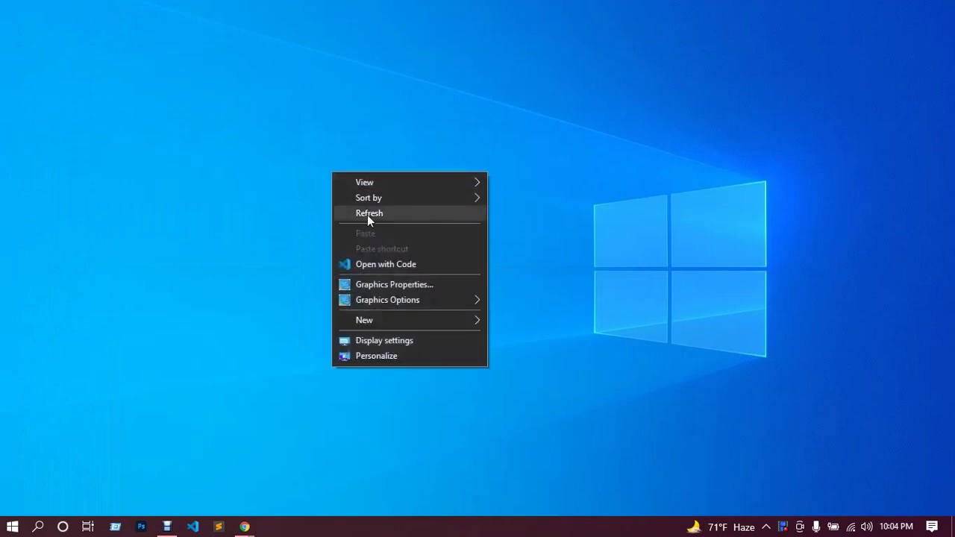
# Refresh the desktop three times, then open New Text Document.txt in Notepad.
pyautogui.click(369, 215)
pyautogui.rightClick(352, 192)
pyautogui.click(377, 229)
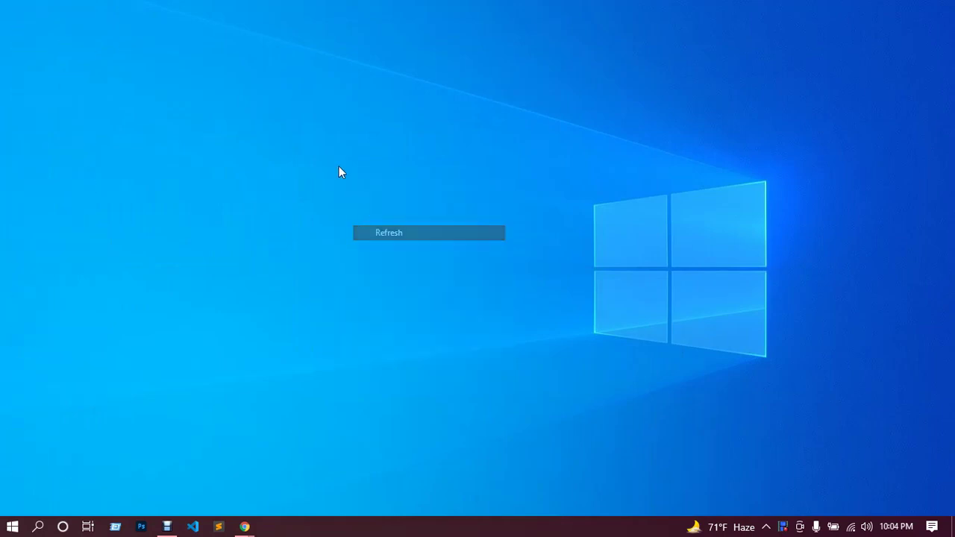
pyautogui.rightClick(337, 163)
pyautogui.click(378, 206)
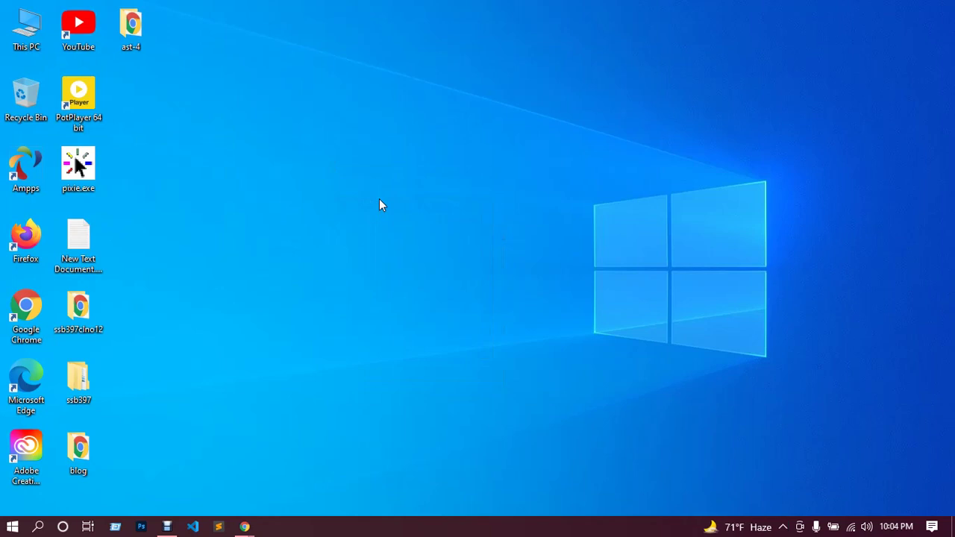
pyautogui.click(77, 246)
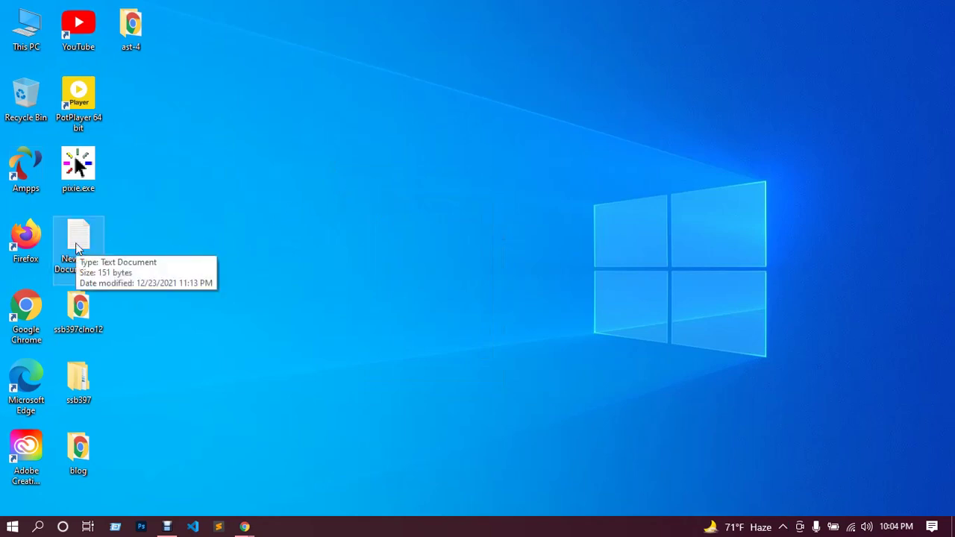
pyautogui.press('Return')
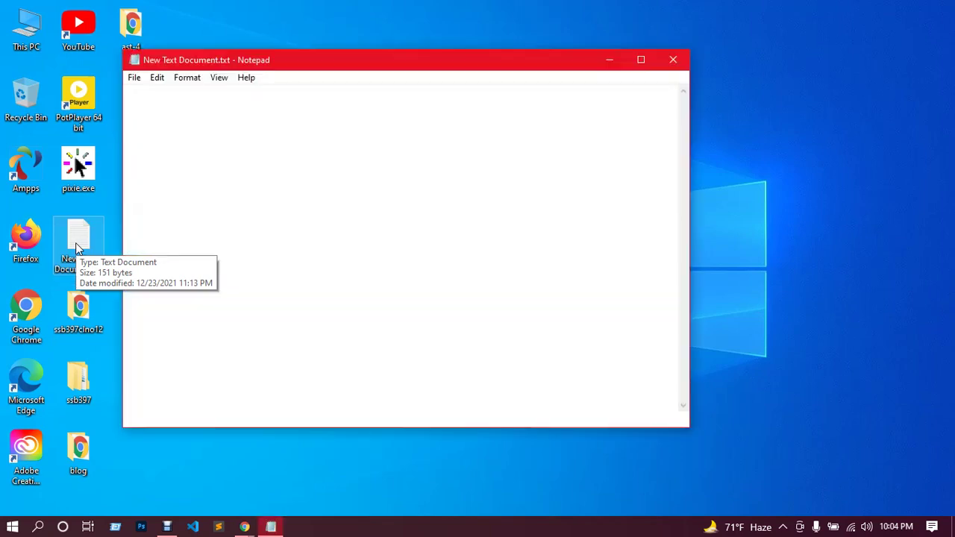
# Replace the old topic list with item 1, 'Design a website with elementor'.
pyautogui.click(227, 160)
pyautogui.moveTo(227, 160); pyautogui.dragTo(144, 91)
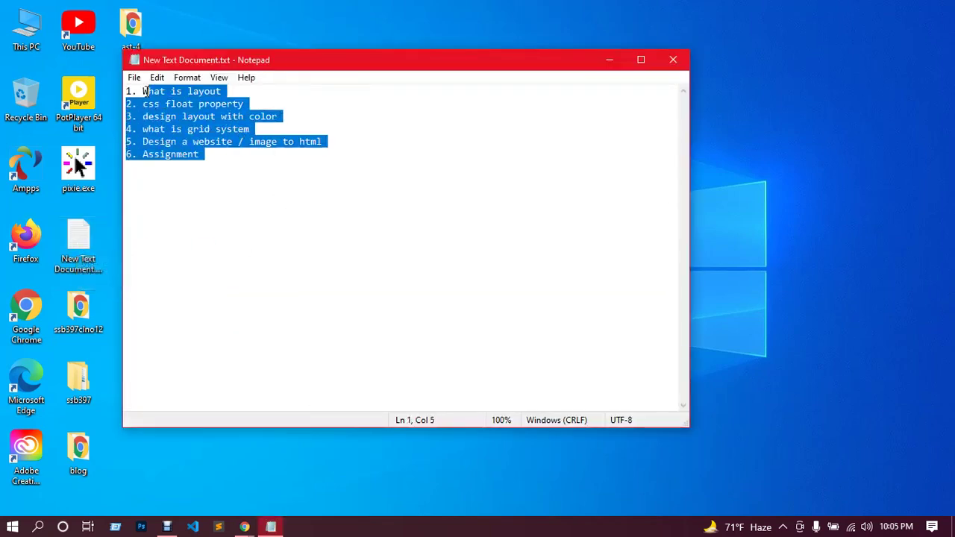
pyautogui.press('BackSpace')
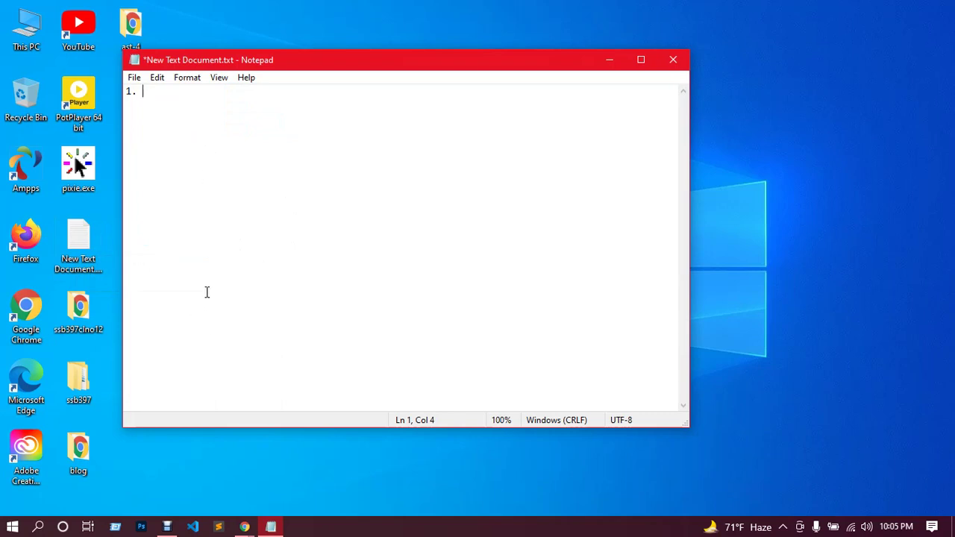
pyautogui.scroll(8, 208, 290)
pyautogui.write('E1')
pyautogui.press('BackSpace')
pyautogui.press('BackSpace')
pyautogui.write('Design a website with')
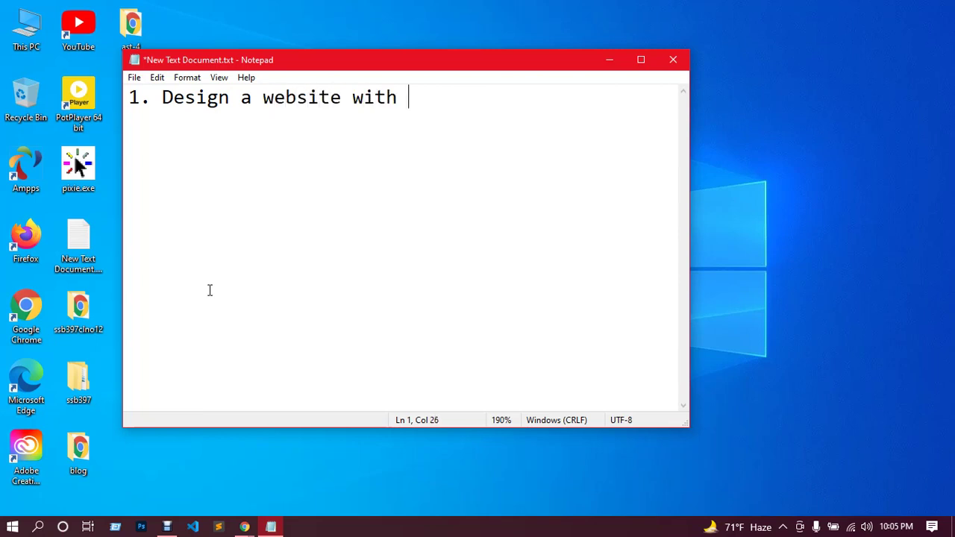
pyautogui.write(' elementor')
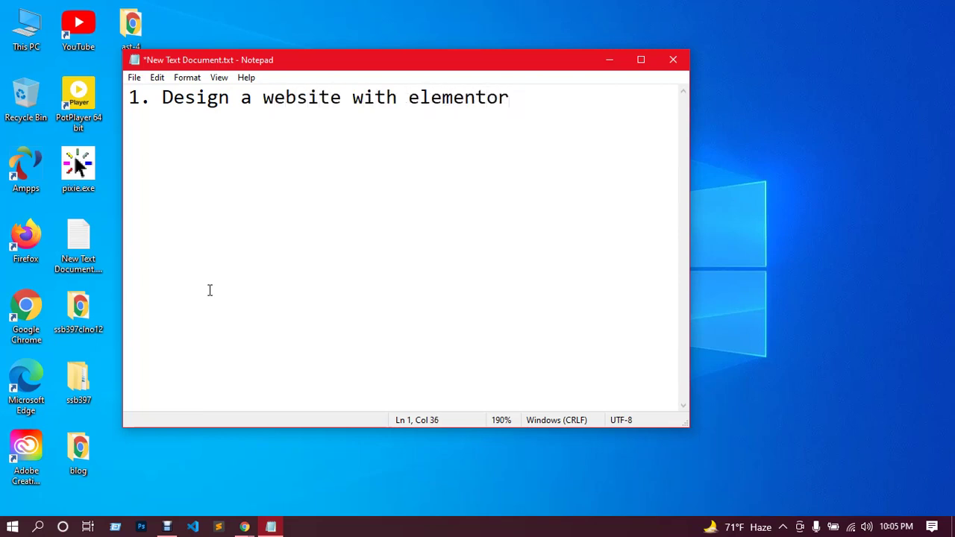
# Admit the waiting participant to the browser meeting, then start item 2, 'PSD TO ELEMENTOR'.
pyautogui.click(244, 527)
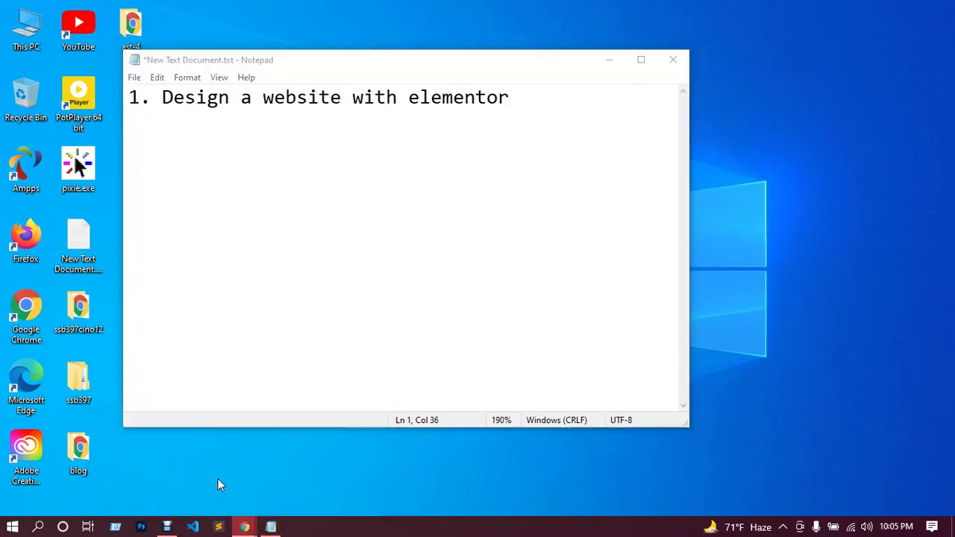
pyautogui.click(217, 479)
pyautogui.click(611, 133)
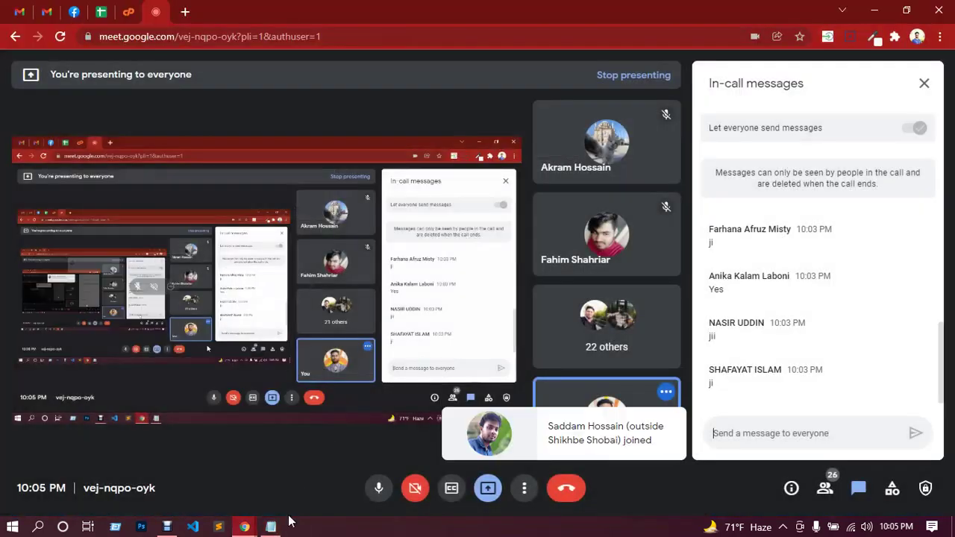
pyautogui.click(273, 526)
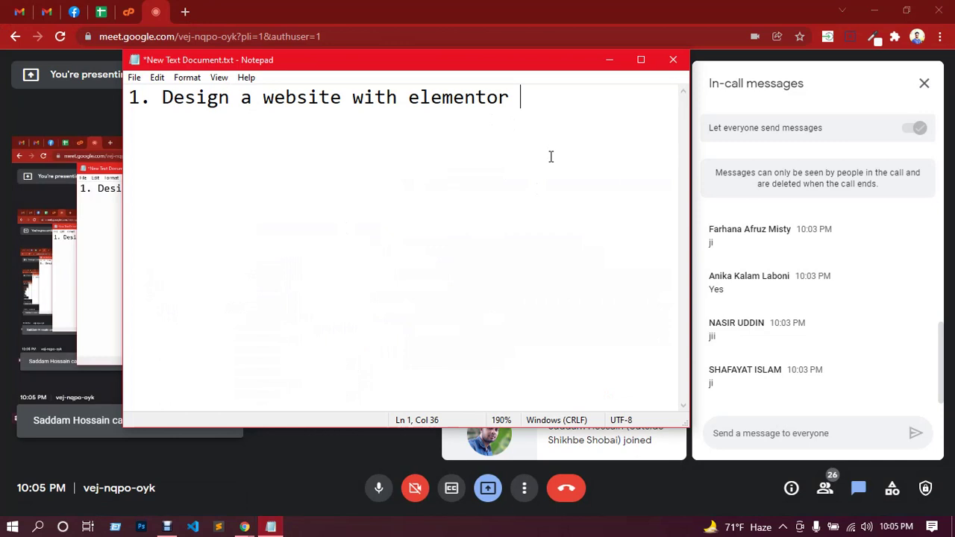
pyautogui.write('2. PSD ')
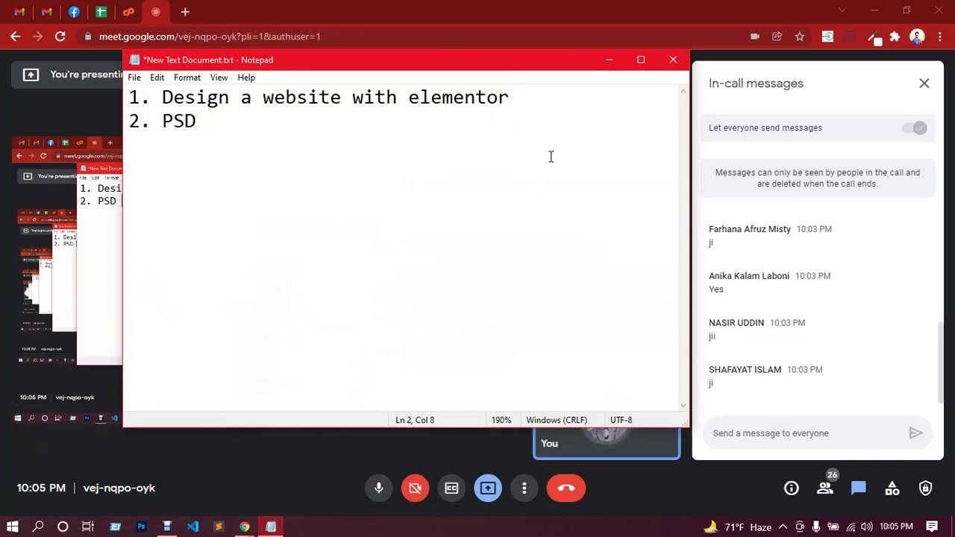
pyautogui.write('TO ELEME')
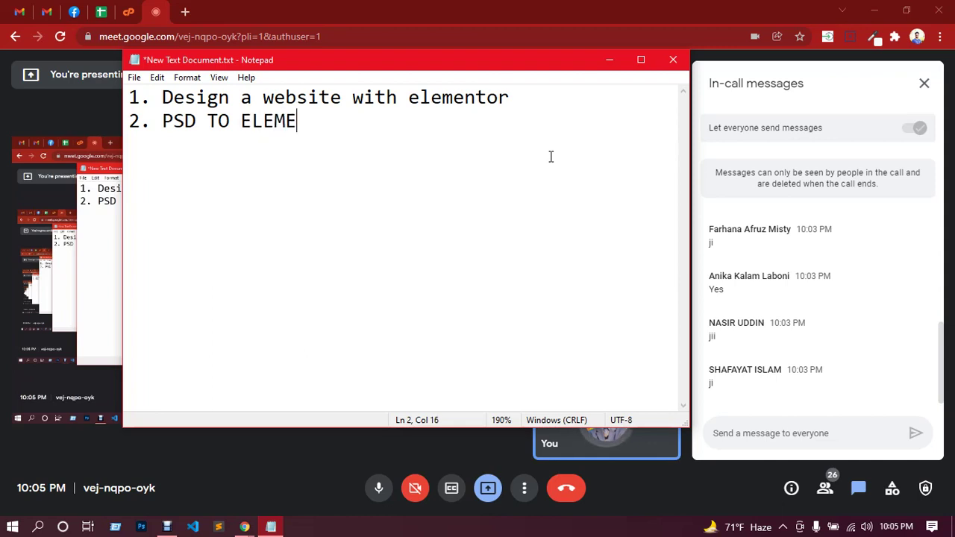
pyautogui.write('NTOR')
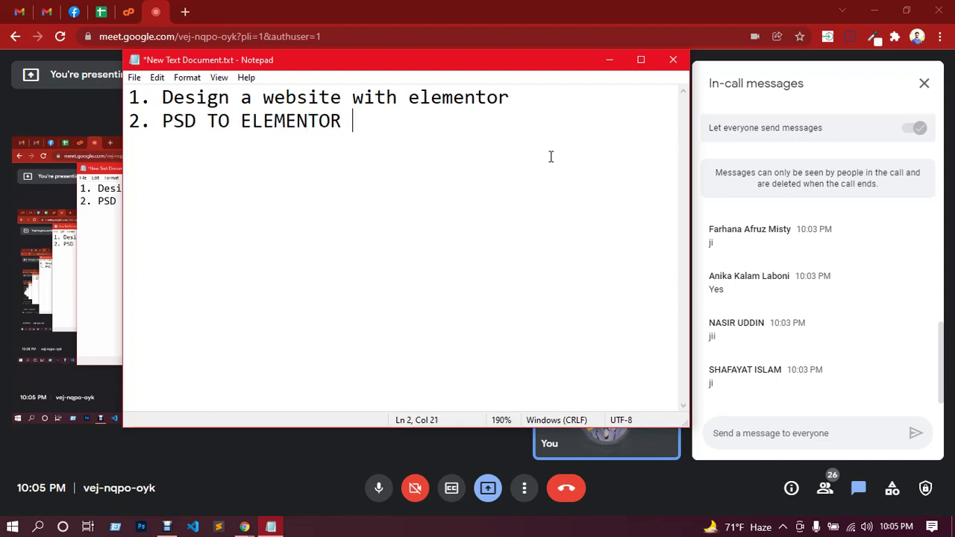
pyautogui.write(' --PSD')
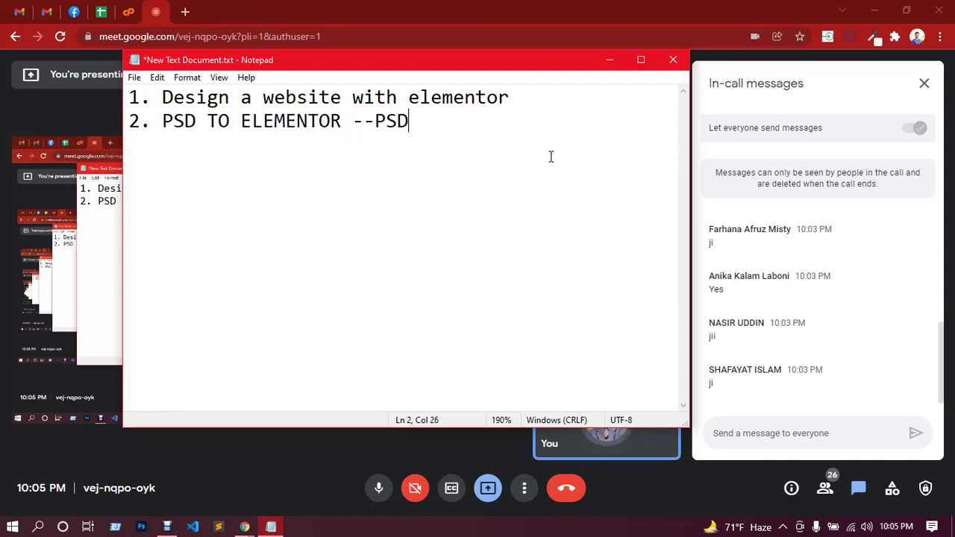
pyautogui.write(' to W')
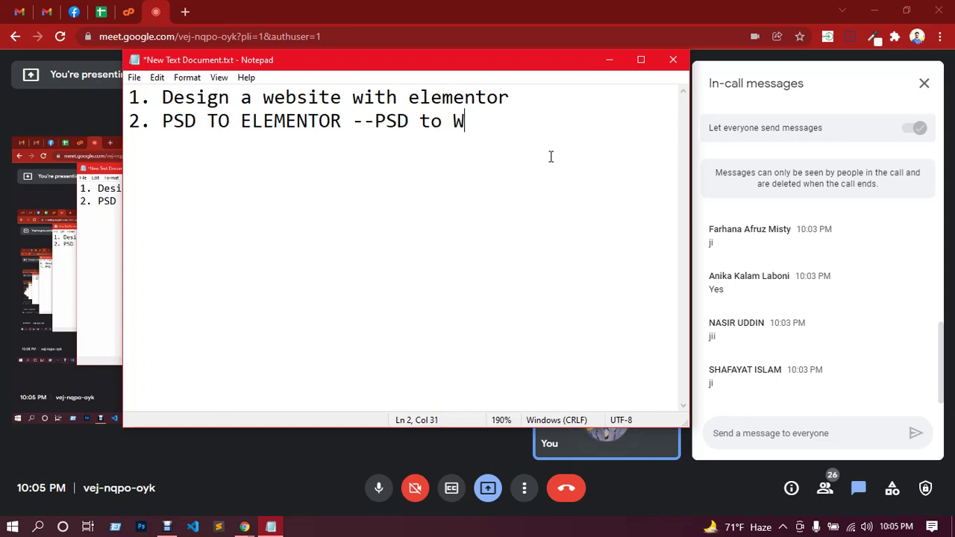
pyautogui.write('ordPress ')
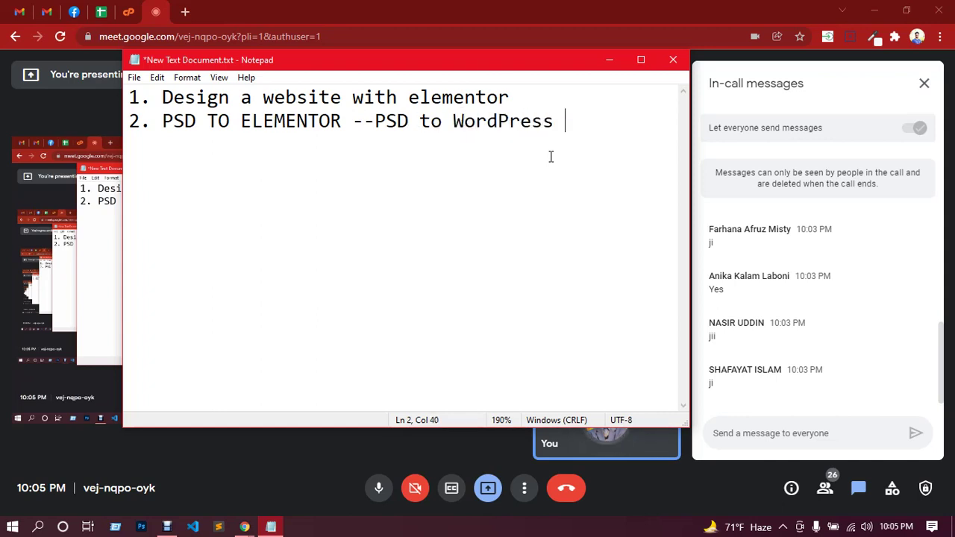
pyautogui.write('Elementor ')
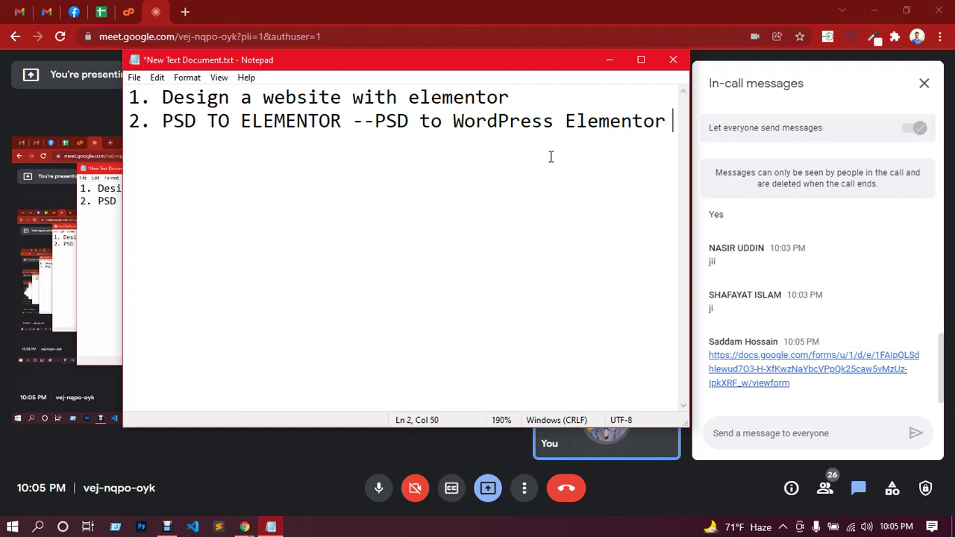
pyautogui.write('page b')
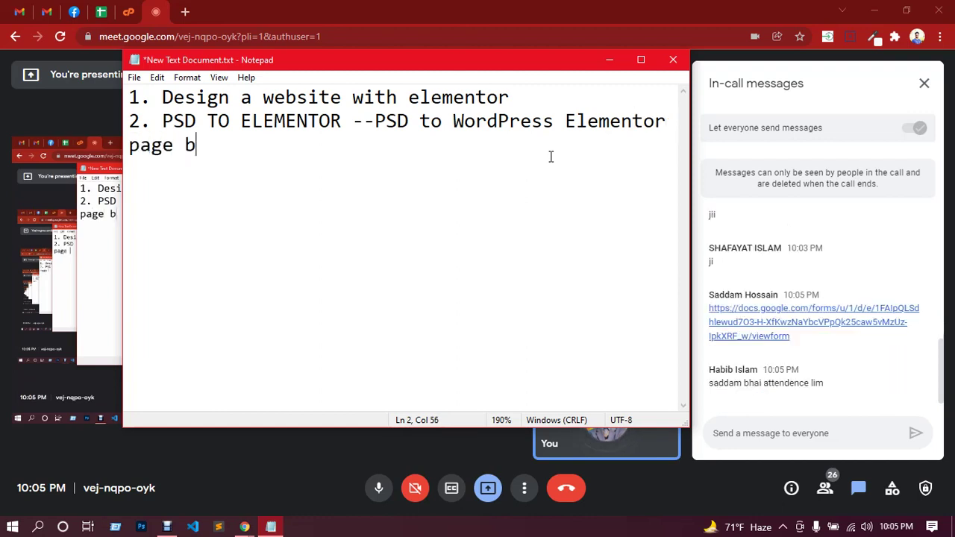
pyautogui.write('ul')
# Correct the typo so item 2 ends with 'PSD to WordPress Elementor page builder'.
pyautogui.press('BackSpace')
pyautogui.write('ilder')
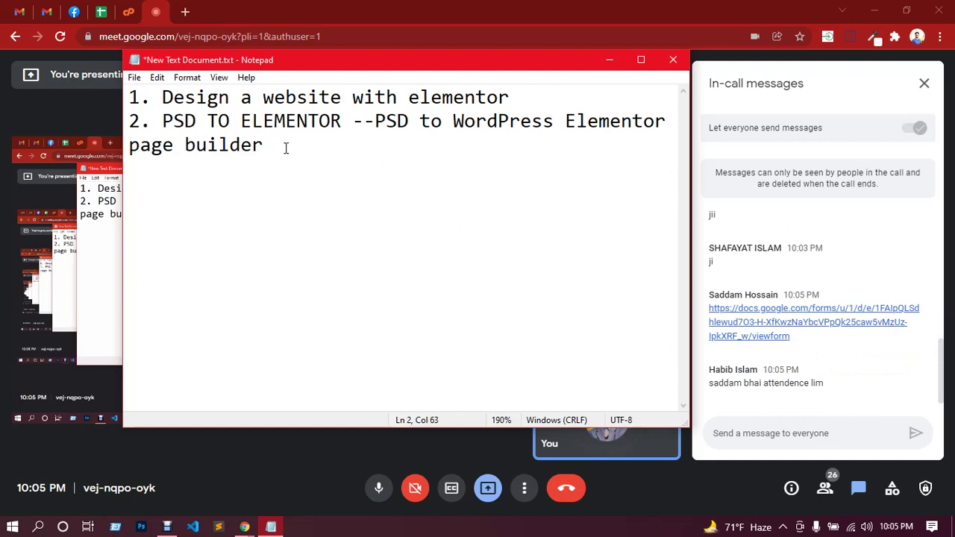
pyautogui.moveTo(276, 145); pyautogui.dragTo(146, 97)
pyautogui.click(319, 156)
# Add item 3 'Custom Header and Footer design with elementor' and item 4 listing elementor, happy addons, EA blocks.
pyautogui.write('3 ')
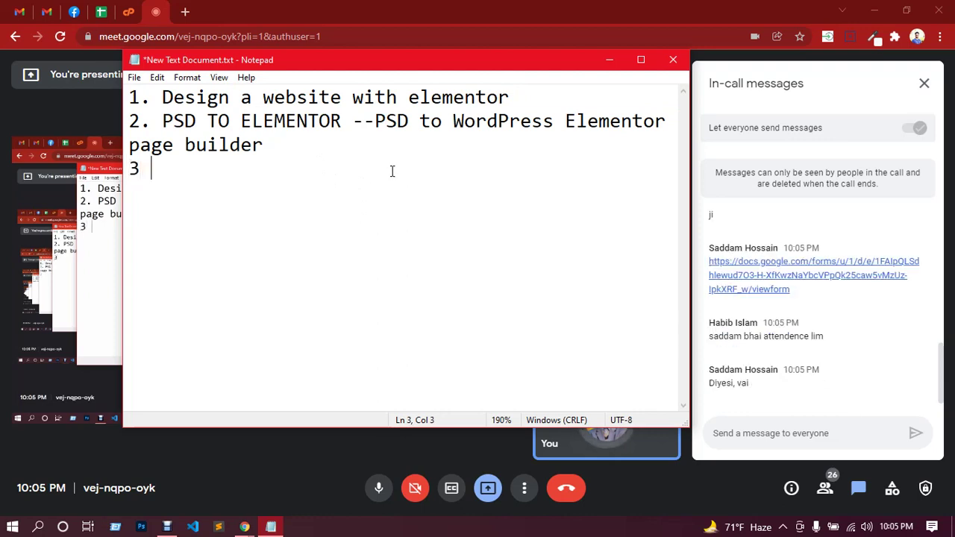
pyautogui.write('. Custom ')
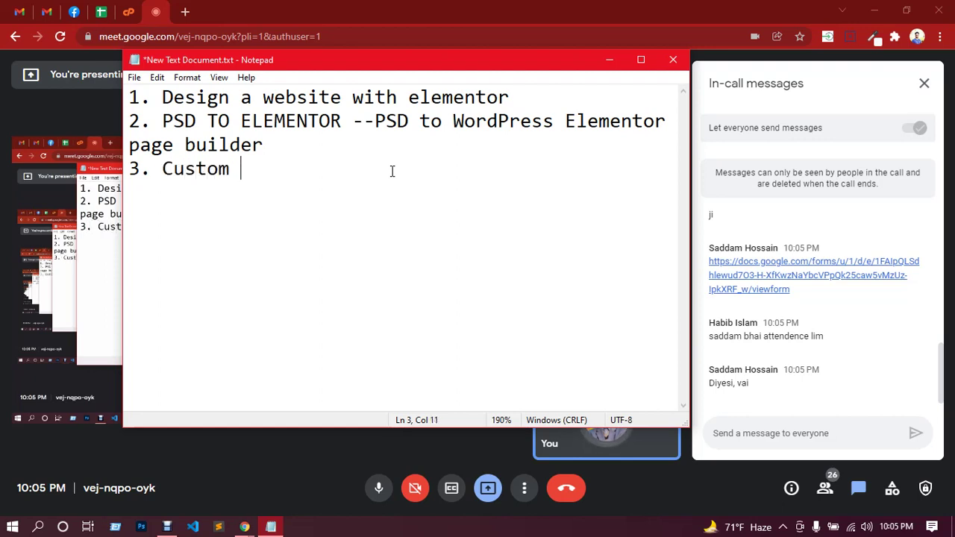
pyautogui.write('Header ')
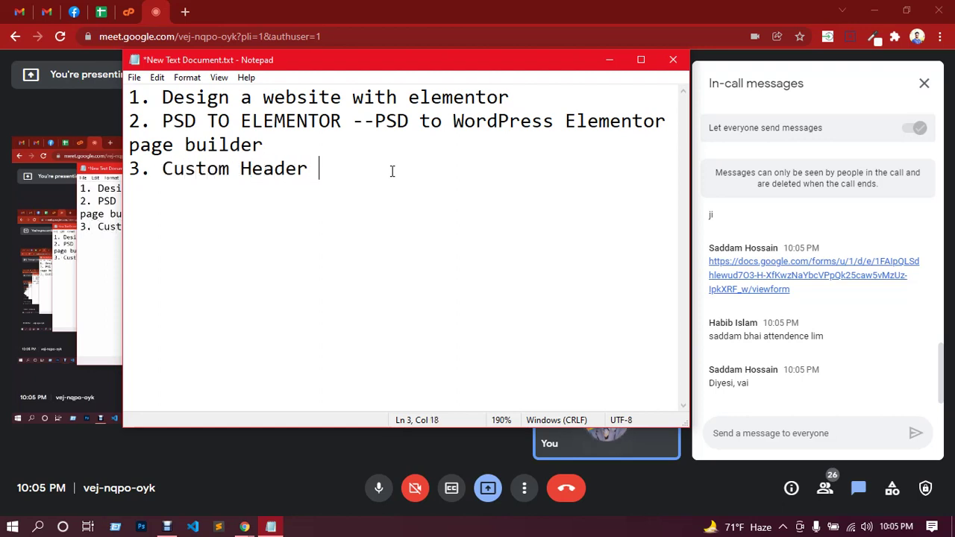
pyautogui.write('and Footer design')
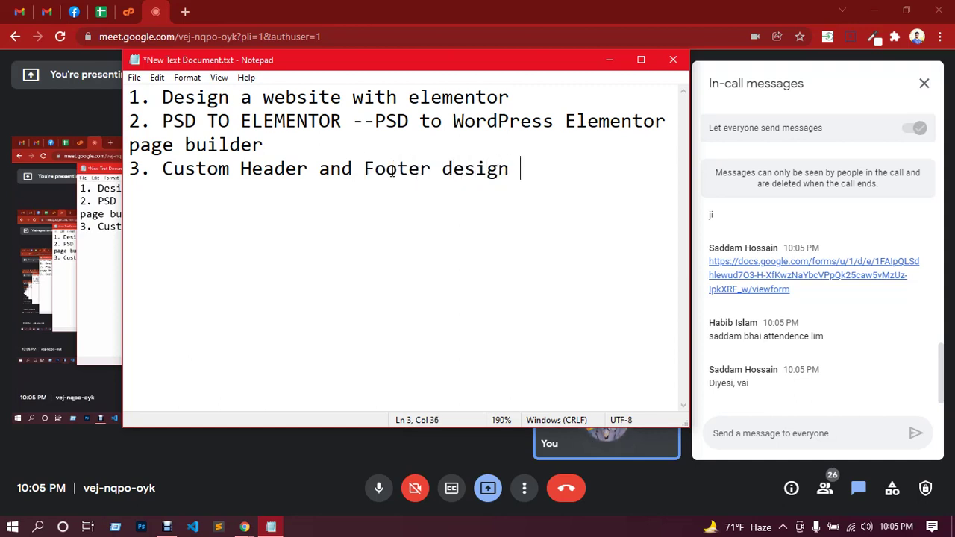
pyautogui.write(' with ')
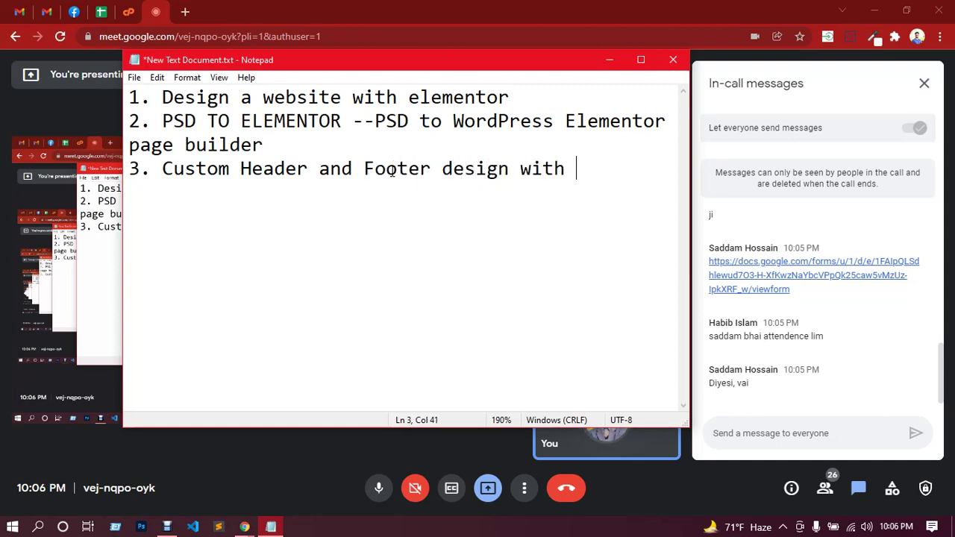
pyautogui.write('elementor')
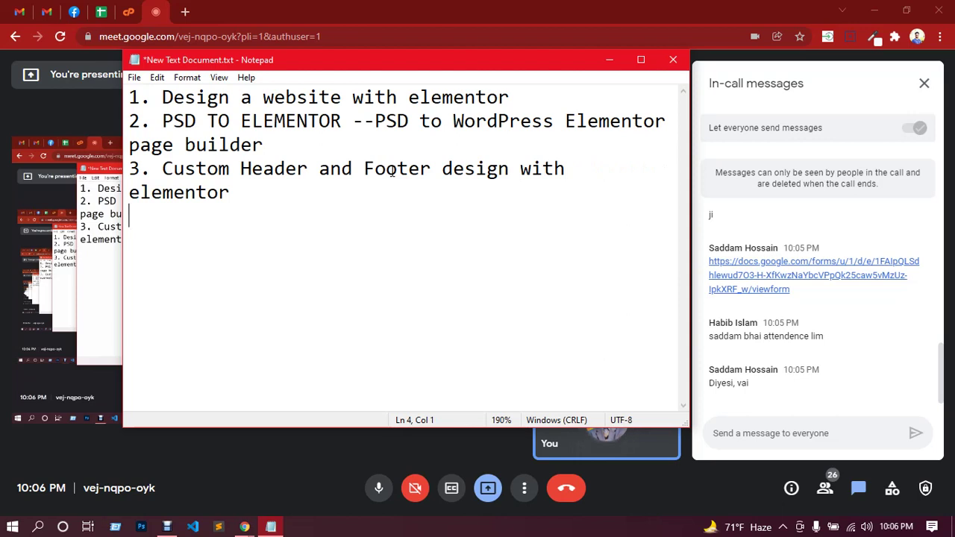
pyautogui.write('4. ')
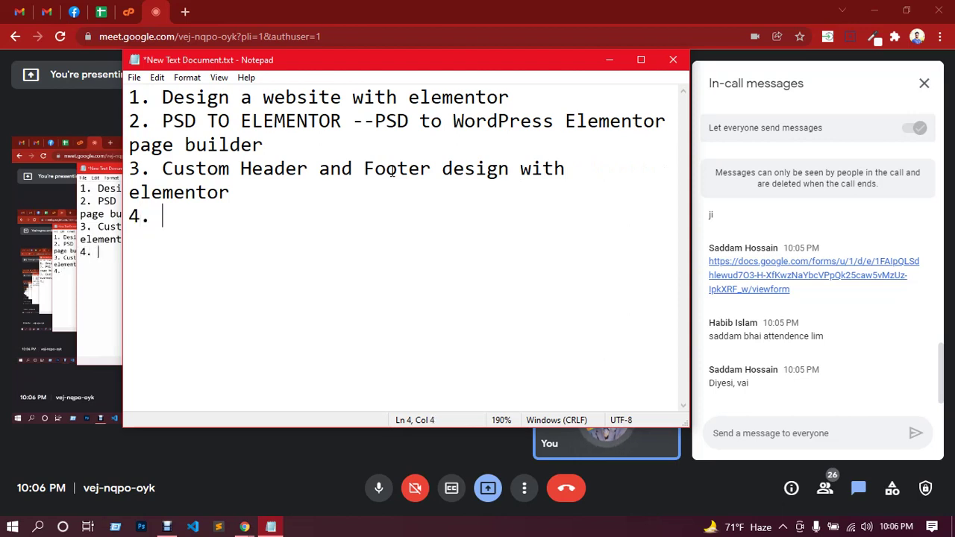
pyautogui.write('elemetor ')
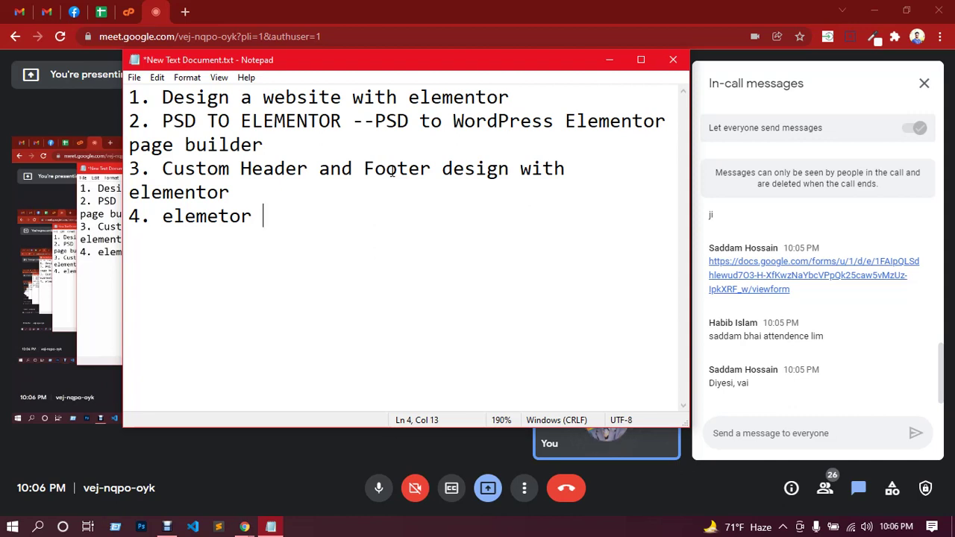
pyautogui.write('blocks ')
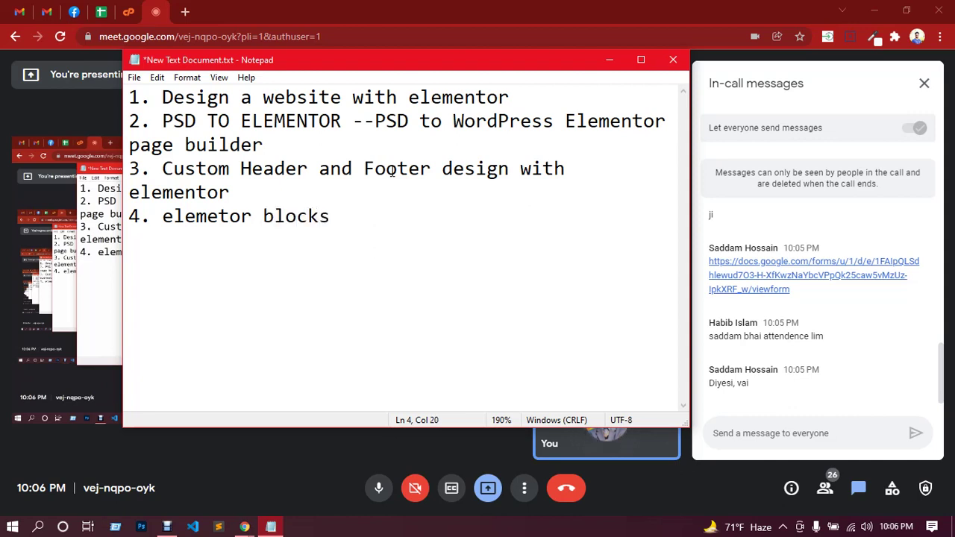
pyautogui.write(', happy addi')
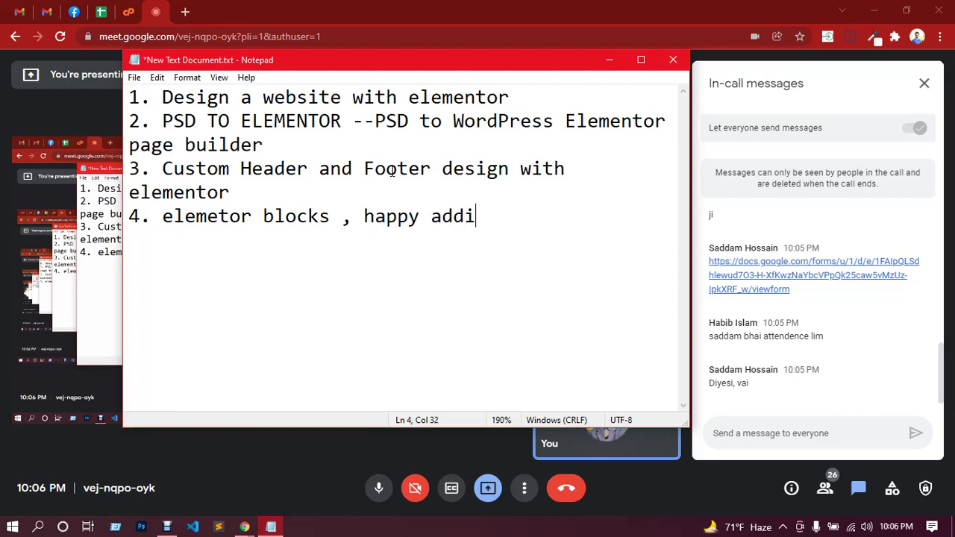
pyautogui.press('BackSpace')
pyautogui.write('ons ')
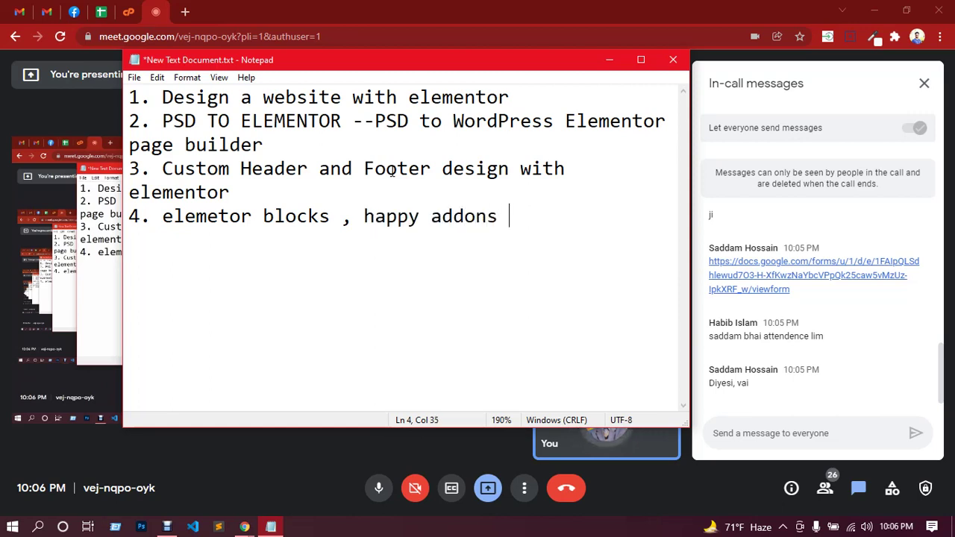
pyautogui.write('blocks')
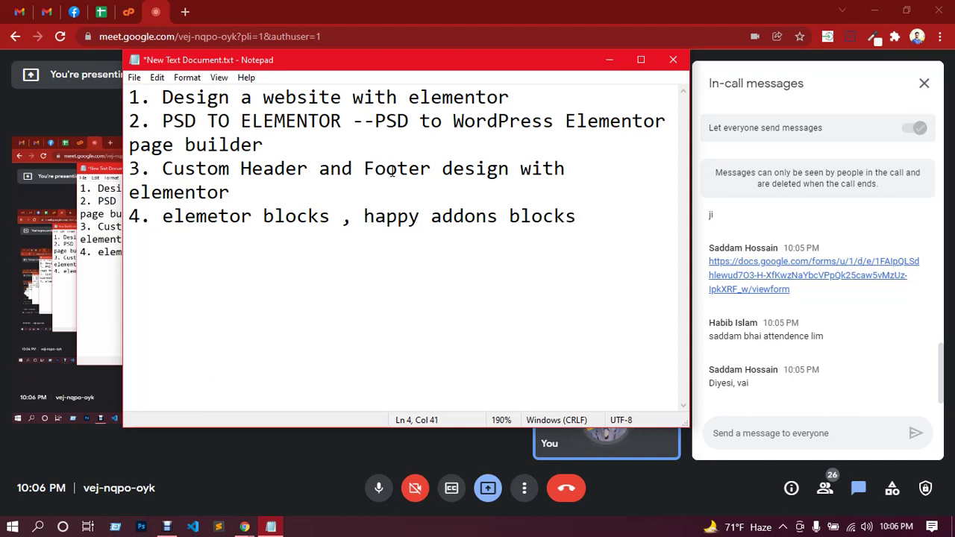
pyautogui.write(', E')
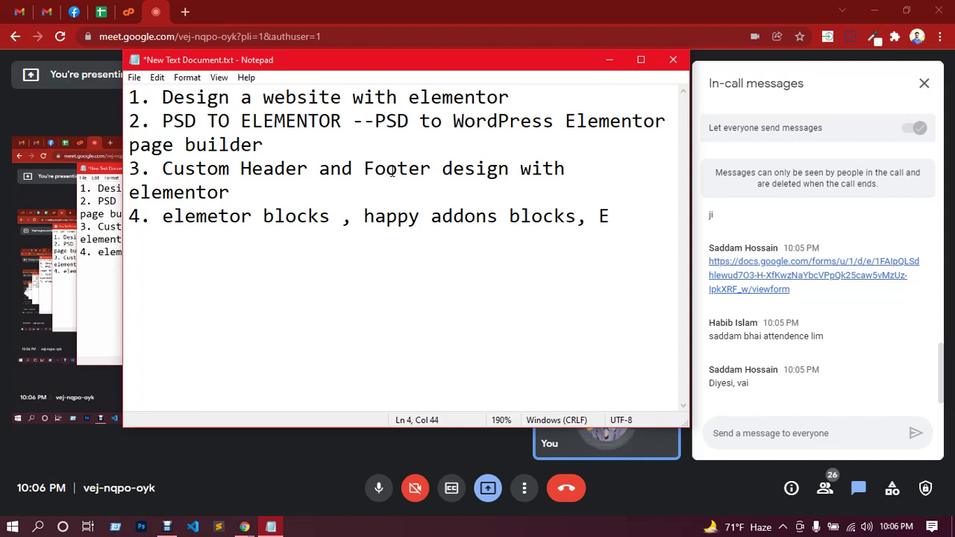
pyautogui.write('A addos')
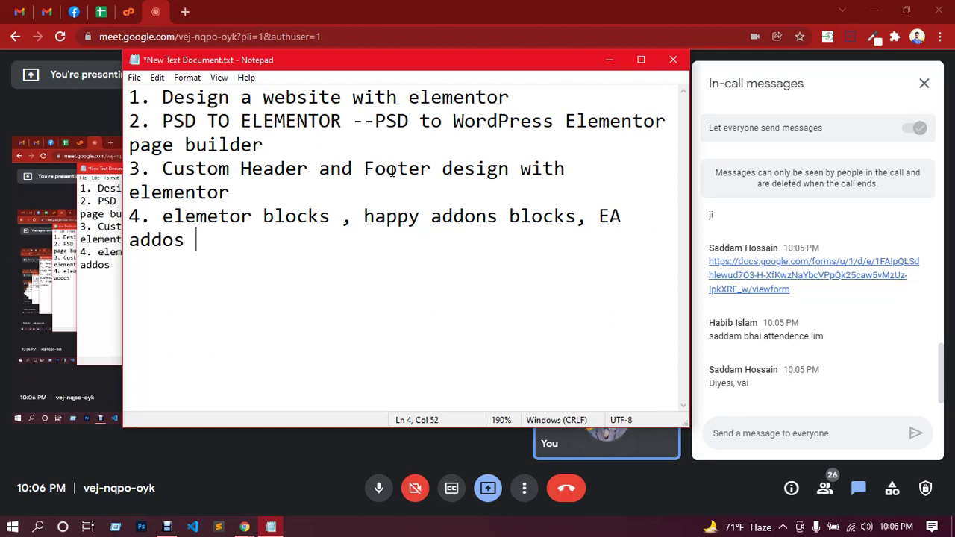
pyautogui.write(' blocks')
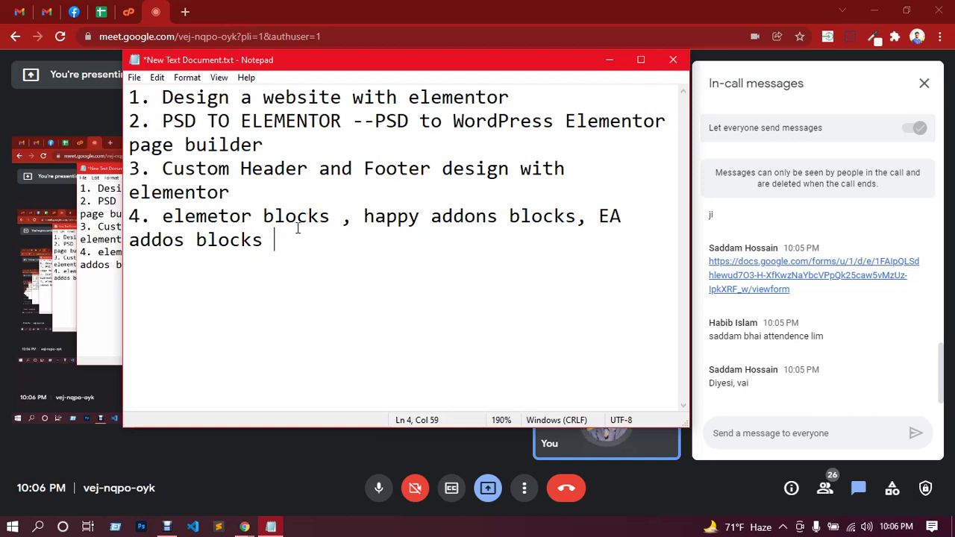
pyautogui.moveTo(278, 241); pyautogui.dragTo(129, 95)
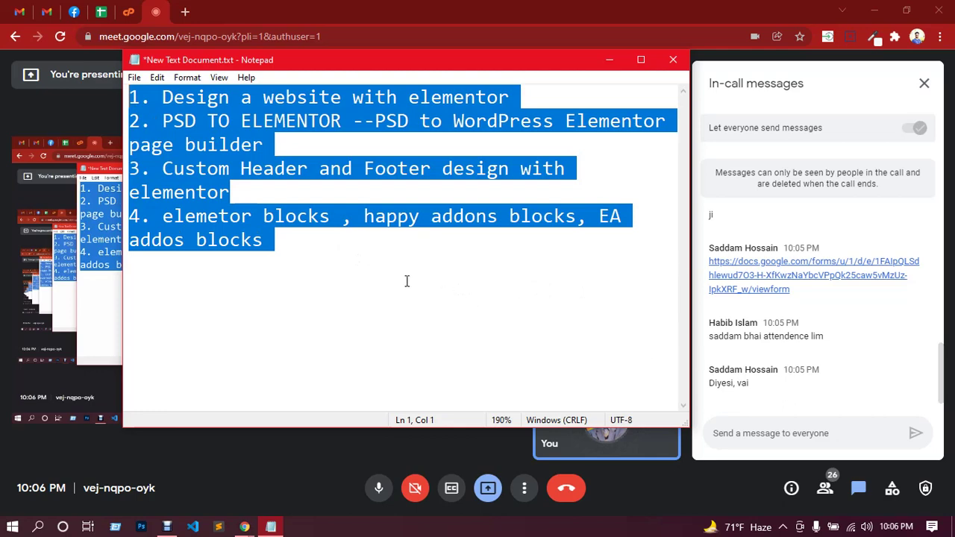
# Leave the four-topic Notepad list and switch to the cPanel login tab in Chrome.
pyautogui.click(374, 270)
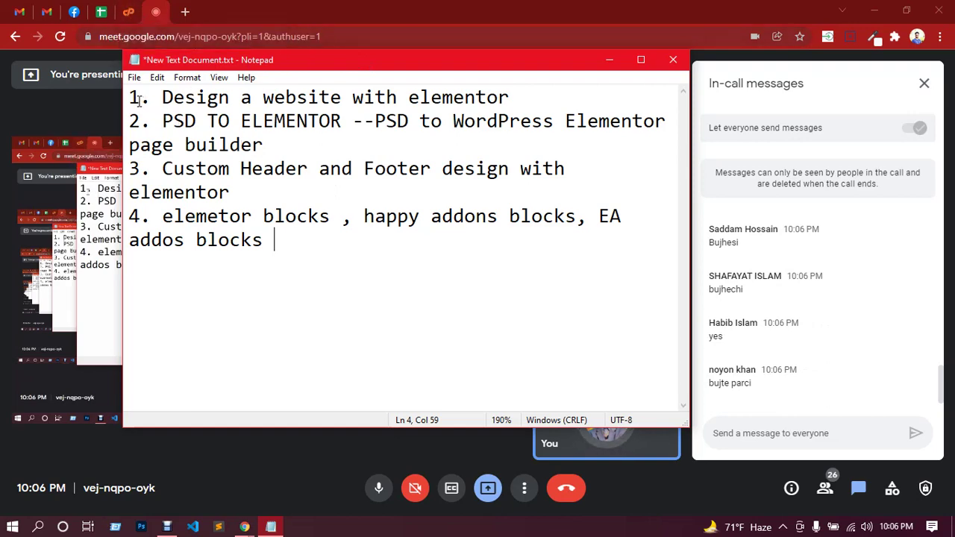
pyautogui.moveTo(130, 98); pyautogui.dragTo(278, 239)
pyautogui.click(279, 238)
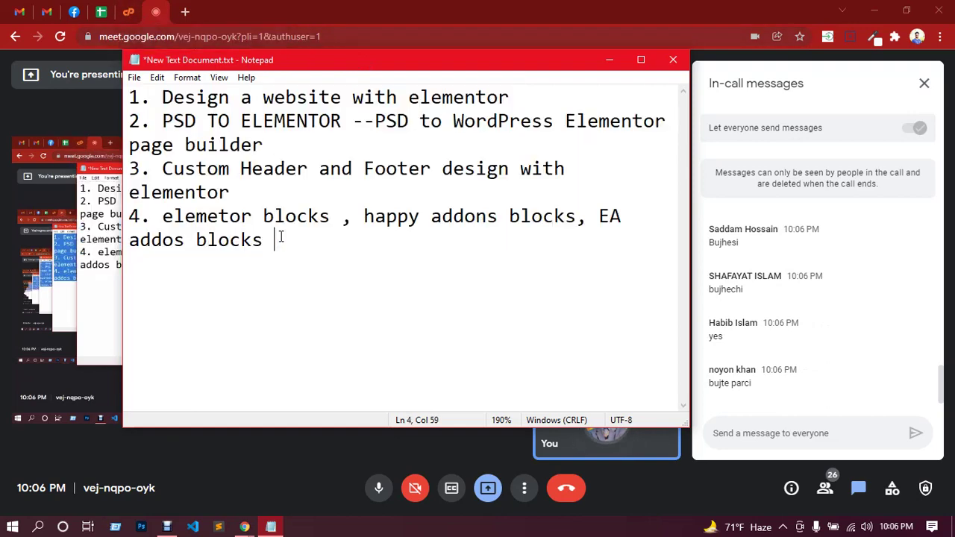
pyautogui.click(145, 13)
pyautogui.click(133, 11)
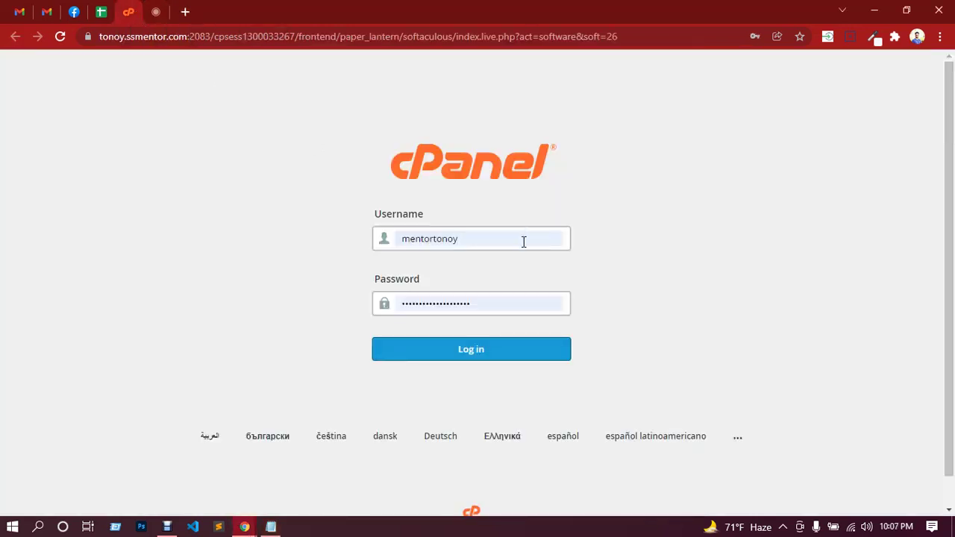
# Log in to cPanel after a reload and scroll Softaculous WordPress to Current Installations.
pyautogui.click(483, 355)
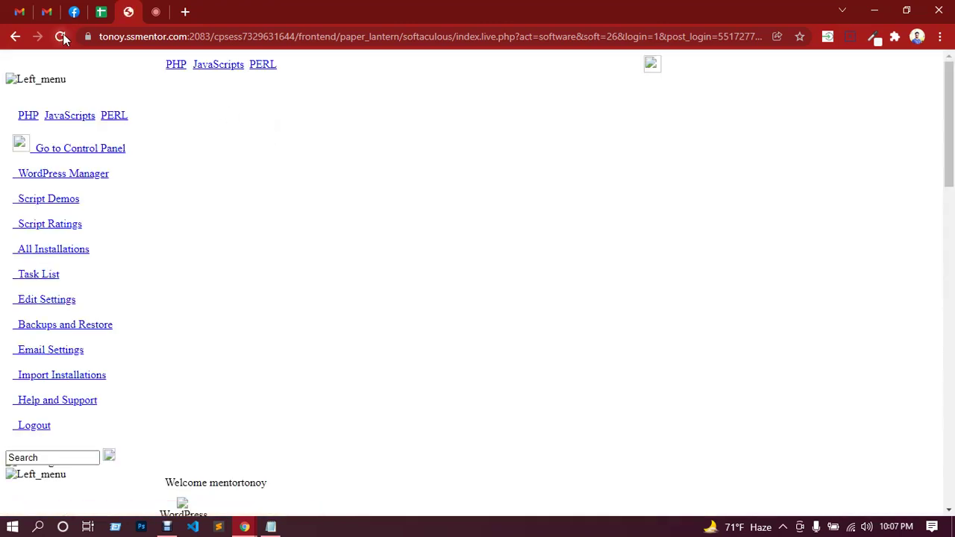
pyautogui.click(64, 38)
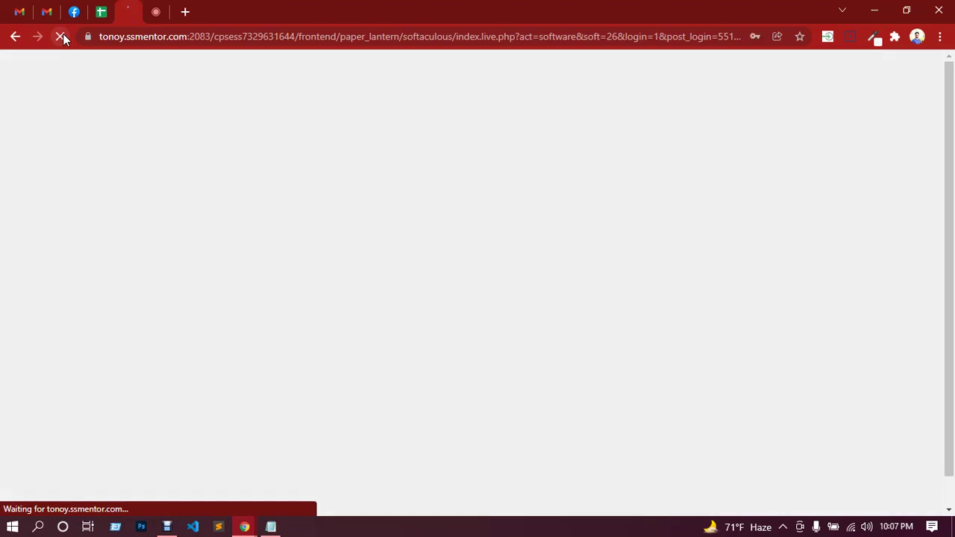
pyautogui.click(531, 358)
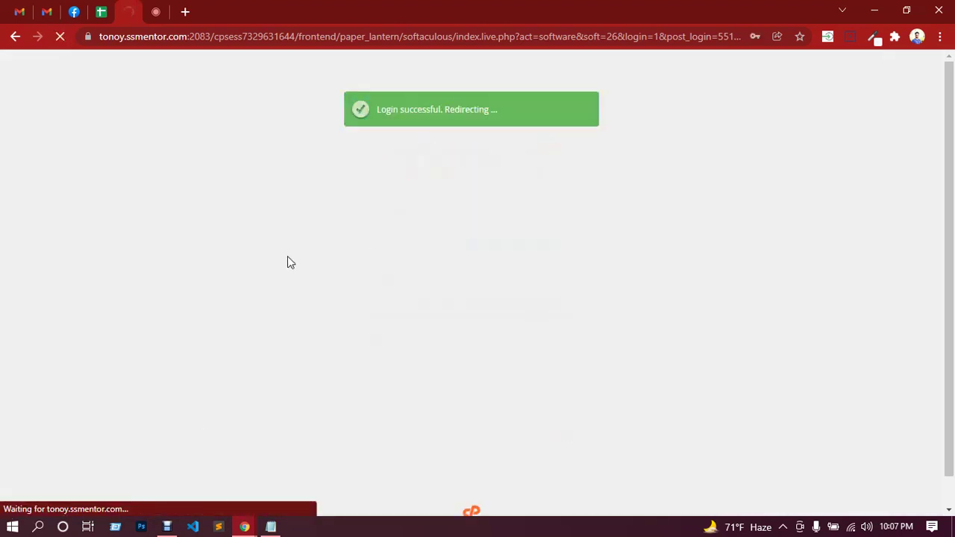
pyautogui.click(155, 12)
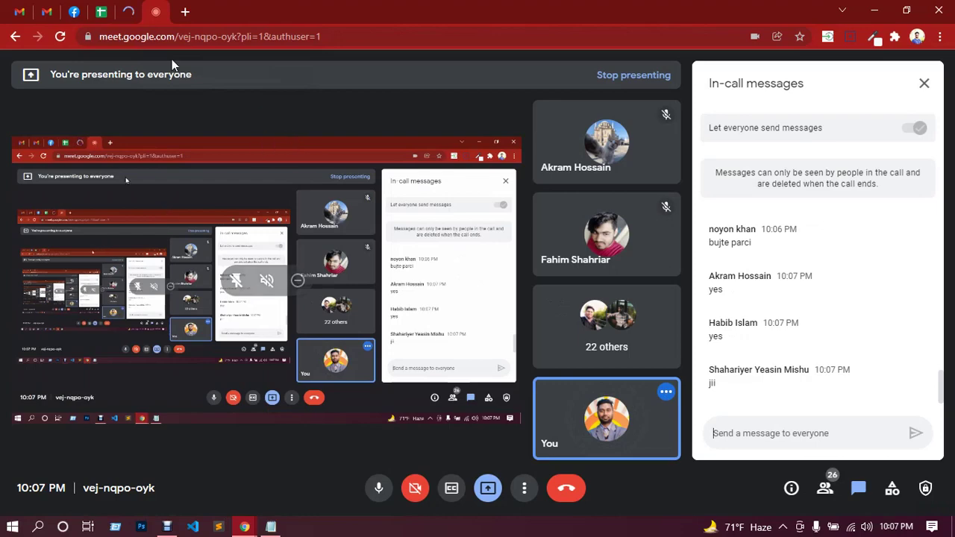
pyautogui.click(127, 15)
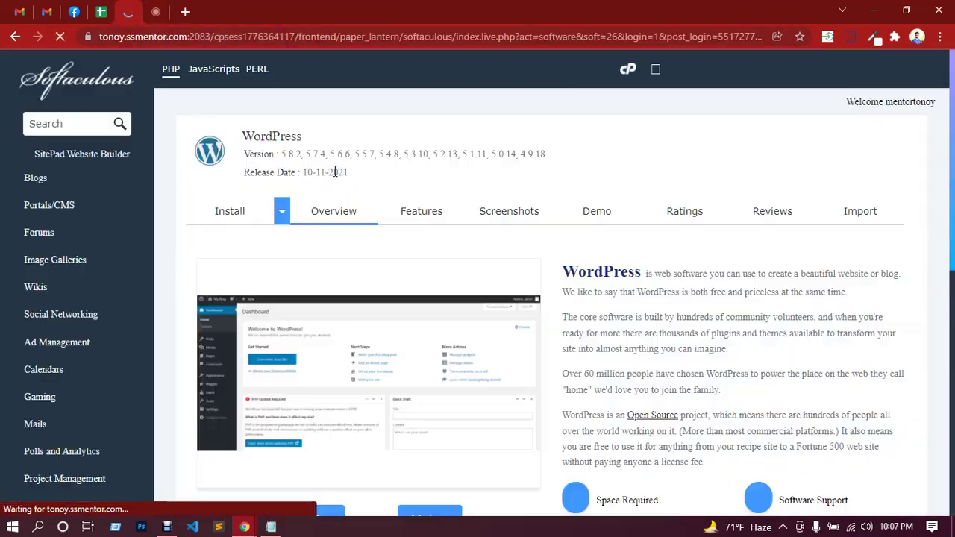
pyautogui.scroll(-10, 565, 187)
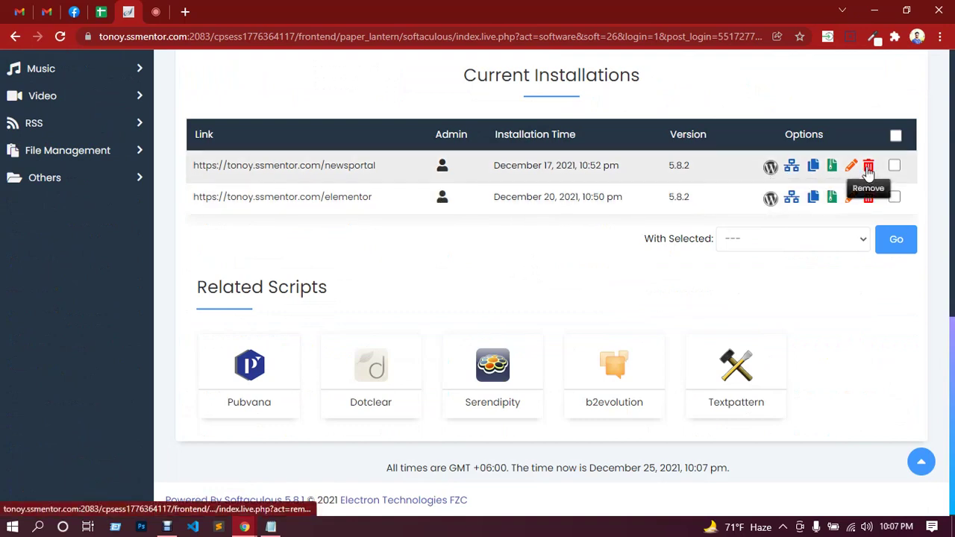
# Remove the newsportal WordPress installation and return to the overview.
pyautogui.click(868, 167)
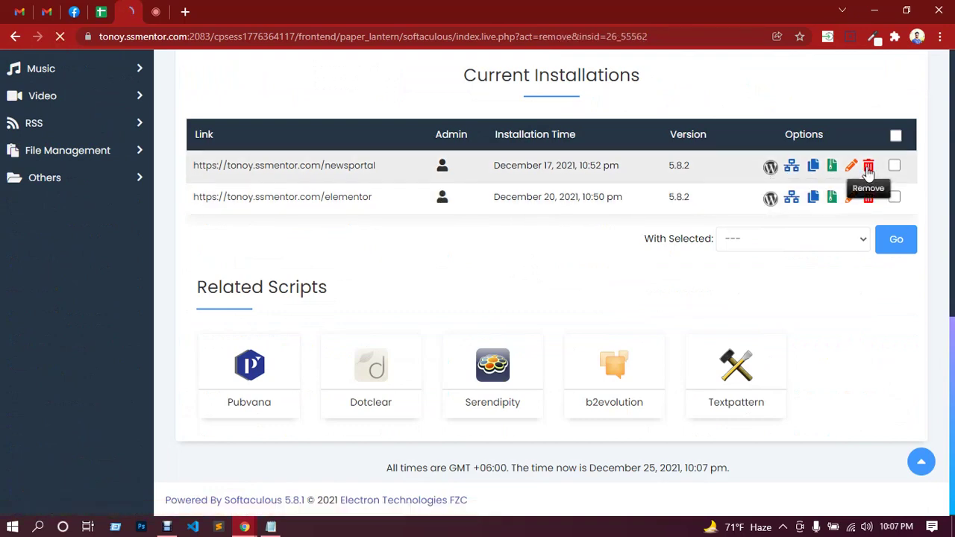
pyautogui.scroll(-5, 545, 313)
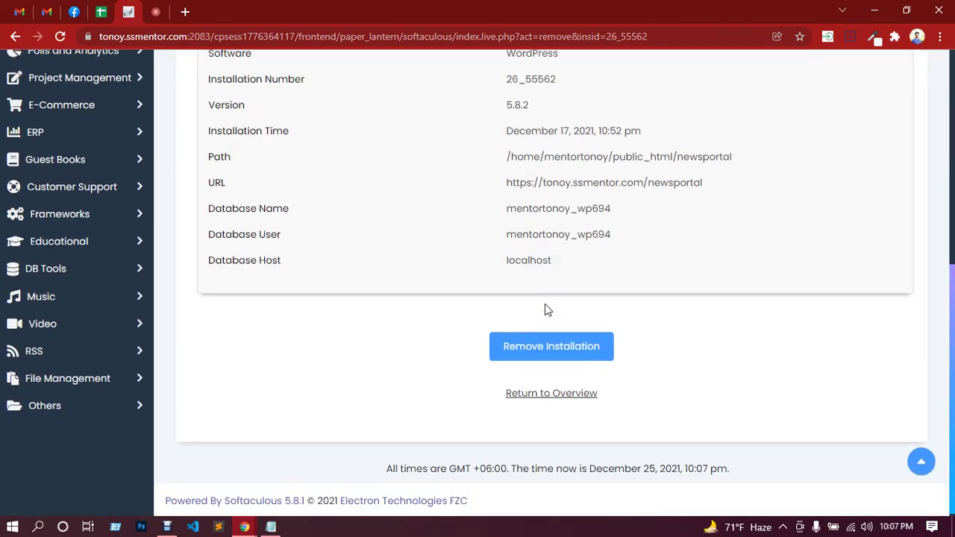
pyautogui.click(561, 349)
pyautogui.click(546, 131)
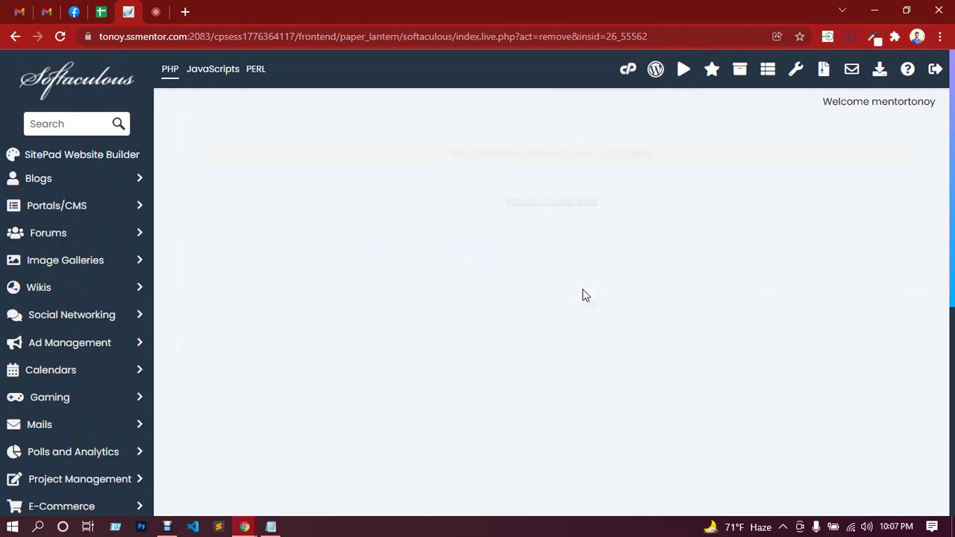
pyautogui.click(559, 205)
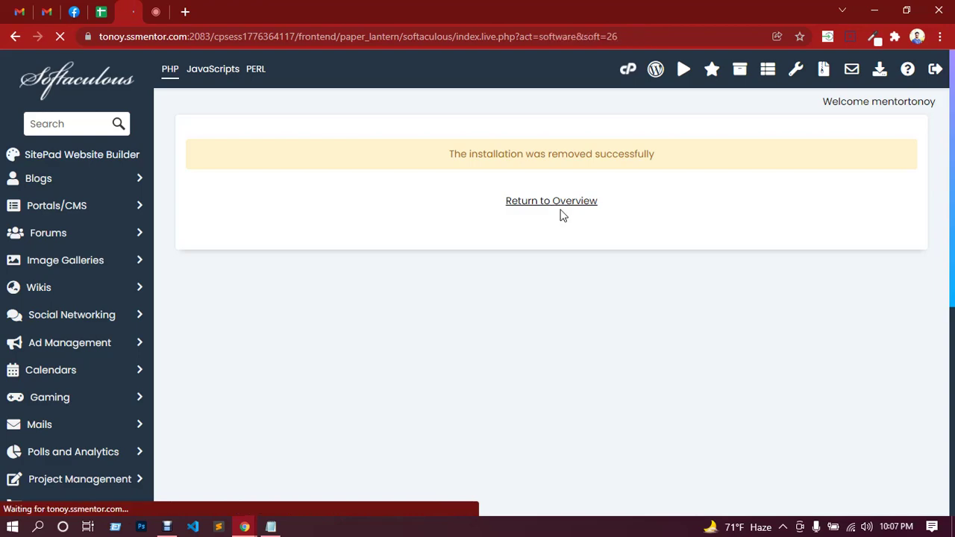
# Remove the elementor WordPress installation as well.
pyautogui.scroll(-6, 591, 303)
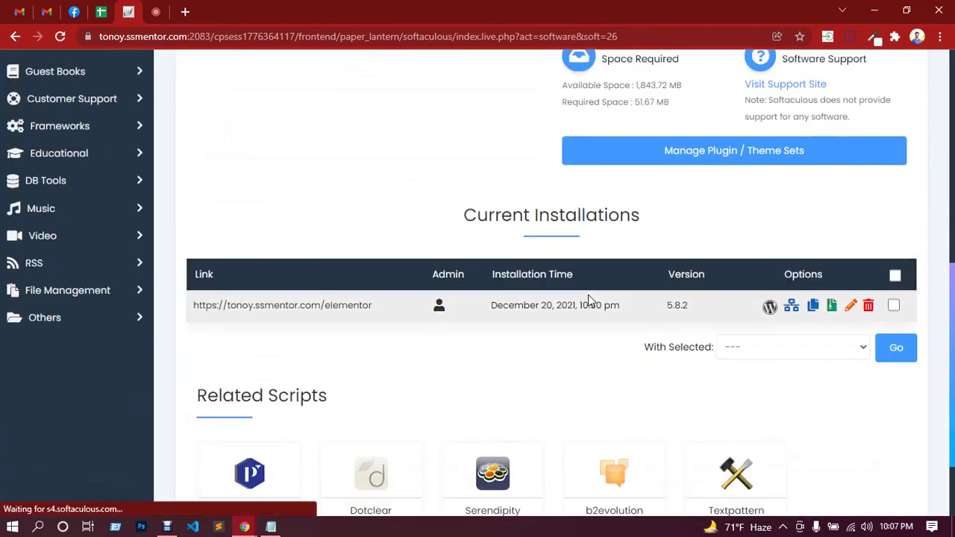
pyautogui.click(865, 306)
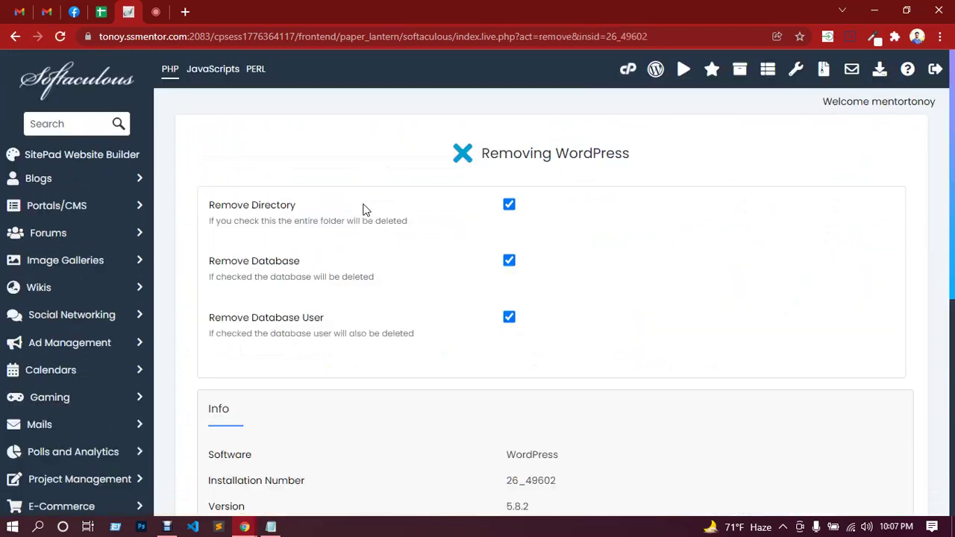
pyautogui.scroll(-5, 386, 243)
pyautogui.click(543, 345)
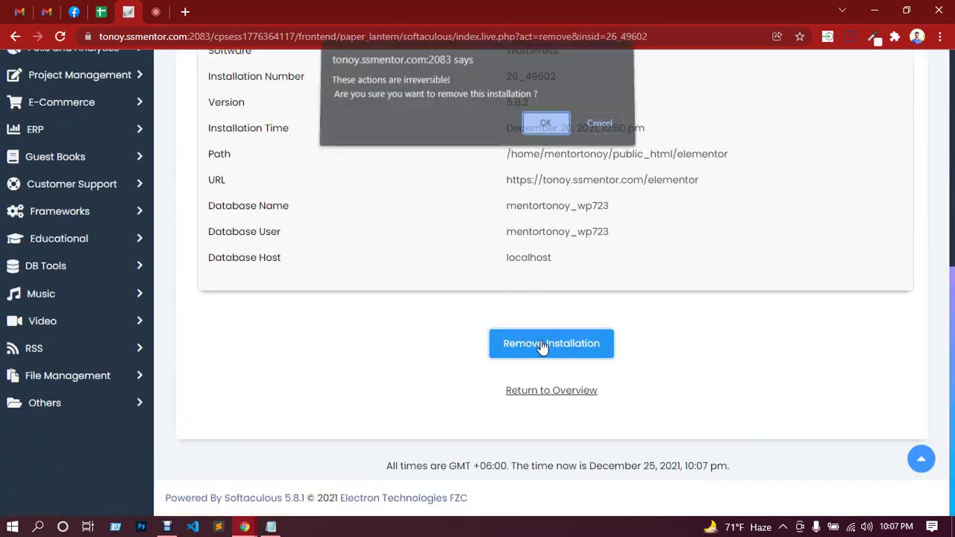
pyautogui.click(543, 128)
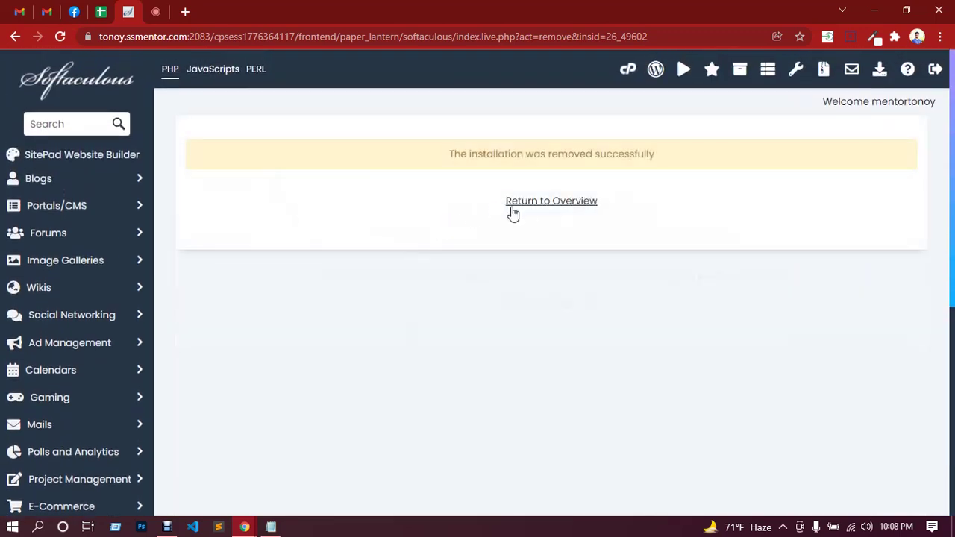
pyautogui.click(522, 208)
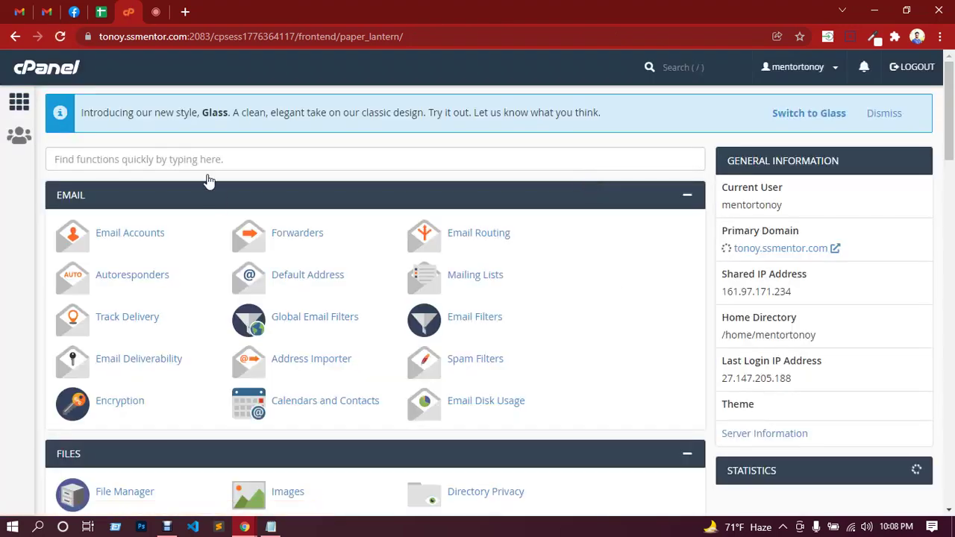
# Scroll down to Softaculous Apps Installer and open its WordPress page.
pyautogui.scroll(-13, 523, 331)
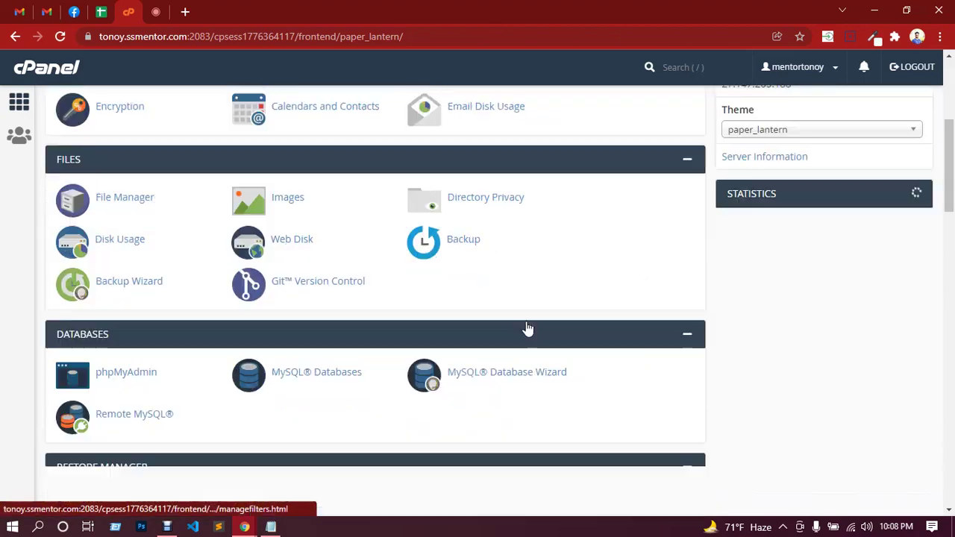
pyautogui.scroll(-5, 527, 328)
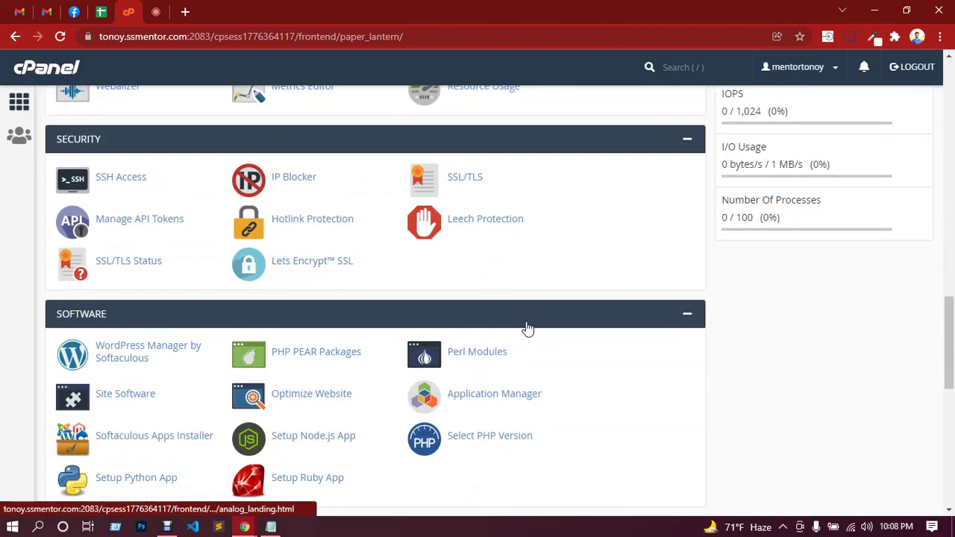
pyautogui.scroll(-6, 306, 373)
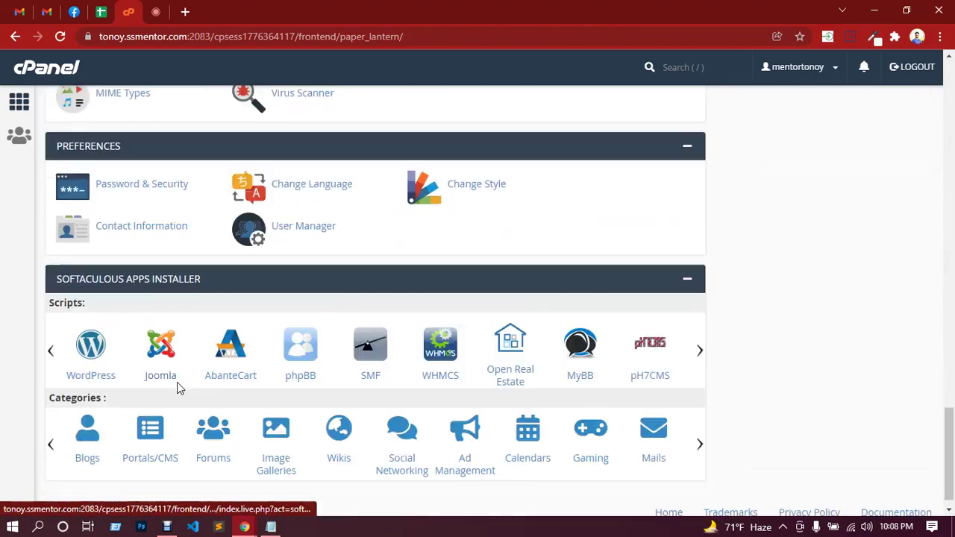
pyautogui.click(93, 352)
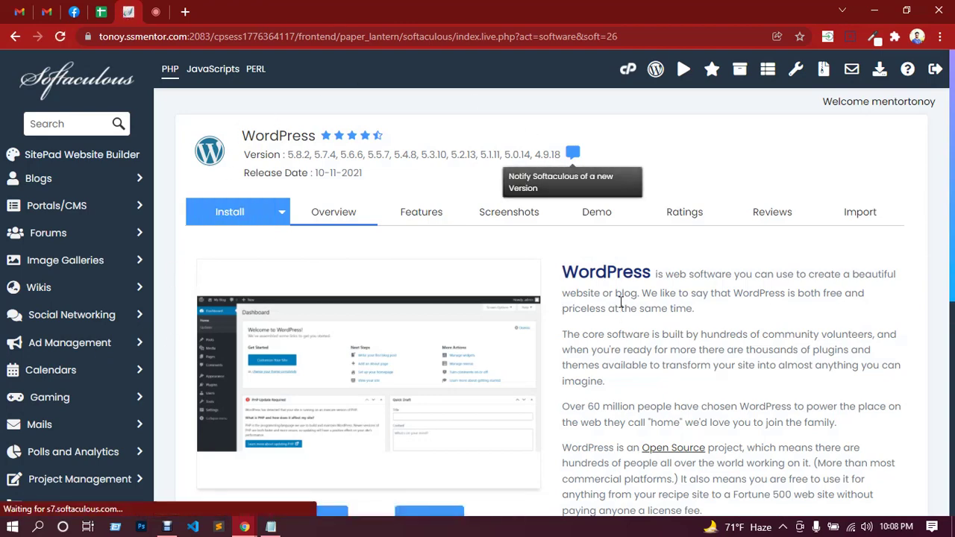
pyautogui.scroll(-3, 616, 298)
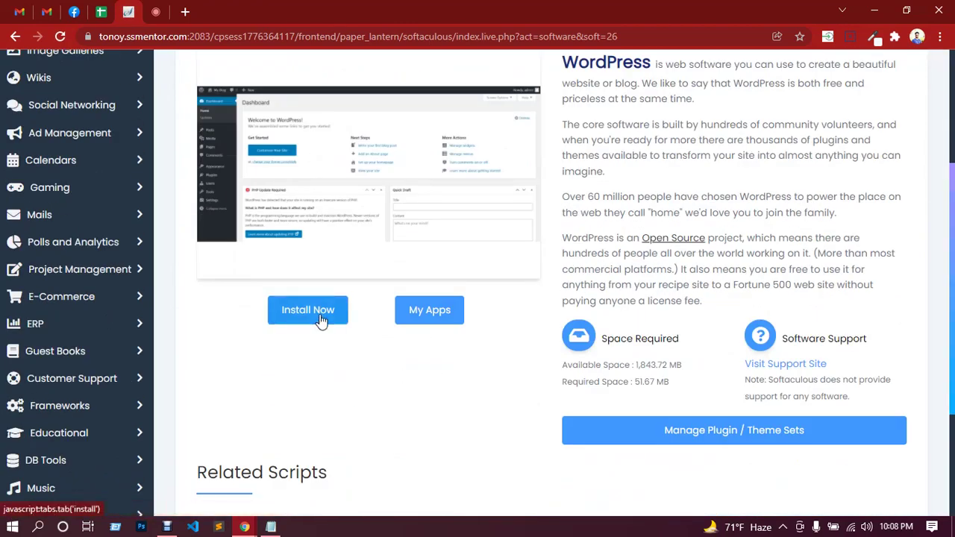
pyautogui.click(321, 319)
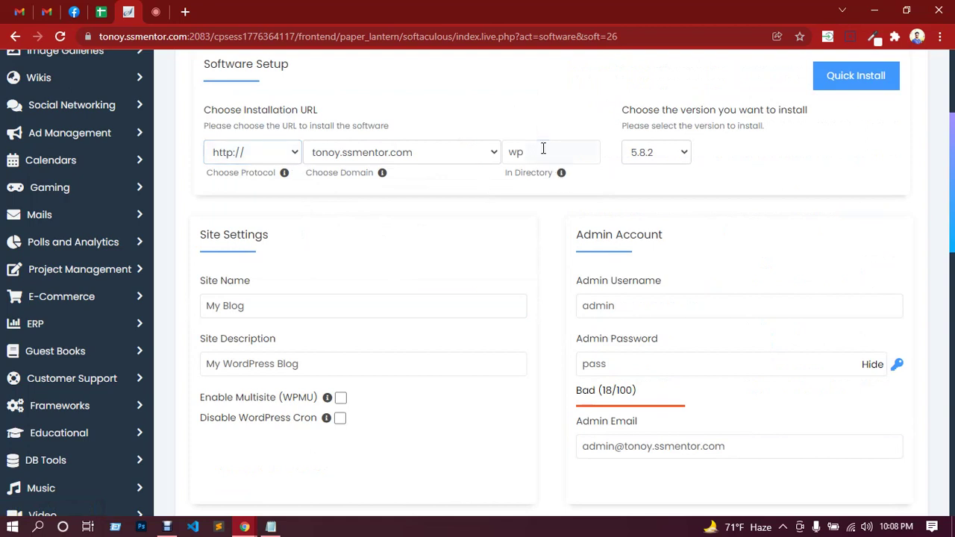
pyautogui.moveTo(531, 152); pyautogui.dragTo(510, 153)
pyautogui.write('ele')
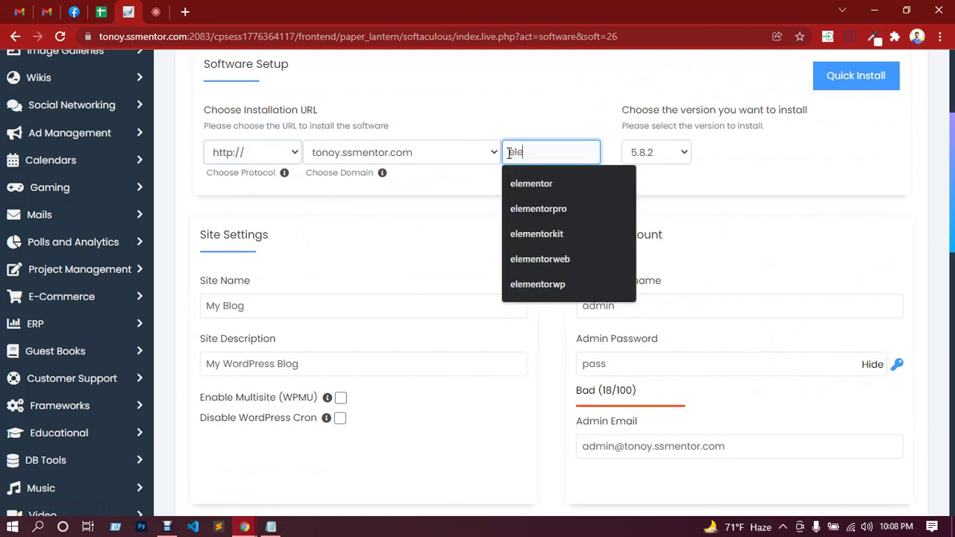
pyautogui.write('mentorwebsite')
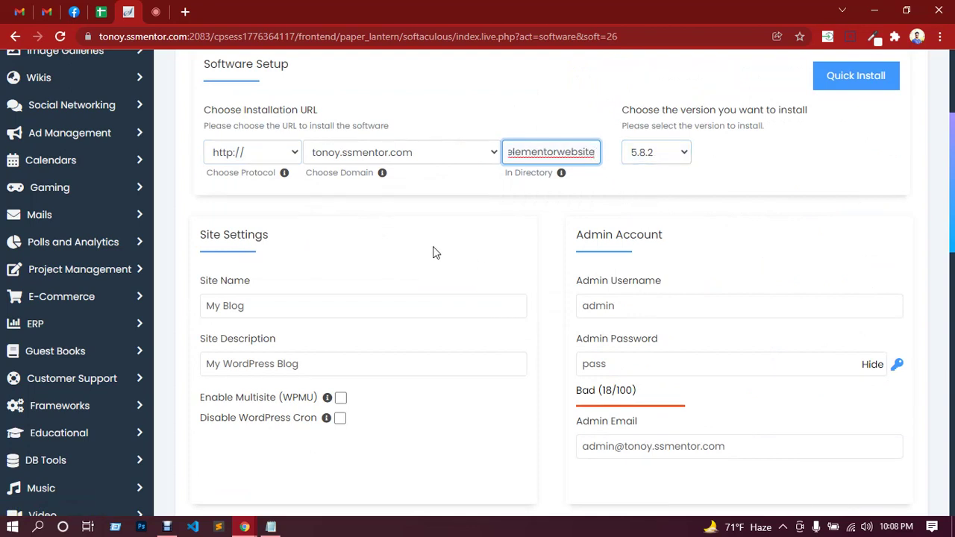
pyautogui.click(268, 158)
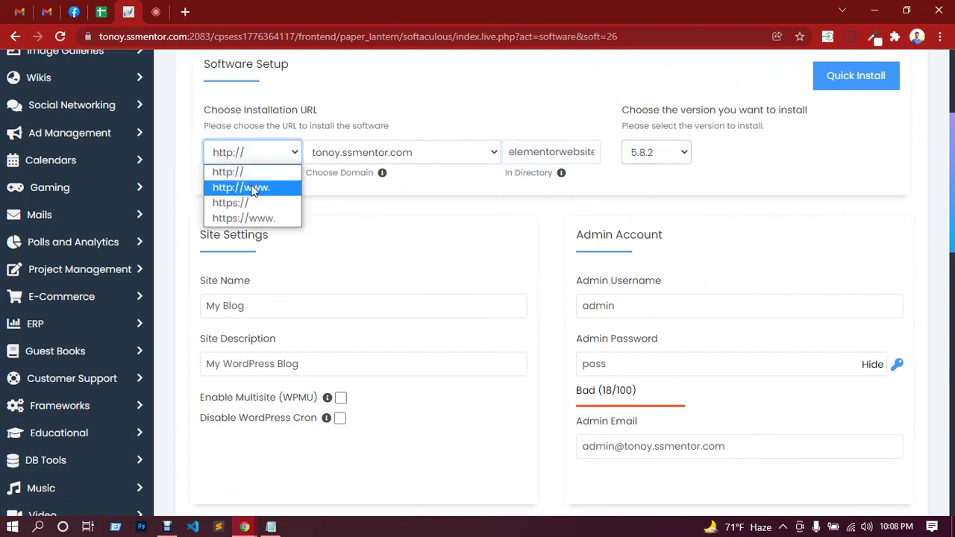
pyautogui.click(224, 203)
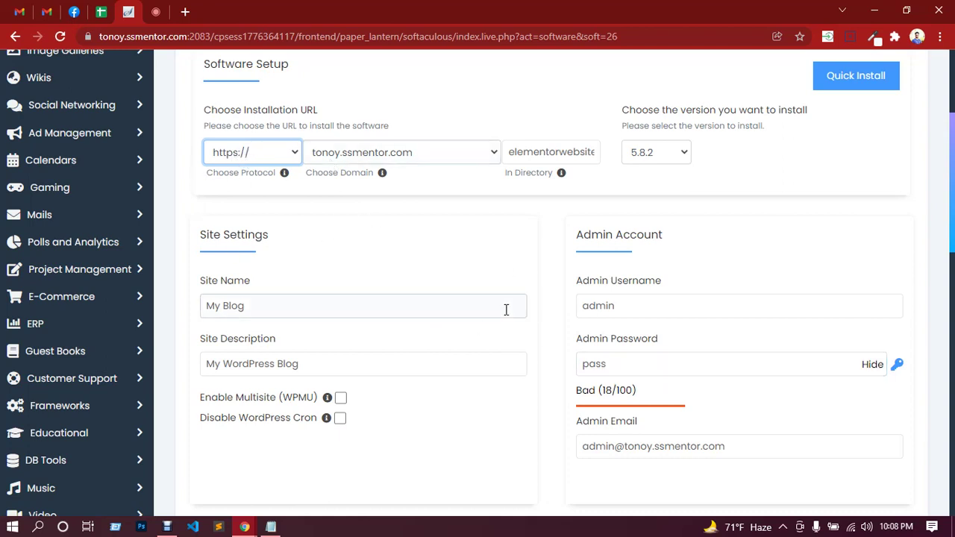
# Set the site name to Reen and the site description to Home.
pyautogui.click(341, 314)
pyautogui.moveTo(265, 311); pyautogui.dragTo(204, 317)
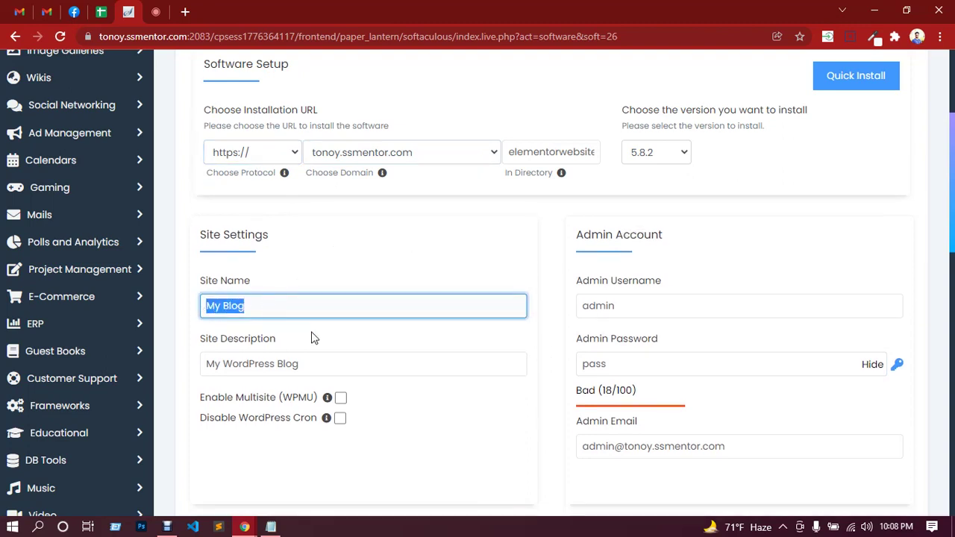
pyautogui.write('Elementor')
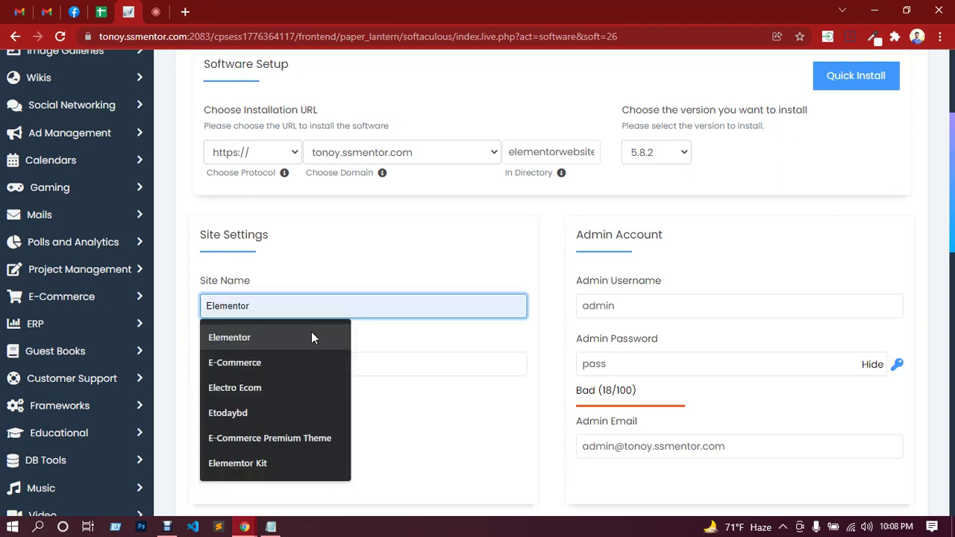
pyautogui.press('BackSpace')
pyautogui.write('Re')
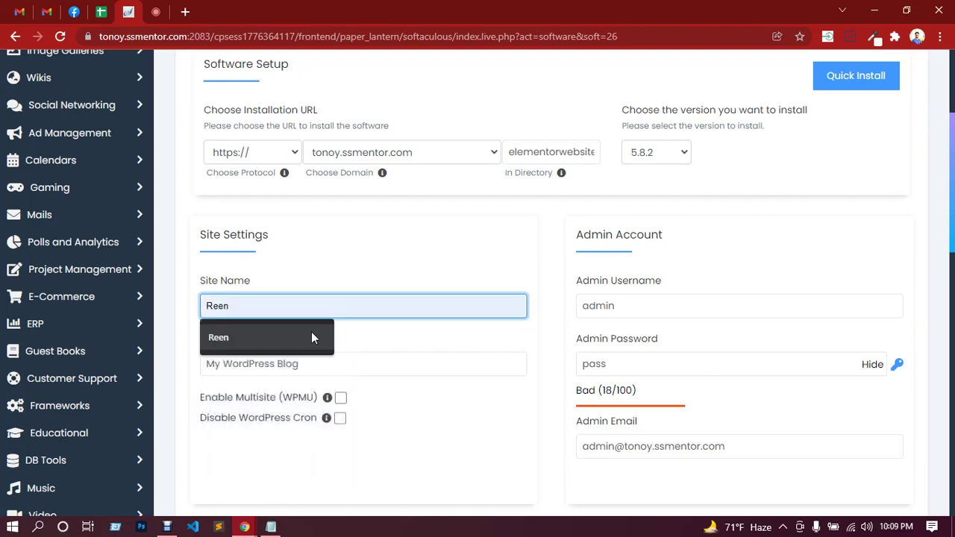
pyautogui.click(311, 337)
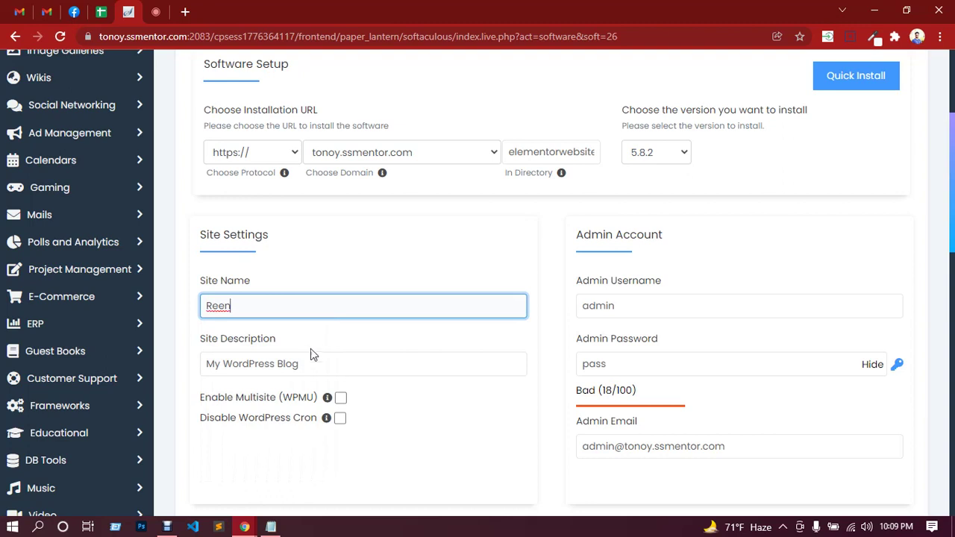
pyautogui.moveTo(312, 362); pyautogui.dragTo(206, 364)
pyautogui.write('H')
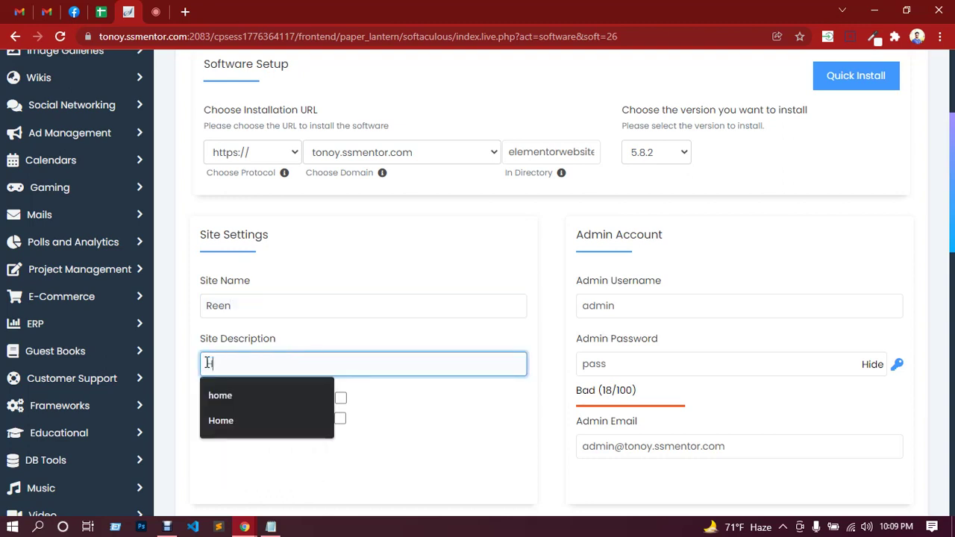
pyautogui.write('ome')
# Replace the admin password with a new strong password.
pyautogui.click(643, 306)
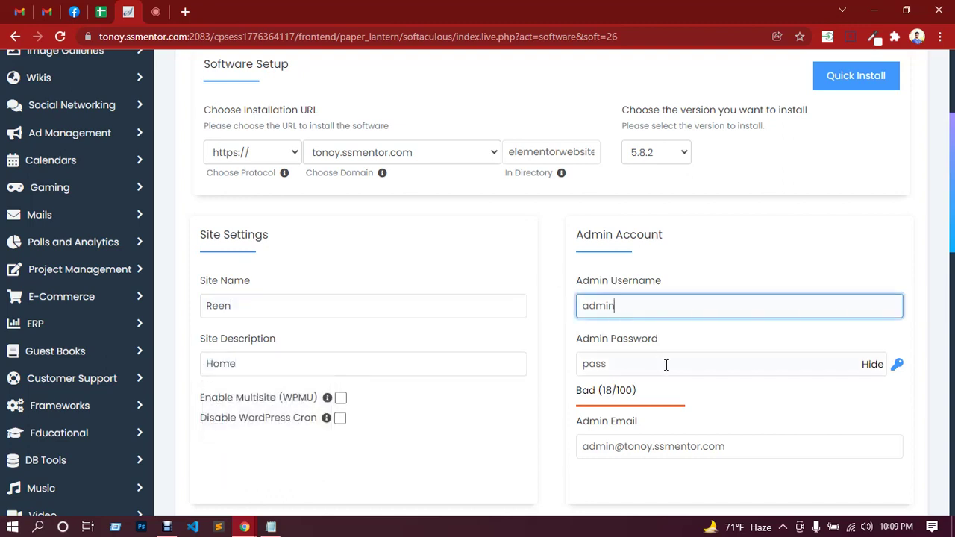
pyautogui.click(667, 365)
pyautogui.click(870, 365)
pyautogui.moveTo(691, 362); pyautogui.dragTo(572, 363)
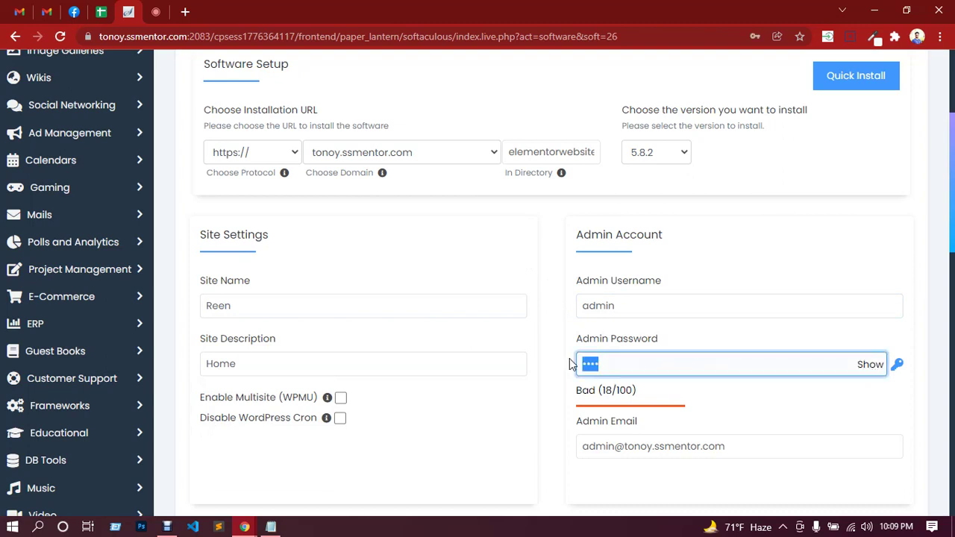
pyautogui.write('••••••••')
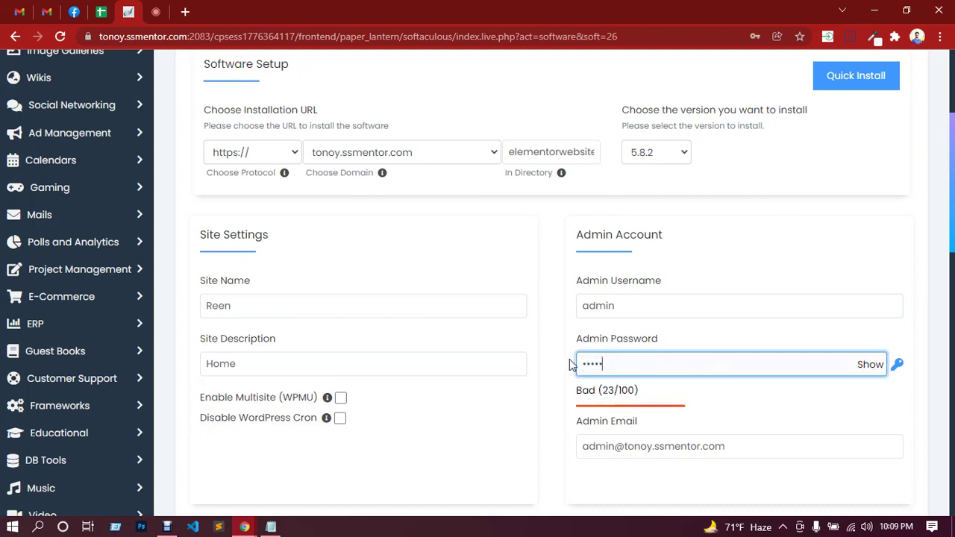
pyautogui.write('•••')
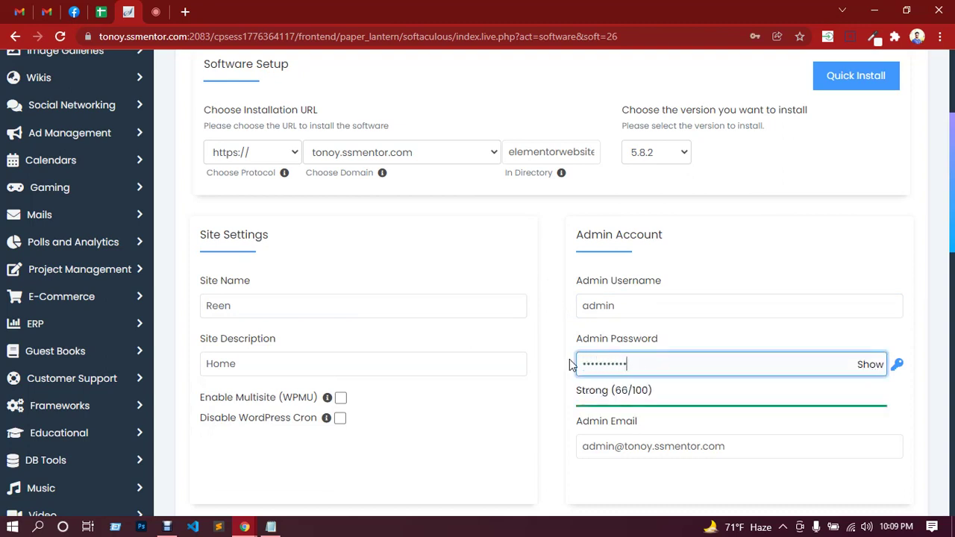
# Include the Classic Editor plugin and start the WordPress installation.
pyautogui.scroll(-4, 522, 321)
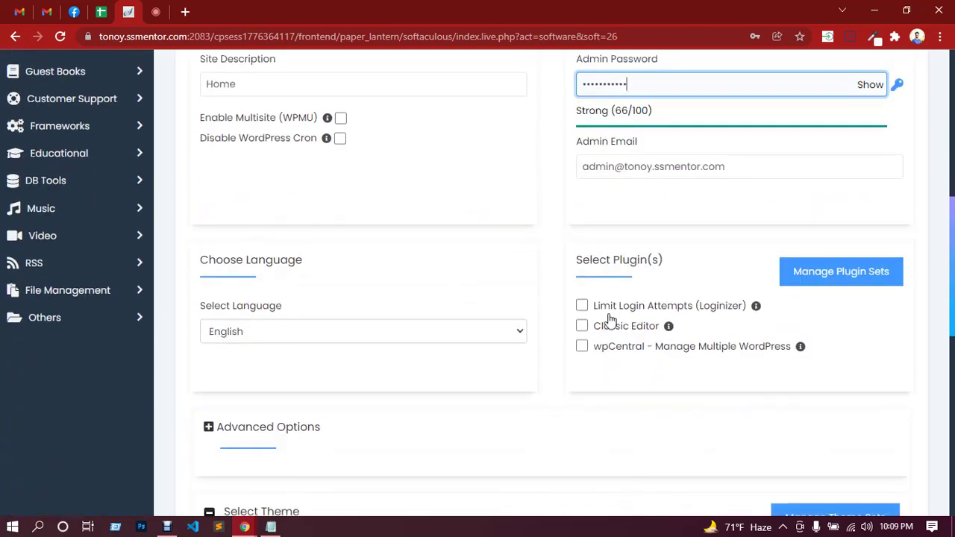
pyautogui.click(581, 329)
pyautogui.scroll(-4, 580, 256)
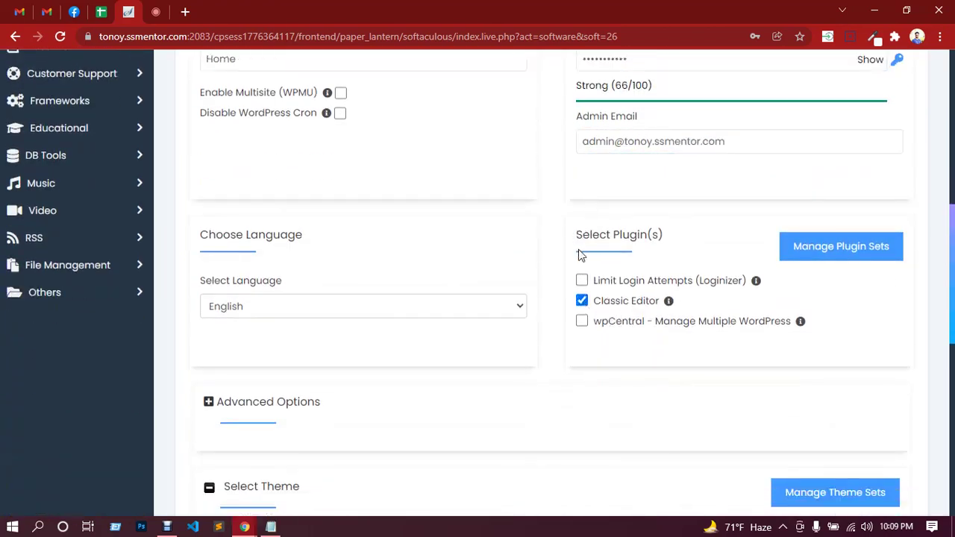
pyautogui.scroll(-4, 580, 256)
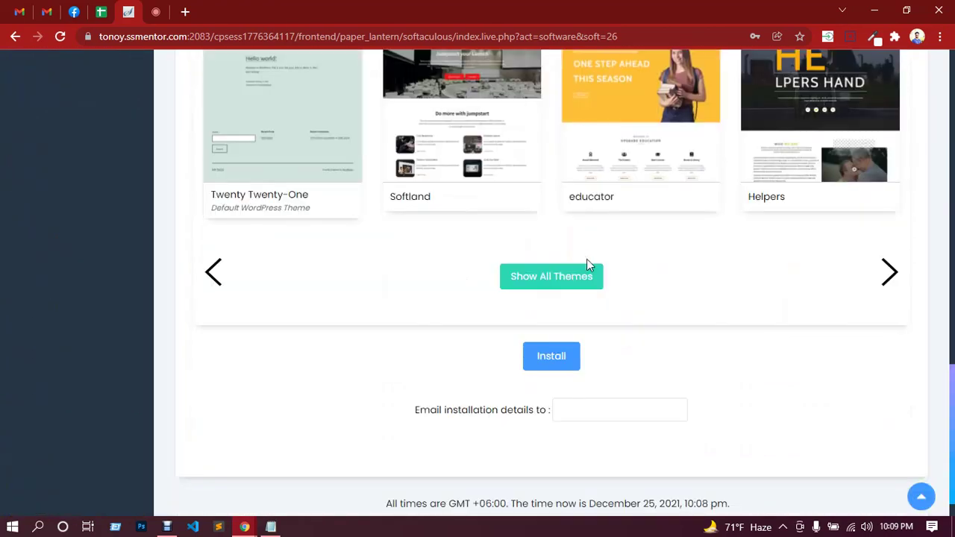
pyautogui.click(552, 356)
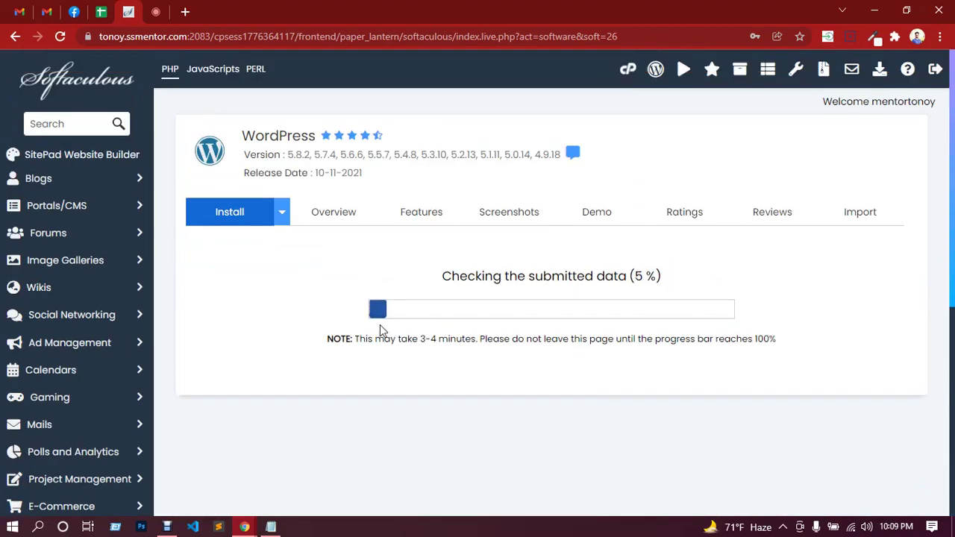
# Admit the caller in the video call tab, then return to the completed installer tab.
pyautogui.click(157, 13)
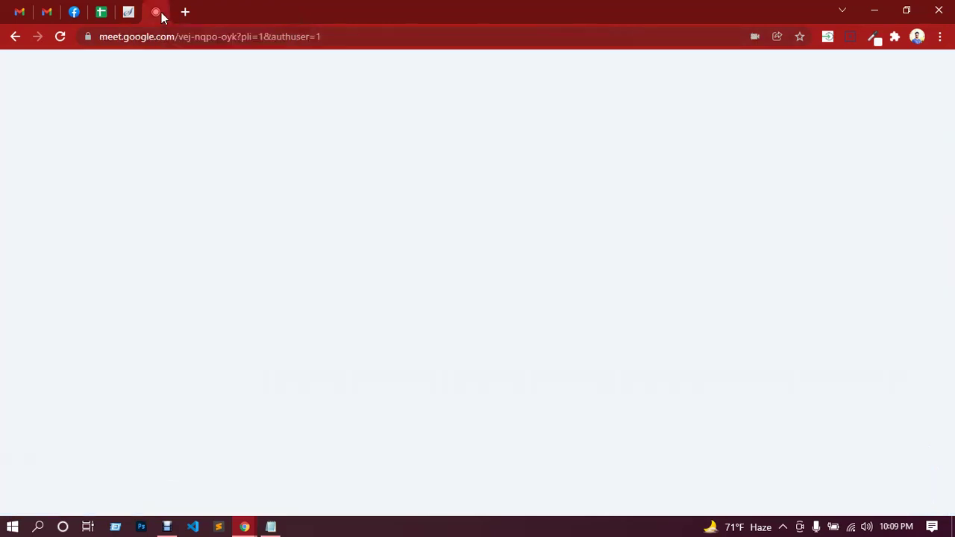
pyautogui.press('Return')
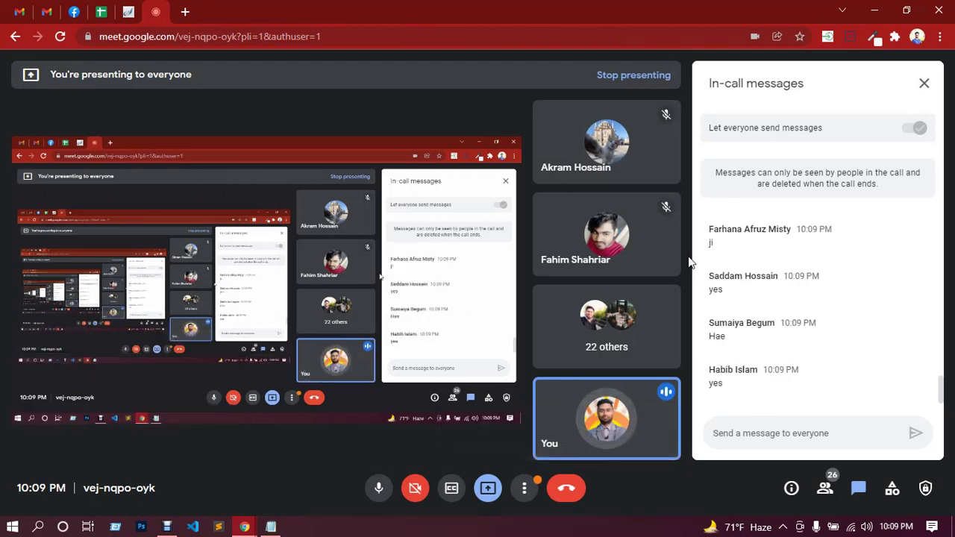
pyautogui.click(128, 12)
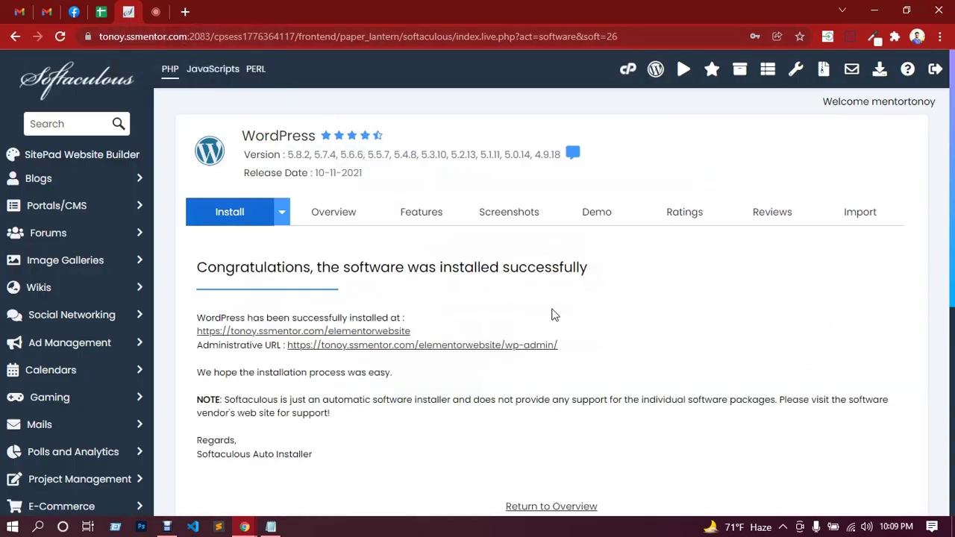
# Follow the Administrative URL to open Reen's WordPress Dashboard in a new tab.
pyautogui.click(476, 346)
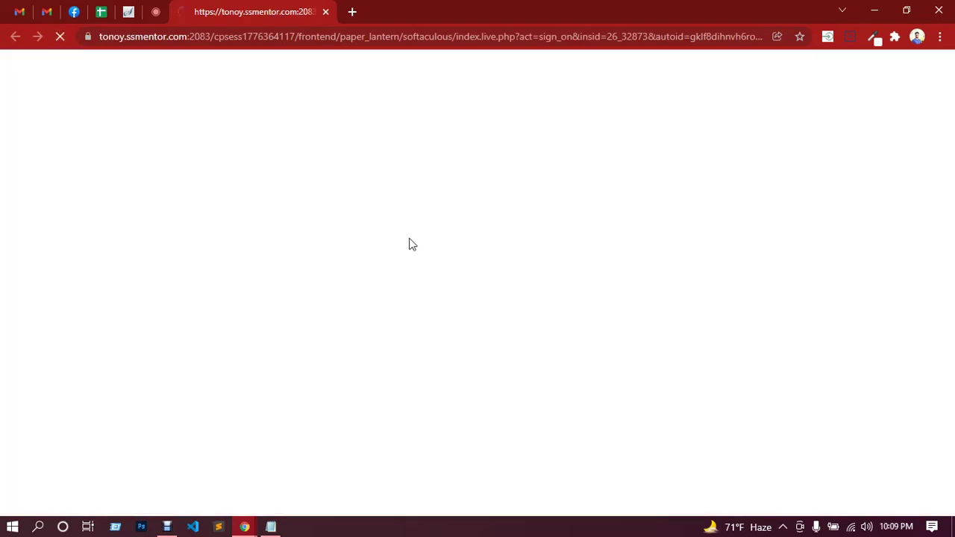
pyautogui.click(153, 13)
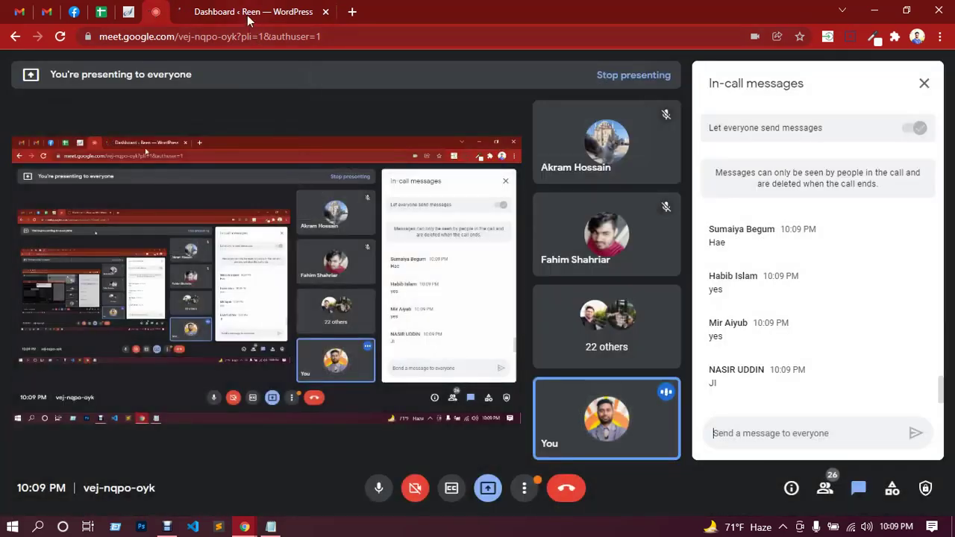
pyautogui.click(249, 18)
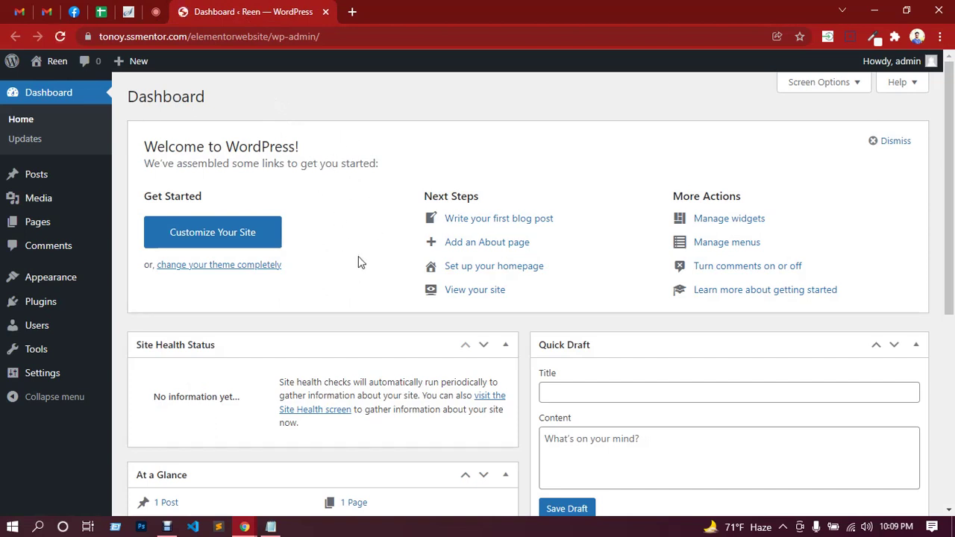
pyautogui.moveTo(55, 283)
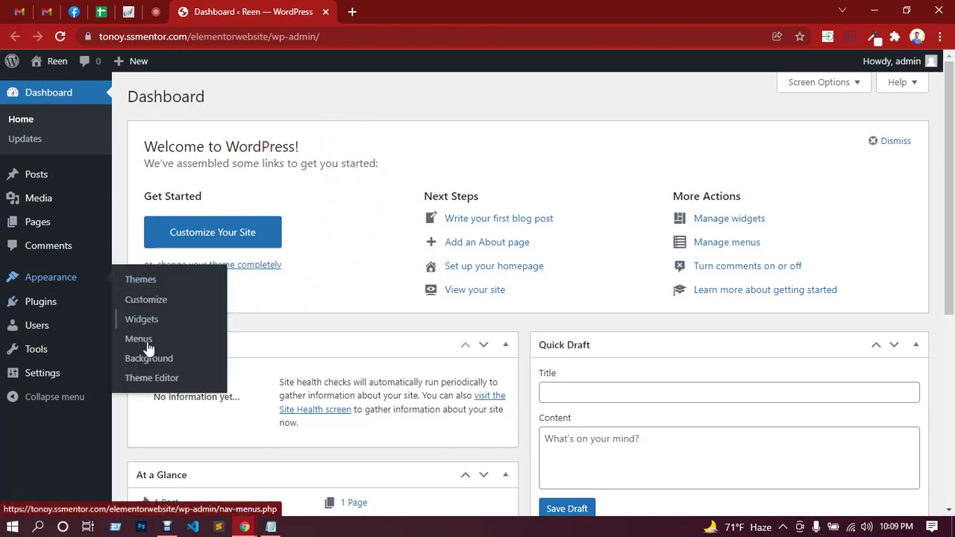
# Browse the theme directory for new themes and search for Hello Elementor.
pyautogui.click(148, 284)
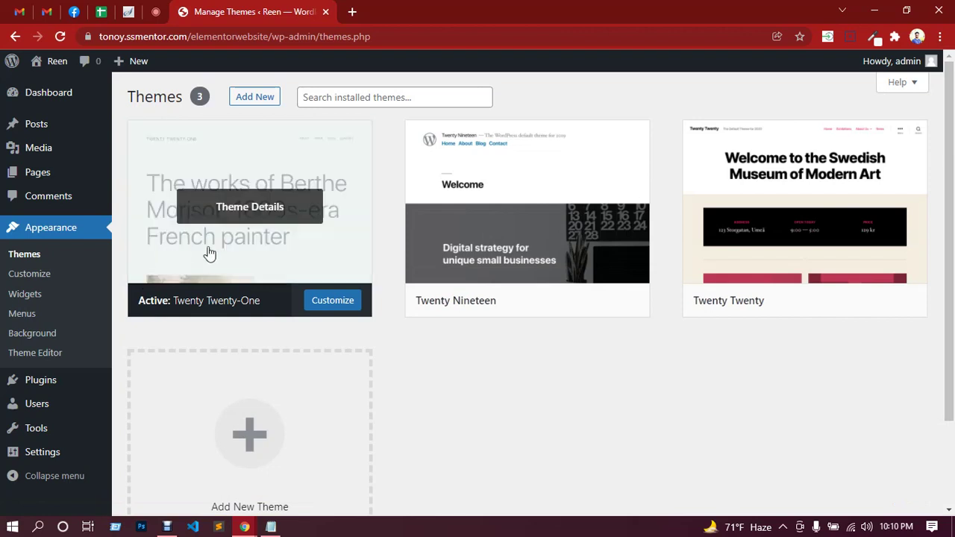
pyautogui.scroll(-1, 273, 379)
pyautogui.click(262, 377)
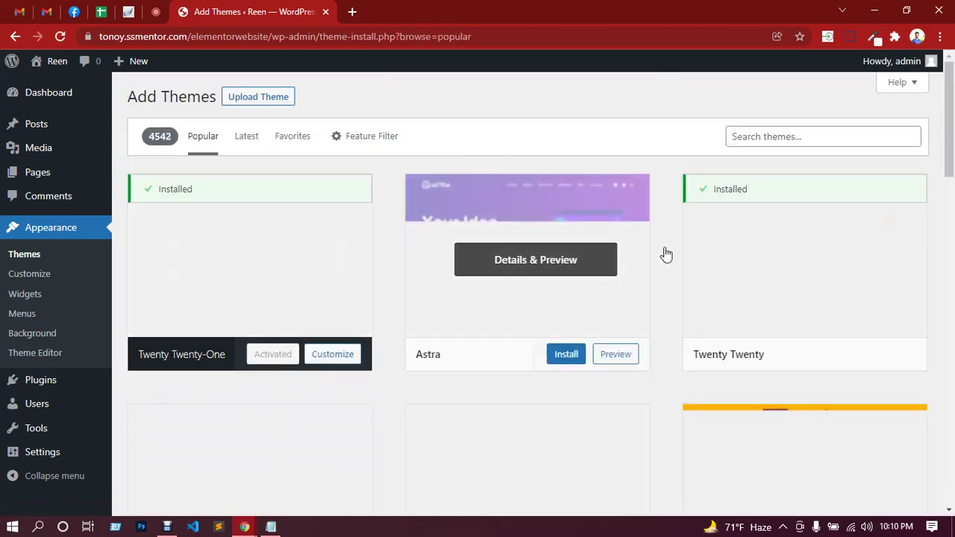
pyautogui.click(763, 138)
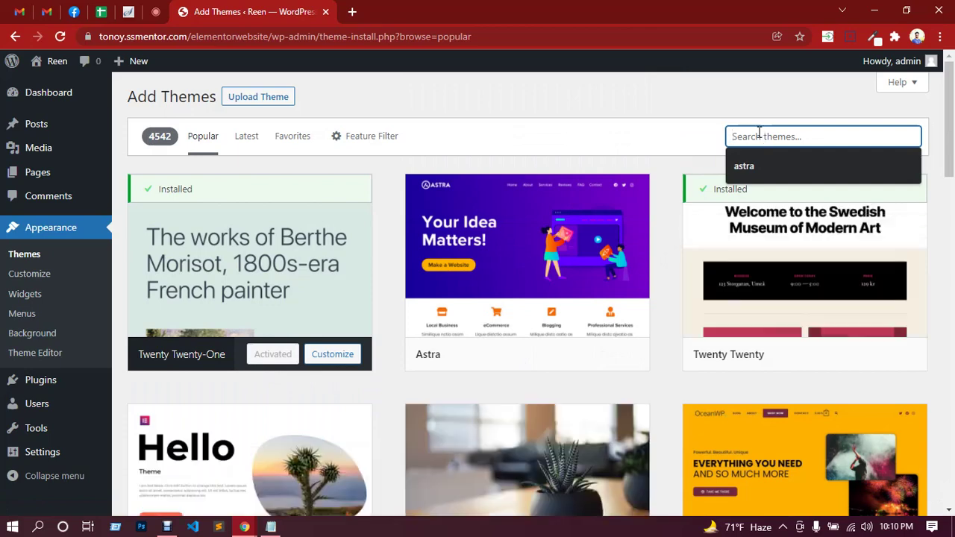
pyautogui.scroll(-2, 492, 246)
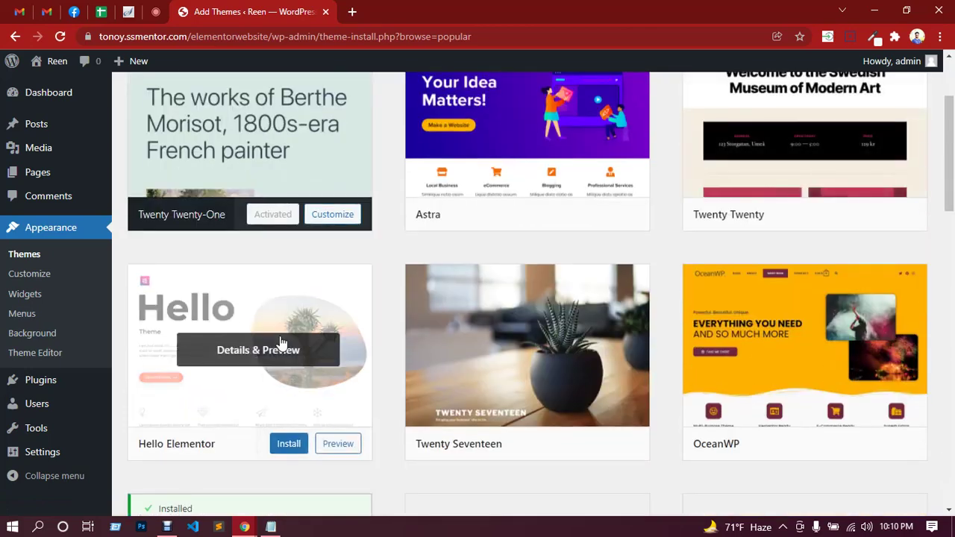
pyautogui.scroll(-2, 246, 306)
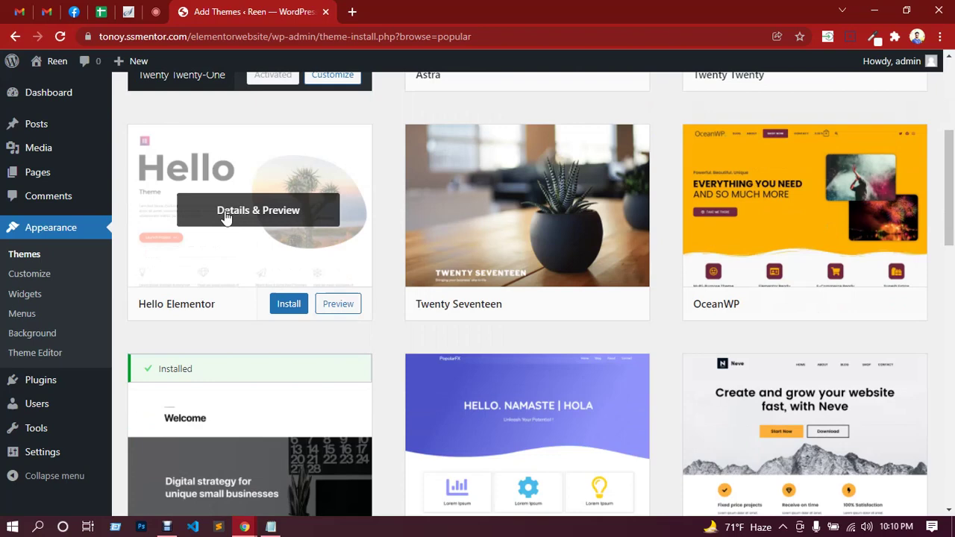
# Install and activate the Hello Elementor theme.
pyautogui.click(289, 305)
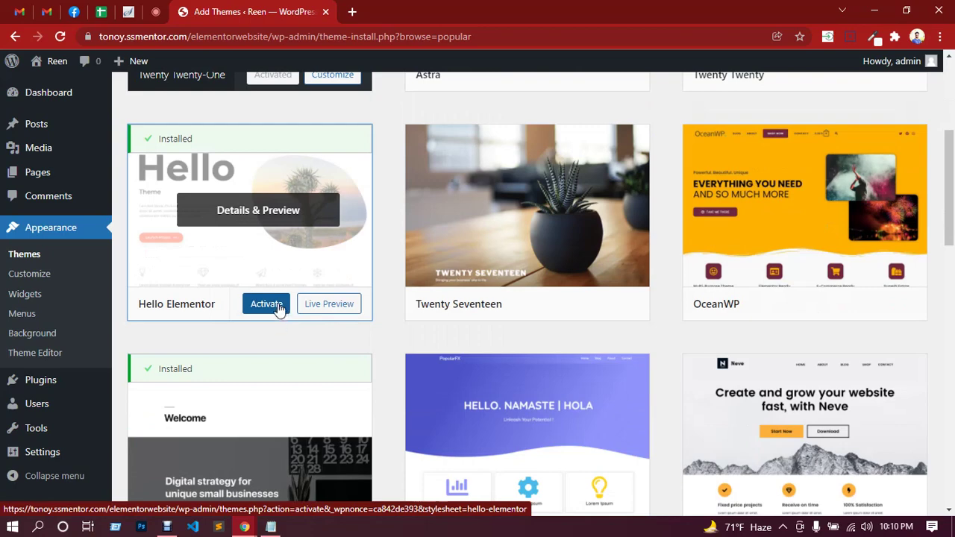
pyautogui.click(266, 305)
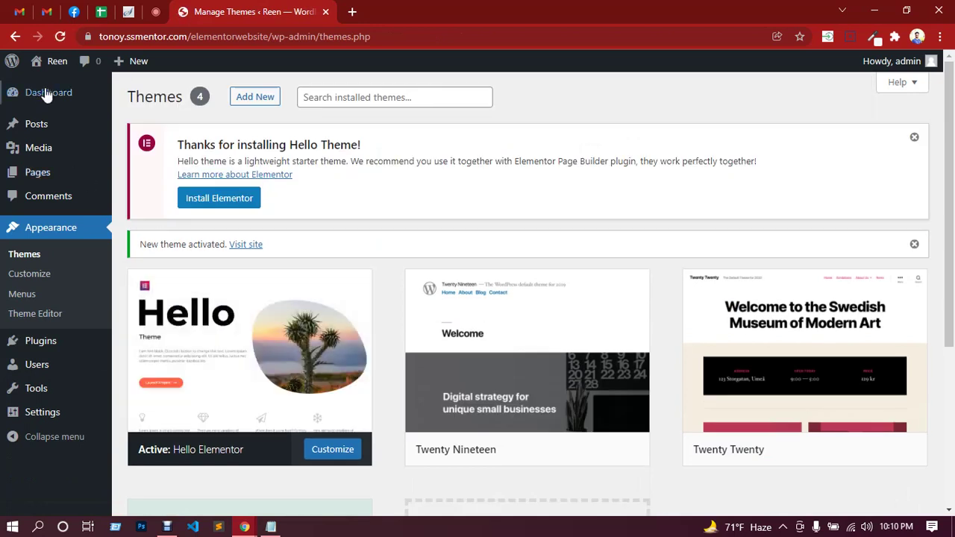
pyautogui.moveTo(50, 72)
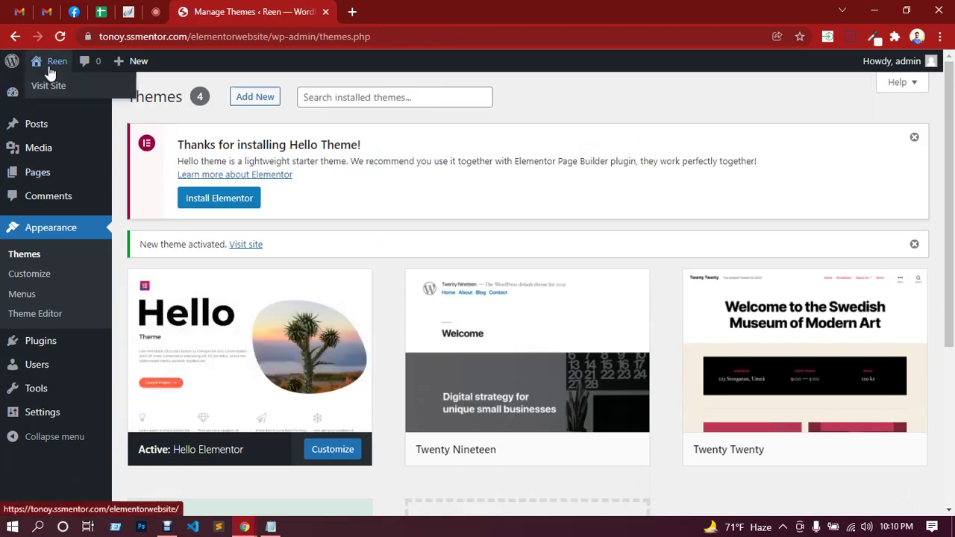
pyautogui.rightClick(77, 87)
# Open the live Reen site in a new tab, view it, then return to the Themes tab.
pyautogui.click(80, 91)
pyautogui.click(380, 8)
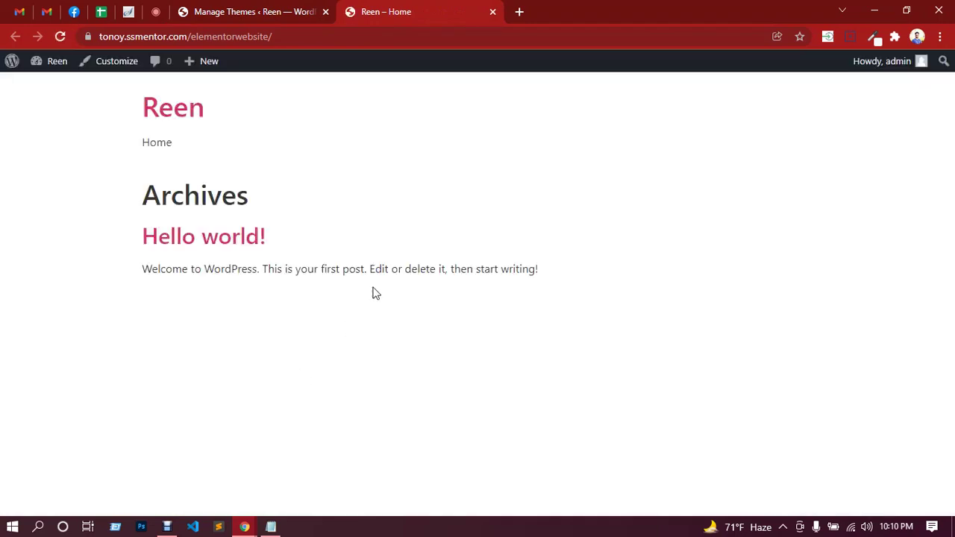
pyautogui.click(156, 12)
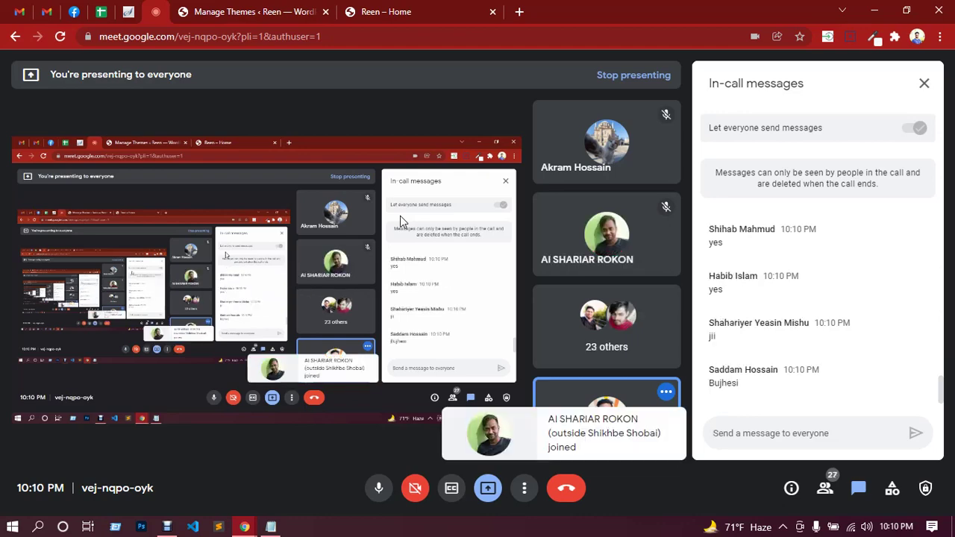
pyautogui.click(286, 7)
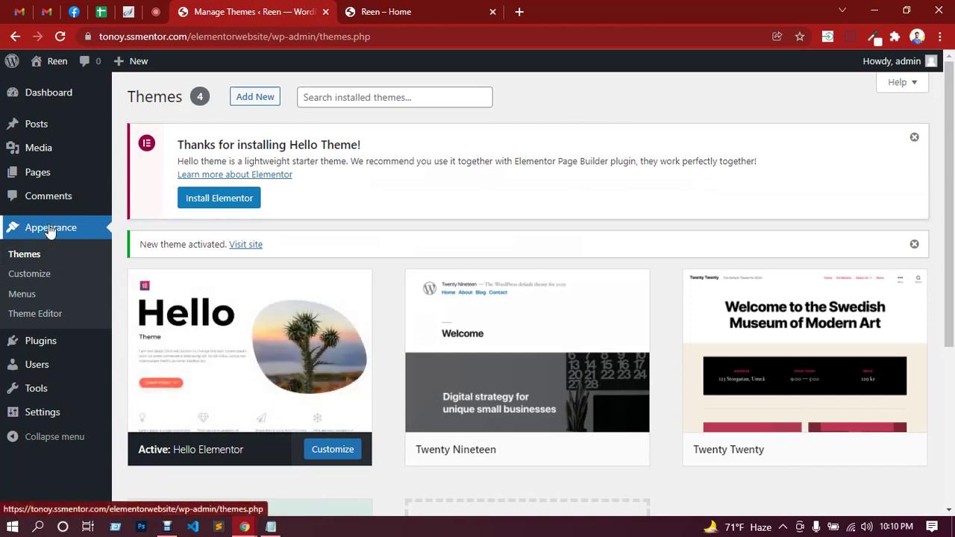
# Publish a new page titled 'Home' with Parent left as (no parent).
pyautogui.moveTo(42, 175)
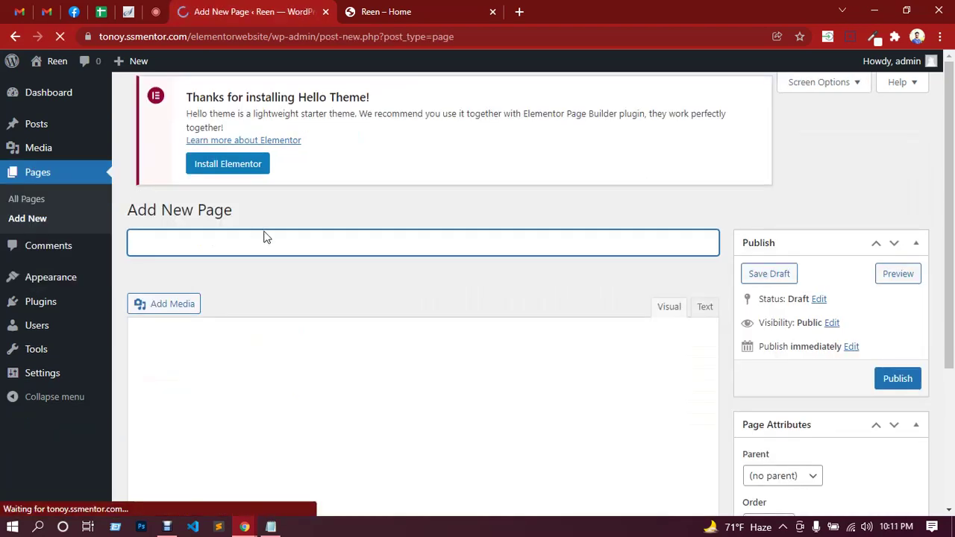
pyautogui.write('Home')
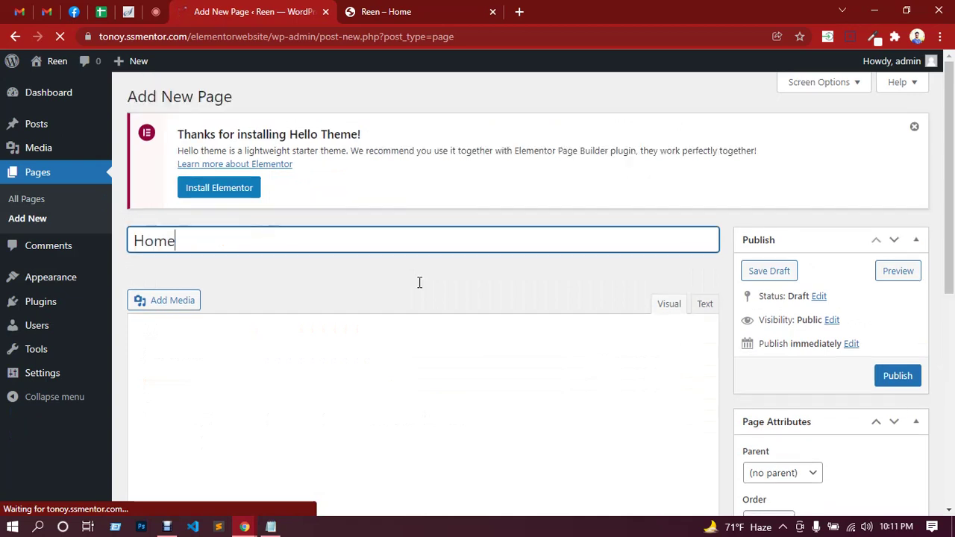
pyautogui.scroll(-3, 557, 303)
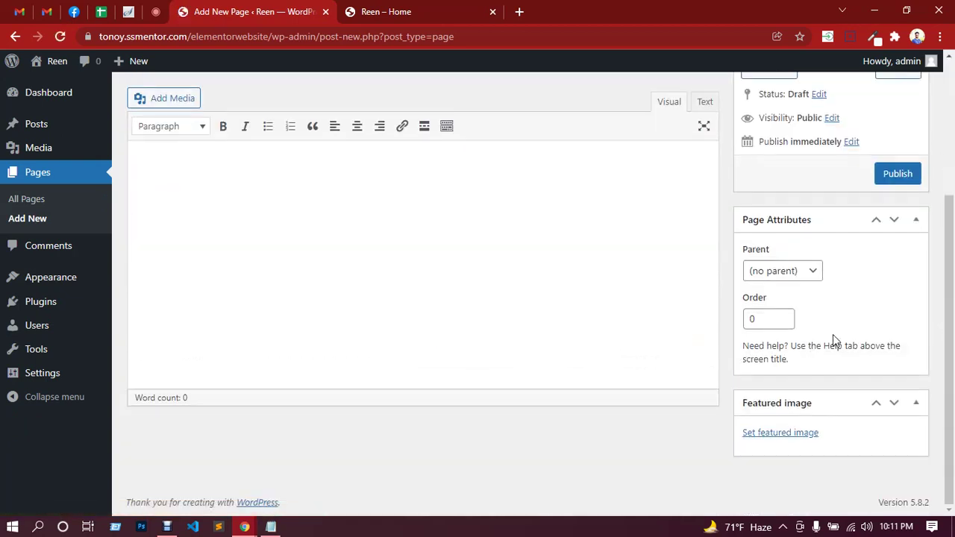
pyautogui.scroll(2, 833, 334)
pyautogui.click(810, 410)
pyautogui.click(810, 410)
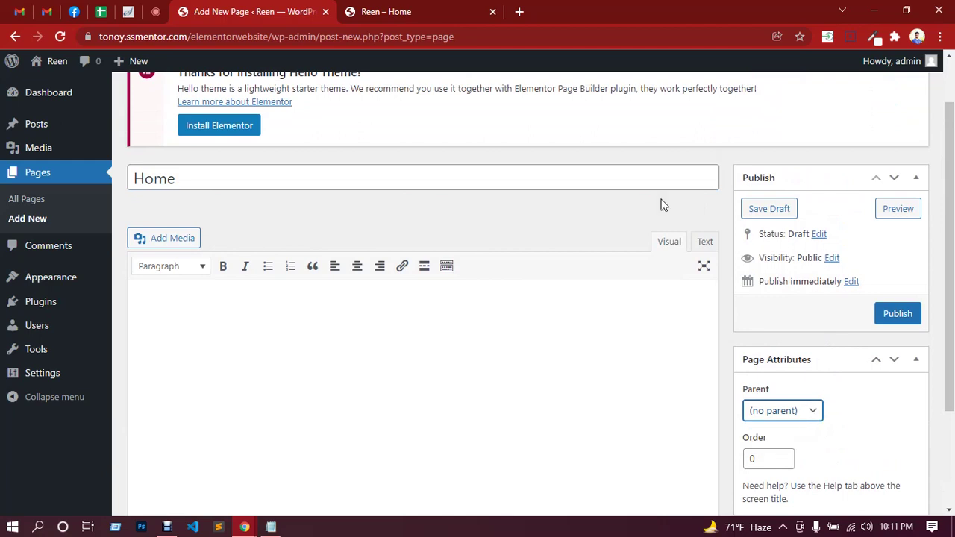
pyautogui.click(901, 319)
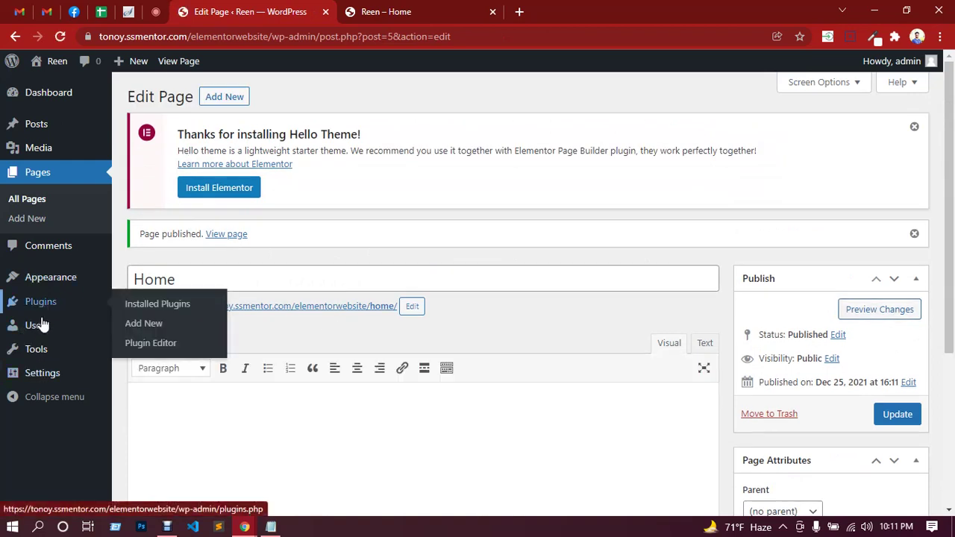
# In Reading settings, set the homepage to the static page Home and save.
pyautogui.moveTo(46, 375)
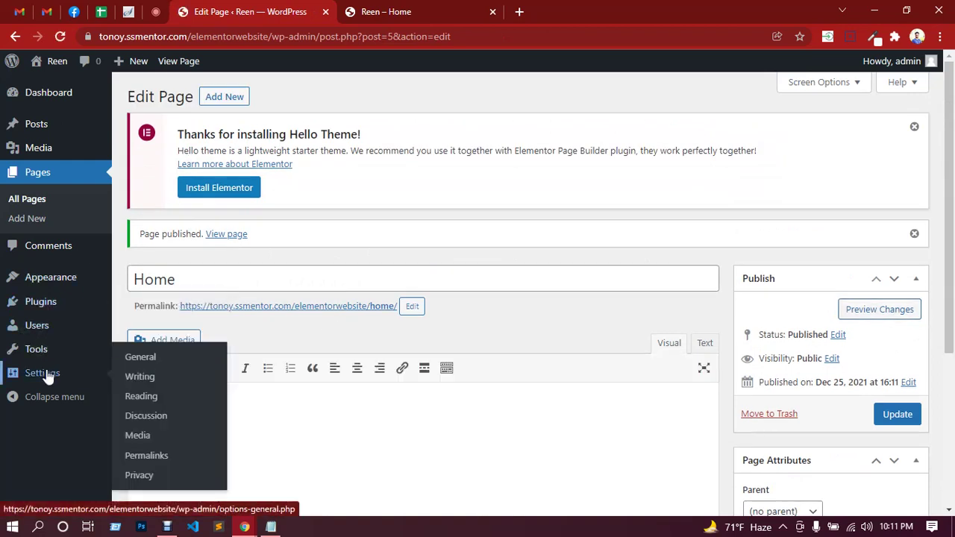
pyautogui.click(142, 396)
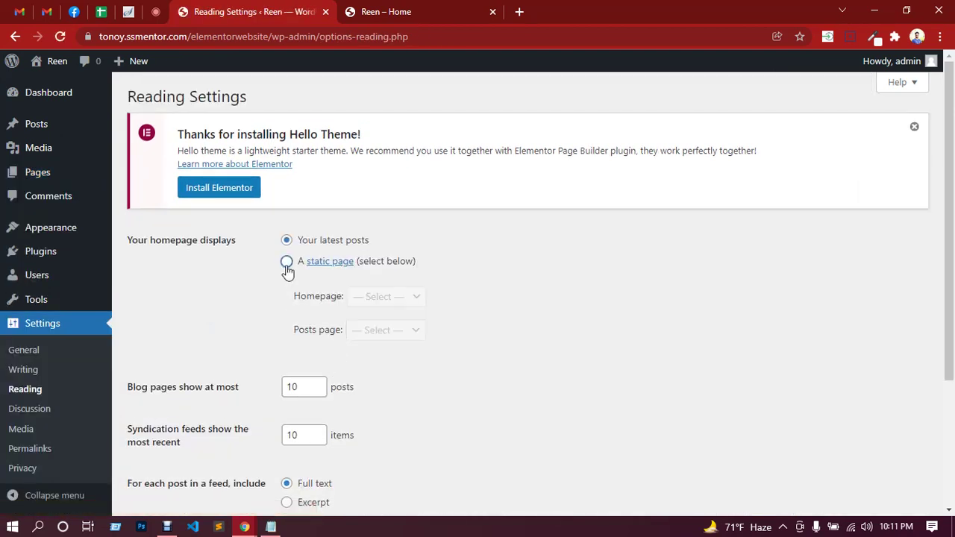
pyautogui.click(287, 270)
pyautogui.click(384, 301)
pyautogui.click(377, 332)
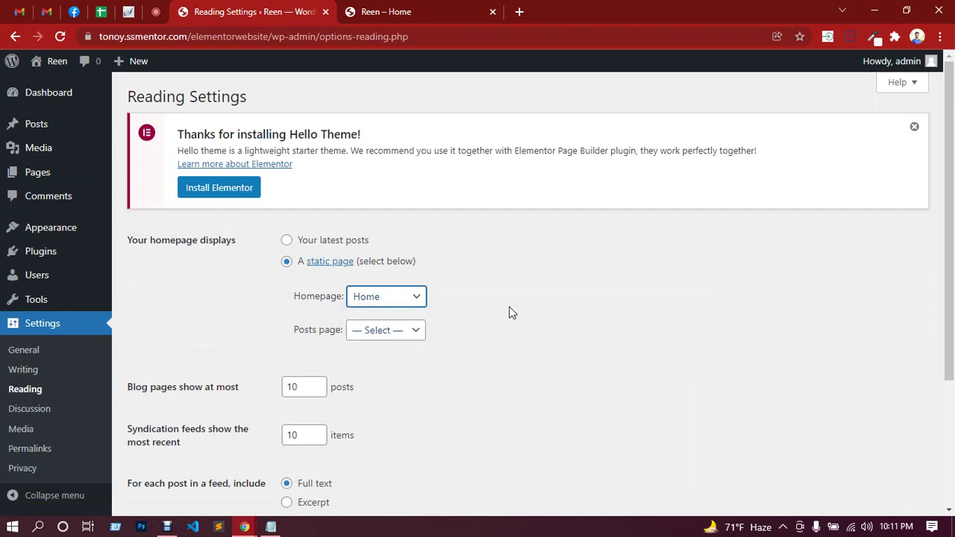
pyautogui.scroll(-3, 478, 321)
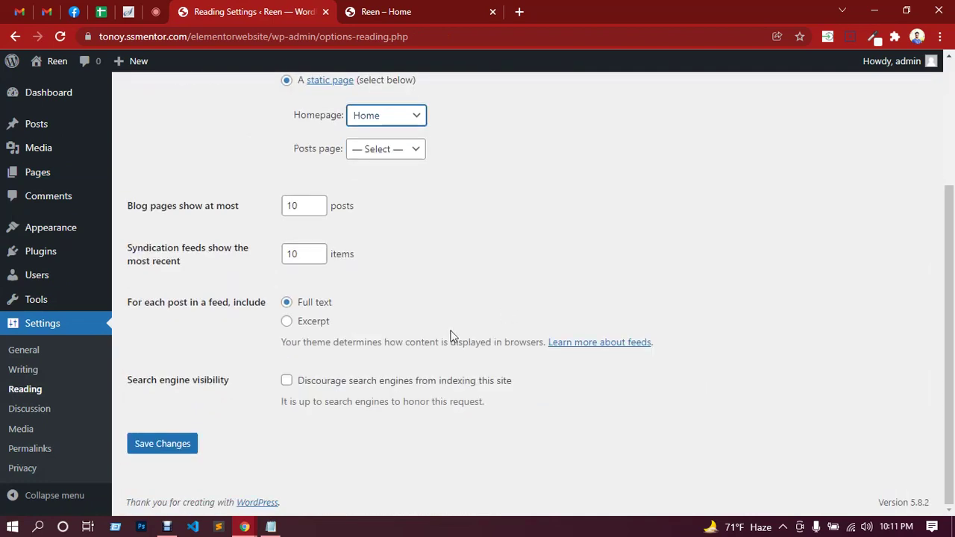
pyautogui.click(187, 450)
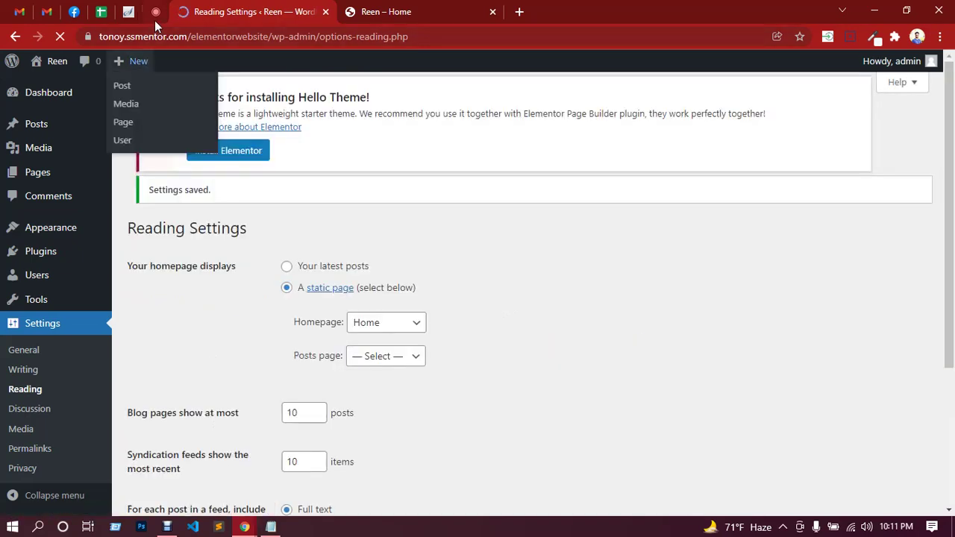
# Reload the live site tab to confirm it opens on Home, then return to Reading settings.
pyautogui.click(155, 20)
pyautogui.click(612, 132)
pyautogui.click(219, 7)
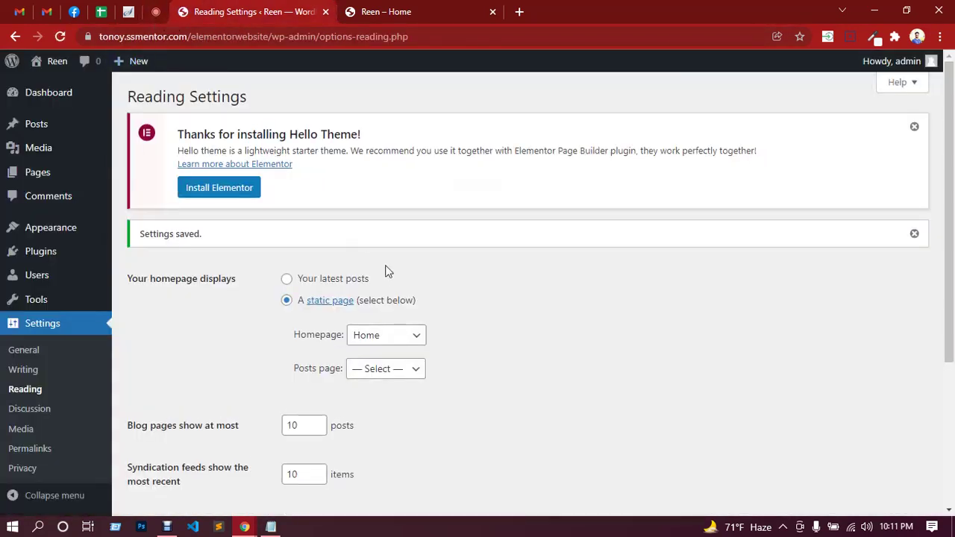
pyautogui.click(391, 11)
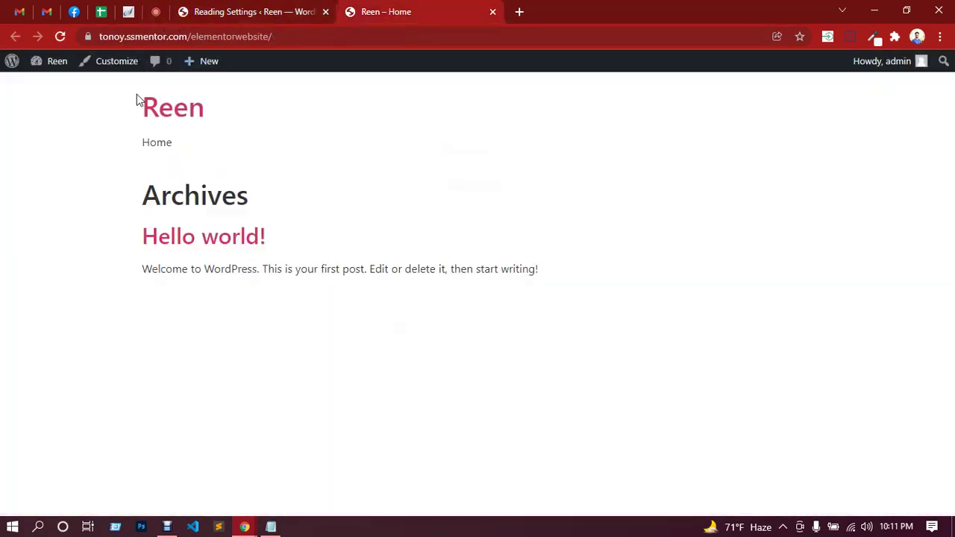
pyautogui.click(156, 111)
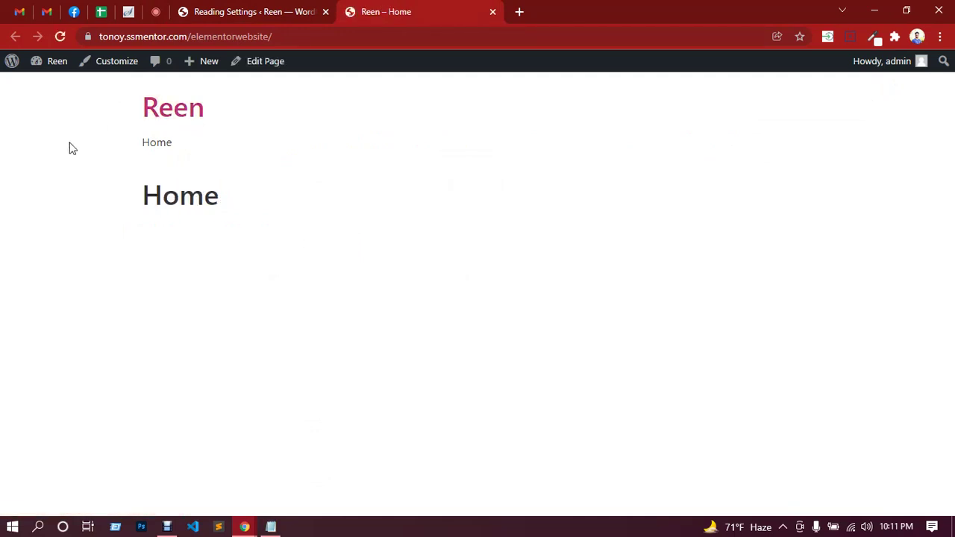
pyautogui.click(245, 9)
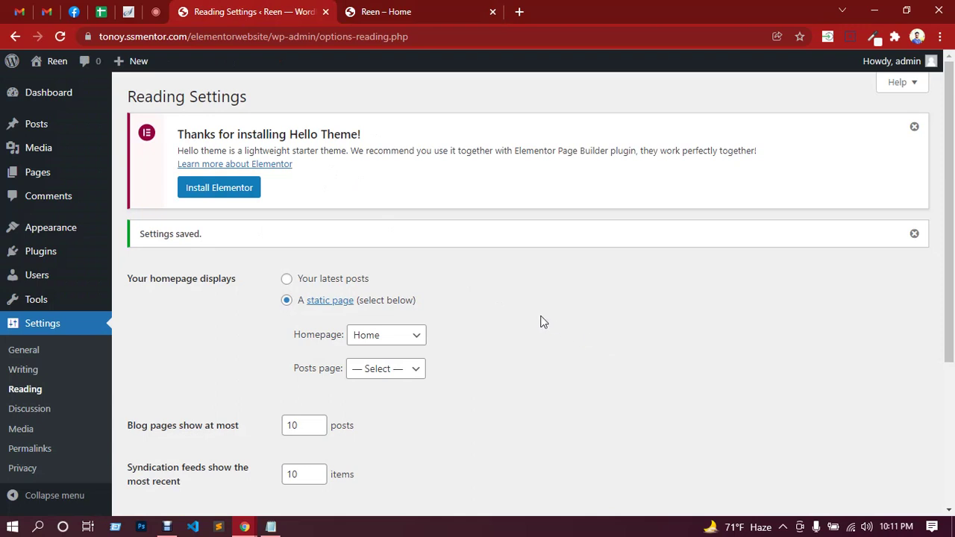
# Go to Plugins > Add New and search for 'elementor'.
pyautogui.moveTo(74, 252)
pyautogui.scroll(-2, 74, 252)
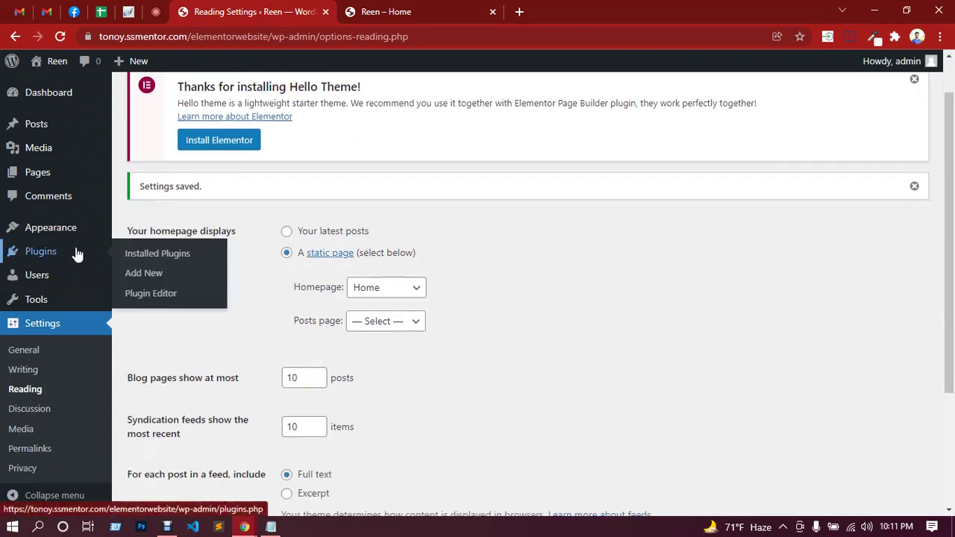
pyautogui.click(152, 273)
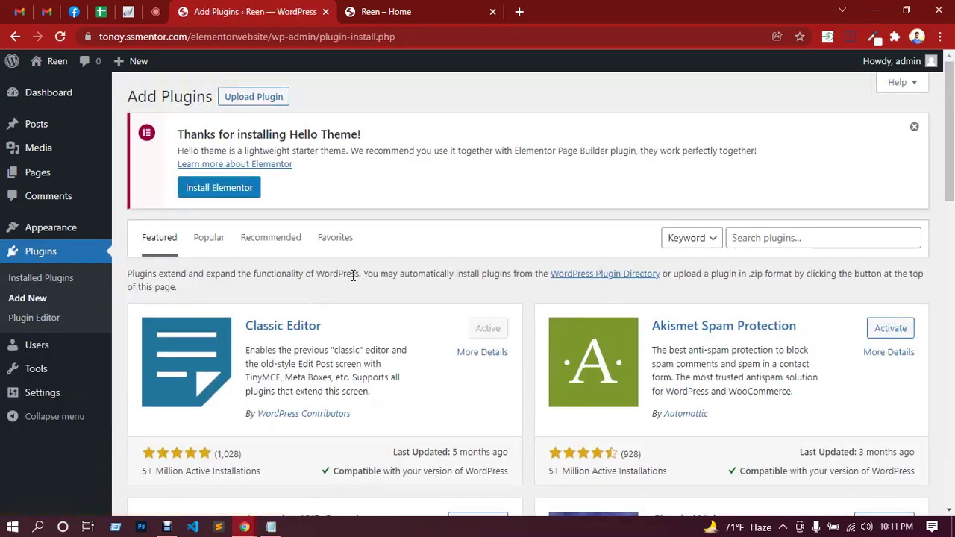
pyautogui.scroll(-1, 550, 267)
pyautogui.click(769, 170)
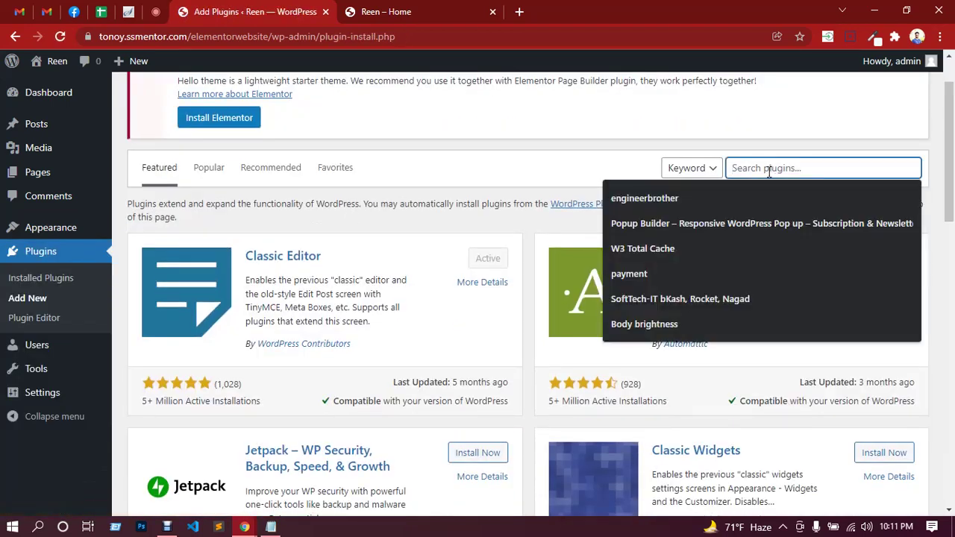
pyautogui.write('eleme')
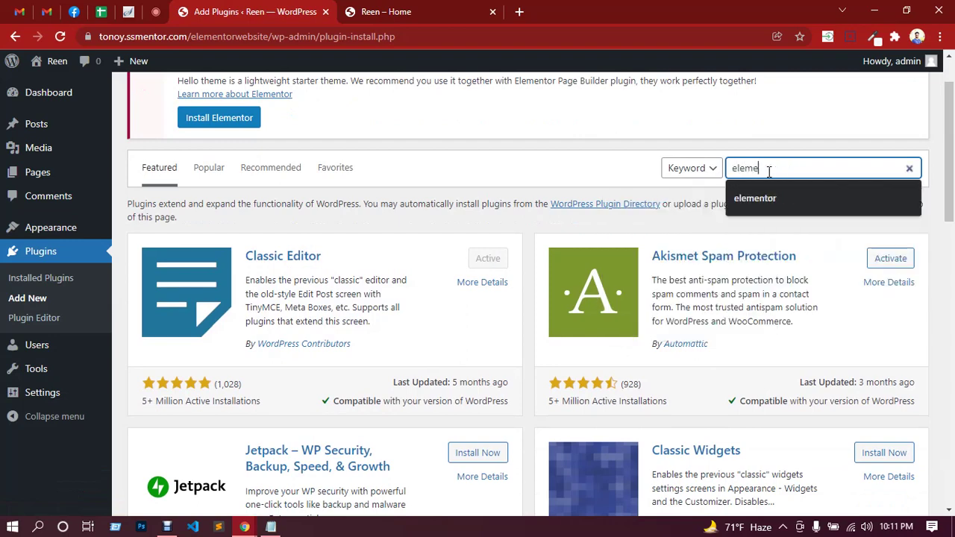
pyautogui.write('ntor')
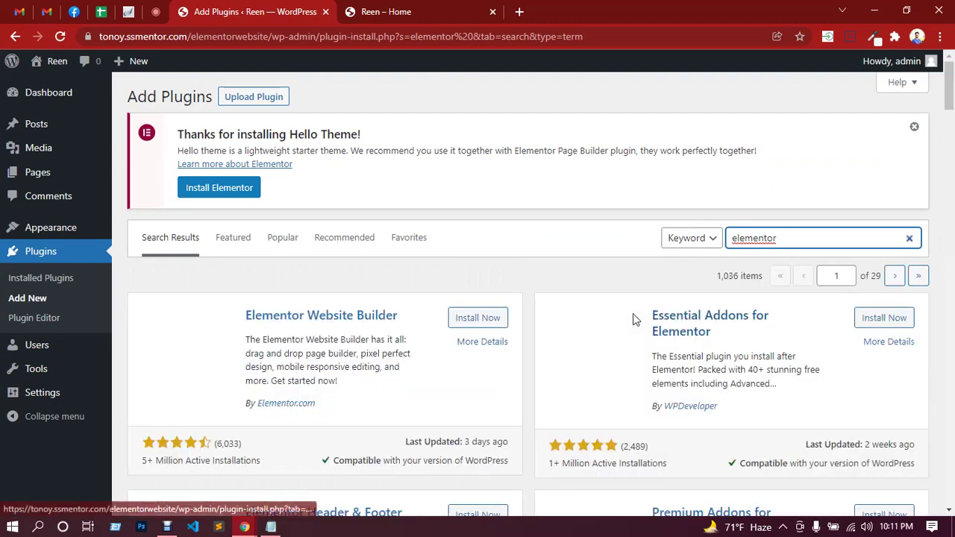
# Start installing Elementor Website Builder from the search results.
pyautogui.scroll(-2, 428, 350)
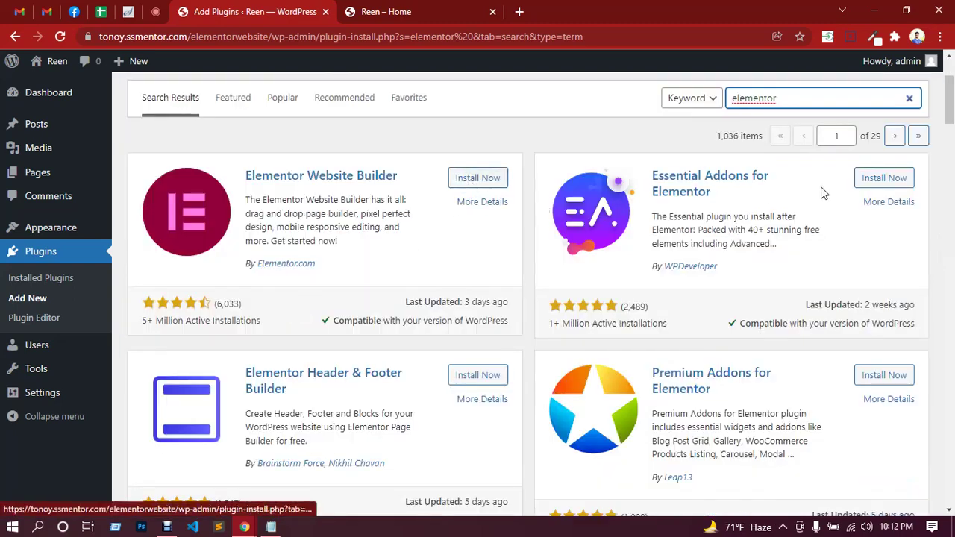
pyautogui.scroll(-7, 704, 362)
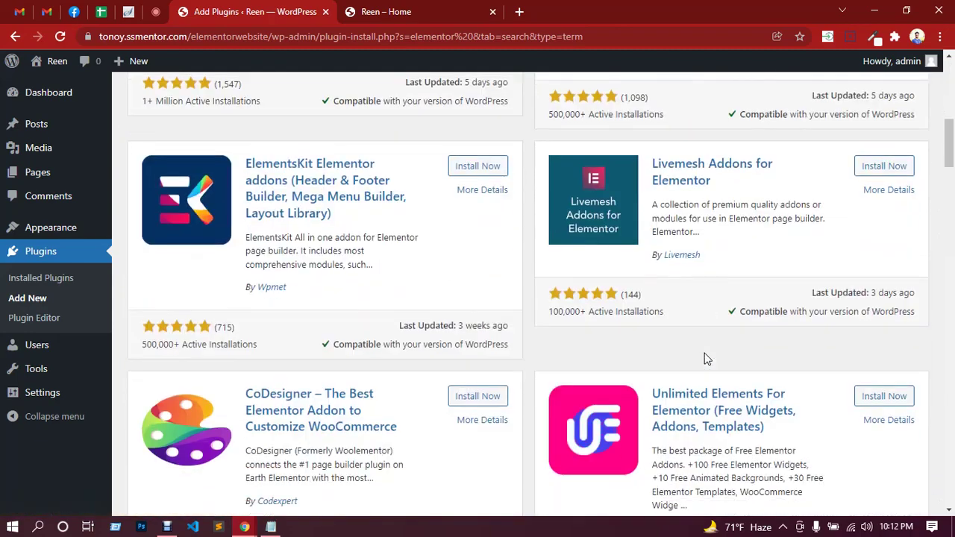
pyautogui.scroll(-4, 705, 354)
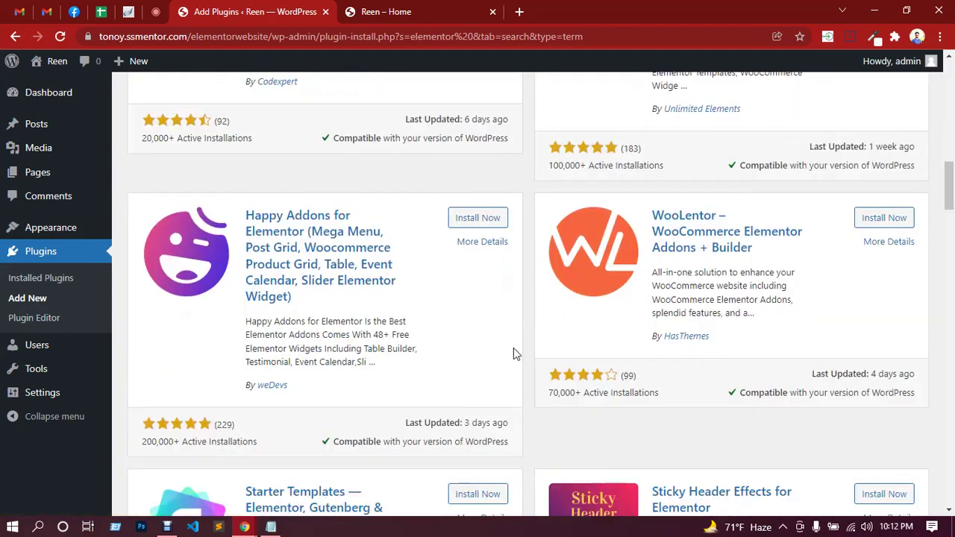
pyautogui.scroll(-6, 362, 315)
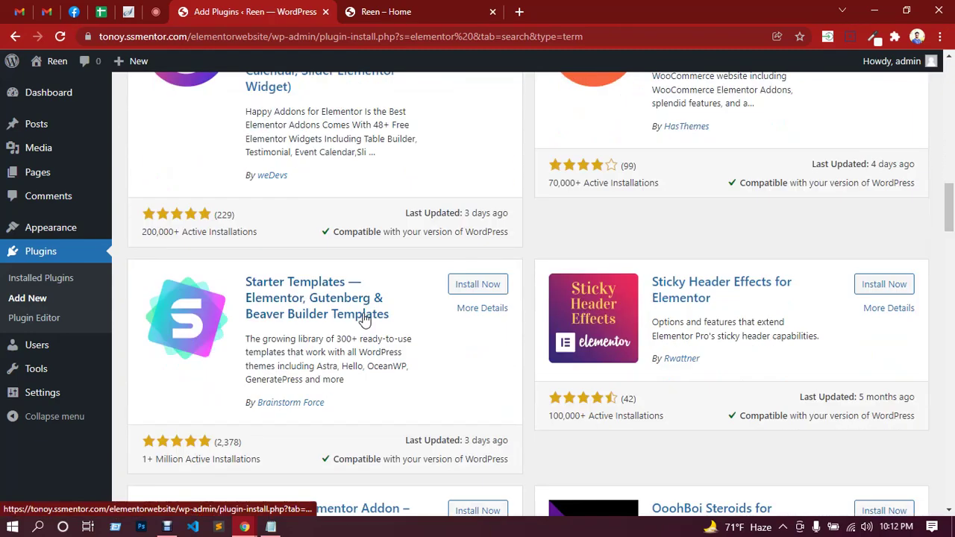
pyautogui.scroll(-10, 362, 317)
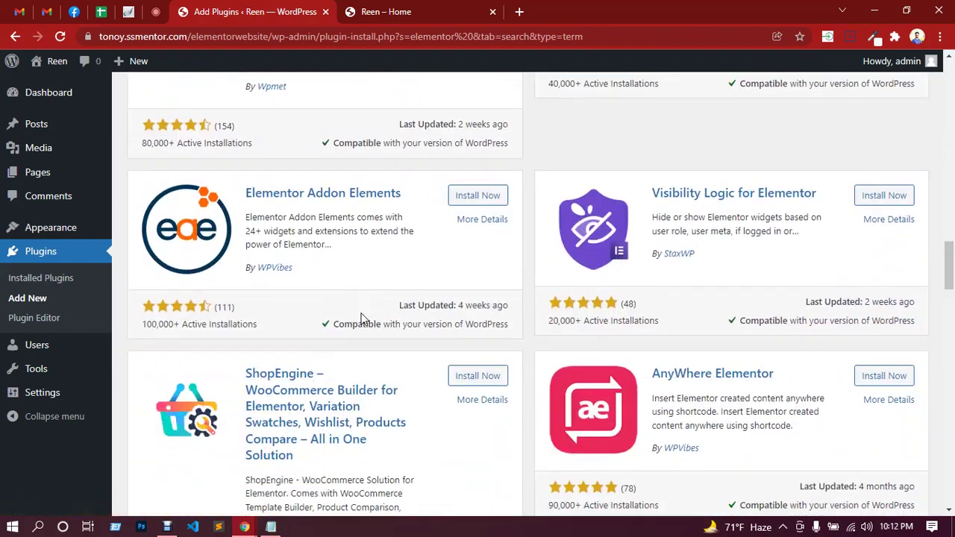
pyautogui.scroll(-4, 363, 318)
pyautogui.scroll(14, 364, 319)
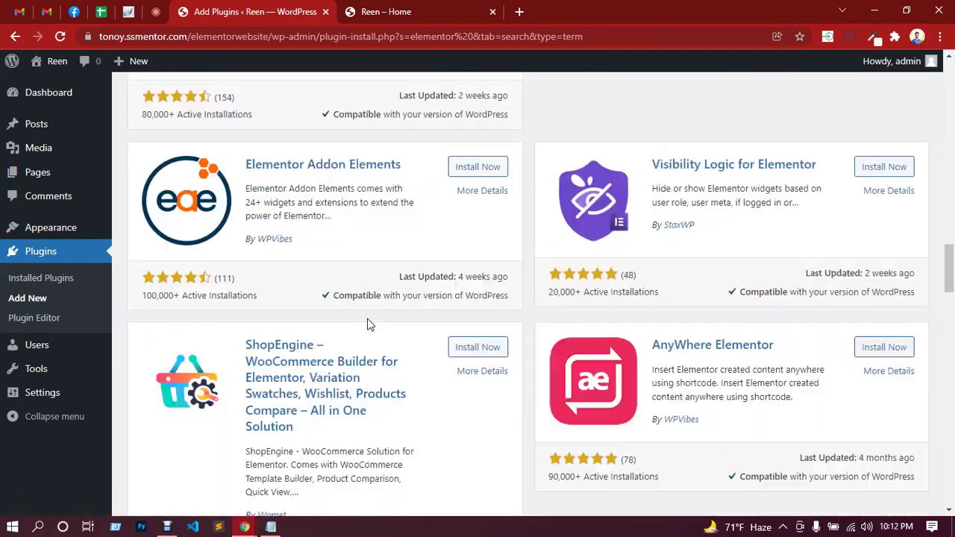
pyautogui.scroll(10, 368, 322)
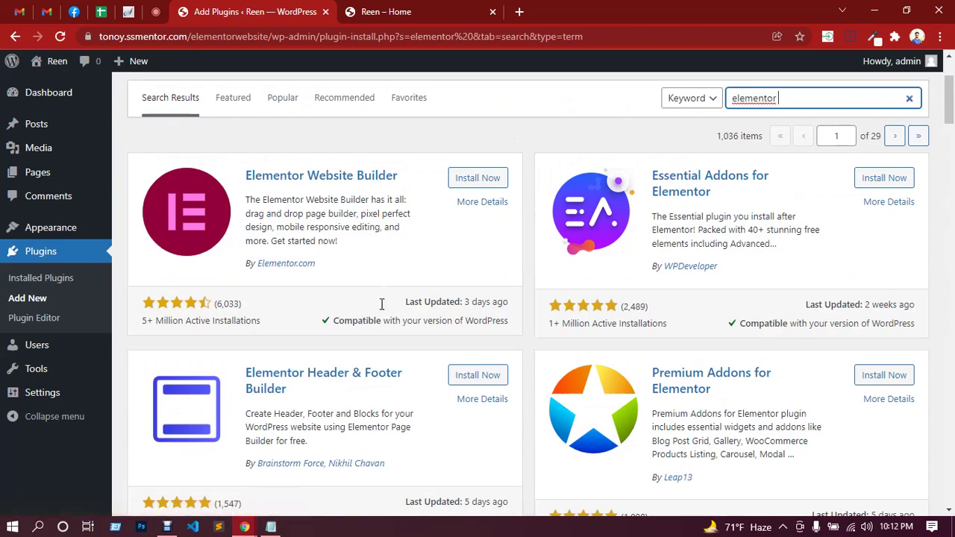
pyautogui.click(472, 179)
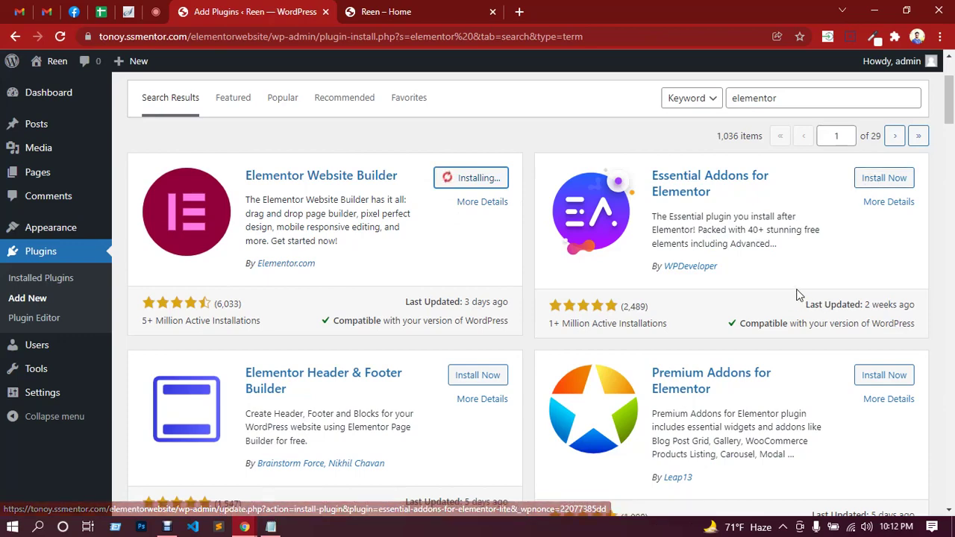
pyautogui.scroll(-5, 799, 294)
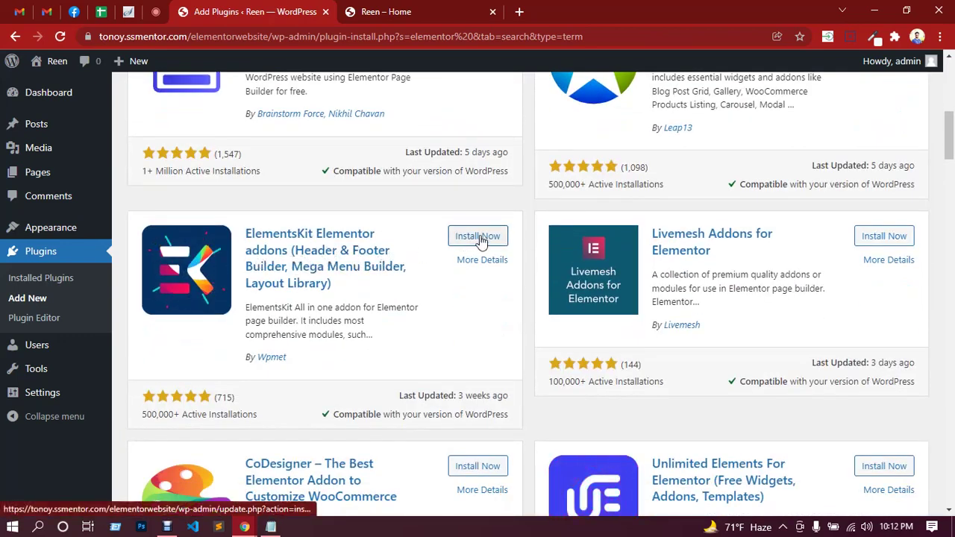
pyautogui.scroll(-4, 364, 327)
pyautogui.scroll(-3, 364, 327)
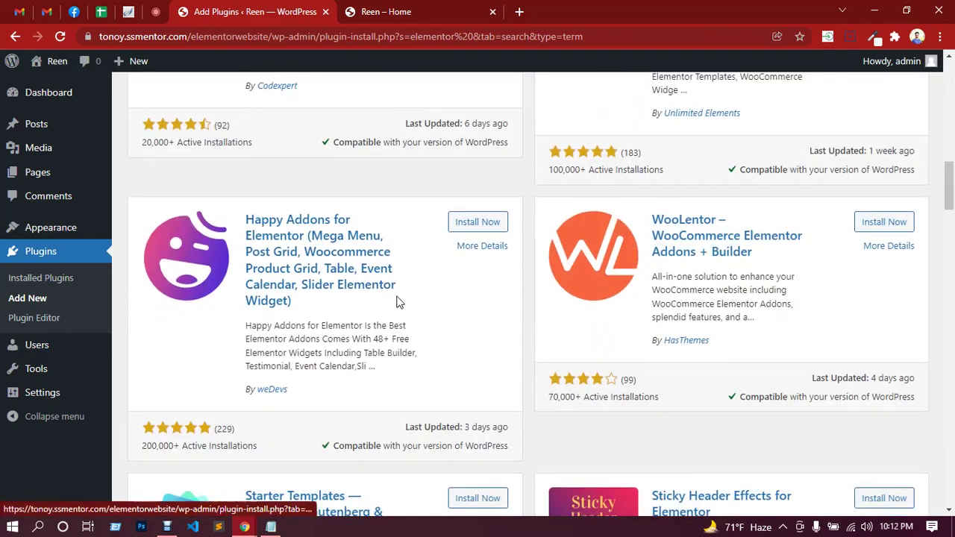
pyautogui.scroll(15, 396, 302)
pyautogui.click(228, 112)
pyautogui.click(156, 11)
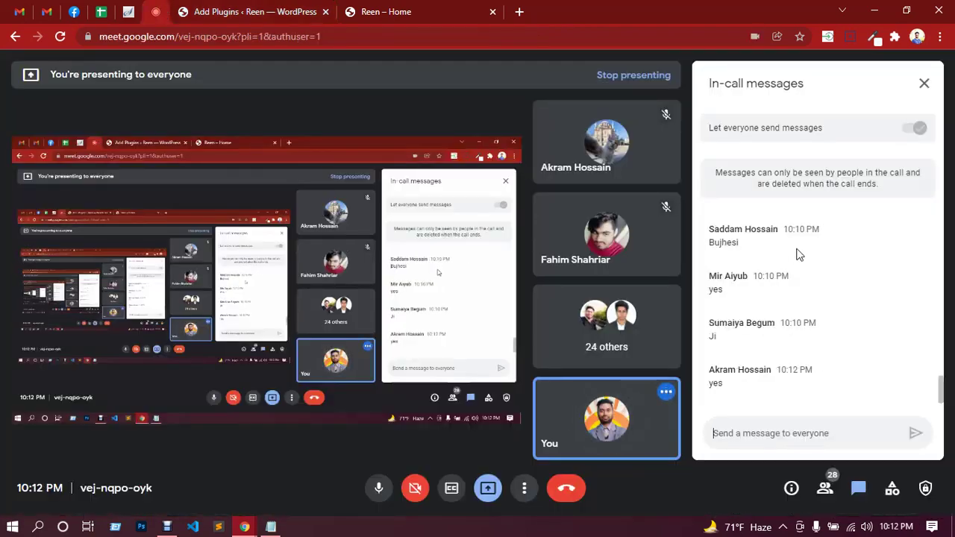
pyautogui.click(278, 12)
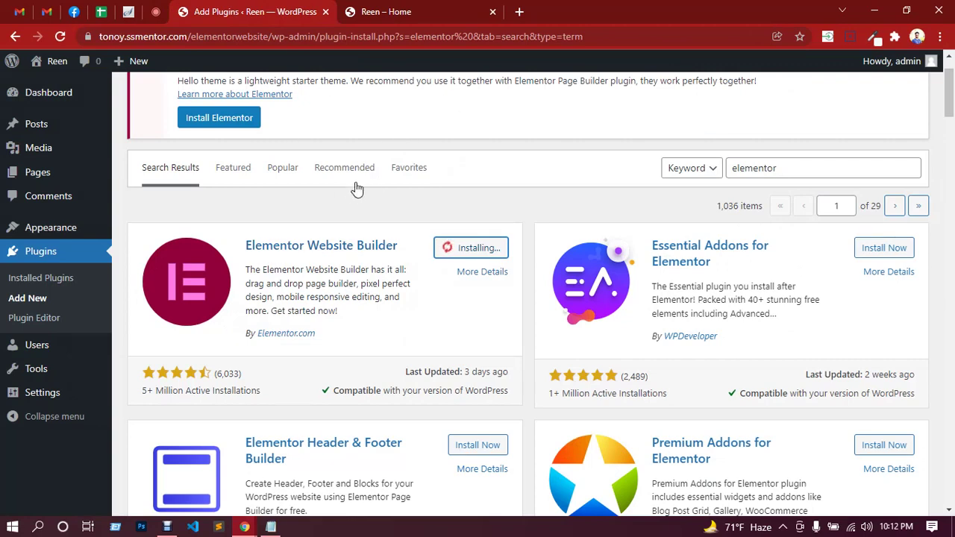
# Search Google for 'reen psd download' and open GraphicBurger's REEN result in a new tab.
pyautogui.click(521, 13)
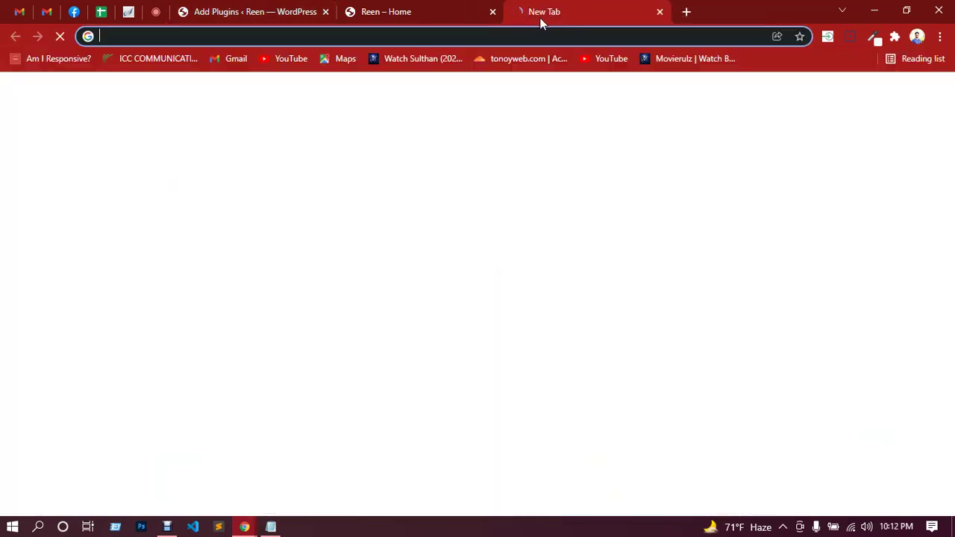
pyautogui.write('reen')
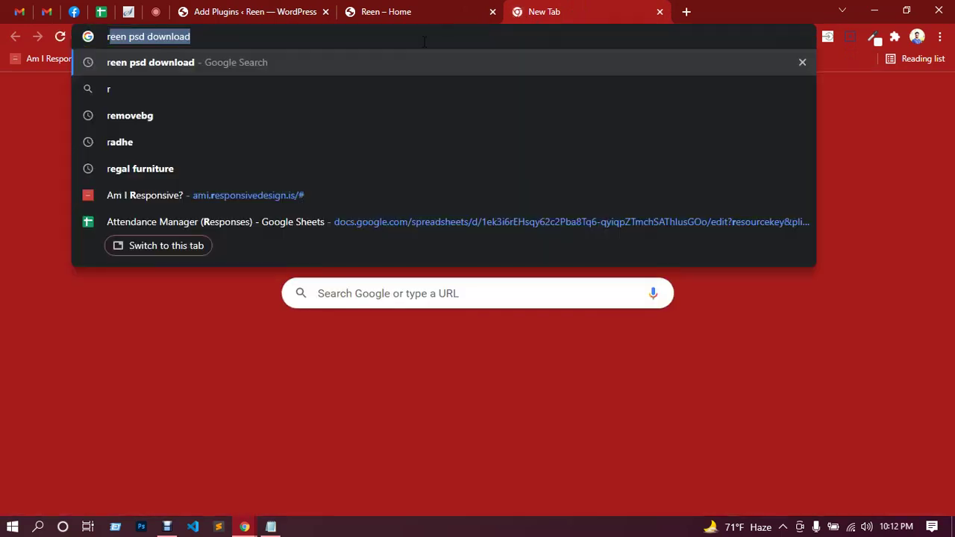
pyautogui.write(' ps')
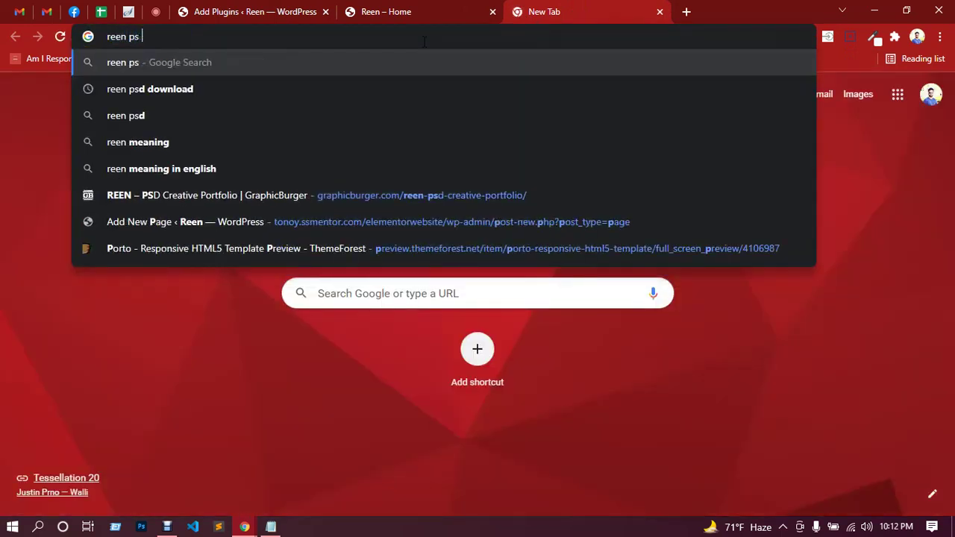
pyautogui.write('d')
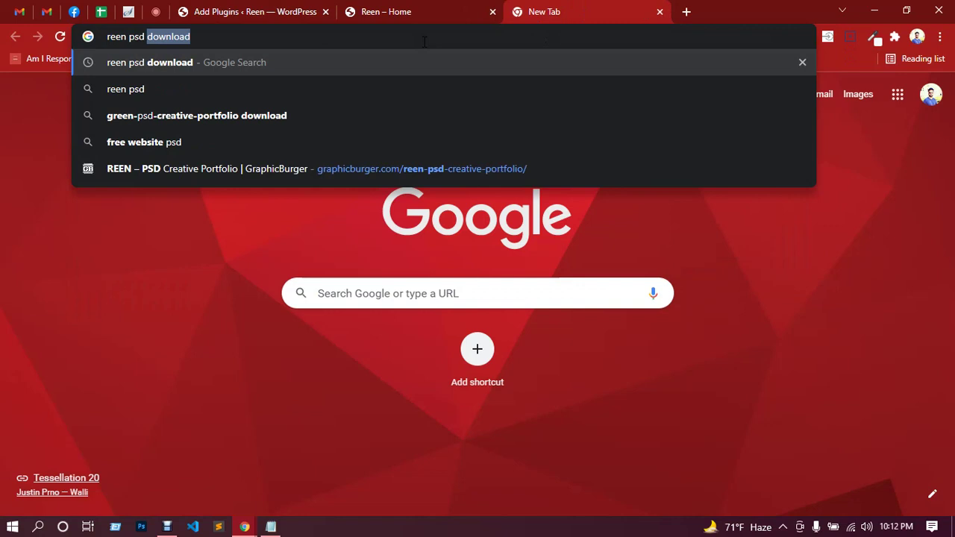
pyautogui.press('Right')
pyautogui.press('Return')
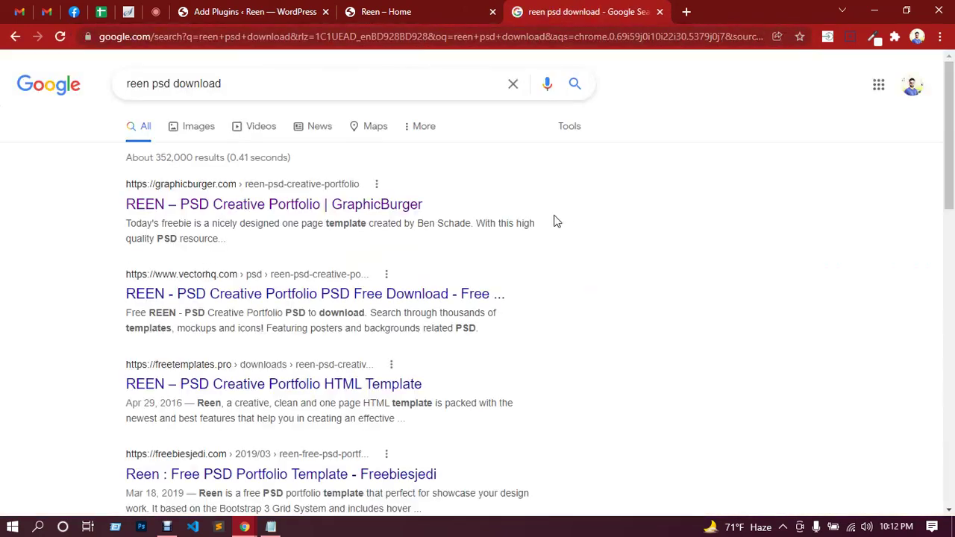
pyautogui.middleClick(254, 204)
# Start downloading the REEN PSD Creative Portfolio zip from GraphicBurger.
pyautogui.click(635, 11)
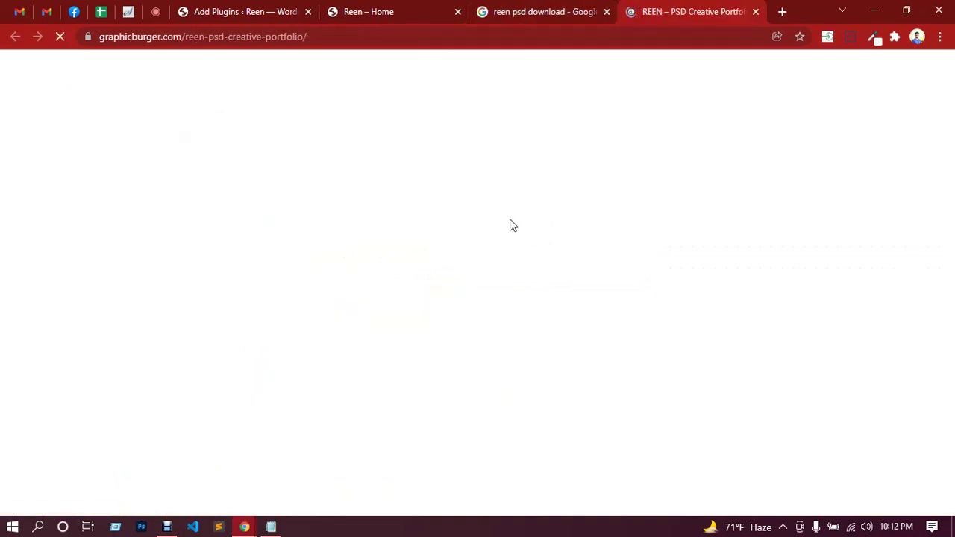
pyautogui.scroll(-6, 480, 259)
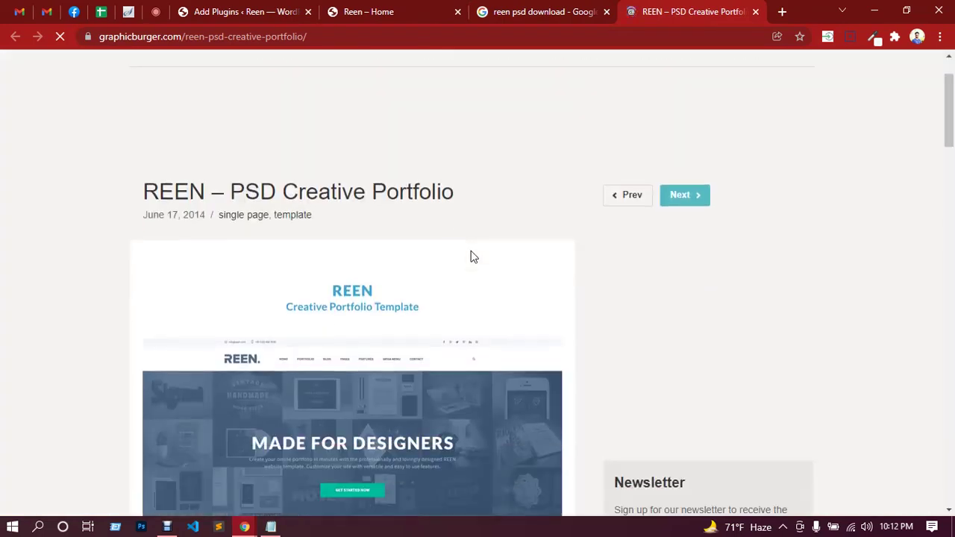
pyautogui.scroll(-20, 380, 209)
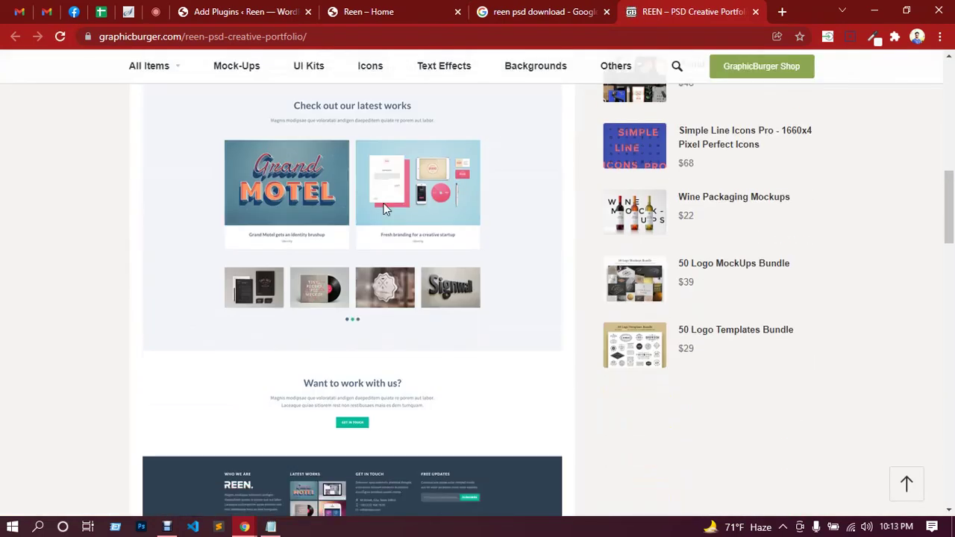
pyautogui.scroll(-6, 382, 212)
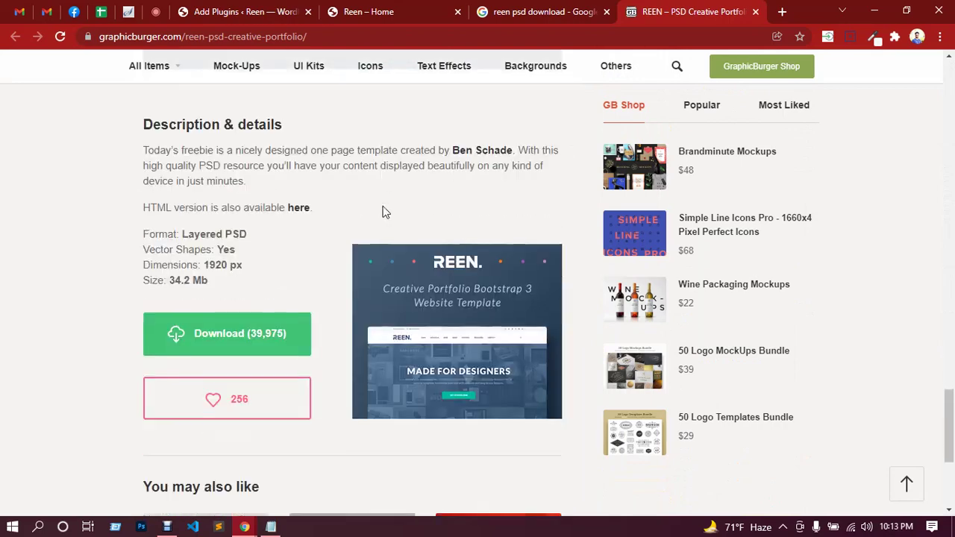
pyautogui.click(246, 134)
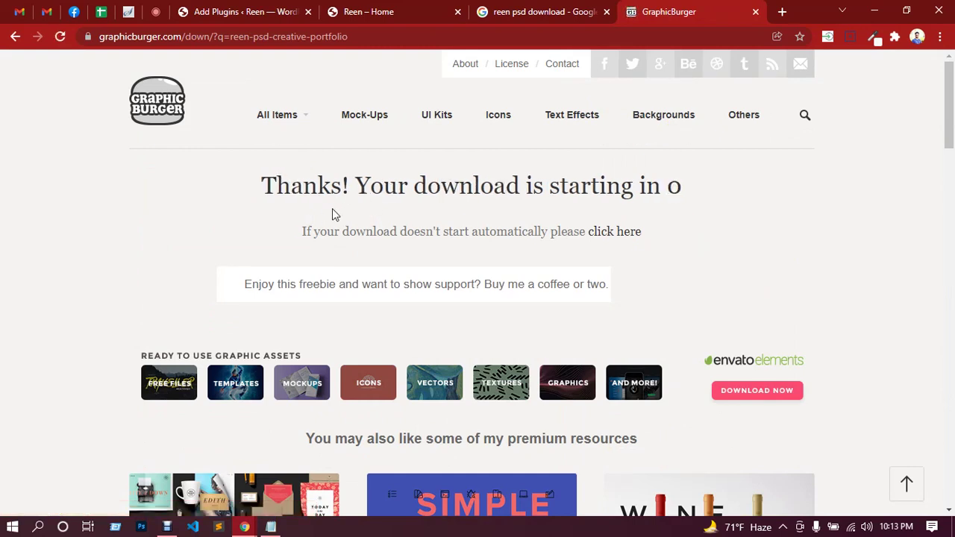
pyautogui.click(608, 233)
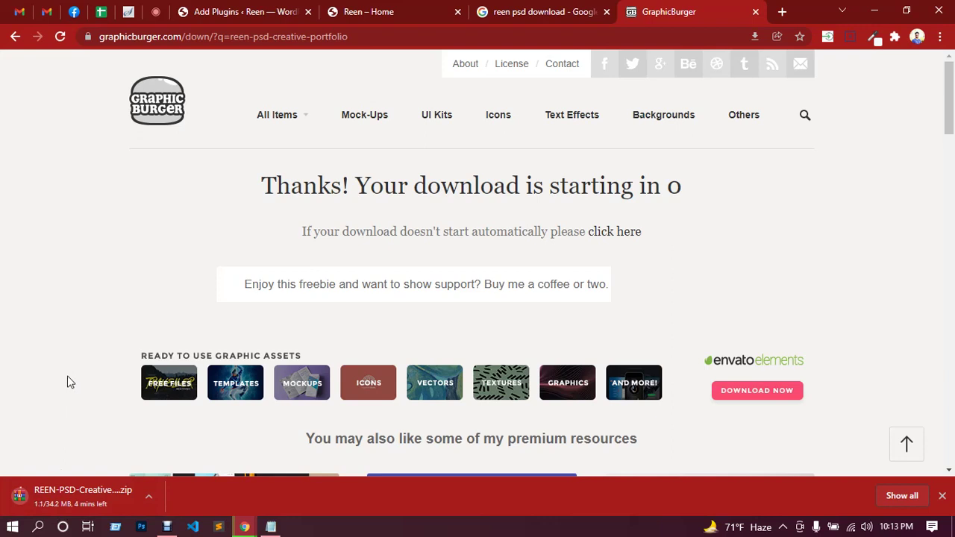
# Go back to the REEN PSD Creative Portfolio product page while the download runs.
pyautogui.click(155, 13)
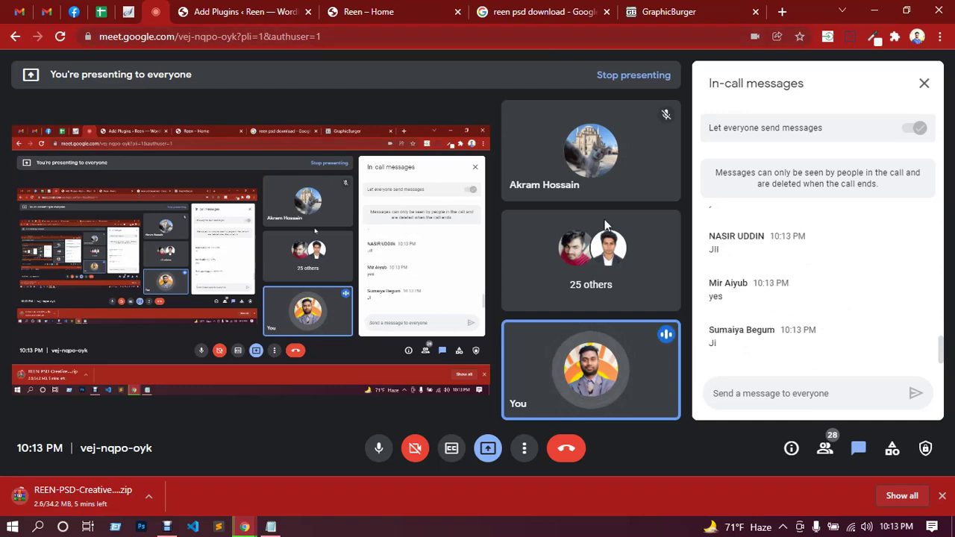
pyautogui.click(532, 11)
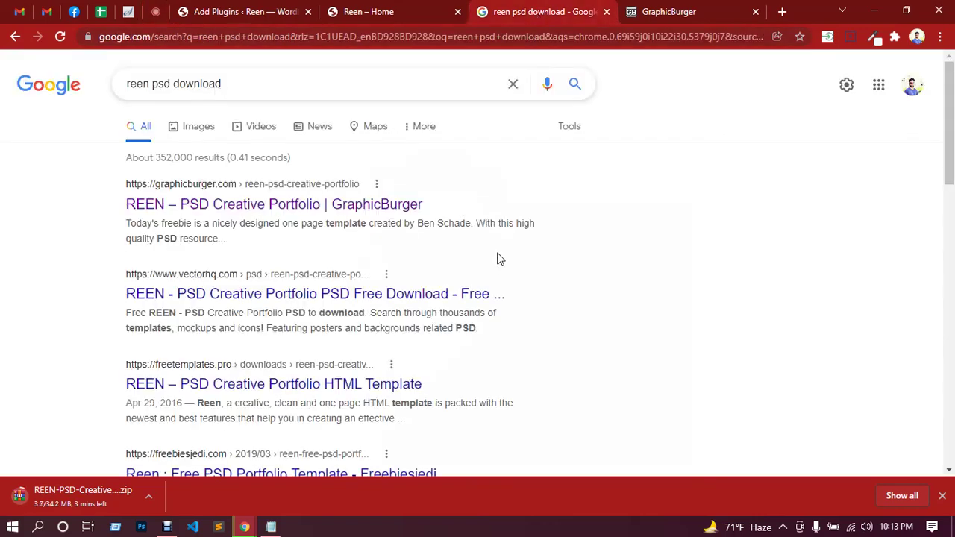
pyautogui.click(658, 9)
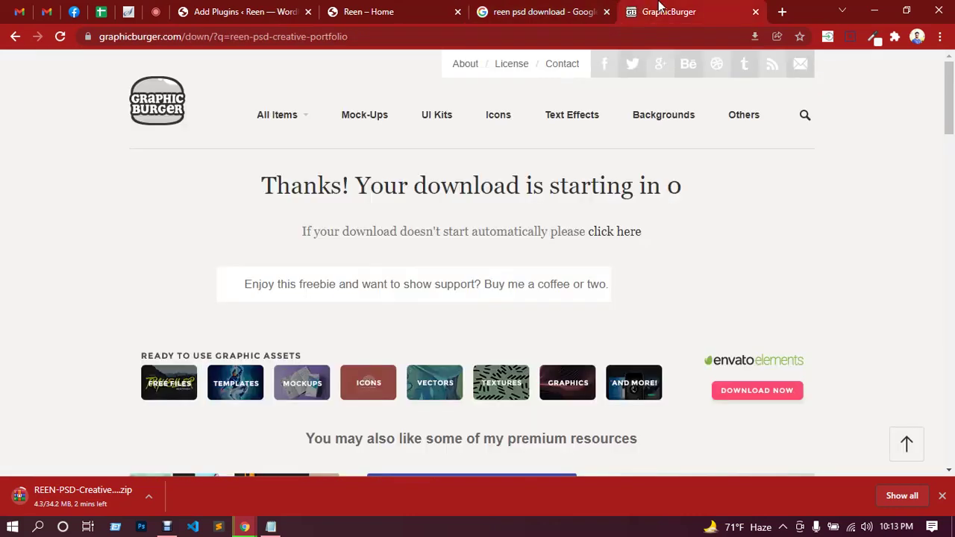
pyautogui.click(16, 39)
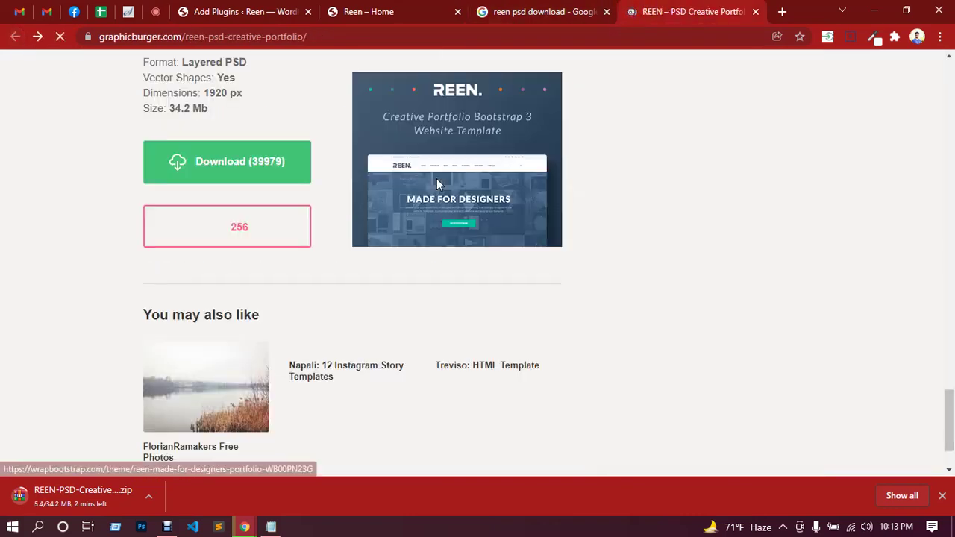
pyautogui.scroll(3, 298, 205)
pyautogui.scroll(-3, 306, 231)
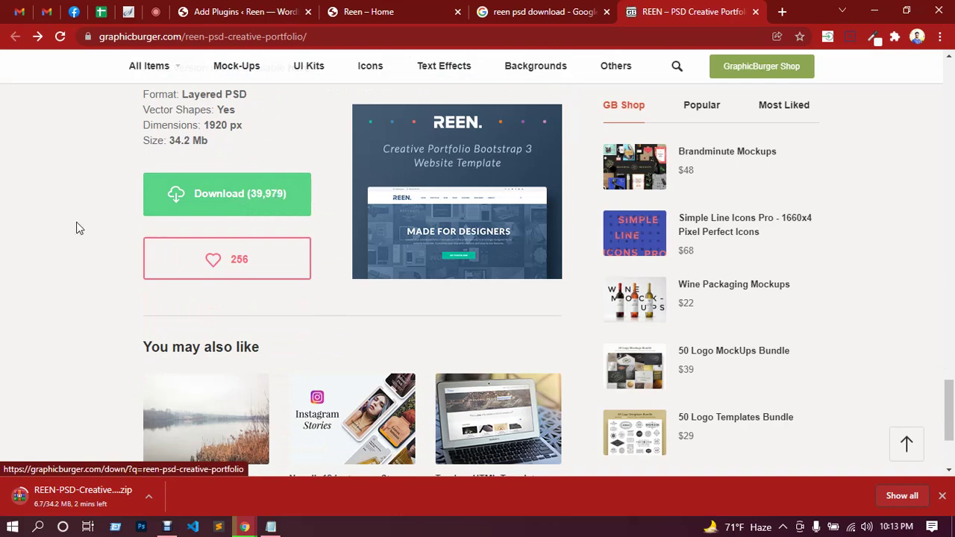
pyautogui.scroll(4, 57, 207)
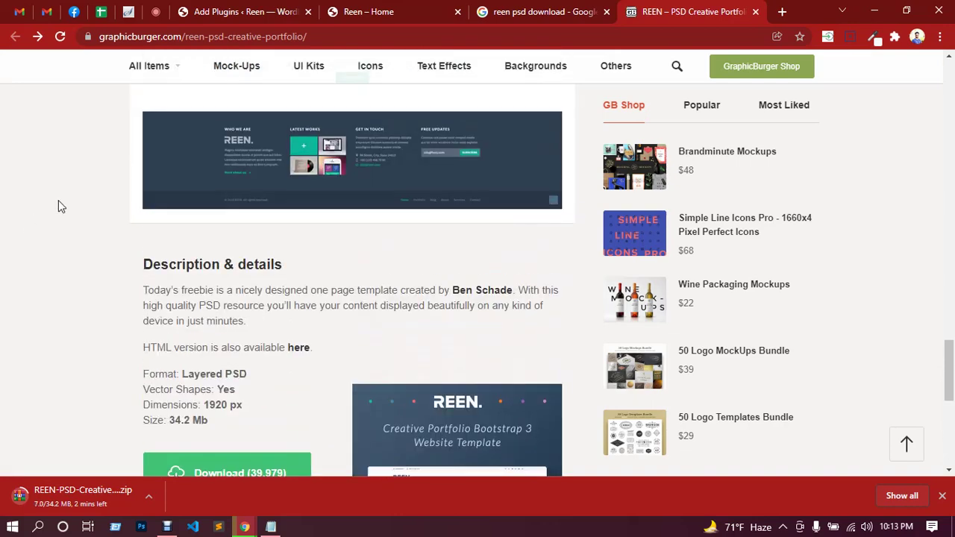
pyautogui.scroll(-4, 59, 200)
# Start installing Essential Addons for Elementor from the elementor search results.
pyautogui.click(246, 11)
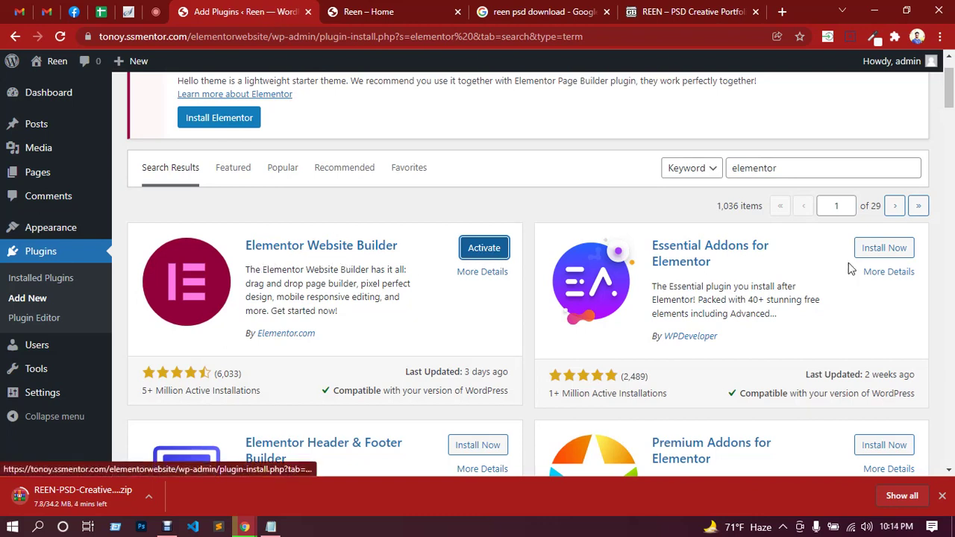
pyautogui.click(880, 252)
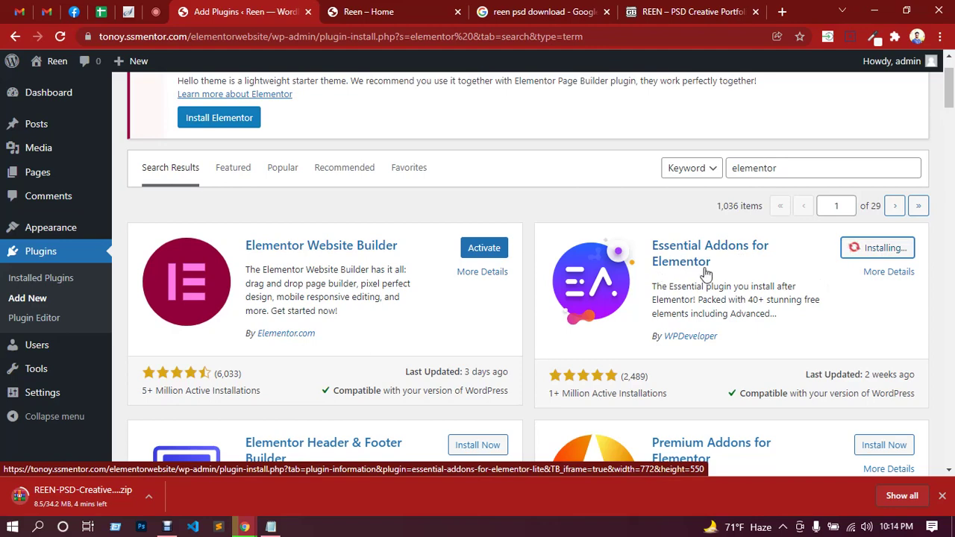
pyautogui.scroll(-3, 783, 282)
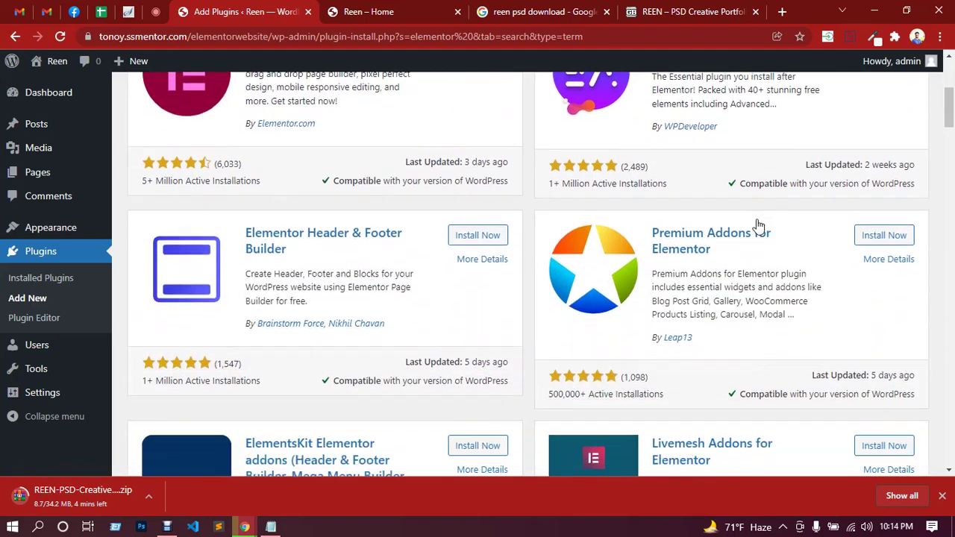
pyautogui.scroll(-3, 603, 251)
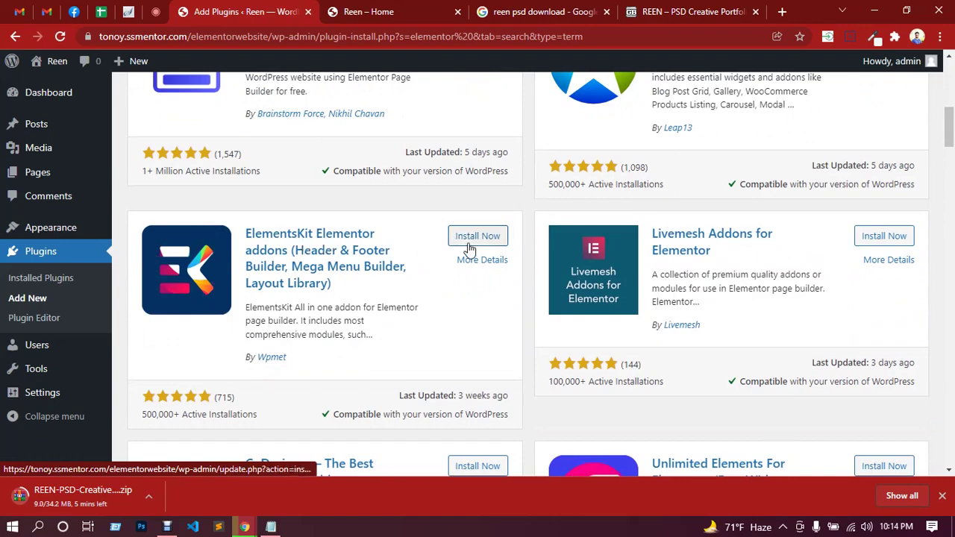
pyautogui.scroll(-4, 454, 292)
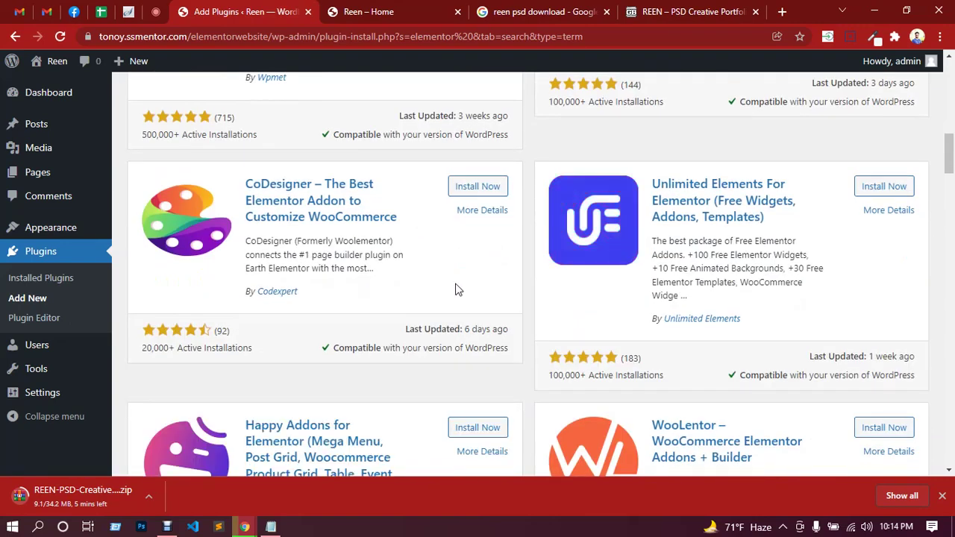
pyautogui.scroll(-3, 458, 289)
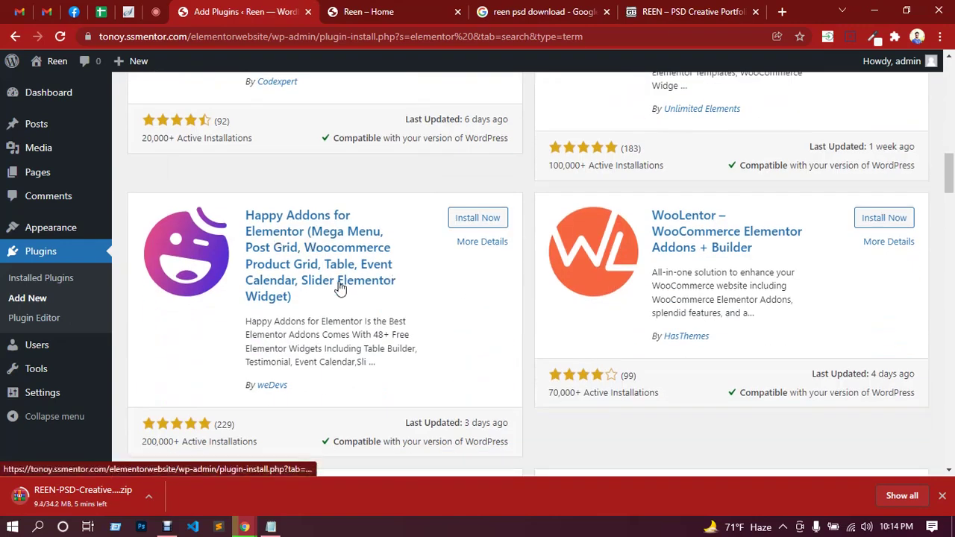
pyautogui.scroll(1, 339, 285)
pyautogui.scroll(8, 339, 286)
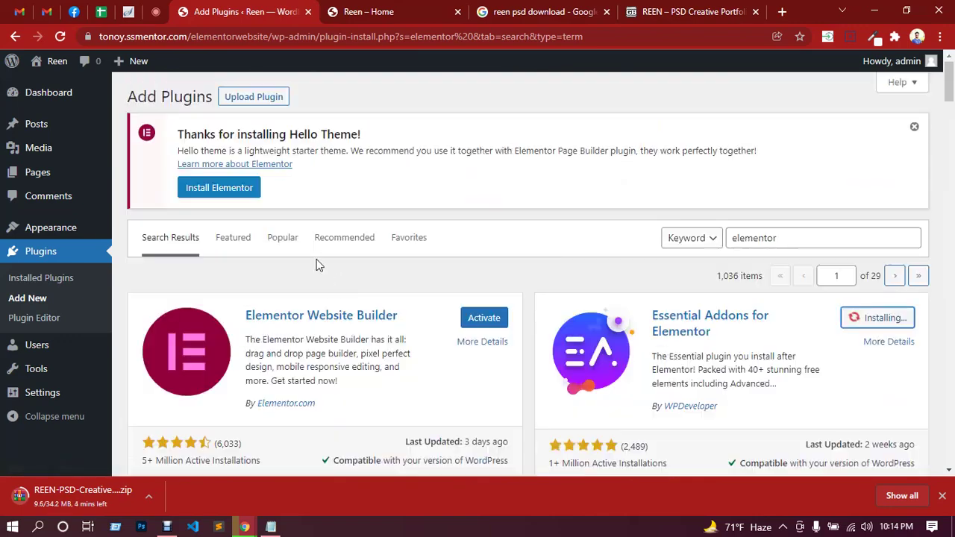
# Start installing ElementsKit and Happy Addons for Elementor from the same results.
pyautogui.click(158, 12)
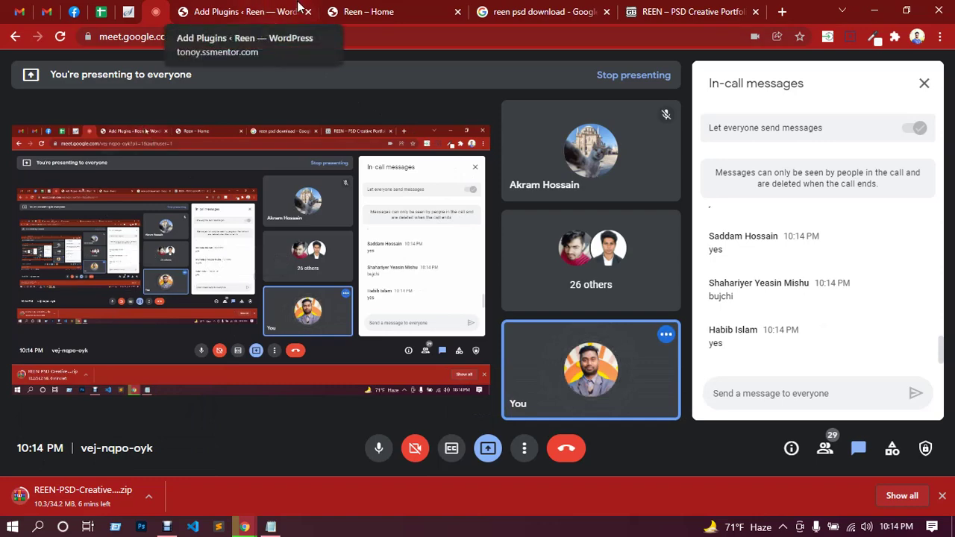
pyautogui.click(248, 9)
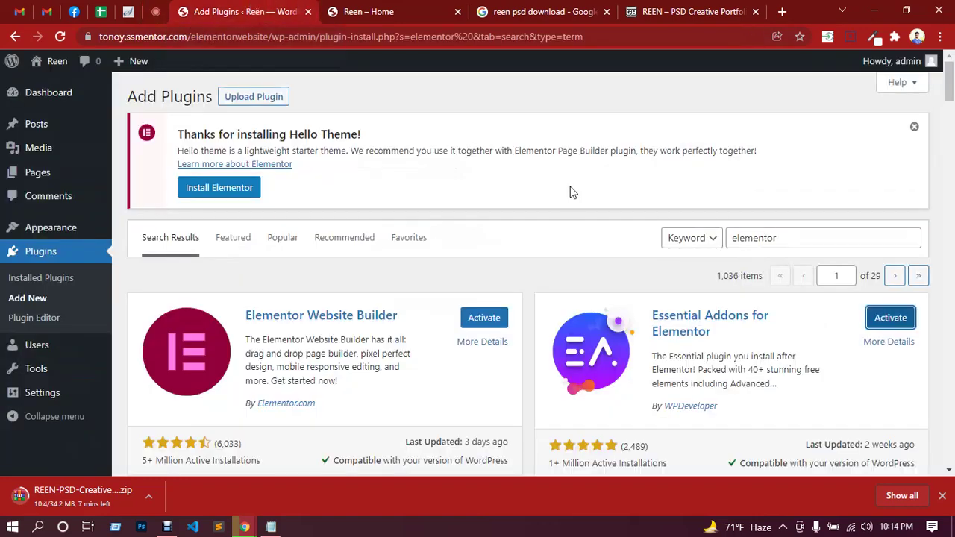
pyautogui.scroll(-7, 496, 298)
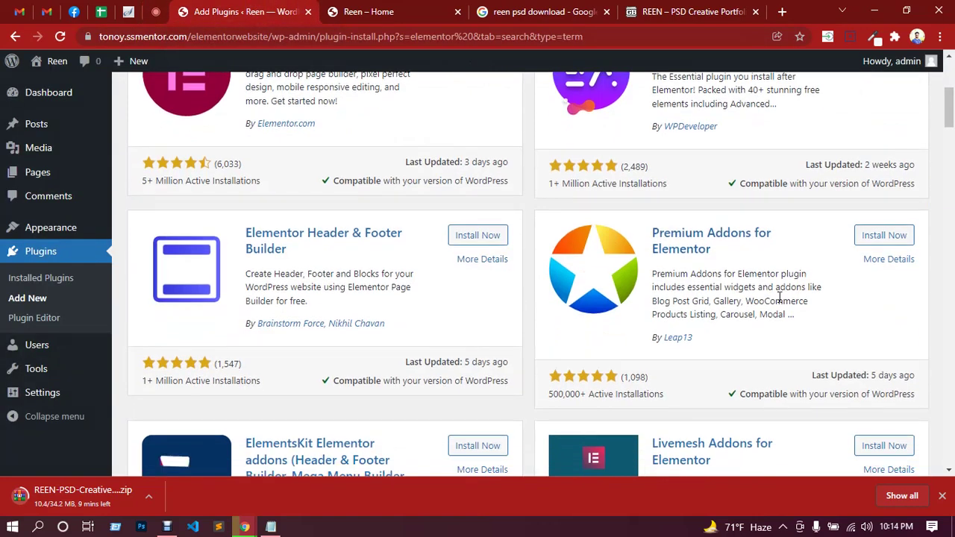
pyautogui.click(475, 237)
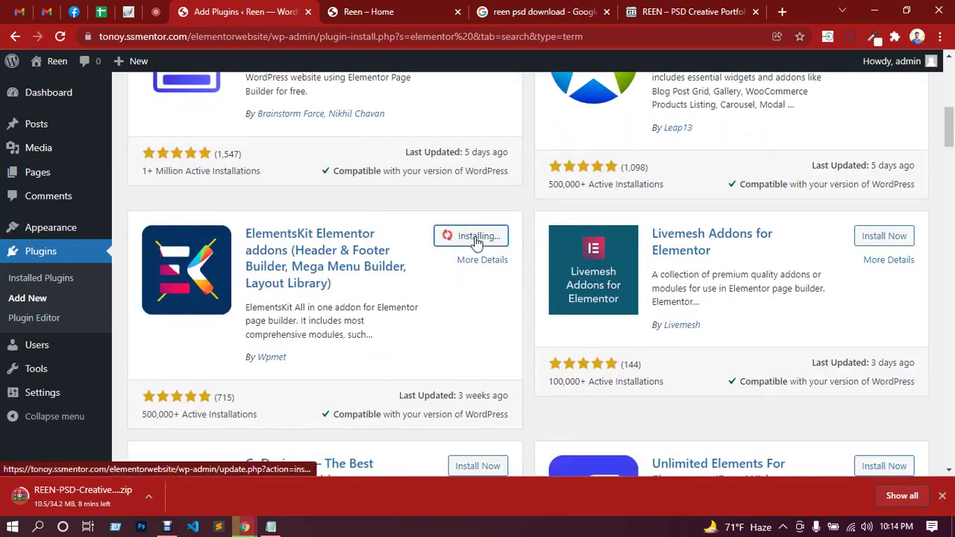
pyautogui.scroll(-2, 646, 302)
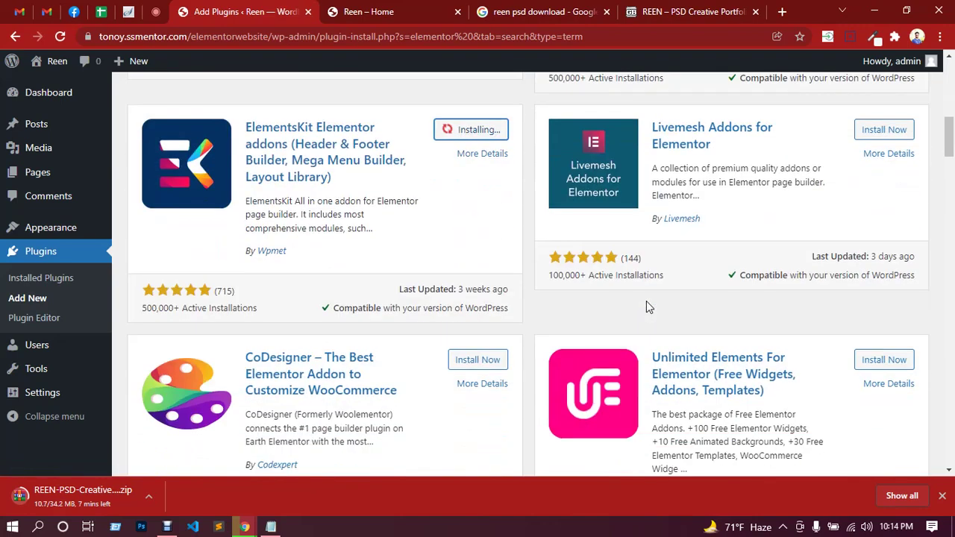
pyautogui.scroll(-3, 646, 301)
pyautogui.scroll(-2, 646, 303)
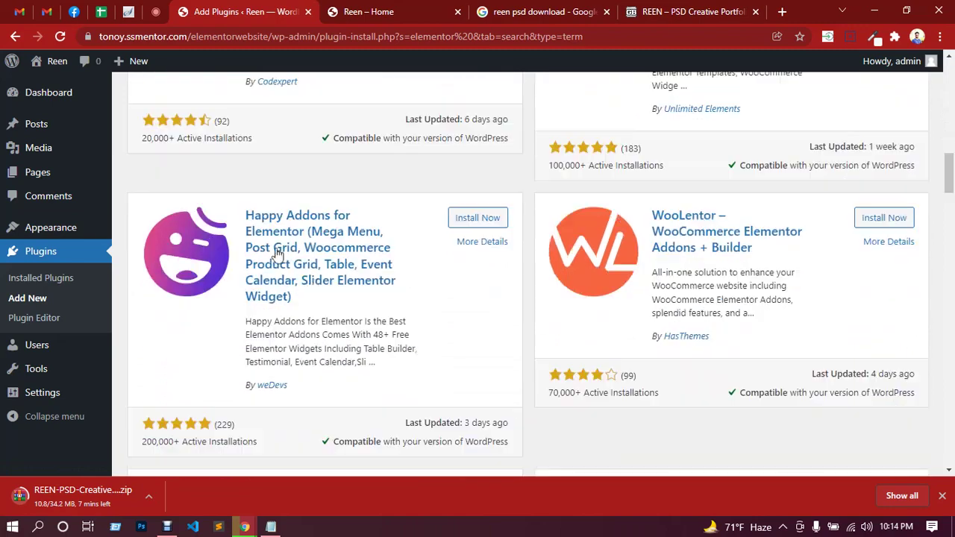
pyautogui.click(475, 219)
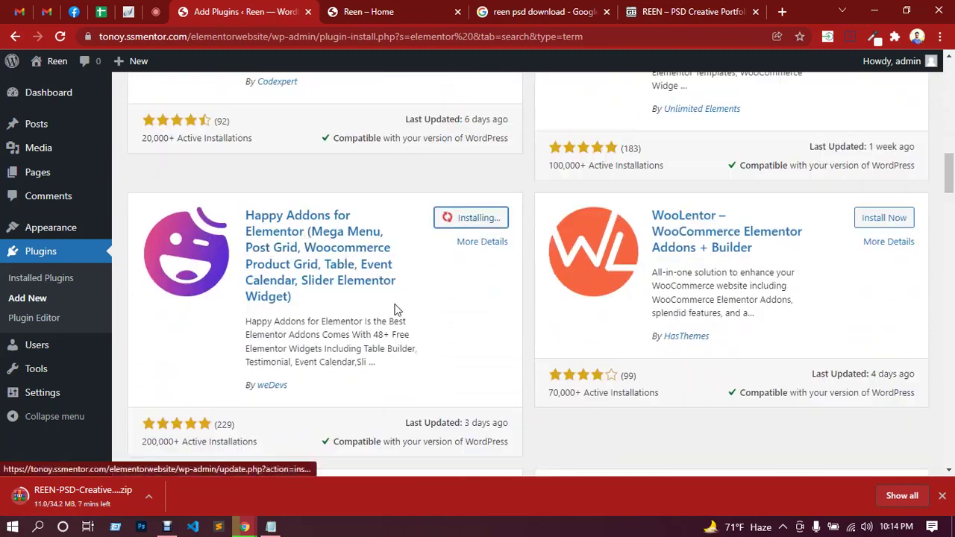
pyautogui.scroll(3, 397, 312)
pyautogui.scroll(9, 397, 312)
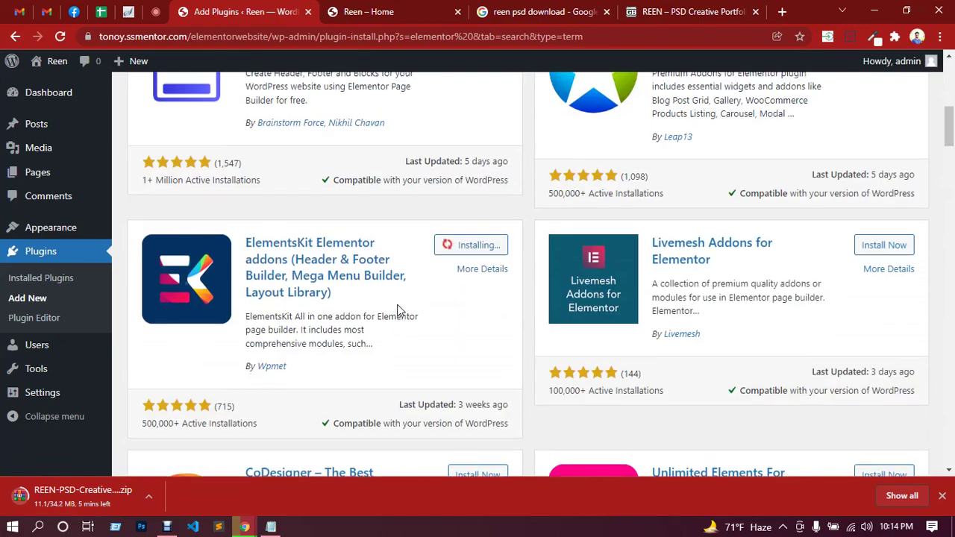
pyautogui.scroll(1, 397, 300)
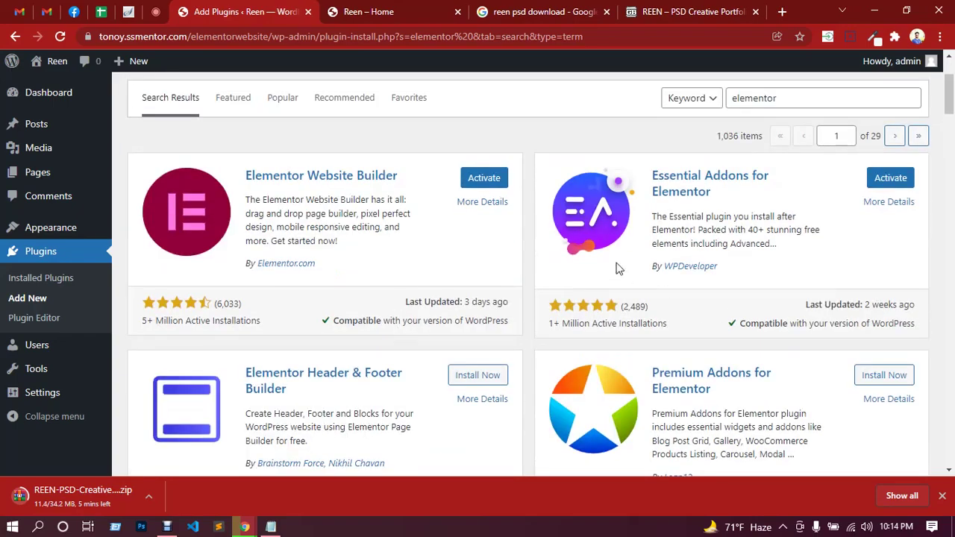
pyautogui.scroll(-2, 714, 256)
pyautogui.scroll(-7, 465, 207)
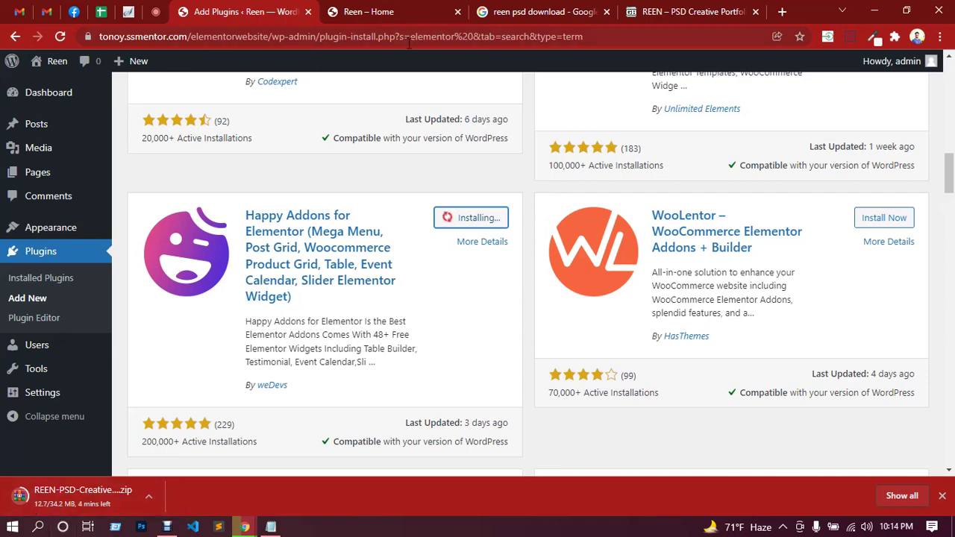
pyautogui.scroll(5, 485, 251)
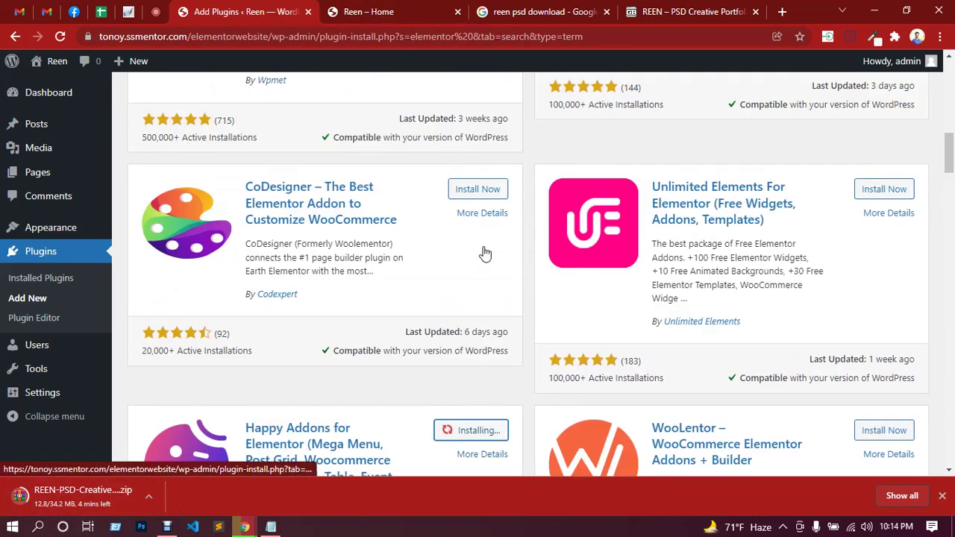
pyautogui.scroll(-5, 482, 252)
pyautogui.scroll(5, 482, 252)
pyautogui.scroll(3, 482, 252)
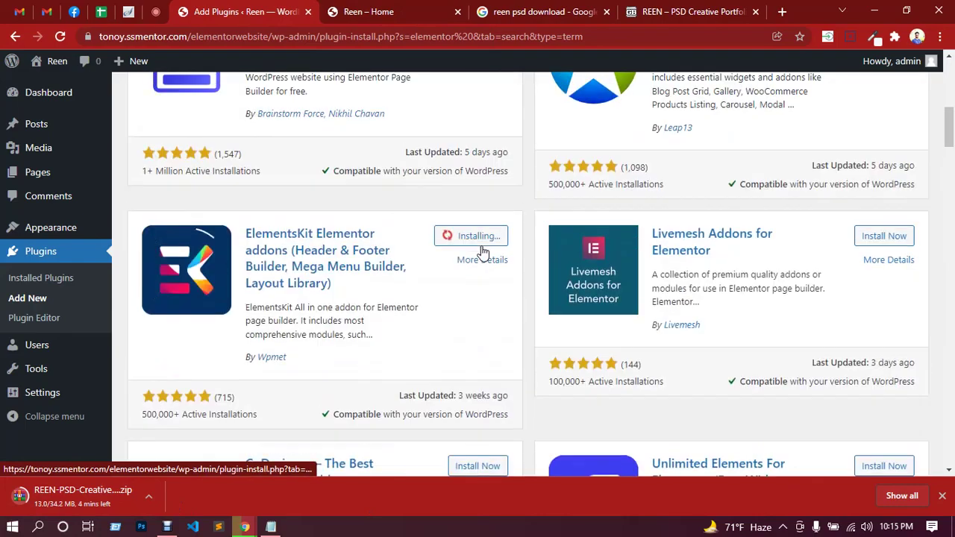
pyautogui.scroll(-5, 481, 250)
pyautogui.scroll(-3, 481, 252)
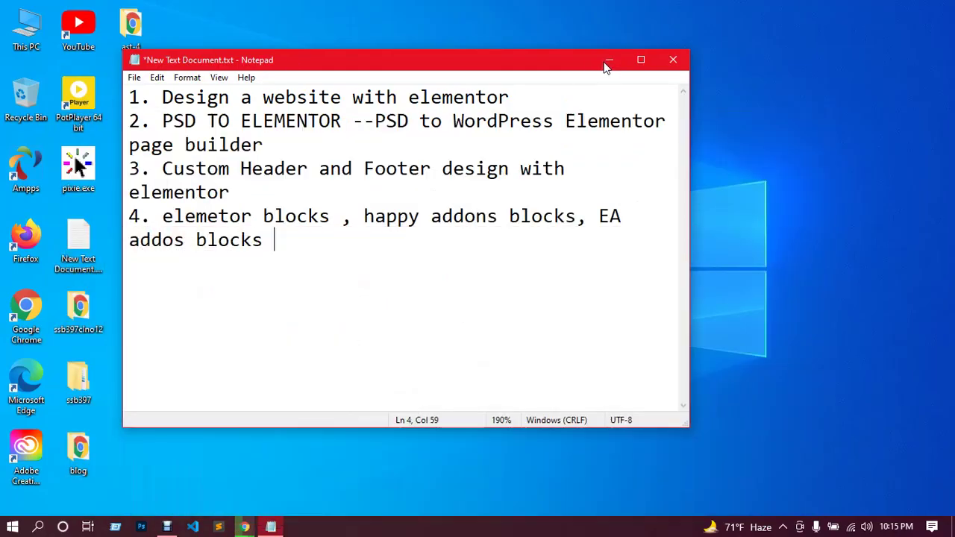
# Minimize the Notepad notes and open This PC from the desktop.
pyautogui.click(609, 61)
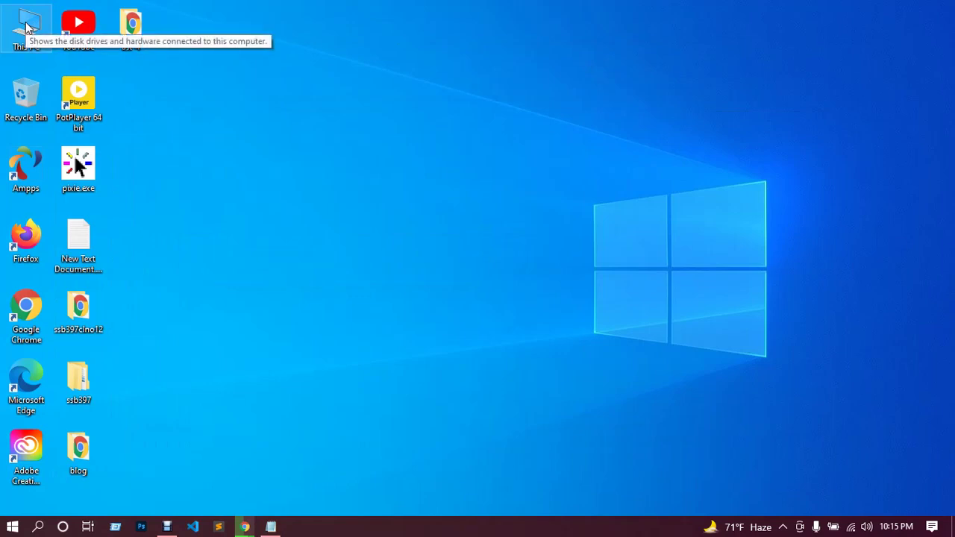
pyautogui.doubleClick(27, 26)
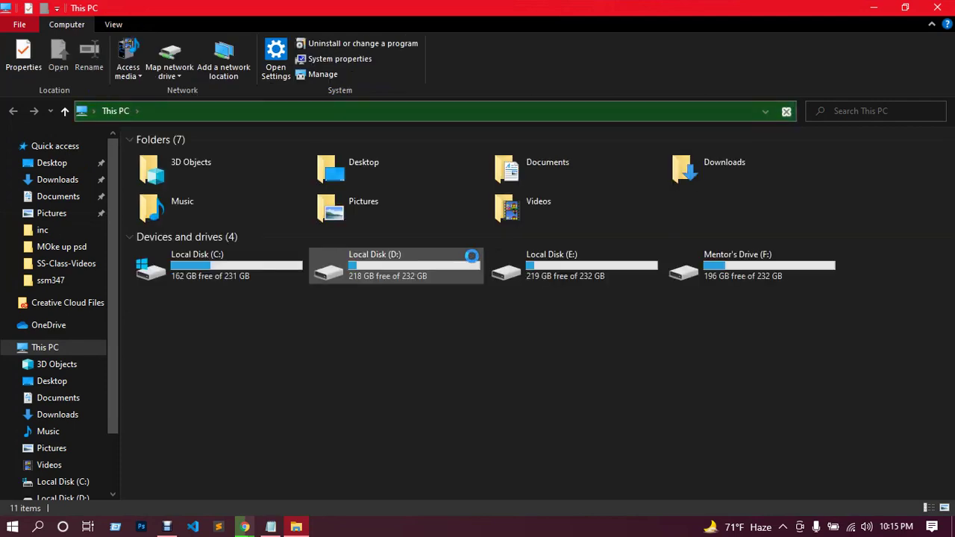
# Select the 34.2 MB REEN-PSD-Creative-Portfolio.zip in Downloads, then minimize File Explorer.
pyautogui.click(58, 185)
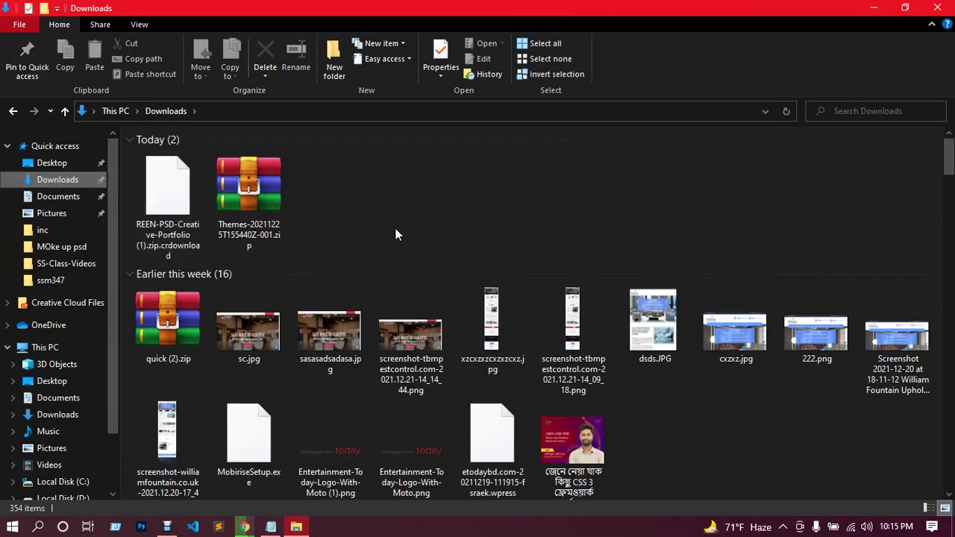
pyautogui.scroll(-2, 399, 246)
pyautogui.scroll(-5, 550, 320)
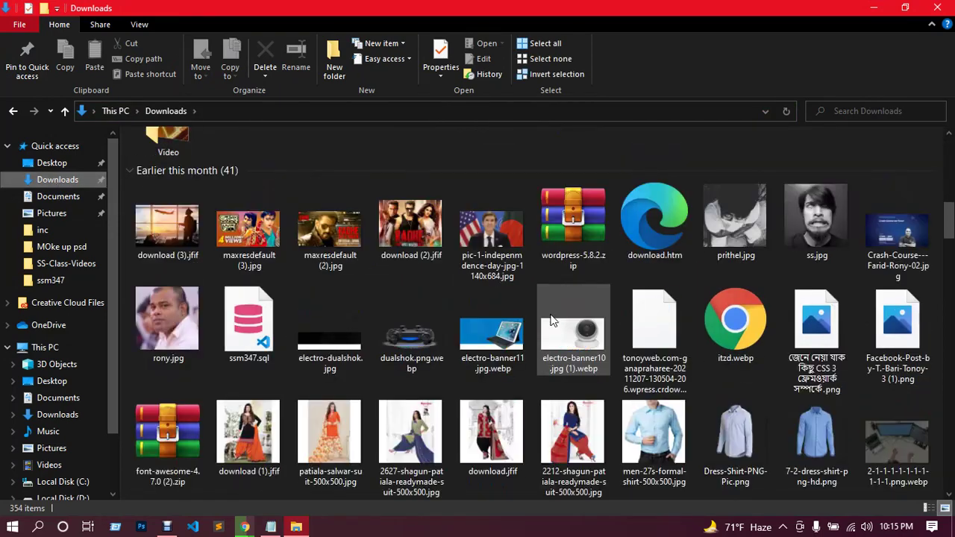
pyautogui.scroll(-5, 550, 320)
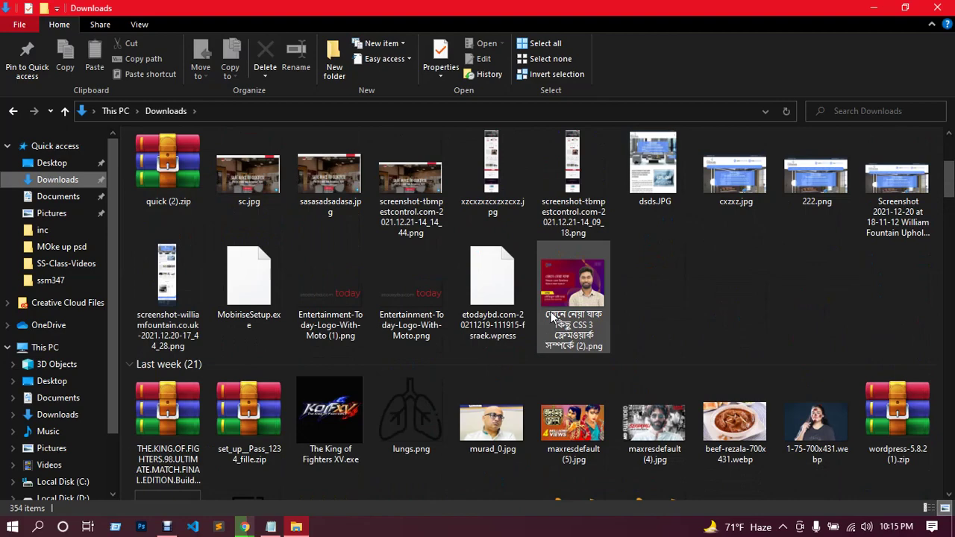
pyautogui.scroll(-5, 551, 317)
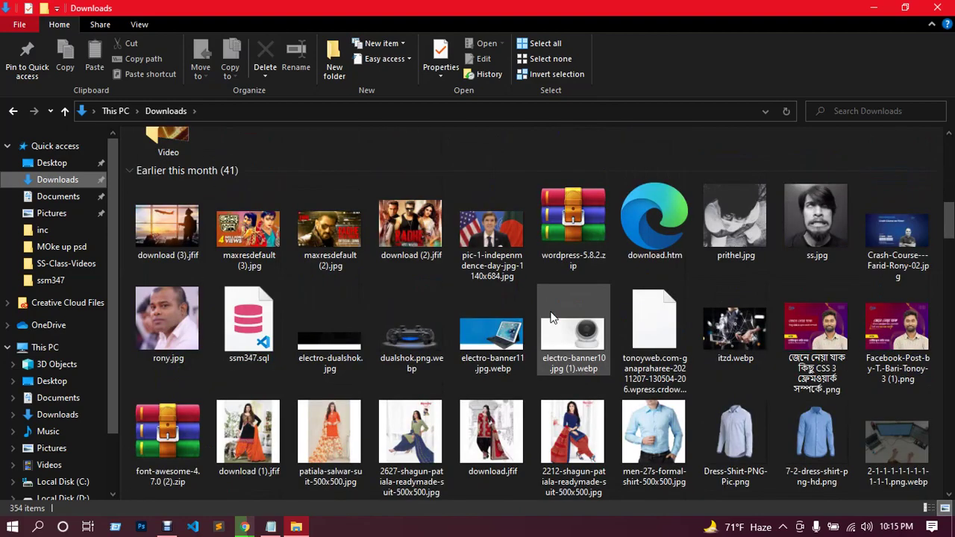
pyautogui.scroll(-5, 551, 317)
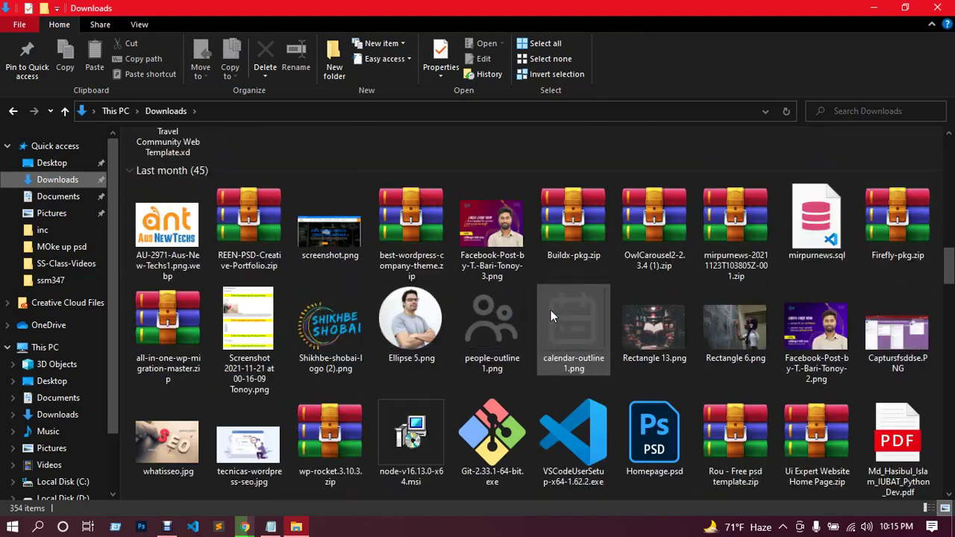
pyautogui.click(254, 231)
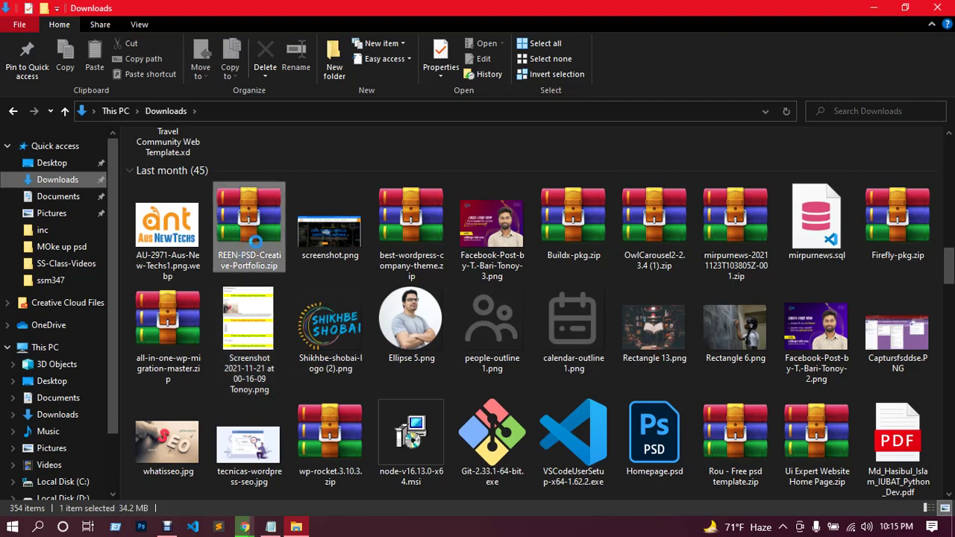
pyautogui.click(874, 9)
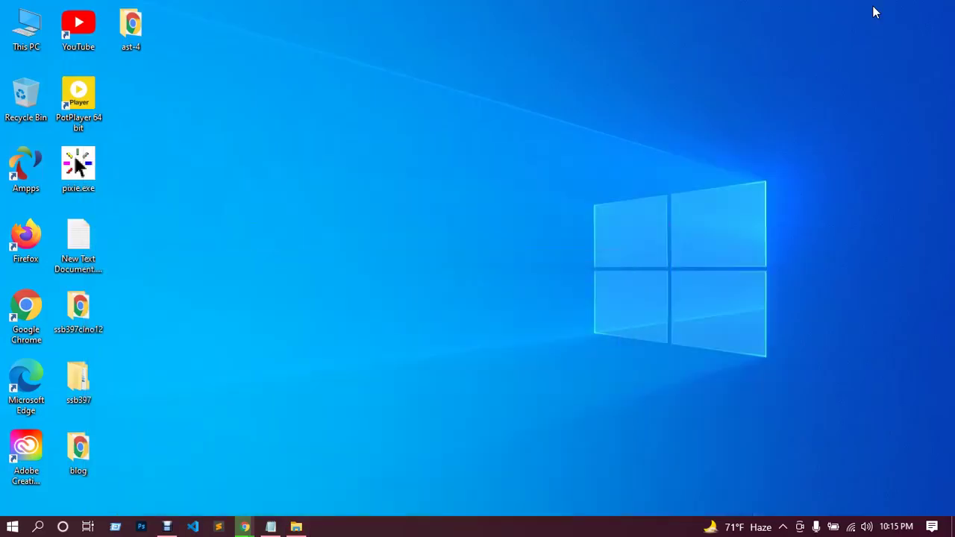
# Create a desktop folder named ssb397cl3, declining the merge with ssb397, and open it.
pyautogui.rightClick(153, 179)
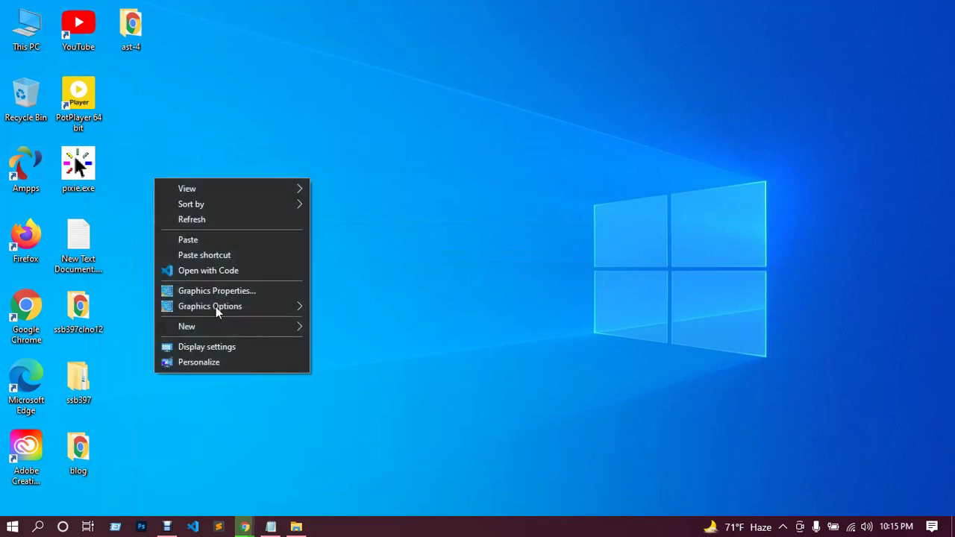
pyautogui.moveTo(273, 332)
pyautogui.click(330, 328)
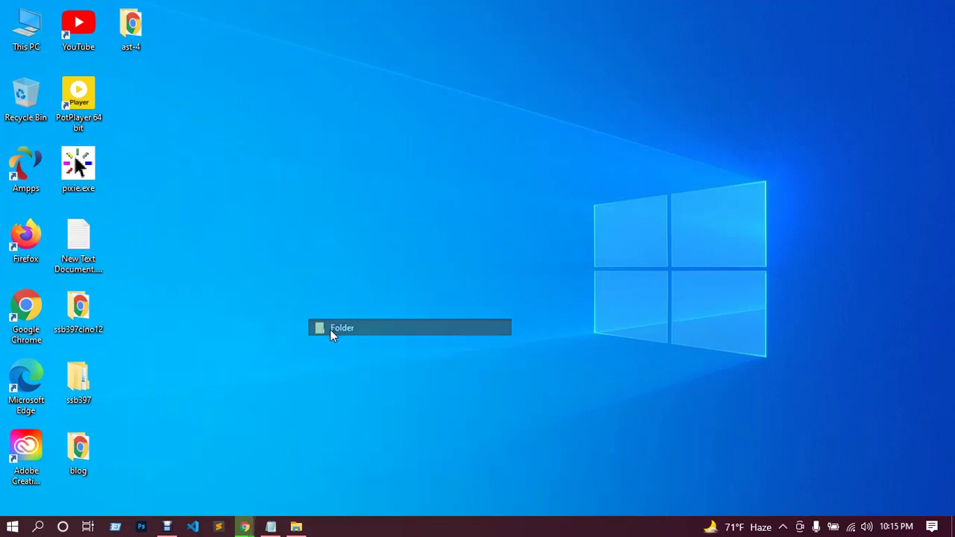
pyautogui.write('ssb')
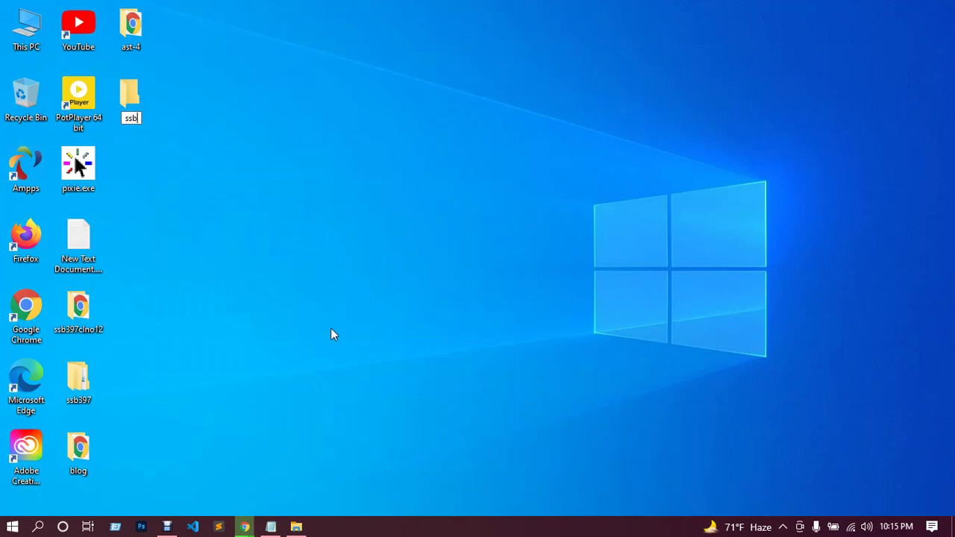
pyautogui.write('397')
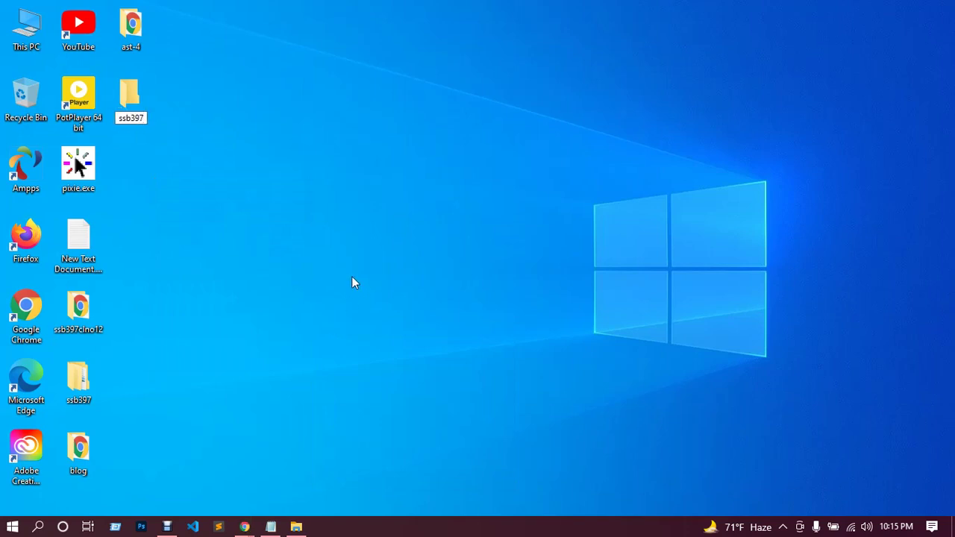
pyautogui.press('Return')
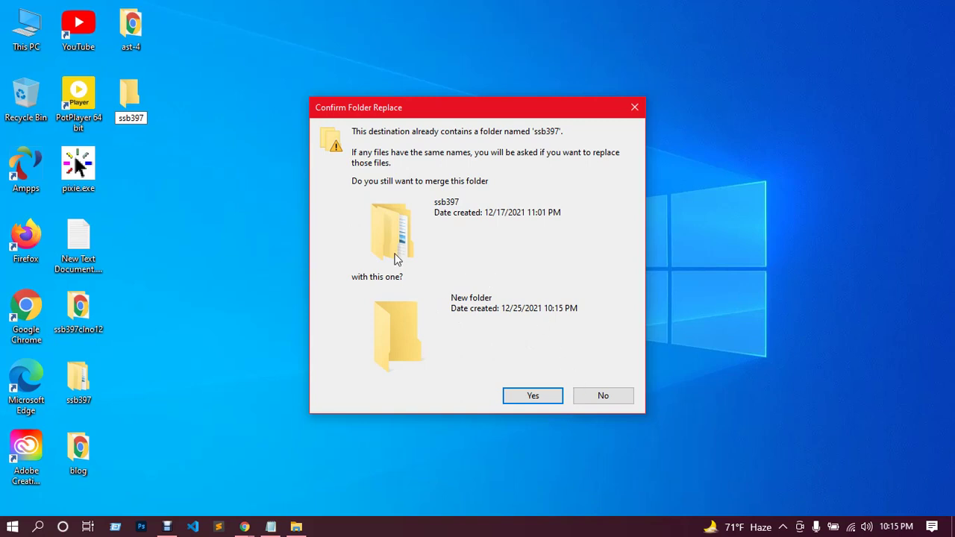
pyautogui.click(601, 399)
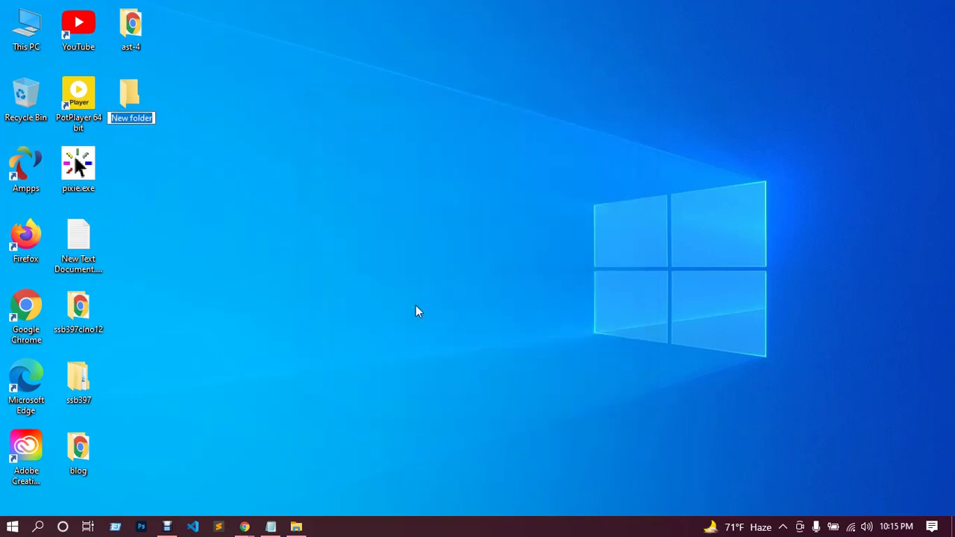
pyautogui.write('ssb397cl')
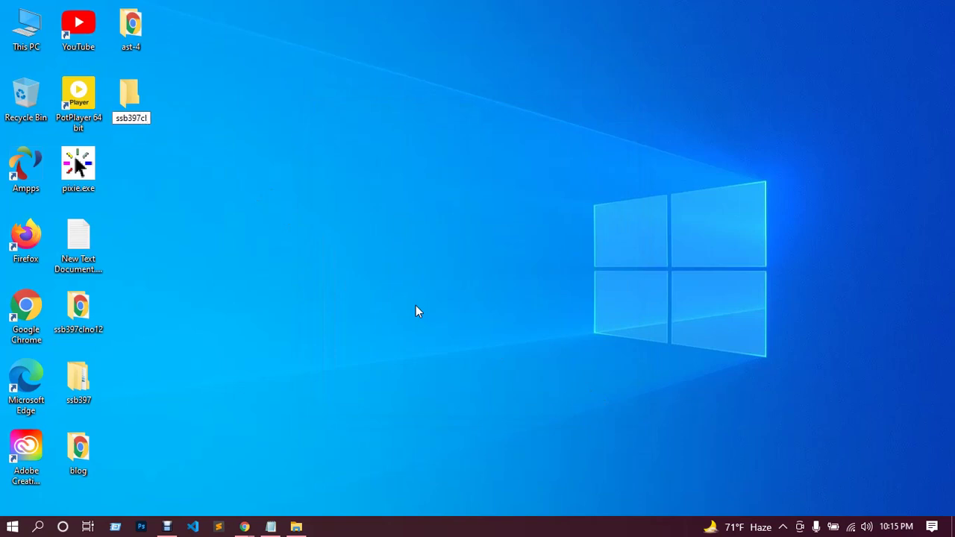
pyautogui.write('3')
pyautogui.press('Return')
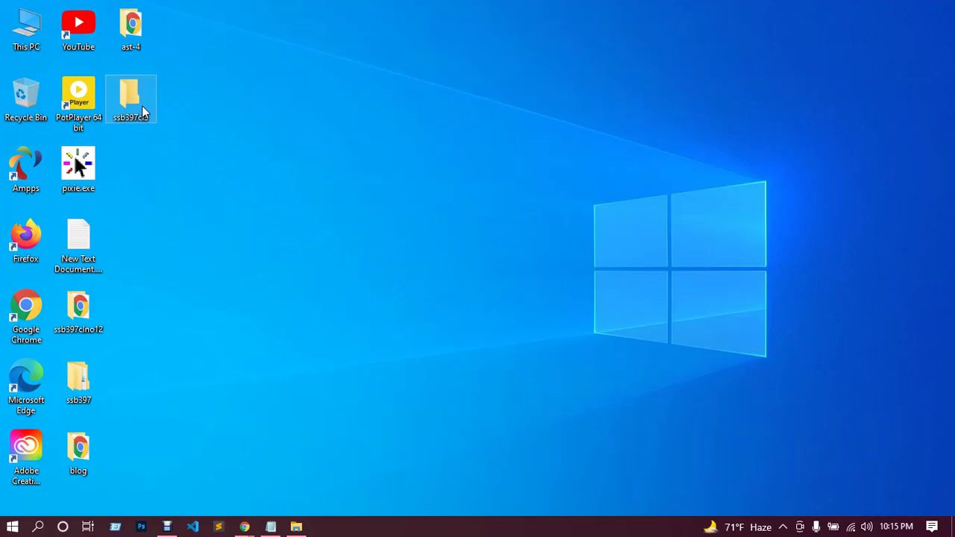
pyautogui.doubleClick(142, 111)
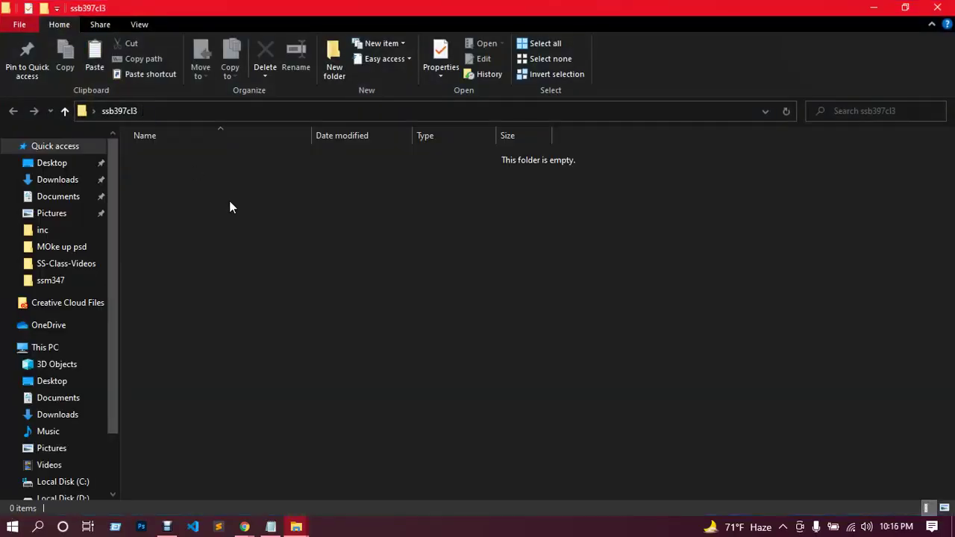
# Paste the portfolio zip into ssb397cl3 and extract it to the default destination.
pyautogui.hotkey('ctrl', 'v')
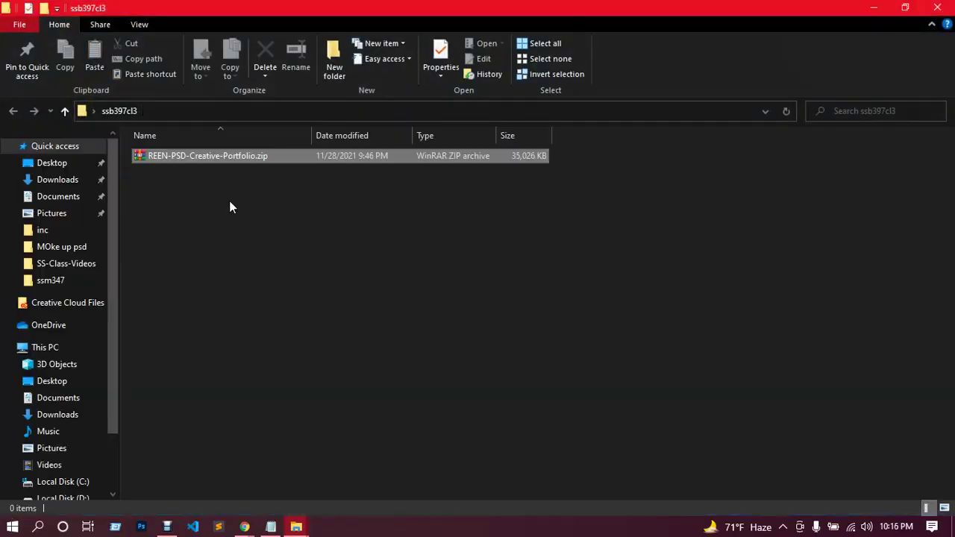
pyautogui.rightClick(247, 161)
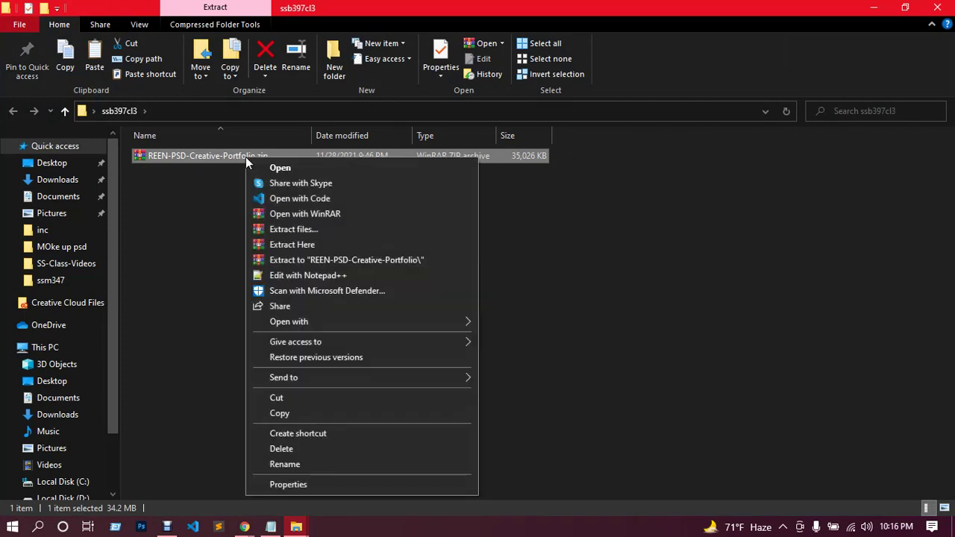
pyautogui.click(307, 234)
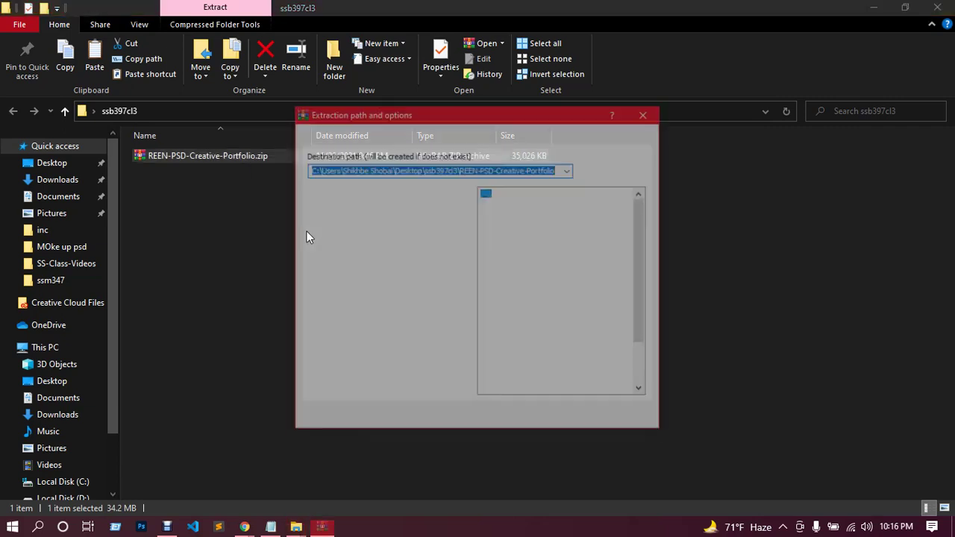
pyautogui.click(520, 419)
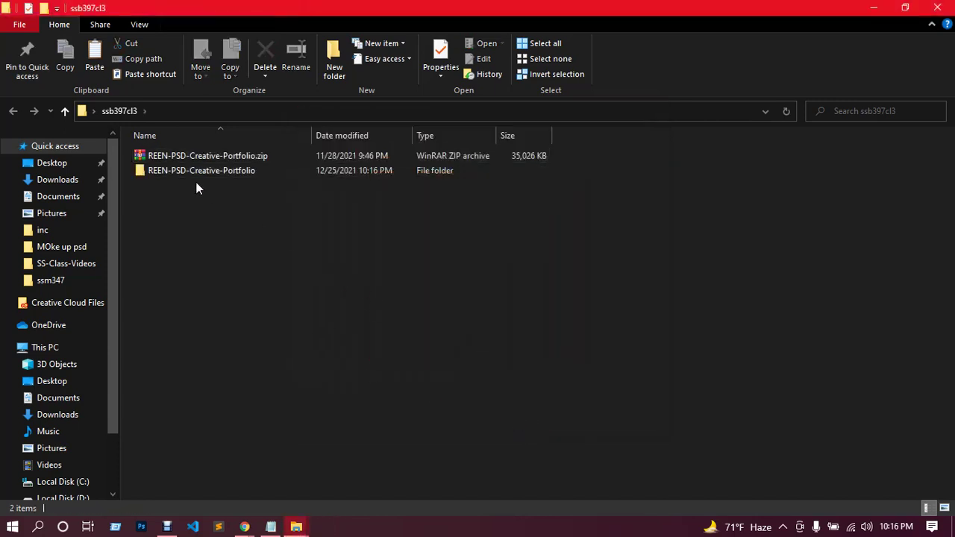
# Copy Home-Agency-Style-Desktop.psd from the extracted template folder into ssb397cl3.
pyautogui.click(187, 171)
pyautogui.doubleClick(187, 171)
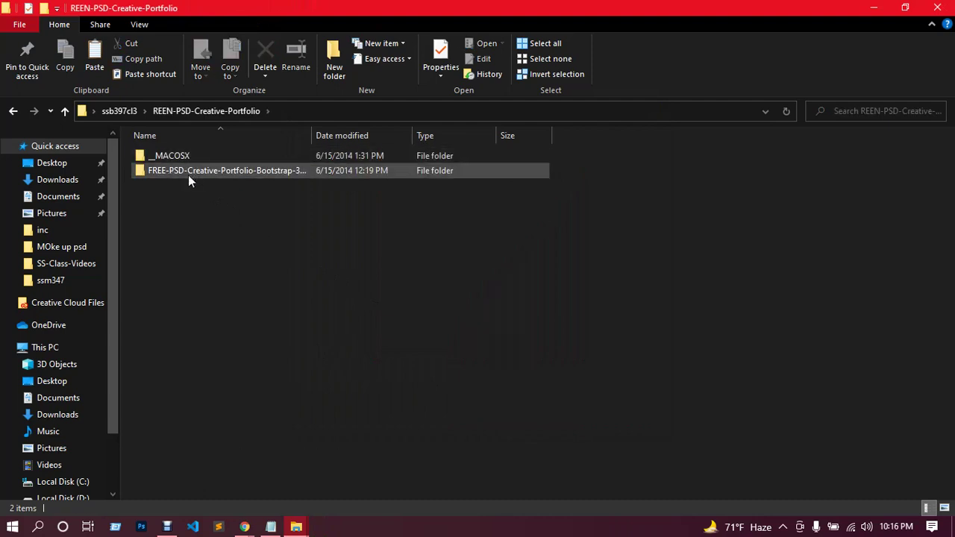
pyautogui.click(188, 175)
pyautogui.doubleClick(188, 174)
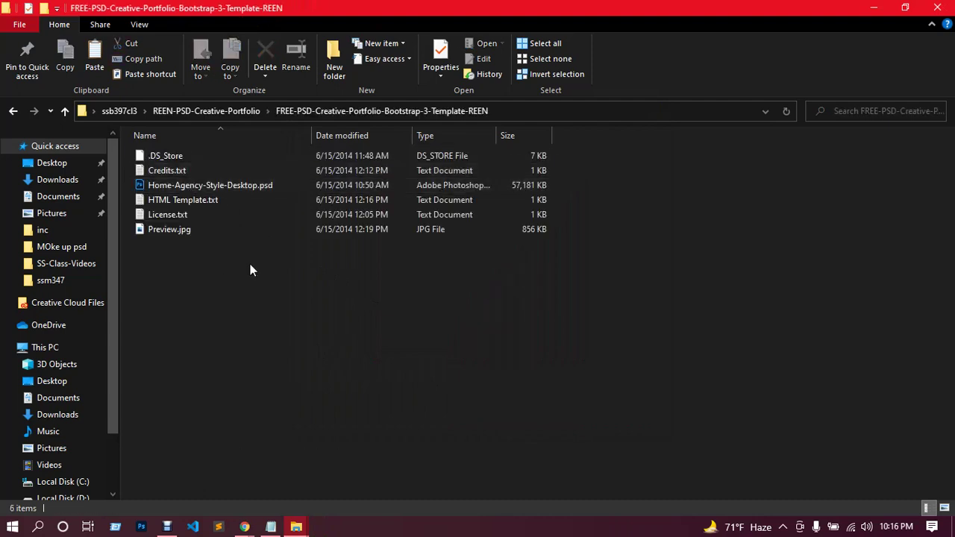
pyautogui.doubleClick(246, 186)
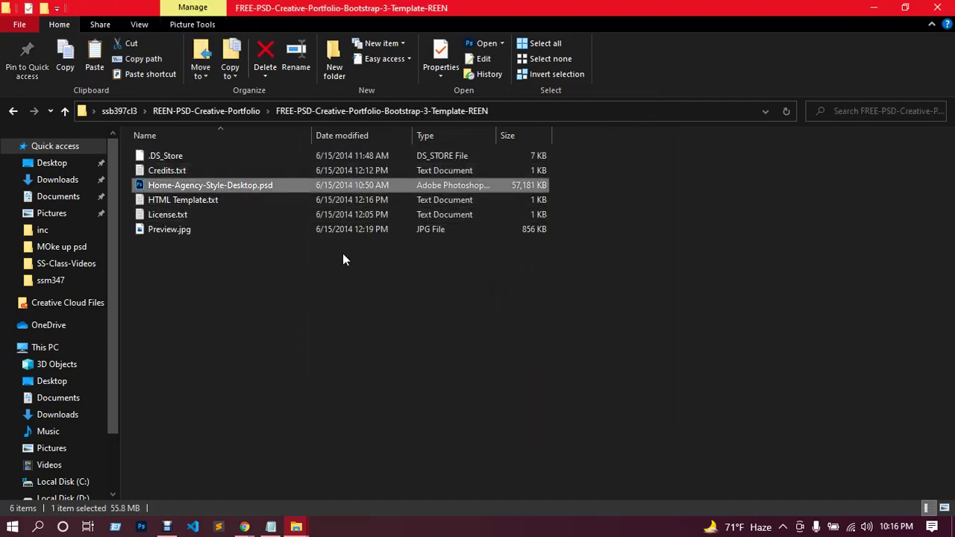
pyautogui.click(66, 111)
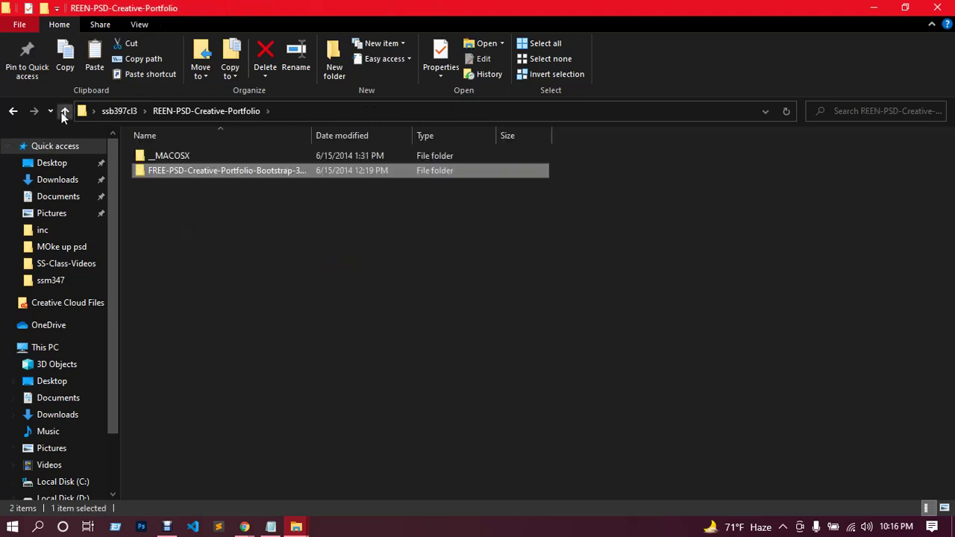
pyautogui.click(67, 111)
pyautogui.click(206, 279)
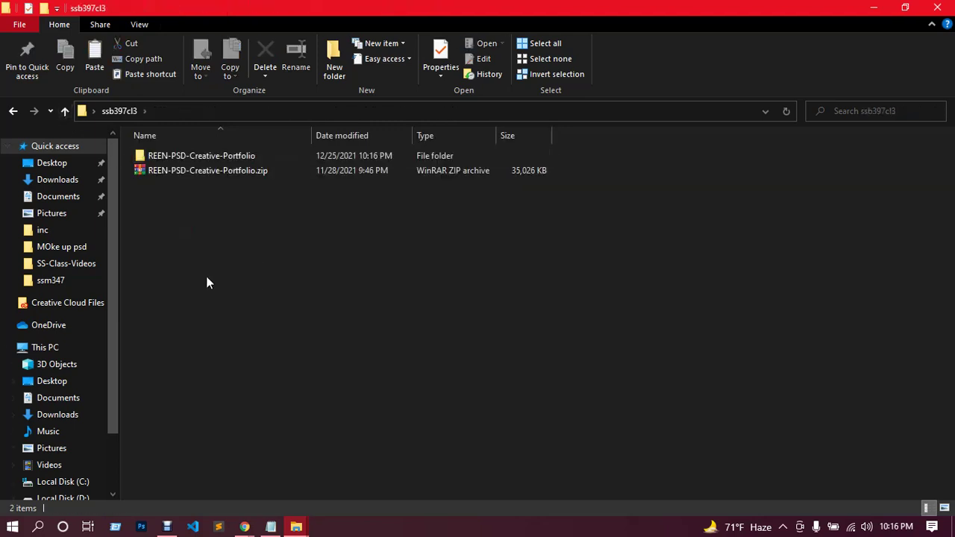
pyautogui.hotkey('ctrl', 'v')
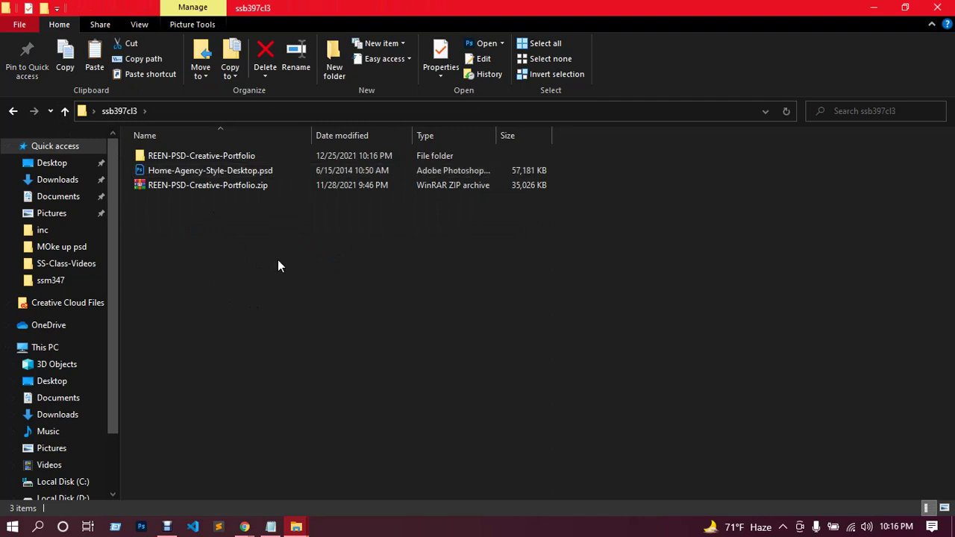
# Permanently delete the extracted folder and the PSD copy, keeping only the zip.
pyautogui.keyDown('ctrl'); pyautogui.click(214, 155); pyautogui.keyUp('ctrl')
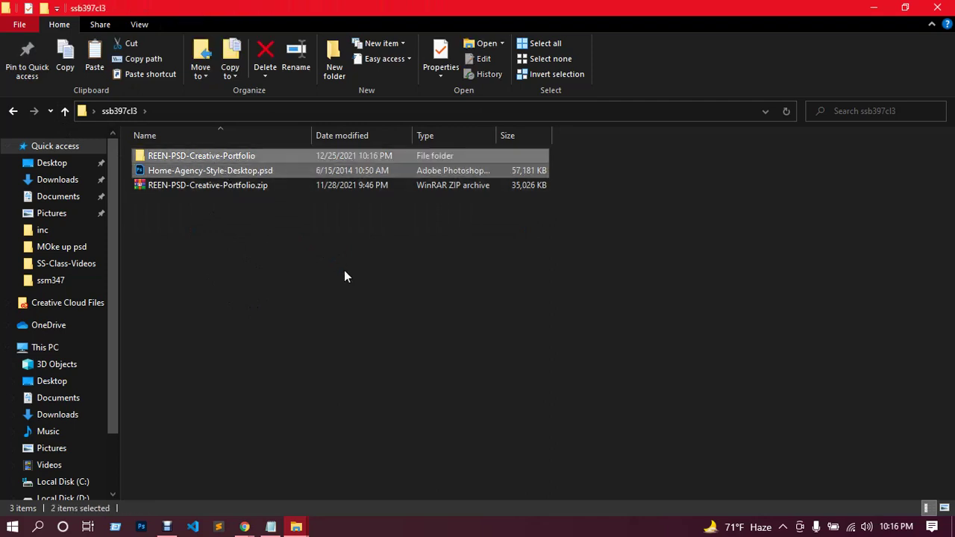
pyautogui.hotkey('shift', 'Delete')
pyautogui.press('Return')
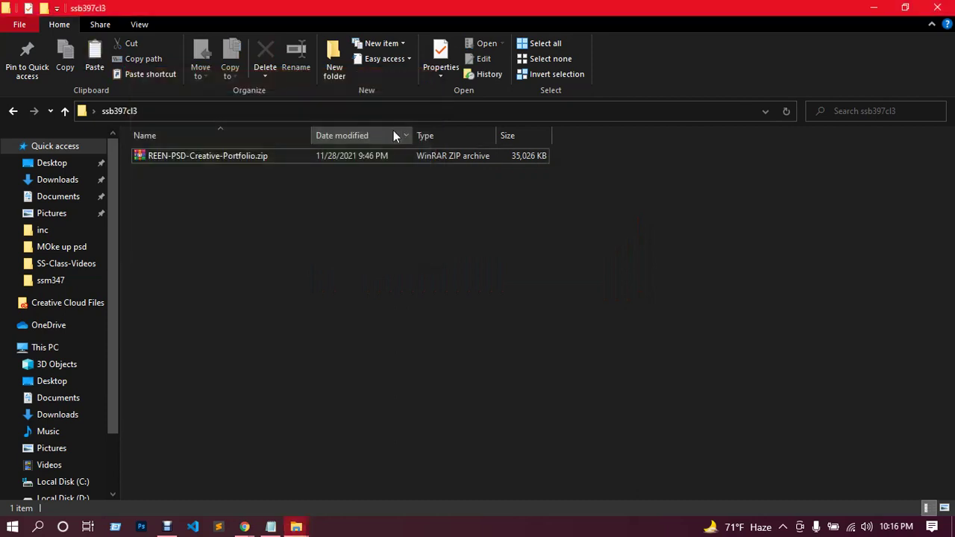
# Extract REEN-PSD-Creative-Portfolio.zip inside ssb397cl3.
pyautogui.click(218, 158)
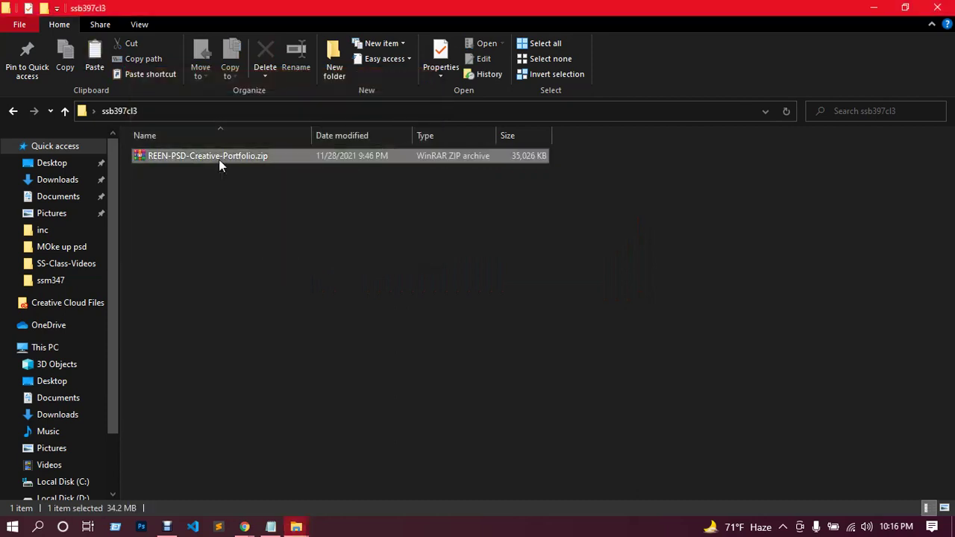
pyautogui.rightClick(219, 159)
pyautogui.click(271, 237)
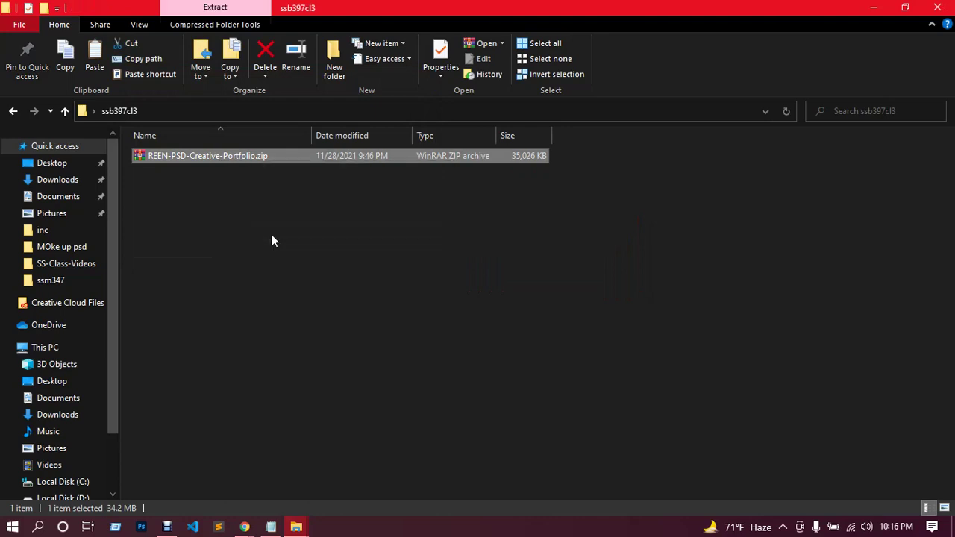
pyautogui.click(519, 419)
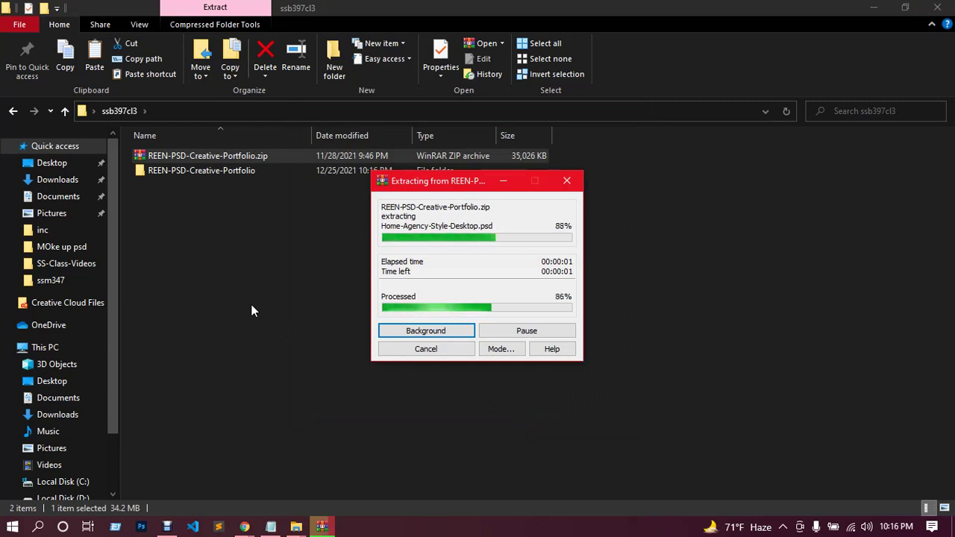
# Bring Home-Agency-Style-Desktop.psd from the template subfolder up into ssb397cl3.
pyautogui.click(205, 174)
pyautogui.doubleClick(205, 173)
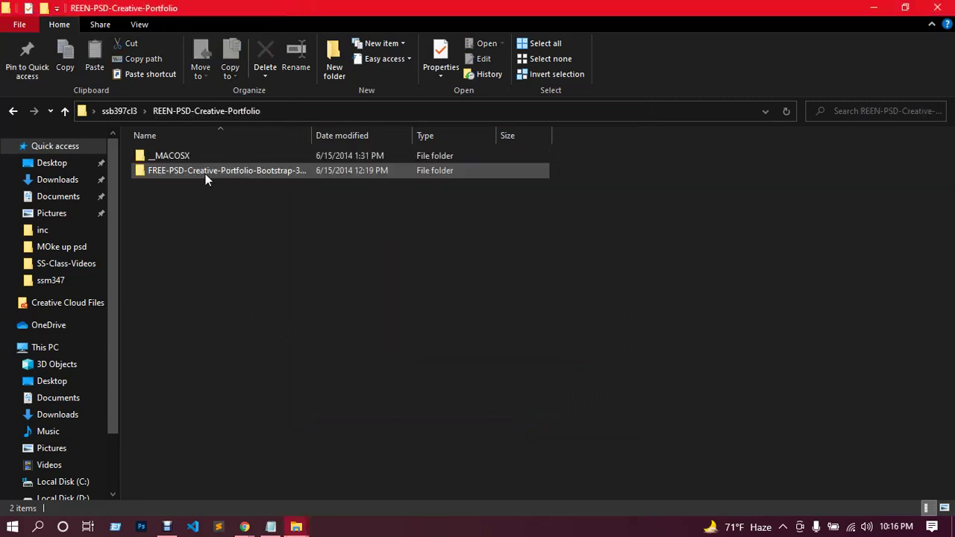
pyautogui.doubleClick(214, 173)
pyautogui.doubleClick(186, 185)
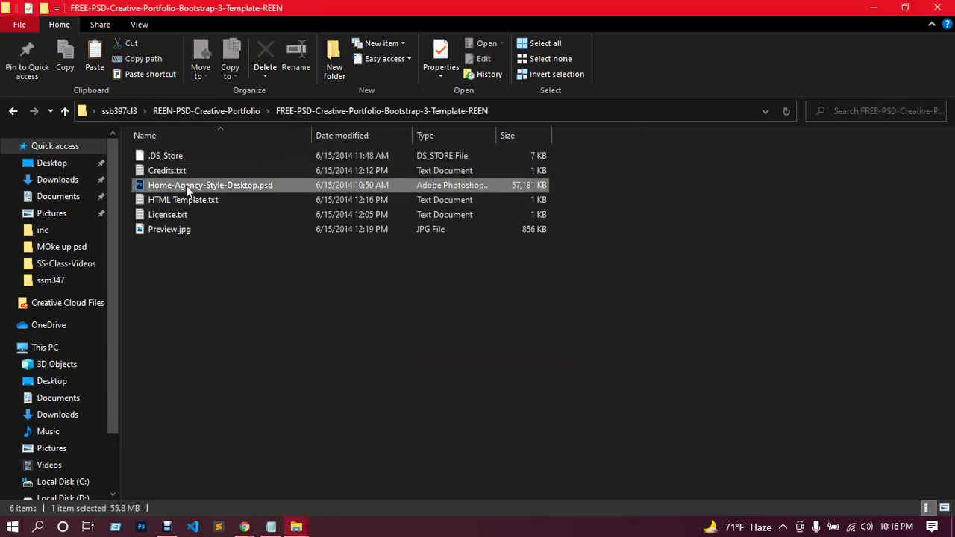
pyautogui.click(124, 113)
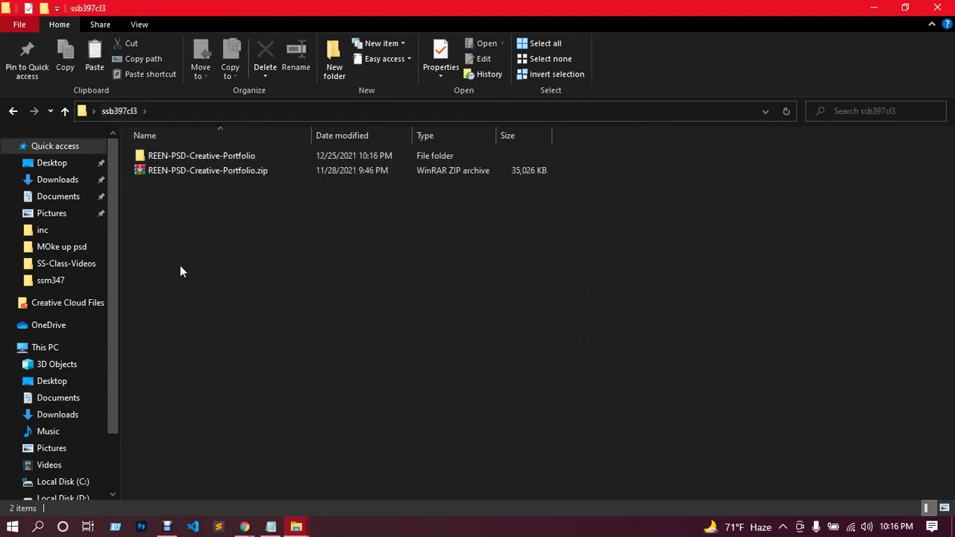
pyautogui.hotkey('ctrl', 'v')
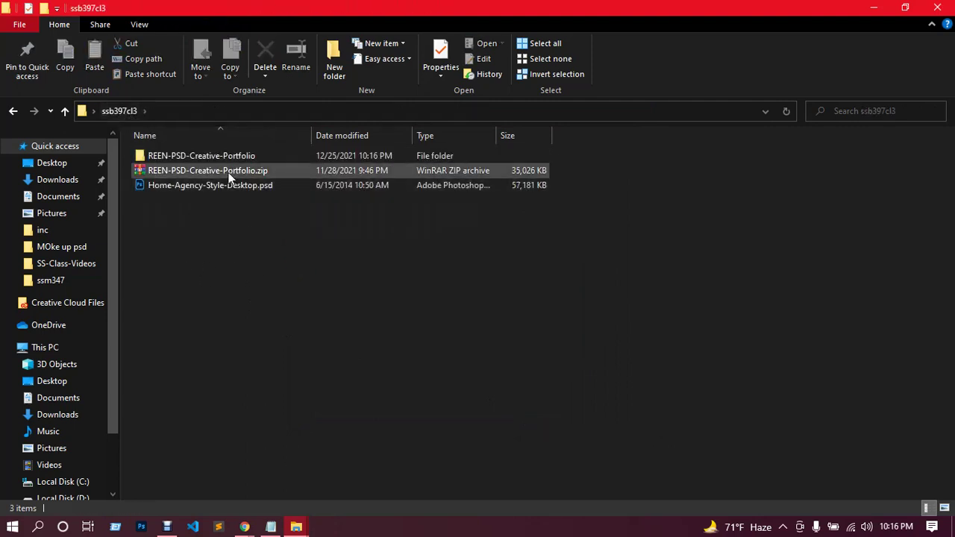
# Permanently delete the extracted folder and the zip, then minimize File Explorer.
pyautogui.click(230, 171)
pyautogui.keyDown('ctrl'); pyautogui.click(228, 158); pyautogui.keyUp('ctrl')
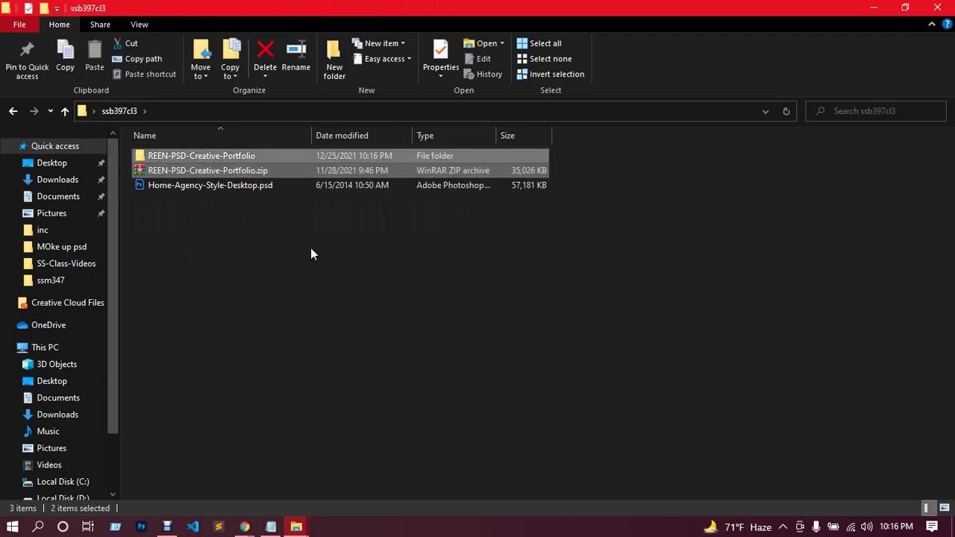
pyautogui.hotkey('shift', 'Delete')
pyautogui.press('Return')
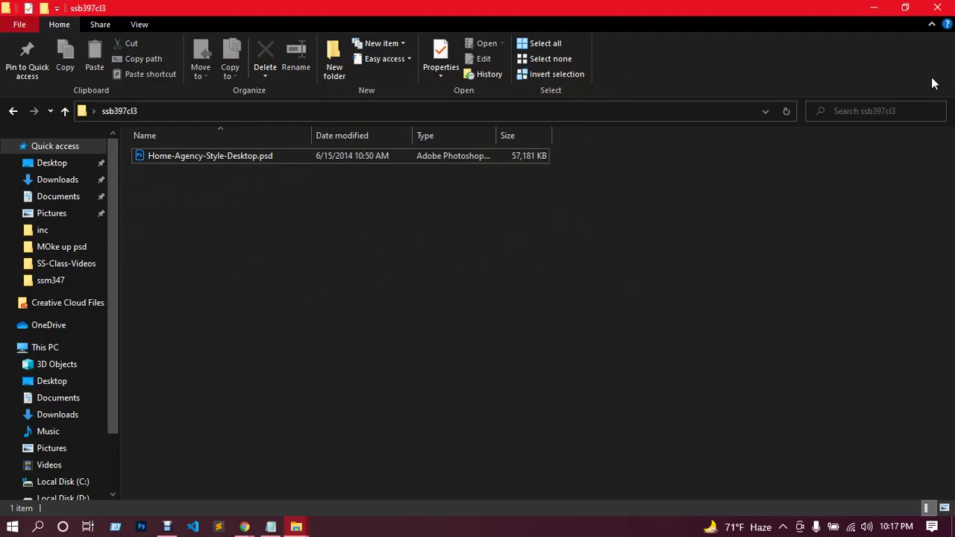
pyautogui.click(872, 7)
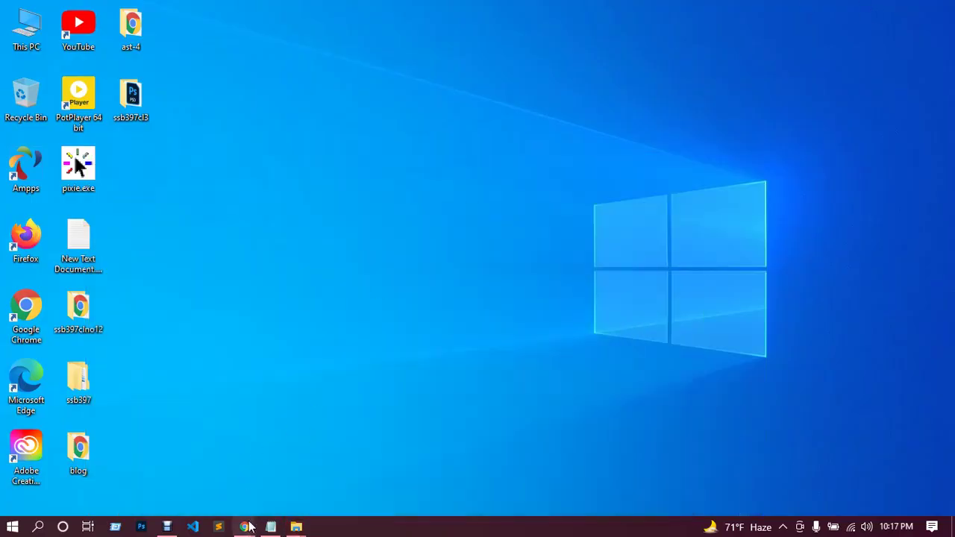
# Return to Chrome's Add Plugins page, close the downloads bar, and scroll to the top of the elementor results.
pyautogui.click(211, 484)
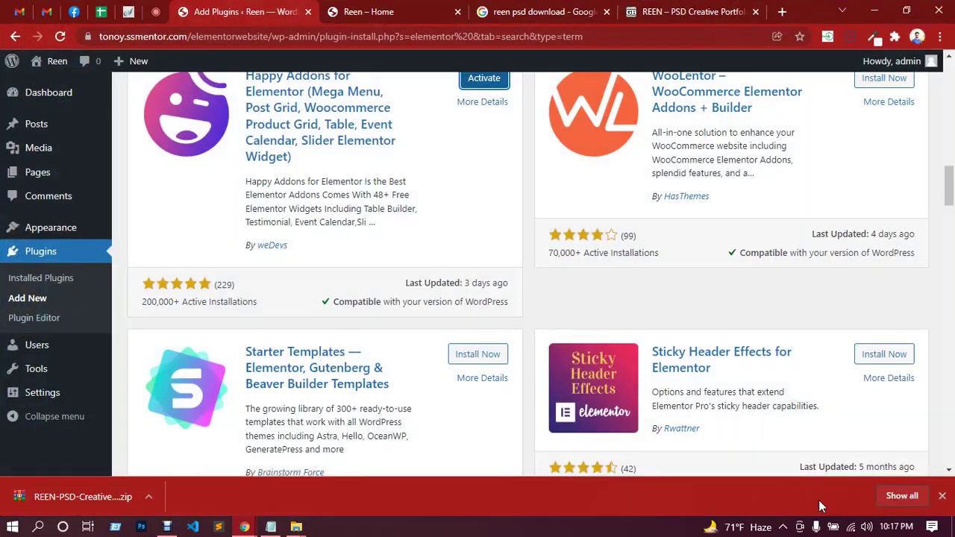
pyautogui.click(942, 495)
pyautogui.scroll(2, 341, 284)
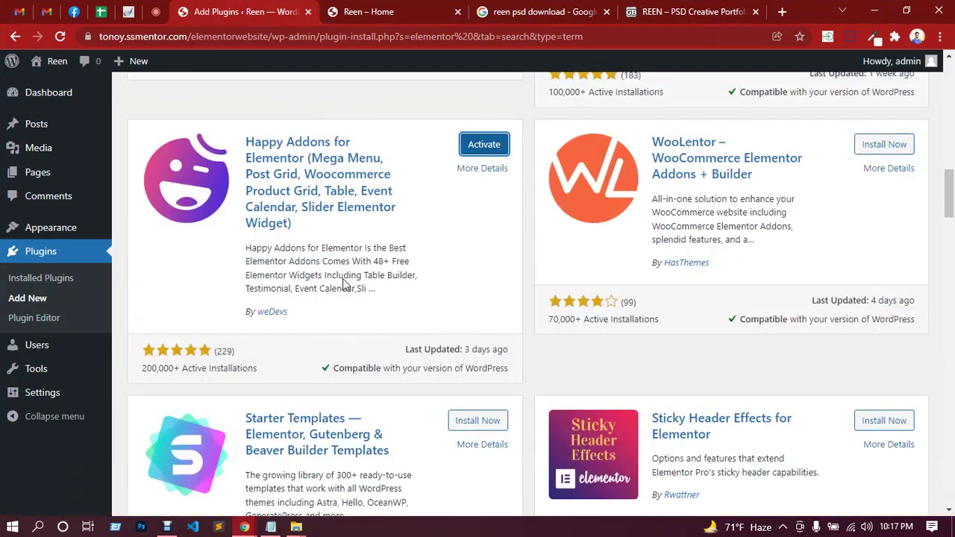
pyautogui.scroll(-9, 481, 232)
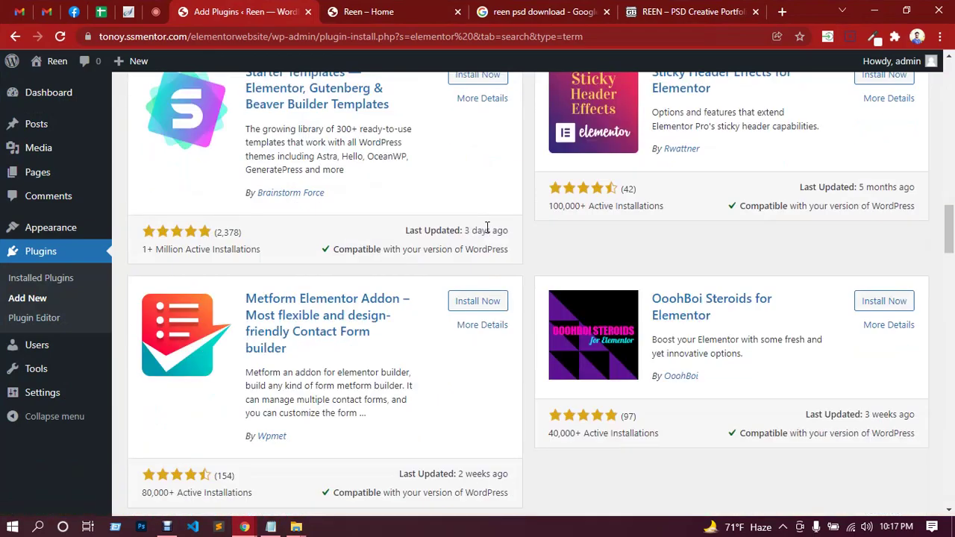
pyautogui.scroll(6, 485, 234)
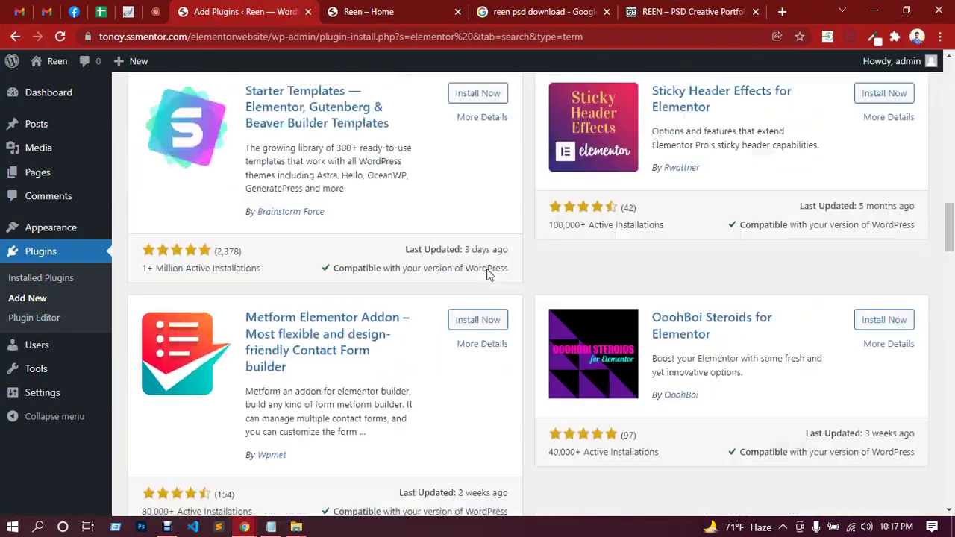
pyautogui.scroll(10, 407, 263)
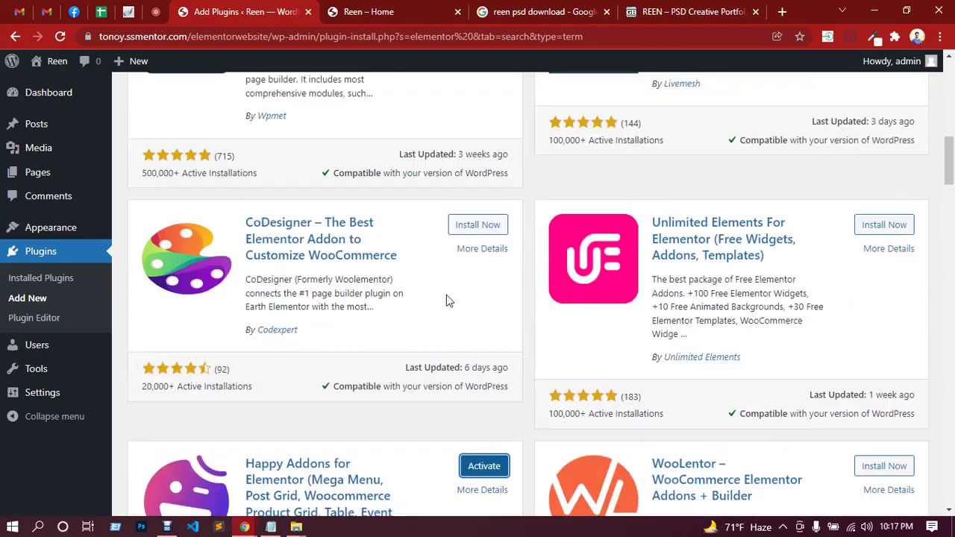
pyautogui.scroll(7, 477, 298)
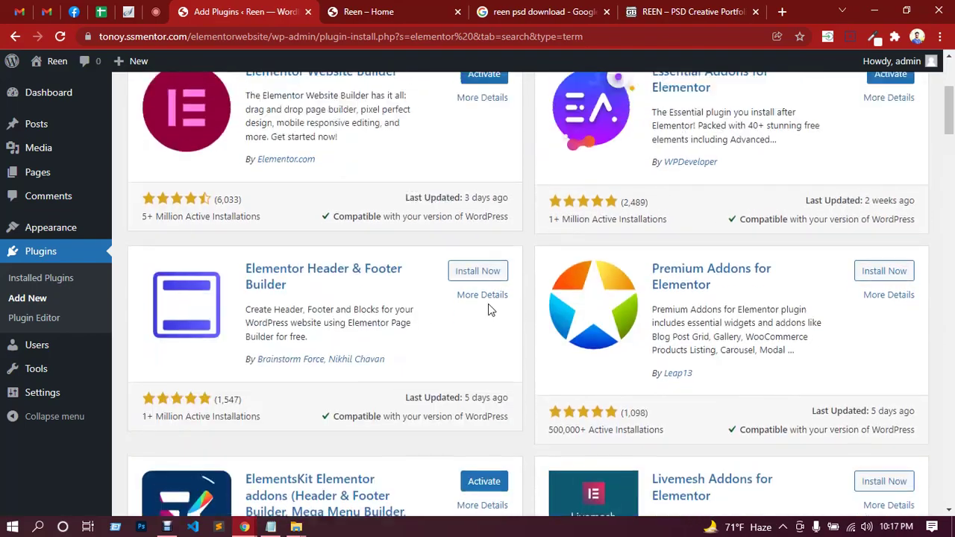
pyautogui.scroll(1, 418, 317)
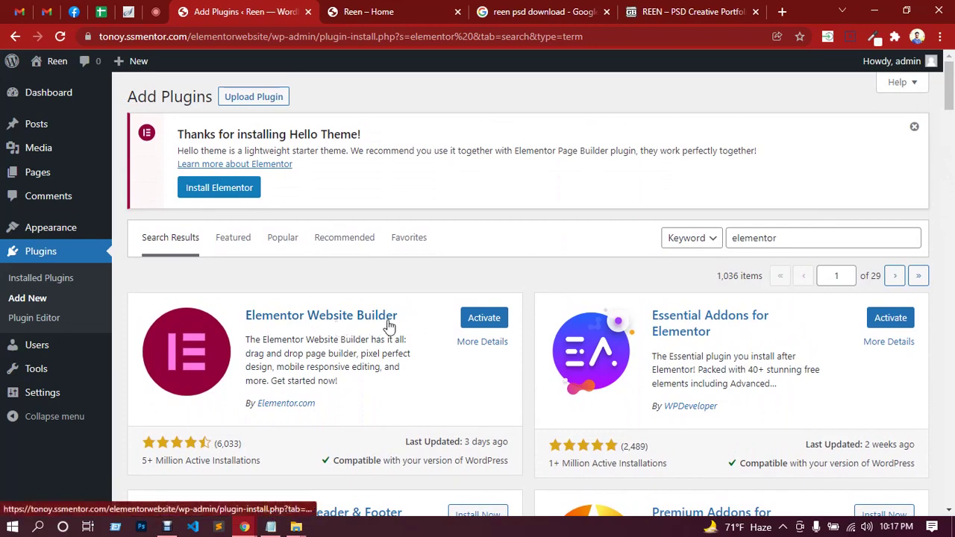
# Activate Elementor Website Builder, then ElementsKit Lite from the Installed Plugins list.
pyautogui.click(484, 319)
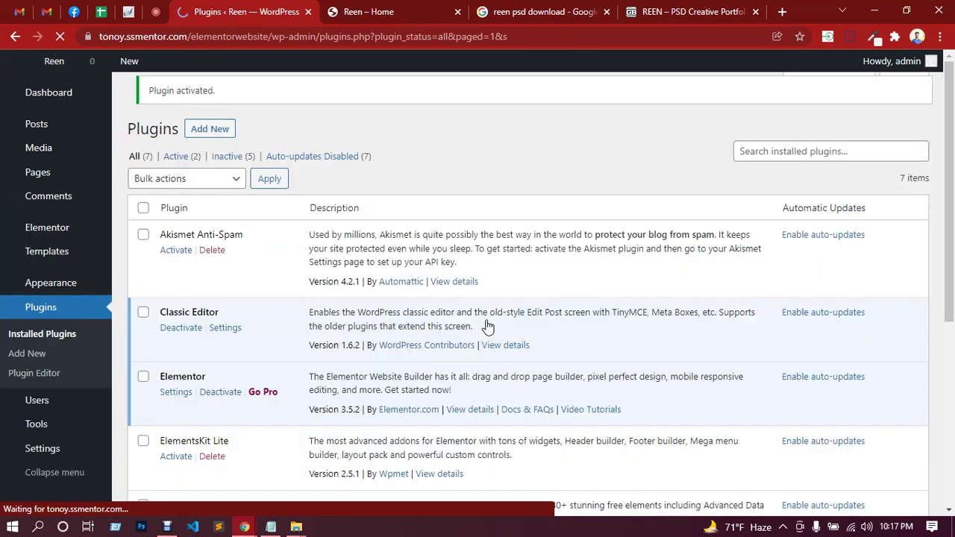
pyautogui.scroll(-2, 253, 274)
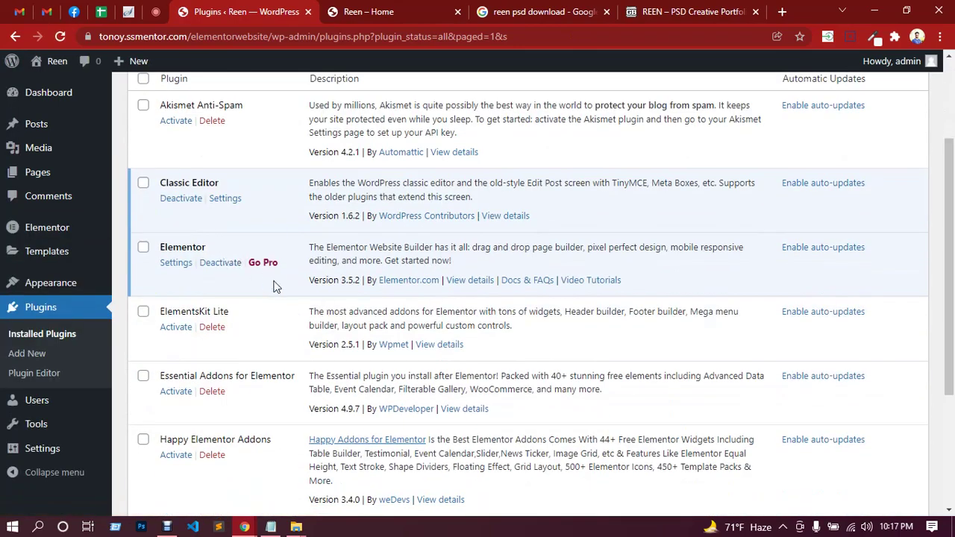
pyautogui.scroll(-2, 274, 287)
pyautogui.scroll(2, 260, 260)
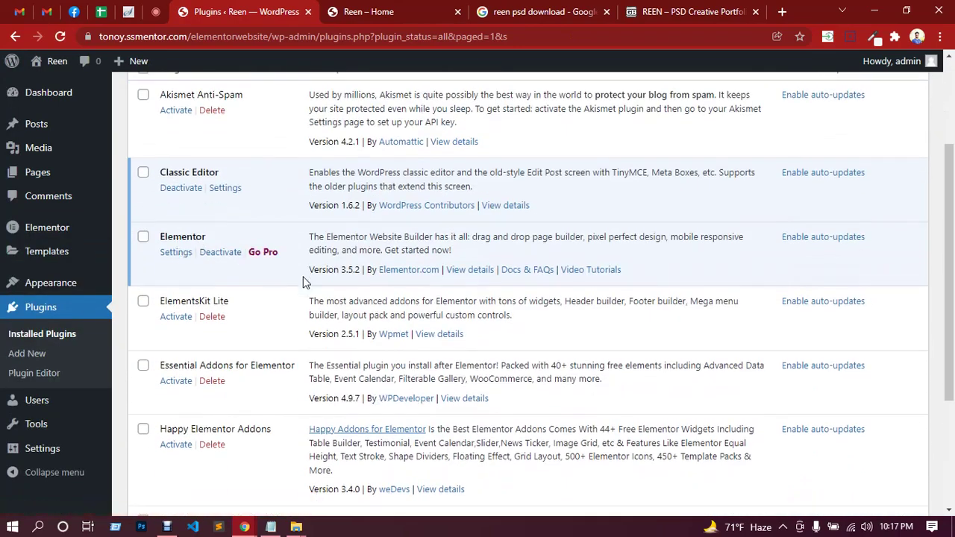
pyautogui.scroll(-1, 179, 268)
pyautogui.click(179, 259)
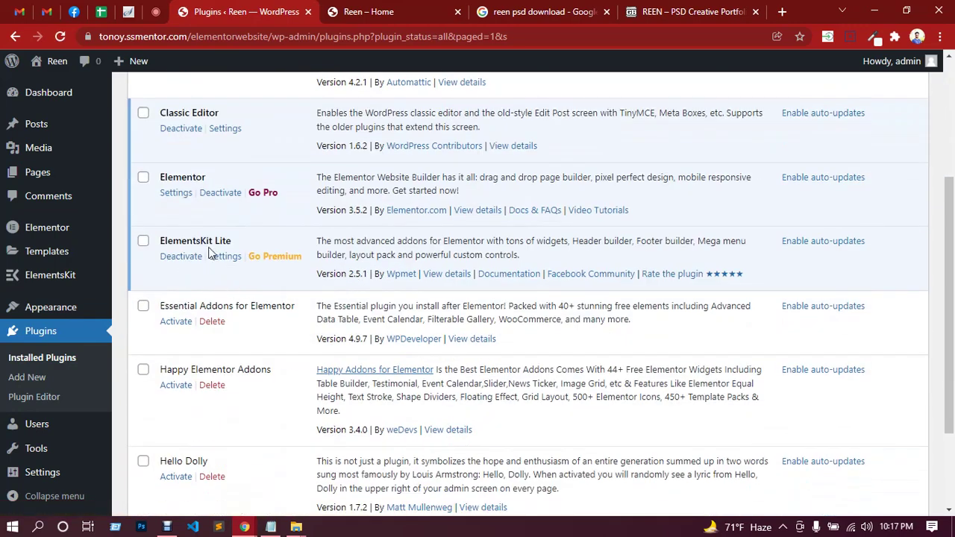
pyautogui.scroll(-3, 209, 254)
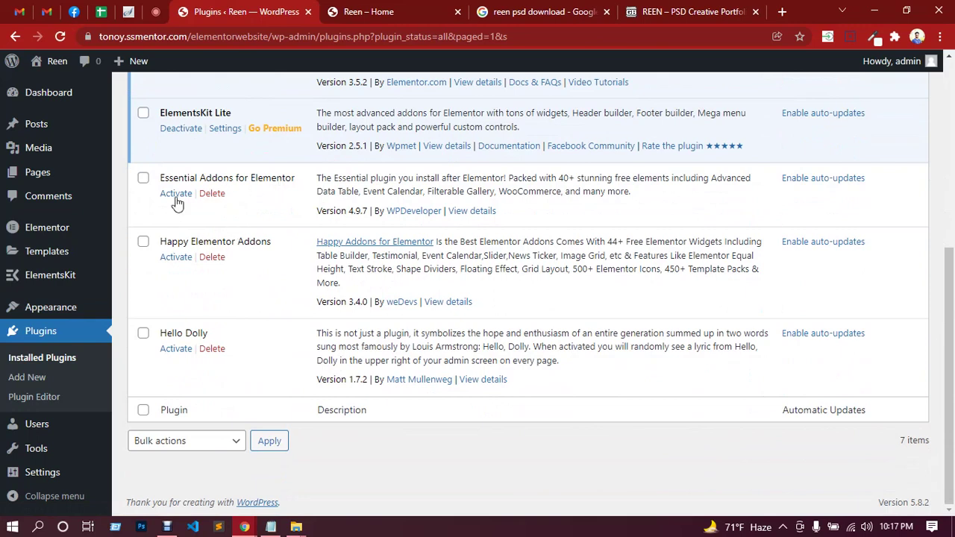
# Activate Essential Addons and choose the Advanced configuration in its setup wizard.
pyautogui.click(176, 196)
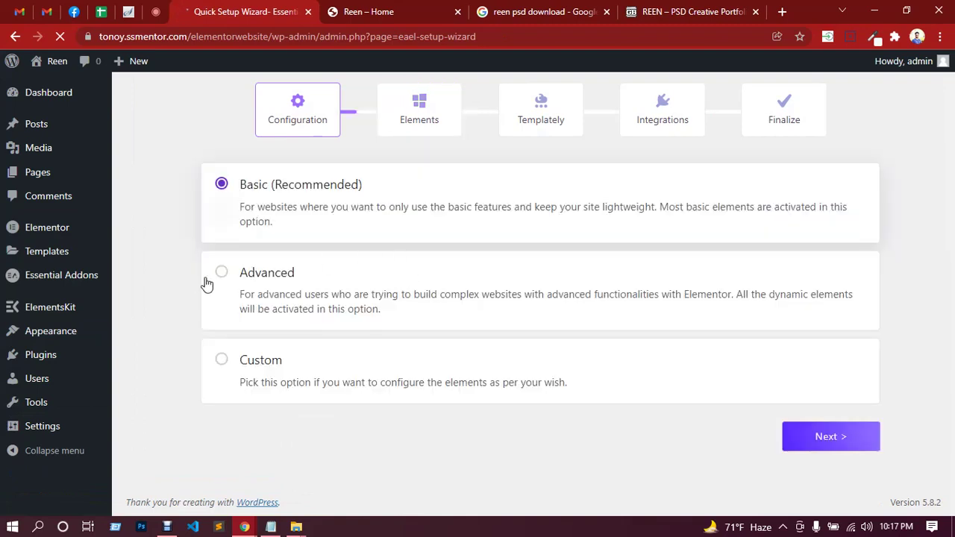
pyautogui.click(222, 273)
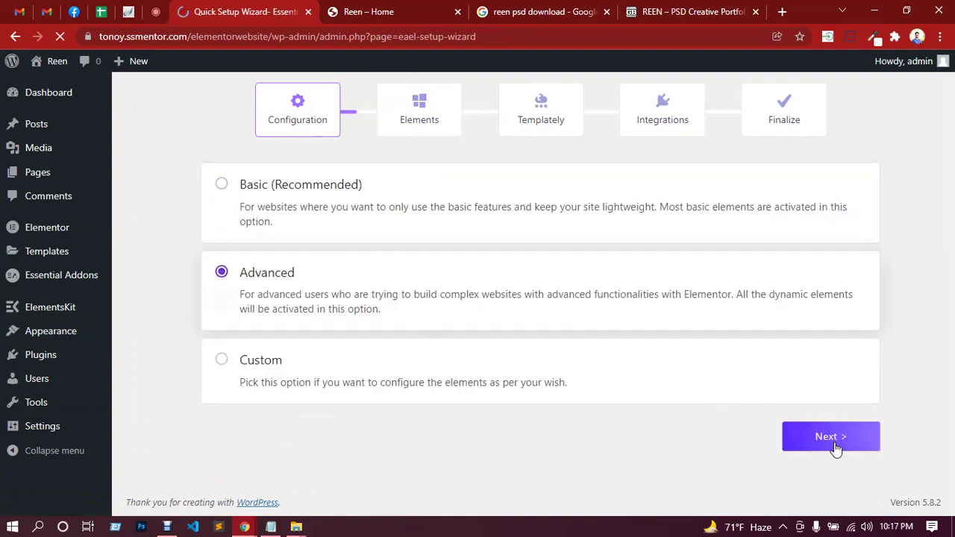
pyautogui.click(832, 437)
# Enable Post Timeline, Advanced Data Table, WPForms, three BetterDocs elements, Woo Product Carousel and Woo Checkout.
pyautogui.scroll(-2, 426, 303)
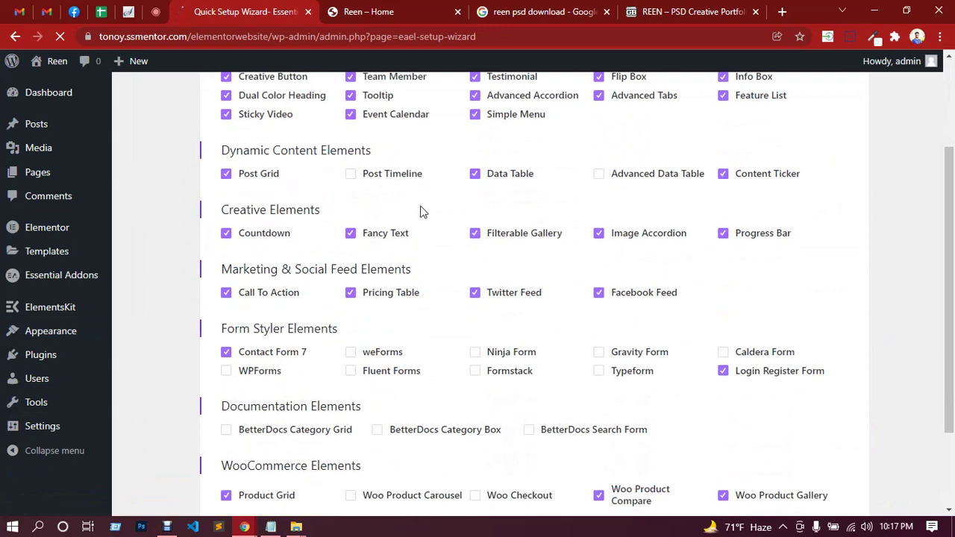
pyautogui.click(401, 178)
pyautogui.click(632, 179)
pyautogui.scroll(-2, 631, 279)
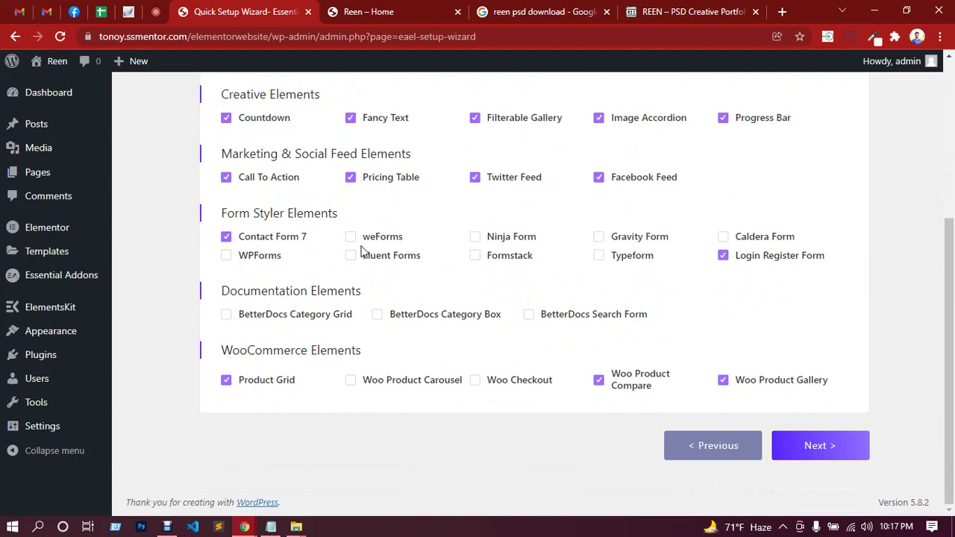
pyautogui.click(271, 261)
pyautogui.click(324, 322)
pyautogui.click(403, 322)
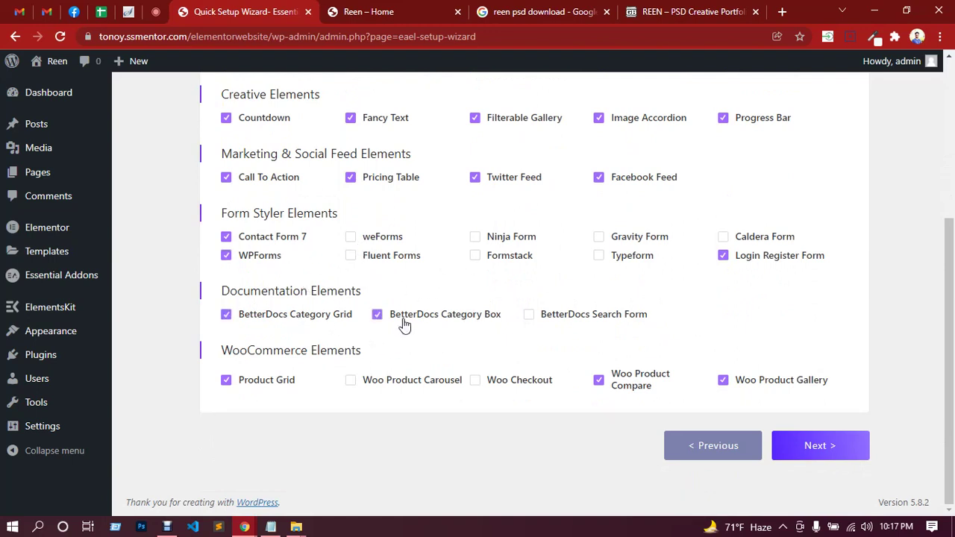
pyautogui.click(540, 321)
pyautogui.click(439, 385)
pyautogui.click(503, 382)
# Continue past the Templately step and finish the Essential Addons setup.
pyautogui.click(832, 447)
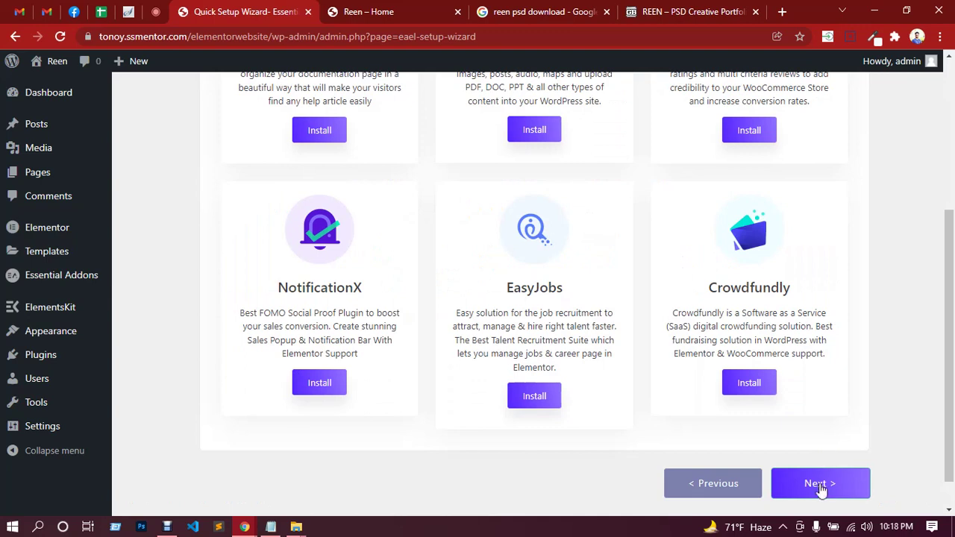
pyautogui.click(819, 485)
pyautogui.click(813, 451)
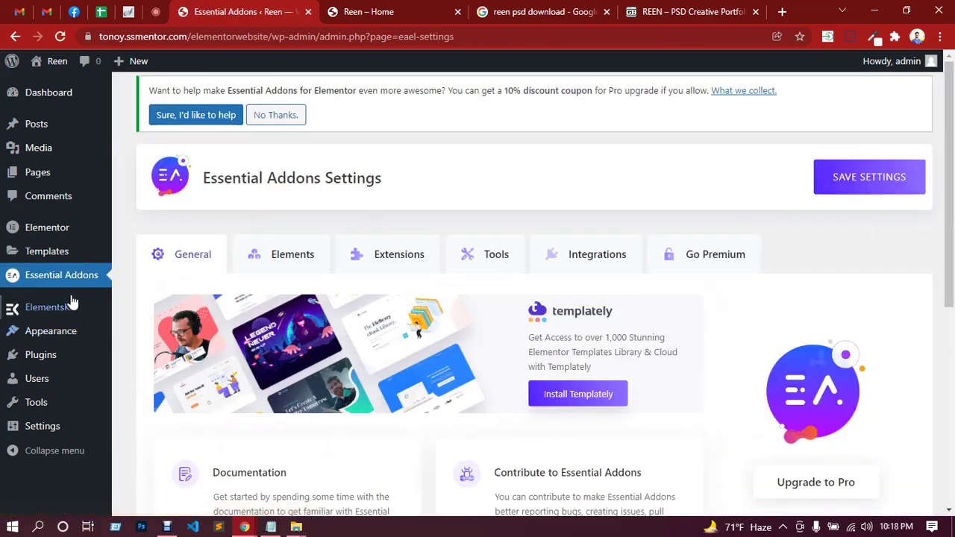
# Activate Happy Elementor Addons from the Installed Plugins list.
pyautogui.moveTo(52, 359)
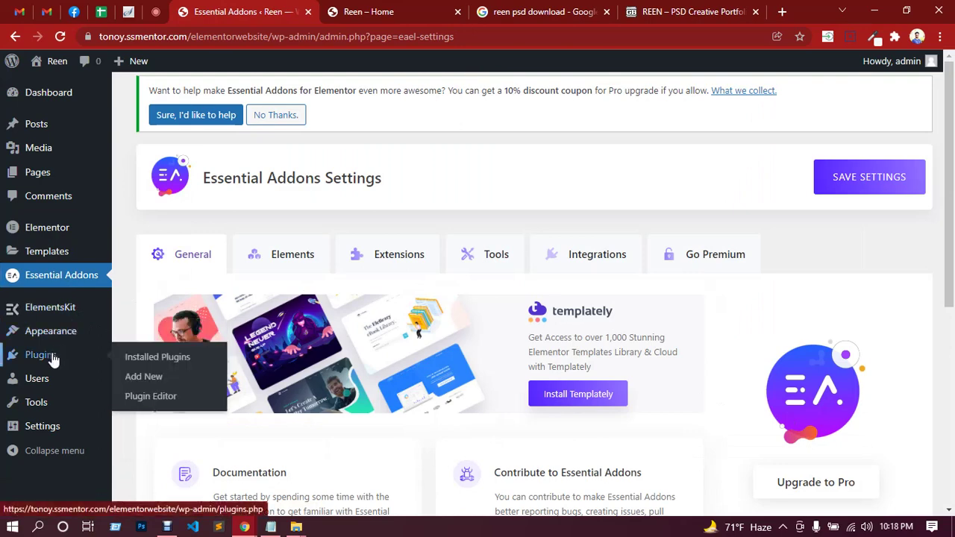
pyautogui.click(157, 361)
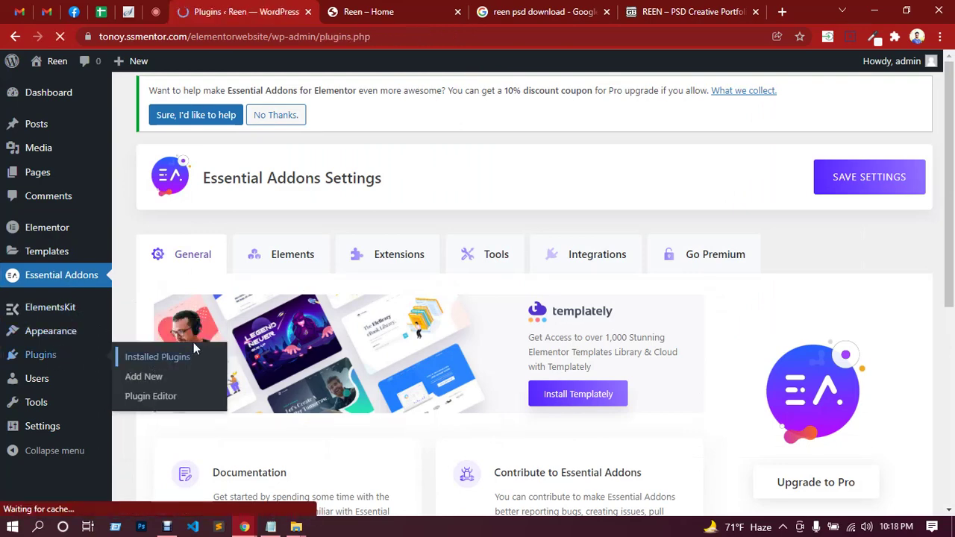
pyautogui.scroll(-2, 358, 308)
pyautogui.scroll(-2, 359, 308)
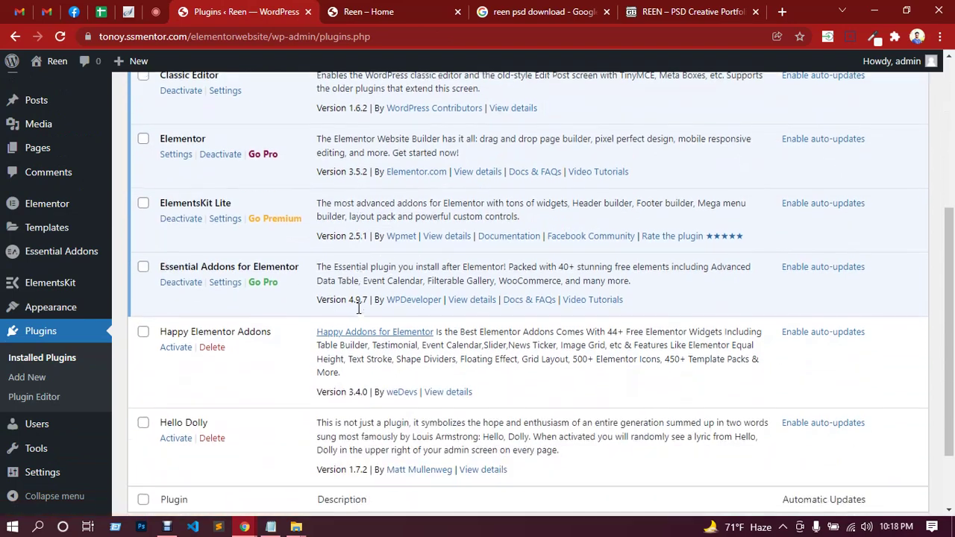
pyautogui.click(177, 344)
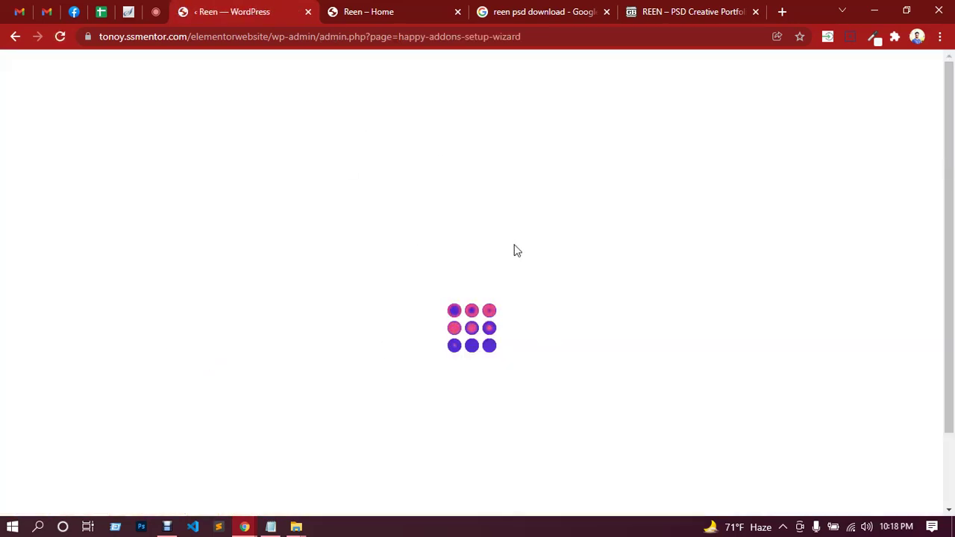
# Choose the power user setup and turn on 360° Rotation, Calendly, Data Table, Event Calendar and Image Compare.
pyautogui.scroll(-2, 467, 307)
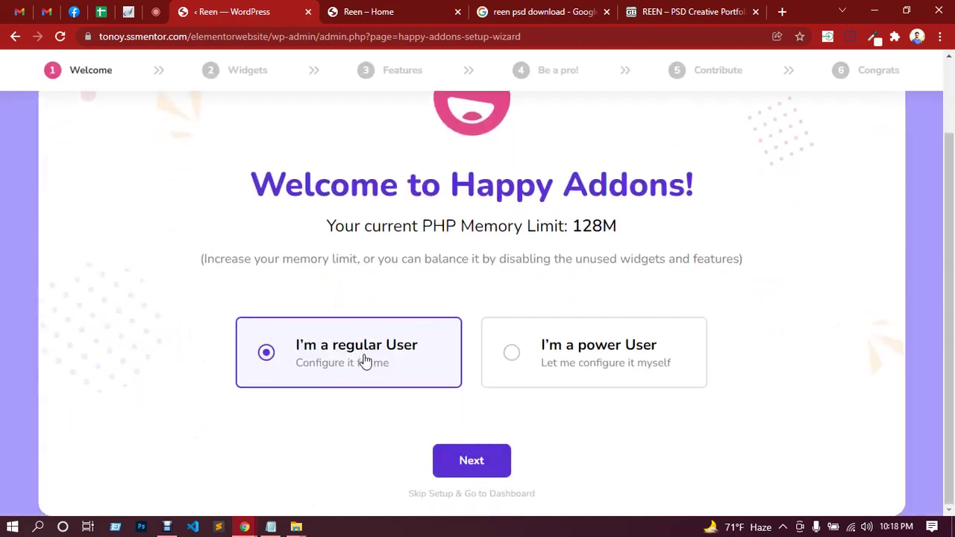
pyautogui.click(599, 360)
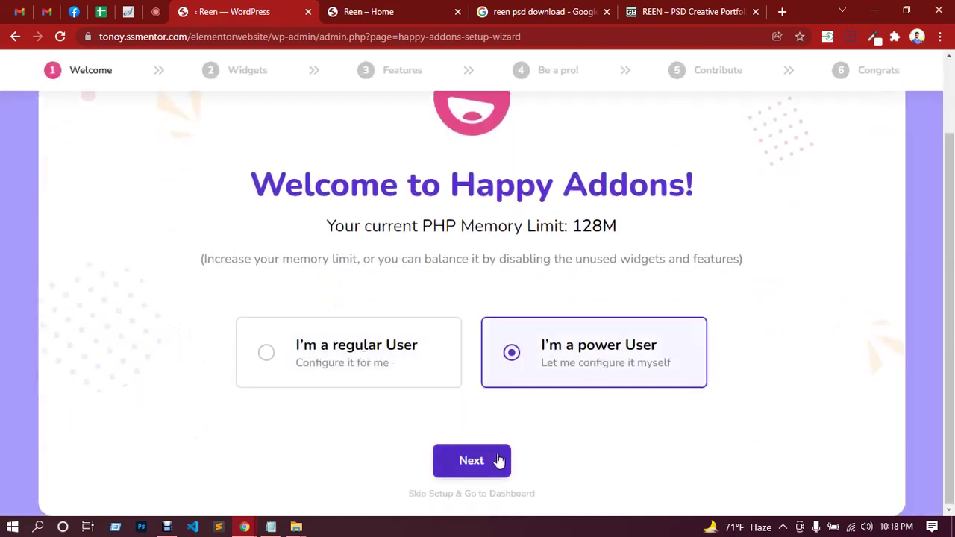
pyautogui.click(496, 461)
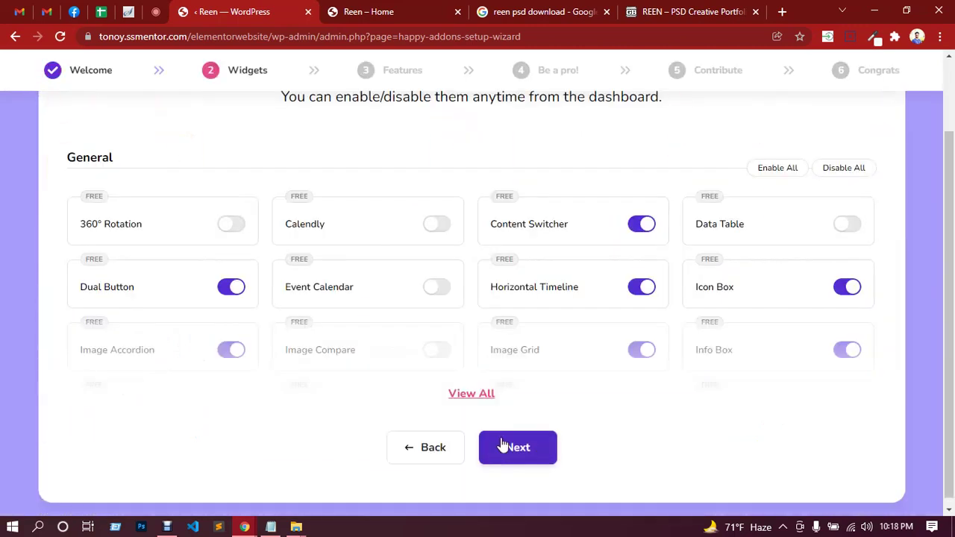
pyautogui.click(238, 229)
pyautogui.click(436, 229)
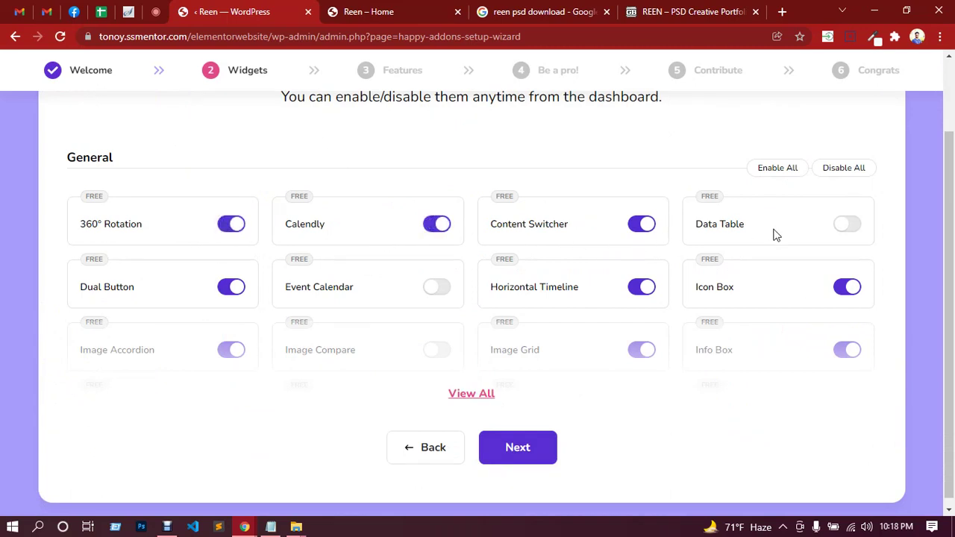
pyautogui.click(849, 232)
pyautogui.click(448, 291)
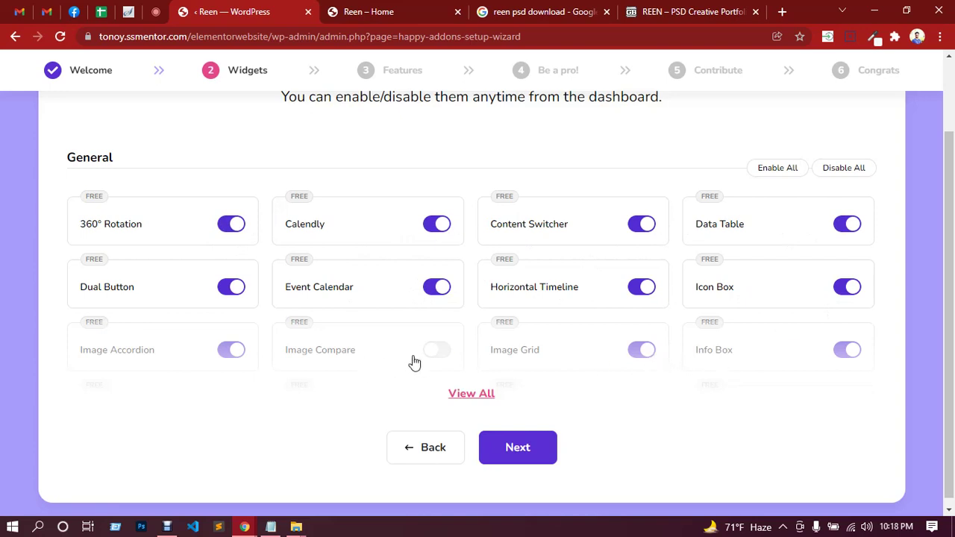
pyautogui.click(438, 355)
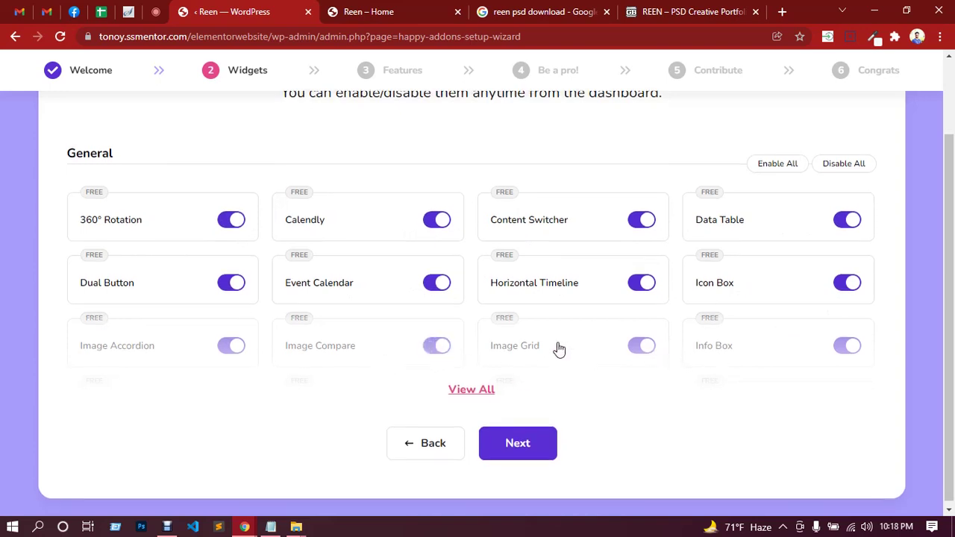
# Turn on News Ticker, Skill Bars, Animated Link, Flip Box, Gradient Heading, Image Stack Group and Number widgets.
pyautogui.click(469, 389)
pyautogui.scroll(-2, 455, 329)
pyautogui.scroll(-1, 456, 329)
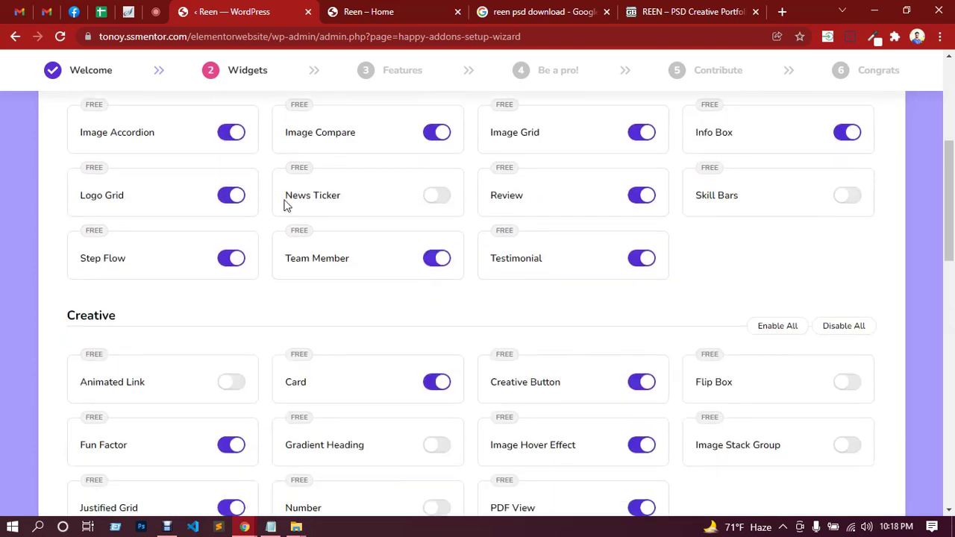
pyautogui.click(439, 197)
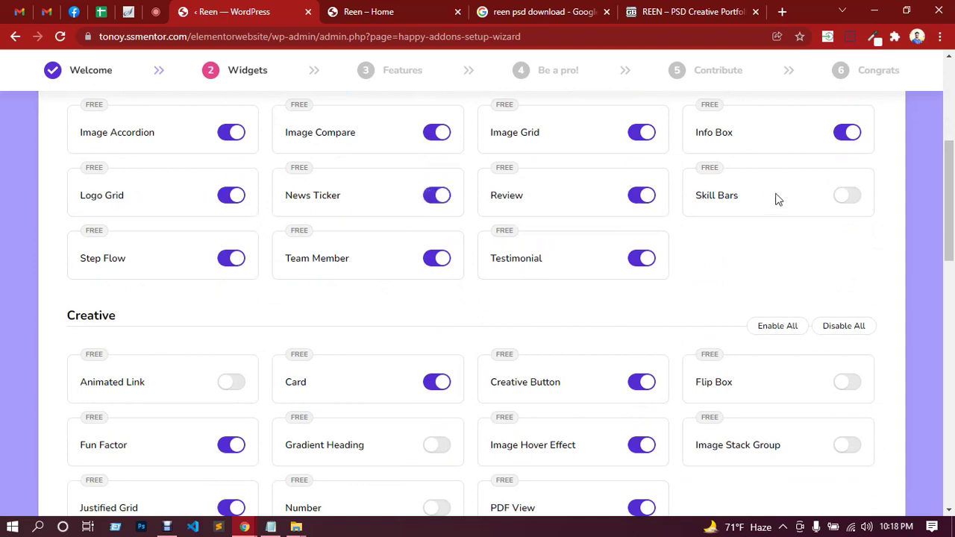
pyautogui.click(848, 195)
pyautogui.scroll(-2, 215, 231)
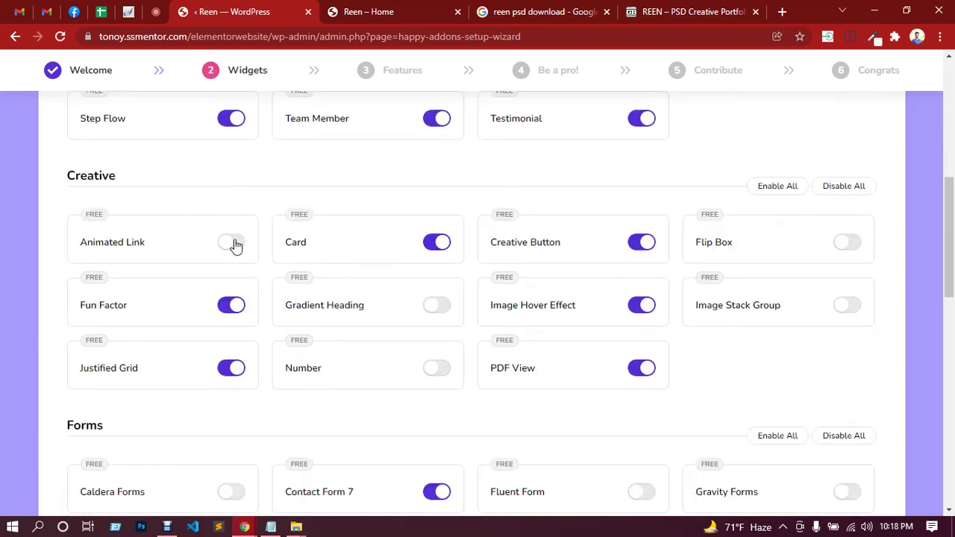
pyautogui.click(233, 244)
pyautogui.click(844, 249)
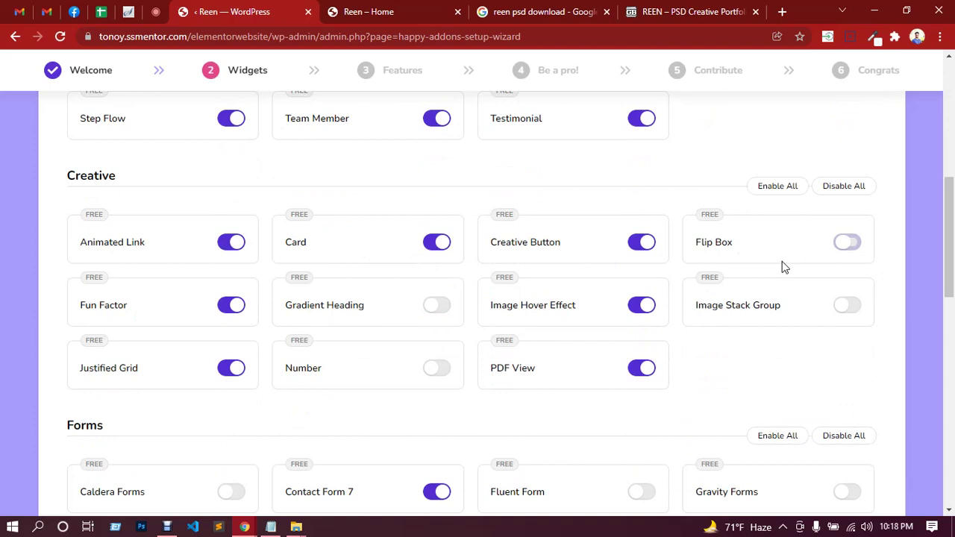
pyautogui.click(443, 308)
pyautogui.click(853, 309)
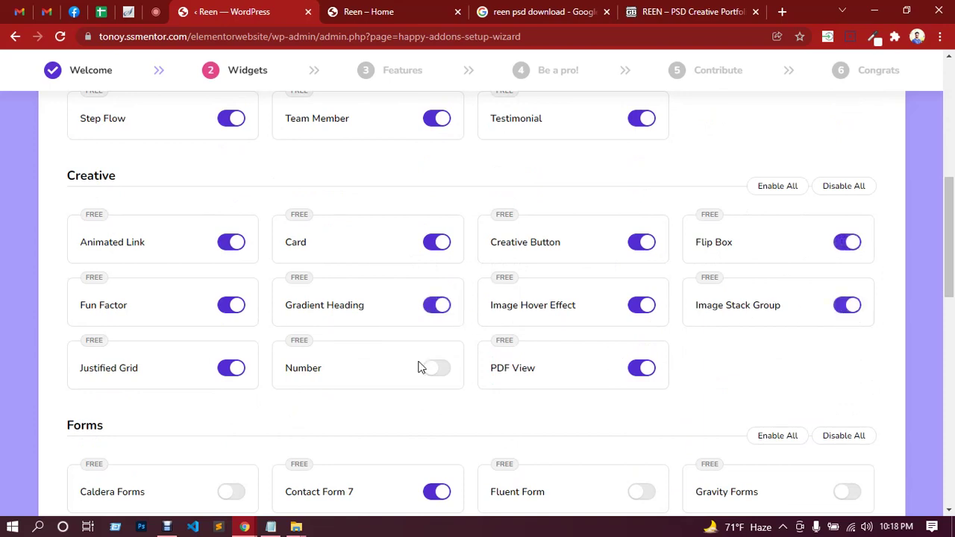
pyautogui.click(436, 371)
# Turn on the Caldera Forms, WPForms, Carousel, Pricing Table and Bar Chart widgets.
pyautogui.scroll(-3, 411, 326)
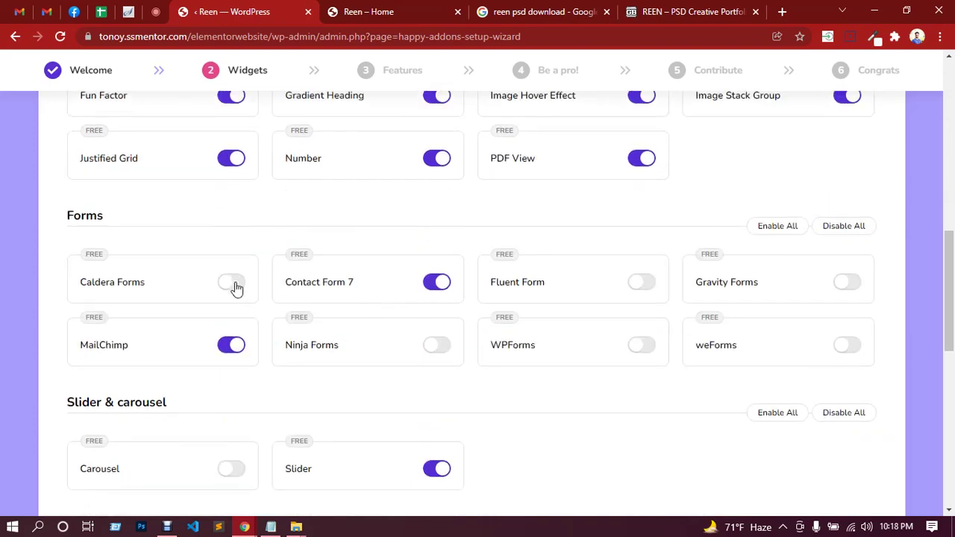
pyautogui.click(233, 283)
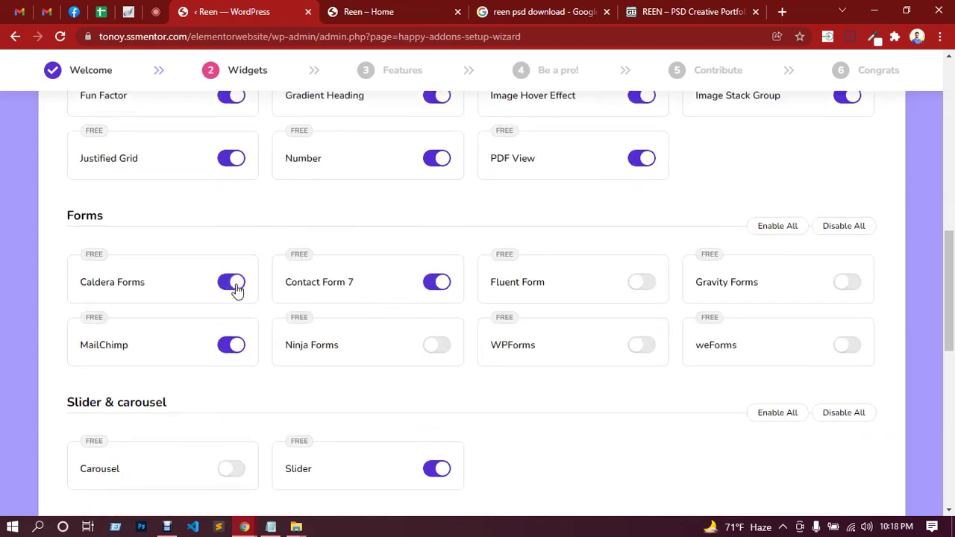
pyautogui.click(641, 345)
pyautogui.scroll(-3, 589, 336)
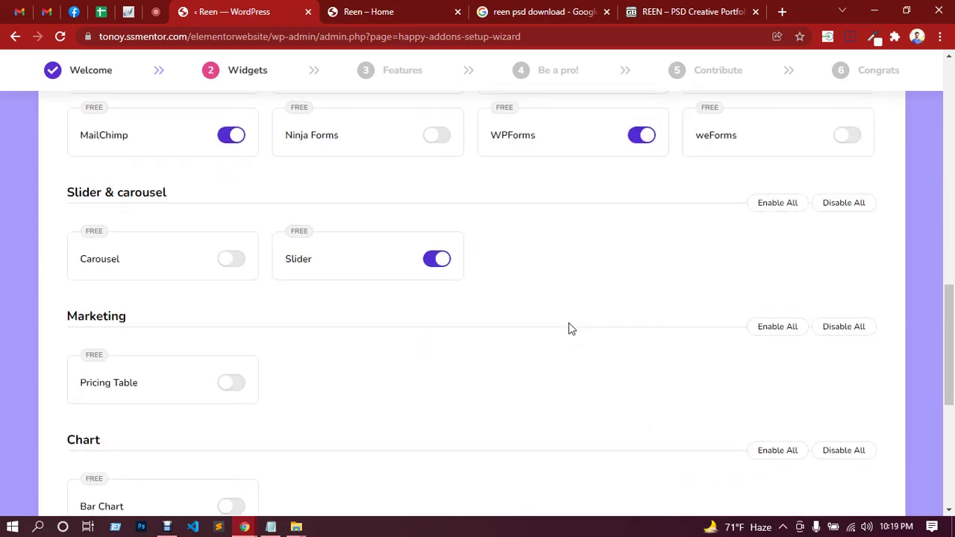
pyautogui.click(239, 264)
pyautogui.scroll(-2, 290, 296)
pyautogui.click(238, 250)
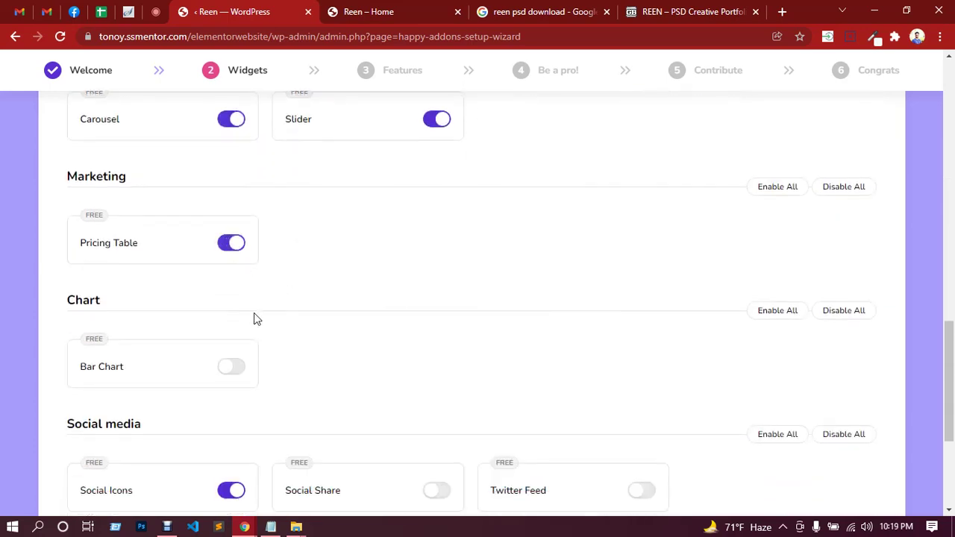
pyautogui.click(241, 368)
# Turn on Social Share, Twitter Feed, Post Tab and Taxonomy List widgets and advance the wizard.
pyautogui.scroll(-3, 352, 338)
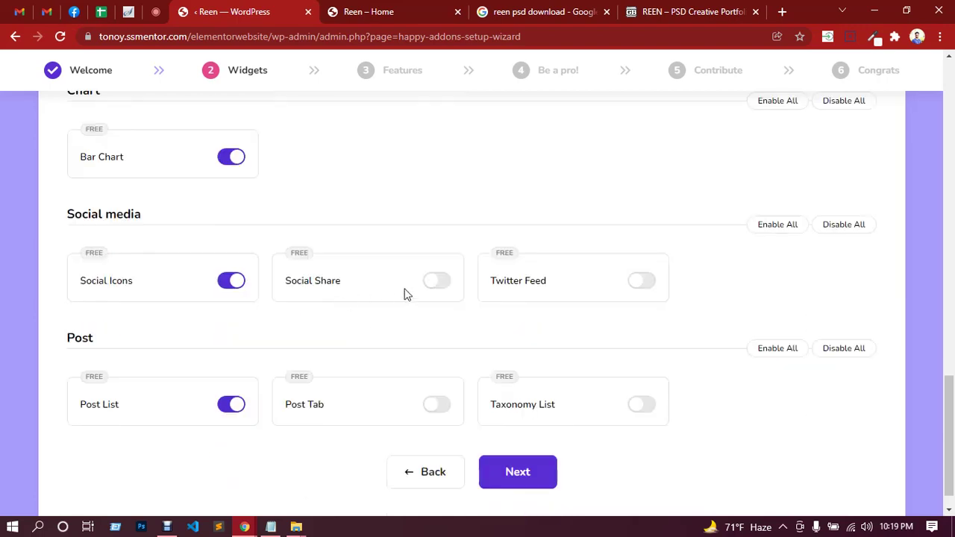
pyautogui.click(439, 282)
pyautogui.click(645, 281)
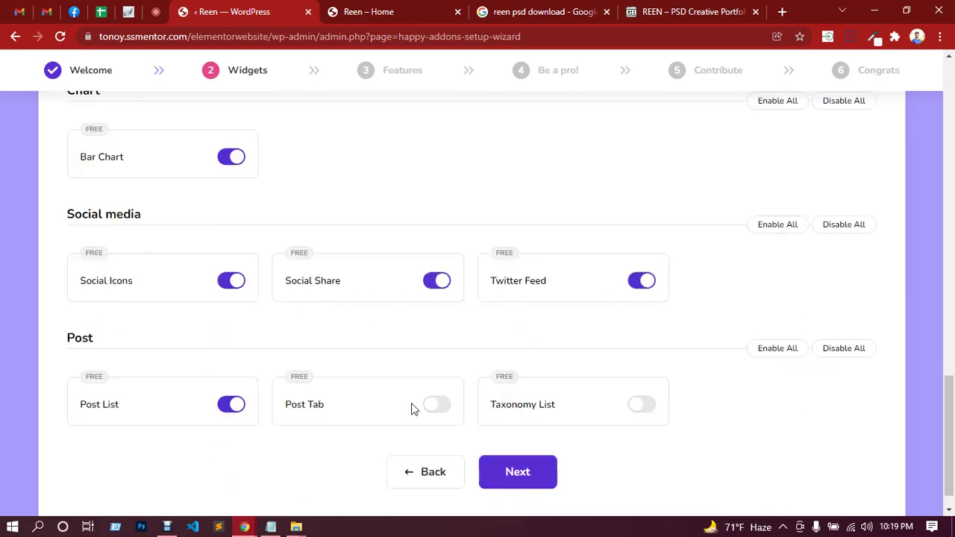
pyautogui.click(445, 410)
pyautogui.click(646, 406)
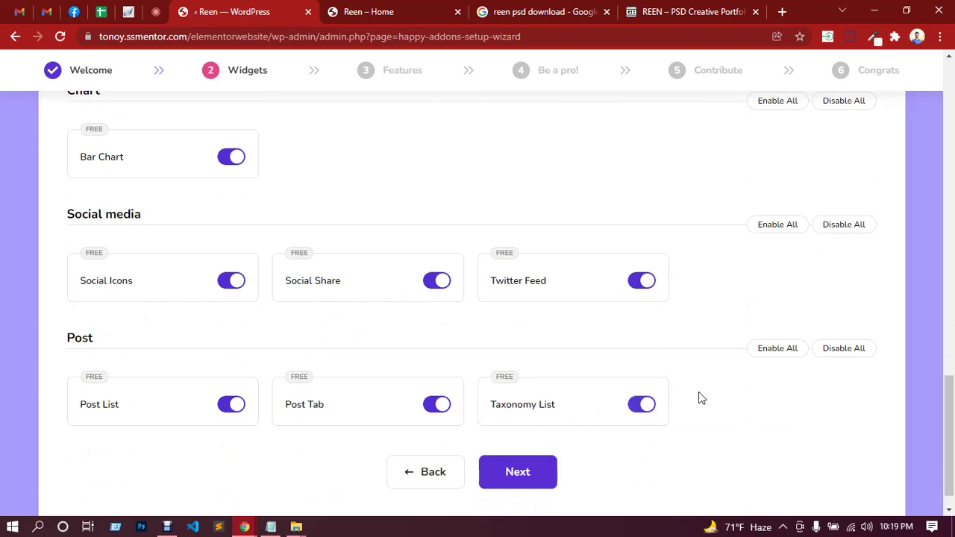
pyautogui.click(520, 472)
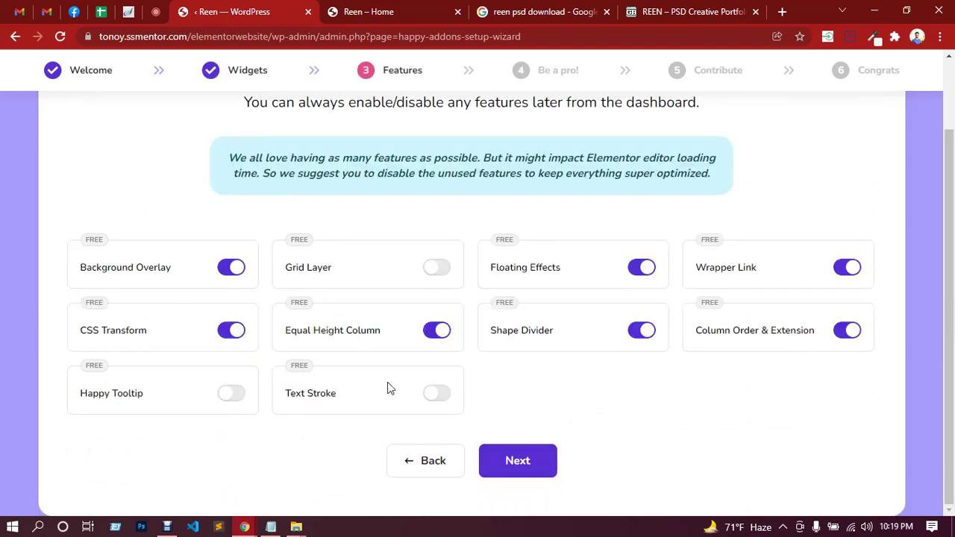
# Turn on the Happy Tooltip, Text Stroke and Grid Layer features.
pyautogui.click(244, 398)
pyautogui.click(443, 395)
pyautogui.click(444, 270)
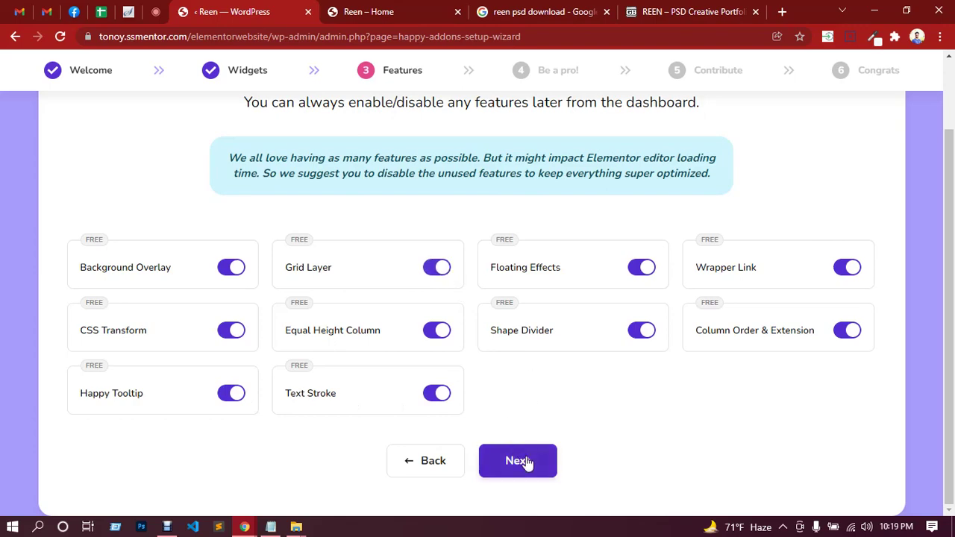
# Step past Be a pro and Contribute and finish the wizard on the HappyAddons dashboard.
pyautogui.click(524, 462)
pyautogui.scroll(-2, 515, 310)
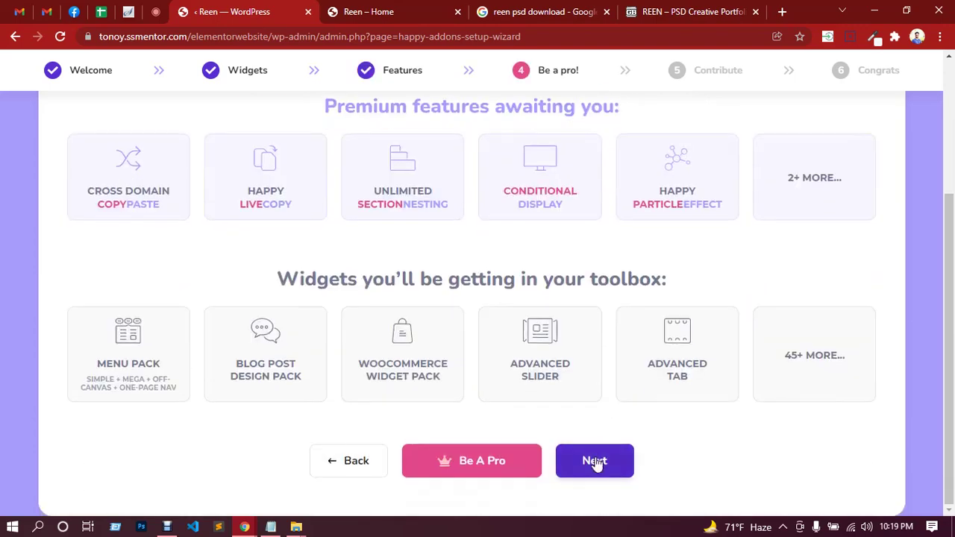
pyautogui.click(597, 462)
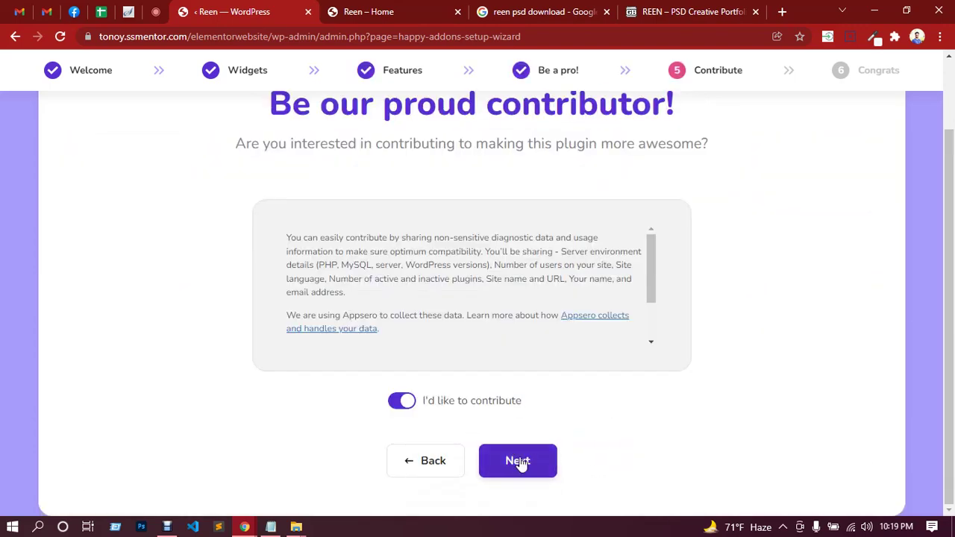
pyautogui.click(520, 461)
pyautogui.scroll(-1, 522, 448)
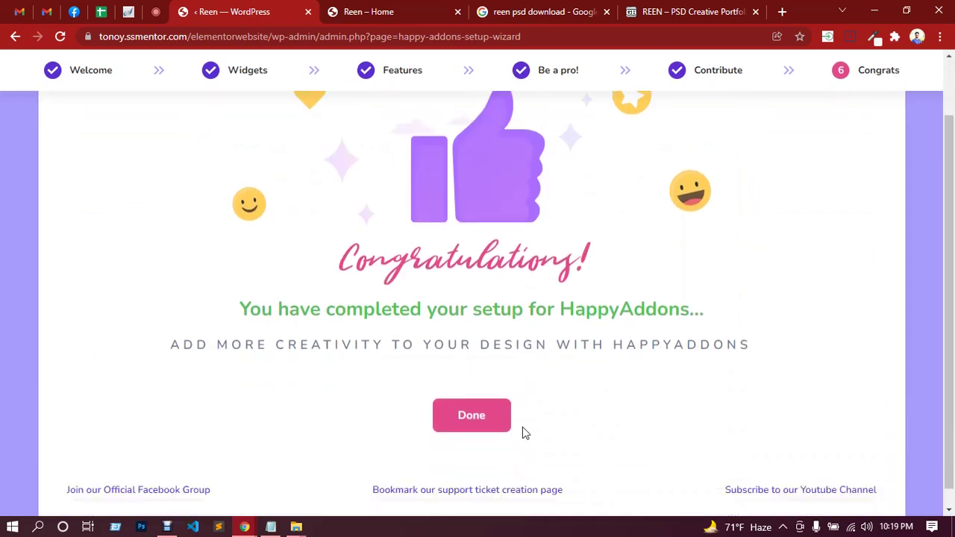
pyautogui.click(471, 403)
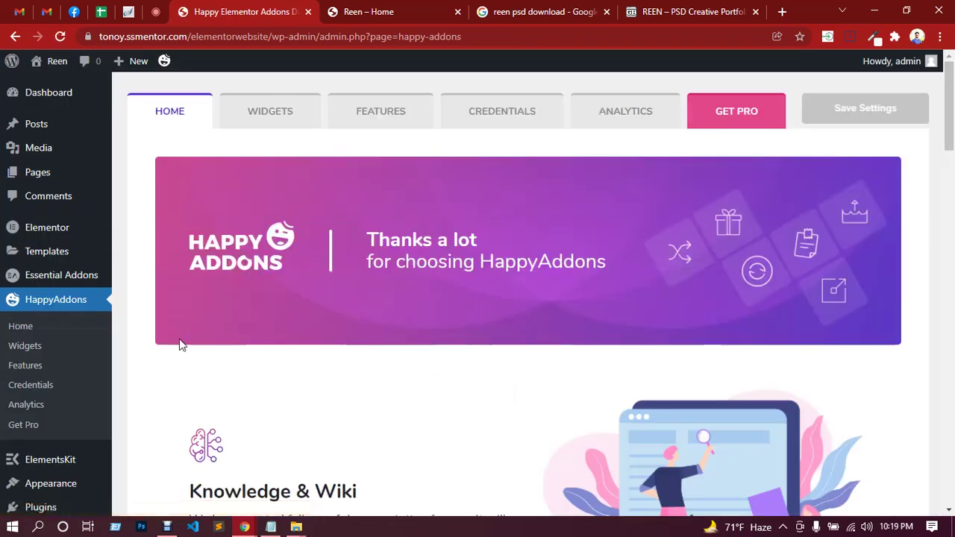
pyautogui.moveTo(44, 236)
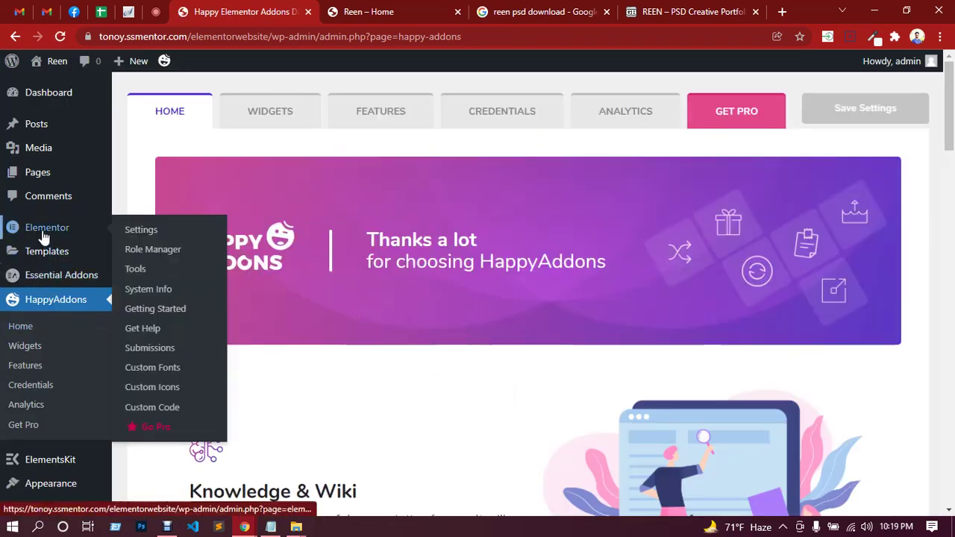
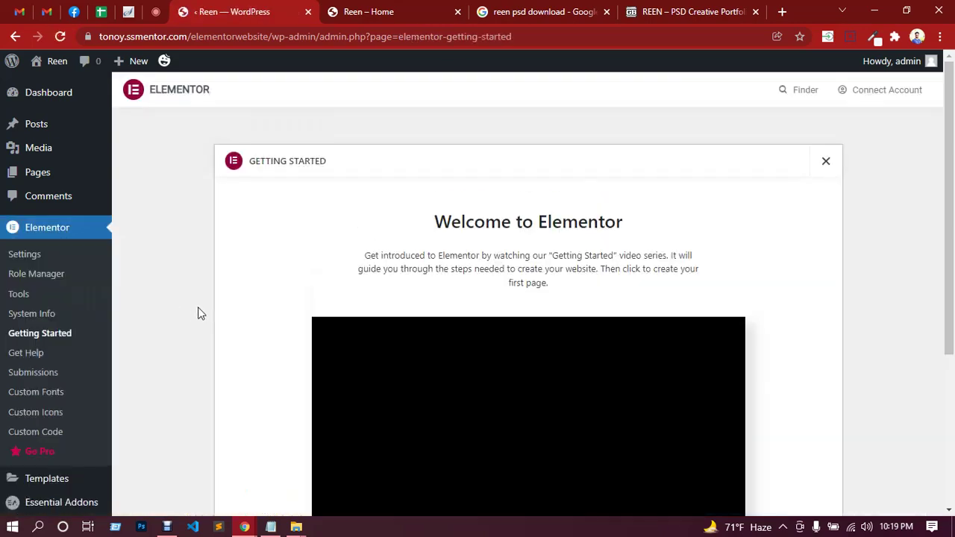
# Look over Elementor's Custom Icons page.
pyautogui.scroll(-3, 627, 283)
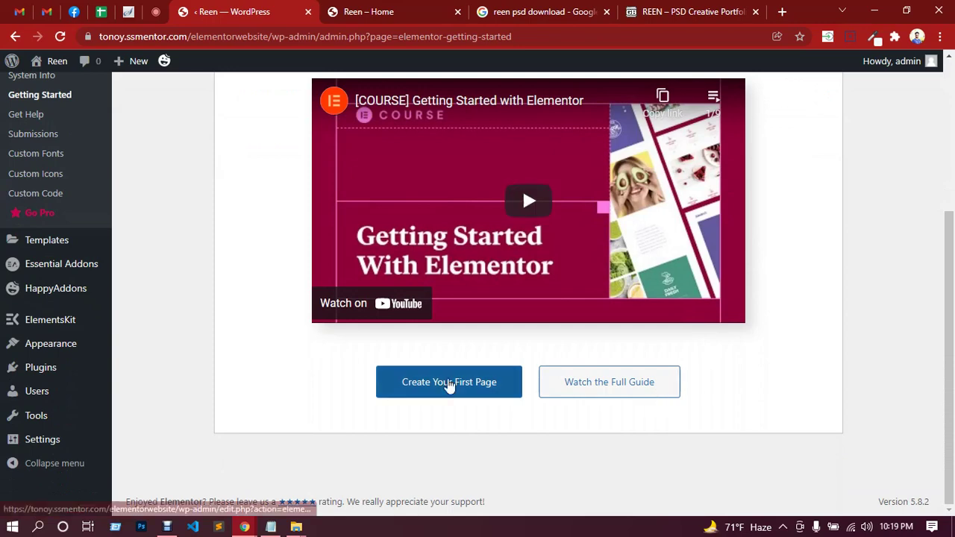
pyautogui.scroll(1, 122, 305)
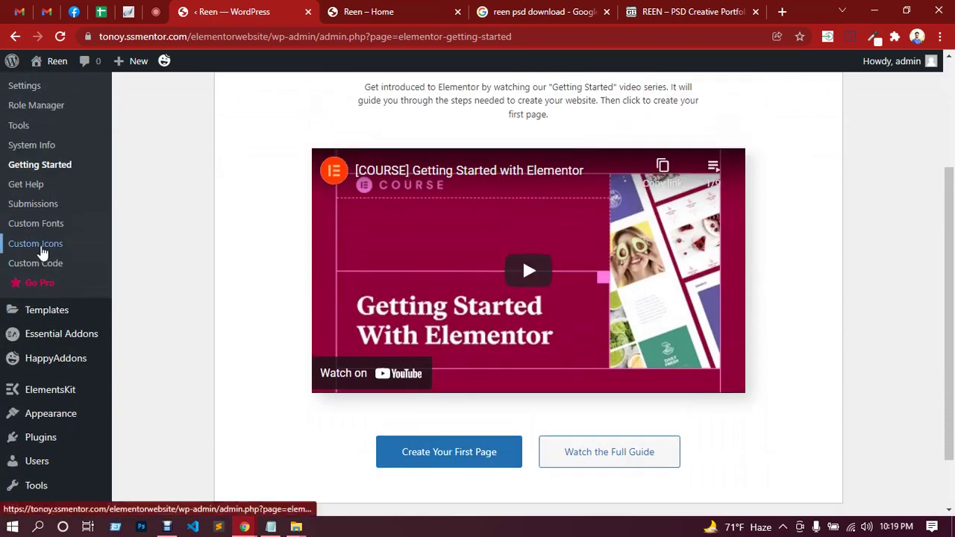
pyautogui.click(41, 245)
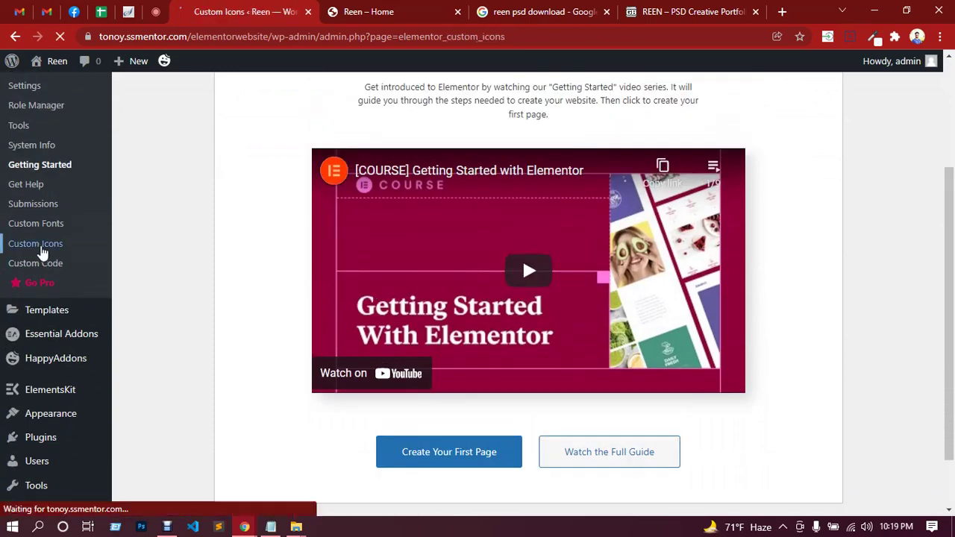
pyautogui.scroll(-4, 241, 358)
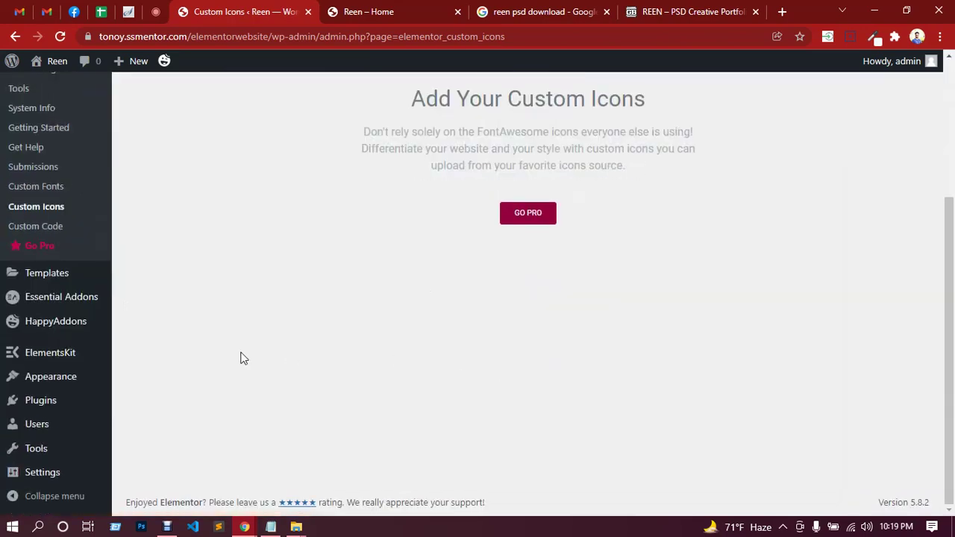
pyautogui.scroll(1, 133, 329)
pyautogui.scroll(3, 131, 328)
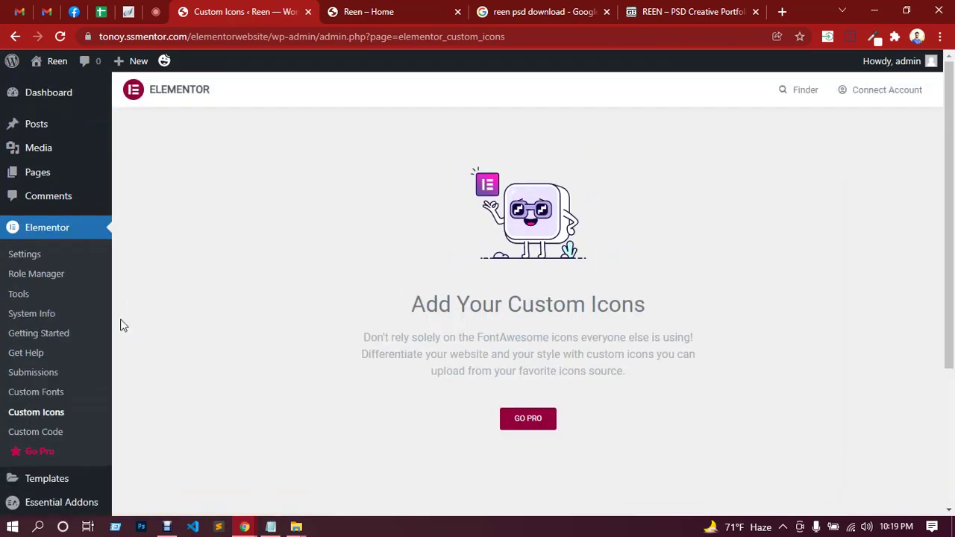
# Open Elementor Settings and browse the Integrations, Style, Advanced and Experiments tabs.
pyautogui.click(33, 261)
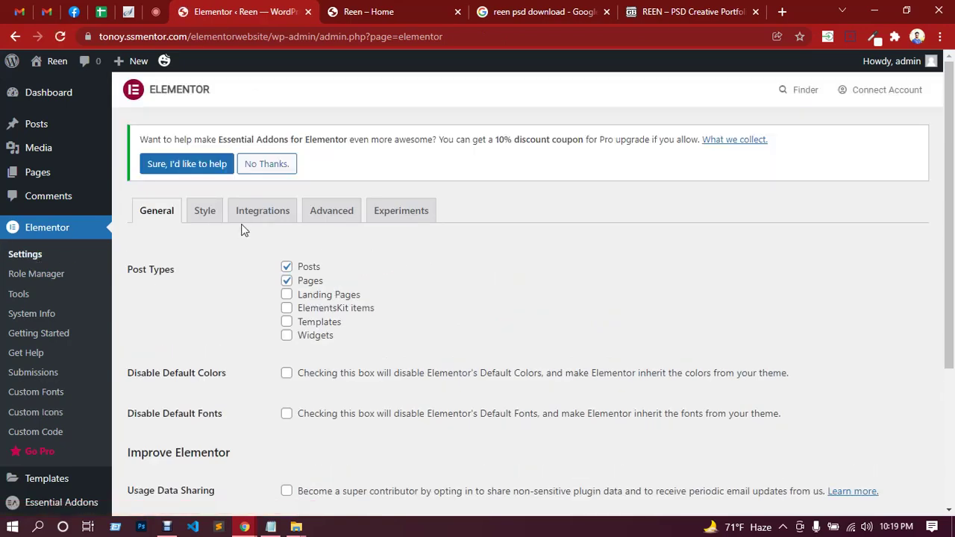
pyautogui.click(257, 214)
pyautogui.click(211, 214)
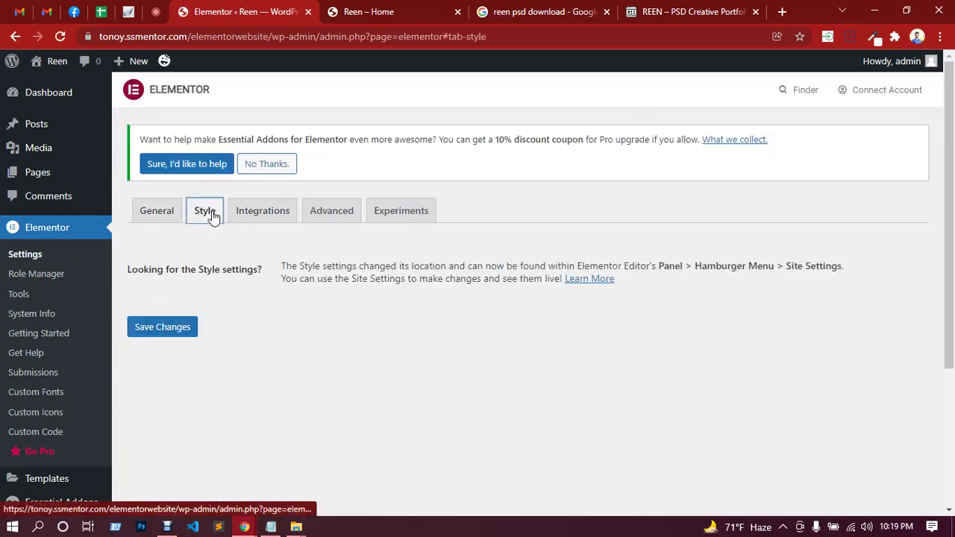
pyautogui.click(334, 216)
pyautogui.click(401, 214)
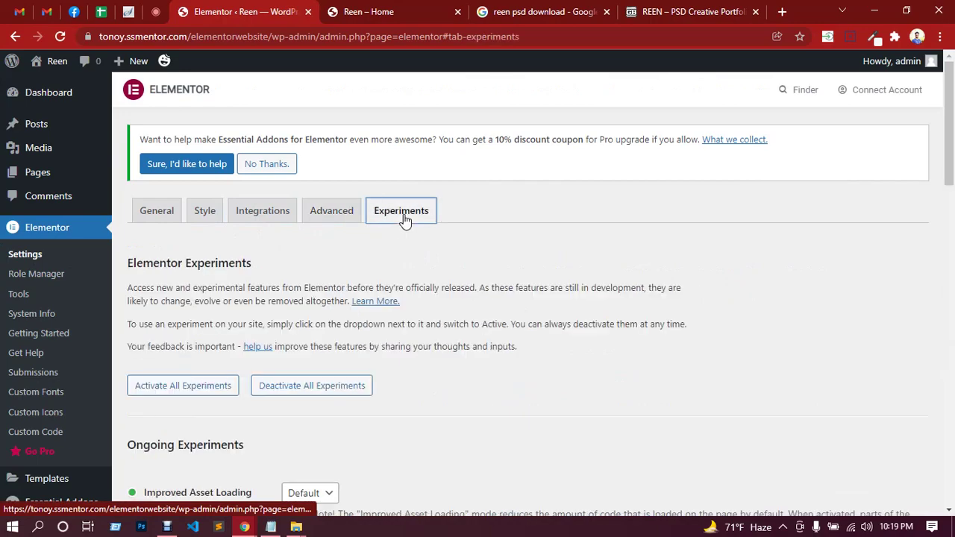
pyautogui.scroll(-3, 458, 297)
pyautogui.scroll(3, 458, 297)
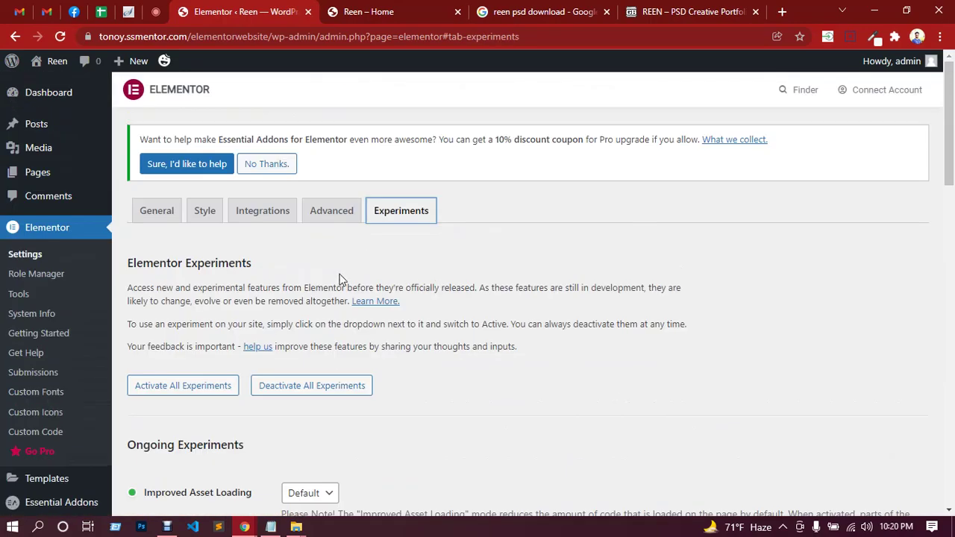
# On the Advanced tab, keep Load Font Awesome 4 Support set to Yes.
pyautogui.click(322, 216)
pyautogui.scroll(-3, 452, 282)
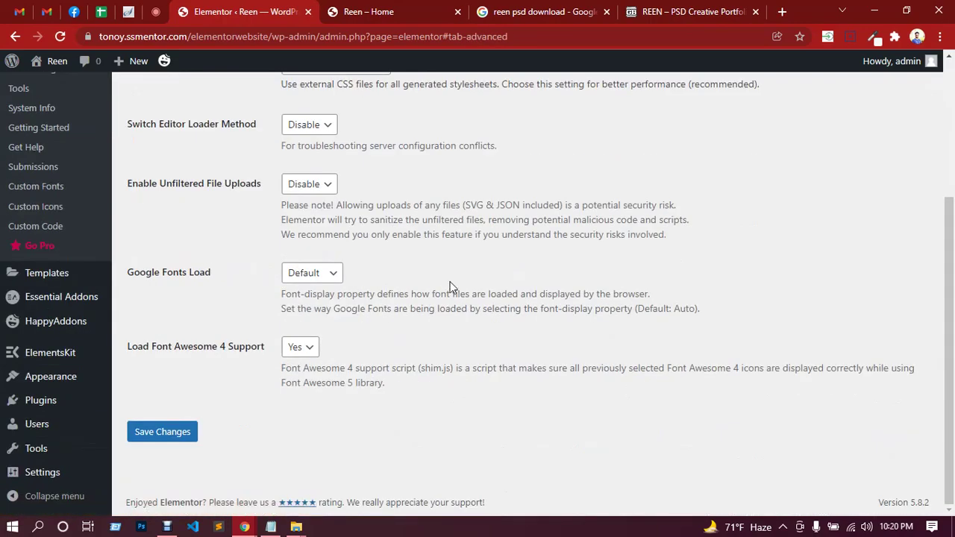
pyautogui.scroll(5, 379, 281)
pyautogui.scroll(-5, 438, 294)
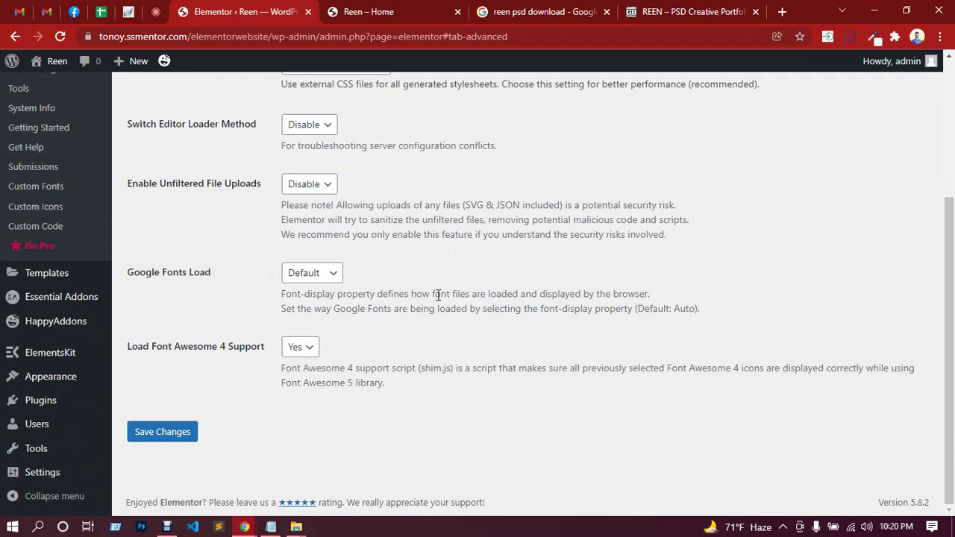
pyautogui.click(311, 356)
pyautogui.click(311, 356)
pyautogui.scroll(3, 367, 360)
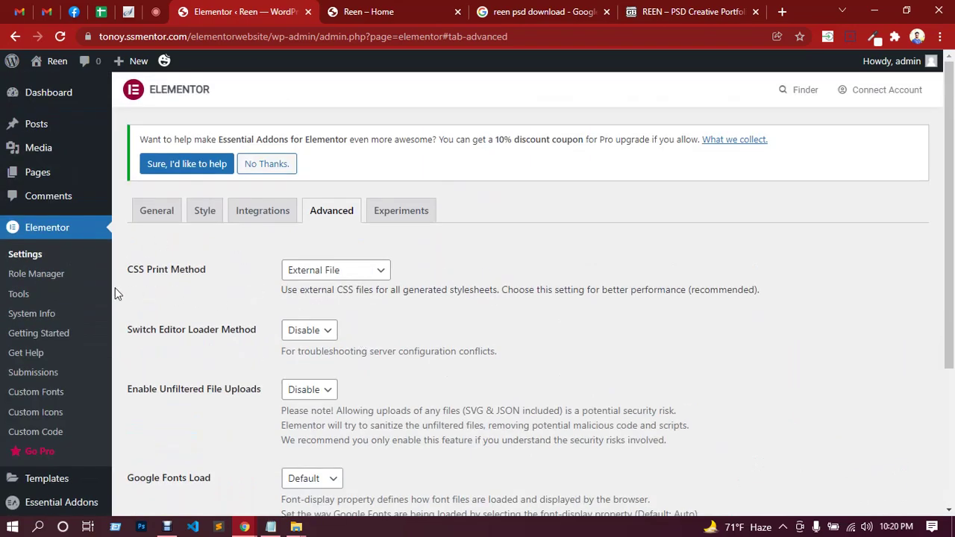
pyautogui.scroll(-1, 41, 344)
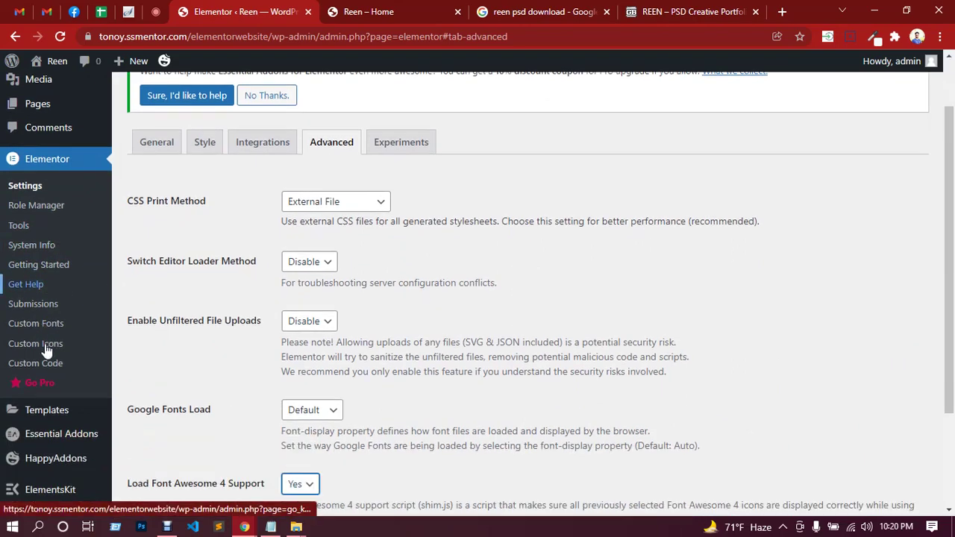
pyautogui.scroll(-1, 45, 350)
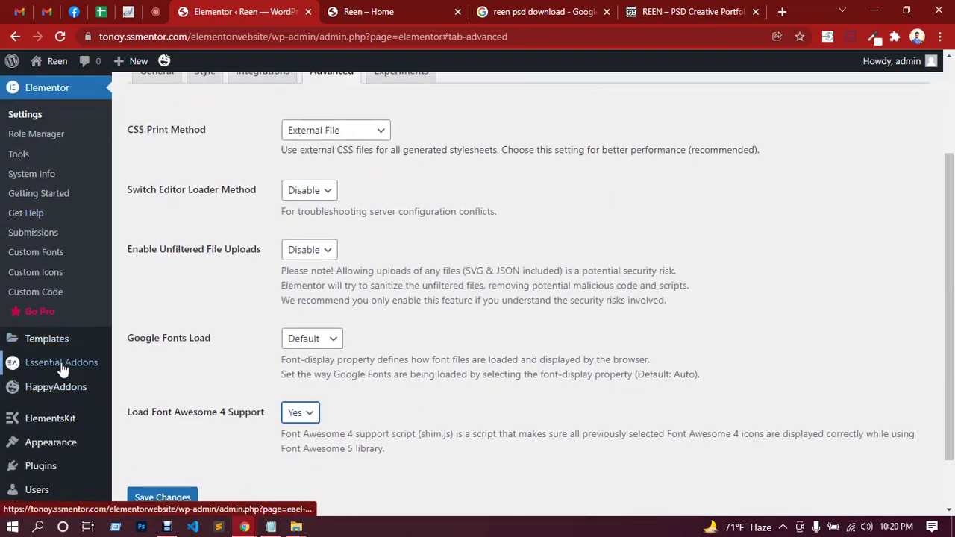
# Open Essential Addons settings and view its Tools and Extensions tabs.
pyautogui.click(64, 363)
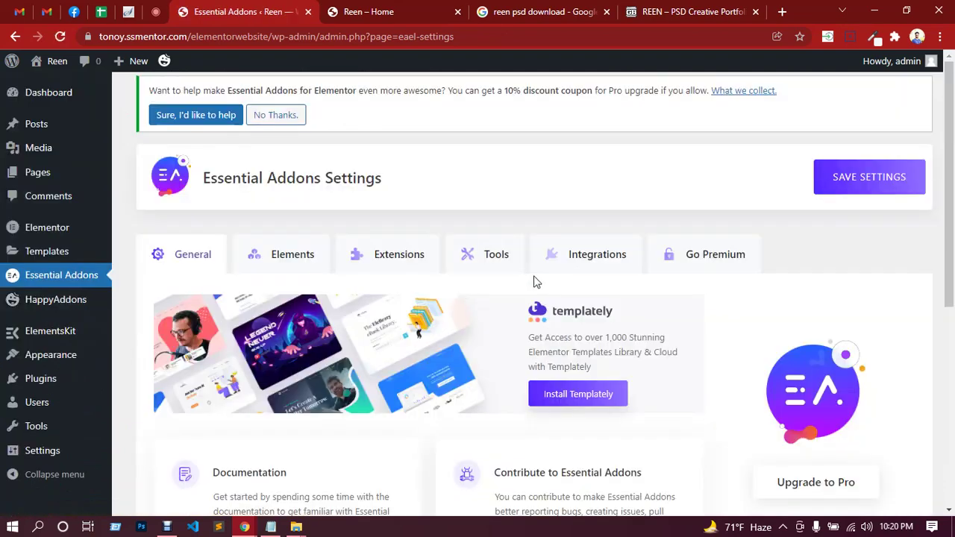
pyautogui.scroll(-2, 389, 261)
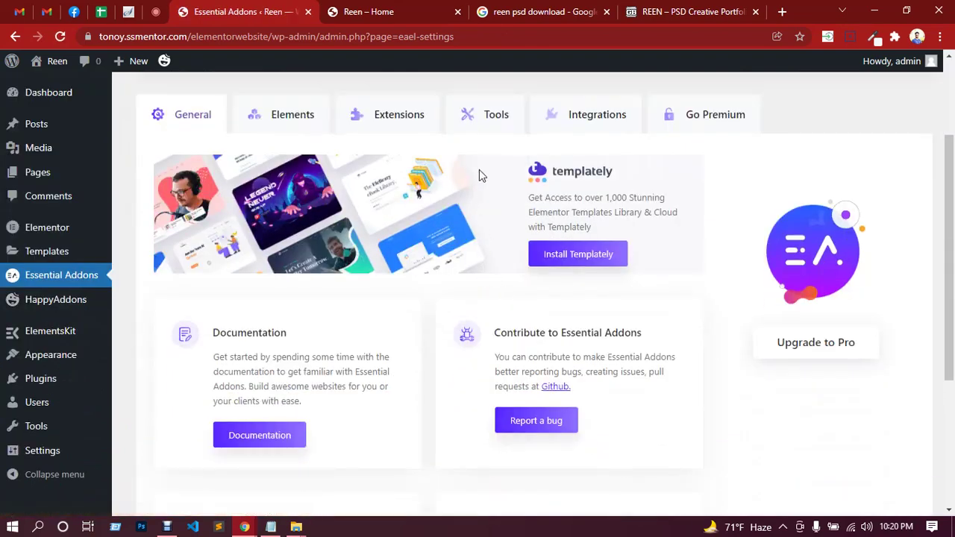
pyautogui.click(486, 120)
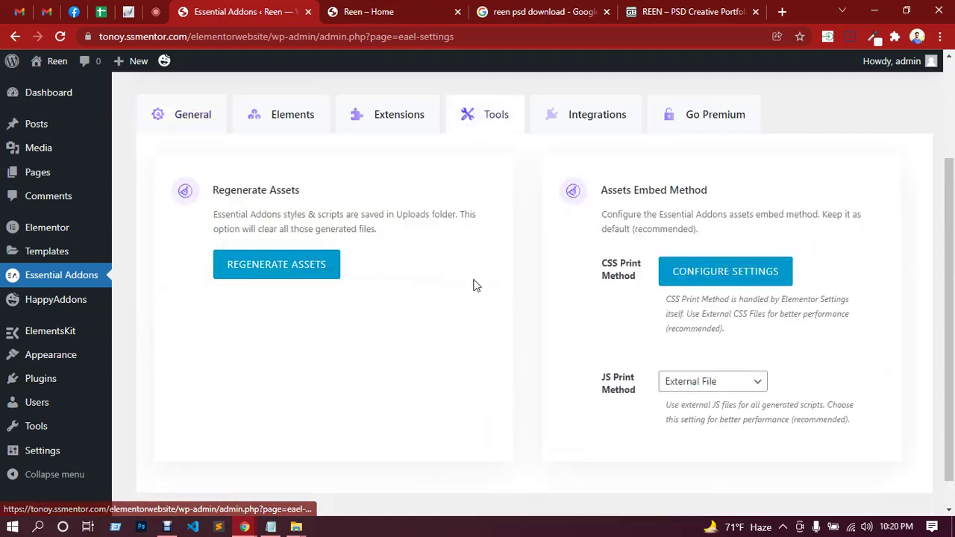
pyautogui.scroll(2, 471, 282)
pyautogui.click(416, 256)
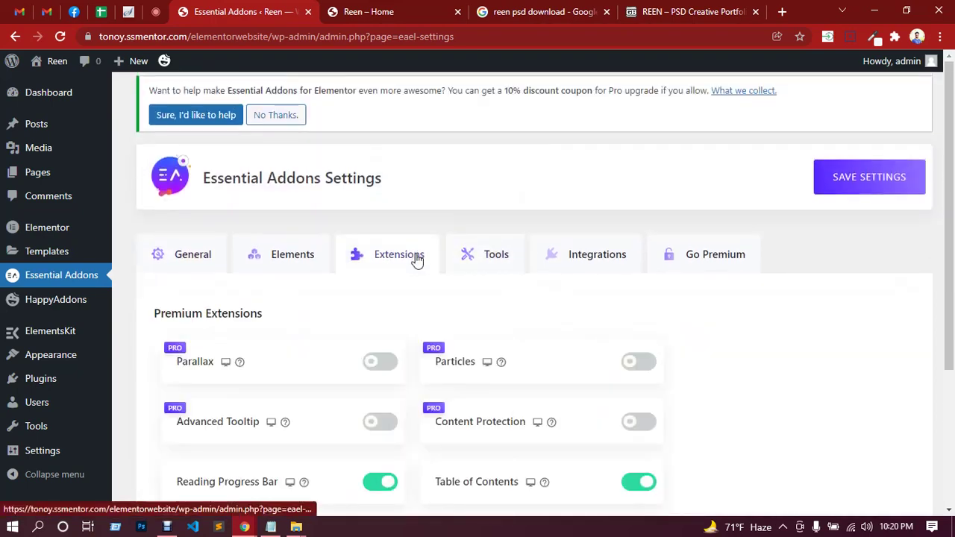
pyautogui.scroll(-2, 415, 260)
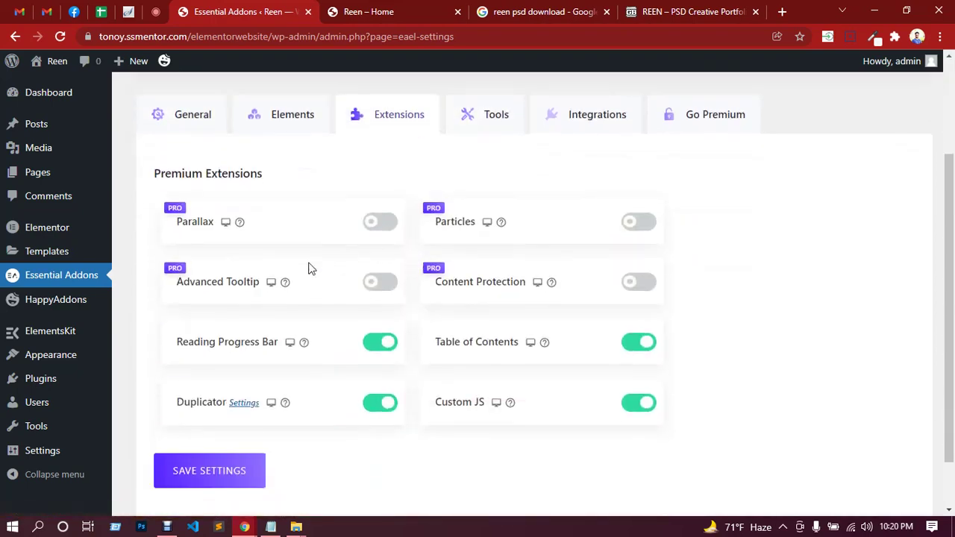
# Scroll through the list of Essential Addons elements.
pyautogui.click(279, 125)
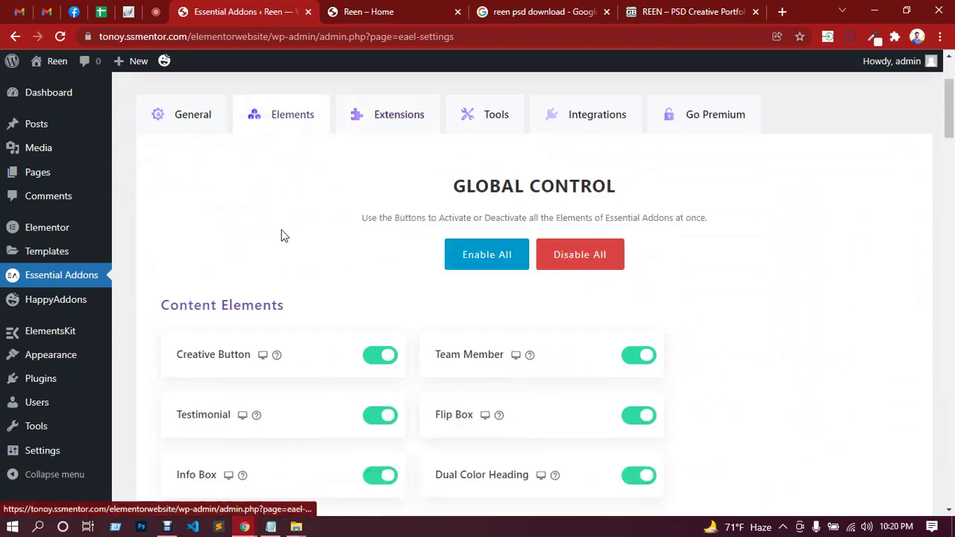
pyautogui.scroll(-3, 304, 271)
pyautogui.scroll(4, 321, 291)
pyautogui.scroll(-2, 323, 290)
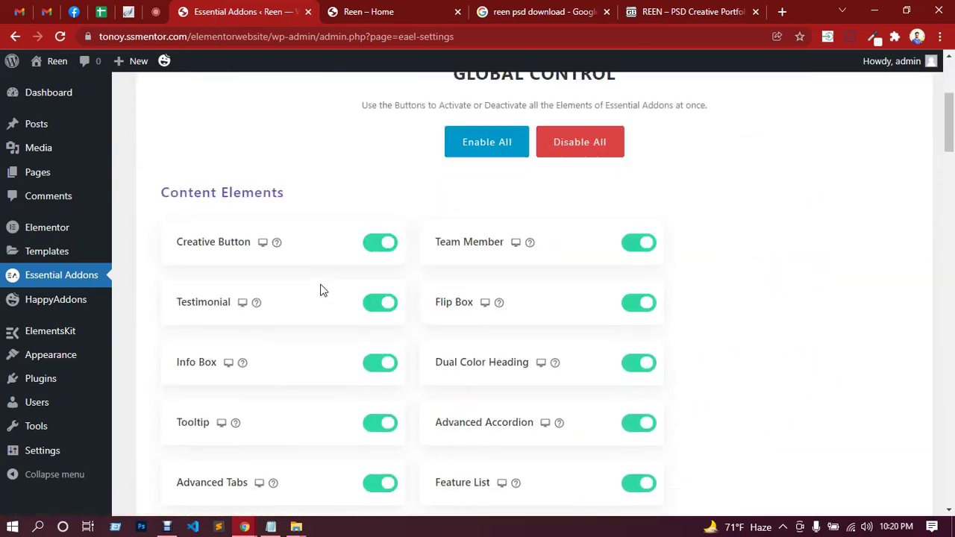
pyautogui.scroll(-3, 322, 290)
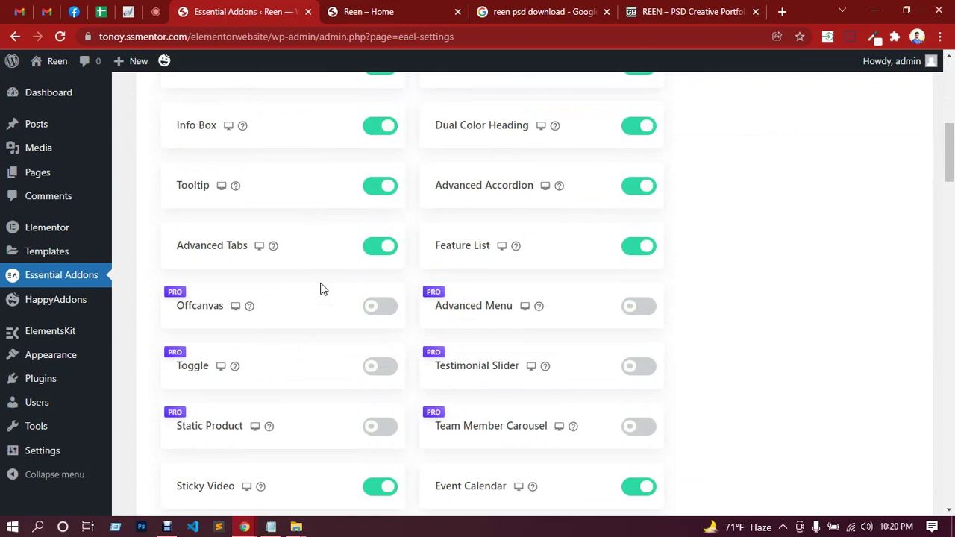
pyautogui.scroll(6, 321, 288)
# Return to the Essential Addons General tab.
pyautogui.click(196, 263)
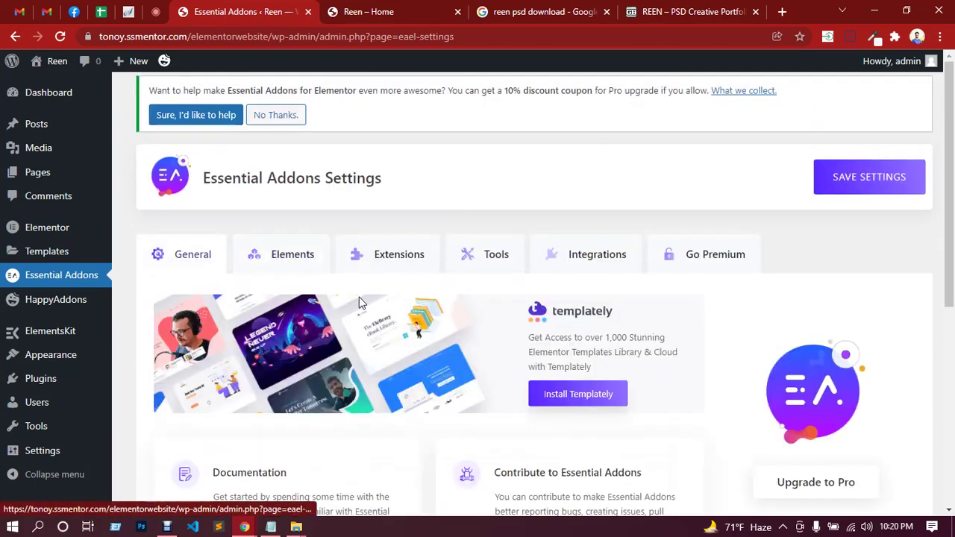
pyautogui.scroll(-5, 360, 303)
pyautogui.moveTo(59, 314)
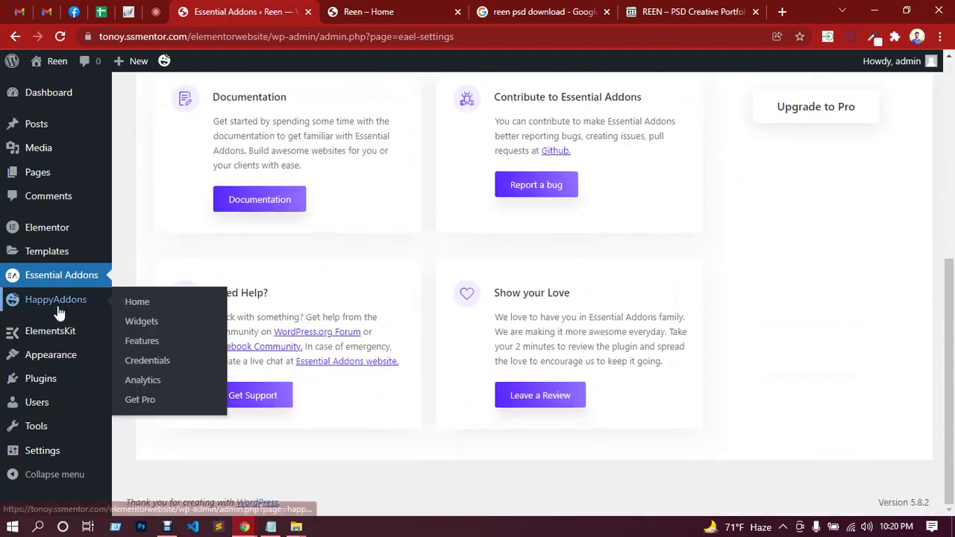
pyautogui.moveTo(59, 345)
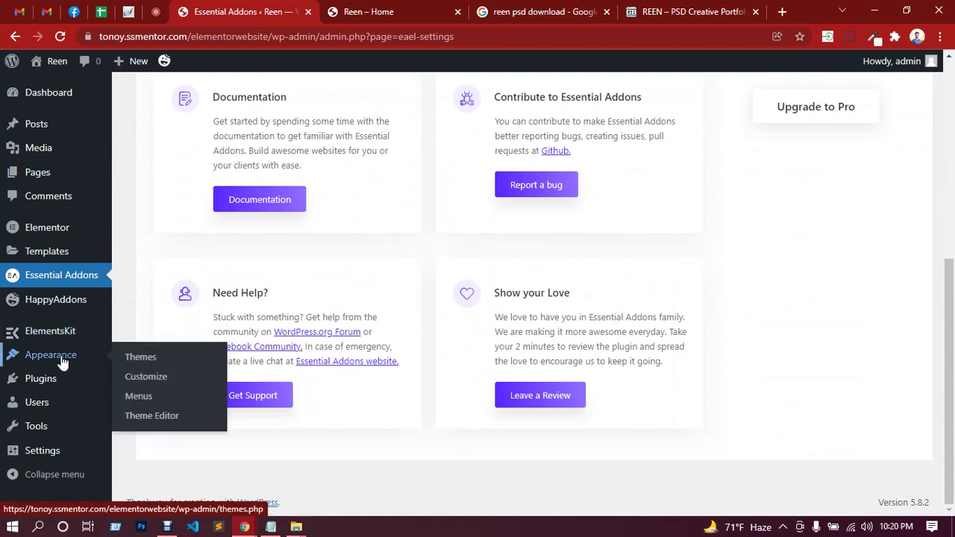
pyautogui.moveTo(52, 256)
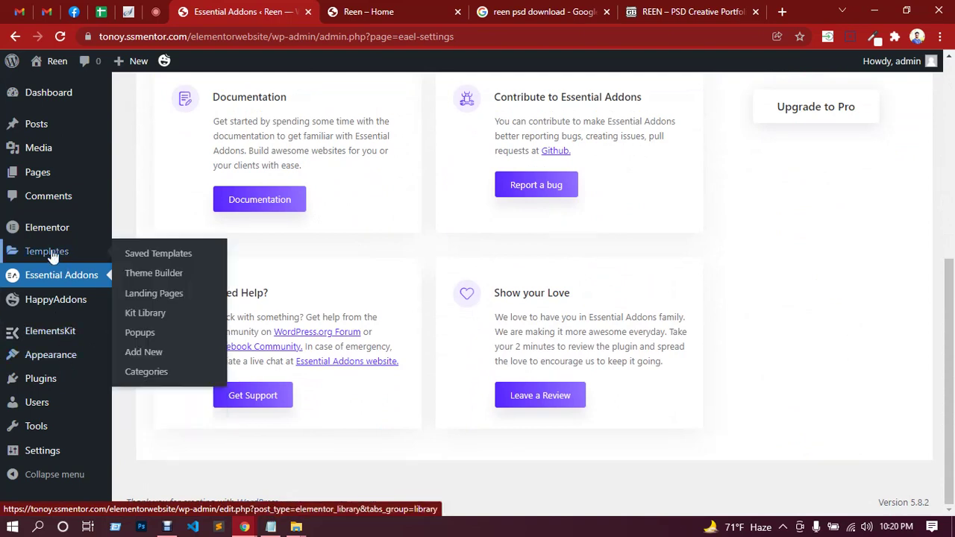
pyautogui.moveTo(54, 232)
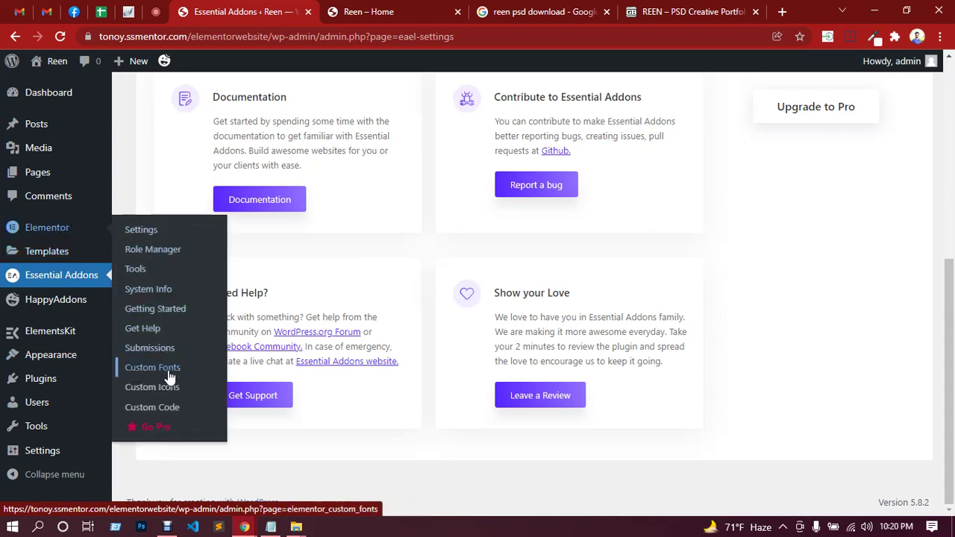
pyautogui.scroll(5, 447, 329)
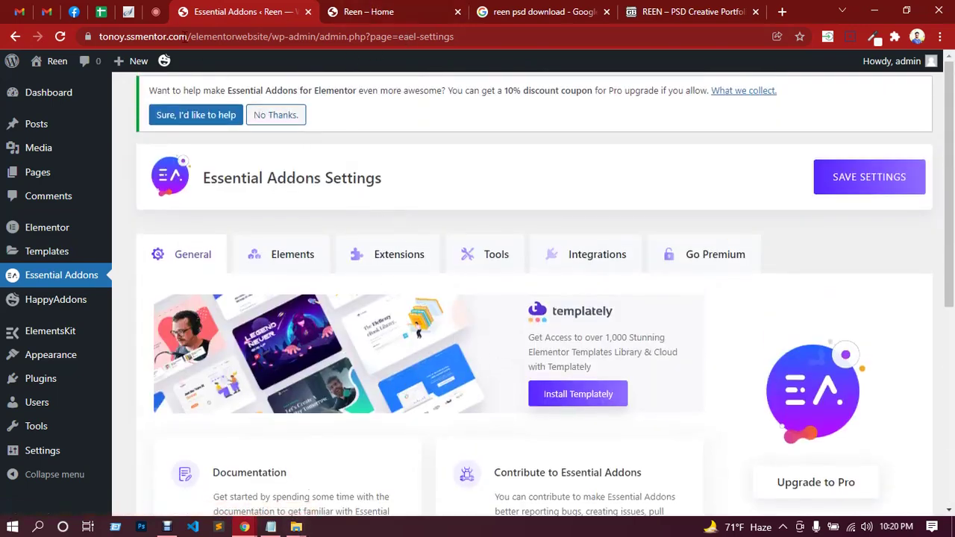
pyautogui.click(156, 13)
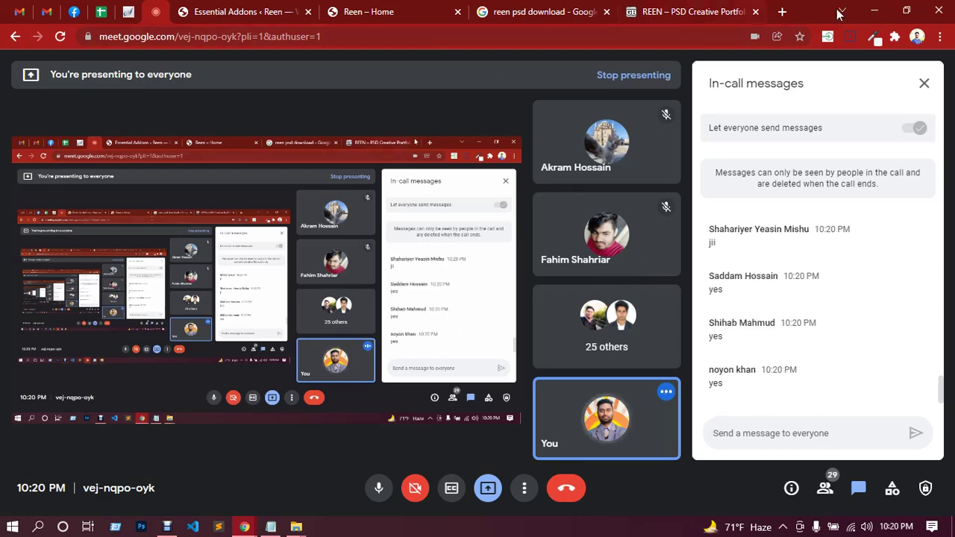
# After reading the Meet replies, minimize Chrome to show the desktop.
pyautogui.click(870, 17)
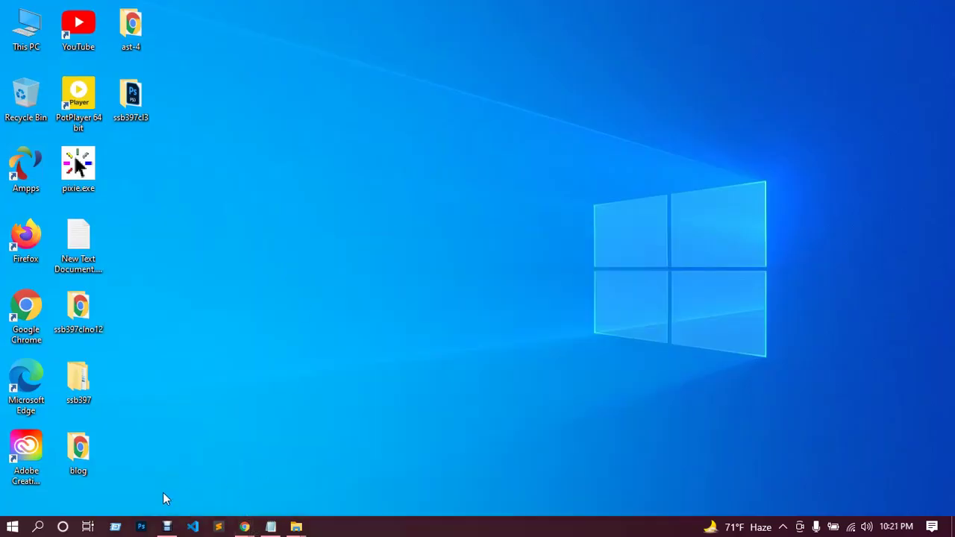
# Open Home-Agency-Style-Desktop.psd from the ssb397cl3 folder and minimize File Explorer.
pyautogui.doubleClick(125, 104)
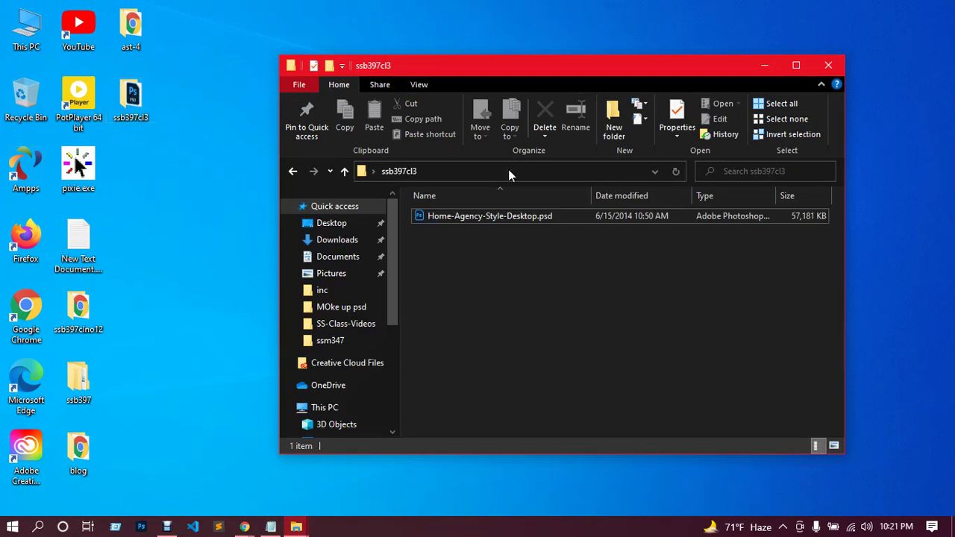
pyautogui.doubleClick(510, 224)
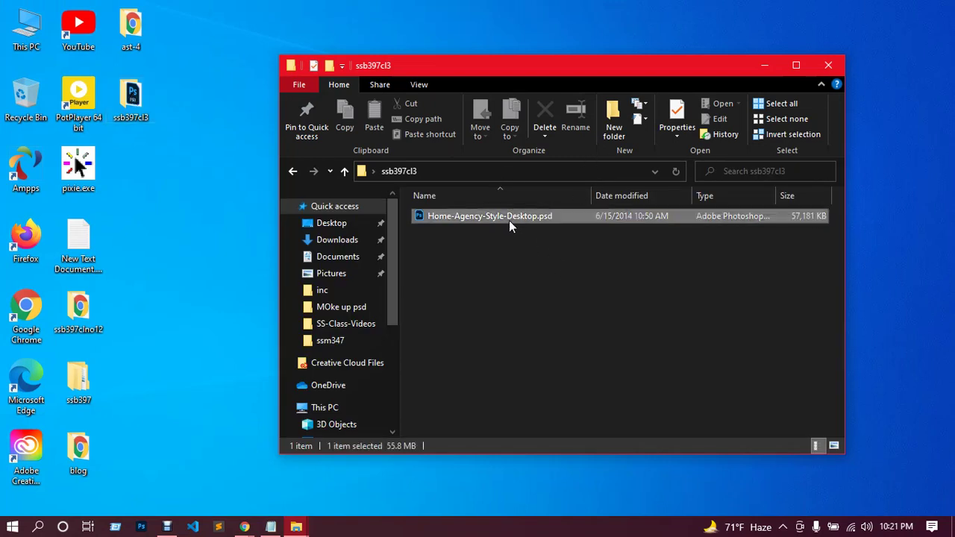
pyautogui.click(759, 74)
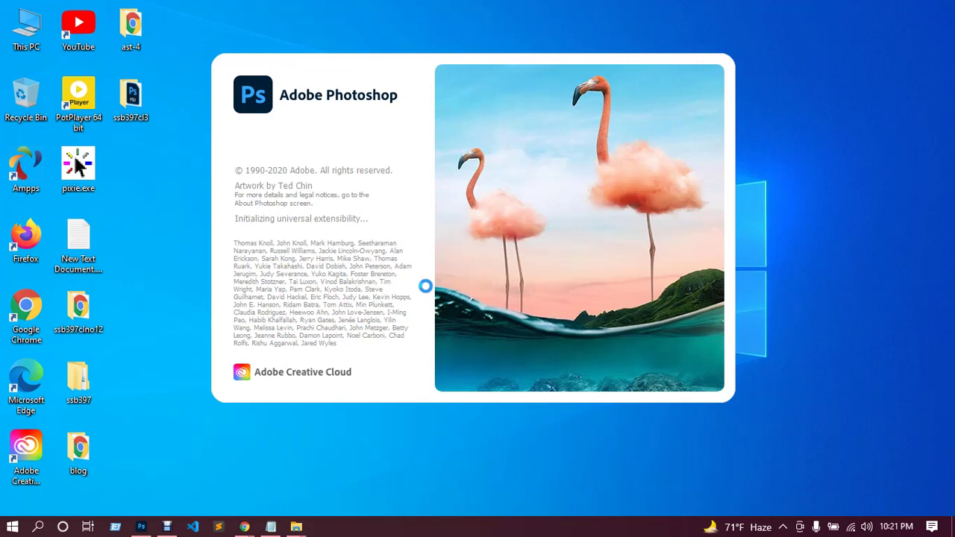
# Refresh the desktop repeatedly while Photoshop loads, then bring back the Google Meet window.
pyautogui.rightClick(821, 143)
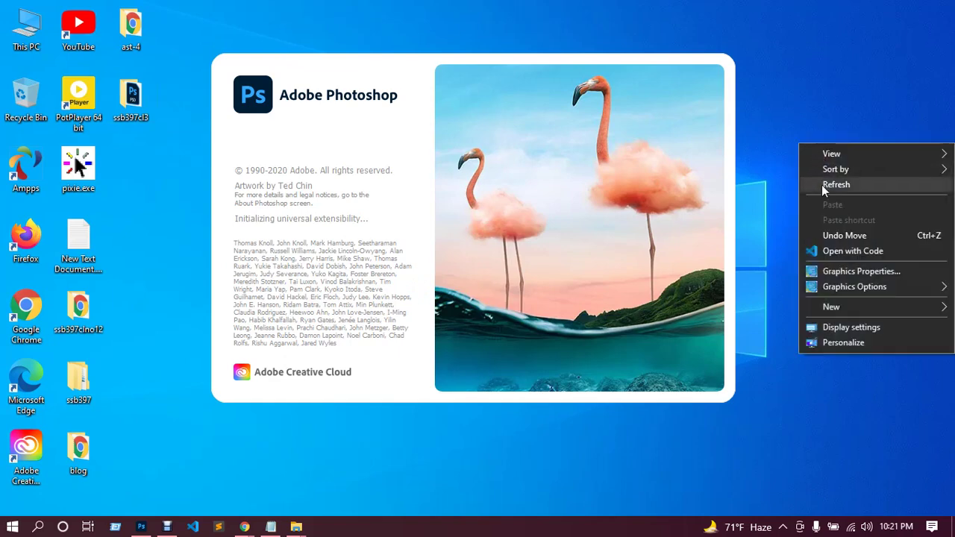
pyautogui.click(822, 185)
pyautogui.rightClick(829, 137)
pyautogui.click(845, 180)
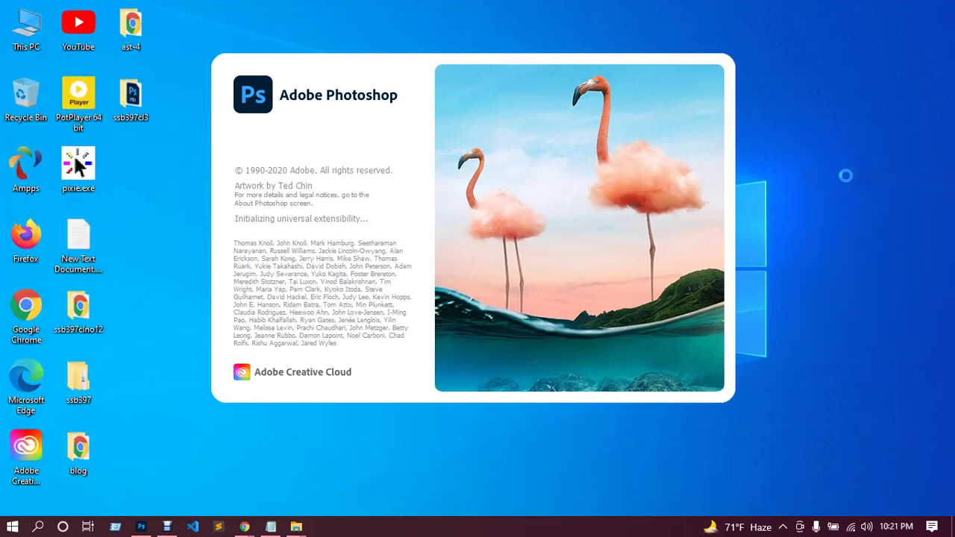
pyautogui.rightClick(845, 146)
pyautogui.click(847, 188)
pyautogui.rightClick(834, 154)
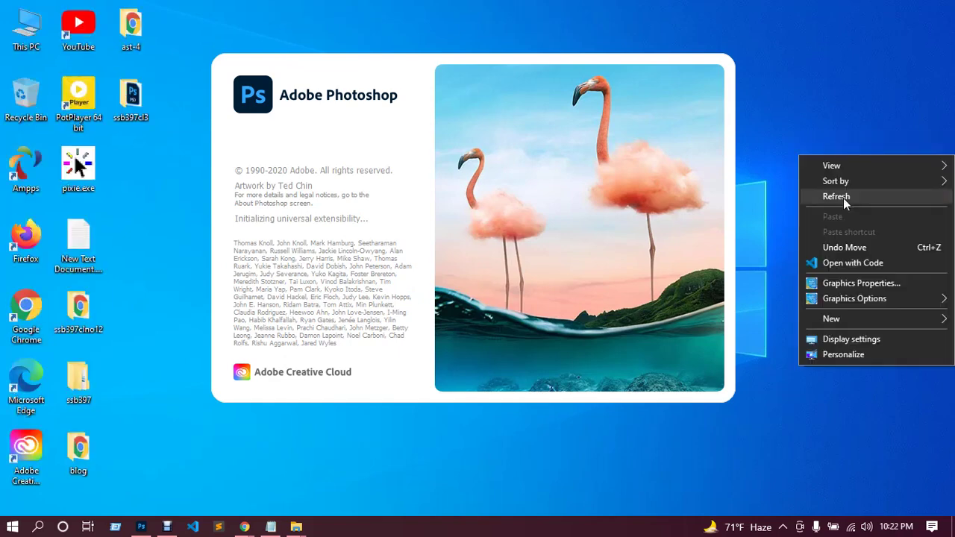
pyautogui.click(843, 197)
pyautogui.moveTo(245, 528)
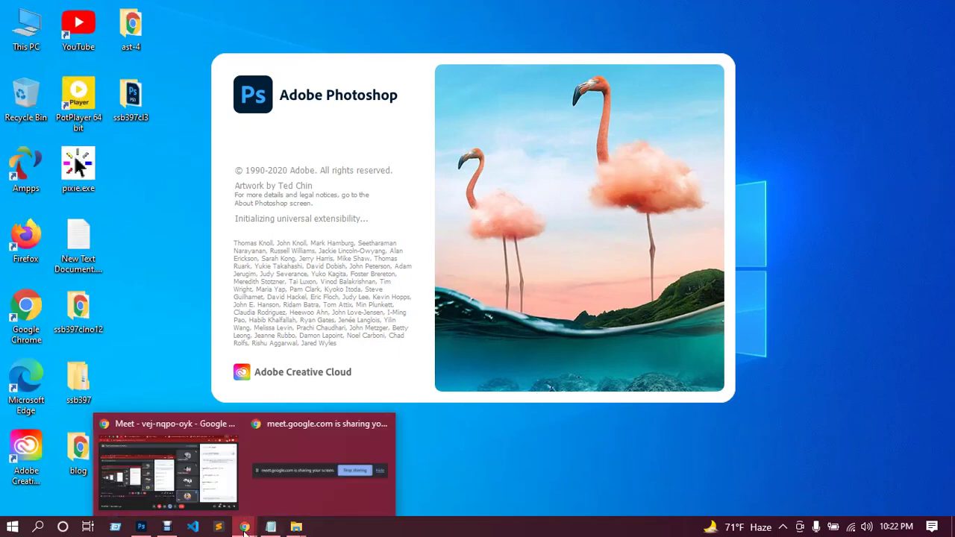
pyautogui.click(231, 460)
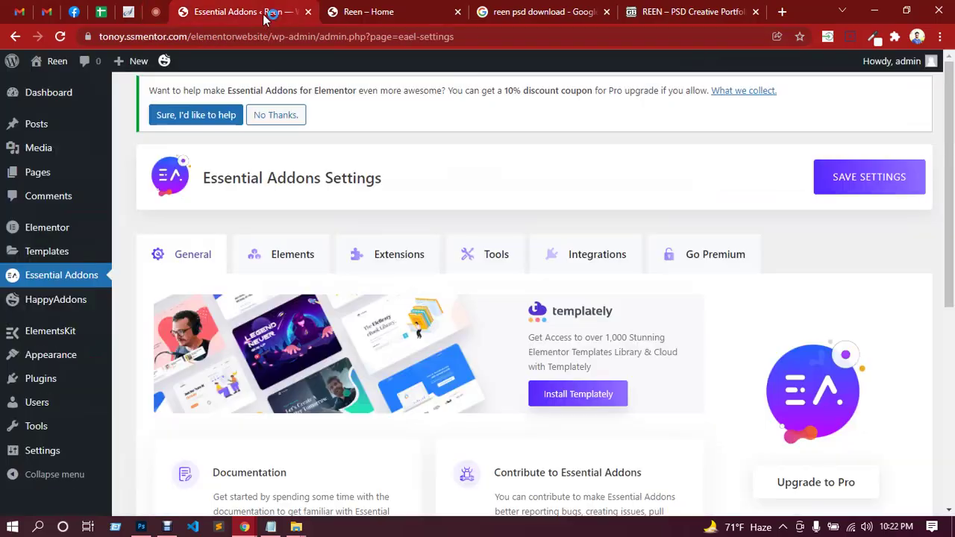
# Close the 'reen psd download' and 'REEN – PSD Creative Portfolio' tabs.
pyautogui.click(267, 13)
pyautogui.click(382, 13)
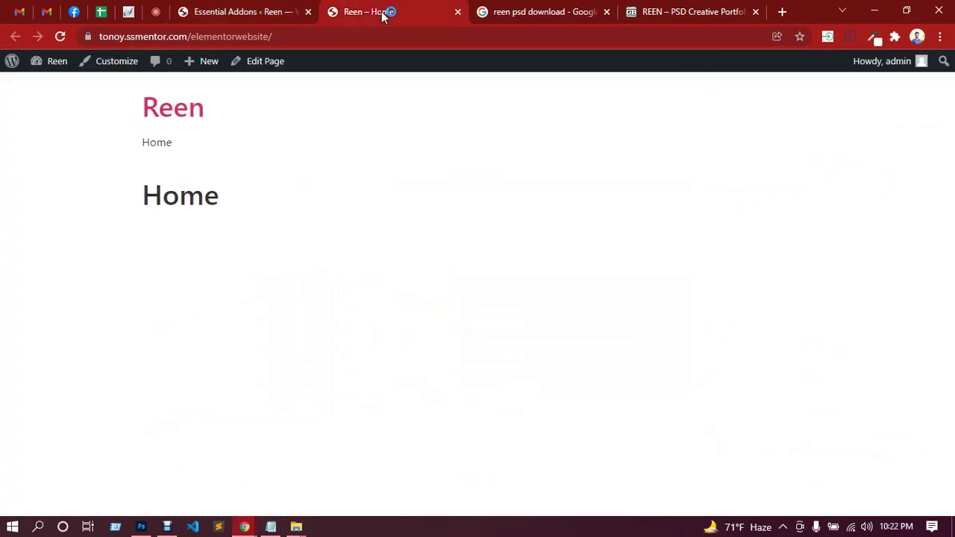
pyautogui.click(540, 11)
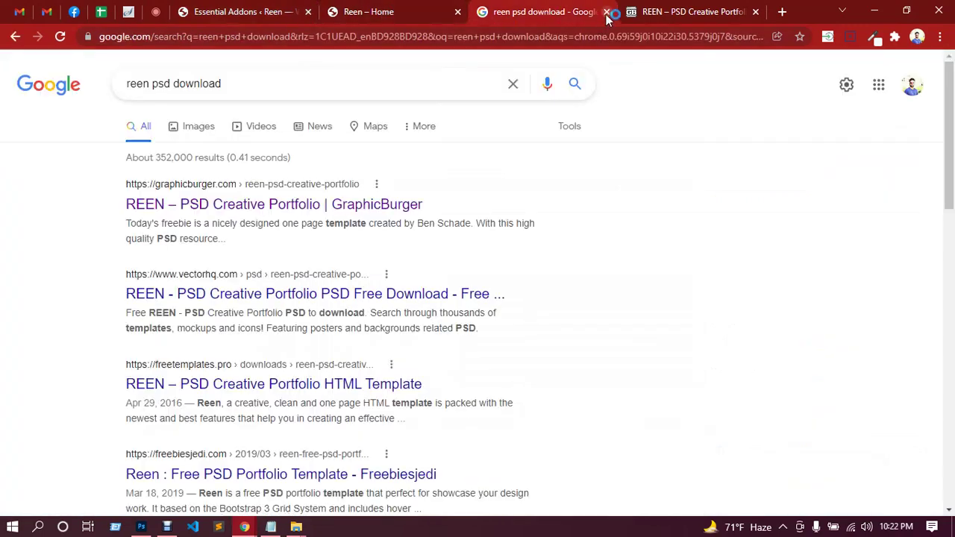
pyautogui.click(606, 12)
pyautogui.click(606, 12)
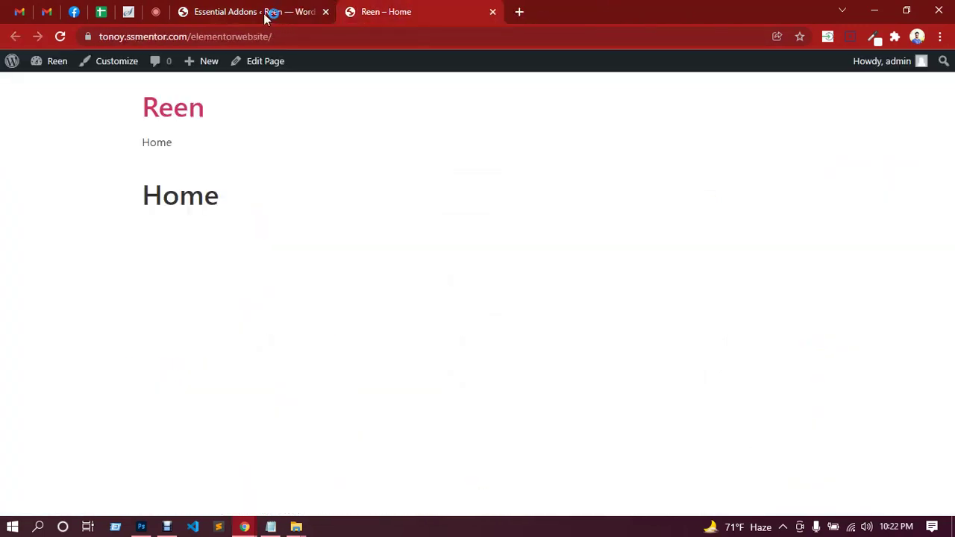
# From the Reen – Home tab, open the Home page's Edit Page screen.
pyautogui.click(266, 13)
pyautogui.click(379, 12)
pyautogui.click(266, 64)
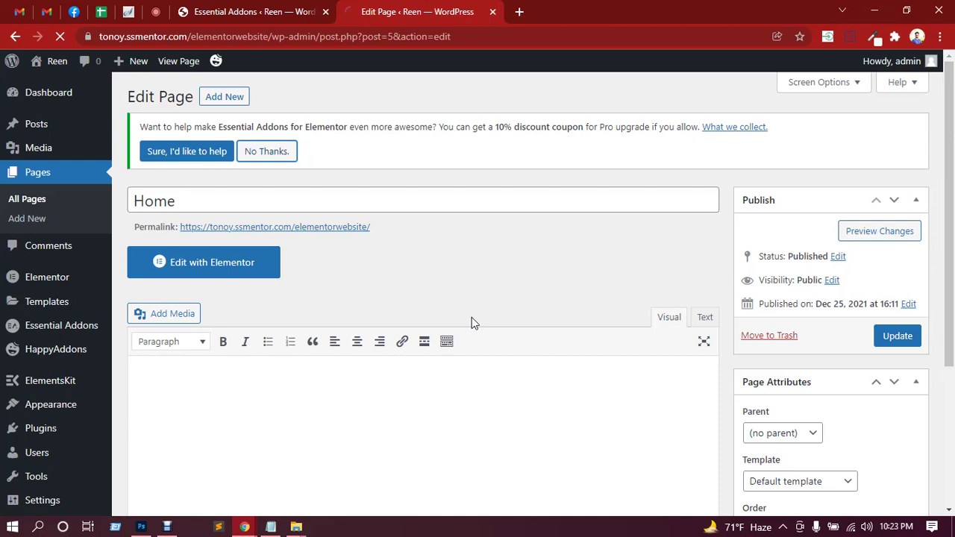
pyautogui.hotkey('ctrl', 'shift', 'Tab')
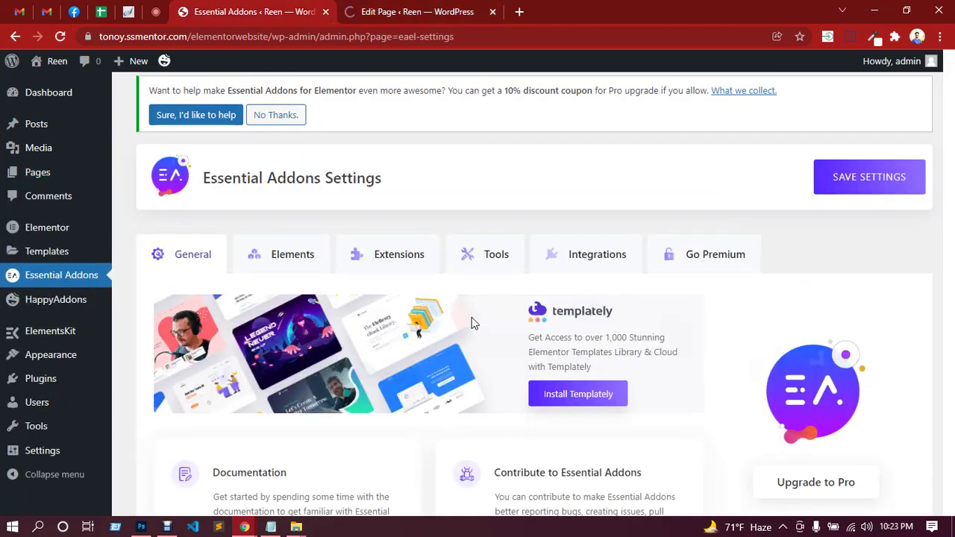
pyautogui.click(393, 8)
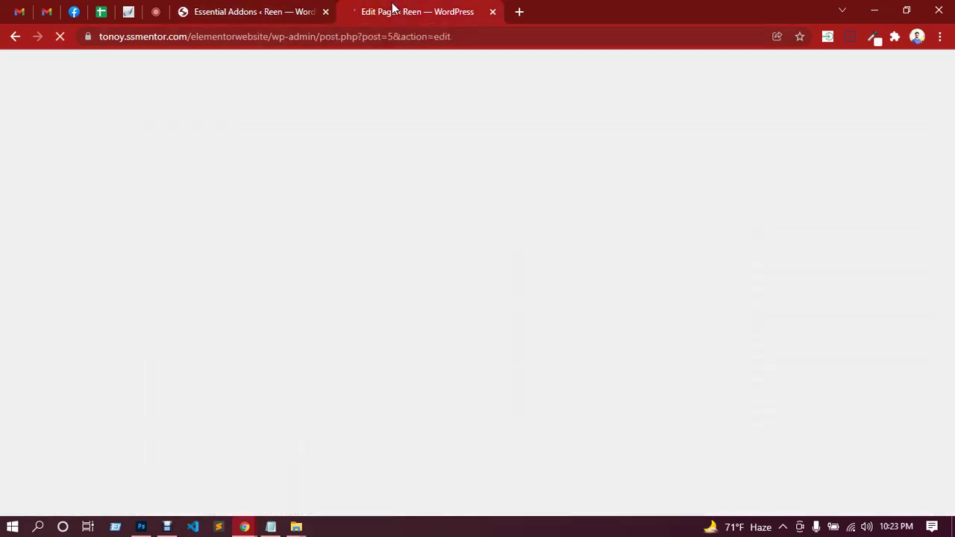
pyautogui.click(237, 11)
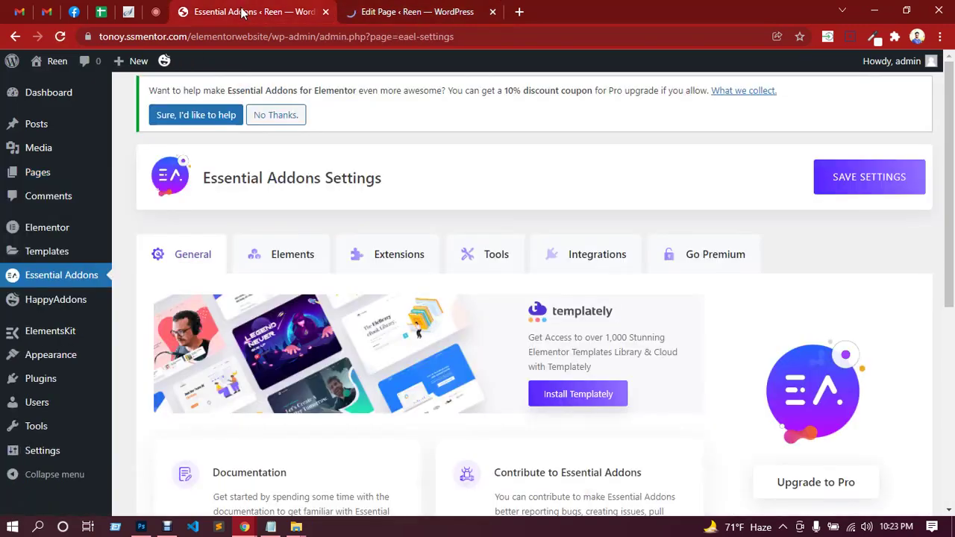
pyautogui.click(167, 529)
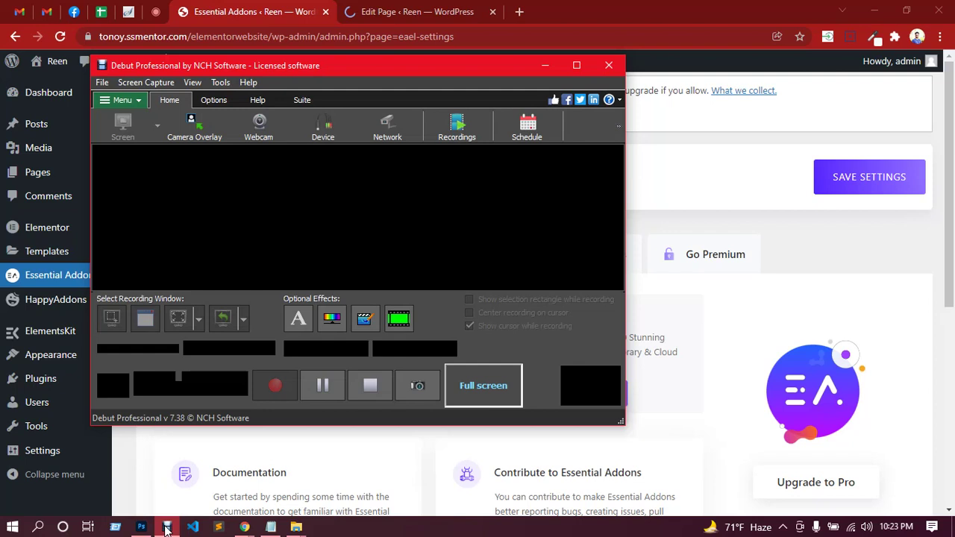
pyautogui.click(546, 66)
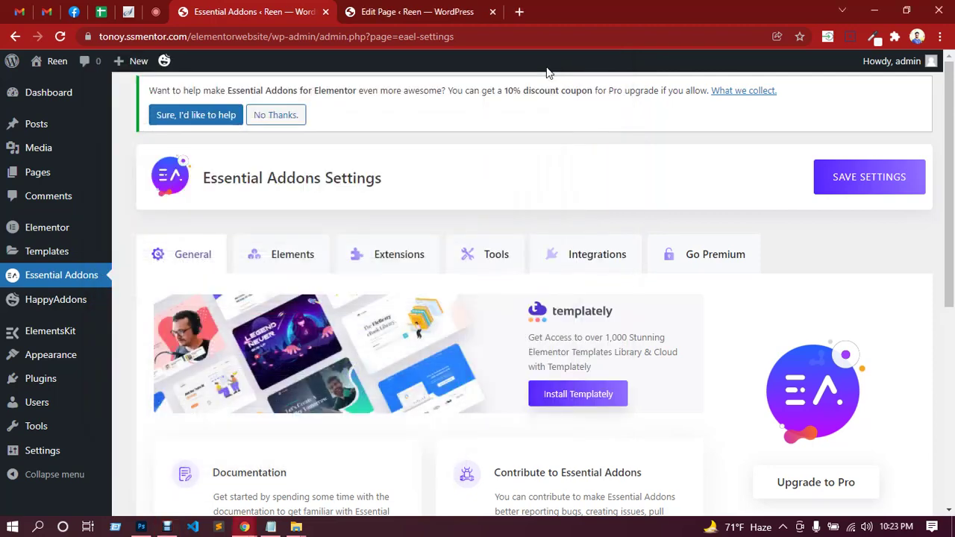
pyautogui.click(428, 17)
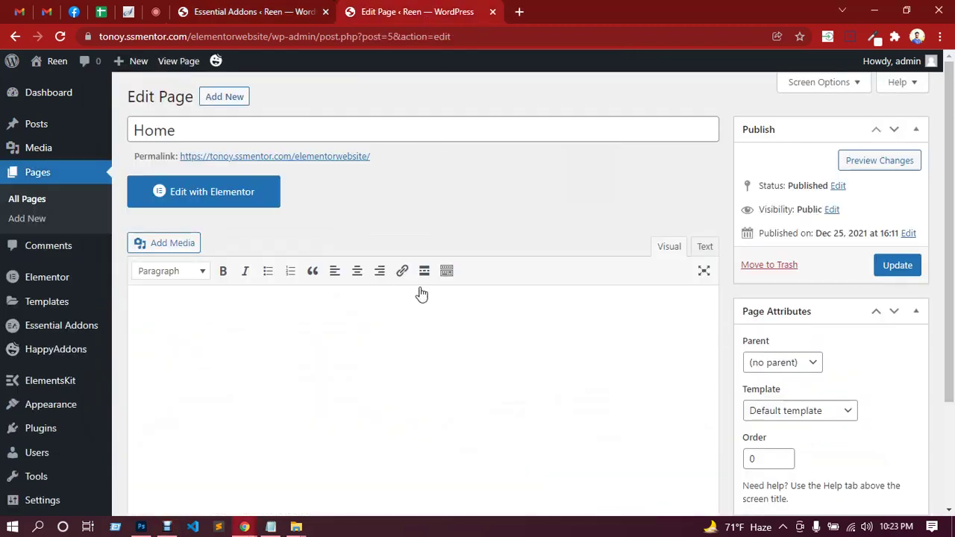
pyautogui.scroll(-2, 484, 283)
pyautogui.scroll(2, 517, 317)
pyautogui.scroll(-2, 520, 271)
# Set the Home page template to Elementor Full Width, update it, and return to Essential Addons.
pyautogui.click(800, 278)
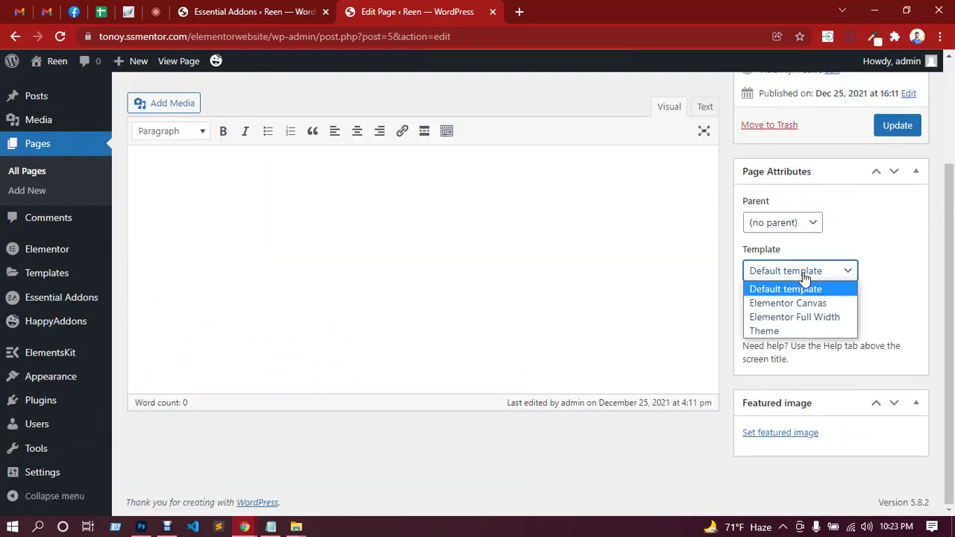
pyautogui.click(805, 322)
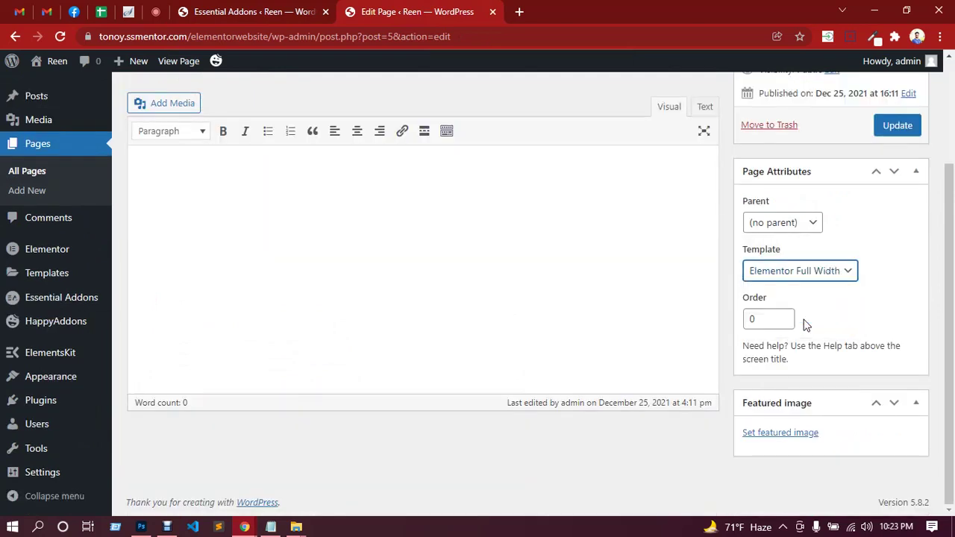
pyautogui.scroll(2, 448, 314)
pyautogui.scroll(-2, 782, 324)
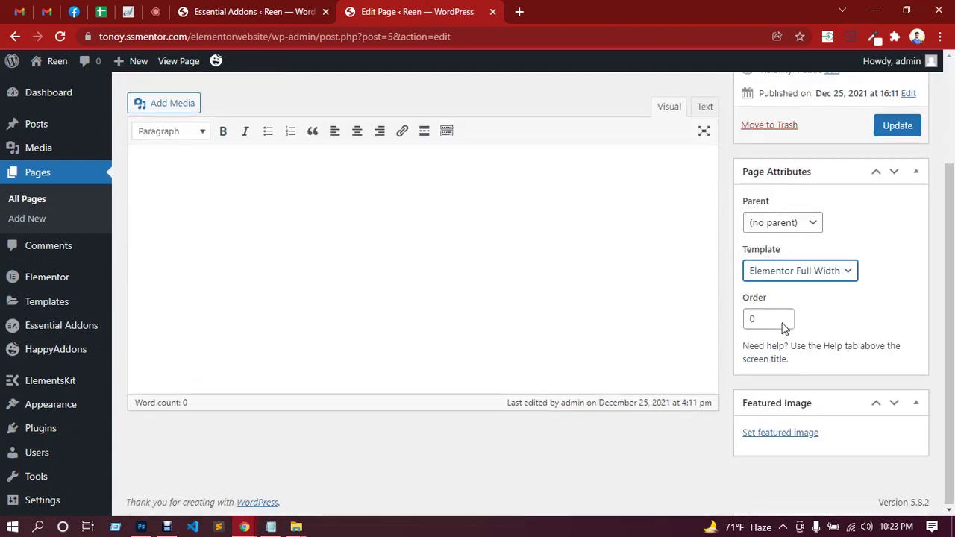
pyautogui.scroll(2, 590, 275)
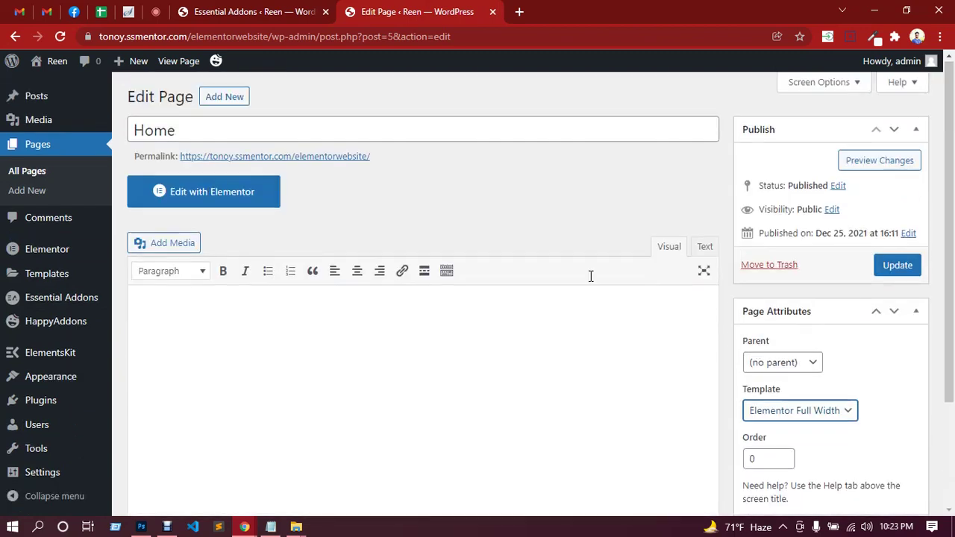
pyautogui.click(899, 267)
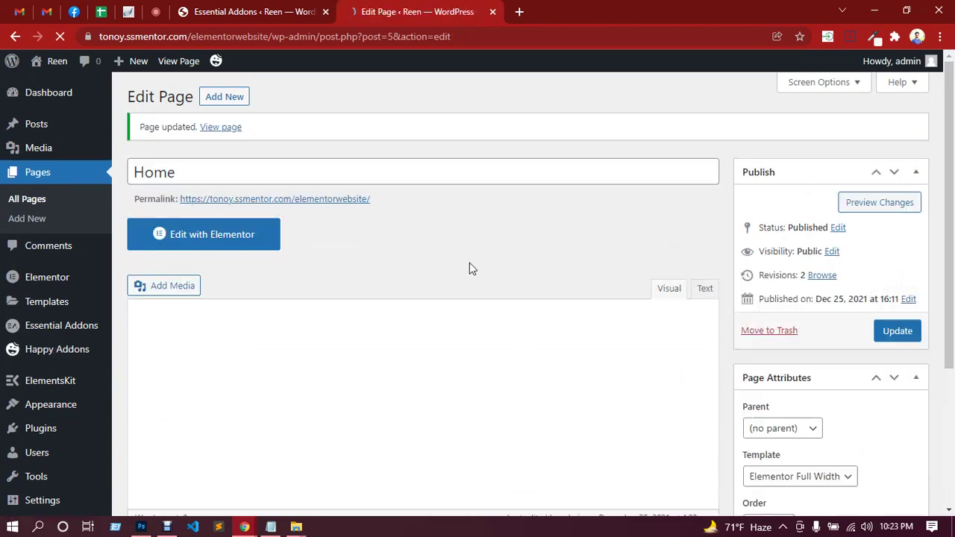
pyautogui.click(228, 11)
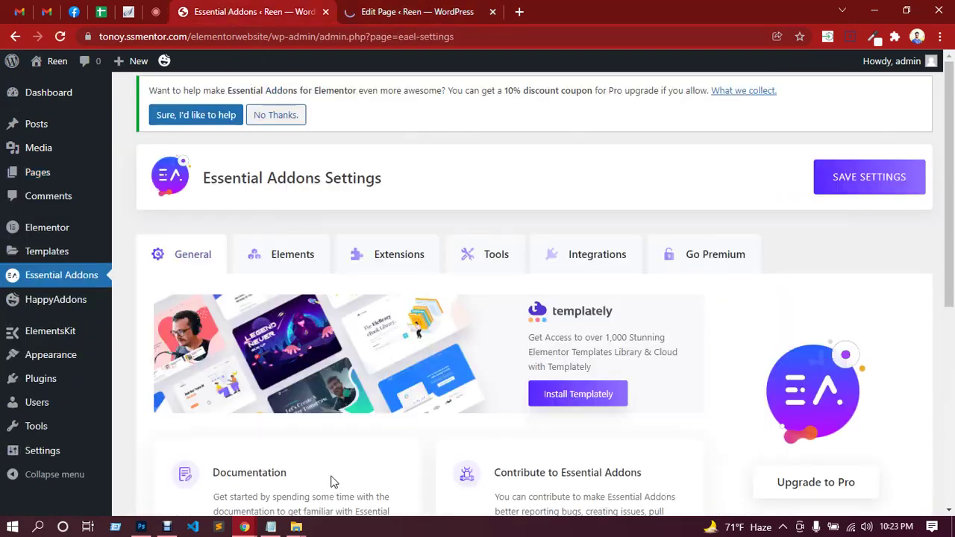
pyautogui.moveTo(141, 527)
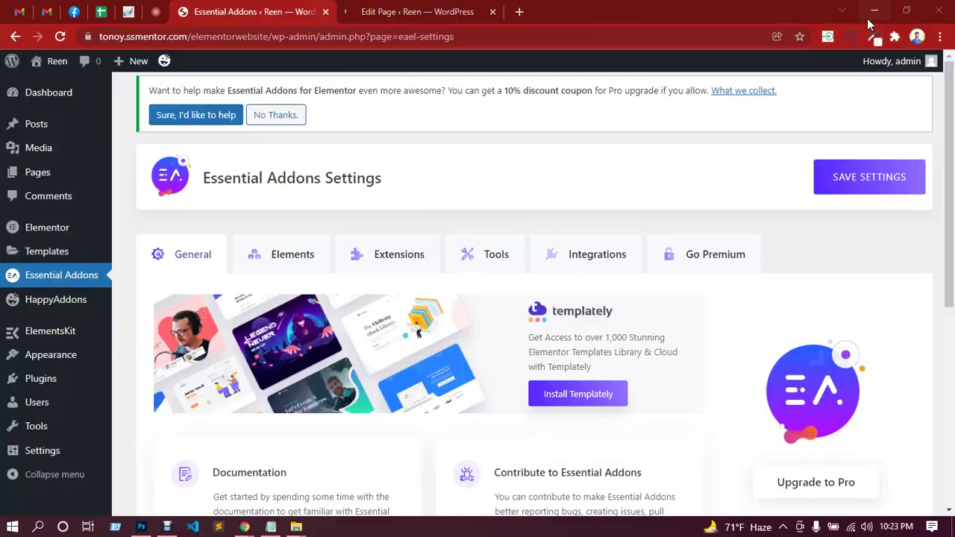
# Refresh the desktop repeatedly while Photoshop keeps loading.
pyautogui.click(874, 11)
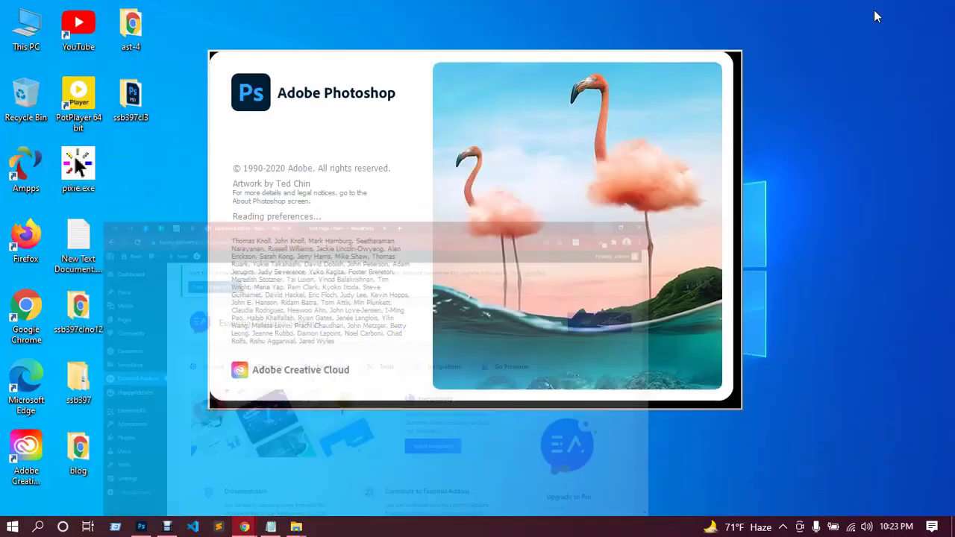
pyautogui.rightClick(807, 142)
pyautogui.click(820, 181)
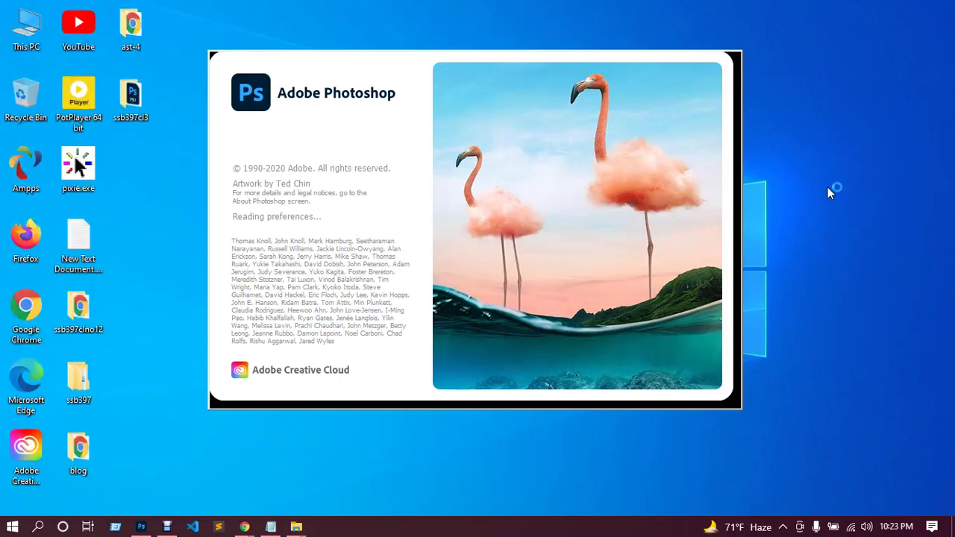
pyautogui.rightClick(809, 144)
pyautogui.click(829, 186)
pyautogui.rightClick(810, 155)
pyautogui.click(833, 197)
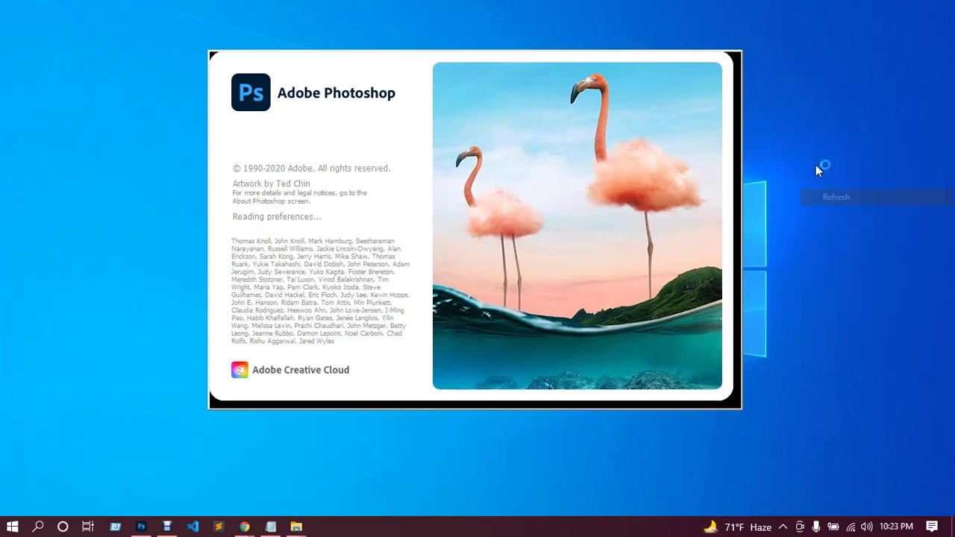
pyautogui.rightClick(810, 161)
pyautogui.click(828, 200)
pyautogui.rightClick(798, 176)
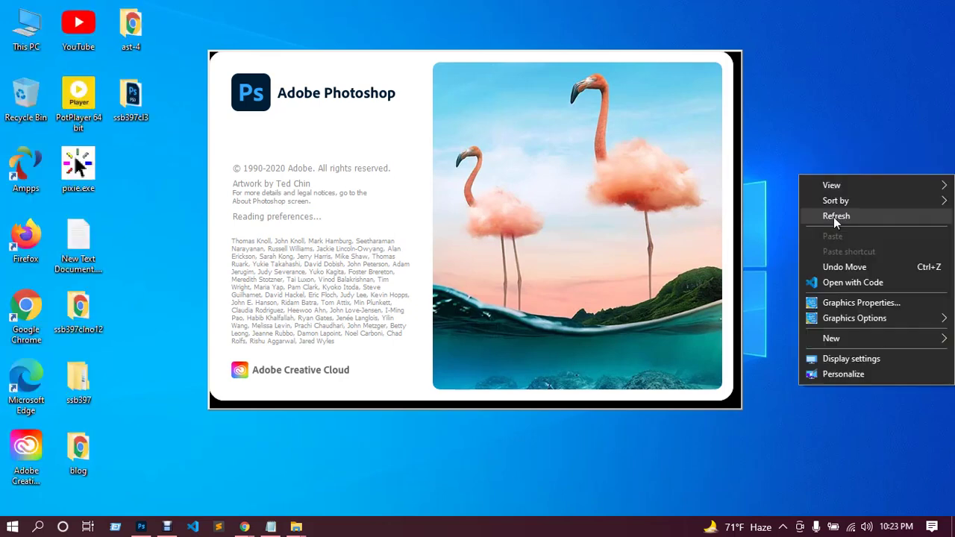
pyautogui.click(834, 217)
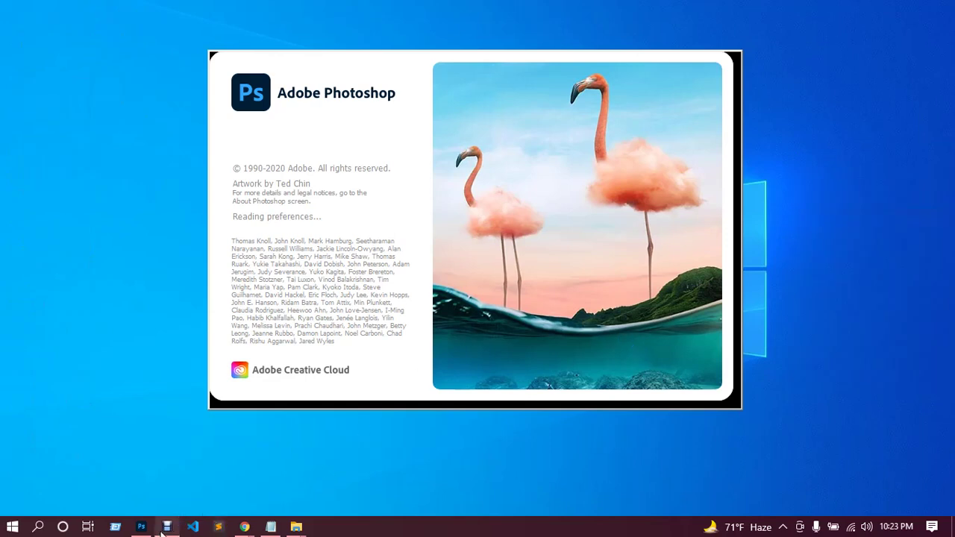
# Back in Chrome, launch Edit with Elementor from the Home page's edit screen.
pyautogui.moveTo(249, 528)
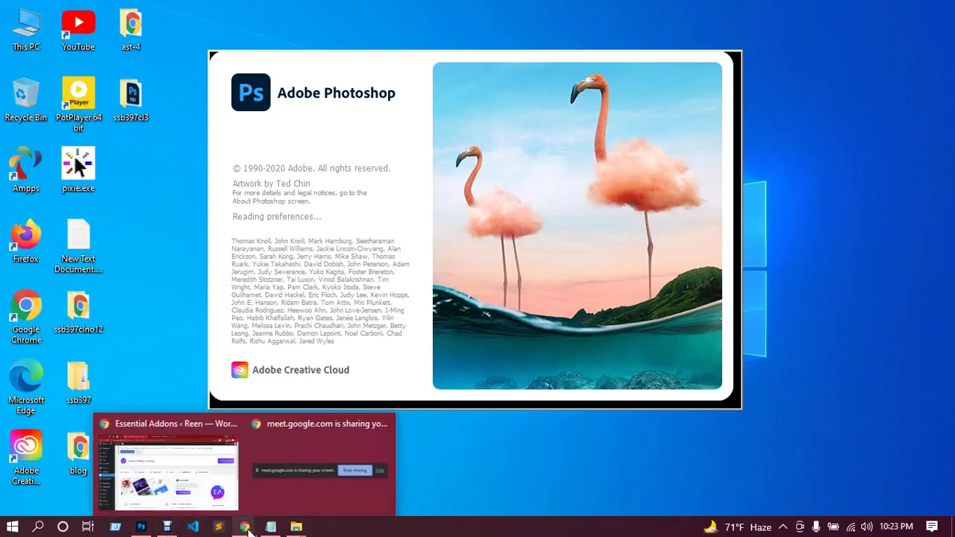
pyautogui.click(204, 463)
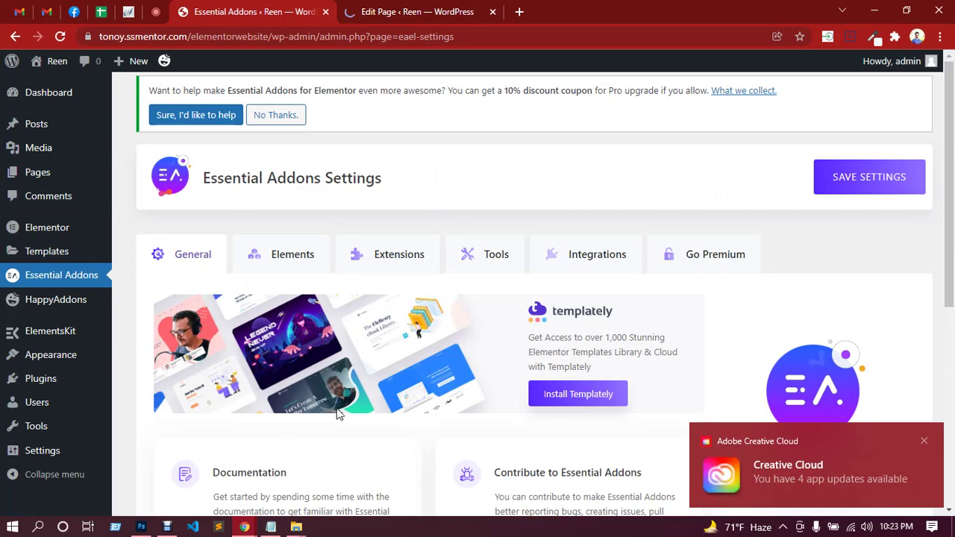
pyautogui.click(436, 13)
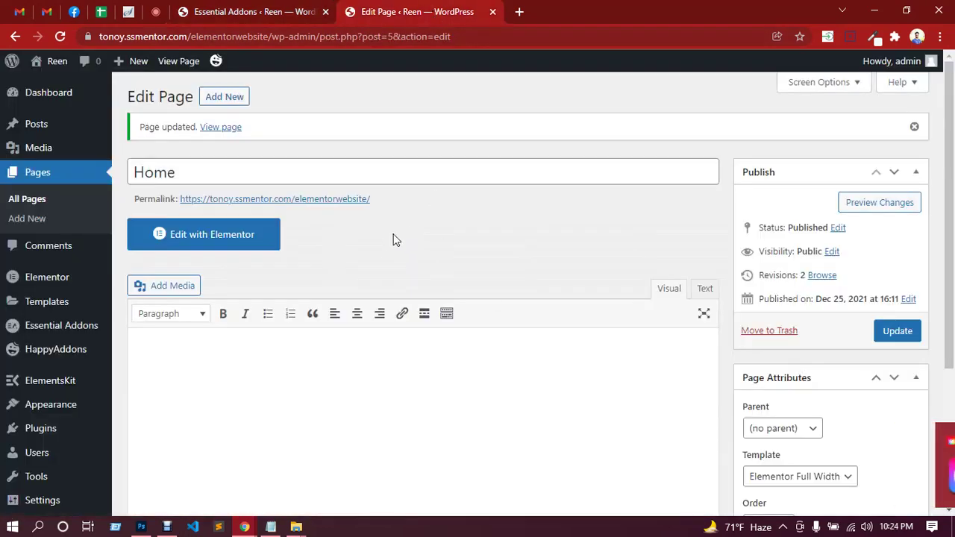
pyautogui.click(221, 238)
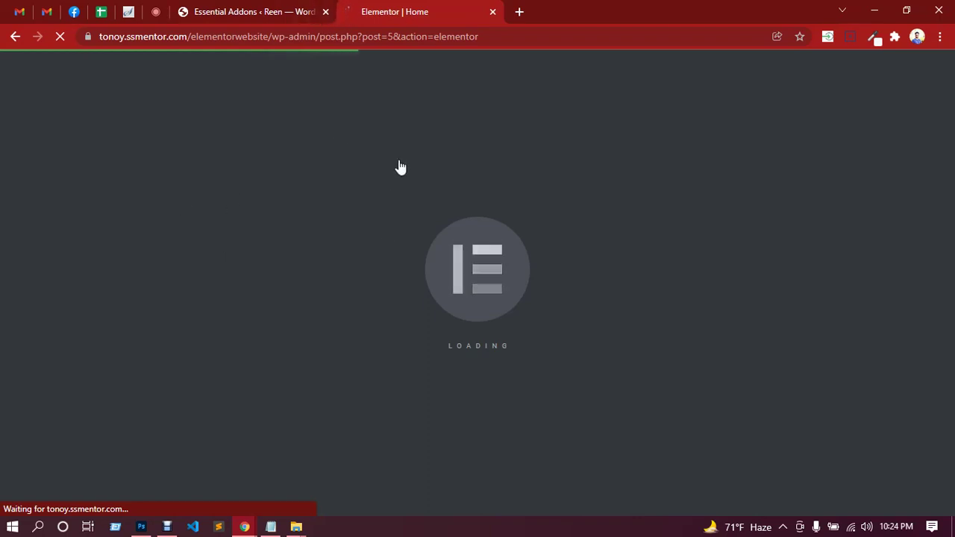
# Check the Essential Addons, Google Meet and Elementor tabs, then minimize Chrome to reveal Photoshop.
pyautogui.click(261, 6)
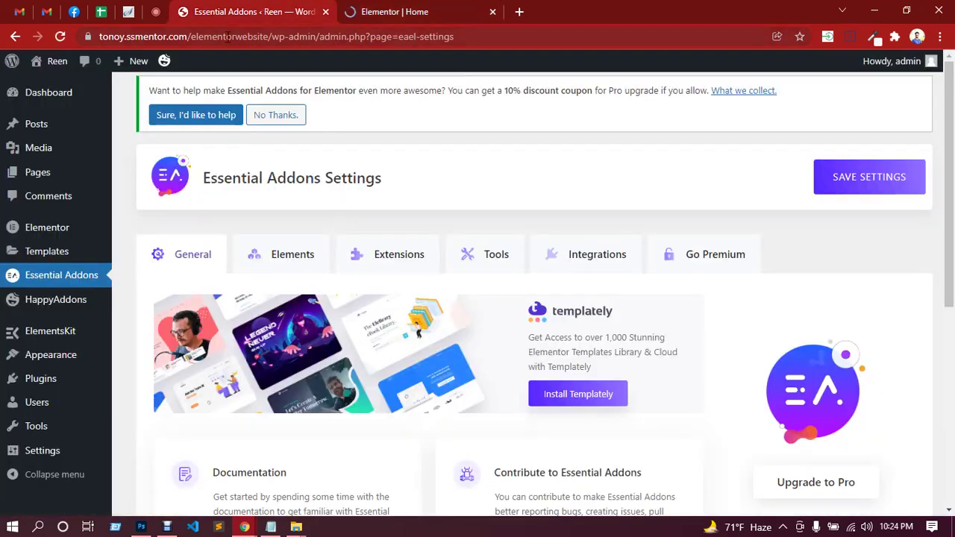
pyautogui.click(160, 11)
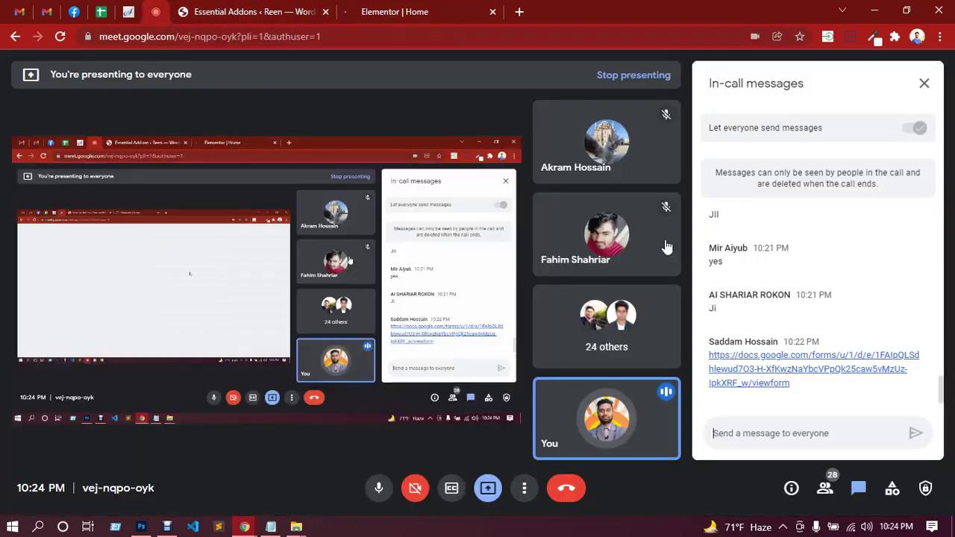
pyautogui.click(423, 13)
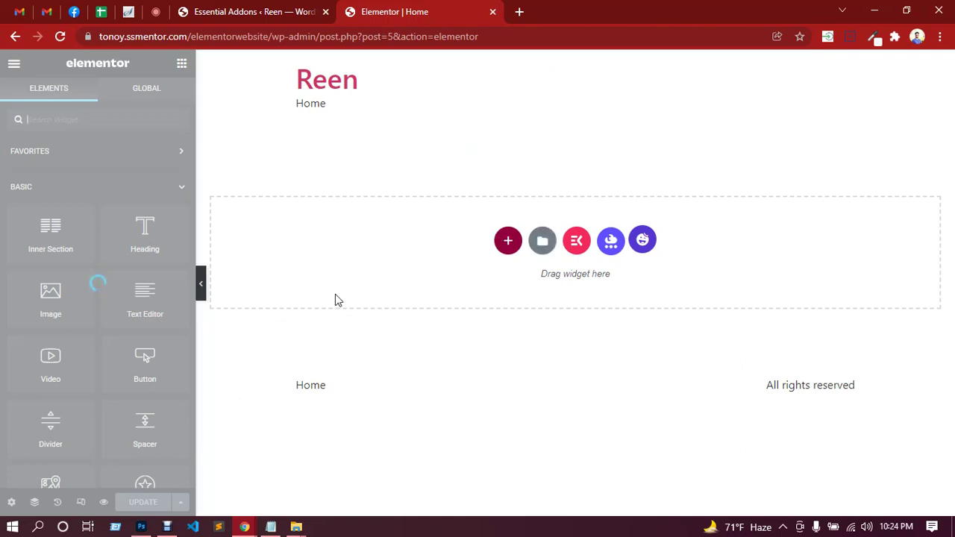
pyautogui.click(403, 13)
pyautogui.click(156, 14)
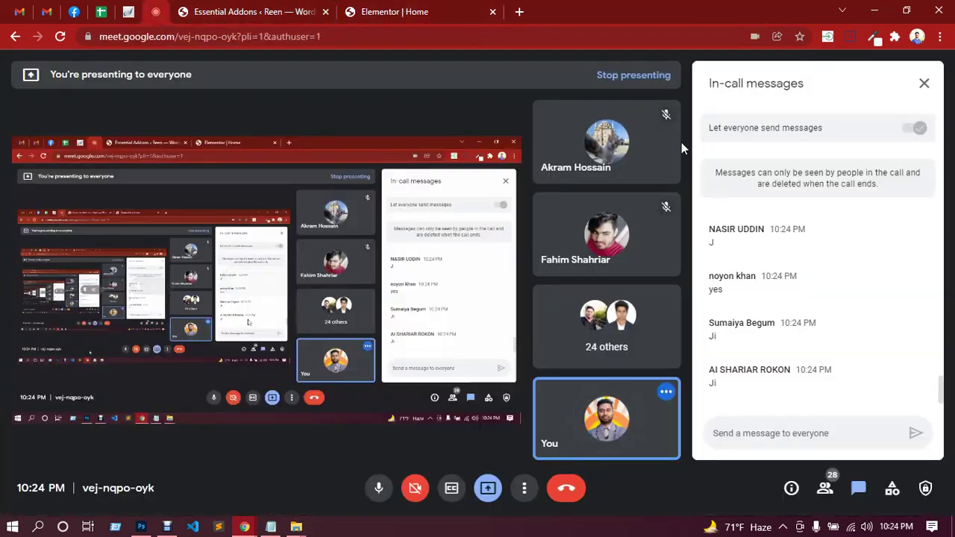
pyautogui.click(874, 12)
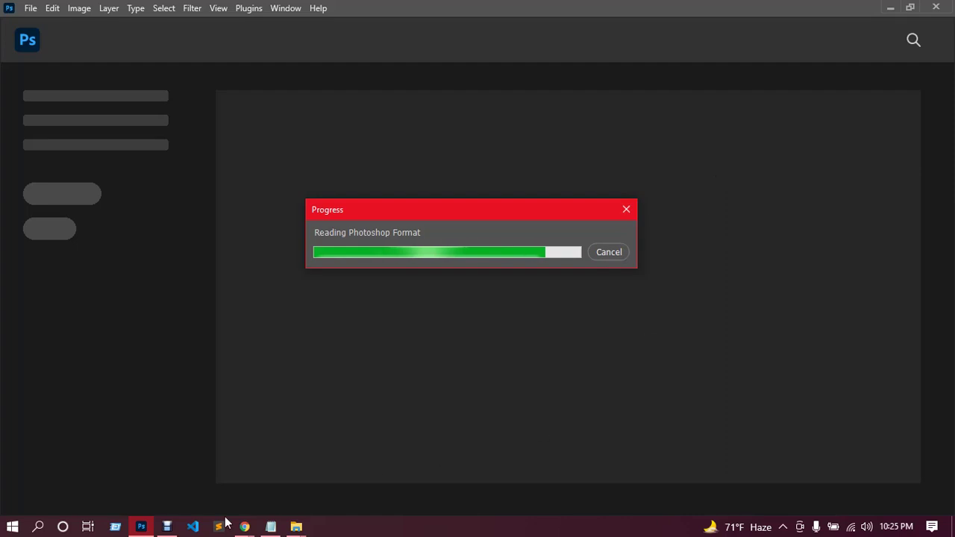
# Restore the Chrome window and go to the Elementor | Home editor tab.
pyautogui.click(245, 527)
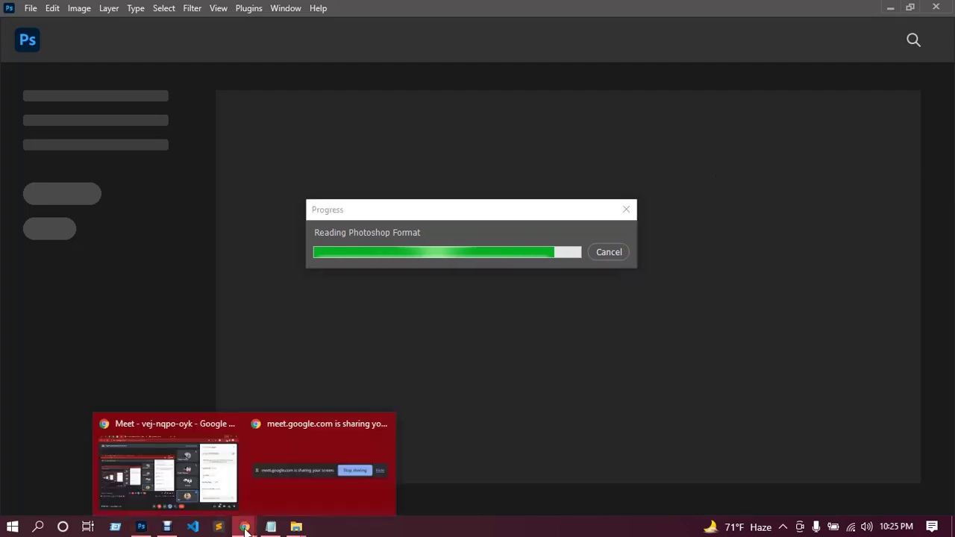
pyautogui.click(210, 457)
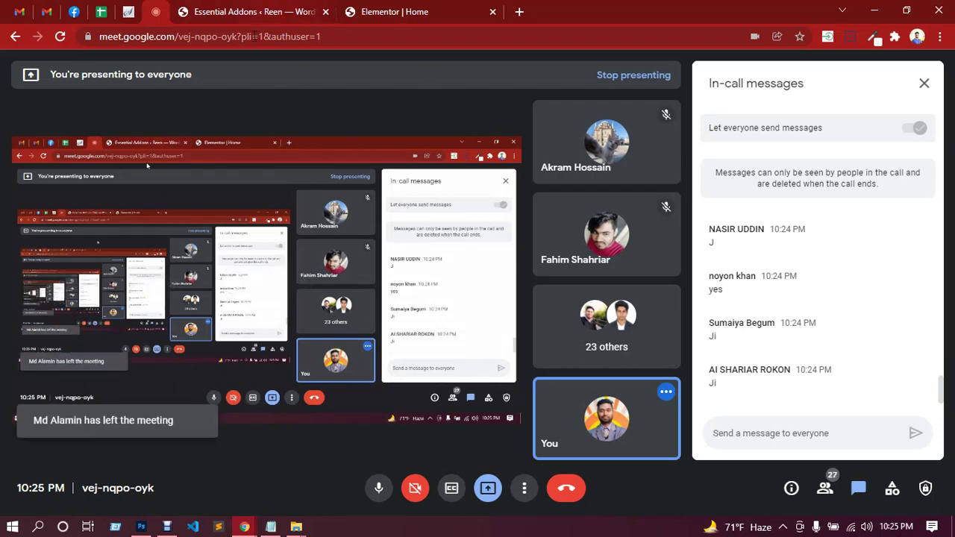
pyautogui.click(265, 12)
pyautogui.click(387, 12)
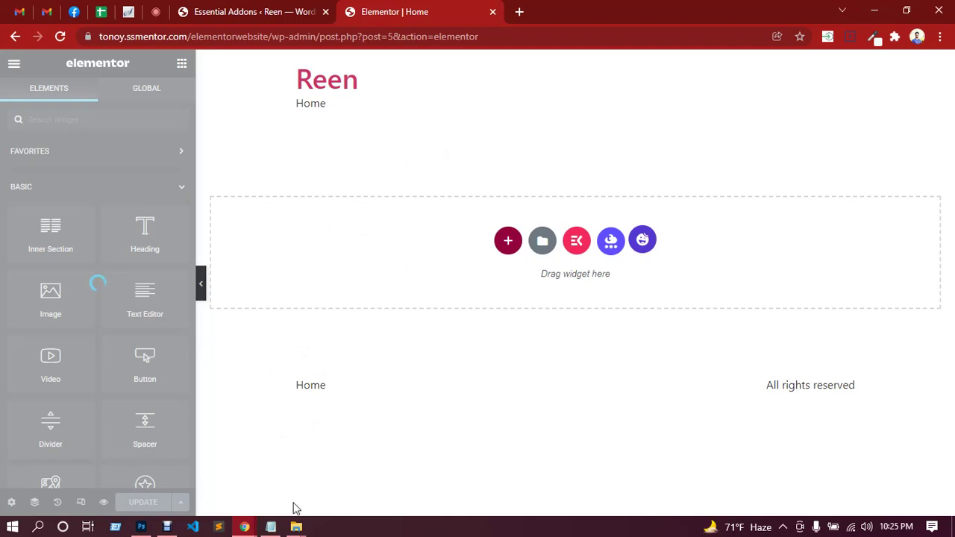
# Bring Photoshop forward and minimize Chrome to view the opened Home-Agency-Style-Desktop.psd.
pyautogui.moveTo(146, 532)
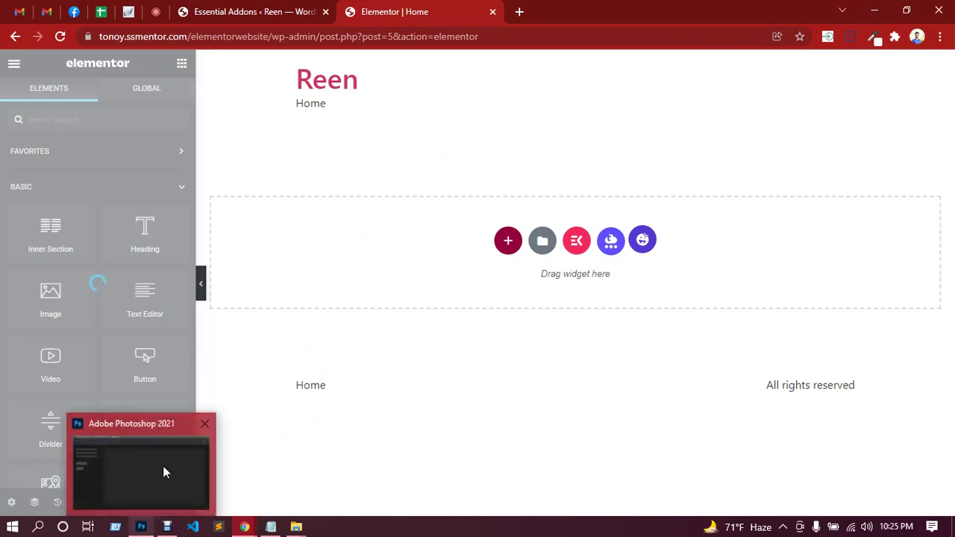
pyautogui.click(163, 466)
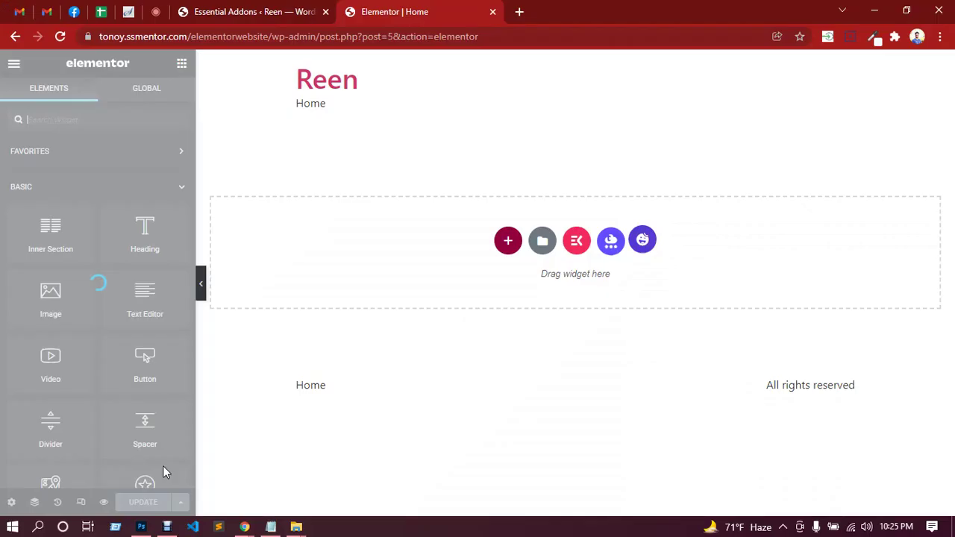
pyautogui.click(874, 10)
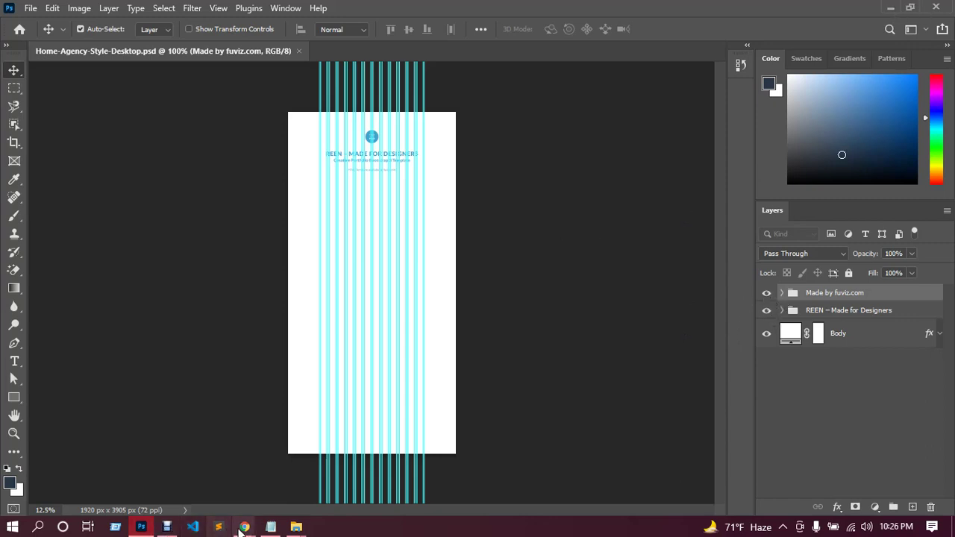
# Switch from the browser to Photoshop and hide the cyan column guides with Ctrl+;.
pyautogui.moveTo(246, 527)
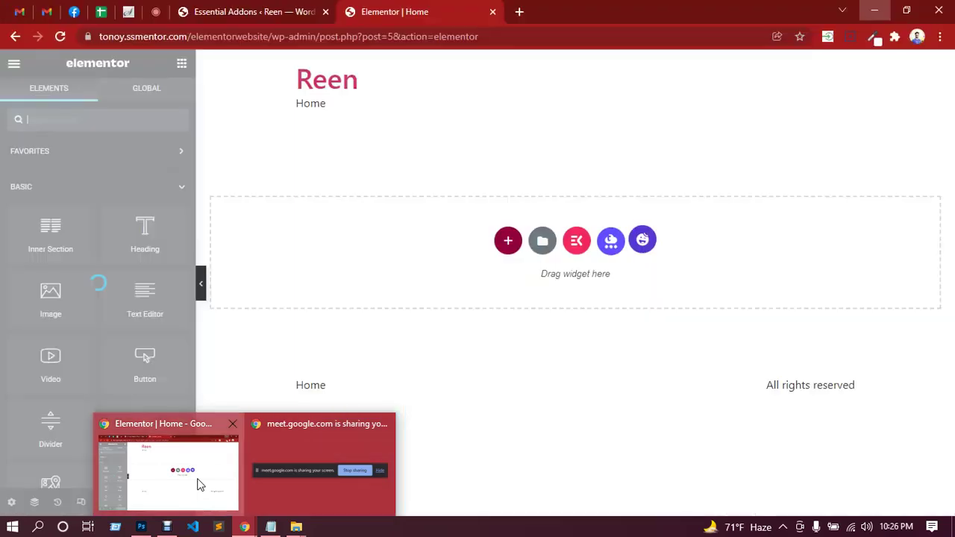
pyautogui.click(199, 485)
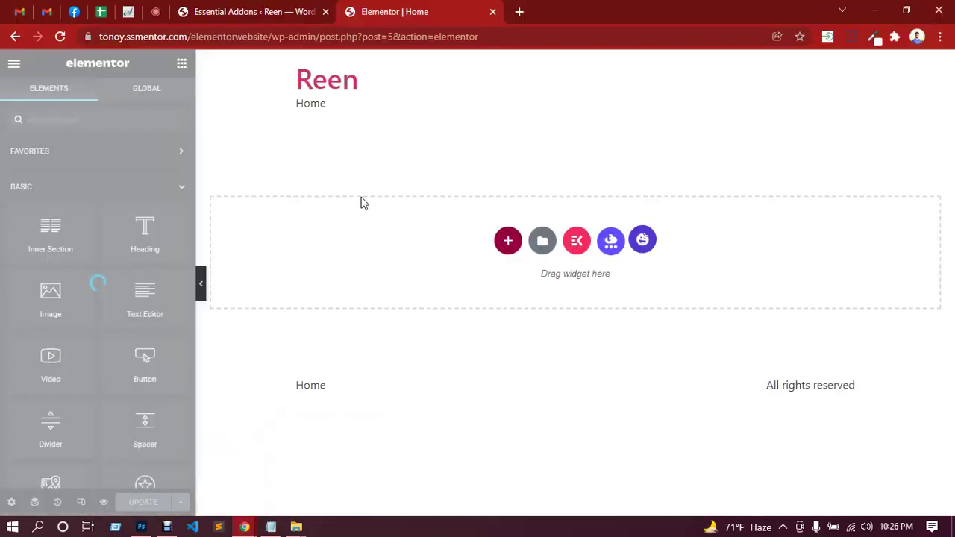
pyautogui.click(874, 10)
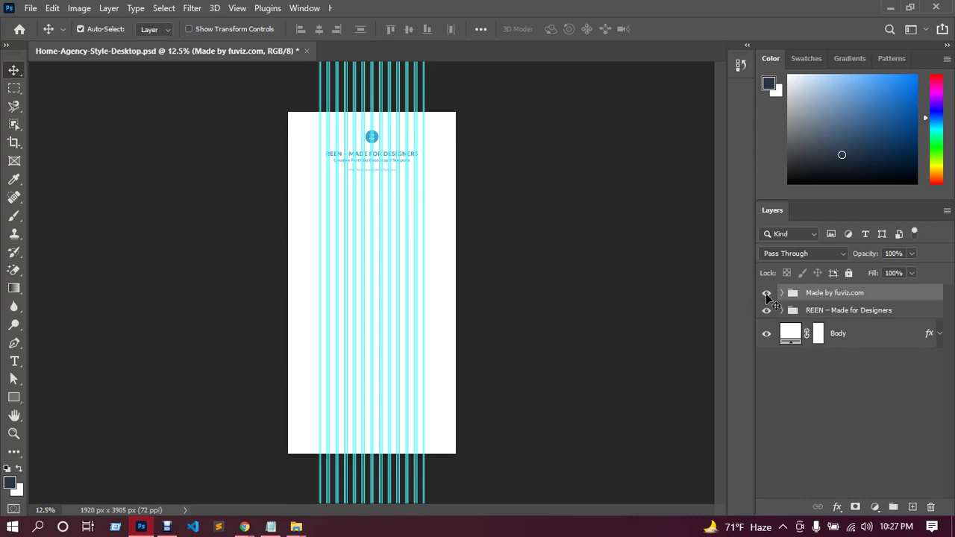
pyautogui.hotkey('ctrl', ';')
pyautogui.press('h')
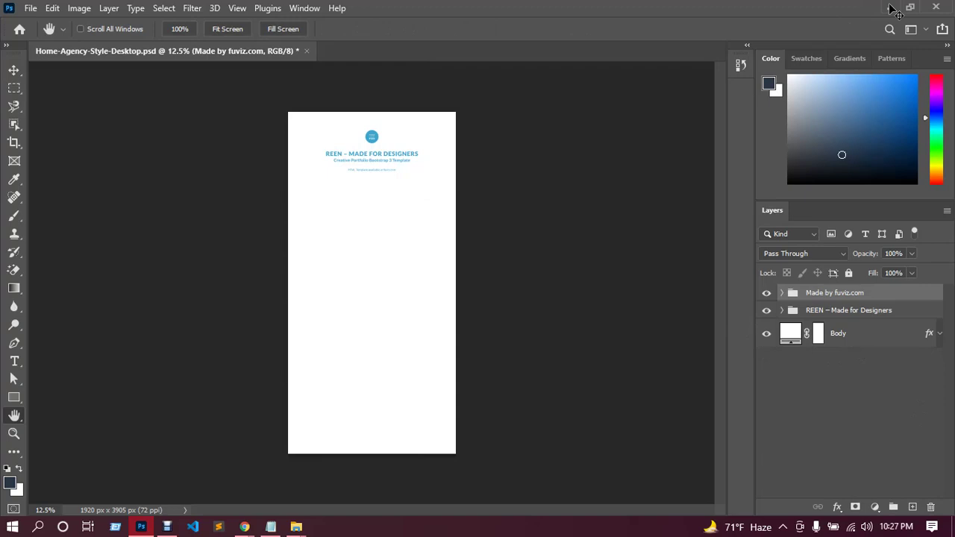
# Minimize Photoshop and refresh the Windows desktop several times from its context menu.
pyautogui.click(890, 8)
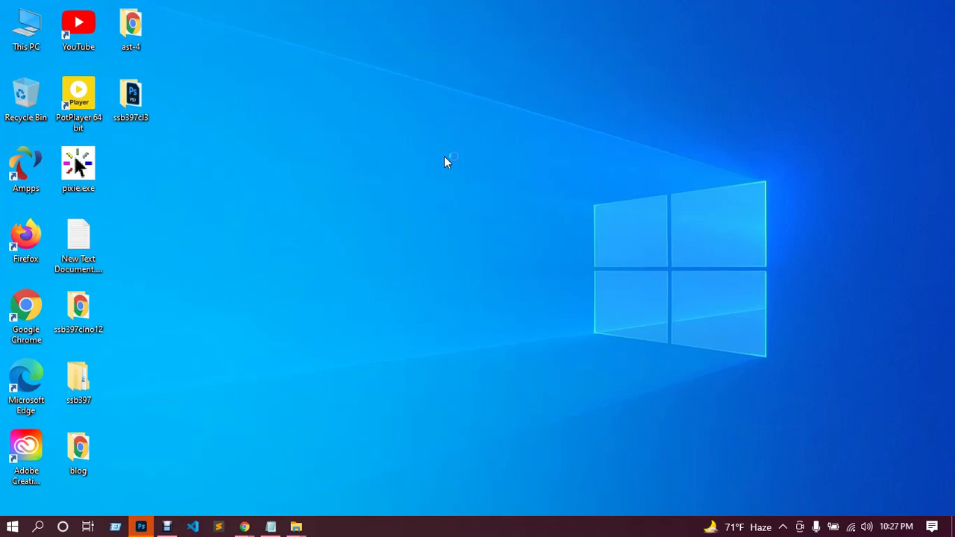
pyautogui.rightClick(444, 156)
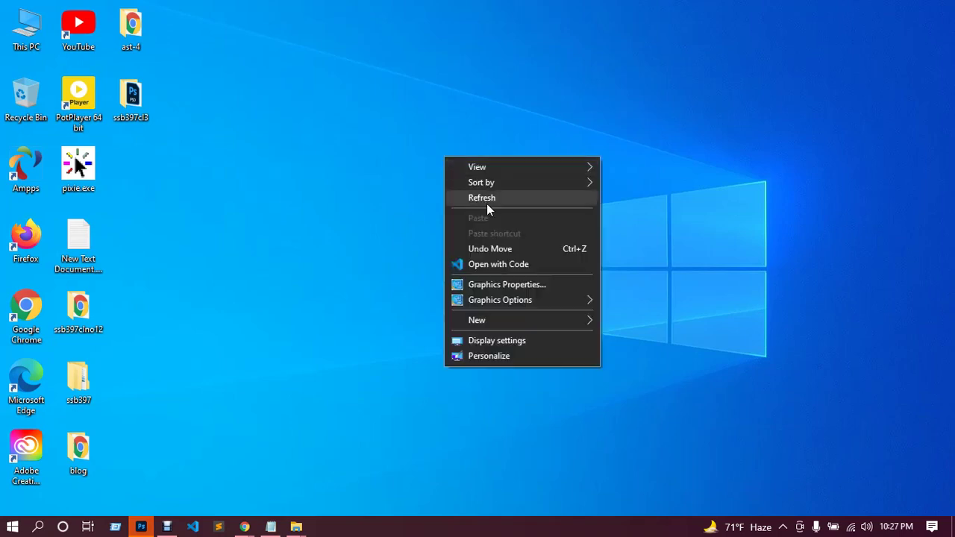
pyautogui.click(486, 200)
pyautogui.rightClick(471, 164)
pyautogui.click(510, 204)
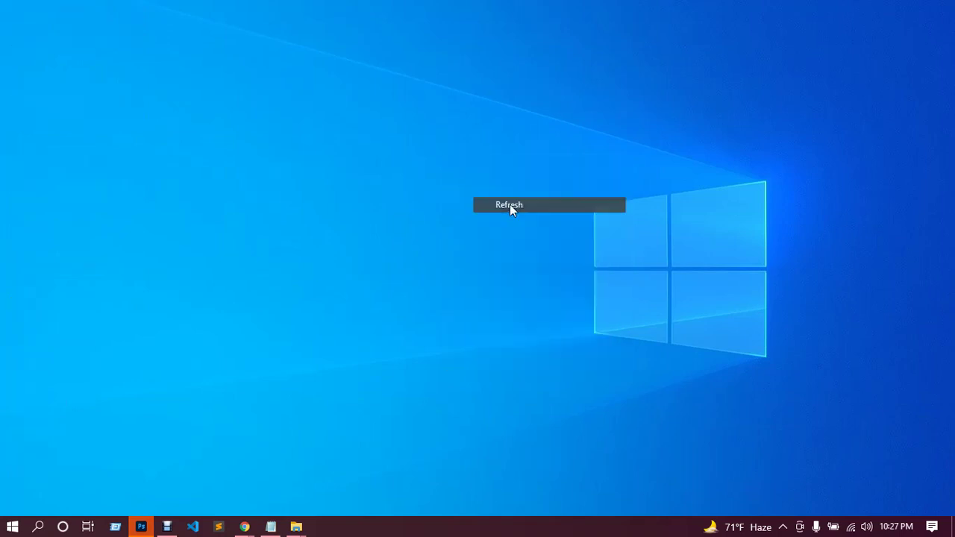
pyautogui.rightClick(514, 196)
# Refresh the Windows desktop twice more from its right-click menu.
pyautogui.click(522, 213)
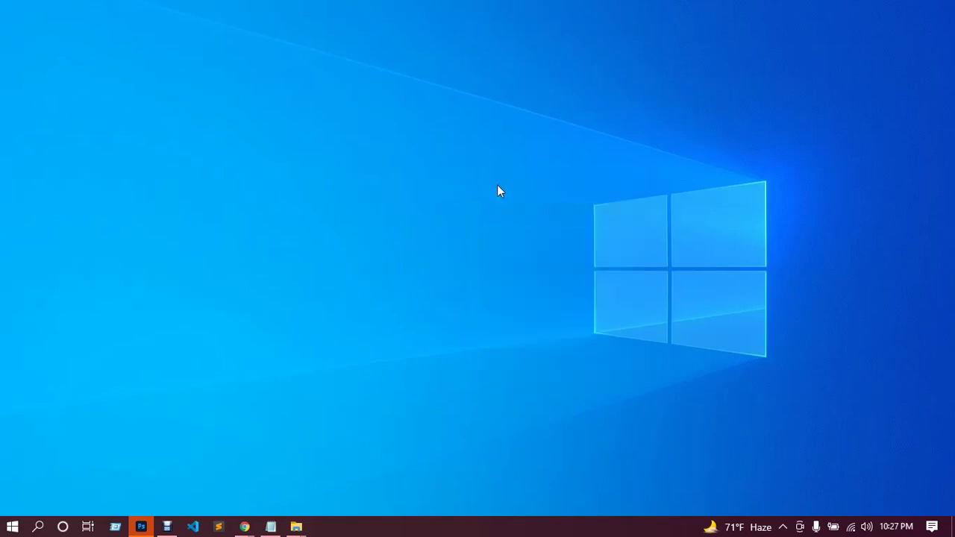
pyautogui.rightClick(520, 216)
pyautogui.click(526, 227)
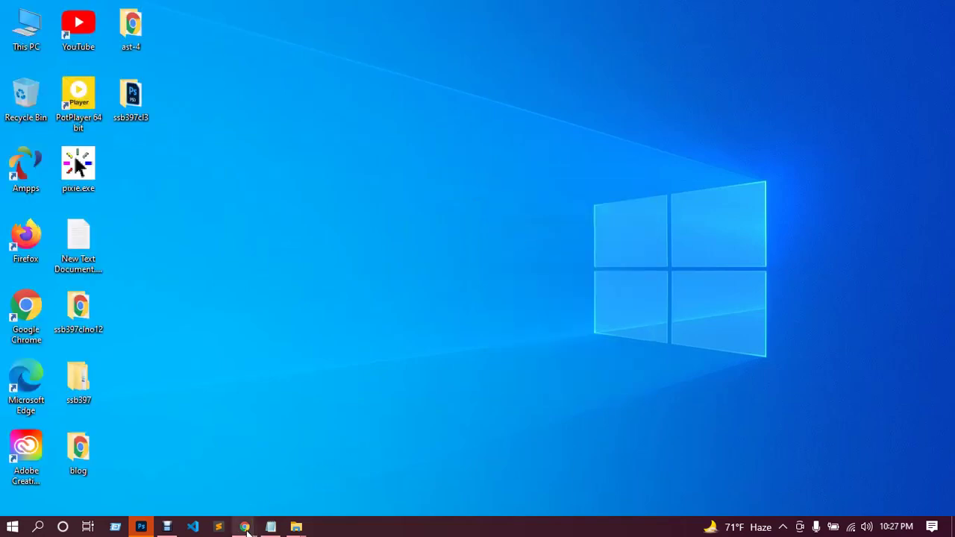
# Reload the Elementor Home editor tab in Chrome, then minimize the browser.
pyautogui.moveTo(246, 528)
pyautogui.click(207, 473)
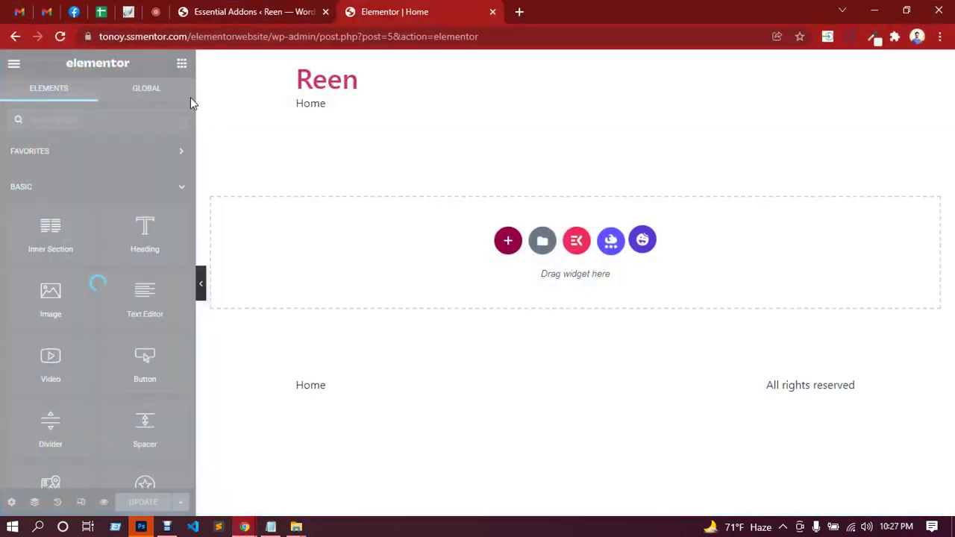
pyautogui.click(61, 37)
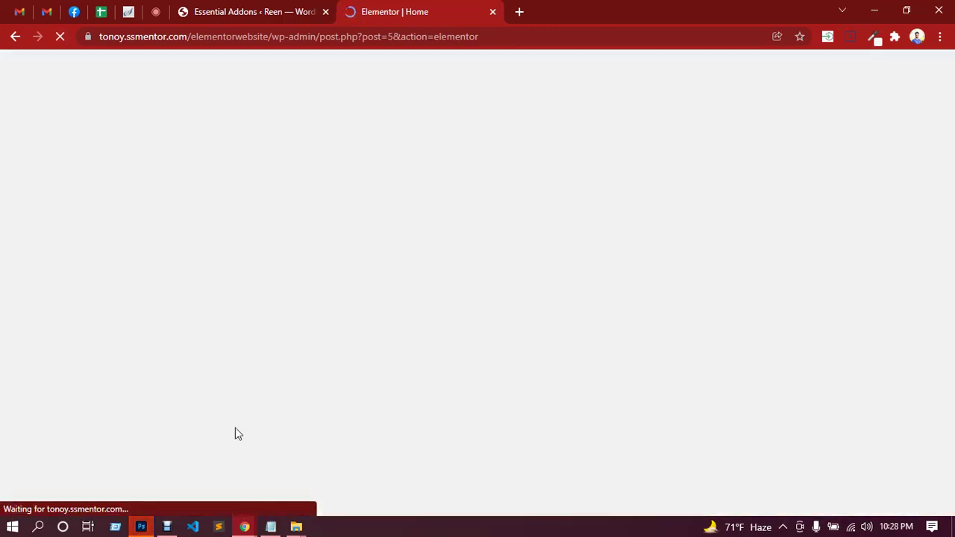
pyautogui.click(874, 12)
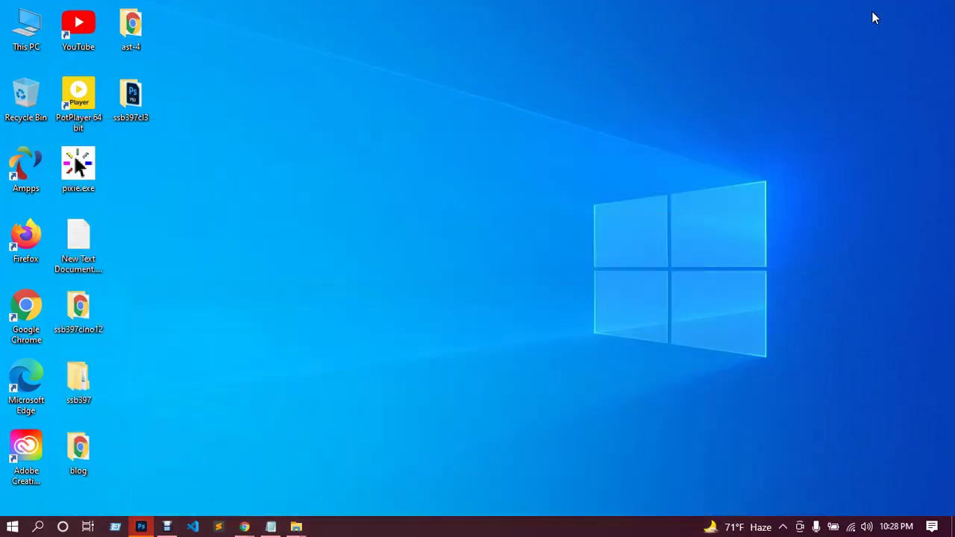
pyautogui.click(141, 526)
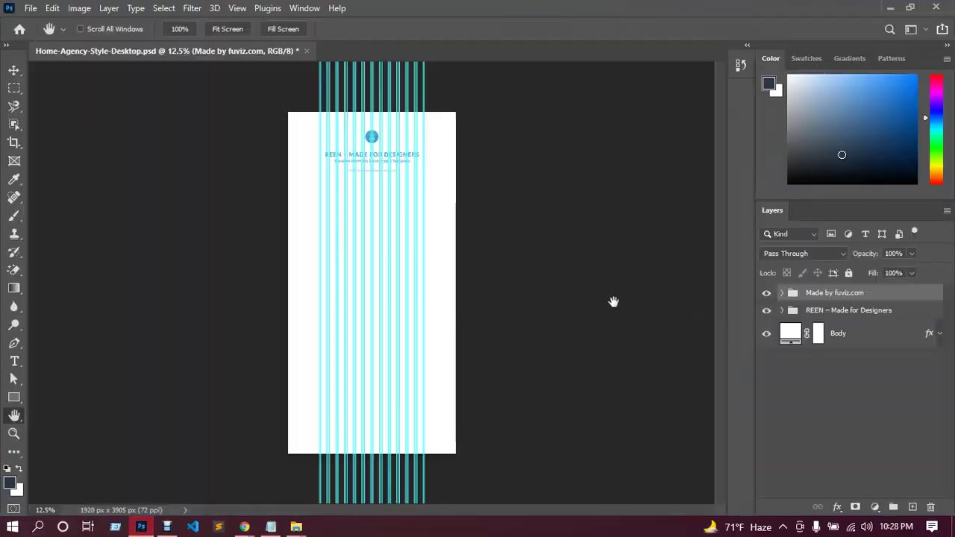
pyautogui.click(15, 72)
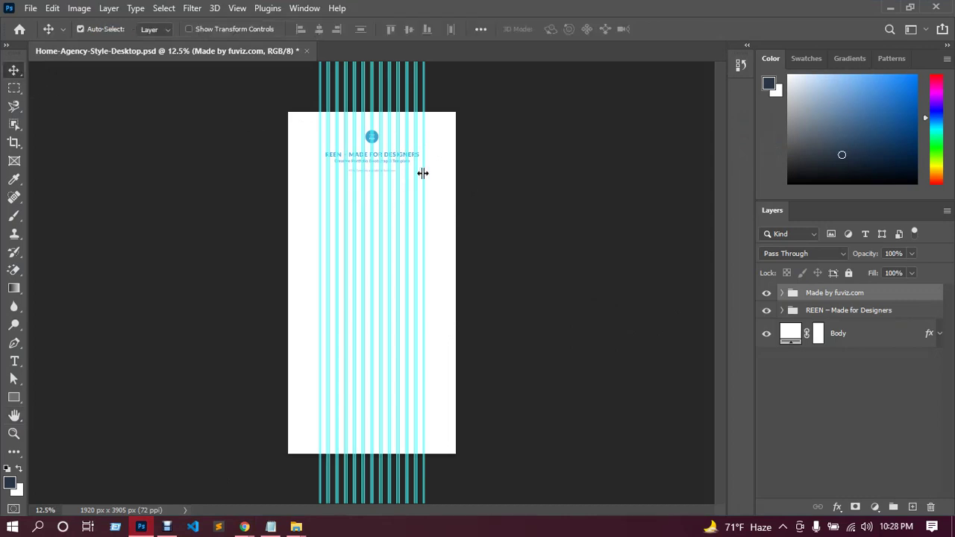
pyautogui.hotkey('ctrl', ';')
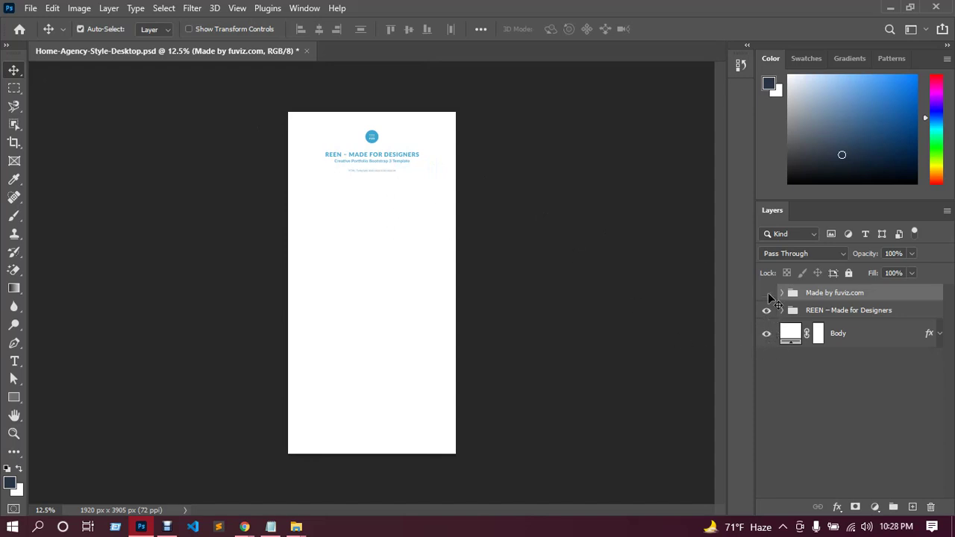
pyautogui.click(767, 293)
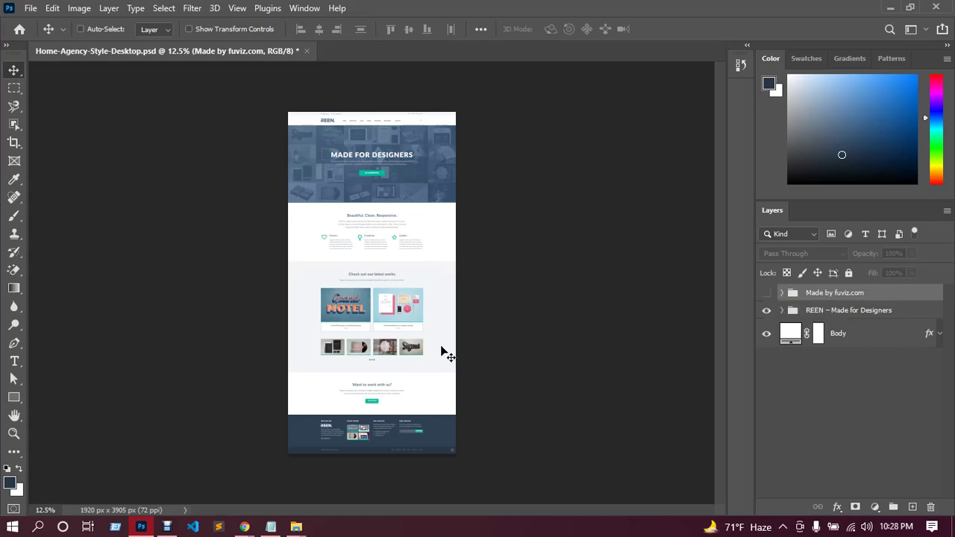
pyautogui.scroll(3, 420, 349)
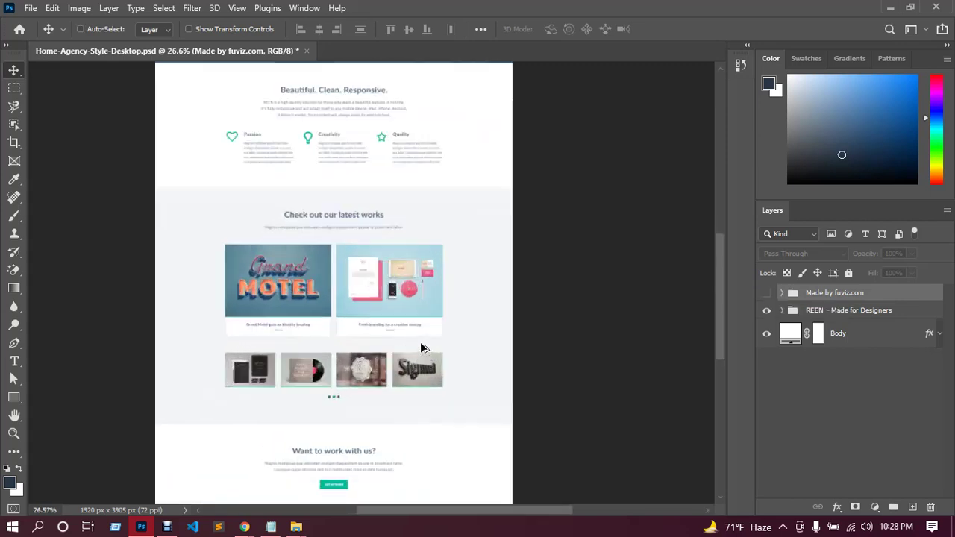
pyautogui.scroll(1, 419, 348)
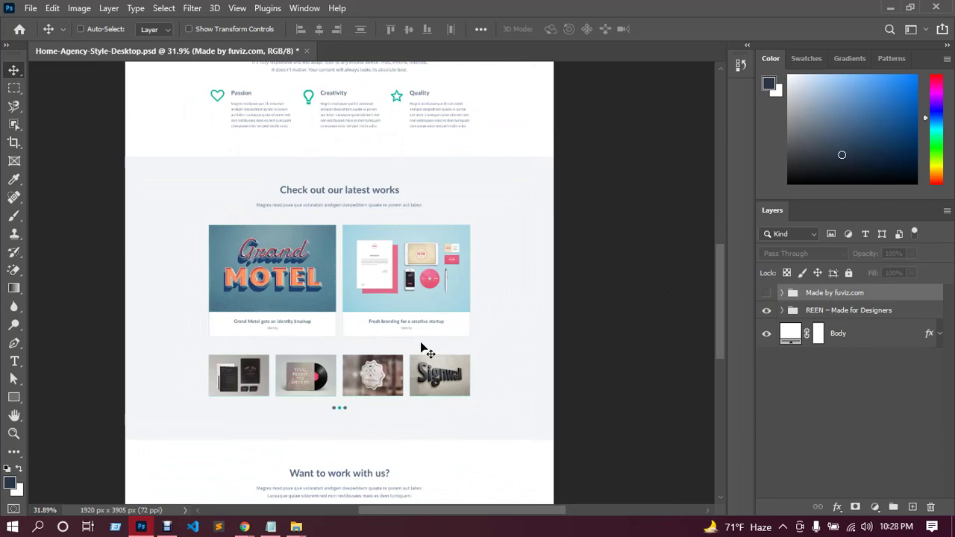
pyautogui.scroll(1, 422, 346)
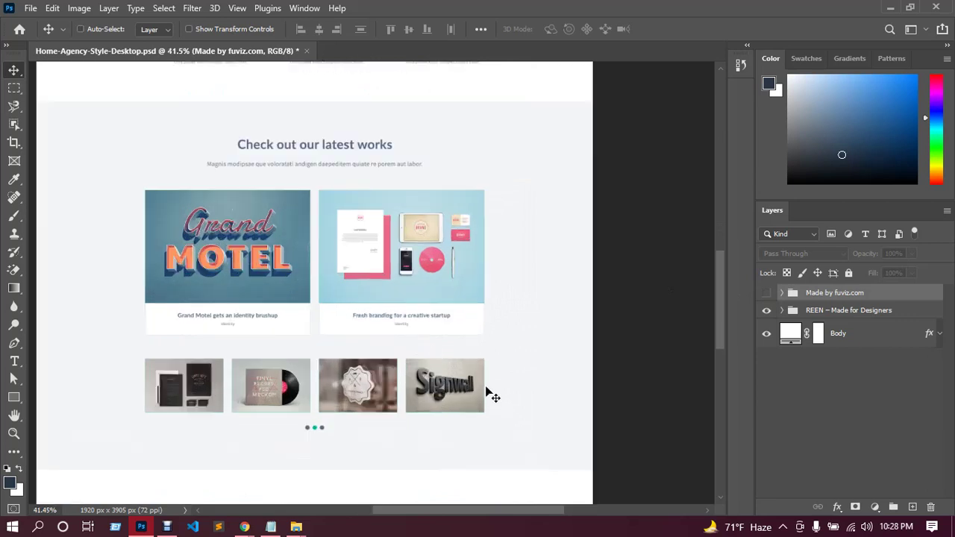
pyautogui.scroll(1, 487, 393)
pyautogui.hscroll(-3, 488, 391)
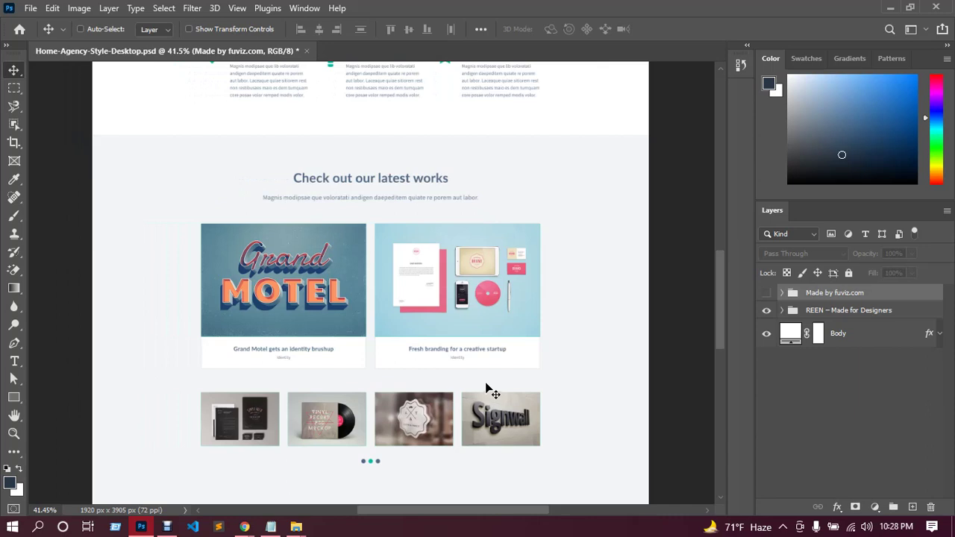
pyautogui.hscroll(-1, 488, 390)
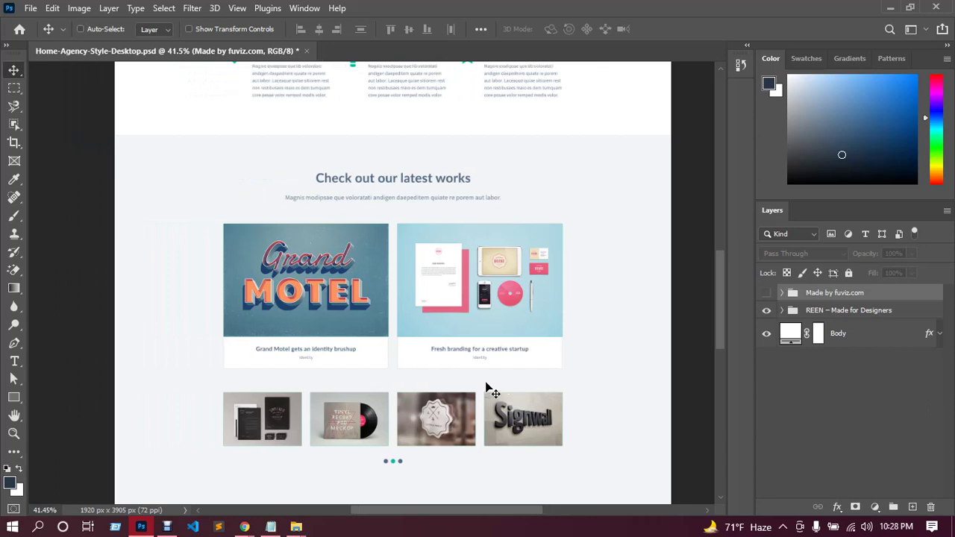
pyautogui.hscroll(-1, 489, 391)
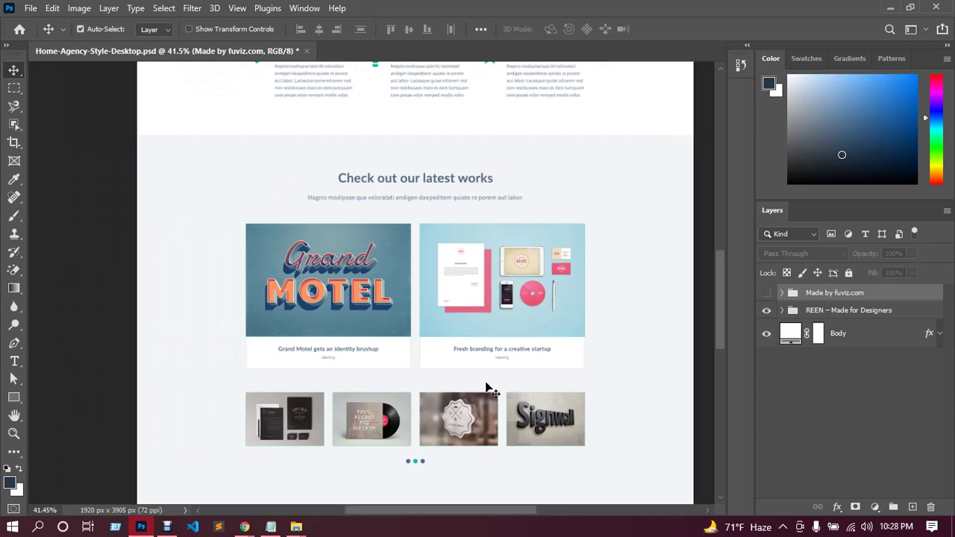
pyautogui.scroll(-1, 486, 386)
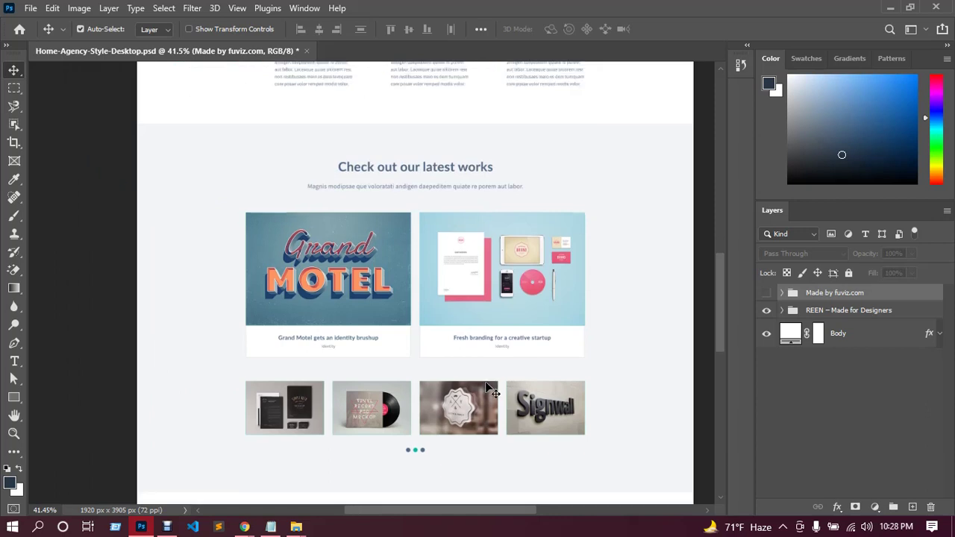
pyautogui.hscroll(1, 486, 386)
pyautogui.scroll(1, 486, 386)
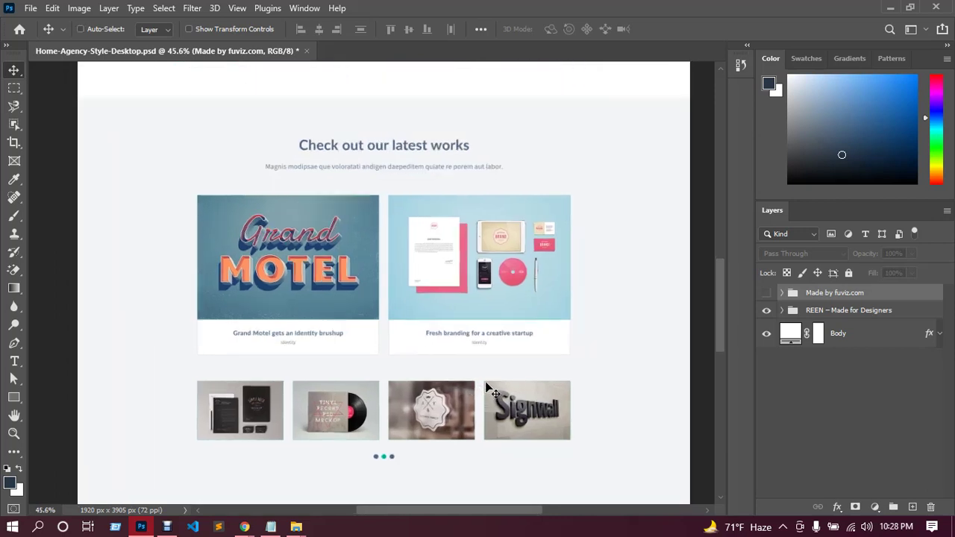
pyautogui.scroll(1, 486, 386)
pyautogui.scroll(5, 490, 388)
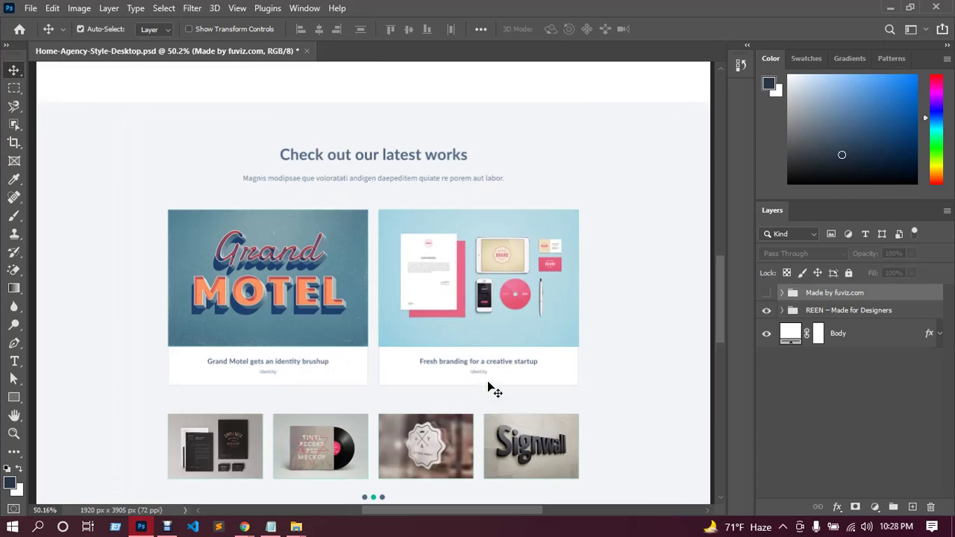
pyautogui.scroll(3, 494, 381)
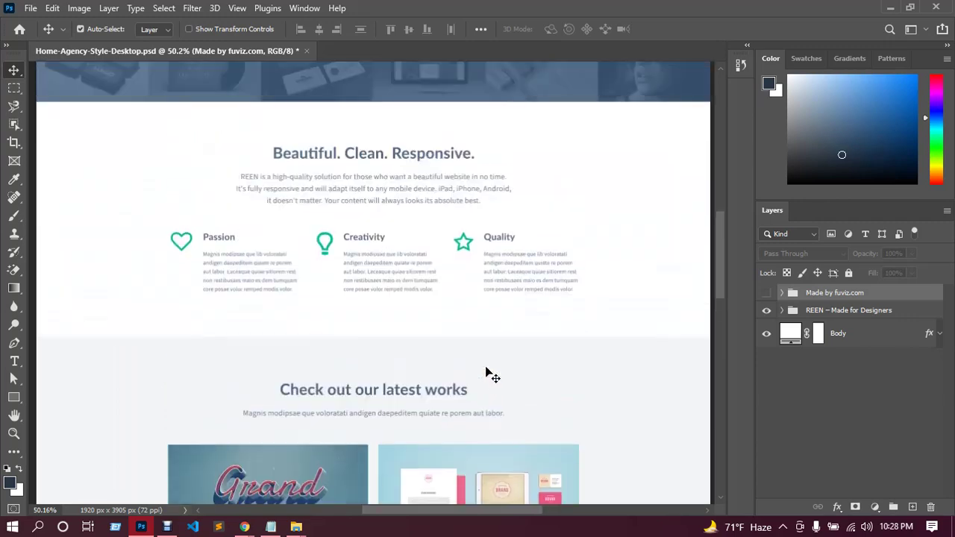
pyautogui.scroll(4, 486, 369)
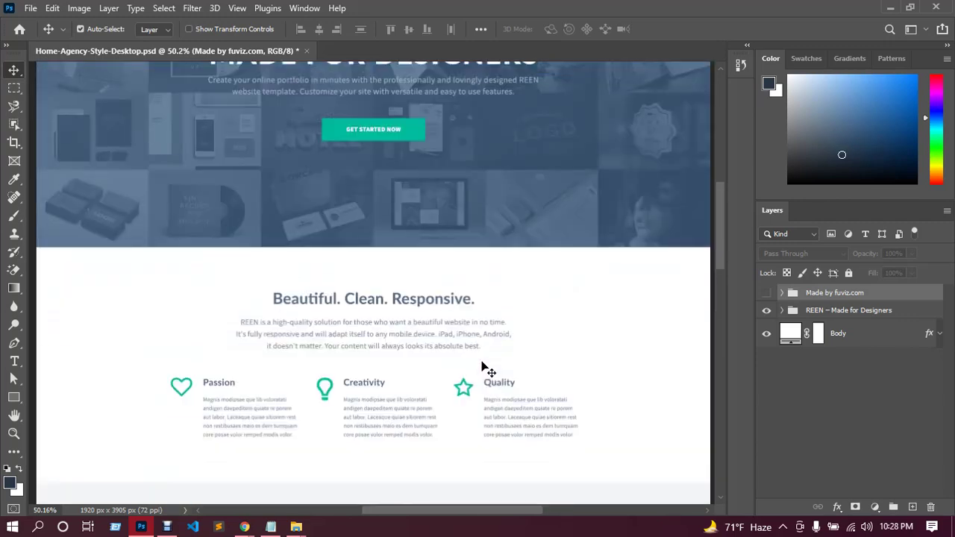
pyautogui.scroll(3, 486, 366)
pyautogui.scroll(1, 486, 367)
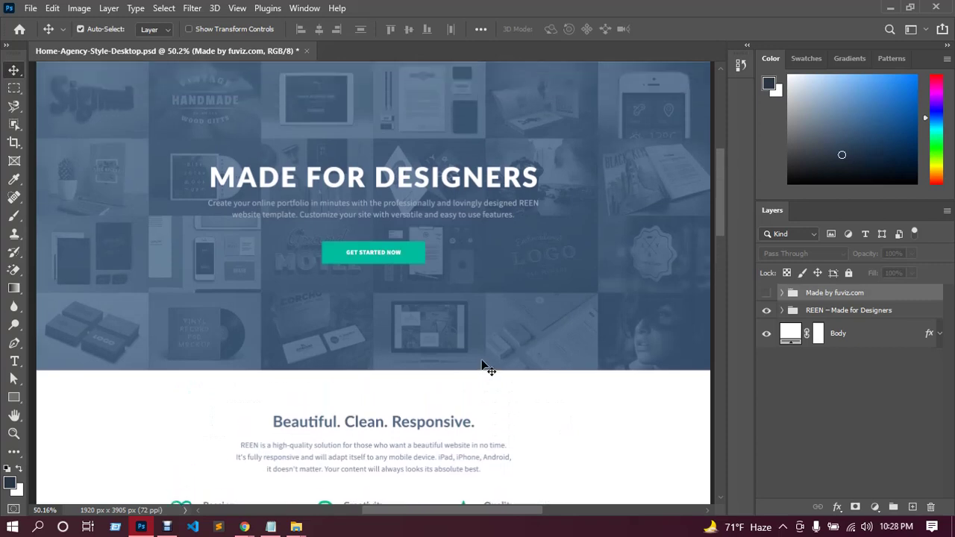
pyautogui.scroll(3, 486, 367)
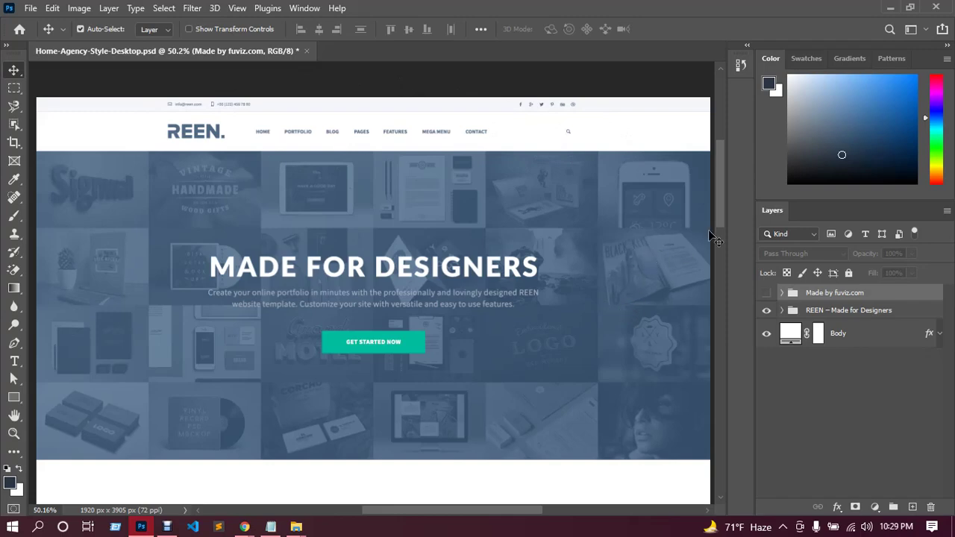
pyautogui.moveTo(723, 193); pyautogui.dragTo(727, 406)
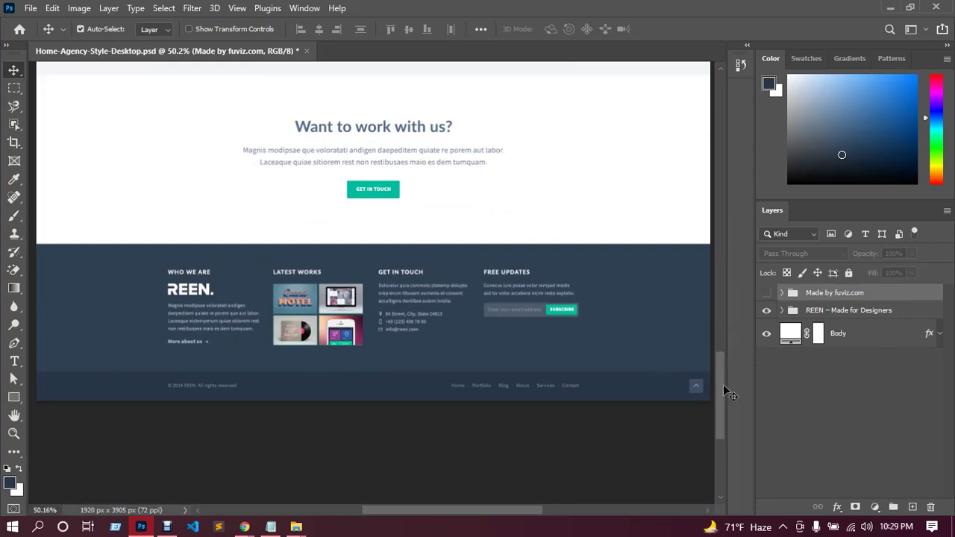
pyautogui.moveTo(724, 382); pyautogui.dragTo(718, 168)
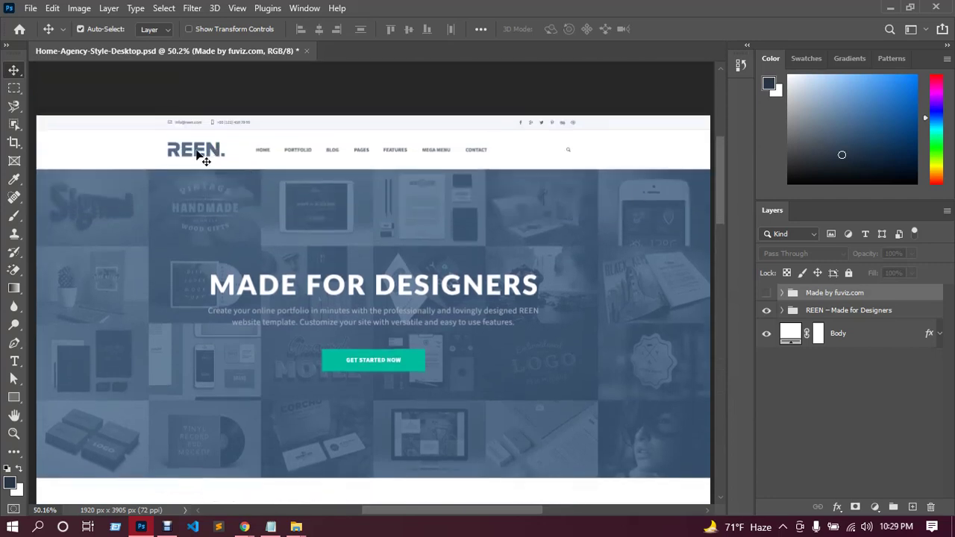
# Find the REEN logo layer by toggling its visibility off and back on.
pyautogui.click(198, 153)
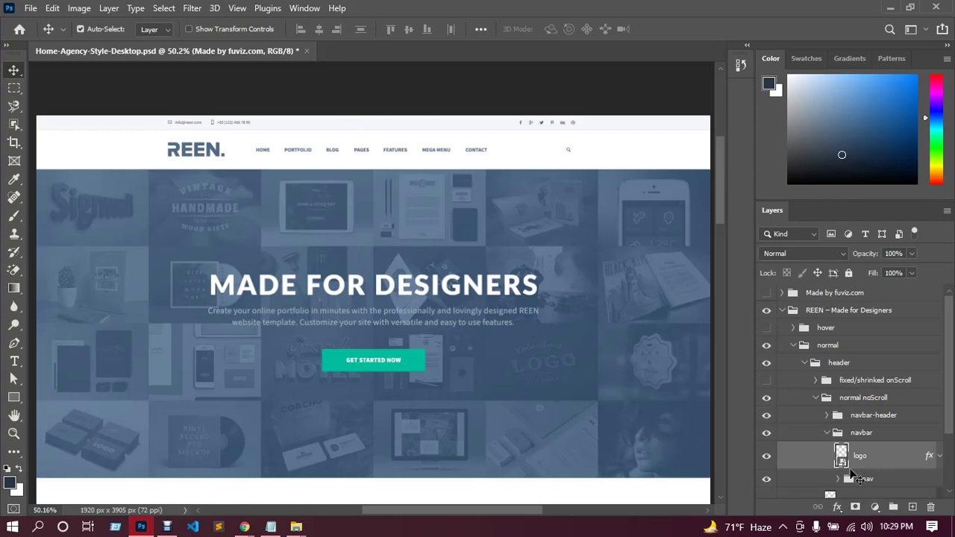
pyautogui.click(767, 456)
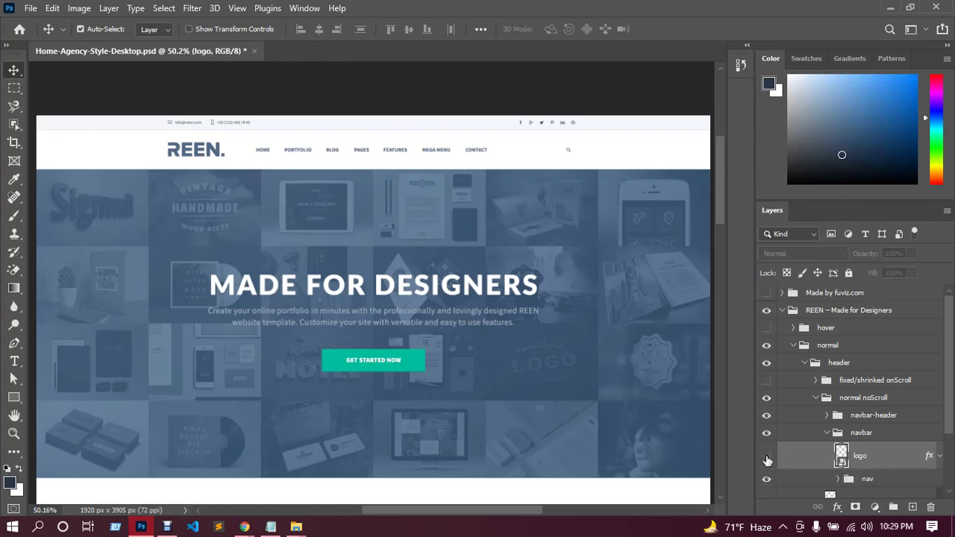
pyautogui.click(767, 461)
pyautogui.click(767, 458)
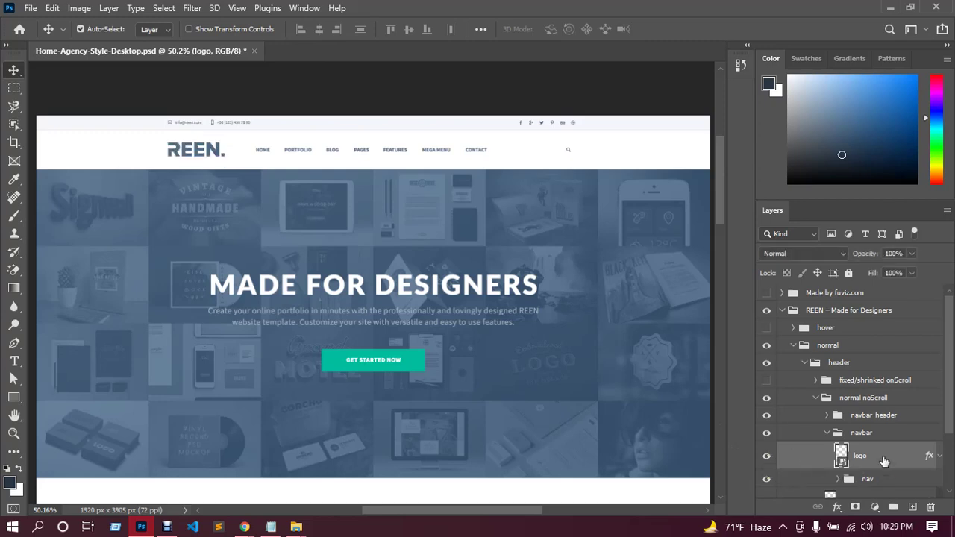
# Quick Export the logo layer as PNG and save it as logo.png.
pyautogui.rightClick(882, 459)
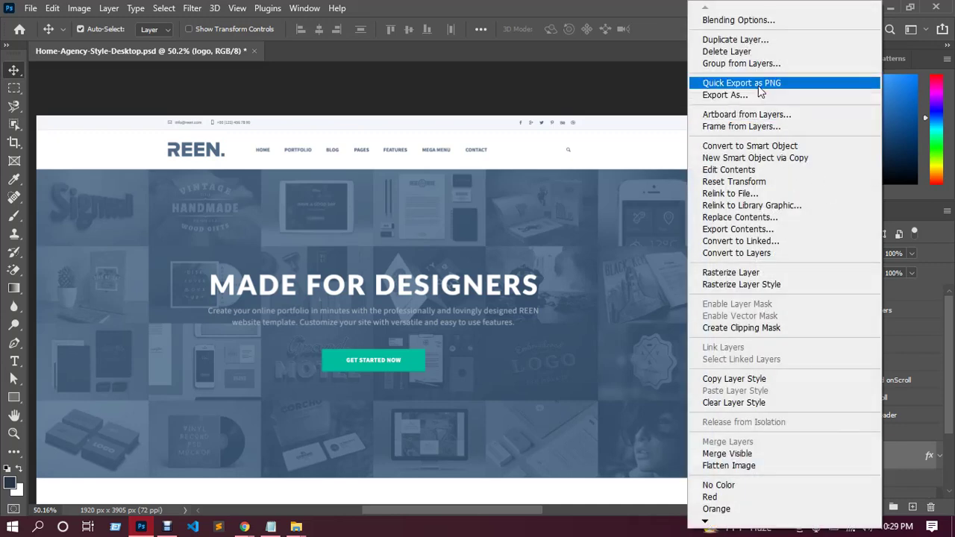
pyautogui.click(759, 86)
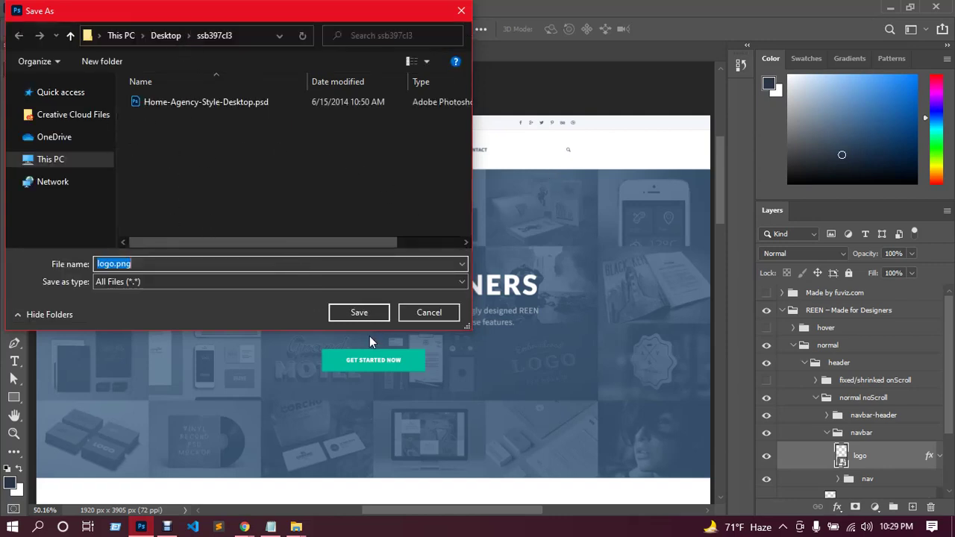
pyautogui.click(360, 318)
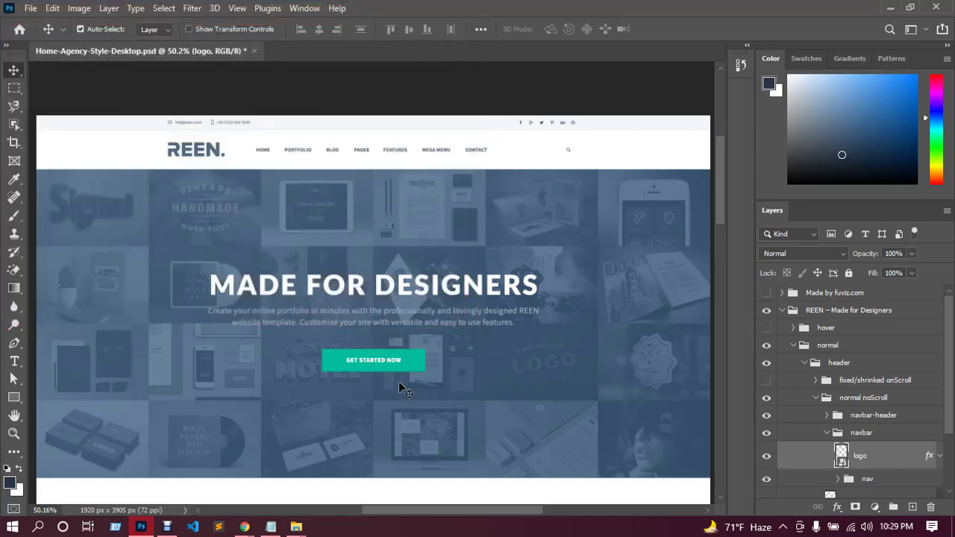
# Bring Chrome forward and close the Elementor | Home tab, keeping the Essential Addons settings tab.
pyautogui.moveTo(245, 528)
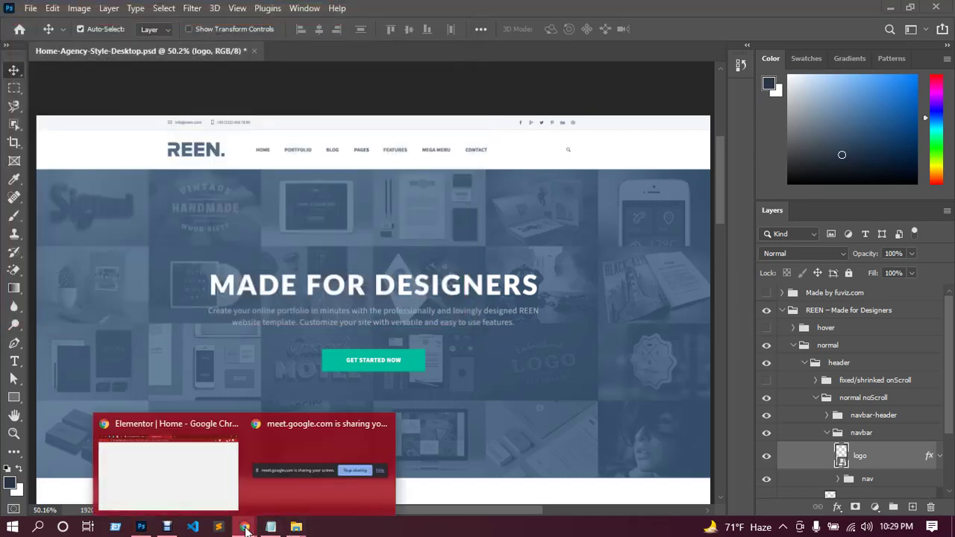
pyautogui.click(210, 470)
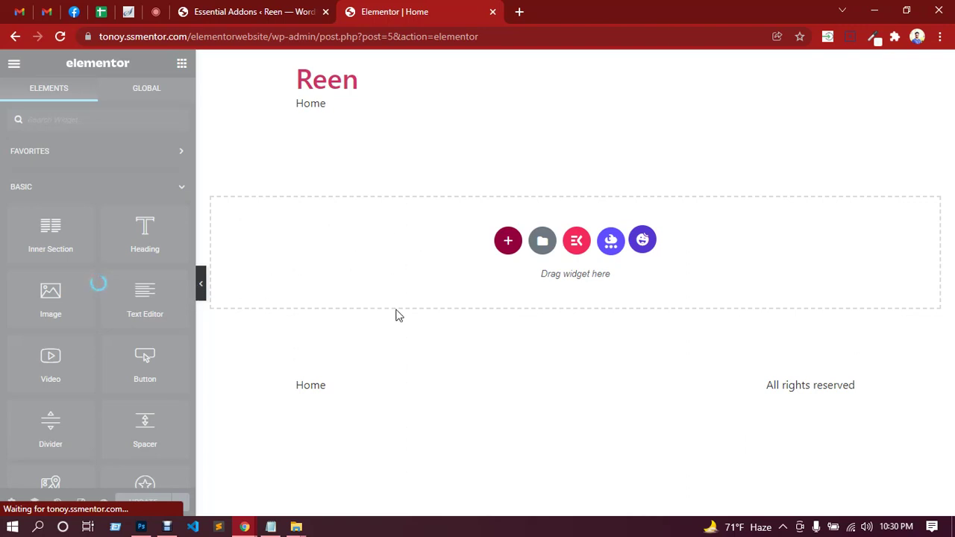
pyautogui.click(275, 14)
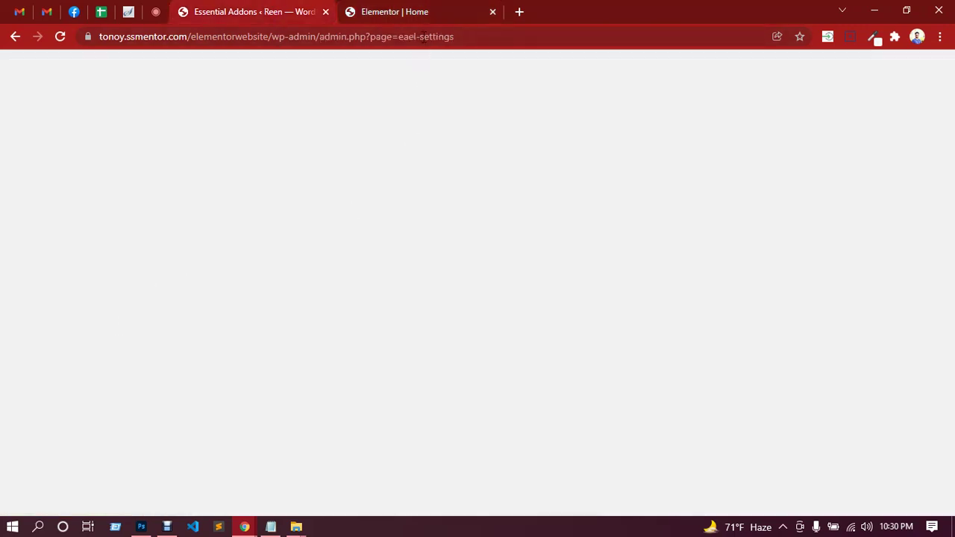
pyautogui.click(420, 20)
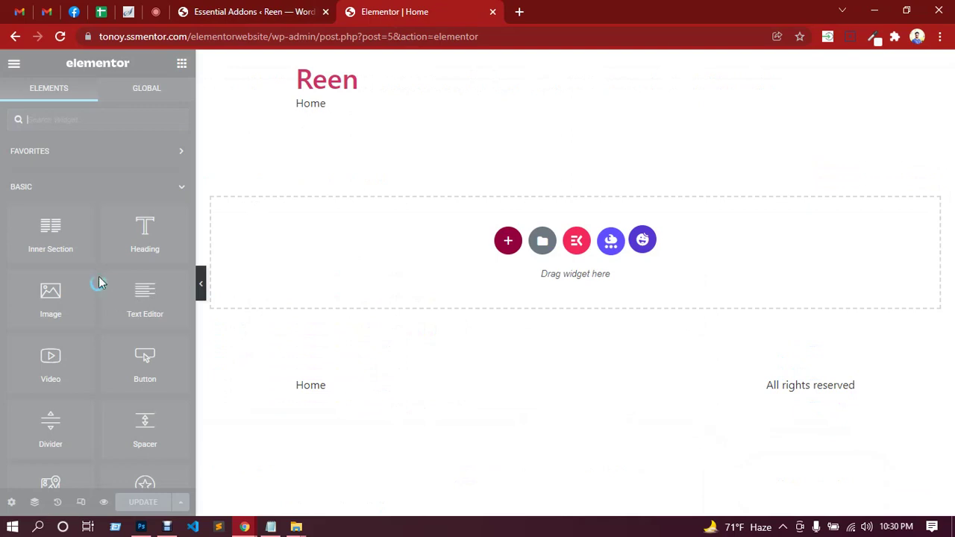
pyautogui.click(493, 12)
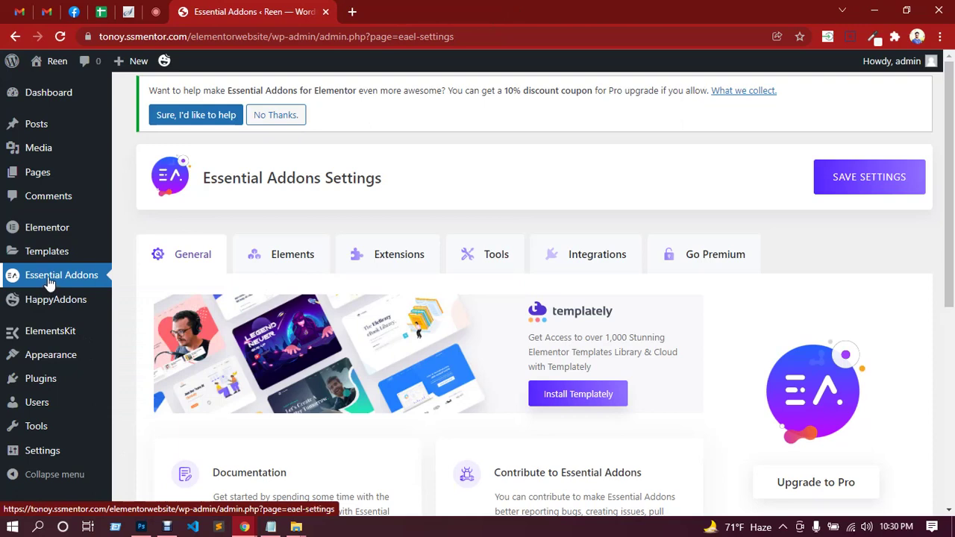
# Deactivate Essential Addons for Elementor under Installed Plugins, then switch to the Google Meet tab.
pyautogui.moveTo(71, 363)
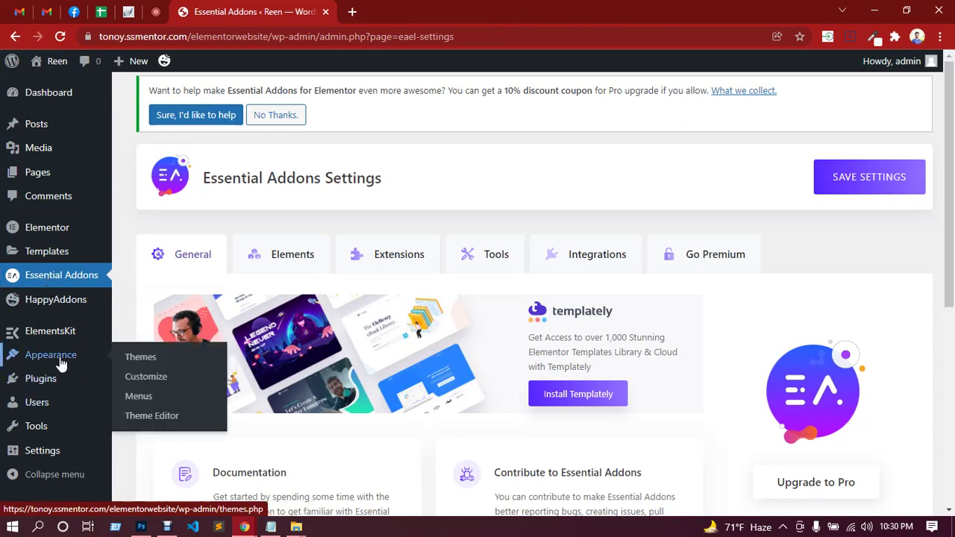
pyautogui.moveTo(47, 382)
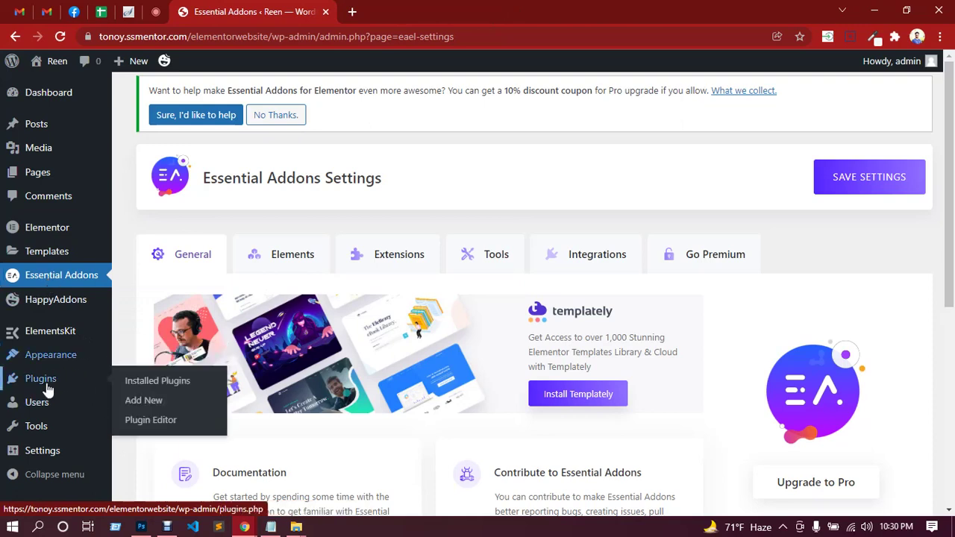
pyautogui.click(153, 382)
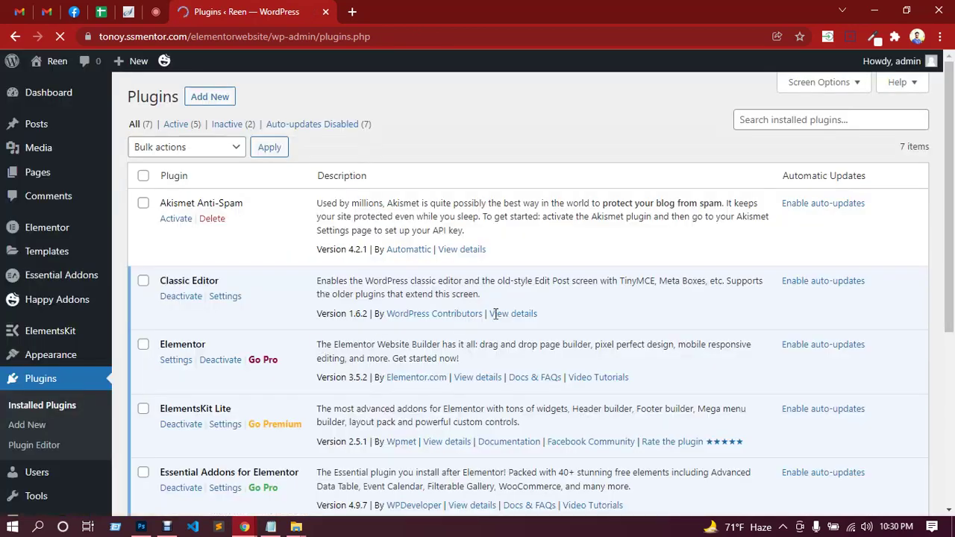
pyautogui.scroll(-3, 463, 319)
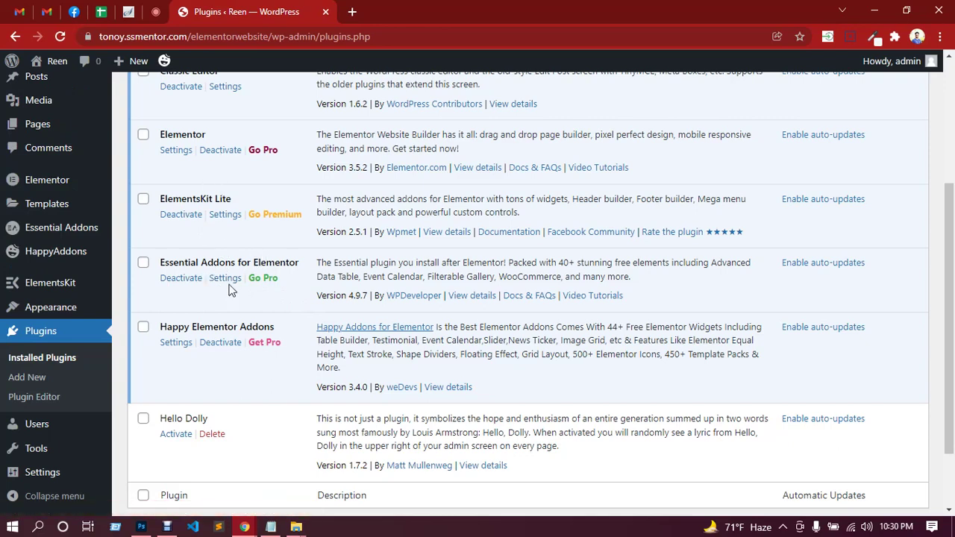
pyautogui.click(186, 286)
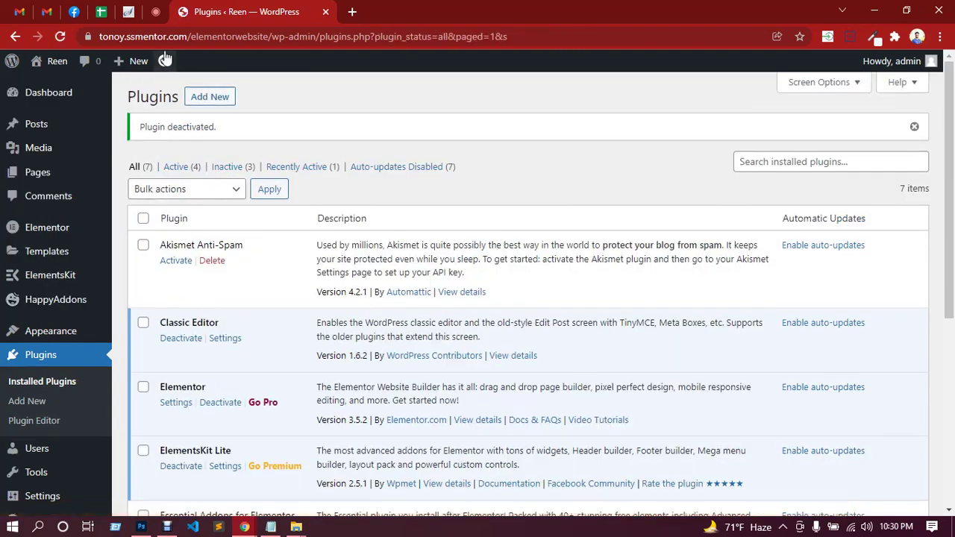
pyautogui.click(157, 13)
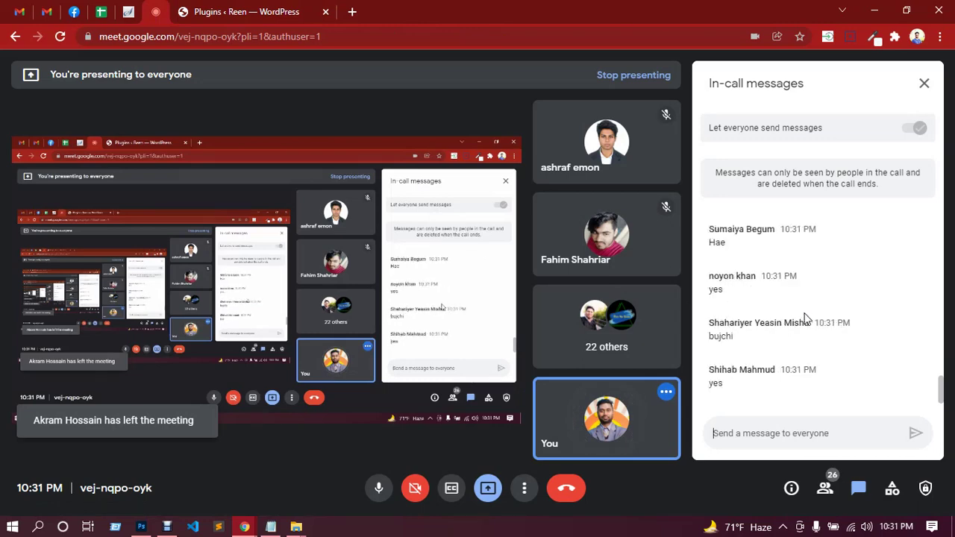
# From Pages > All Pages, open Home's 'Edit with Elementor' link in a new tab.
pyautogui.click(250, 14)
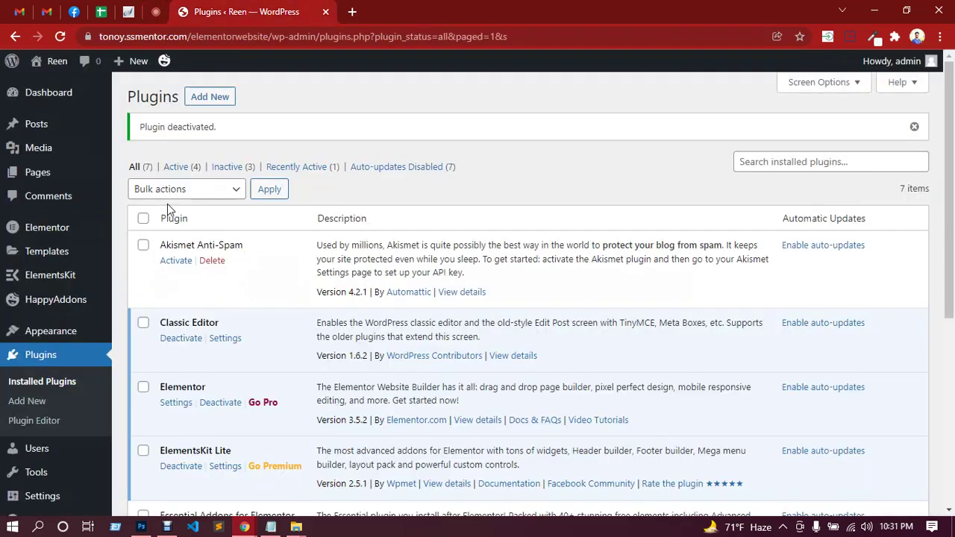
pyautogui.moveTo(86, 179)
pyautogui.click(145, 177)
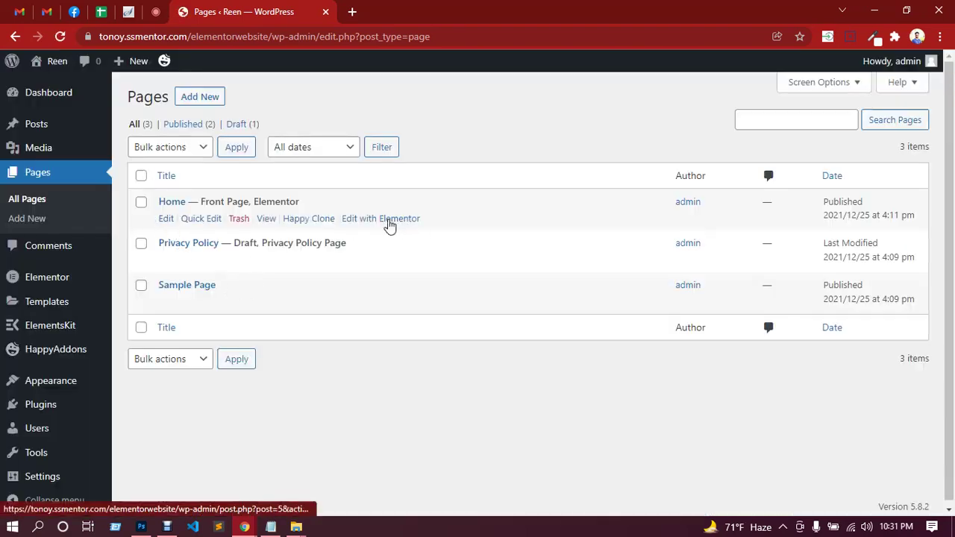
pyautogui.click(386, 224)
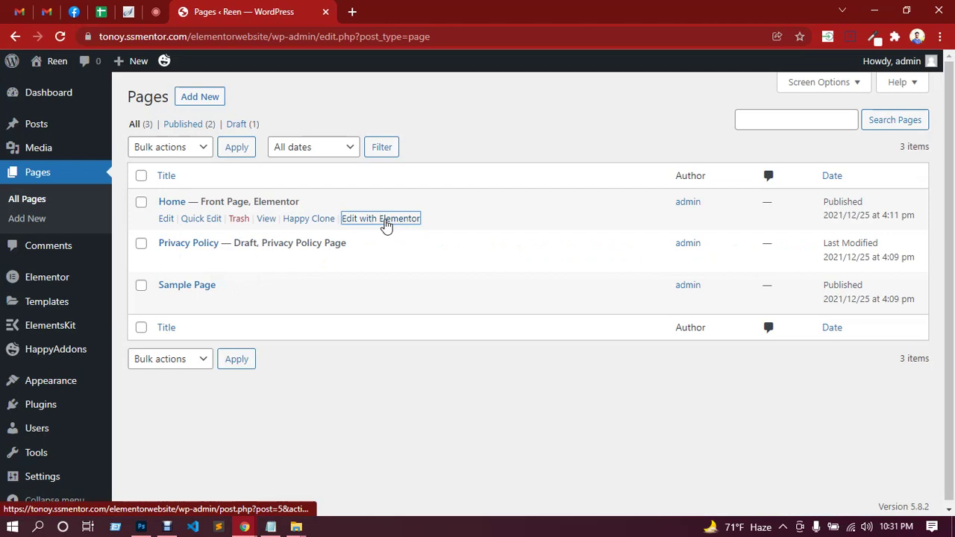
pyautogui.middleClick(380, 221)
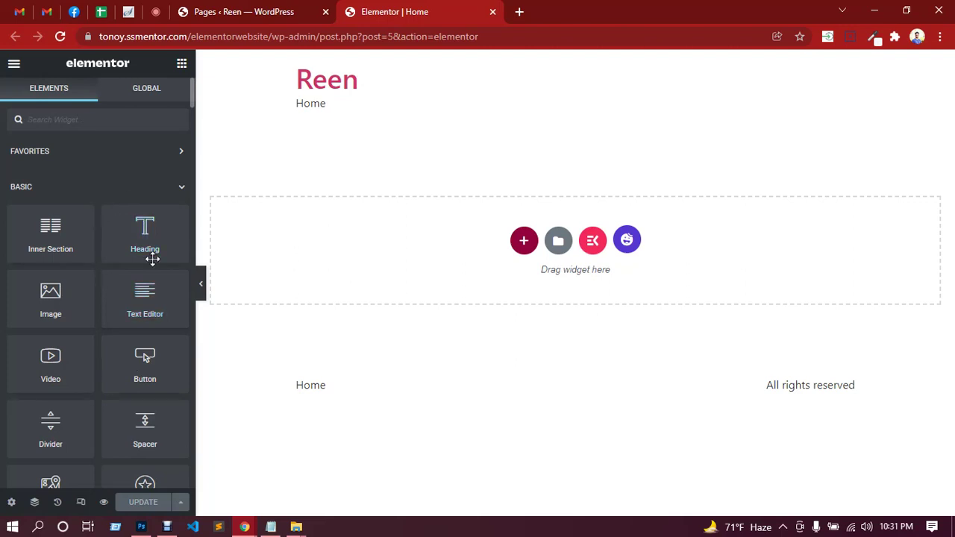
# Switch to the Google Meet tab to see the new attendee chat replies.
pyautogui.click(159, 13)
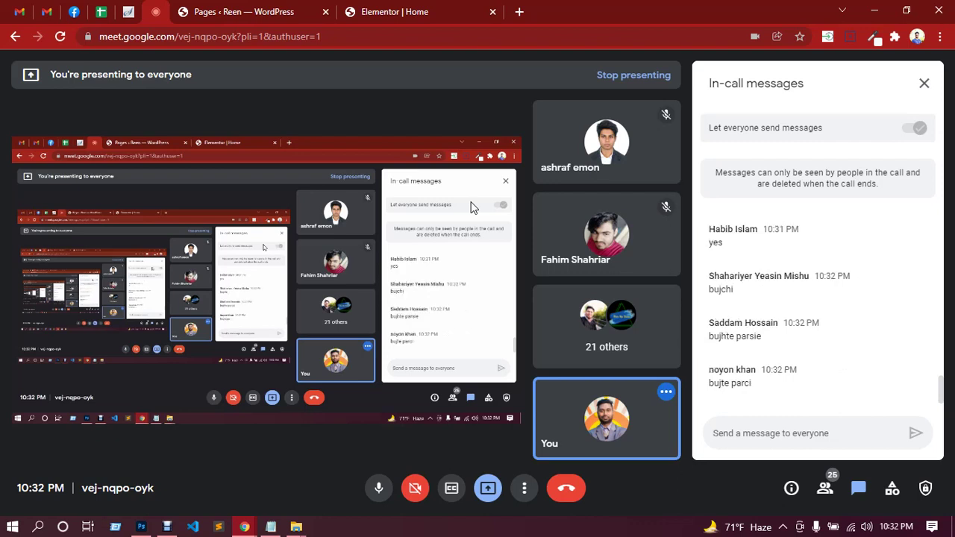
# Return to the Elementor | Home tab, then bring Home-Agency-Style-Desktop.psd up in Photoshop.
pyautogui.click(414, 15)
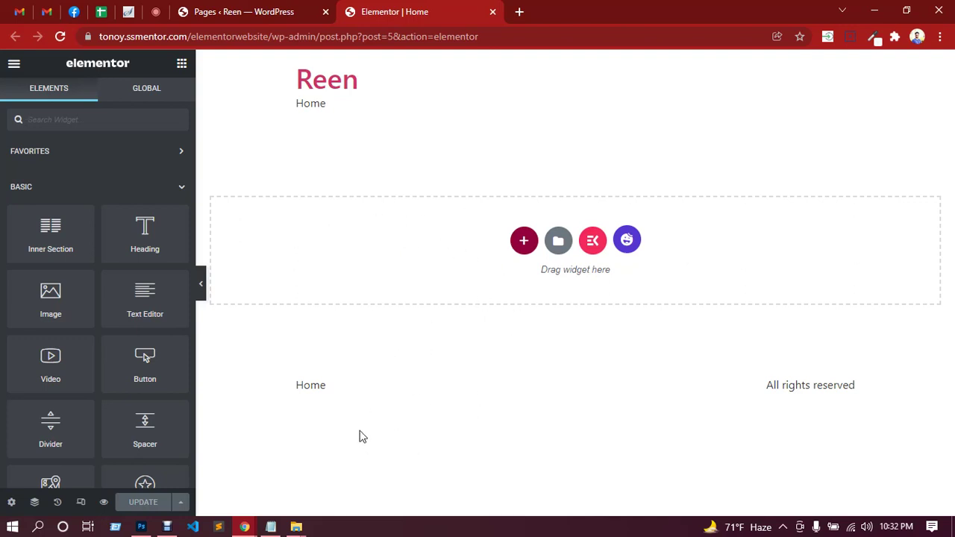
pyautogui.click(141, 527)
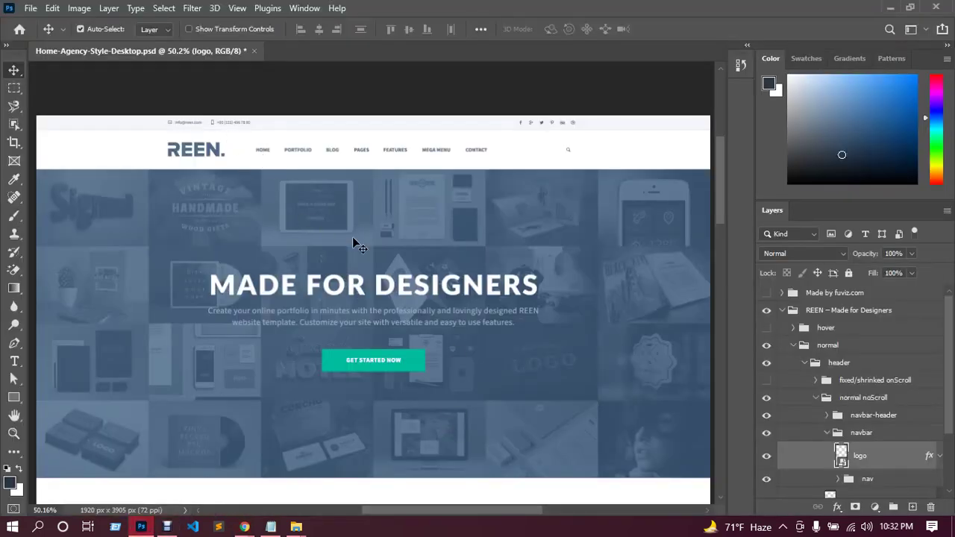
pyautogui.moveTo(721, 196); pyautogui.dragTo(693, 388)
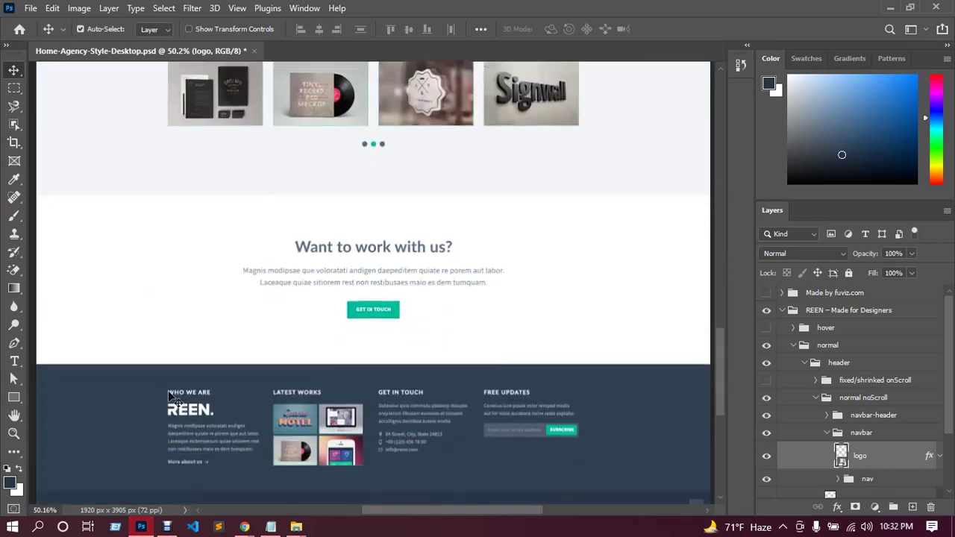
pyautogui.scroll(-3, 721, 383)
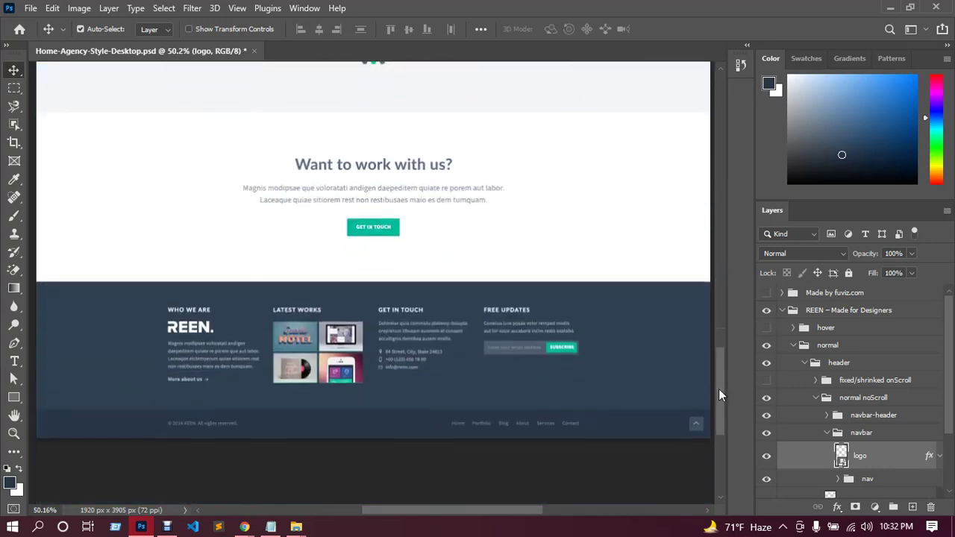
pyautogui.moveTo(723, 327); pyautogui.dragTo(727, 171)
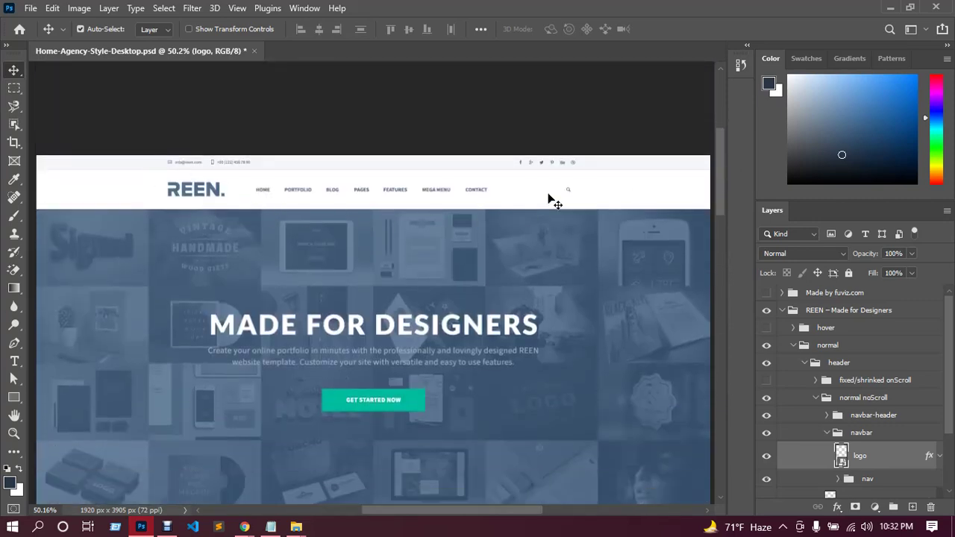
pyautogui.moveTo(720, 163); pyautogui.dragTo(728, 365)
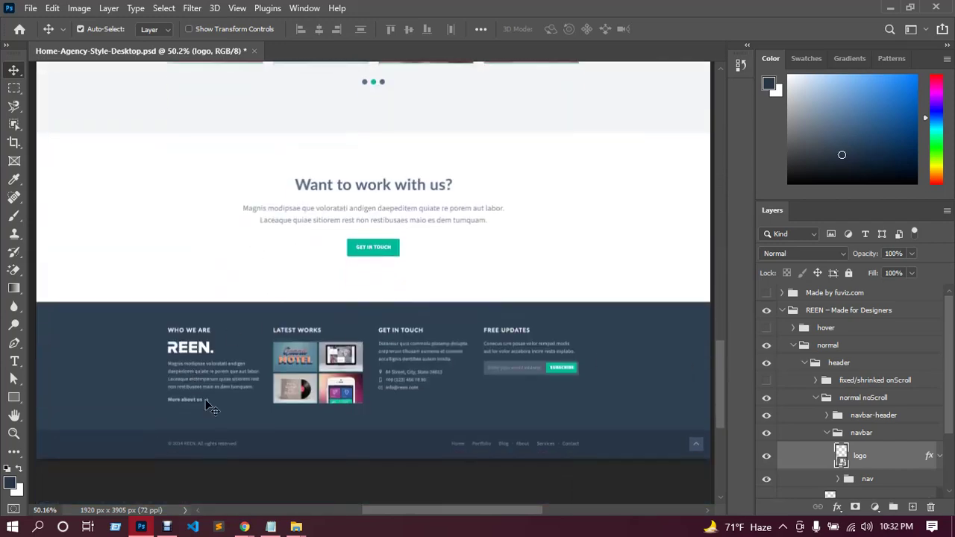
pyautogui.moveTo(244, 527)
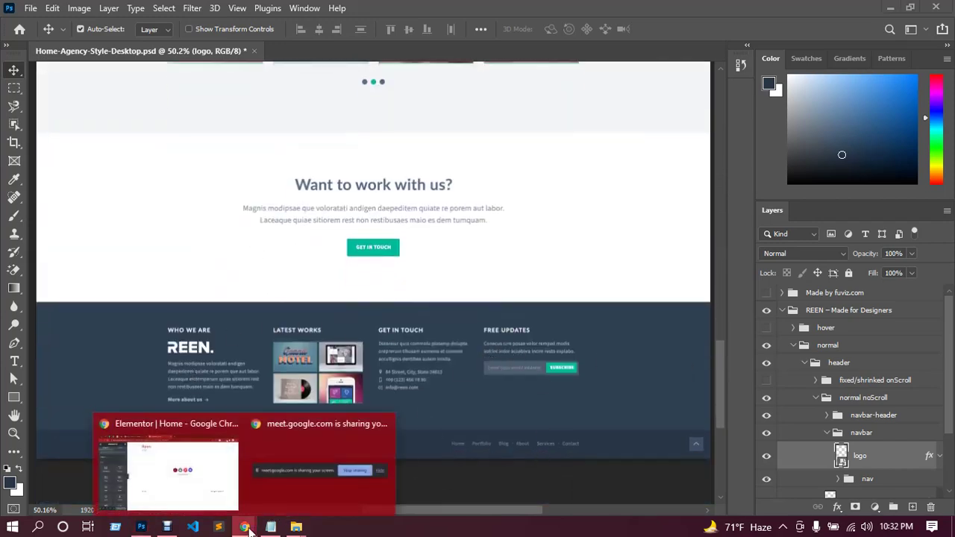
# Bring Chrome forward, read the Google Meet chat, then return to the Elementor | Home tab.
pyautogui.click(213, 483)
pyautogui.click(156, 12)
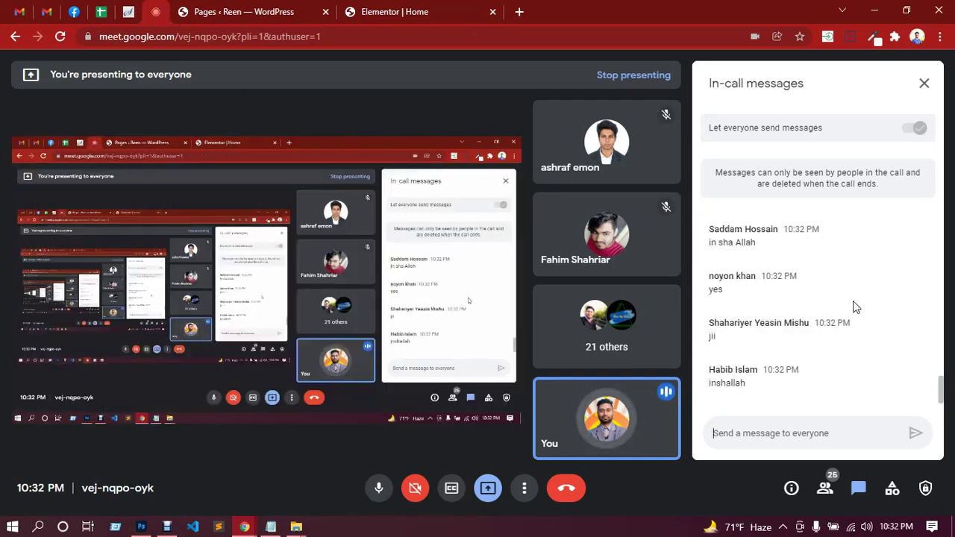
pyautogui.click(423, 16)
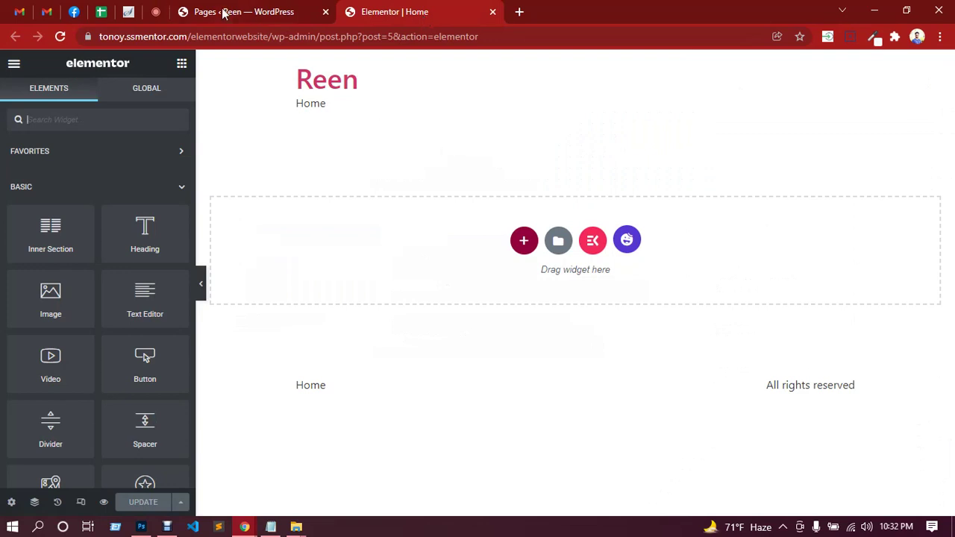
# Close the Elementor | Home tab and, after glancing at Meet, go back to the Pages tab.
pyautogui.click(492, 13)
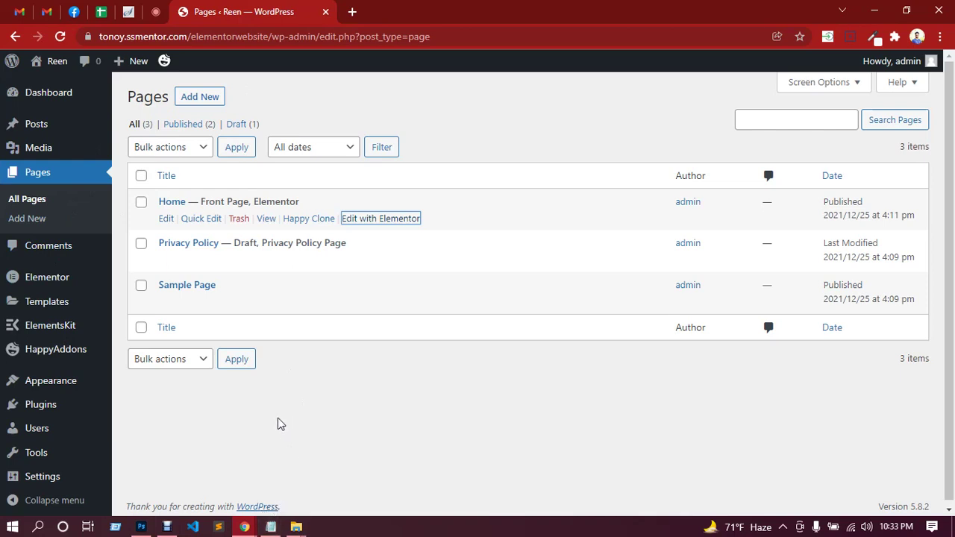
pyautogui.click(155, 11)
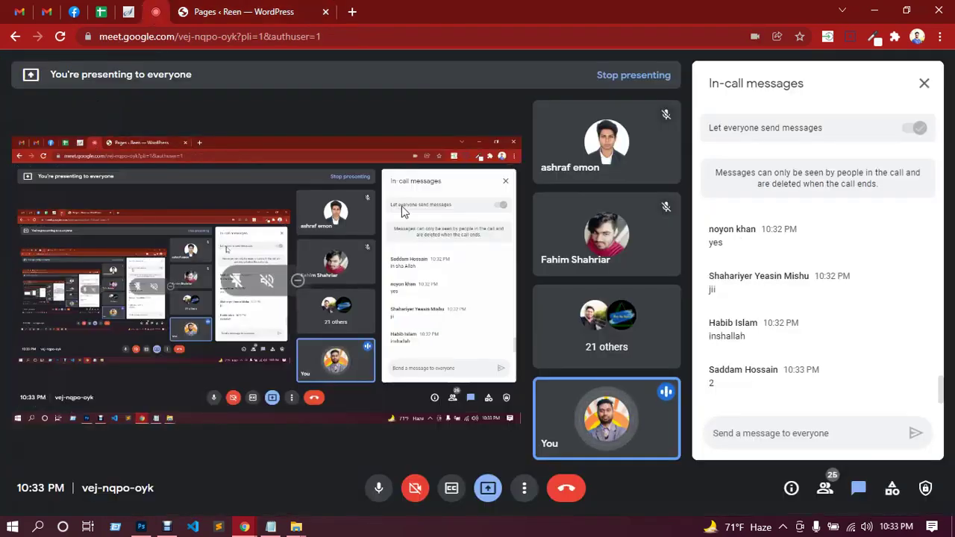
pyautogui.click(260, 10)
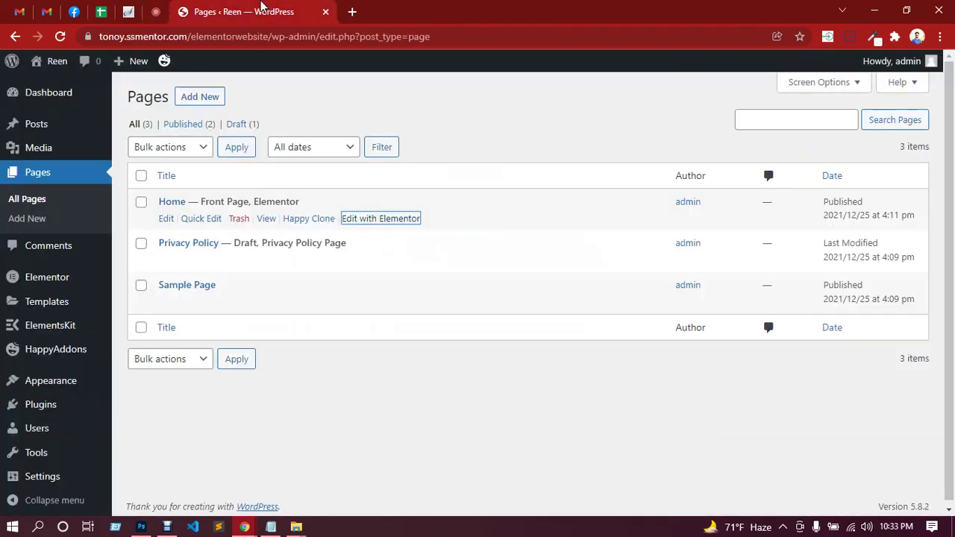
pyautogui.moveTo(41, 311)
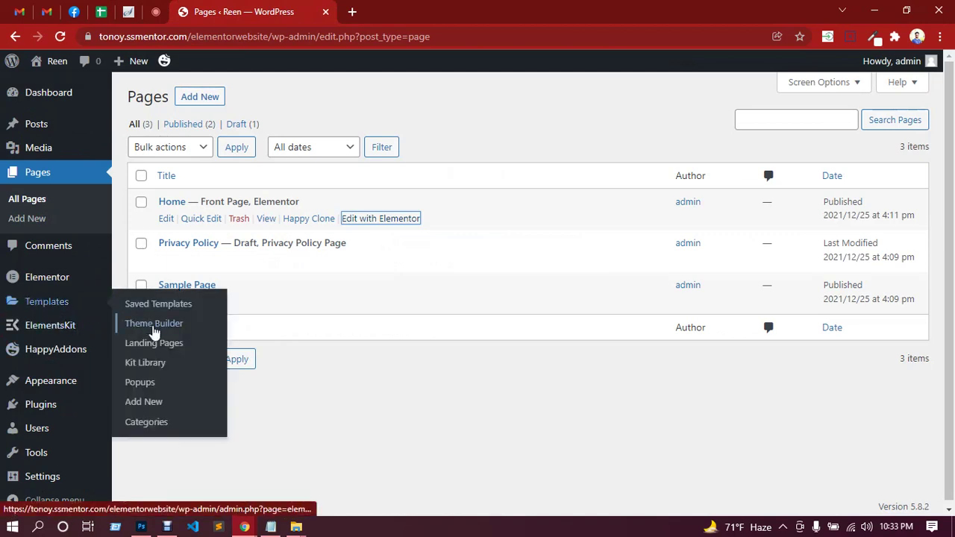
# Browse the Theme Builder's site-part cards in a new tab, then close it.
pyautogui.middleClick(153, 329)
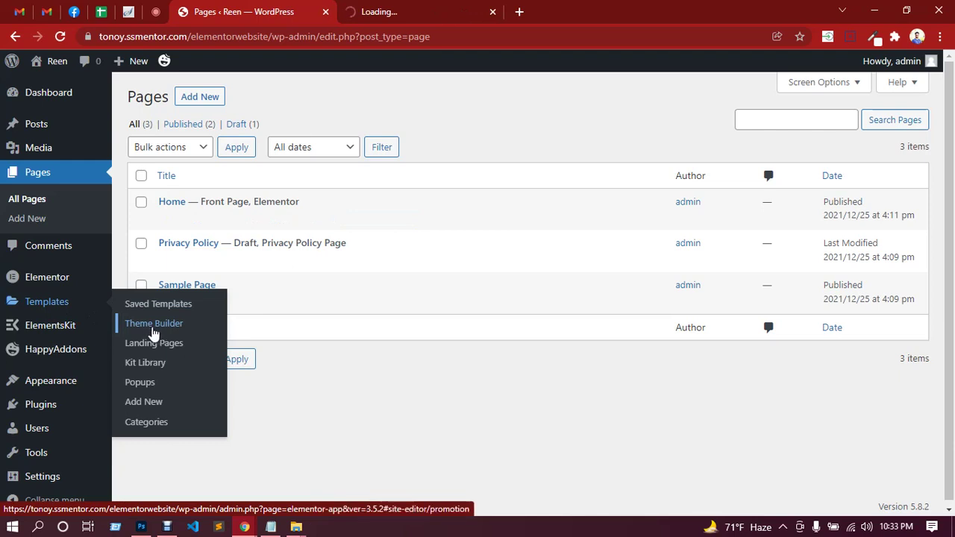
pyautogui.click(376, 13)
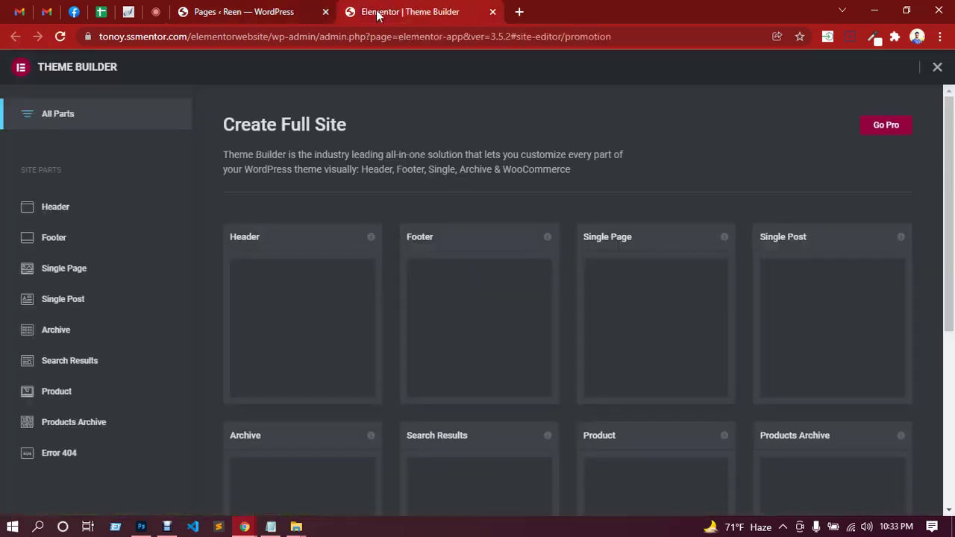
pyautogui.moveTo(326, 322)
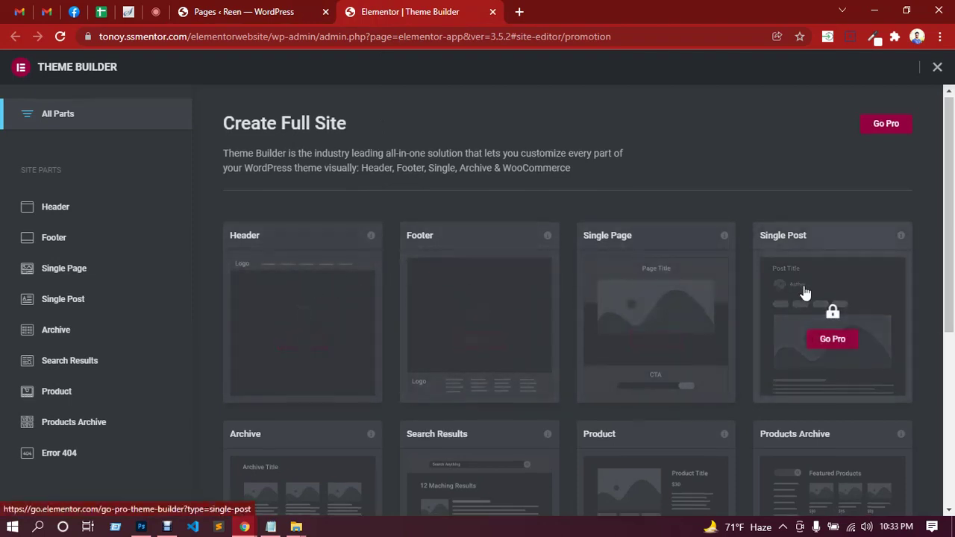
pyautogui.scroll(-1, 813, 420)
pyautogui.scroll(-4, 814, 420)
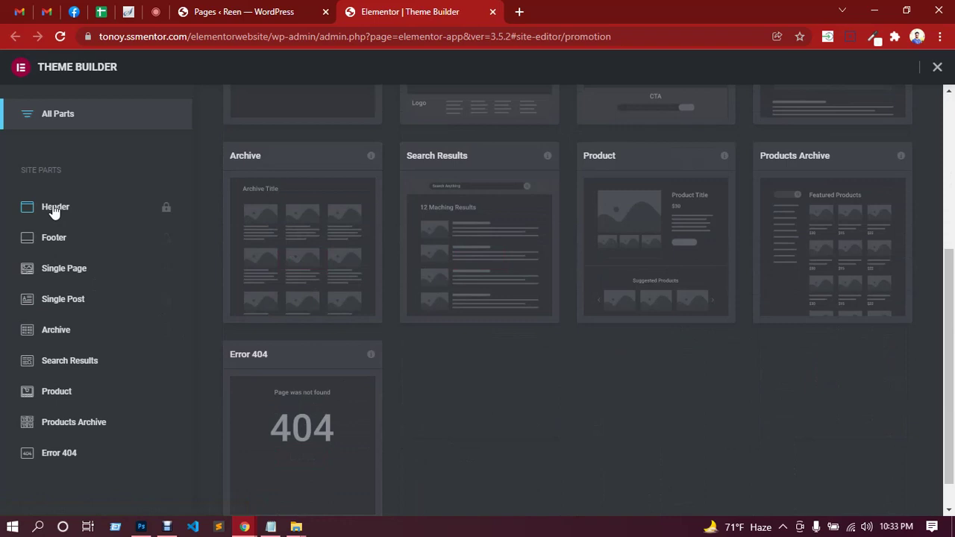
pyautogui.scroll(4, 251, 274)
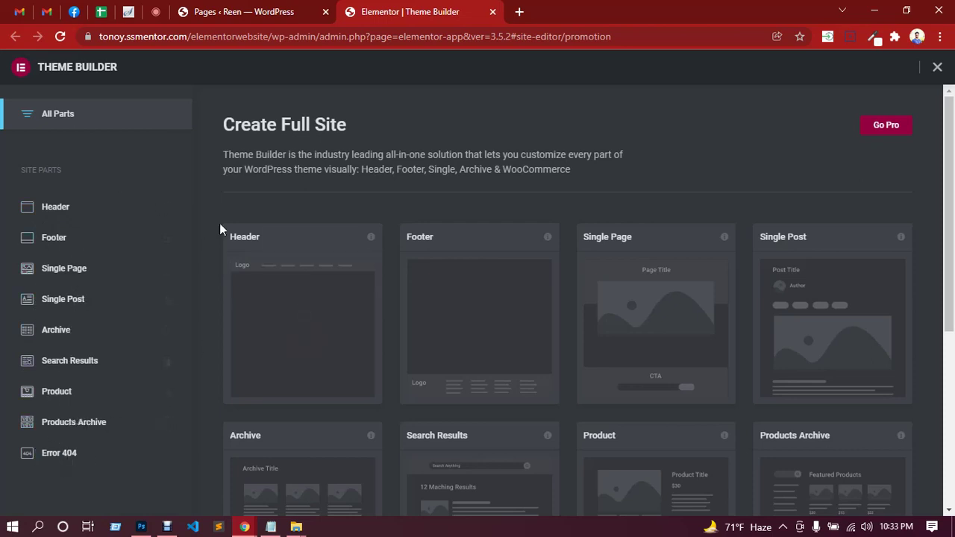
pyautogui.click(937, 68)
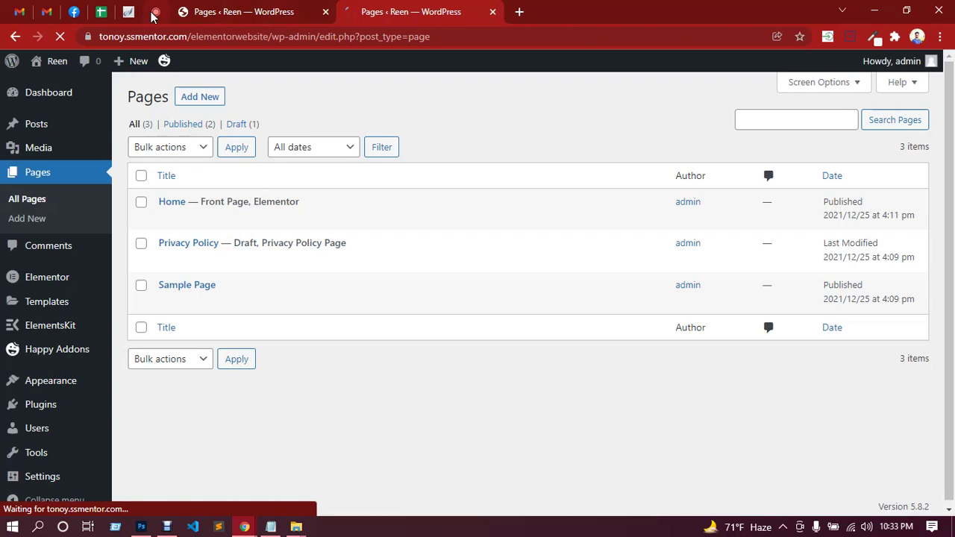
# Glance at the Google Meet chat, then return to the second tab's Pages list.
pyautogui.click(156, 11)
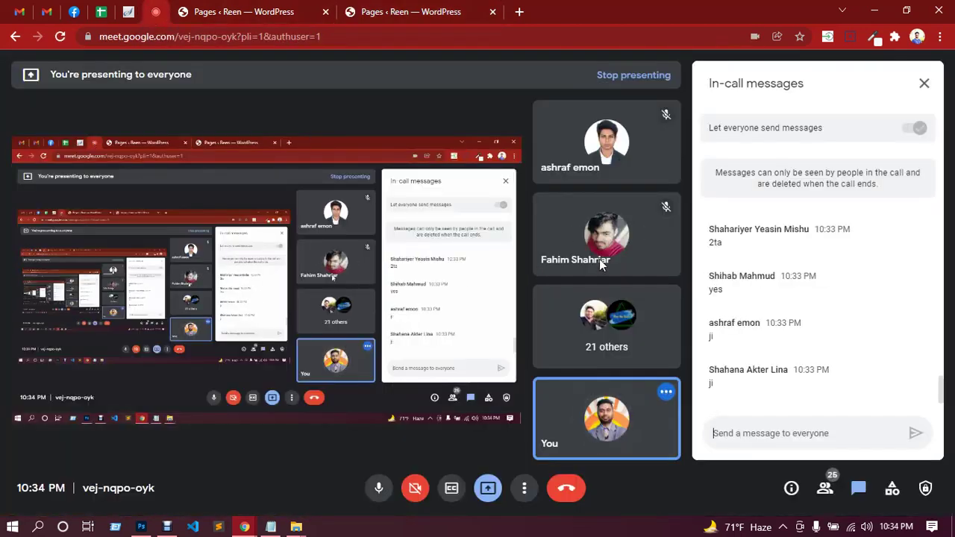
pyautogui.click(394, 9)
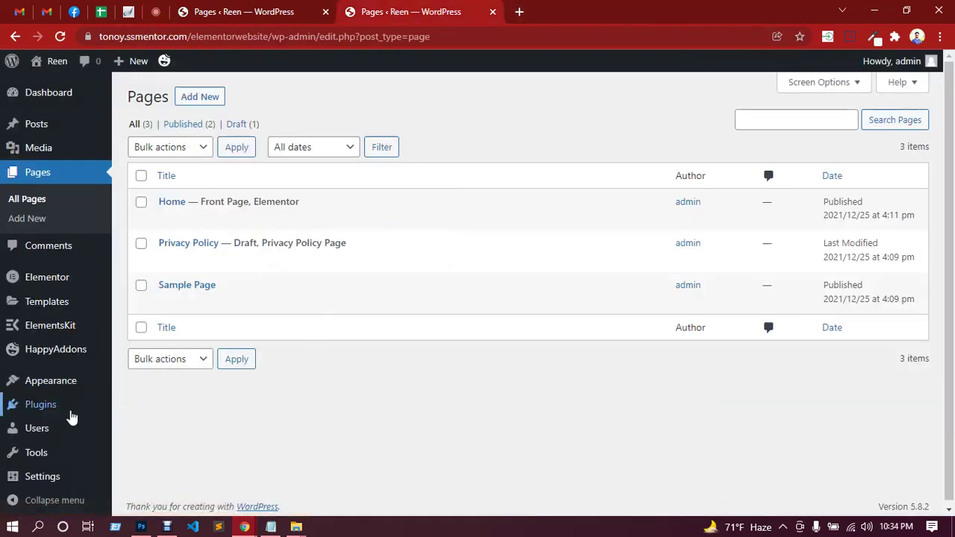
pyautogui.moveTo(95, 411)
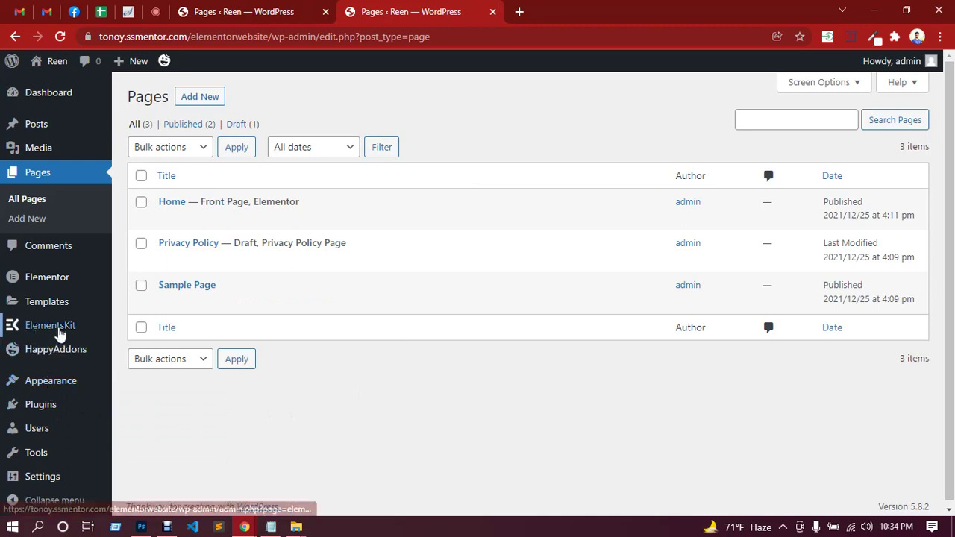
pyautogui.moveTo(52, 332)
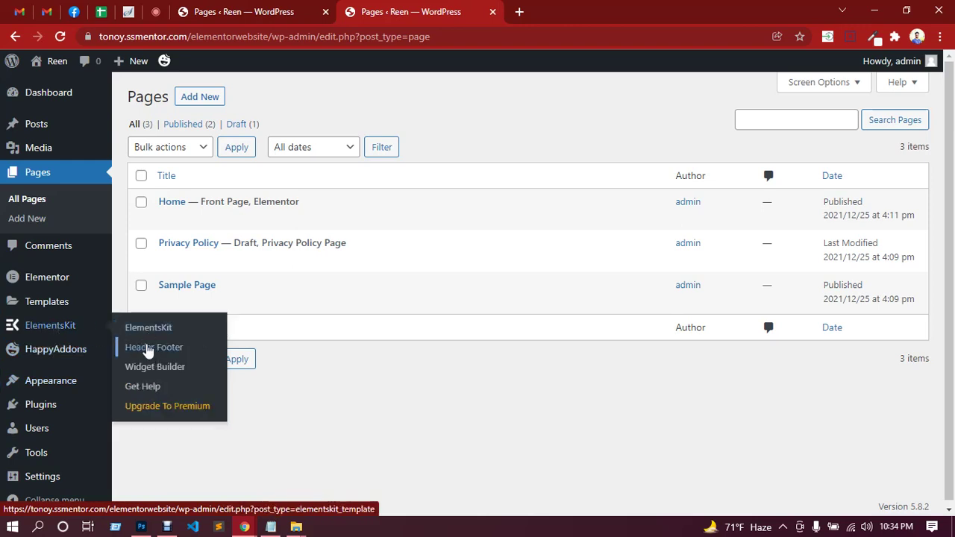
pyautogui.click(153, 348)
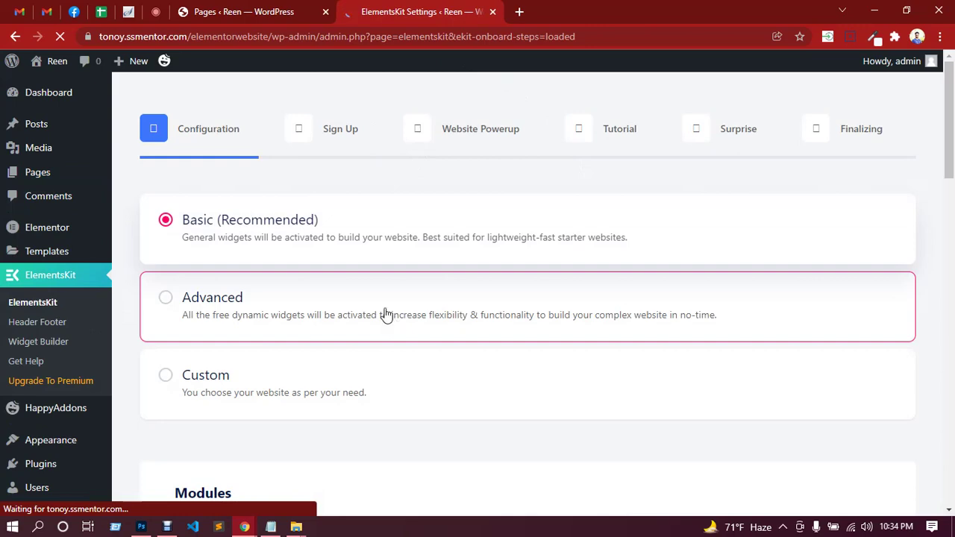
pyautogui.scroll(-2, 426, 289)
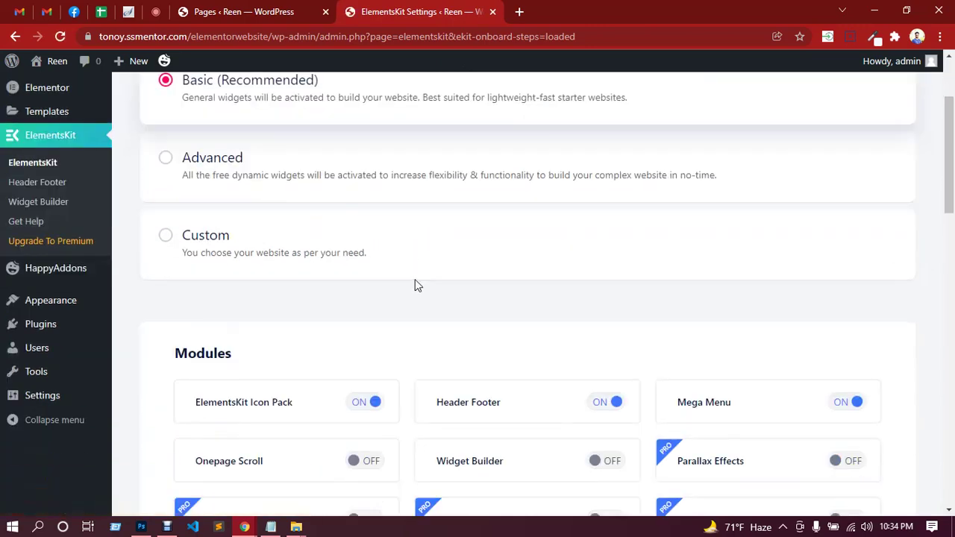
pyautogui.scroll(2, 416, 284)
pyautogui.scroll(-6, 415, 284)
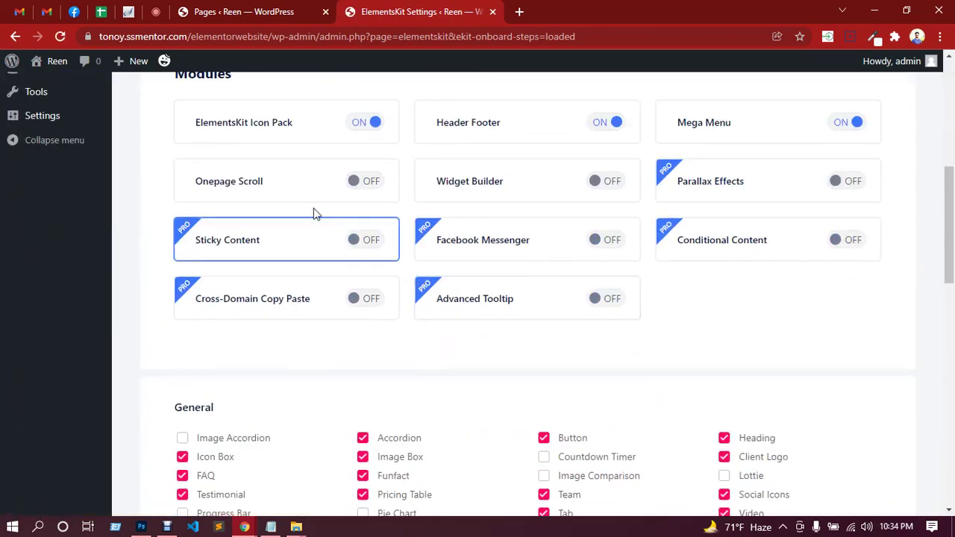
pyautogui.click(368, 183)
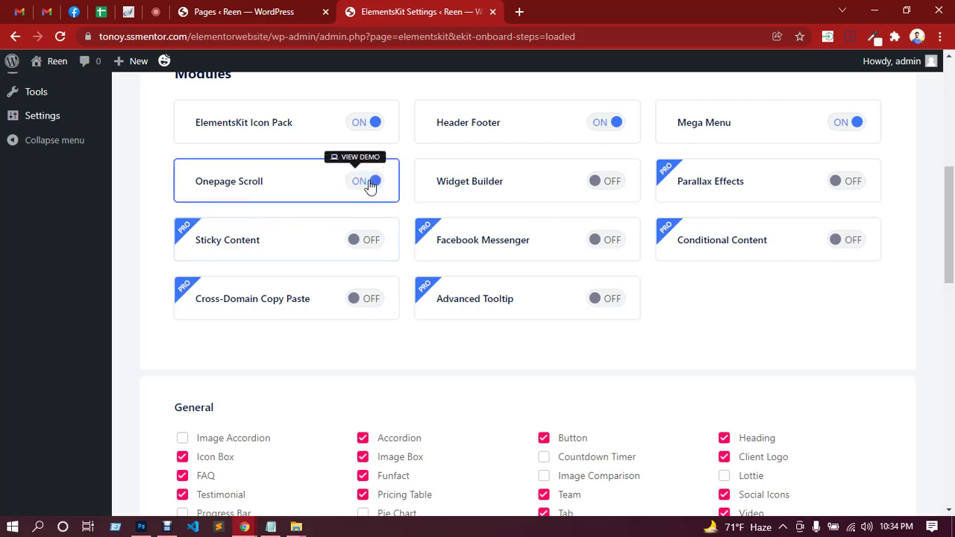
pyautogui.click(608, 184)
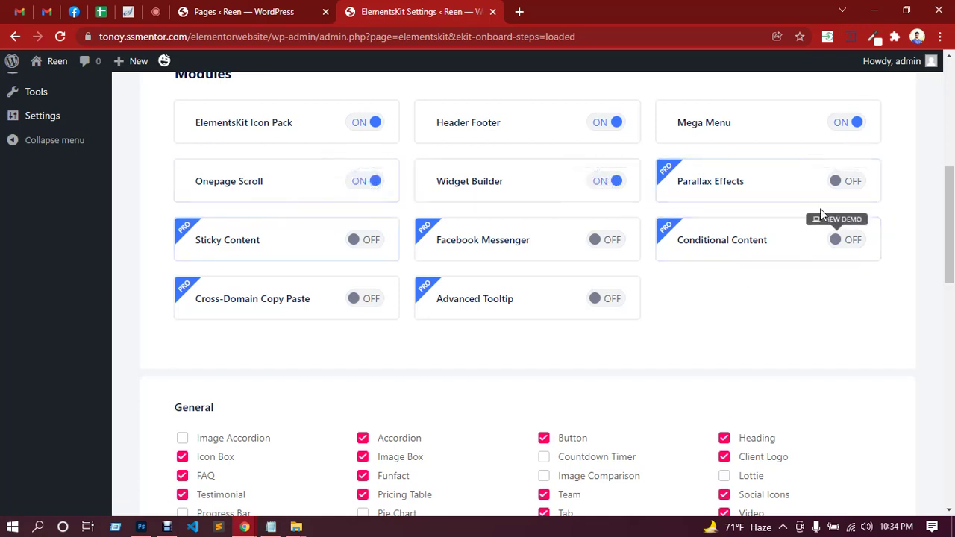
pyautogui.scroll(-4, 331, 231)
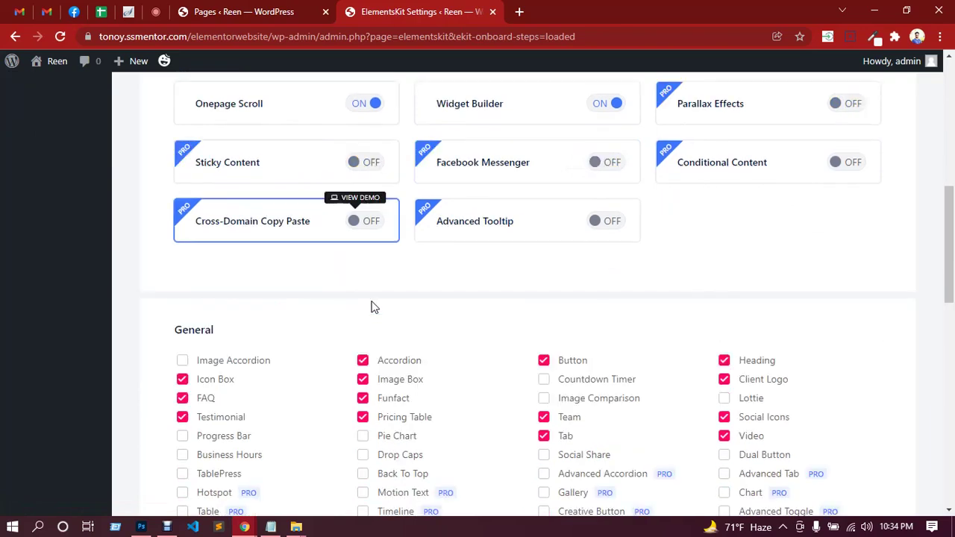
# Enable Progress Bar, Business Hours, Pie Chart, Drop Caps, Back To Top, TablePress, Image Comparison, Countdown Timer, Lottie, Dual Button and Social Share.
pyautogui.click(182, 233)
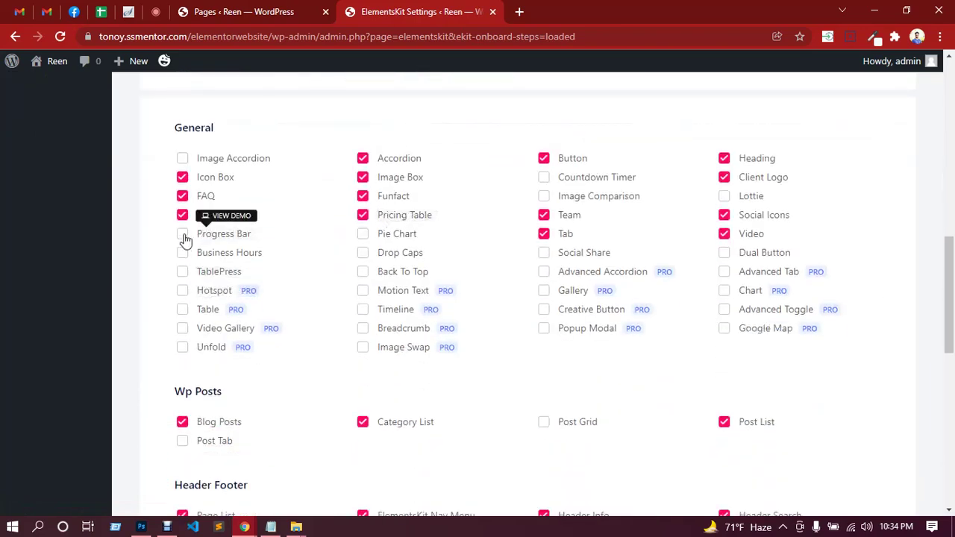
pyautogui.click(182, 252)
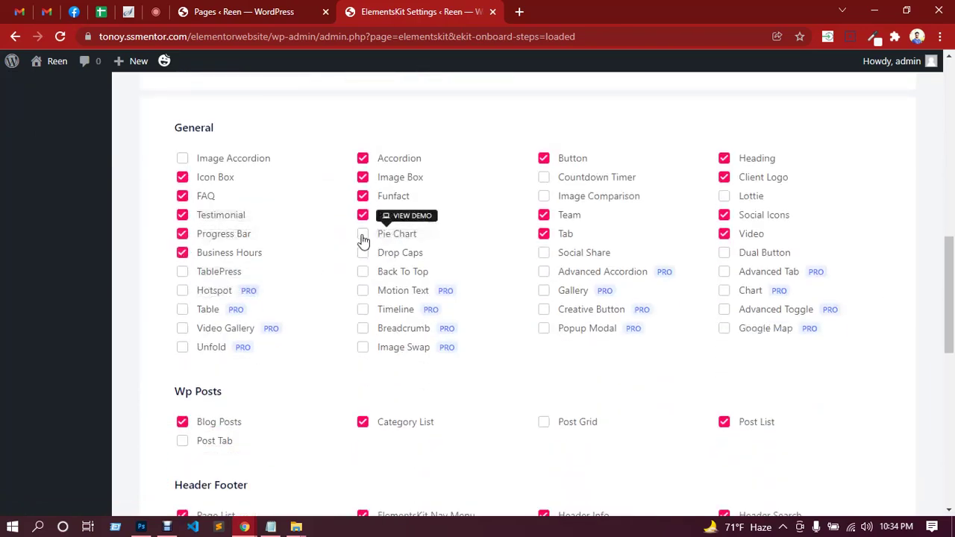
pyautogui.click(363, 233)
pyautogui.click(363, 252)
pyautogui.click(362, 271)
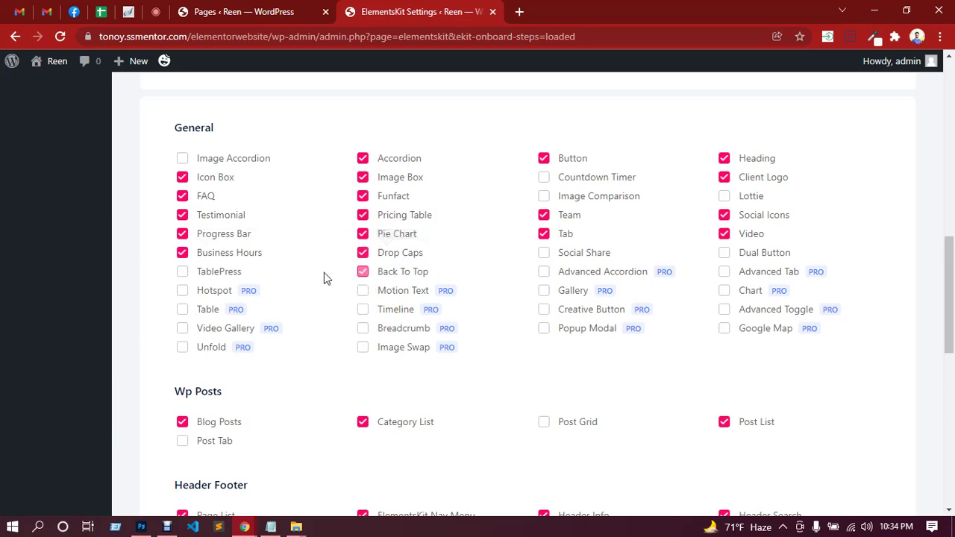
pyautogui.click(183, 273)
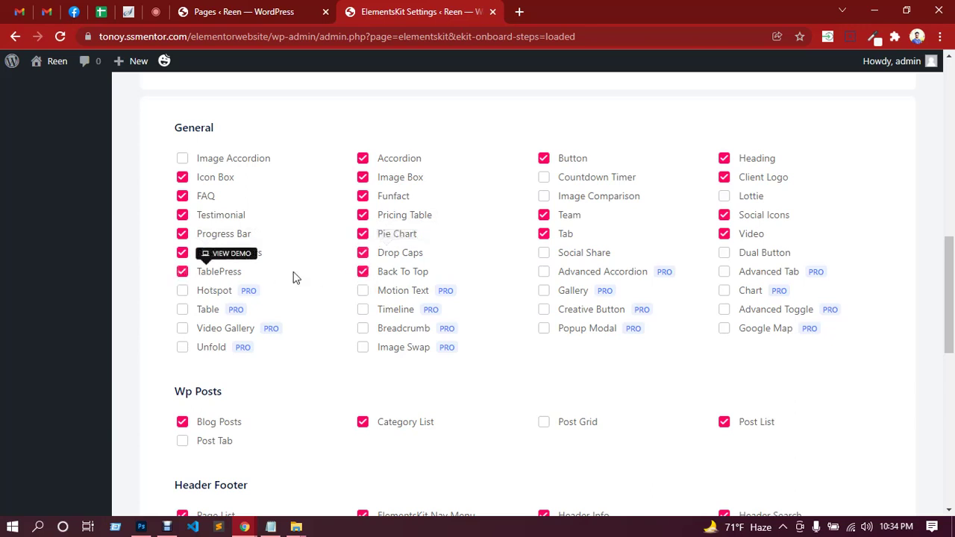
pyautogui.click(543, 196)
pyautogui.click(544, 177)
pyautogui.click(723, 196)
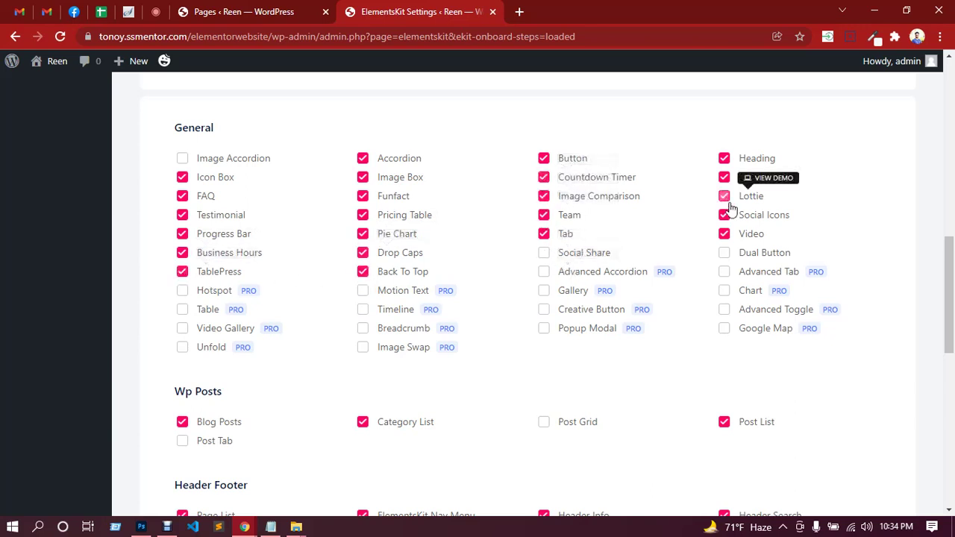
pyautogui.click(724, 252)
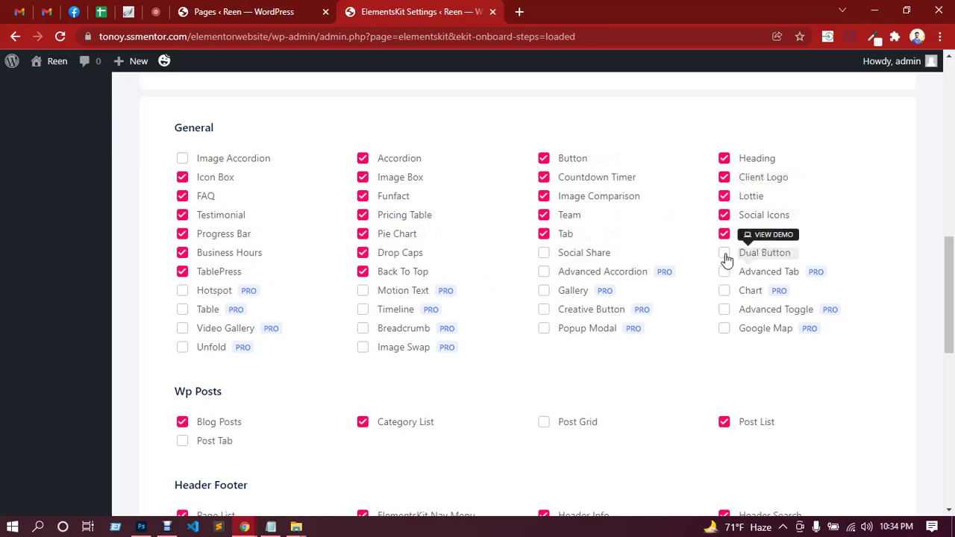
pyautogui.click(544, 255)
# Further down the list, enable Post Tab, Post Grid, Wp Forms and Contact Form7.
pyautogui.scroll(-2, 522, 340)
pyautogui.click(215, 302)
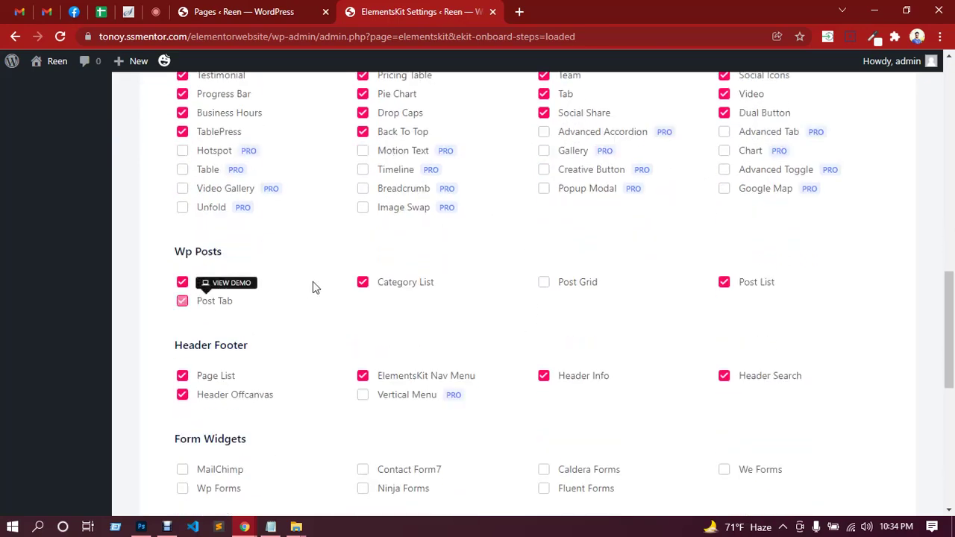
pyautogui.click(567, 290)
pyautogui.scroll(-2, 589, 313)
pyautogui.scroll(-1, 552, 348)
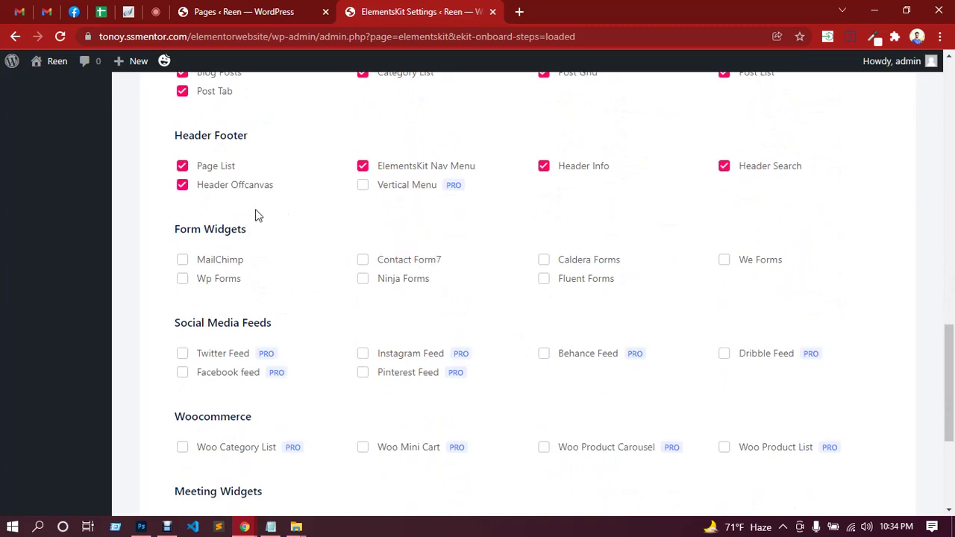
pyautogui.click(222, 282)
pyautogui.click(392, 262)
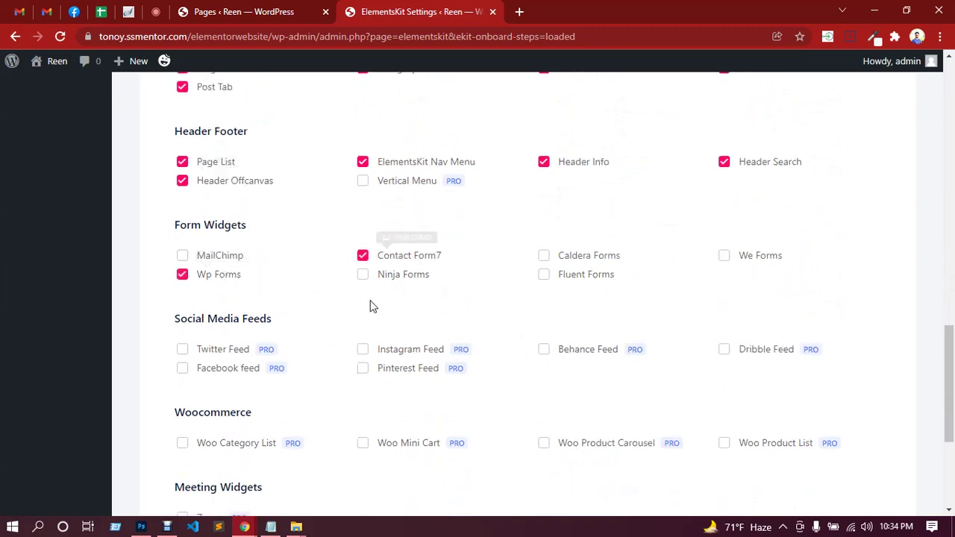
pyautogui.scroll(-2, 455, 265)
pyautogui.scroll(-2, 424, 392)
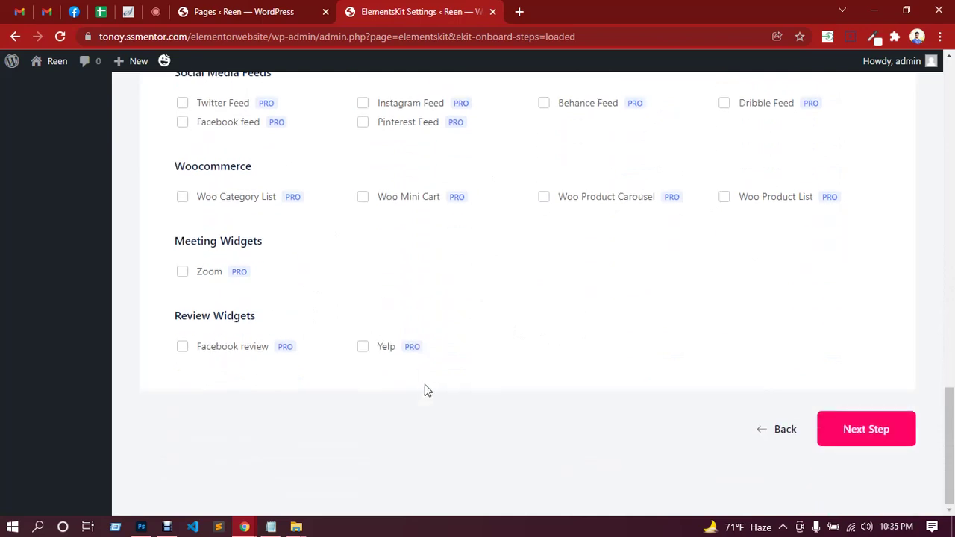
pyautogui.scroll(3, 872, 475)
pyautogui.scroll(-2, 858, 418)
pyautogui.scroll(-2, 842, 368)
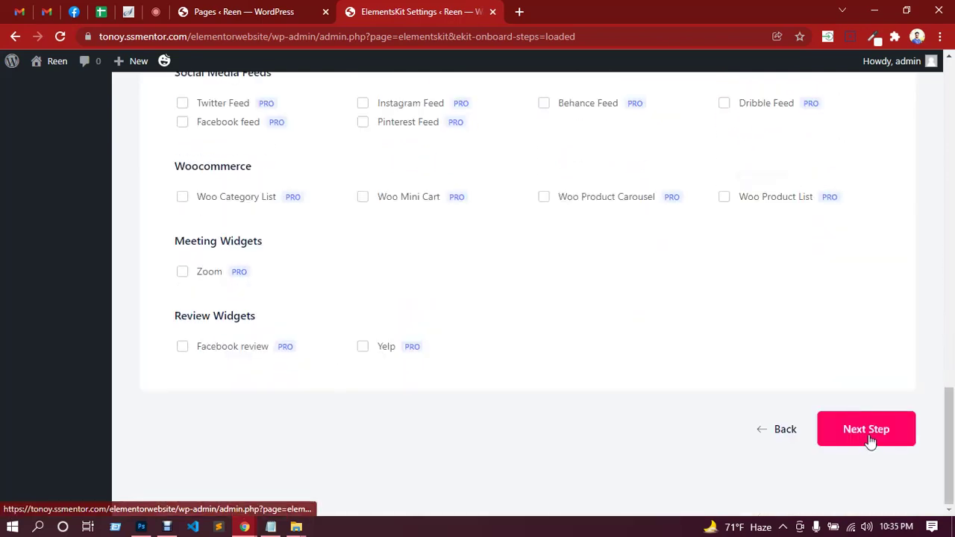
# Advance the ElementsKit wizard past the Sign Up, Website Powerup and Tutorial steps.
pyautogui.click(866, 438)
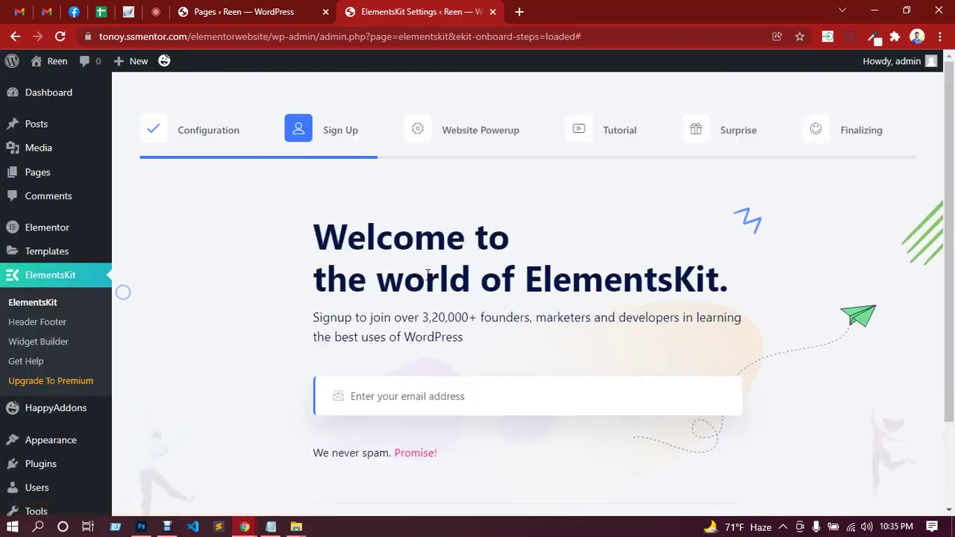
pyautogui.scroll(-2, 447, 273)
pyautogui.click(700, 444)
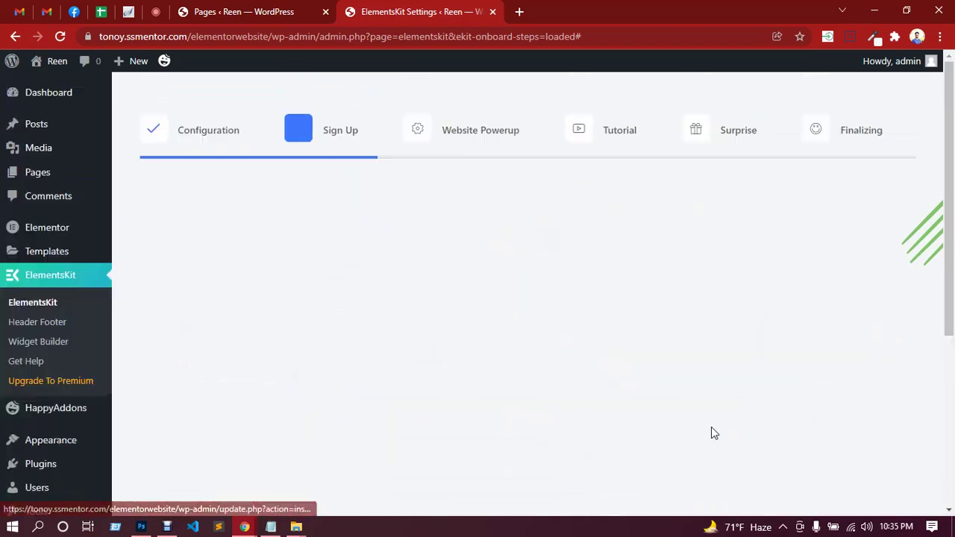
pyautogui.scroll(-4, 749, 432)
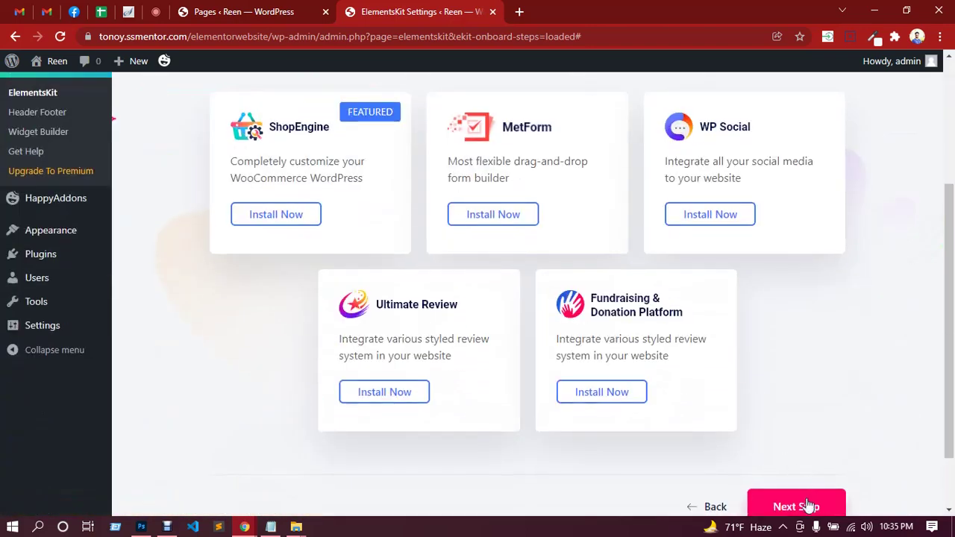
pyautogui.click(805, 506)
pyautogui.scroll(-4, 799, 403)
pyautogui.click(811, 475)
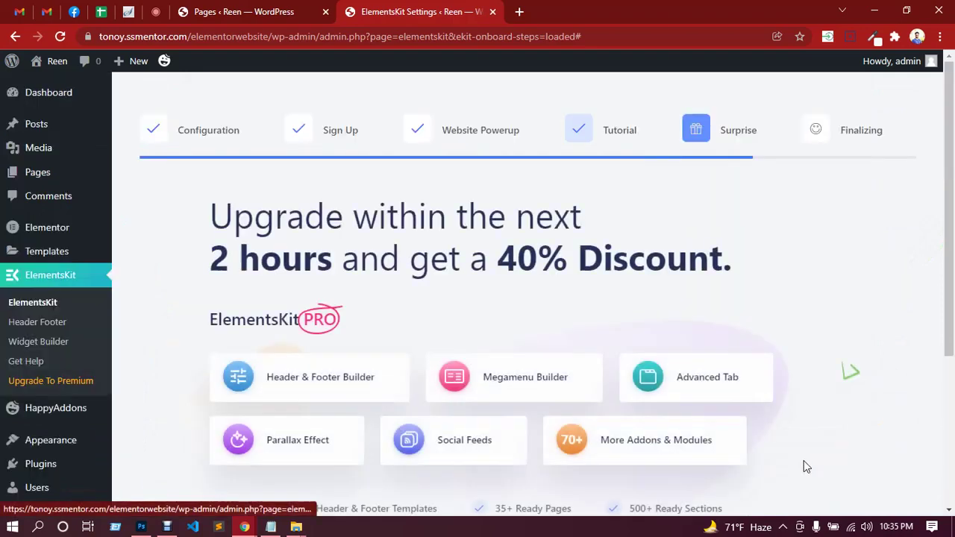
pyautogui.scroll(-3, 808, 457)
# Skip the upgrade offer, save the ElementsKit setup, and open the Header Footer templates list.
pyautogui.click(805, 441)
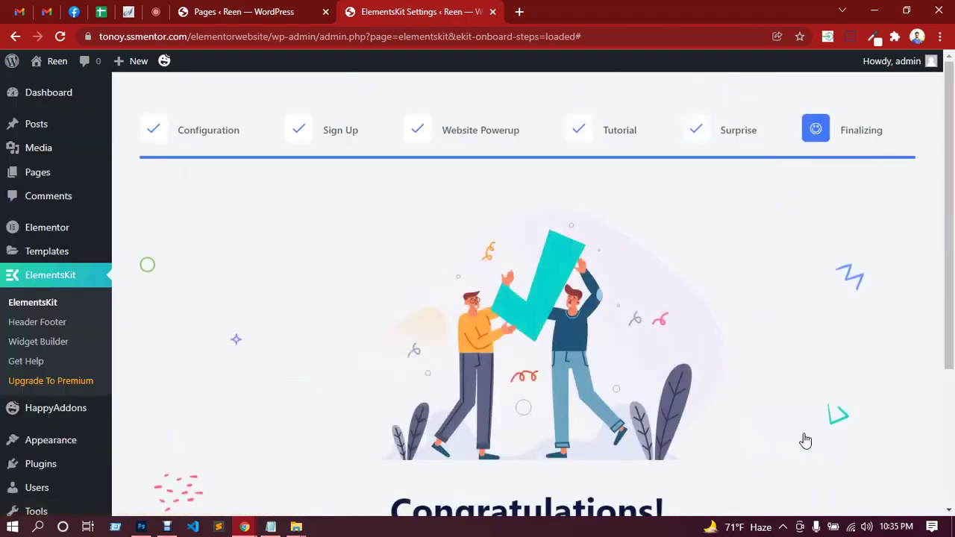
pyautogui.scroll(-3, 805, 374)
pyautogui.click(553, 414)
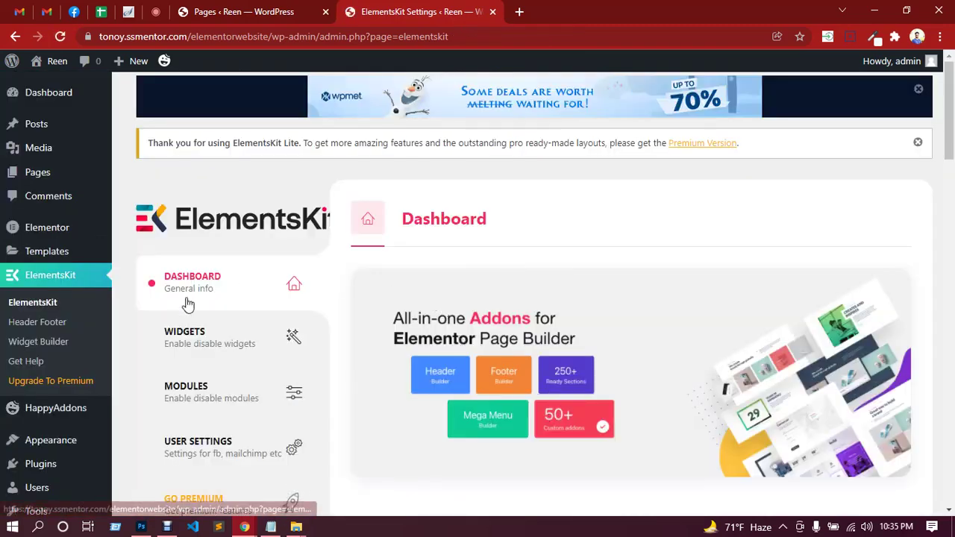
pyautogui.click(47, 326)
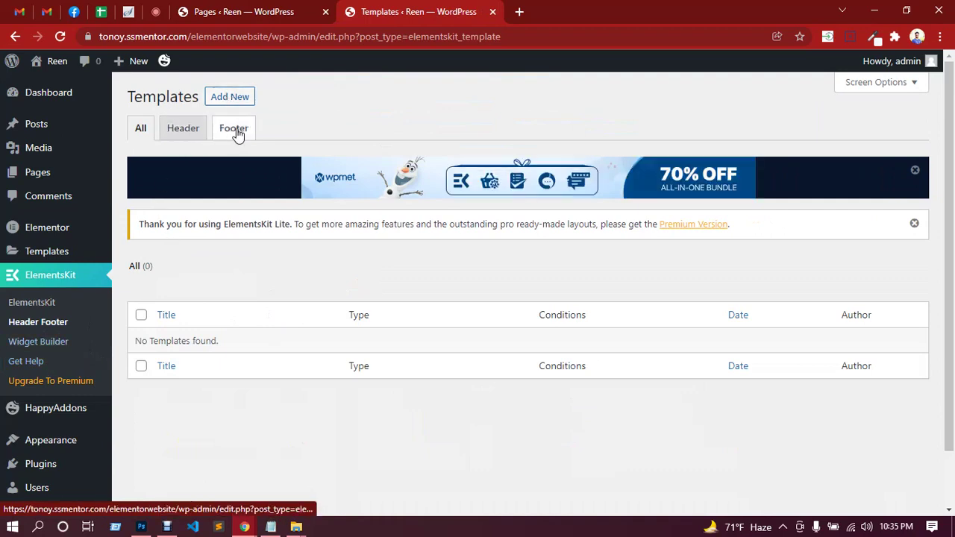
# Add a new template titled 'header' with type Header and Entire Site display conditions.
pyautogui.click(225, 99)
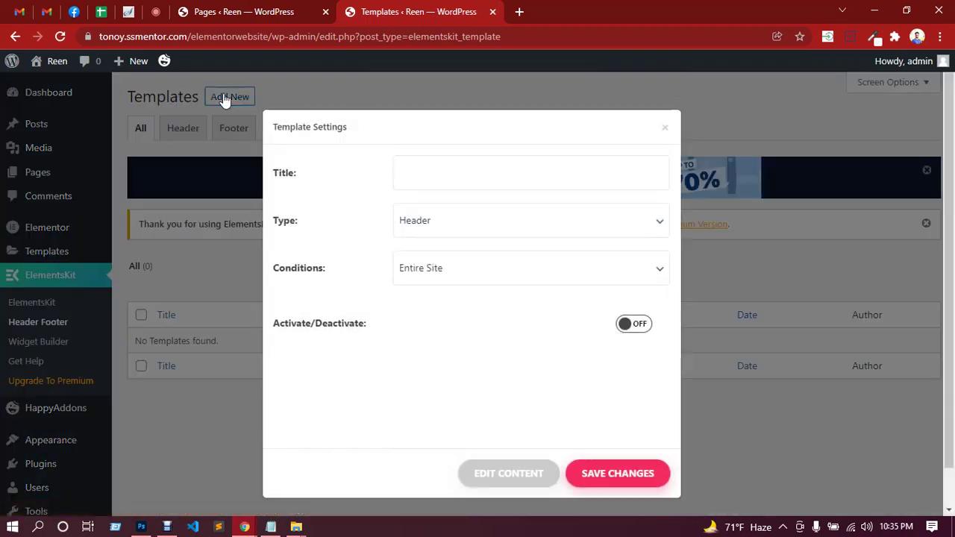
pyautogui.click(426, 174)
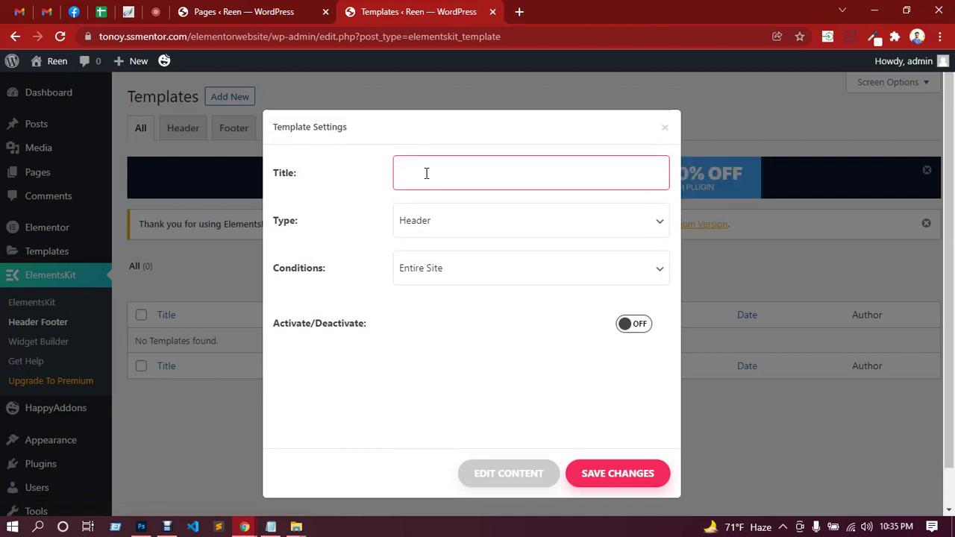
pyautogui.write('h')
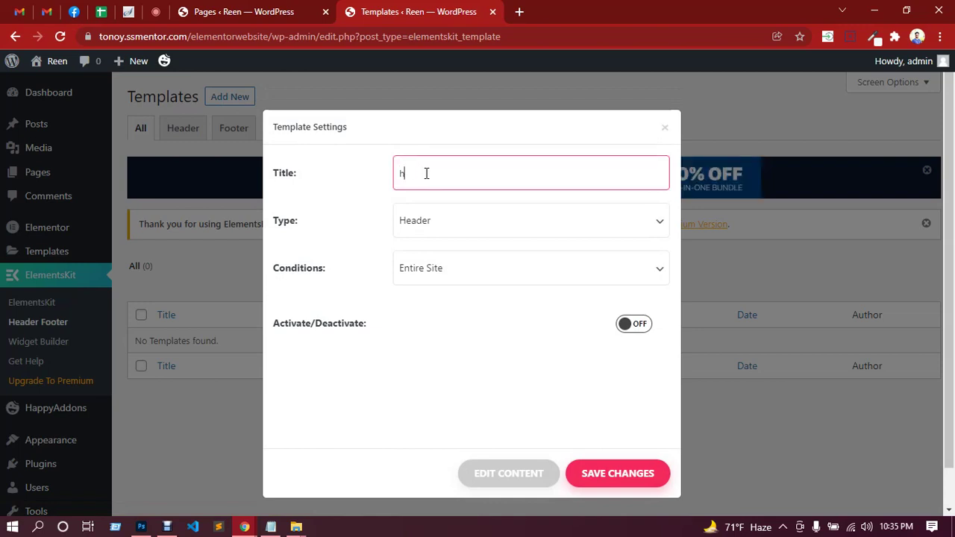
pyautogui.write('omad')
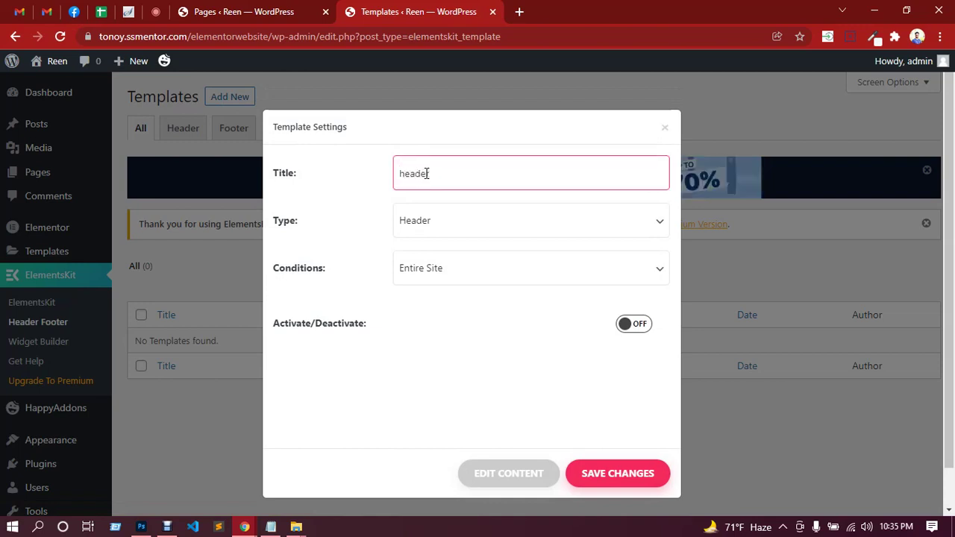
pyautogui.write('er')
pyautogui.click(455, 226)
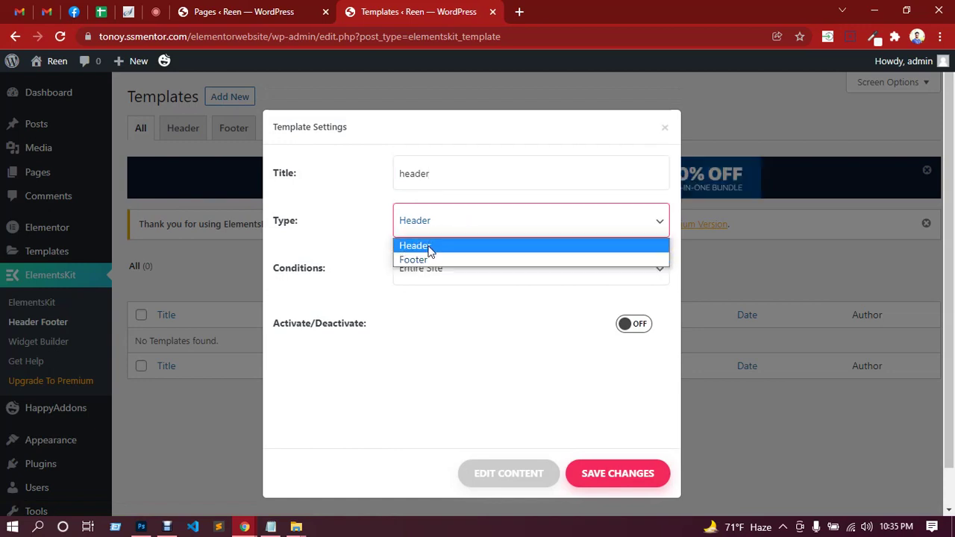
pyautogui.click(429, 249)
pyautogui.click(460, 276)
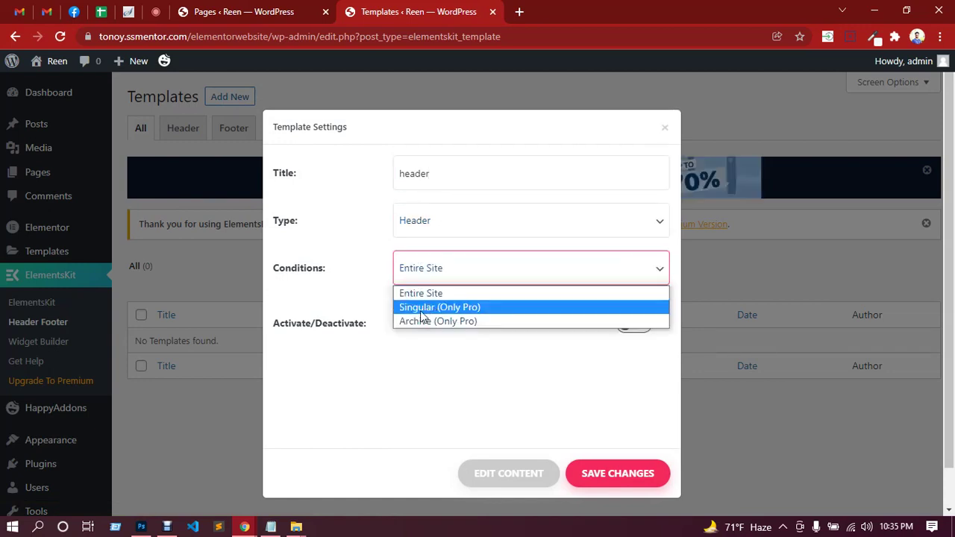
pyautogui.click(433, 295)
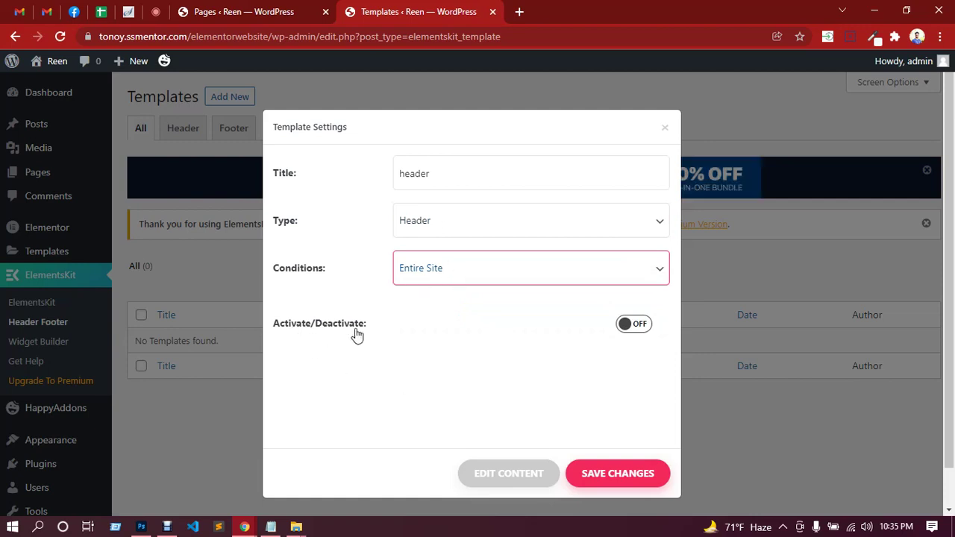
# Activate the header template, save it, and open its content in Elementor.
pyautogui.click(635, 327)
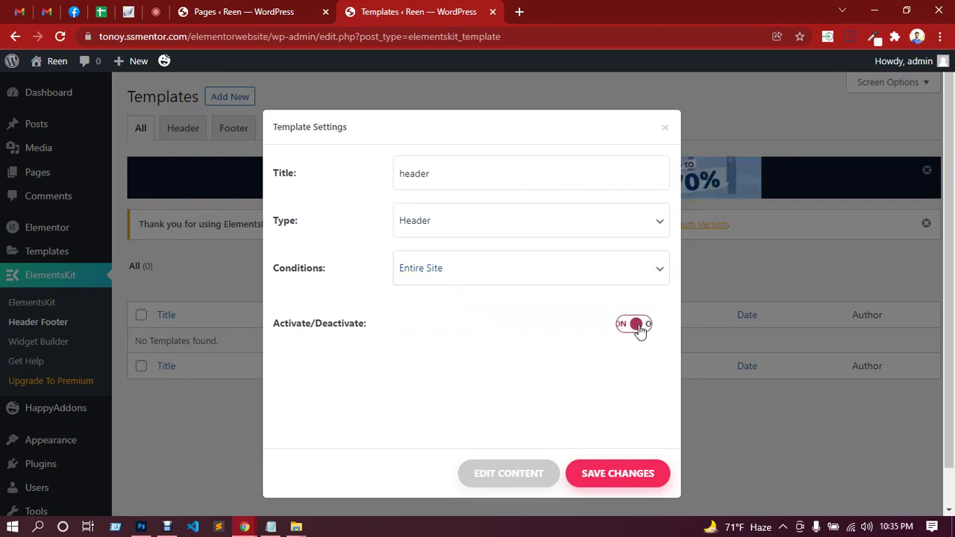
pyautogui.click(625, 477)
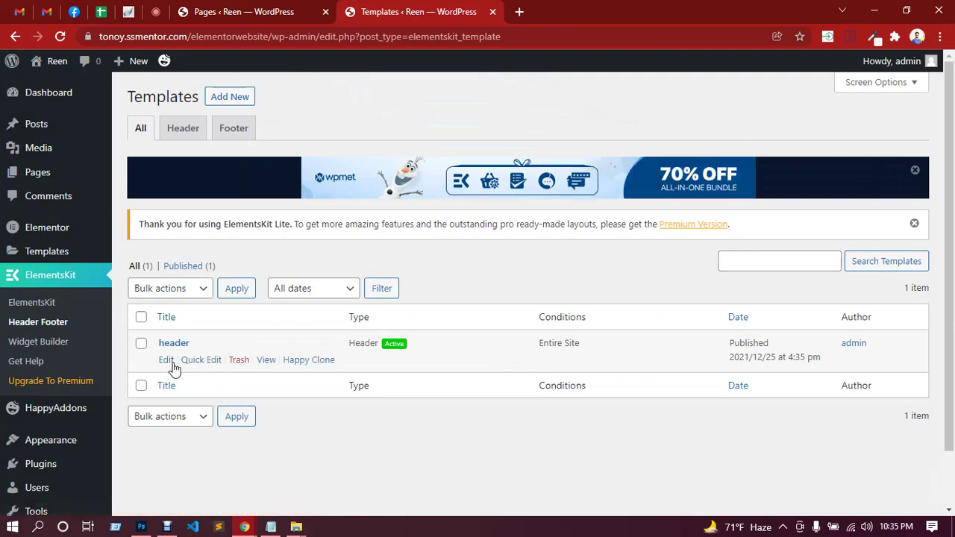
pyautogui.click(167, 361)
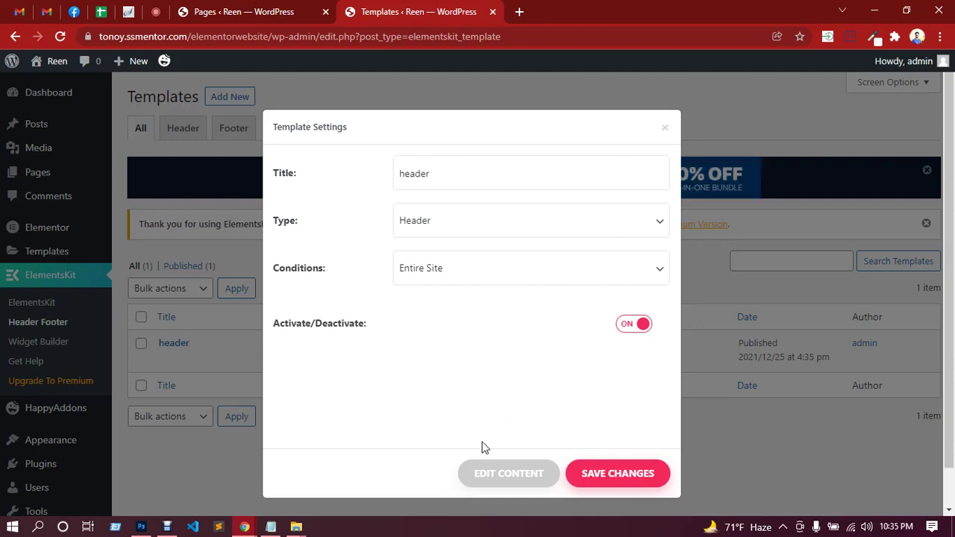
pyautogui.click(501, 478)
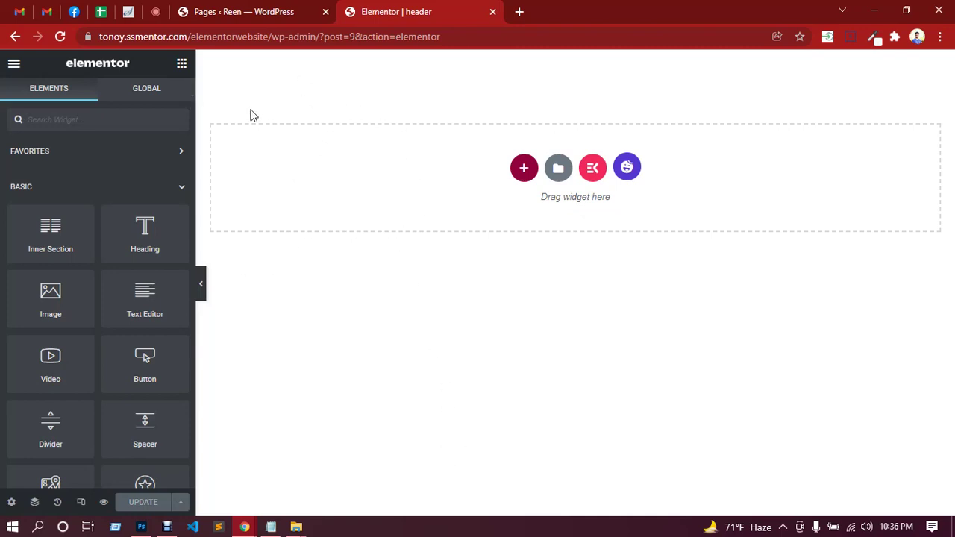
# Add a single-column section to the header template's canvas, then bring up the Photoshop design.
pyautogui.click(158, 12)
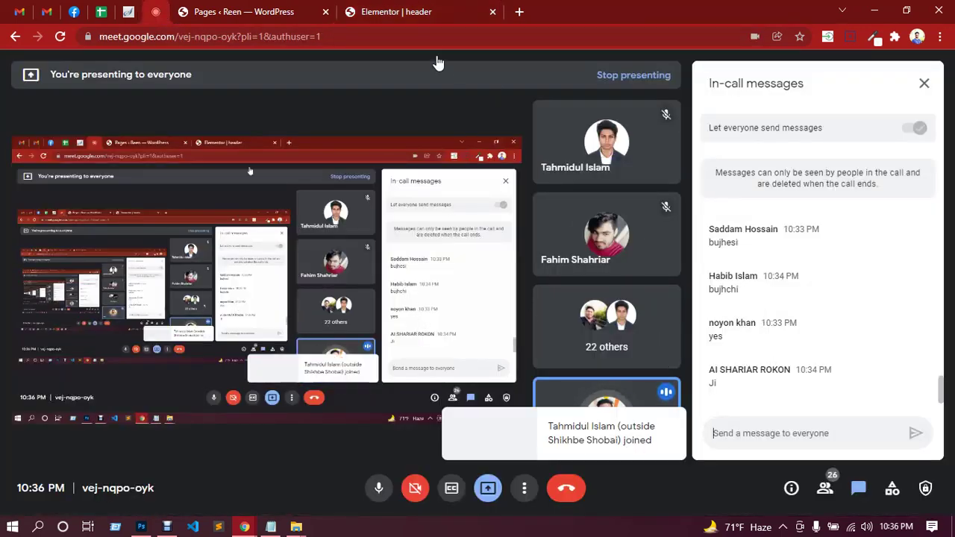
pyautogui.click(396, 12)
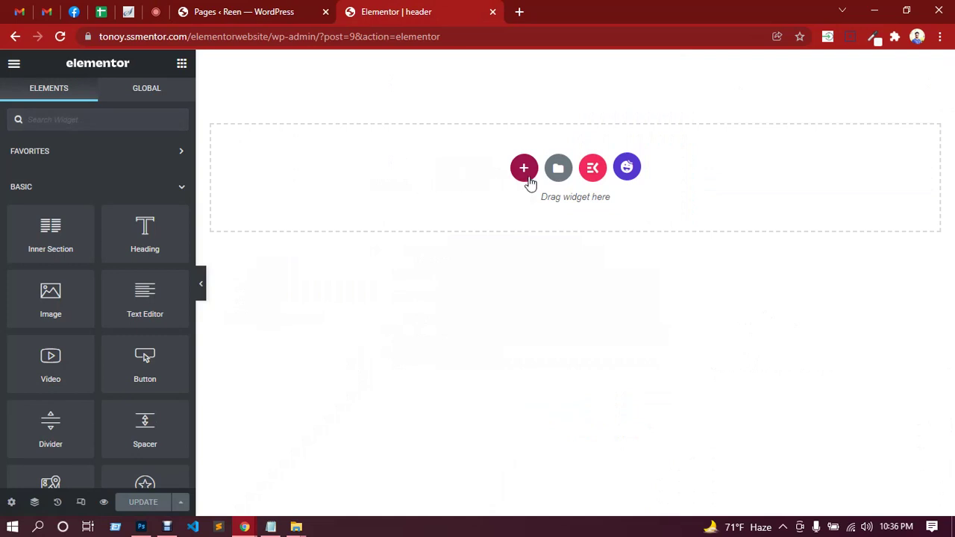
pyautogui.click(528, 176)
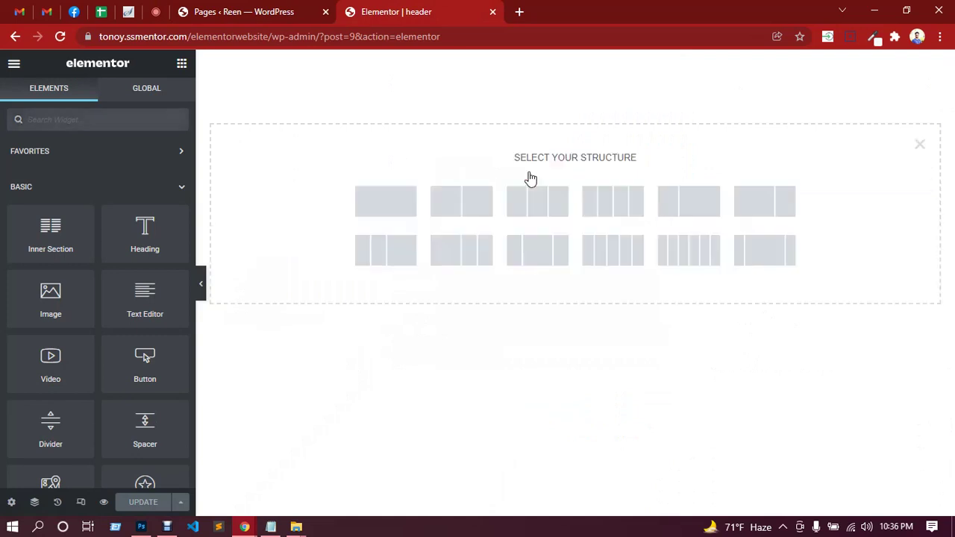
pyautogui.click(381, 212)
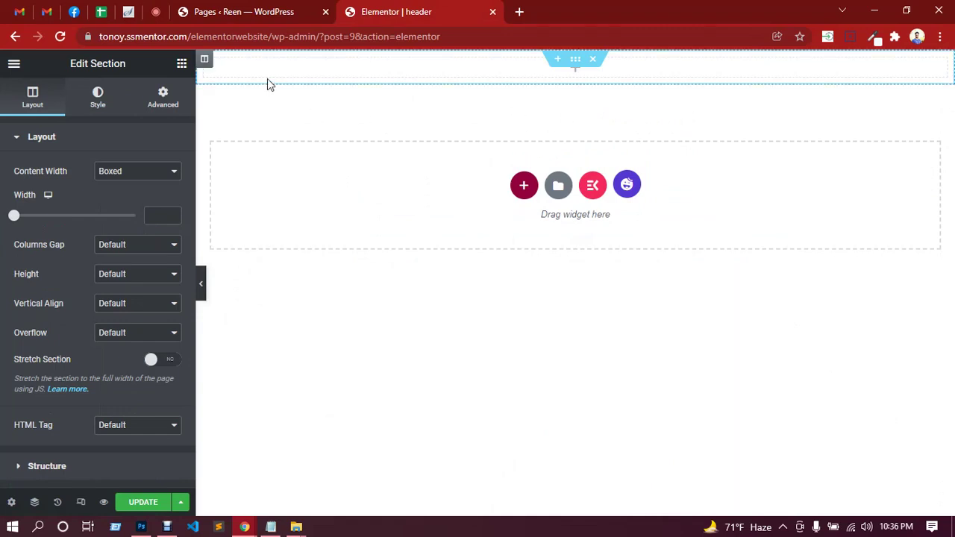
pyautogui.click(141, 526)
pyautogui.scroll(4, 477, 217)
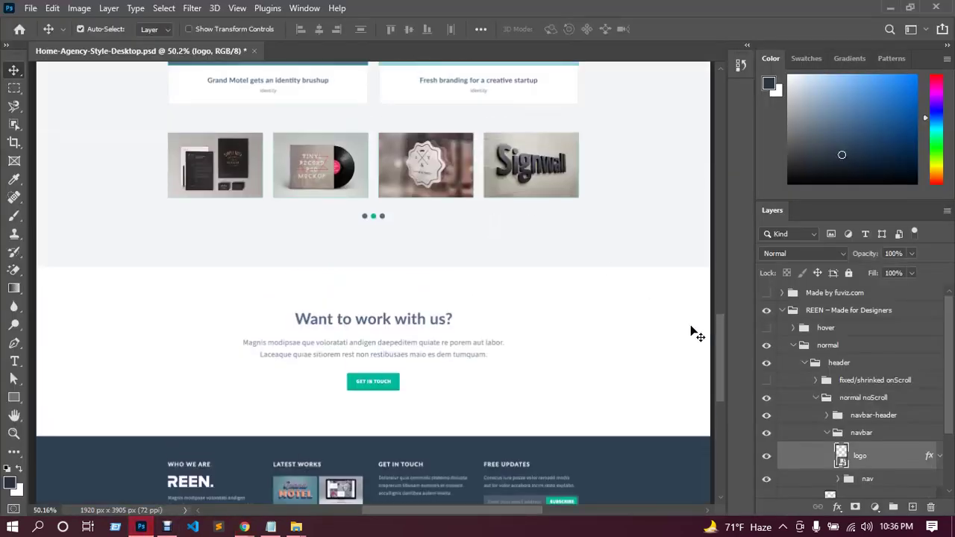
# Scroll the REEN PSD to its email and phone top bar, then return to the Elementor editor.
pyautogui.moveTo(720, 340); pyautogui.dragTo(724, 156)
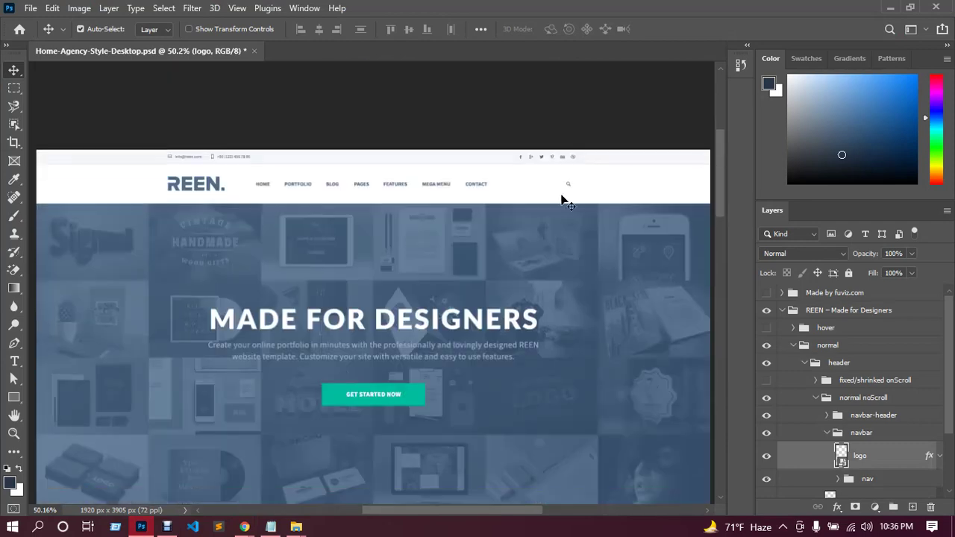
pyautogui.scroll(1, 439, 261)
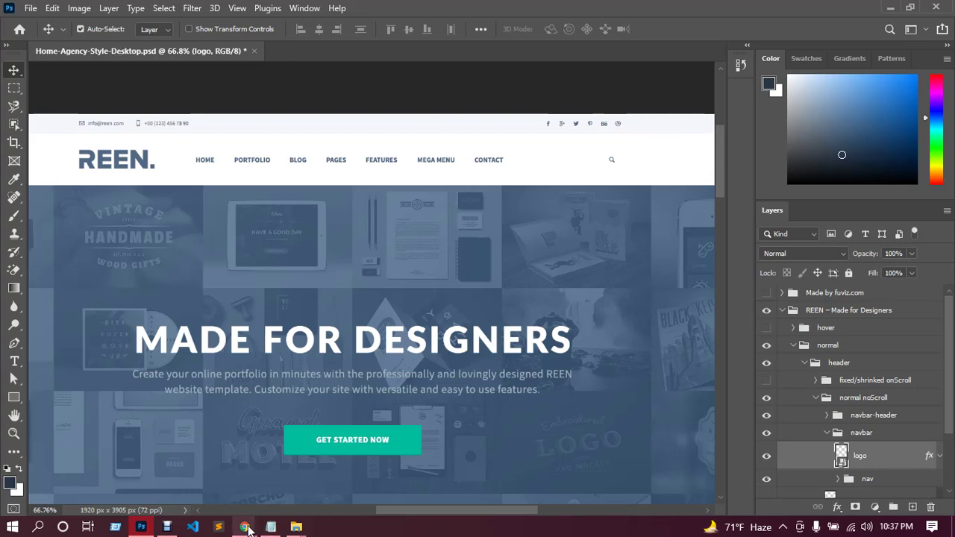
pyautogui.moveTo(244, 526)
pyautogui.click(213, 482)
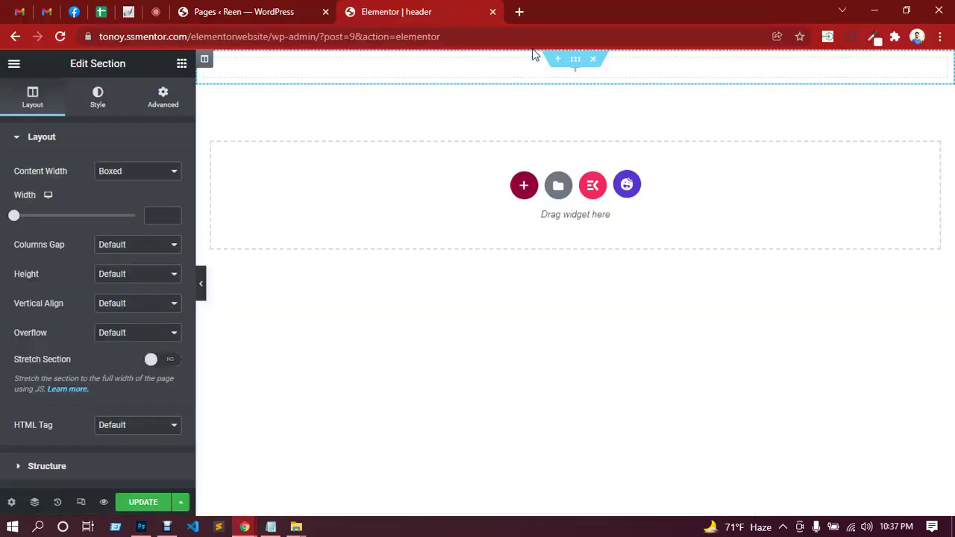
# Drag an Inner Section into the new section's column and compare with the Photoshop top bar.
pyautogui.click(575, 71)
pyautogui.moveTo(47, 243); pyautogui.dragTo(395, 77)
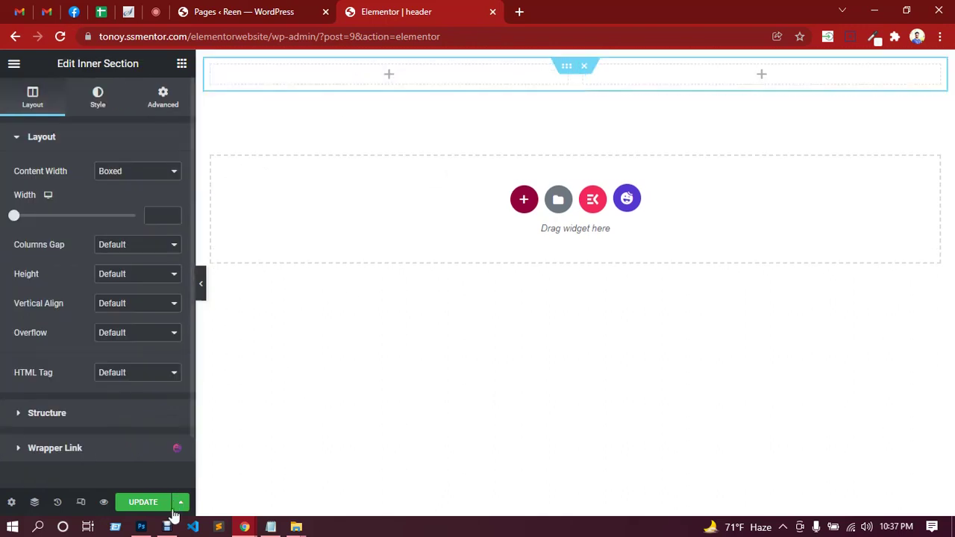
pyautogui.moveTo(146, 527)
pyautogui.click(145, 475)
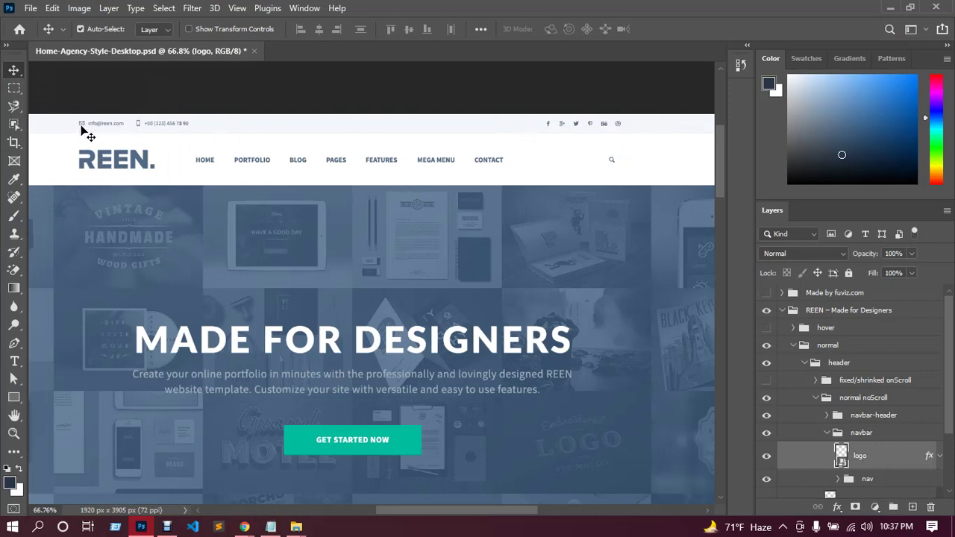
pyautogui.moveTo(243, 528)
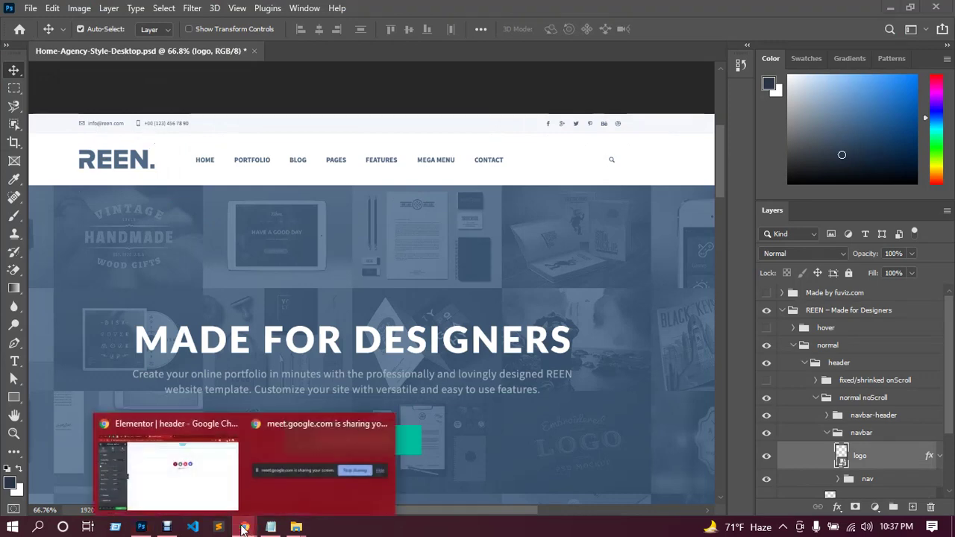
pyautogui.click(166, 466)
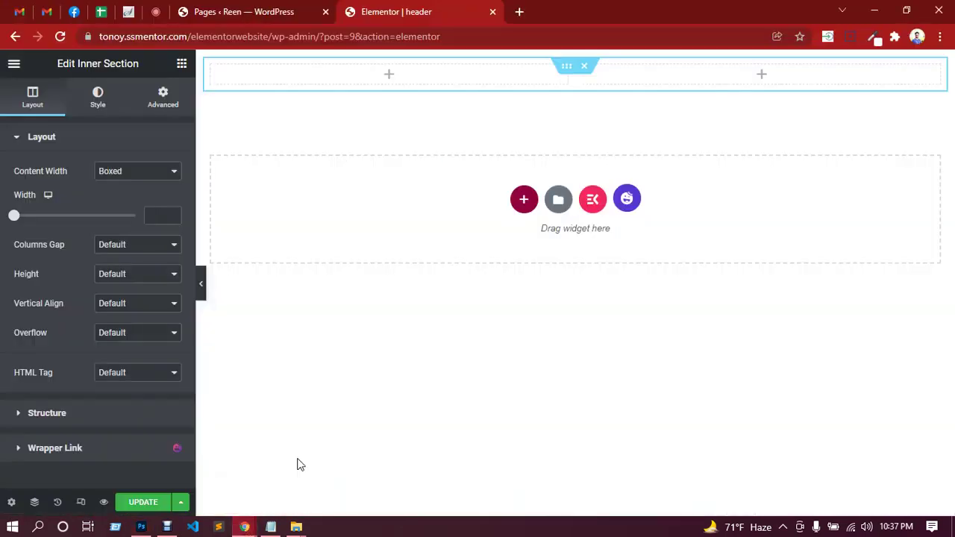
# Drop an Icon List widget into the left column and set its layout to Inline.
pyautogui.click(389, 75)
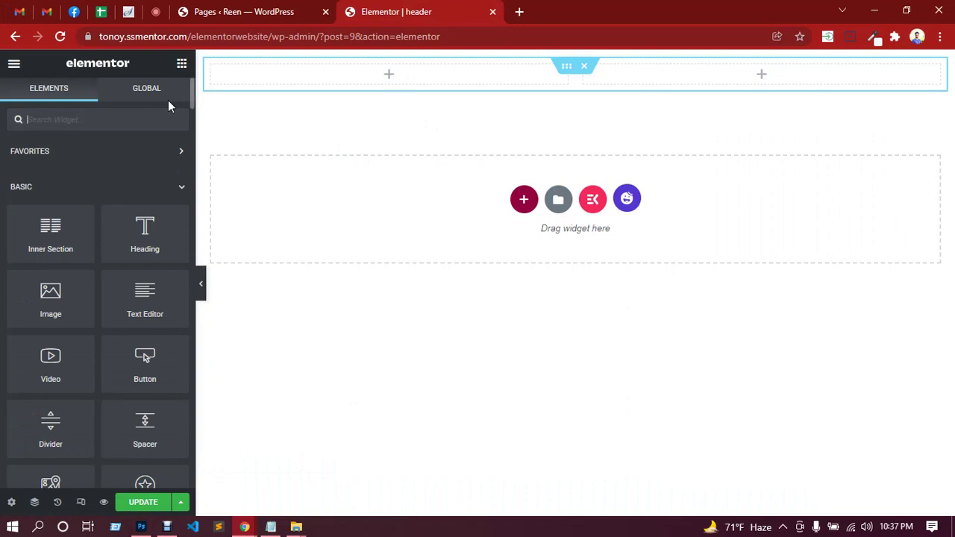
pyautogui.write('list')
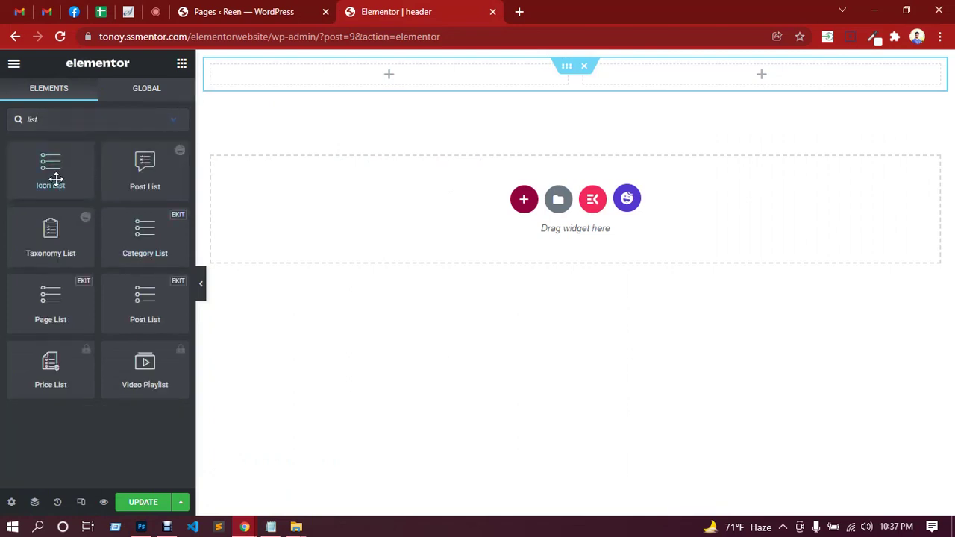
pyautogui.moveTo(55, 177); pyautogui.dragTo(320, 87)
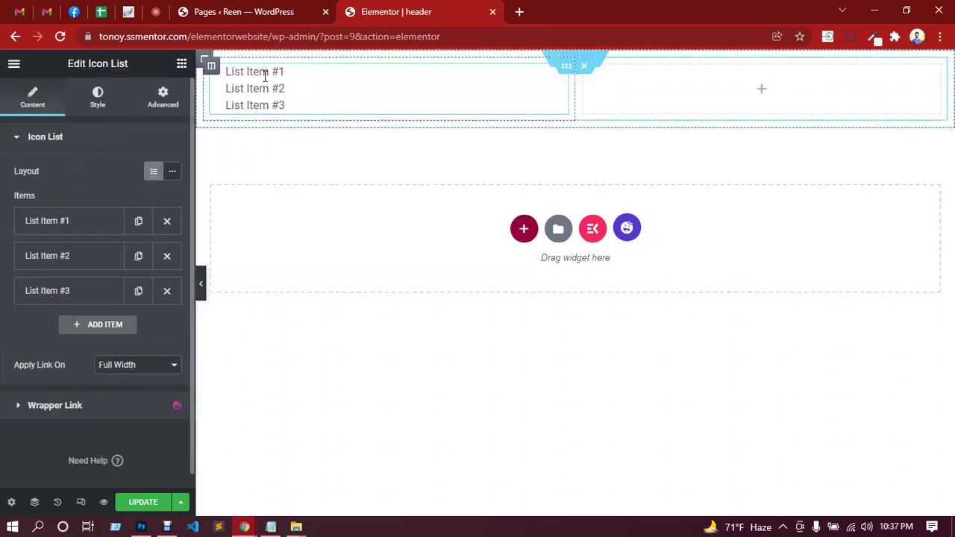
pyautogui.click(174, 176)
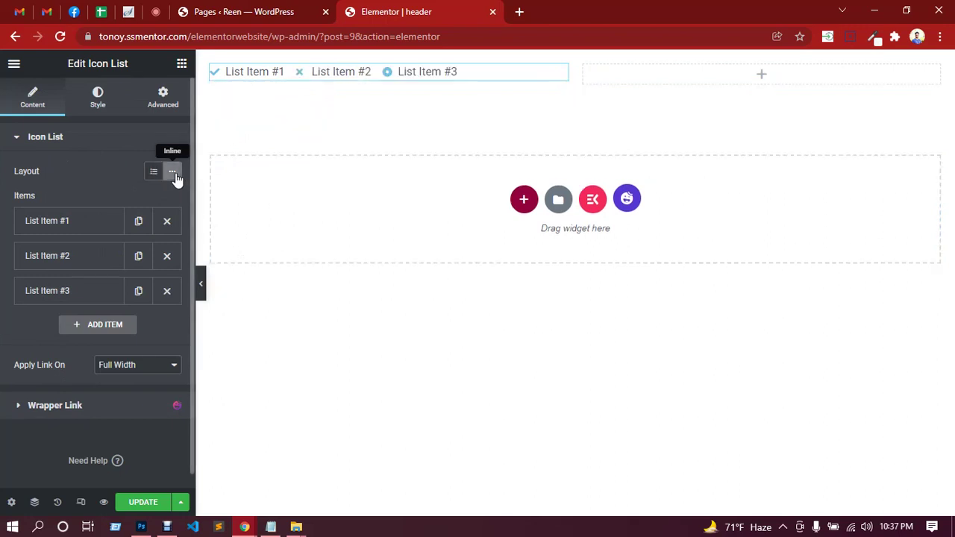
# Delete the third list item and change the first item's text to the site's contact e-mail.
pyautogui.click(168, 293)
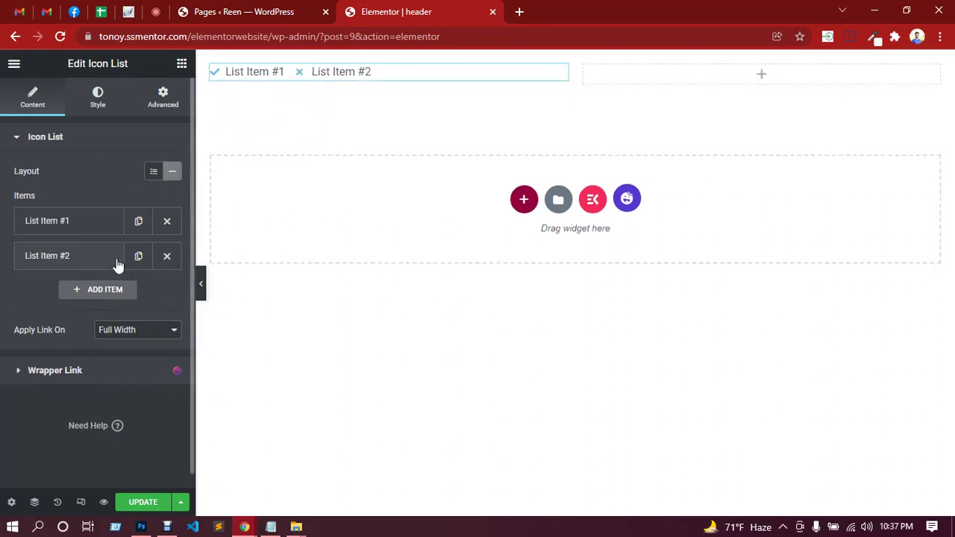
pyautogui.click(90, 225)
pyautogui.click(88, 271)
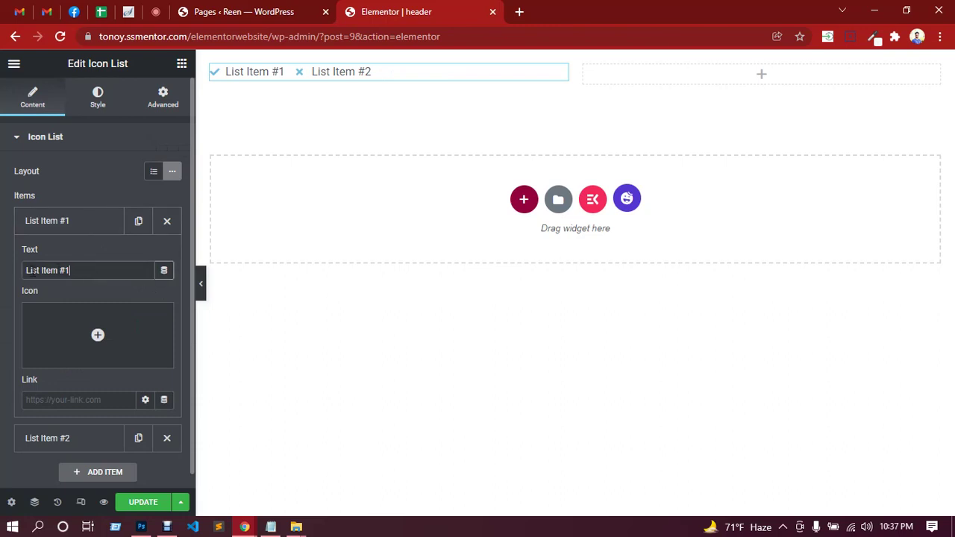
pyautogui.moveTo(71, 271); pyautogui.dragTo(27, 273)
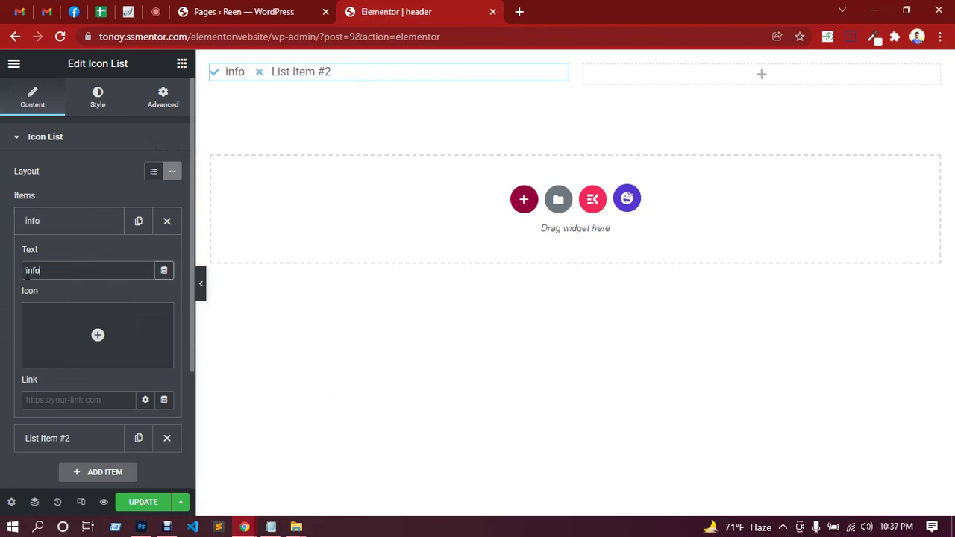
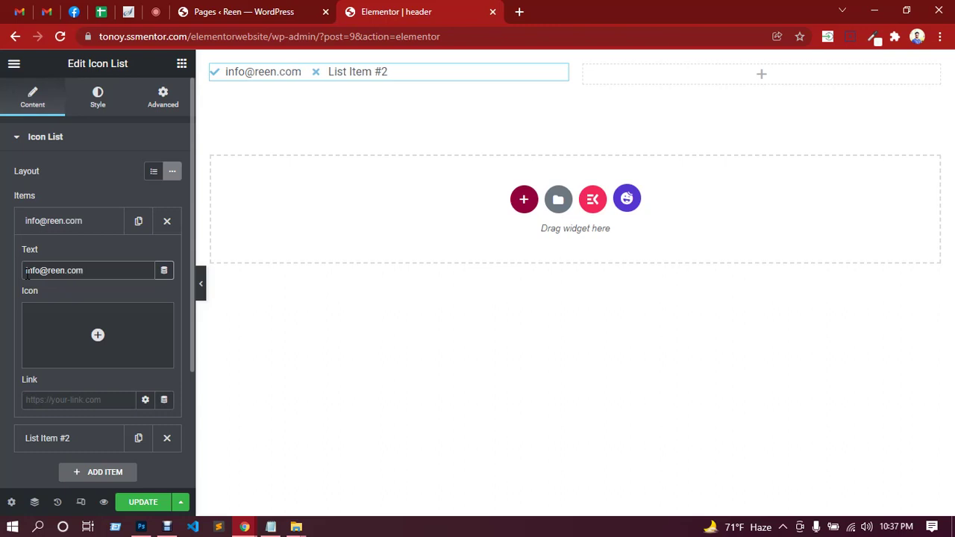
pyautogui.click(100, 336)
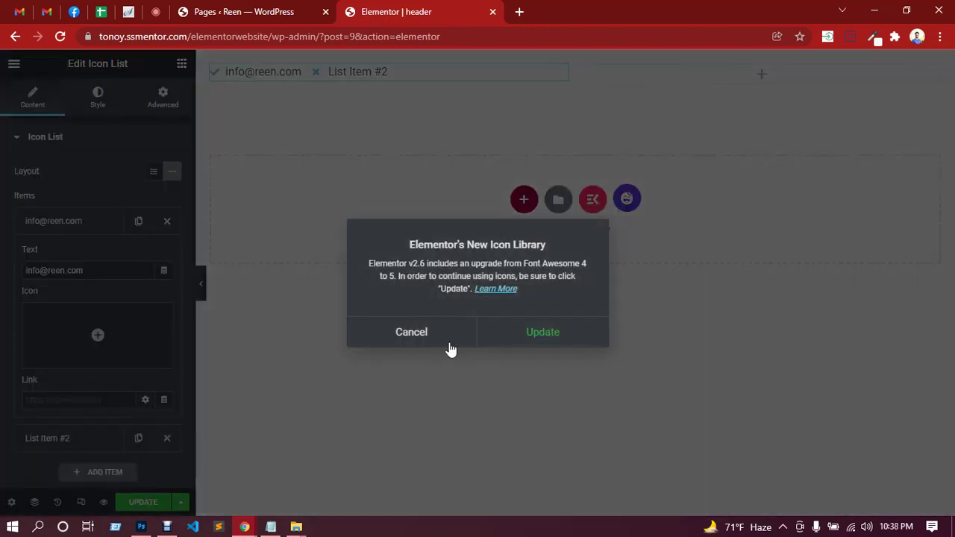
# Accept the new Font Awesome icon library update and leave the editor, checking the Meet call.
pyautogui.click(545, 340)
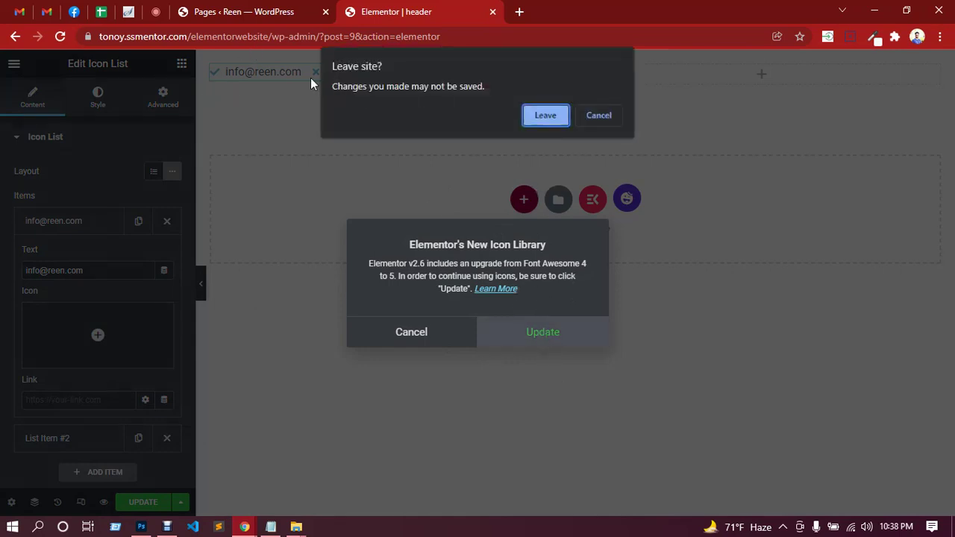
pyautogui.click(545, 116)
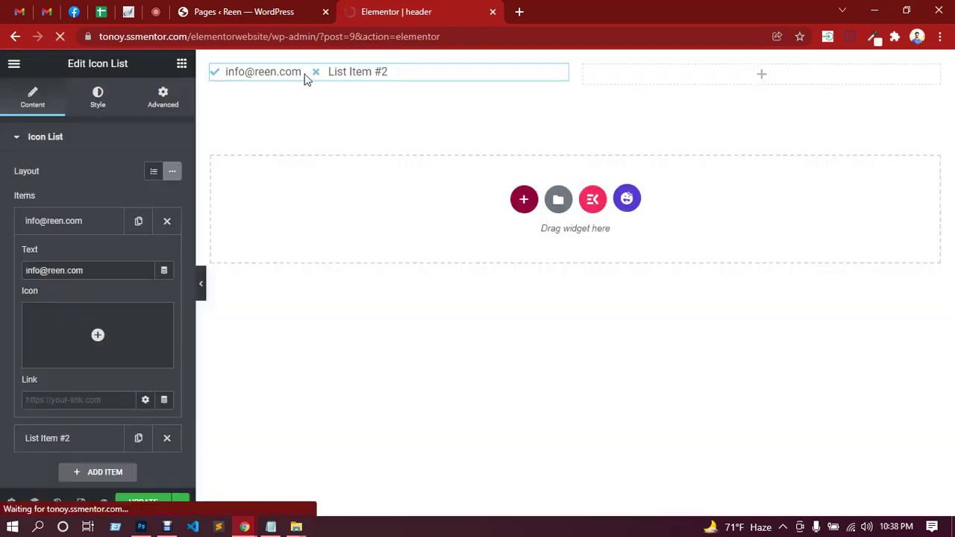
pyautogui.click(164, 13)
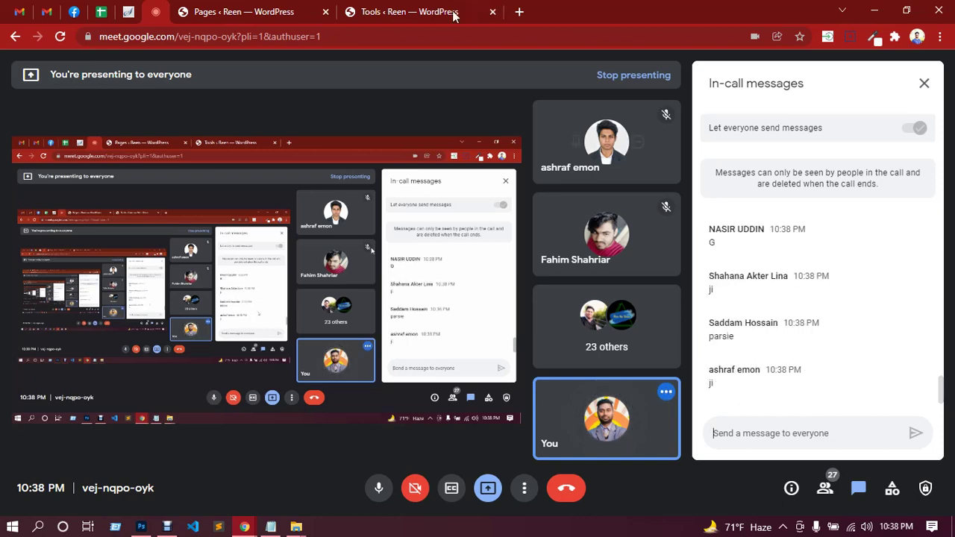
pyautogui.click(429, 8)
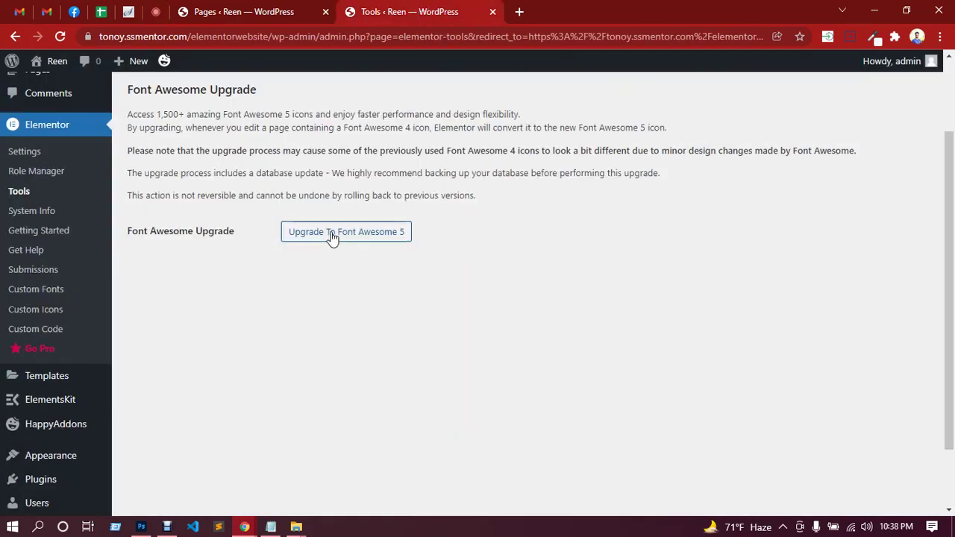
# Upgrade the site's icons to Font Awesome 5 and confirm the migration.
pyautogui.click(355, 243)
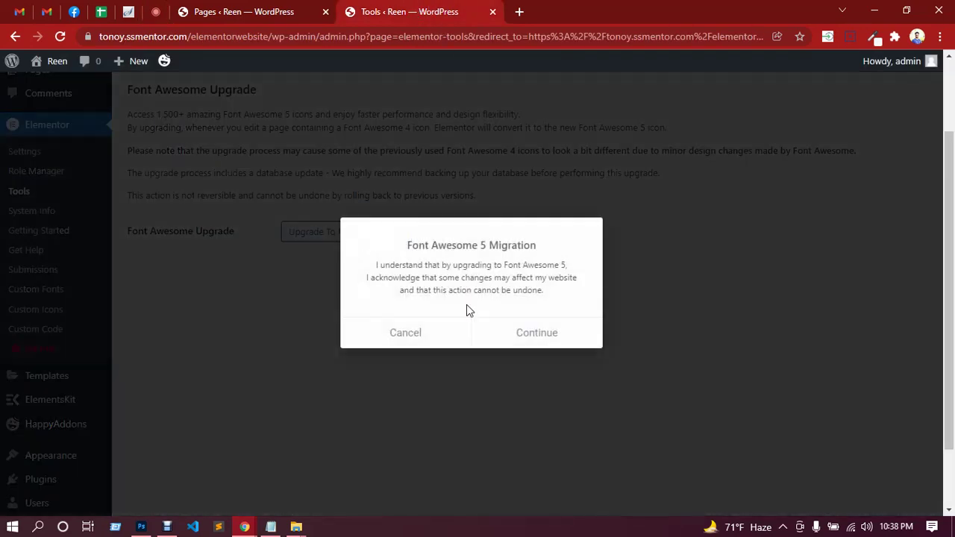
pyautogui.click(552, 337)
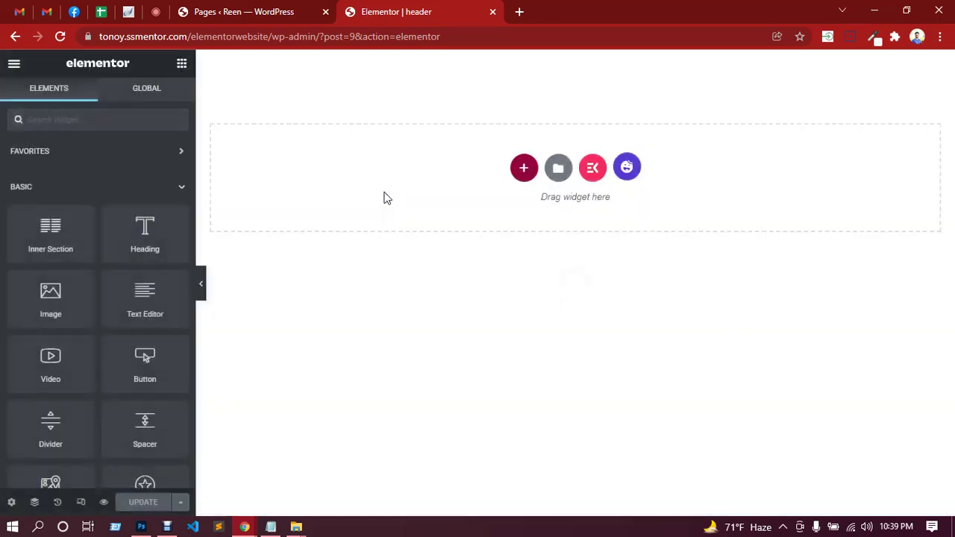
# Add a new single-column section to the header and place an inner section inside it.
pyautogui.click(525, 171)
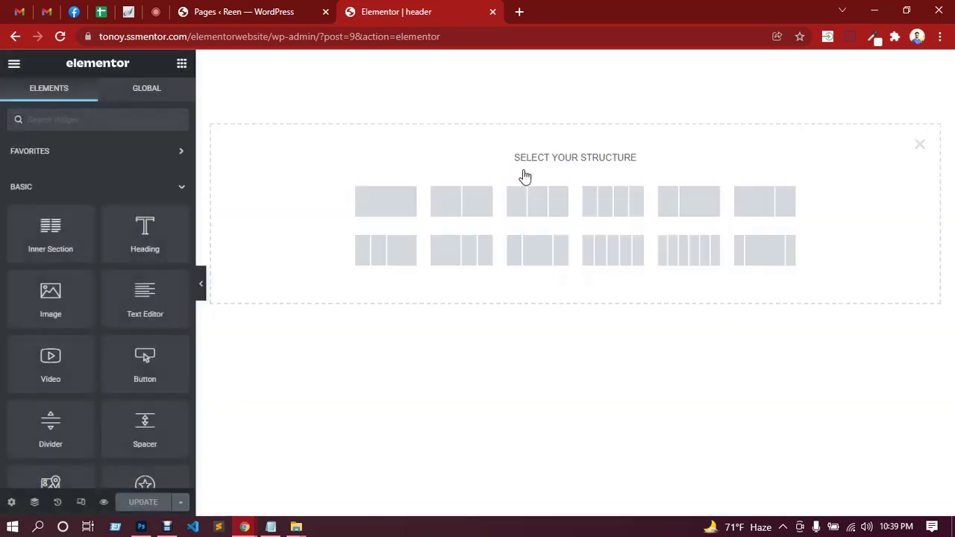
pyautogui.click(401, 219)
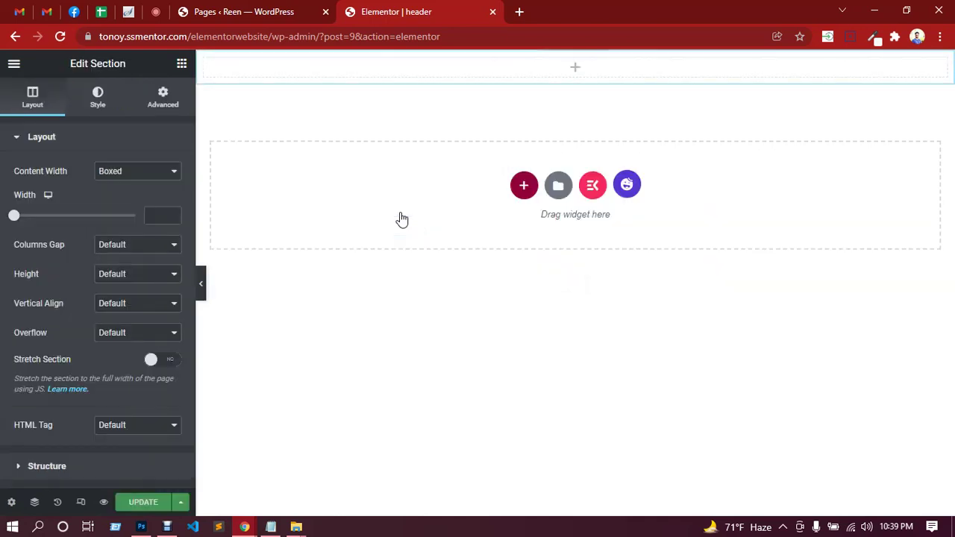
pyautogui.click(575, 75)
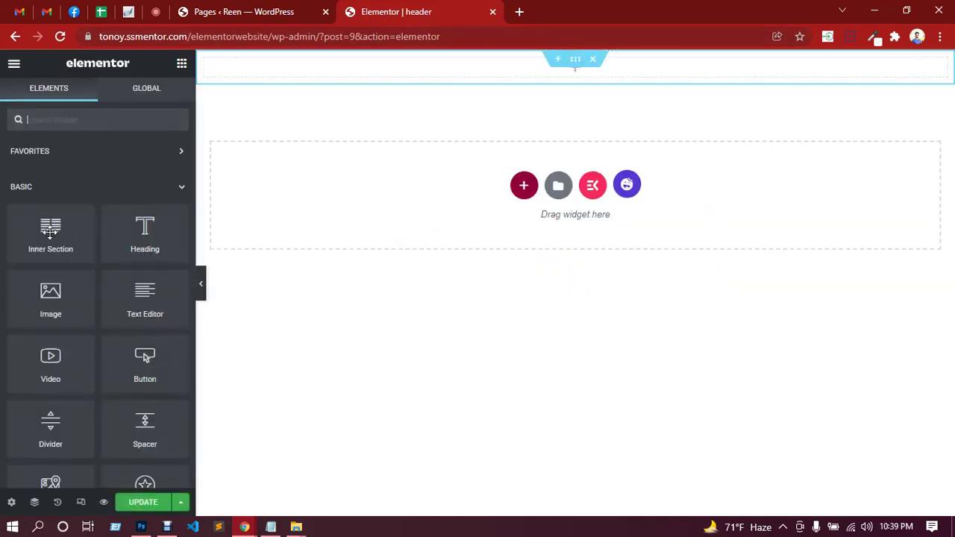
pyautogui.moveTo(50, 230); pyautogui.dragTo(371, 61)
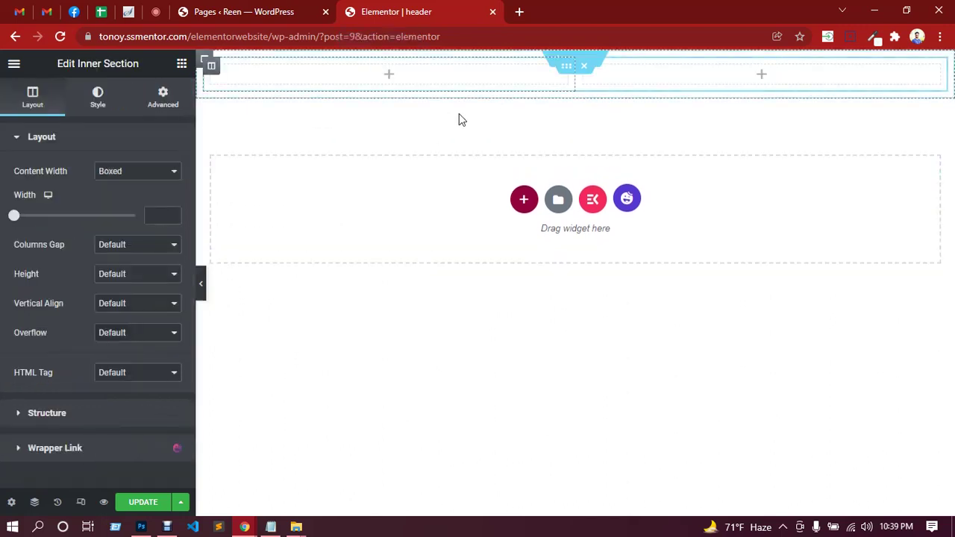
# Search the widgets for 'icon' and drop an Icon List into the inner section's left column.
pyautogui.click(391, 77)
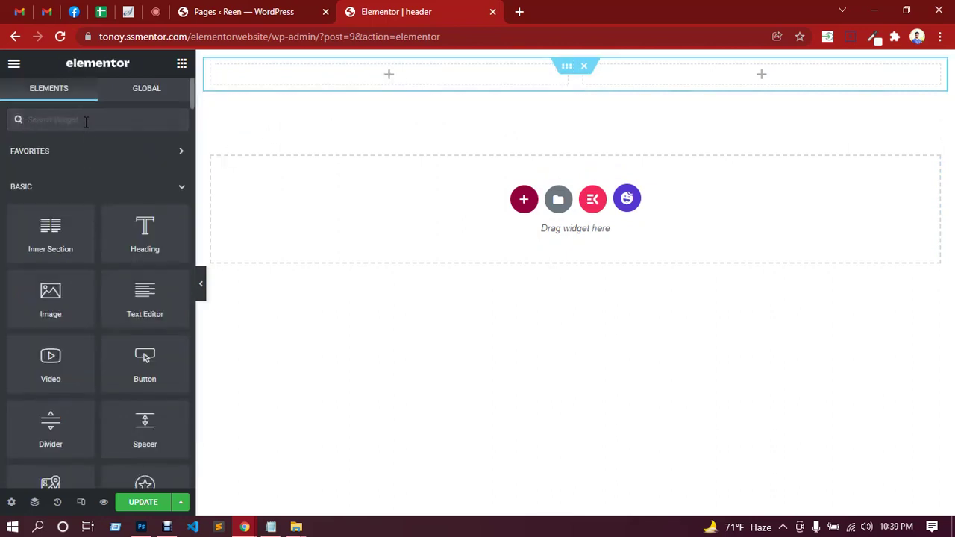
pyautogui.write('icon')
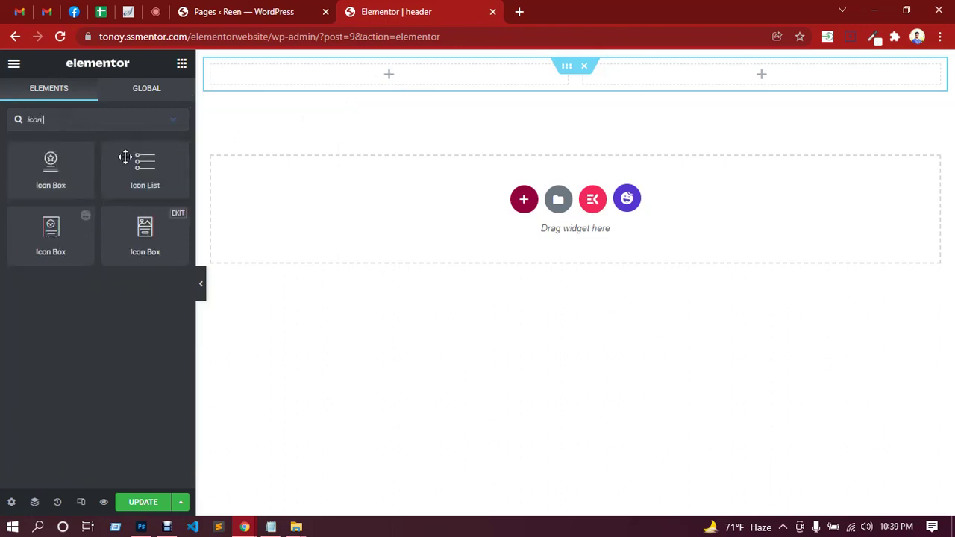
pyautogui.moveTo(125, 157); pyautogui.dragTo(336, 71)
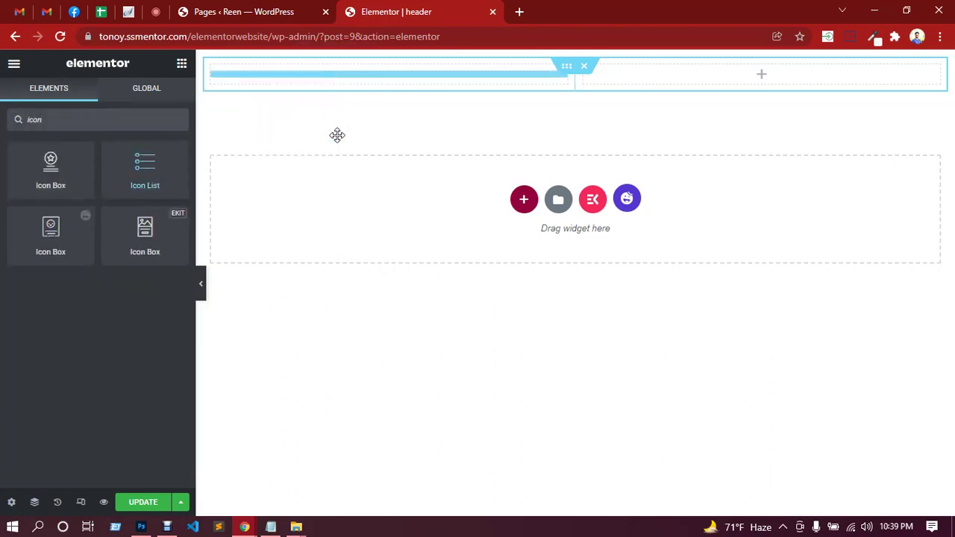
pyautogui.moveTo(338, 135); pyautogui.dragTo(339, 140)
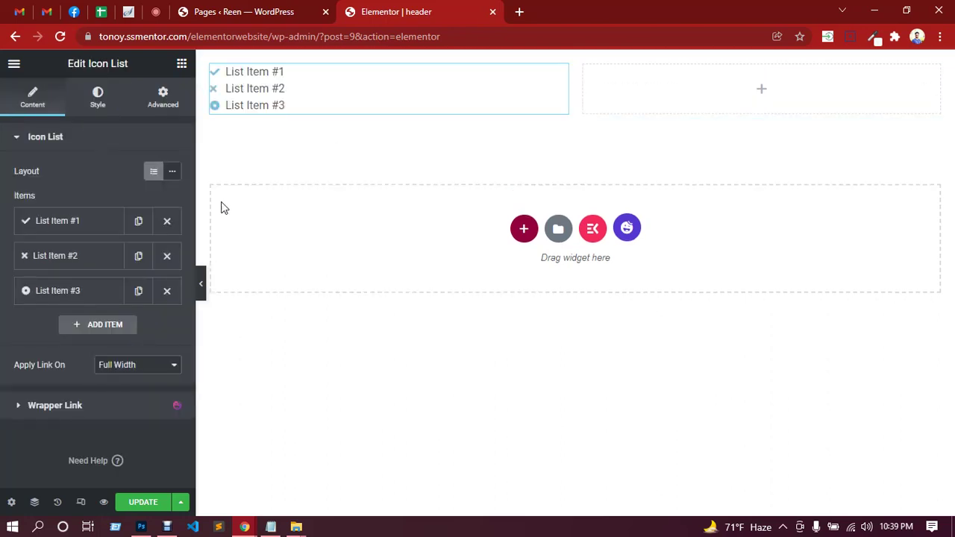
# Make the icon list Inline, delete the third item, and set the first item's text to the contact e-mail.
pyautogui.click(173, 172)
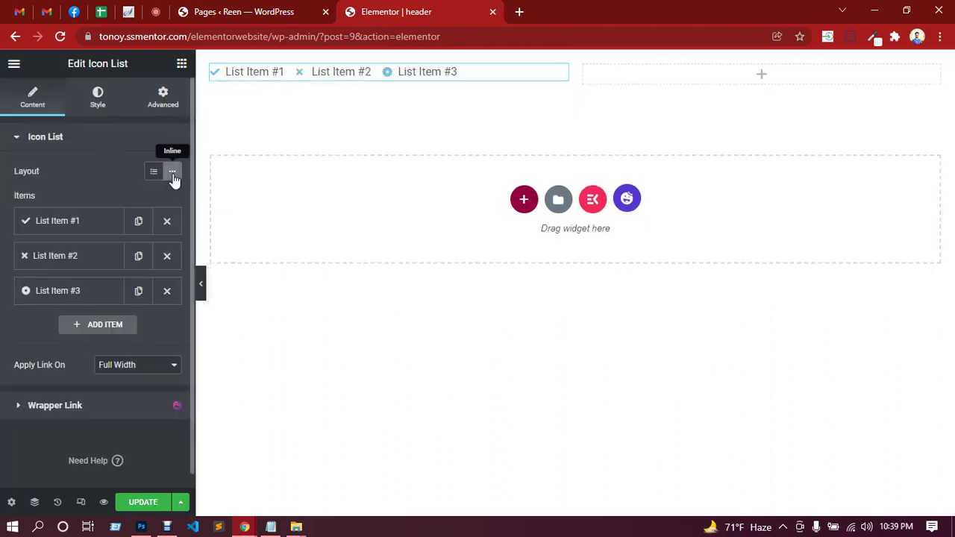
pyautogui.click(167, 290)
pyautogui.click(103, 236)
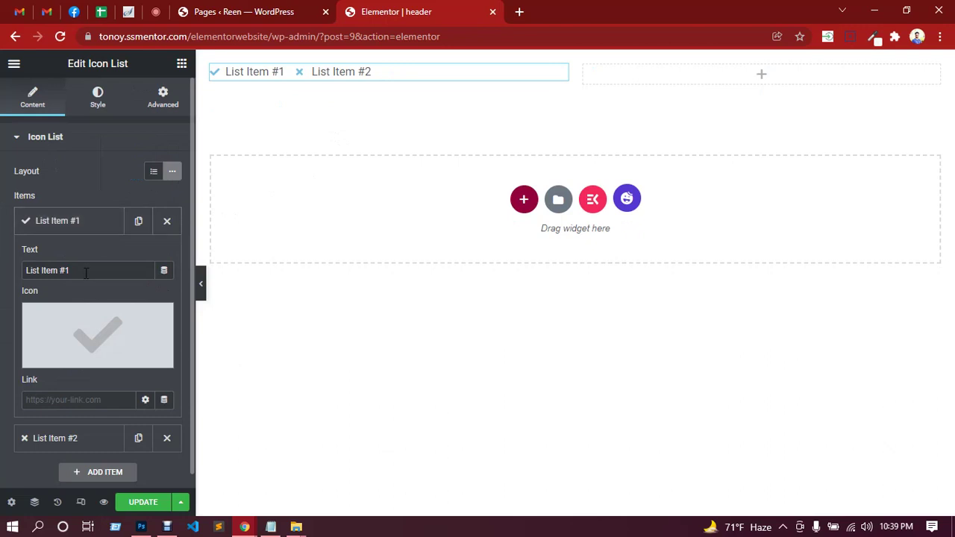
pyautogui.moveTo(78, 270); pyautogui.dragTo(27, 270)
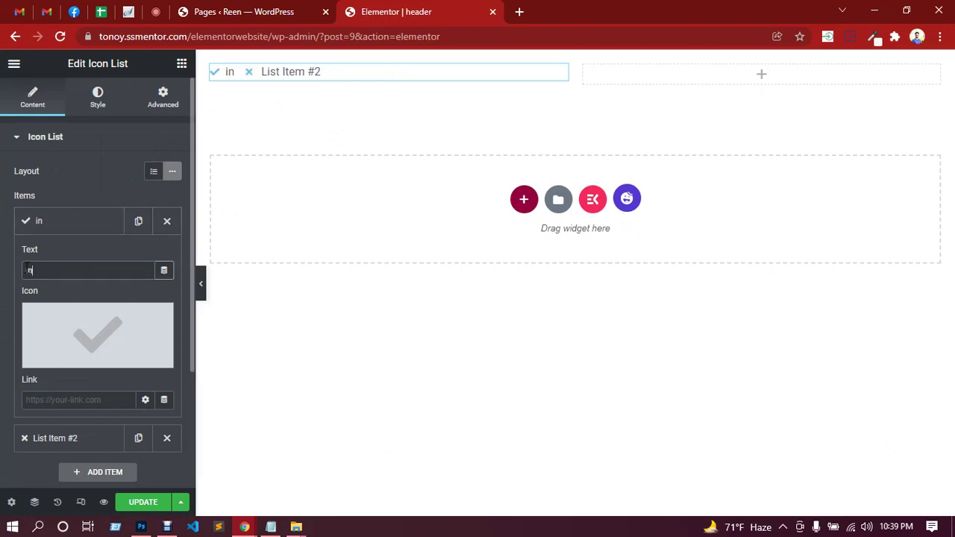
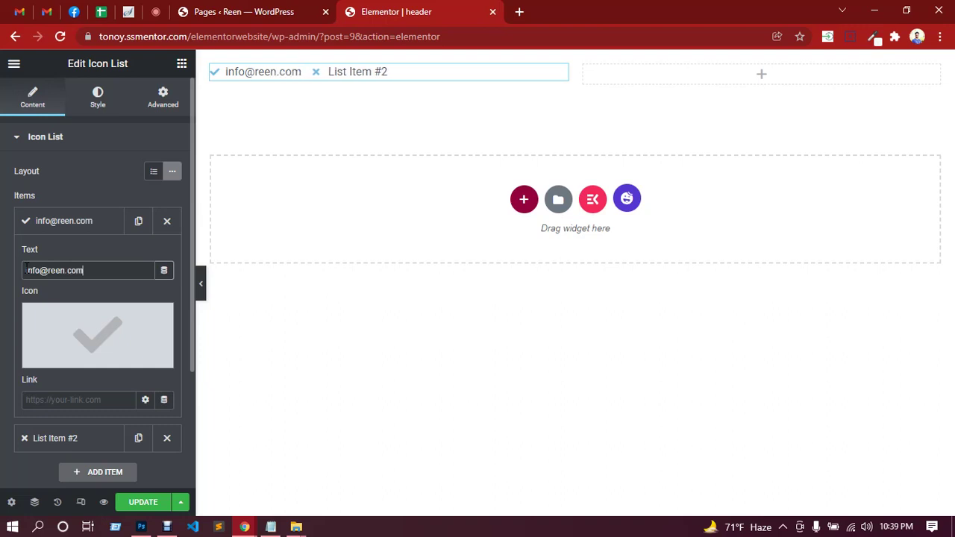
# Search the first item's Icon Library for 'env' to list envelope icons.
pyautogui.click(109, 335)
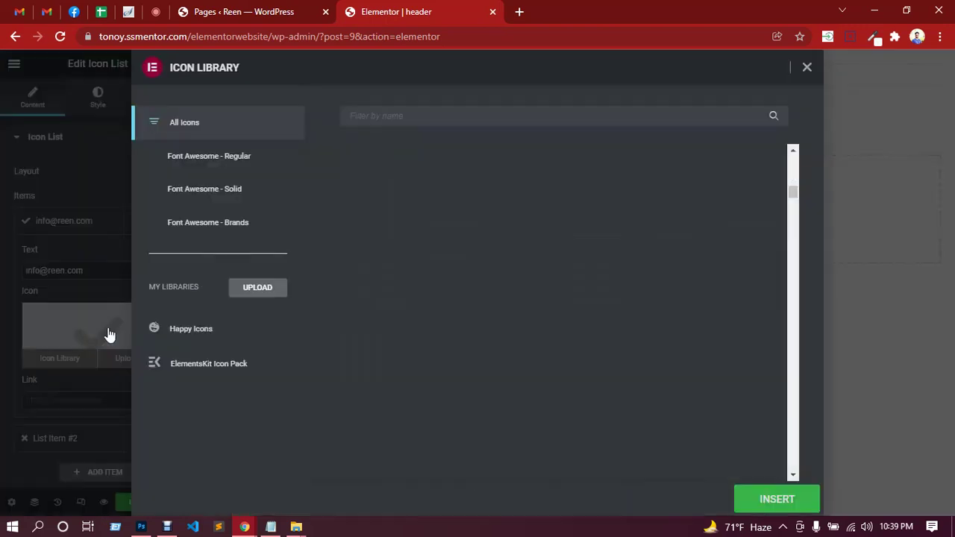
pyautogui.click(447, 120)
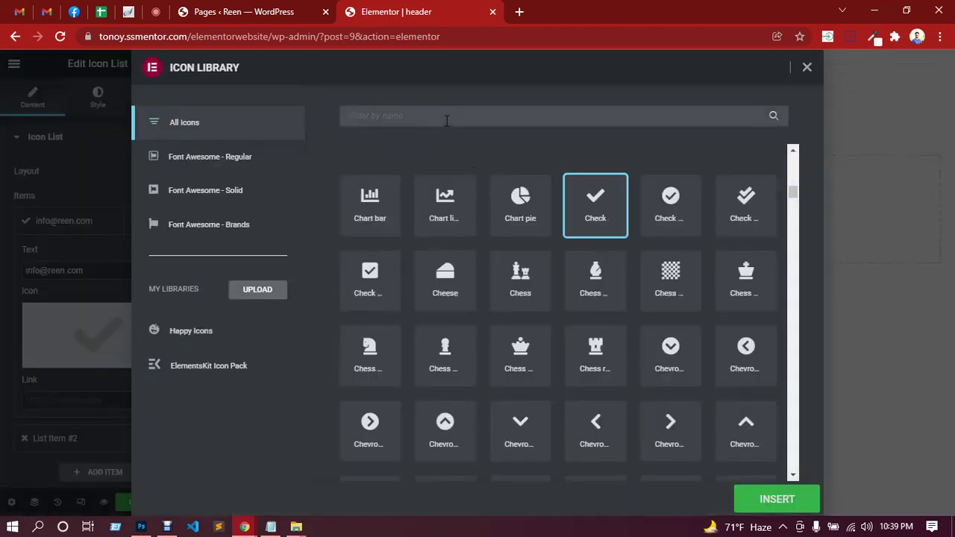
pyautogui.write('env')
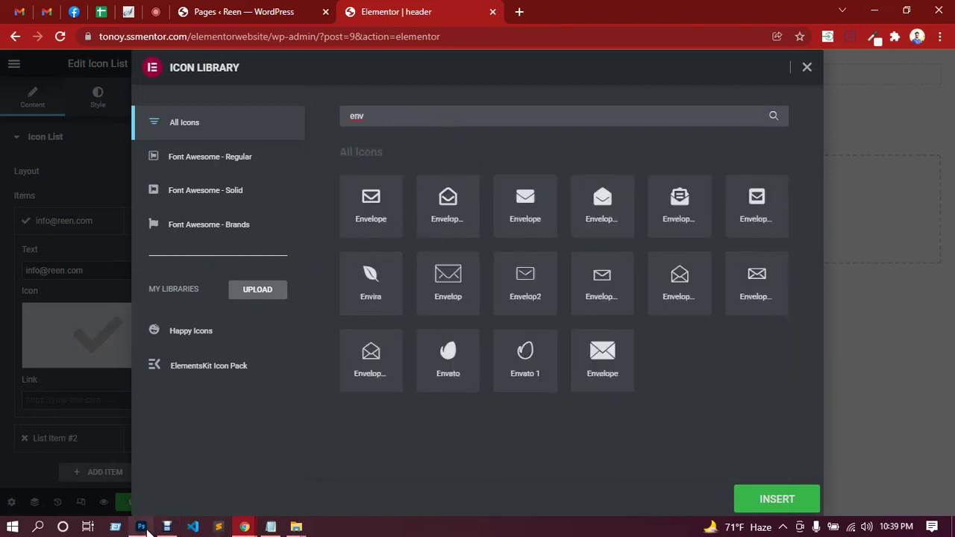
pyautogui.click(146, 527)
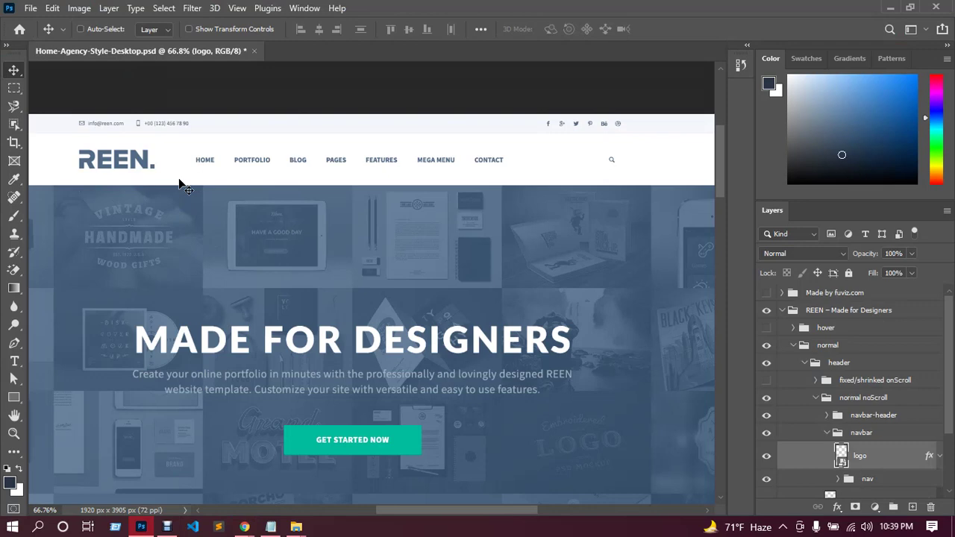
# Zoom into the PSD's top bar to inspect the e-mail icon, then return to Elementor's icon library.
pyautogui.scroll(4, 176, 185)
pyautogui.hscroll(-3, 173, 201)
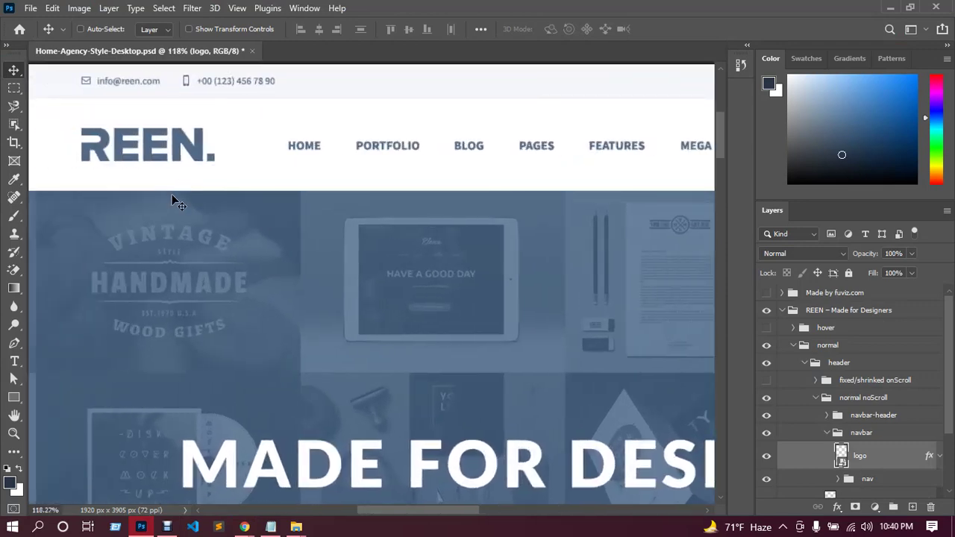
pyautogui.hscroll(-1, 173, 202)
pyautogui.scroll(2, 175, 199)
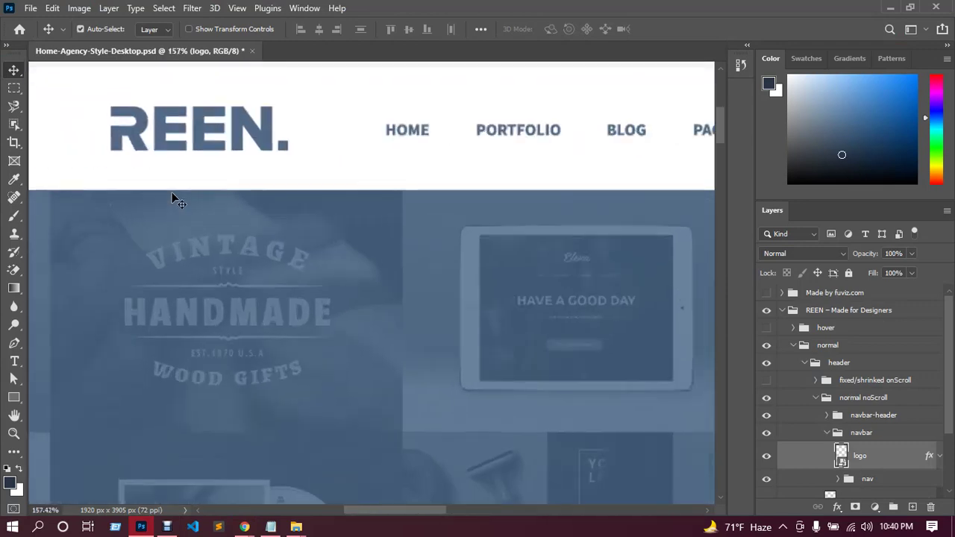
pyautogui.scroll(2, 177, 197)
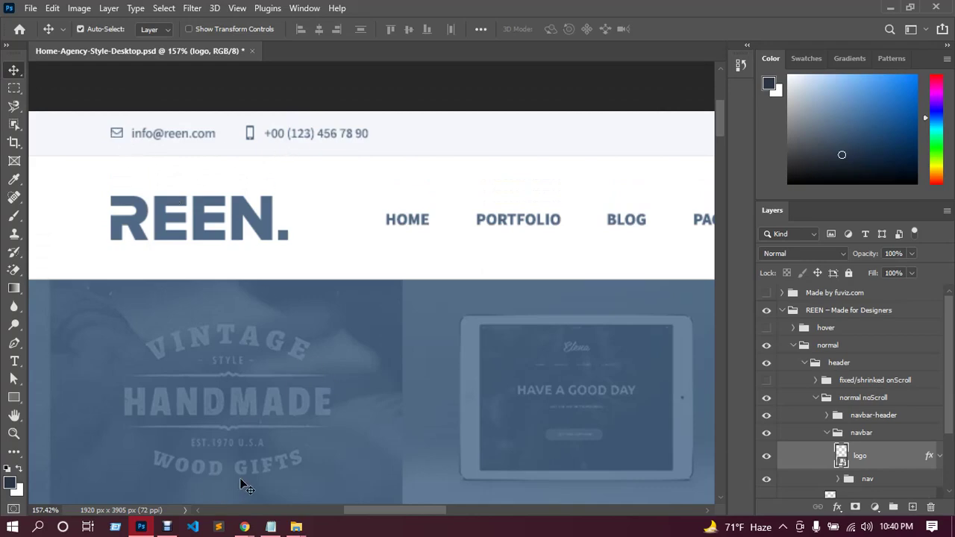
pyautogui.moveTo(244, 526)
pyautogui.click(218, 505)
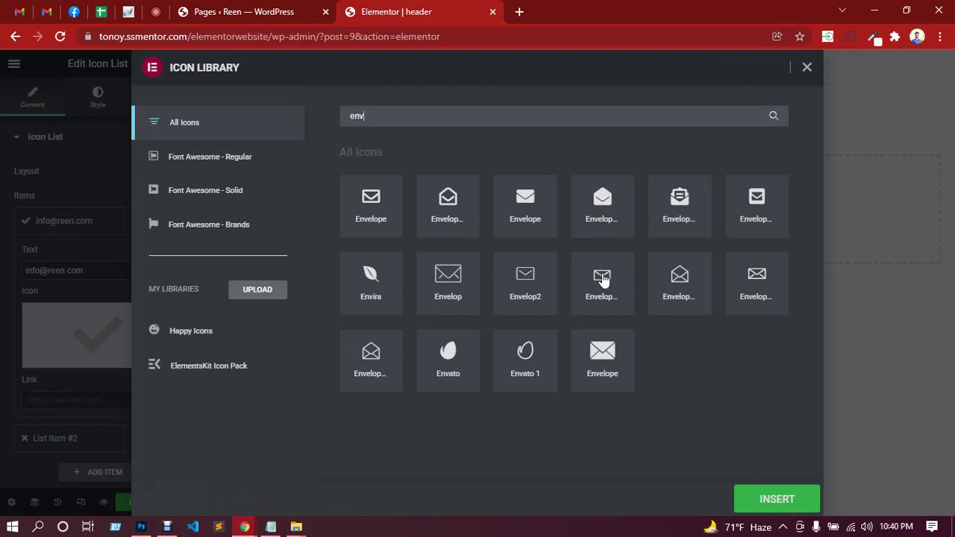
# Insert the Envelope icon for the e-mail list item.
pyautogui.click(371, 214)
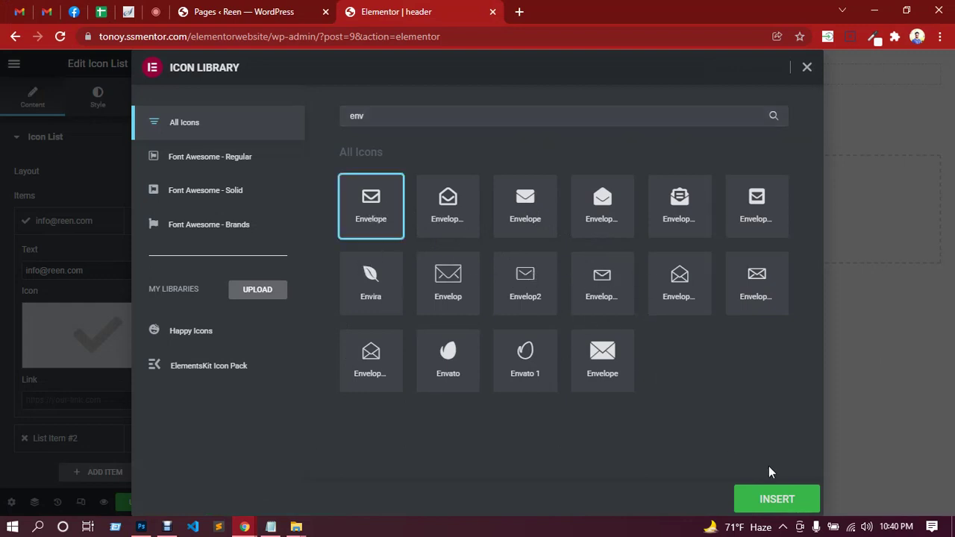
pyautogui.click(776, 497)
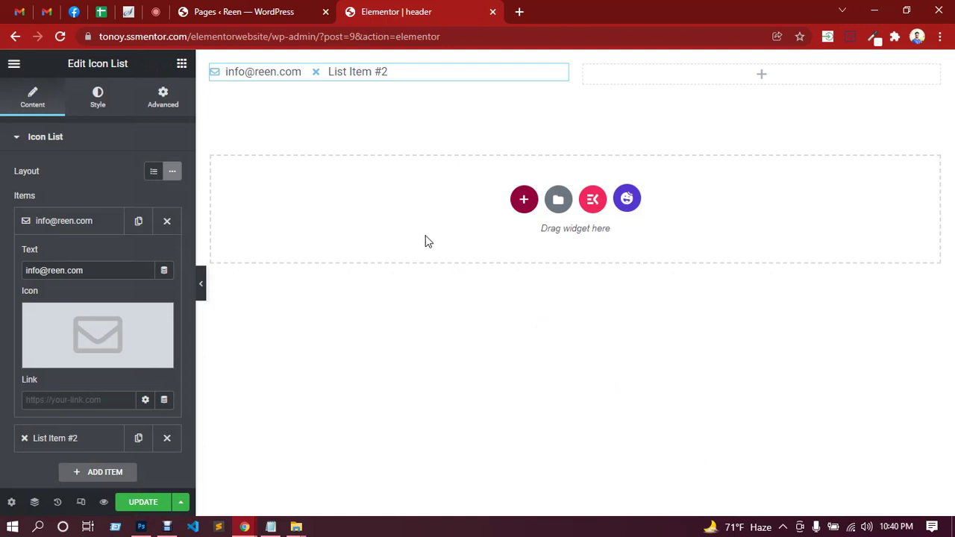
pyautogui.click(91, 222)
# Set the second list item to the phone number with the Mobile alt icon.
pyautogui.click(93, 258)
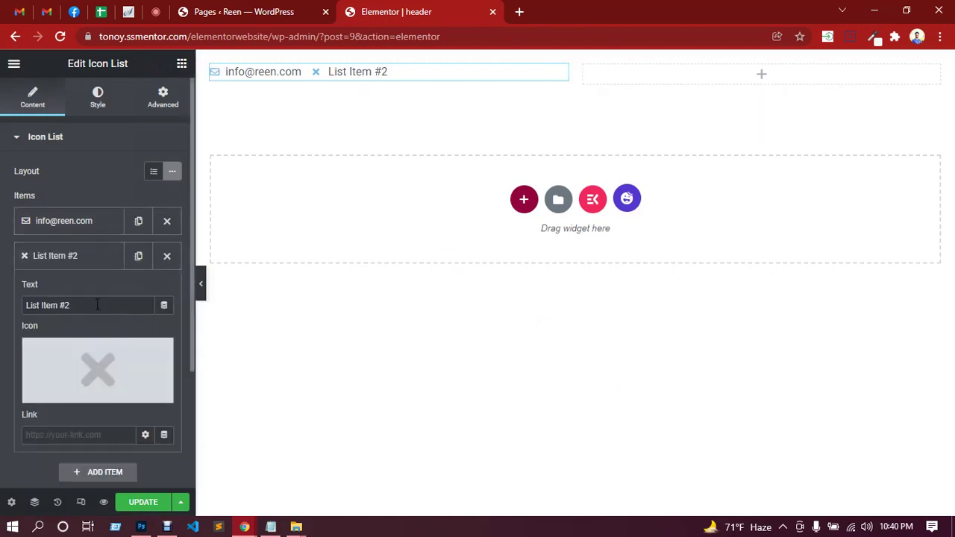
pyautogui.moveTo(97, 305); pyautogui.dragTo(34, 306)
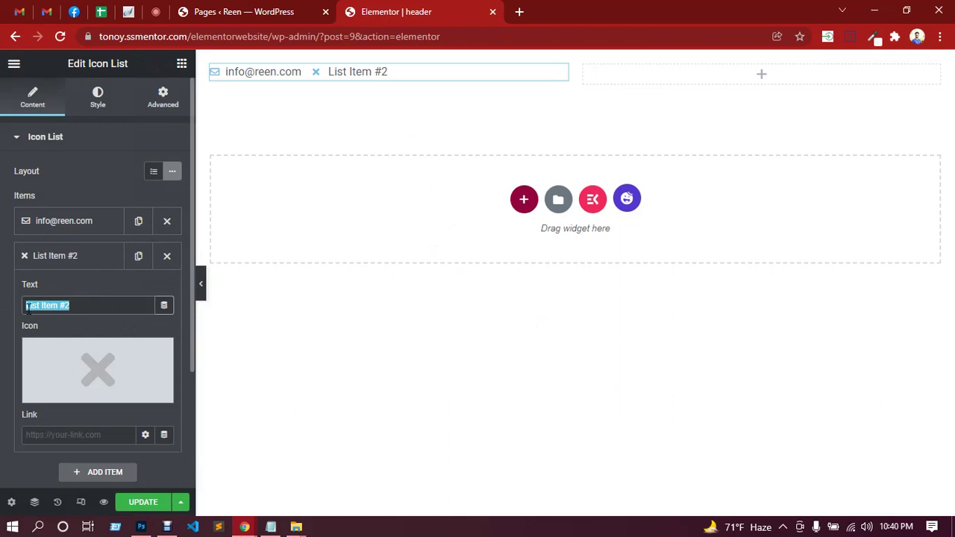
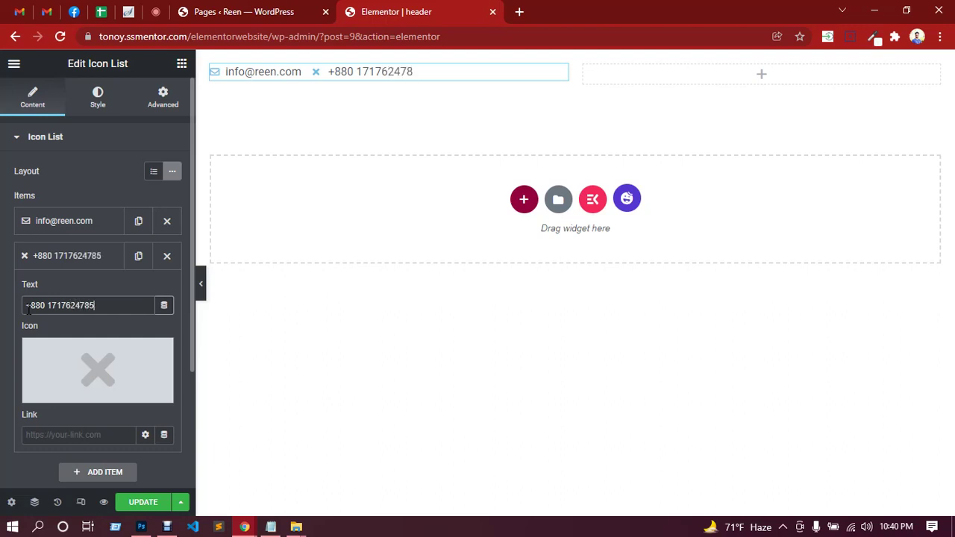
pyautogui.click(94, 368)
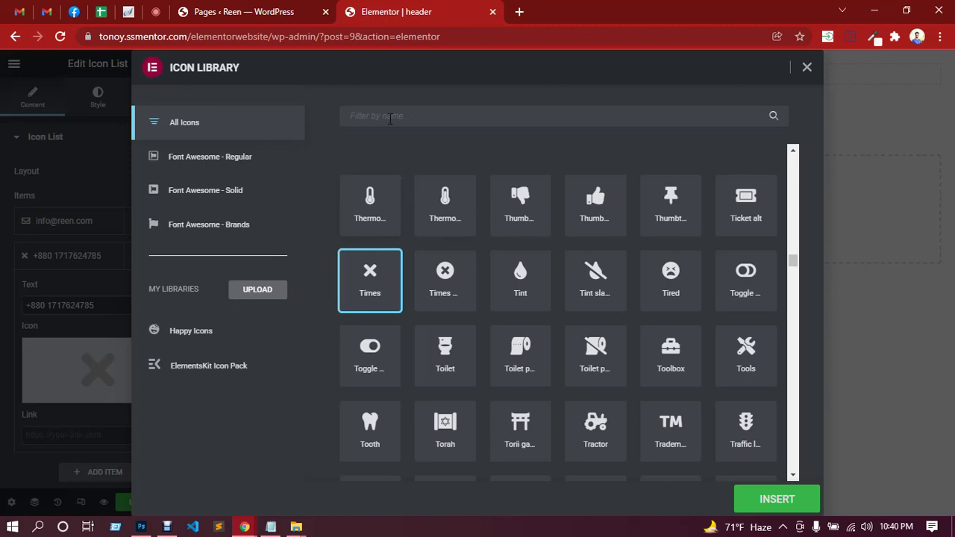
pyautogui.write('mobi')
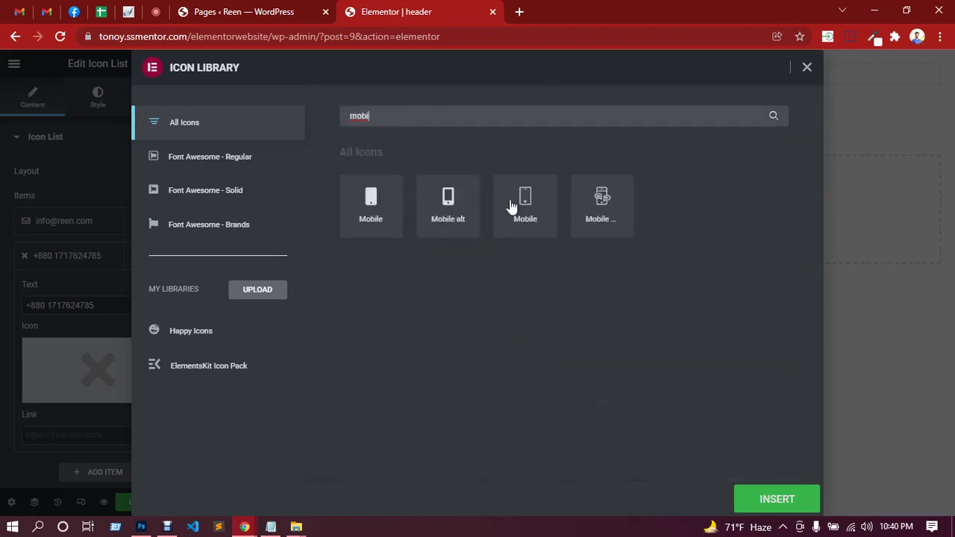
pyautogui.click(141, 527)
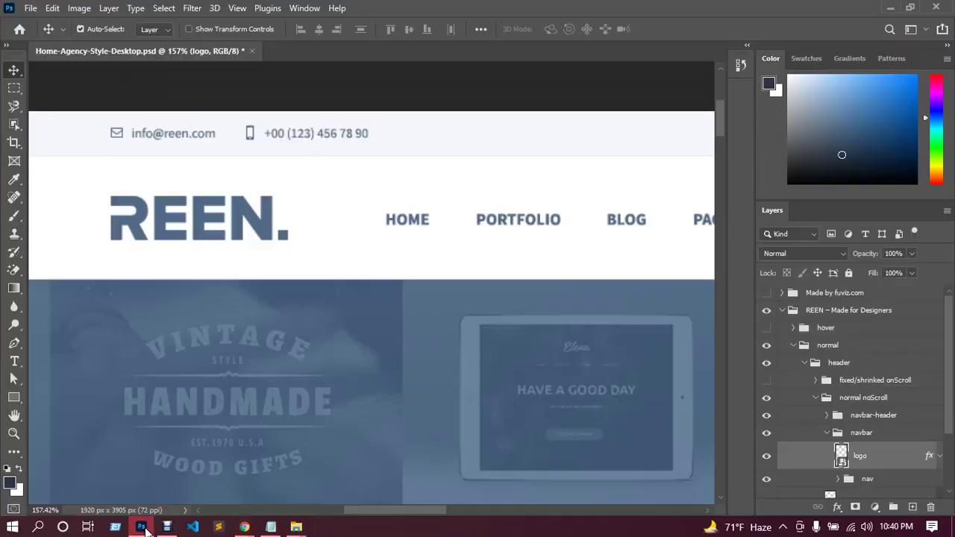
pyautogui.click(143, 527)
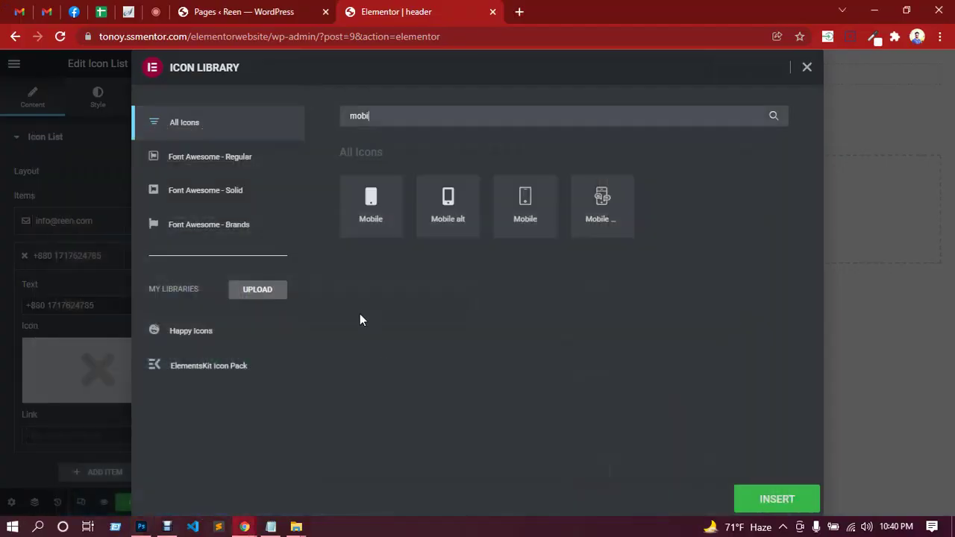
pyautogui.click(448, 199)
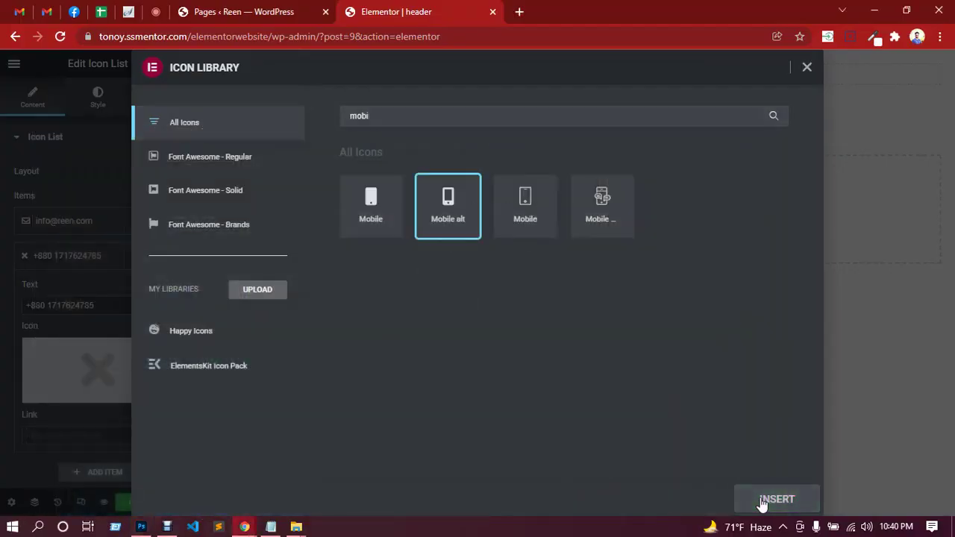
pyautogui.click(757, 499)
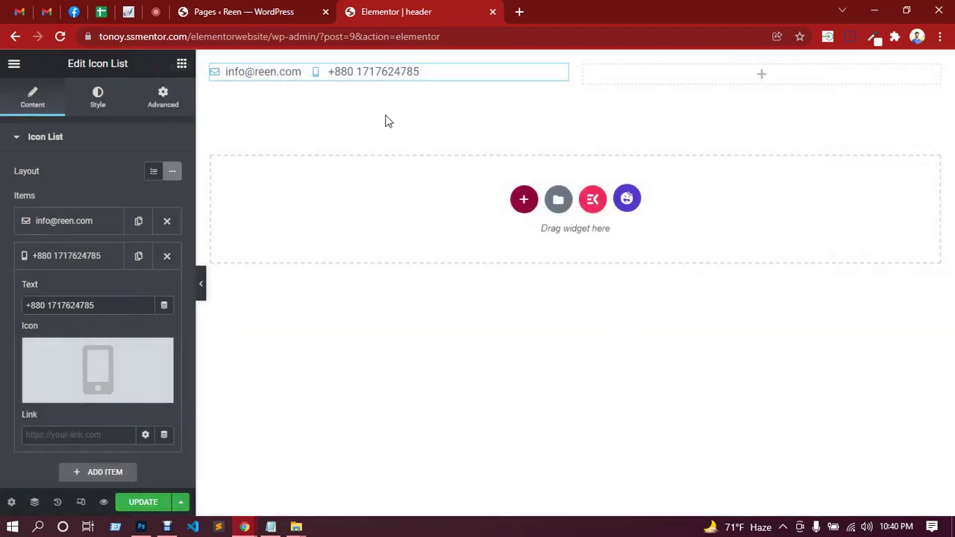
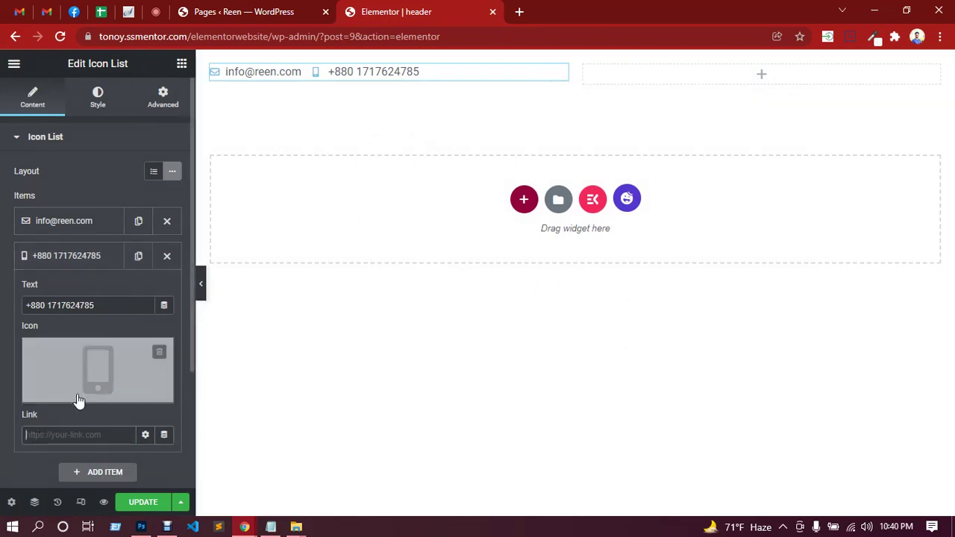
# Set the phone item's link to calto: followed by the pasted phone number.
pyautogui.write('t')
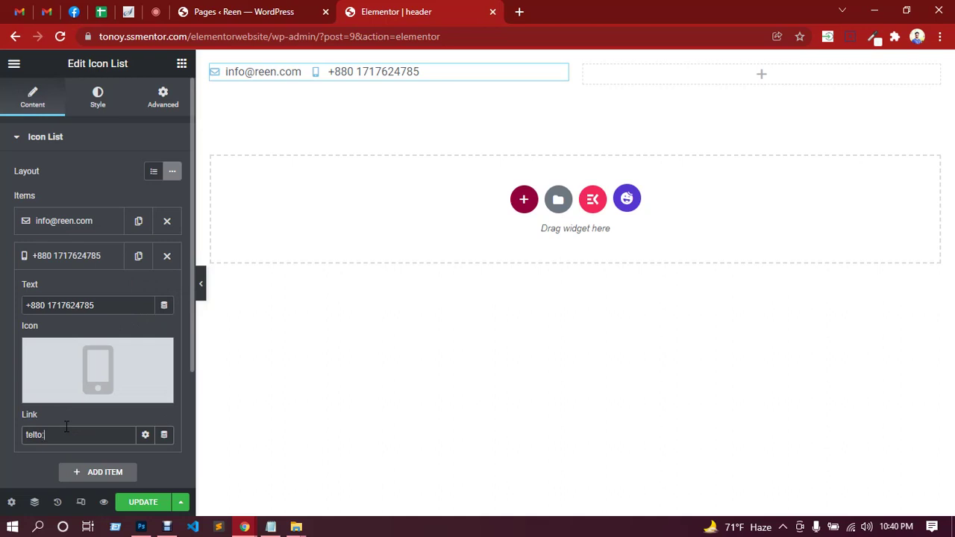
pyautogui.write('el')
pyautogui.press('BackSpace')
pyautogui.press('BackSpace')
pyautogui.press('BackSpace')
pyautogui.write('c')
pyautogui.moveTo(104, 305); pyautogui.dragTo(1, 312)
pyautogui.hotkey('ctrl', 'c')
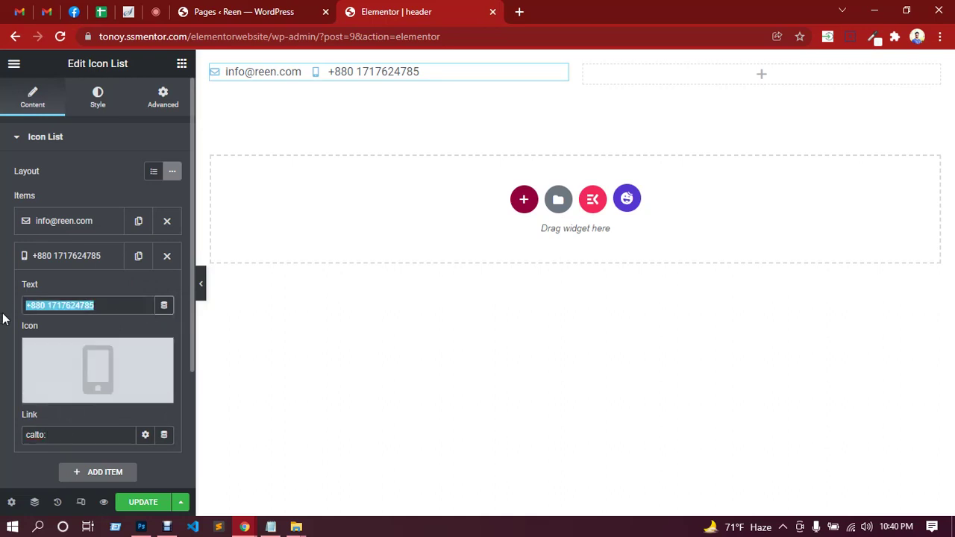
pyautogui.click(51, 435)
pyautogui.hotkey('ctrl', 'v')
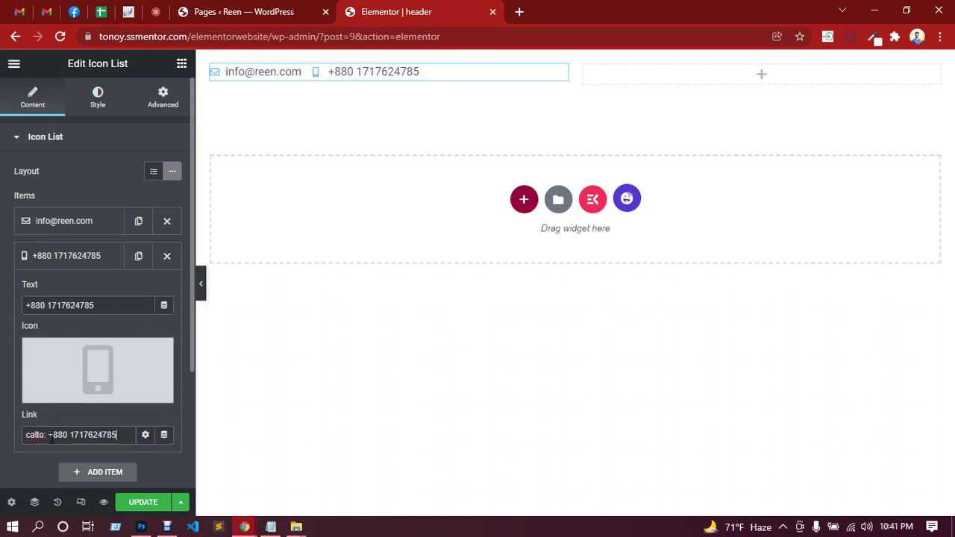
# Link the email item to mailto: plus its pasted address, then switch to the meeting tab.
pyautogui.click(69, 224)
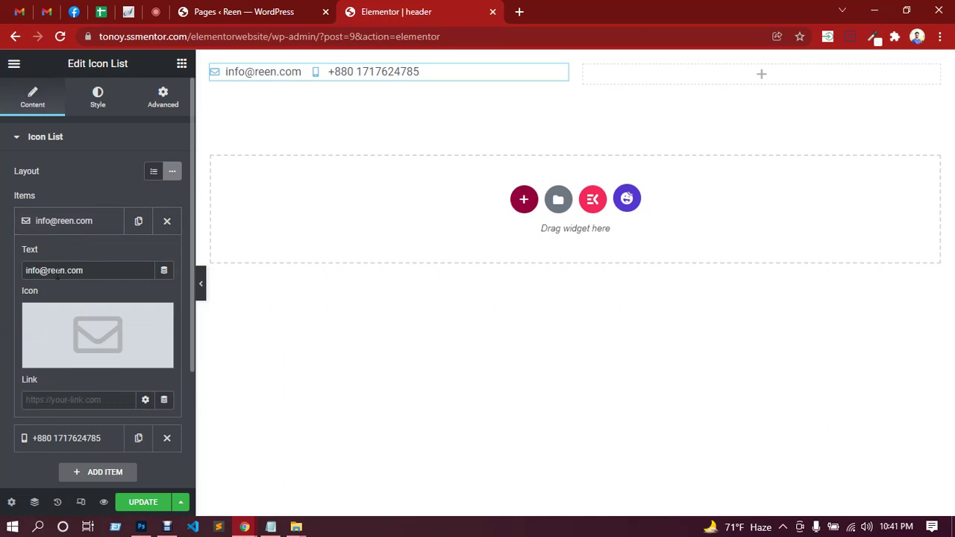
pyautogui.click(47, 401)
pyautogui.write('mailto:')
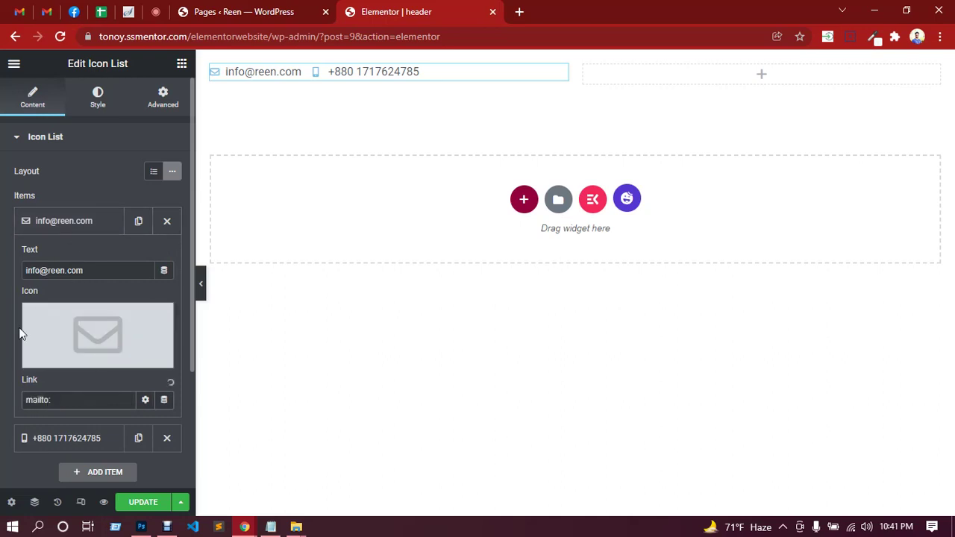
pyautogui.tripleClick(102, 270)
pyautogui.hotkey('ctrl', 'c')
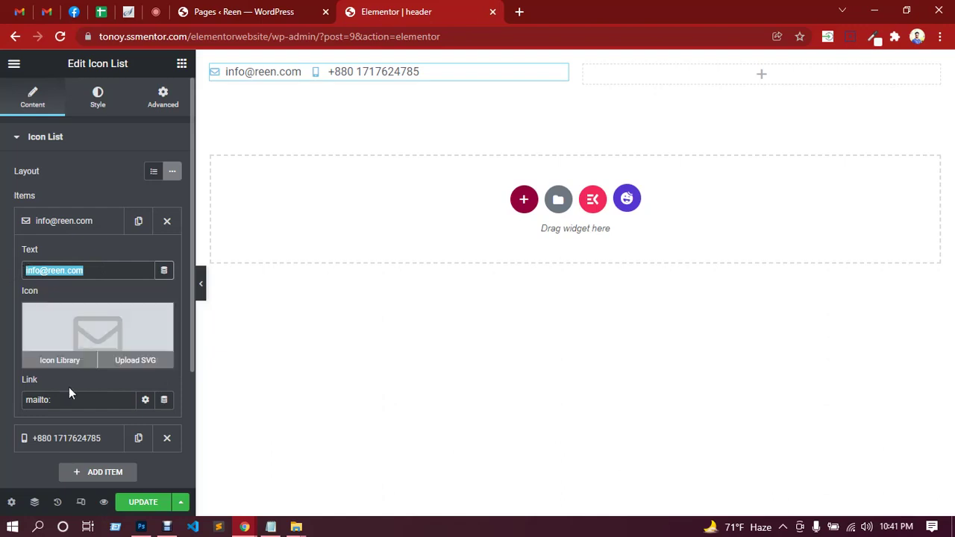
pyautogui.click(63, 400)
pyautogui.hotkey('ctrl', 'v')
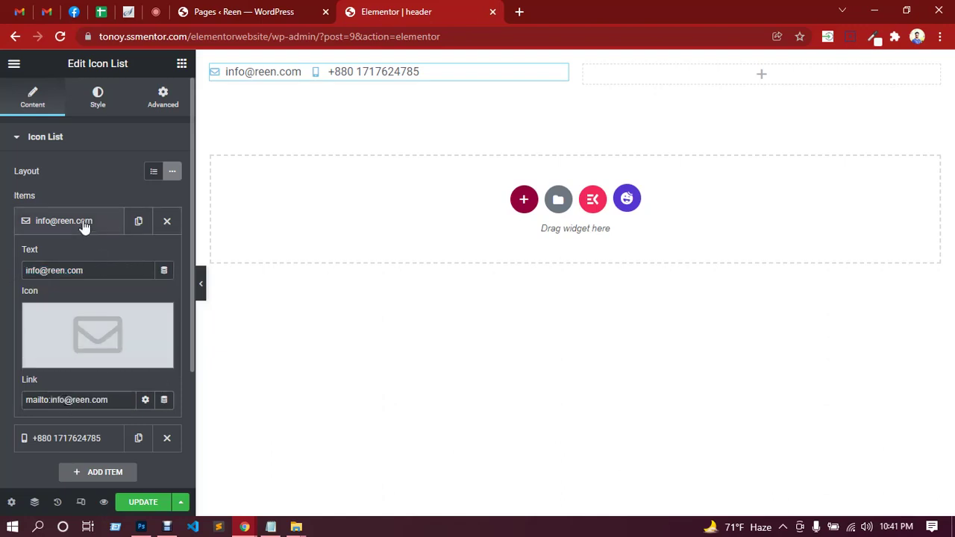
pyautogui.click(84, 221)
pyautogui.click(156, 12)
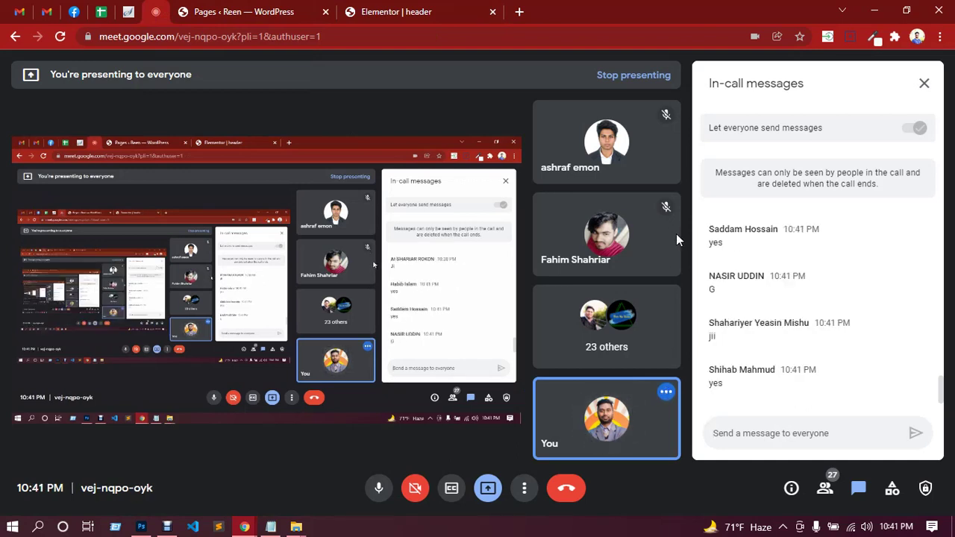
# Back in the header editor, set the icon list's Style > Space Between to 25.
pyautogui.click(403, 12)
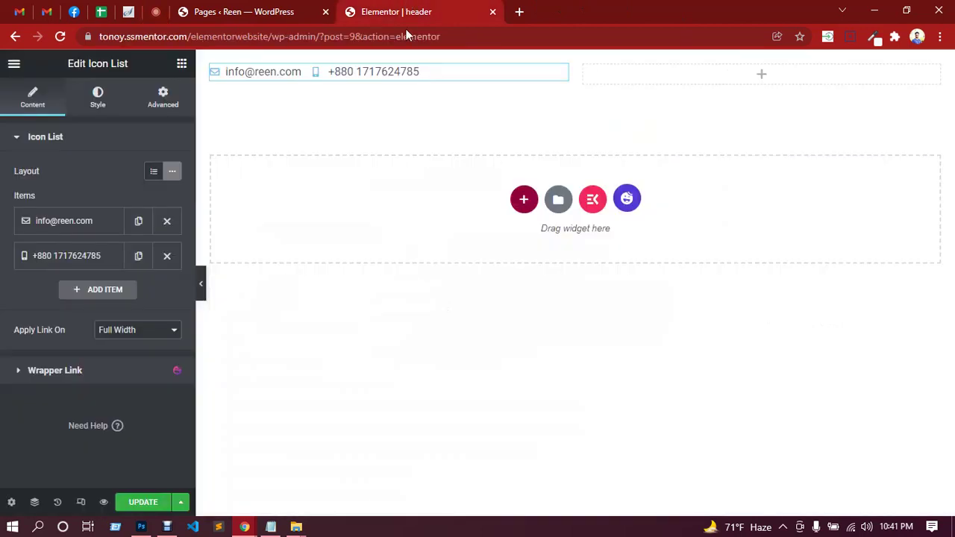
pyautogui.click(103, 104)
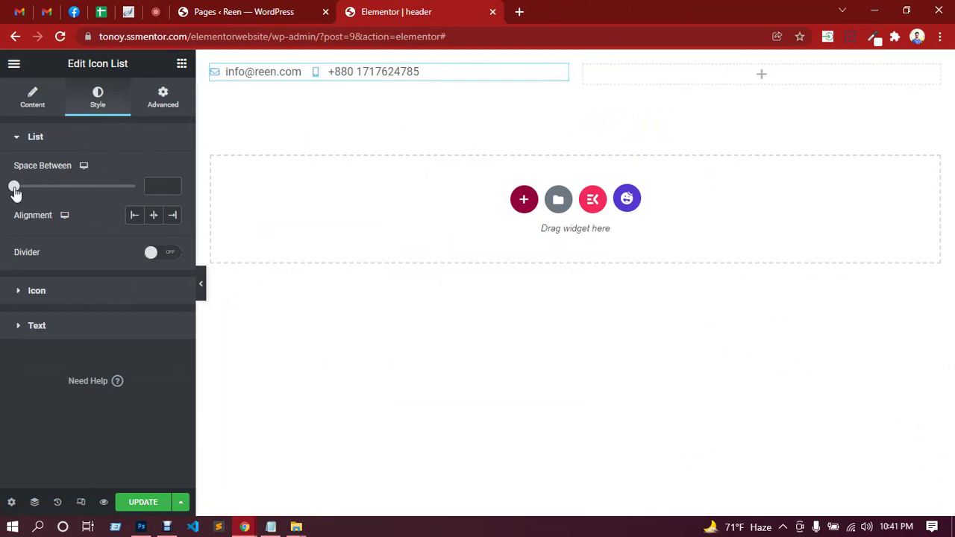
pyautogui.moveTo(15, 191); pyautogui.dragTo(41, 195)
pyautogui.moveTo(65, 192); pyautogui.dragTo(78, 193)
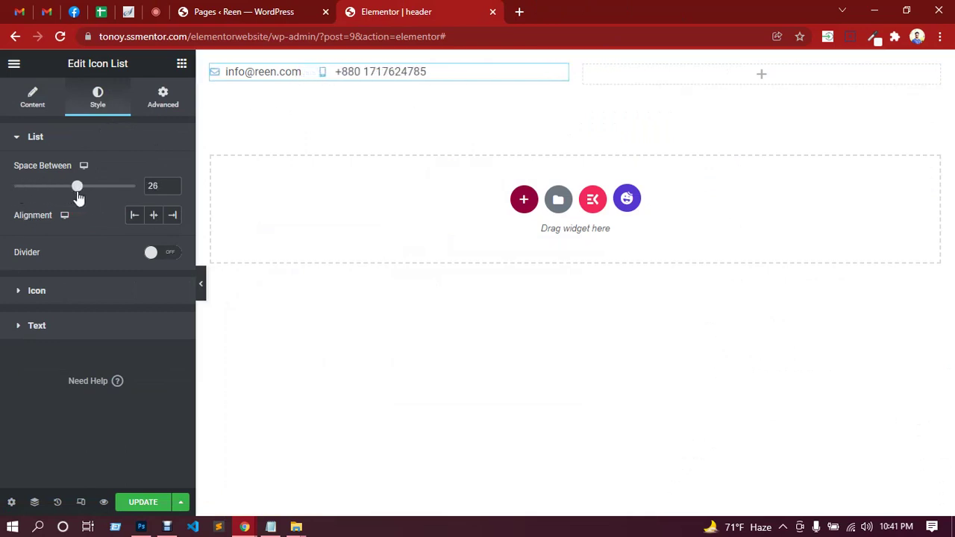
pyautogui.click(172, 185)
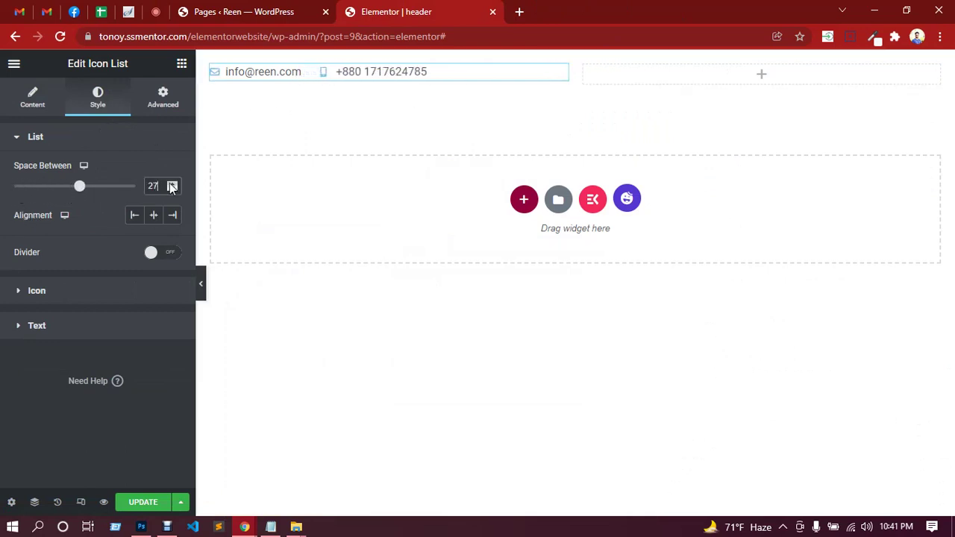
pyautogui.click(172, 185)
pyautogui.click(172, 190)
pyautogui.click(172, 190)
pyautogui.click(173, 190)
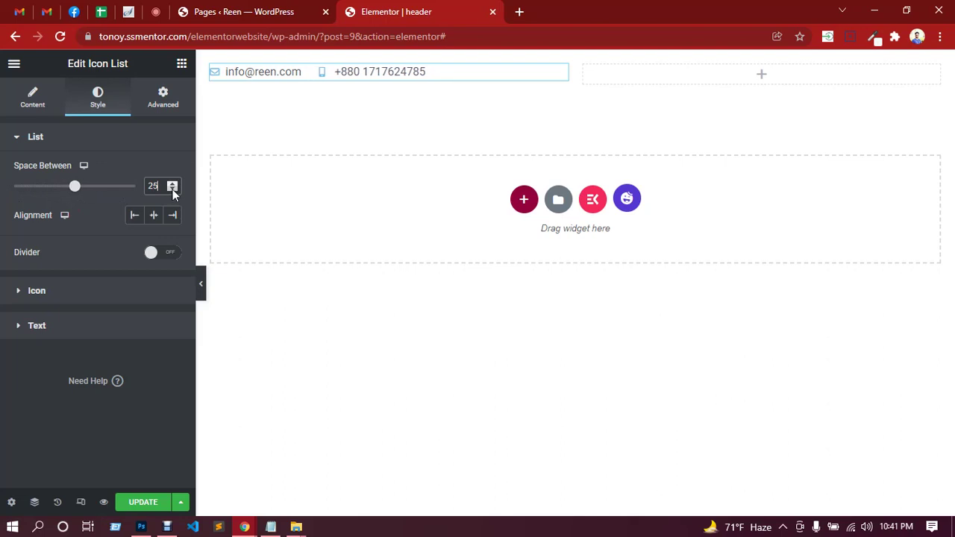
pyautogui.click(172, 189)
pyautogui.click(172, 182)
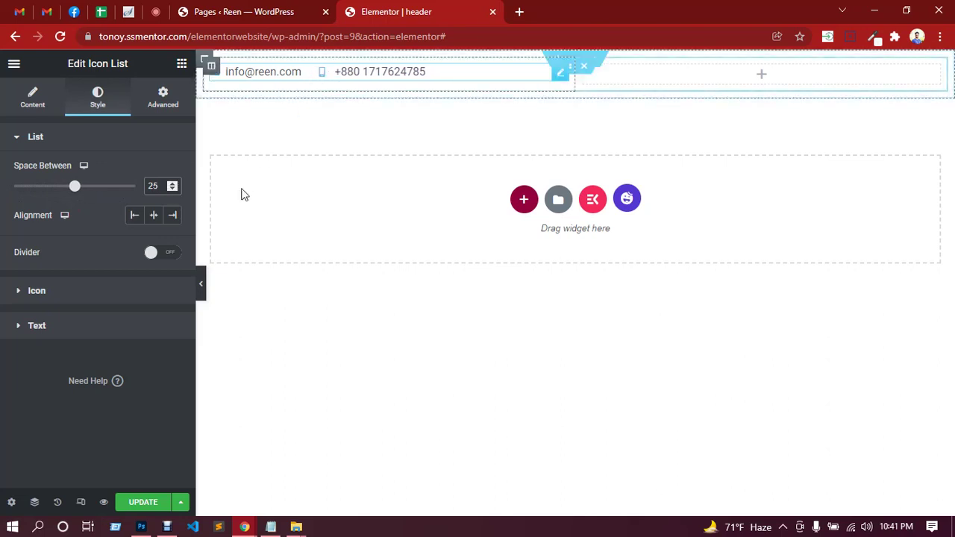
# Sample the REEN logo's slate blue in Photoshop to get hex 506a85 for the icons.
pyautogui.click(66, 292)
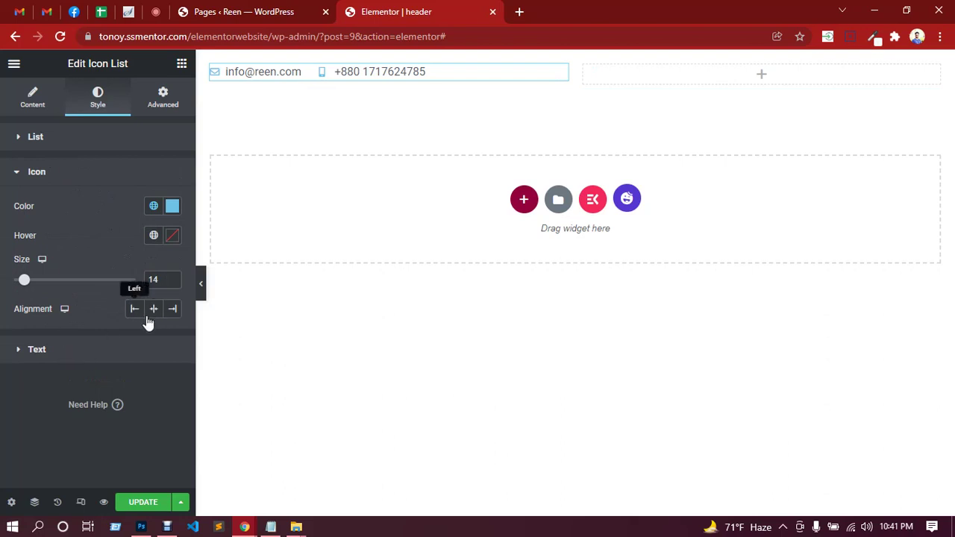
pyautogui.click(172, 208)
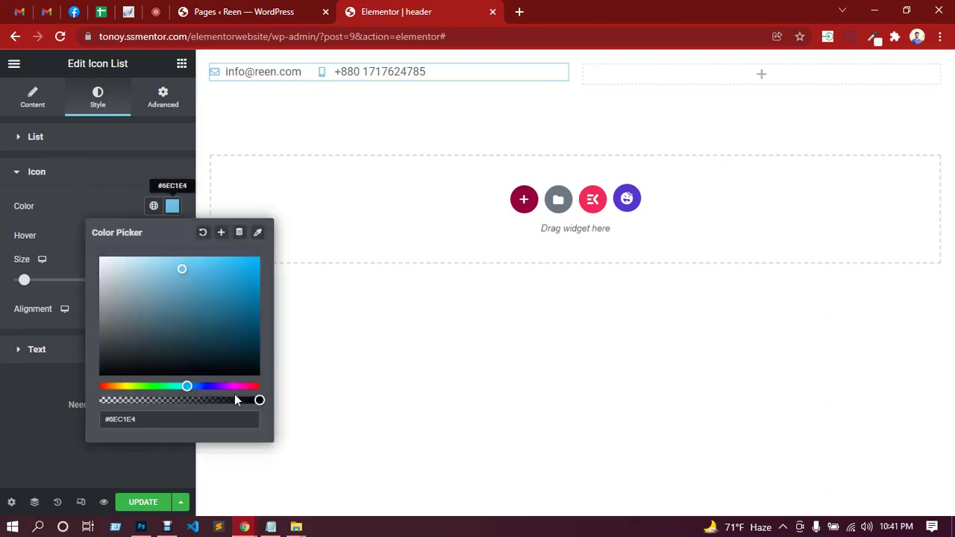
pyautogui.click(141, 527)
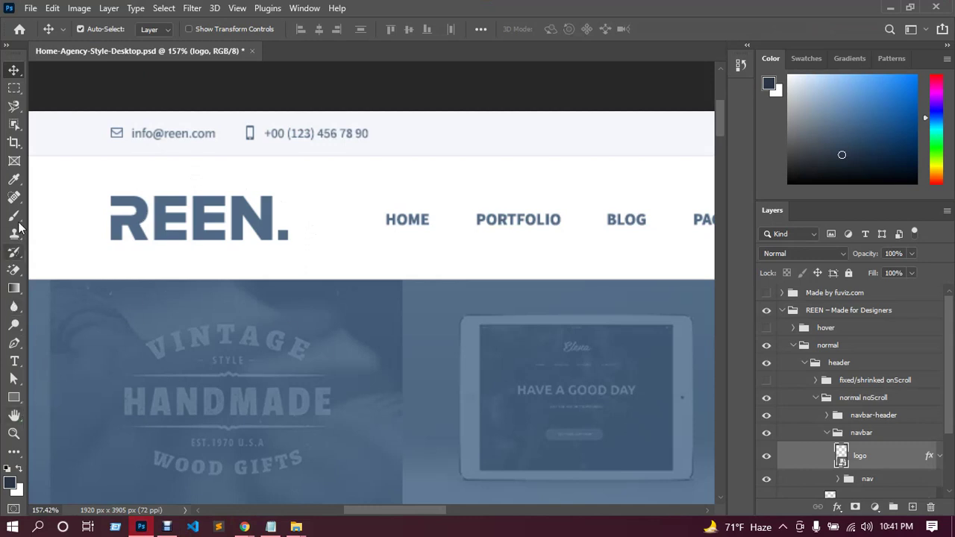
pyautogui.click(14, 179)
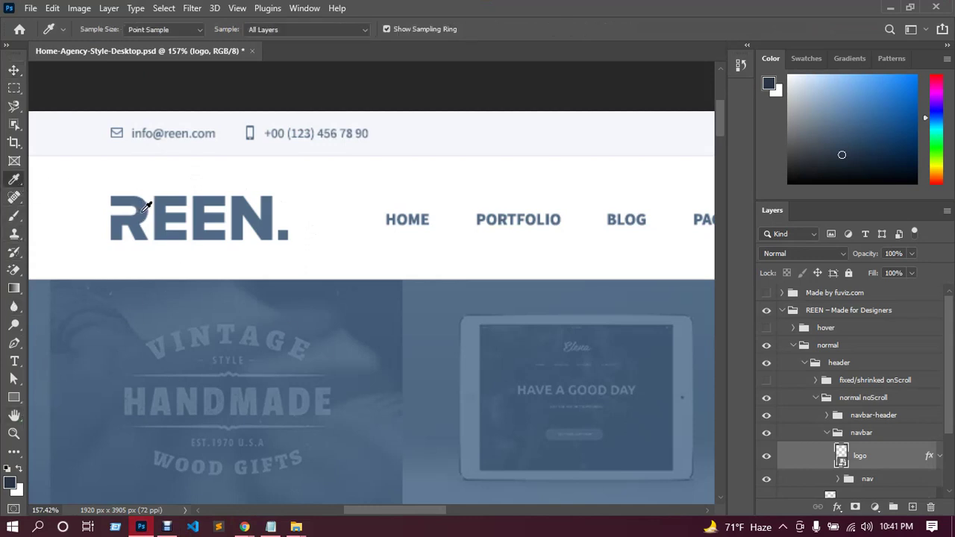
pyautogui.click(143, 210)
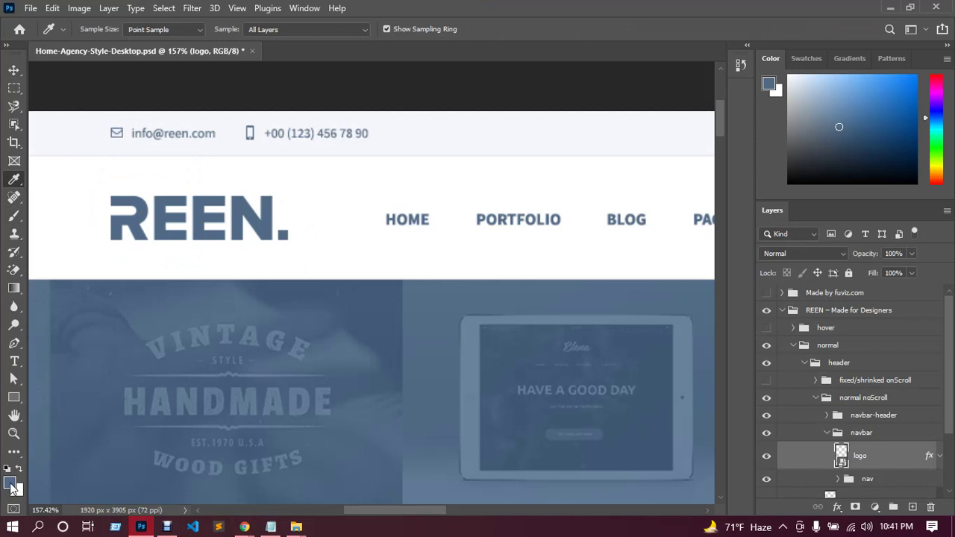
pyautogui.click(11, 484)
pyautogui.hotkey('ctrl', 'c')
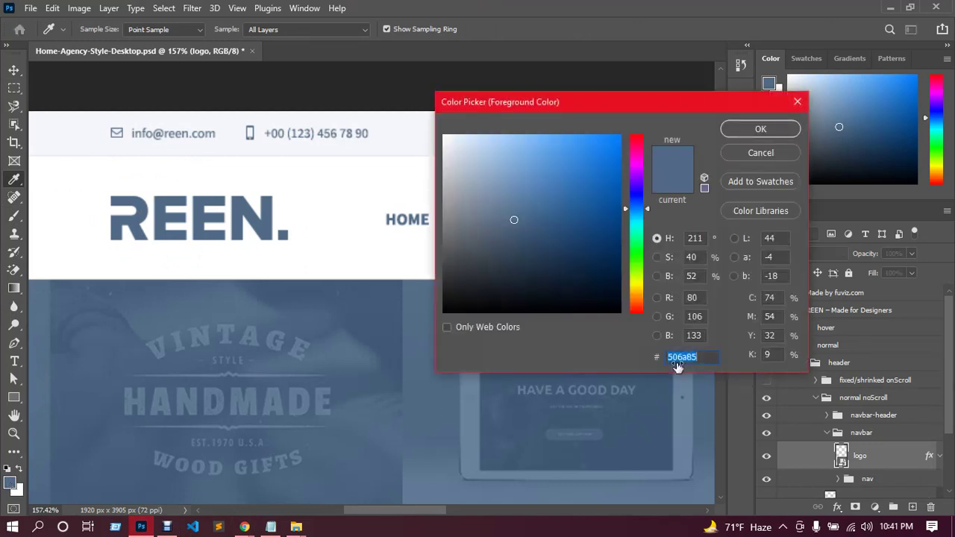
# Paste 506a85 as the list icons' colour in Elementor's colour picker.
pyautogui.click(245, 527)
pyautogui.click(223, 488)
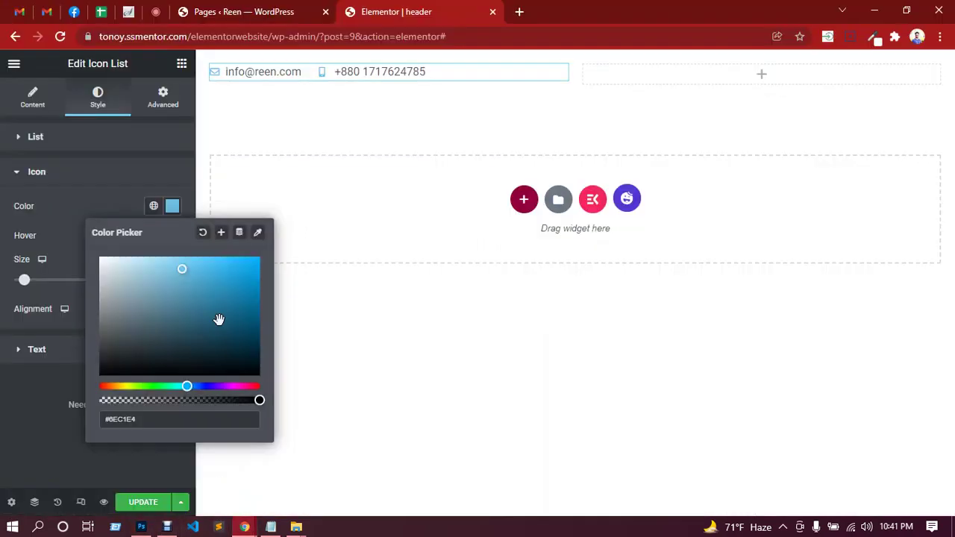
pyautogui.tripleClick(128, 422)
pyautogui.hotkey('ctrl', 'v')
pyautogui.click(53, 420)
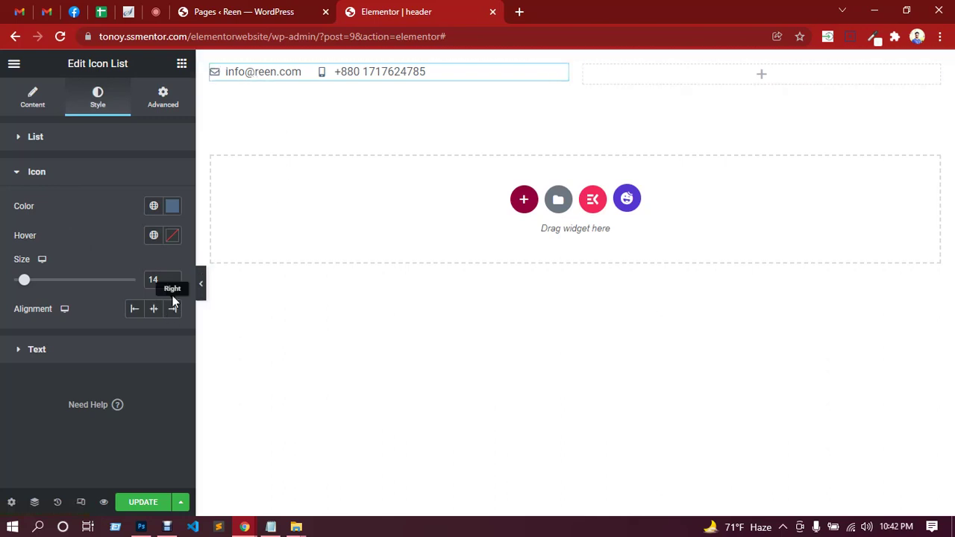
pyautogui.click(65, 350)
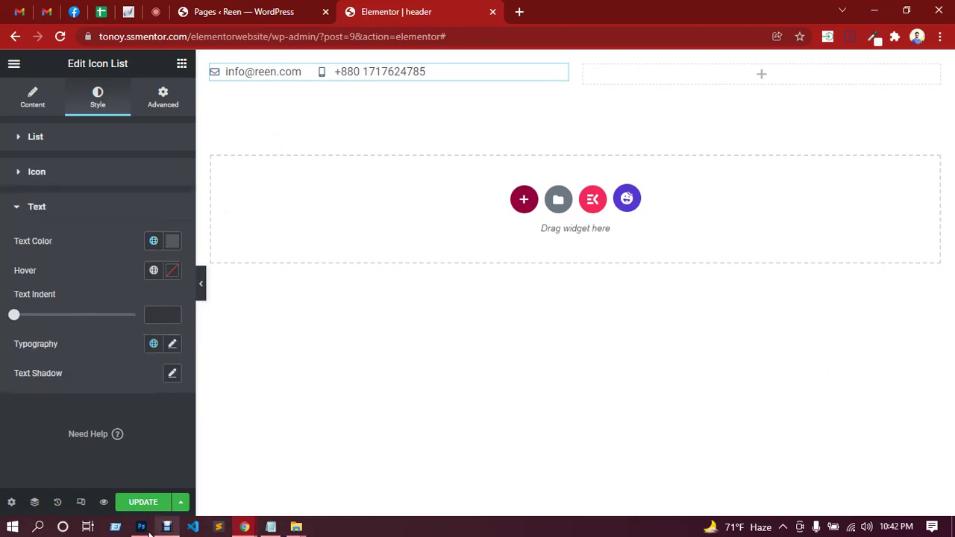
# In Photoshop, inspect the type settings of the email line and the HOME menu text.
pyautogui.click(142, 528)
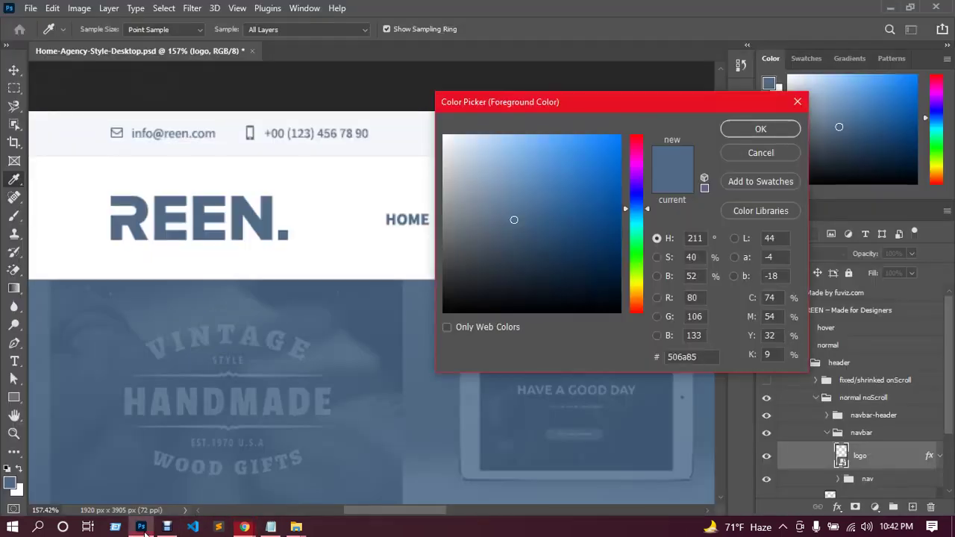
pyautogui.click(798, 103)
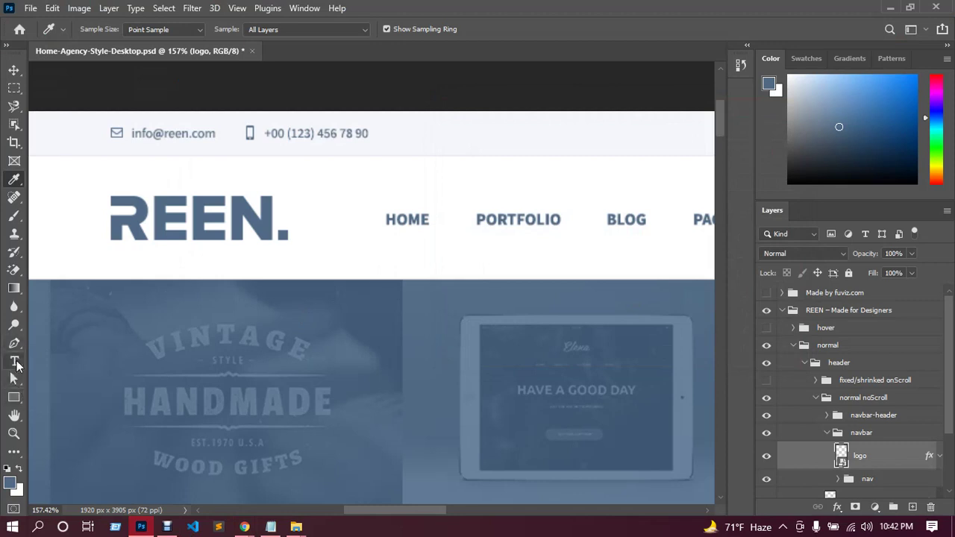
pyautogui.click(16, 363)
pyautogui.click(179, 134)
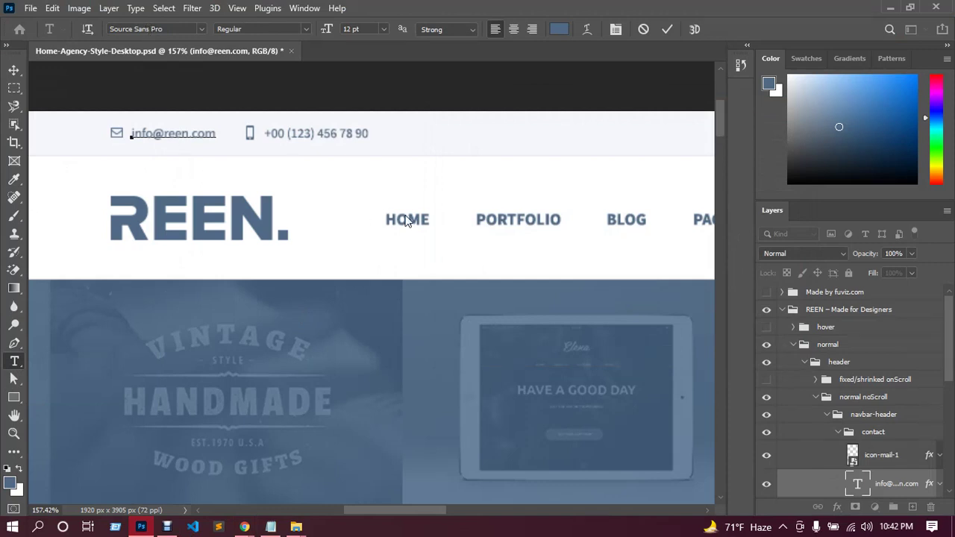
pyautogui.click(15, 70)
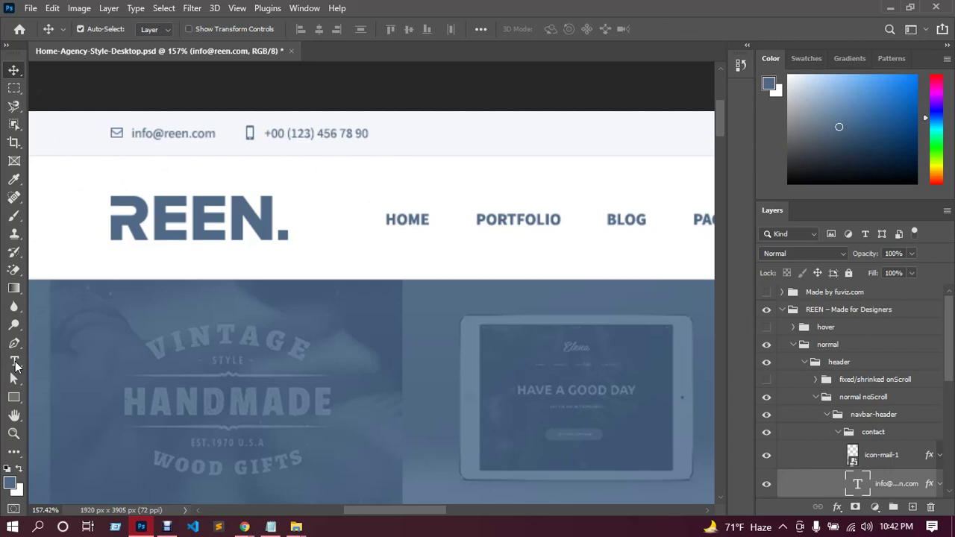
pyautogui.click(14, 361)
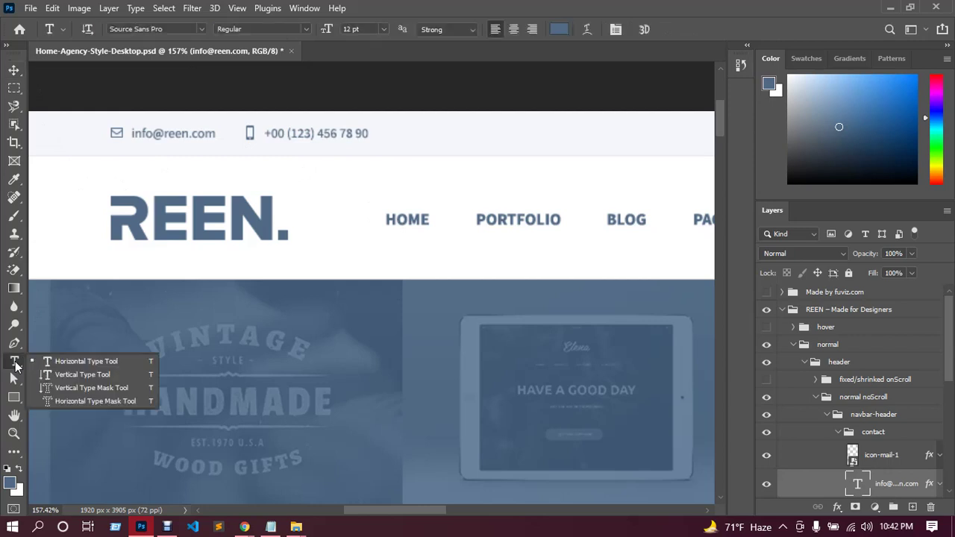
pyautogui.click(405, 221)
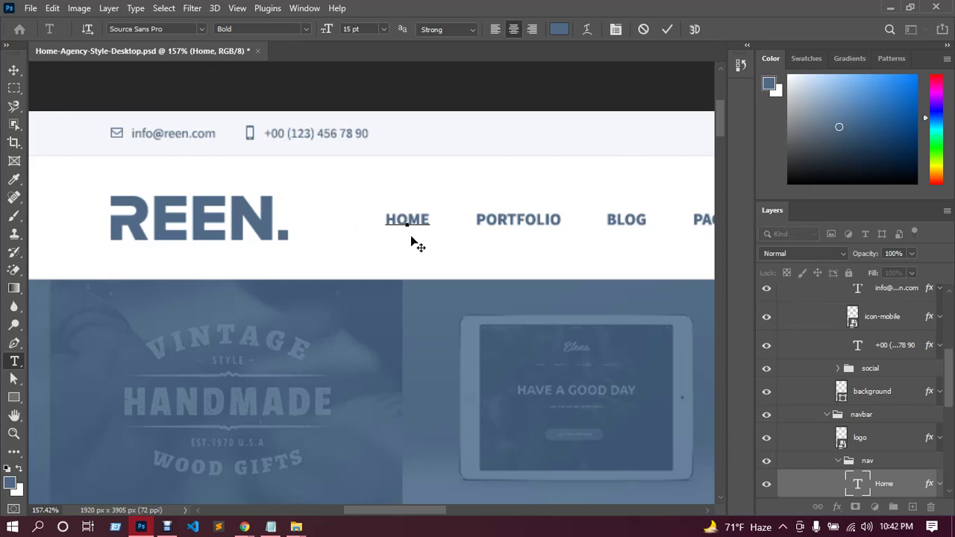
pyautogui.scroll(-8, 455, 253)
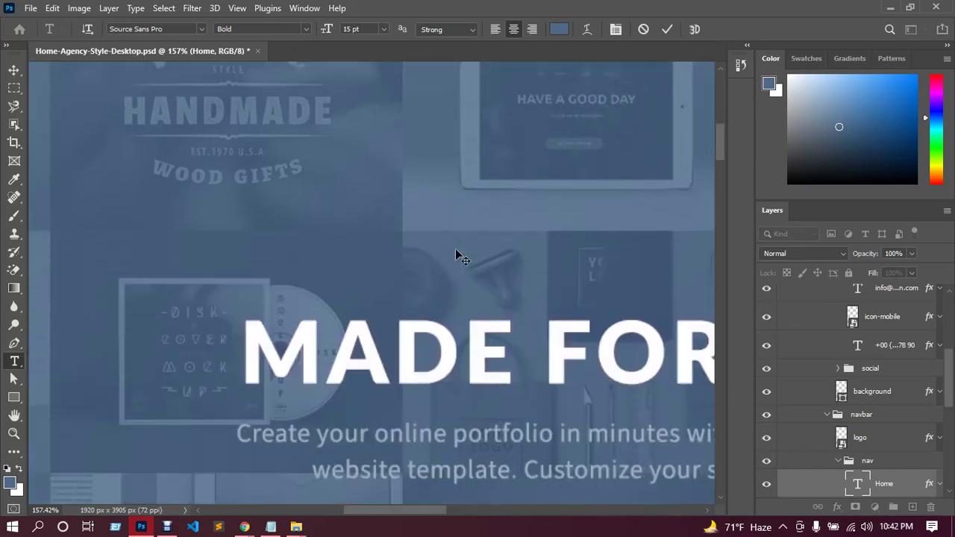
pyautogui.scroll(-3, 456, 253)
pyautogui.click(14, 69)
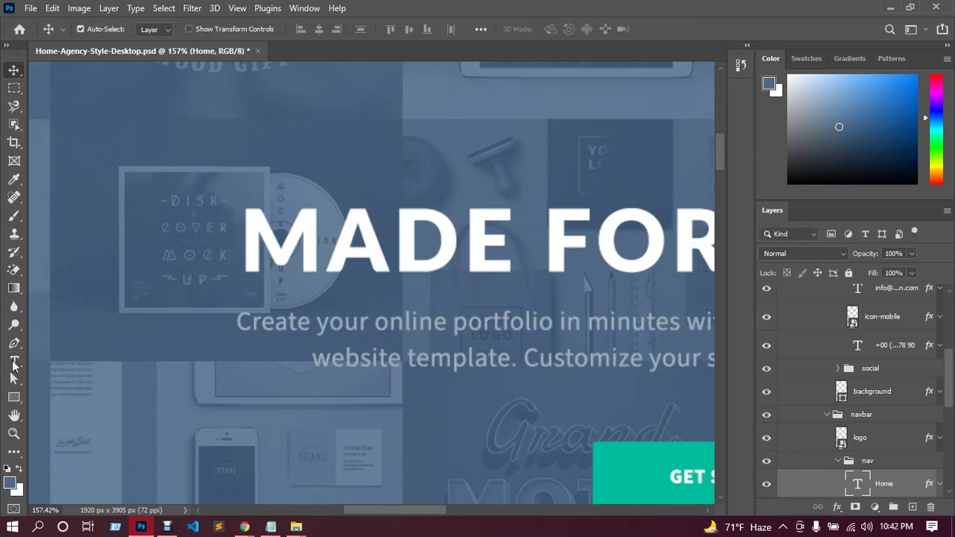
# Check the hero headline's font family, confirming Source Sans Pro.
pyautogui.click(13, 363)
pyautogui.scroll(-3, 218, 325)
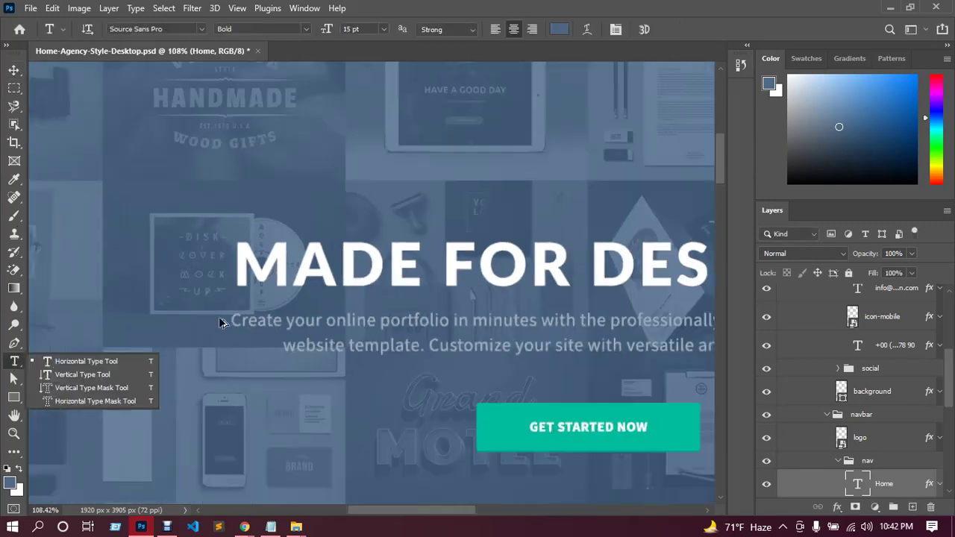
pyautogui.click(15, 364)
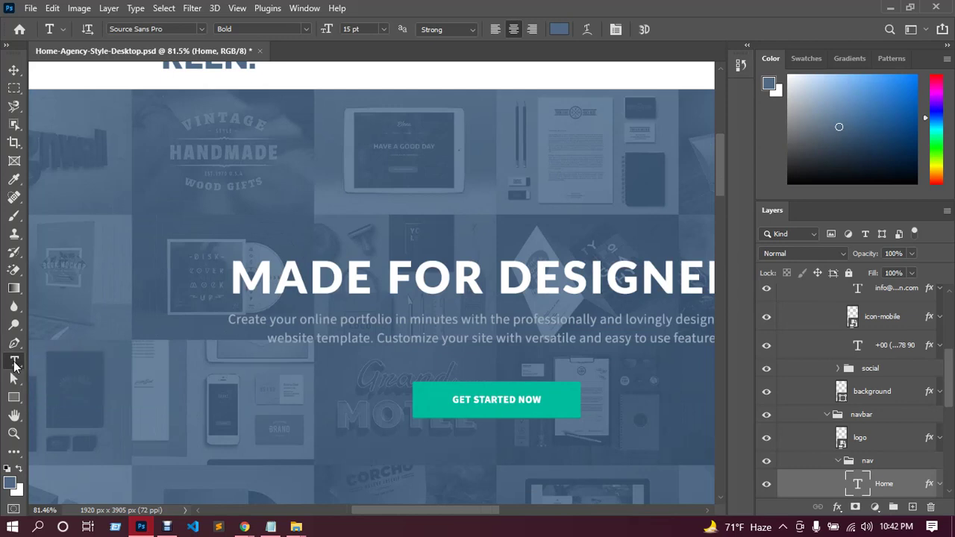
pyautogui.keyDown('ctrl'); pyautogui.click(384, 326); pyautogui.keyUp('ctrl')
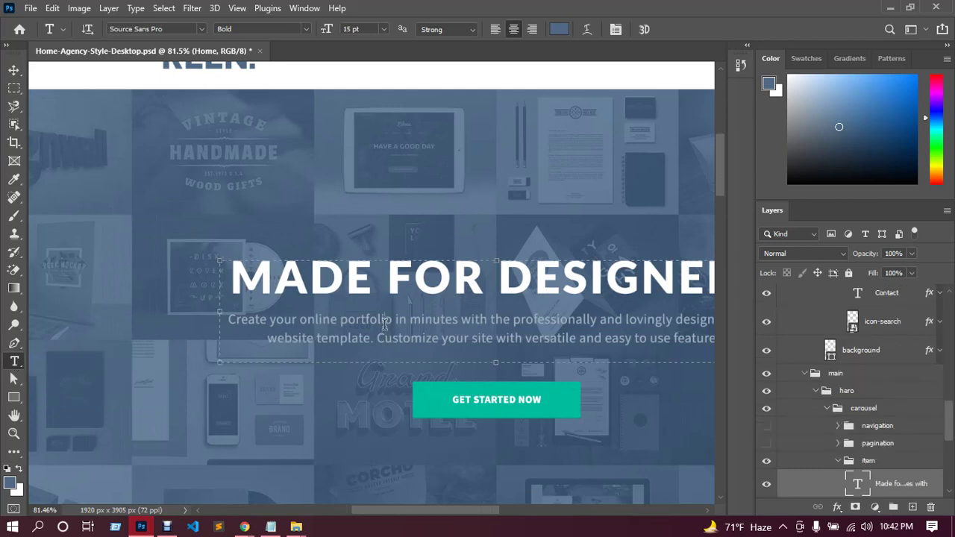
pyautogui.click(384, 326)
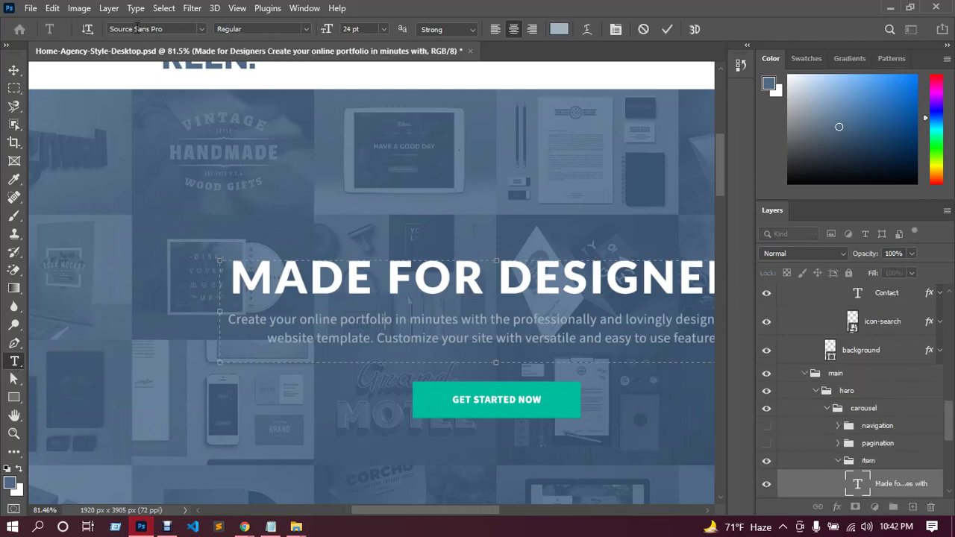
pyautogui.click(166, 29)
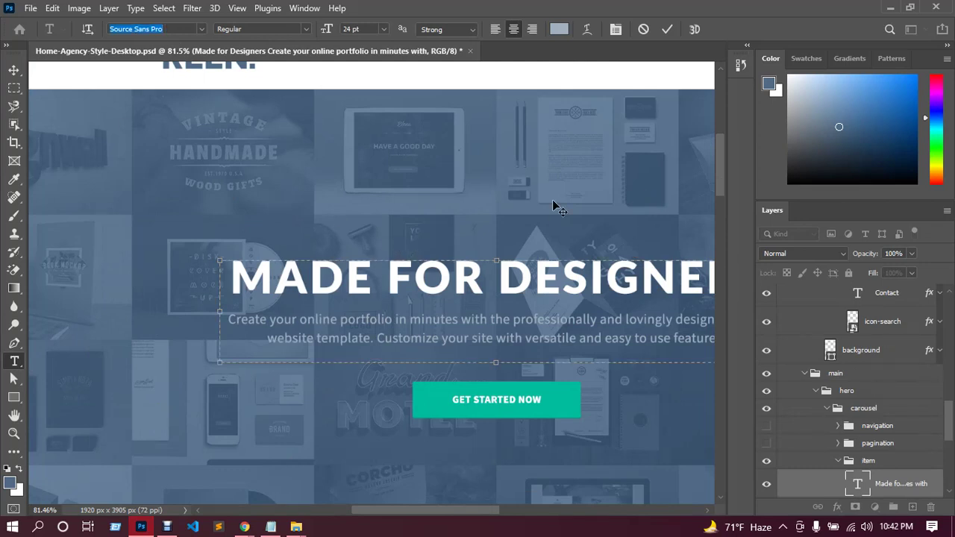
pyautogui.click(14, 69)
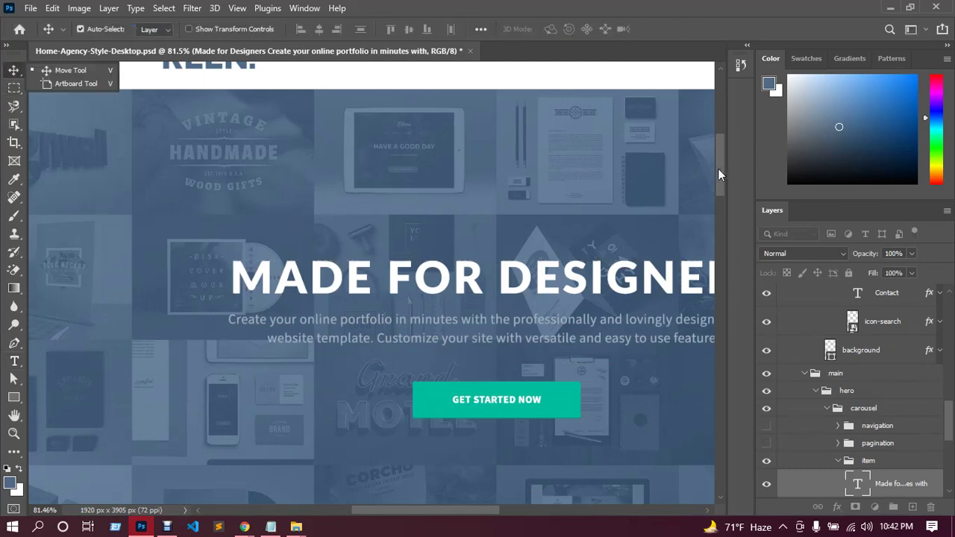
# Bring the top of the design back into view and return to the Elementor header editor.
pyautogui.click(721, 112)
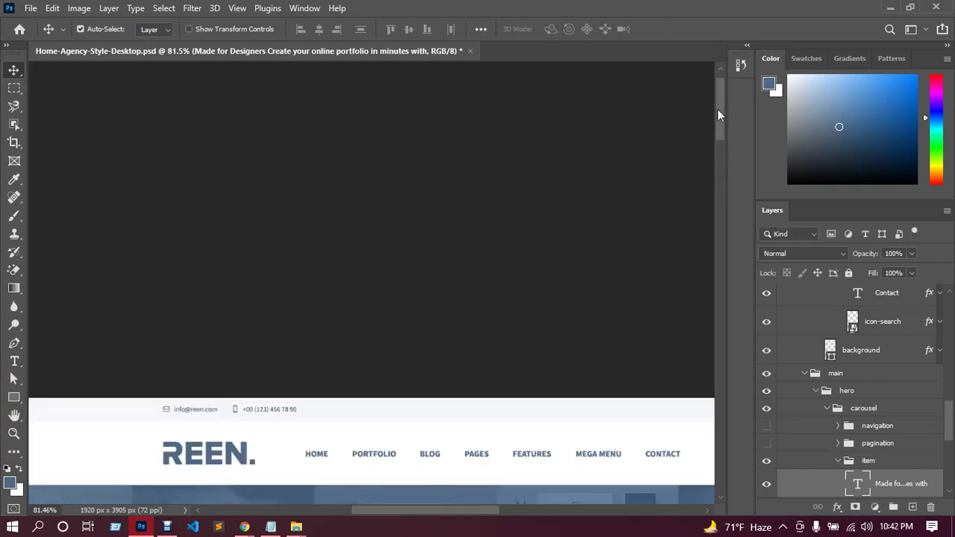
pyautogui.scroll(-5, 722, 112)
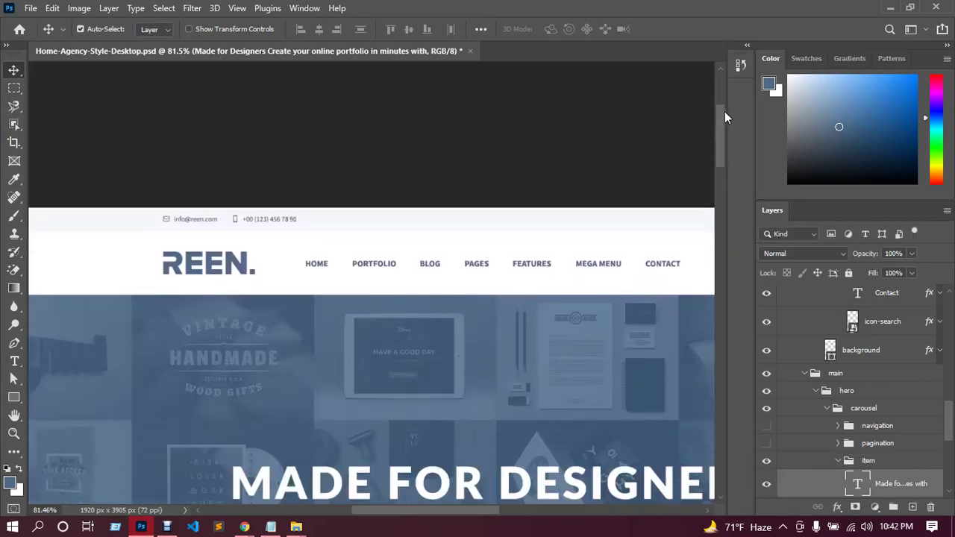
pyautogui.scroll(2, 349, 161)
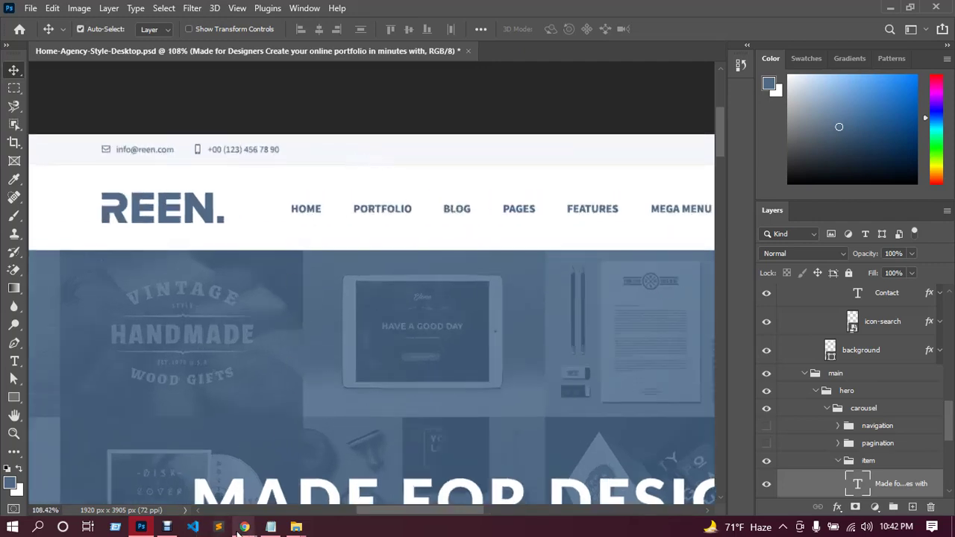
pyautogui.moveTo(244, 527)
pyautogui.click(211, 475)
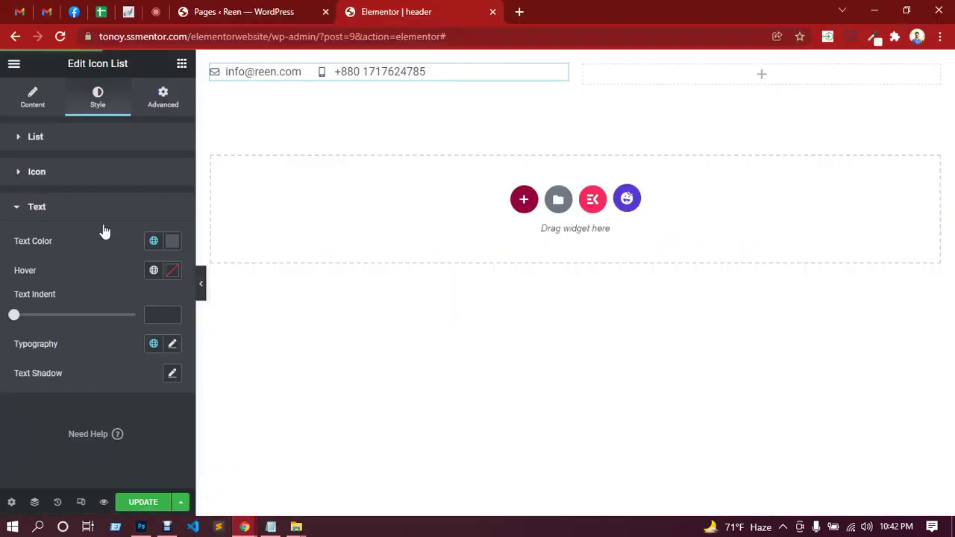
# In the icon list's Text Typography popover, choose Source Sans Pro, size 14 and weight 600.
pyautogui.click(173, 343)
pyautogui.scroll(-3, 147, 317)
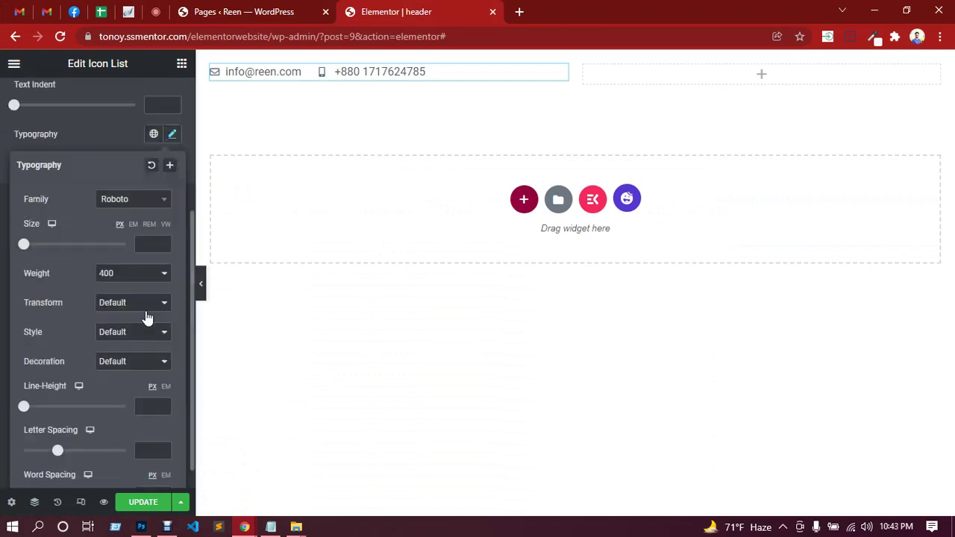
pyautogui.click(139, 202)
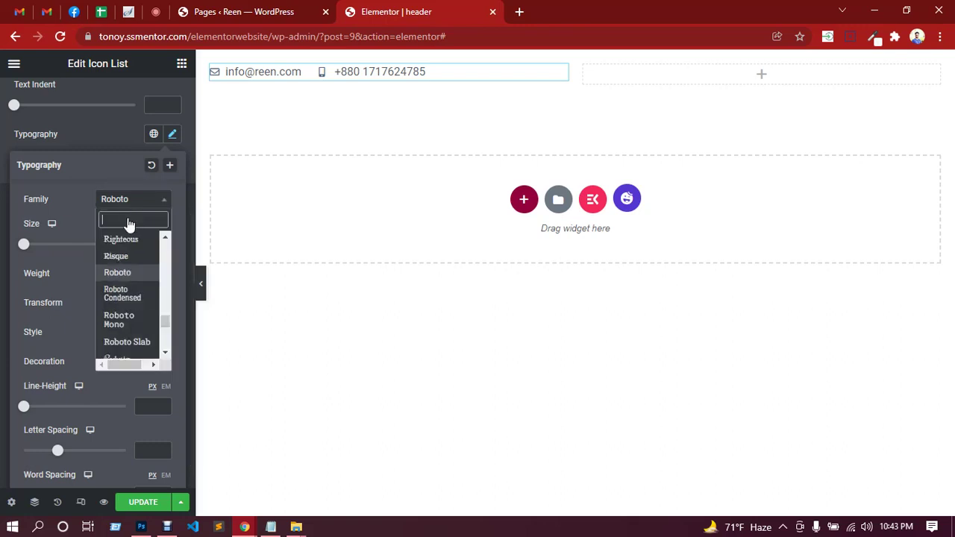
pyautogui.write('Source Sans Pro')
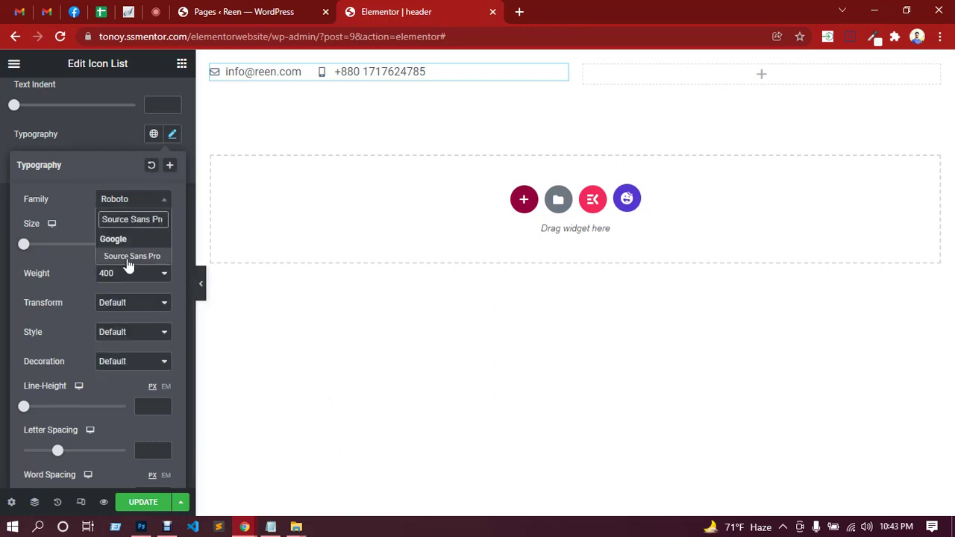
pyautogui.click(128, 260)
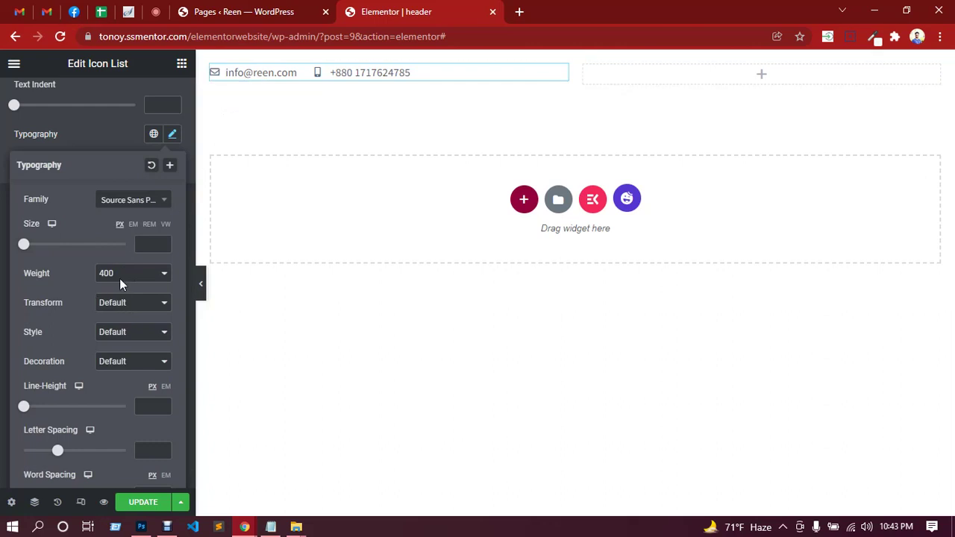
pyautogui.click(147, 247)
pyautogui.write('14')
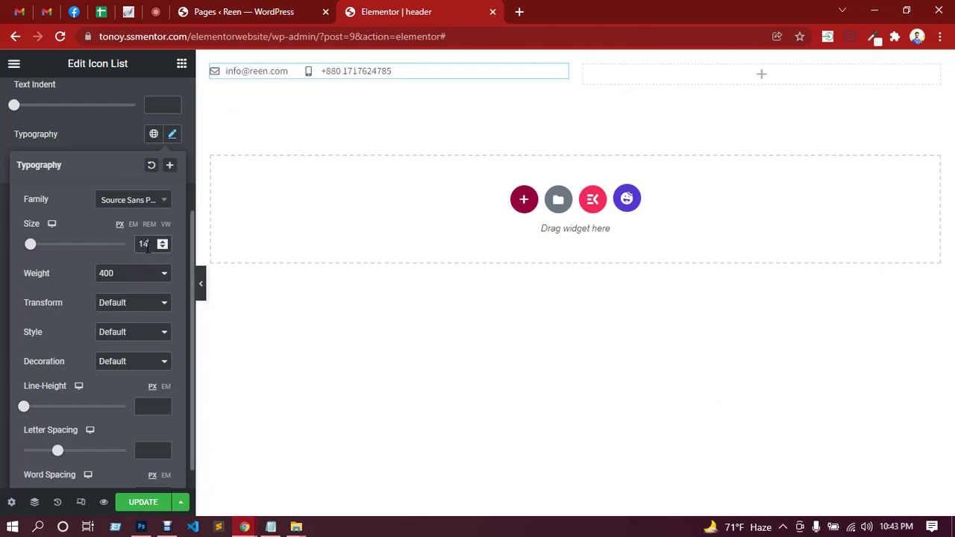
pyautogui.click(130, 282)
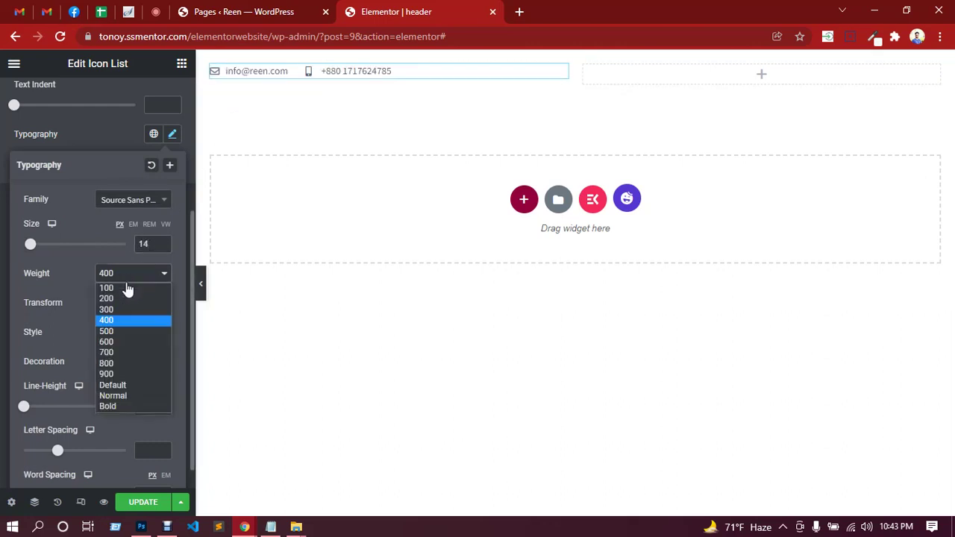
pyautogui.click(115, 331)
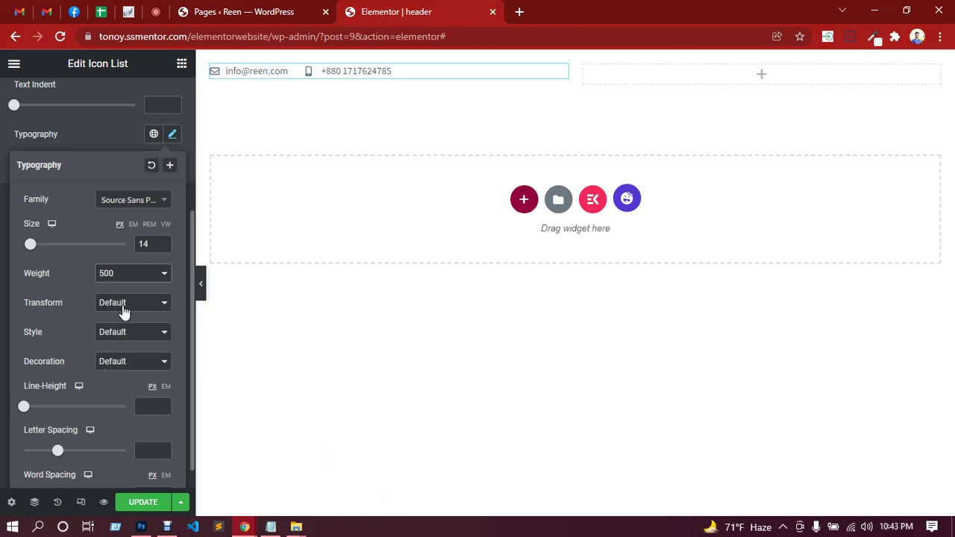
pyautogui.click(139, 283)
pyautogui.click(126, 340)
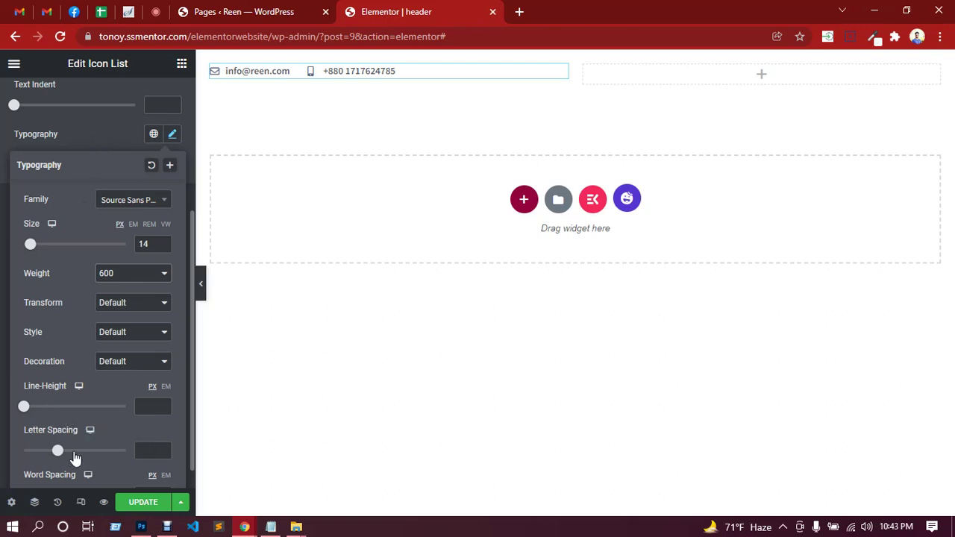
pyautogui.click(85, 129)
pyautogui.scroll(1, 93, 187)
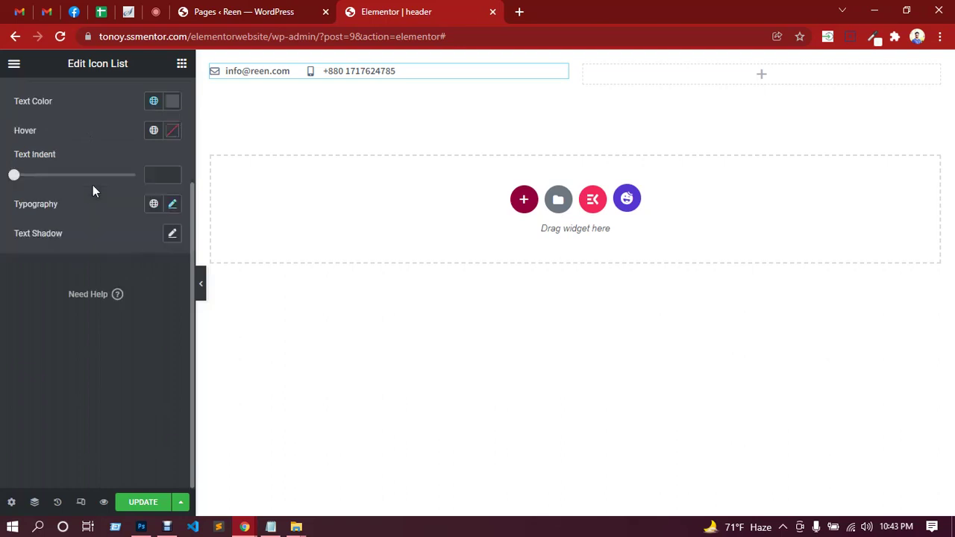
# Set the list text colour to the design's blue-grey 506a85.
pyautogui.scroll(1, 92, 192)
pyautogui.click(172, 171)
pyautogui.scroll(1, 175, 183)
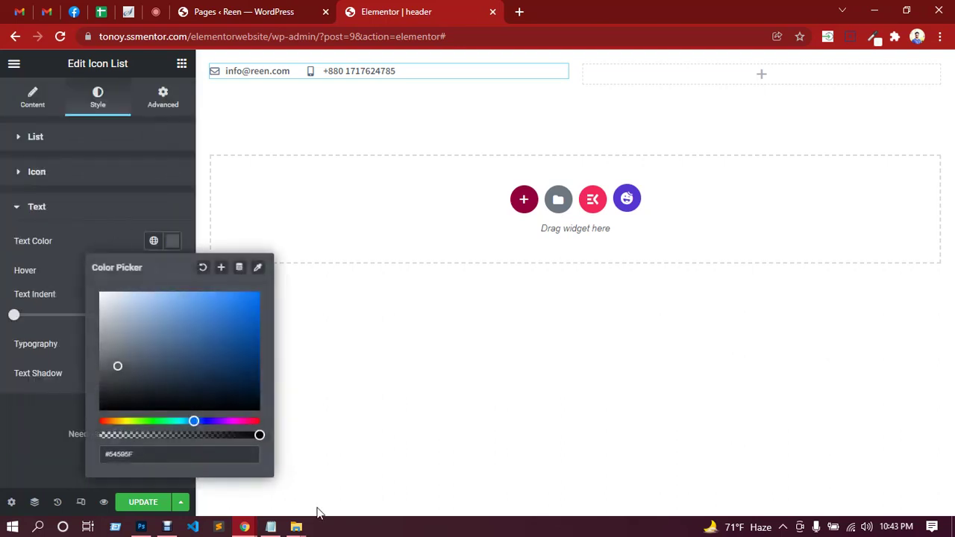
pyautogui.click(141, 526)
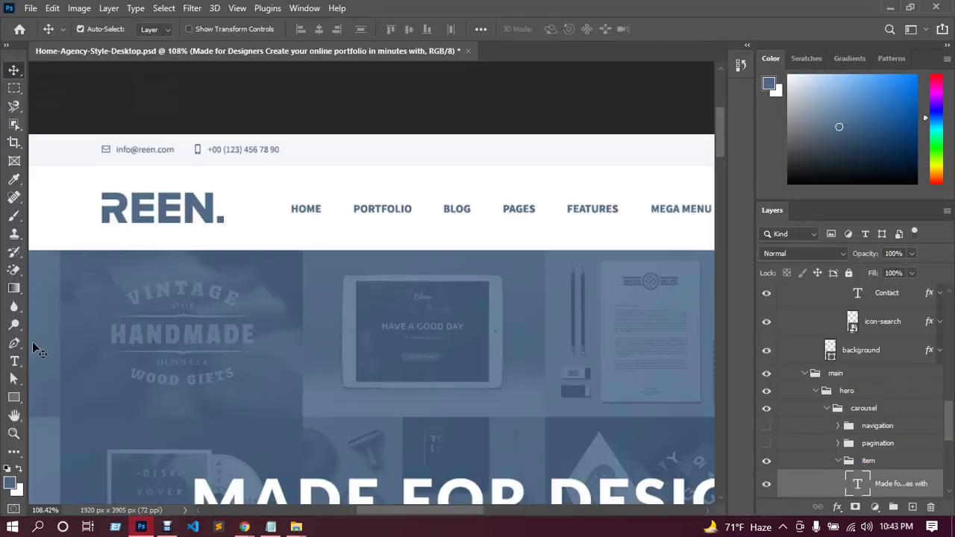
pyautogui.click(10, 484)
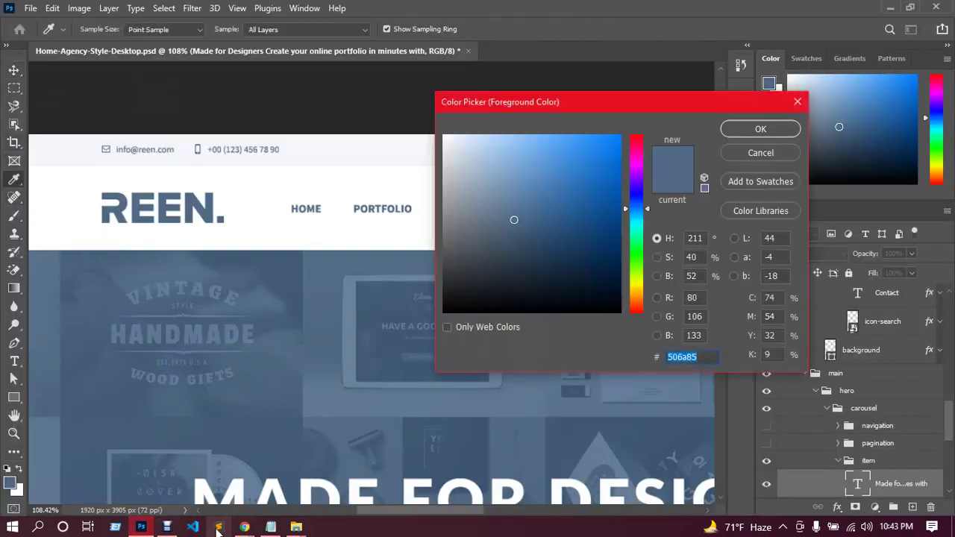
pyautogui.click(168, 458)
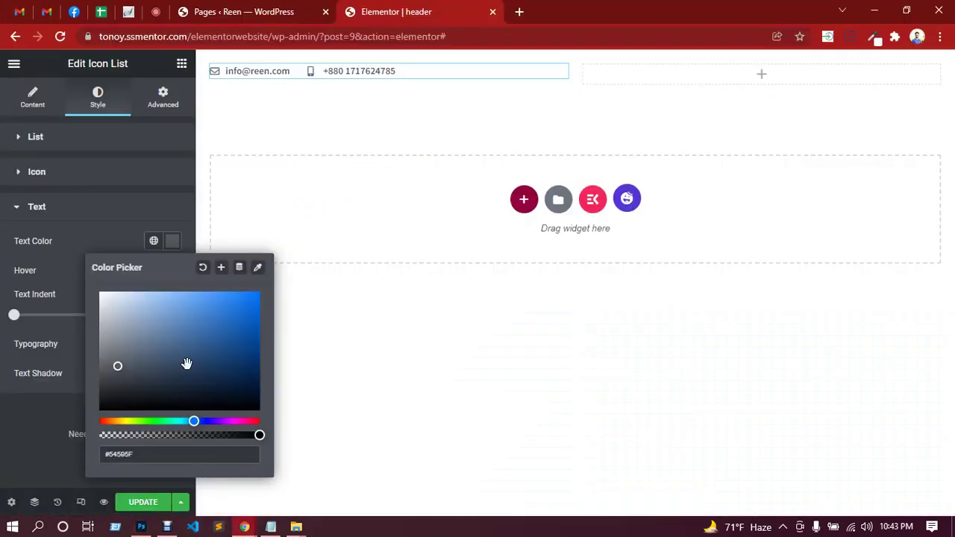
pyautogui.moveTo(148, 458); pyautogui.dragTo(110, 455)
pyautogui.write('#506a85')
pyautogui.click(92, 220)
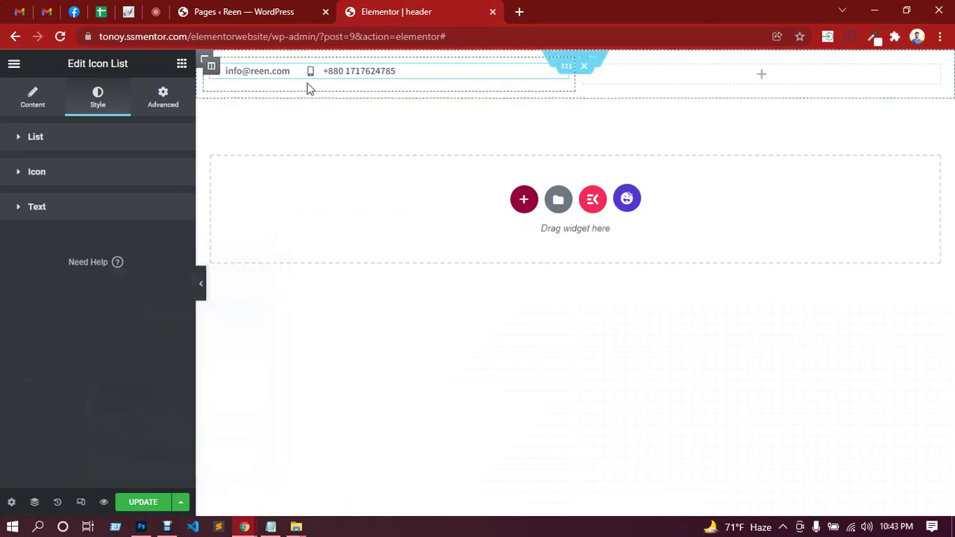
# Save the header template, close Photoshop's colour dialog and return to Elementor.
pyautogui.click(149, 502)
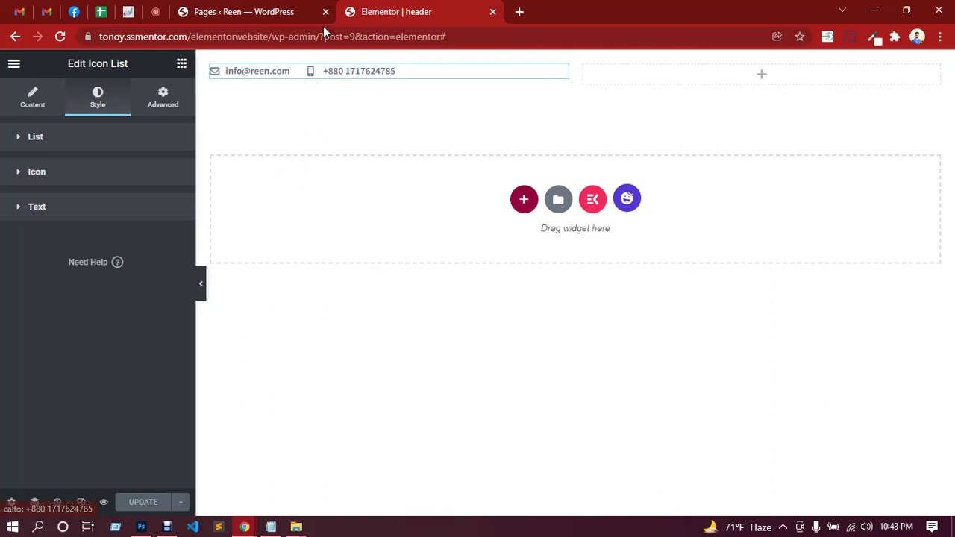
pyautogui.click(141, 526)
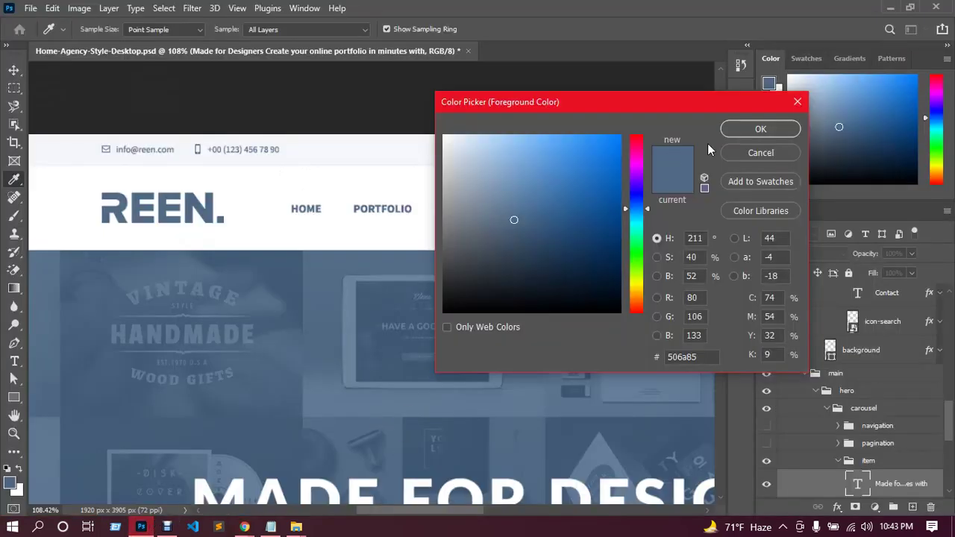
pyautogui.click(798, 103)
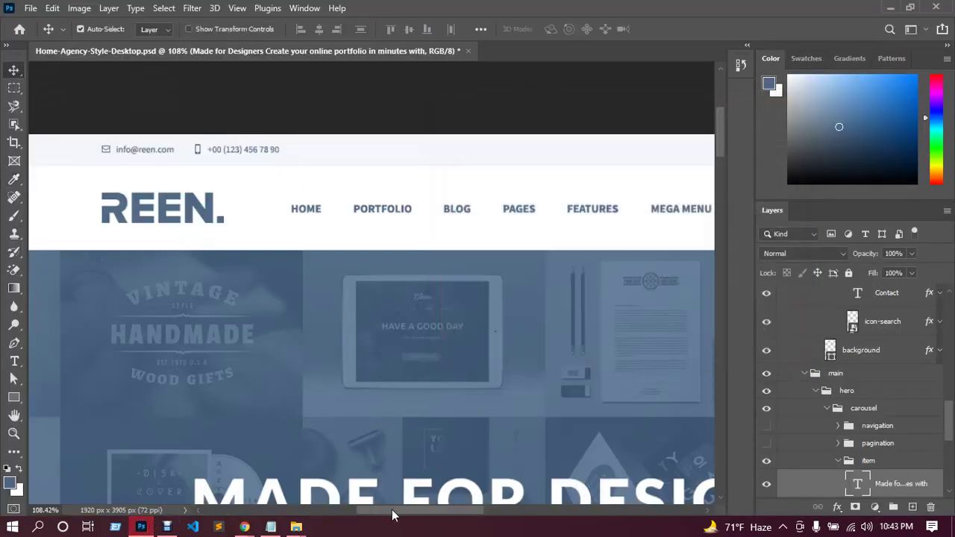
pyautogui.moveTo(391, 515); pyautogui.dragTo(464, 515)
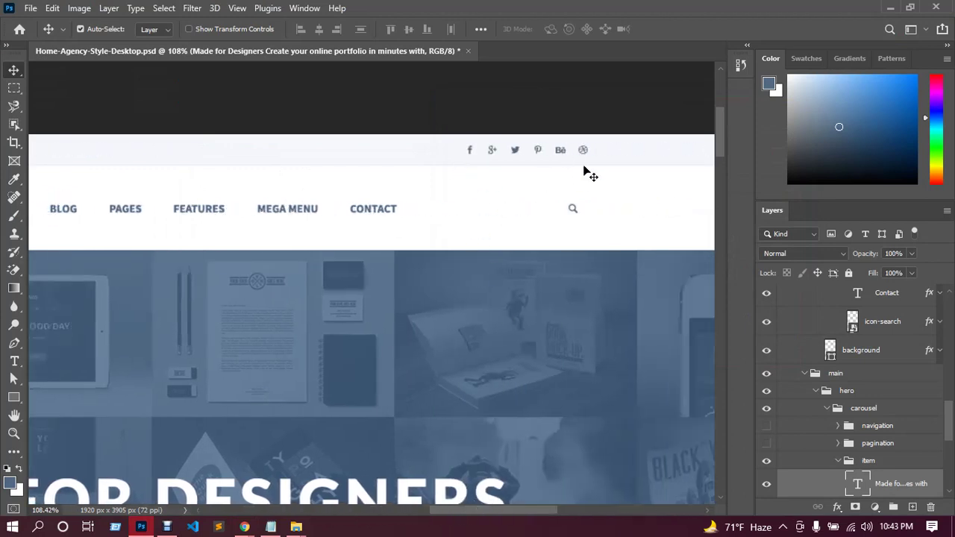
pyautogui.moveTo(244, 527)
pyautogui.click(220, 480)
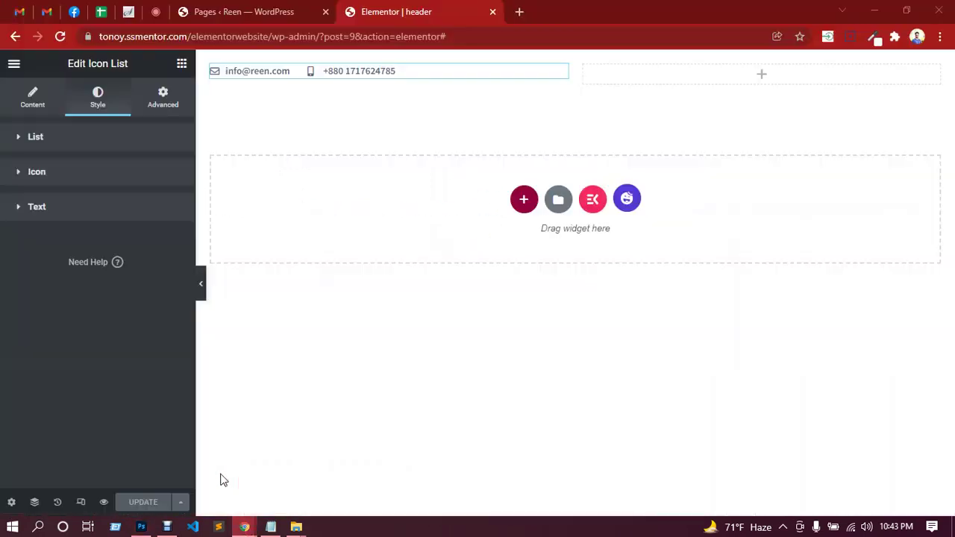
# Try the Social Icons widget in the right column, delete it, and place the ElementsKit Social Icons widget instead.
pyautogui.click(760, 78)
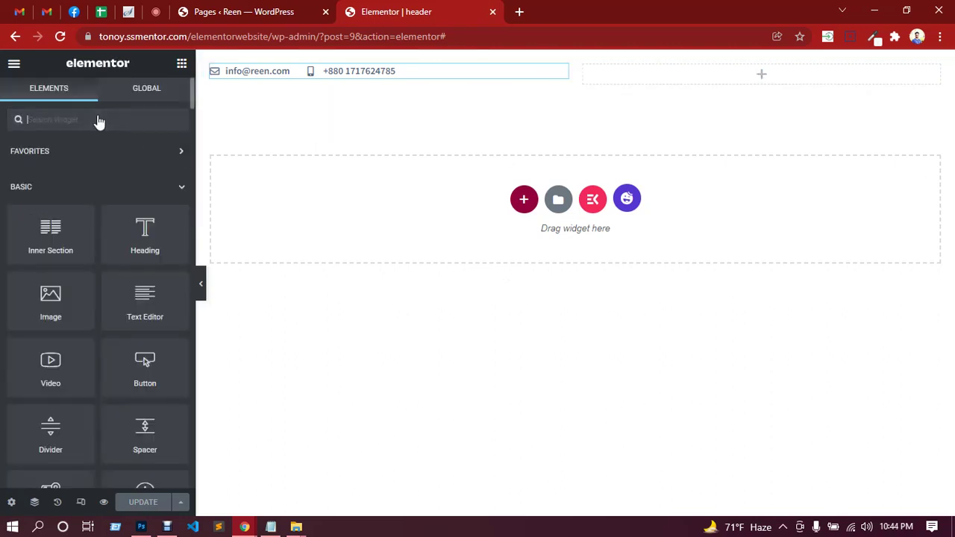
pyautogui.write('social')
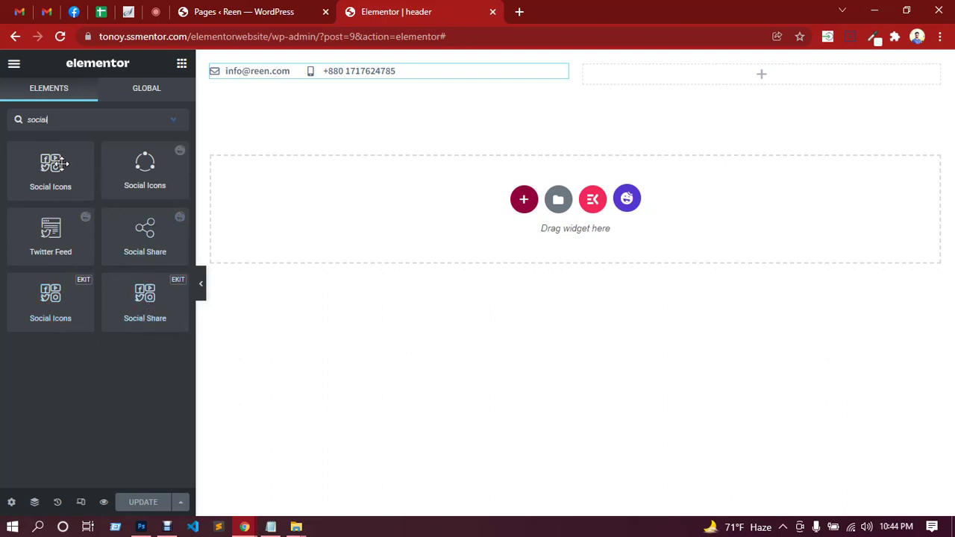
pyautogui.moveTo(60, 182); pyautogui.dragTo(788, 68)
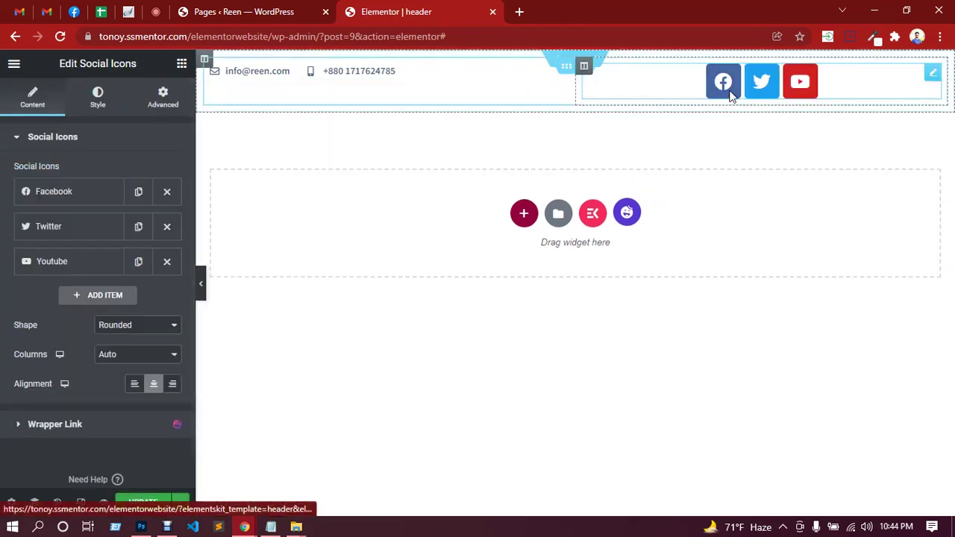
pyautogui.rightClick(865, 85)
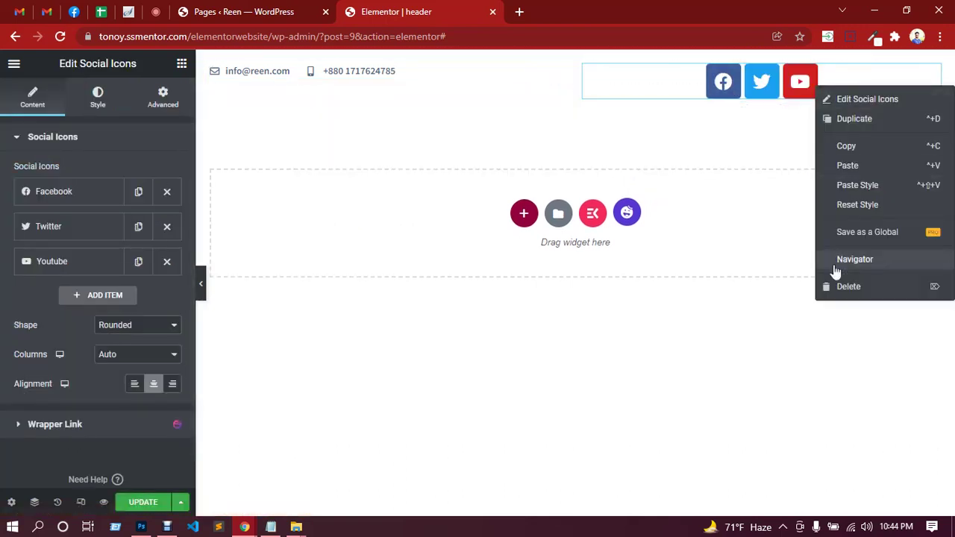
pyautogui.click(841, 289)
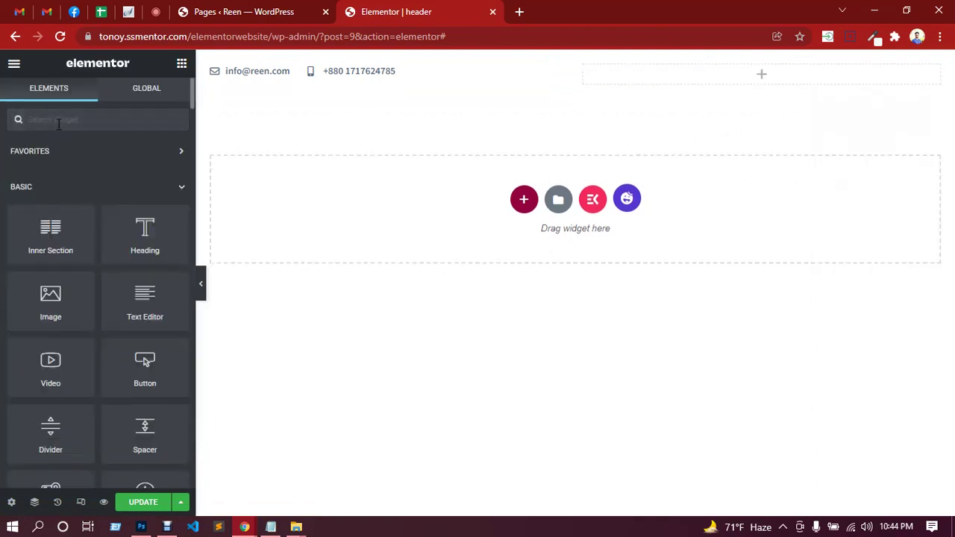
pyautogui.write('soci')
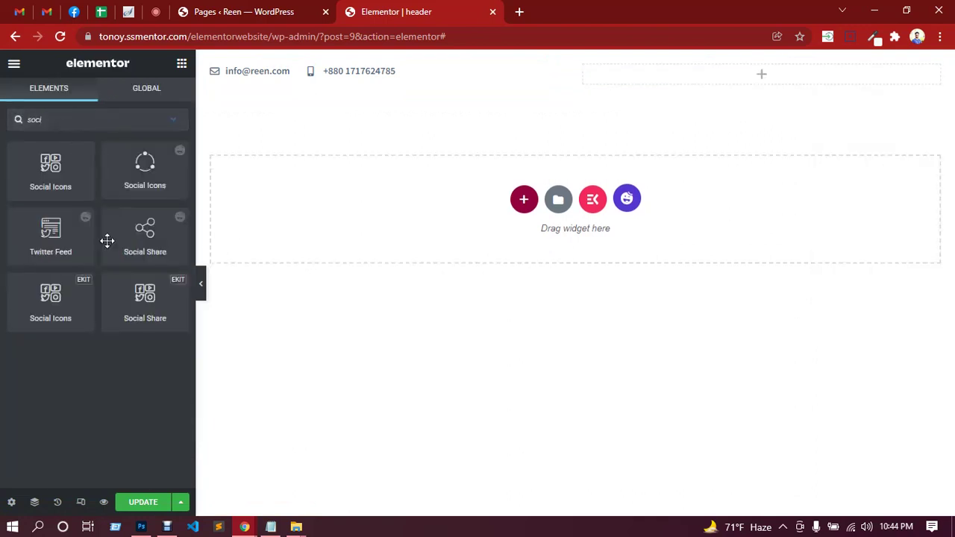
pyautogui.moveTo(50, 298); pyautogui.dragTo(682, 127)
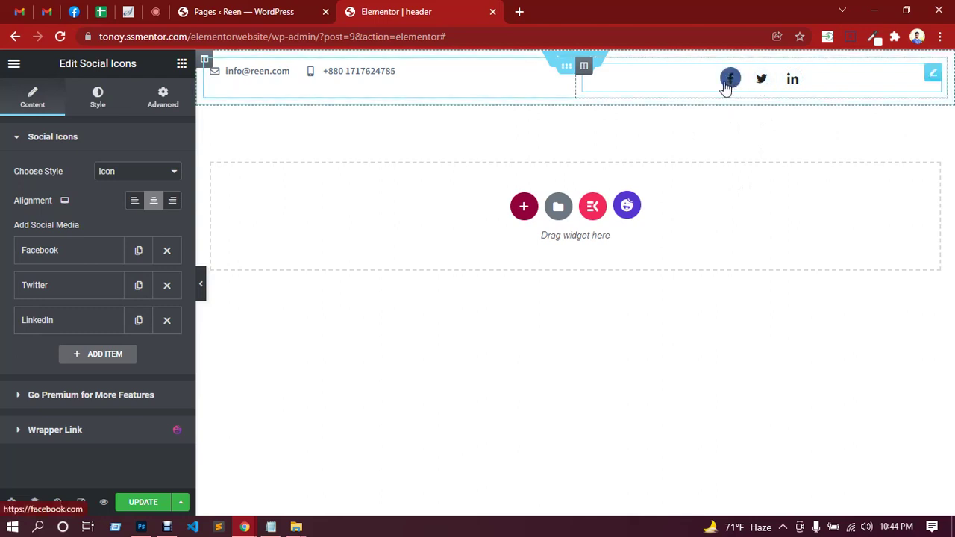
# Compare against the PSD's social icons and expand the LinkedIn item in the Social Icons panel.
pyautogui.click(155, 11)
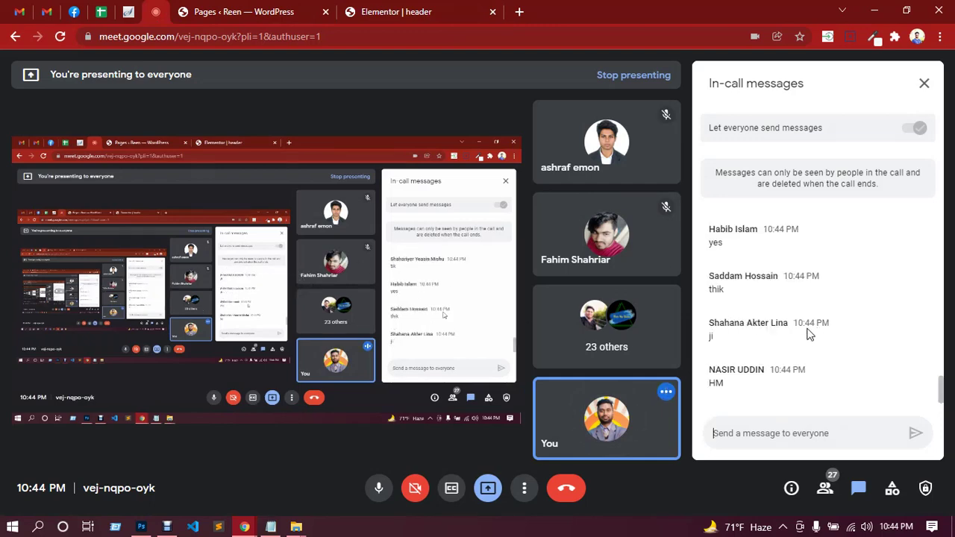
pyautogui.click(373, 10)
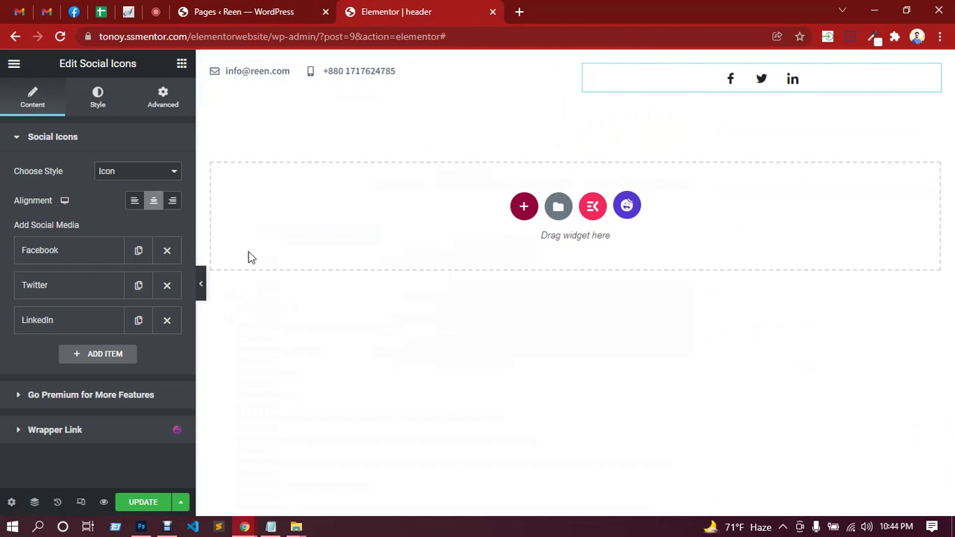
pyautogui.click(141, 527)
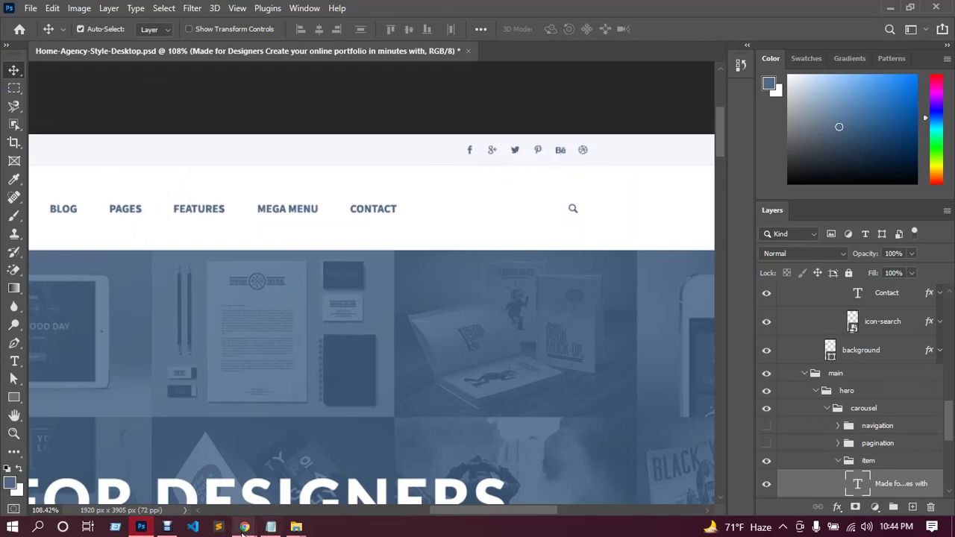
pyautogui.moveTo(241, 528)
pyautogui.click(209, 481)
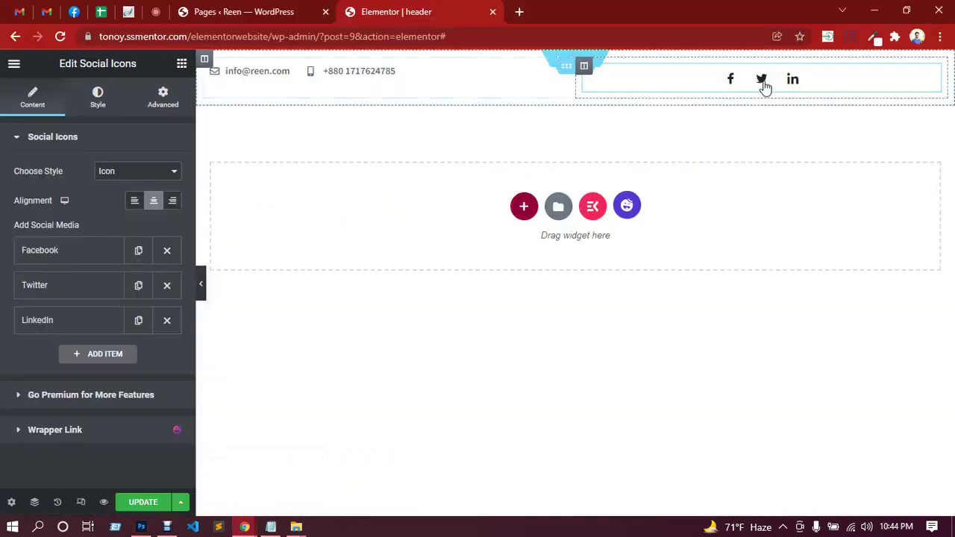
pyautogui.click(144, 528)
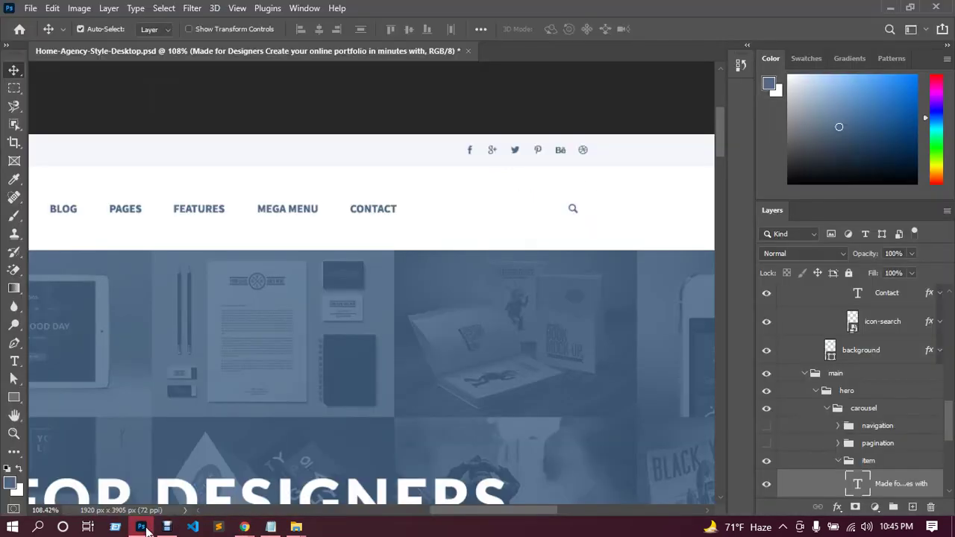
pyautogui.click(145, 528)
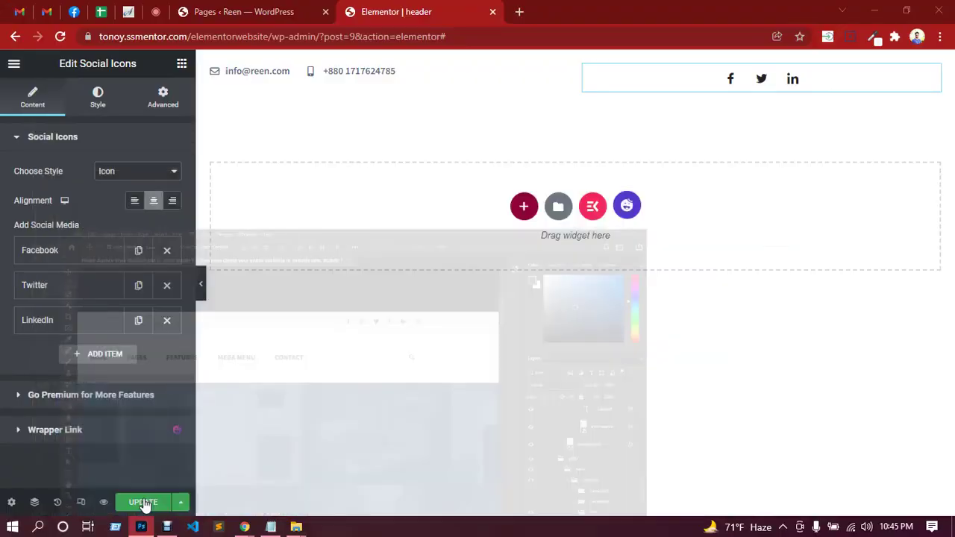
pyautogui.click(74, 323)
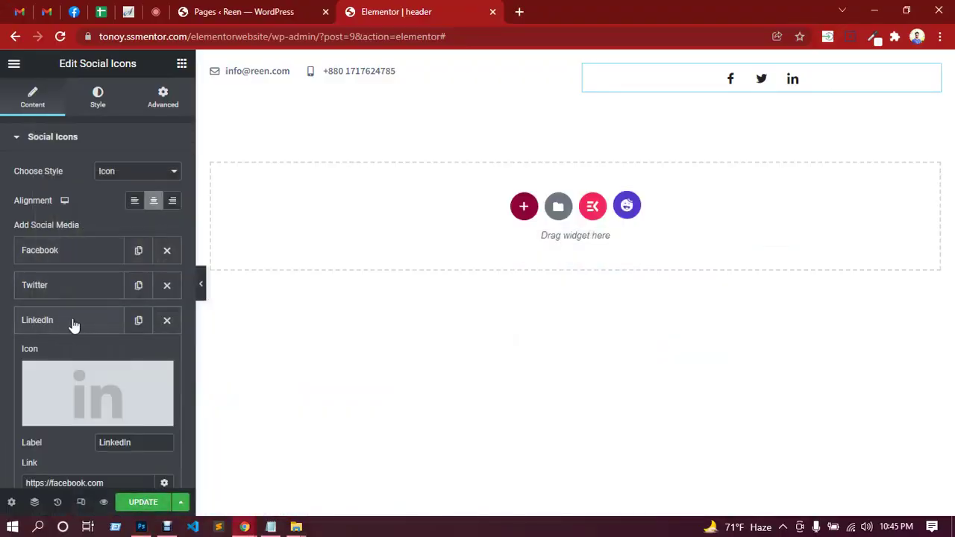
pyautogui.click(142, 527)
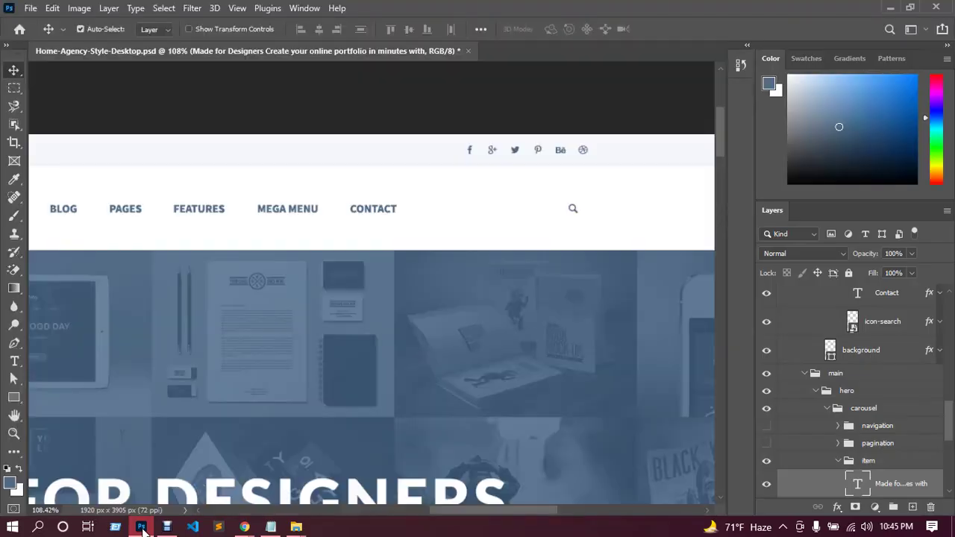
pyautogui.click(141, 527)
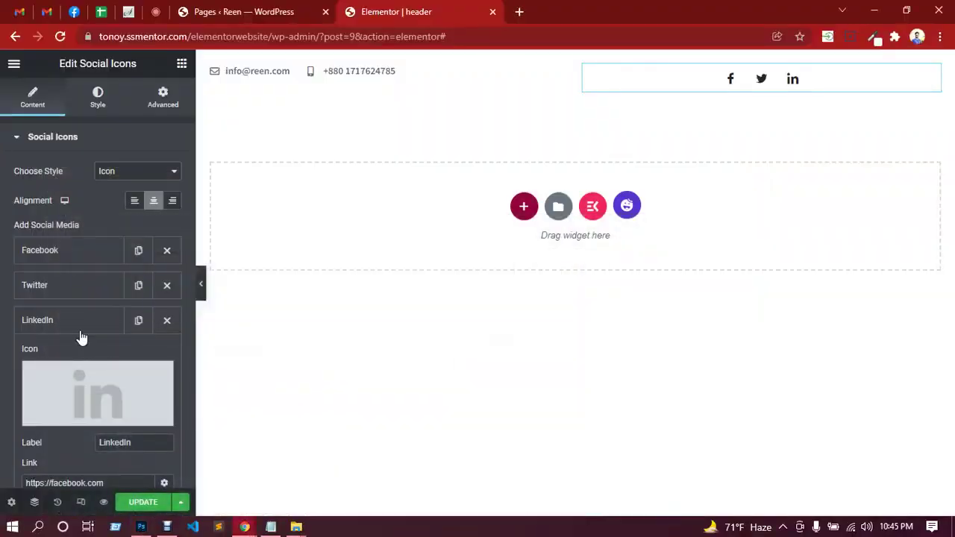
pyautogui.scroll(-1, 95, 339)
# Replace the third item's LinkedIn icon with the g+ Google+ icon from the Icon Library.
pyautogui.click(85, 257)
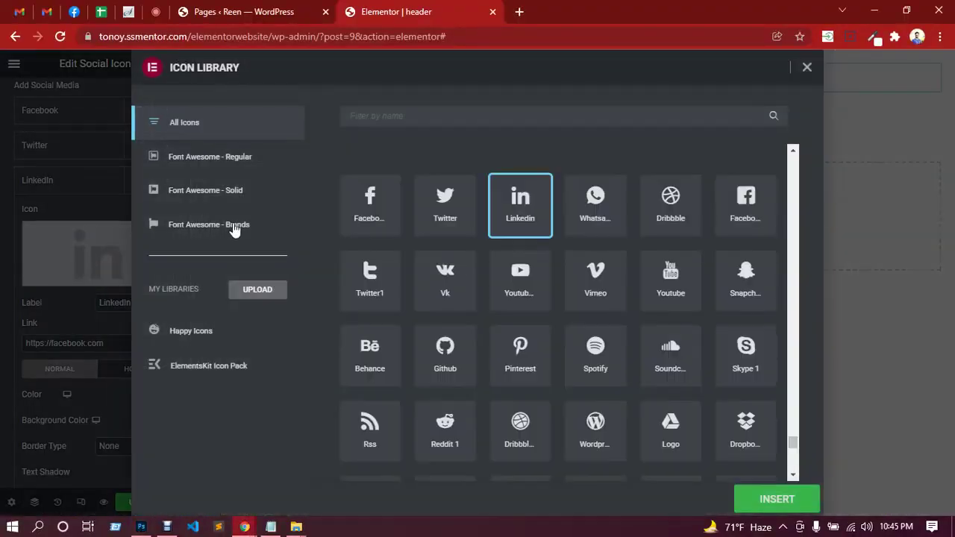
pyautogui.write('googl')
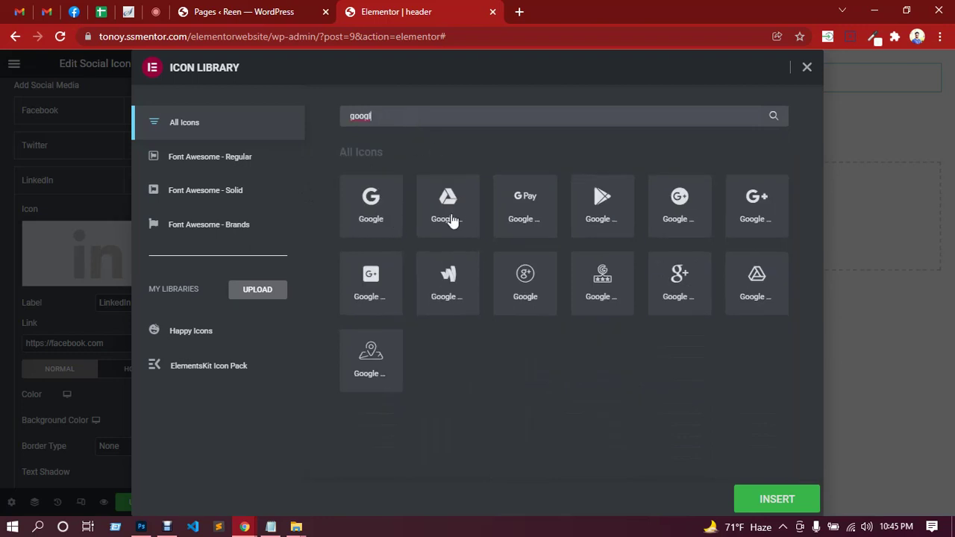
pyautogui.click(749, 212)
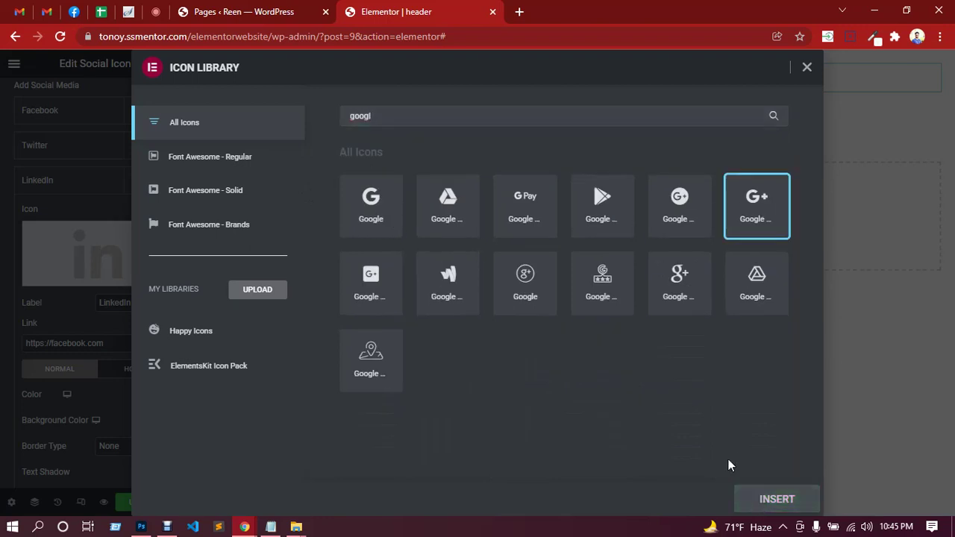
pyautogui.click(683, 278)
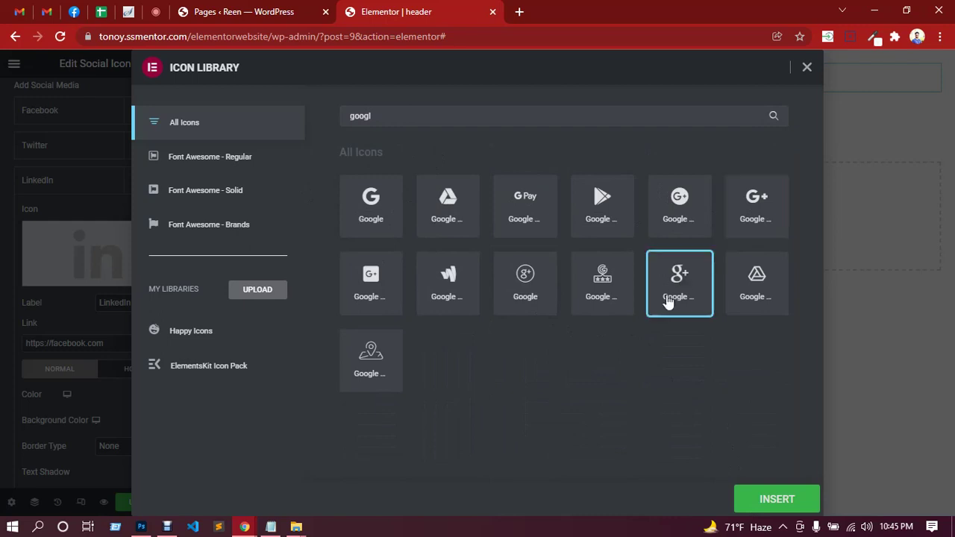
pyautogui.click(771, 498)
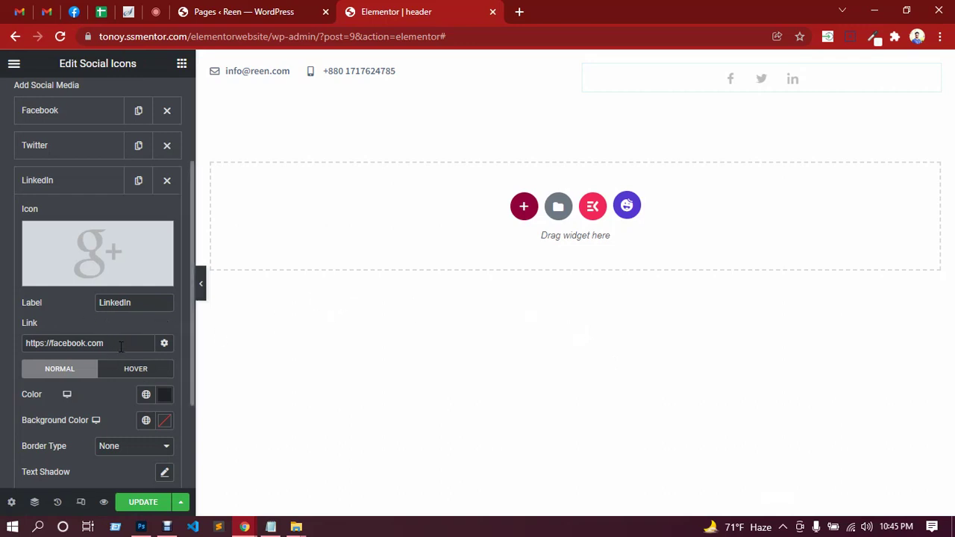
# Set that item's label to googleplus and its link to #.
pyautogui.moveTo(121, 347); pyautogui.dragTo(19, 348)
pyautogui.moveTo(136, 303); pyautogui.dragTo(100, 303)
pyautogui.write('goog')
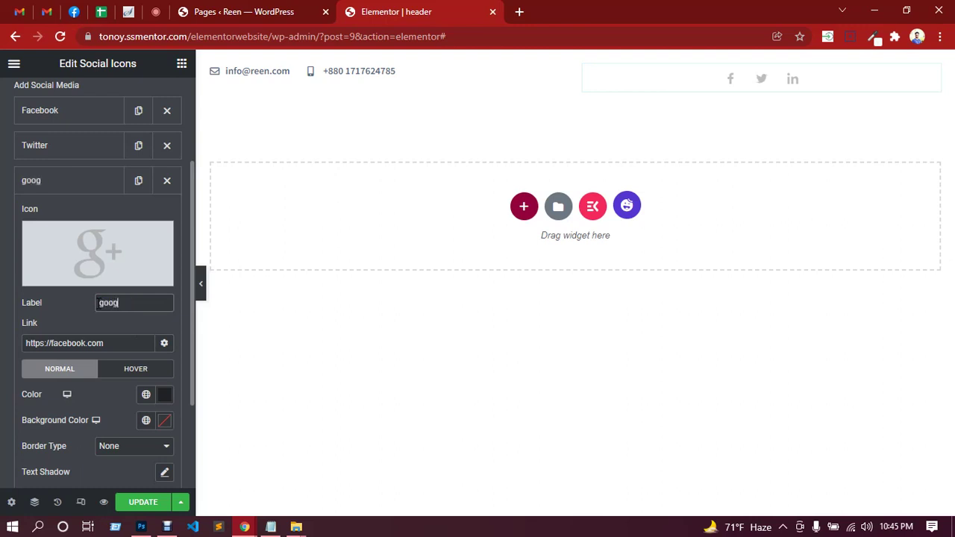
pyautogui.write('leplus')
pyautogui.moveTo(112, 349); pyautogui.dragTo(26, 343)
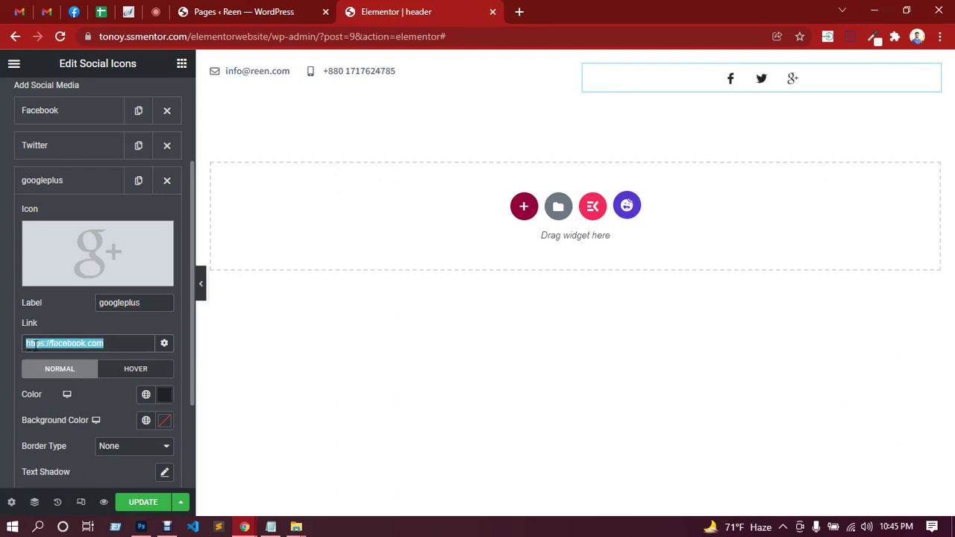
pyautogui.write('#')
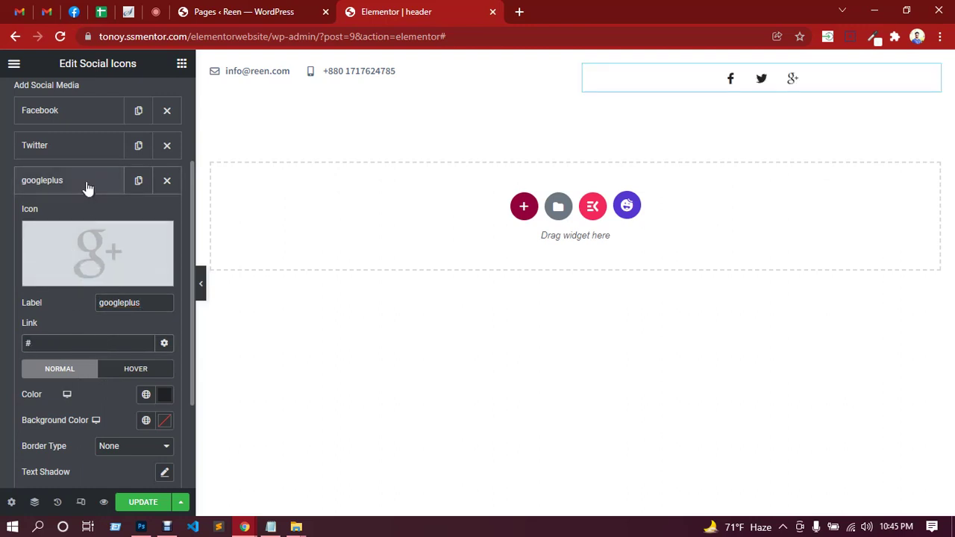
pyautogui.click(85, 187)
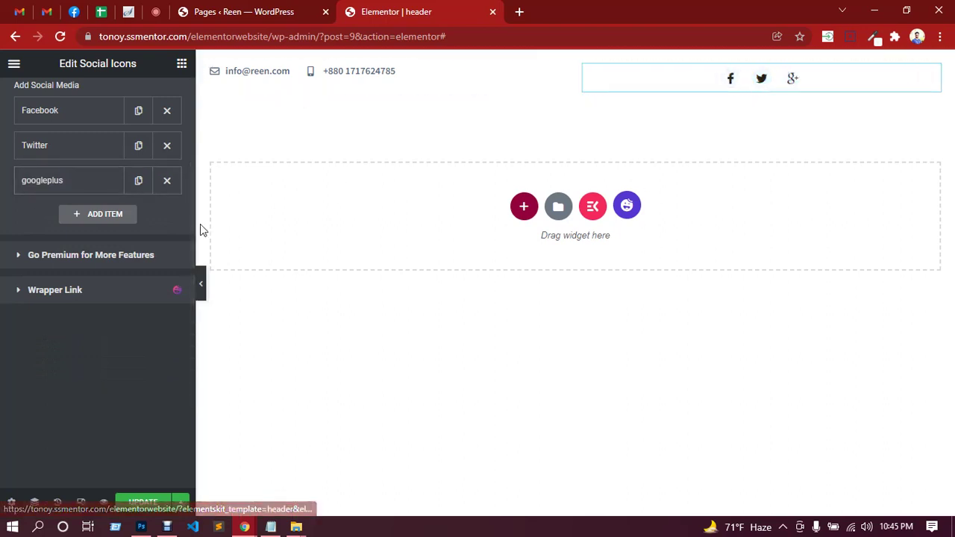
# Duplicate the googleplus social item twice, checking the PSD's icon order.
pyautogui.click(138, 182)
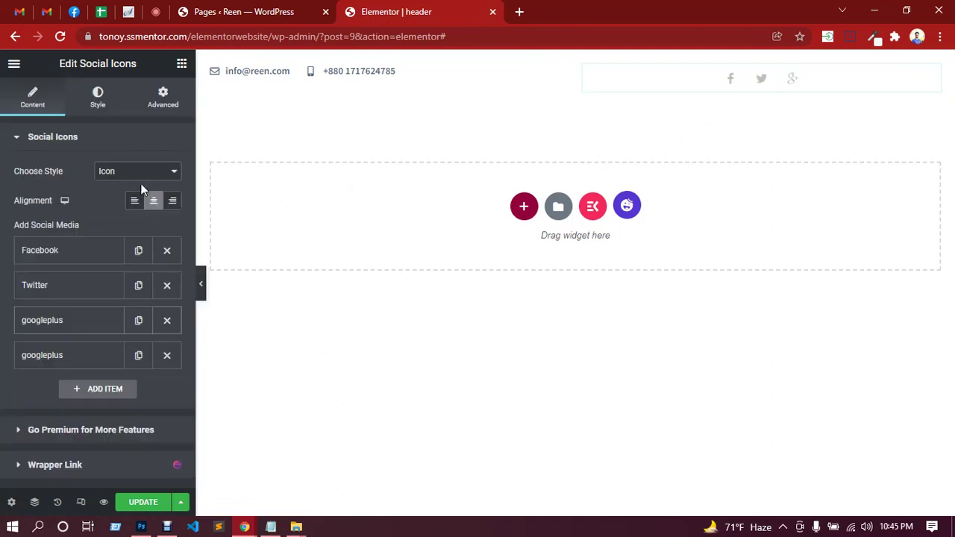
pyautogui.click(138, 355)
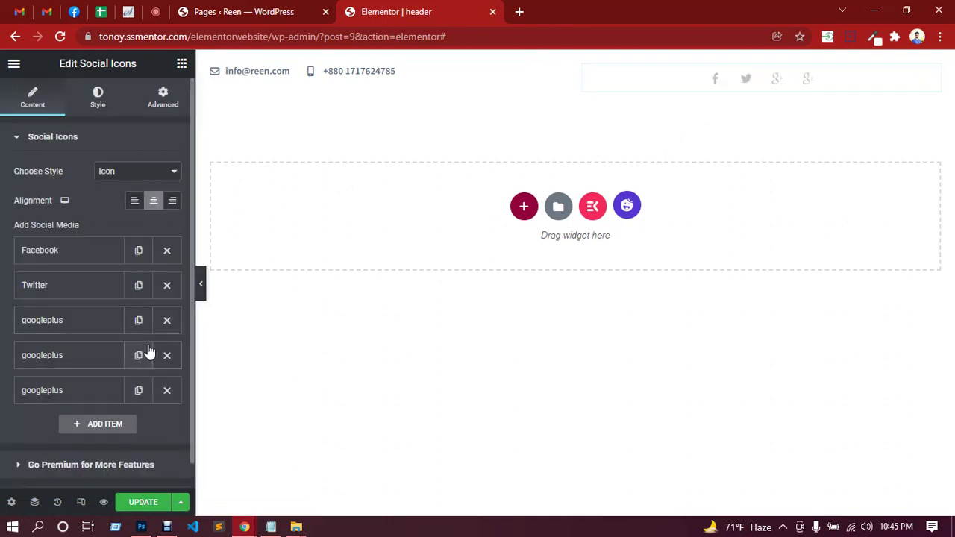
pyautogui.click(141, 527)
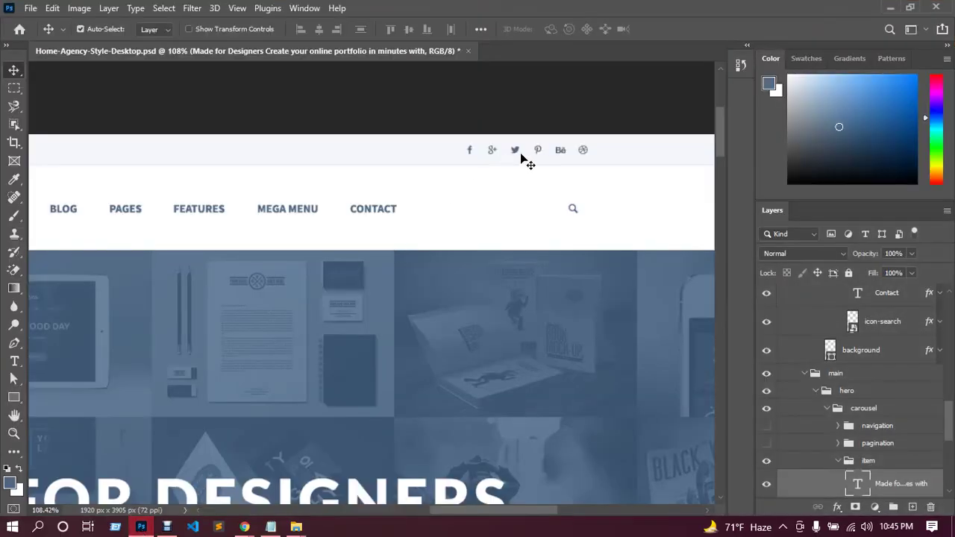
pyautogui.click(890, 8)
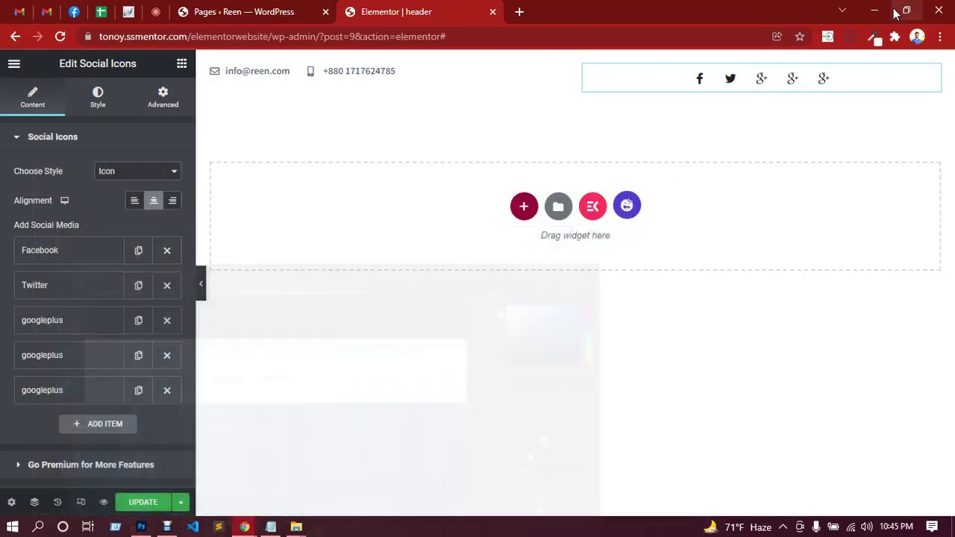
# Replace the fourth item's icon with Pinterest from the Icon Library.
pyautogui.click(66, 364)
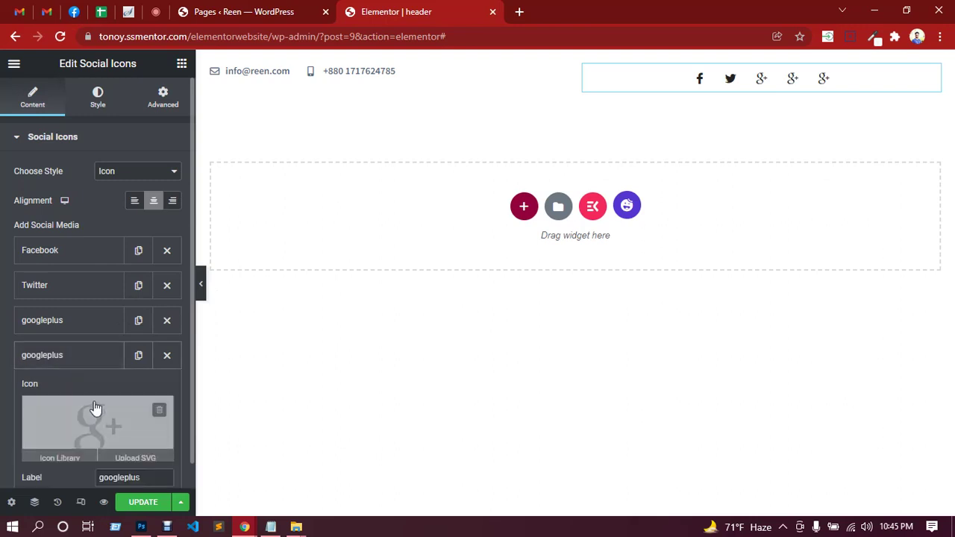
pyautogui.scroll(-2, 95, 373)
pyautogui.click(105, 290)
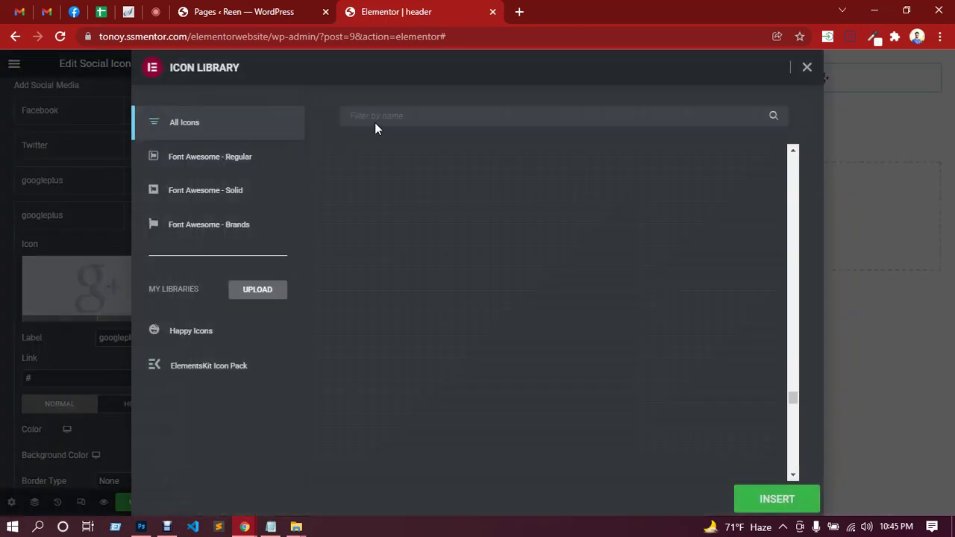
pyautogui.click(385, 115)
pyautogui.write('pint')
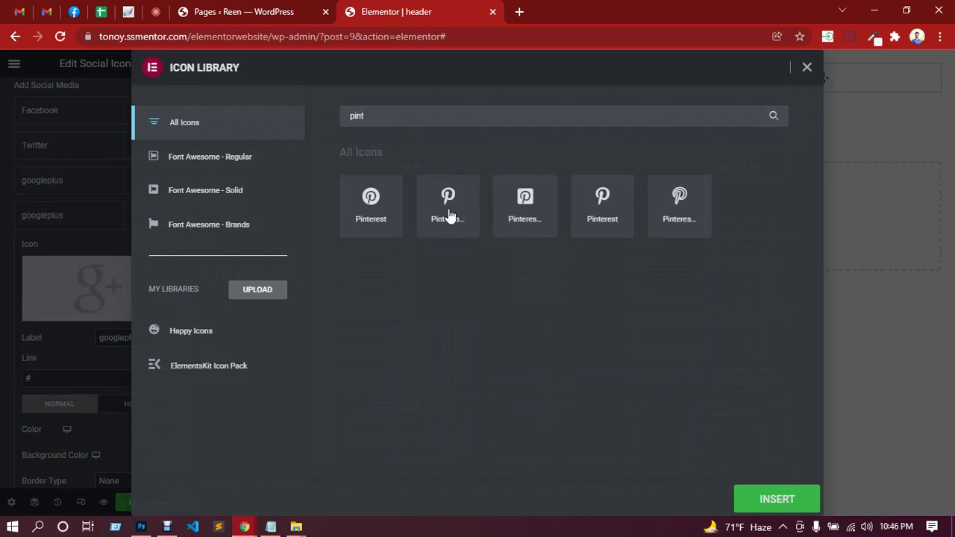
pyautogui.click(449, 213)
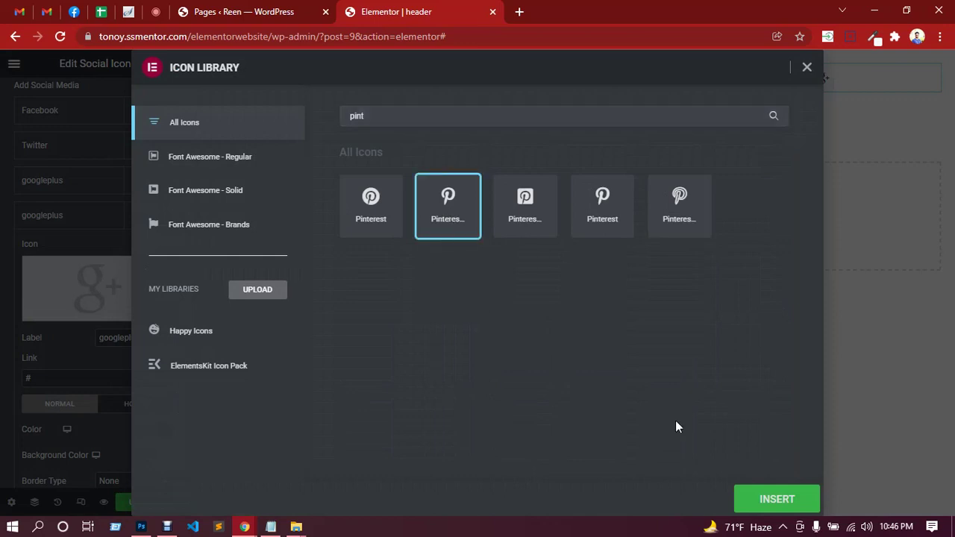
pyautogui.click(141, 527)
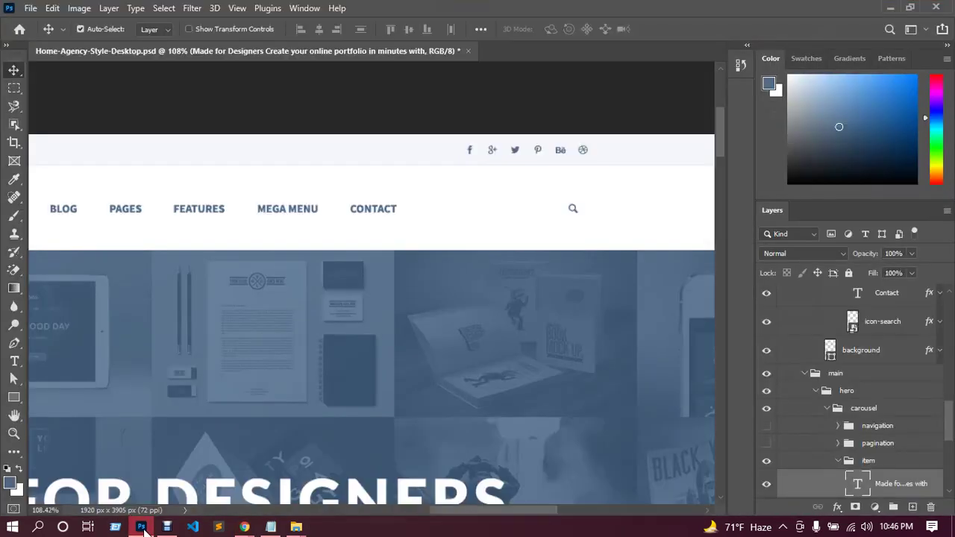
pyautogui.click(142, 527)
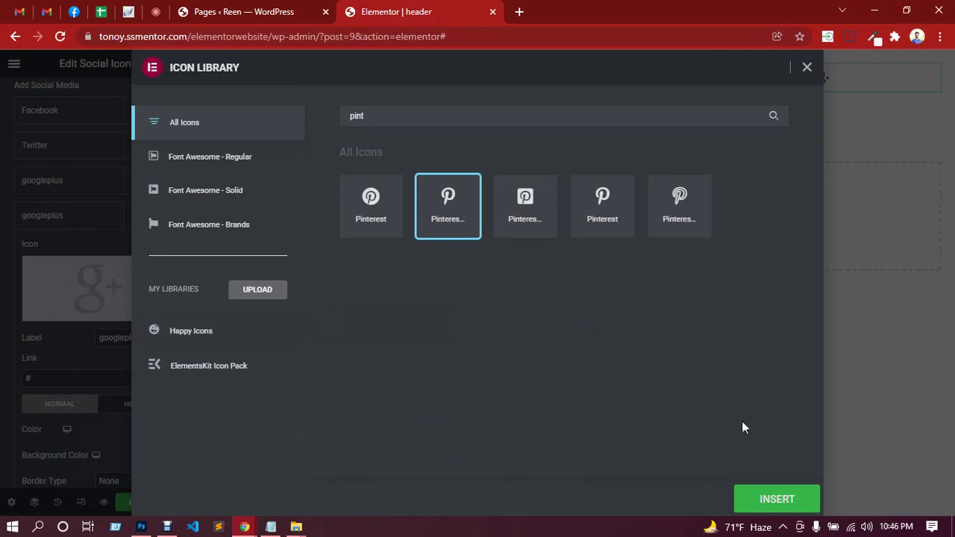
pyautogui.click(761, 500)
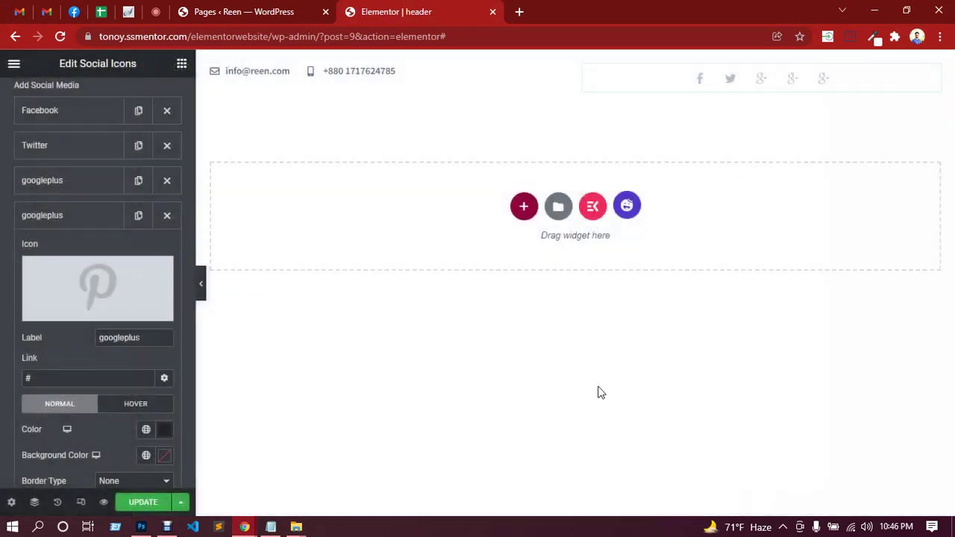
# Rename the fourth item's label to pinterest.
pyautogui.doubleClick(147, 338)
pyautogui.write('interest')
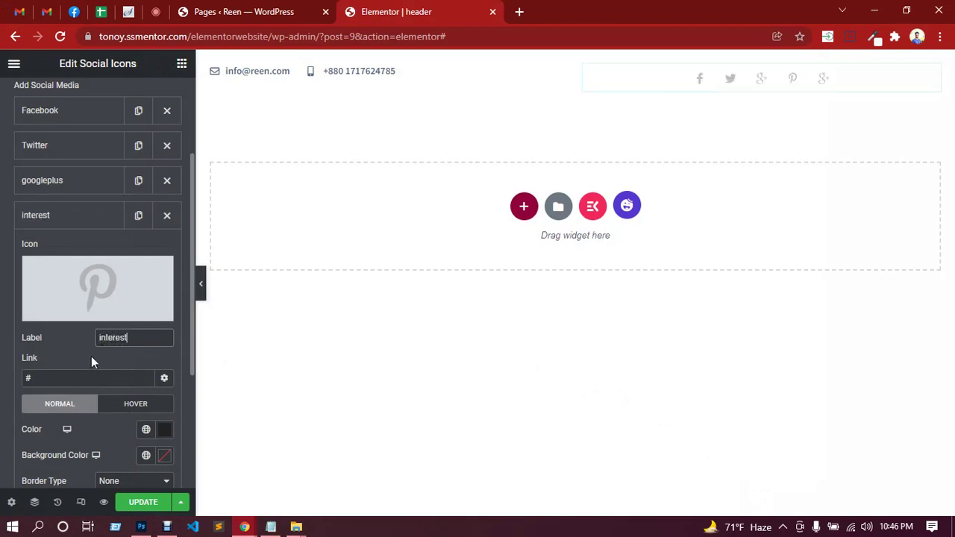
pyautogui.click(86, 222)
pyautogui.click(83, 220)
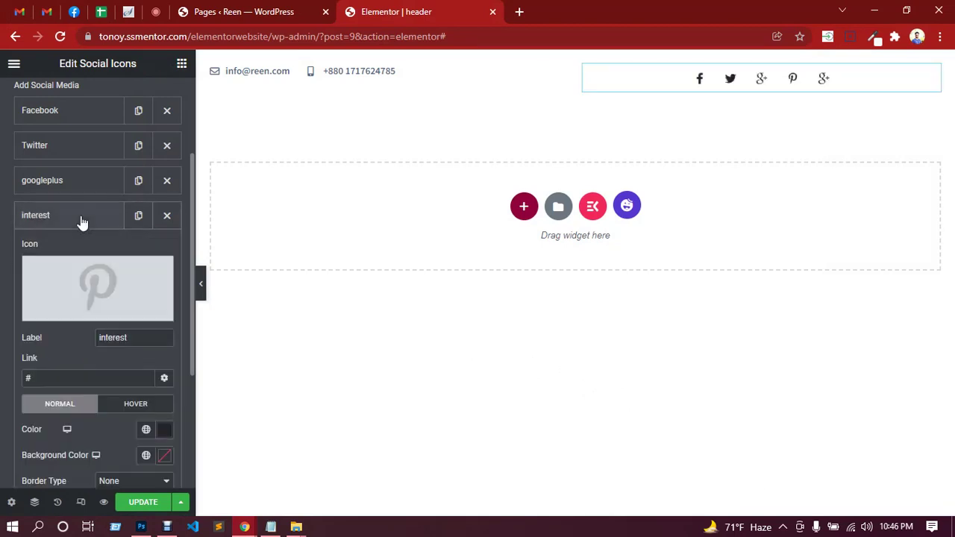
pyautogui.click(100, 339)
pyautogui.write('p')
pyautogui.click(82, 224)
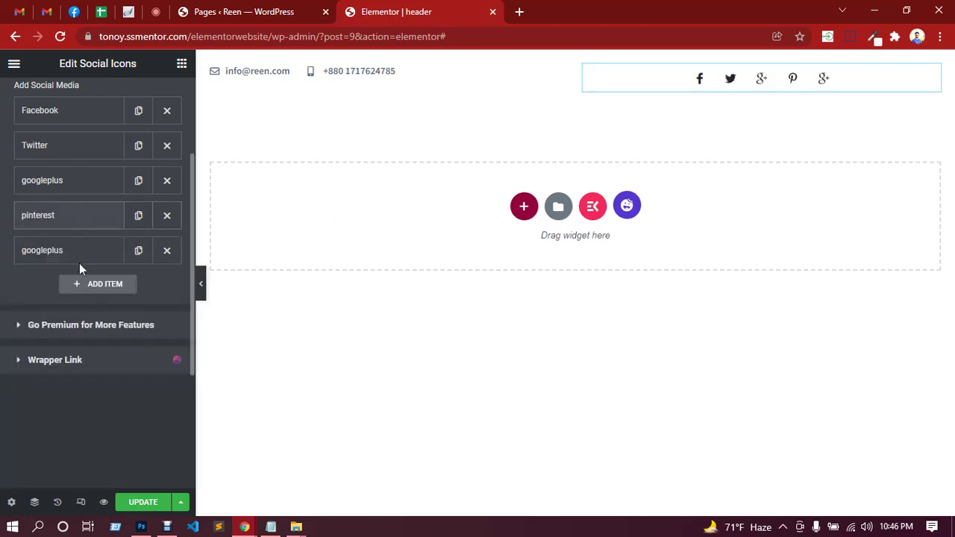
# Swap the last googleplus item's icon for Dribbble from the Icon Library.
pyautogui.click(69, 255)
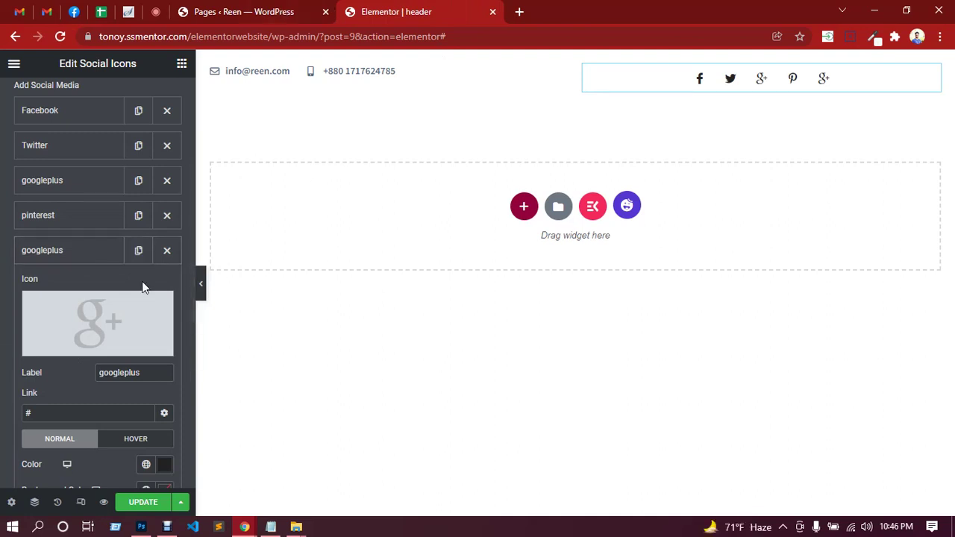
pyautogui.click(99, 342)
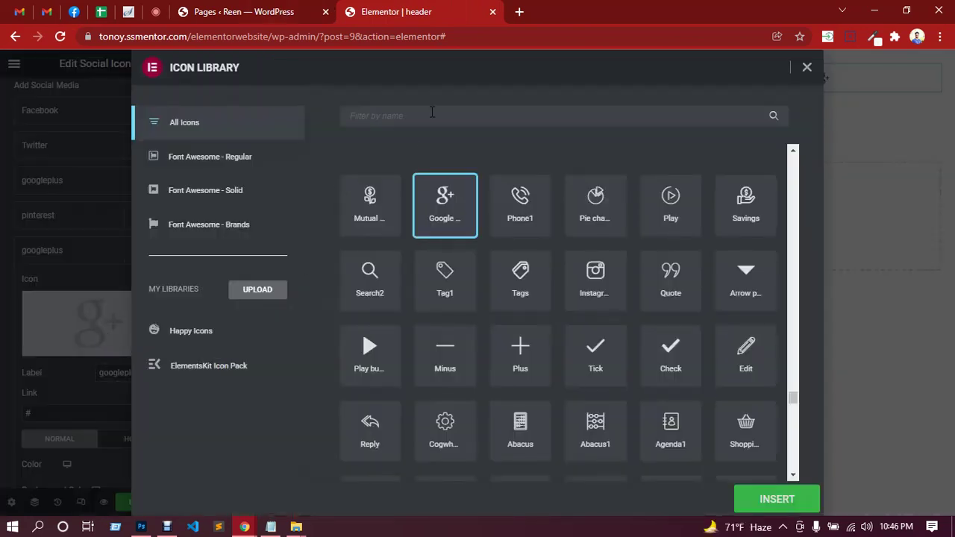
pyautogui.click(431, 111)
pyautogui.write('dribb')
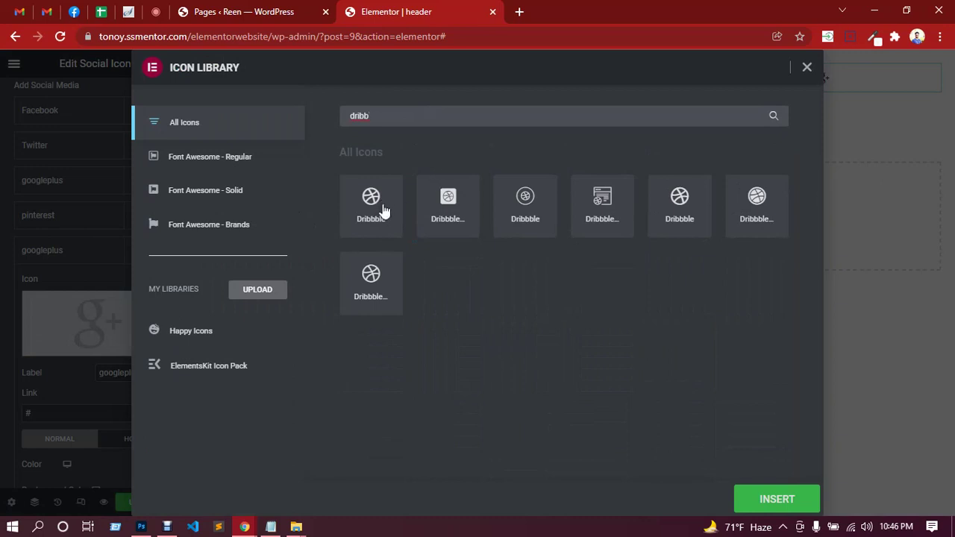
pyautogui.click(382, 208)
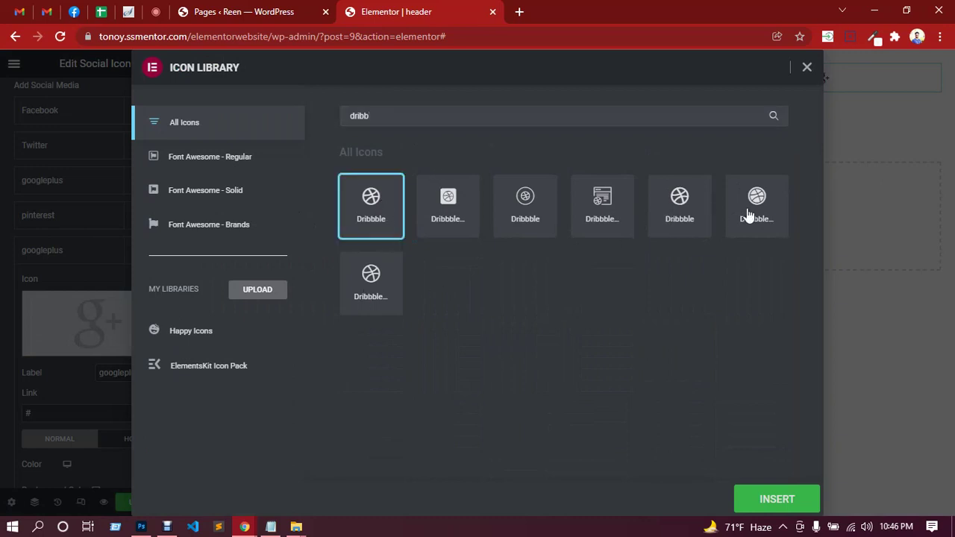
pyautogui.click(776, 500)
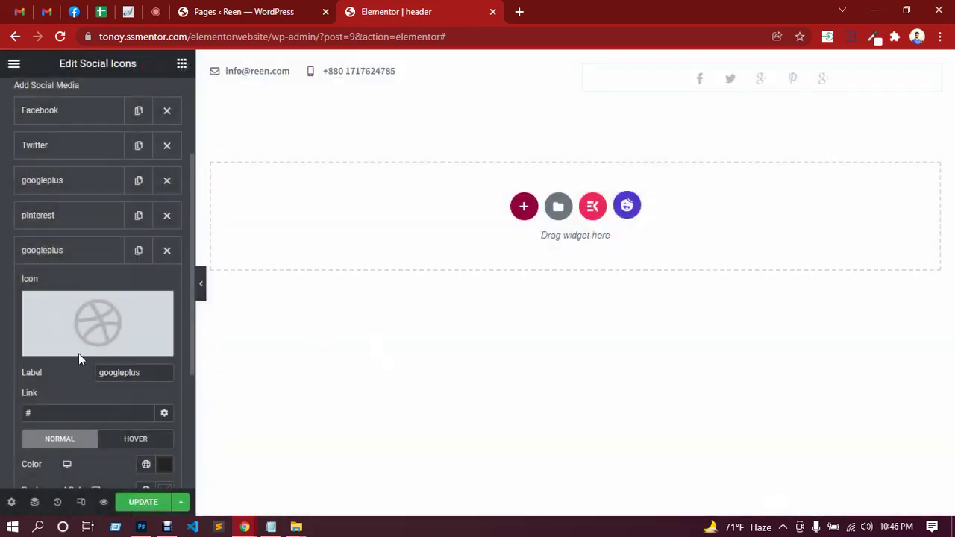
# Rename the item's label to 'dribble' and duplicate it as a sixth icon.
pyautogui.doubleClick(116, 373)
pyautogui.write('dr')
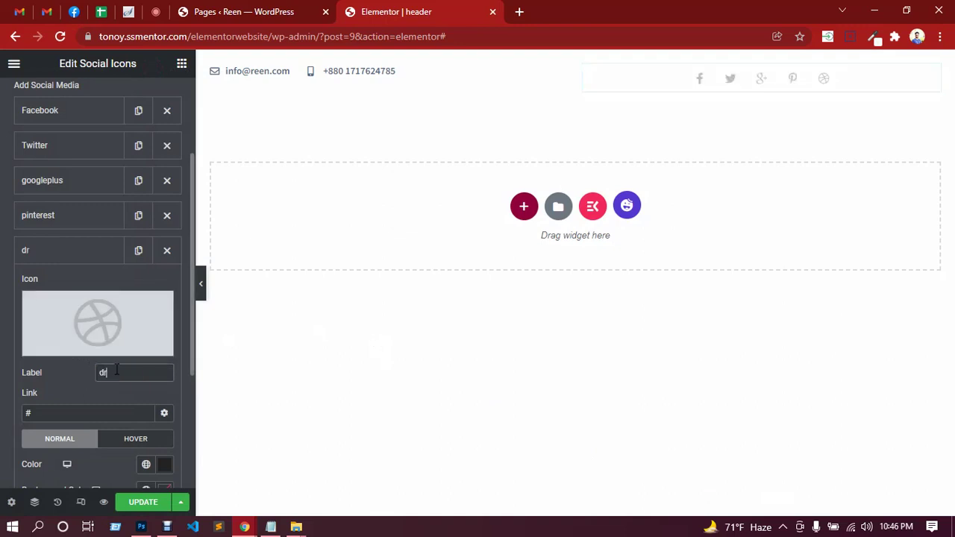
pyautogui.write('ibble')
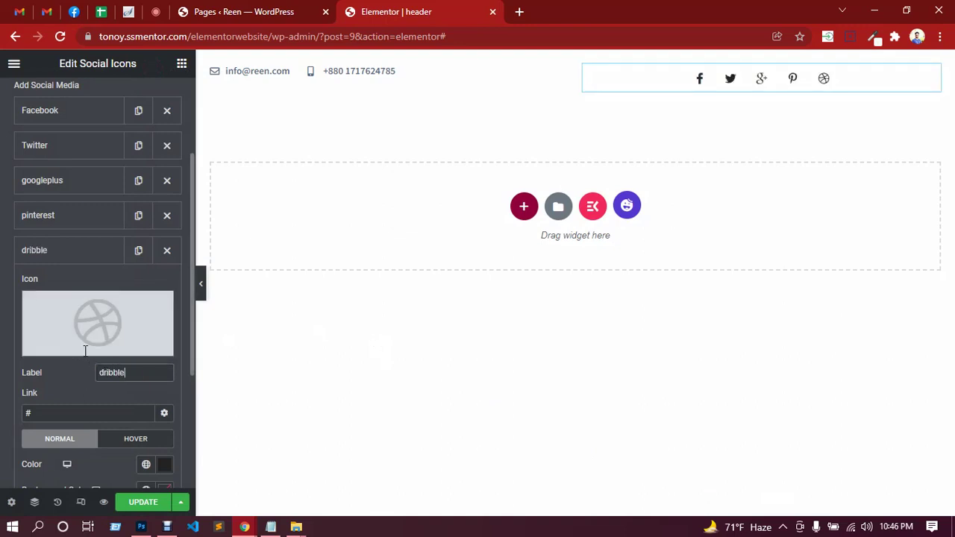
pyautogui.click(85, 254)
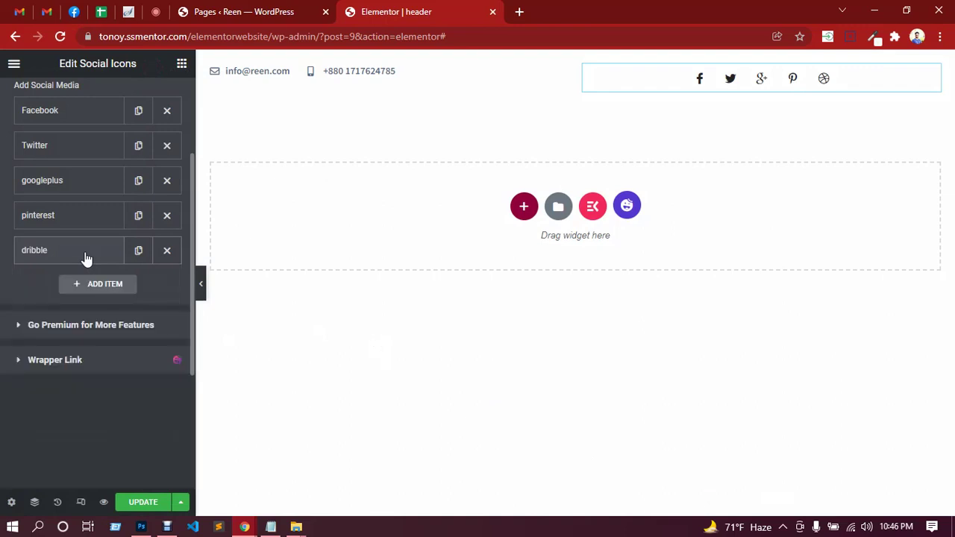
pyautogui.click(142, 256)
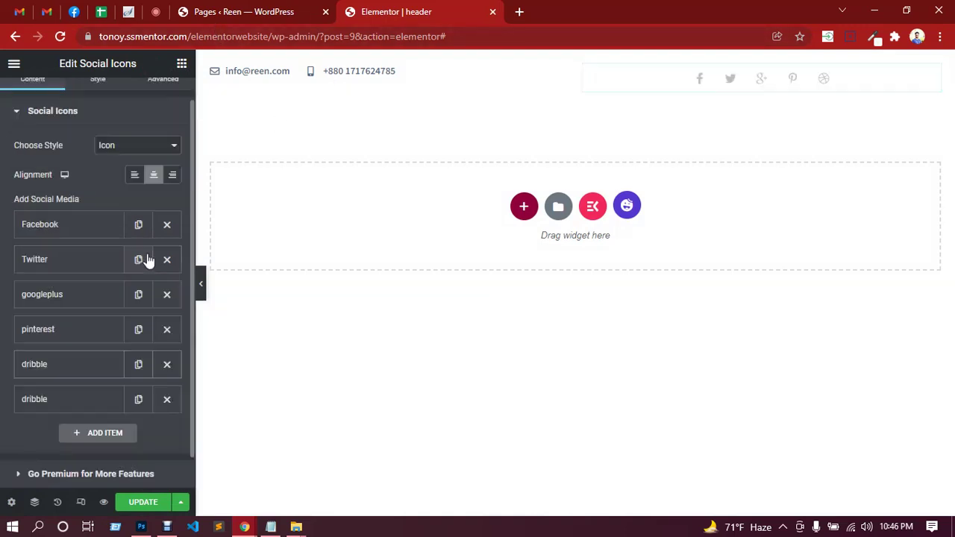
# After checking the PSD mockup, turn the fifth dribble item into a Behance icon labelled 'beha'.
pyautogui.click(142, 527)
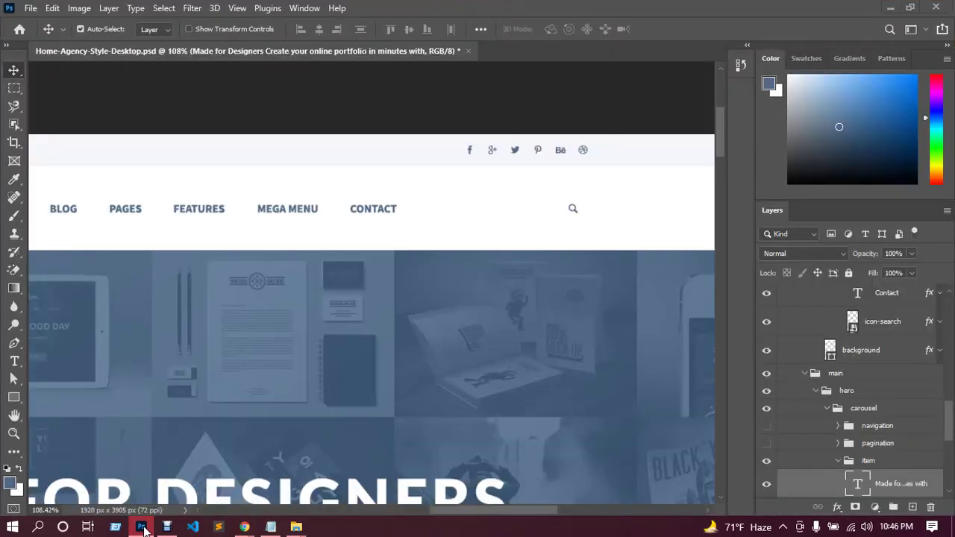
pyautogui.click(143, 526)
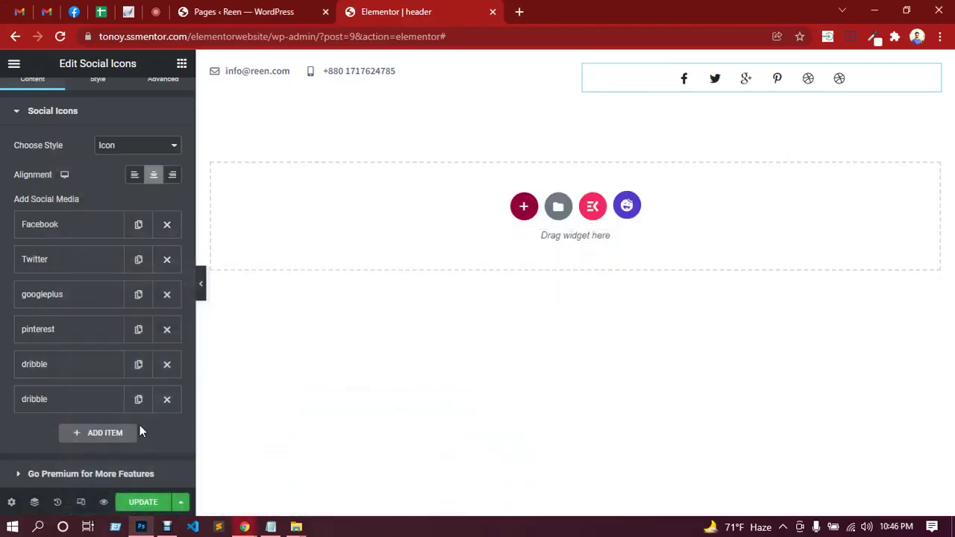
pyautogui.click(94, 373)
pyautogui.scroll(-2, 96, 336)
pyautogui.doubleClick(112, 346)
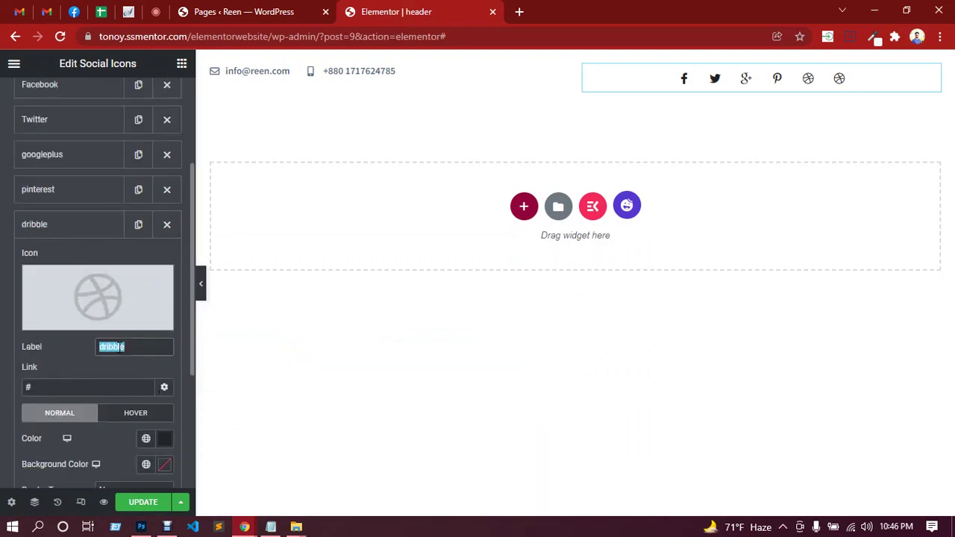
pyautogui.write('behance')
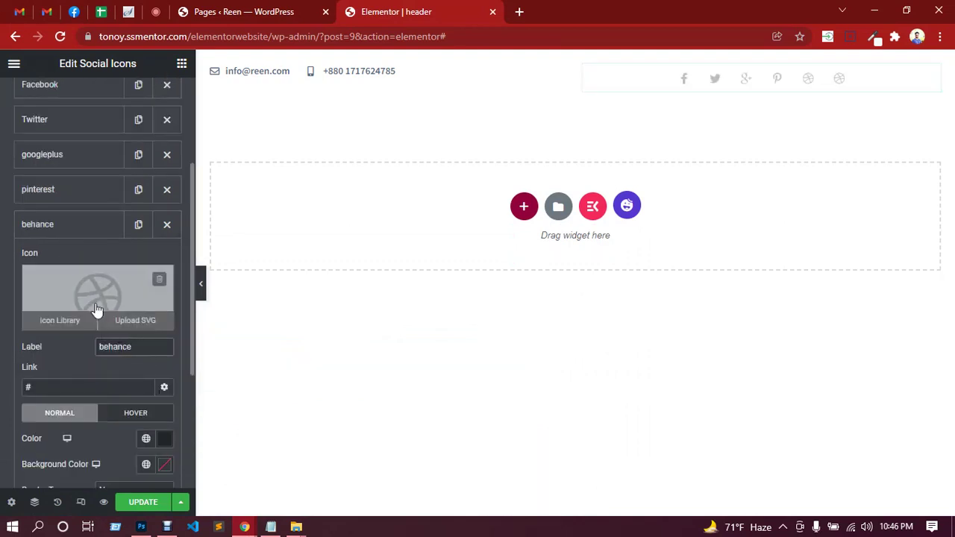
pyautogui.click(96, 311)
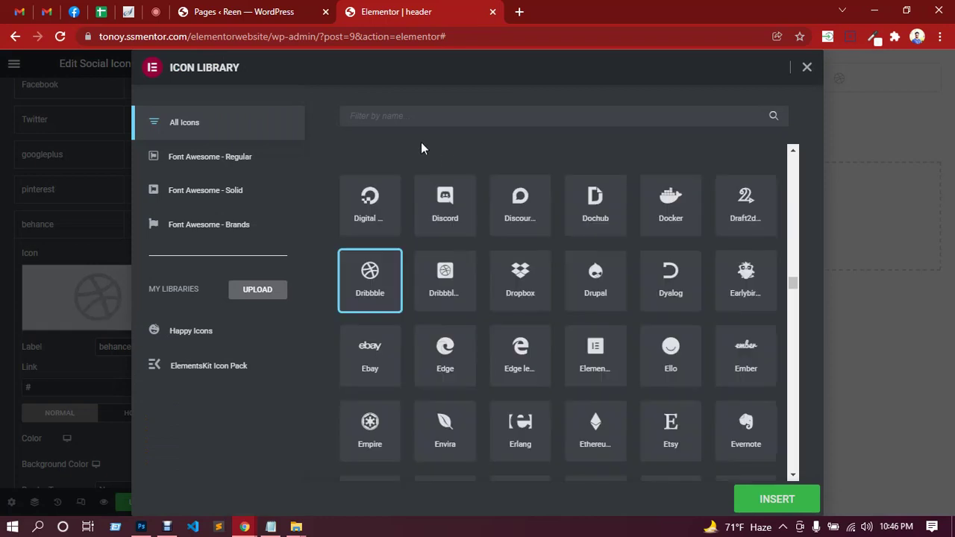
pyautogui.write('beha')
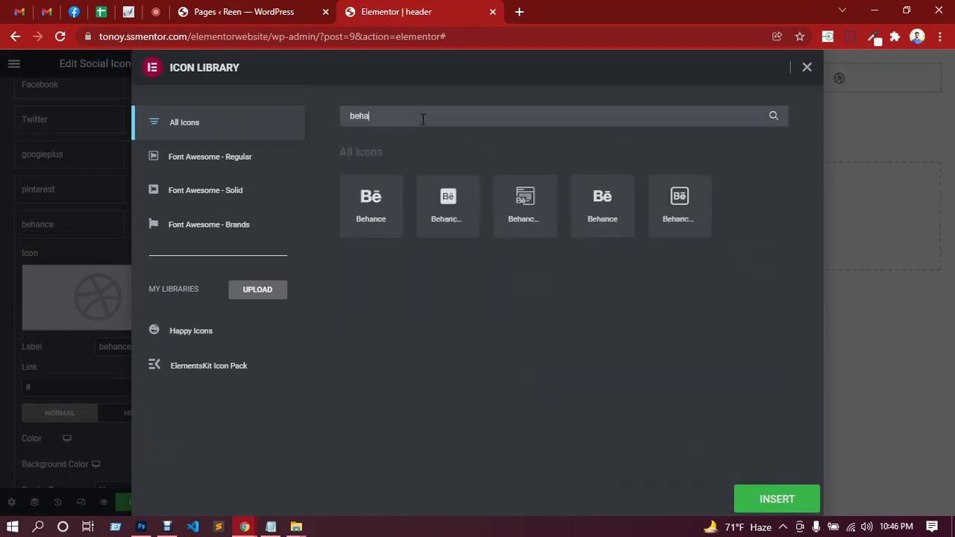
pyautogui.click(379, 208)
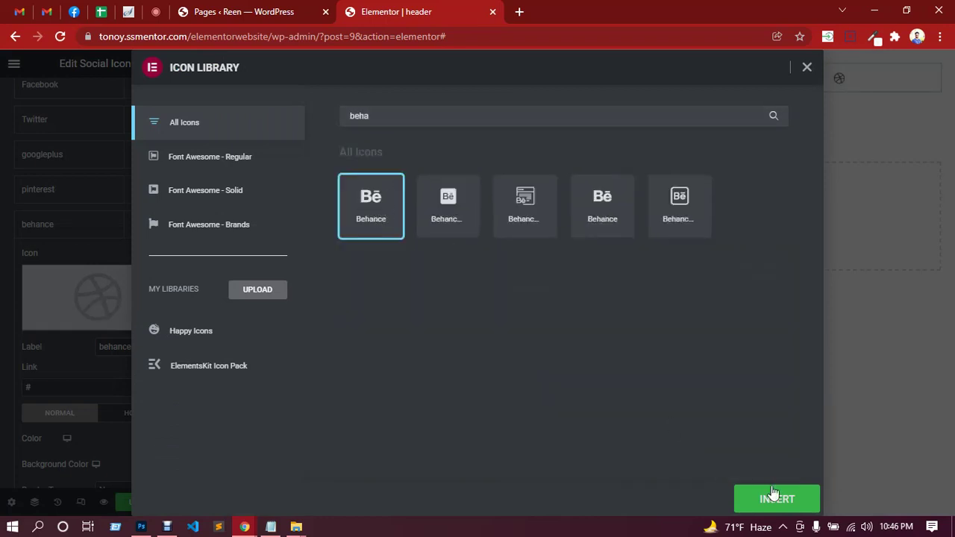
pyautogui.click(772, 494)
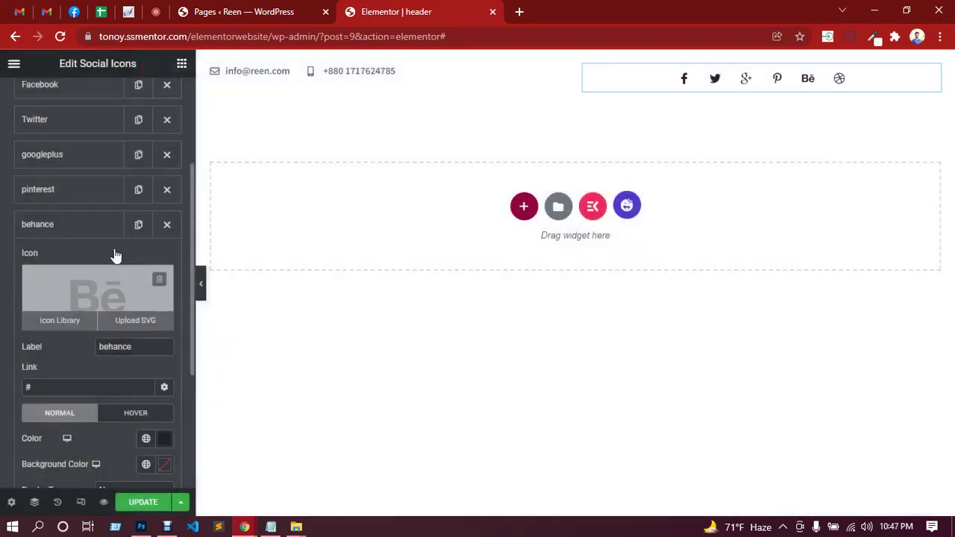
# Move Twitter below googleplus and right-align the social icon row.
pyautogui.click(81, 228)
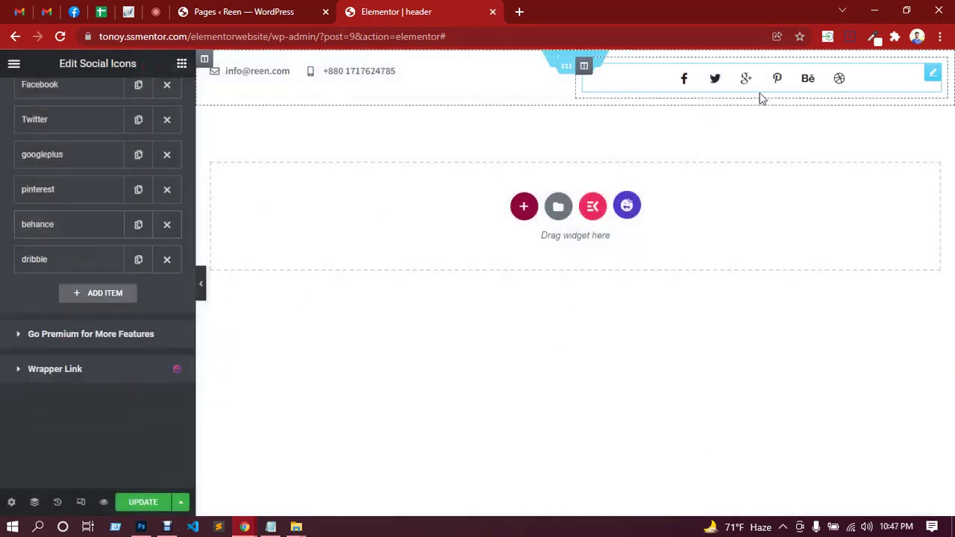
pyautogui.scroll(2, 10, 226)
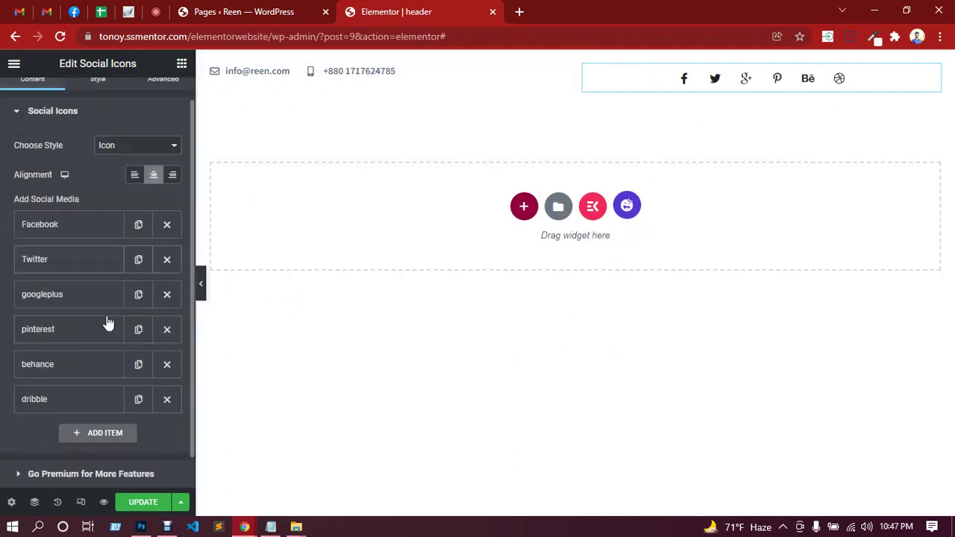
pyautogui.moveTo(81, 261); pyautogui.dragTo(81, 294)
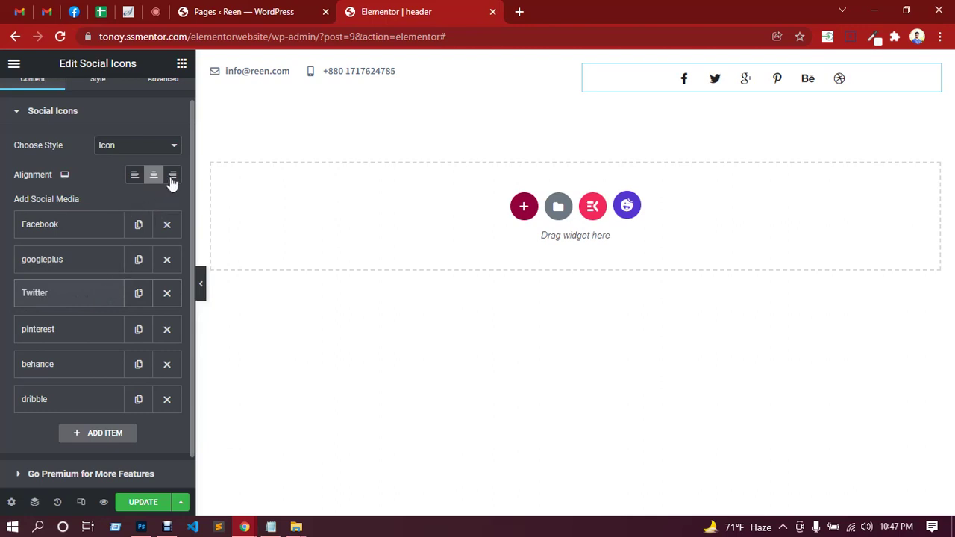
pyautogui.click(171, 177)
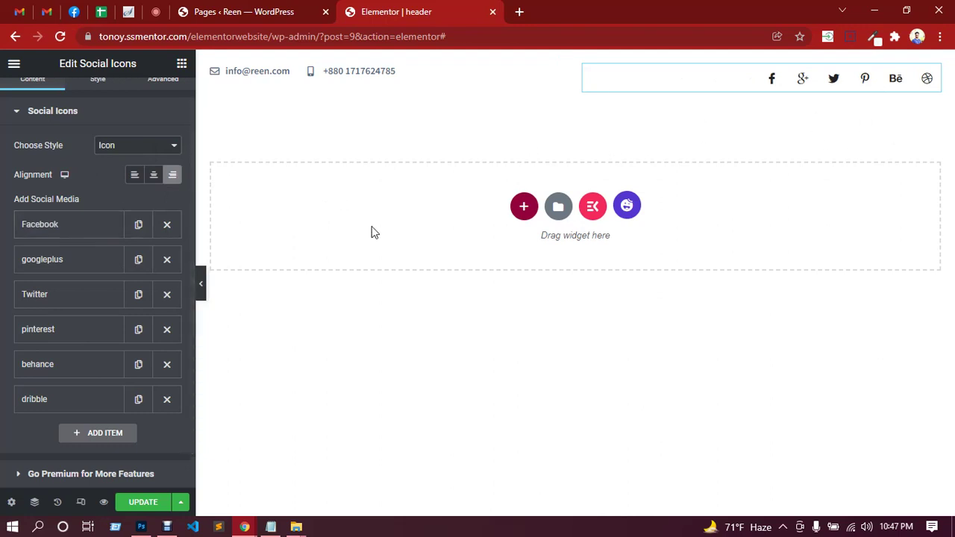
pyautogui.scroll(1, 100, 171)
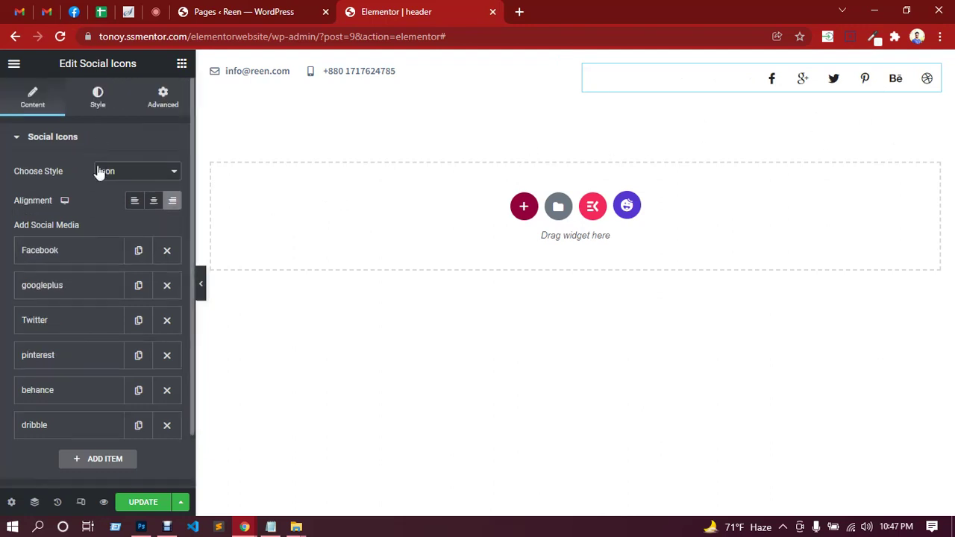
# Set the social icons' Icon Size to 15 px in the Style settings.
pyautogui.click(98, 108)
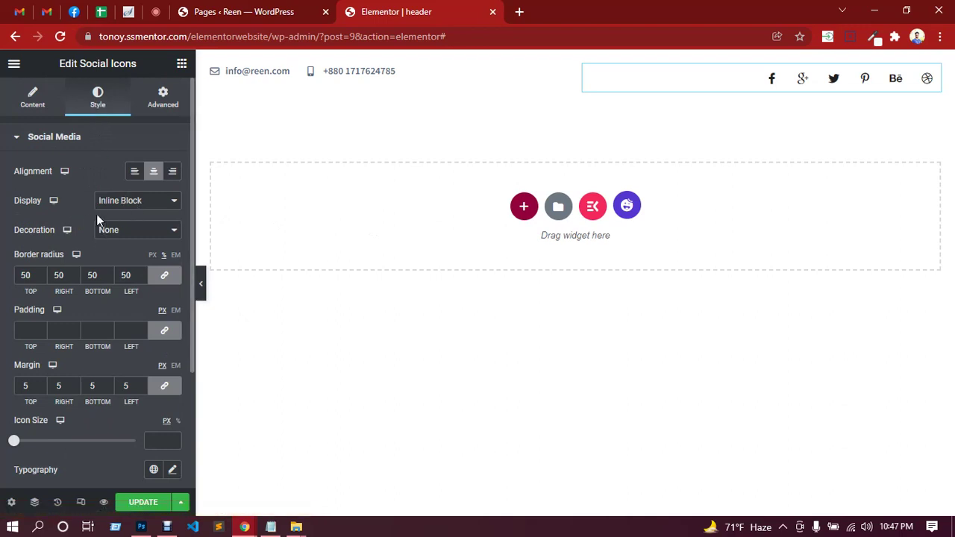
pyautogui.scroll(-1, 83, 208)
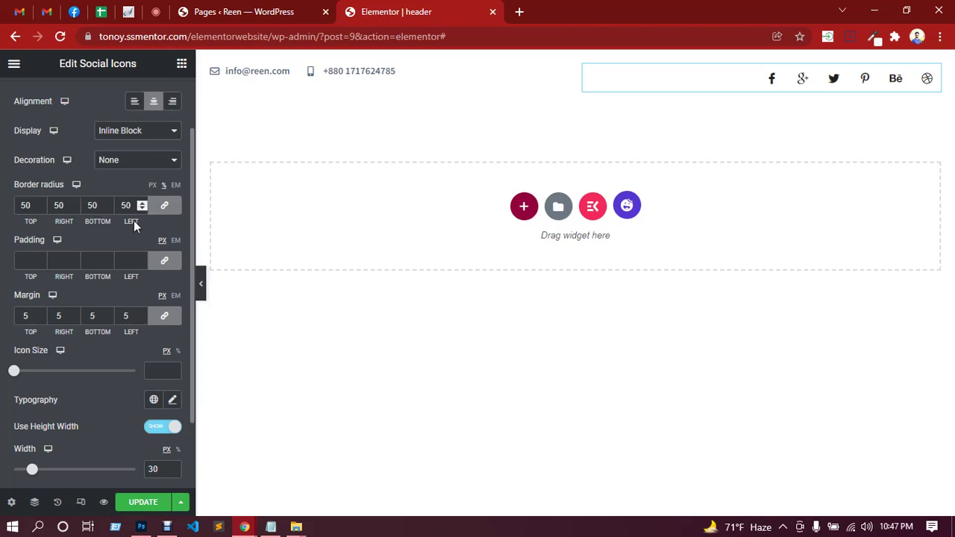
pyautogui.scroll(-1, 124, 228)
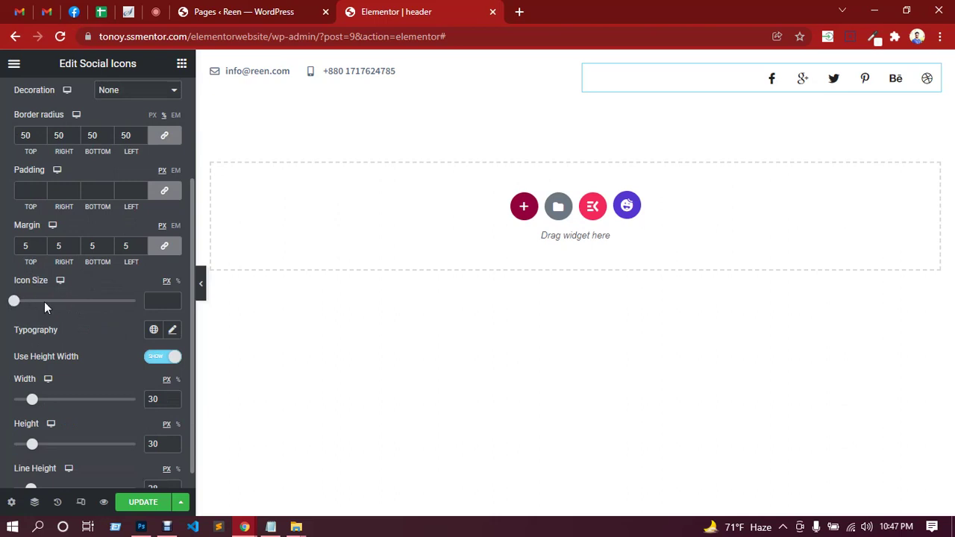
pyautogui.moveTo(17, 302); pyautogui.dragTo(32, 303)
pyautogui.click(173, 305)
pyautogui.click(173, 299)
pyautogui.press('Down')
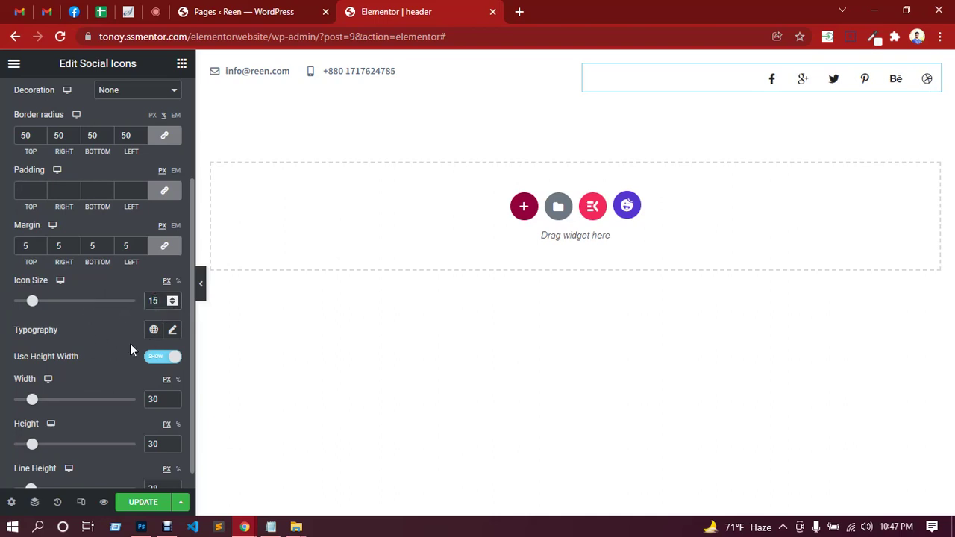
pyautogui.scroll(-1, 101, 345)
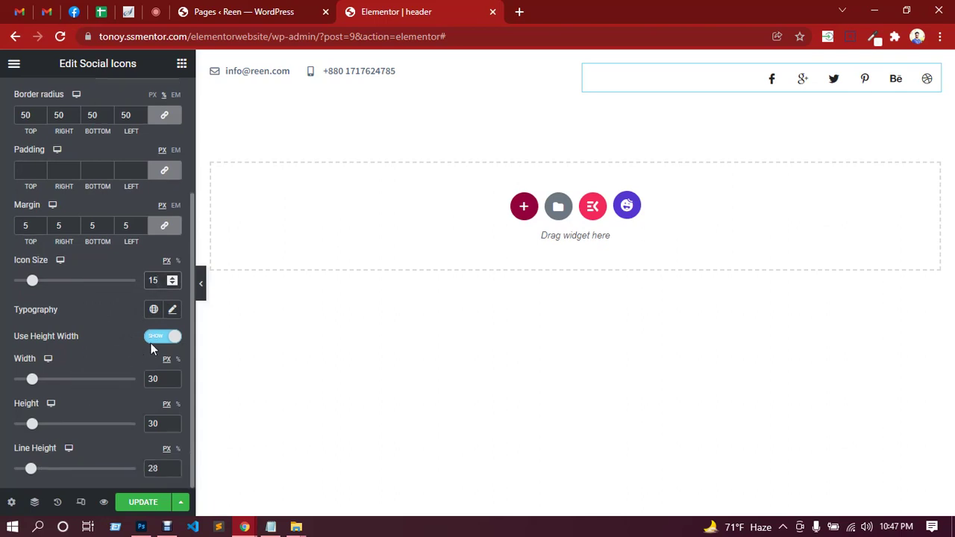
# Clear the icons' fixed Width, Height and Line Height values.
pyautogui.click(163, 379)
pyautogui.scroll(3, 105, 345)
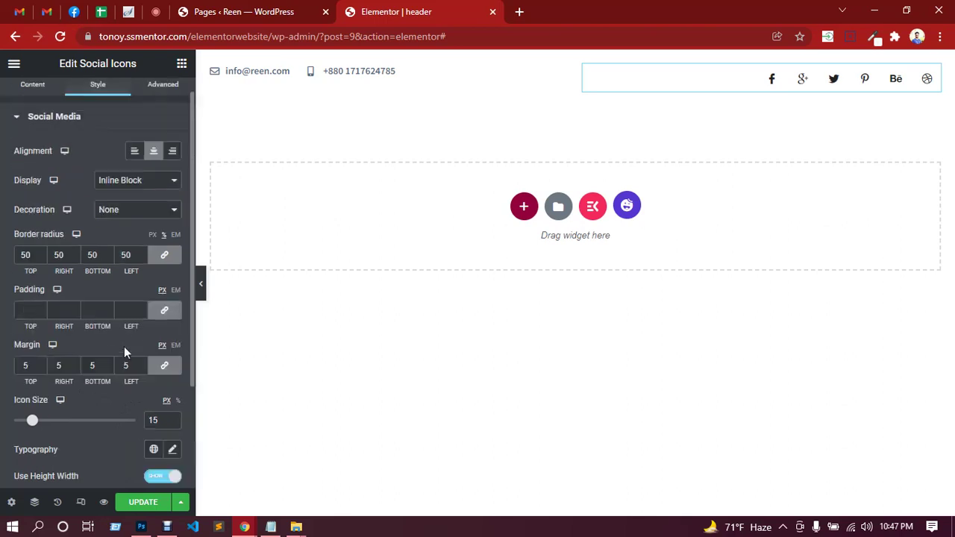
pyautogui.scroll(-2, 116, 344)
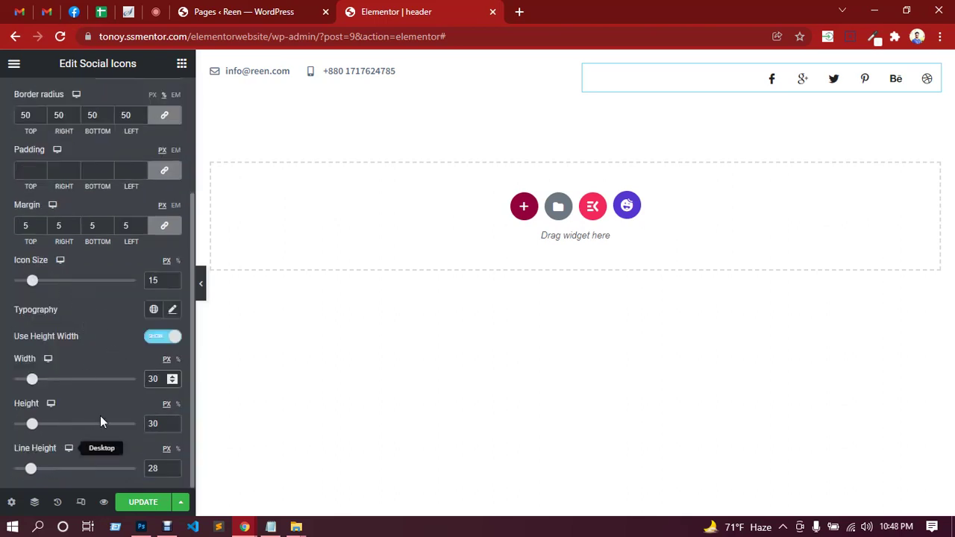
pyautogui.scroll(2, 84, 342)
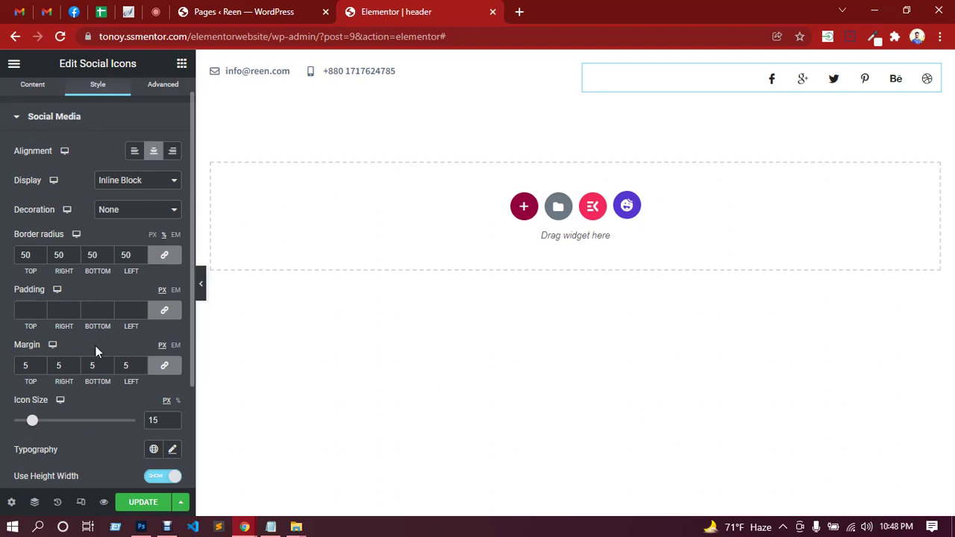
pyautogui.scroll(-2, 97, 349)
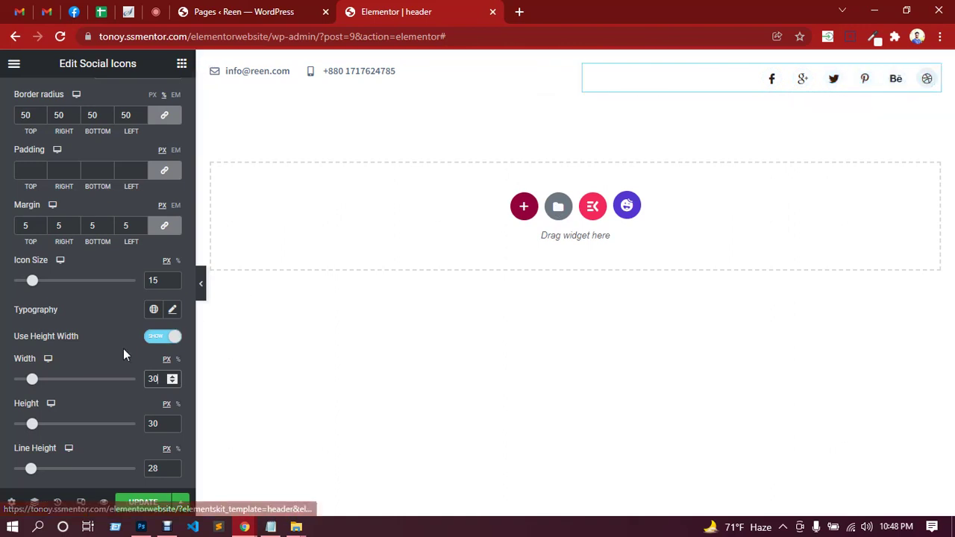
pyautogui.scroll(2, 88, 320)
pyautogui.scroll(-2, 88, 321)
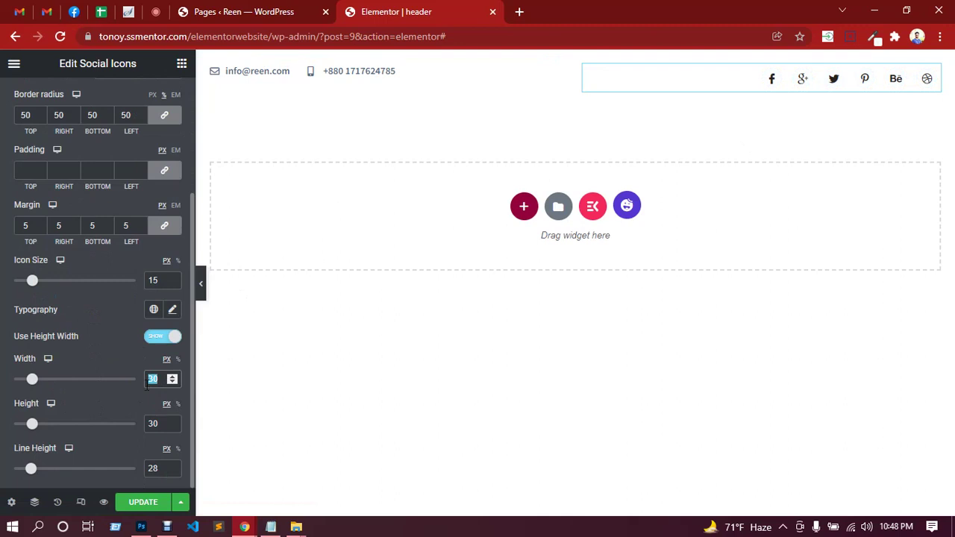
pyautogui.press('BackSpace')
pyautogui.doubleClick(158, 424)
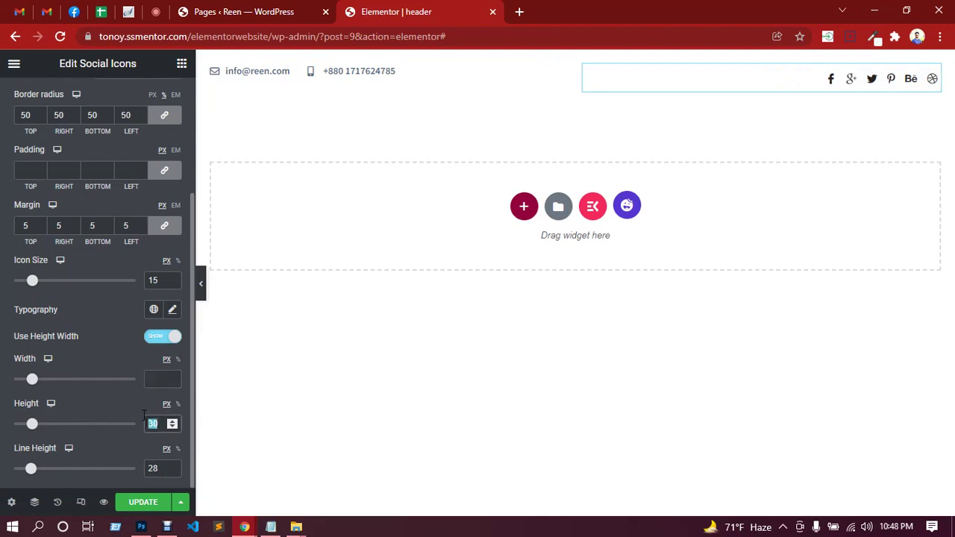
pyautogui.press('BackSpace')
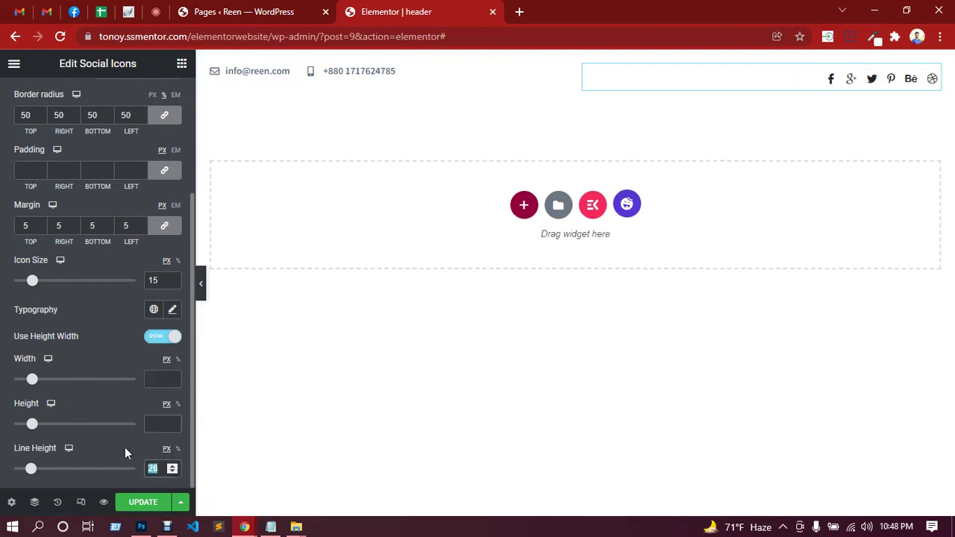
pyautogui.press('BackSpace')
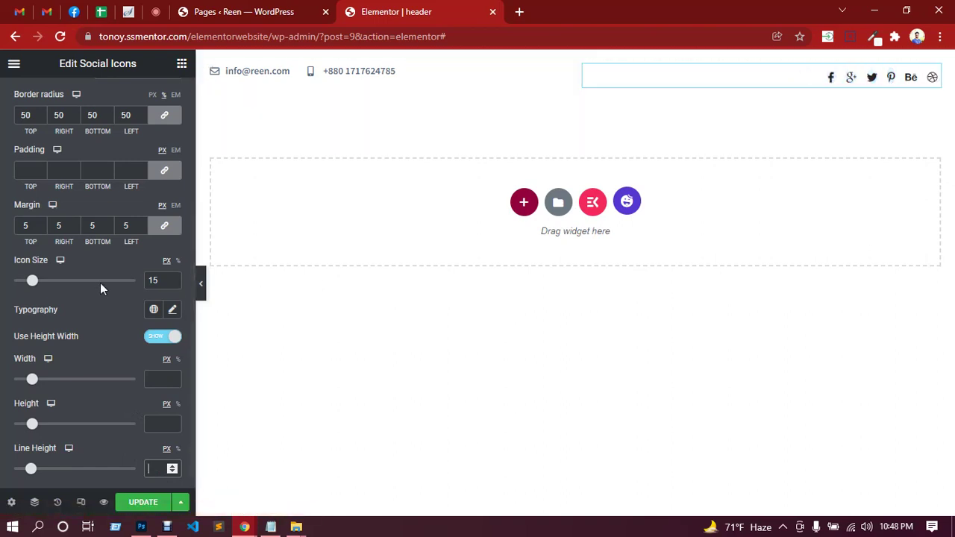
# Collapse and re-expand the Social Media style settings to review the result.
pyautogui.scroll(3, 100, 283)
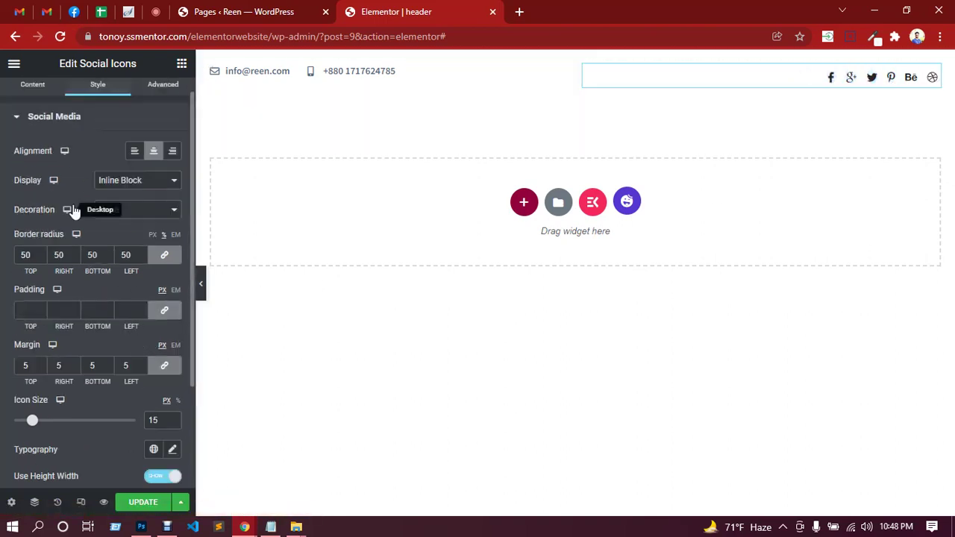
pyautogui.scroll(1, 42, 216)
pyautogui.click(45, 139)
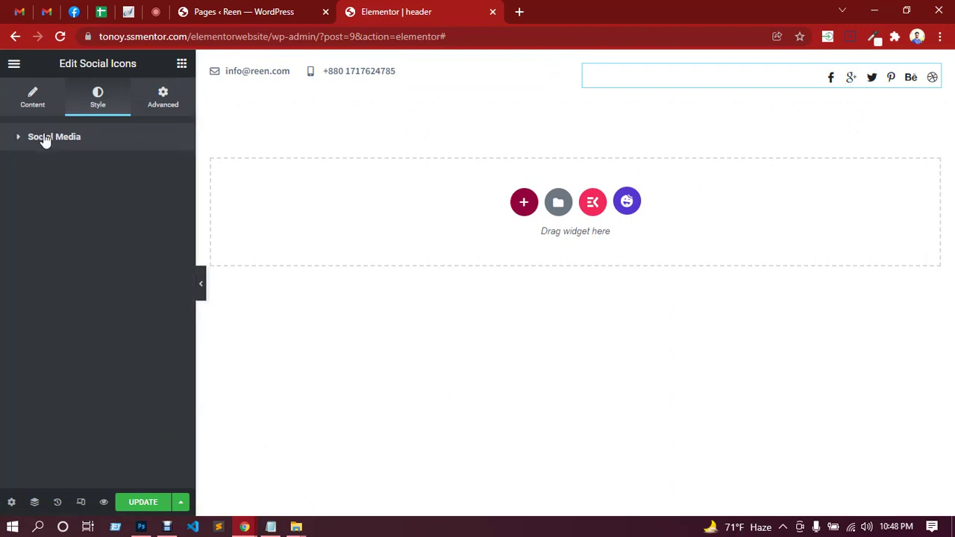
pyautogui.click(45, 139)
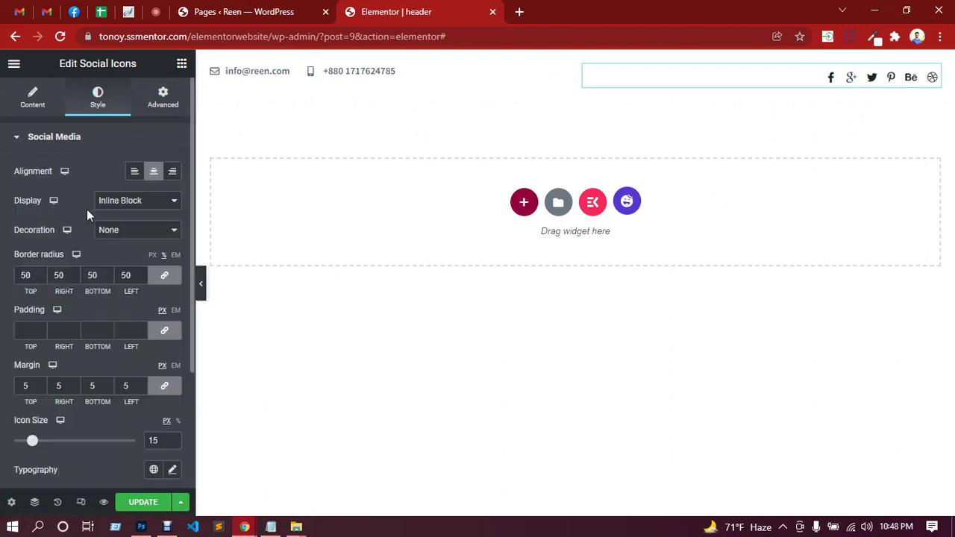
pyautogui.scroll(-2, 104, 231)
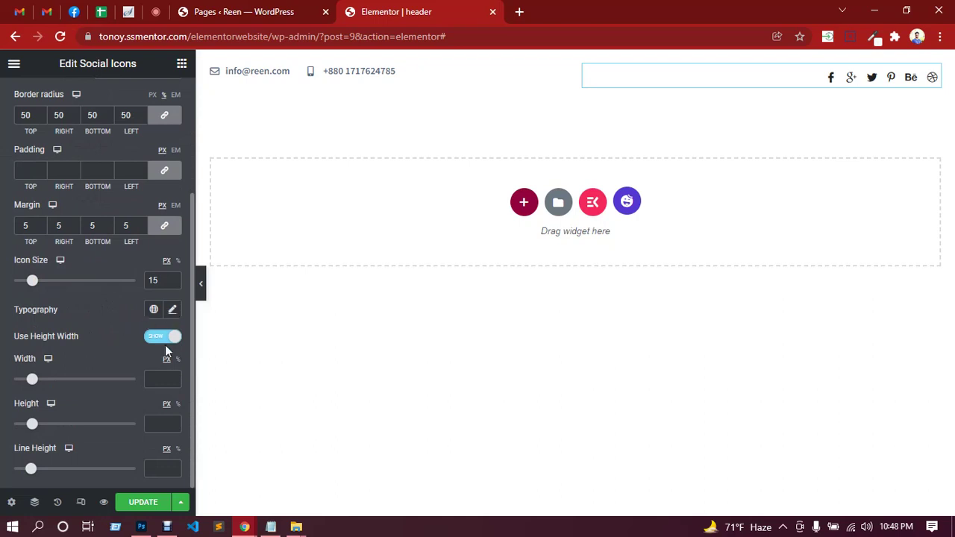
# Switch Use Height Width off and set the icon typography size to 23 px.
pyautogui.click(154, 342)
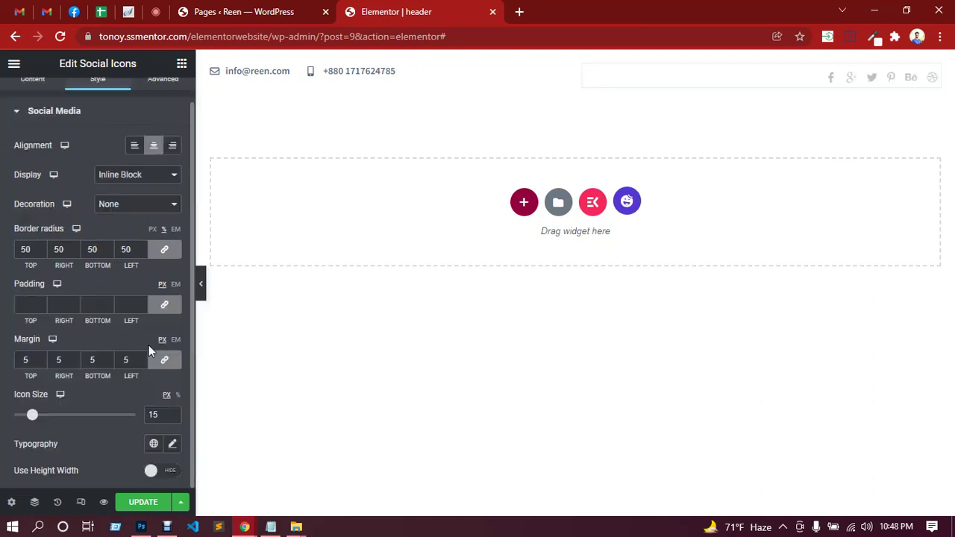
pyautogui.click(173, 446)
pyautogui.scroll(-4, 76, 384)
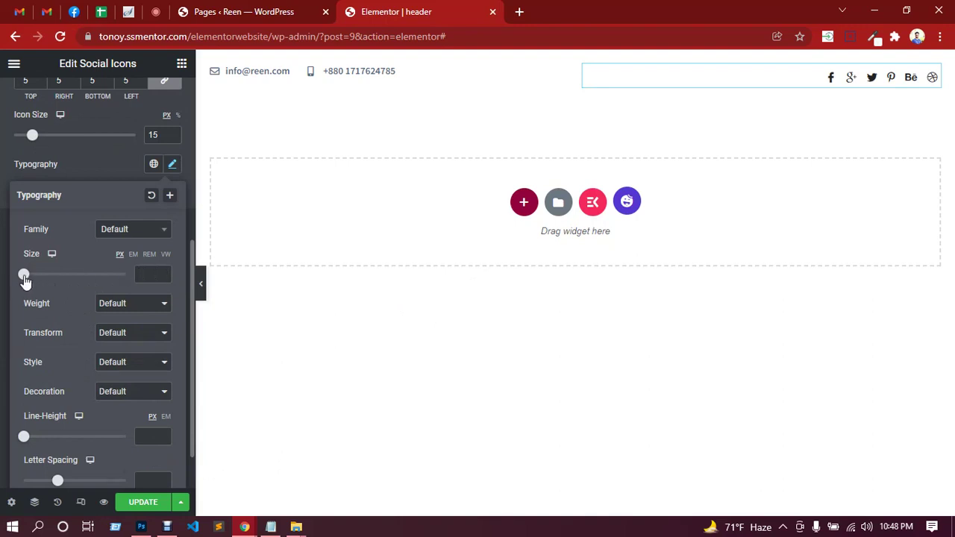
pyautogui.moveTo(25, 276); pyautogui.dragTo(36, 285)
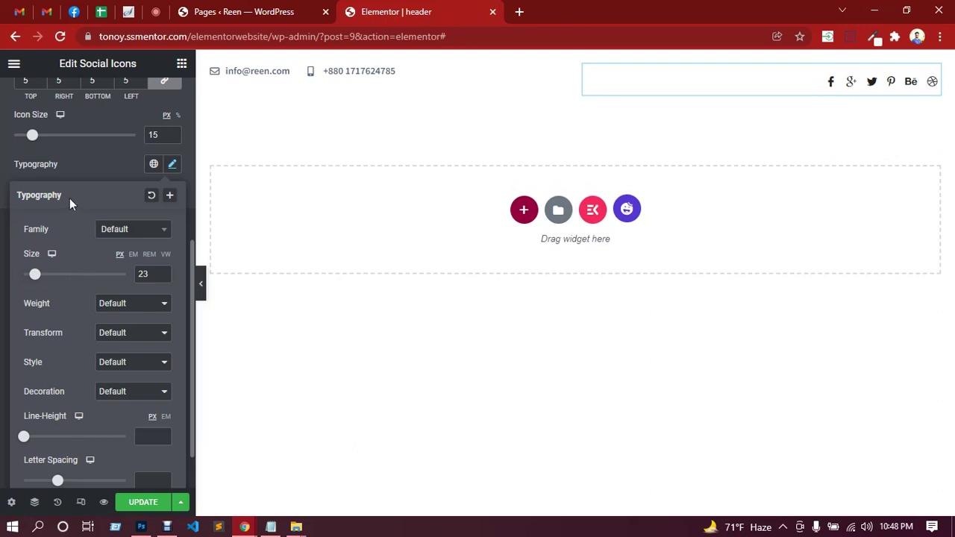
pyautogui.click(88, 166)
pyautogui.scroll(5, 103, 274)
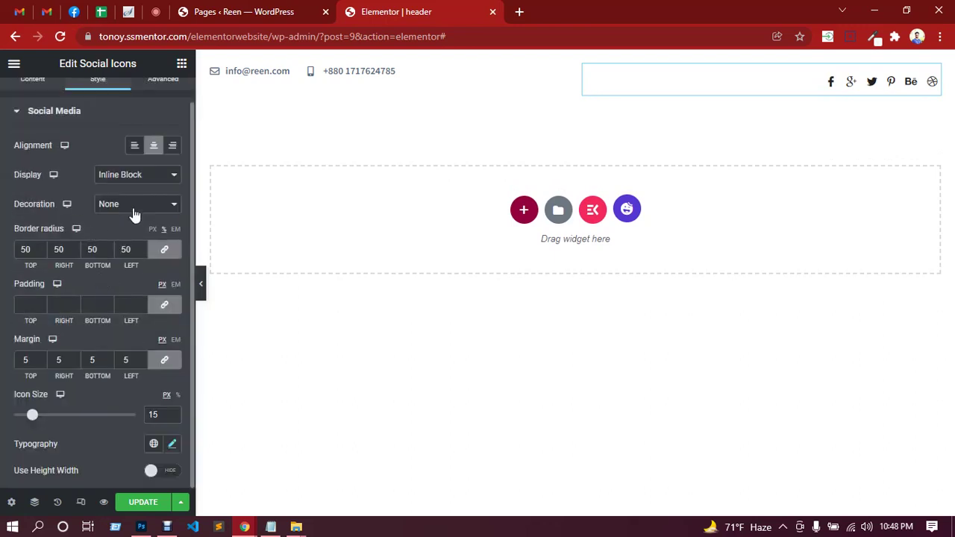
# Keep text decoration at None and display at Inline Block.
pyautogui.click(134, 209)
pyautogui.click(134, 214)
pyautogui.click(140, 184)
pyautogui.click(141, 182)
pyautogui.scroll(1, 80, 188)
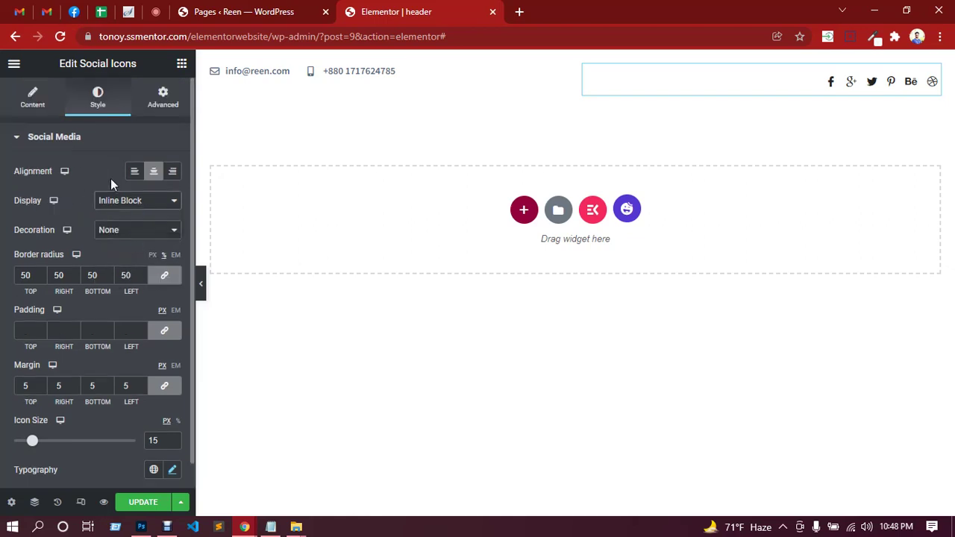
pyautogui.scroll(-1, 53, 217)
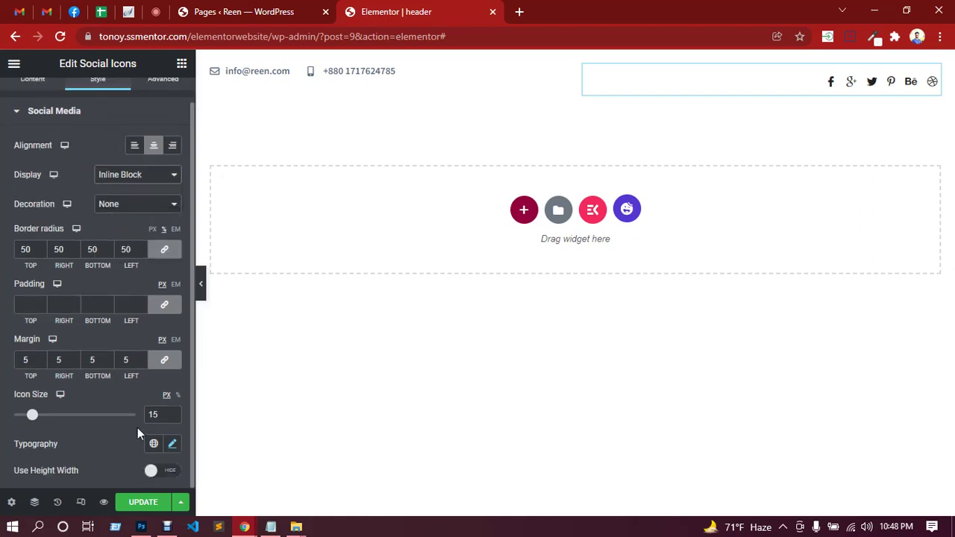
pyautogui.scroll(1, 122, 400)
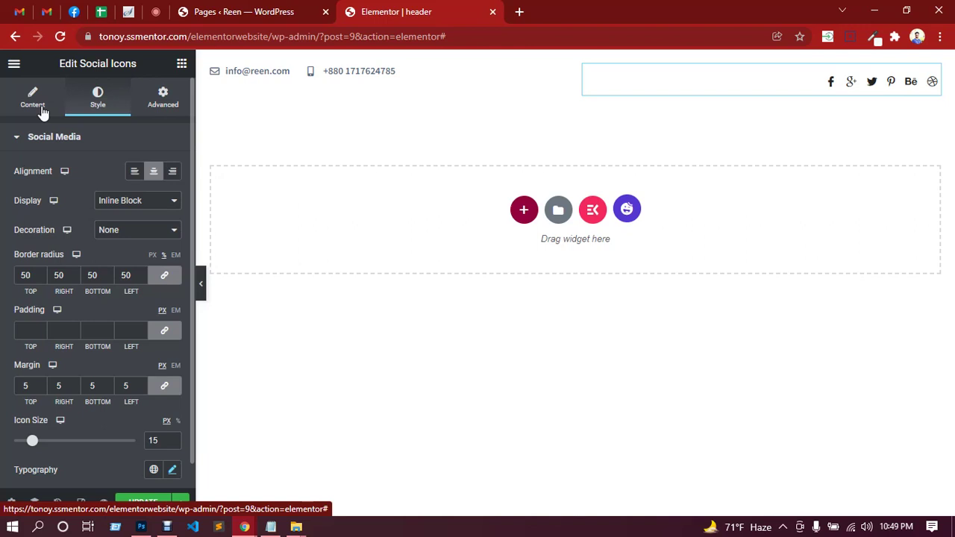
# Return to the Content tab and save the header with UPDATE.
pyautogui.click(35, 104)
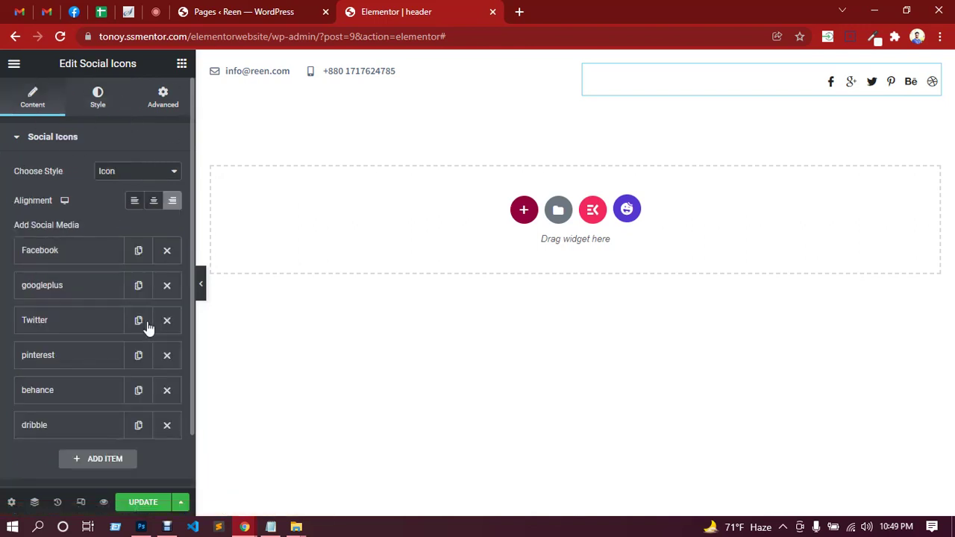
pyautogui.scroll(-1, 95, 217)
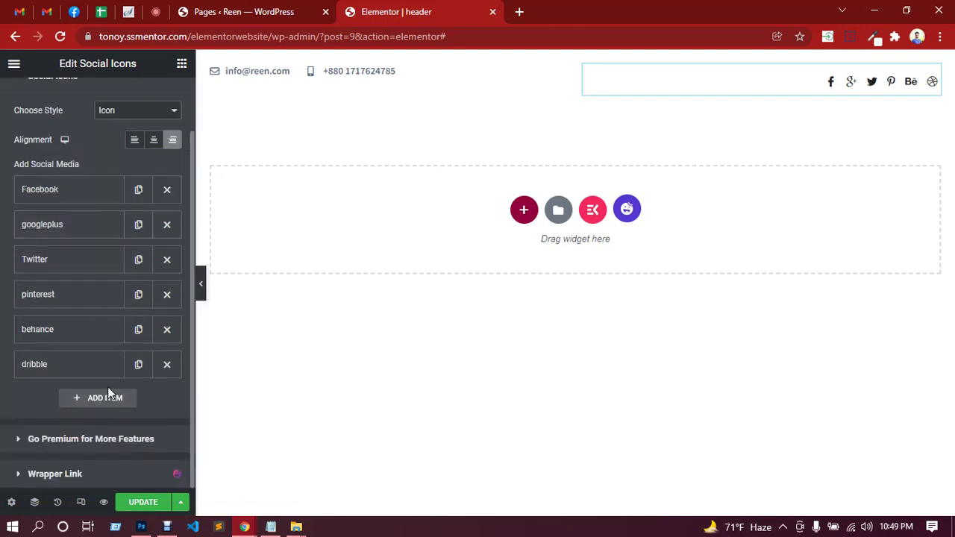
pyautogui.click(144, 504)
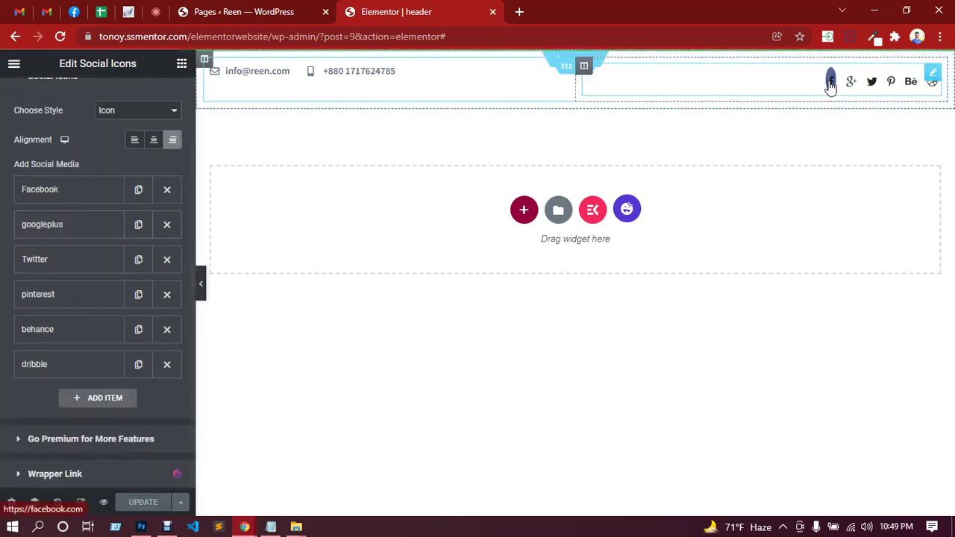
# Expand the Facebook item and open its Normal icon colour picker.
pyautogui.click(87, 196)
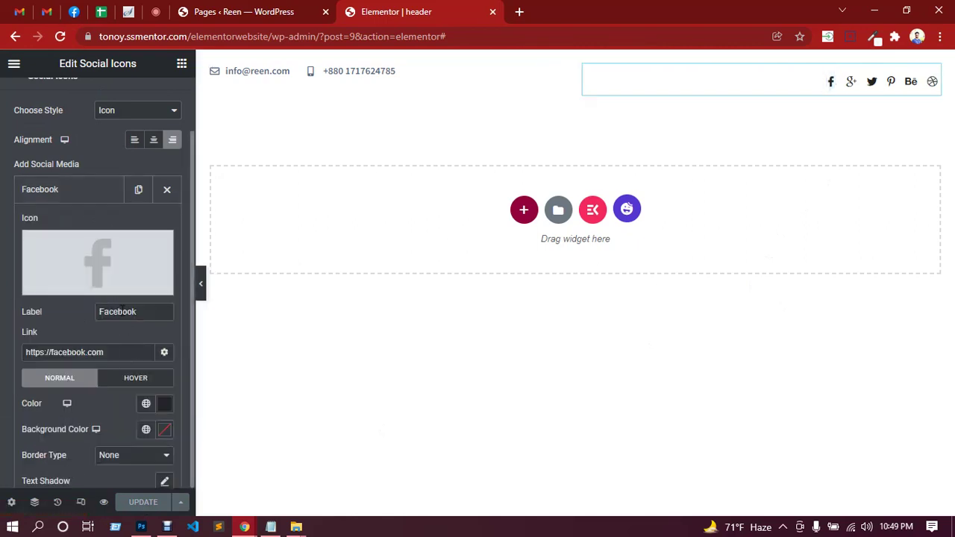
pyautogui.scroll(-2, 120, 311)
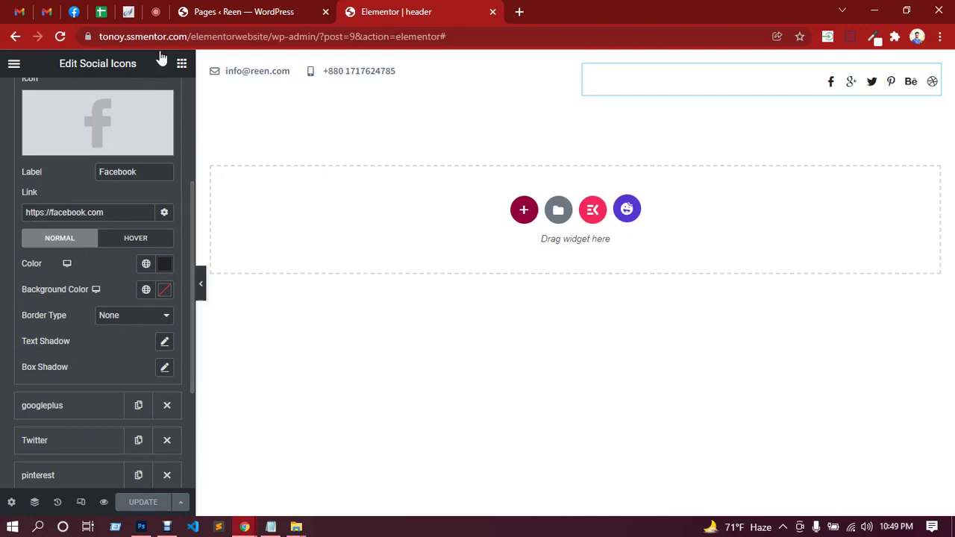
pyautogui.click(154, 12)
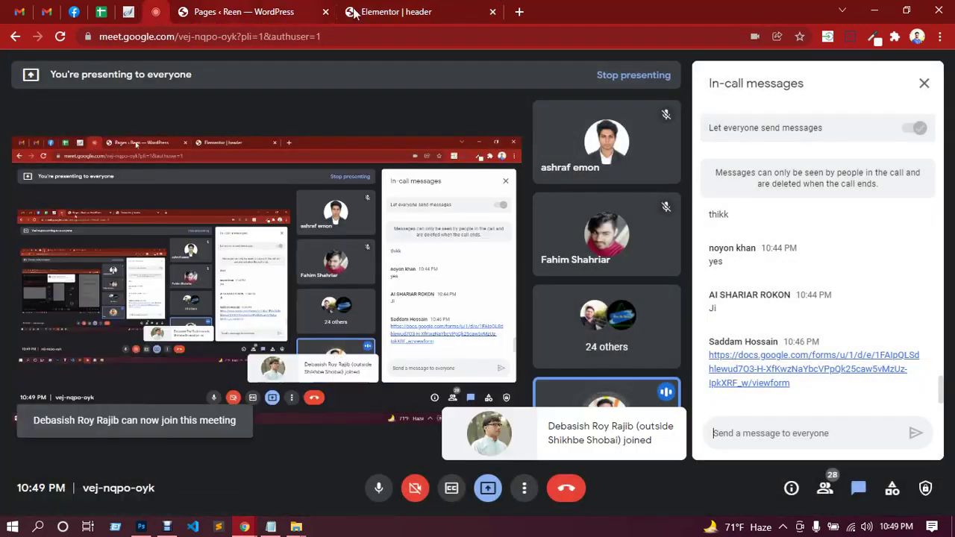
pyautogui.click(365, 12)
pyautogui.scroll(2, 71, 287)
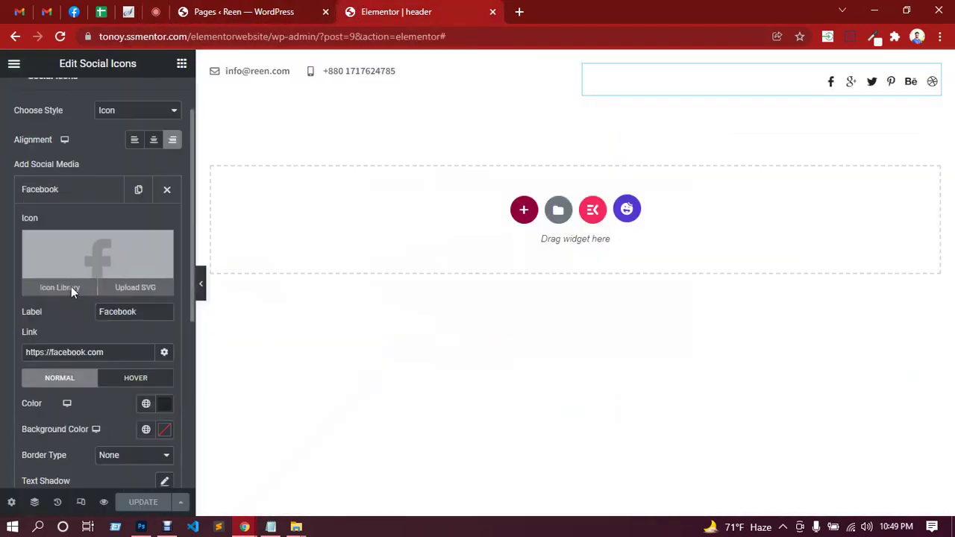
pyautogui.scroll(-2, 72, 289)
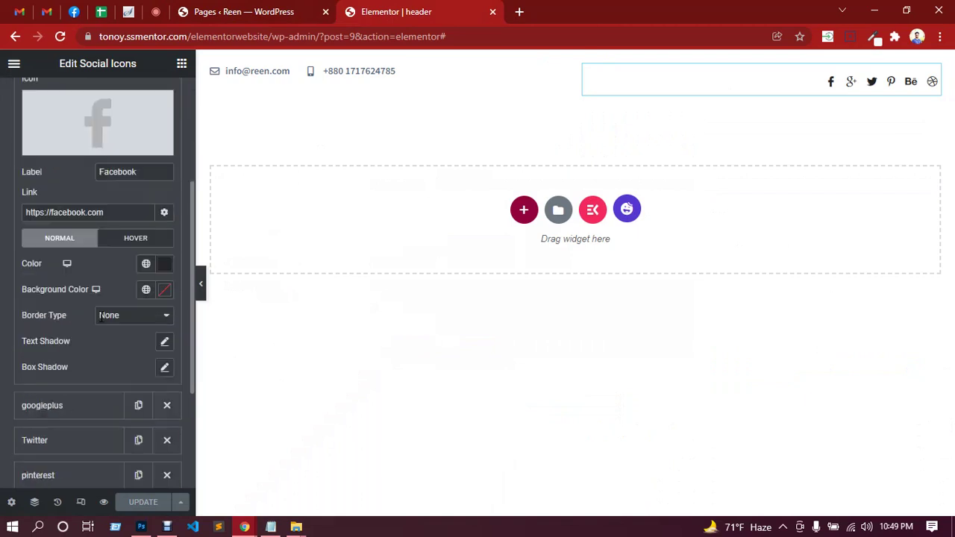
pyautogui.click(164, 263)
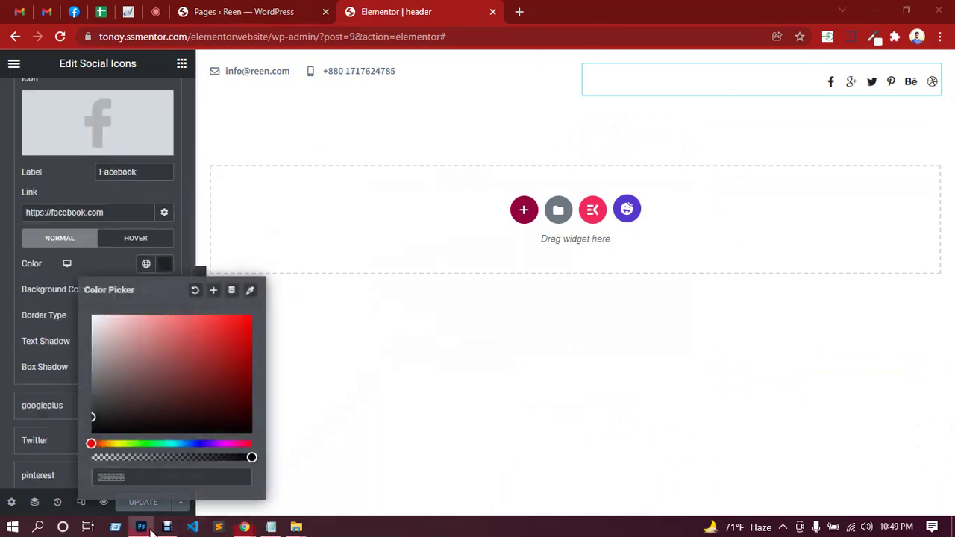
# Read hex 506a85 from Photoshop's foreground colour, then go back to the Elementor editor.
pyautogui.click(141, 527)
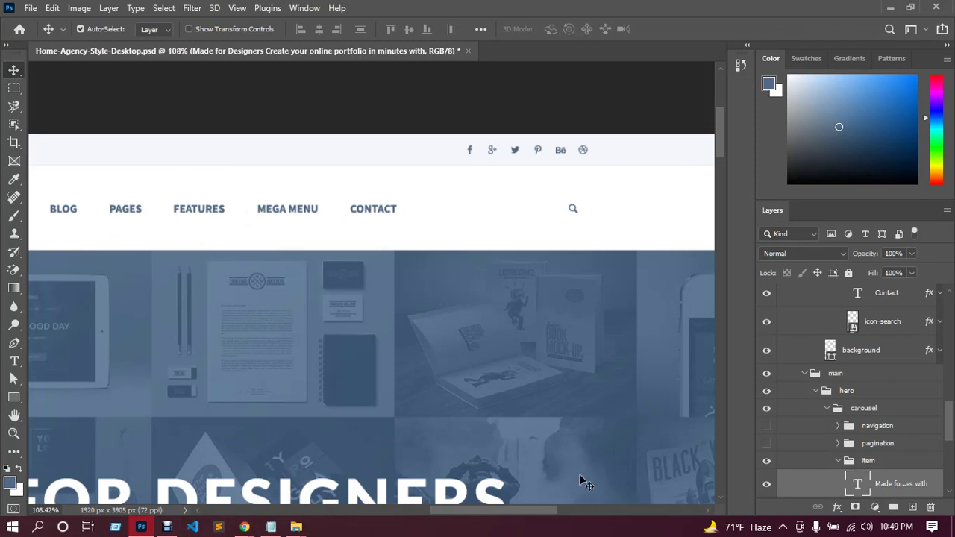
pyautogui.click(10, 485)
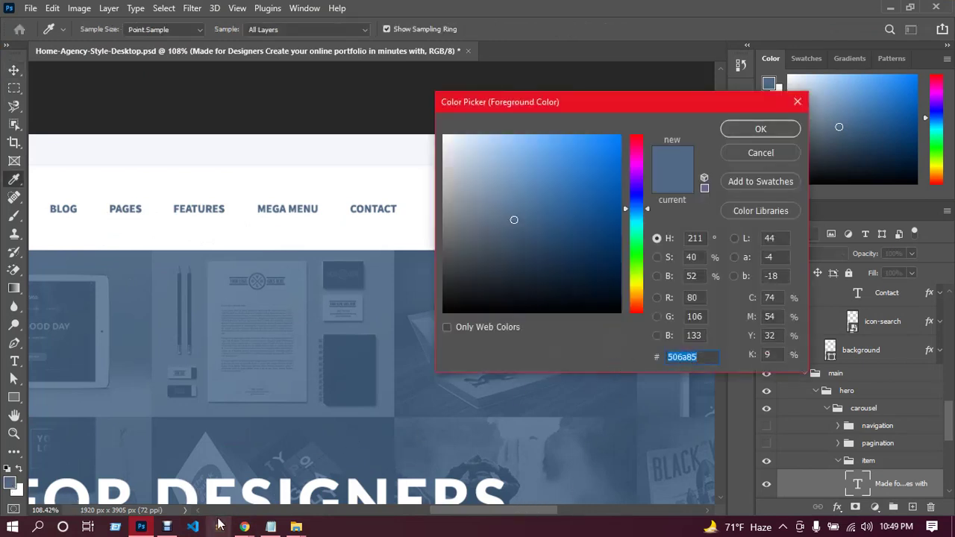
pyautogui.moveTo(244, 527)
pyautogui.click(213, 483)
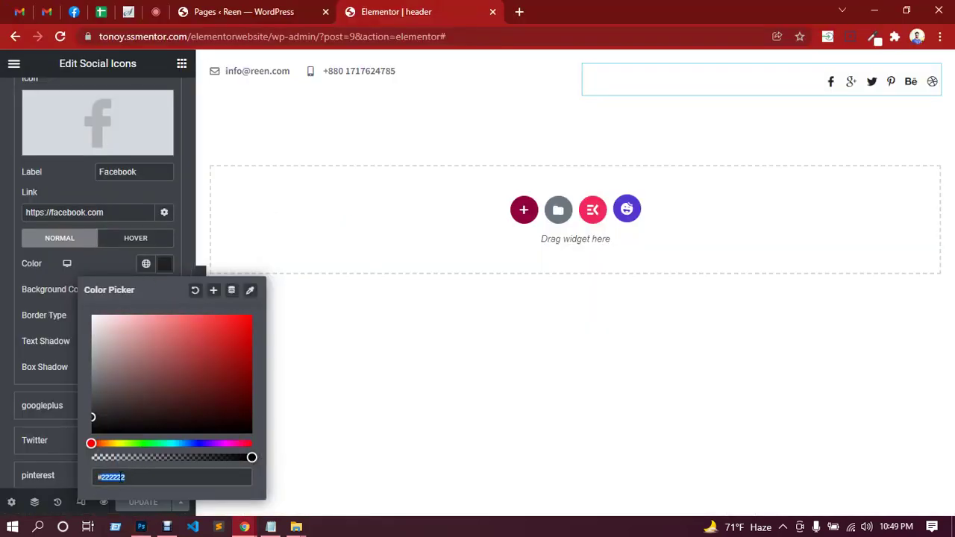
# Give the Facebook icon colour 506a85 and clear its blue hover background colour.
pyautogui.write('#506a85')
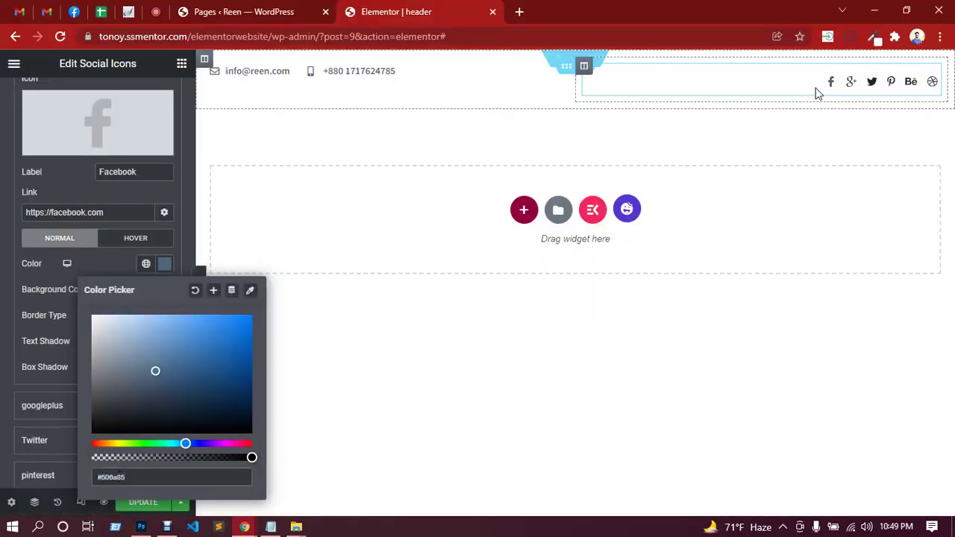
pyautogui.click(113, 266)
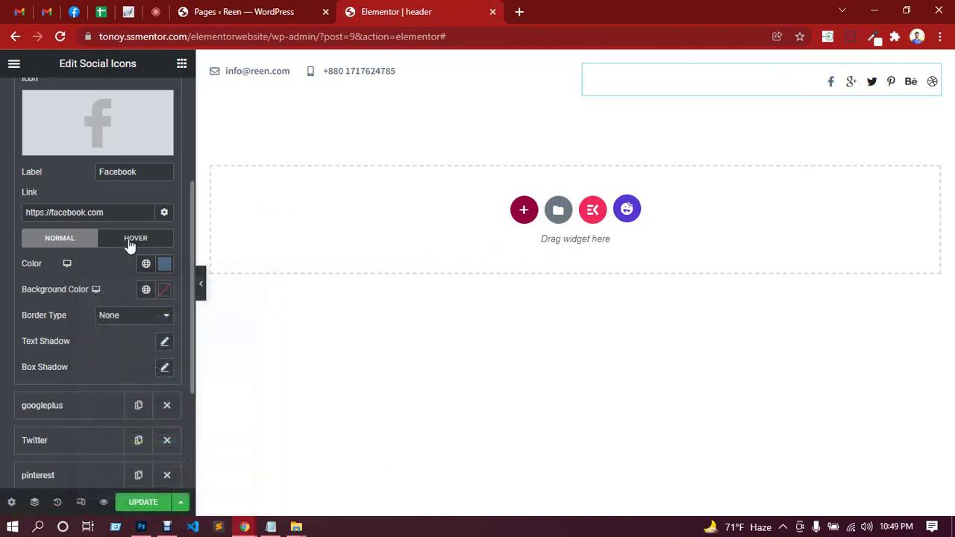
pyautogui.click(131, 237)
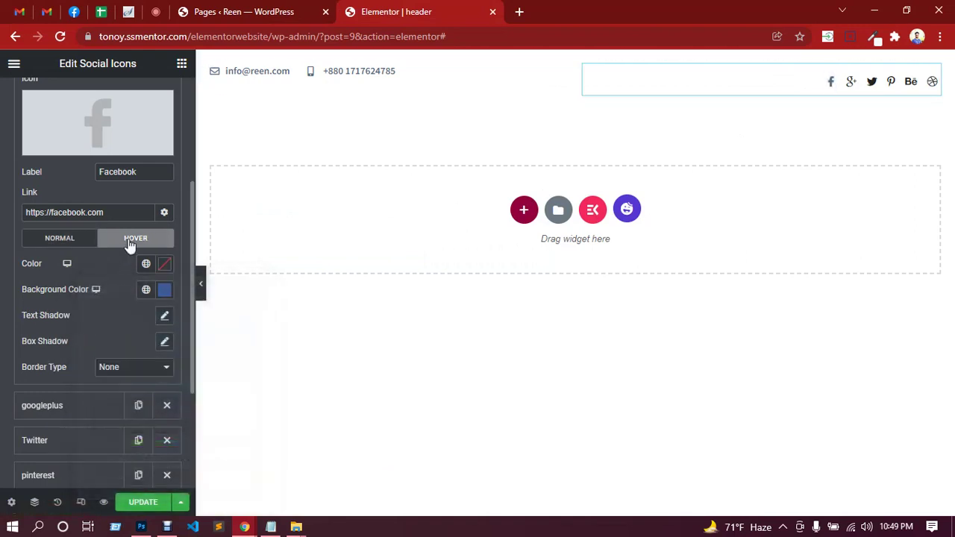
pyautogui.click(165, 292)
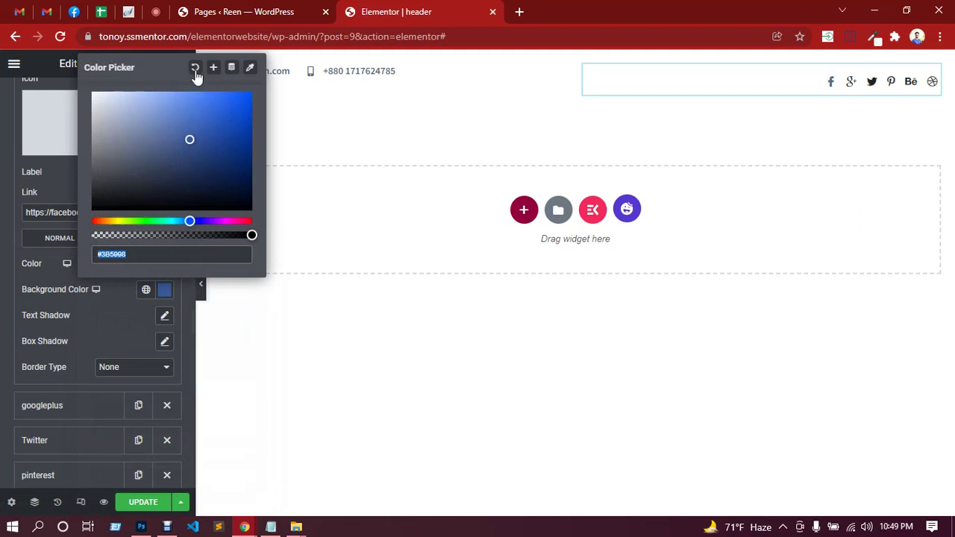
pyautogui.click(195, 72)
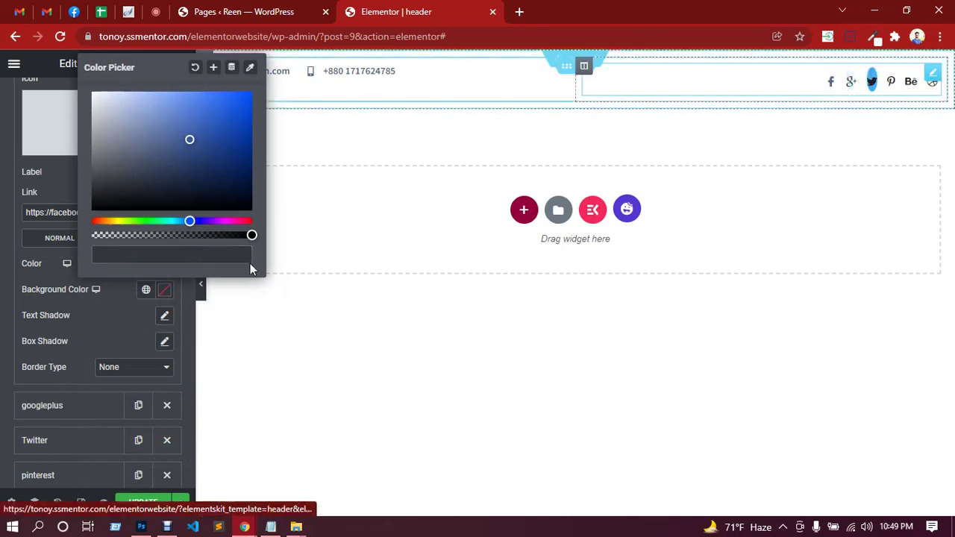
pyautogui.click(120, 313)
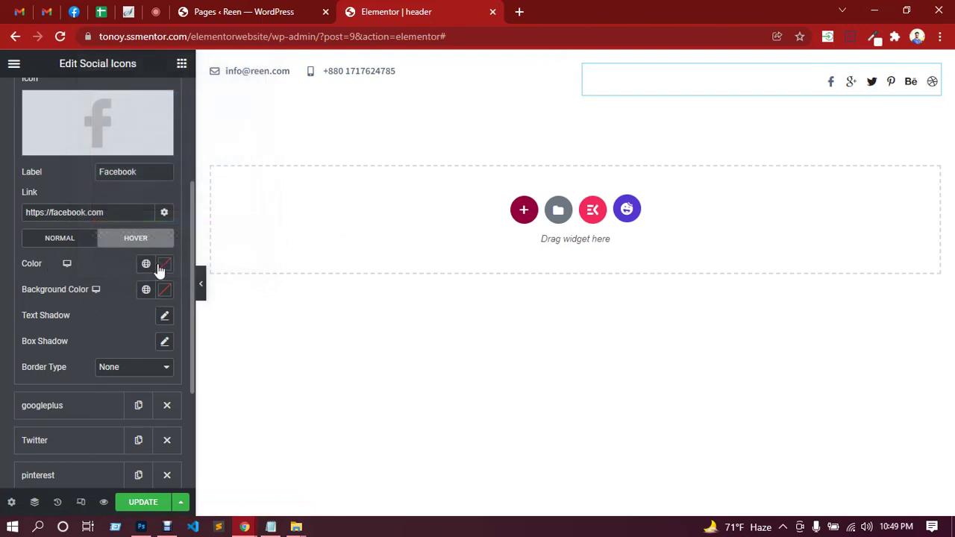
pyautogui.click(141, 526)
# Eyedrop the teal 00bc9c from the GET STARTED NOW button and select its hex.
pyautogui.scroll(-2, 310, 401)
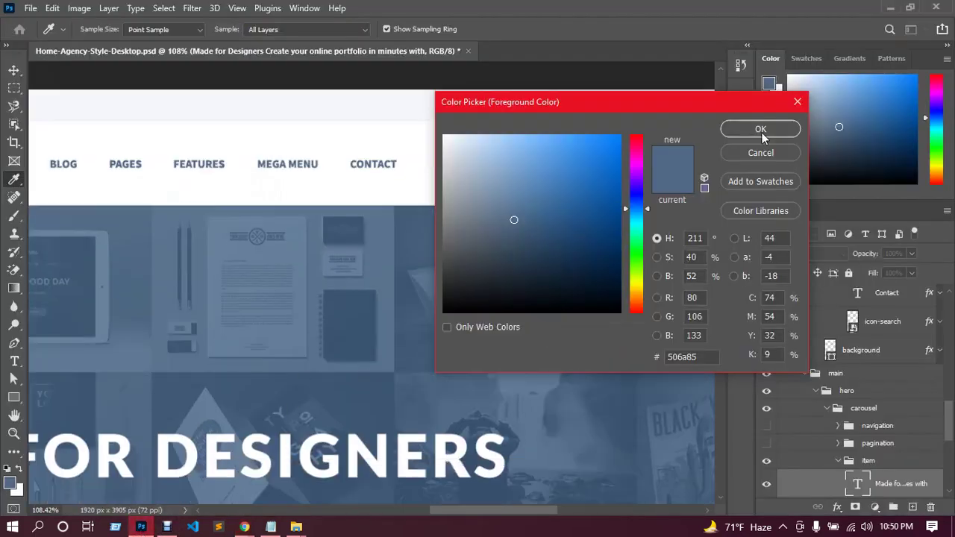
pyautogui.scroll(-10, 164, 374)
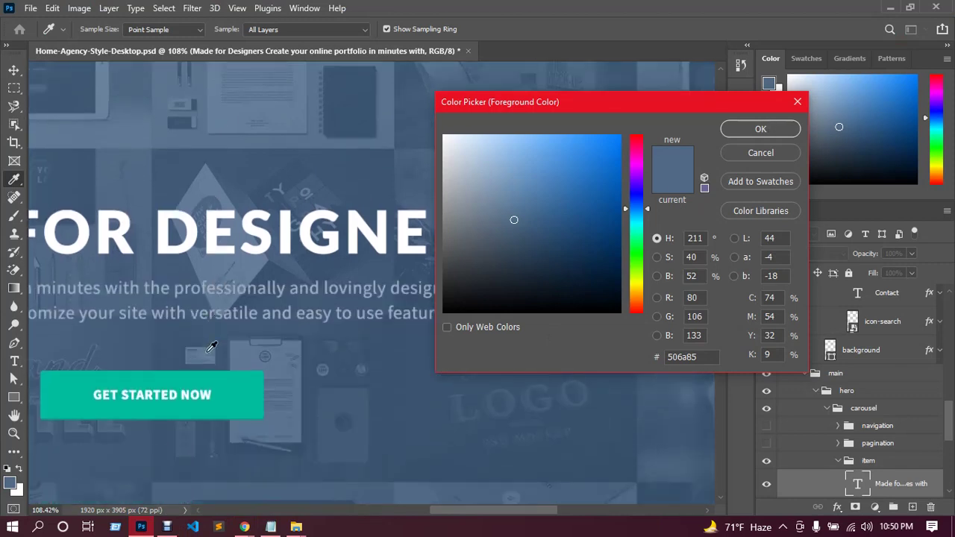
pyautogui.click(235, 395)
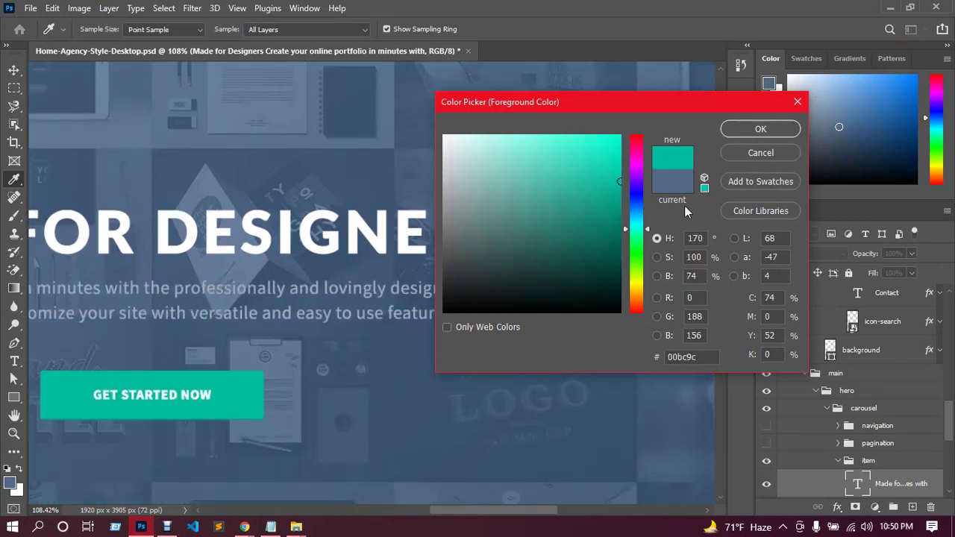
pyautogui.doubleClick(693, 358)
pyautogui.hotkey('ctrl', 'c')
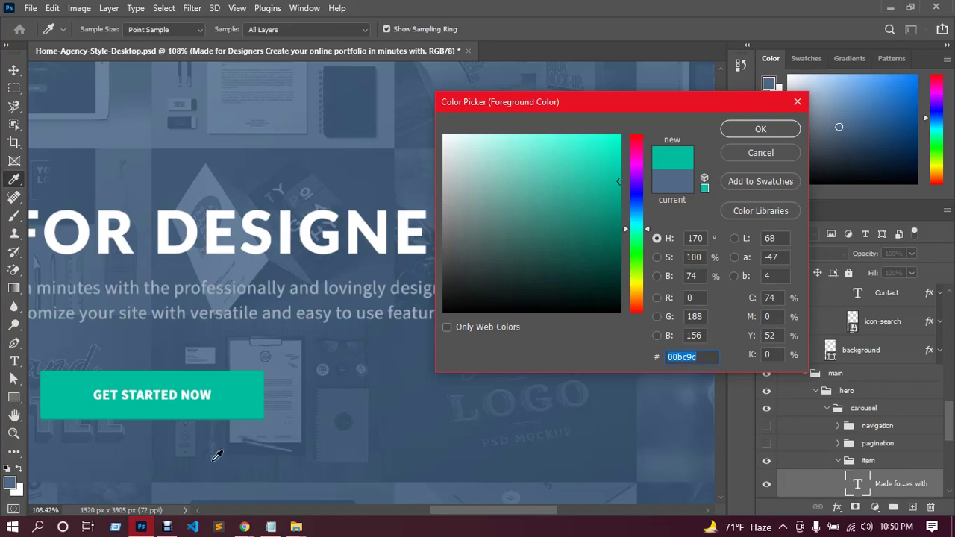
pyautogui.click(244, 527)
pyautogui.click(179, 455)
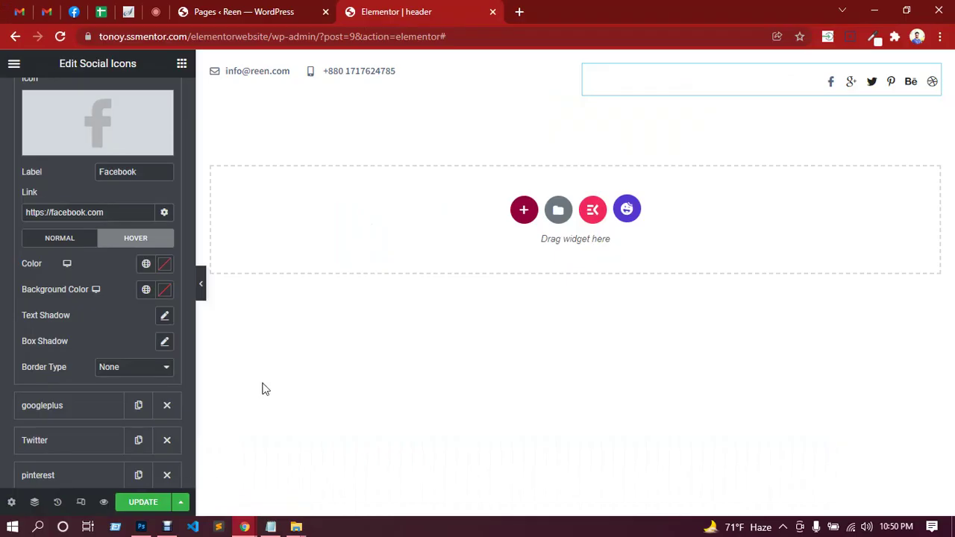
# Apply teal 00bc9c as the Facebook icon's hover colour.
pyautogui.click(164, 265)
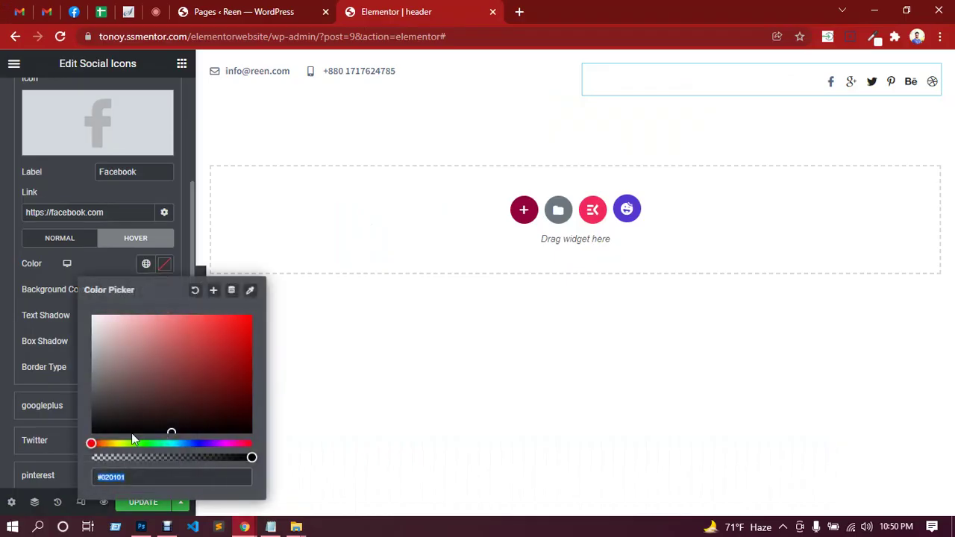
pyautogui.hotkey('ctrl', 'v')
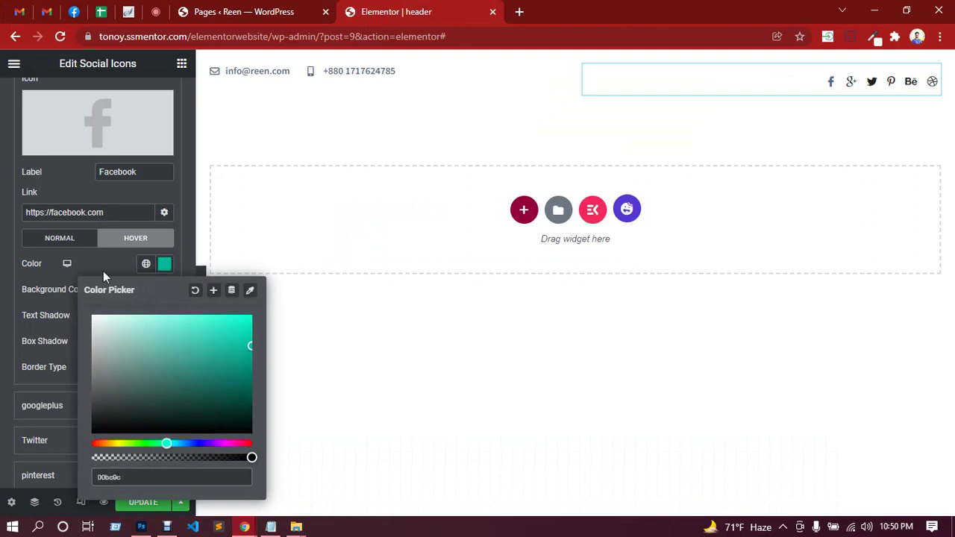
pyautogui.click(103, 272)
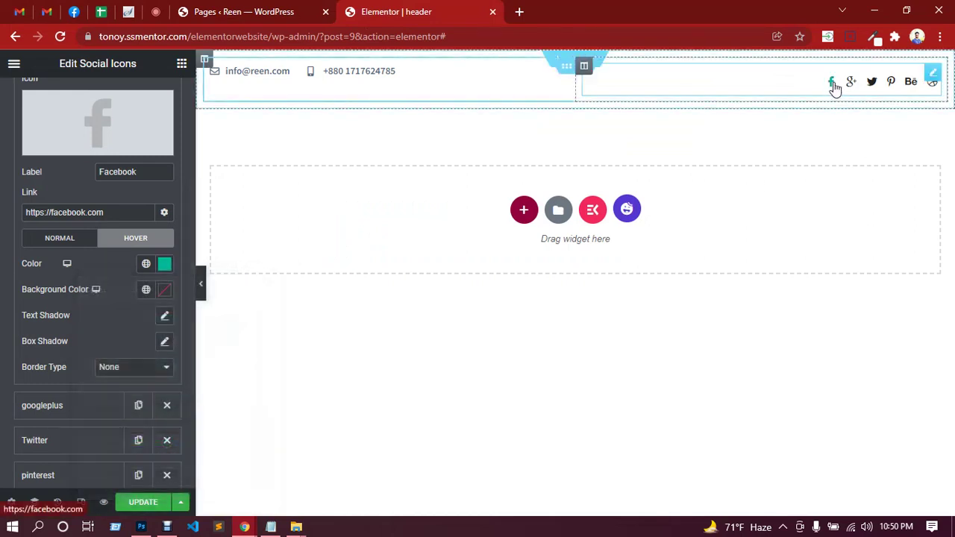
pyautogui.scroll(2, 110, 228)
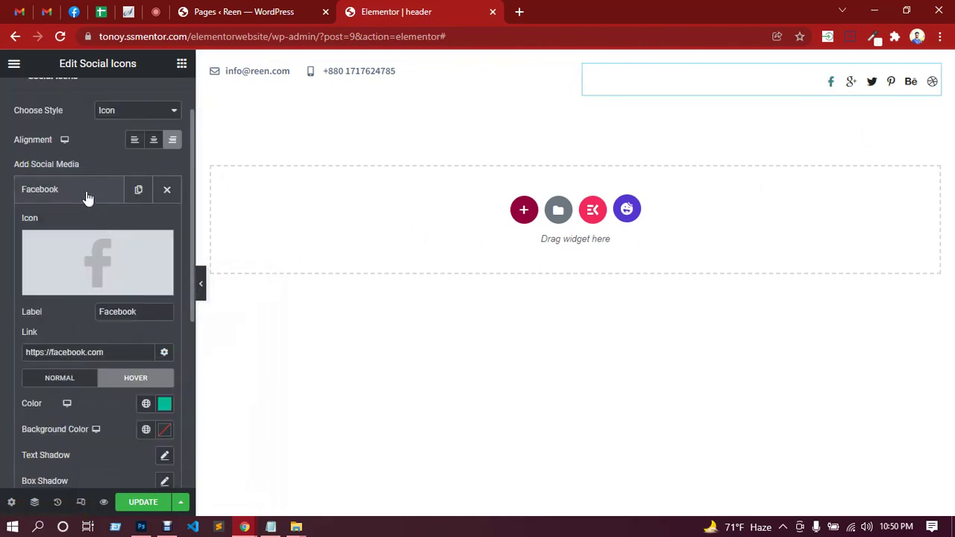
pyautogui.click(87, 195)
# Clear the googleplus hover background and set its hover colour to teal 00bc9c.
pyautogui.click(88, 227)
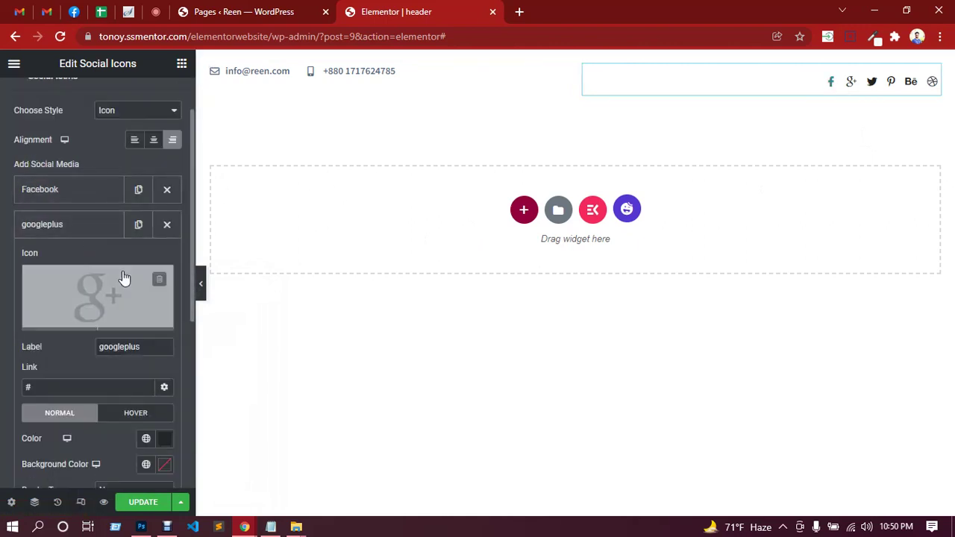
pyautogui.scroll(-2, 124, 277)
pyautogui.click(165, 301)
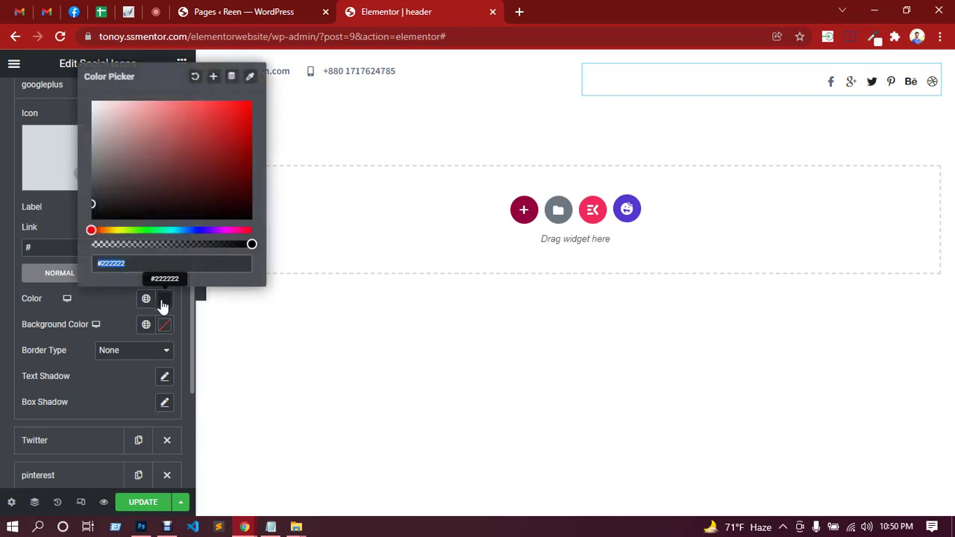
pyautogui.click(108, 297)
pyautogui.click(128, 276)
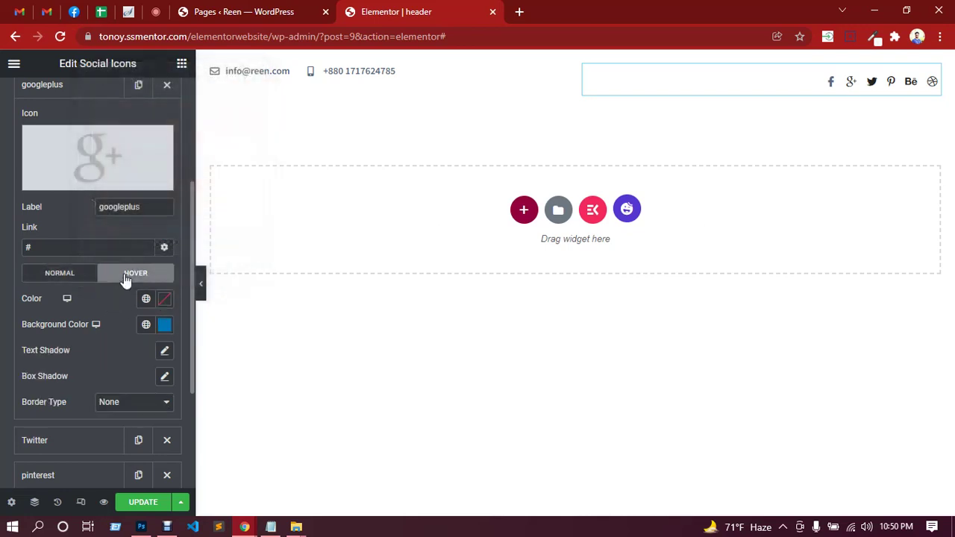
pyautogui.click(164, 326)
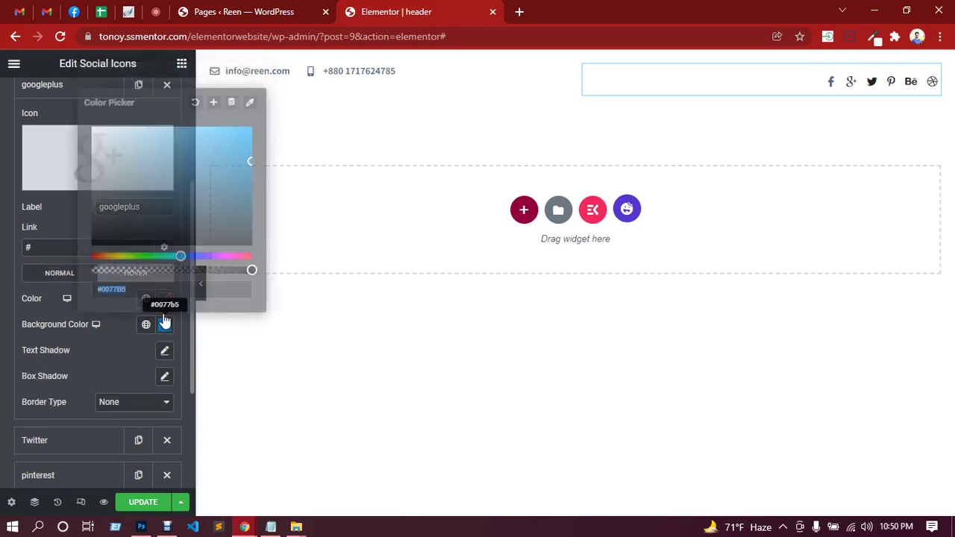
pyautogui.click(195, 102)
pyautogui.click(104, 333)
pyautogui.click(164, 300)
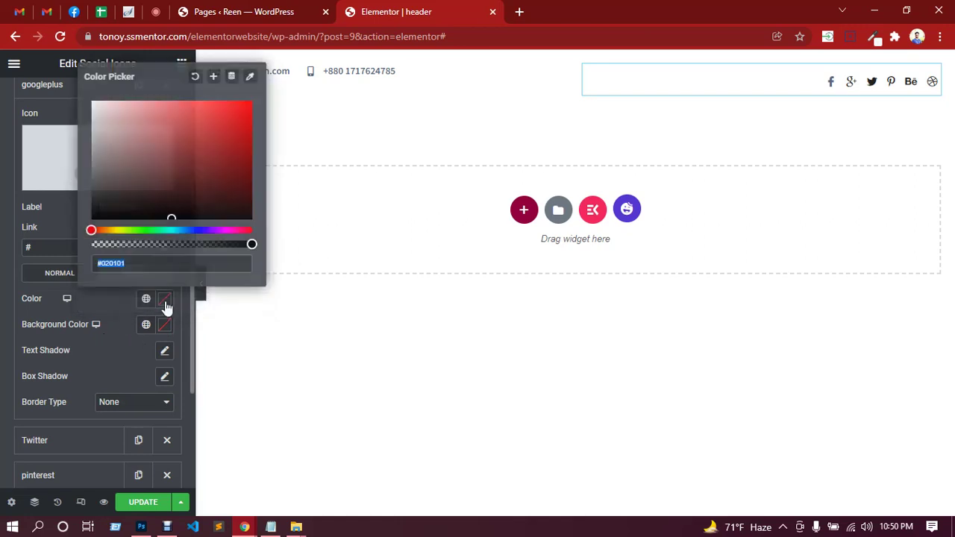
pyautogui.hotkey('ctrl', 'v')
pyautogui.click(100, 341)
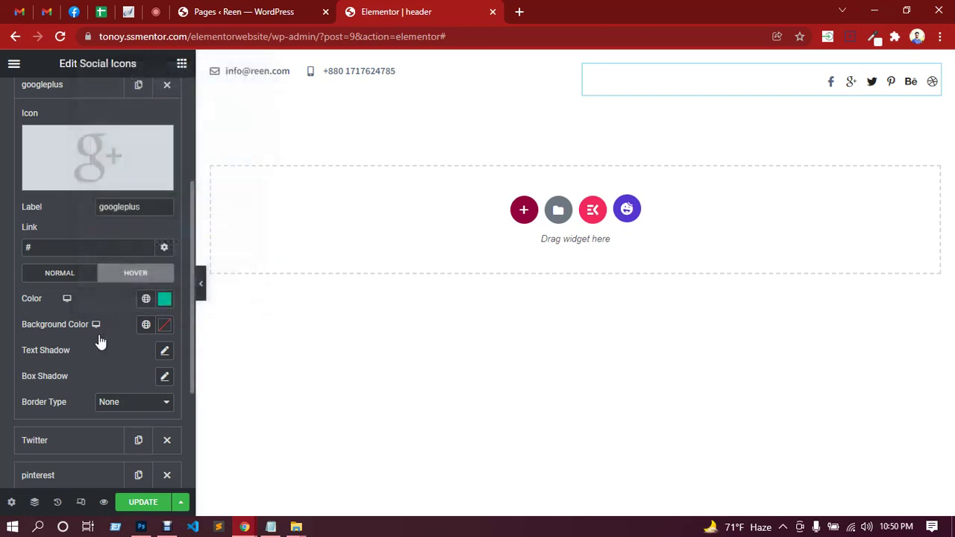
pyautogui.scroll(1, 92, 223)
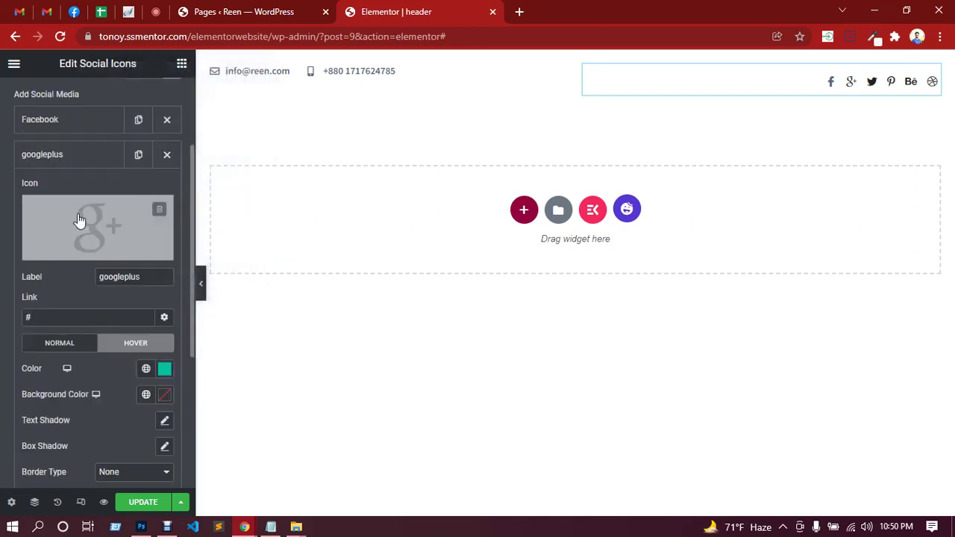
pyautogui.click(85, 154)
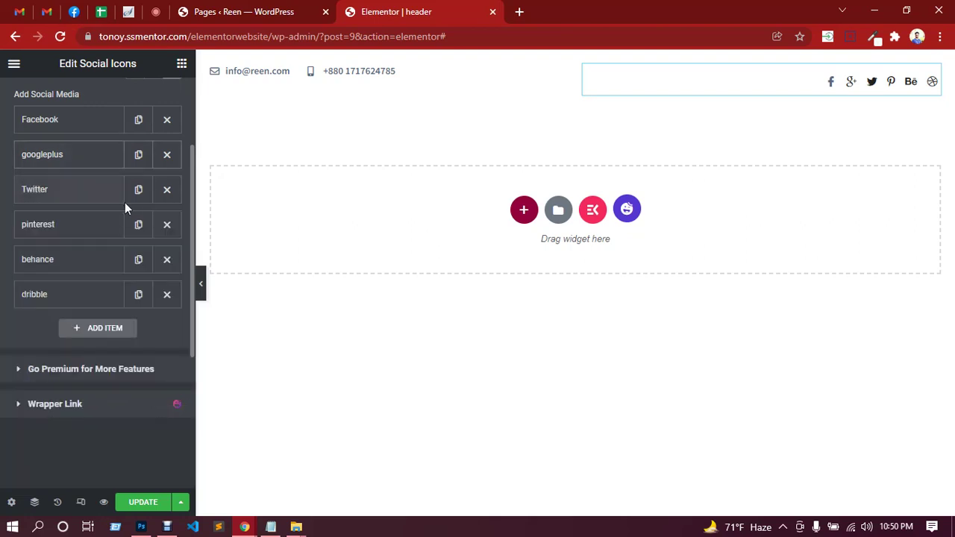
# Clear the Twitter hover background and set its hover colour to teal 00bc9c.
pyautogui.click(97, 196)
pyautogui.click(127, 379)
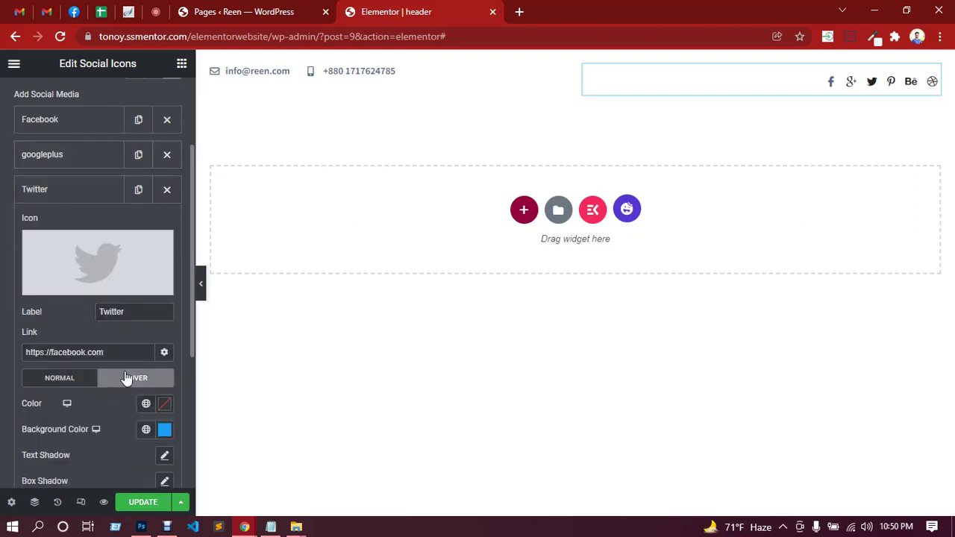
pyautogui.scroll(-2, 138, 361)
pyautogui.click(165, 296)
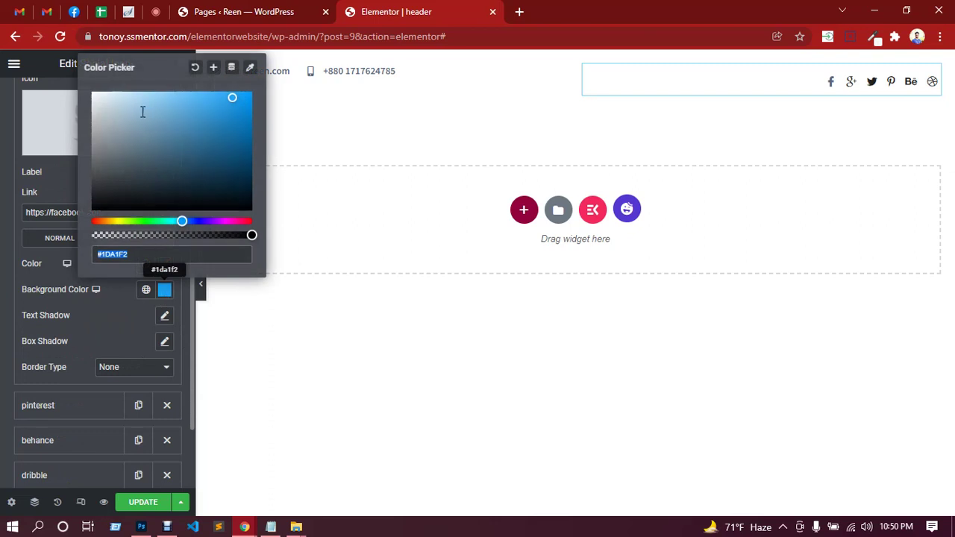
pyautogui.click(194, 67)
pyautogui.click(111, 308)
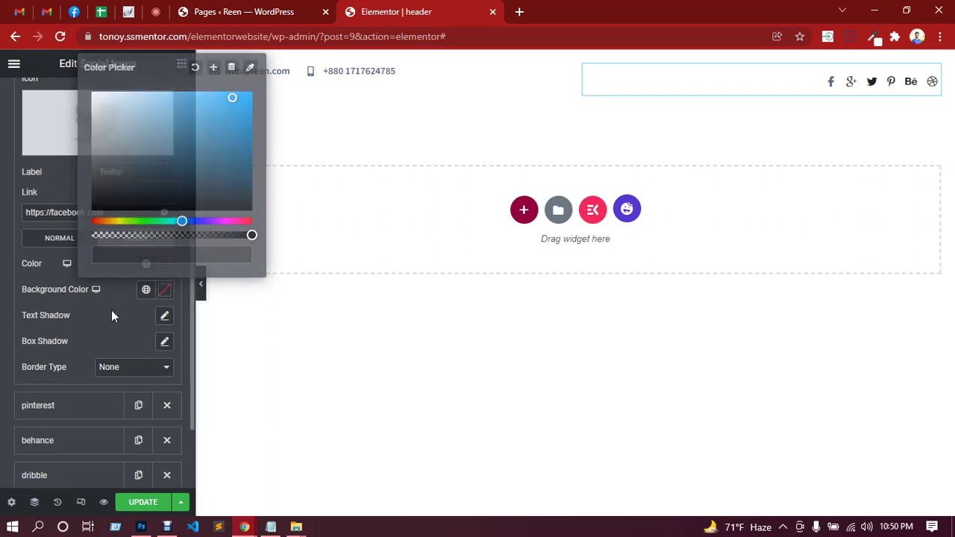
pyautogui.click(165, 264)
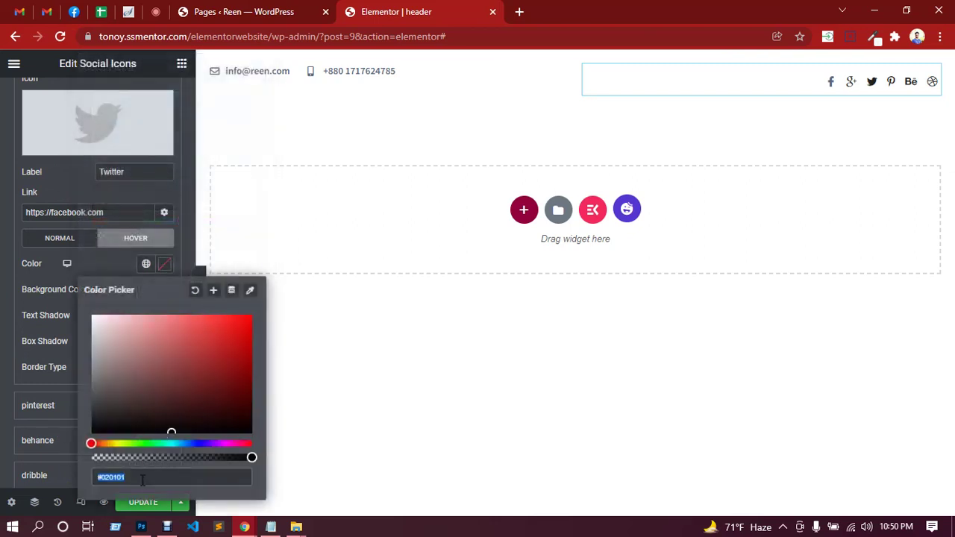
pyautogui.hotkey('ctrl', 'v')
pyautogui.click(71, 341)
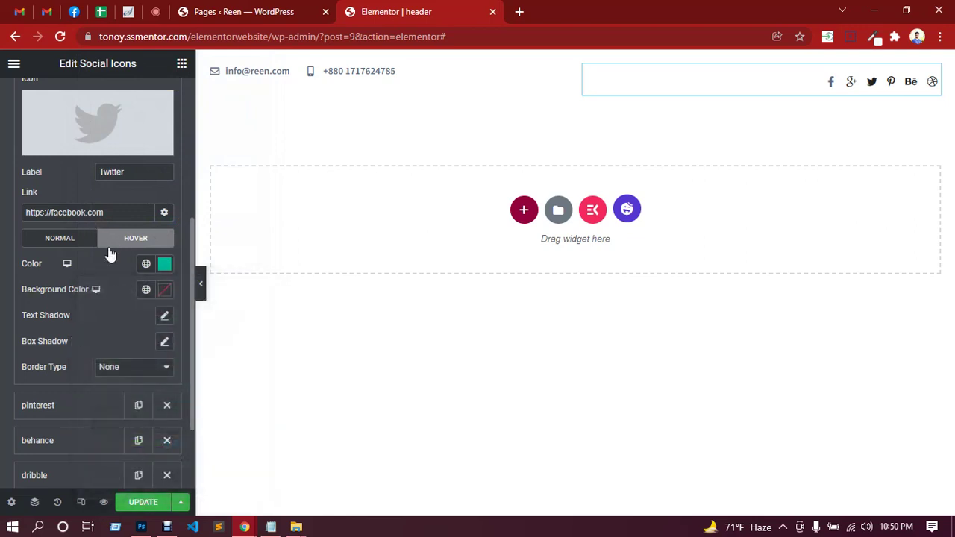
pyautogui.scroll(2, 117, 246)
pyautogui.click(116, 200)
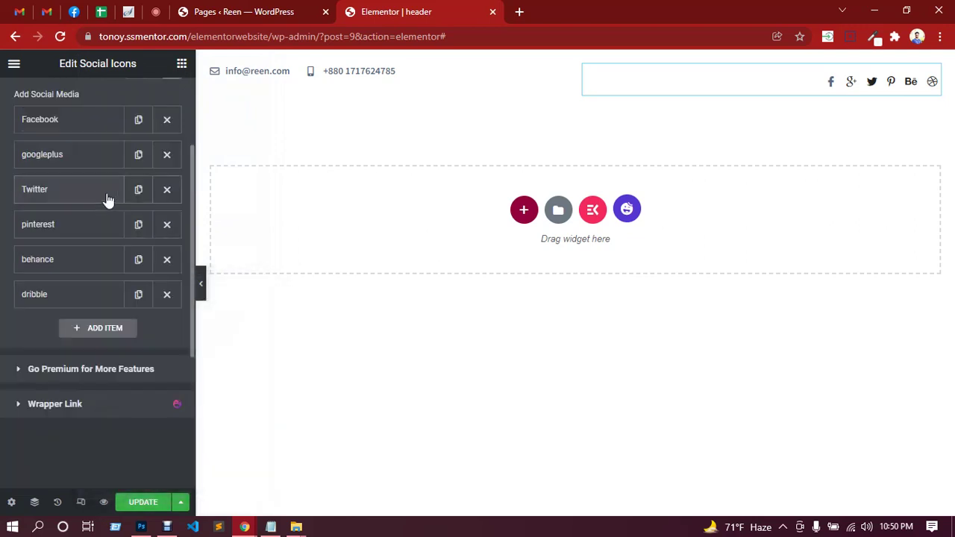
# Clear the pinterest hover background and set its hover colour to teal 00bc9c.
pyautogui.click(103, 231)
pyautogui.scroll(-2, 123, 337)
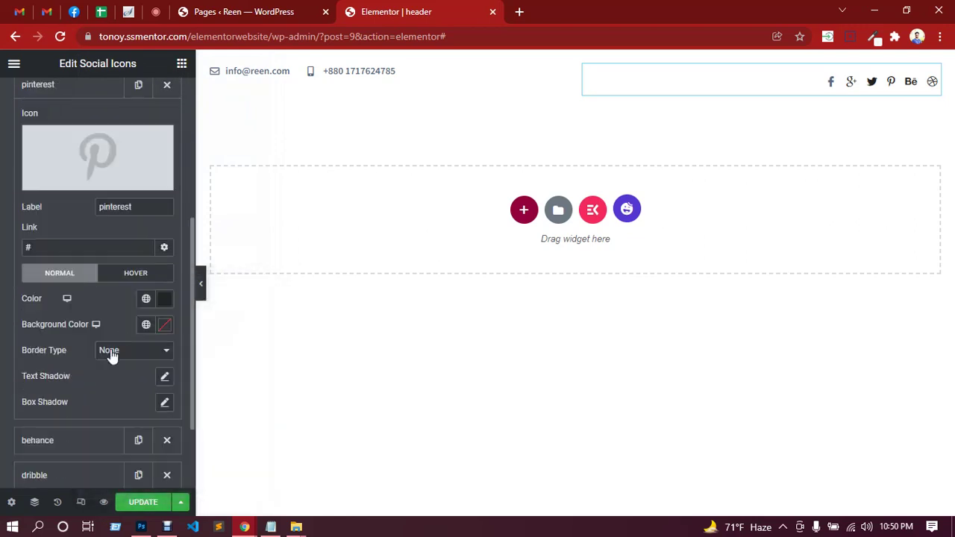
pyautogui.click(138, 275)
pyautogui.click(166, 328)
pyautogui.click(116, 288)
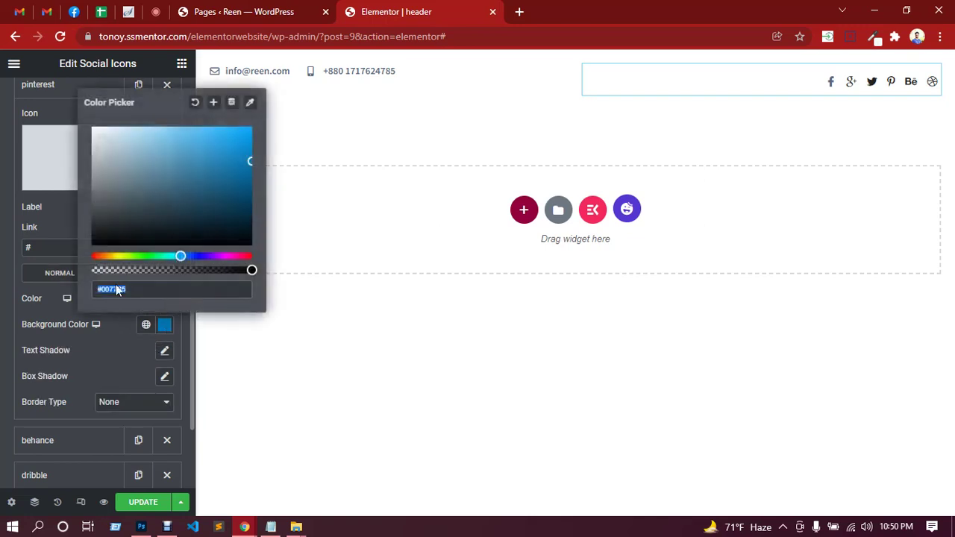
pyautogui.click(198, 107)
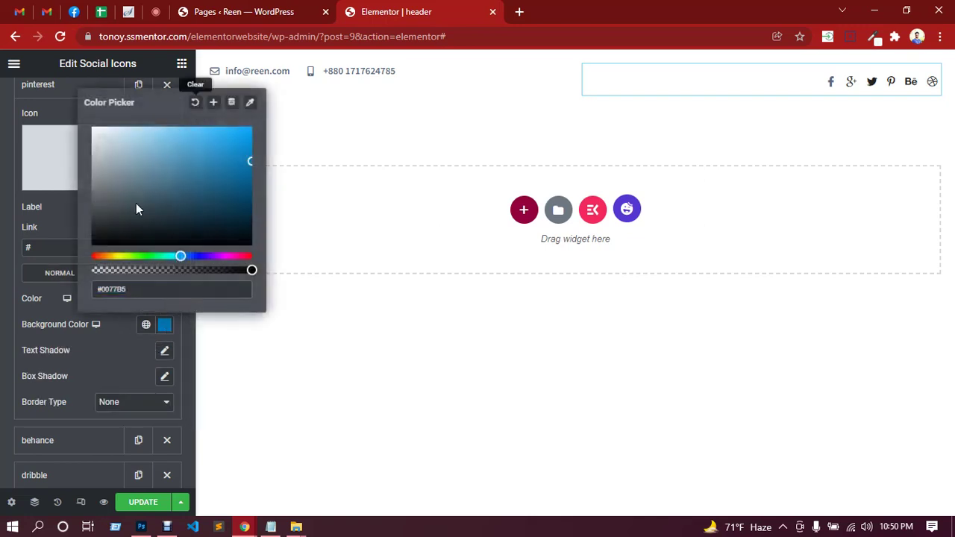
pyautogui.click(112, 342)
pyautogui.click(164, 299)
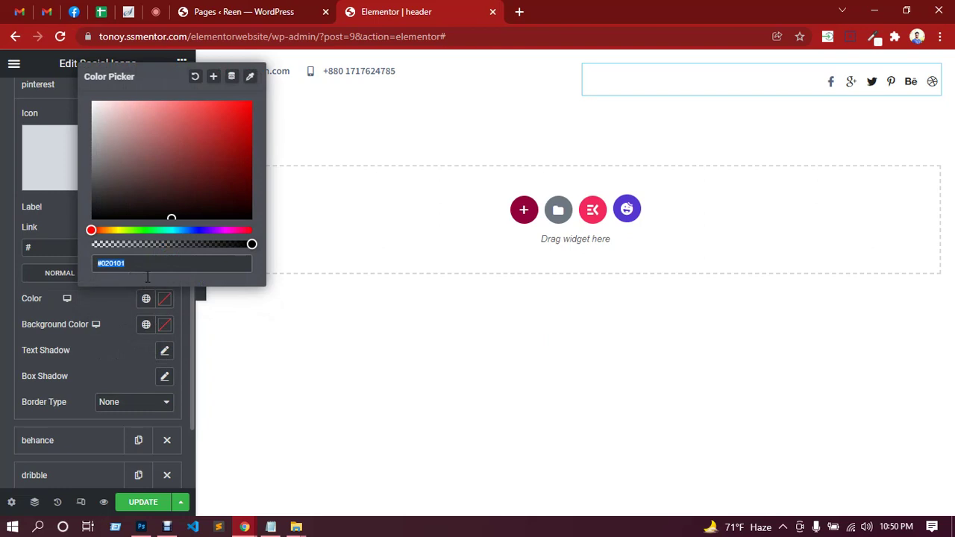
pyautogui.hotkey('ctrl', 'v')
pyautogui.click(110, 318)
pyautogui.scroll(2, 112, 257)
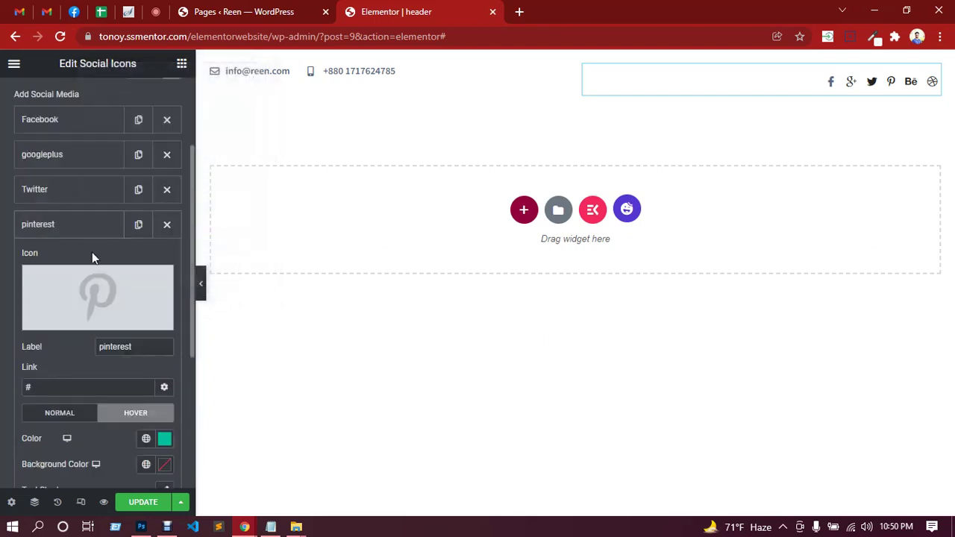
pyautogui.click(92, 223)
# Clear the behance hover background and set its hover colour to teal 00bc9c.
pyautogui.click(94, 261)
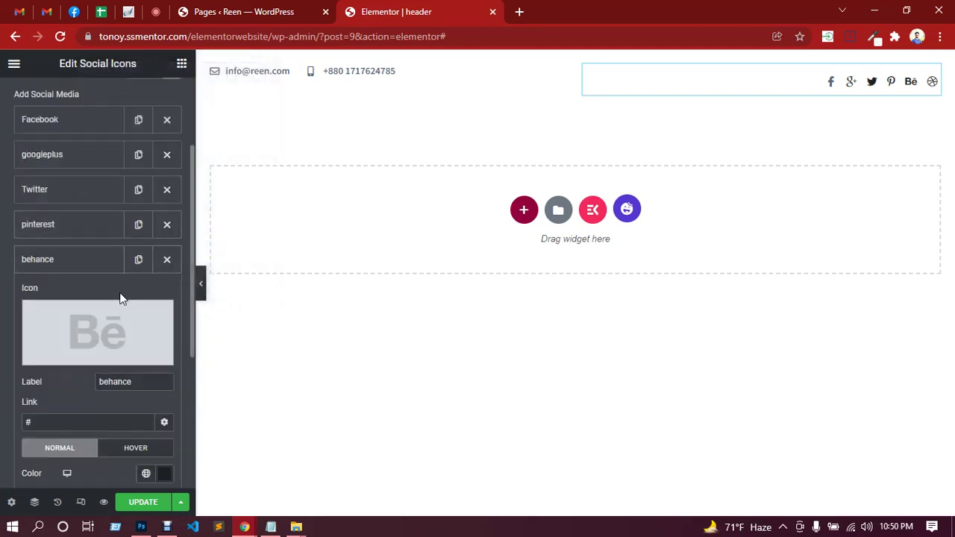
pyautogui.scroll(-3, 121, 299)
pyautogui.click(128, 240)
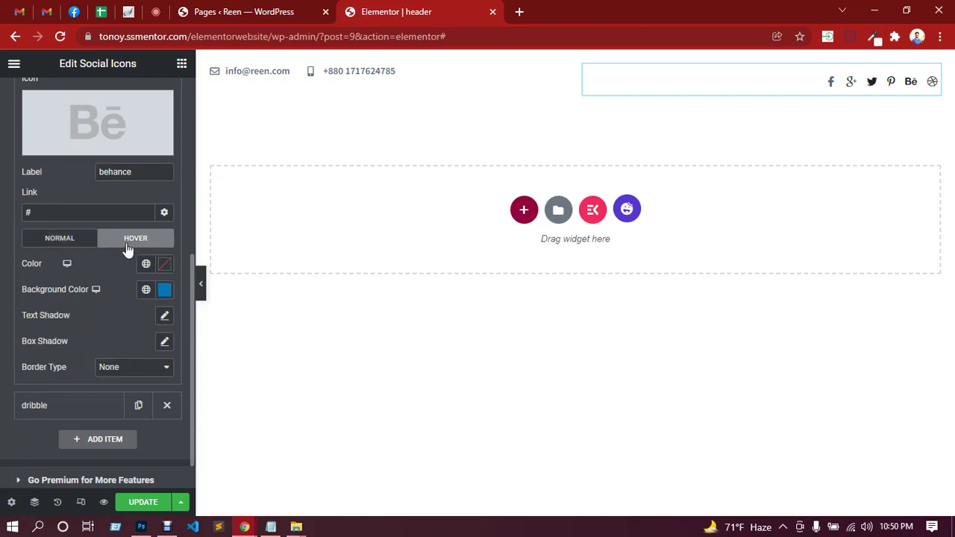
pyautogui.click(164, 290)
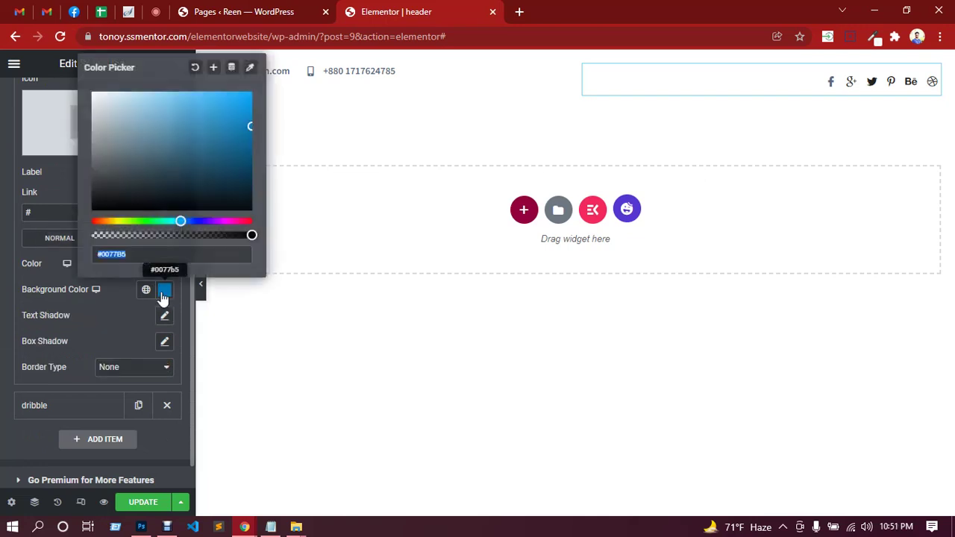
pyautogui.click(194, 67)
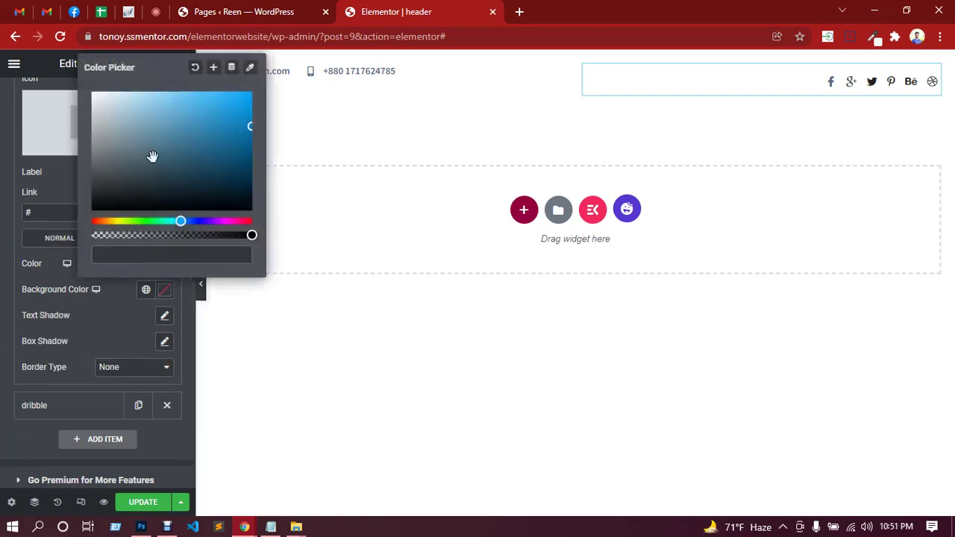
pyautogui.click(108, 295)
pyautogui.click(165, 265)
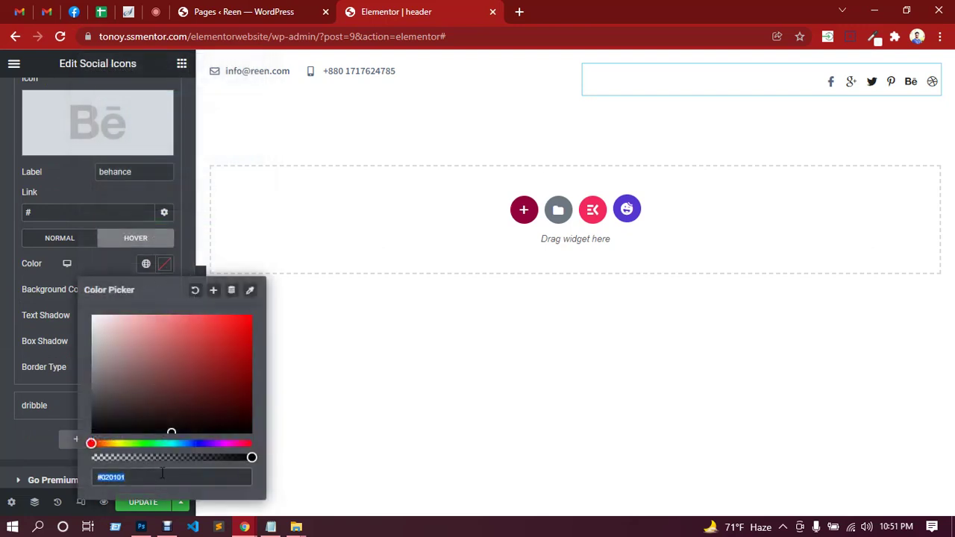
pyautogui.write('00bc9c')
pyautogui.click(87, 267)
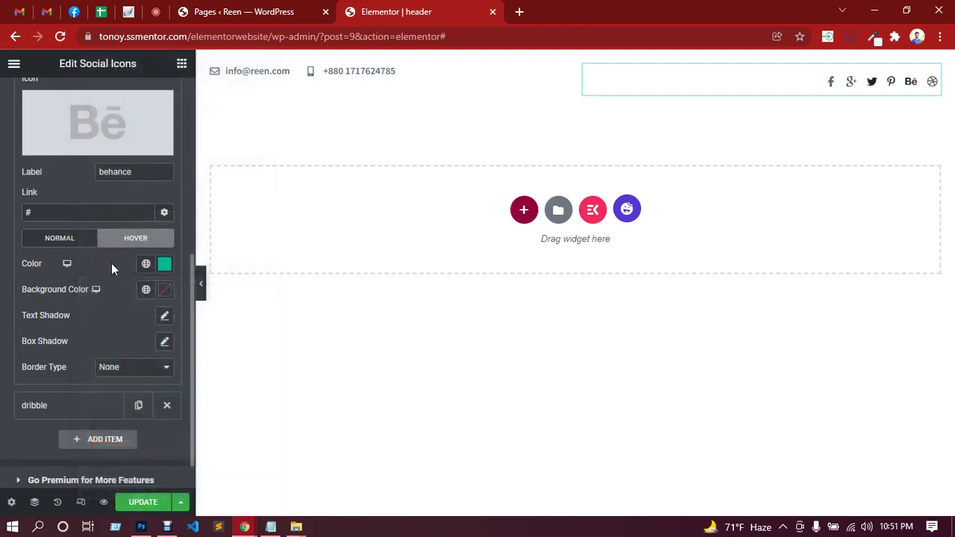
# Clear the dribbble hover background and set its hover colour to teal 00bc9c.
pyautogui.click(102, 410)
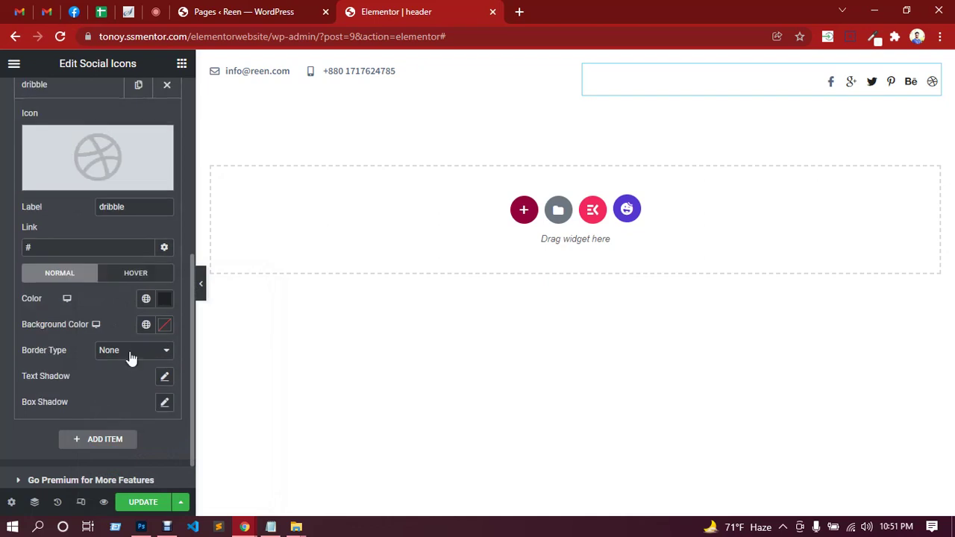
pyautogui.click(149, 273)
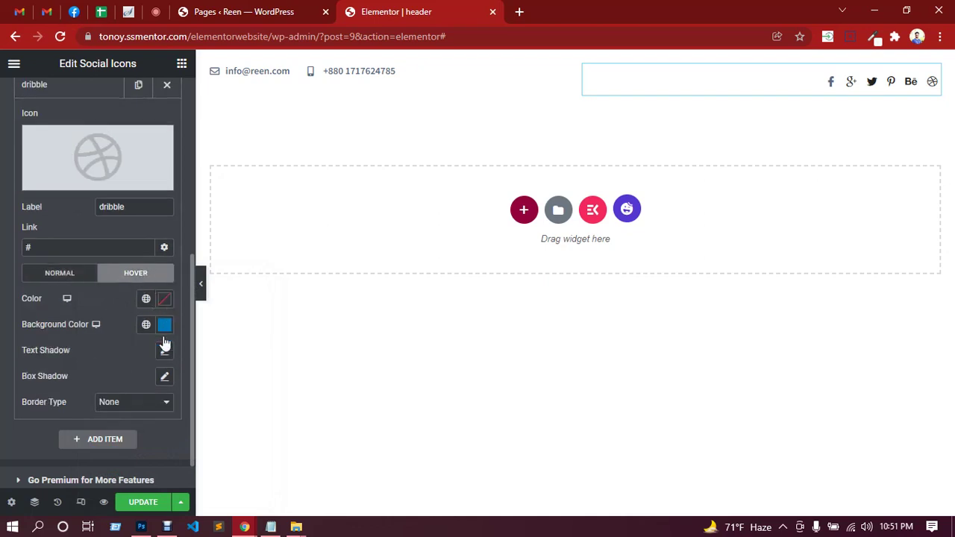
pyautogui.click(165, 326)
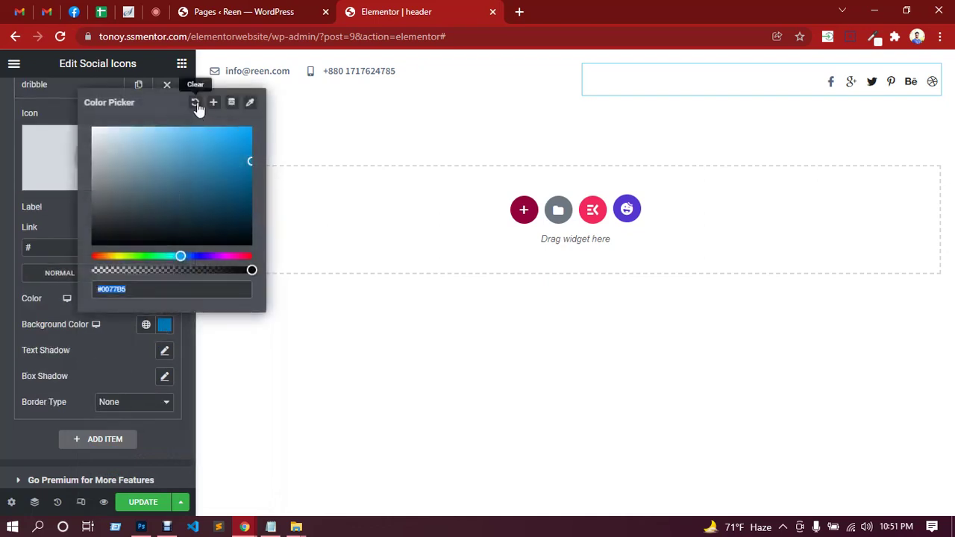
pyautogui.click(123, 355)
pyautogui.click(165, 300)
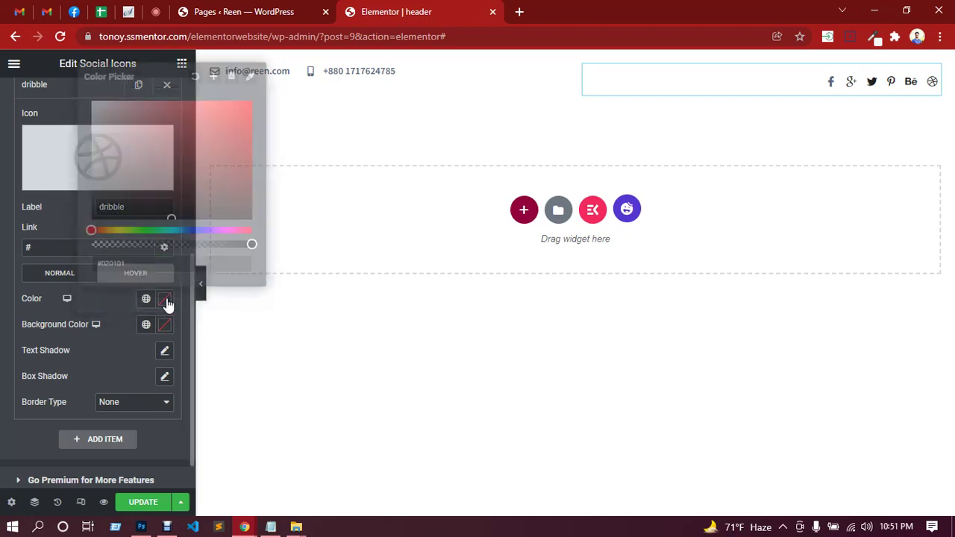
pyautogui.hotkey('ctrl', 'v')
pyautogui.click(116, 346)
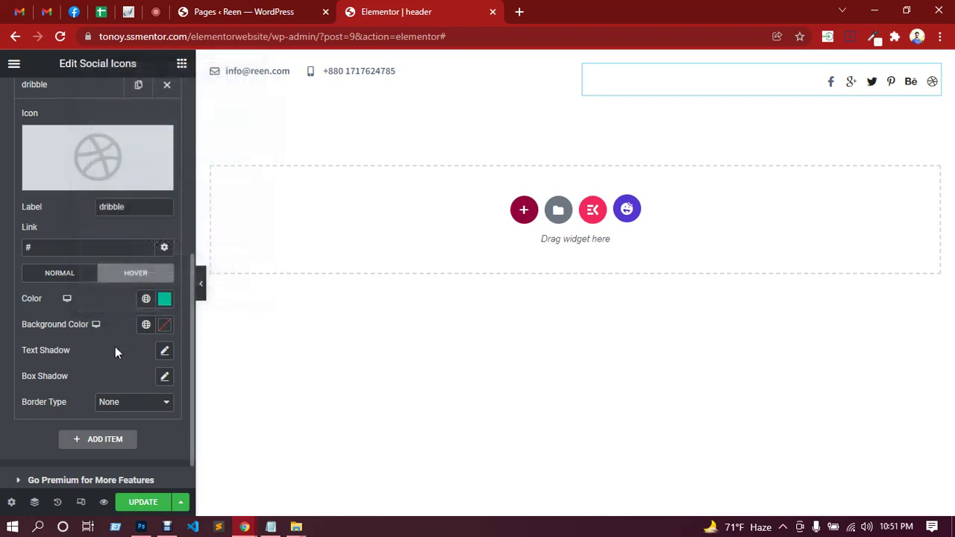
pyautogui.click(69, 276)
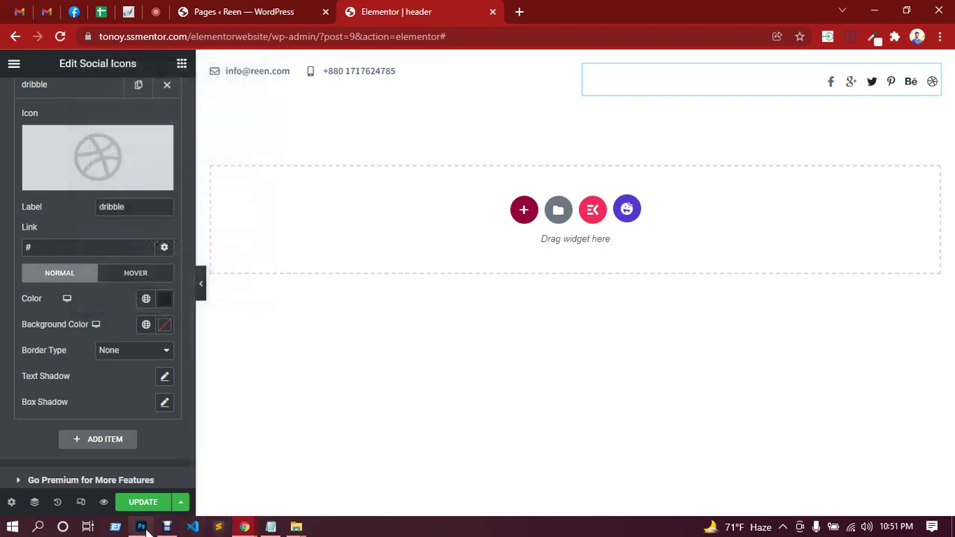
pyautogui.click(141, 527)
# Sample the REEN. logo's blue-grey 506a85 and select its hex value for copying.
pyautogui.scroll(5, 291, 217)
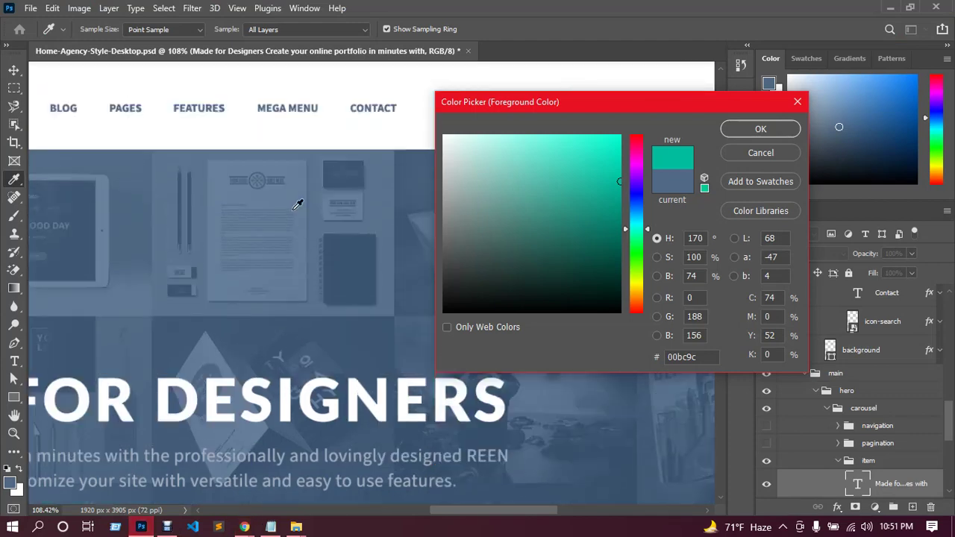
pyautogui.moveTo(456, 514); pyautogui.dragTo(349, 512)
pyautogui.click(312, 171)
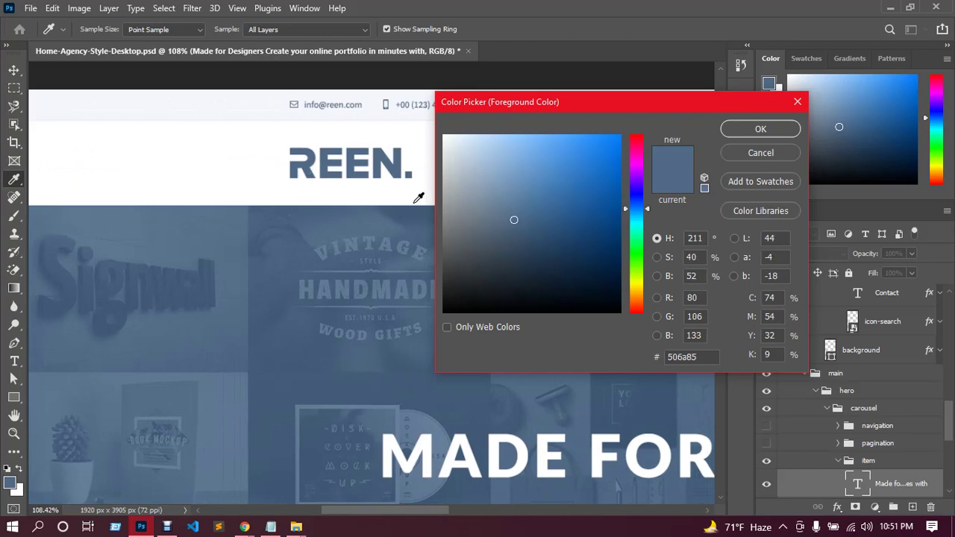
pyautogui.click(691, 357)
pyautogui.hotkey('ctrl', 'c')
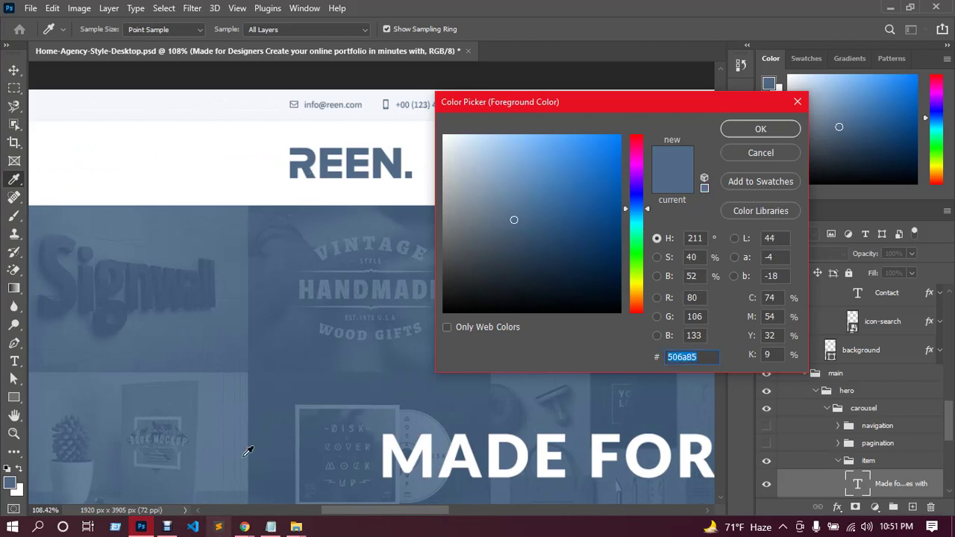
pyautogui.moveTo(246, 526)
pyautogui.click(209, 469)
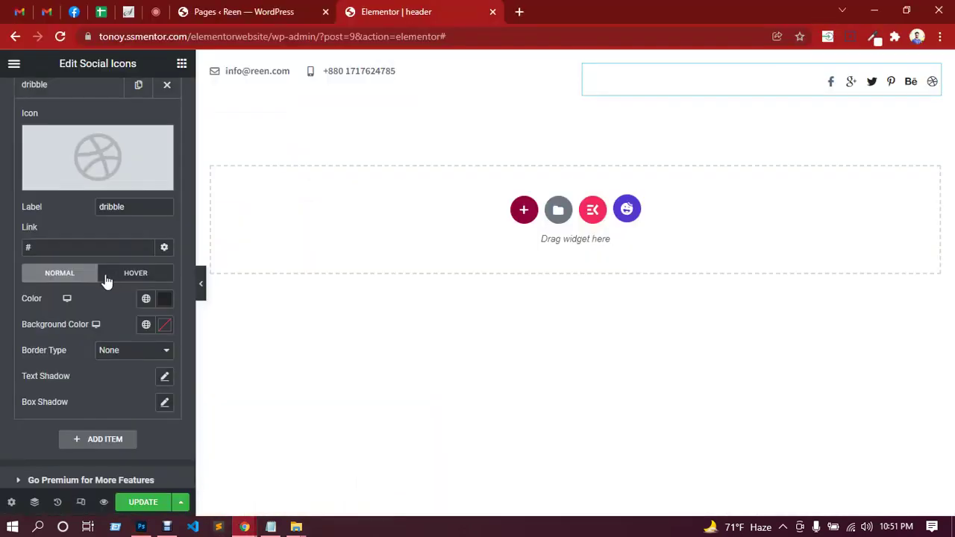
# Set the dribbble and behance icons' normal colour to 506a85.
pyautogui.click(164, 298)
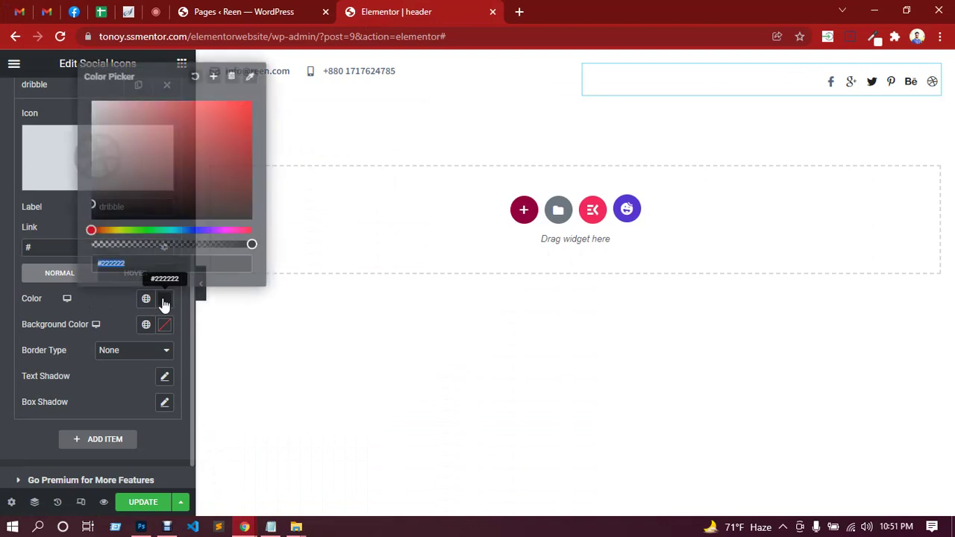
pyautogui.hotkey('ctrl', 'v')
pyautogui.click(121, 310)
pyautogui.scroll(3, 108, 282)
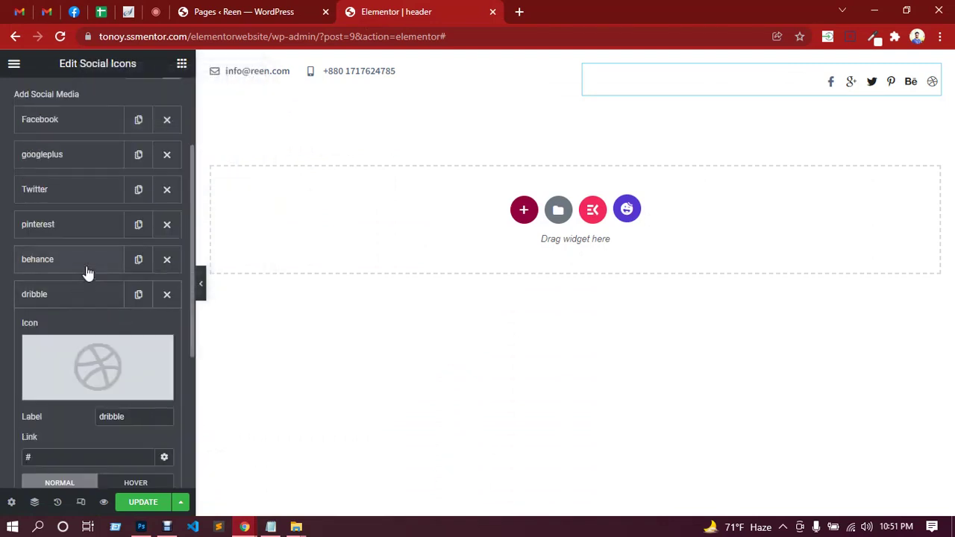
pyautogui.click(85, 265)
pyautogui.scroll(-2, 112, 313)
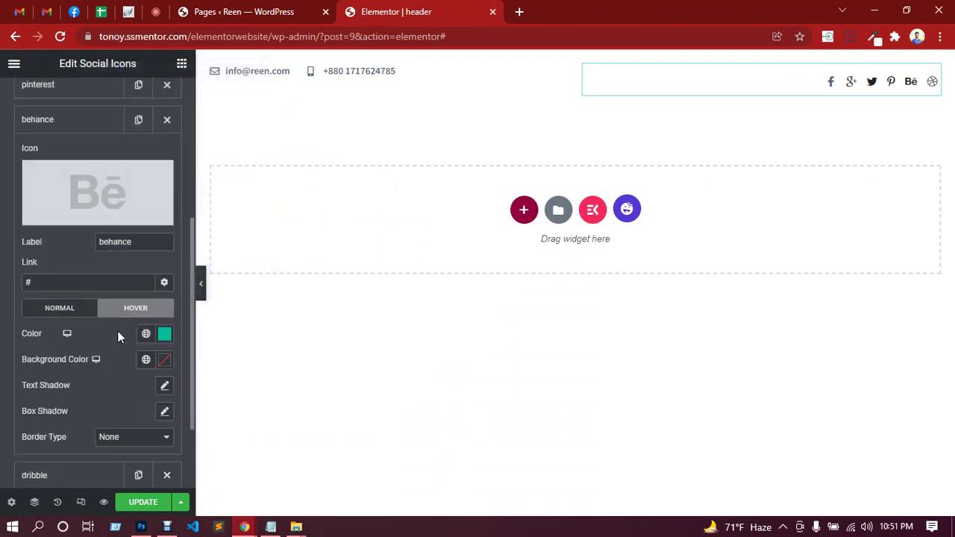
pyautogui.click(82, 308)
pyautogui.click(170, 335)
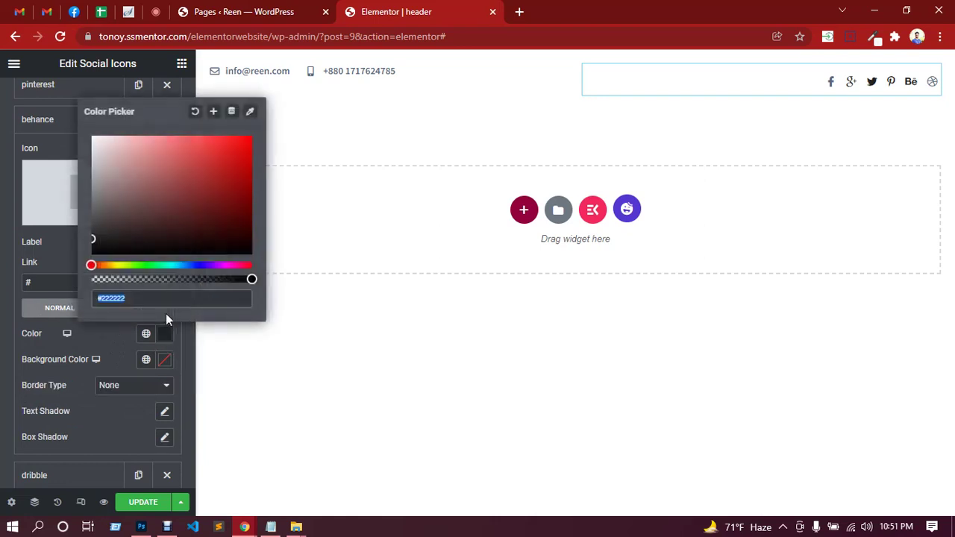
pyautogui.hotkey('ctrl', 'v')
pyautogui.scroll(1, 94, 364)
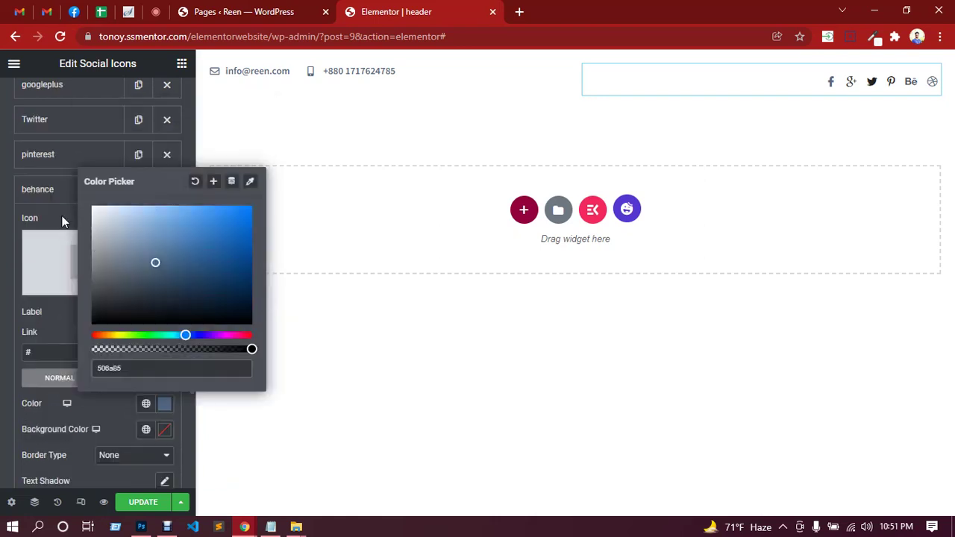
pyautogui.click(48, 194)
# Give the pinterest and Twitter icons the 506a85 normal colour.
pyautogui.click(77, 162)
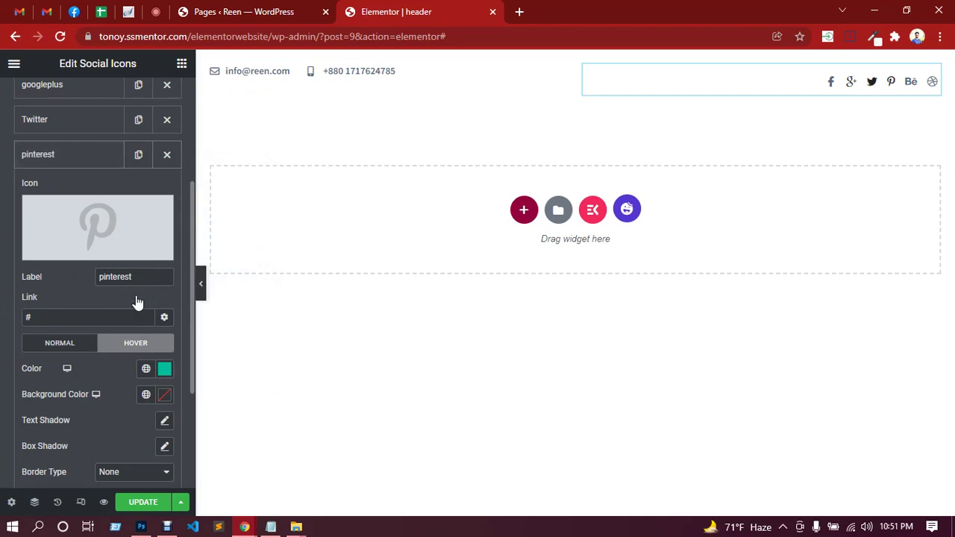
pyautogui.click(77, 348)
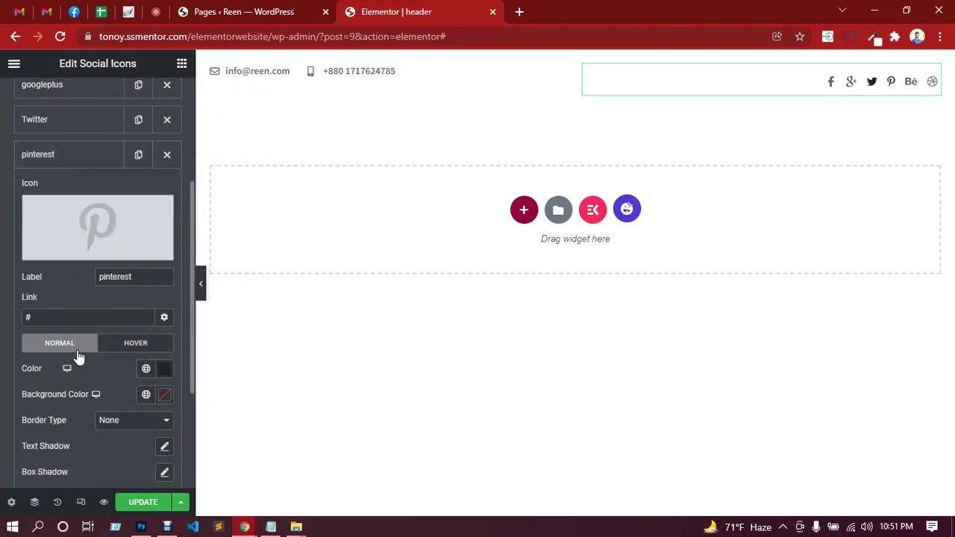
pyautogui.click(162, 369)
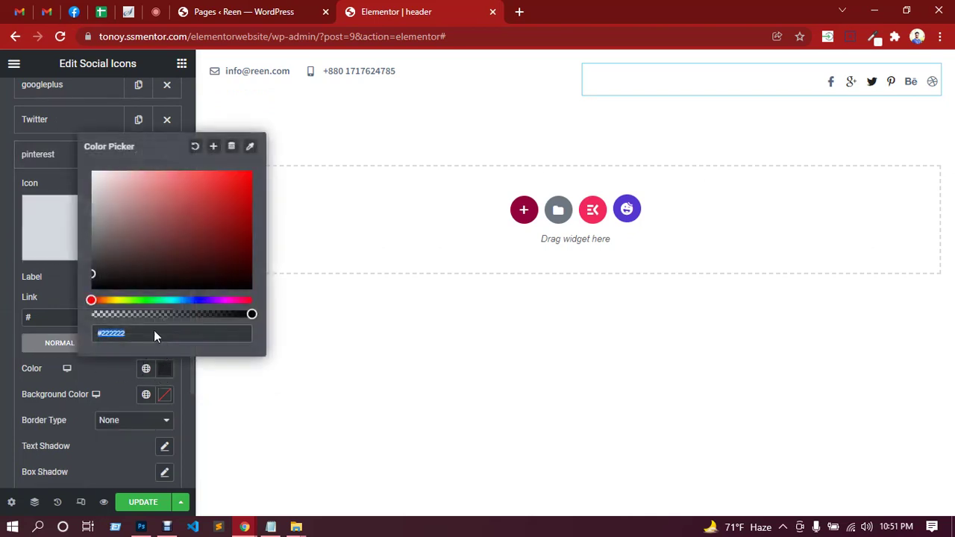
pyautogui.hotkey('ctrl', 'v')
pyautogui.click(47, 157)
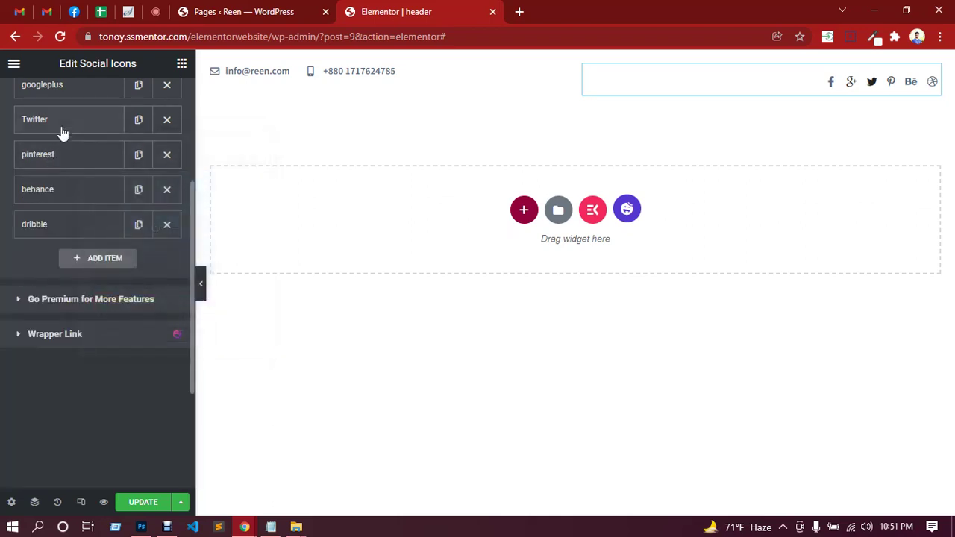
pyautogui.click(60, 121)
pyautogui.click(75, 308)
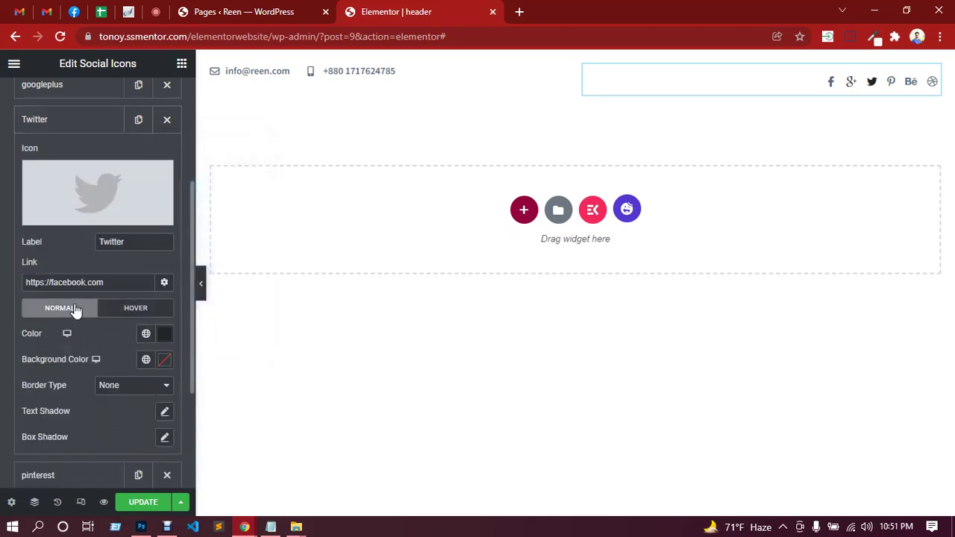
pyautogui.click(162, 335)
pyautogui.hotkey('ctrl', 'v')
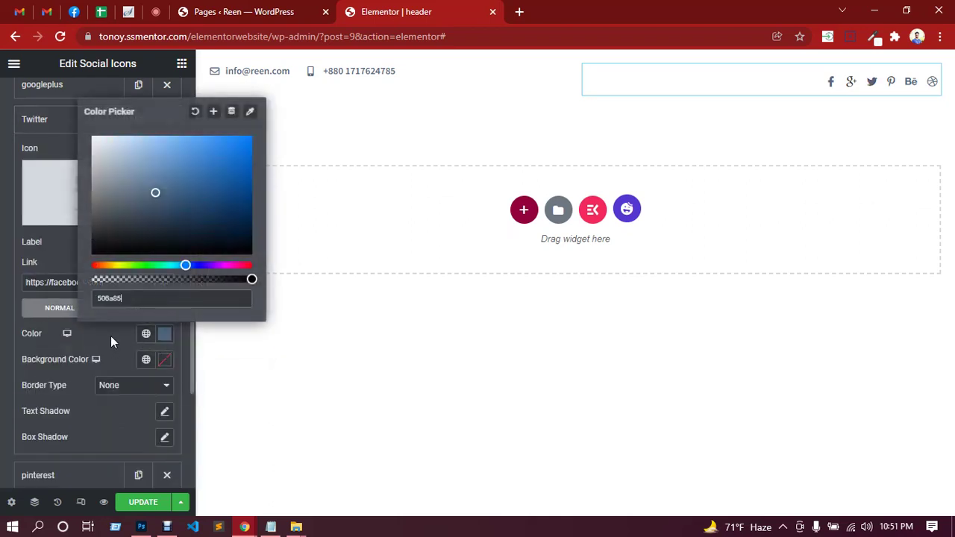
pyautogui.click(110, 335)
# Replace googleplus's #222222 normal colour with 506a85 and update the header.
pyautogui.scroll(3, 86, 309)
pyautogui.click(69, 237)
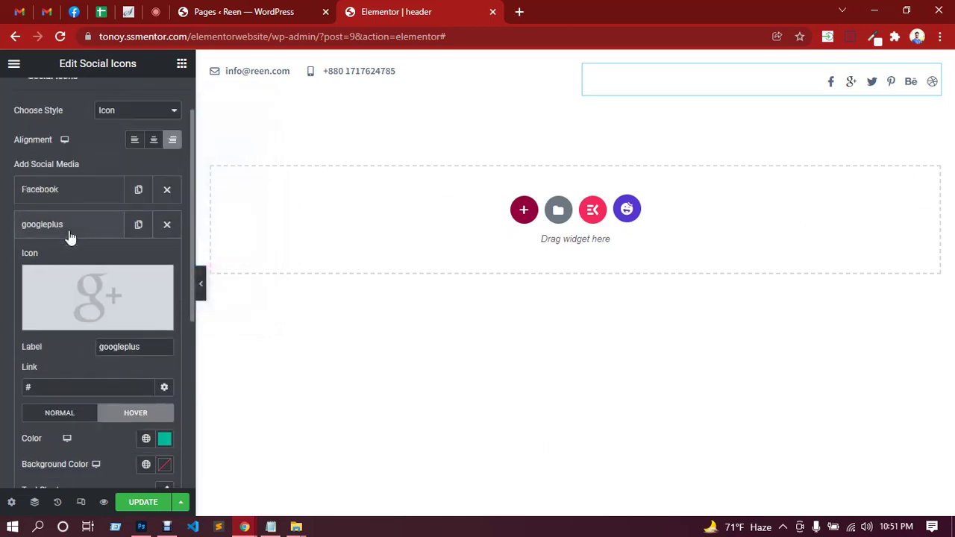
pyautogui.click(75, 416)
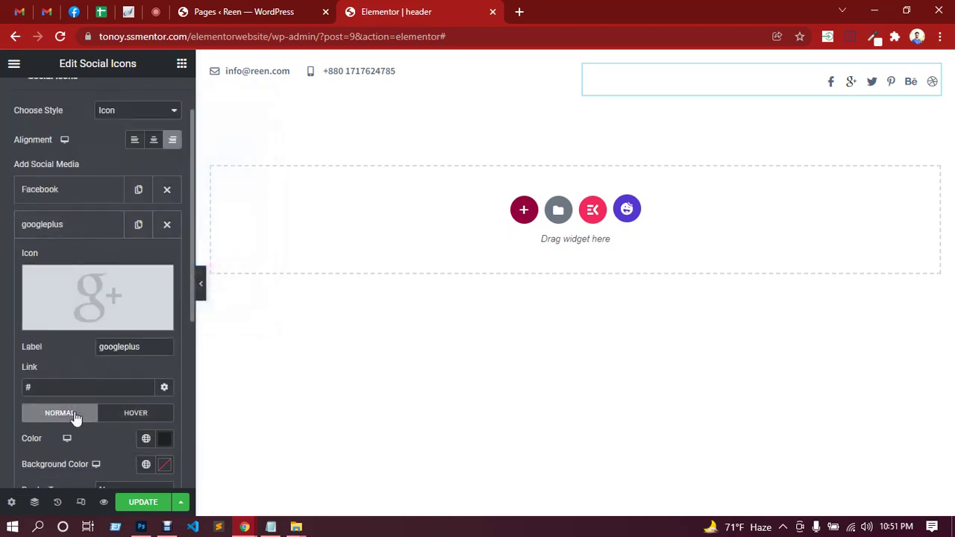
pyautogui.click(164, 440)
pyautogui.click(151, 403)
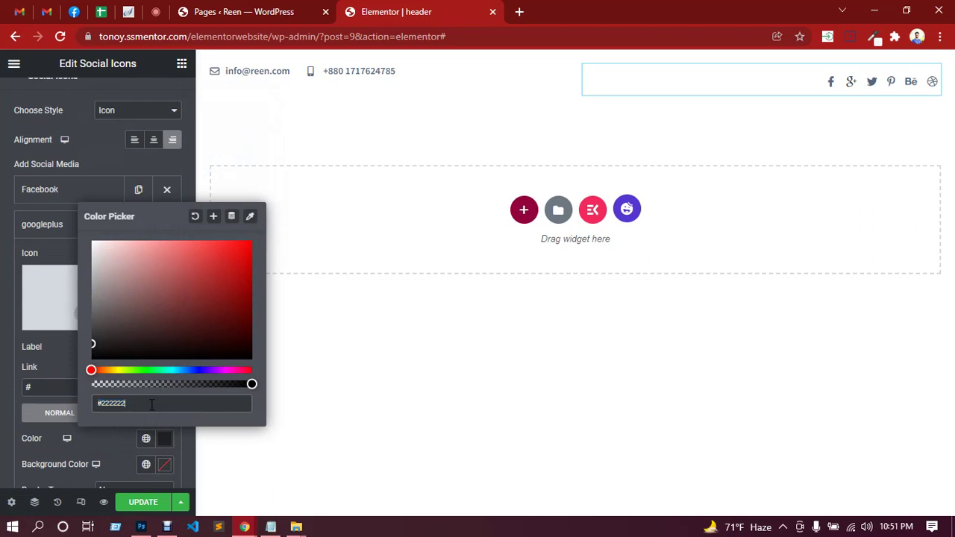
pyautogui.hotkey('ctrl', 'a')
pyautogui.write('#4d6a85')
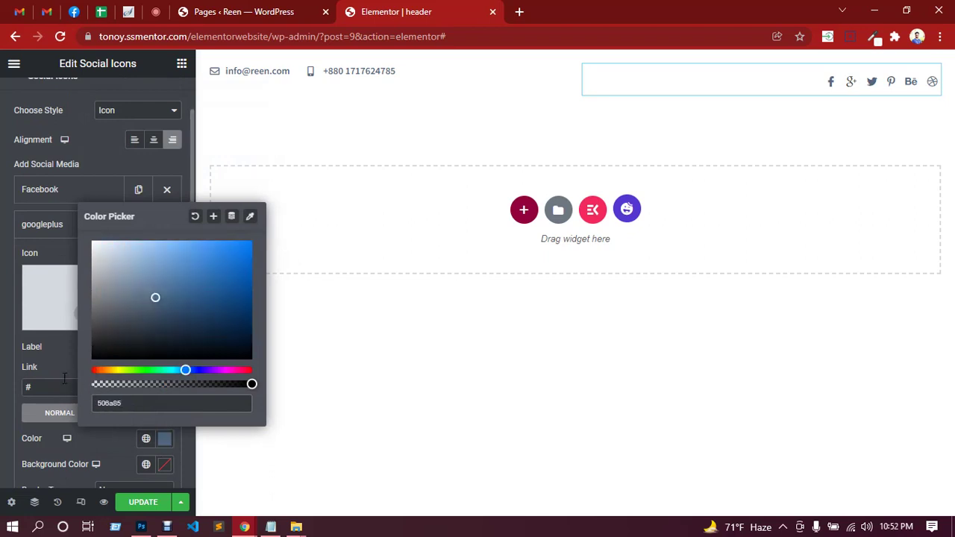
pyautogui.click(64, 363)
pyautogui.click(77, 228)
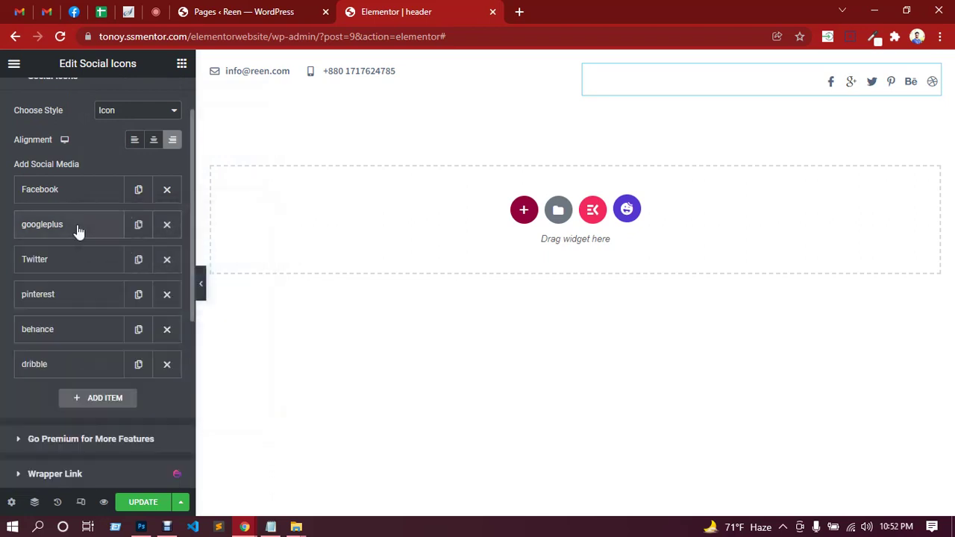
pyautogui.click(145, 508)
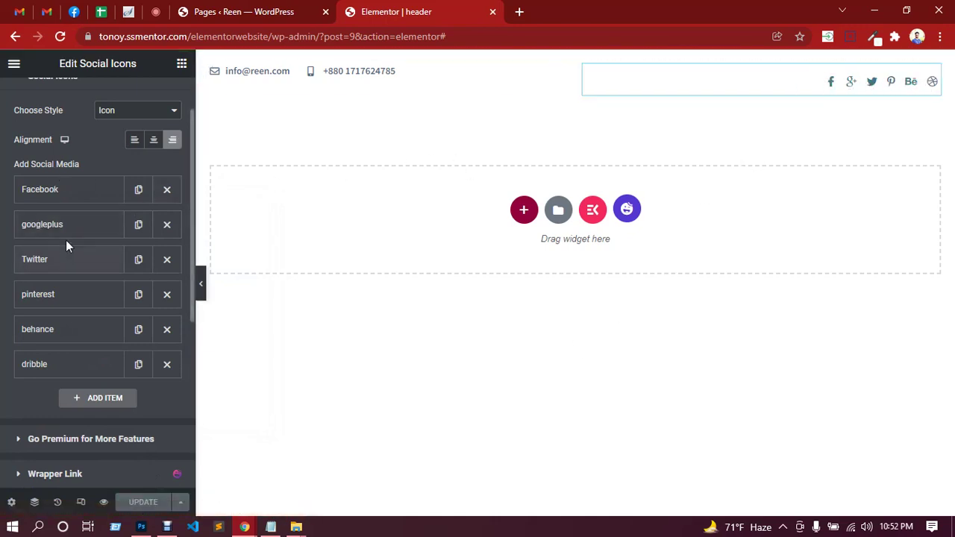
pyautogui.scroll(1, 65, 240)
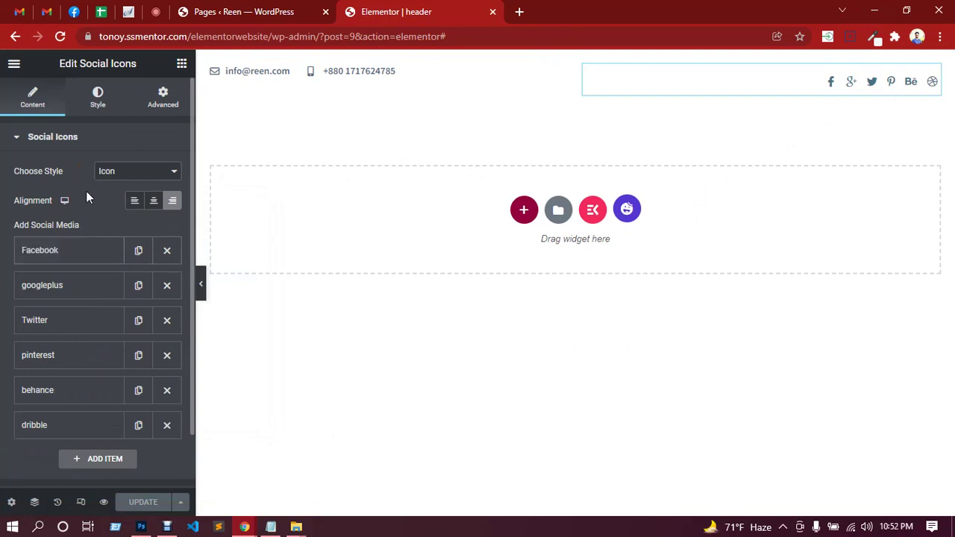
# Unlink the social icons' margins and set the top and bottom margins to 0.
pyautogui.click(159, 104)
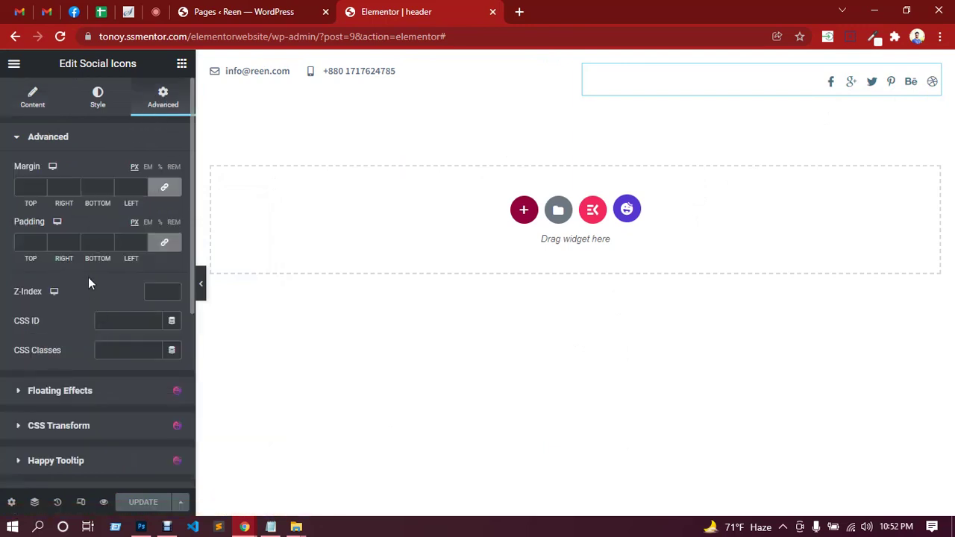
pyautogui.scroll(-2, 67, 302)
pyautogui.scroll(2, 97, 238)
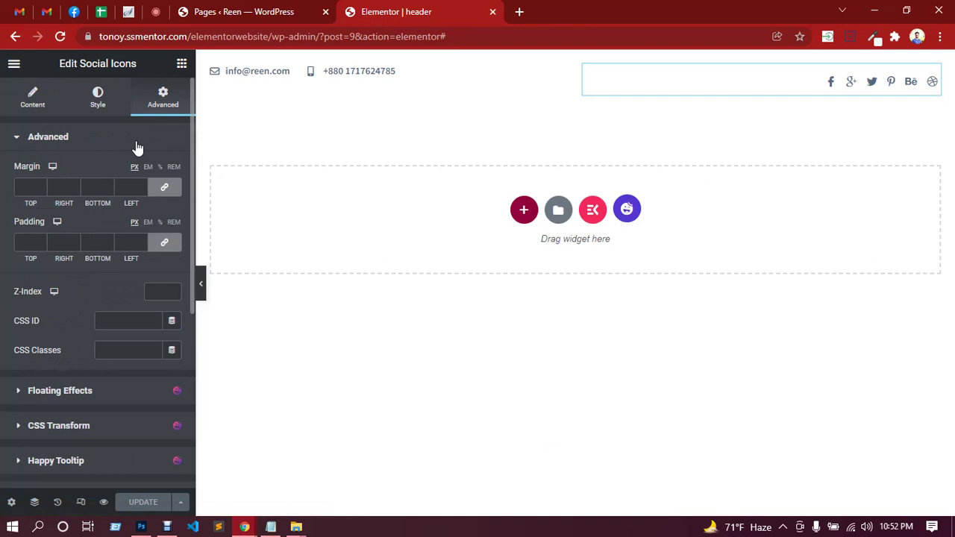
pyautogui.click(100, 103)
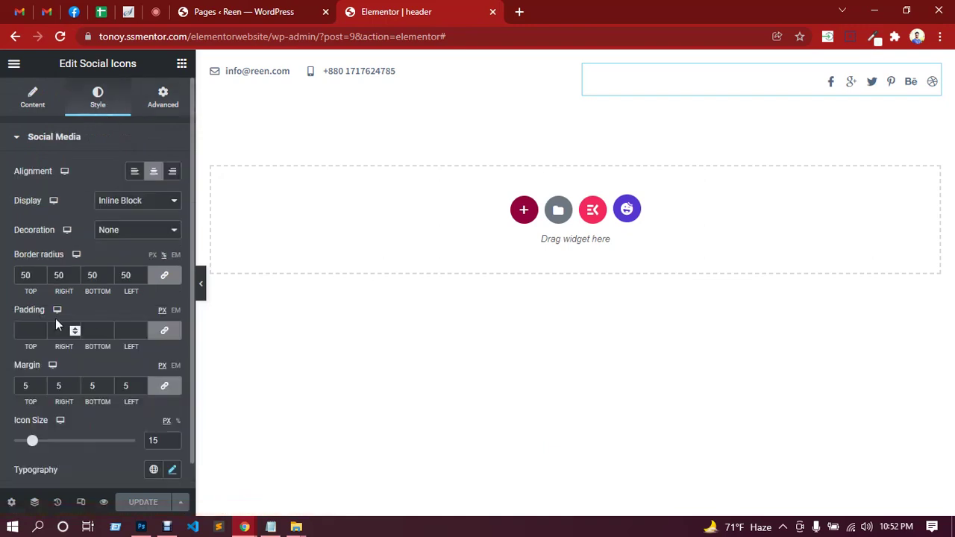
pyautogui.scroll(-1, 44, 266)
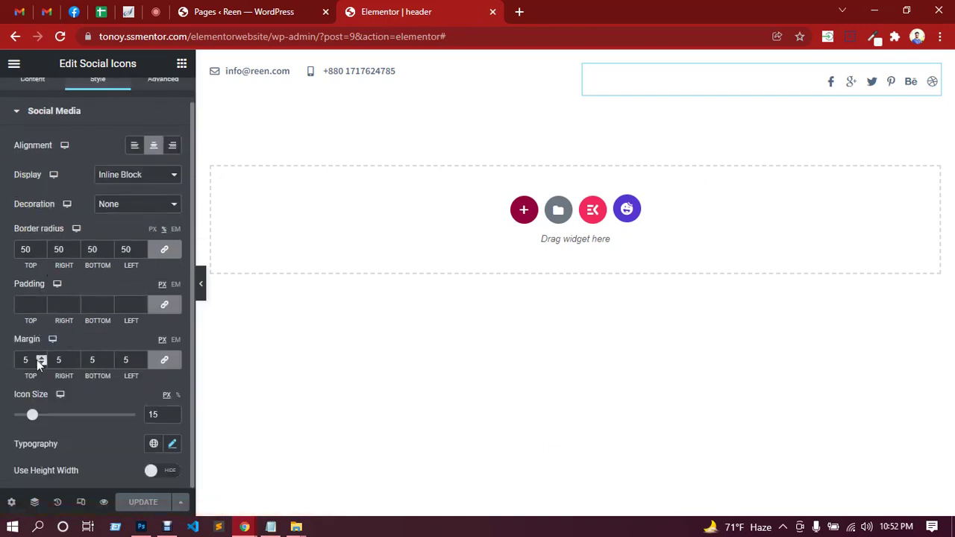
pyautogui.click(166, 361)
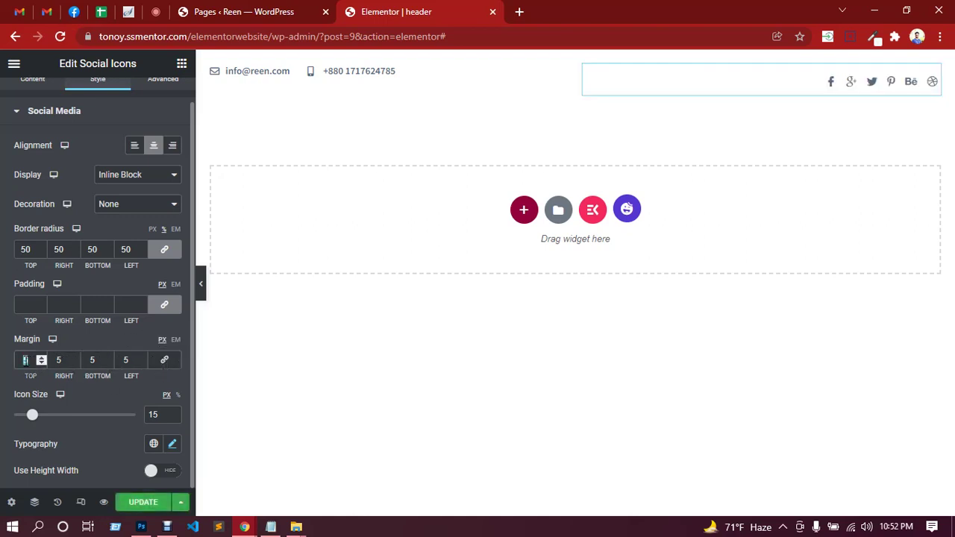
pyautogui.write('0')
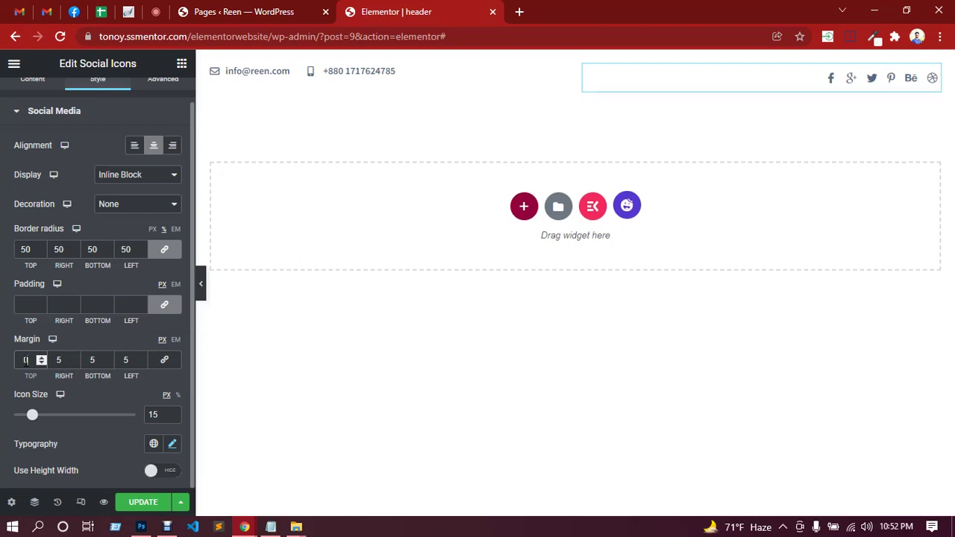
pyautogui.doubleClick(91, 360)
pyautogui.write('0')
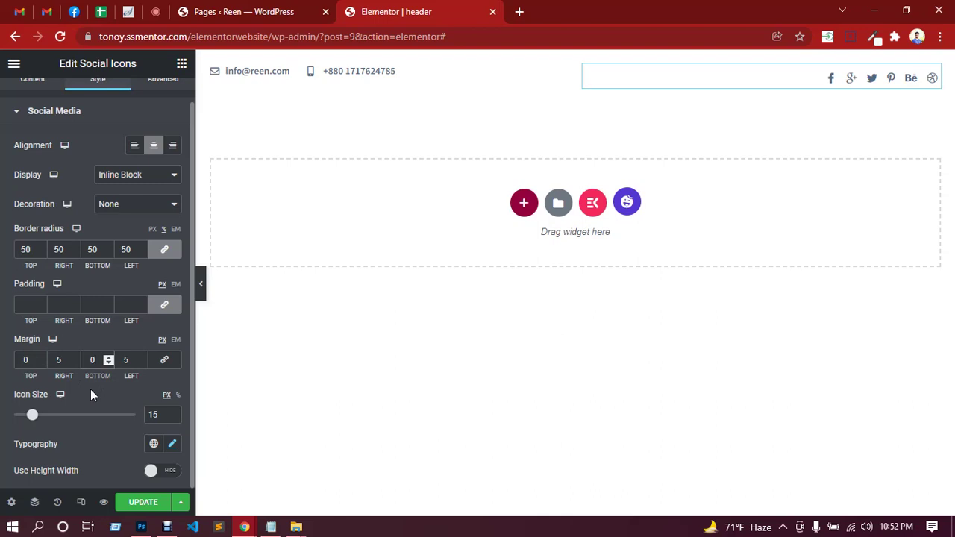
# Set the right margin to 0 and the left margin to 20 px, then save the header.
pyautogui.doubleClick(58, 360)
pyautogui.write('10')
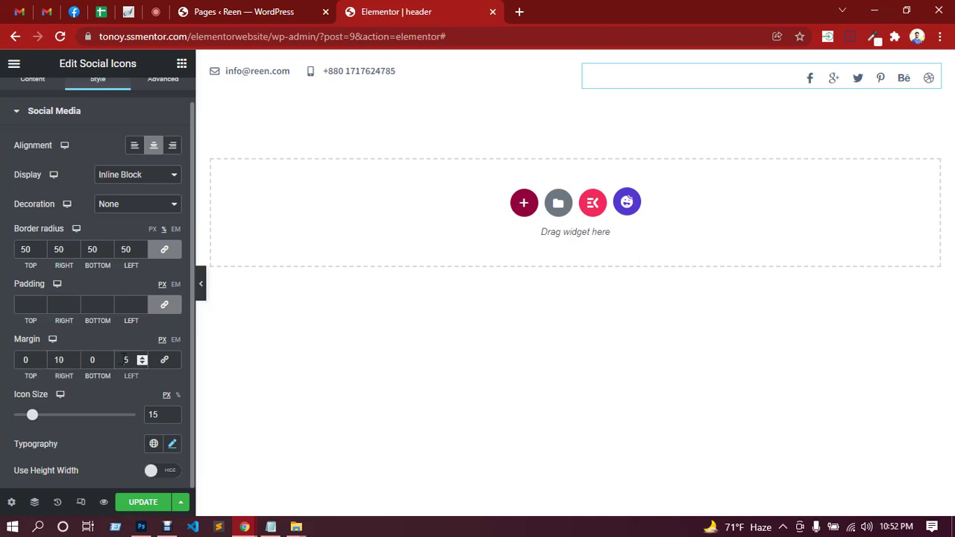
pyautogui.click(124, 360)
pyautogui.write('1')
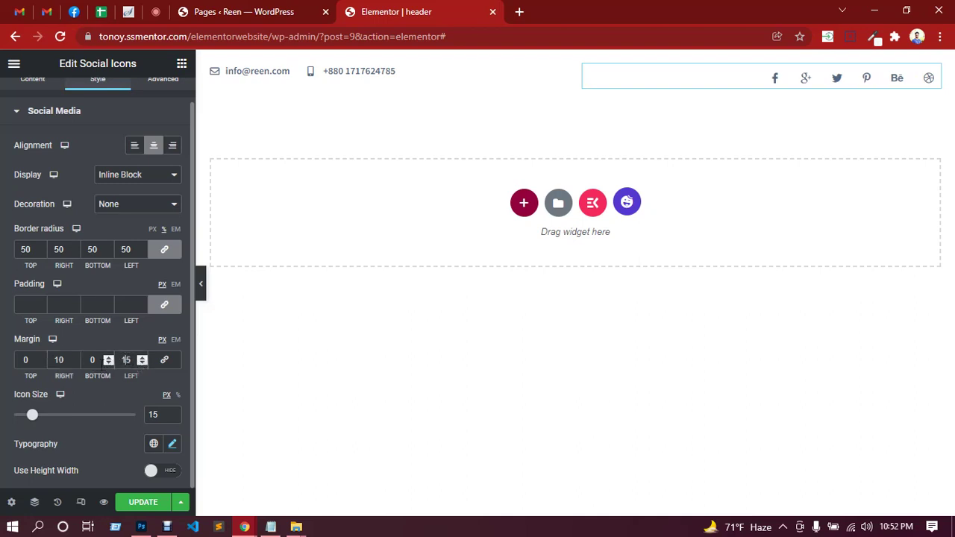
pyautogui.doubleClick(59, 359)
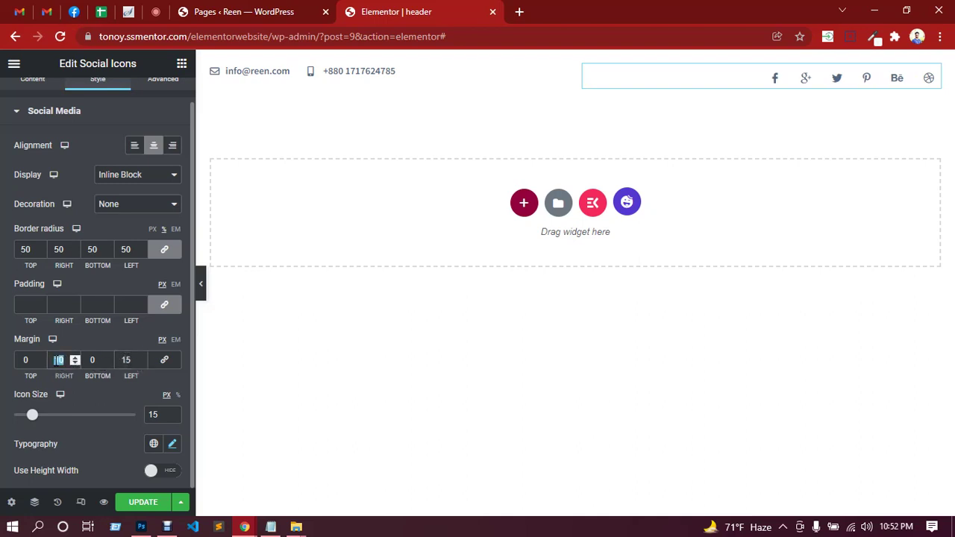
pyautogui.write('0')
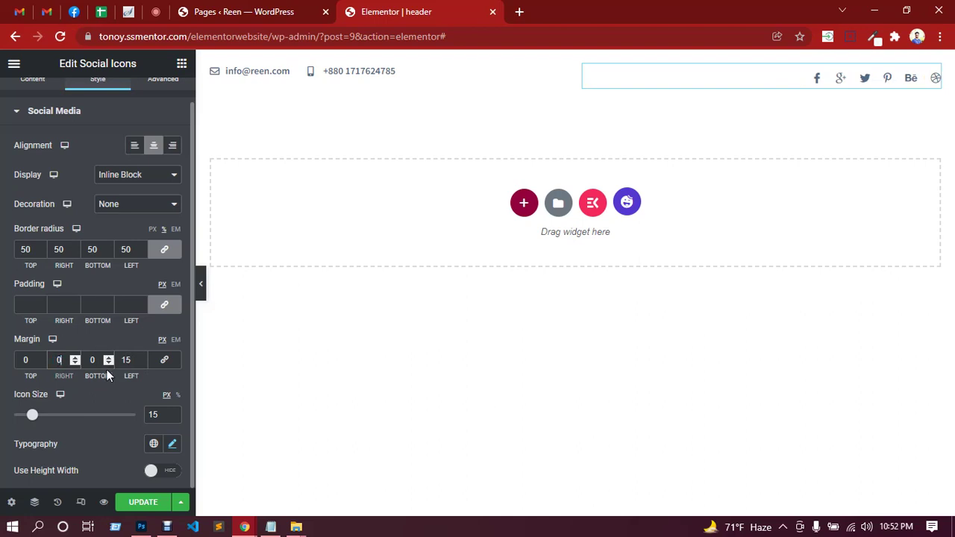
pyautogui.doubleClick(125, 360)
pyautogui.write('25')
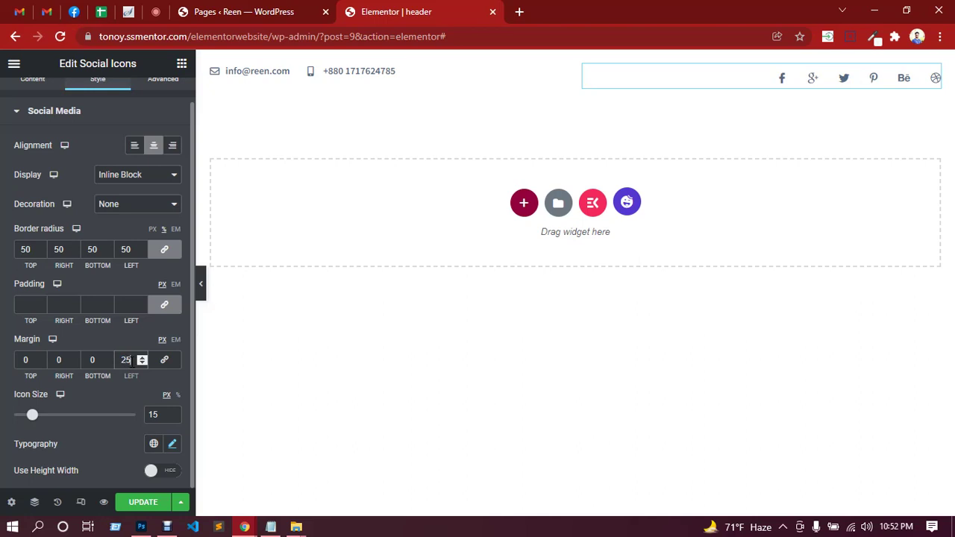
pyautogui.write('0')
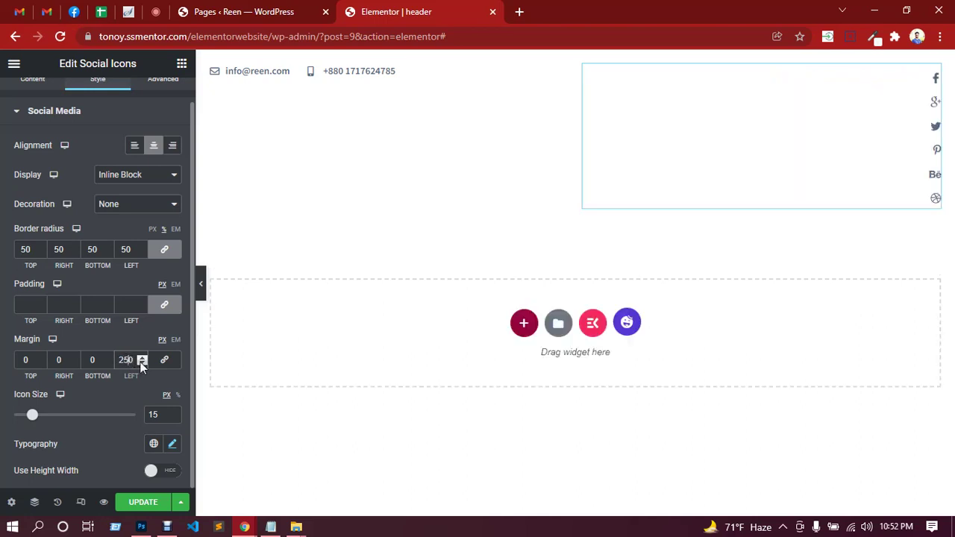
pyautogui.press('Left')
pyautogui.press('BackSpace')
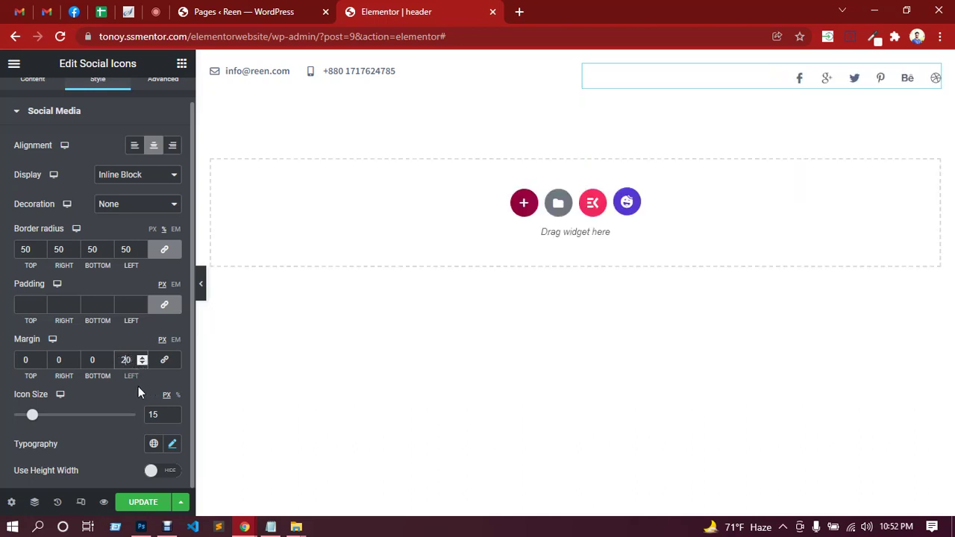
pyautogui.click(143, 503)
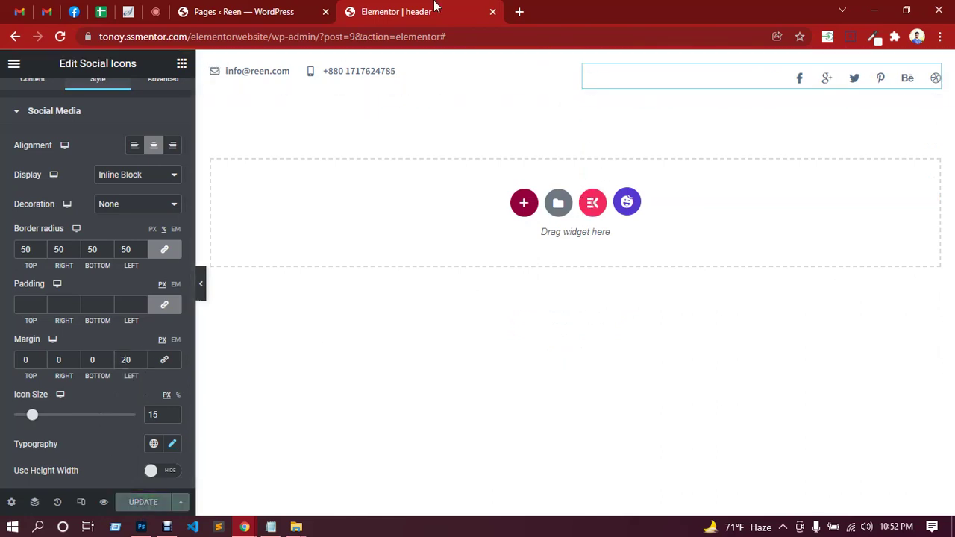
# Sample the design's light top bar colour f5f7fa and select its hex value.
pyautogui.click(141, 526)
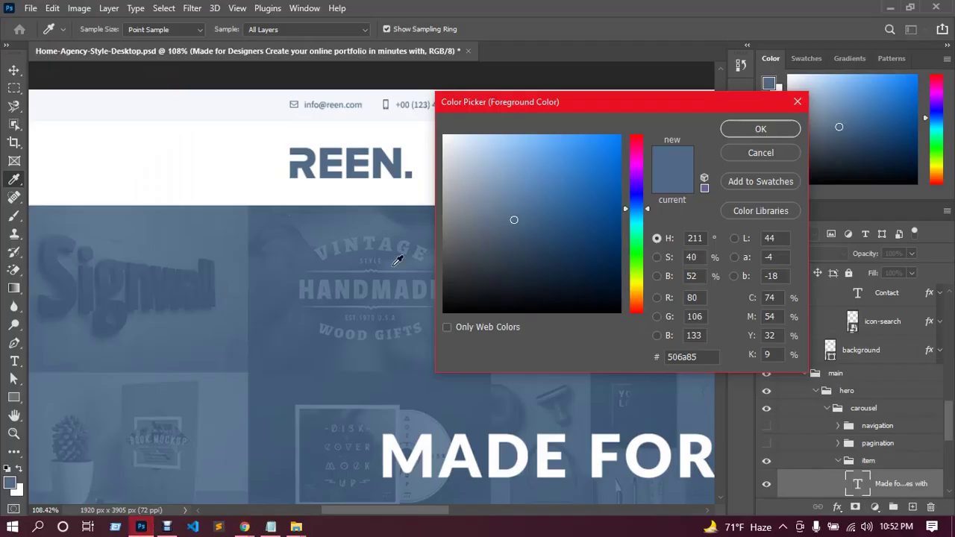
pyautogui.click(192, 103)
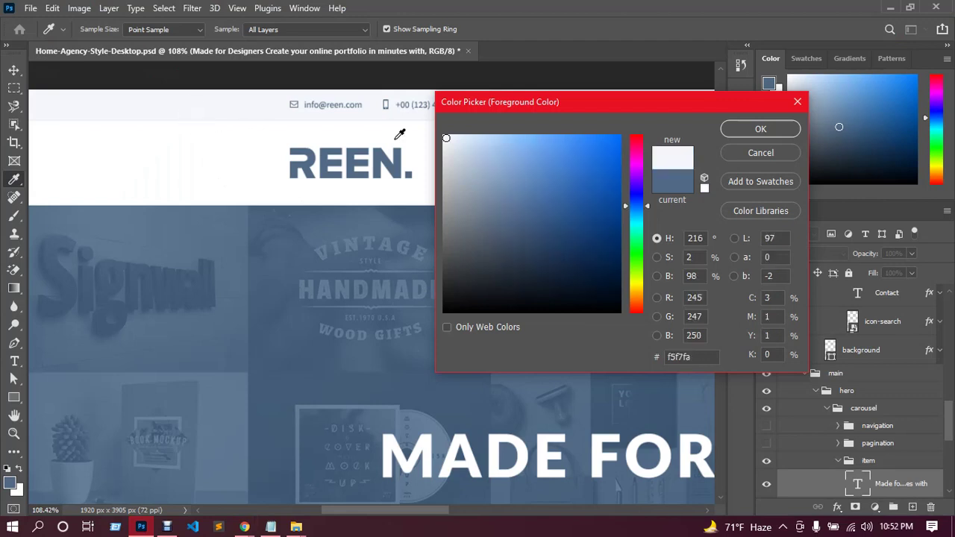
pyautogui.moveTo(694, 358); pyautogui.dragTo(665, 357)
pyautogui.hotkey('ctrl', 'c')
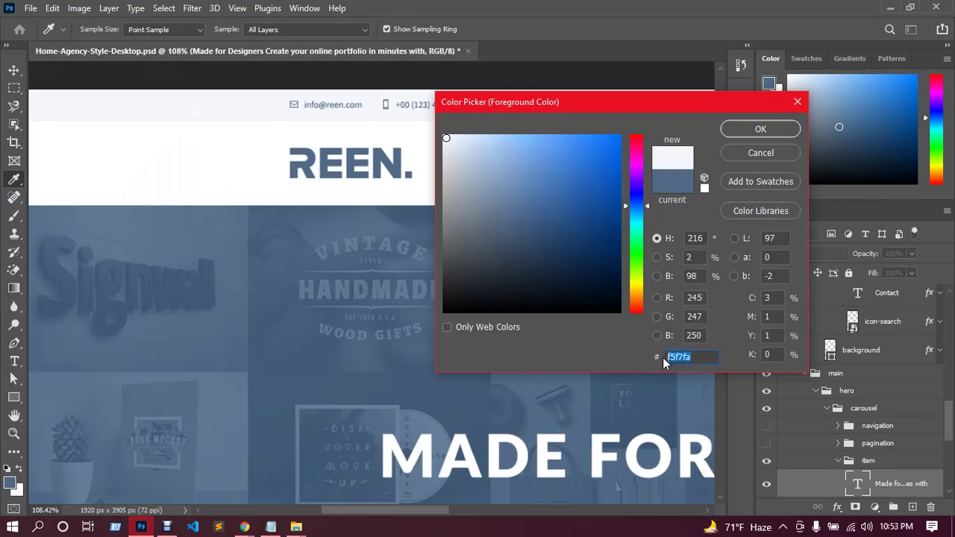
pyautogui.moveTo(247, 528)
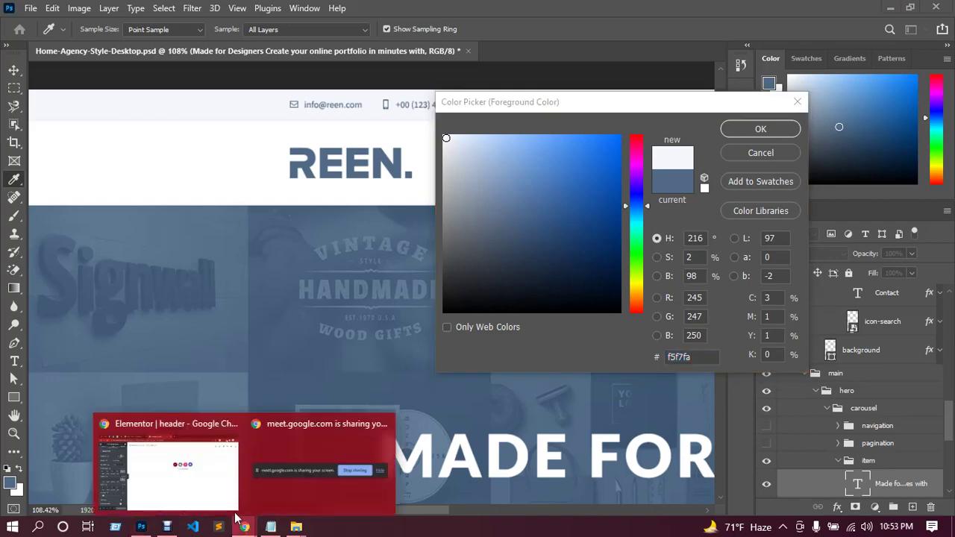
pyautogui.click(192, 470)
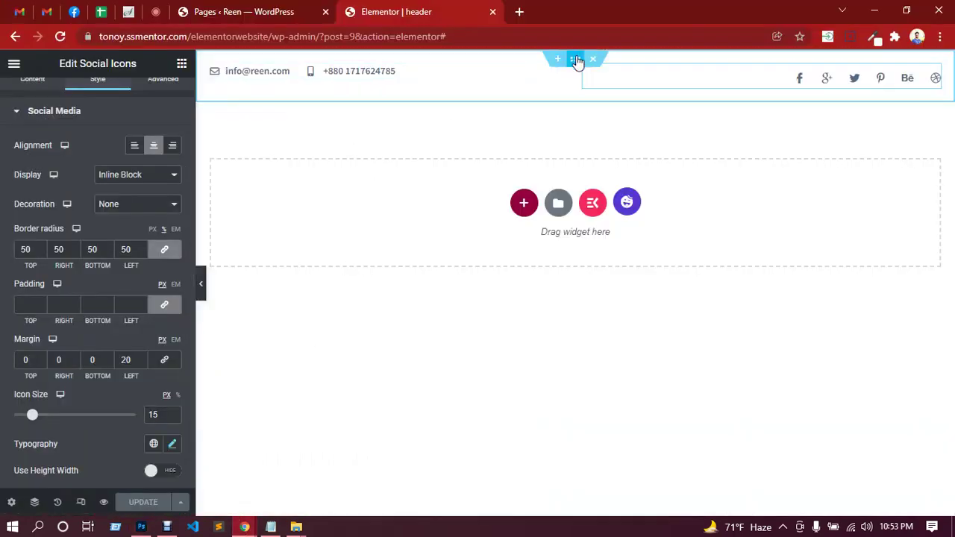
# Set the top bar section to Full Width, No Gap columns and Middle vertical alignment.
pyautogui.click(576, 59)
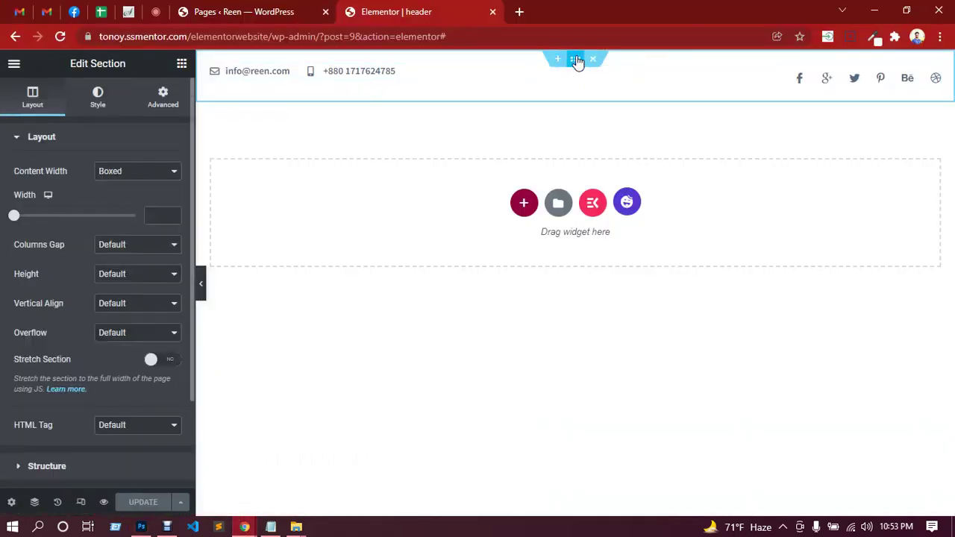
pyautogui.click(138, 178)
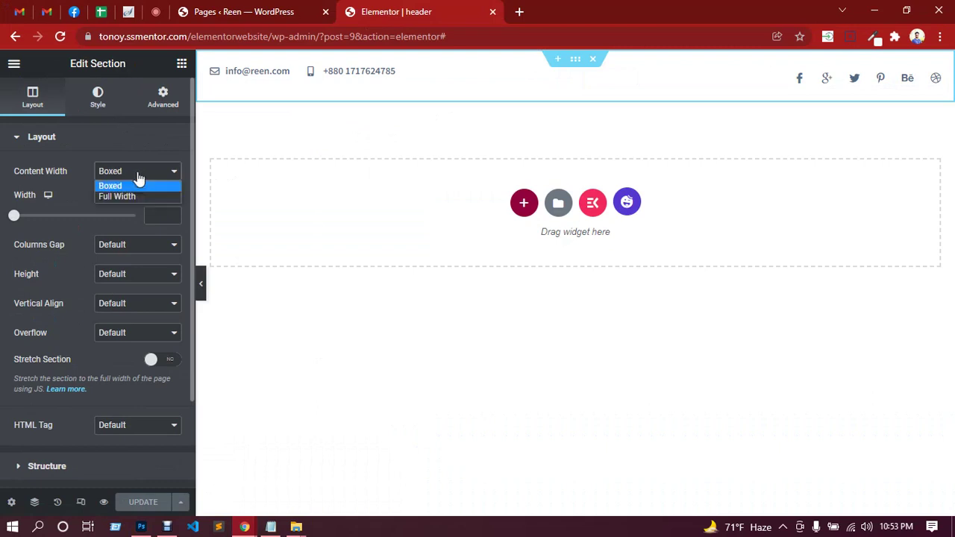
pyautogui.click(125, 195)
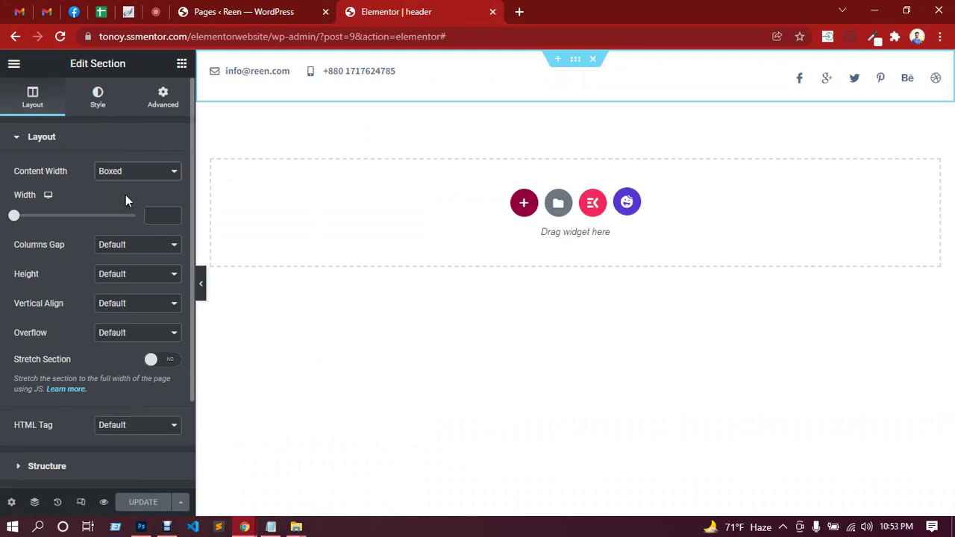
pyautogui.click(129, 204)
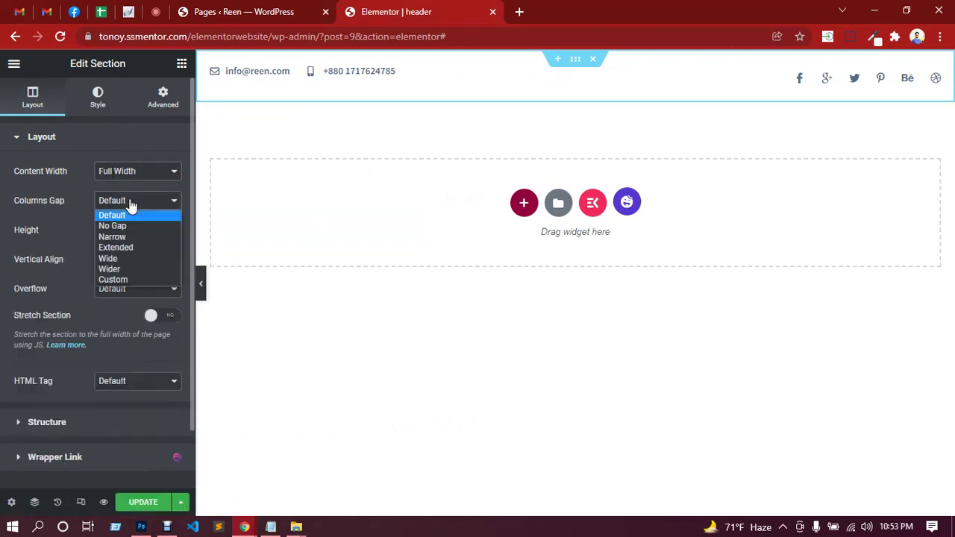
pyautogui.click(122, 228)
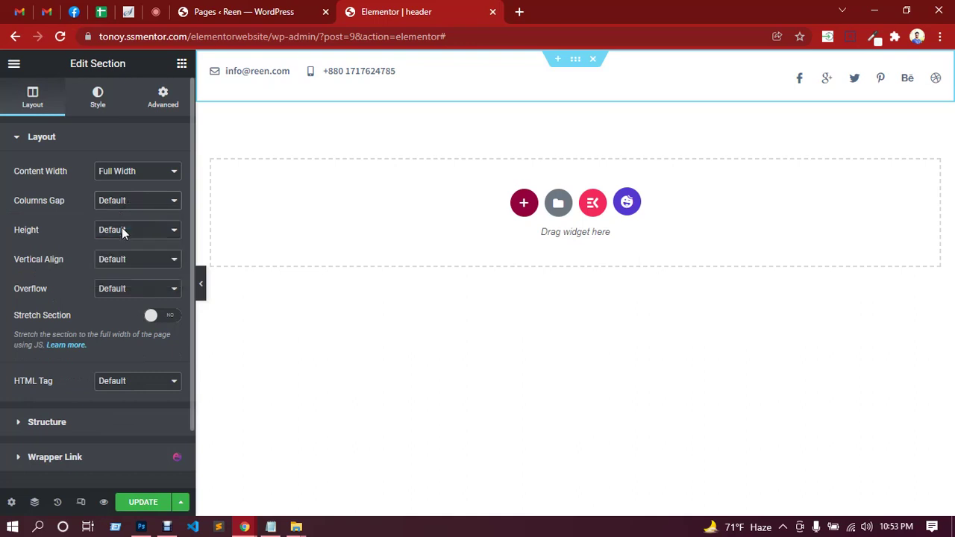
pyautogui.click(136, 268)
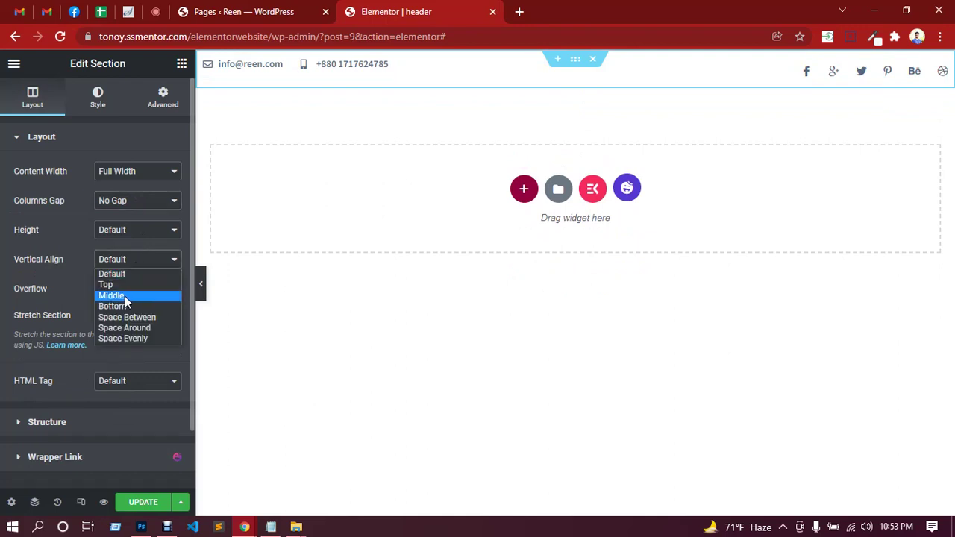
pyautogui.click(112, 296)
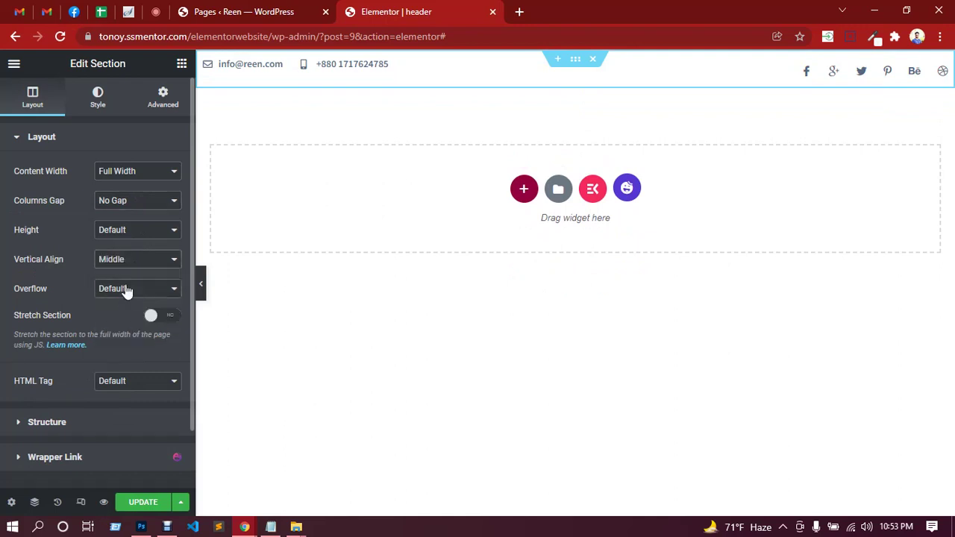
# Give the section a classic f5f7fa background and save the header template.
pyautogui.click(99, 103)
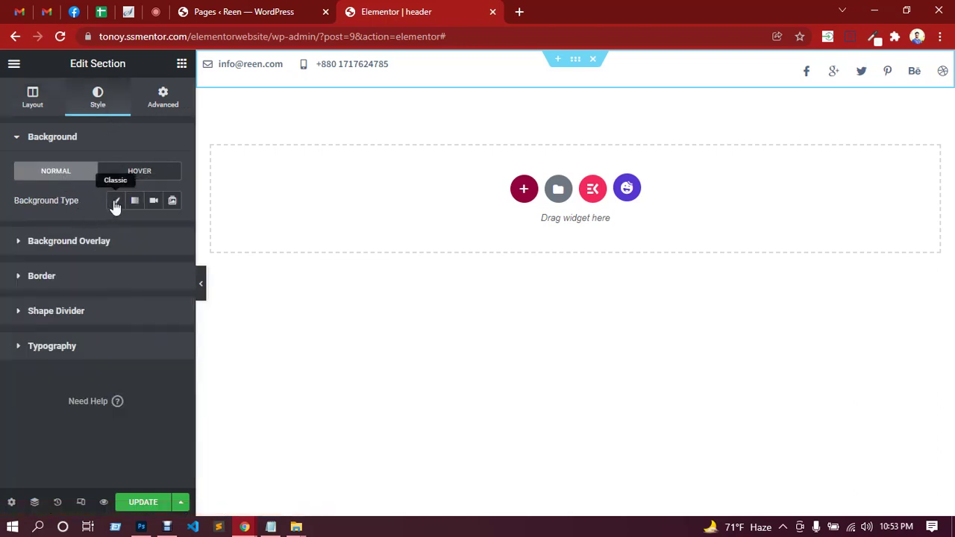
pyautogui.click(115, 201)
pyautogui.click(172, 231)
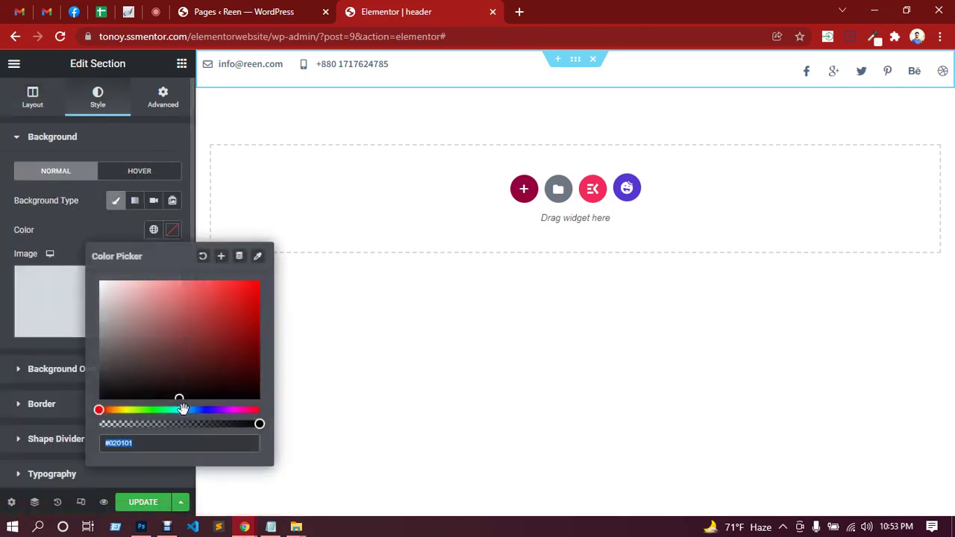
pyautogui.hotkey('ctrl', 'v')
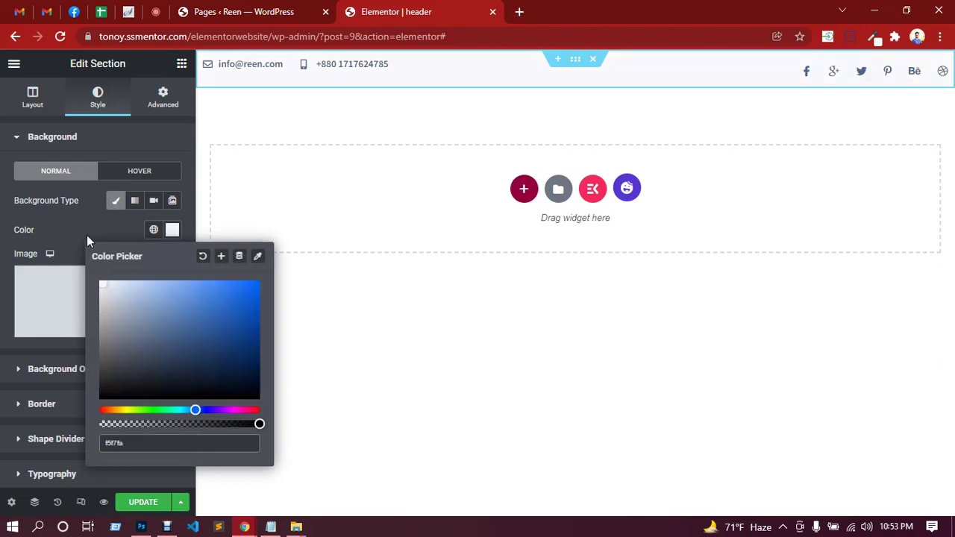
pyautogui.click(85, 230)
pyautogui.click(142, 505)
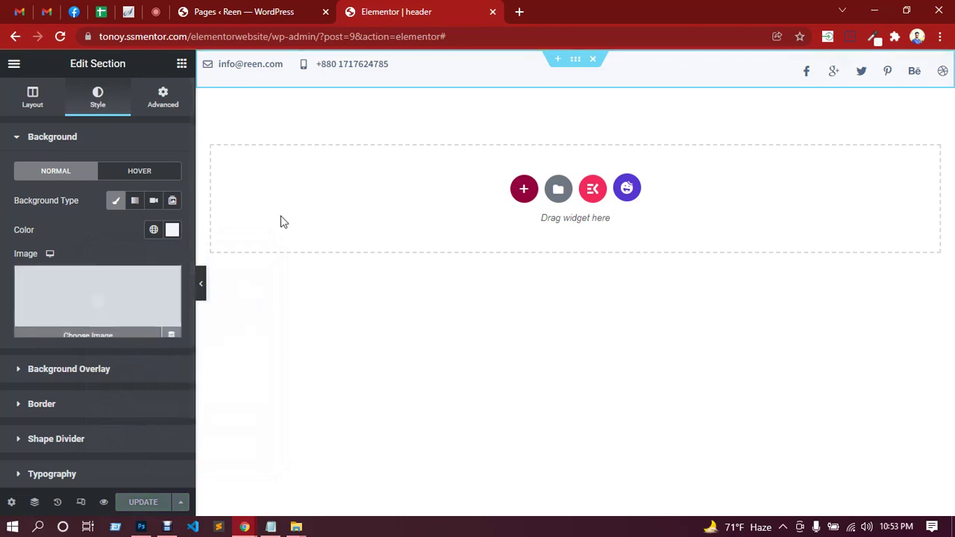
pyautogui.click(258, 11)
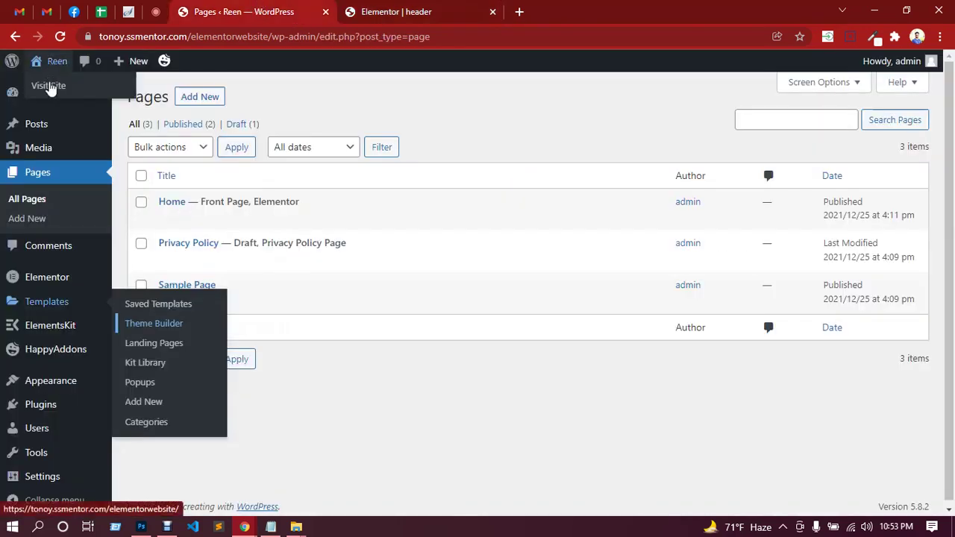
# Open the Reen live site in a new tab placed after the header editor.
pyautogui.rightClick(61, 88)
pyautogui.click(95, 98)
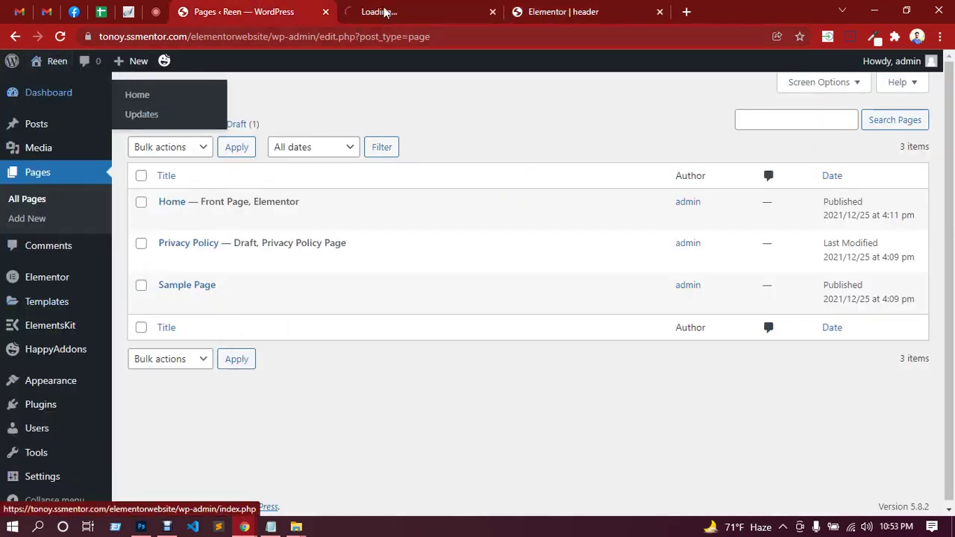
pyautogui.moveTo(384, 12); pyautogui.dragTo(550, 6)
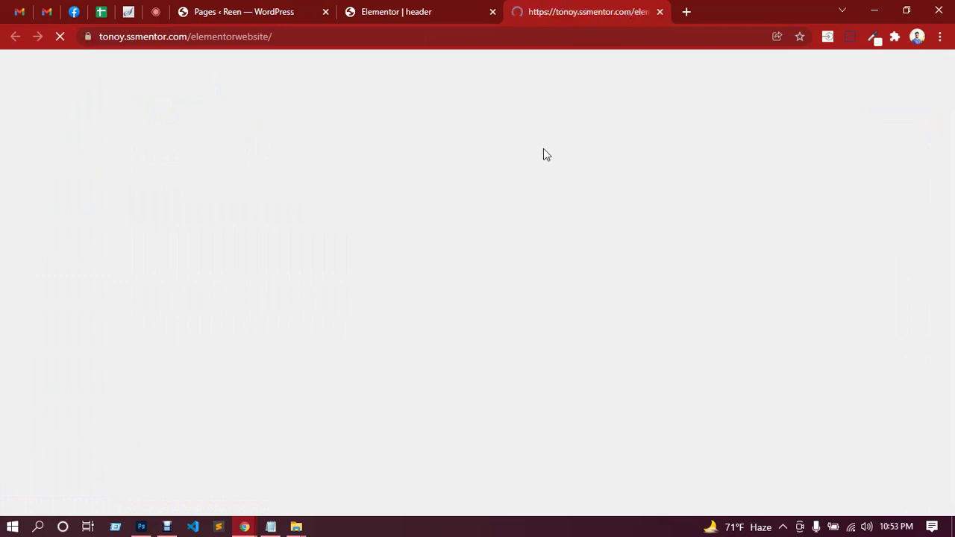
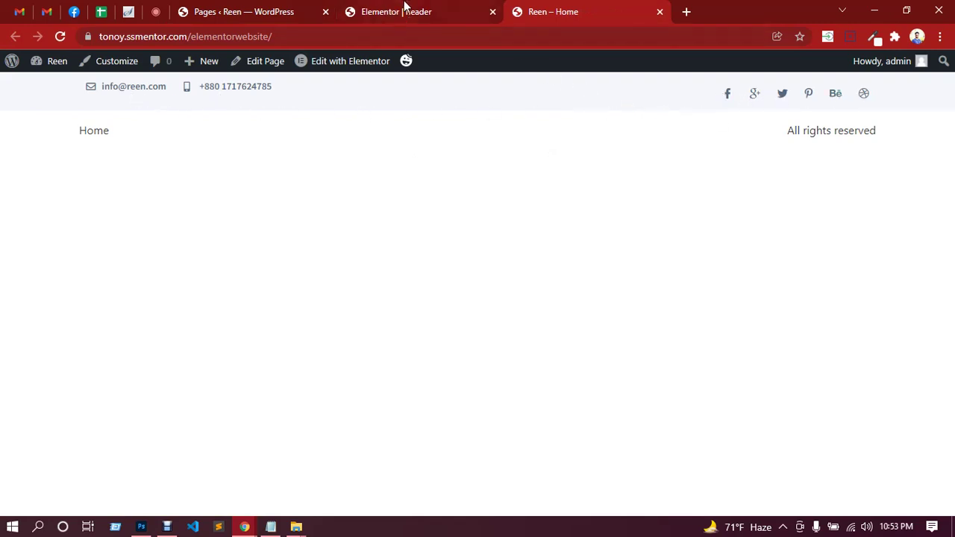
# Compare the header on the Reen – Home page, then return to the Elementor header template.
pyautogui.click(403, 9)
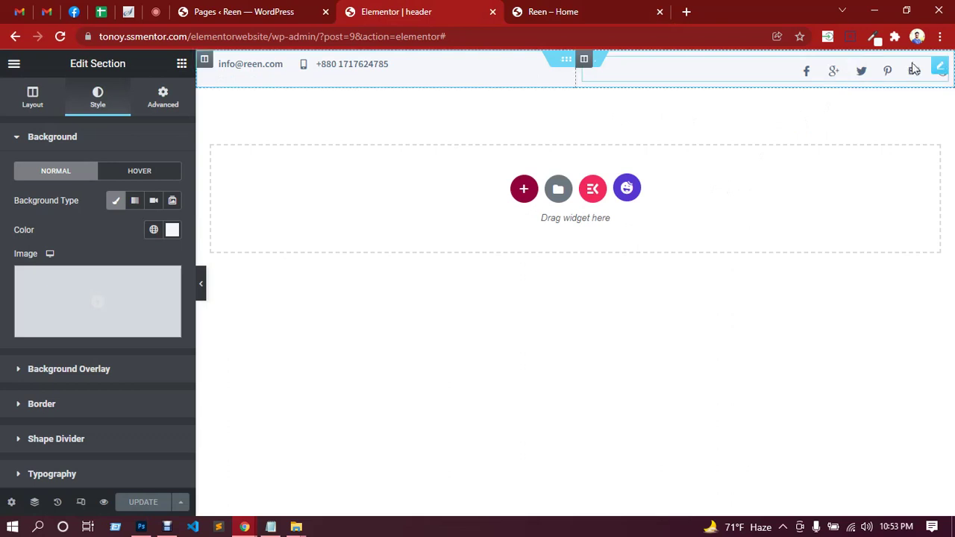
pyautogui.click(530, 11)
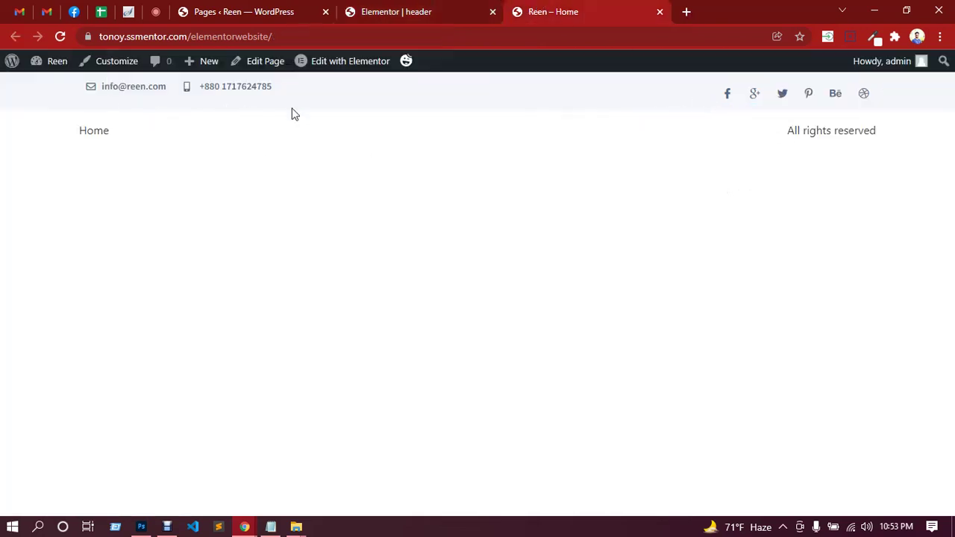
pyautogui.click(434, 9)
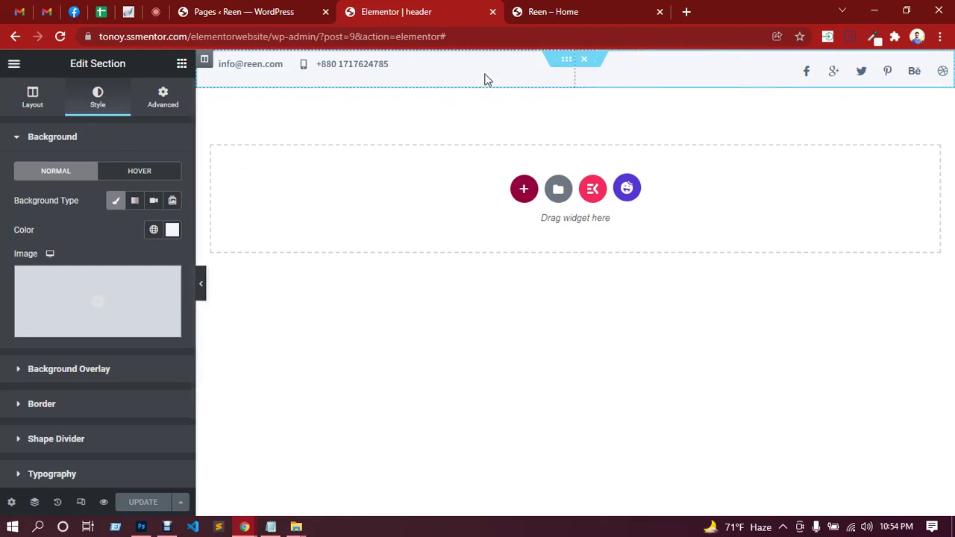
# Give the inner section Narrow column gap and Middle vertical alignment, update, and view the live page.
pyautogui.click(552, 66)
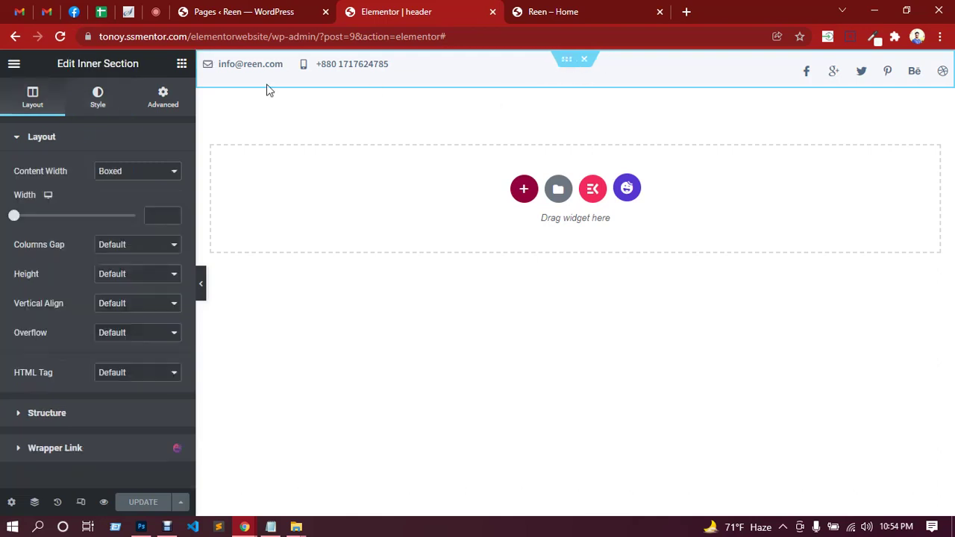
pyautogui.click(100, 102)
pyautogui.click(167, 106)
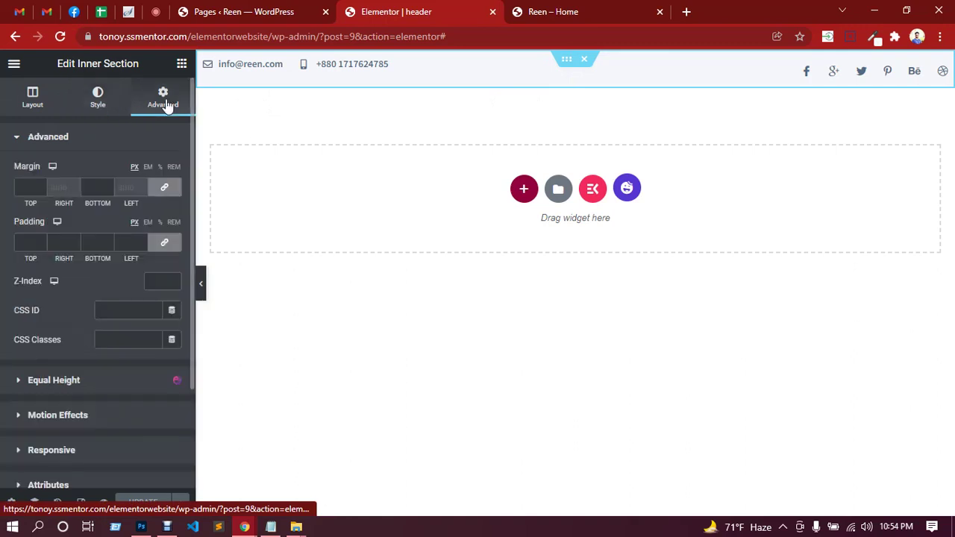
pyautogui.click(33, 97)
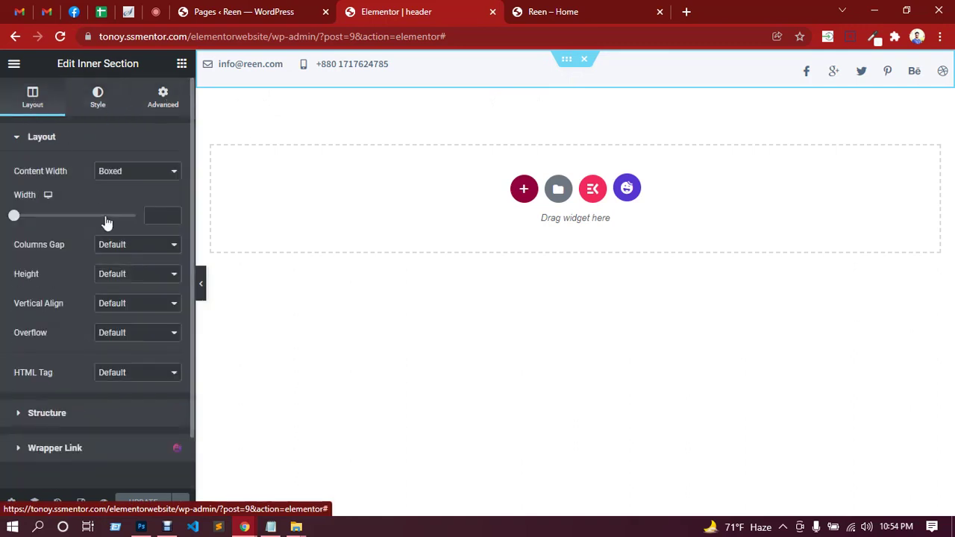
pyautogui.click(155, 257)
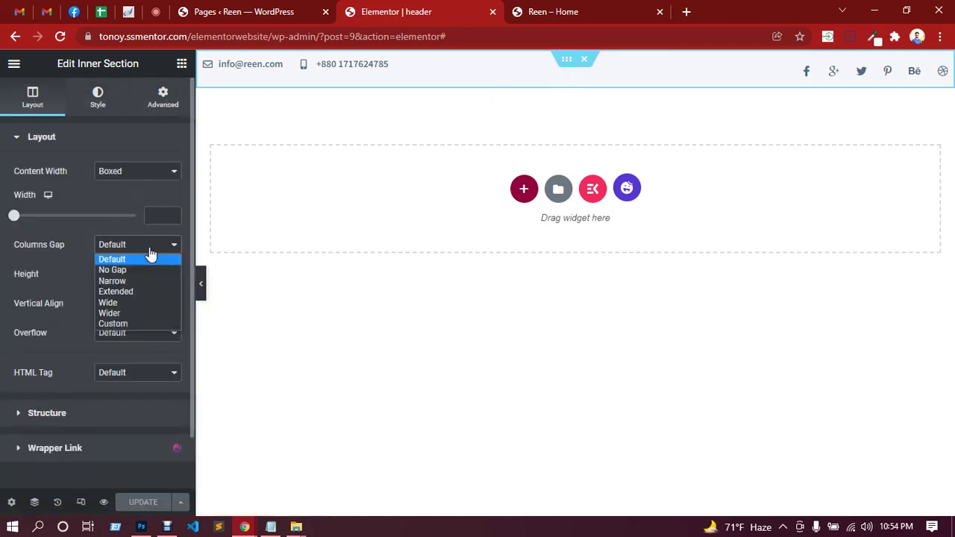
pyautogui.click(126, 272)
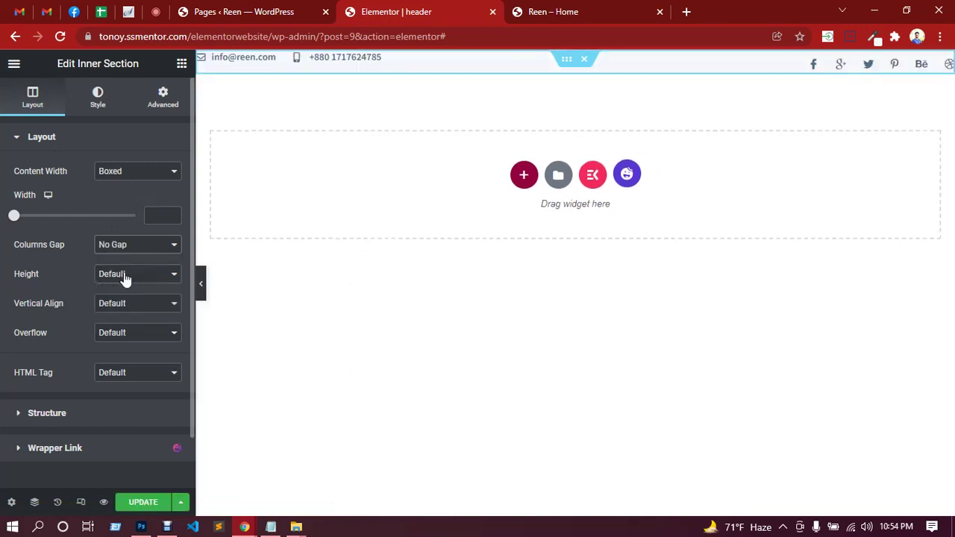
pyautogui.click(132, 253)
pyautogui.click(128, 280)
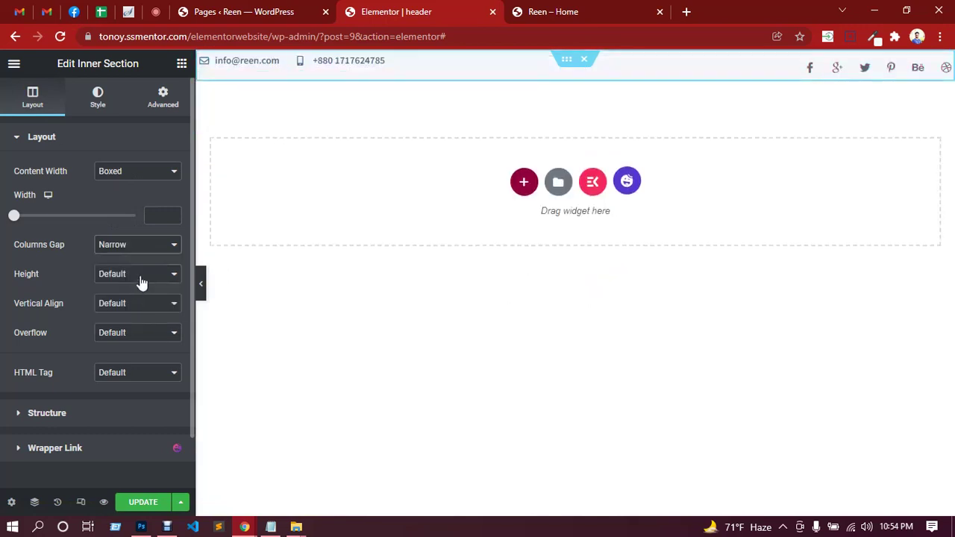
pyautogui.click(141, 306)
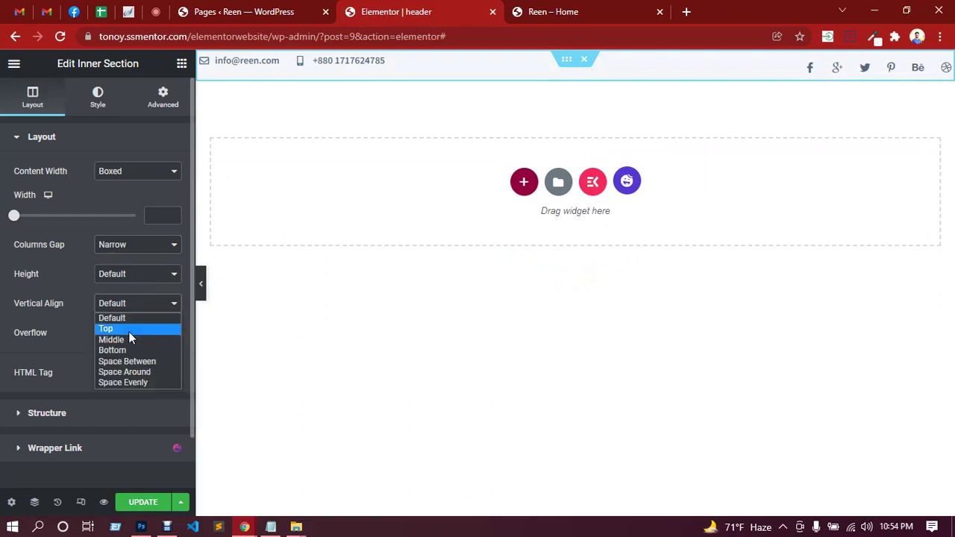
pyautogui.click(129, 341)
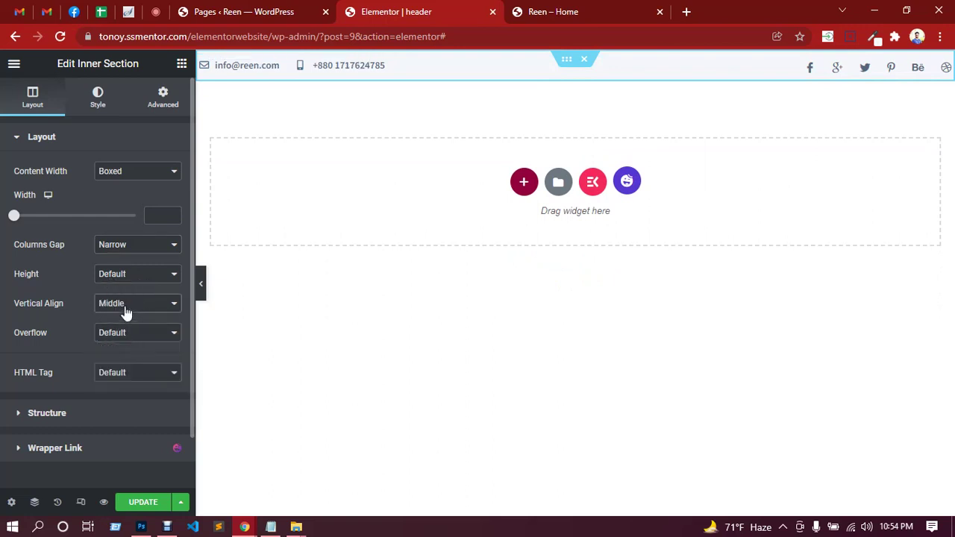
pyautogui.click(142, 504)
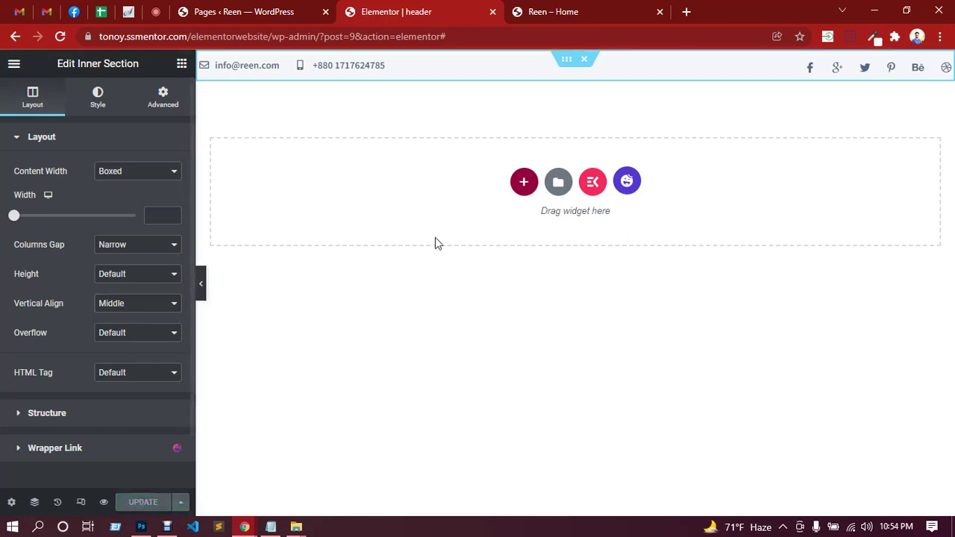
pyautogui.click(544, 12)
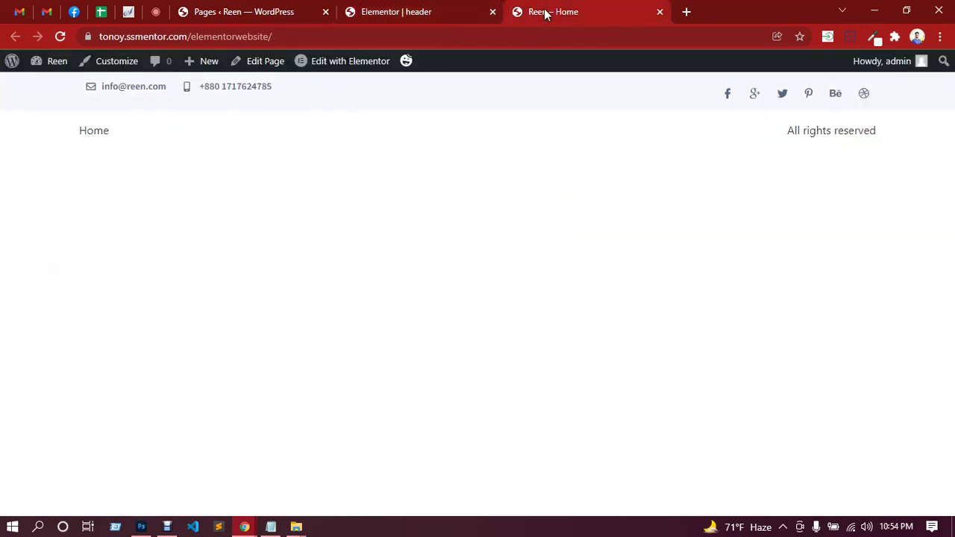
# Reload the Reen – Home page to check the header, then go to the WordPress Pages list.
pyautogui.click(60, 37)
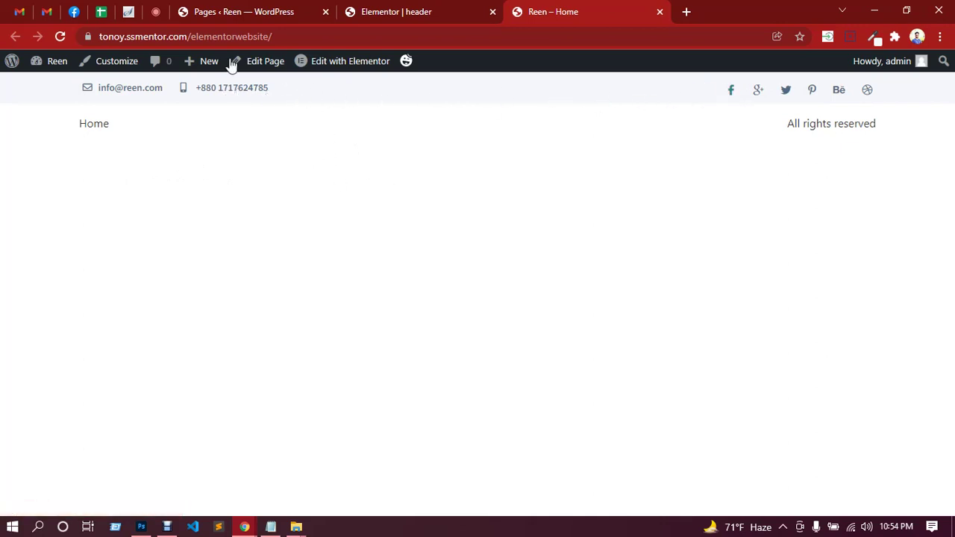
pyautogui.click(156, 12)
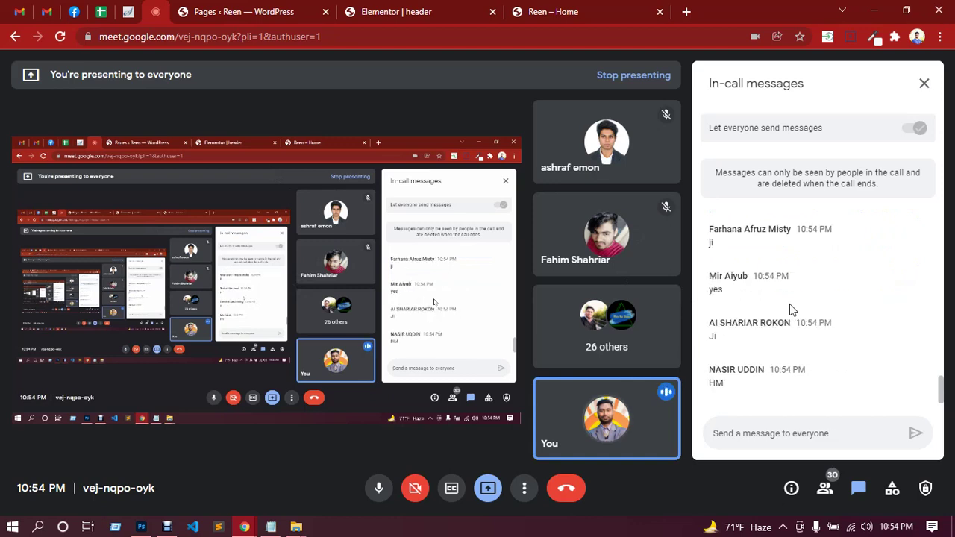
pyautogui.click(567, 12)
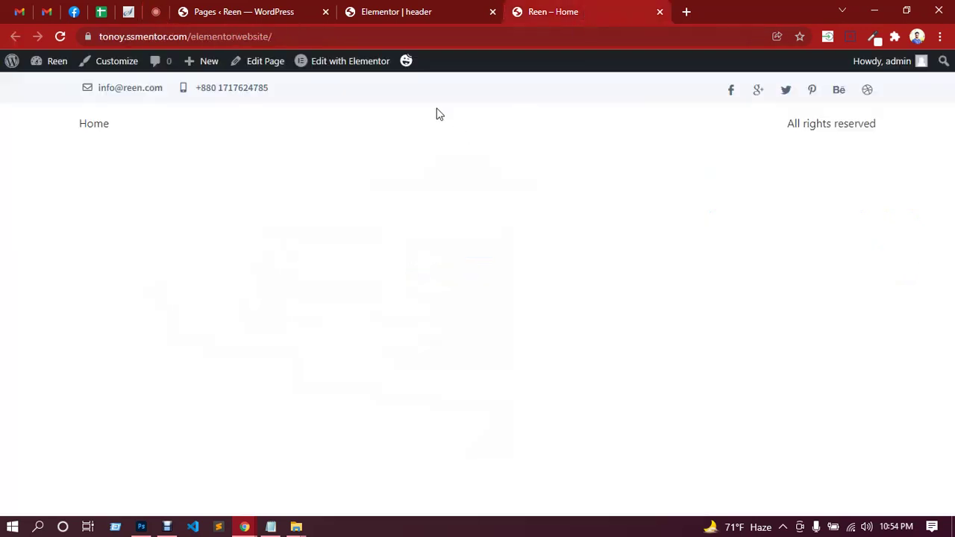
pyautogui.click(247, 18)
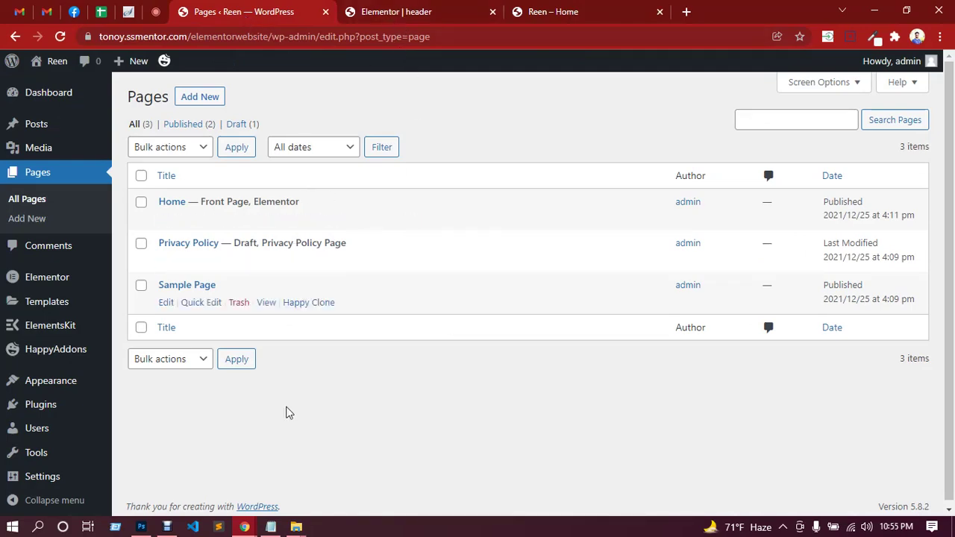
# Close Photoshop's Color Picker and zoom out to review the full REEN header mock-up.
pyautogui.click(141, 527)
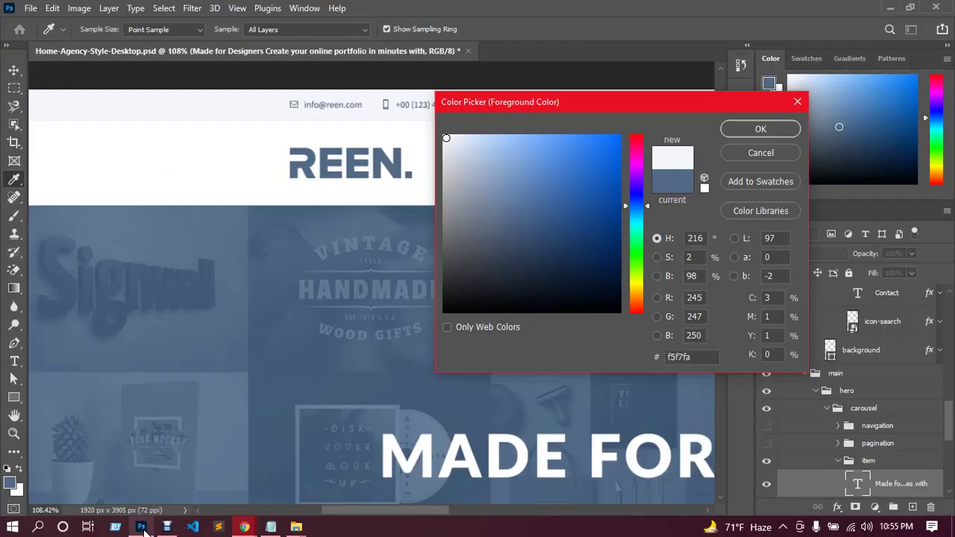
pyautogui.click(794, 102)
pyautogui.press('v')
pyautogui.scroll(-2, 523, 212)
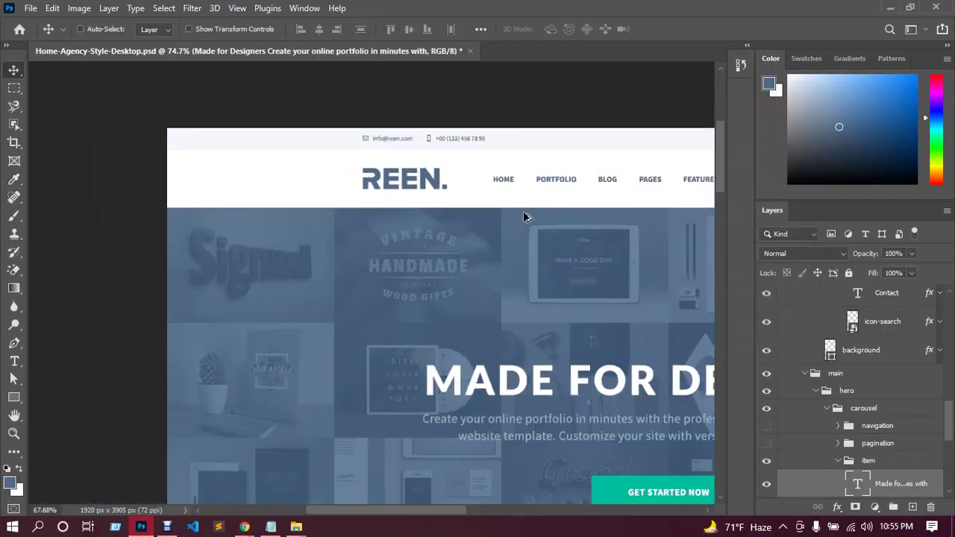
pyautogui.scroll(-2, 523, 212)
pyautogui.moveTo(440, 515)
pyautogui.mouseDown()
pyautogui.moveTo(486, 514)
pyautogui.moveTo(448, 514)
pyautogui.moveTo(472, 520)
pyautogui.moveTo(458, 521)
pyautogui.mouseUp()
pyautogui.scroll(-1, 505, 348)
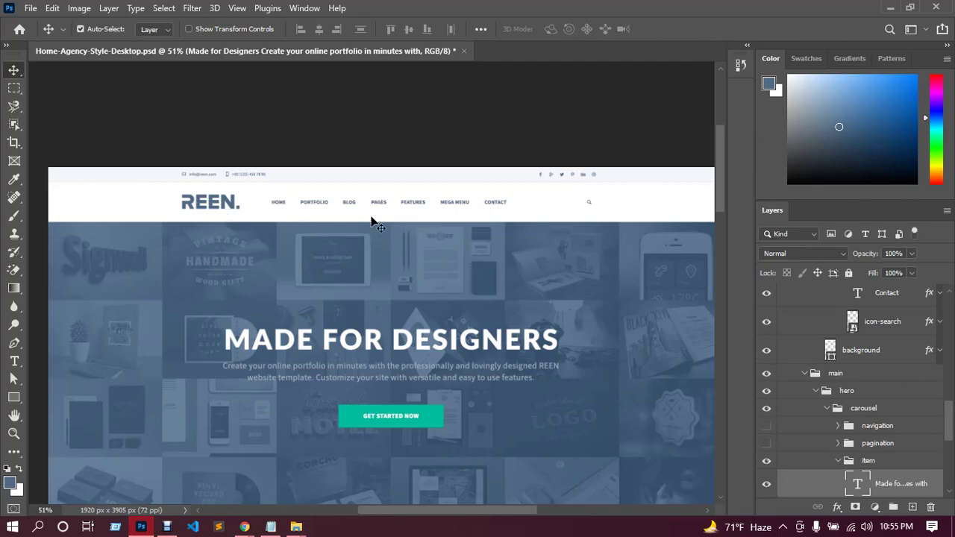
pyautogui.click(890, 8)
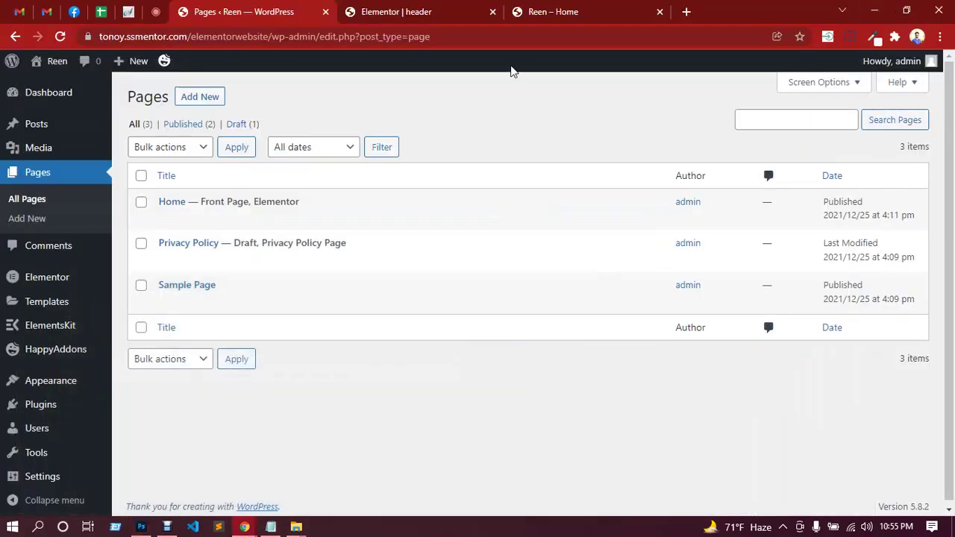
# Create a new navigation menu named 'mainmenu' under Appearance > Menus.
pyautogui.moveTo(43, 379)
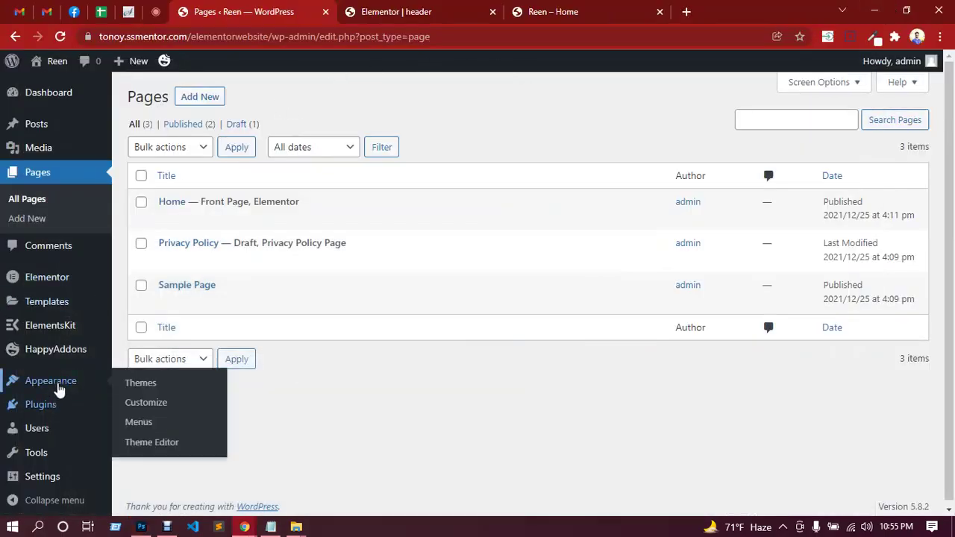
pyautogui.click(138, 422)
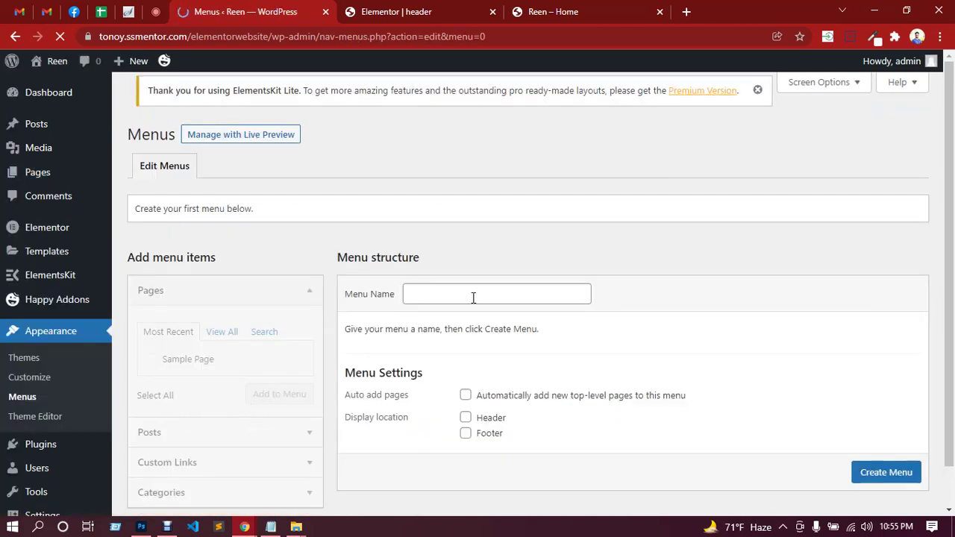
pyautogui.click(473, 297)
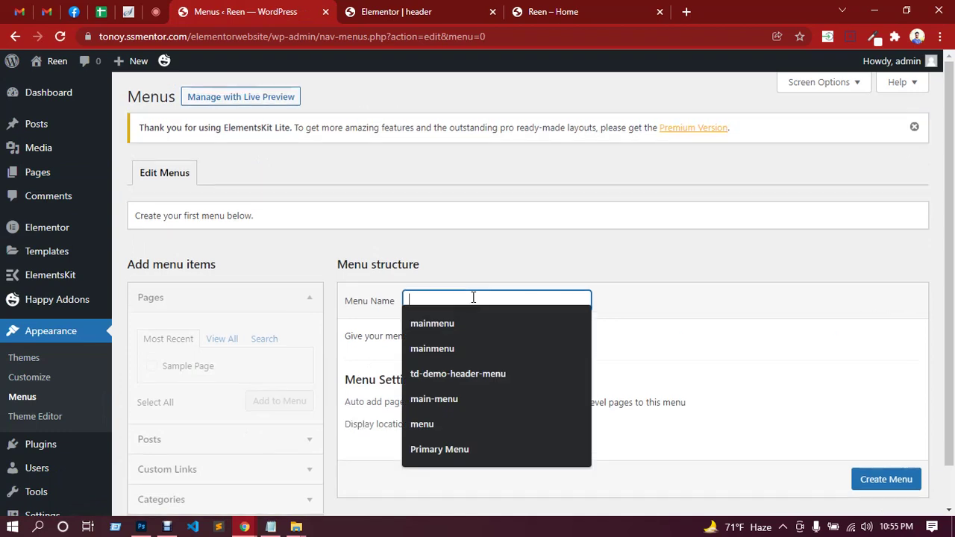
pyautogui.write('mia')
pyautogui.press('BackSpace')
pyautogui.press('BackSpace')
pyautogui.write('a')
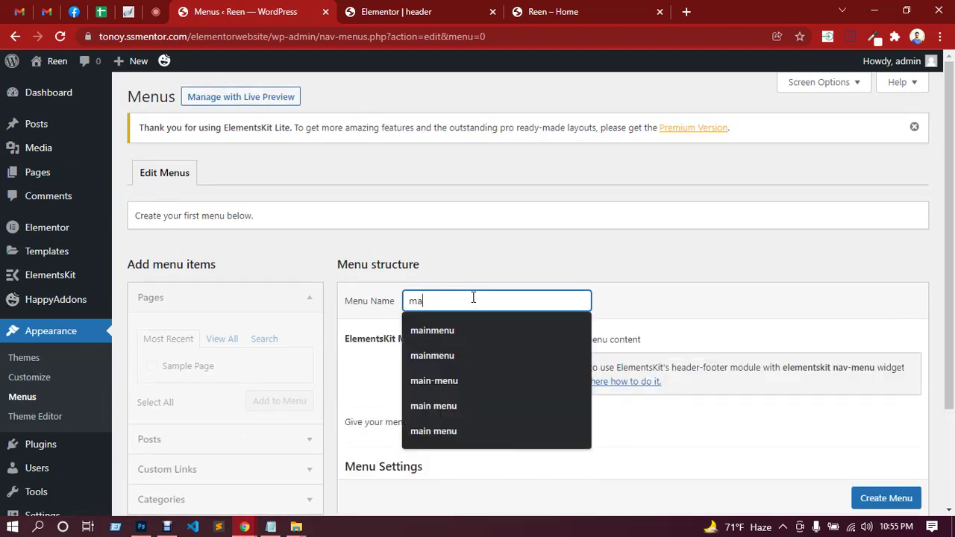
pyautogui.write('inmenu')
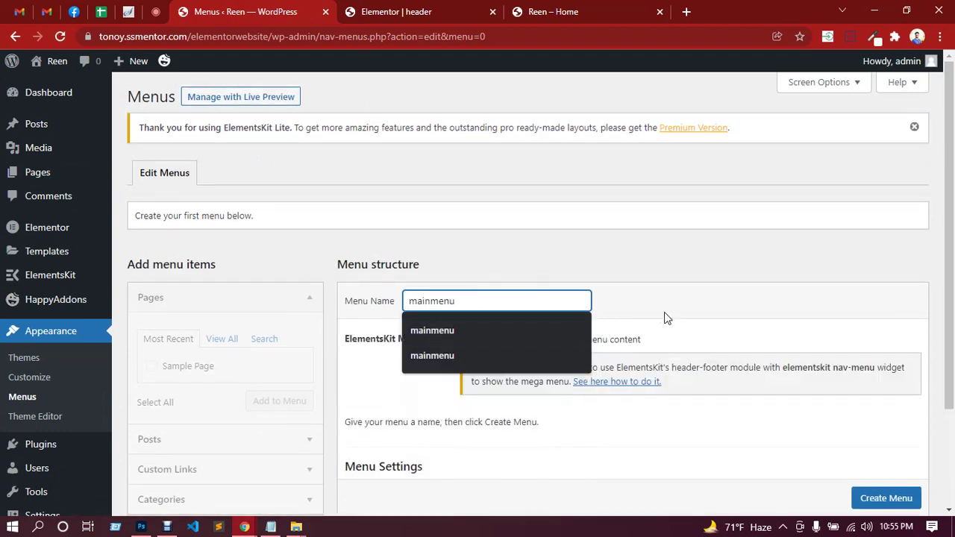
pyautogui.click(682, 329)
pyautogui.scroll(-3, 682, 328)
pyautogui.click(884, 441)
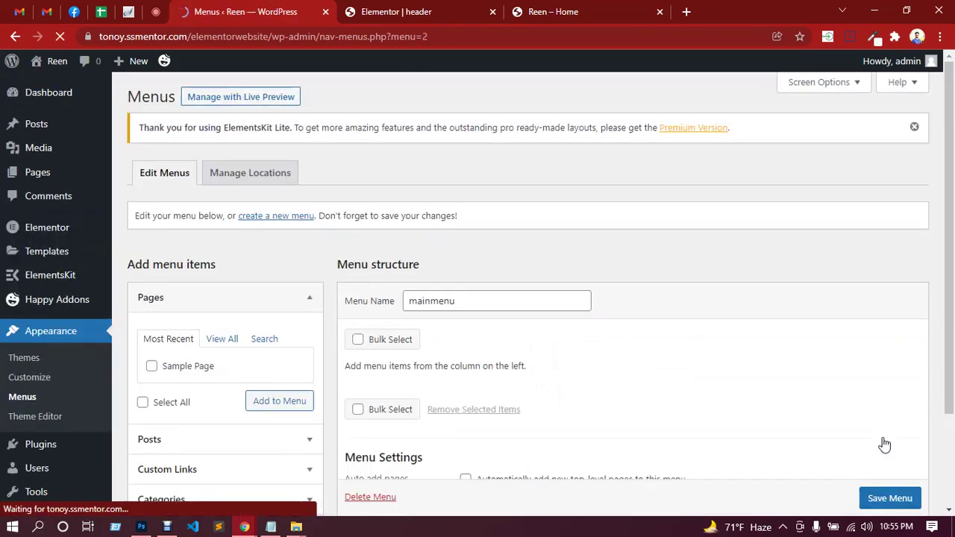
# Add the Home page to mainmenu.
pyautogui.scroll(-3, 673, 369)
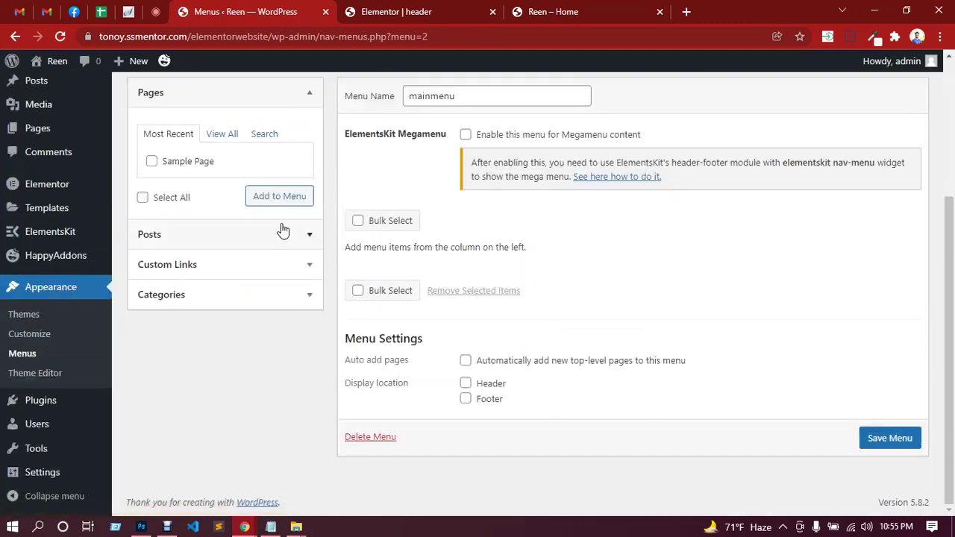
pyautogui.click(216, 140)
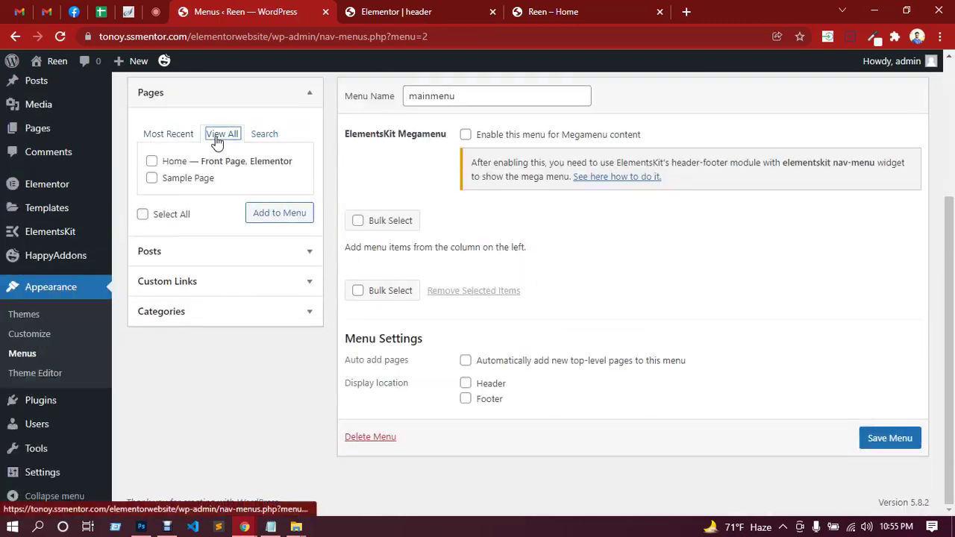
pyautogui.click(151, 162)
pyautogui.click(276, 214)
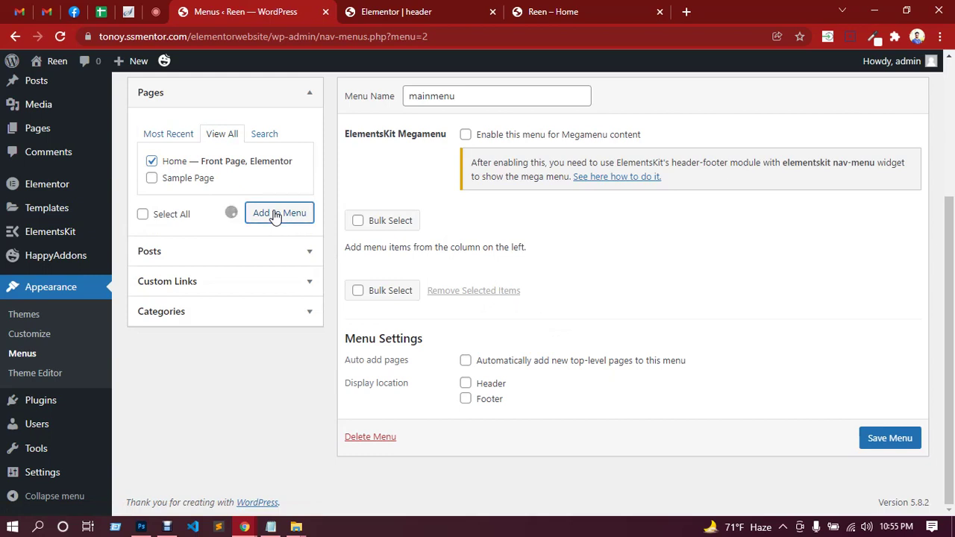
# Add a '#' custom link labelled Portfolios to the menu.
pyautogui.click(197, 313)
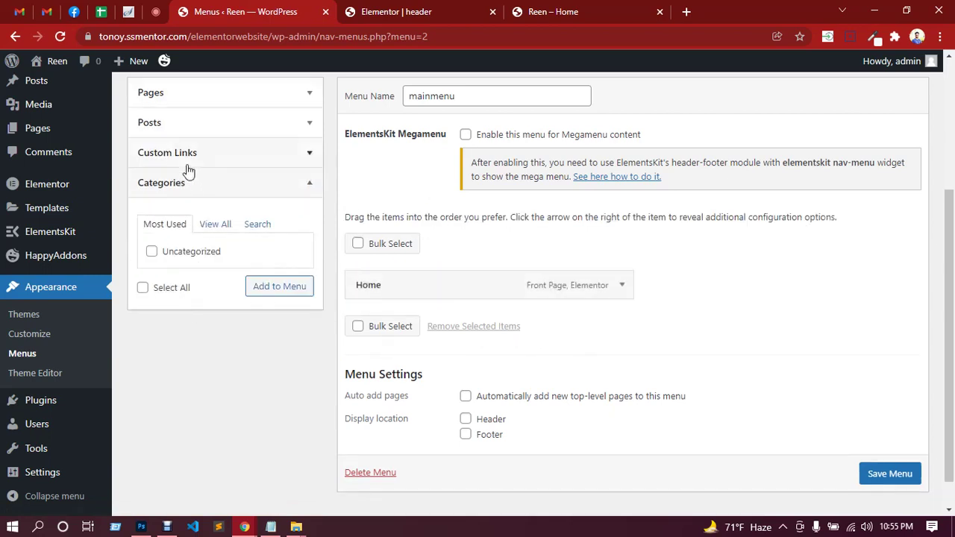
pyautogui.click(187, 159)
pyautogui.click(209, 199)
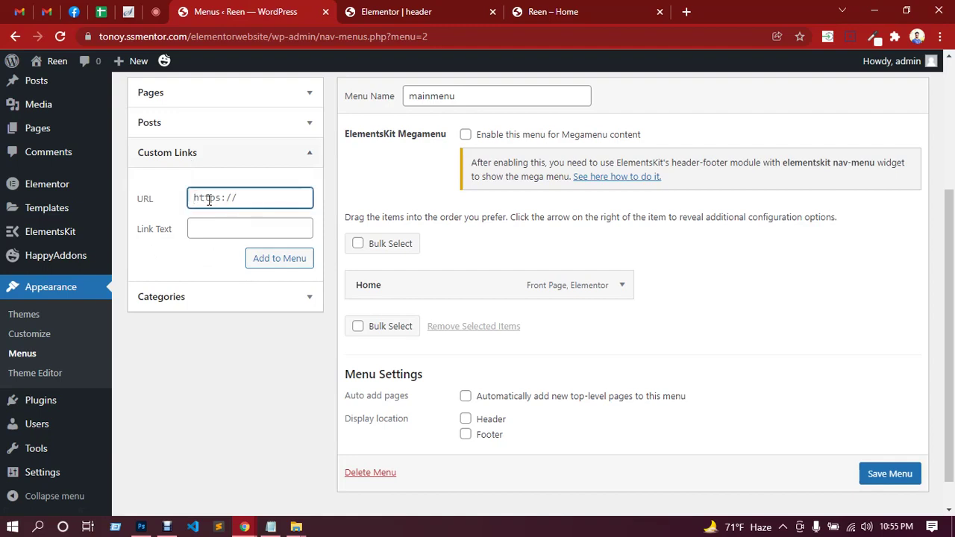
pyautogui.write('#')
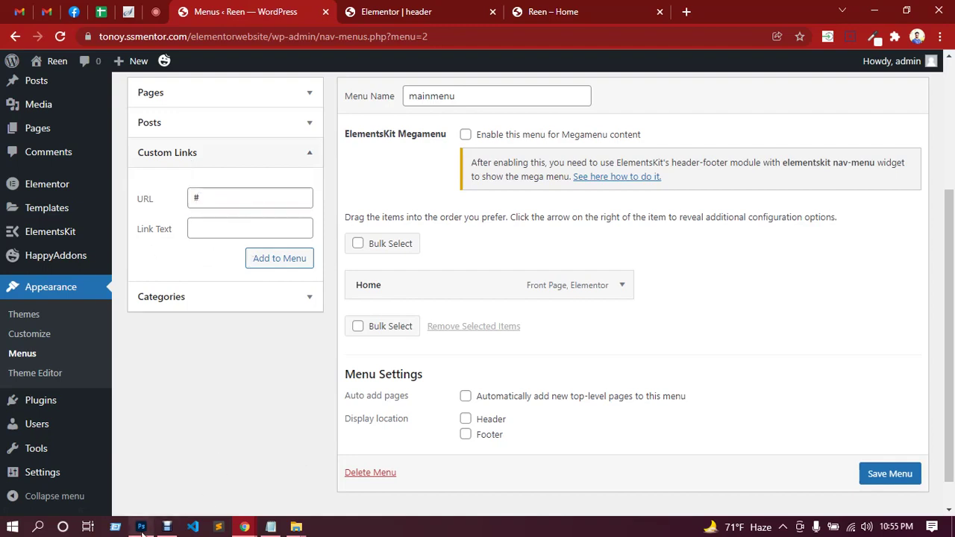
pyautogui.click(141, 527)
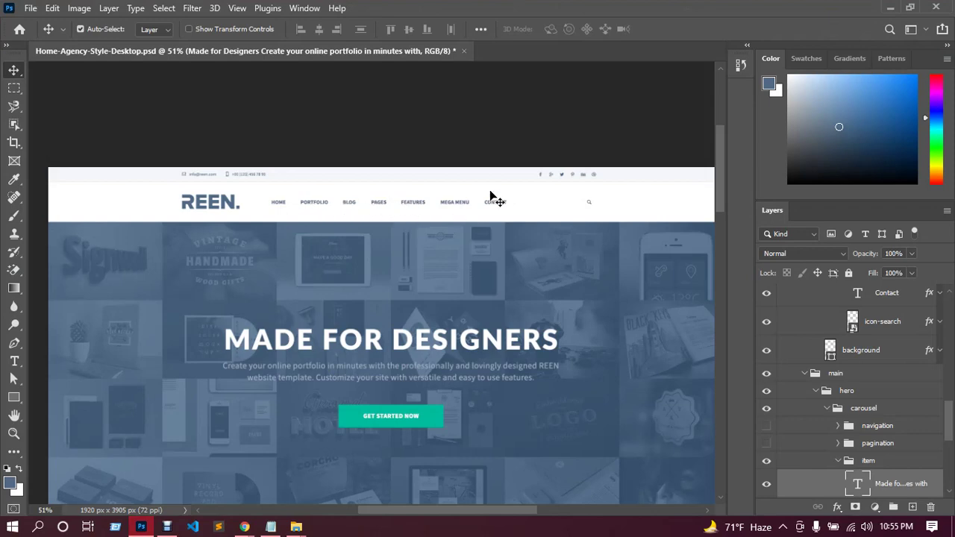
pyautogui.click(892, 7)
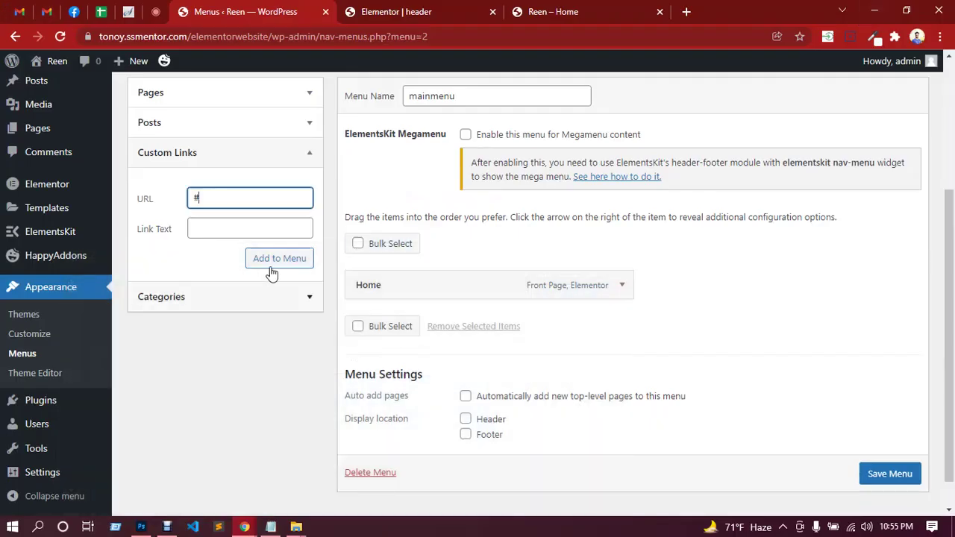
pyautogui.click(248, 228)
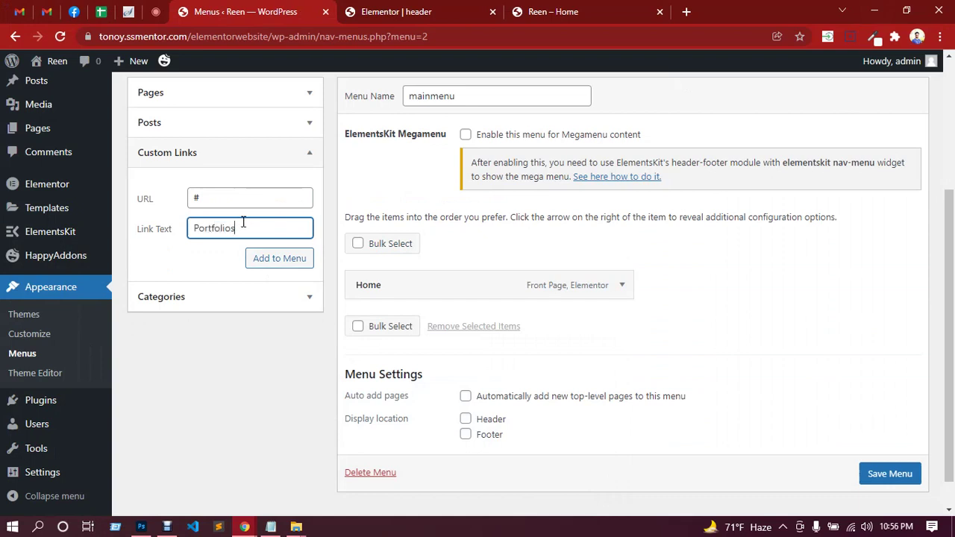
pyautogui.write('Portfolios')
pyautogui.click(300, 268)
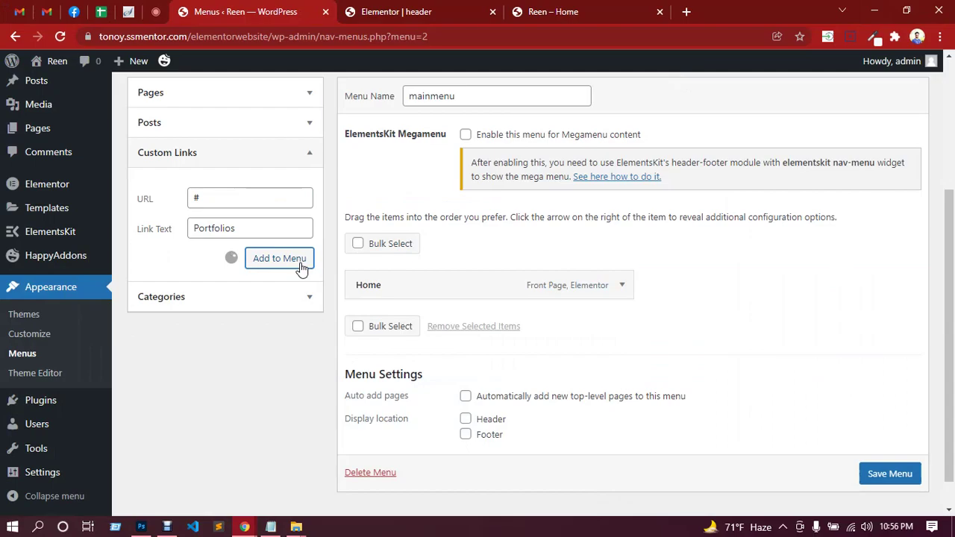
# Add '#' custom links labelled Blog and Pages.
pyautogui.click(148, 529)
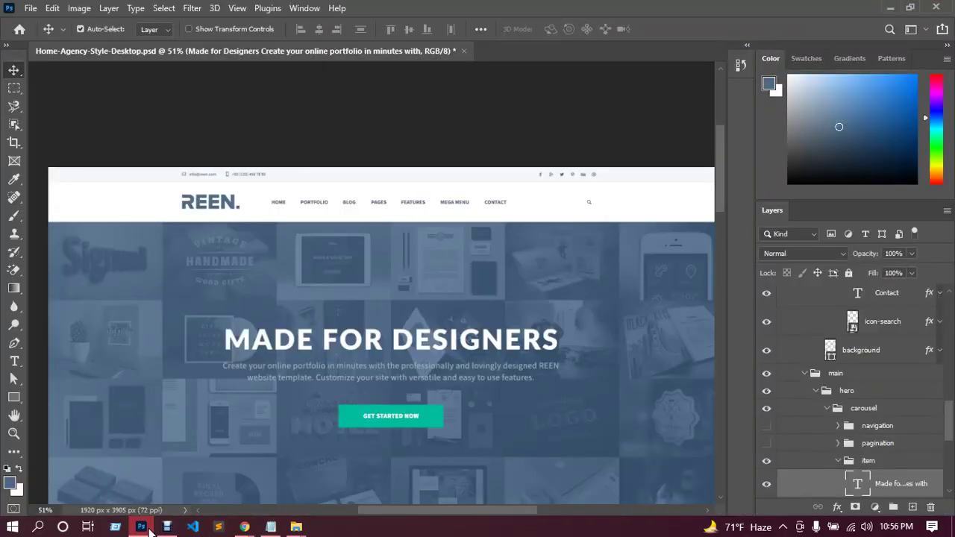
pyautogui.click(148, 529)
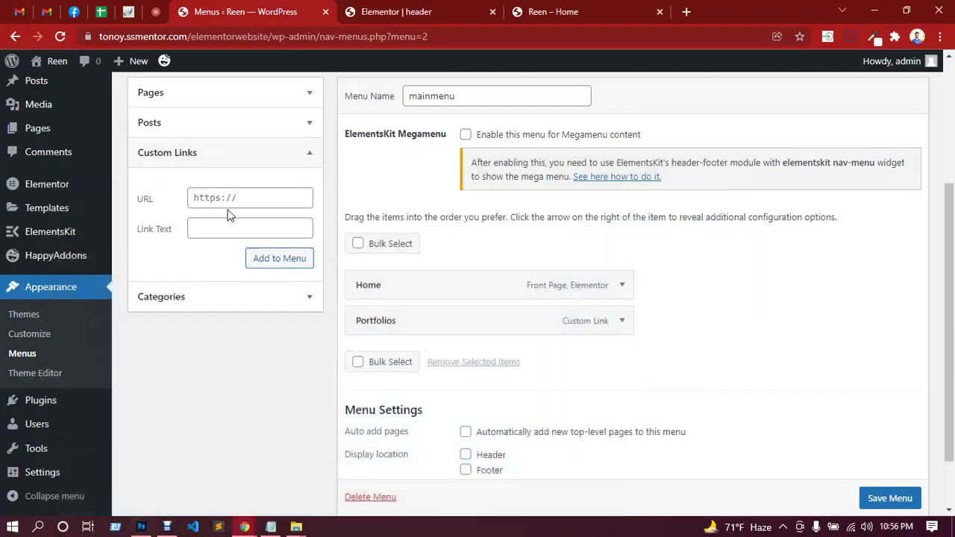
pyautogui.click(227, 198)
pyautogui.write('#')
pyautogui.click(240, 219)
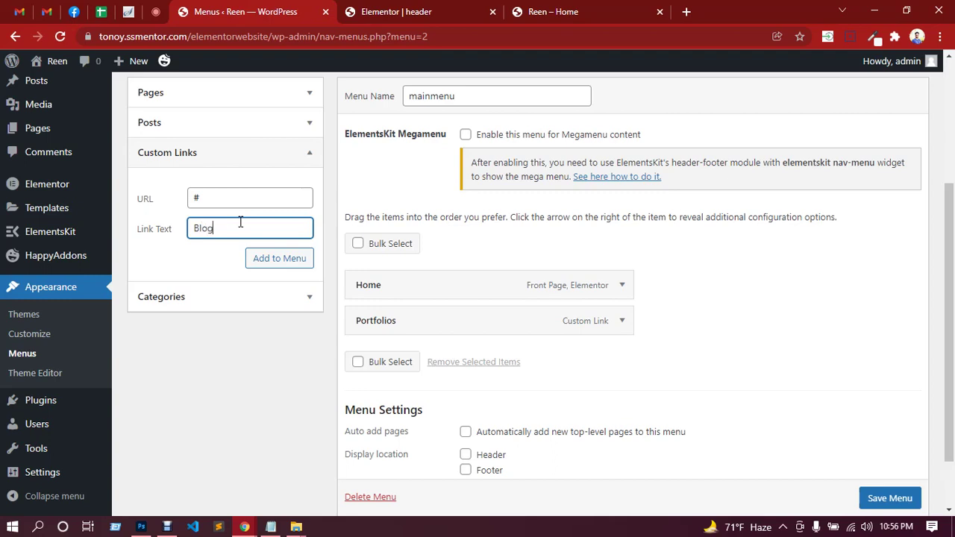
pyautogui.click(281, 261)
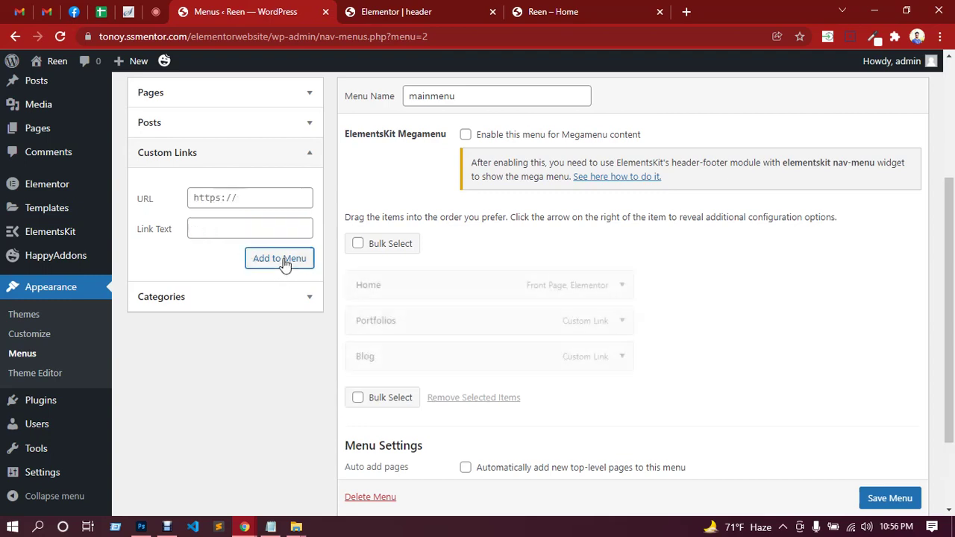
pyautogui.click(232, 201)
pyautogui.write('#')
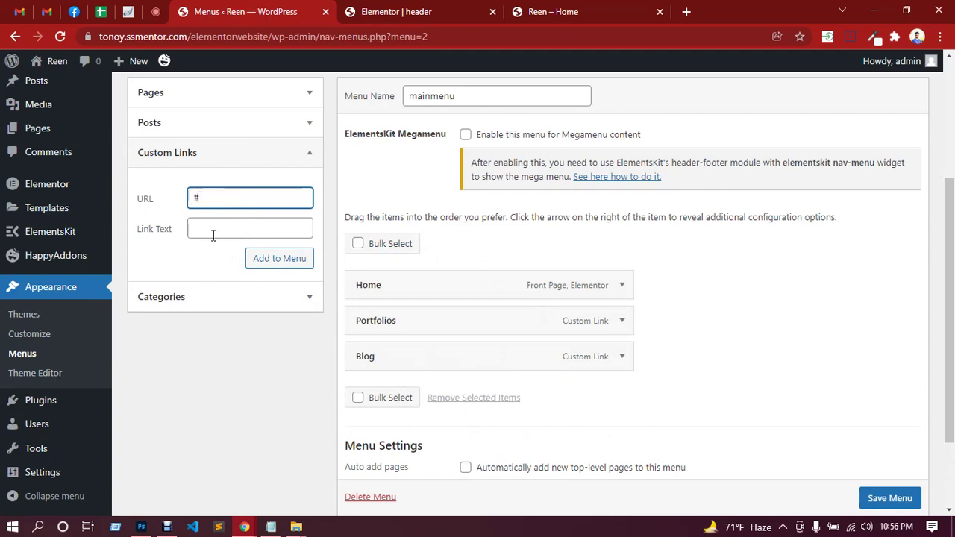
pyautogui.click(229, 232)
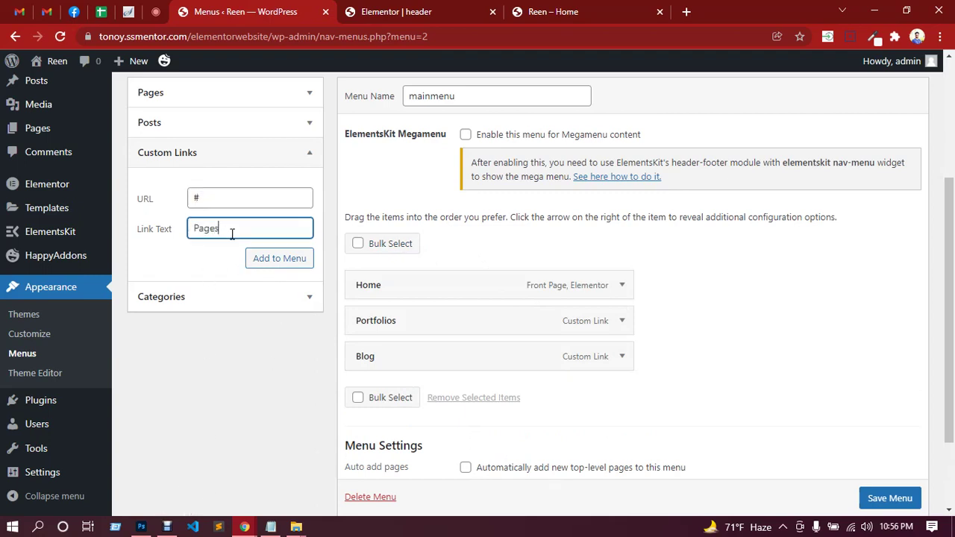
pyautogui.write('Pages')
pyautogui.click(267, 259)
# Add a '#' custom link labelled Features.
pyautogui.click(142, 526)
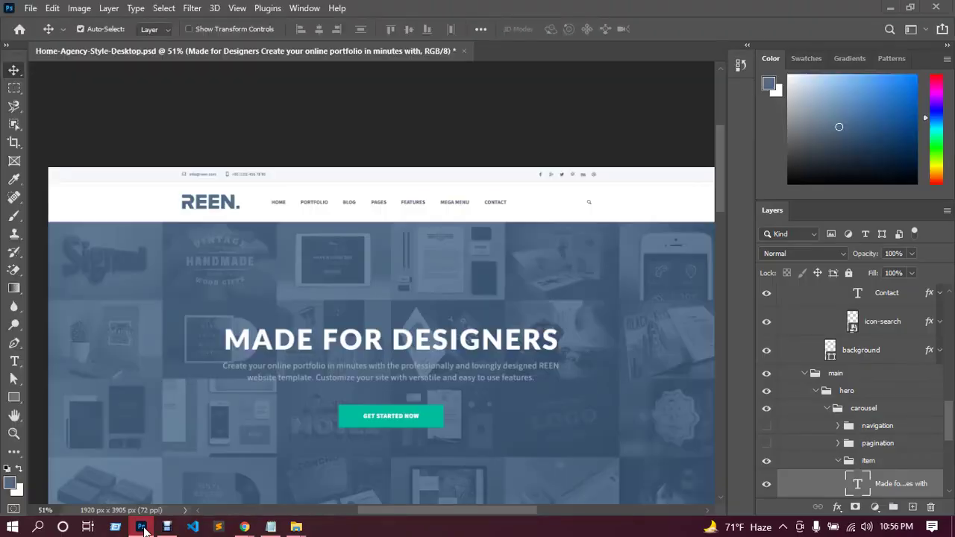
pyautogui.click(141, 527)
pyautogui.click(232, 196)
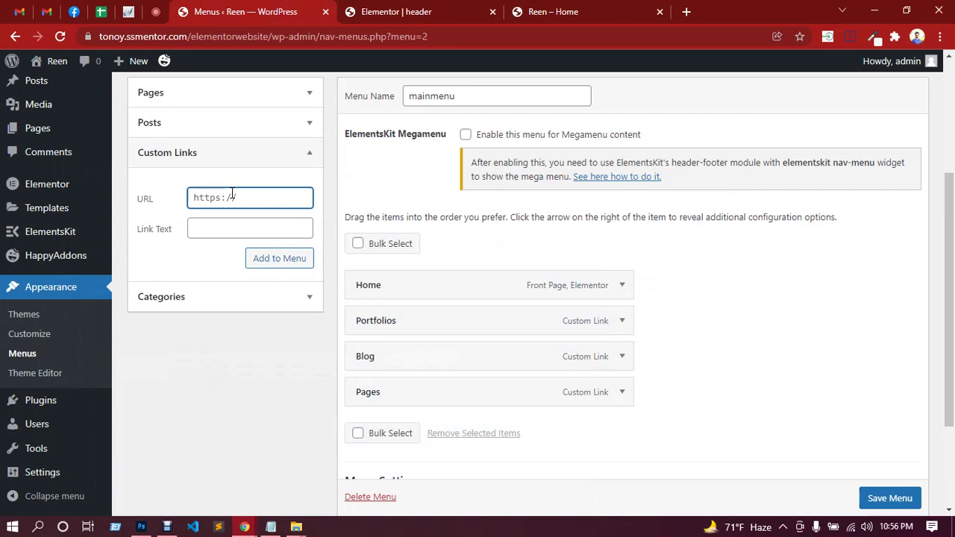
pyautogui.write('#')
pyautogui.click(224, 228)
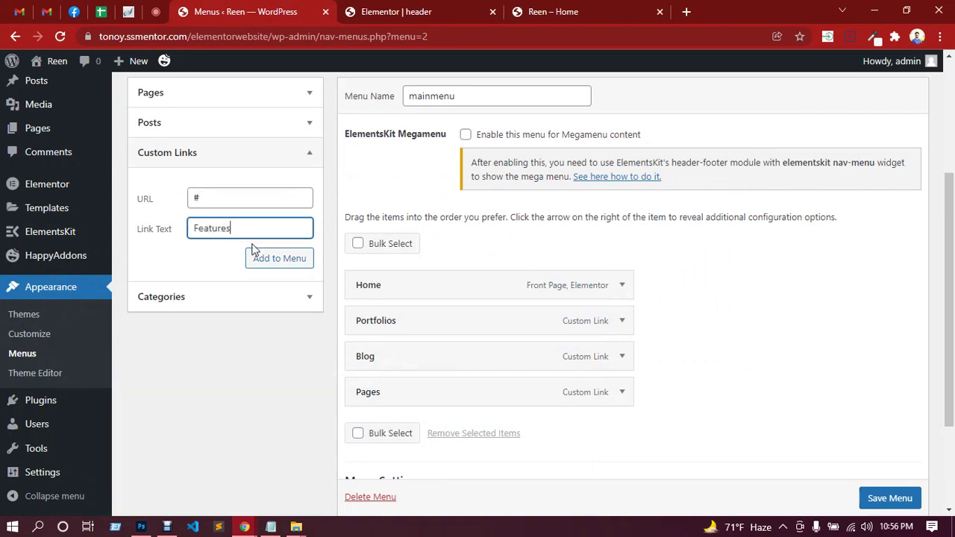
pyautogui.click(269, 258)
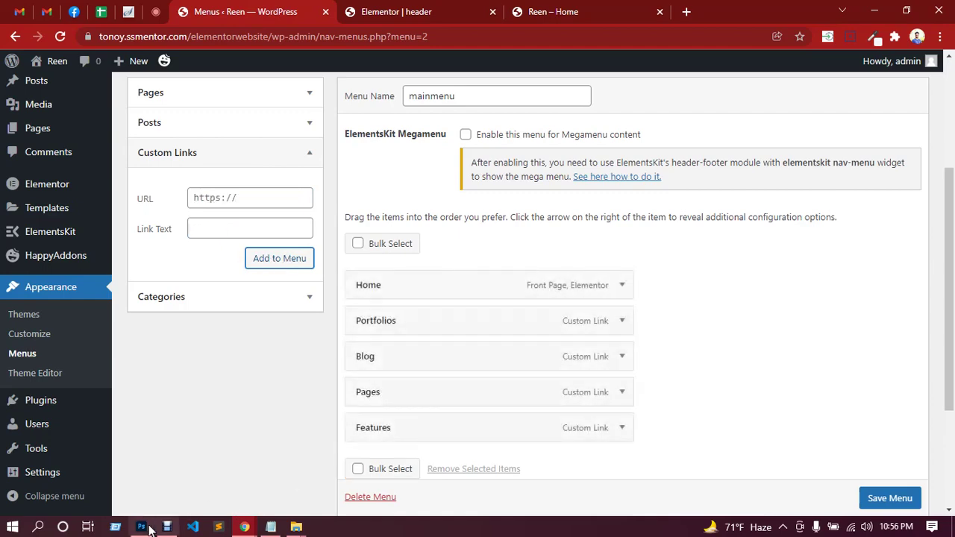
# Add a '#' custom link labelled Mega Menu.
pyautogui.click(270, 528)
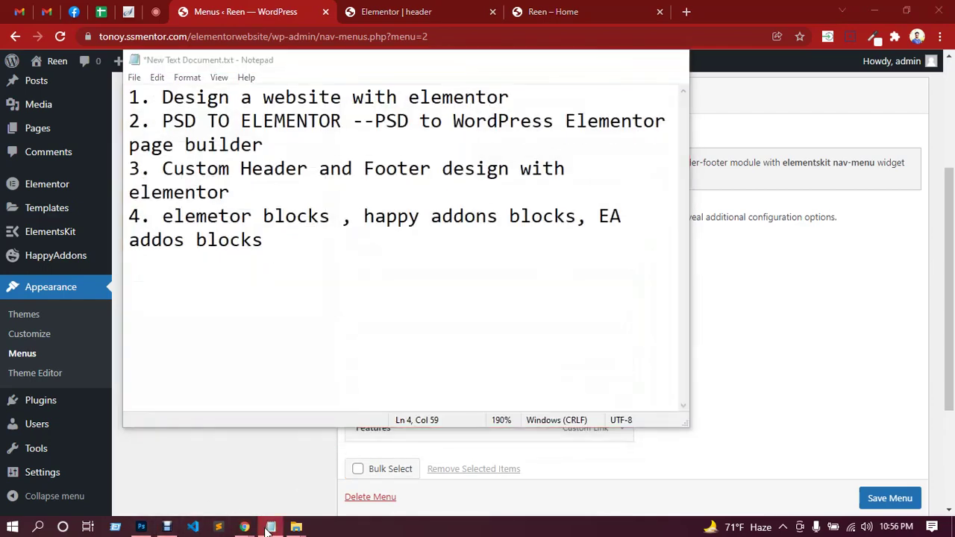
pyautogui.click(270, 528)
pyautogui.click(141, 527)
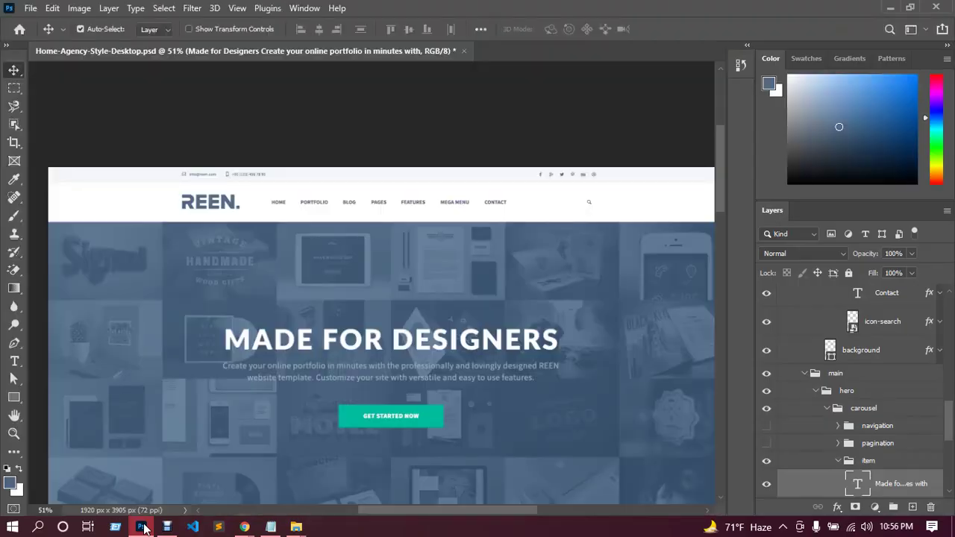
pyautogui.click(141, 527)
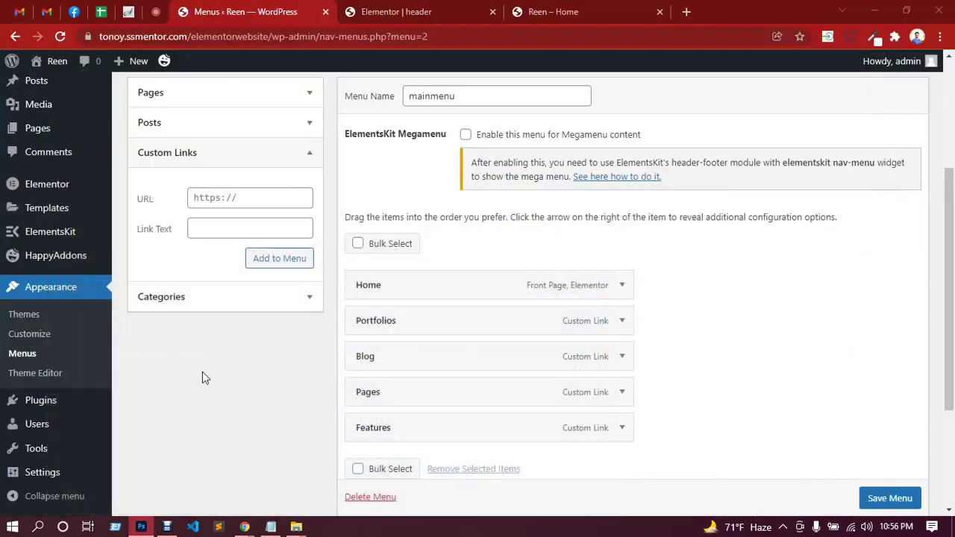
pyautogui.click(209, 200)
pyautogui.write('#')
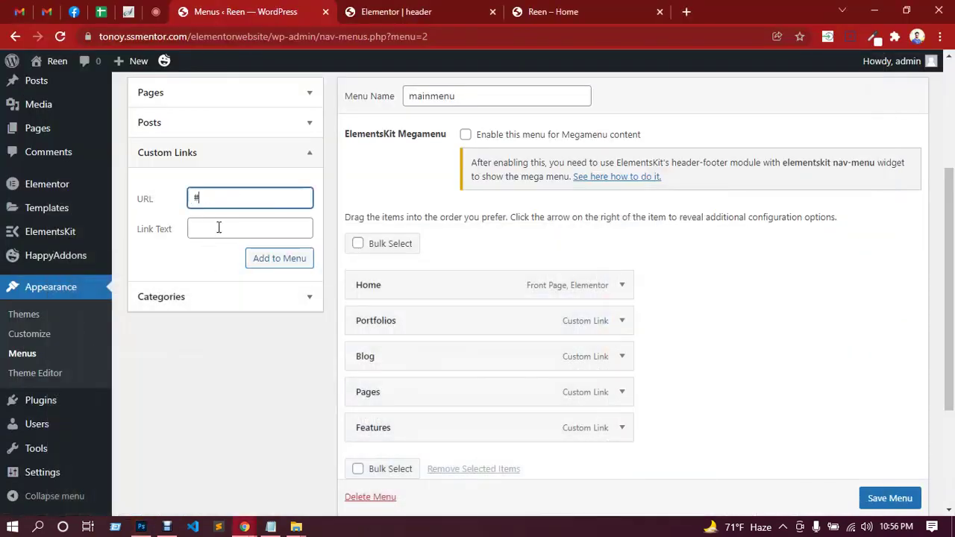
pyautogui.click(219, 228)
pyautogui.write('Mega Menu')
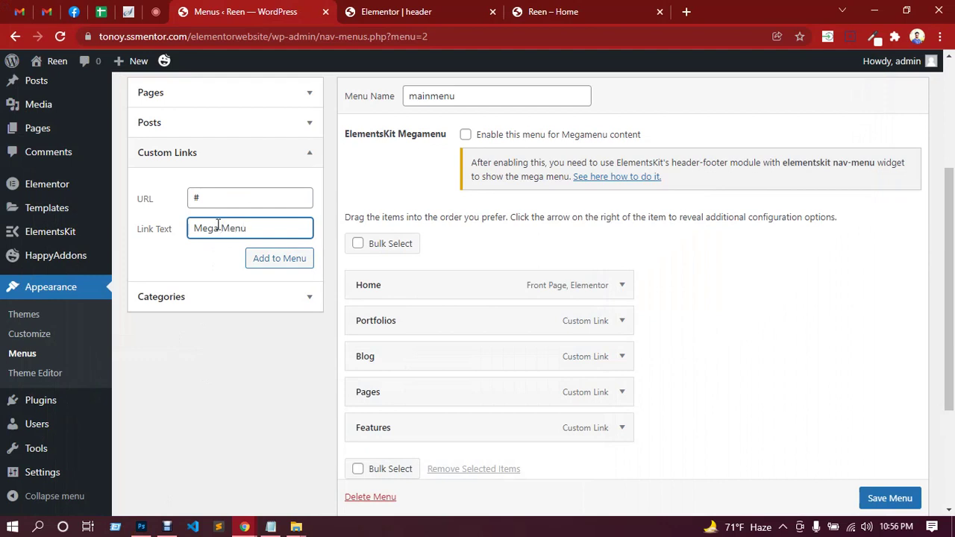
pyautogui.click(279, 259)
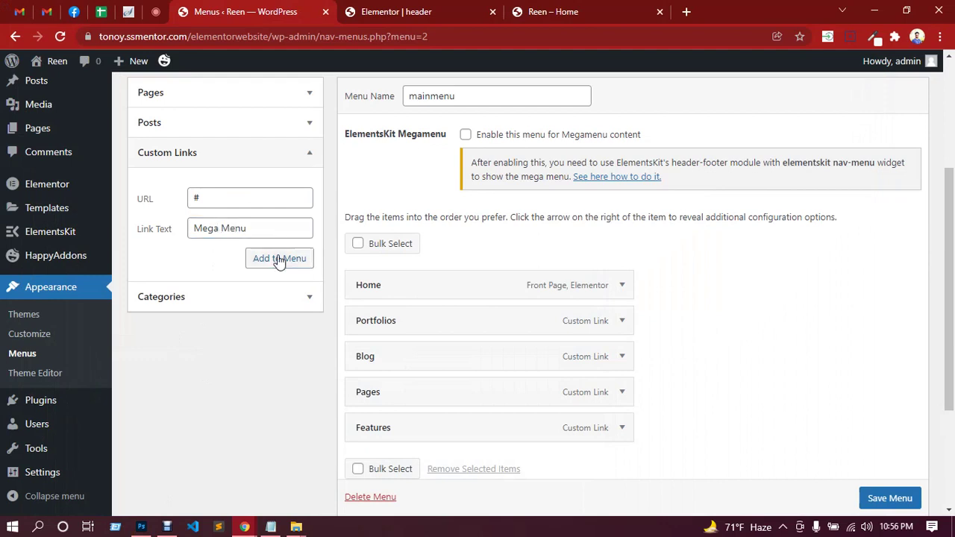
# Add a custom link labelled Contact.
pyautogui.click(220, 198)
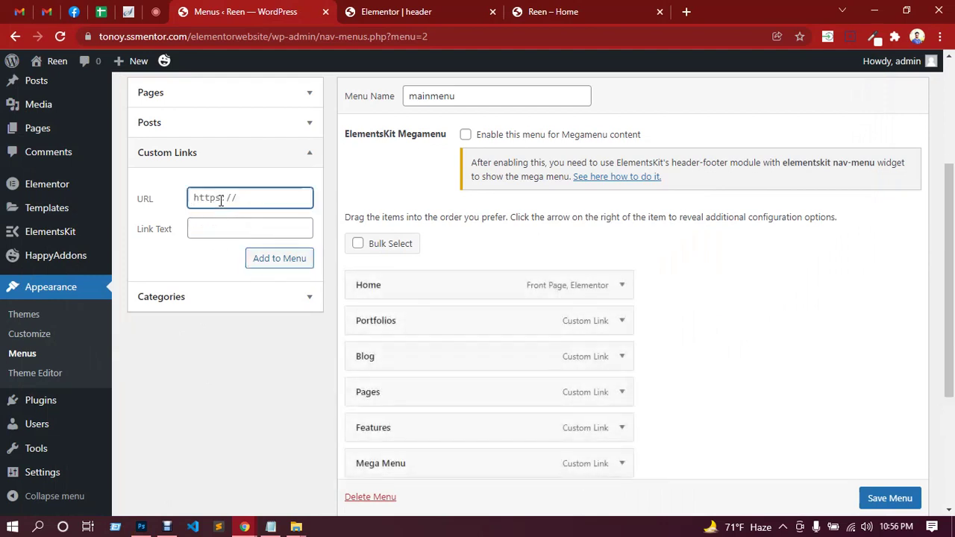
pyautogui.click(221, 230)
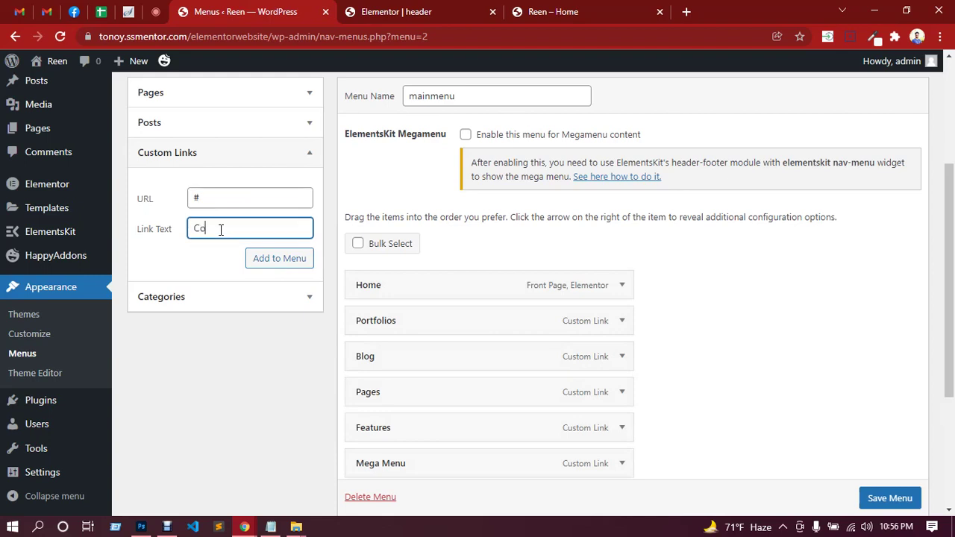
pyautogui.write('Contact')
pyautogui.click(288, 259)
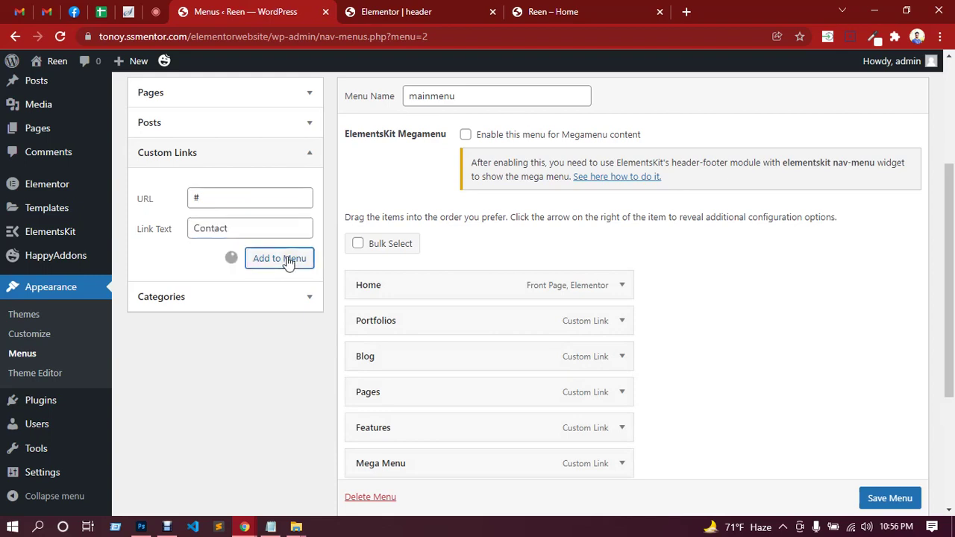
# Assign mainmenu to the Header display location and save the menu.
pyautogui.scroll(-3, 700, 268)
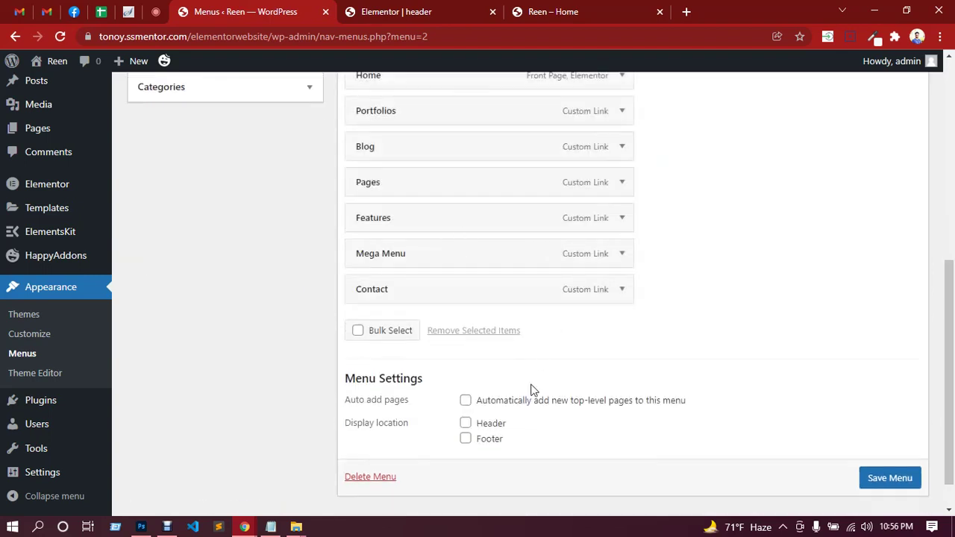
pyautogui.click(465, 424)
pyautogui.scroll(-1, 787, 352)
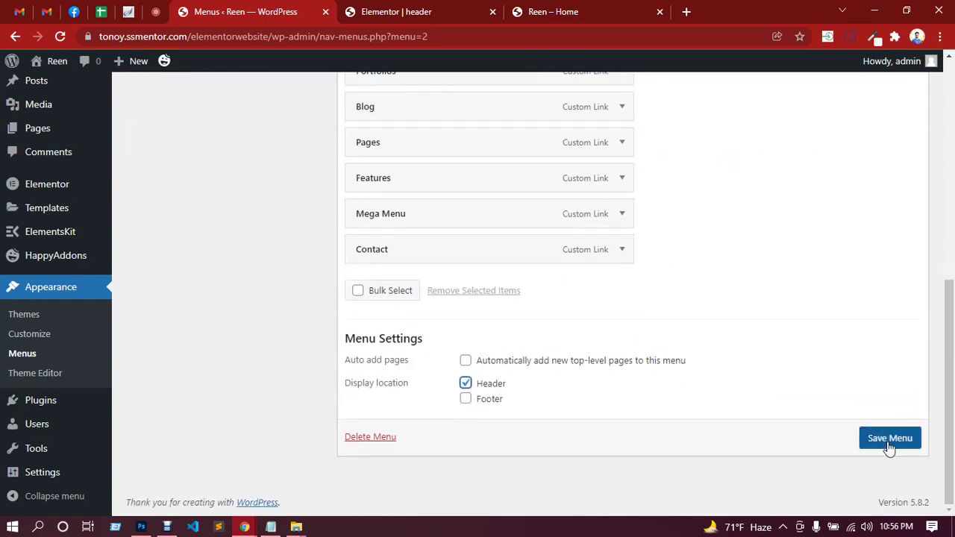
pyautogui.click(888, 444)
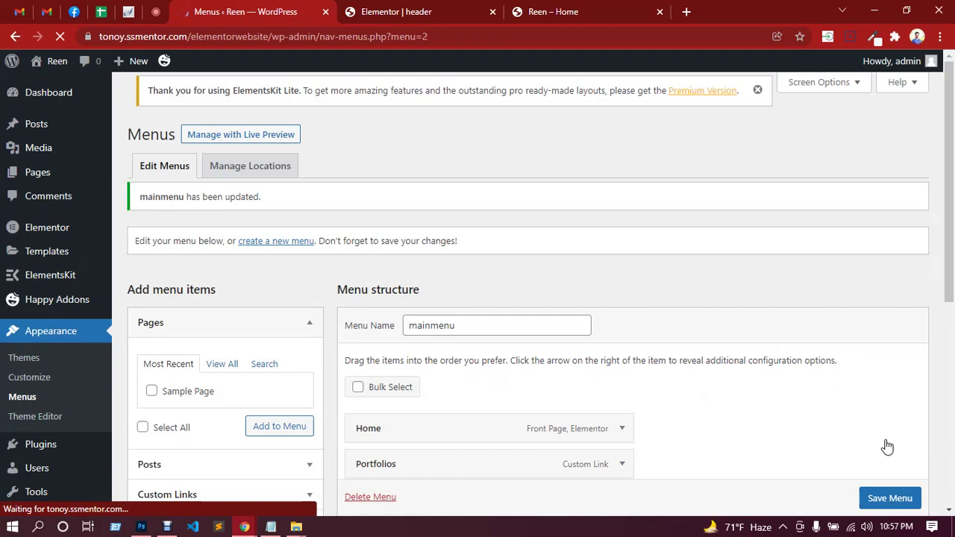
pyautogui.click(155, 14)
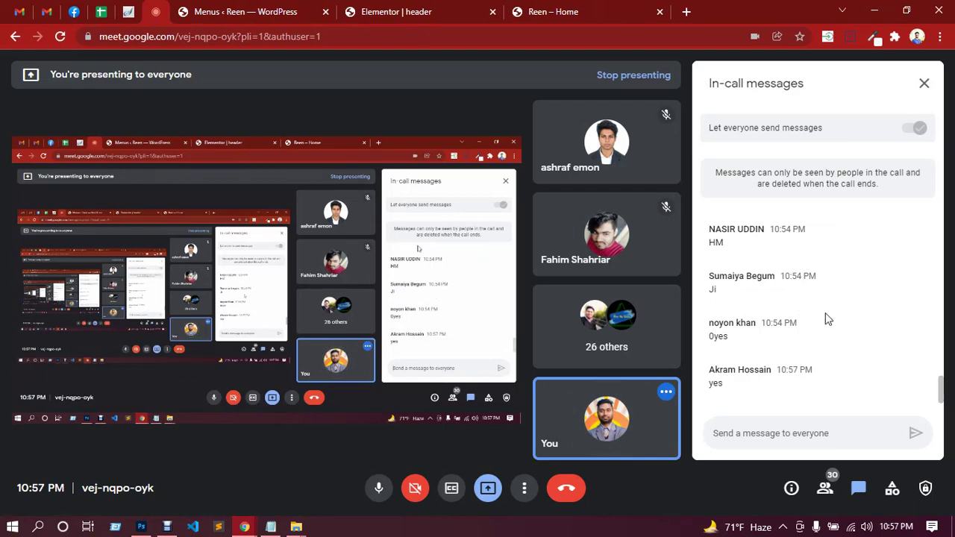
pyautogui.click(418, 12)
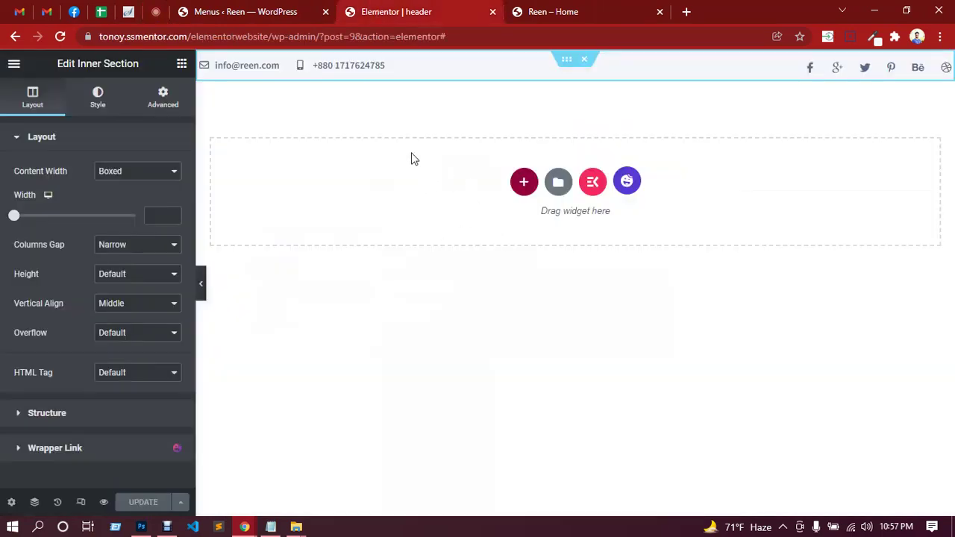
# Add a single-column section holding an inner section, resizing its columns to about 15% / 85%.
pyautogui.click(61, 37)
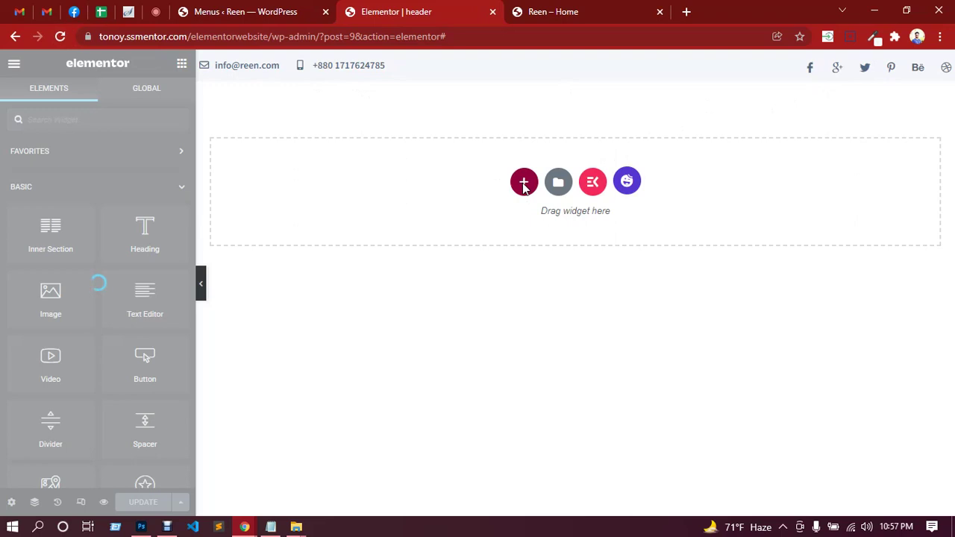
pyautogui.click(524, 185)
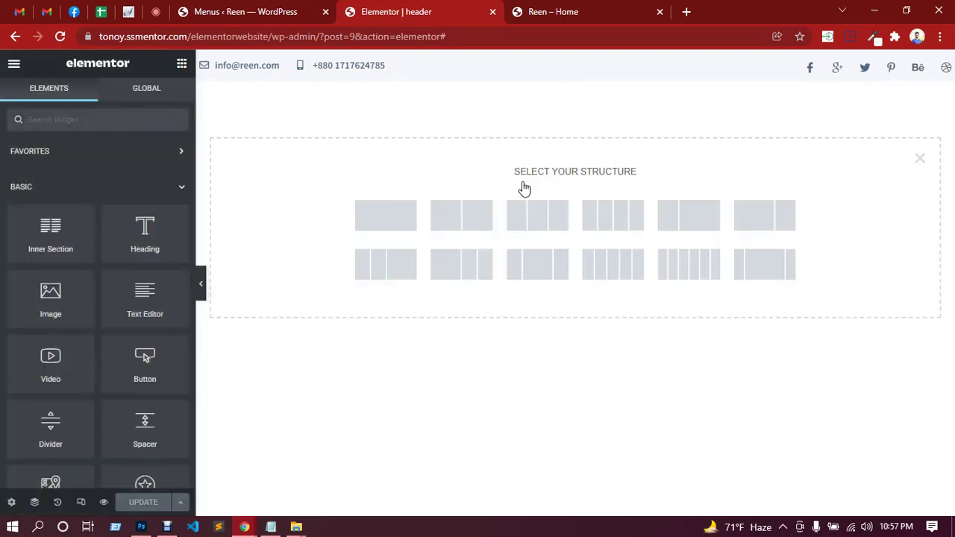
pyautogui.click(407, 224)
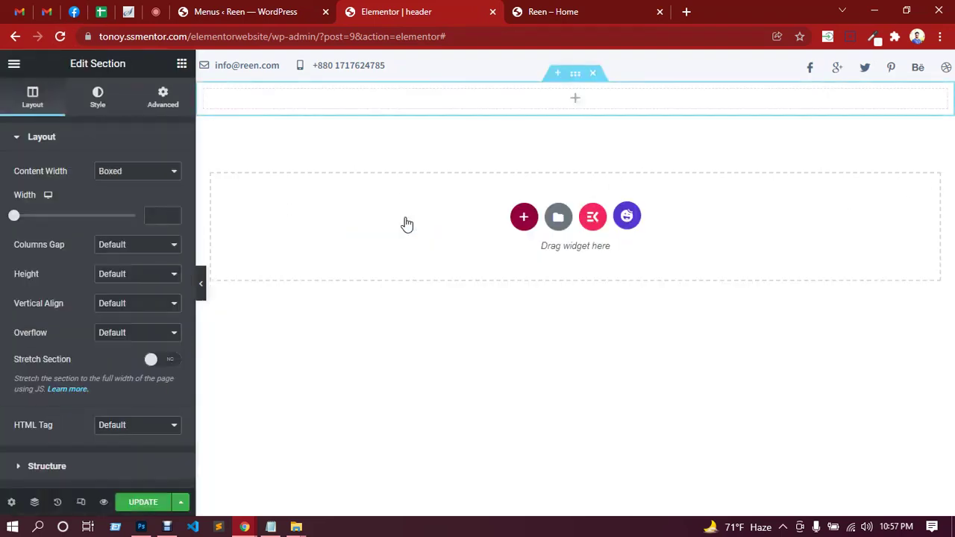
pyautogui.click(576, 105)
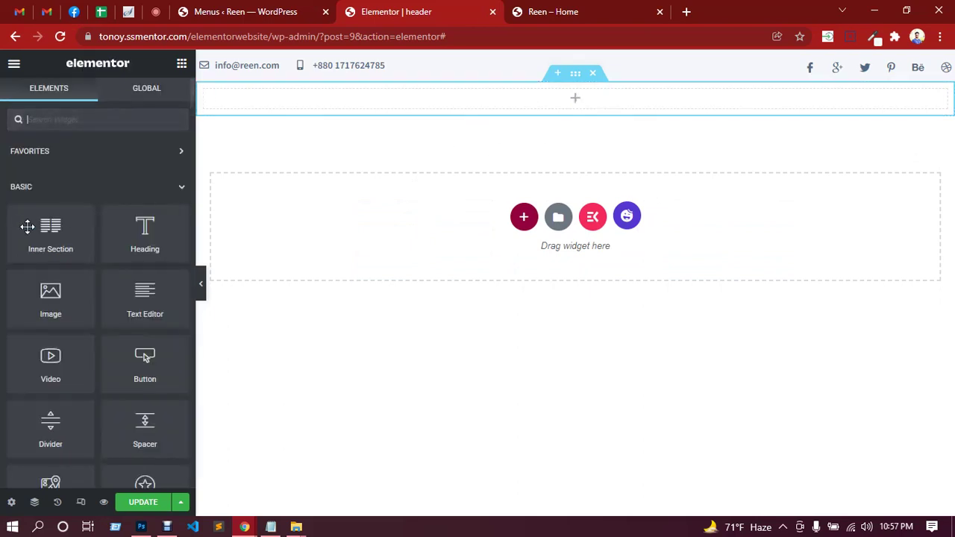
pyautogui.moveTo(48, 229); pyautogui.dragTo(394, 90)
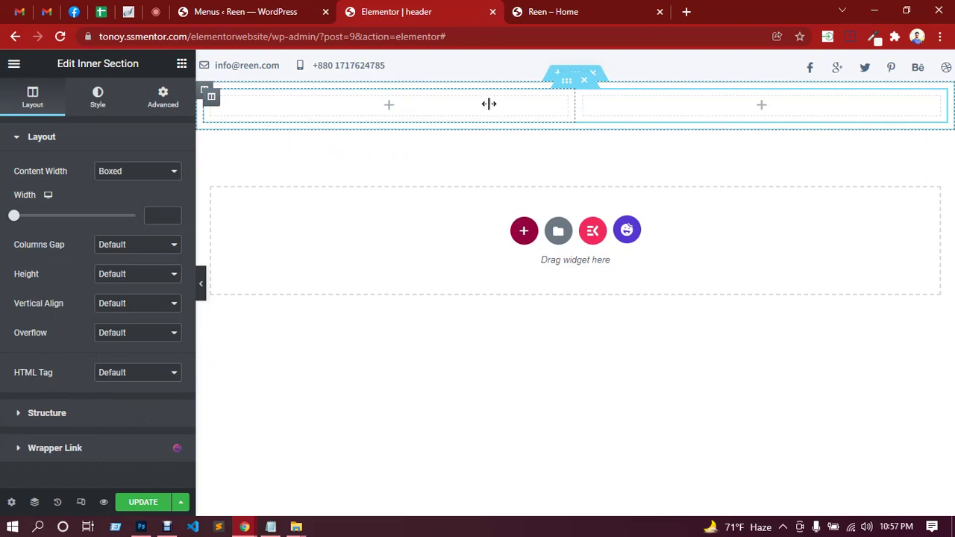
pyautogui.moveTo(489, 104); pyautogui.dragTo(316, 106)
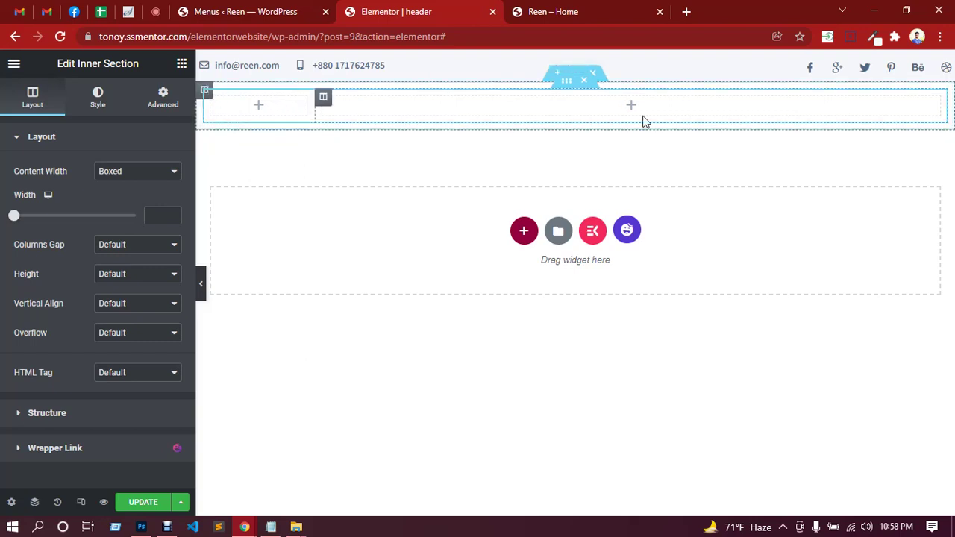
pyautogui.click(259, 107)
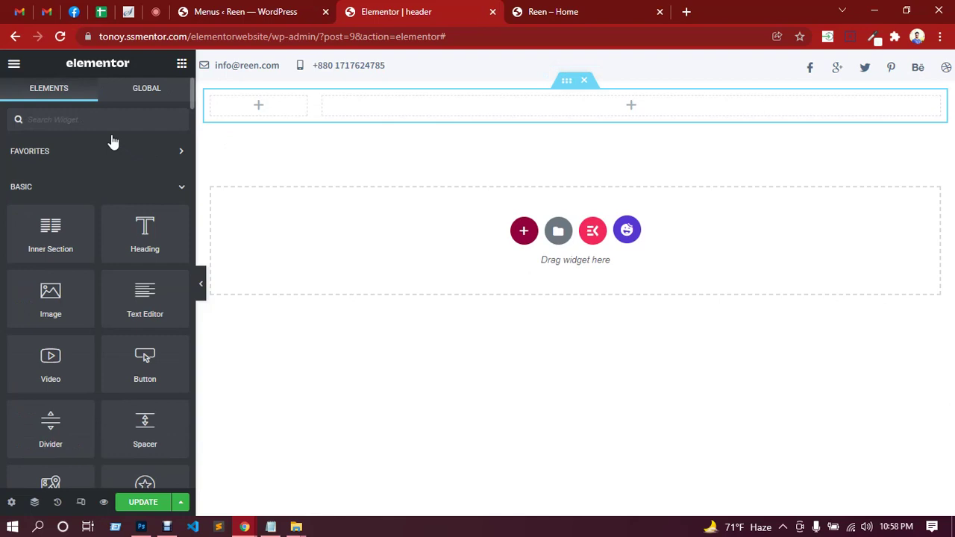
# Place an Image widget in the left column and upload and insert logo.png.
pyautogui.write('image')
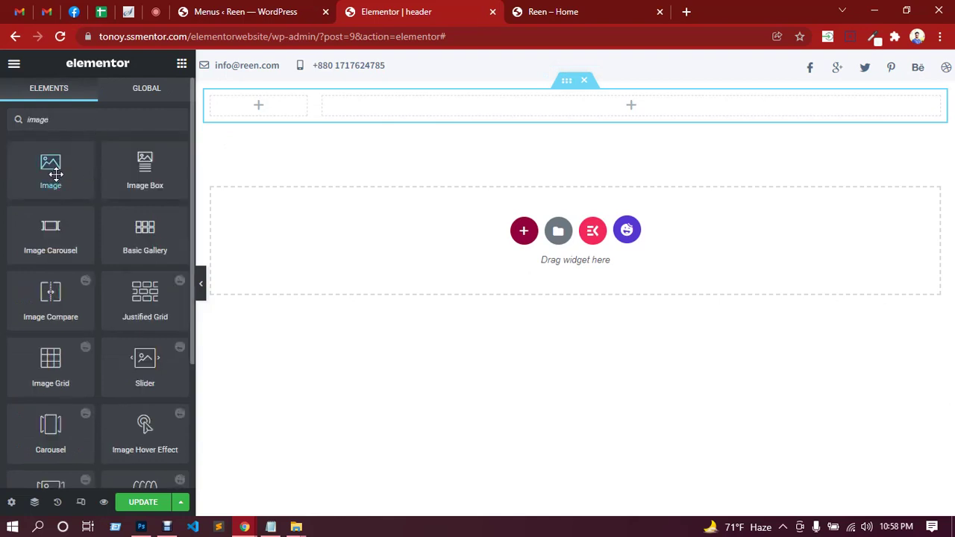
pyautogui.moveTo(52, 175); pyautogui.dragTo(257, 109)
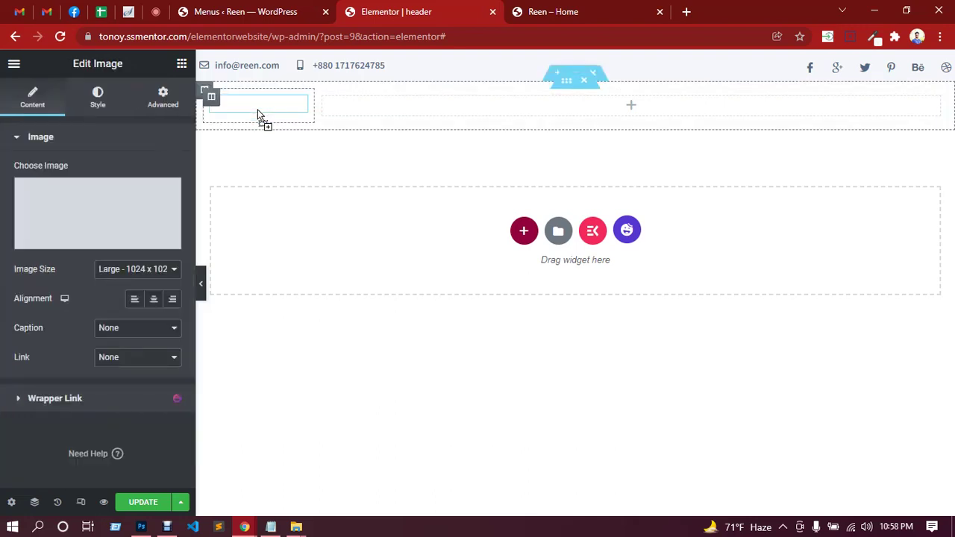
pyautogui.click(106, 214)
pyautogui.click(533, 304)
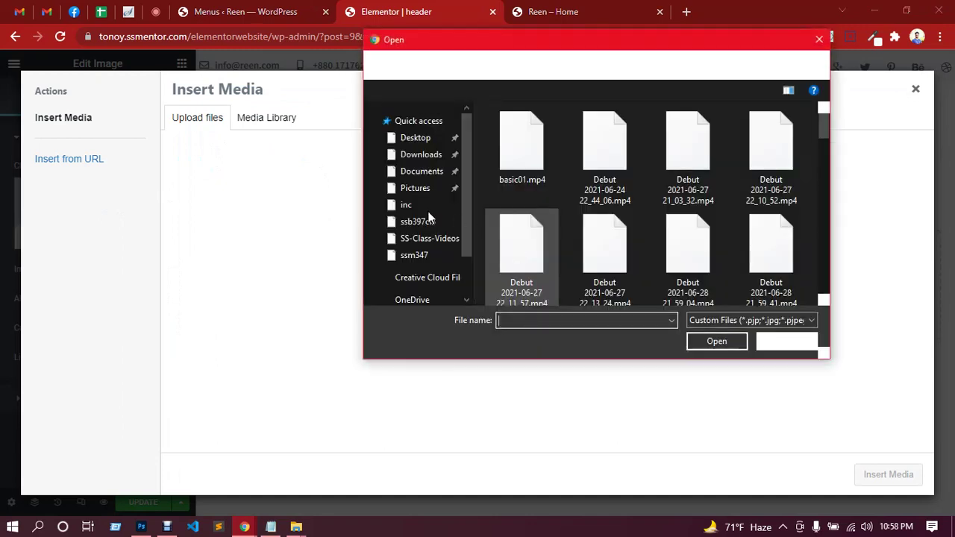
pyautogui.scroll(-5, 423, 194)
pyautogui.click(420, 151)
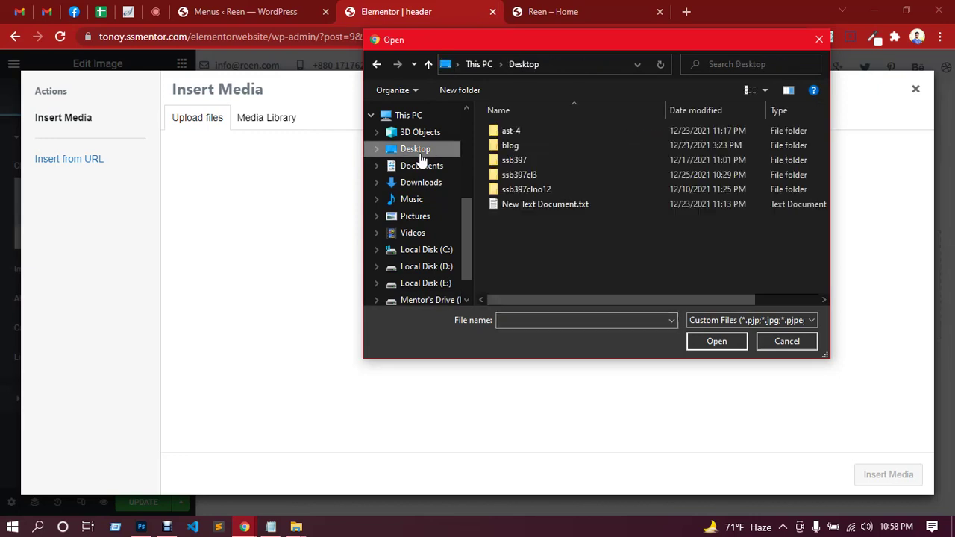
pyautogui.click(533, 177)
pyautogui.doubleClick(533, 177)
pyautogui.doubleClick(526, 147)
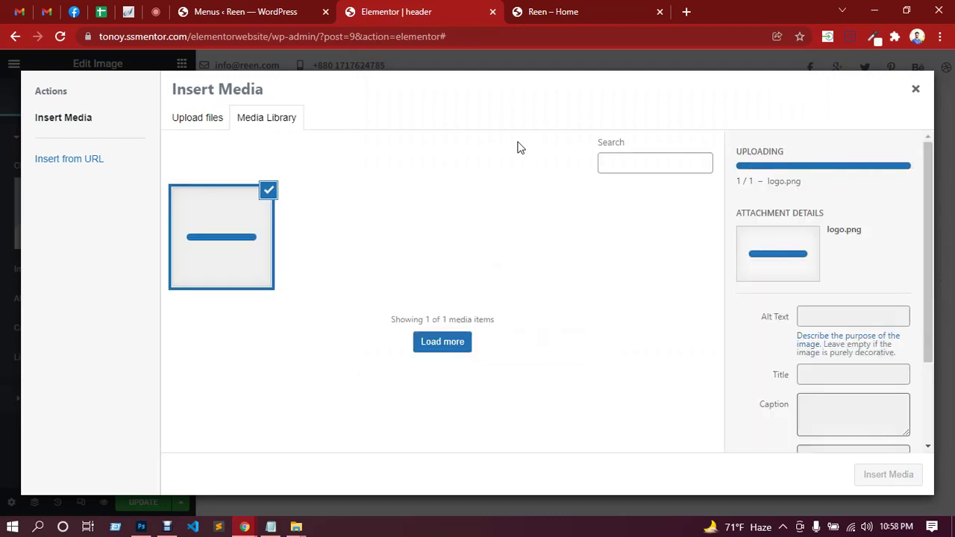
pyautogui.click(878, 479)
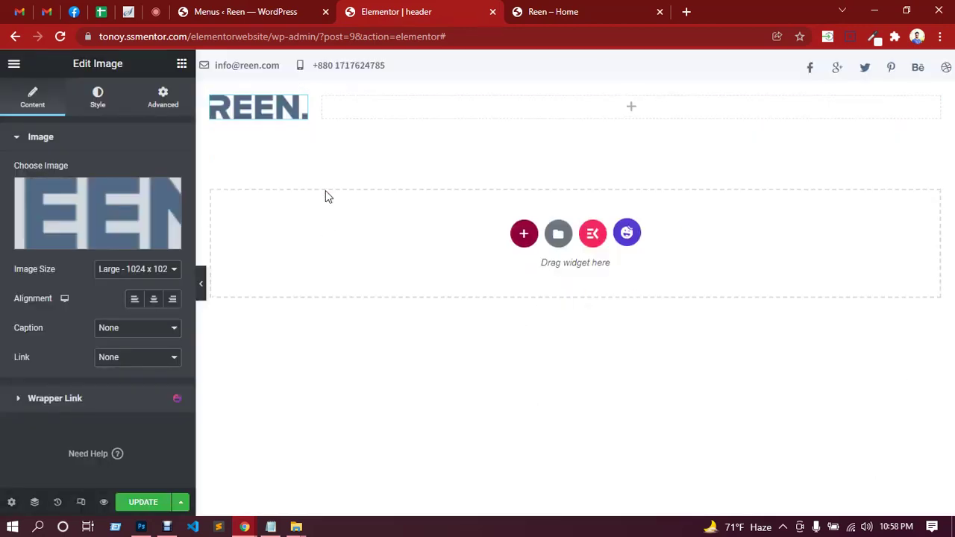
# Set the logo to Full image size, link it to the site URL, and update.
pyautogui.click(128, 272)
pyautogui.click(118, 349)
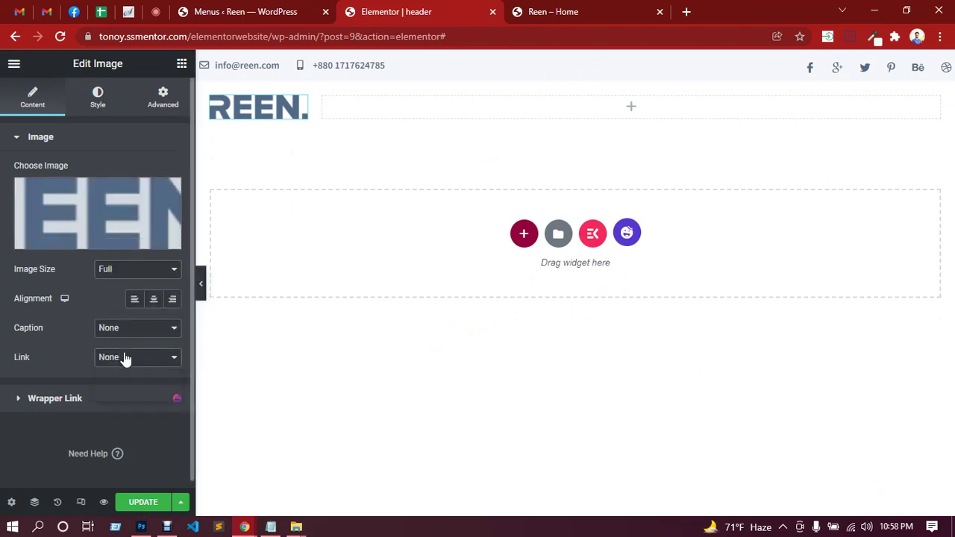
pyautogui.click(124, 358)
pyautogui.click(132, 394)
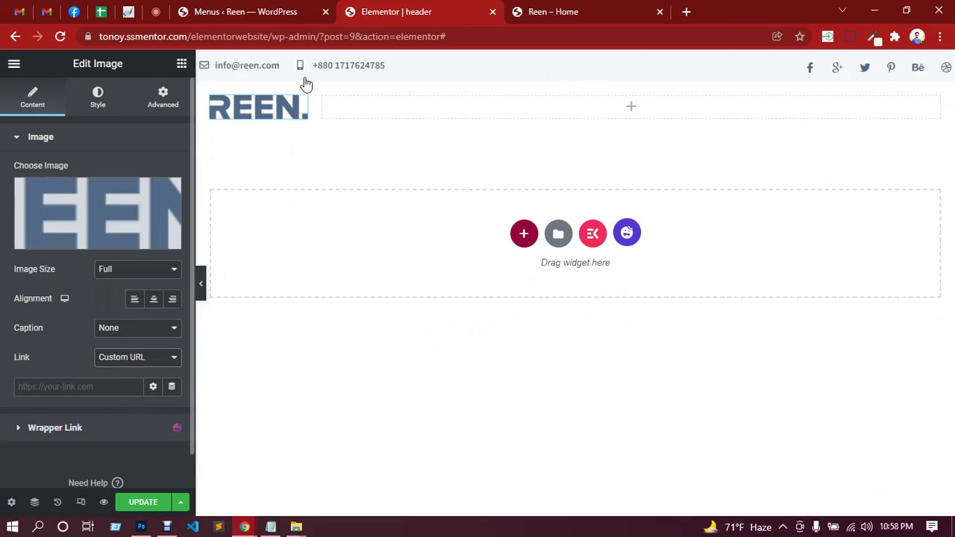
pyautogui.moveTo(274, 36); pyautogui.dragTo(98, 39)
pyautogui.hotkey('ctrl', 'c')
pyautogui.click(71, 386)
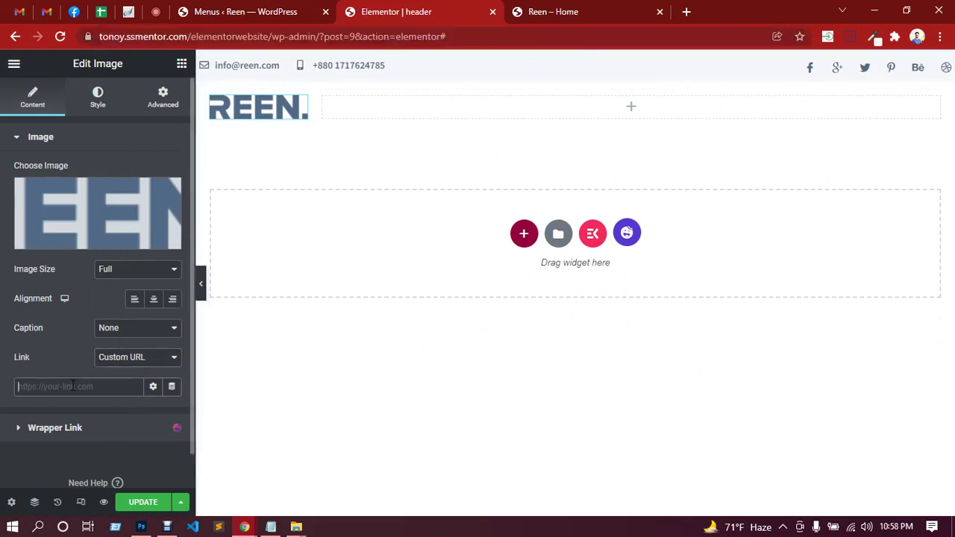
pyautogui.hotkey('ctrl', 'v')
pyautogui.click(146, 506)
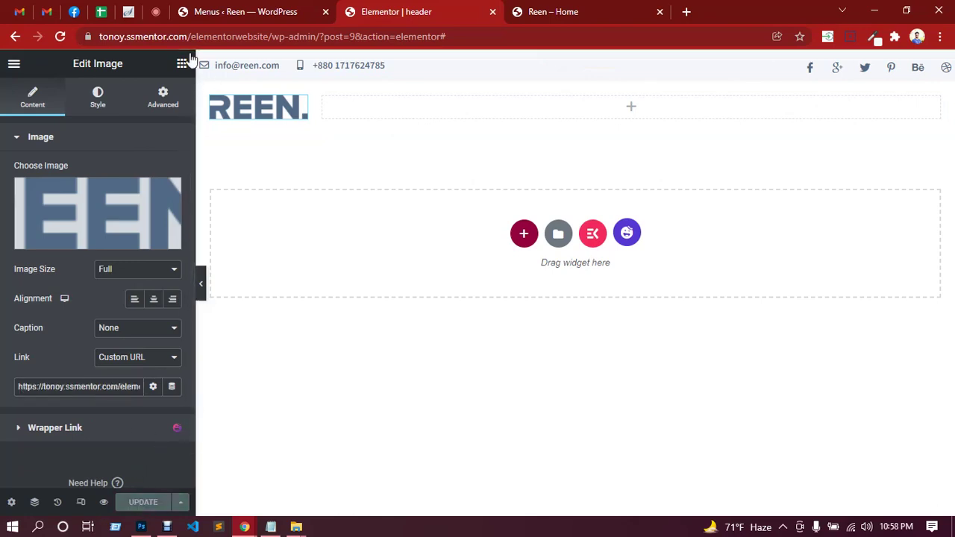
pyautogui.click(158, 13)
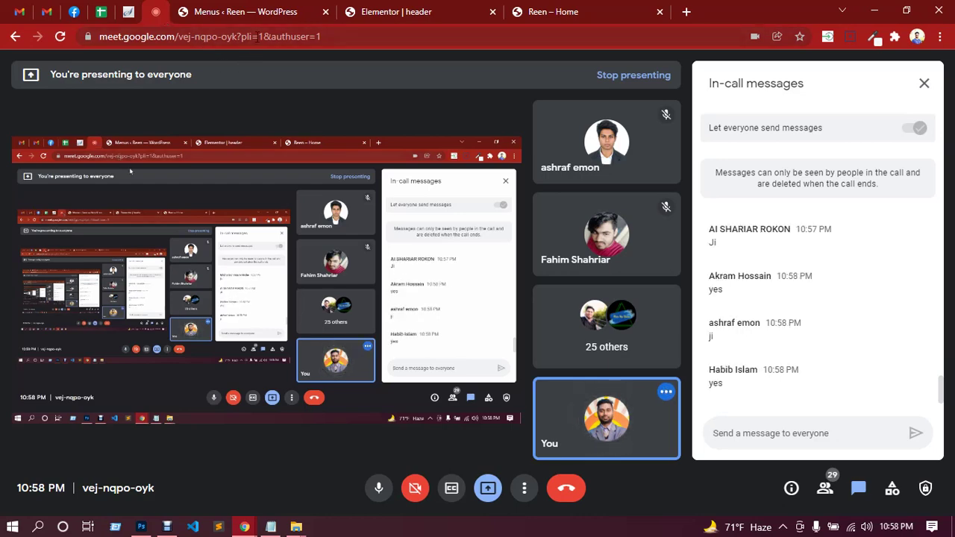
pyautogui.click(251, 11)
pyautogui.click(350, 9)
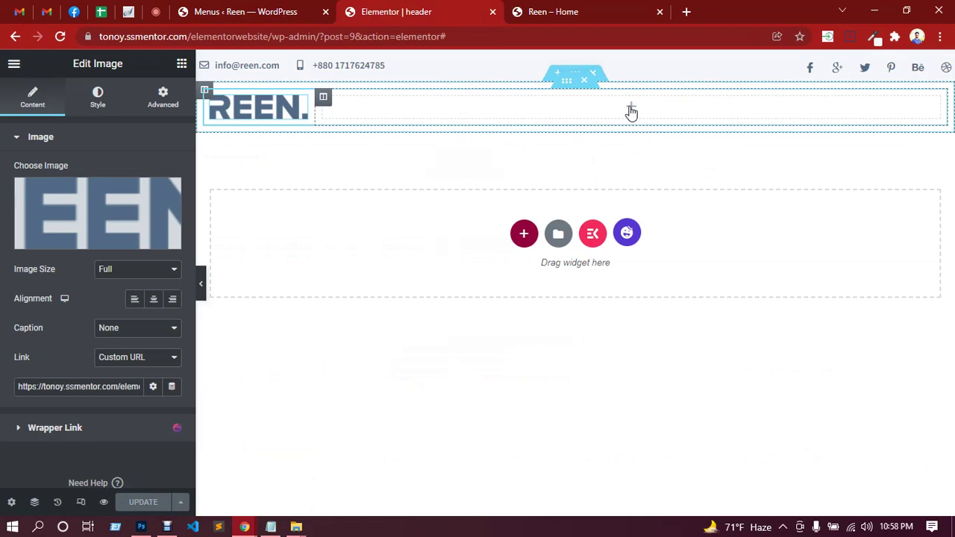
# Drop an ElementsKit Nav Menu into the right column and select mainmenu.
pyautogui.click(630, 109)
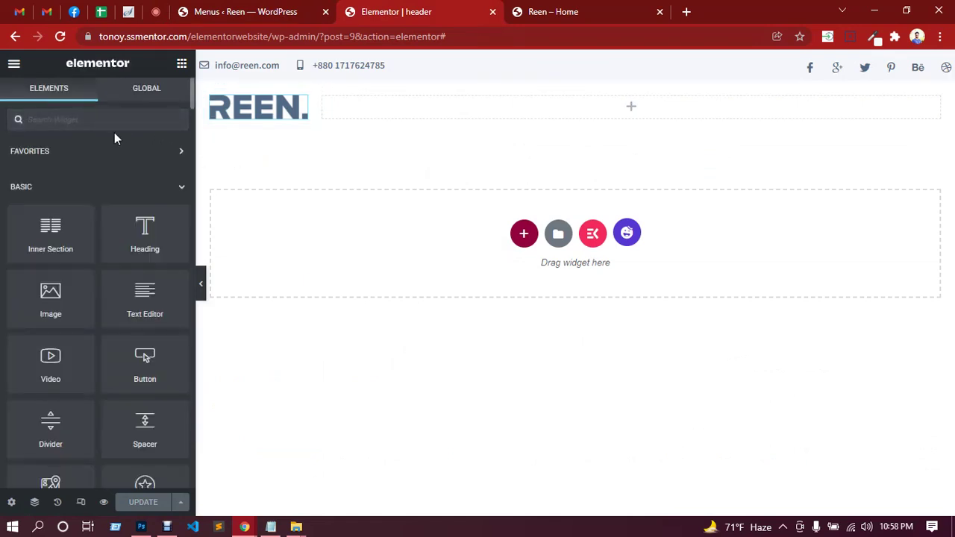
pyautogui.write('menu')
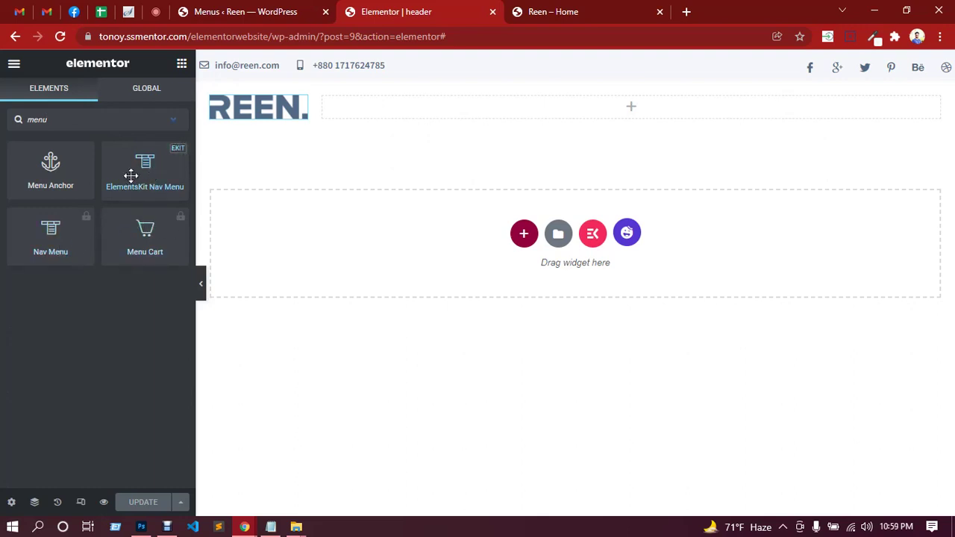
pyautogui.moveTo(135, 172); pyautogui.dragTo(612, 106)
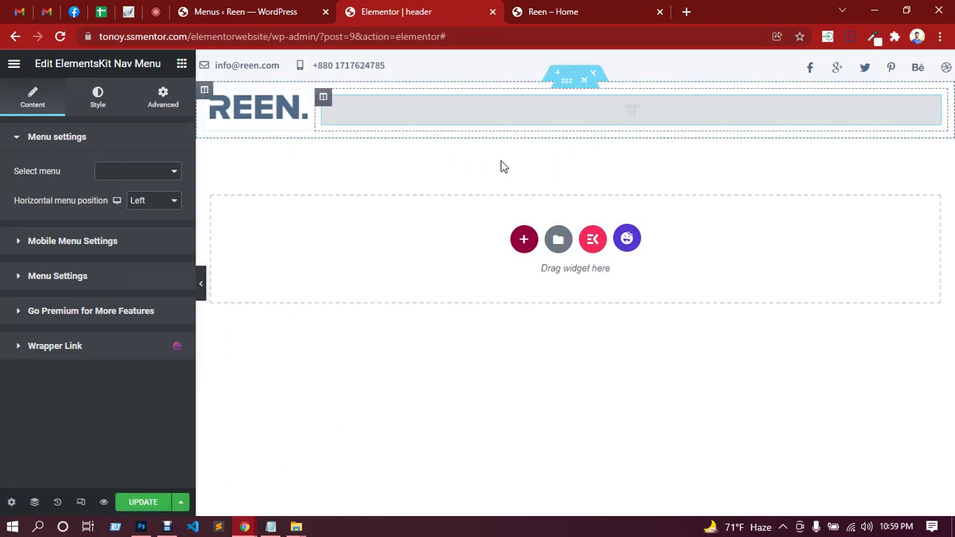
pyautogui.click(134, 173)
pyautogui.click(133, 184)
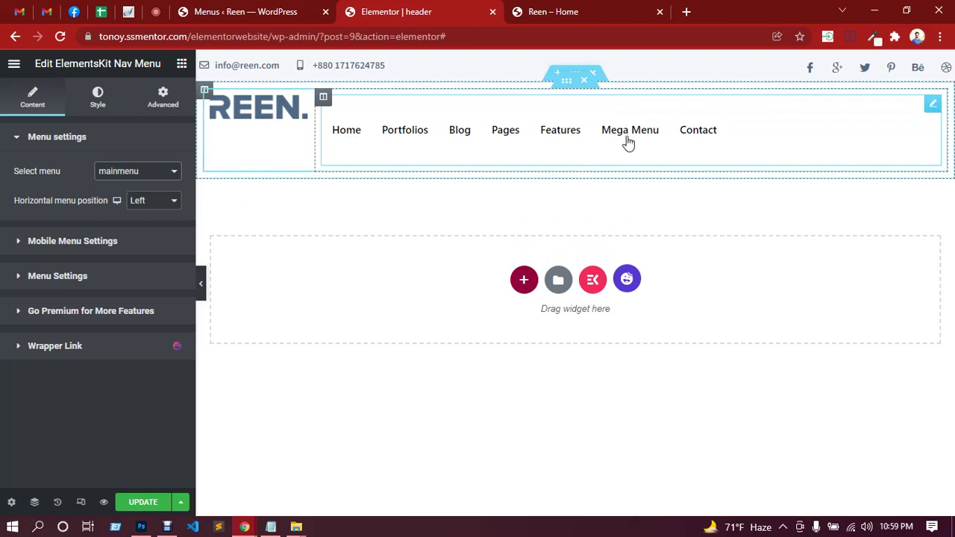
# Set the nav menu's horizontal position to Right.
pyautogui.click(154, 202)
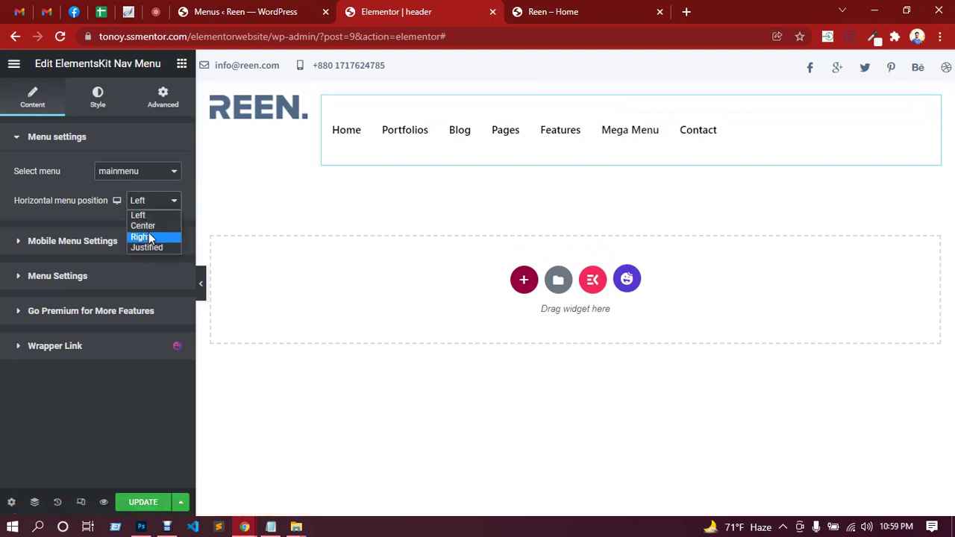
pyautogui.click(147, 236)
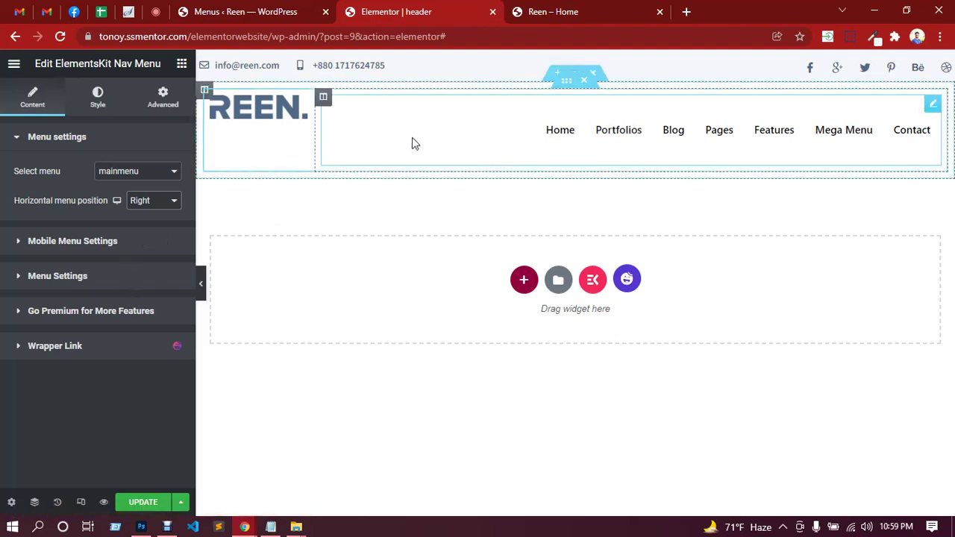
pyautogui.click(155, 14)
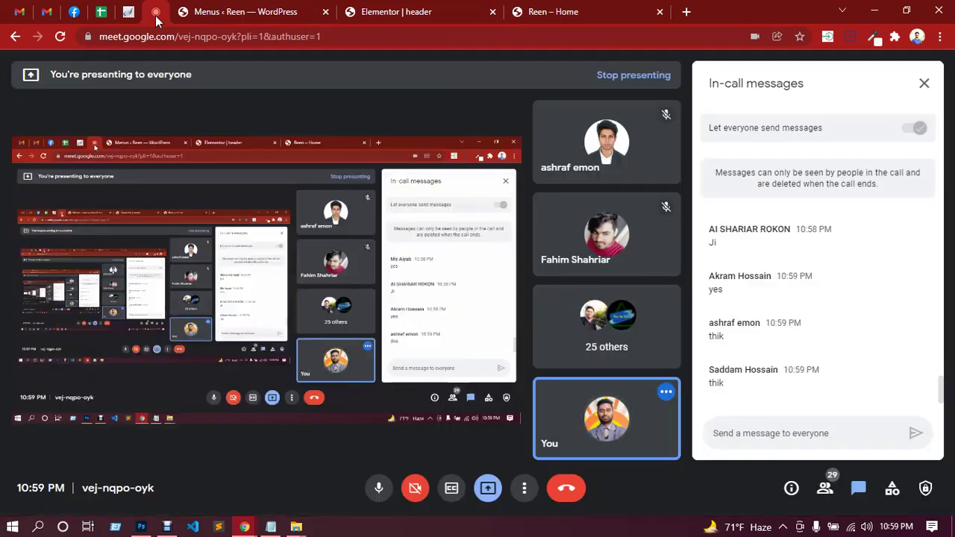
pyautogui.click(391, 15)
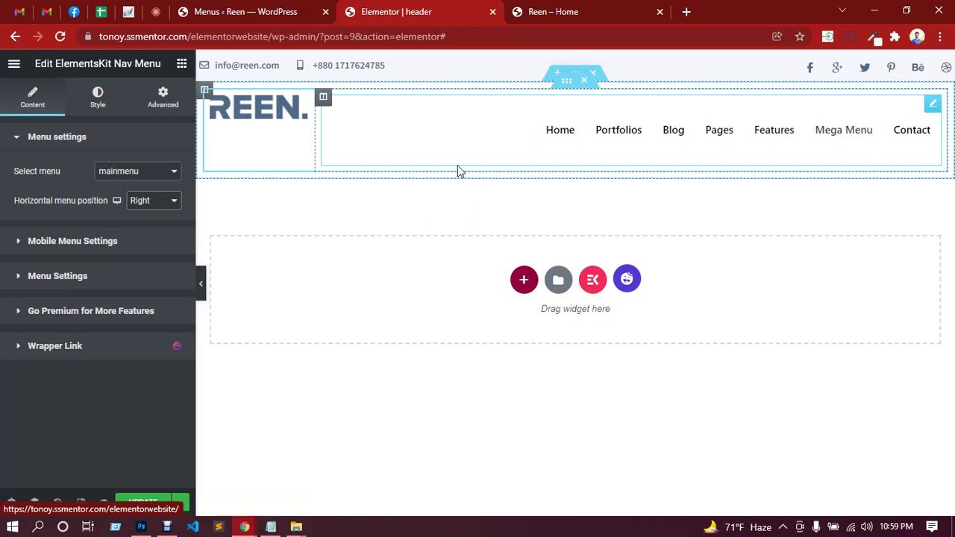
# Review the nav menu's Mobile Menu Settings and Menu Settings panels.
pyautogui.click(74, 241)
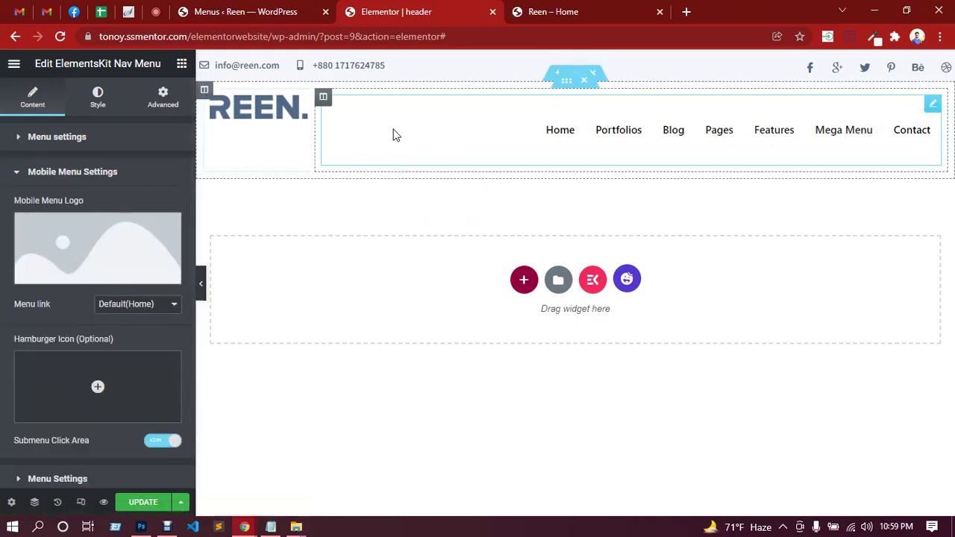
pyautogui.click(59, 175)
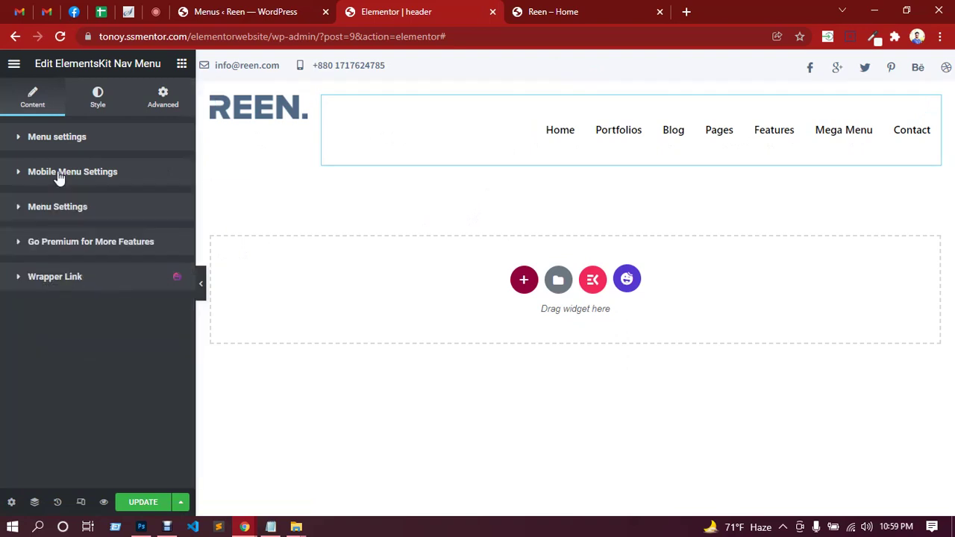
pyautogui.click(61, 211)
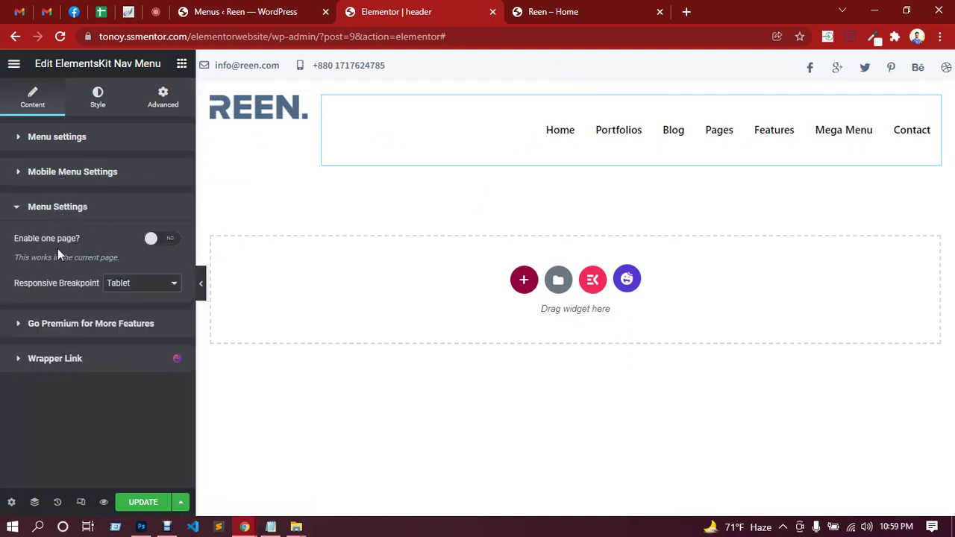
pyautogui.click(37, 137)
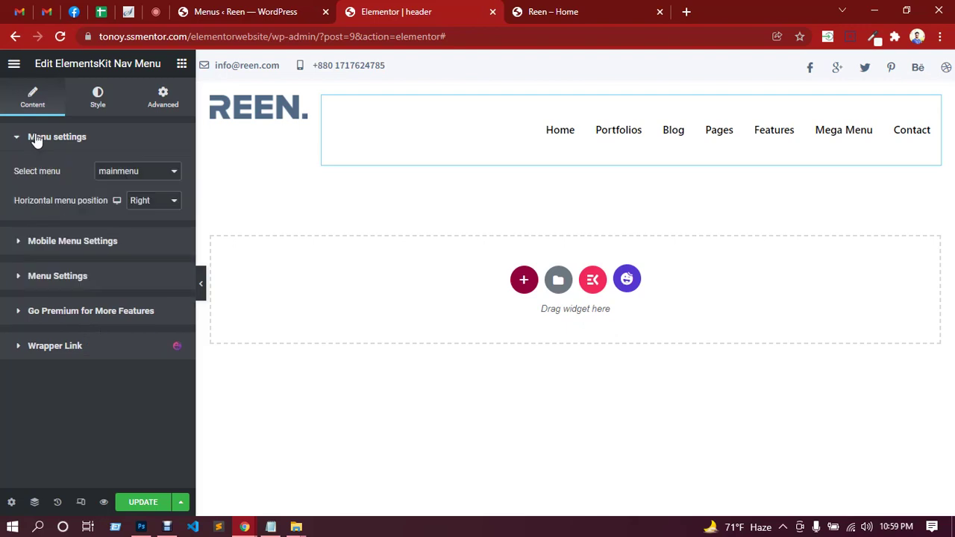
pyautogui.click(66, 243)
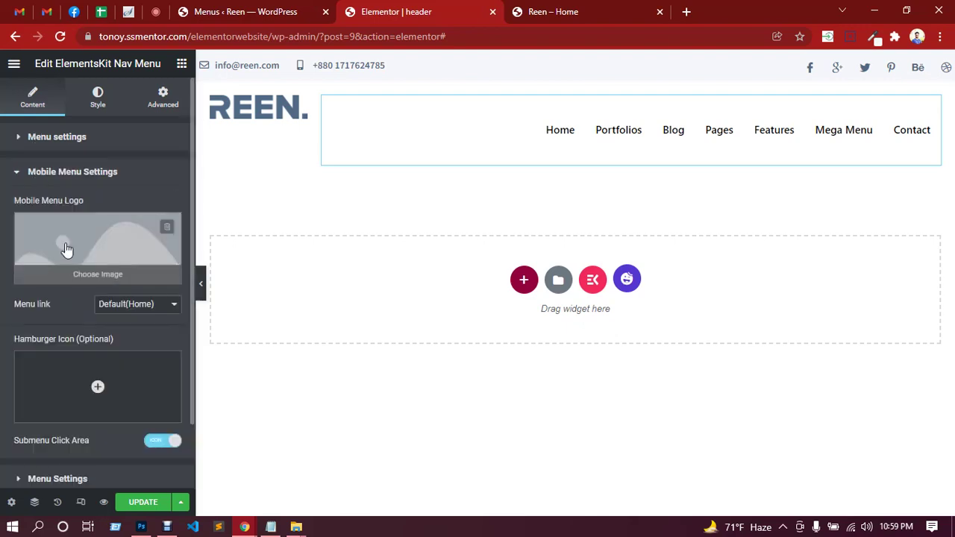
# Step the nav menu height down to 38 px and expand the Menu item style settings.
pyautogui.click(102, 112)
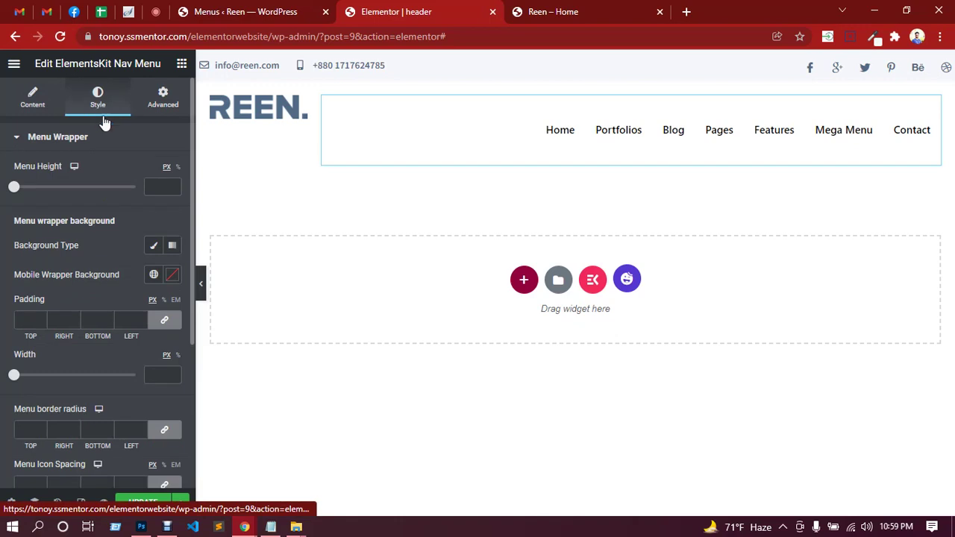
pyautogui.moveTo(17, 194); pyautogui.dragTo(22, 192)
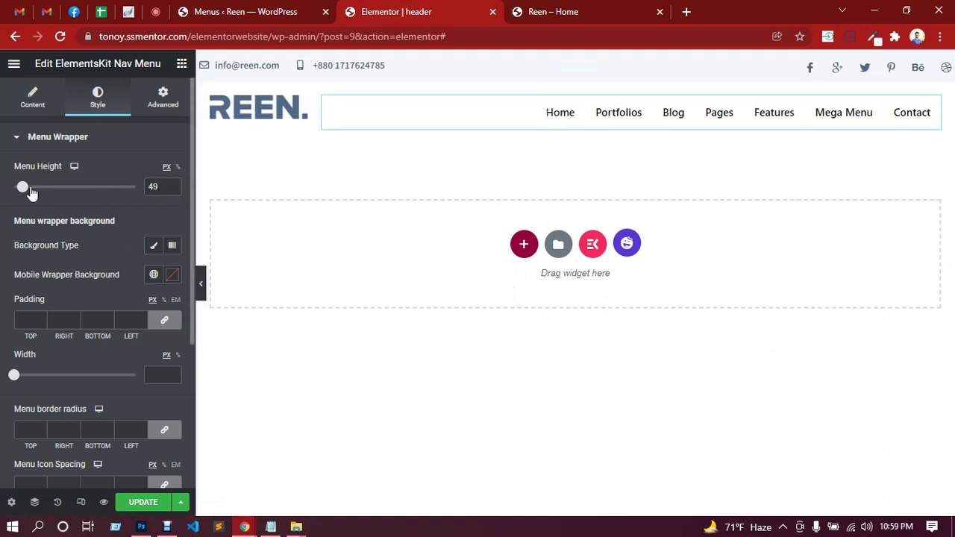
pyautogui.click(172, 191)
pyautogui.click(173, 191)
pyautogui.click(172, 191)
pyautogui.click(172, 191)
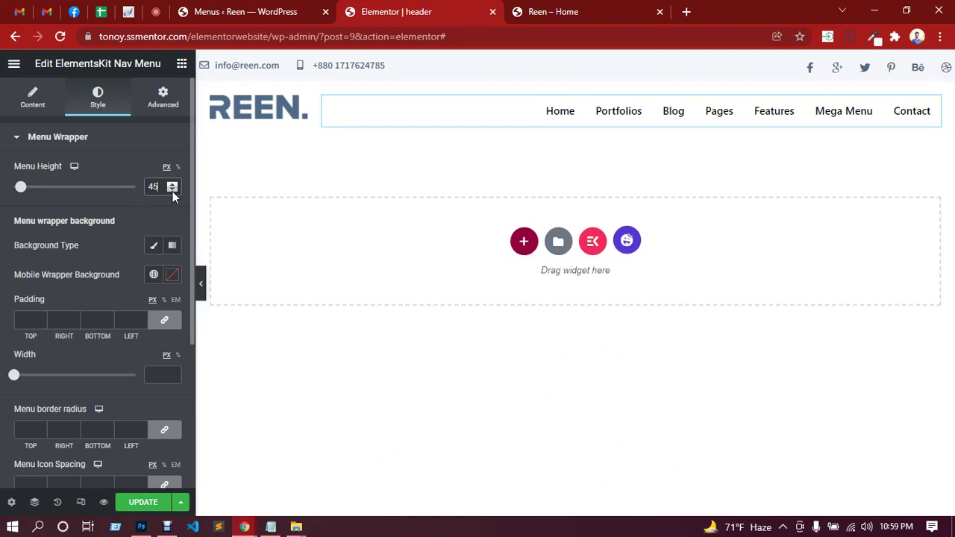
pyautogui.click(172, 191)
pyautogui.click(172, 191)
pyautogui.click(172, 191)
pyautogui.click(172, 191)
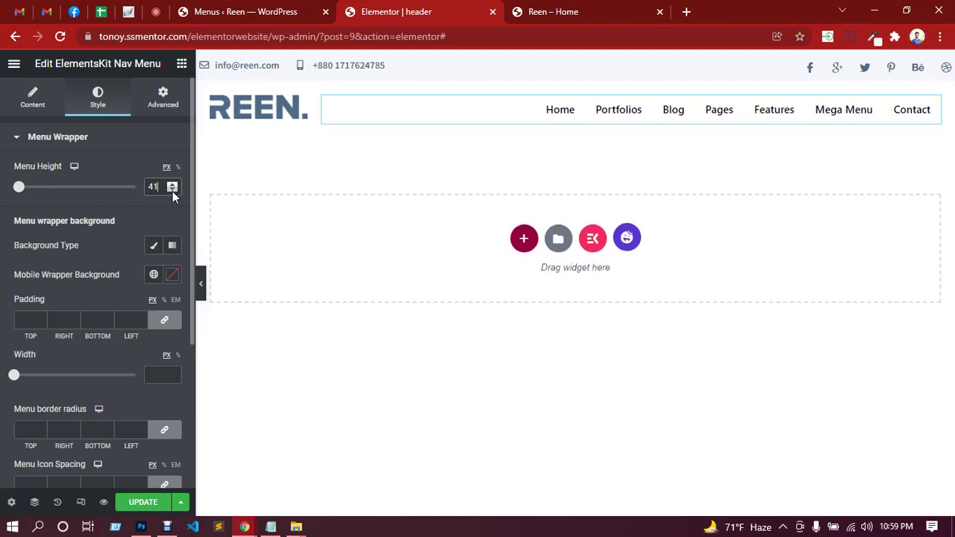
pyautogui.click(173, 191)
pyautogui.click(173, 191)
pyautogui.click(172, 191)
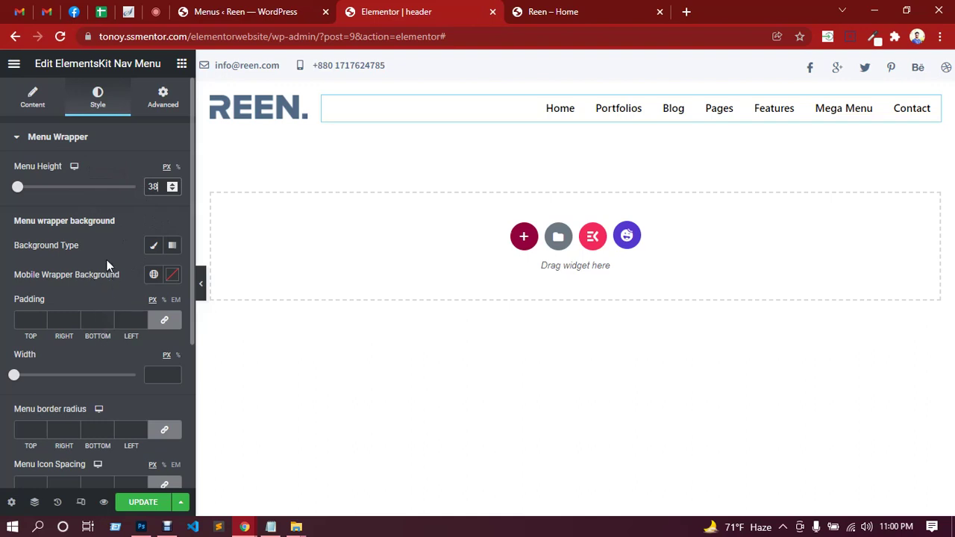
pyautogui.scroll(-3, 90, 299)
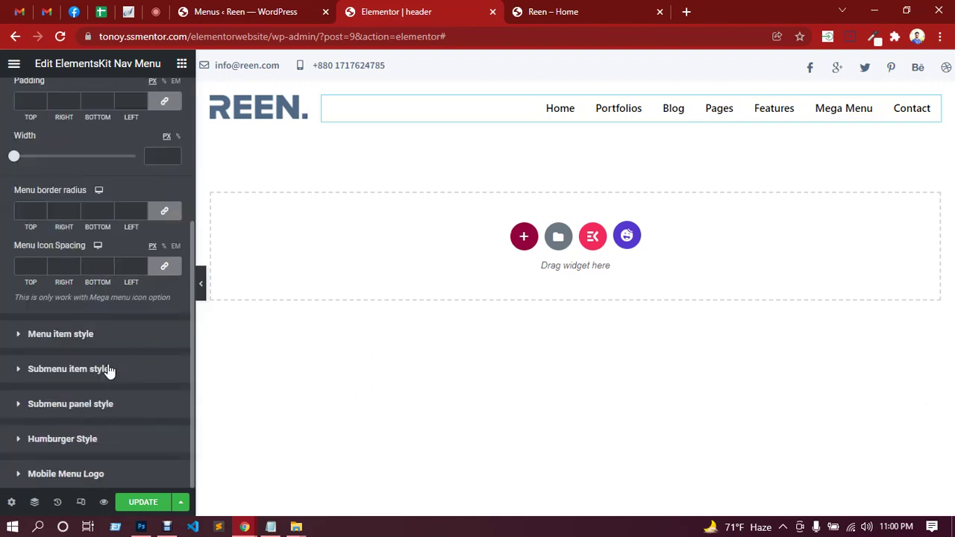
pyautogui.click(60, 334)
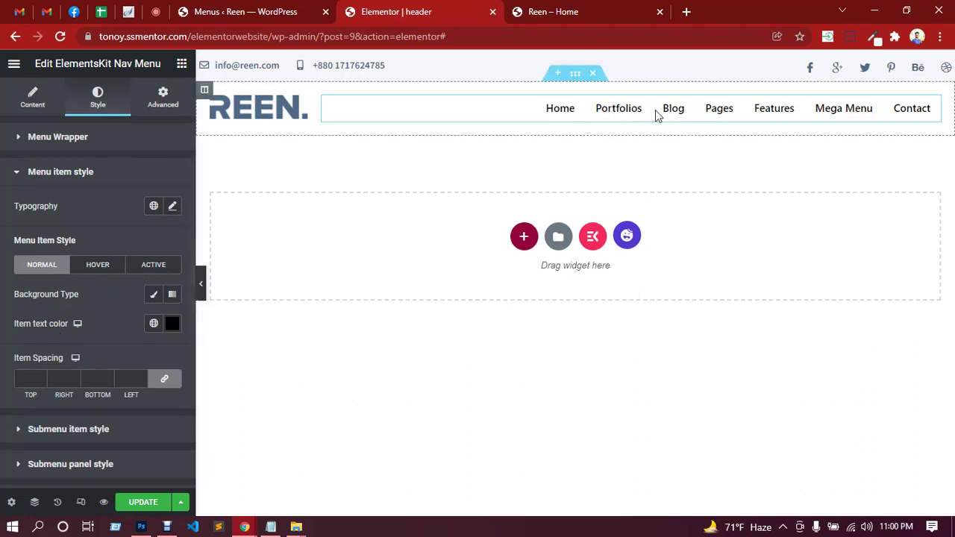
# Sample slate blue #506a85 from the Photoshop mockup and paste it as the menu item text colour.
pyautogui.click(172, 326)
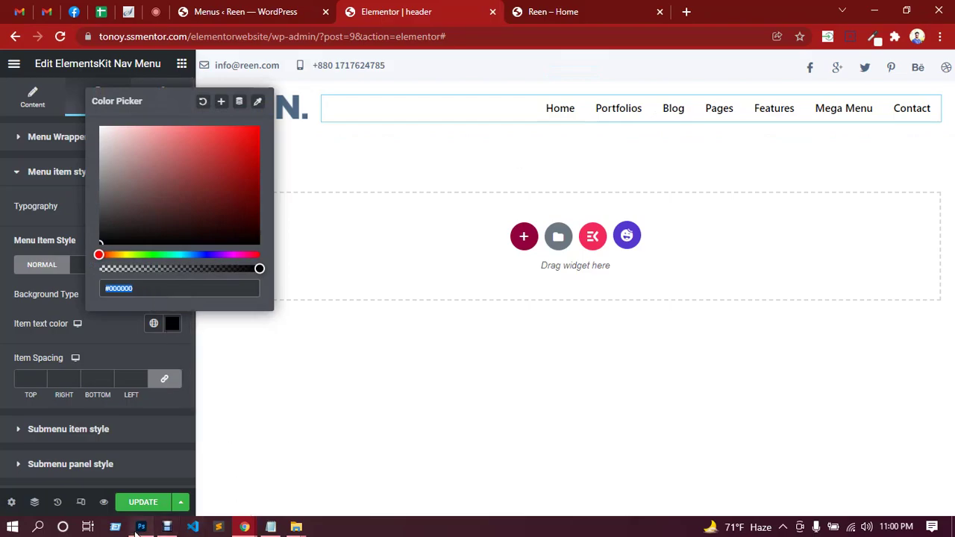
pyautogui.click(140, 528)
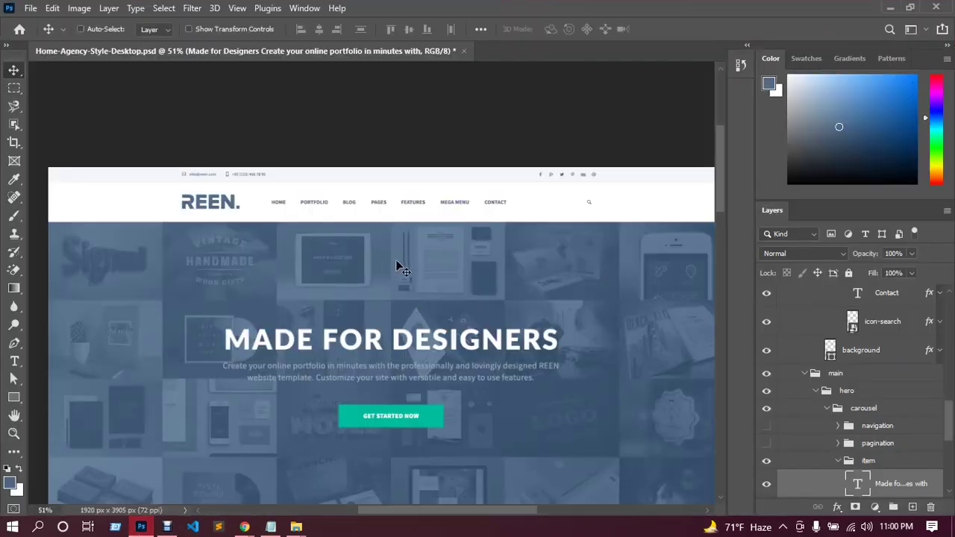
pyautogui.scroll(4, 396, 262)
pyautogui.scroll(5, 249, 234)
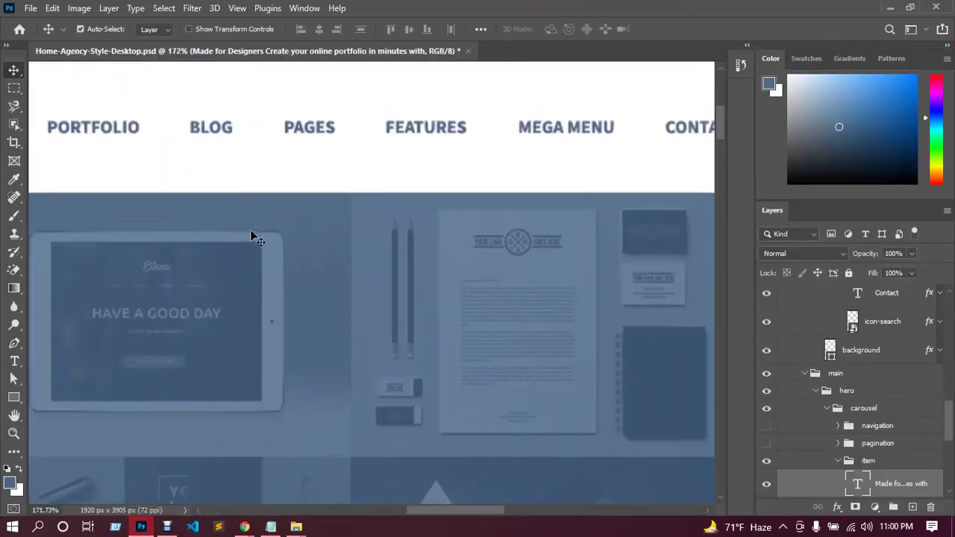
pyautogui.moveTo(464, 510); pyautogui.dragTo(390, 509)
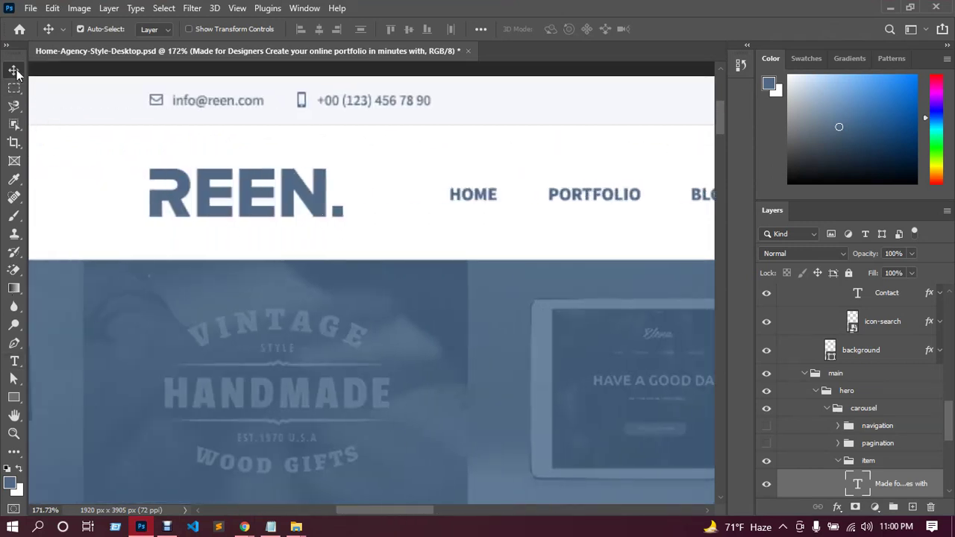
pyautogui.click(14, 180)
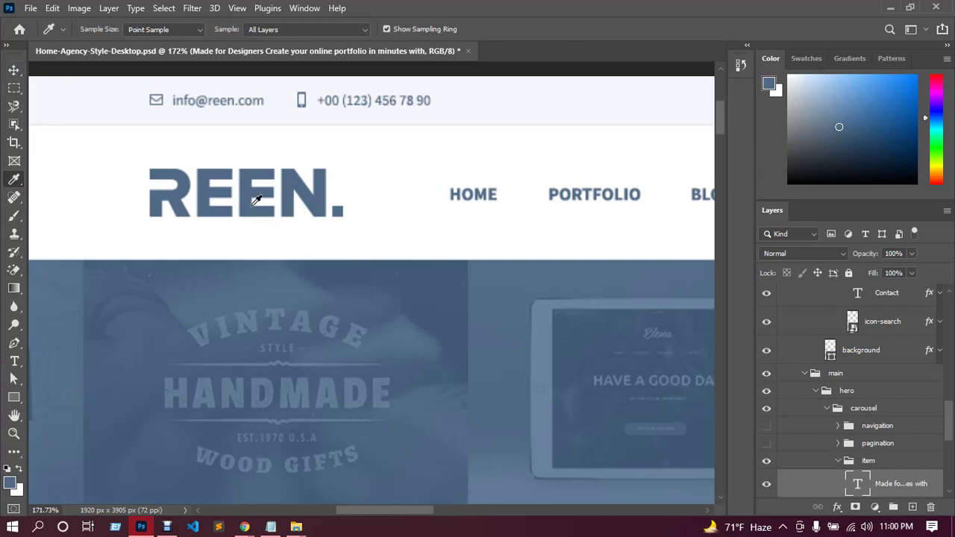
pyautogui.click(12, 484)
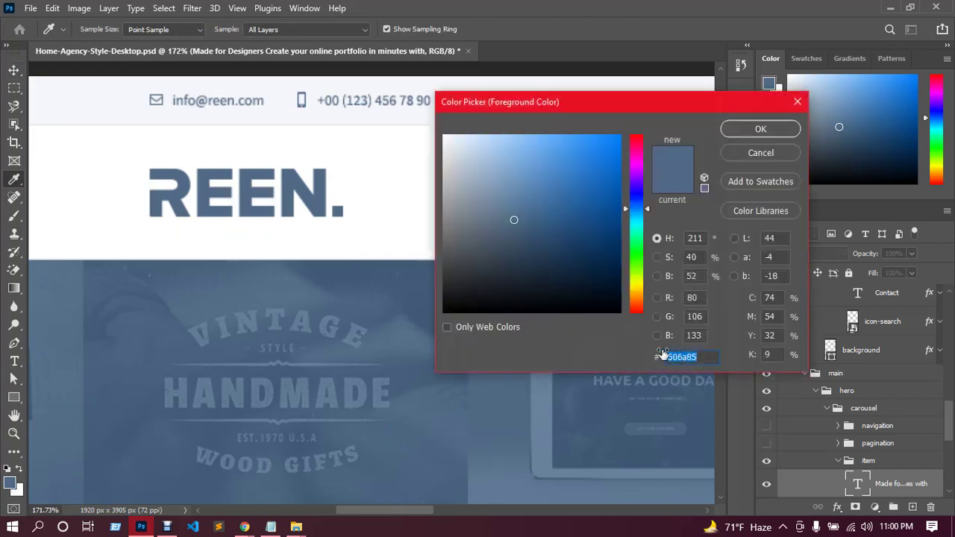
pyautogui.click(223, 485)
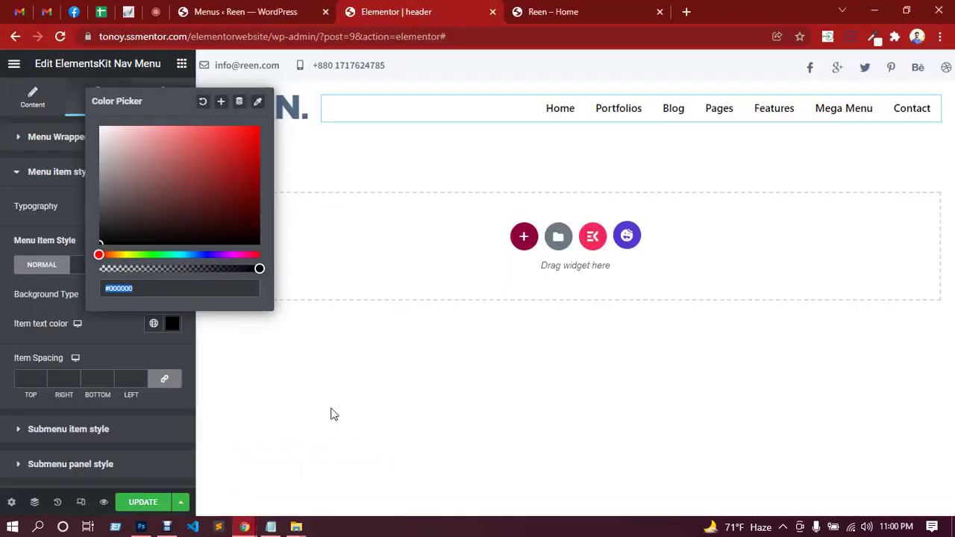
pyautogui.write('506a85')
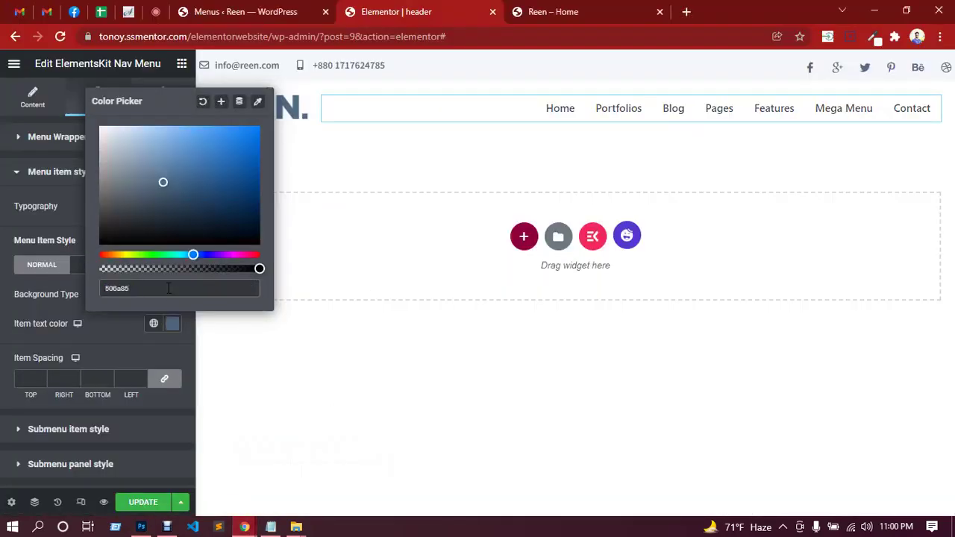
pyautogui.click(115, 331)
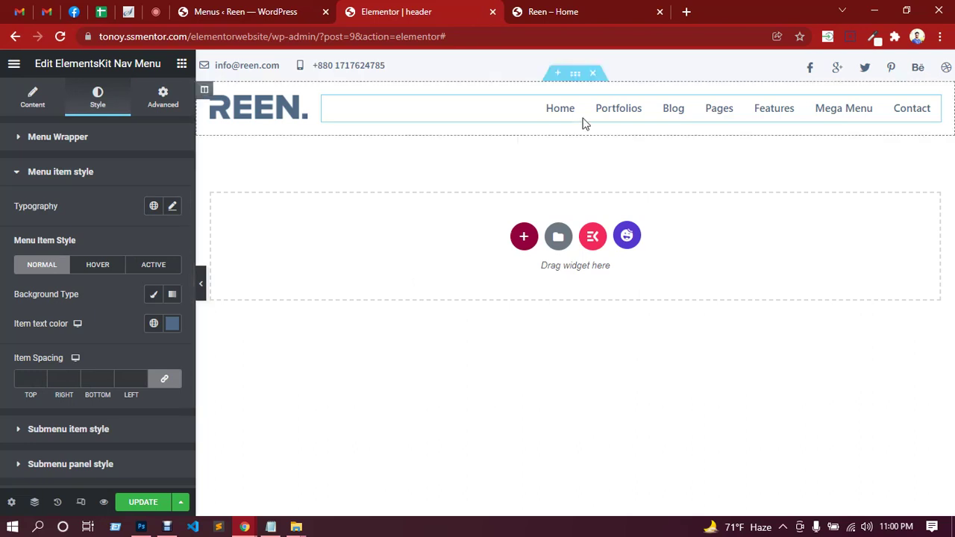
# Unlink item spacing, give the menu items 35 px left spacing, and save the header.
pyautogui.click(166, 380)
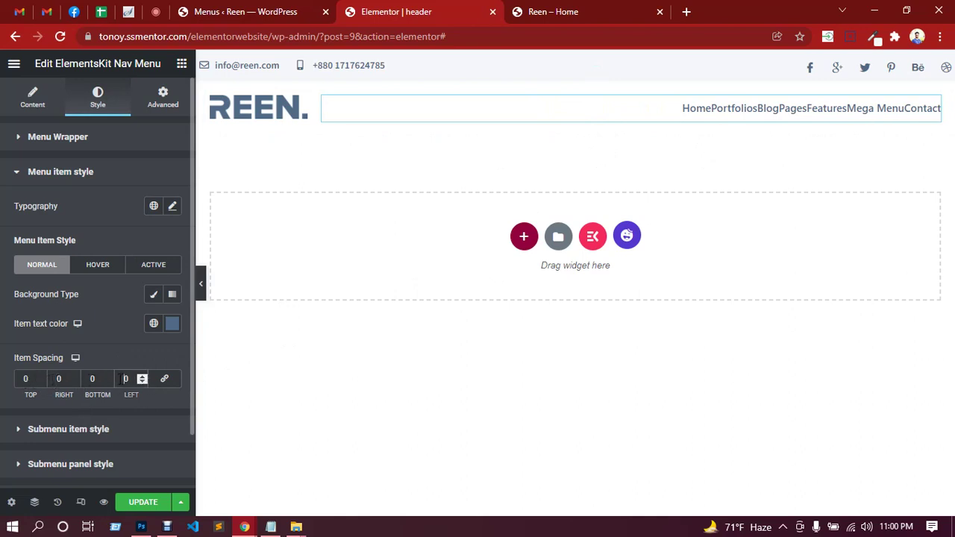
pyautogui.write('2')
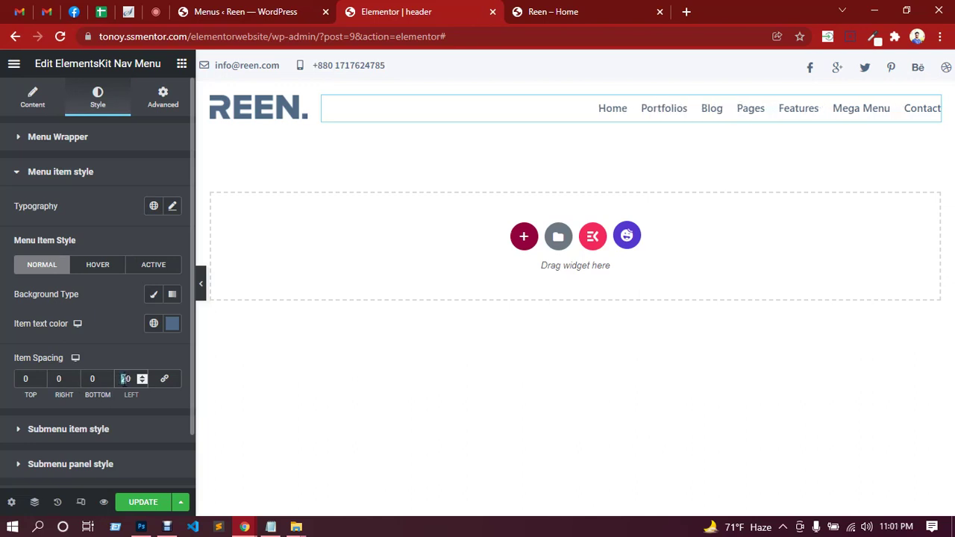
pyautogui.write('3')
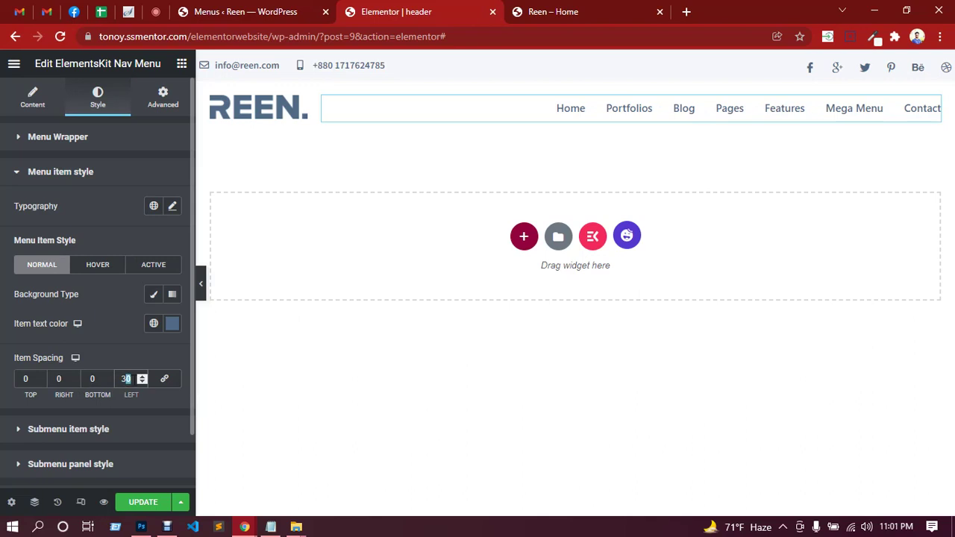
pyautogui.write('5')
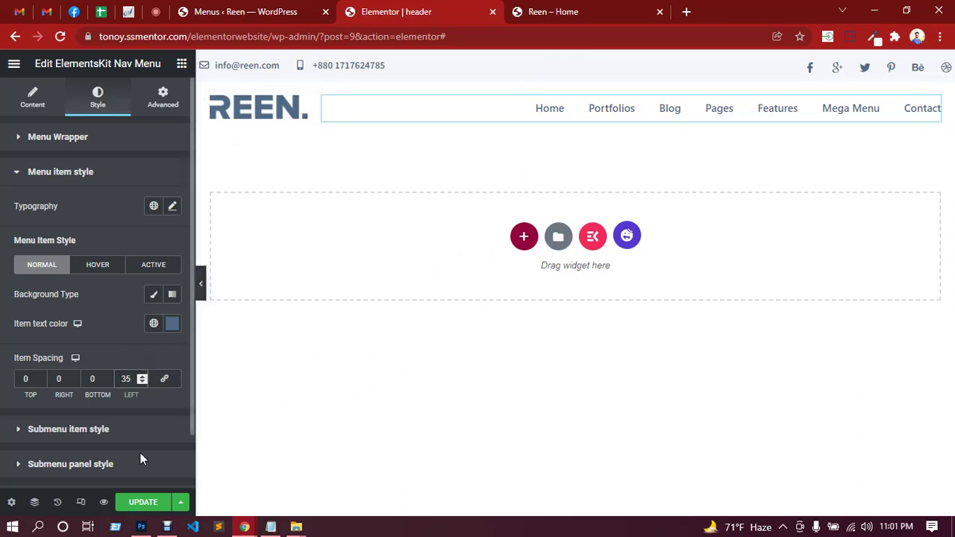
pyautogui.click(142, 502)
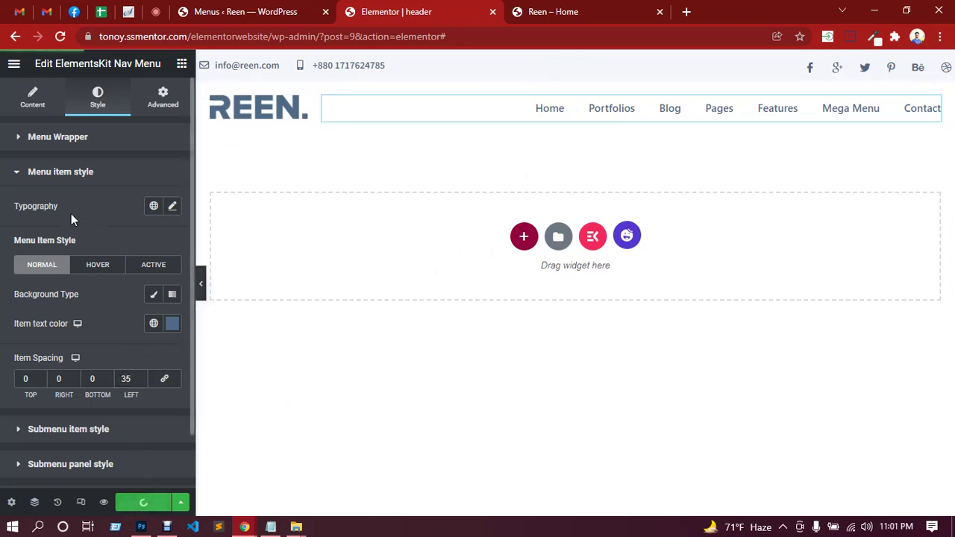
# Set the menu item typography to Source Sans Pro at 14 px.
pyautogui.click(173, 207)
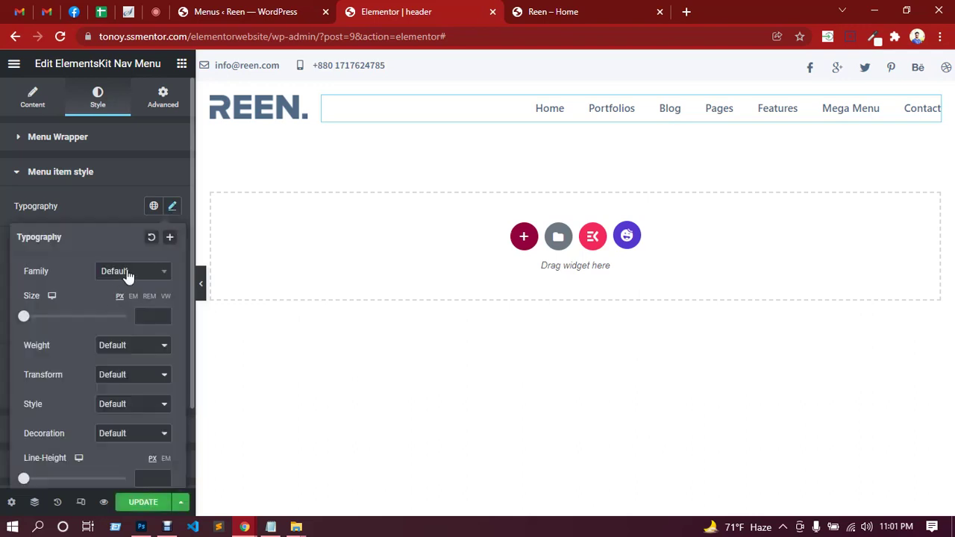
pyautogui.click(128, 272)
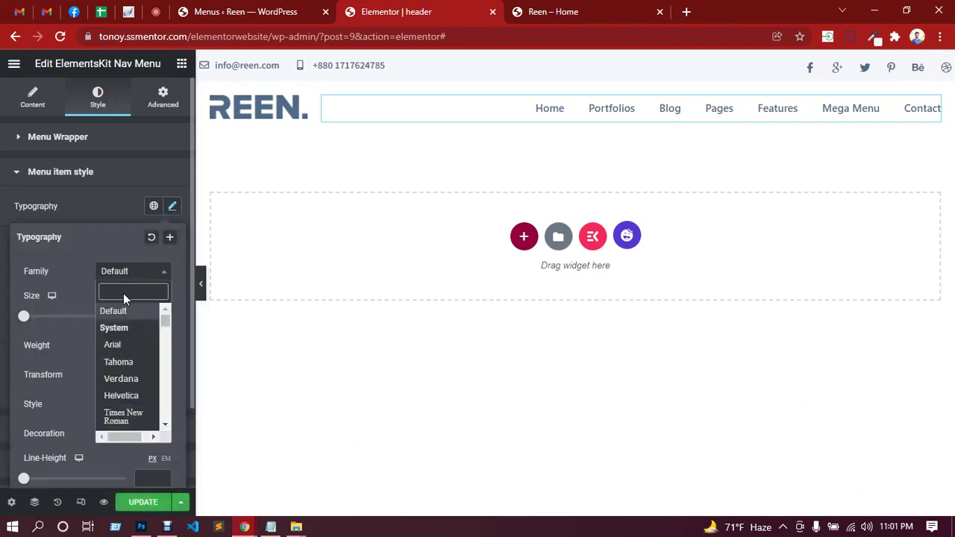
pyautogui.write('sour')
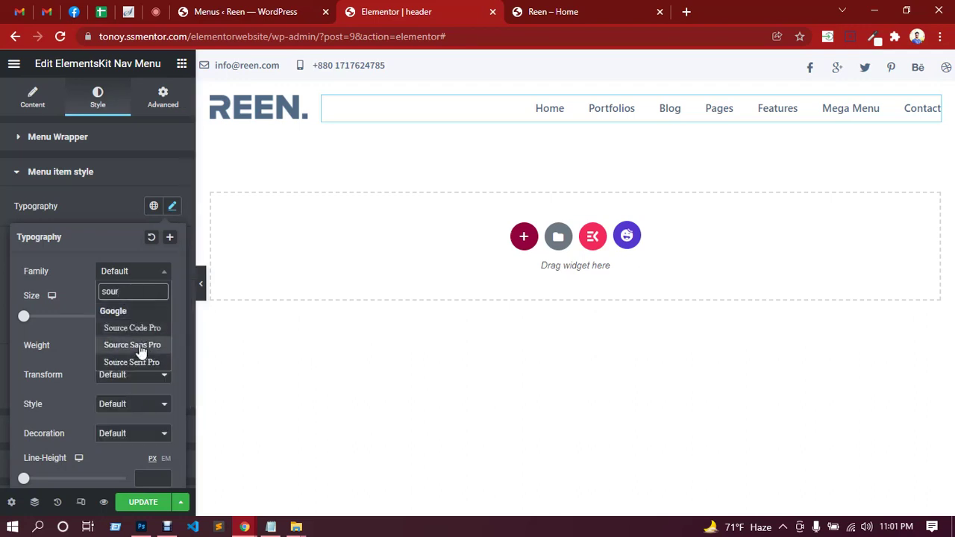
pyautogui.click(139, 346)
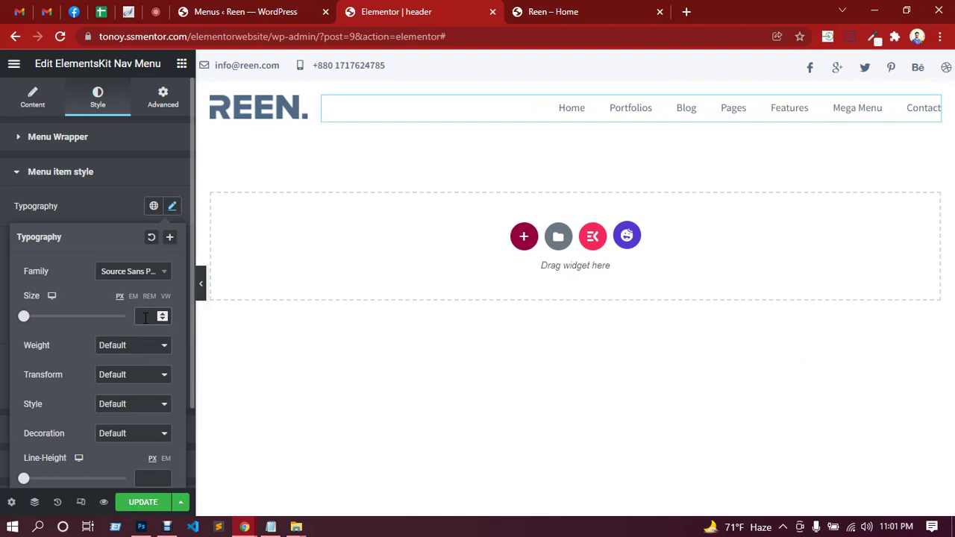
pyautogui.click(145, 317)
pyautogui.write('14')
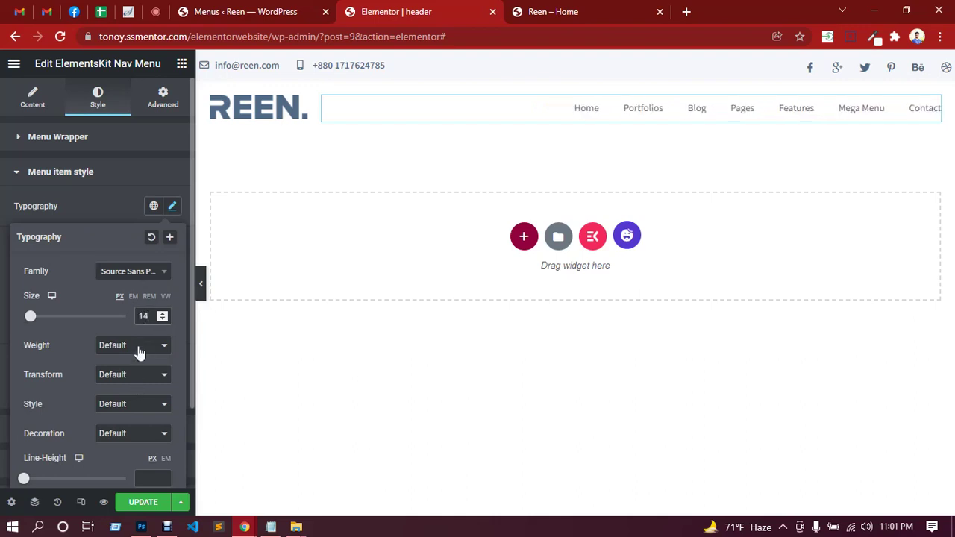
# Make the menu items uppercase with font weight 600.
pyautogui.click(140, 352)
pyautogui.click(111, 423)
pyautogui.click(128, 379)
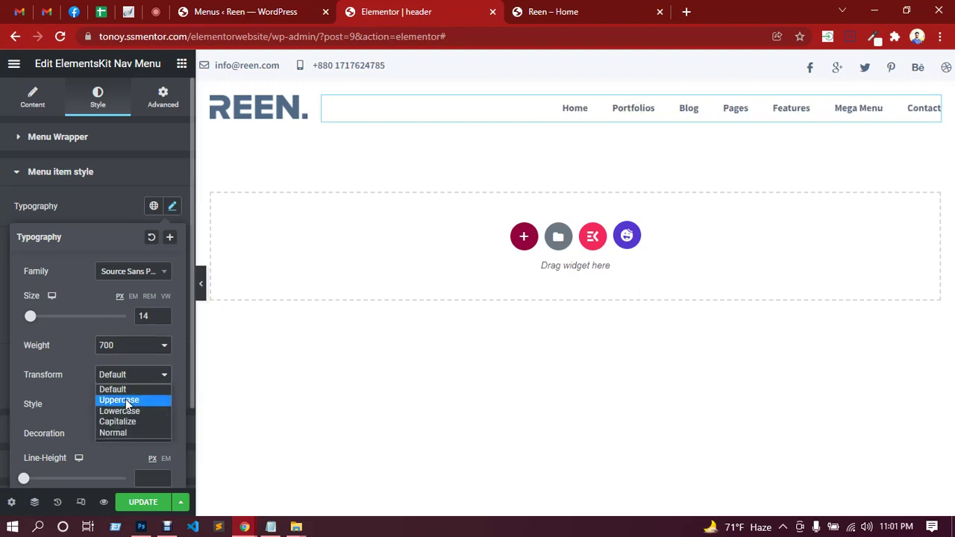
pyautogui.click(127, 401)
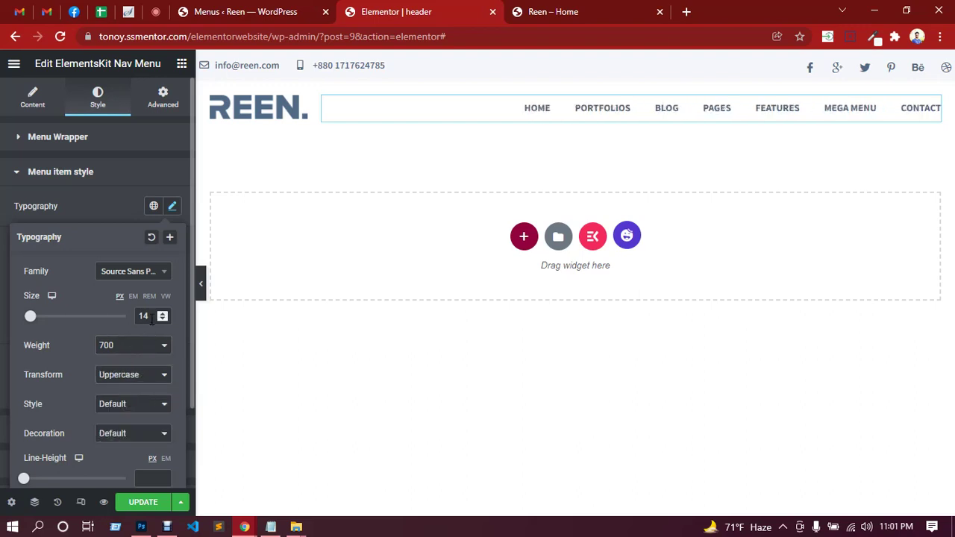
pyautogui.click(141, 348)
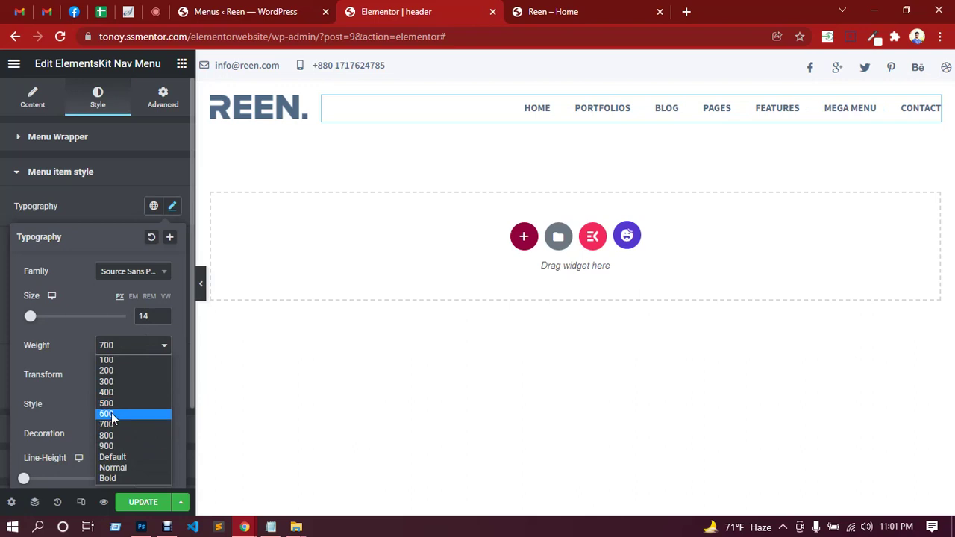
pyautogui.click(111, 412)
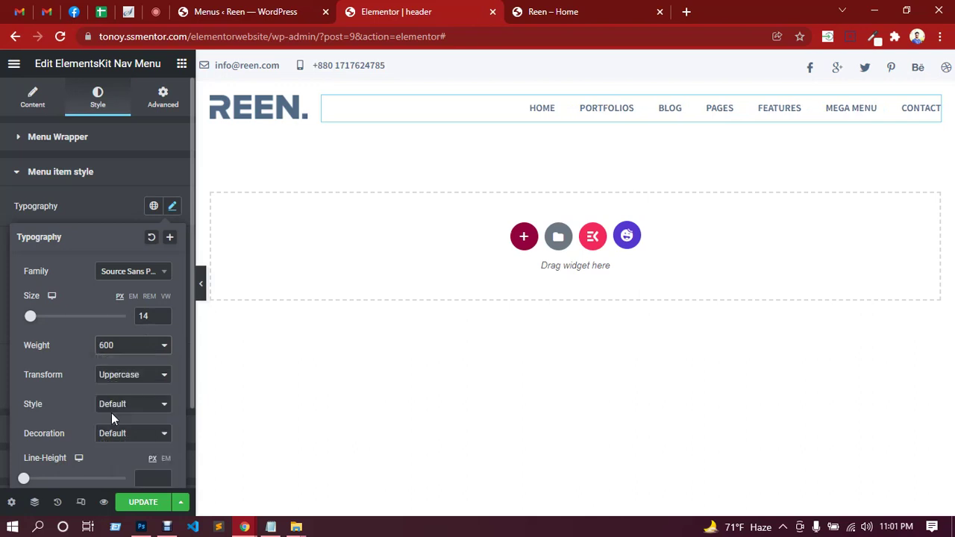
# Save the header and switch to the Google Meet call.
pyautogui.click(86, 205)
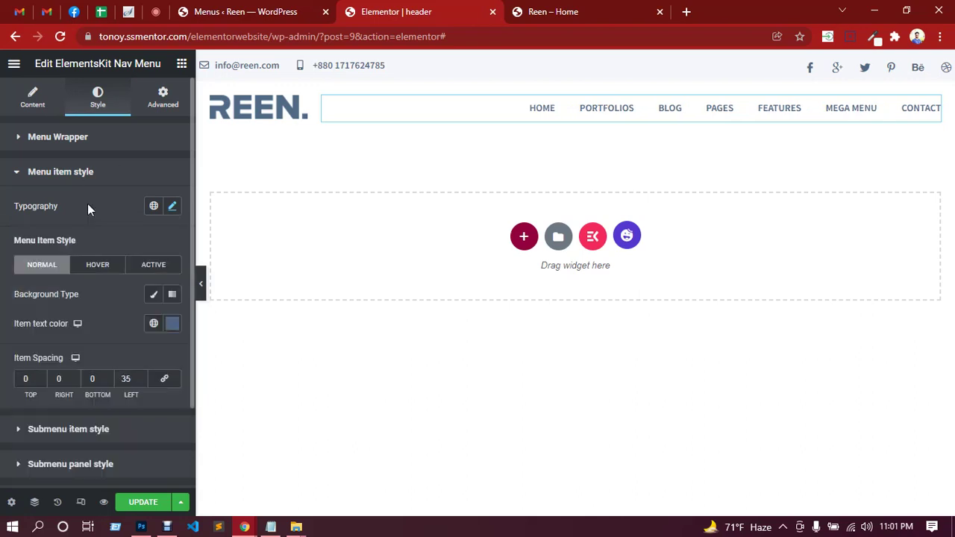
pyautogui.click(149, 499)
pyautogui.click(157, 12)
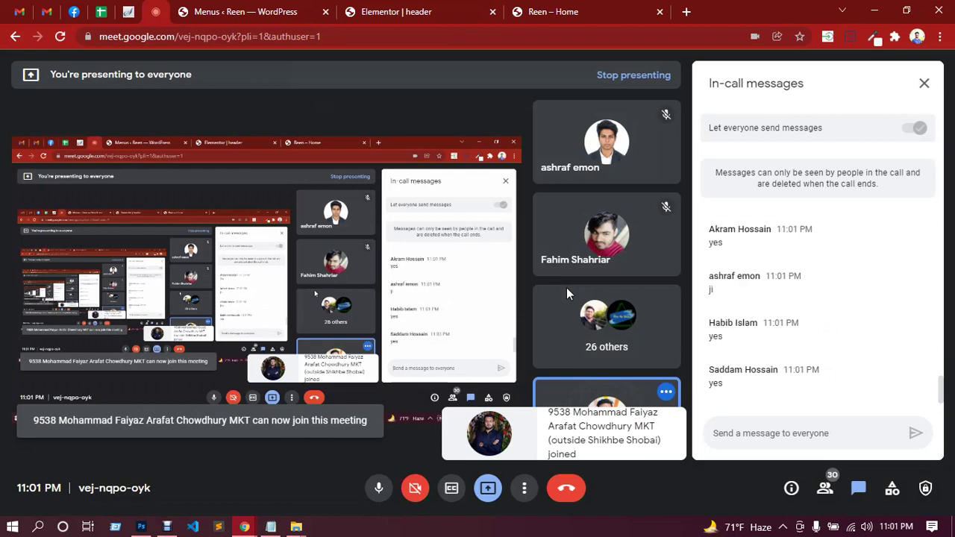
# Check the REEN logo and slate-blue uppercase menu on the reloaded home page, then go back to the header editor.
pyautogui.click(423, 9)
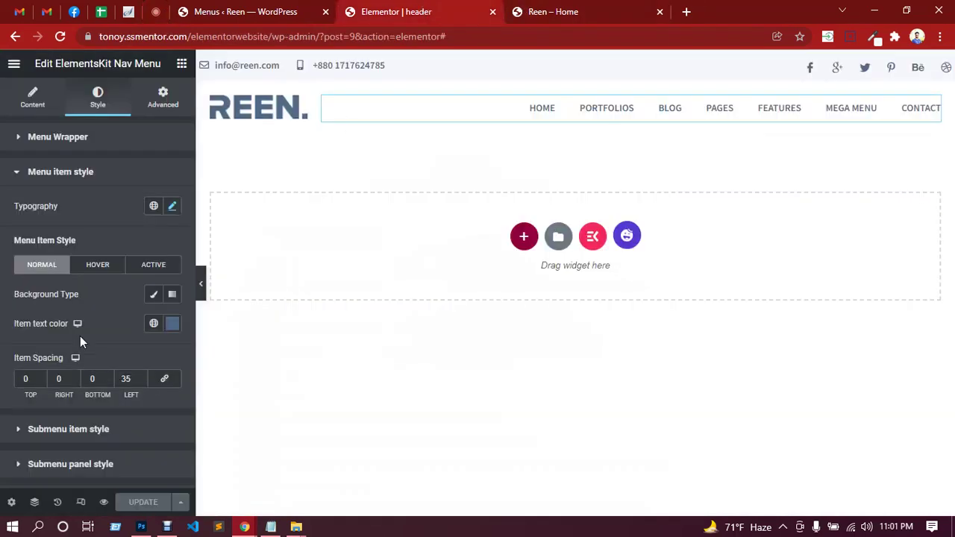
pyautogui.click(555, 10)
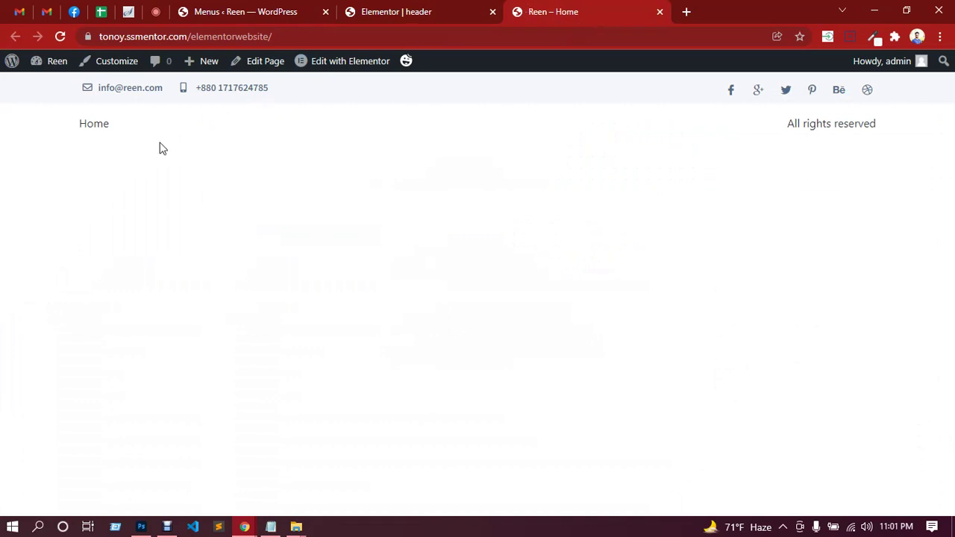
pyautogui.click(60, 37)
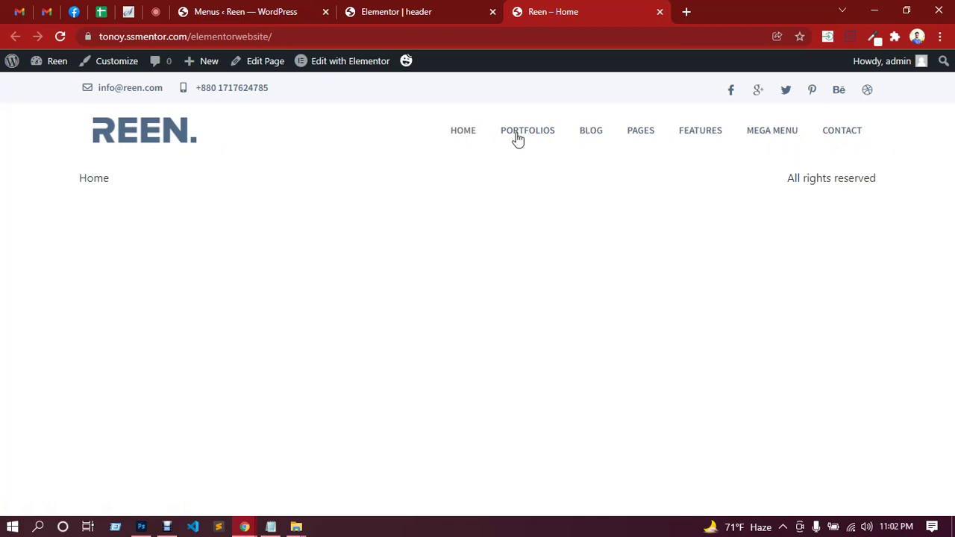
pyautogui.click(372, 8)
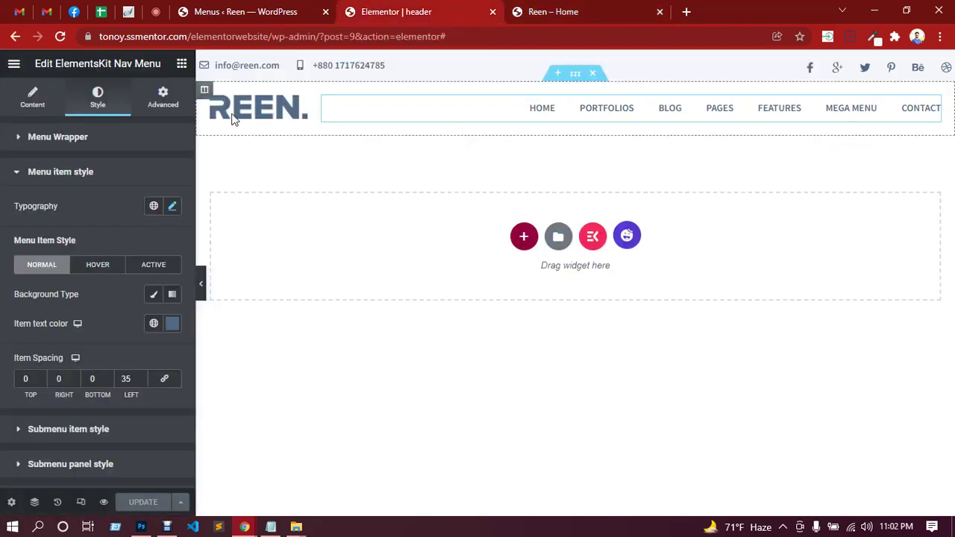
pyautogui.hotkey('ctrl', 'Tab')
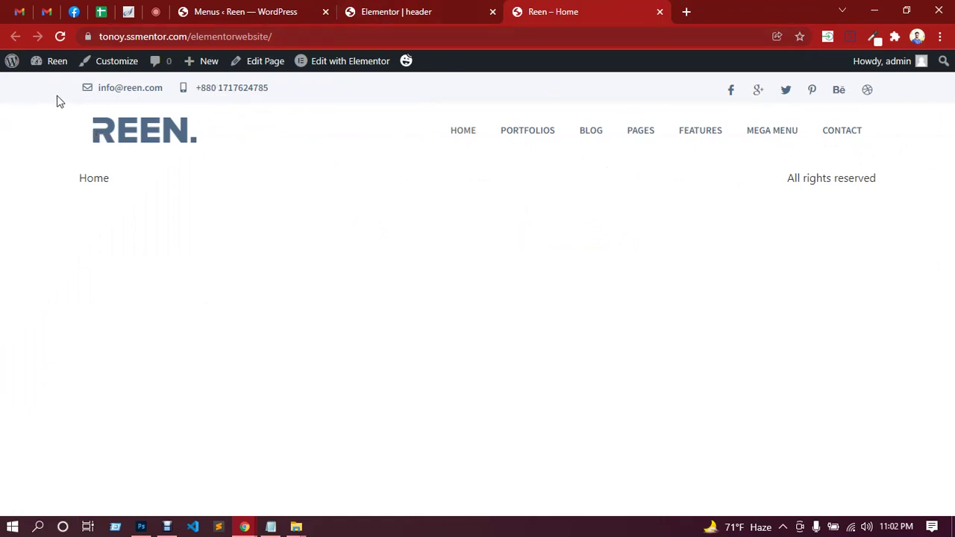
pyautogui.click(429, 10)
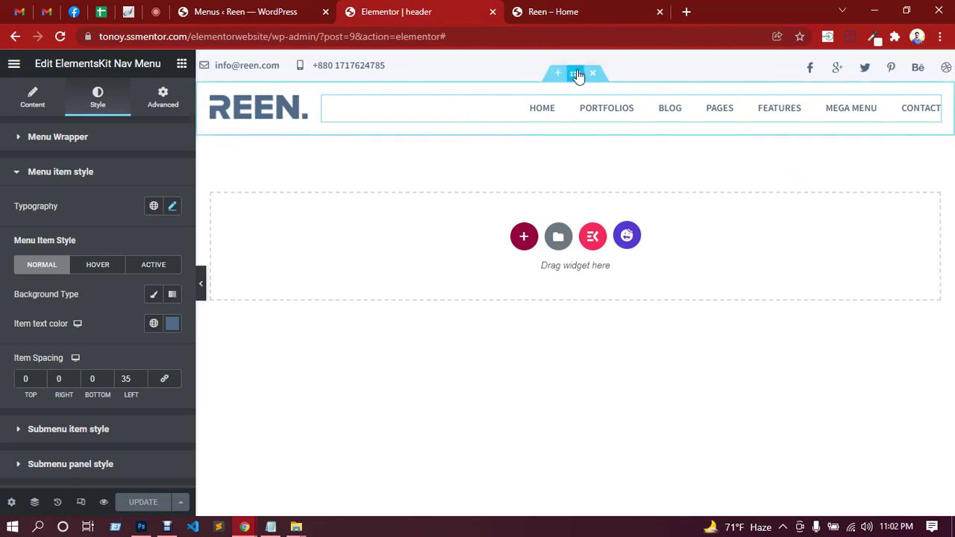
# Give the top contact bar section 15 px right and left padding and save the header.
pyautogui.click(570, 66)
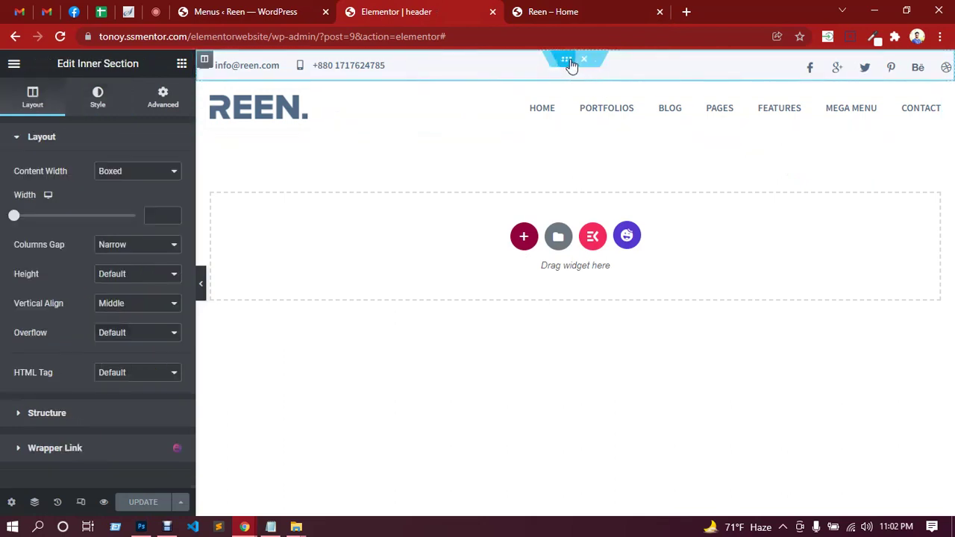
pyautogui.click(102, 102)
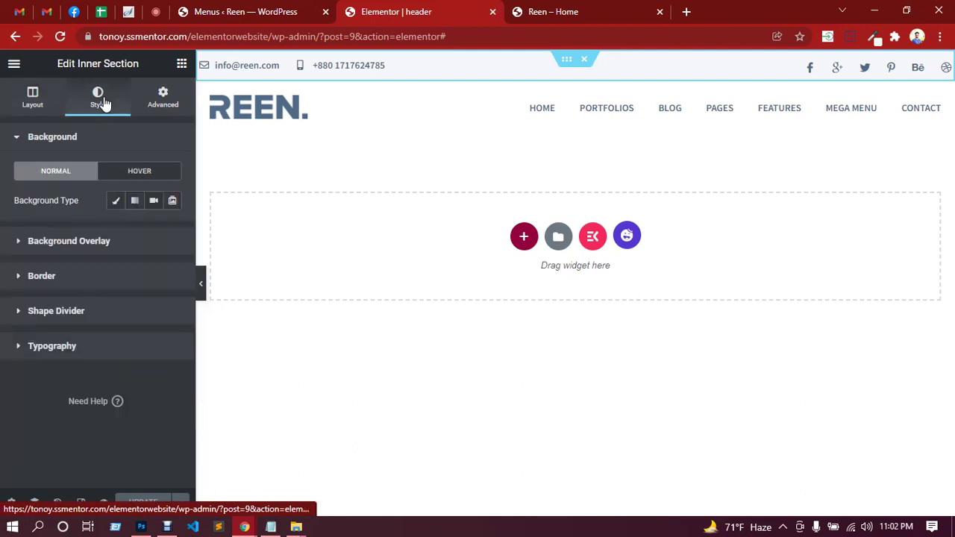
pyautogui.click(161, 99)
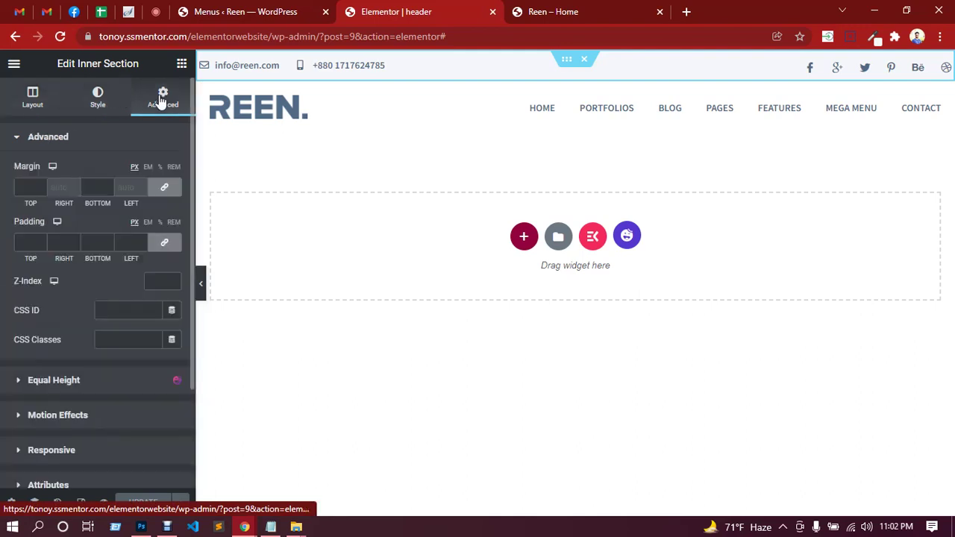
pyautogui.click(162, 246)
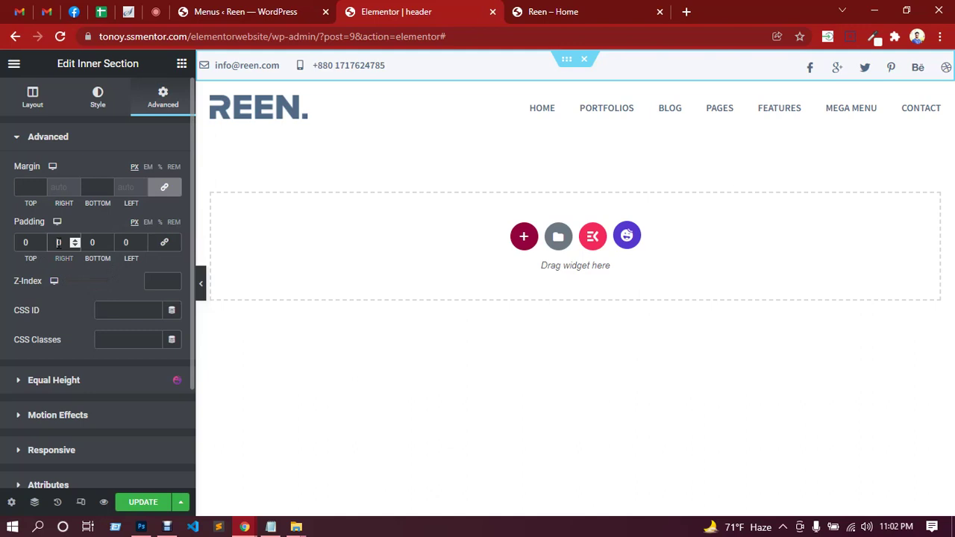
pyautogui.click(58, 242)
pyautogui.write('20')
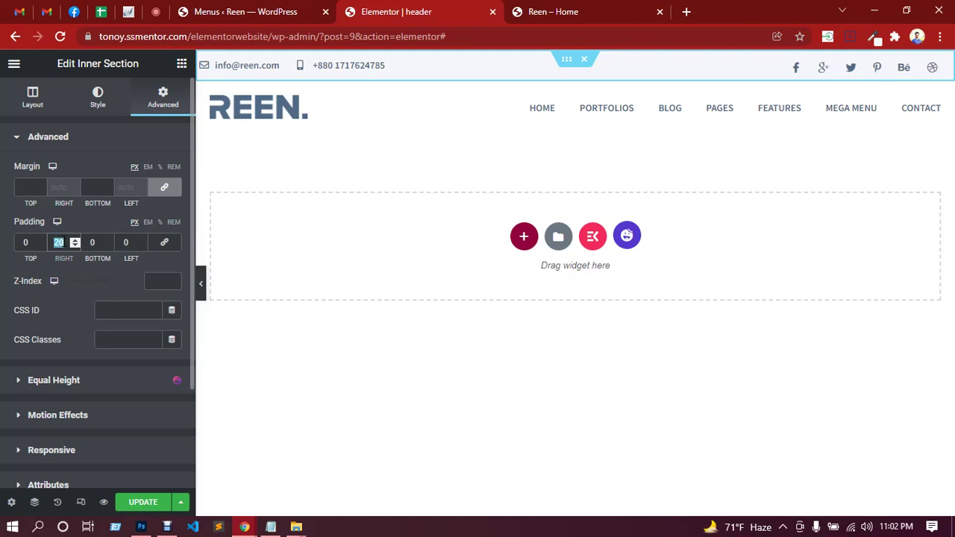
pyautogui.write('15')
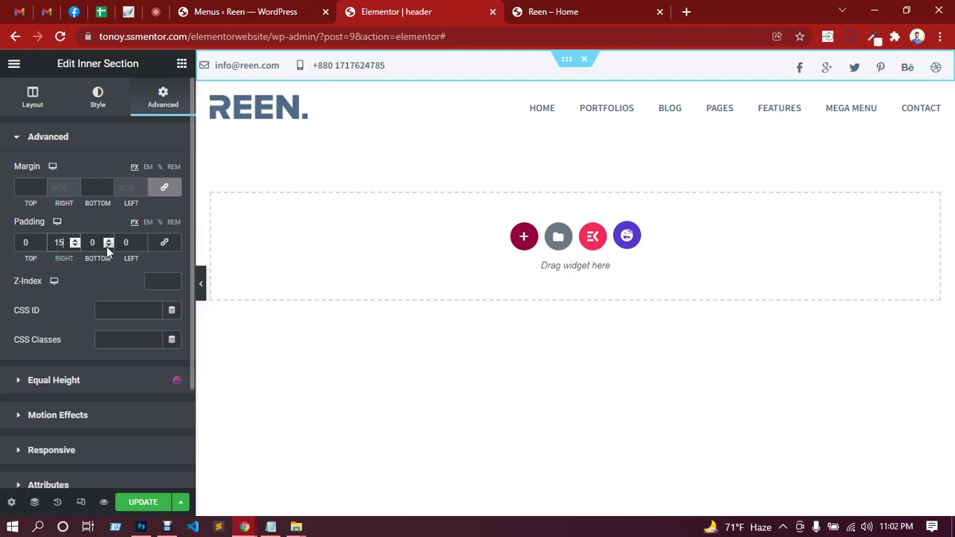
pyautogui.doubleClick(126, 242)
pyautogui.write('15')
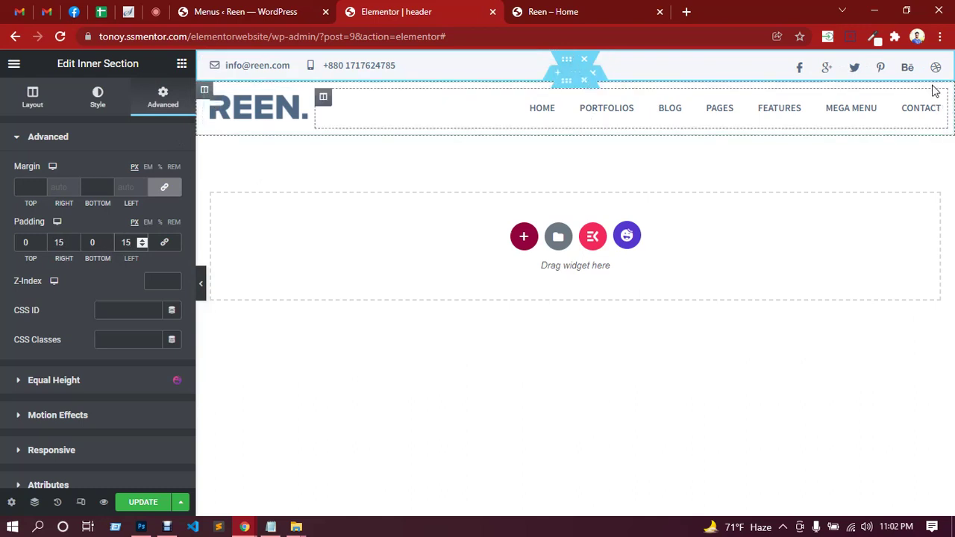
pyautogui.click(142, 503)
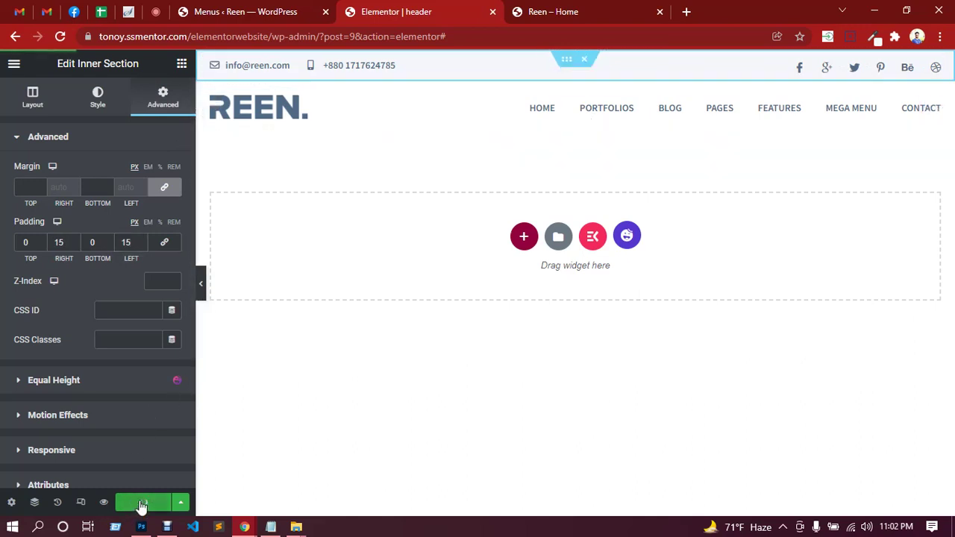
# Reload the live home page to check the header, then return to the editor.
pyautogui.click(534, 14)
pyautogui.click(157, 140)
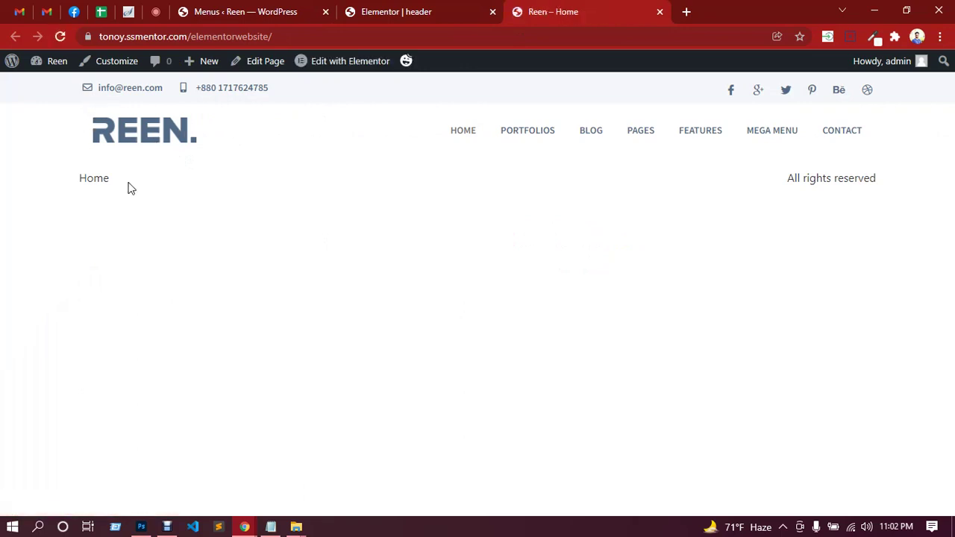
pyautogui.click(285, 37)
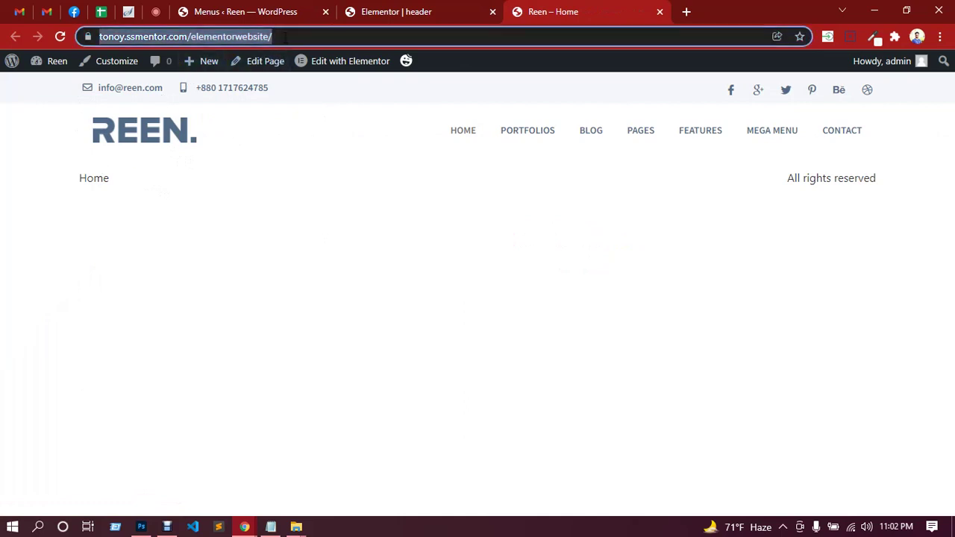
pyautogui.press('Return')
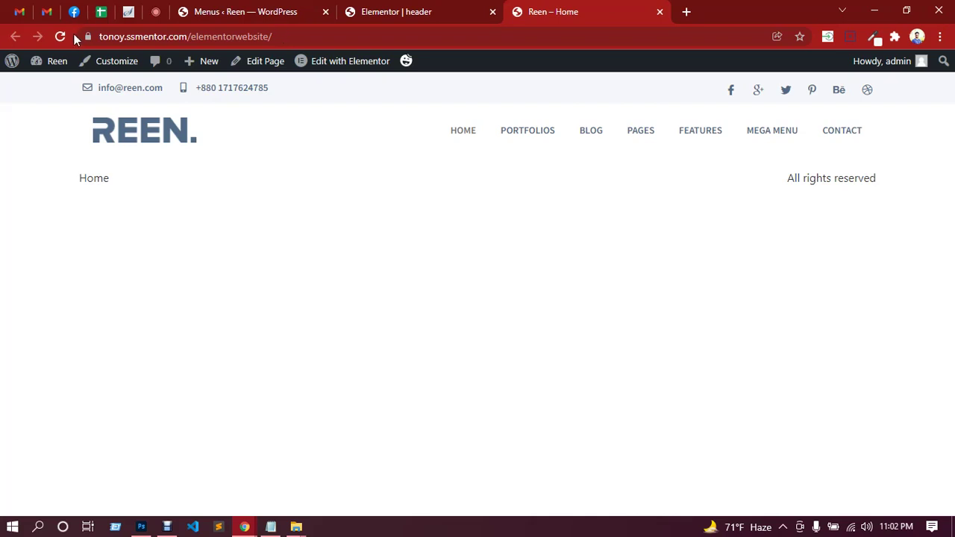
pyautogui.hotkey('ctrl', 'shift', 'Tab')
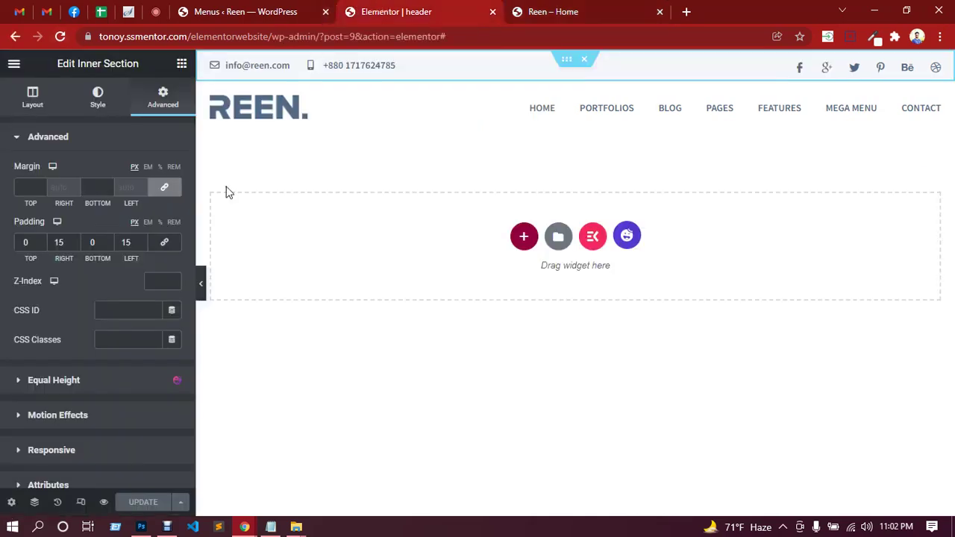
# Try 25 px left and right padding on the inner section, then 35 px on the right, previewing each.
pyautogui.click(200, 285)
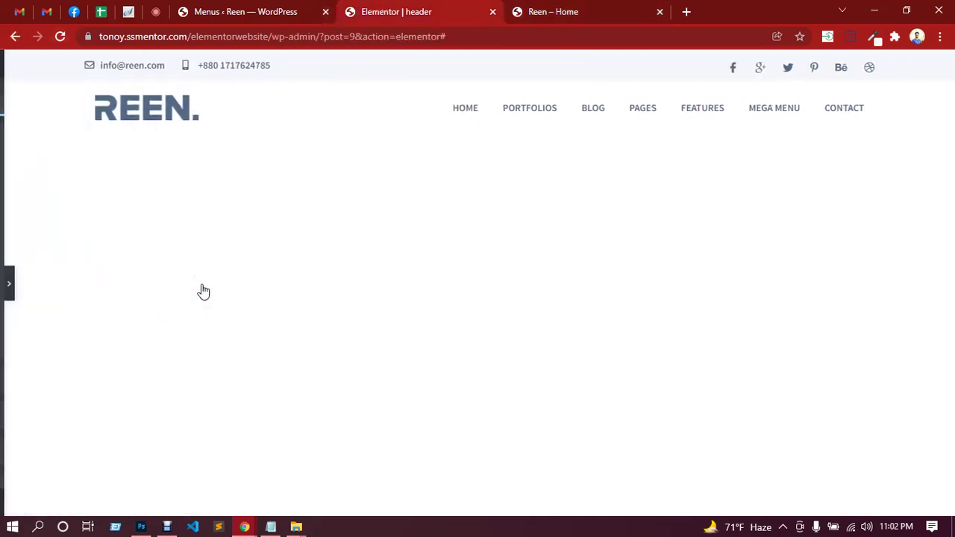
pyautogui.click(5, 288)
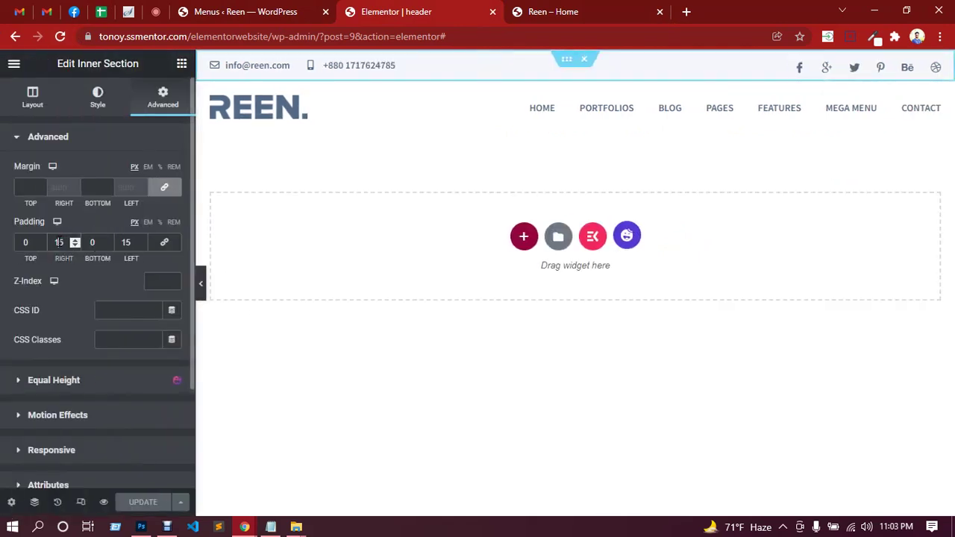
pyautogui.click(59, 241)
pyautogui.press('BackSpace')
pyautogui.write('2')
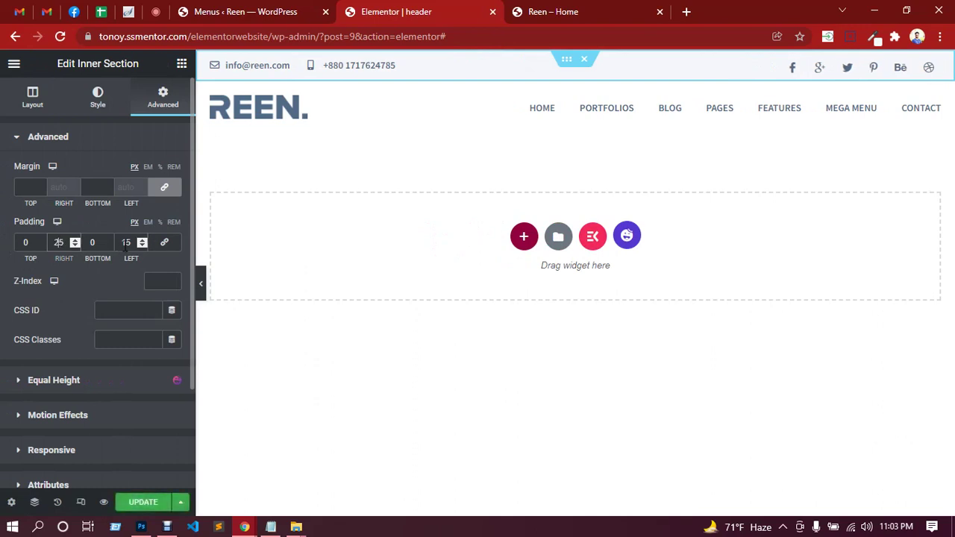
pyautogui.click(124, 243)
pyautogui.press('BackSpace')
pyautogui.write('2')
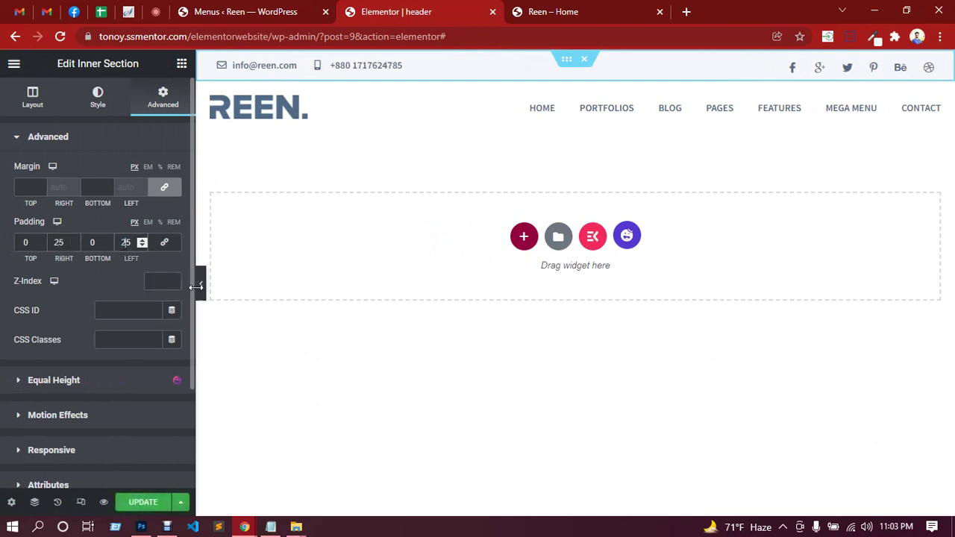
pyautogui.click(202, 290)
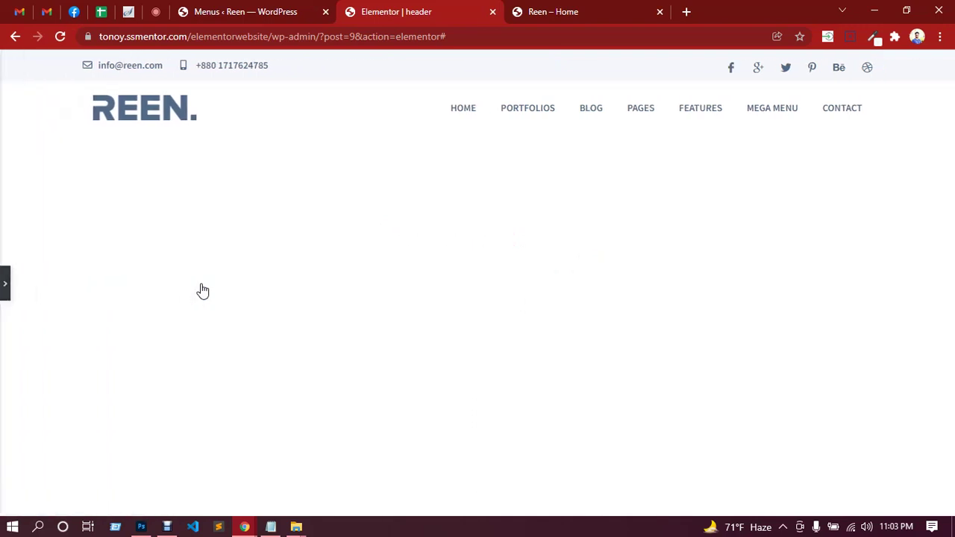
pyautogui.click(4, 289)
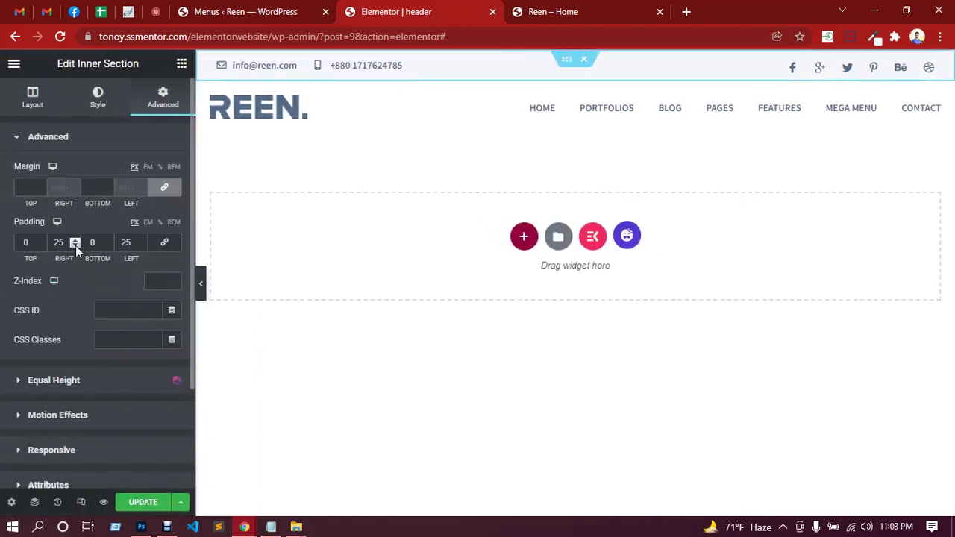
pyautogui.doubleClick(57, 242)
pyautogui.write('35')
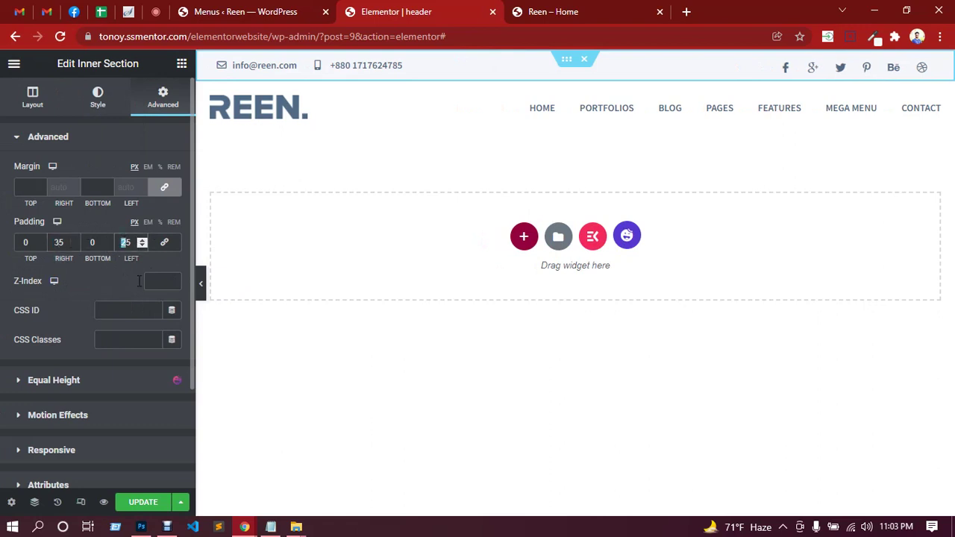
# Widen the inner section's left and right padding to 45, then 60 px, previewing each.
pyautogui.click(203, 290)
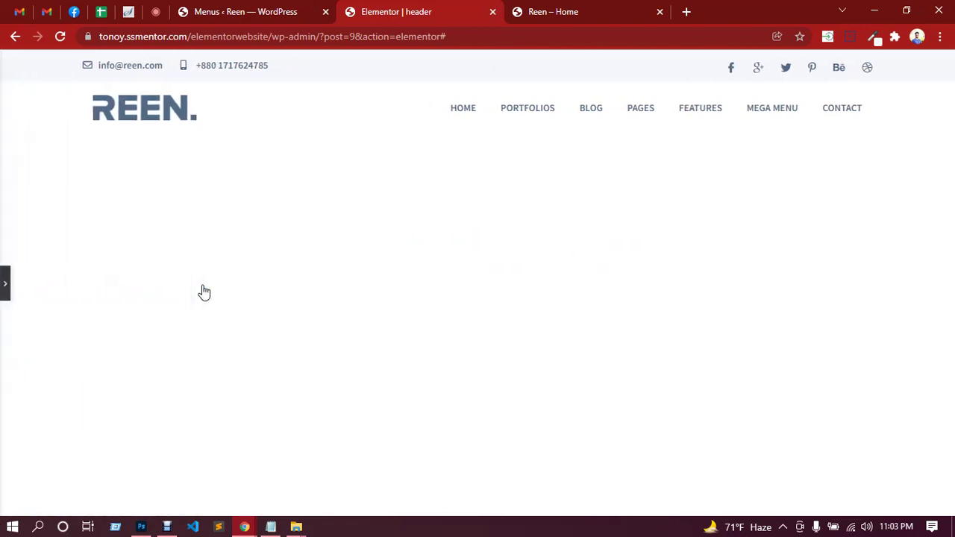
pyautogui.click(5, 288)
pyautogui.doubleClick(58, 242)
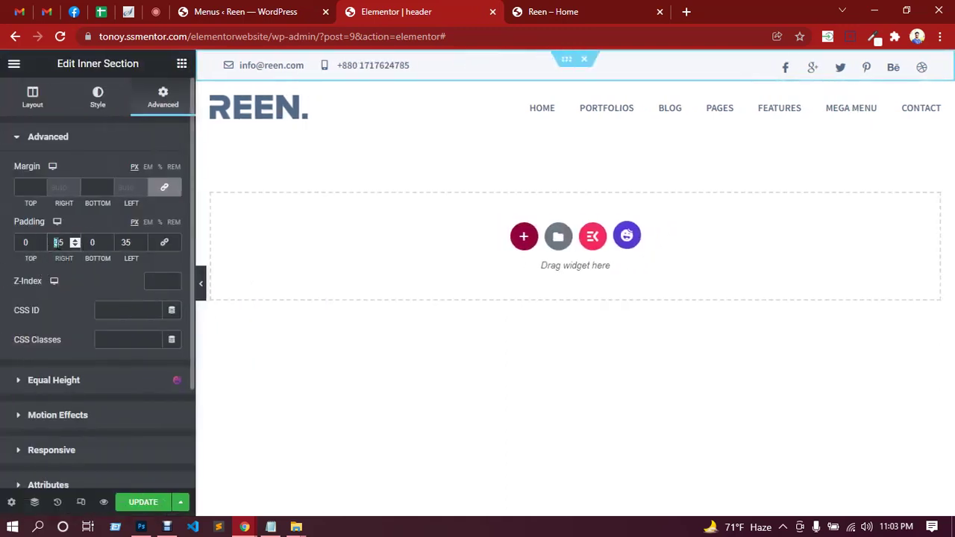
pyautogui.write('45')
pyautogui.doubleClick(123, 242)
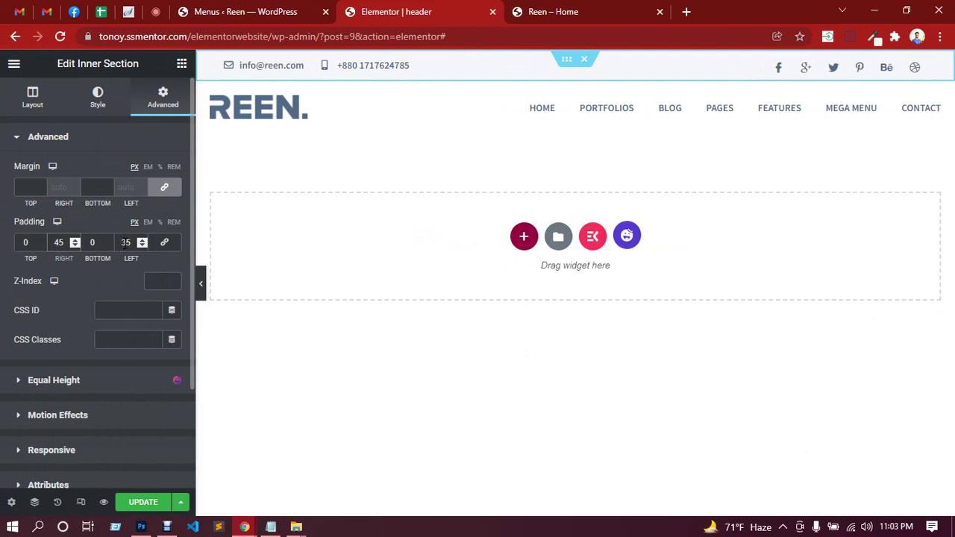
pyautogui.write('45')
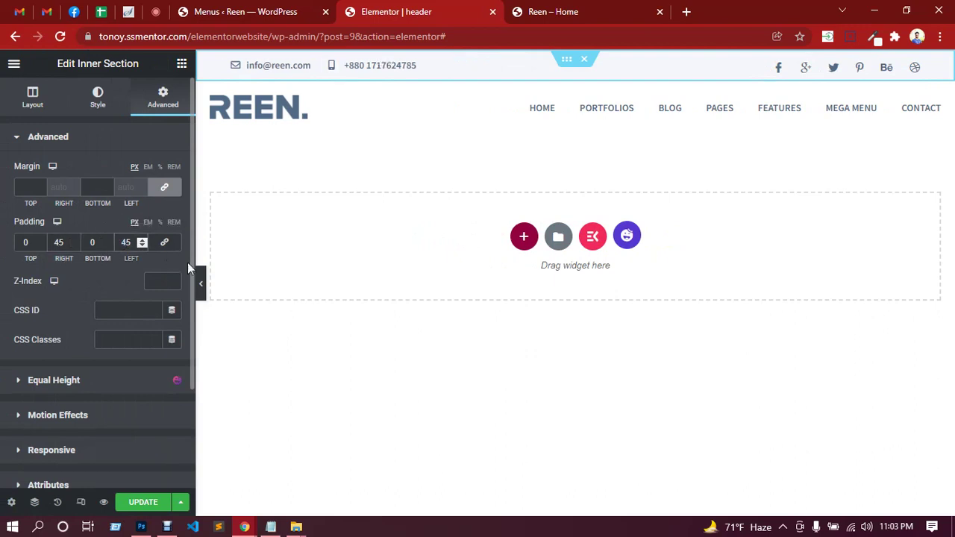
pyautogui.click(202, 286)
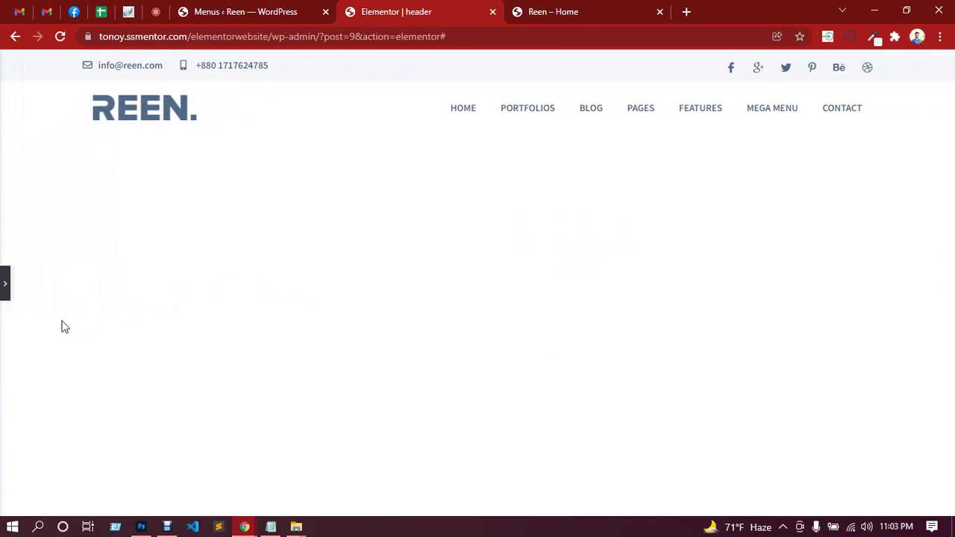
pyautogui.click(6, 283)
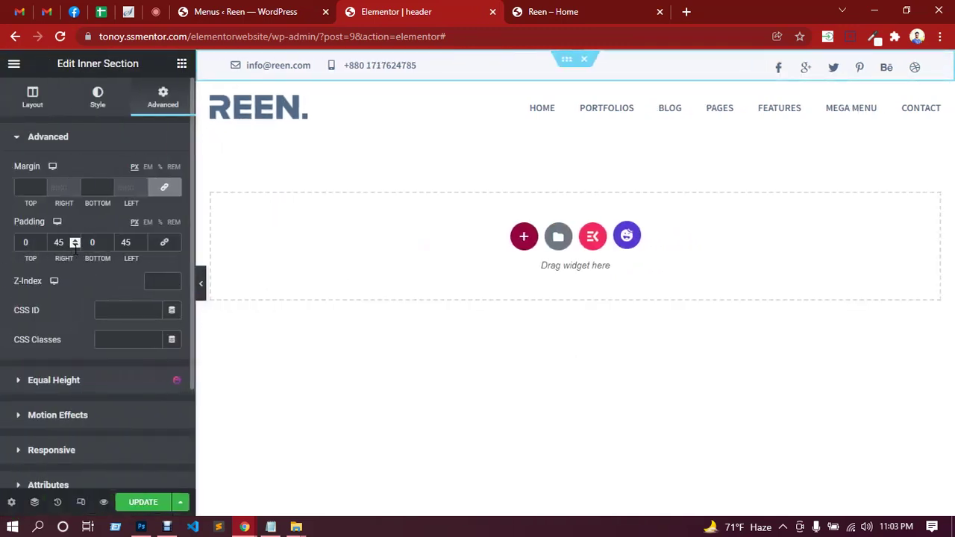
pyautogui.doubleClick(60, 243)
pyautogui.write('60')
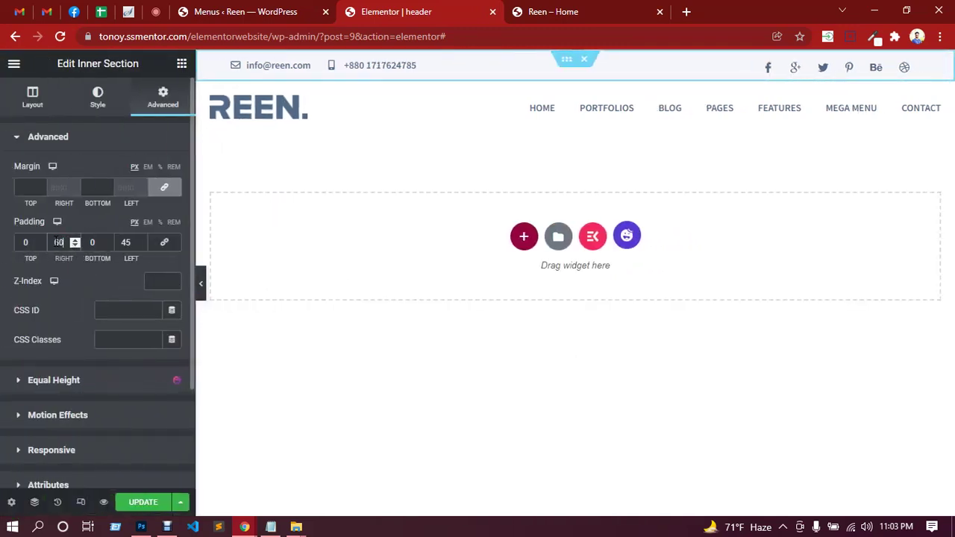
pyautogui.doubleClick(127, 243)
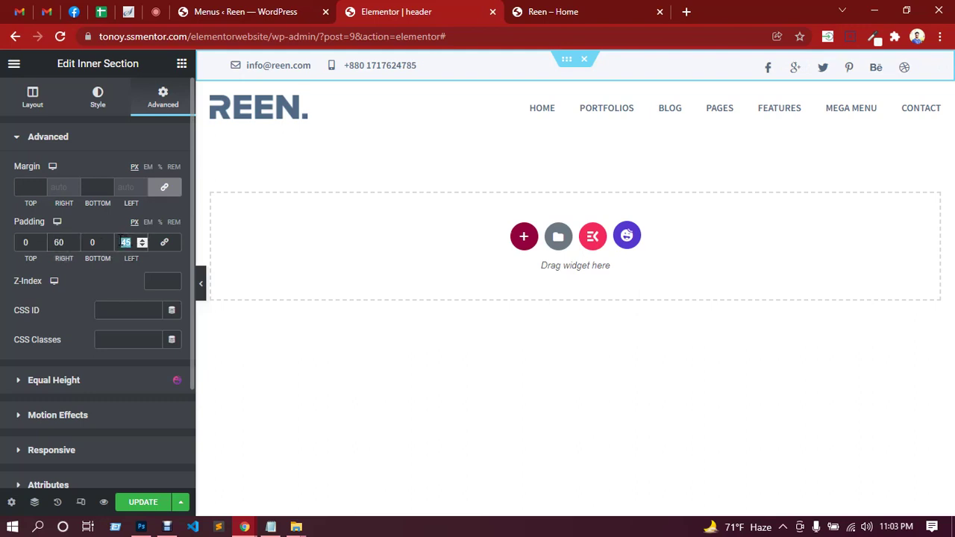
pyautogui.write('60')
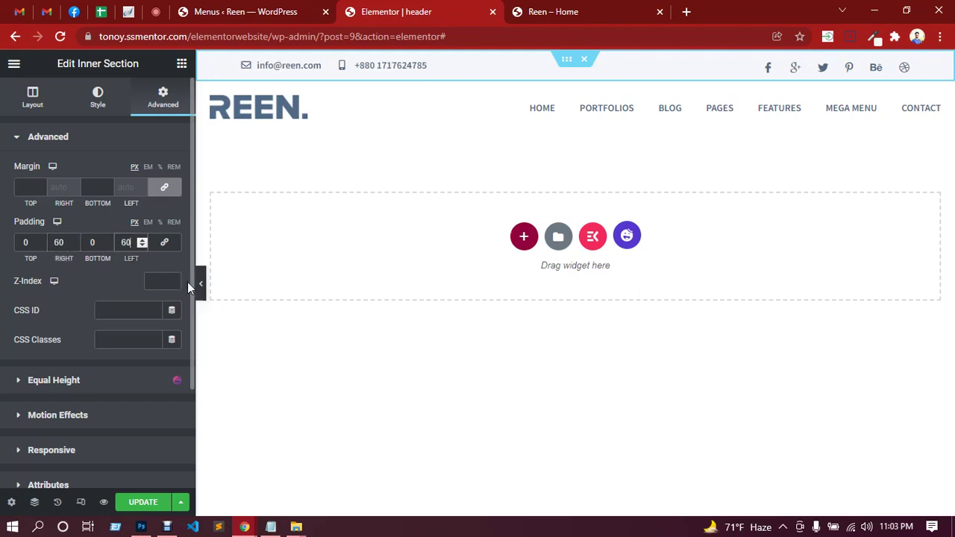
pyautogui.click(200, 288)
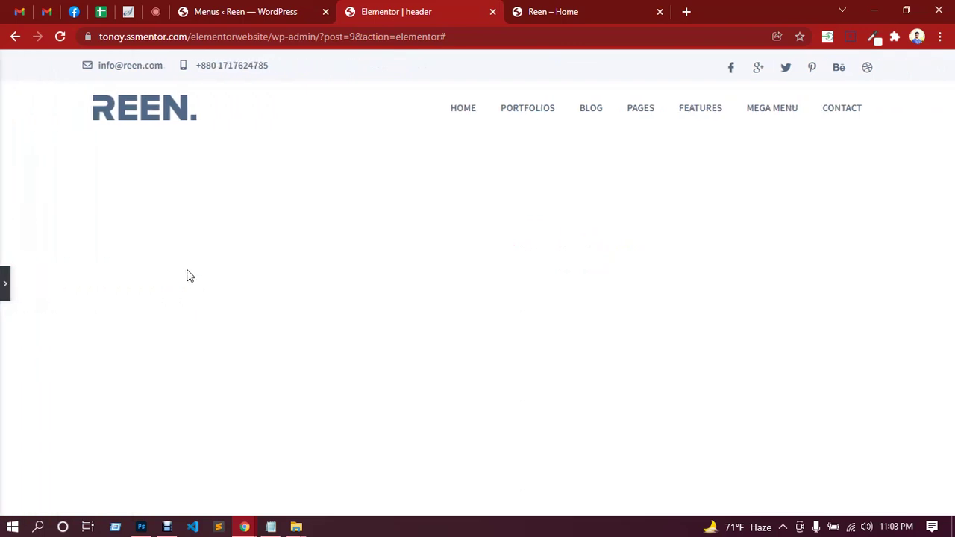
pyautogui.click(8, 291)
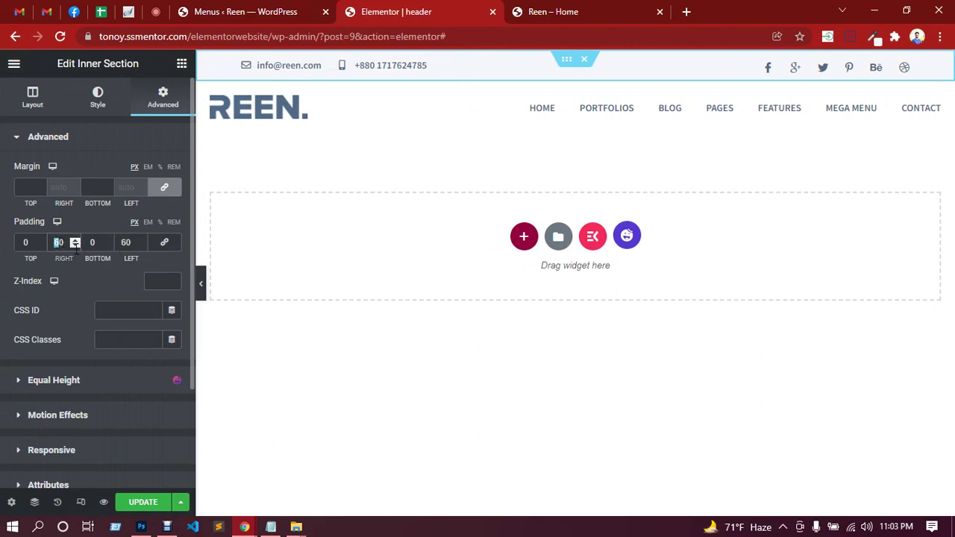
# Set the inner section's right and left padding to 0.
pyautogui.write('0')
pyautogui.press('Tab')
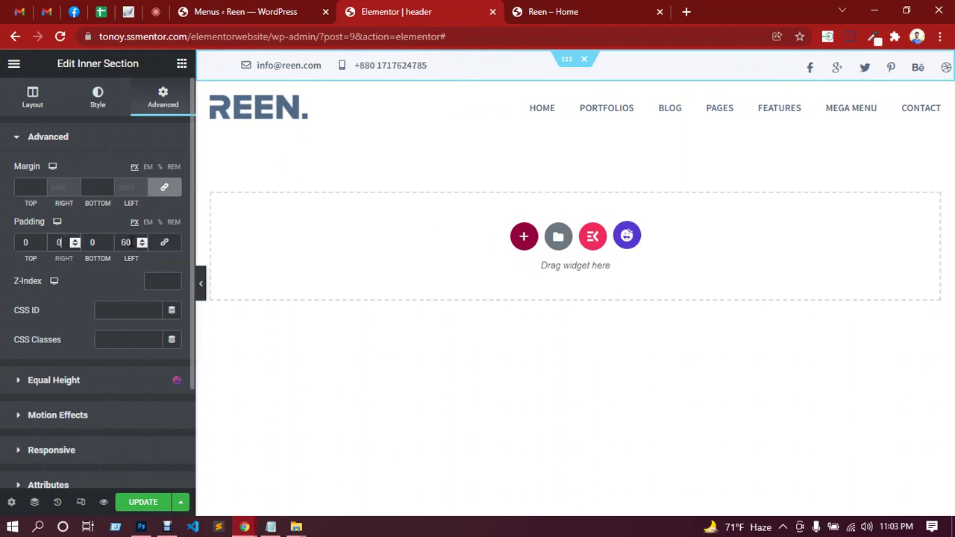
pyautogui.write('0')
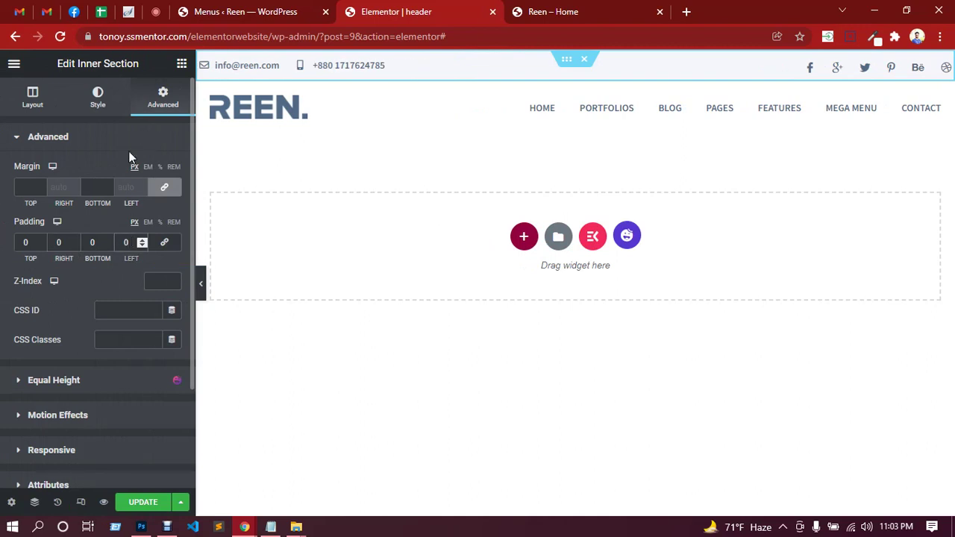
# Try the Default columns gap in Layout, then set it back to Narrow.
pyautogui.click(97, 99)
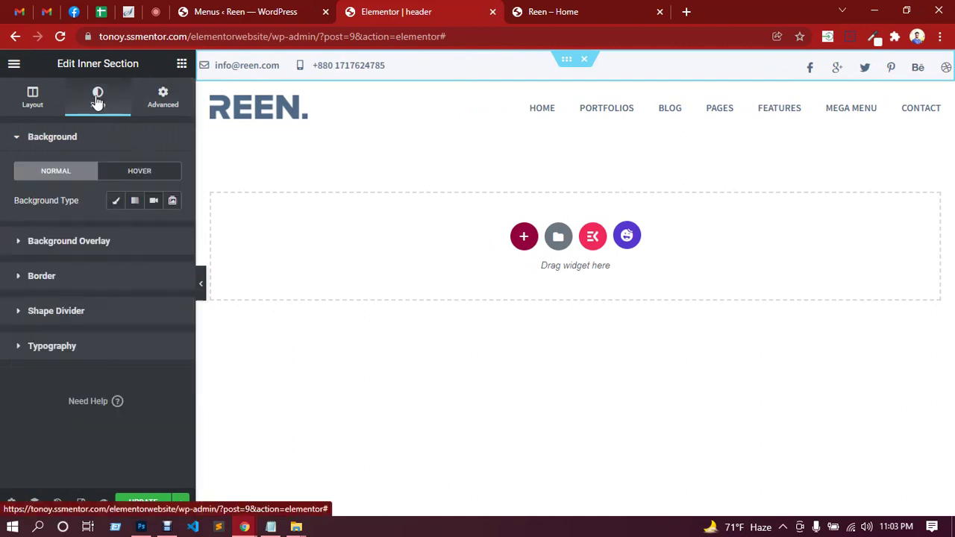
pyautogui.click(38, 108)
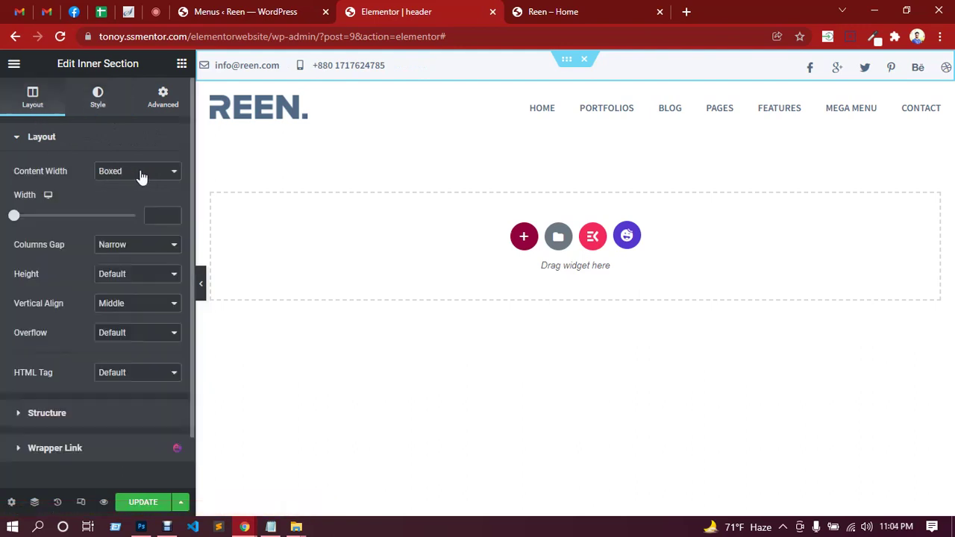
pyautogui.click(144, 251)
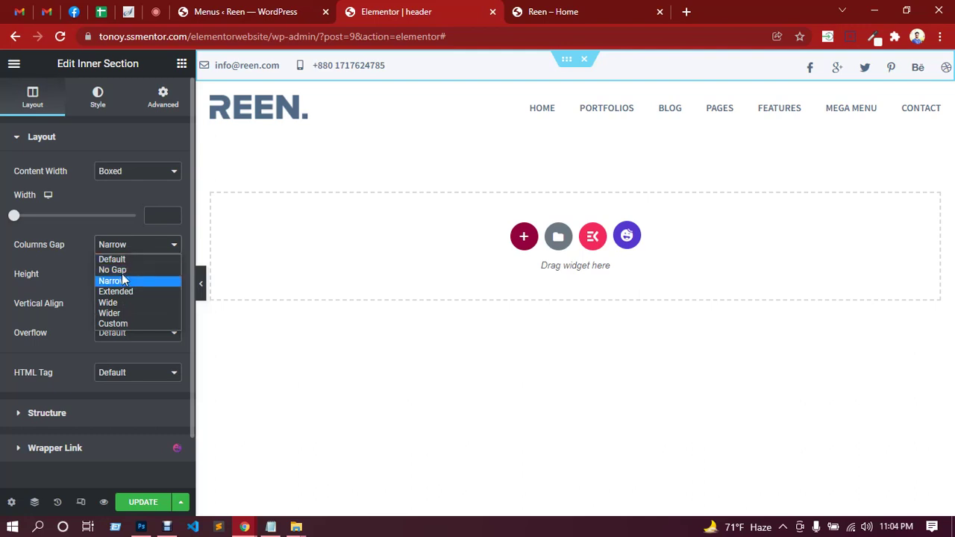
pyautogui.click(112, 258)
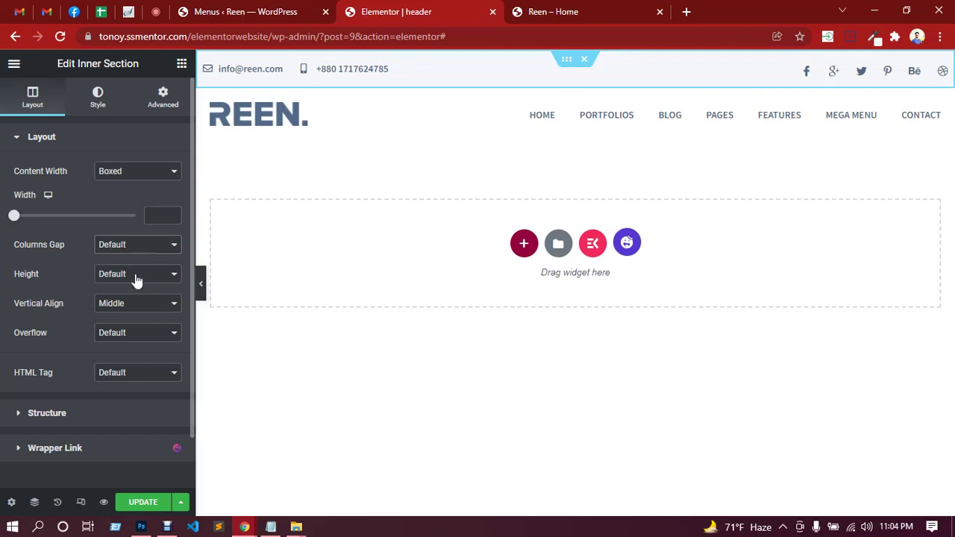
pyautogui.click(134, 247)
pyautogui.click(122, 281)
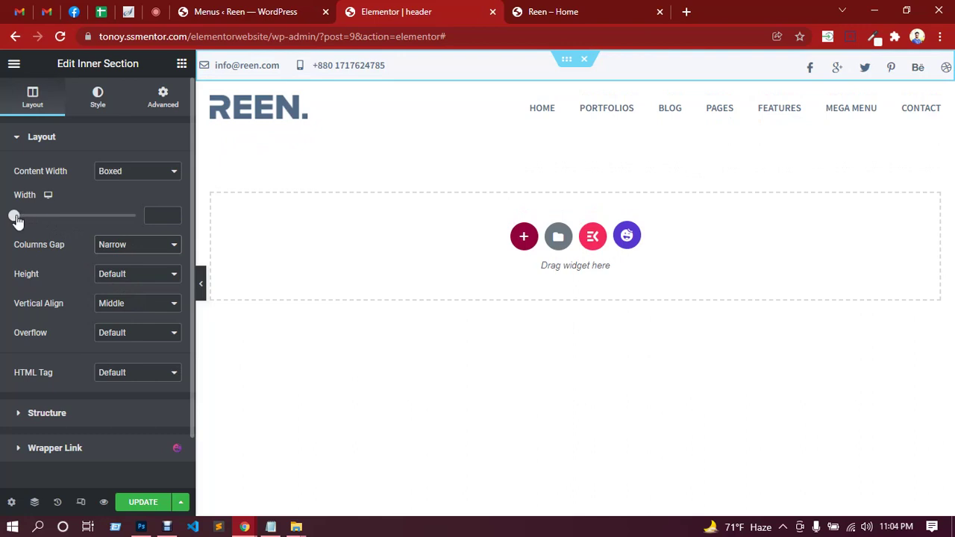
# Set the inner section's boxed content width to 1110, previewing the header between edits.
pyautogui.moveTo(17, 215); pyautogui.dragTo(85, 221)
pyautogui.click(201, 288)
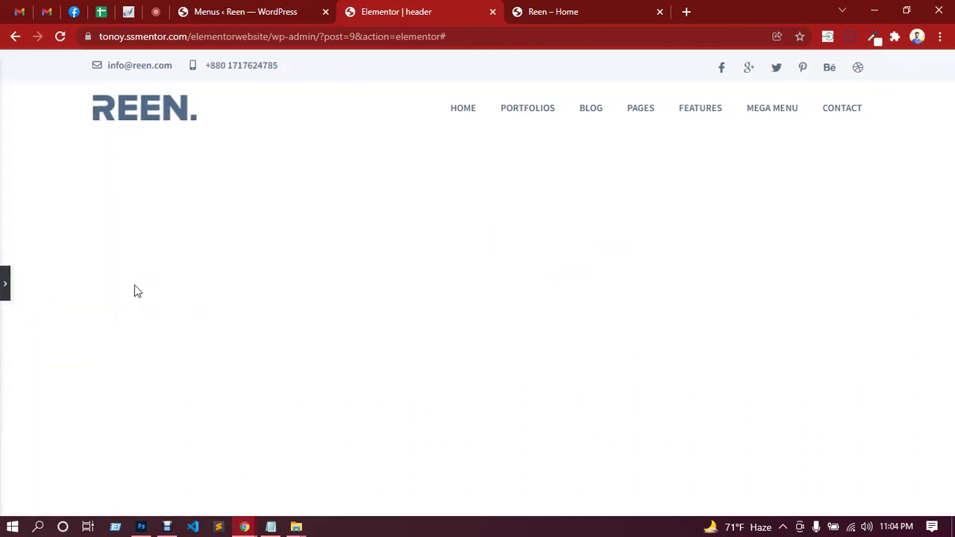
pyautogui.click(5, 287)
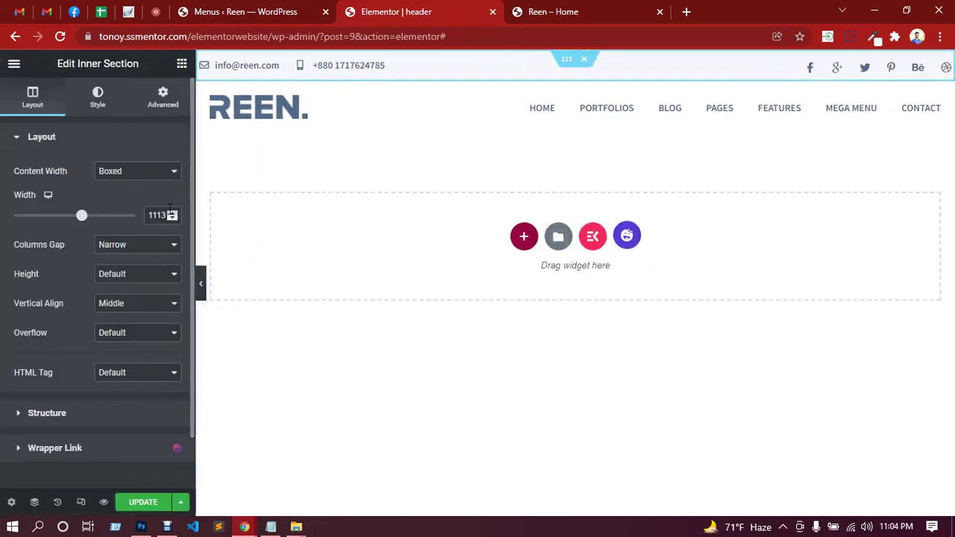
pyautogui.write('00')
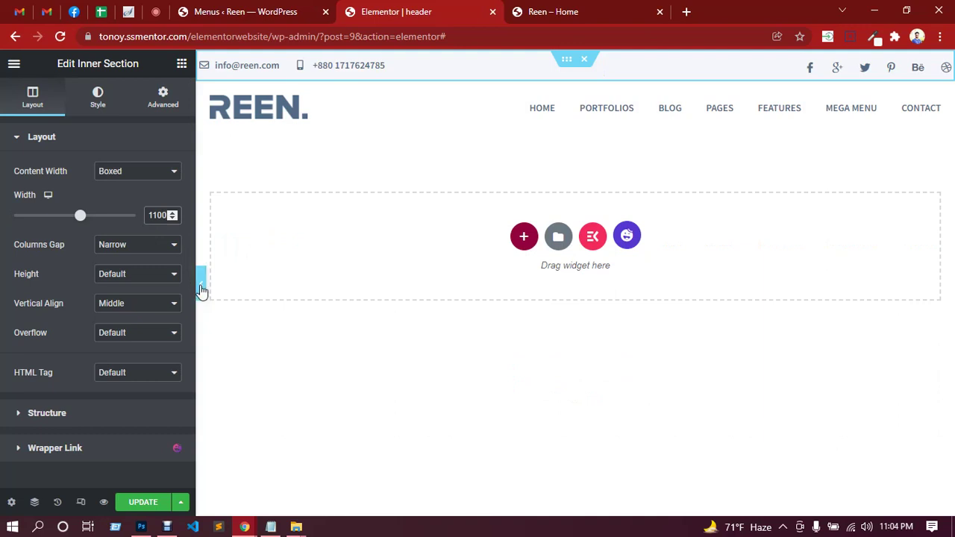
pyautogui.click(202, 289)
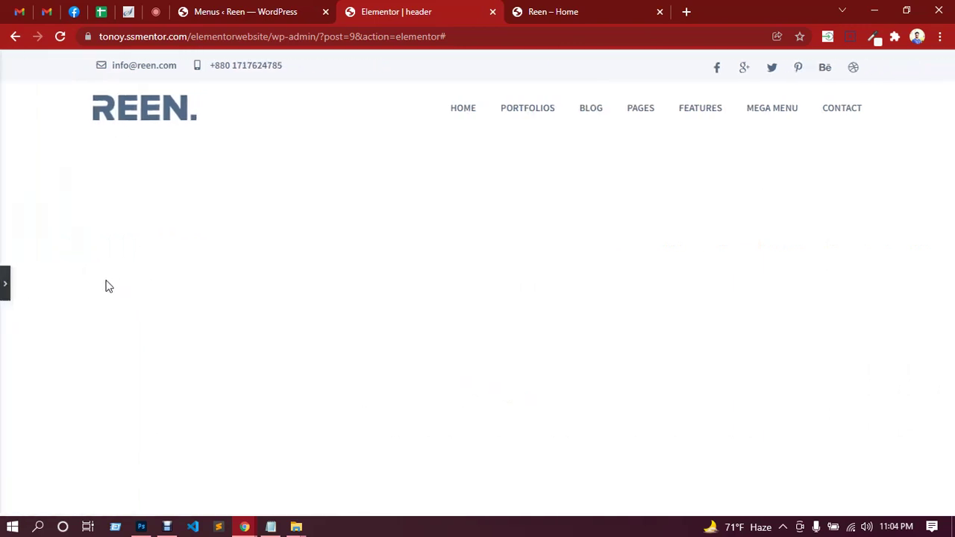
pyautogui.click(5, 289)
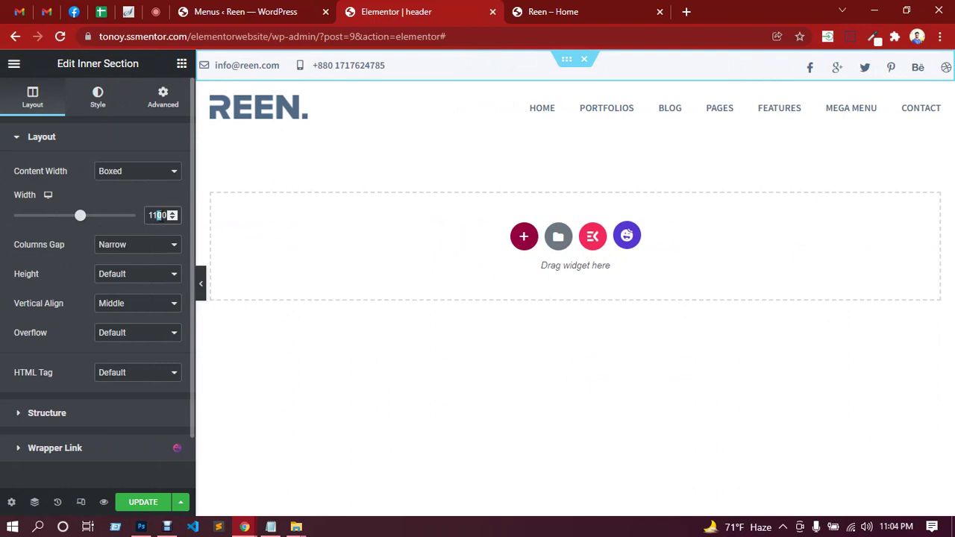
pyautogui.click(202, 288)
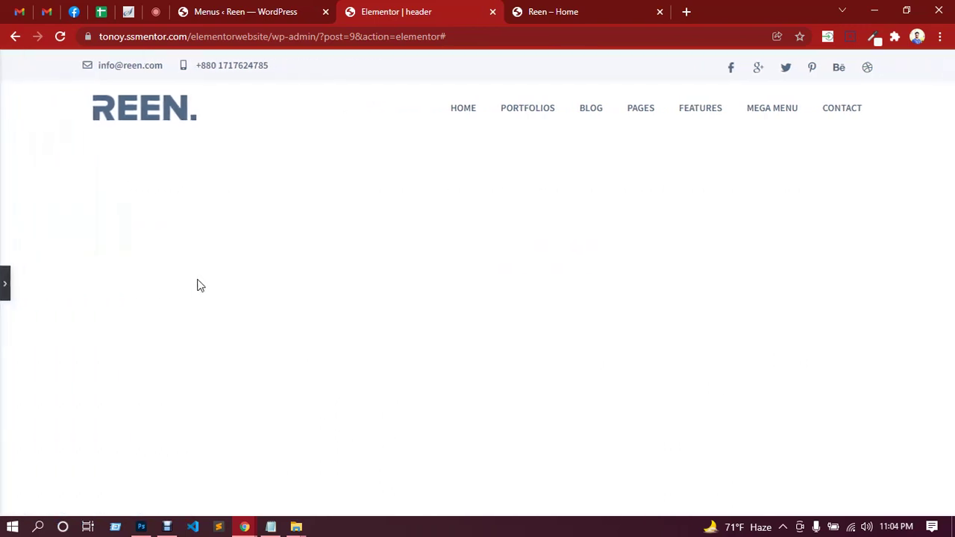
pyautogui.click(6, 291)
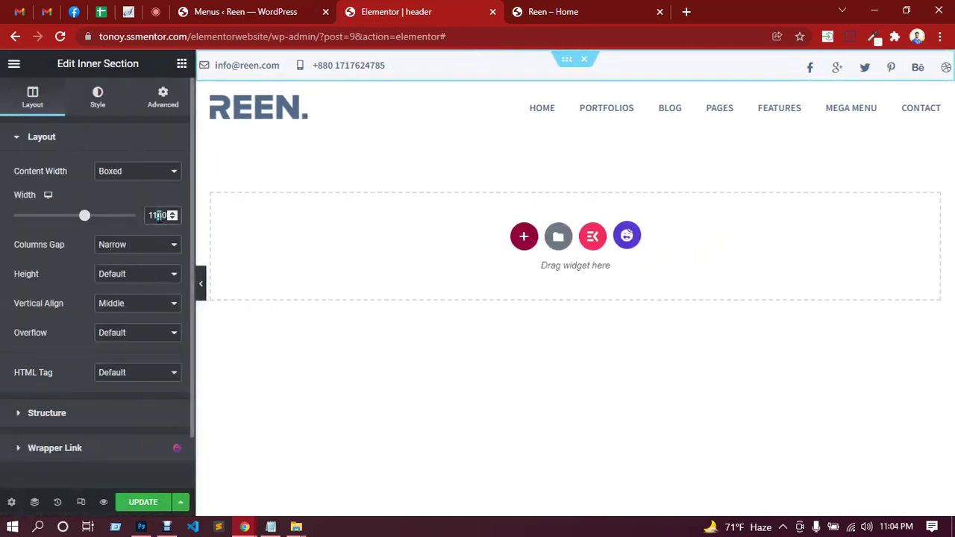
pyautogui.write('1')
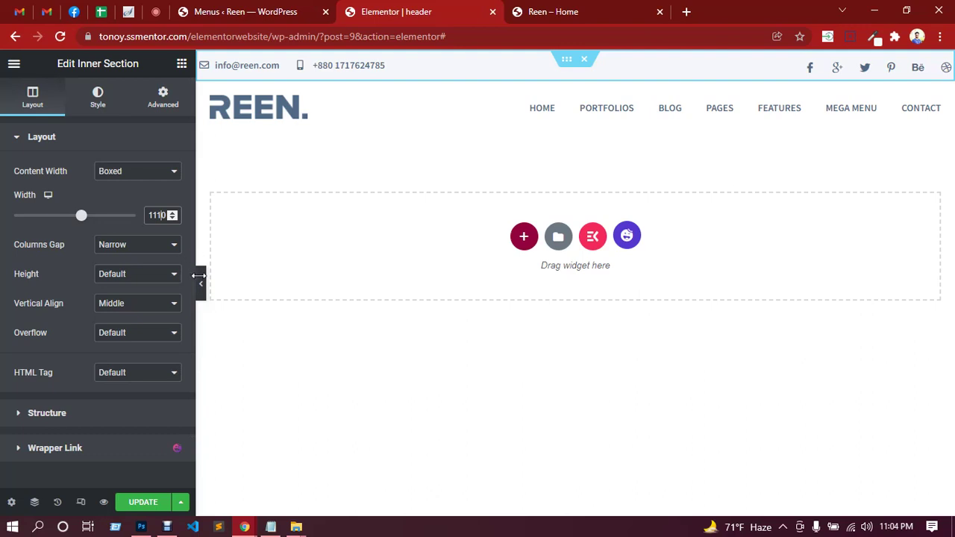
pyautogui.click(202, 287)
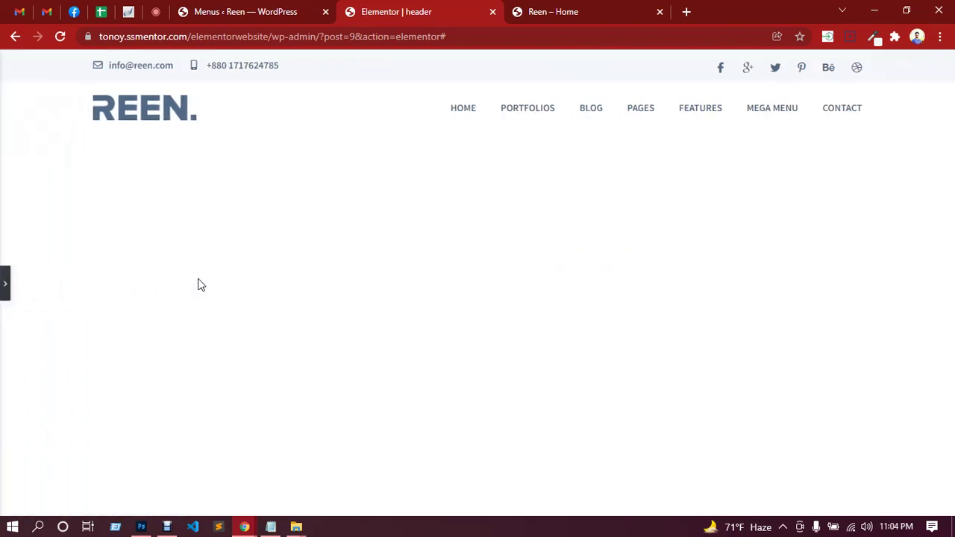
pyautogui.click(5, 287)
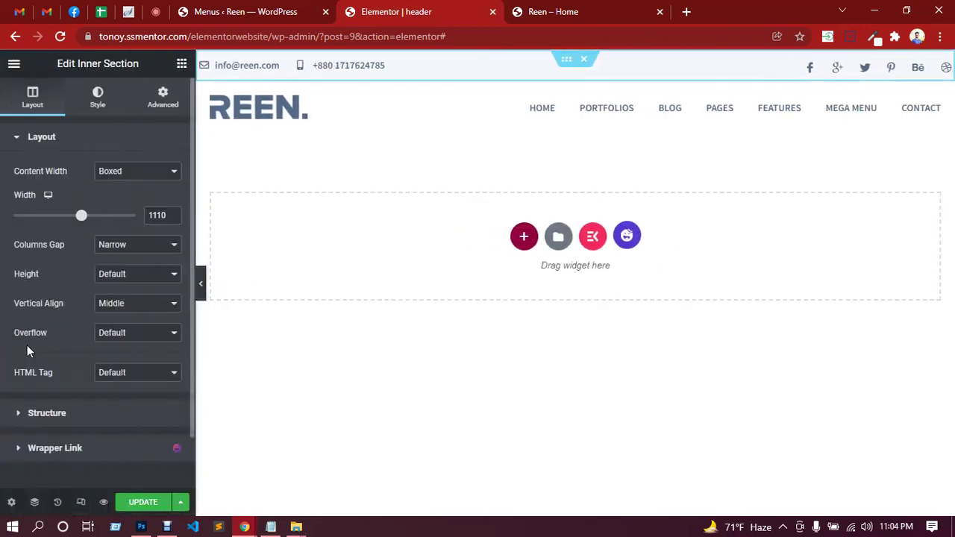
# Save the header, view it without the panel, and switch to the Google Meet call.
pyautogui.click(143, 502)
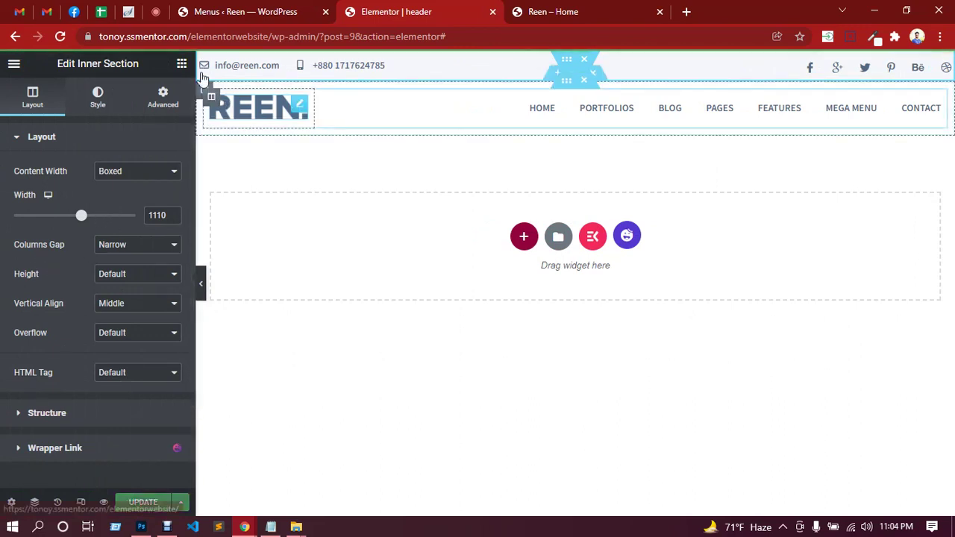
pyautogui.click(201, 288)
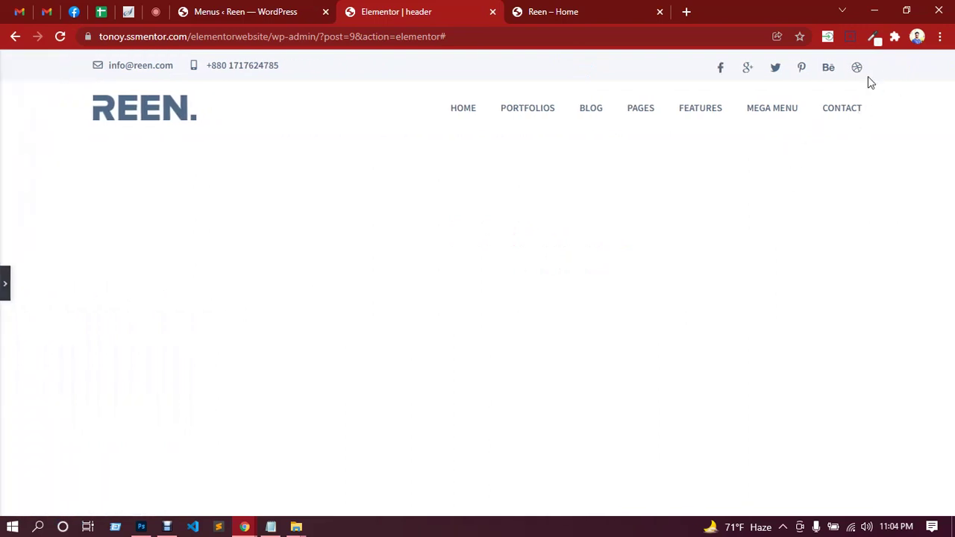
pyautogui.click(155, 12)
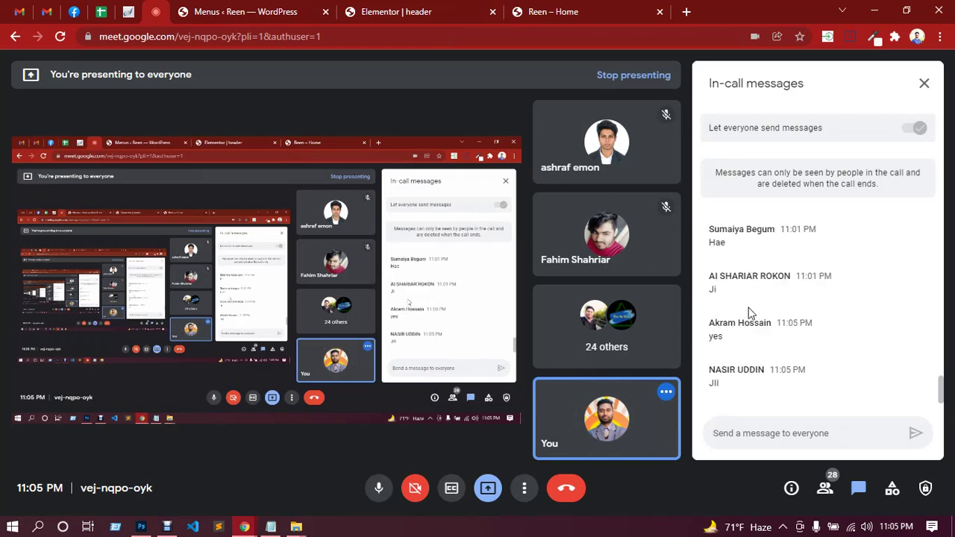
# Reload the Reen home page via the REEN logo to check the header, then return to the editor.
pyautogui.click(444, 12)
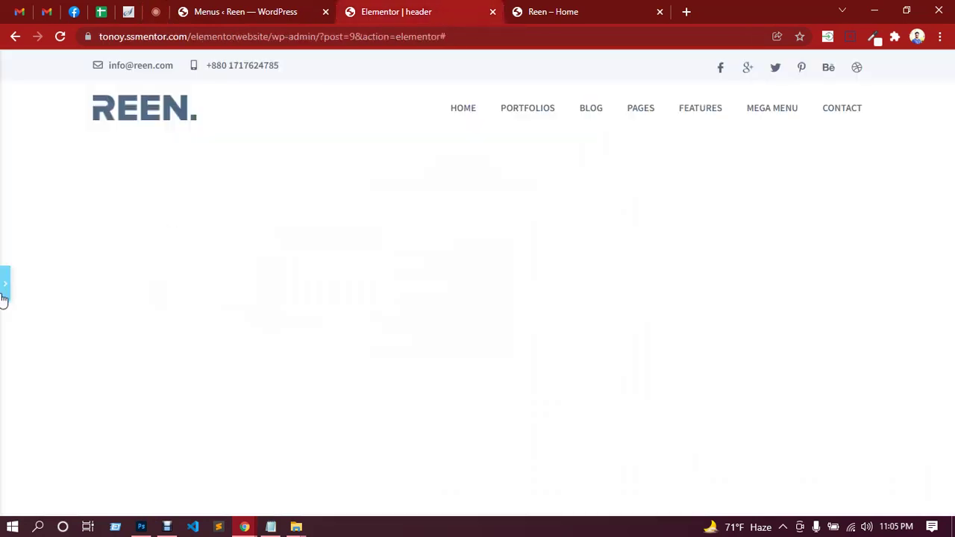
pyautogui.click(548, 11)
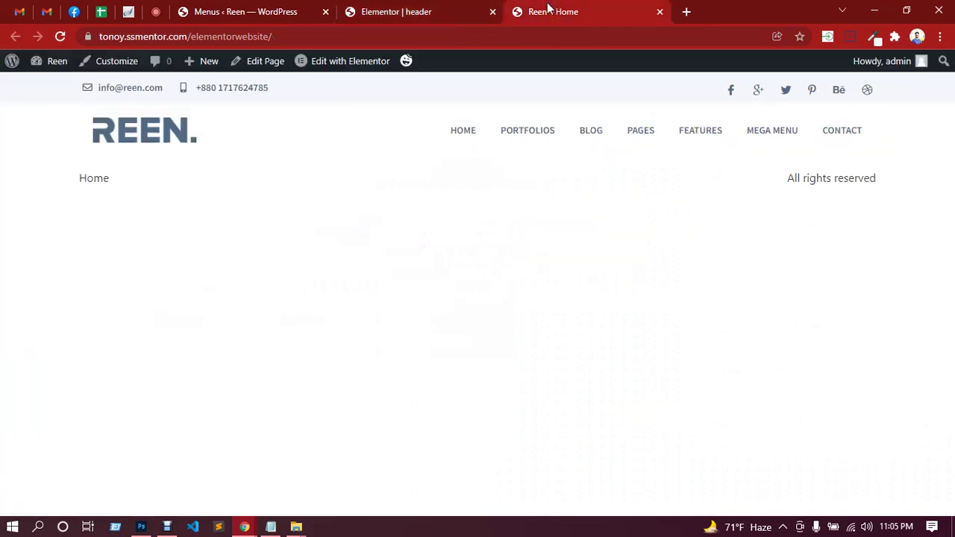
pyautogui.click(142, 130)
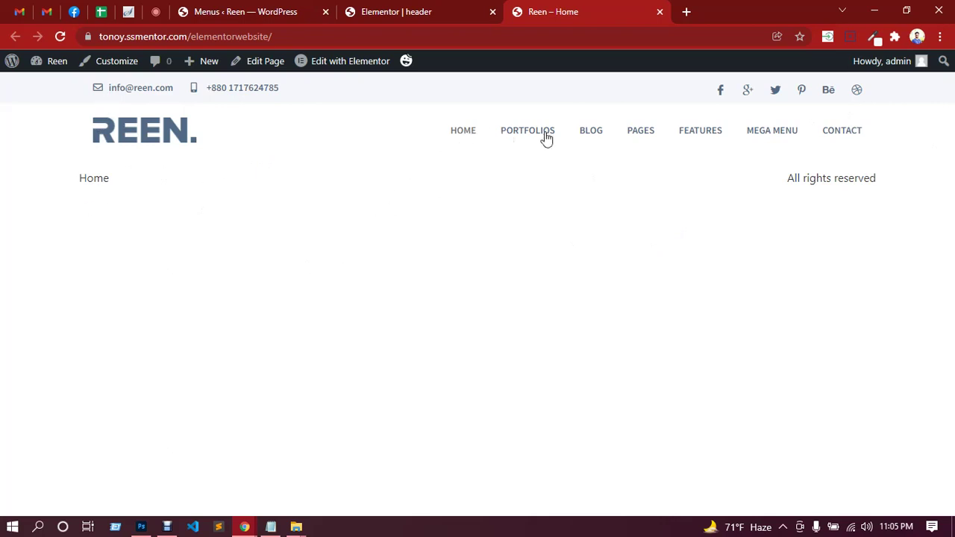
pyautogui.click(433, 17)
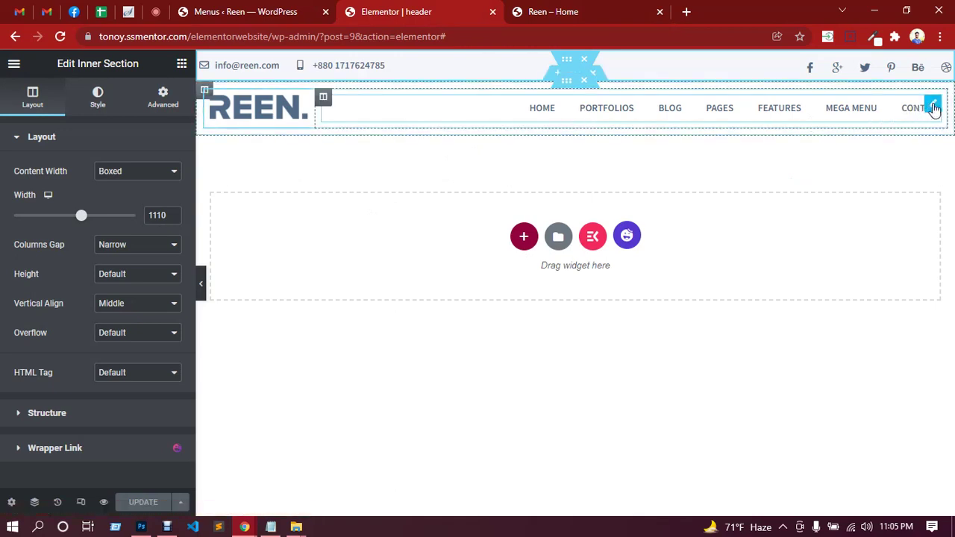
# Show the nav menu widget's Style > Menu item style Hover settings, then view the live Reen home page.
pyautogui.click(934, 109)
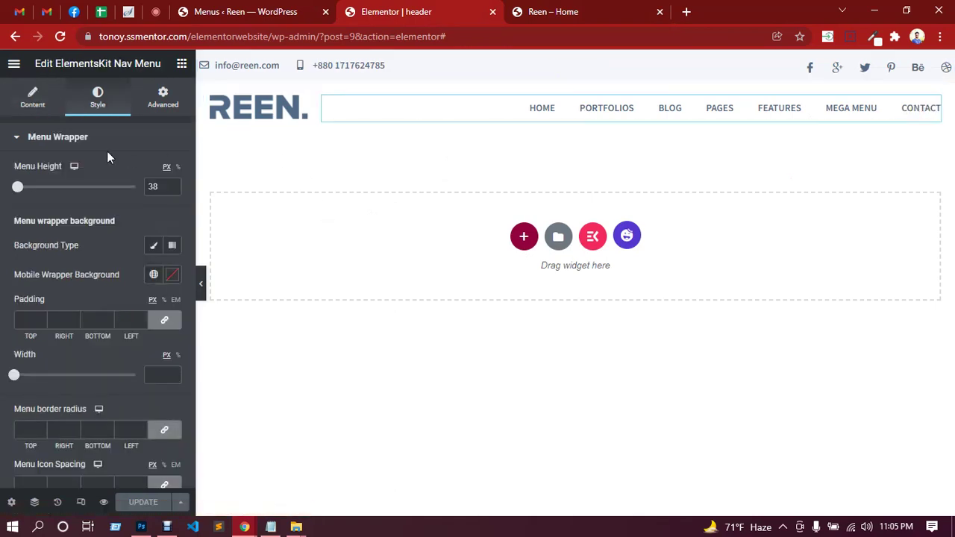
pyautogui.scroll(-3, 88, 295)
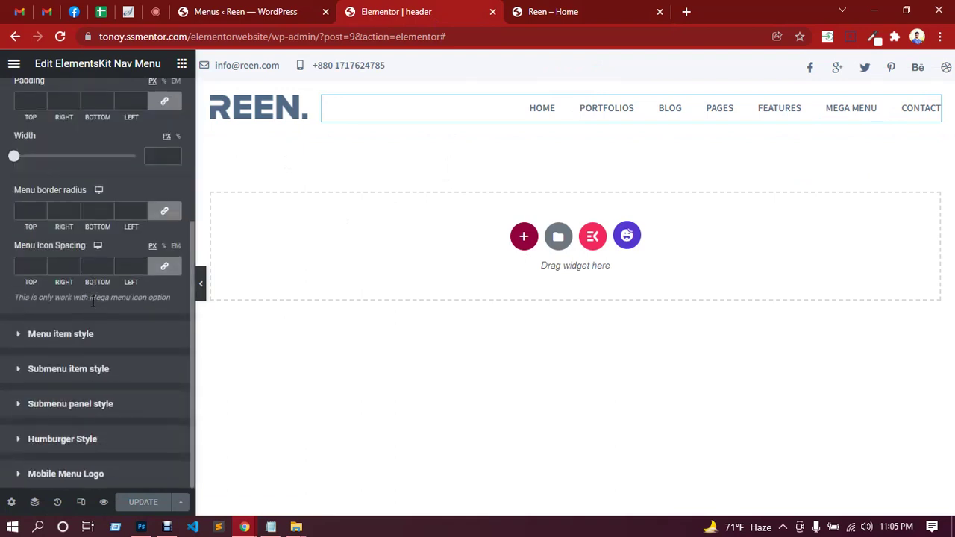
pyautogui.scroll(1, 89, 342)
pyautogui.scroll(-1, 90, 342)
pyautogui.click(85, 342)
pyautogui.scroll(-1, 115, 322)
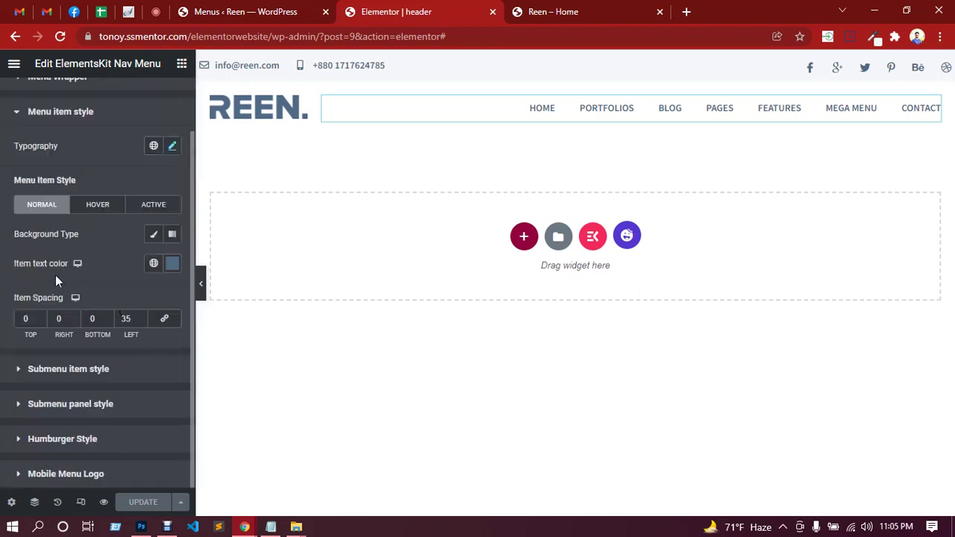
pyautogui.click(106, 214)
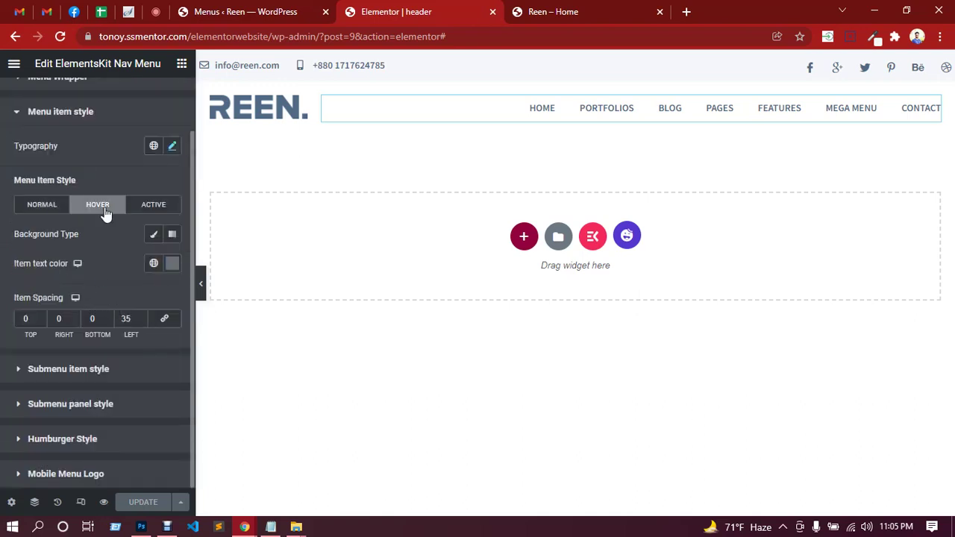
pyautogui.click(567, 7)
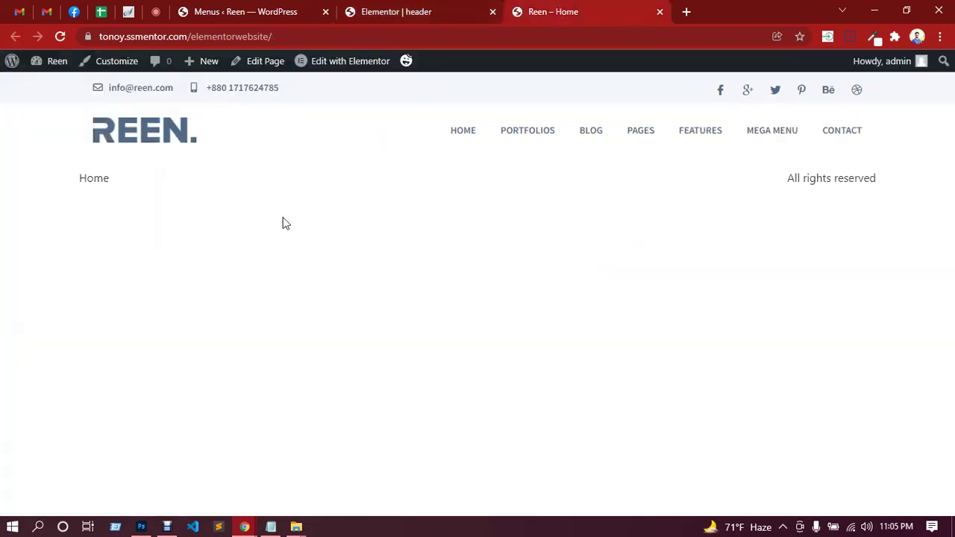
# Sample the teal from the Reen design in Photoshop's Color Picker.
pyautogui.click(141, 526)
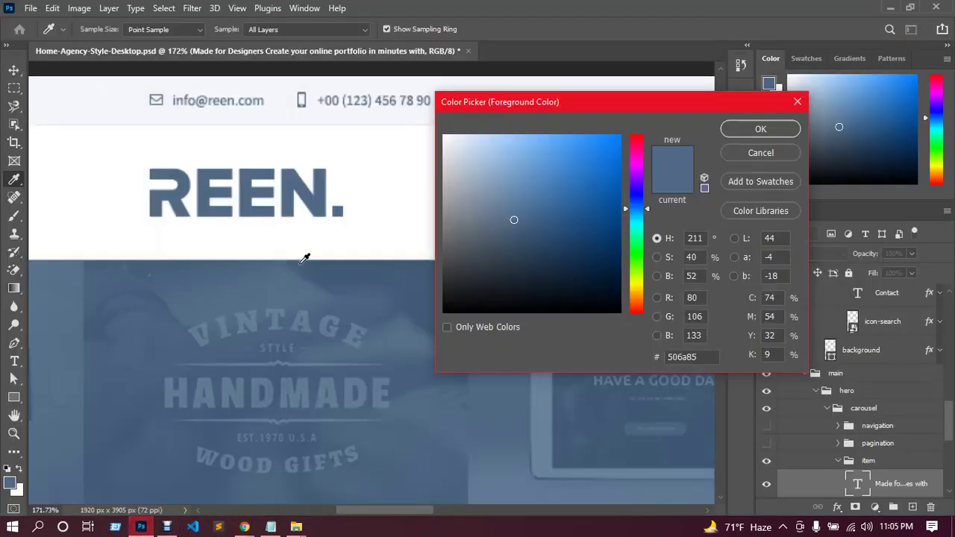
pyautogui.scroll(-3, 291, 256)
pyautogui.scroll(-10, 305, 272)
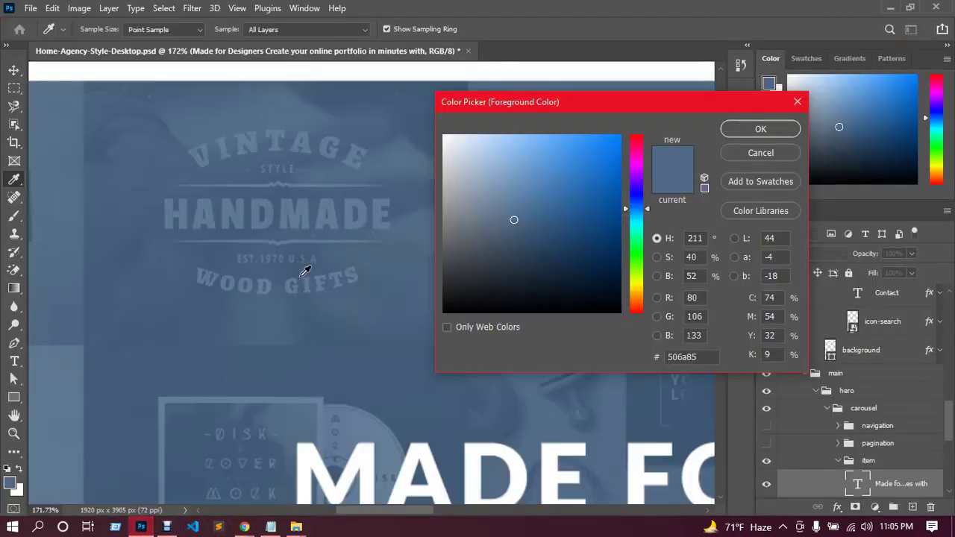
pyautogui.scroll(-1, 399, 341)
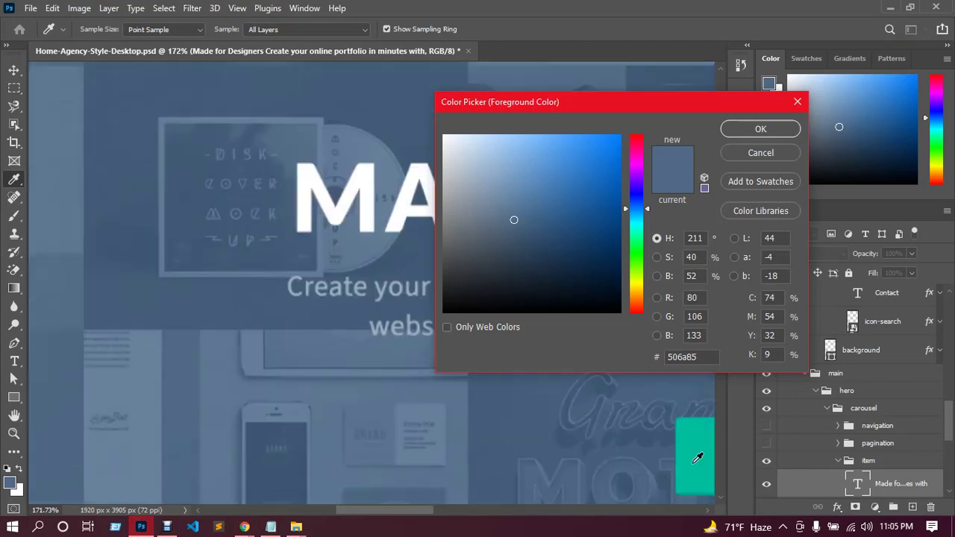
pyautogui.click(697, 445)
# Copy the teal hex code 00bc9c and return to the browser.
pyautogui.click(697, 358)
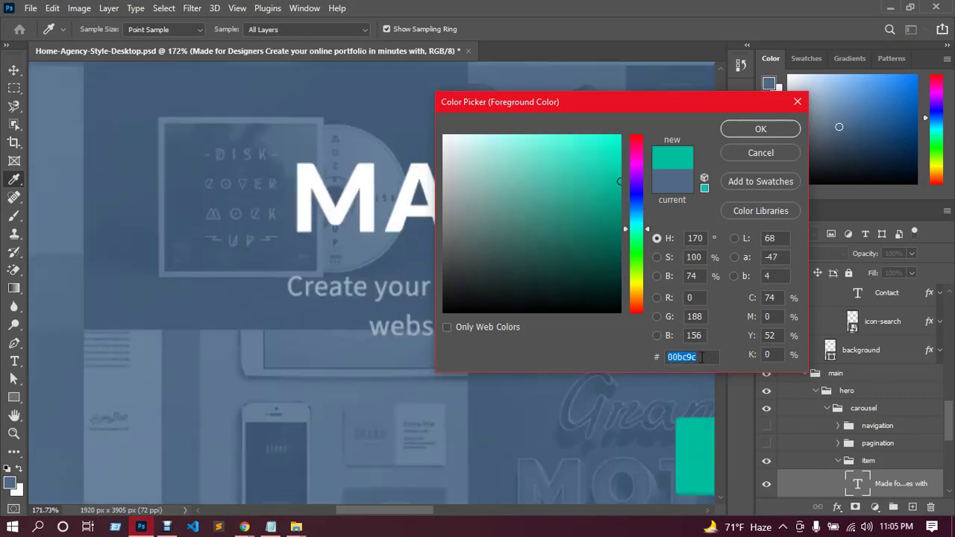
pyautogui.moveTo(701, 357); pyautogui.dragTo(671, 356)
pyautogui.hotkey('ctrl', 'c')
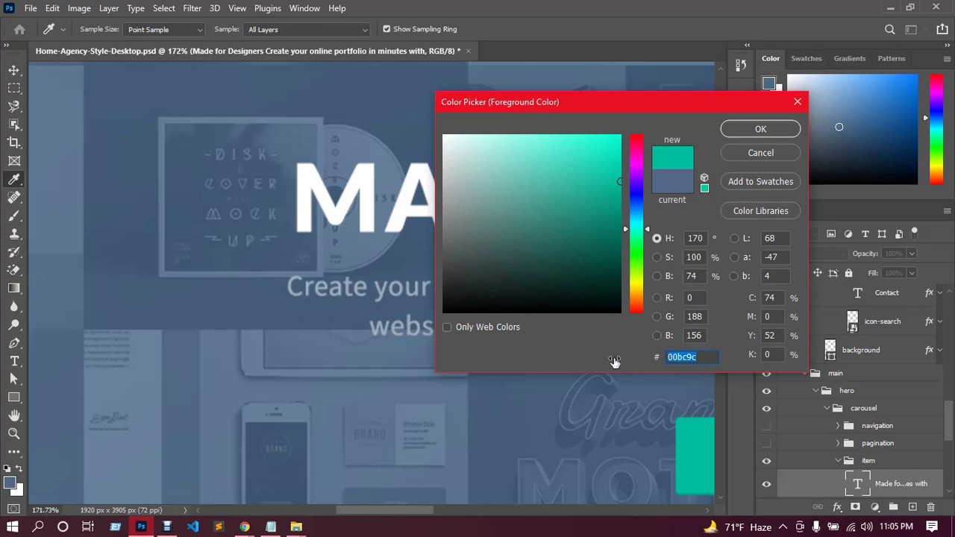
pyautogui.click(244, 527)
pyautogui.click(197, 462)
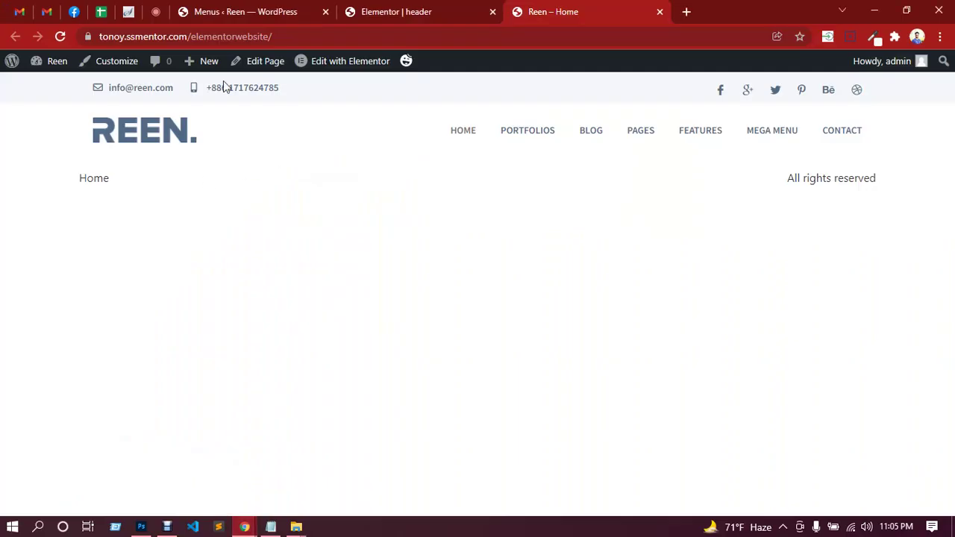
# Set the nav menu's hover item text colour to teal 00bc9c, replacing #707070.
pyautogui.click(396, 12)
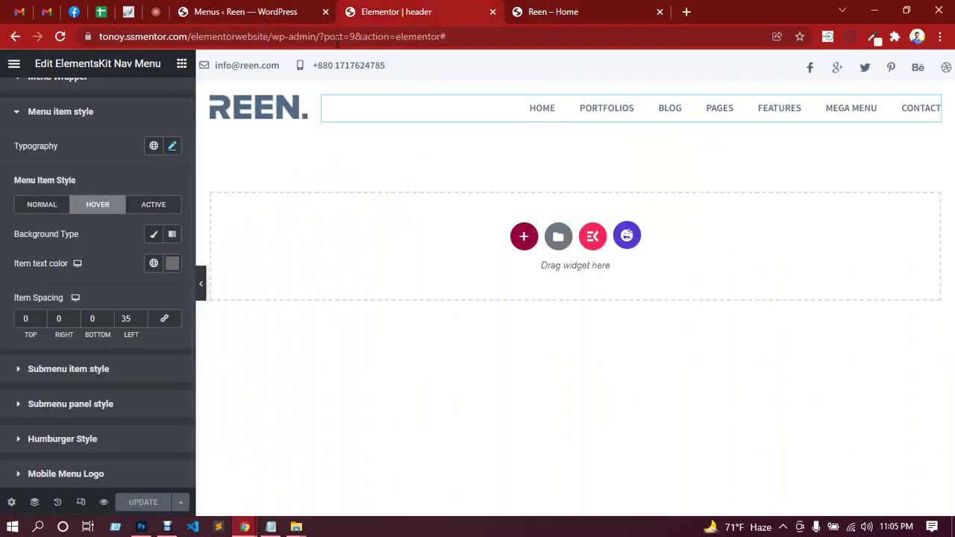
pyautogui.click(172, 263)
pyautogui.moveTo(104, 476); pyautogui.dragTo(146, 470)
pyautogui.hotkey('ctrl', 'v')
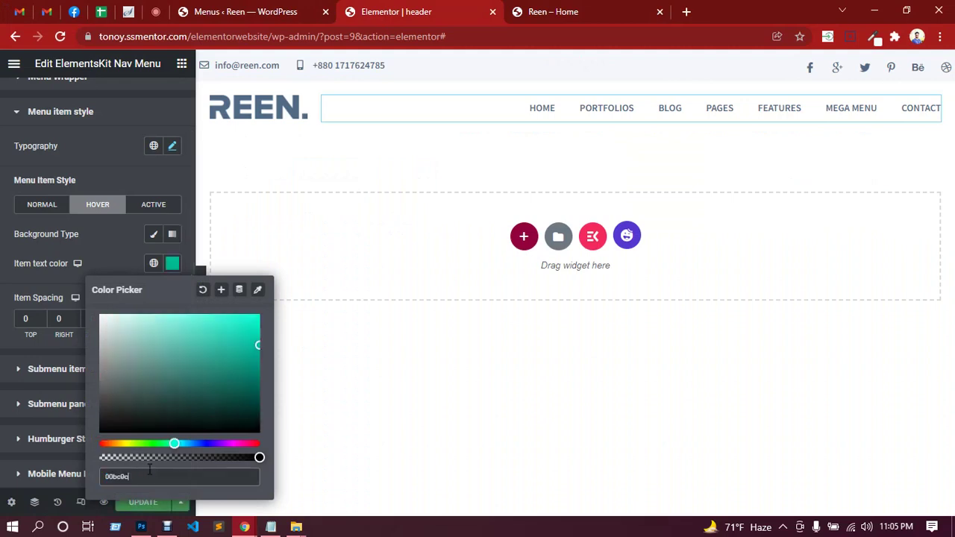
pyautogui.click(100, 175)
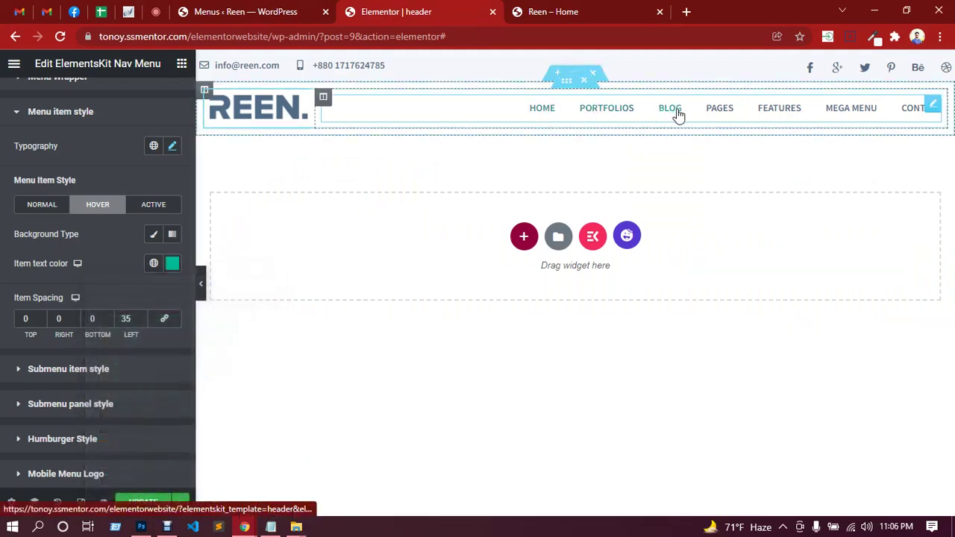
# Update the header and reload the live home page to check the hover colour.
pyautogui.click(146, 502)
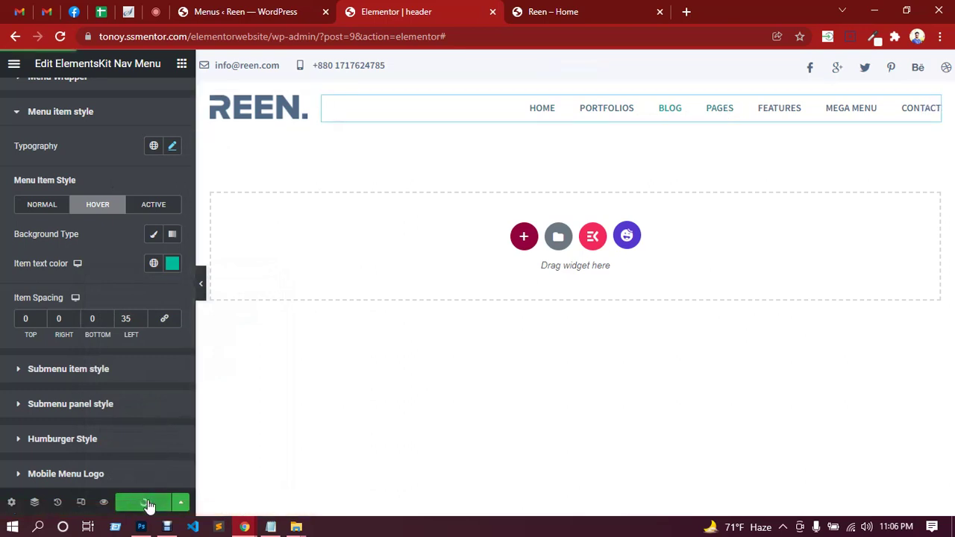
pyautogui.click(568, 7)
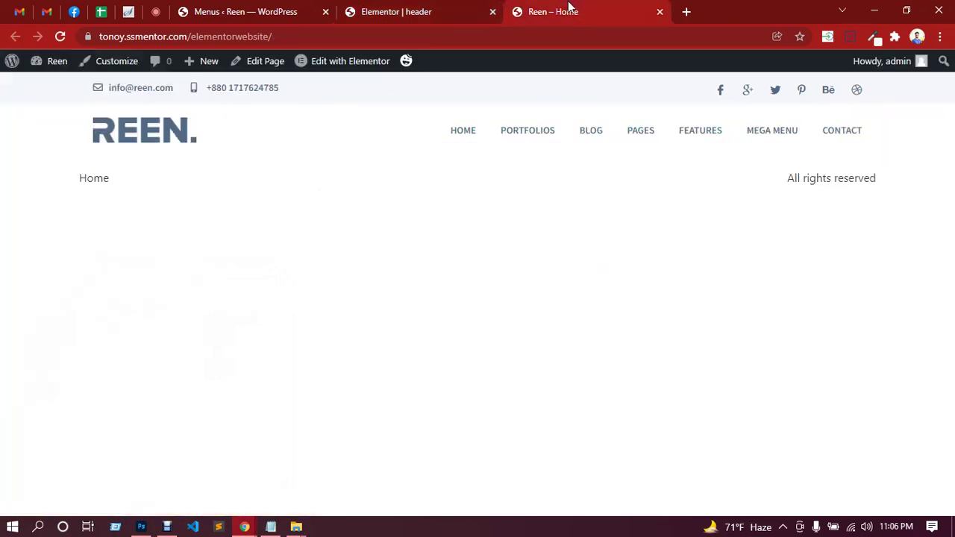
pyautogui.click(149, 130)
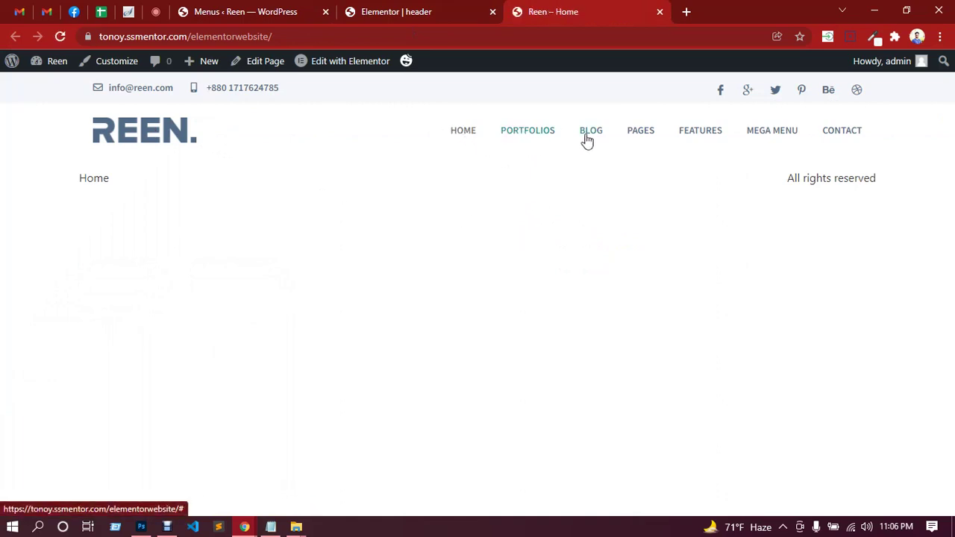
pyautogui.click(428, 9)
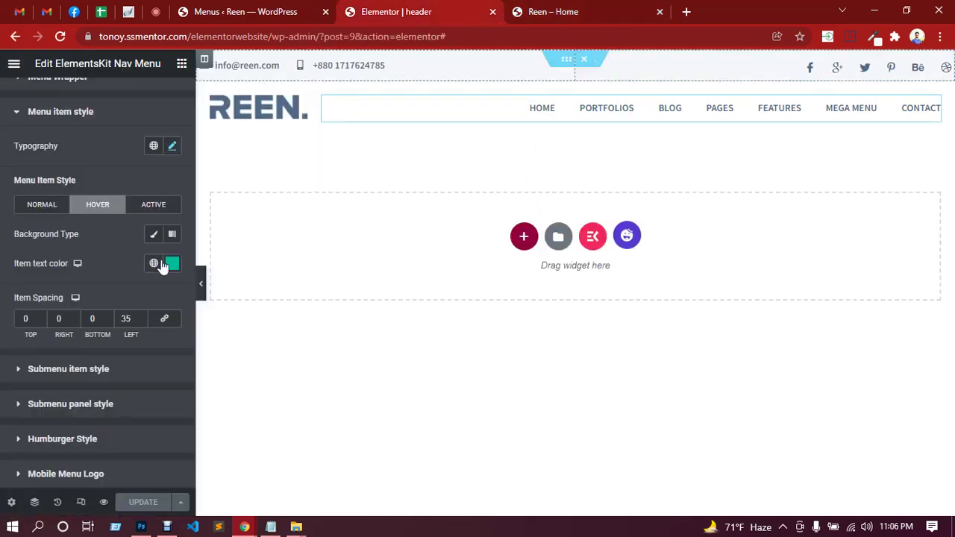
# Set the Active menu item text colour to teal 00bc9c.
pyautogui.click(155, 209)
pyautogui.click(173, 263)
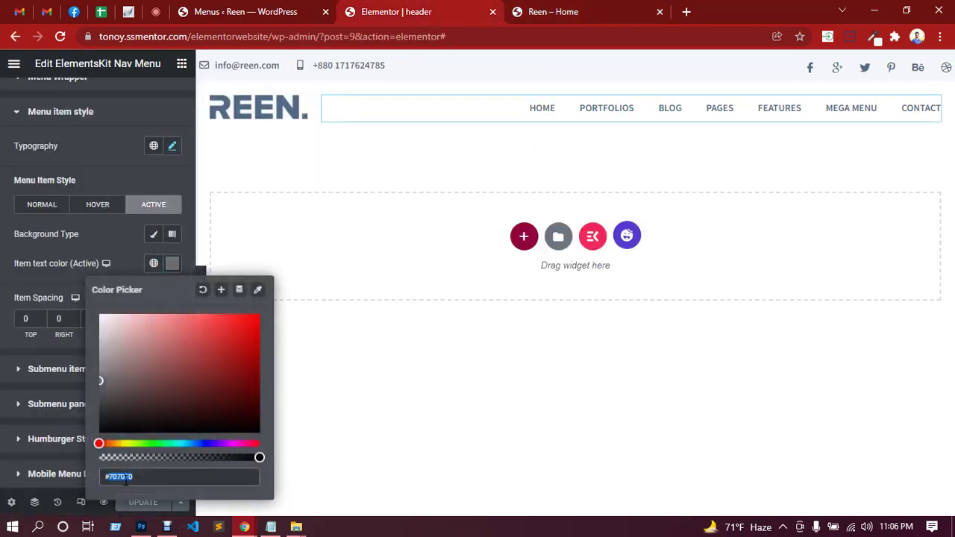
pyautogui.hotkey('ctrl', 'v')
pyautogui.click(100, 233)
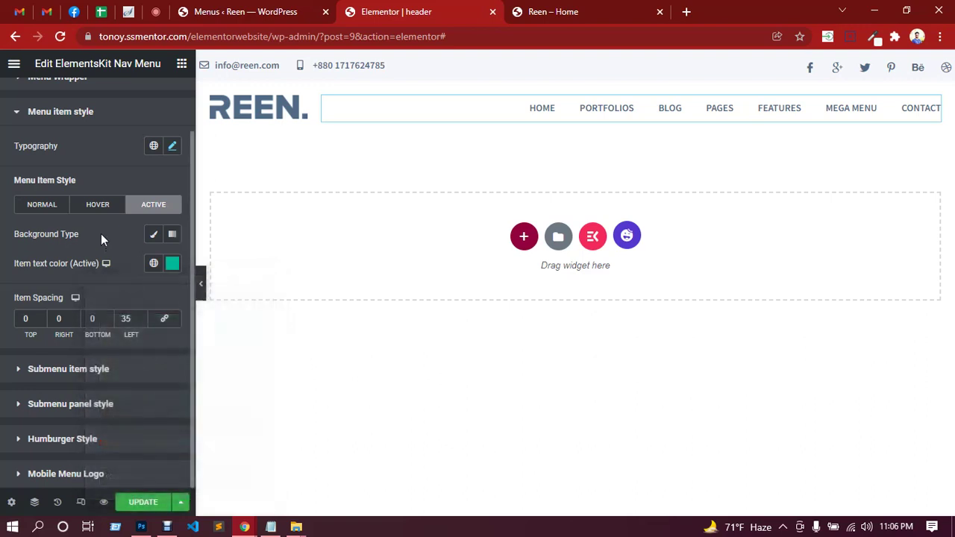
# Update the header and reload the live home page to check HOME is teal.
pyautogui.click(139, 502)
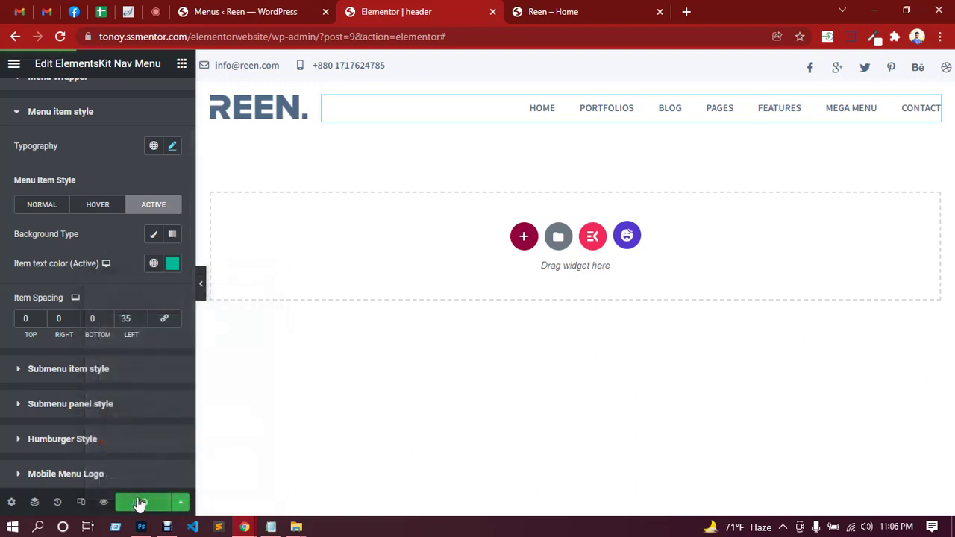
pyautogui.click(544, 11)
pyautogui.click(160, 136)
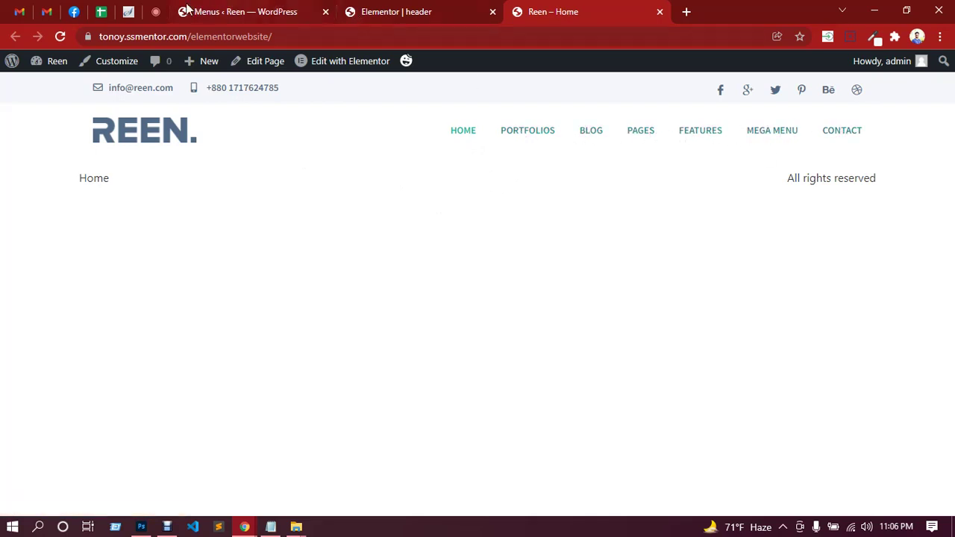
# Check in on the Google Meet call and the header editor, then bring Photoshop forward.
pyautogui.click(155, 11)
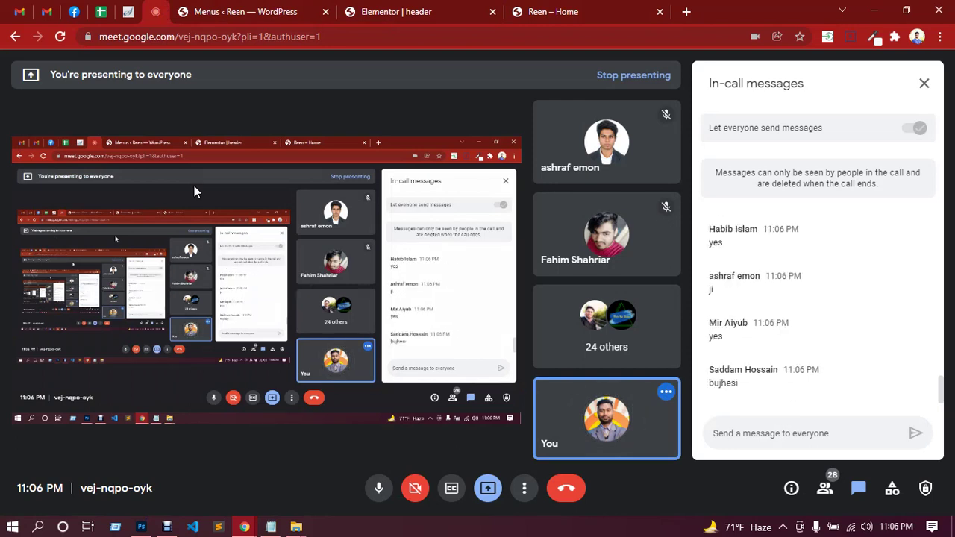
pyautogui.click(434, 9)
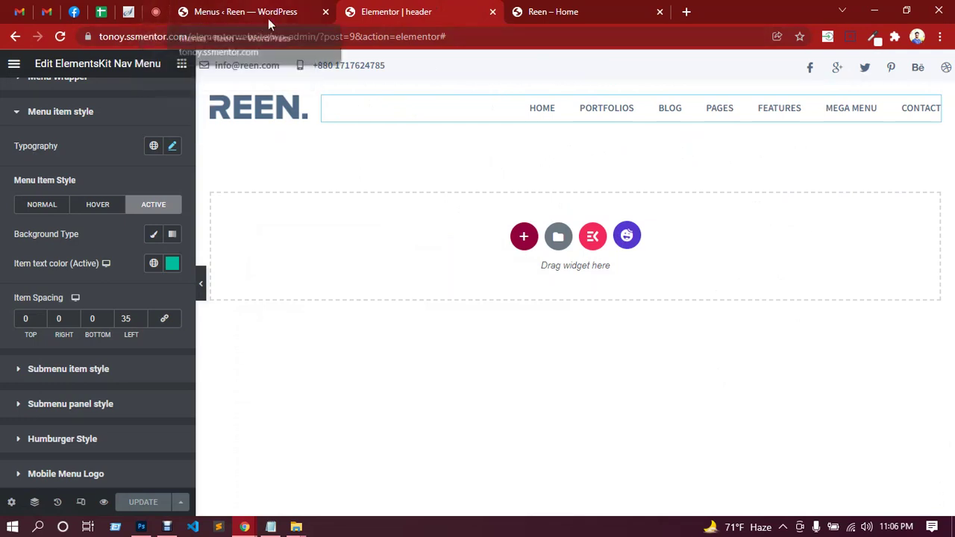
pyautogui.click(156, 11)
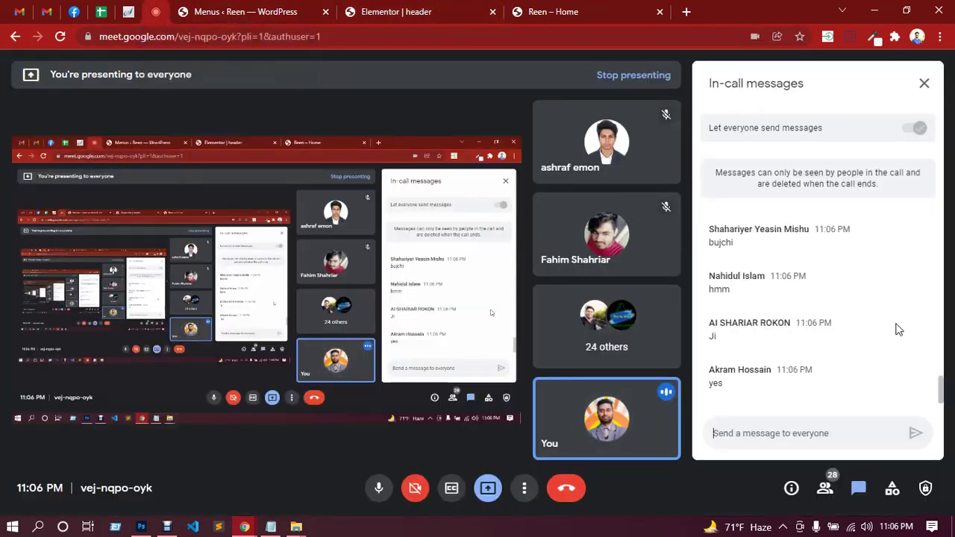
pyautogui.click(141, 526)
# Dismiss the Color Picker without applying teal, zoom to about 47%, and scroll to the footer.
pyautogui.click(797, 102)
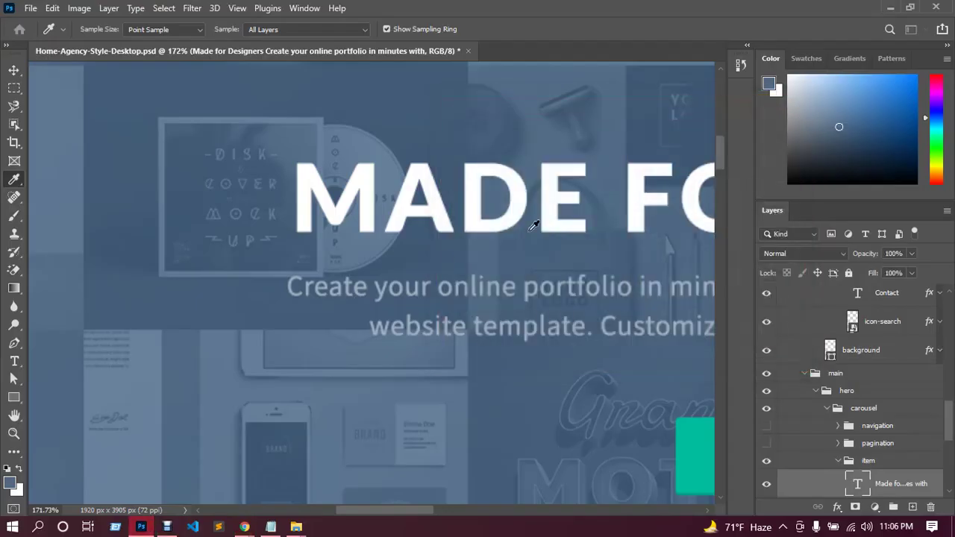
pyautogui.scroll(-6, 431, 254)
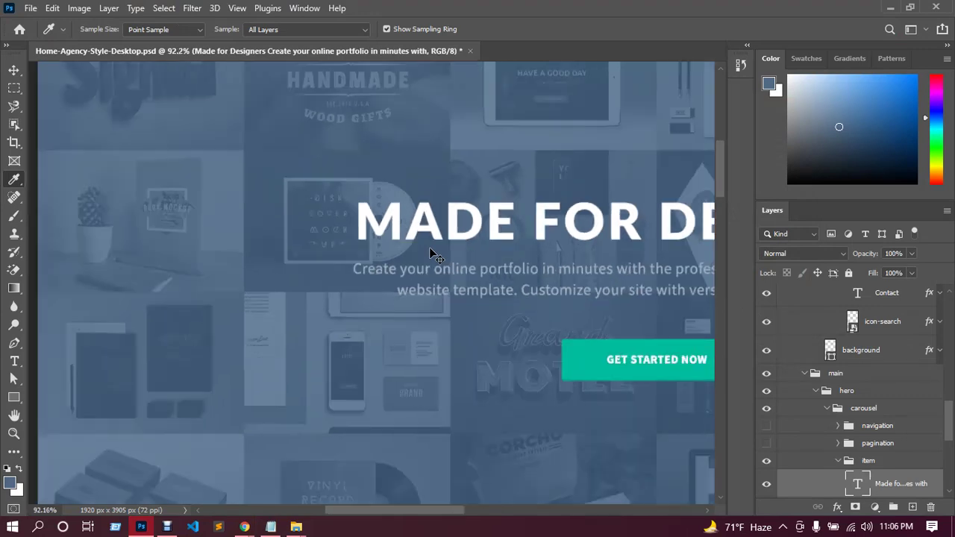
pyautogui.hscroll(4, 475, 343)
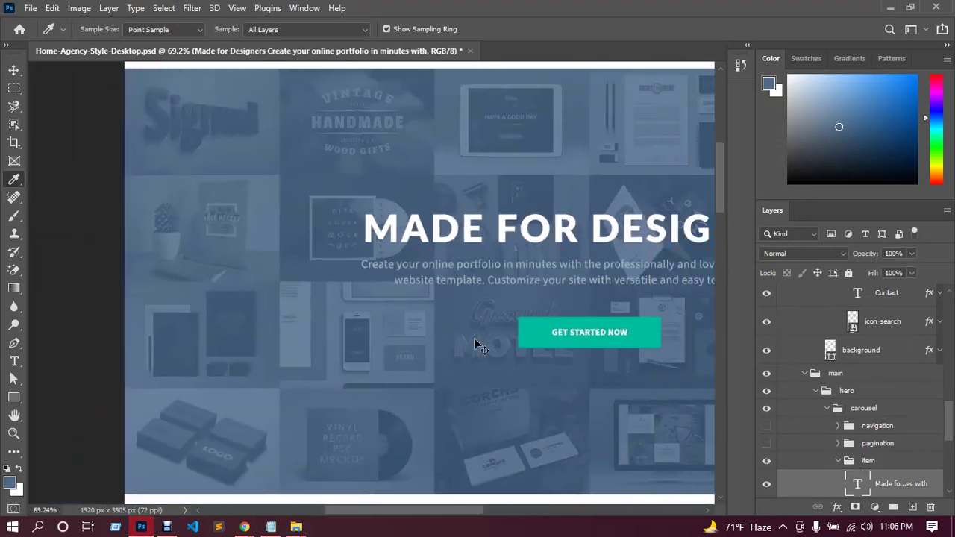
pyautogui.scroll(-1, 474, 336)
pyautogui.hscroll(3, 474, 335)
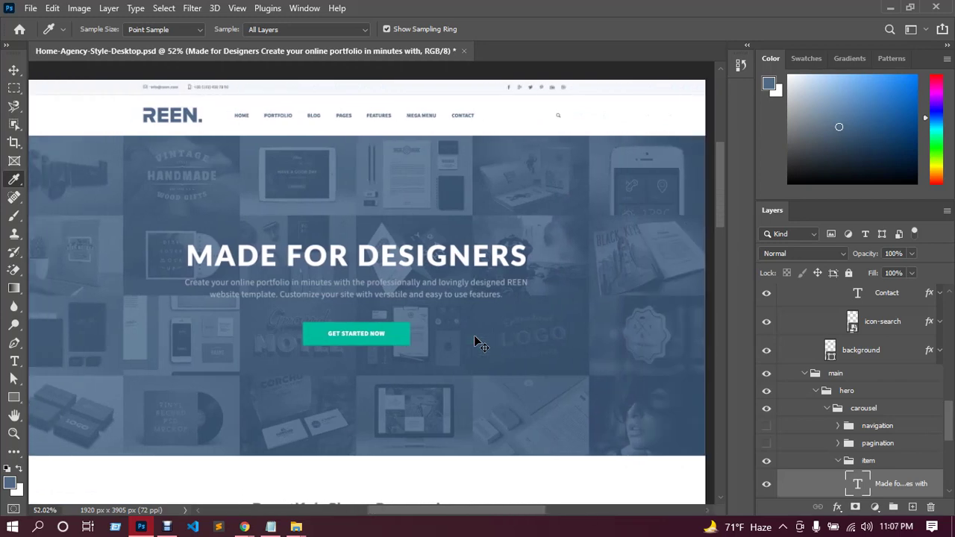
pyautogui.scroll(-1, 475, 339)
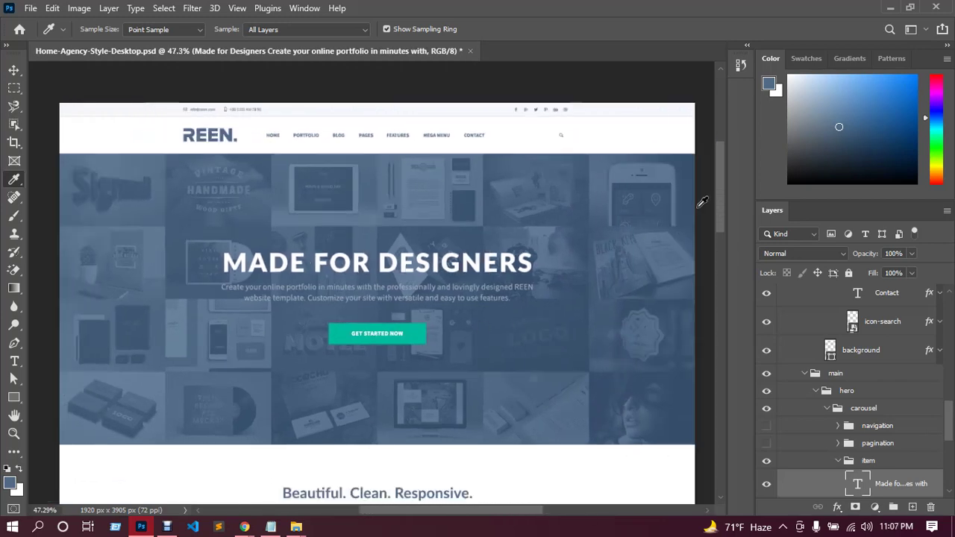
pyautogui.moveTo(720, 188); pyautogui.dragTo(714, 395)
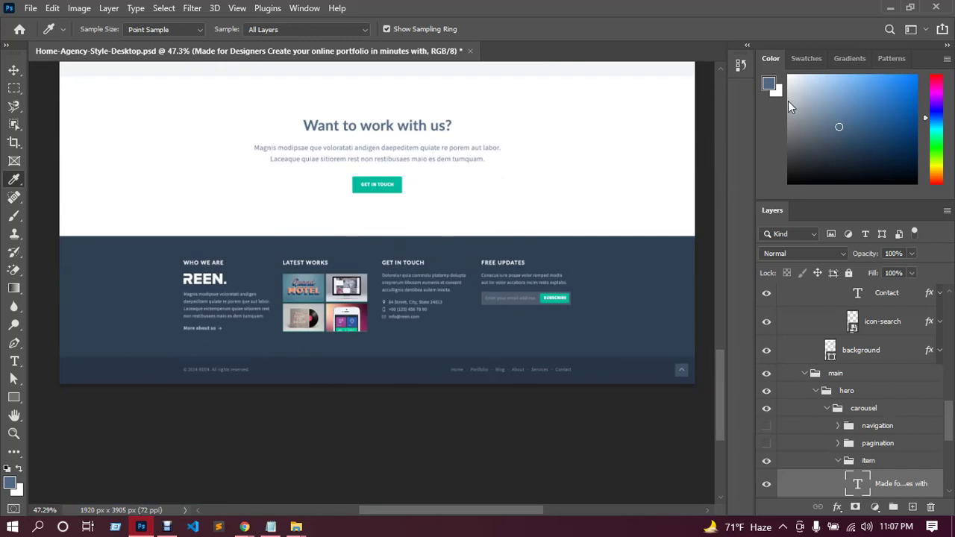
pyautogui.click(892, 9)
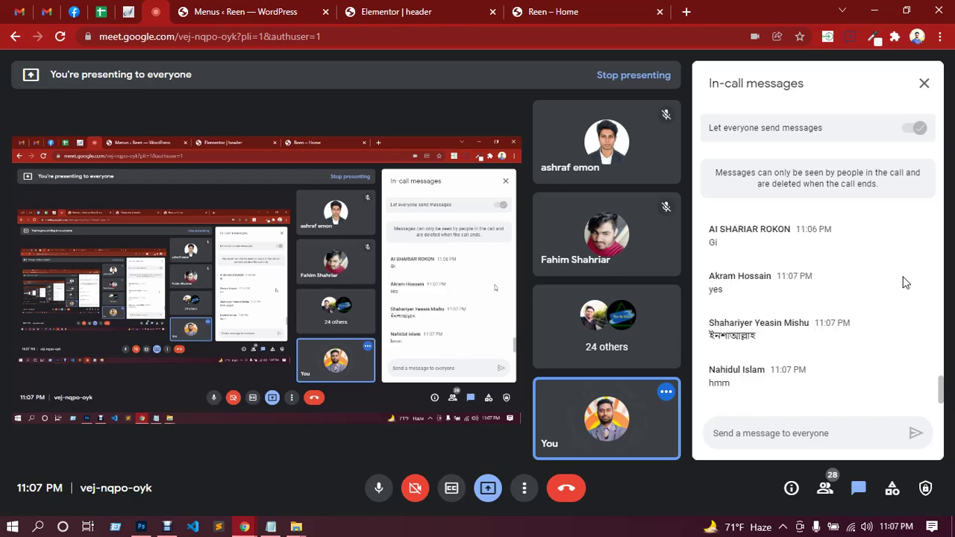
pyautogui.click(207, 524)
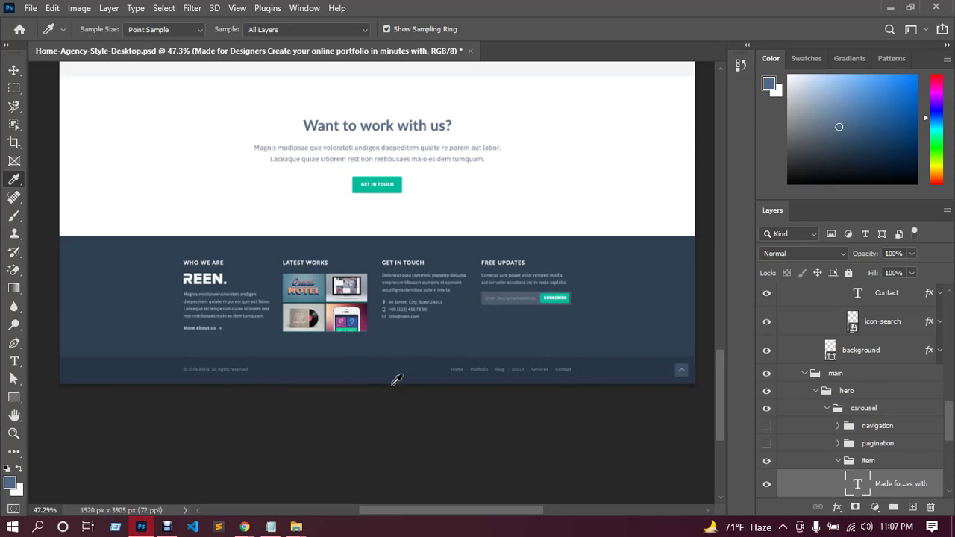
pyautogui.moveTo(244, 525)
pyautogui.click(224, 496)
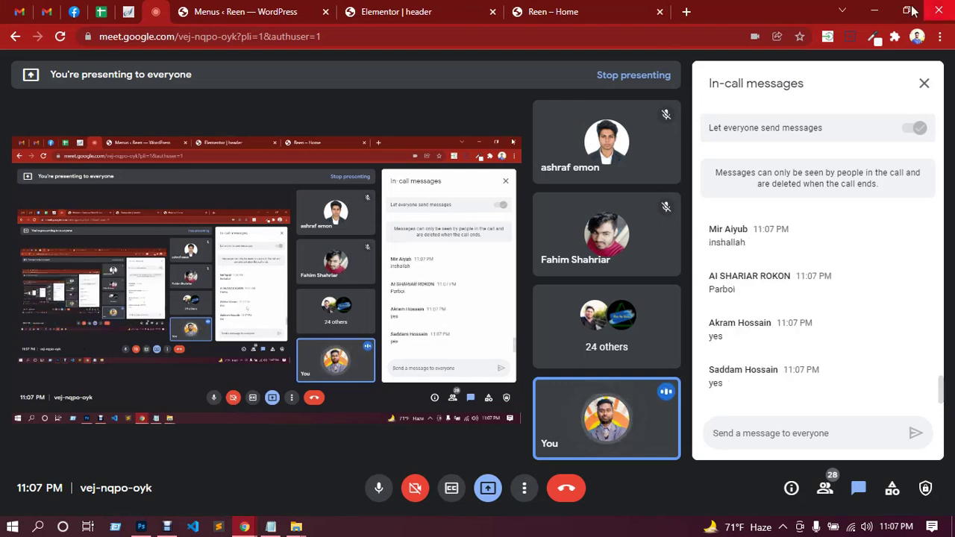
pyautogui.click(873, 10)
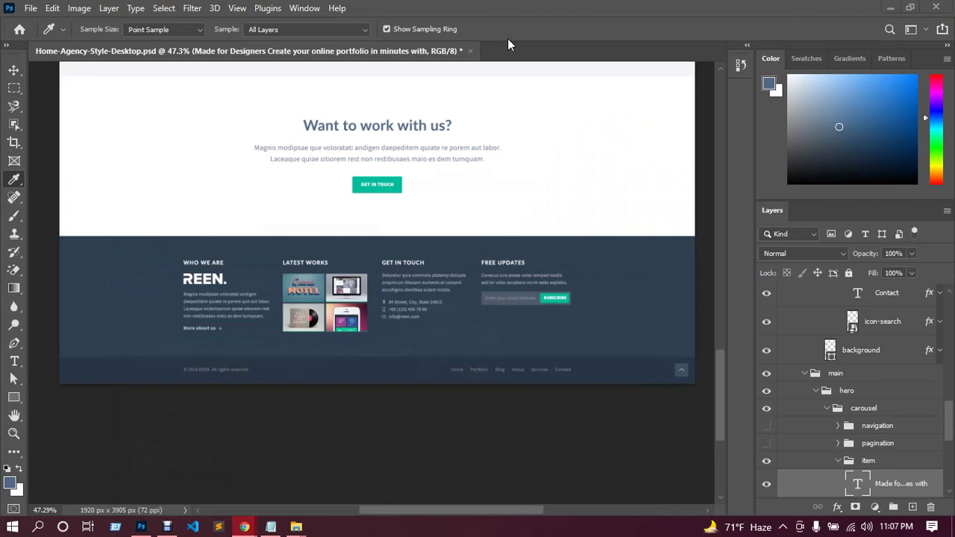
pyautogui.scroll(3, 486, 186)
pyautogui.moveTo(719, 361); pyautogui.dragTo(717, 94)
pyautogui.moveTo(723, 135); pyautogui.dragTo(720, 200)
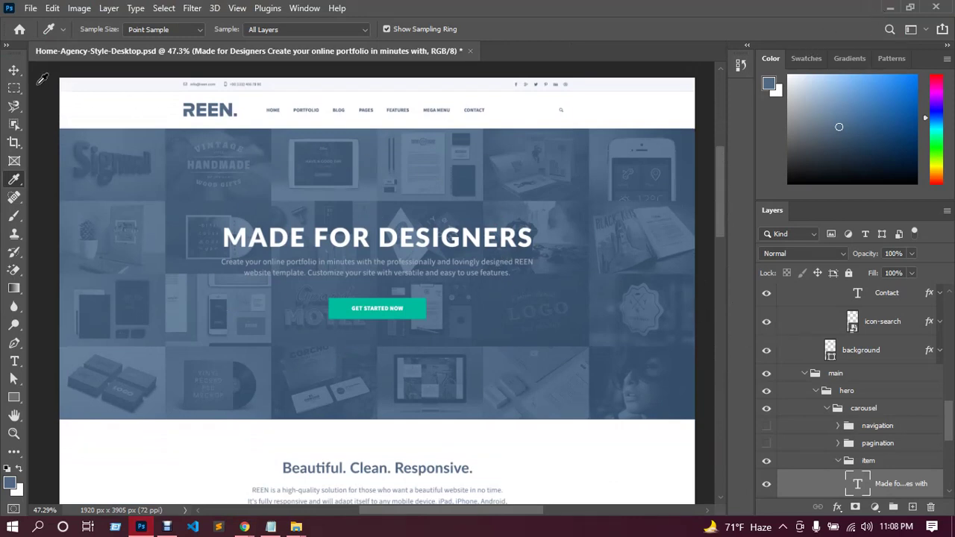
# Hide the first slide's 'MADE FOR DESIGNERS' text and btn layers, then select the 'item' group.
pyautogui.click(14, 70)
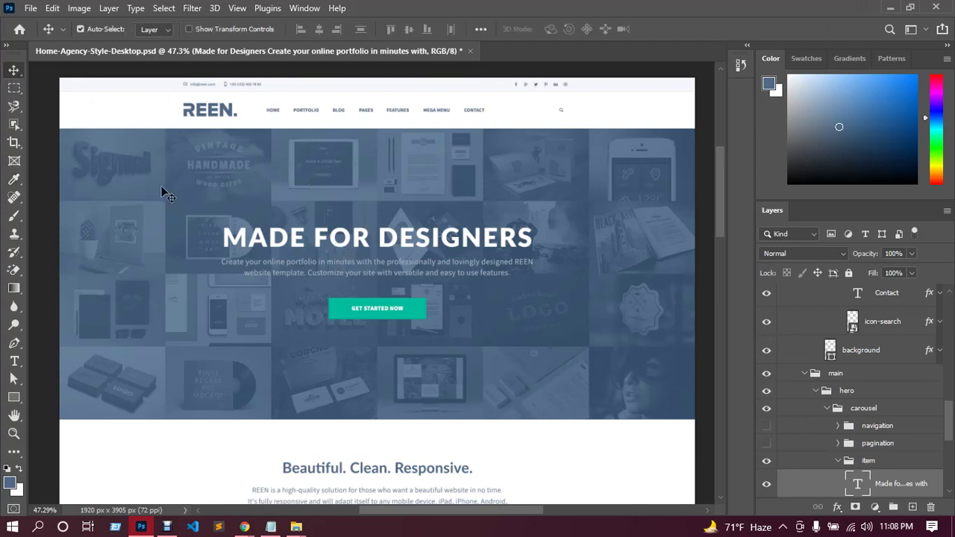
pyautogui.click(145, 168)
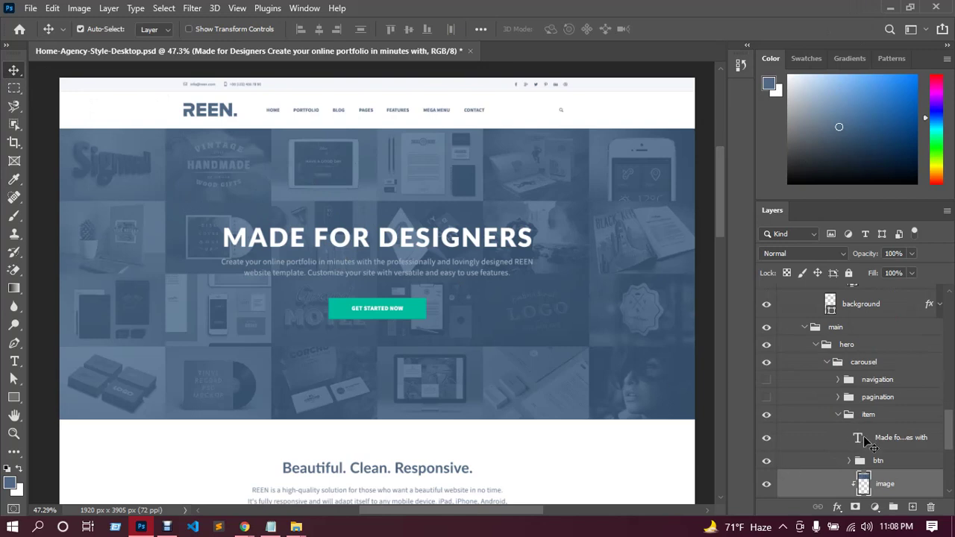
pyautogui.scroll(-1, 926, 460)
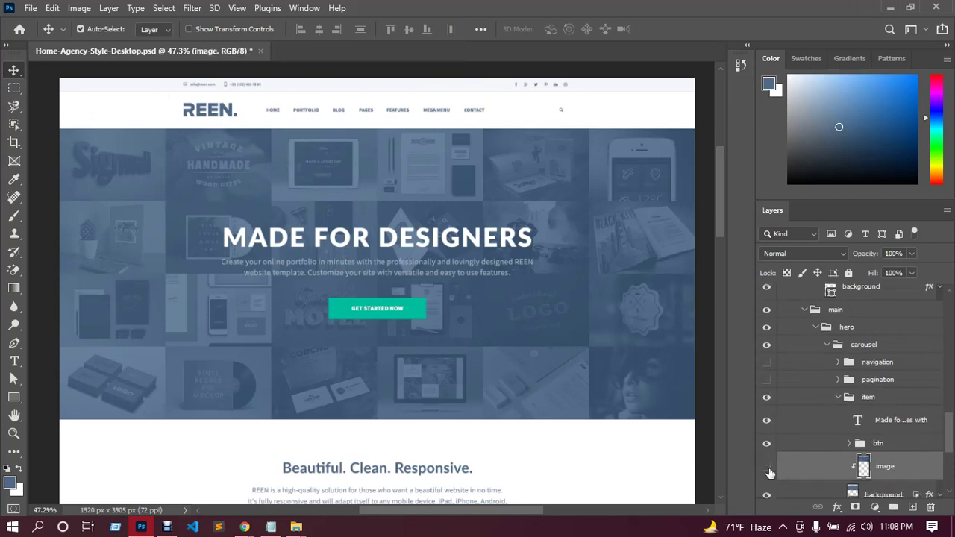
pyautogui.click(771, 473)
pyautogui.click(767, 443)
pyautogui.click(767, 423)
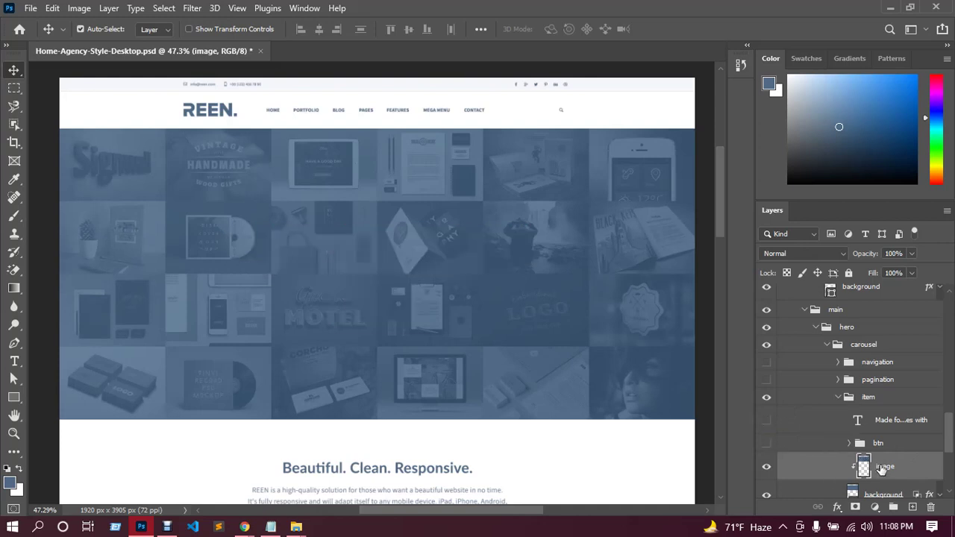
pyautogui.click(867, 399)
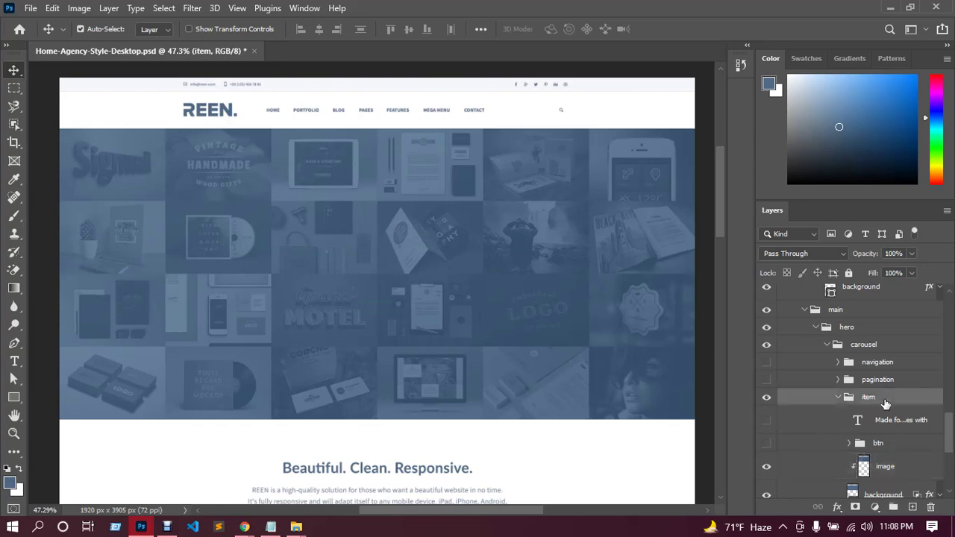
# Quick Export the 'item' group as PNG, saving it as s1.png in the ssb397cl3 folder.
pyautogui.rightClick(885, 404)
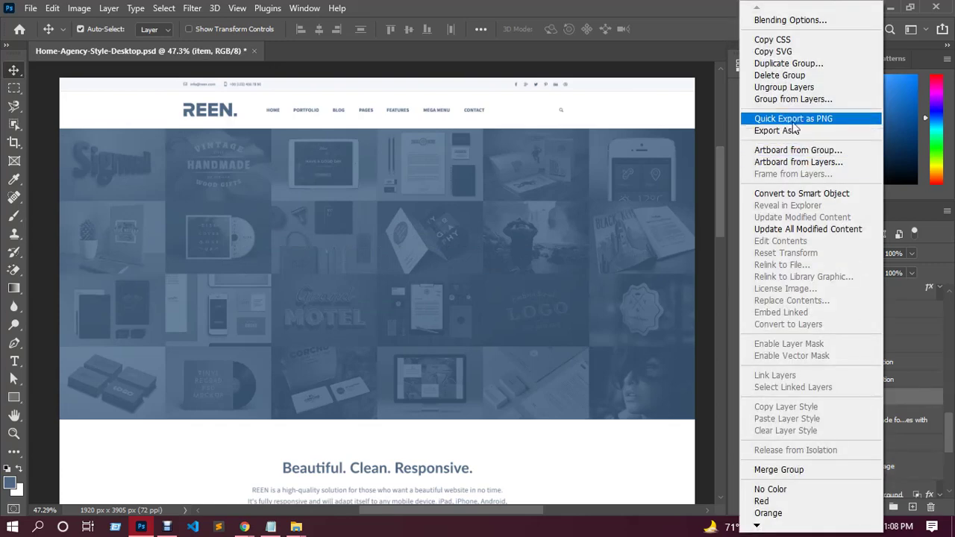
pyautogui.click(793, 120)
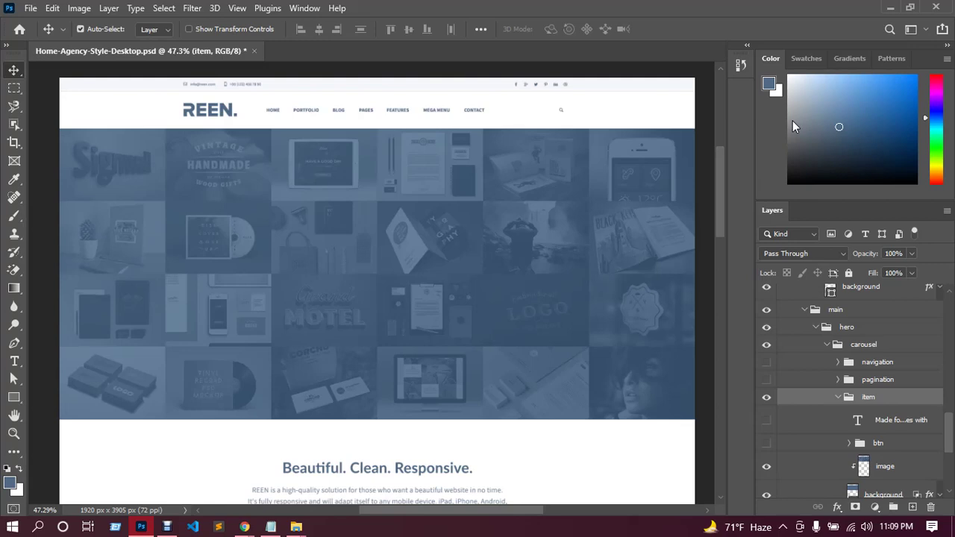
pyautogui.hotkey('ctrl', 'shift', 's')
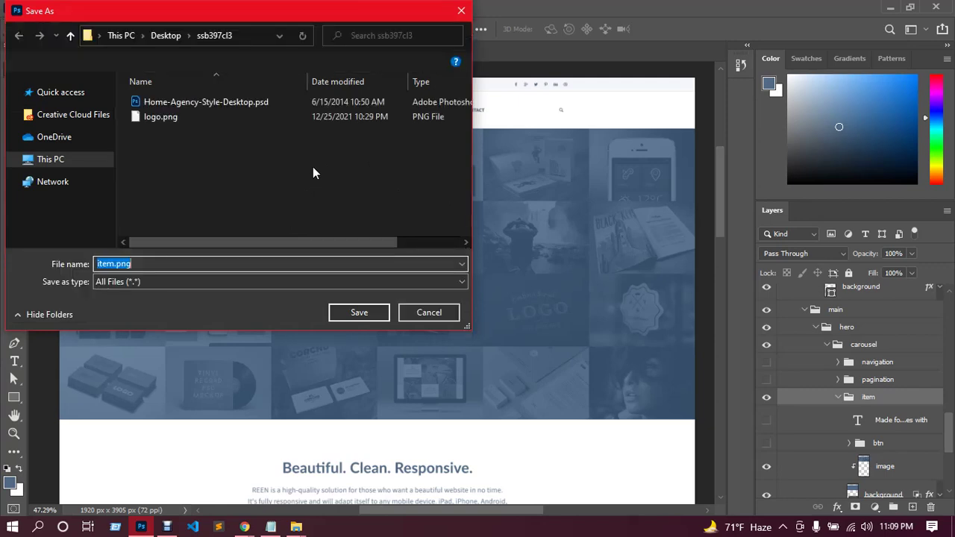
pyautogui.click(172, 266)
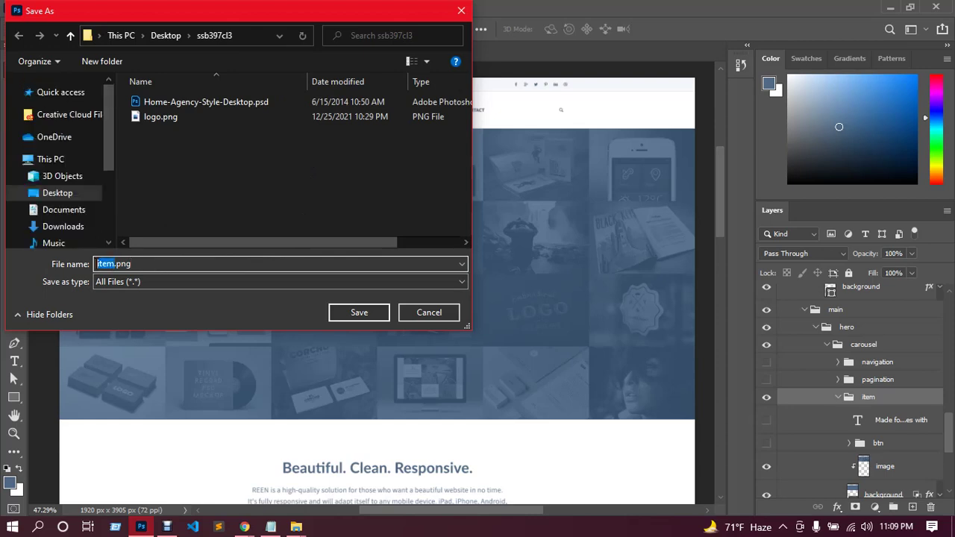
pyautogui.write('s1')
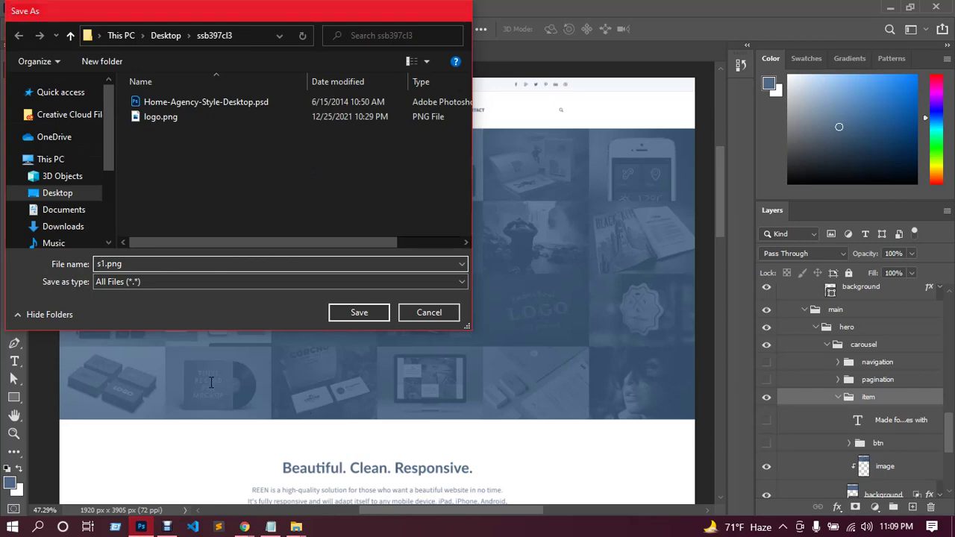
pyautogui.press('Return')
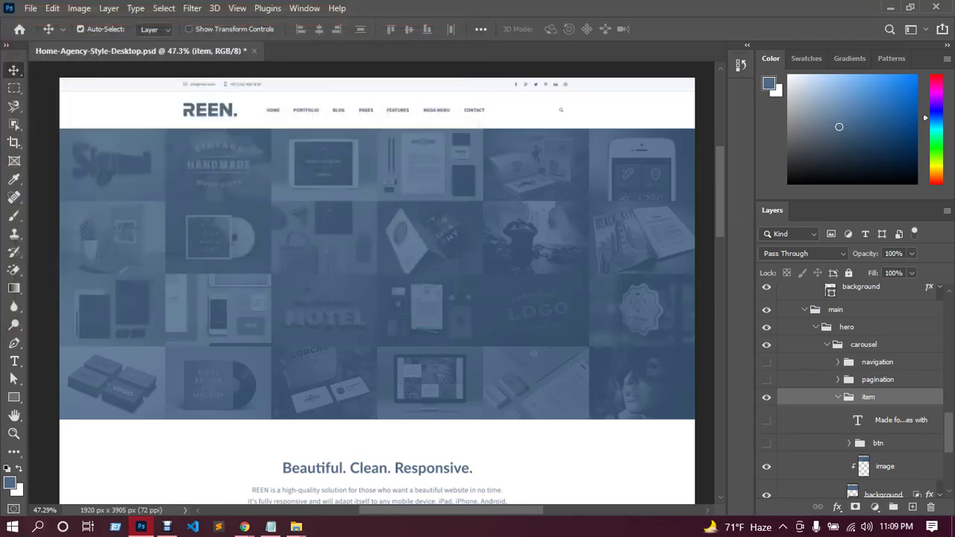
pyautogui.click(890, 8)
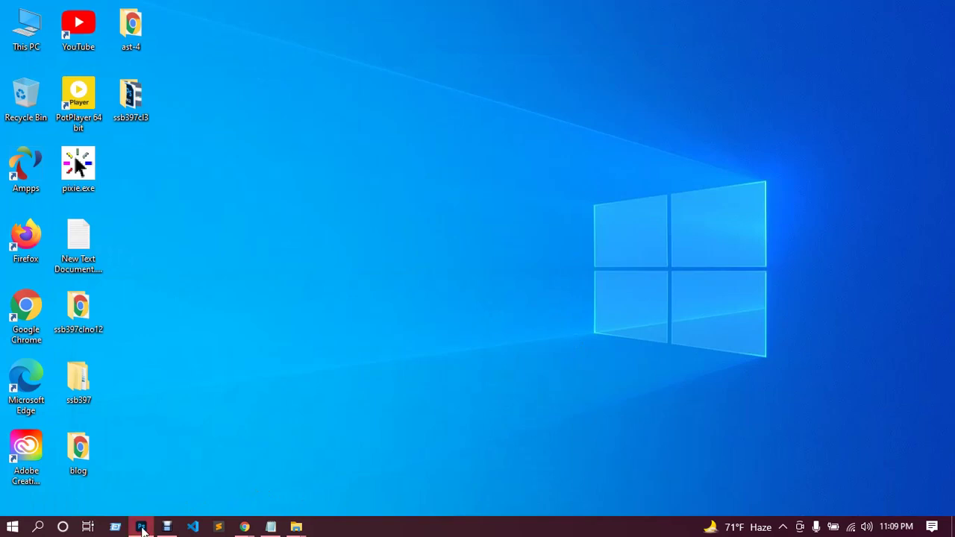
# Turn the first slide's heading and btn layers back on.
pyautogui.click(142, 526)
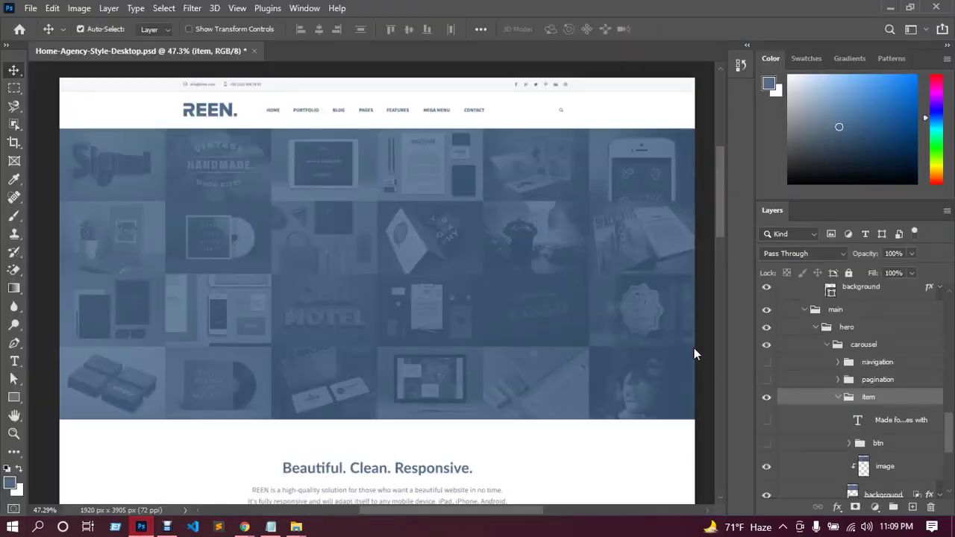
pyautogui.click(766, 420)
pyautogui.click(766, 444)
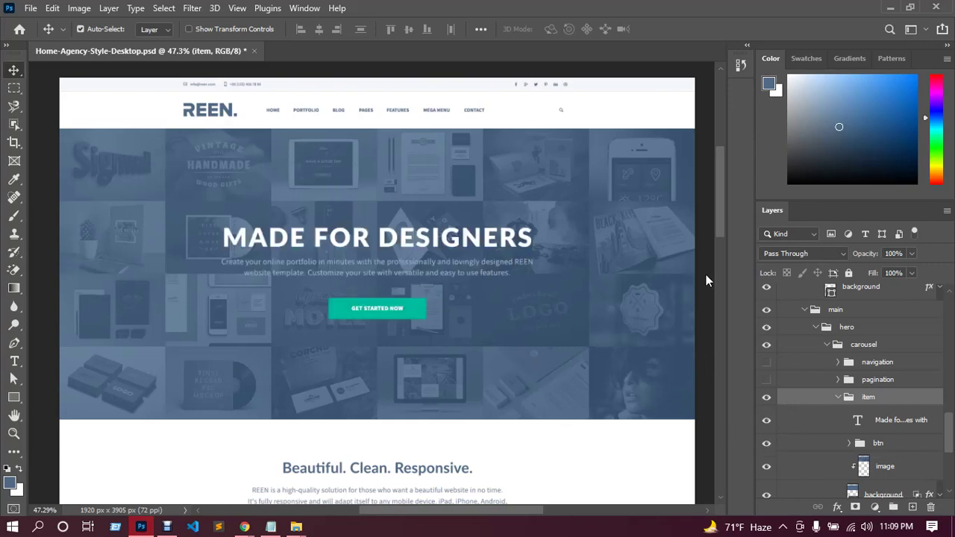
# Hide the first 'item' group to view the second slide, collapse it, then show it again.
pyautogui.scroll(2, 868, 397)
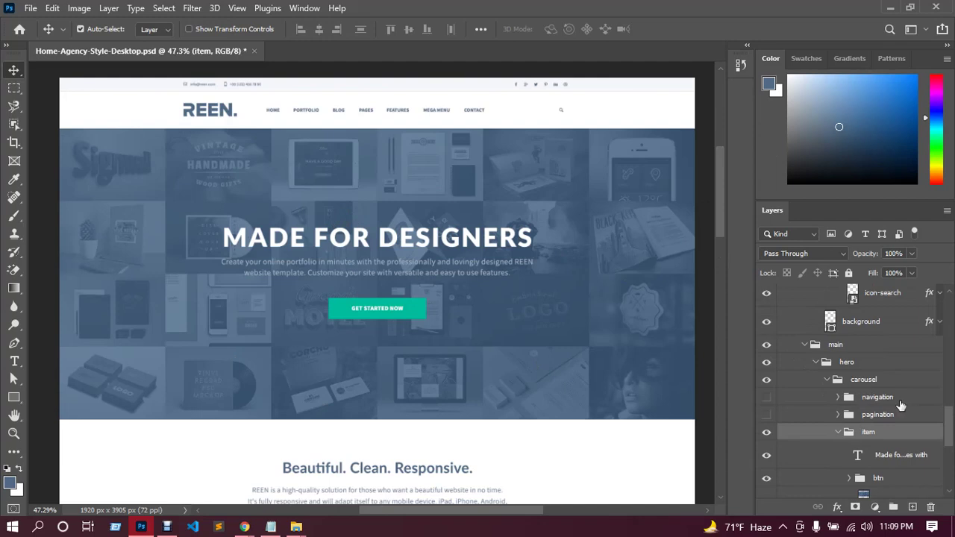
pyautogui.scroll(-2, 905, 446)
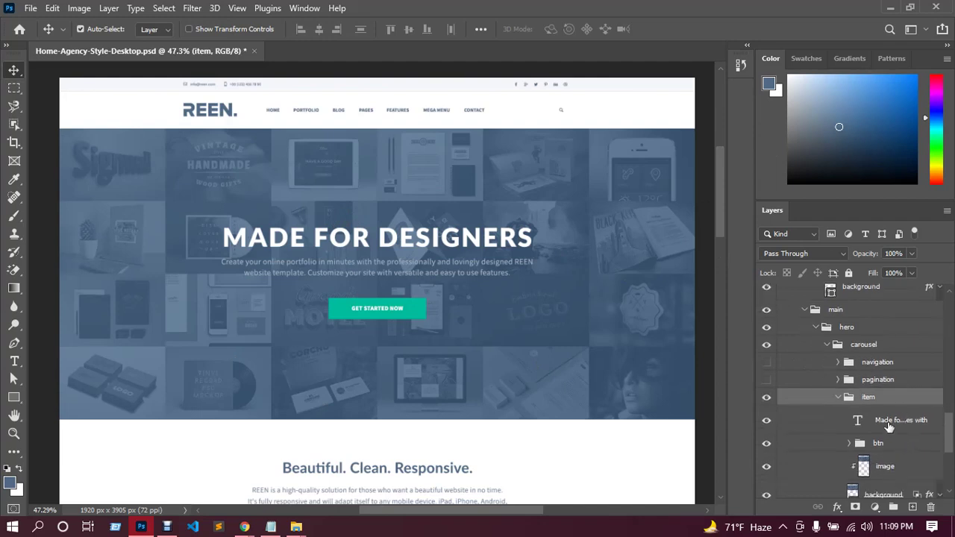
pyautogui.click(766, 397)
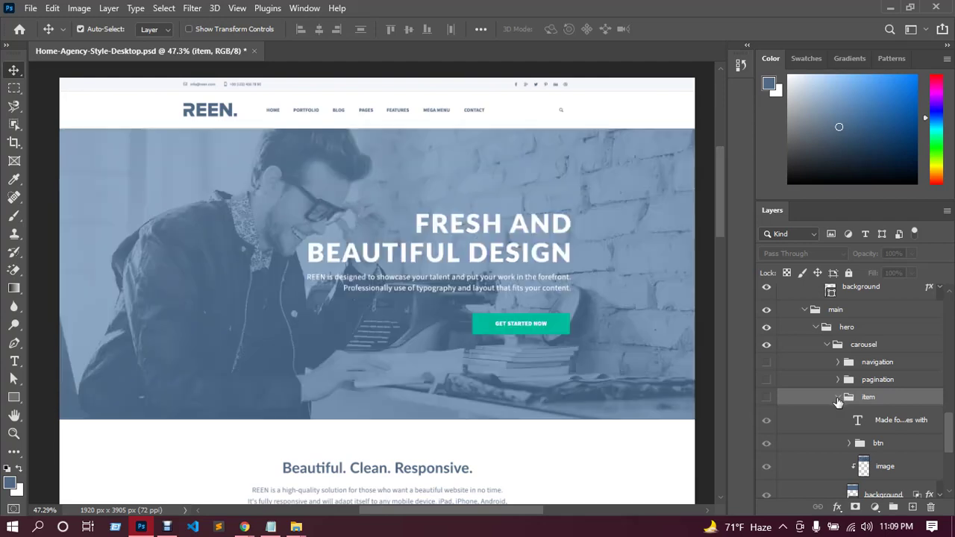
pyautogui.click(838, 398)
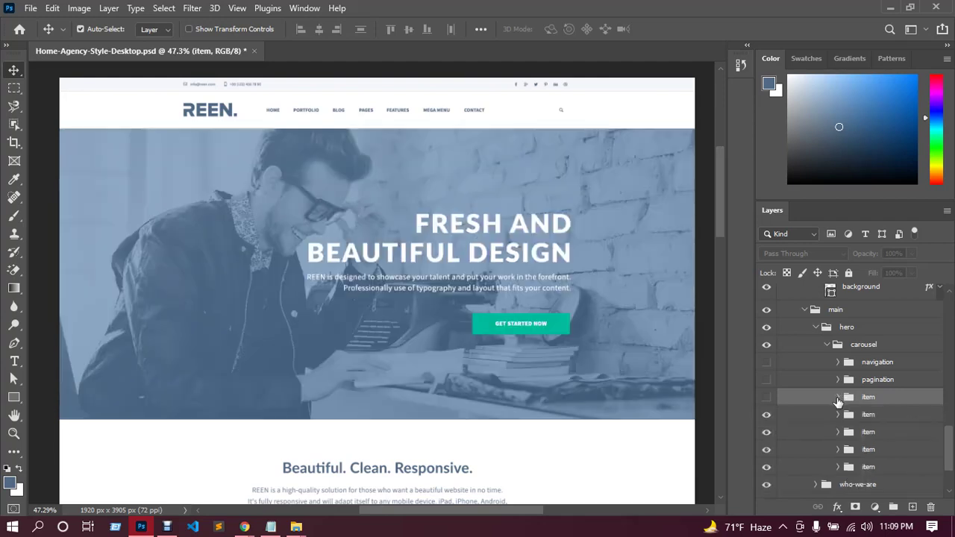
pyautogui.scroll(-2, 863, 397)
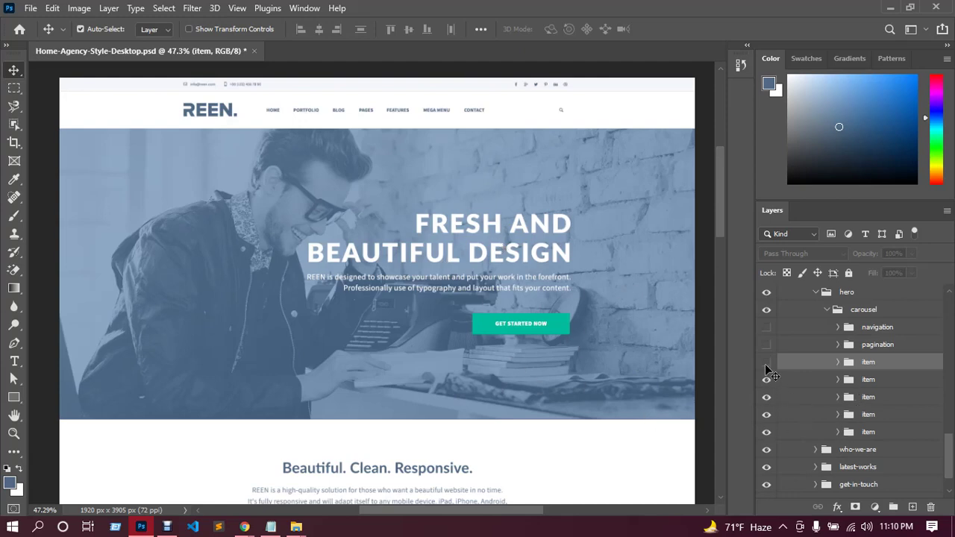
pyautogui.click(765, 363)
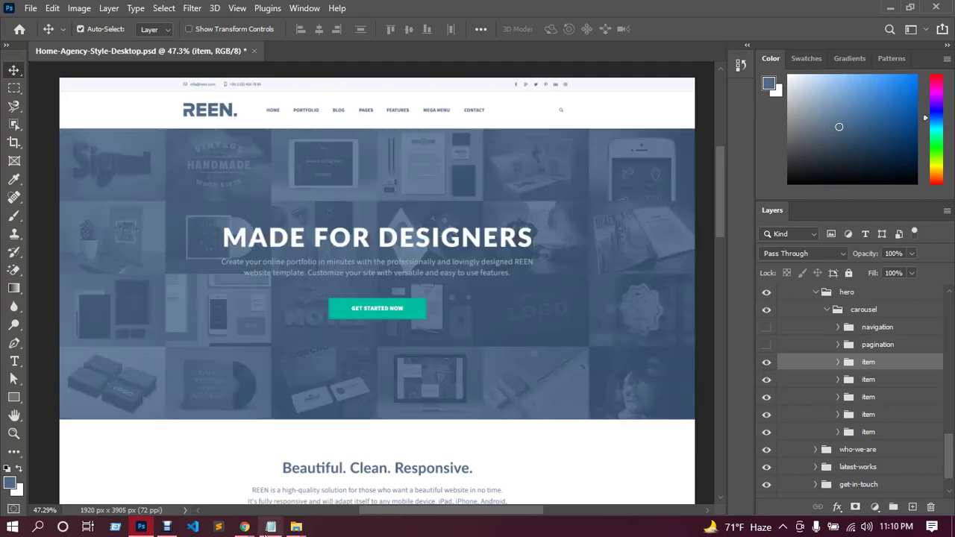
# Read the latest Google Meet in-call messages, then return to the 'Elementor | header' tab.
pyautogui.moveTo(244, 526)
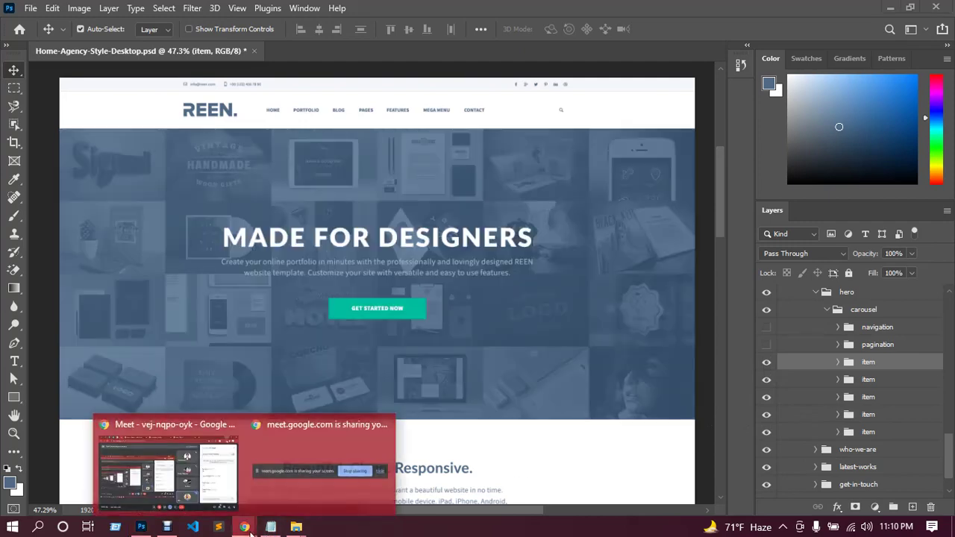
pyautogui.click(209, 477)
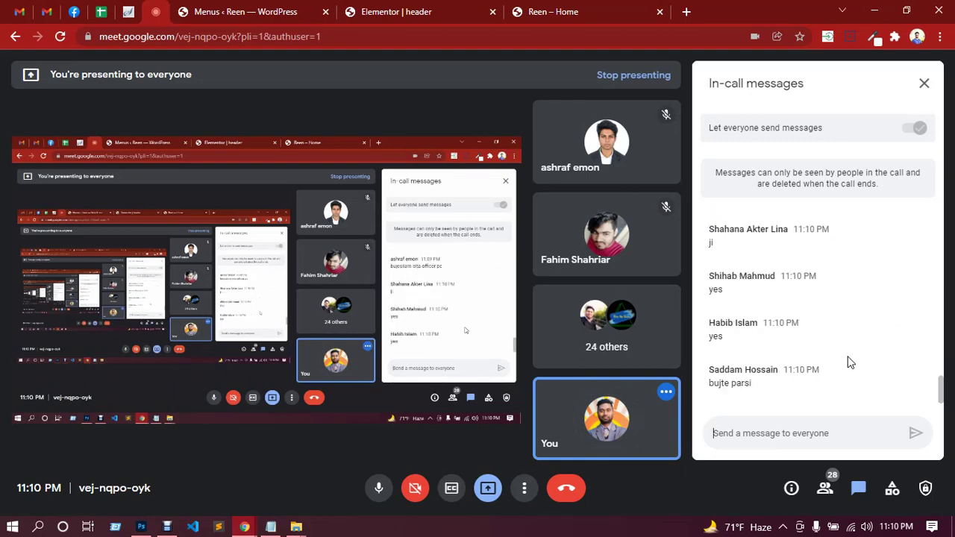
pyautogui.scroll(3, 856, 345)
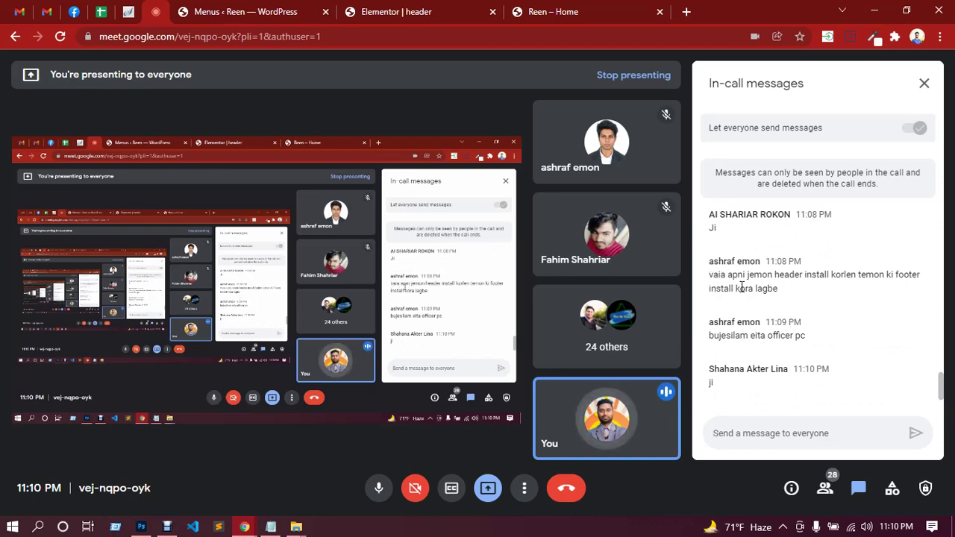
pyautogui.scroll(-3, 783, 298)
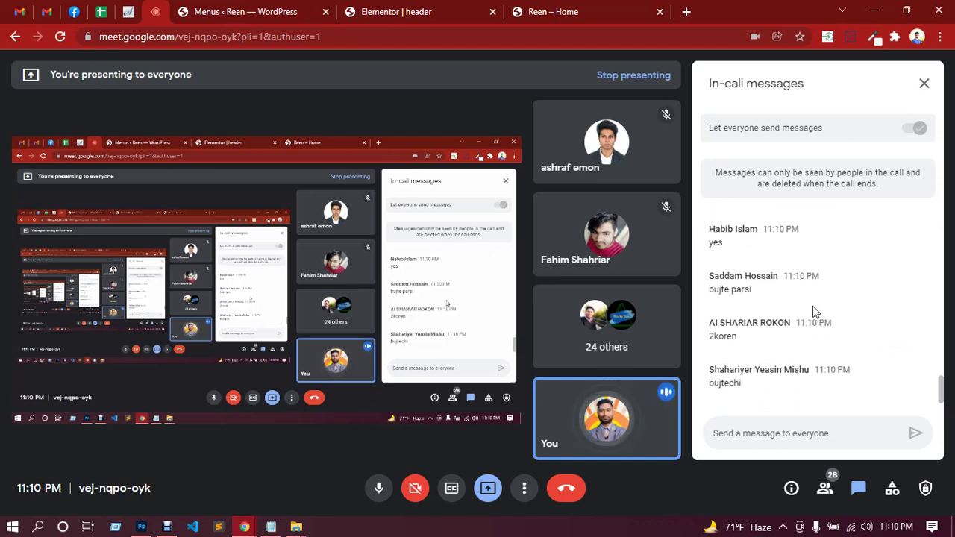
pyautogui.click(408, 17)
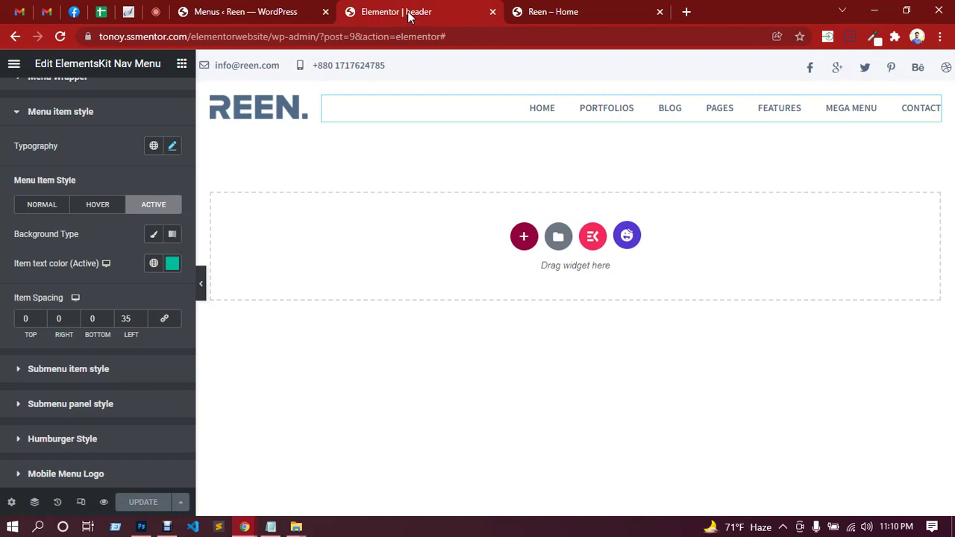
# Pass through the Menus page to the live Reen home page, then launch Edit with Elementor.
pyautogui.click(279, 13)
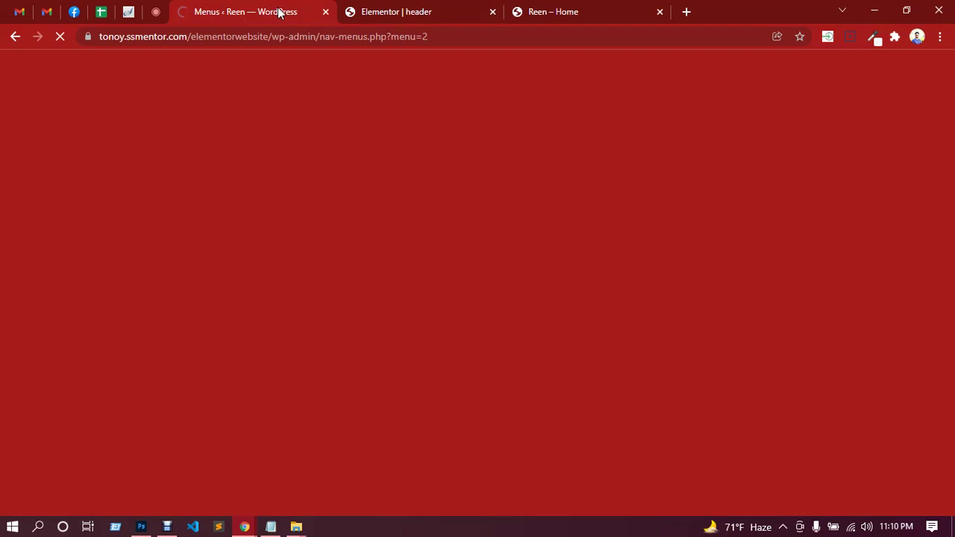
pyautogui.click(544, 12)
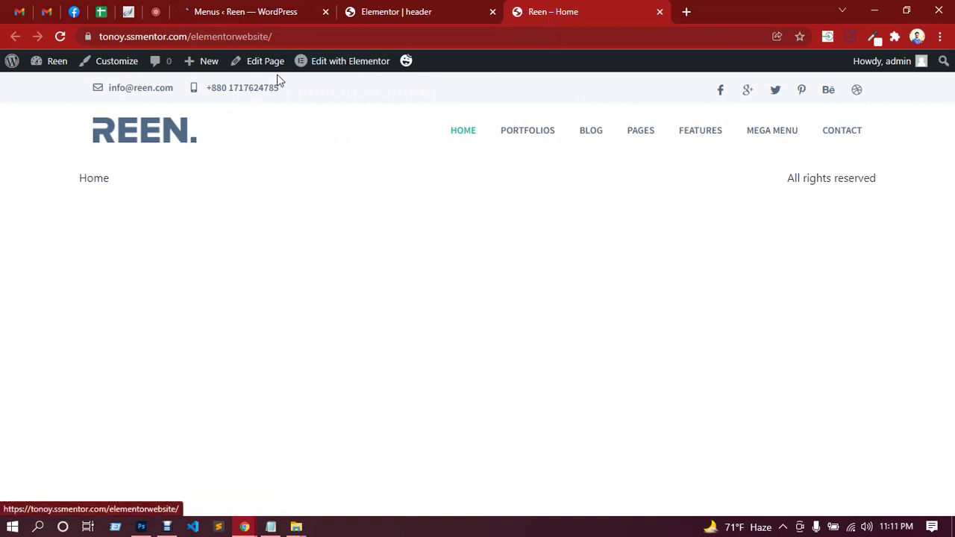
pyautogui.click(345, 69)
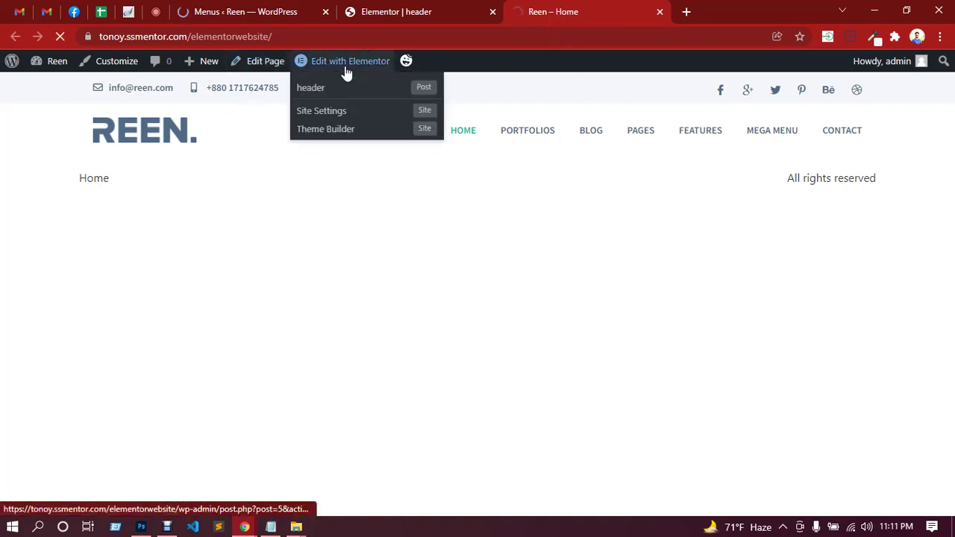
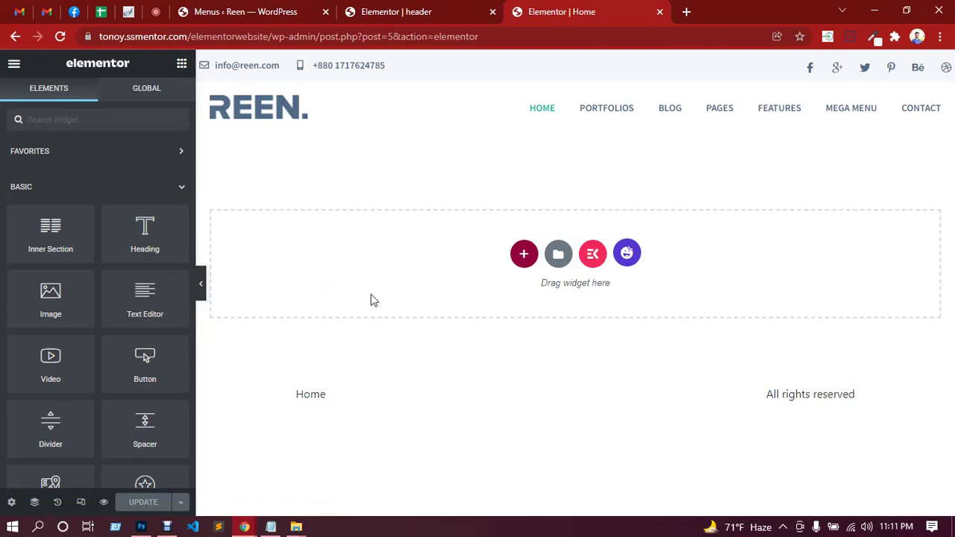
# Add a one-column section at the top of Home and drop an Image Carousel widget into it.
pyautogui.click(524, 254)
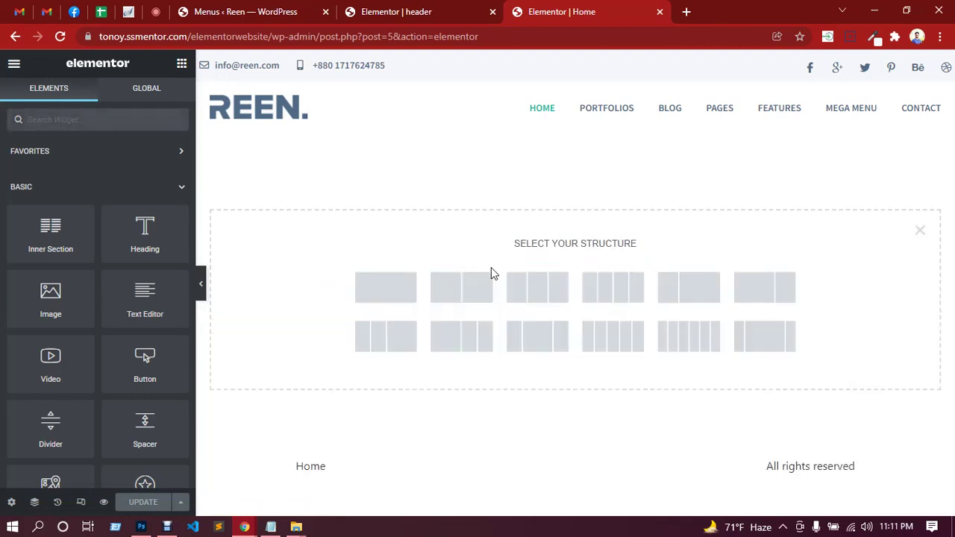
pyautogui.click(399, 296)
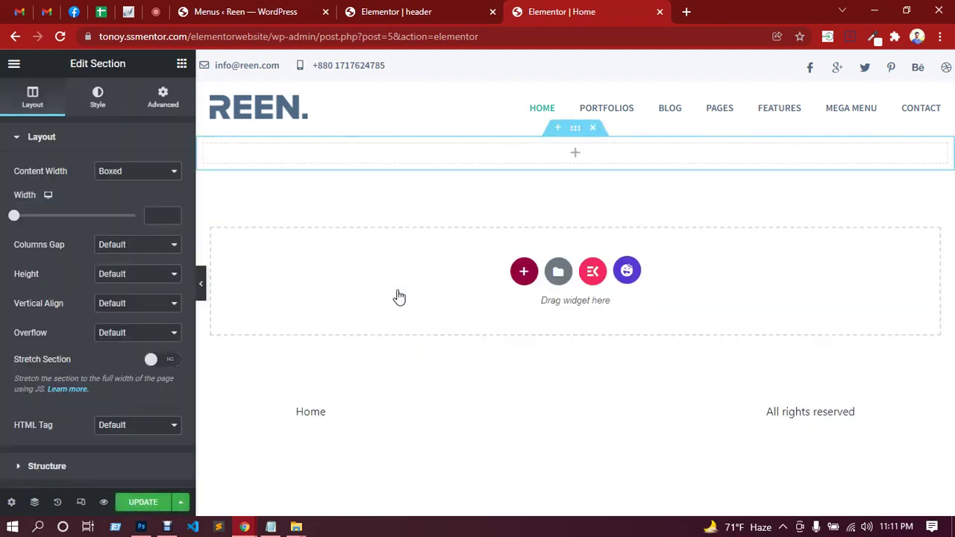
pyautogui.click(575, 154)
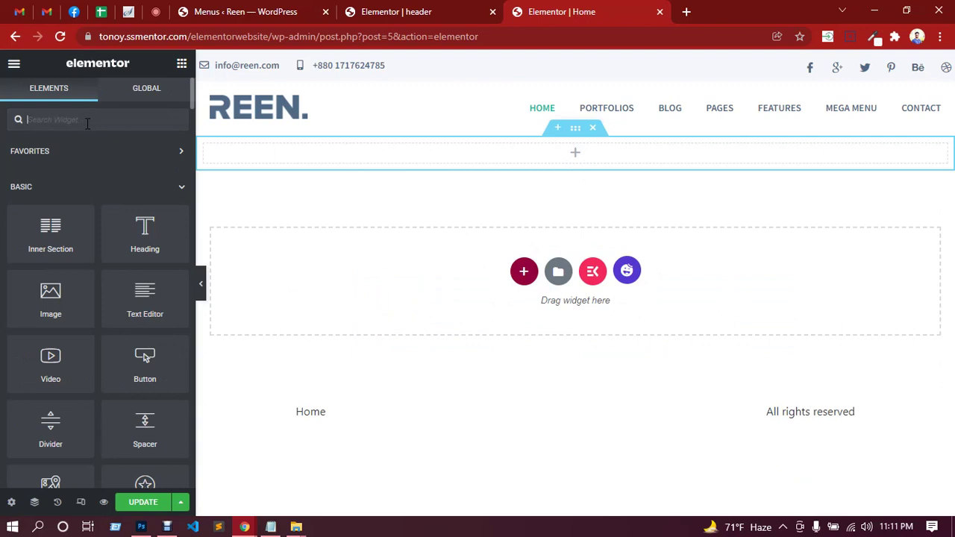
pyautogui.write('slider')
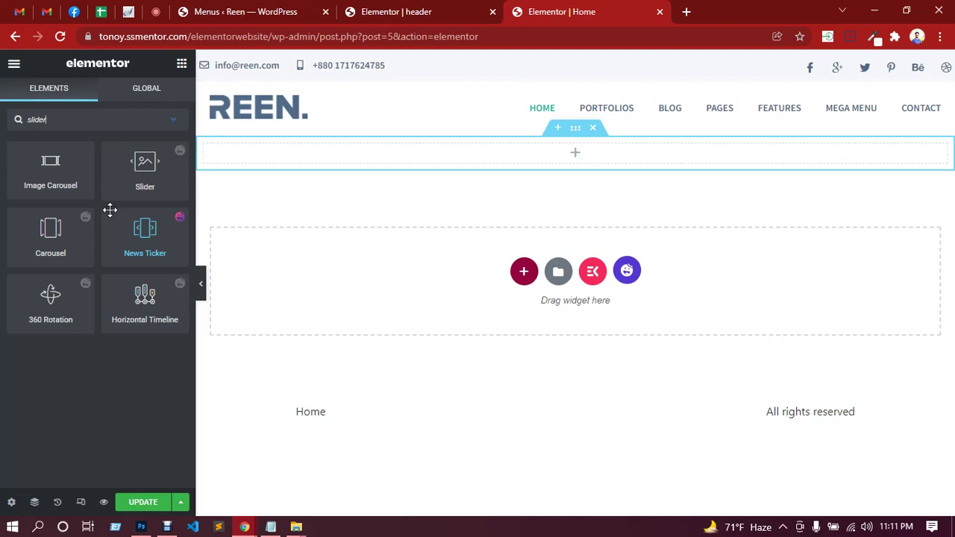
pyautogui.moveTo(55, 167); pyautogui.dragTo(559, 153)
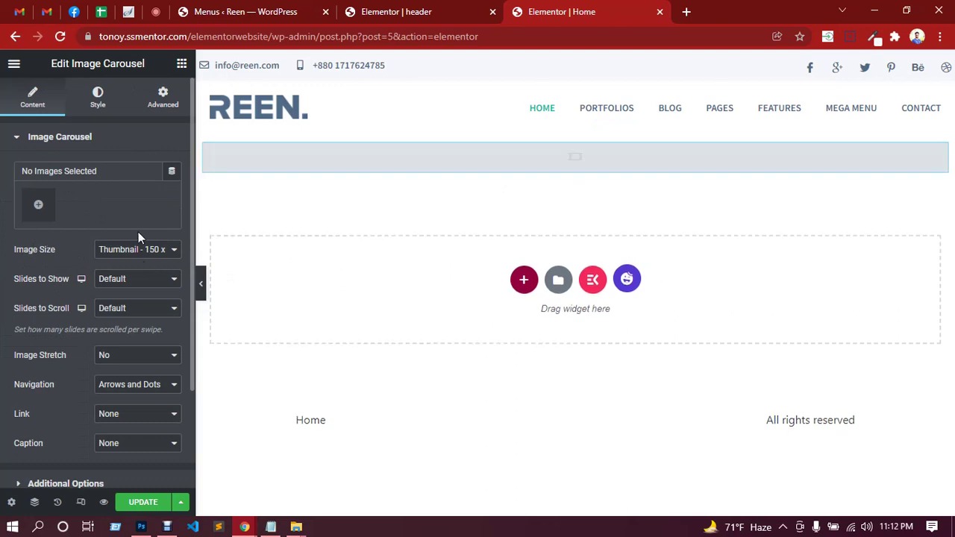
# Set the carousel to Full image size, 1 slide to show, and image stretch off.
pyautogui.click(145, 253)
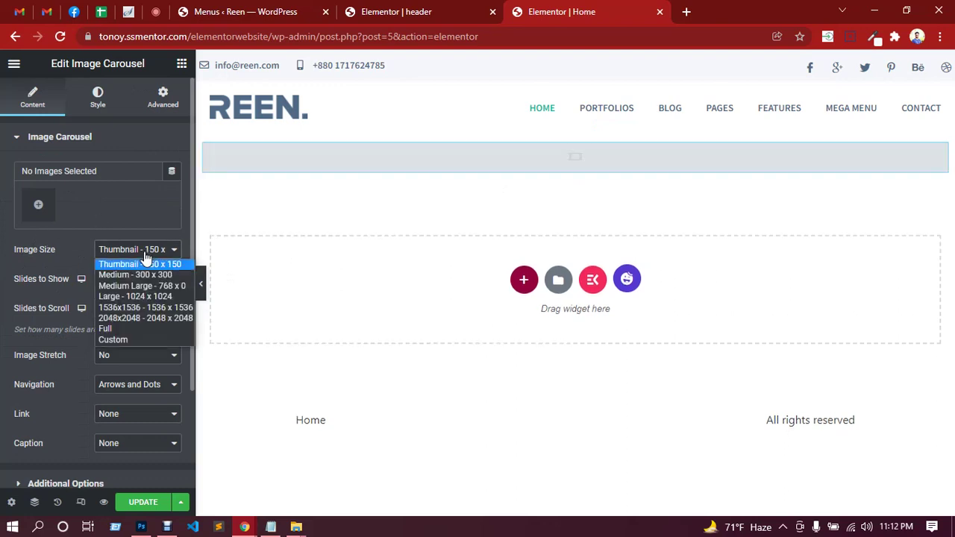
pyautogui.click(136, 327)
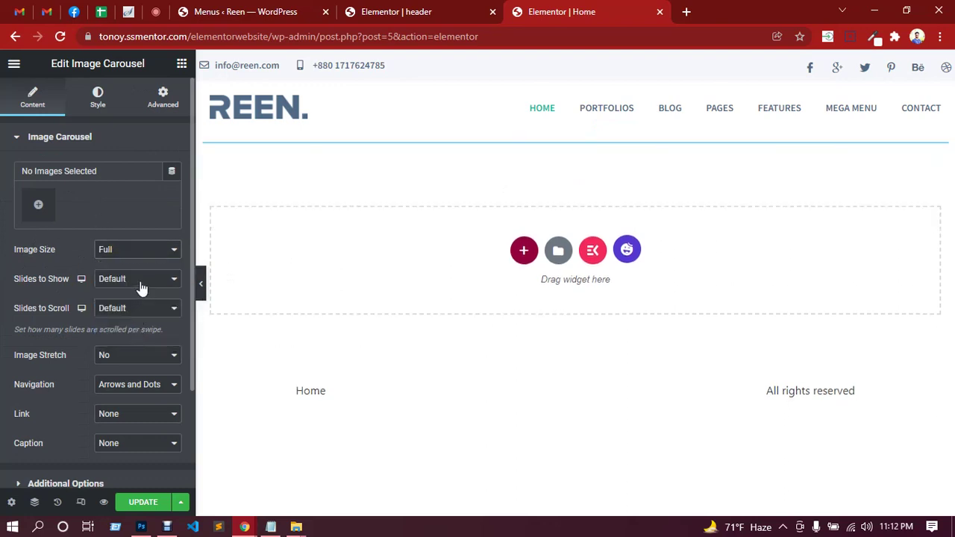
pyautogui.click(143, 279)
pyautogui.click(116, 295)
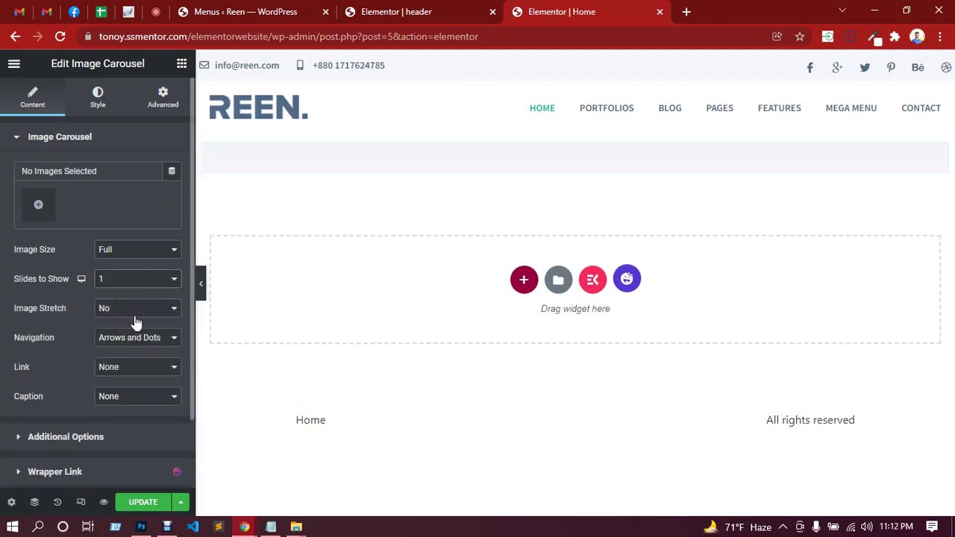
pyautogui.click(138, 312)
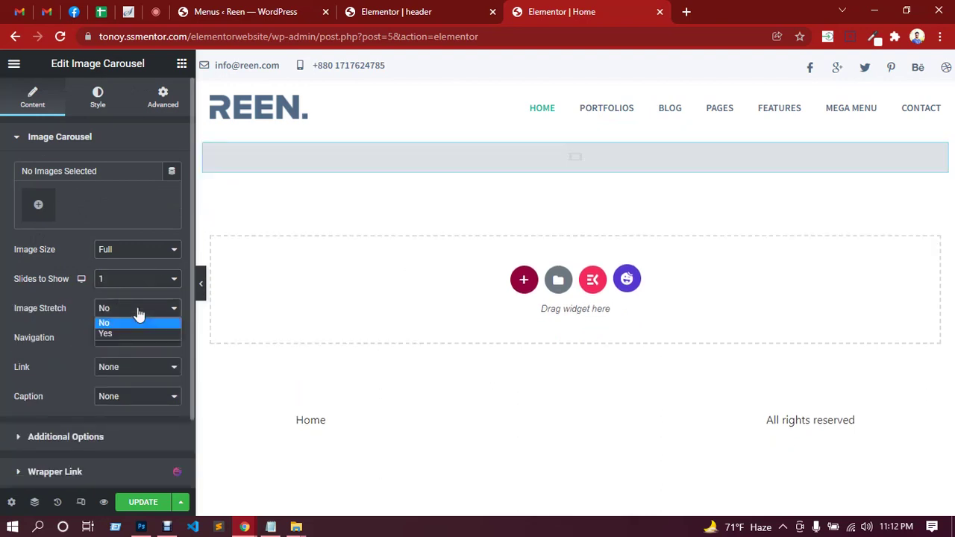
pyautogui.click(138, 322)
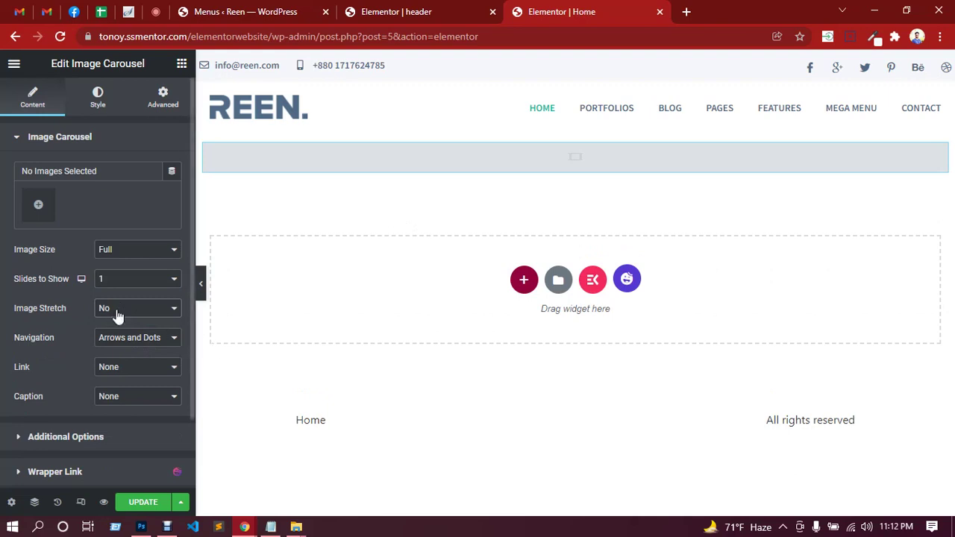
# Keep slides unlinked, set captions to Title, and expand Additional Options.
pyautogui.scroll(-2, 80, 291)
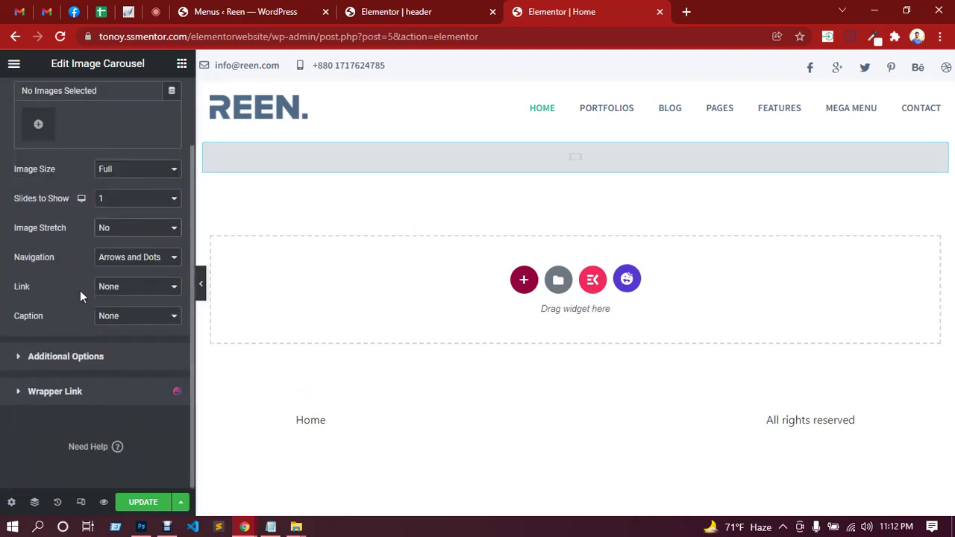
pyautogui.click(124, 297)
pyautogui.click(124, 300)
pyautogui.click(142, 319)
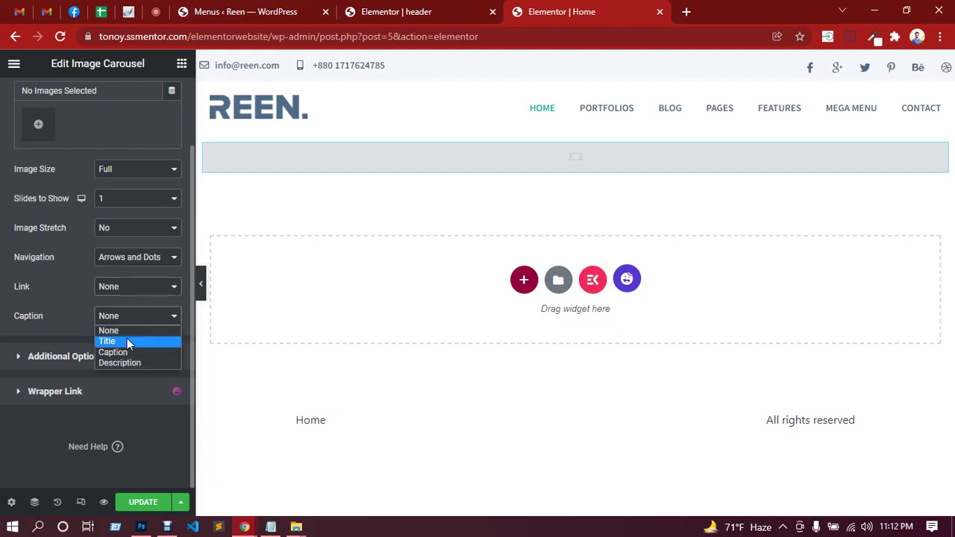
pyautogui.click(127, 338)
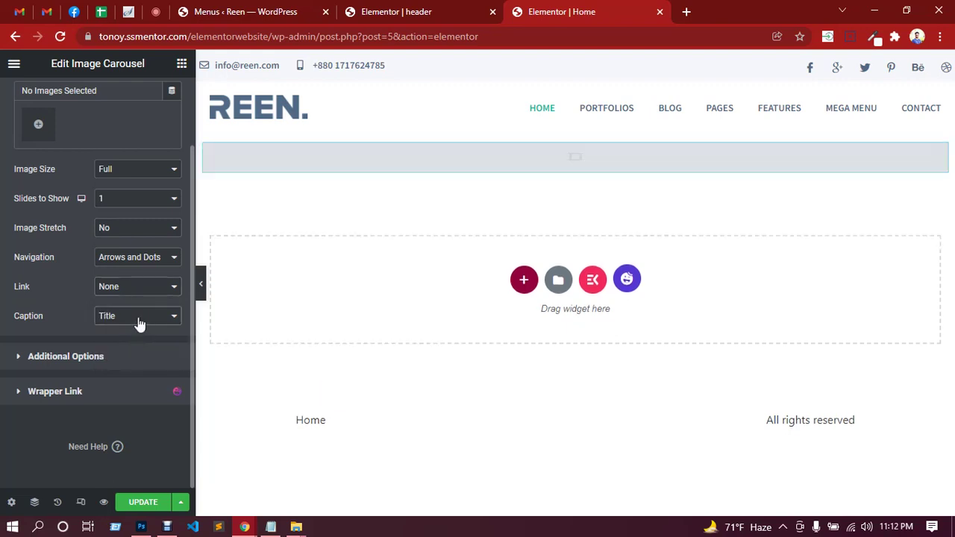
pyautogui.click(139, 323)
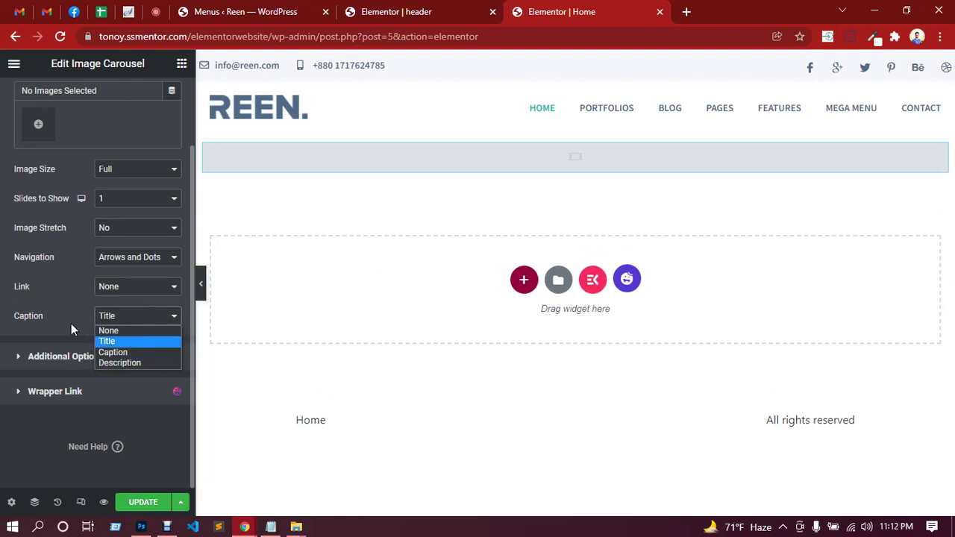
pyautogui.click(88, 334)
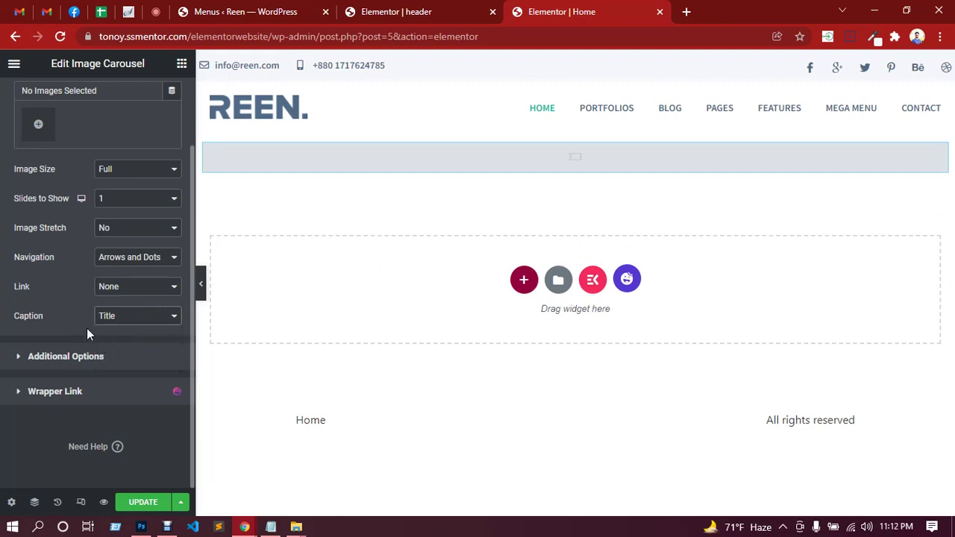
pyautogui.click(74, 359)
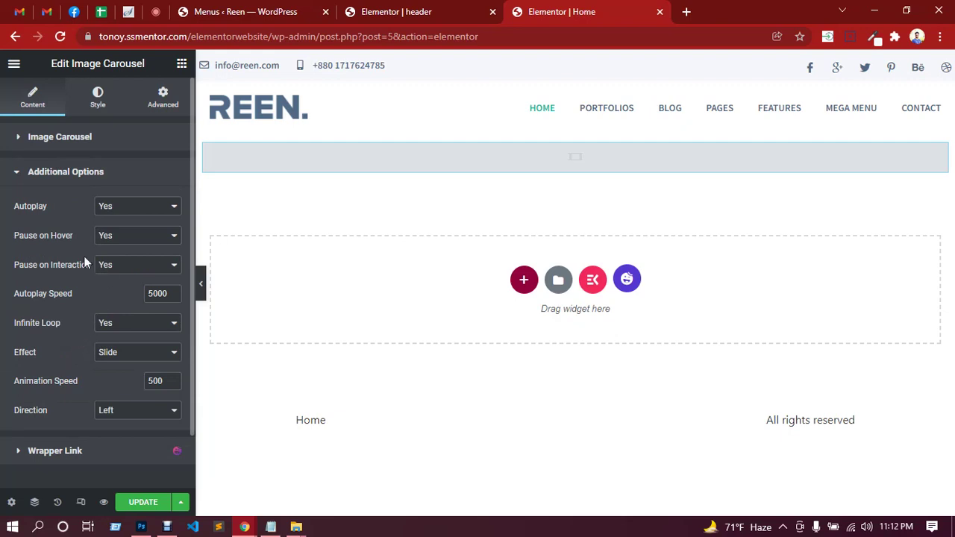
pyautogui.moveTo(619, 156)
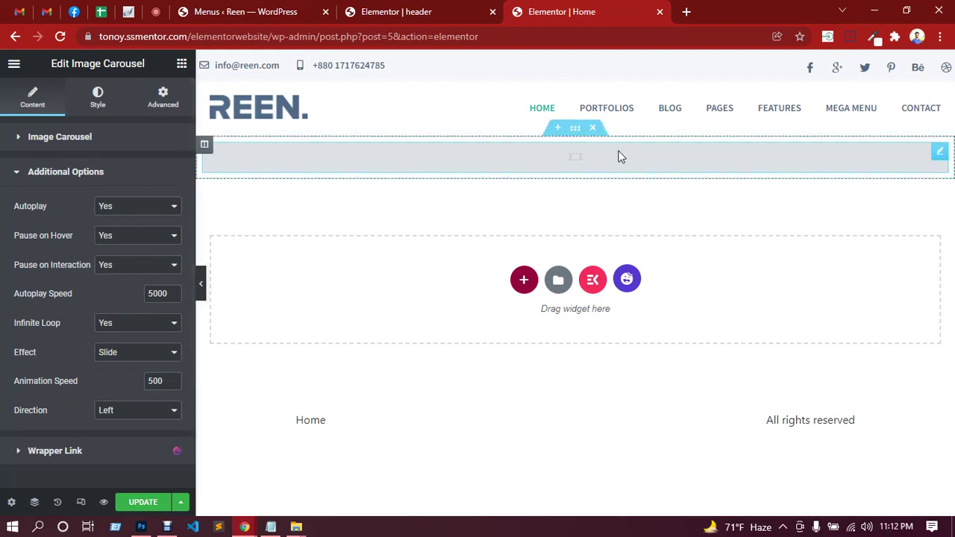
pyautogui.rightClick(619, 161)
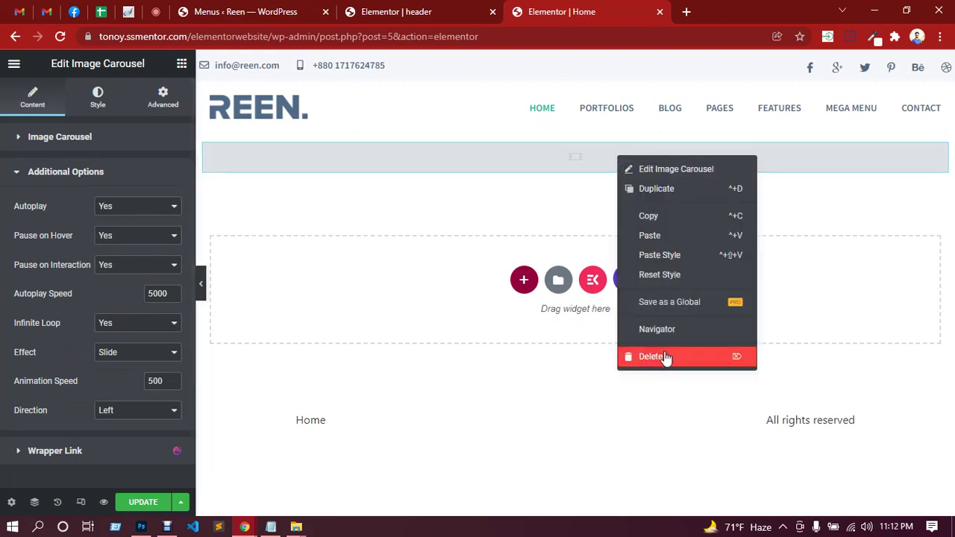
# Delete the Image Carousel and place a Slider widget in the section instead.
pyautogui.click(653, 357)
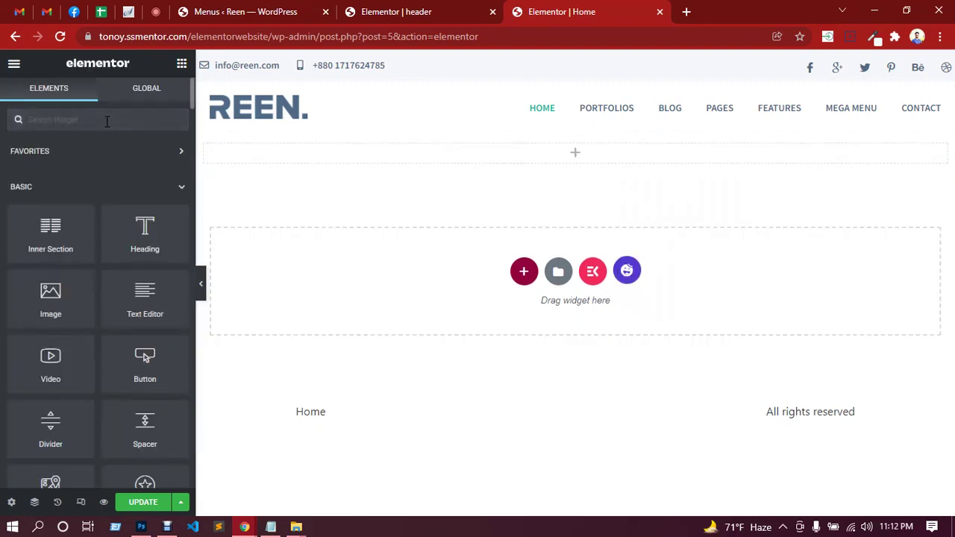
pyautogui.write('slider')
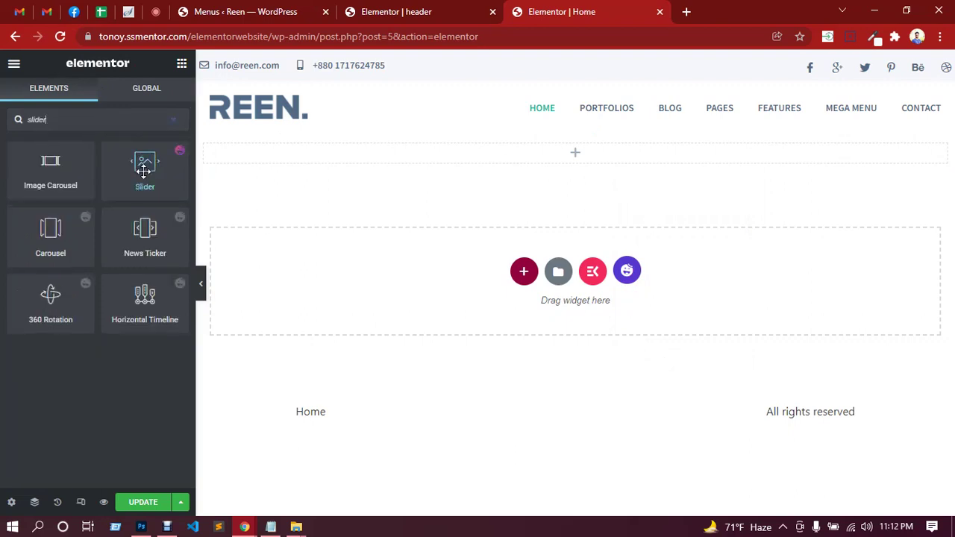
pyautogui.moveTo(144, 170); pyautogui.dragTo(512, 152)
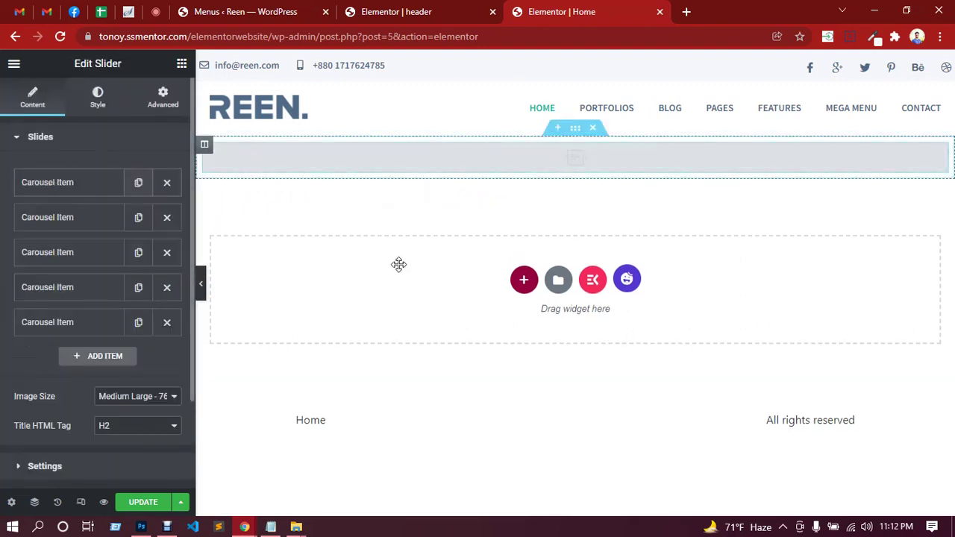
# Expand the first Carousel Item and start uploading a new image for it.
pyautogui.scroll(-2, 473, 296)
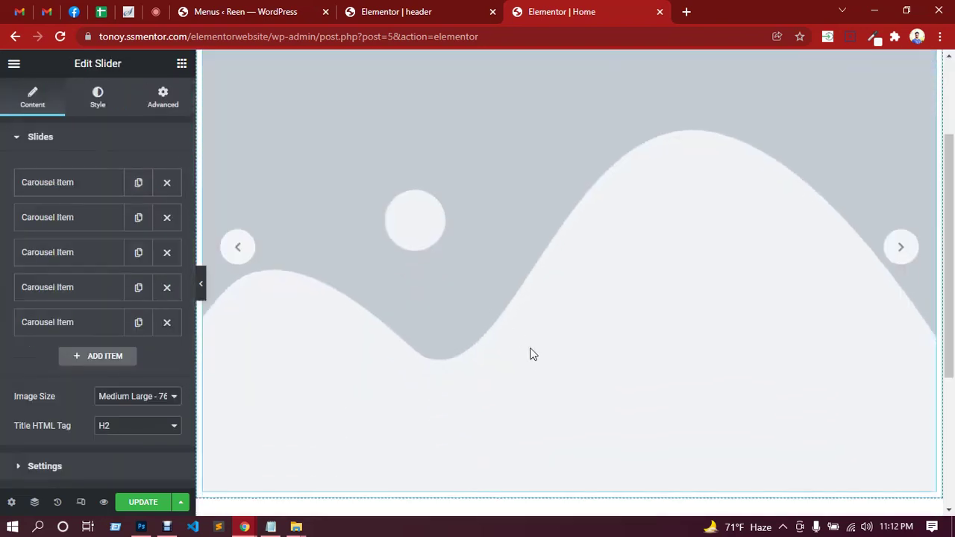
pyautogui.scroll(2, 526, 350)
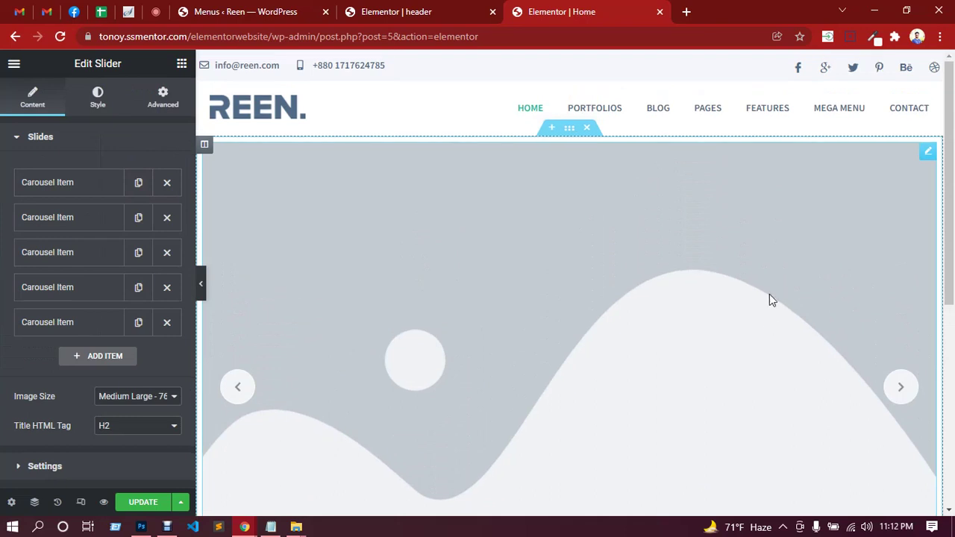
pyautogui.click(59, 184)
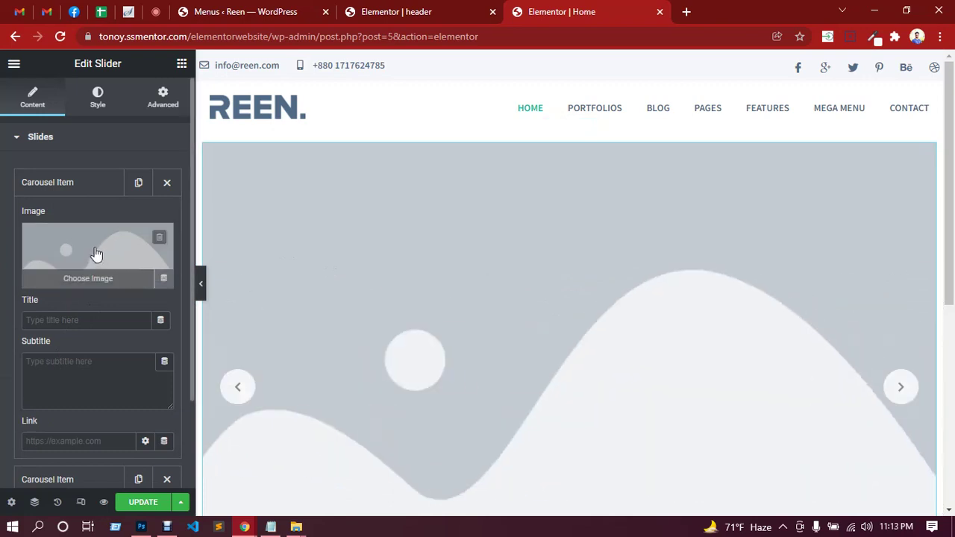
pyautogui.click(96, 255)
pyautogui.click(198, 122)
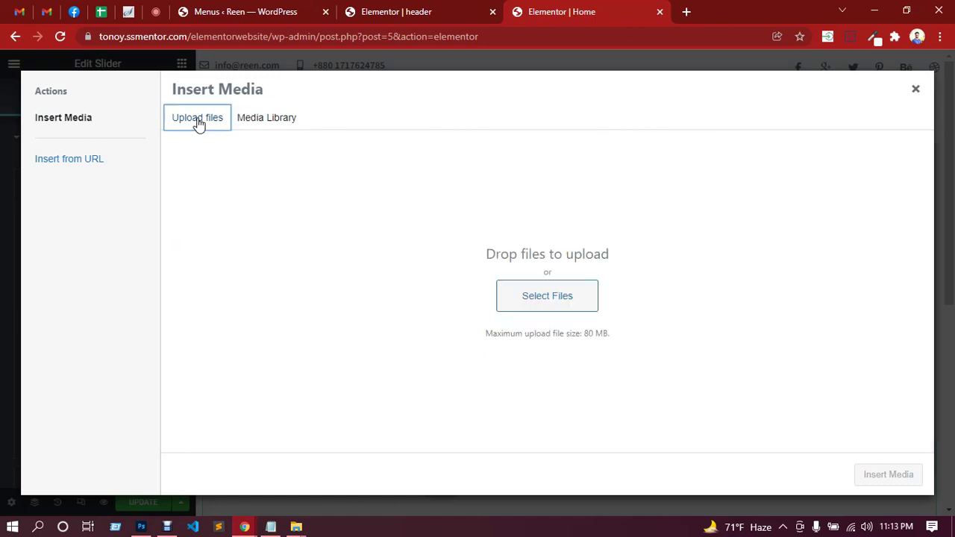
# Upload s1.png from the computer and insert it as the first slide's image.
pyautogui.click(549, 302)
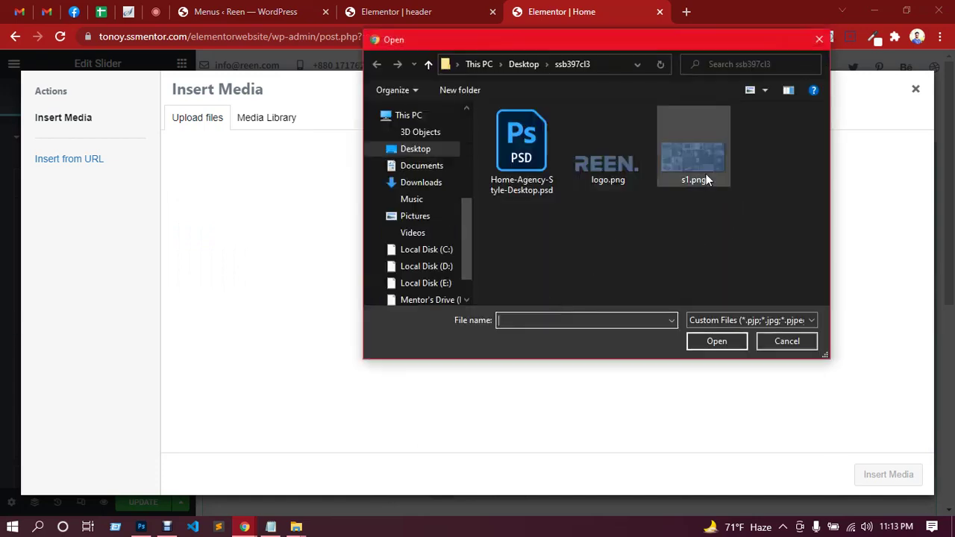
pyautogui.doubleClick(706, 179)
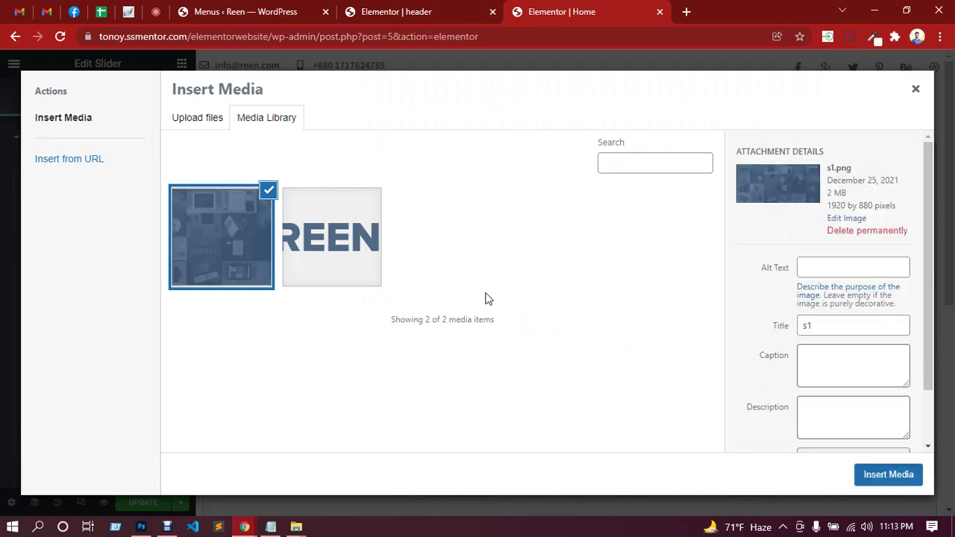
pyautogui.click(883, 478)
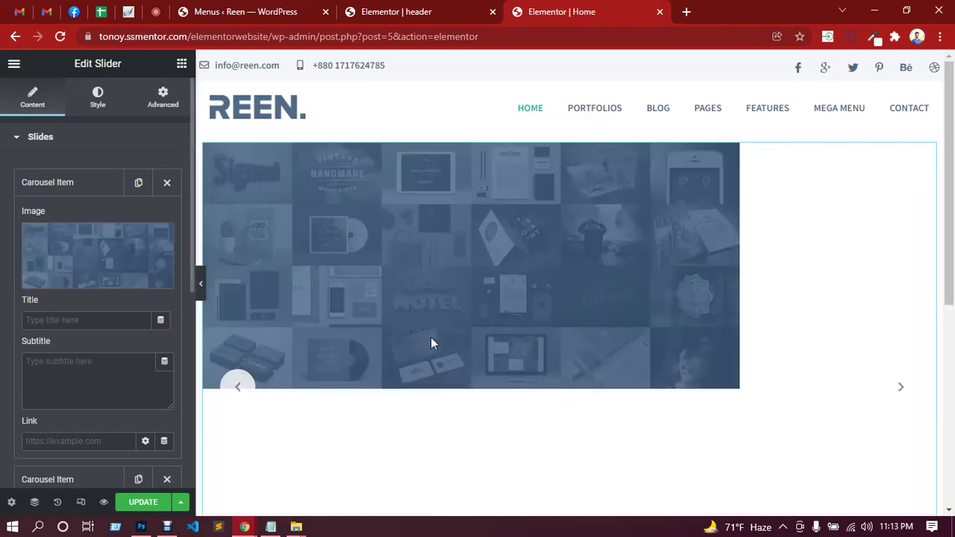
# Set the slider's Image Size to Full.
pyautogui.scroll(-2, 460, 311)
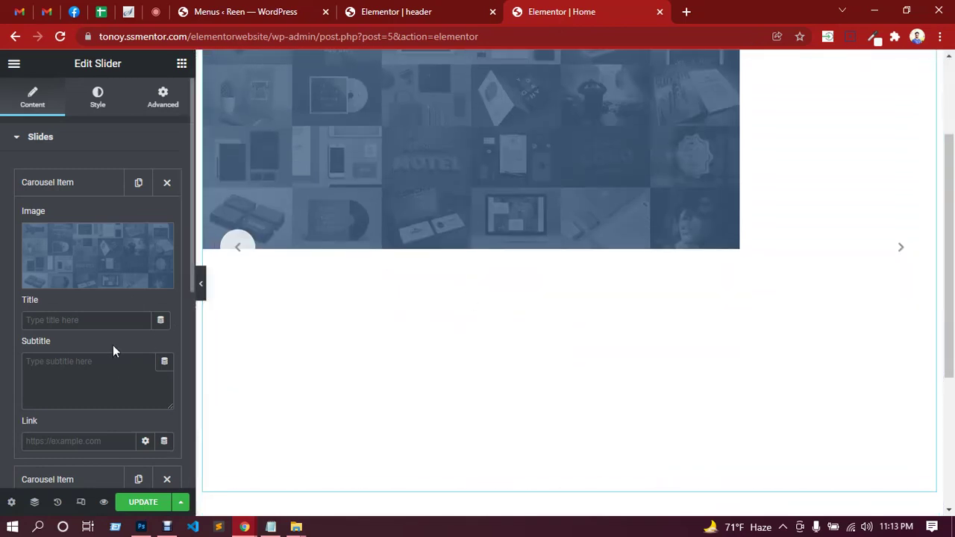
pyautogui.scroll(-2, 113, 345)
pyautogui.scroll(2, 107, 315)
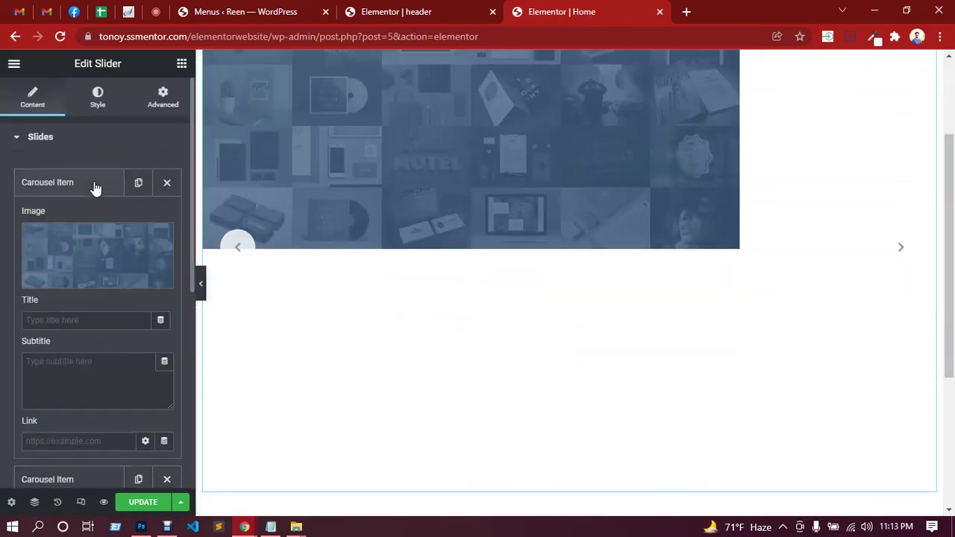
pyautogui.click(95, 186)
pyautogui.click(97, 101)
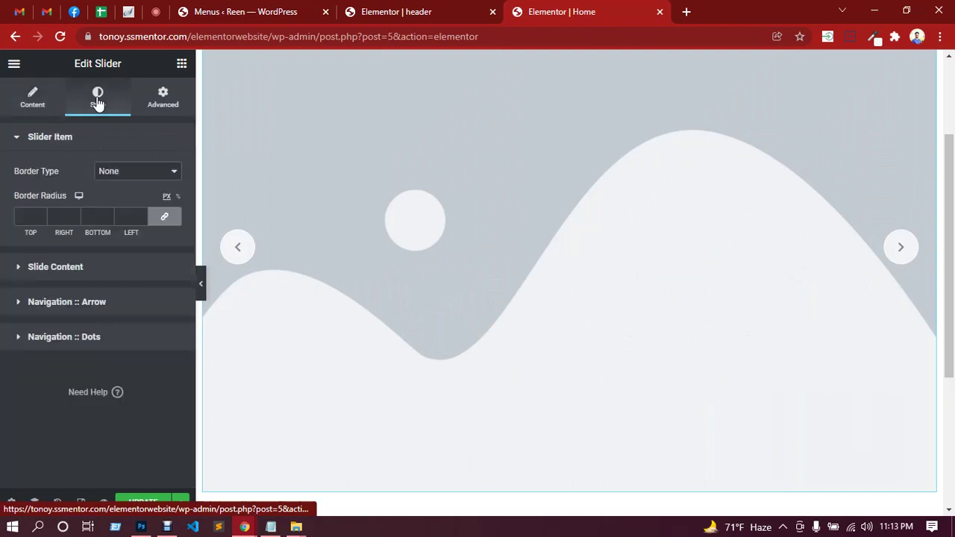
pyautogui.click(37, 103)
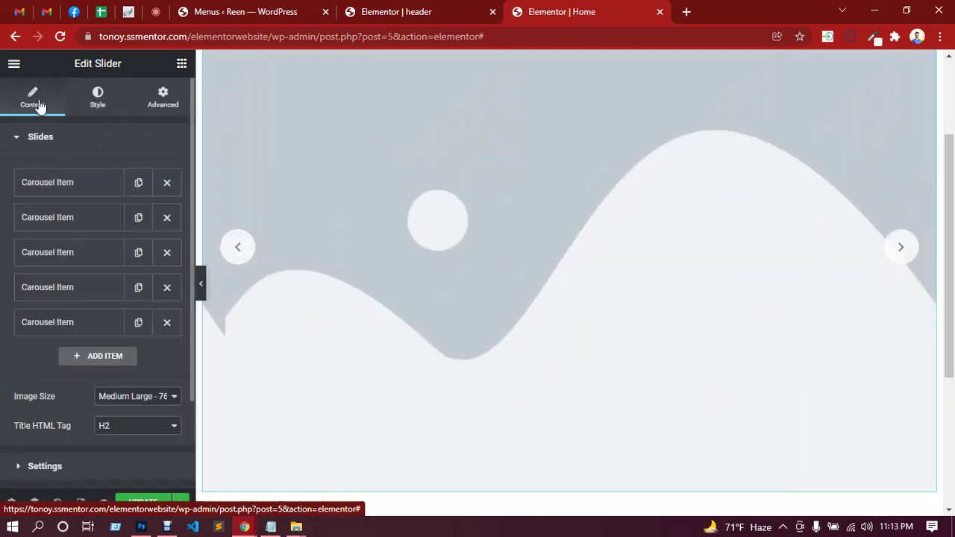
pyautogui.click(123, 399)
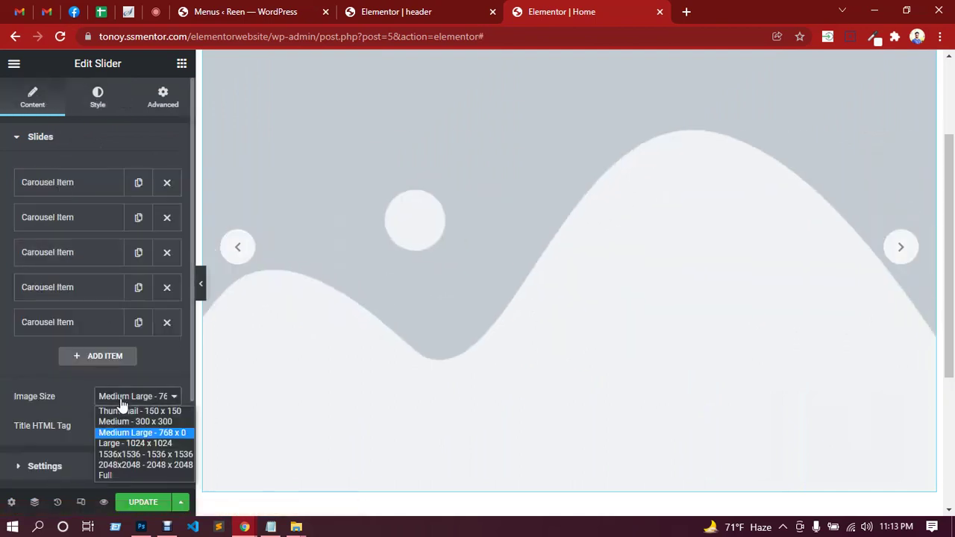
pyautogui.click(118, 474)
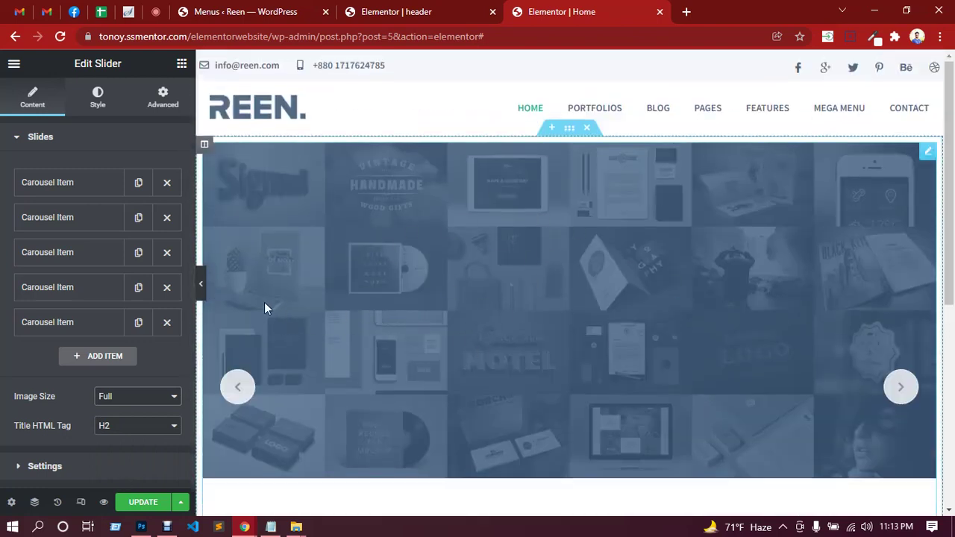
# Delete four Carousel Items so only one slide remains, and open its title field.
pyautogui.click(167, 322)
pyautogui.click(167, 288)
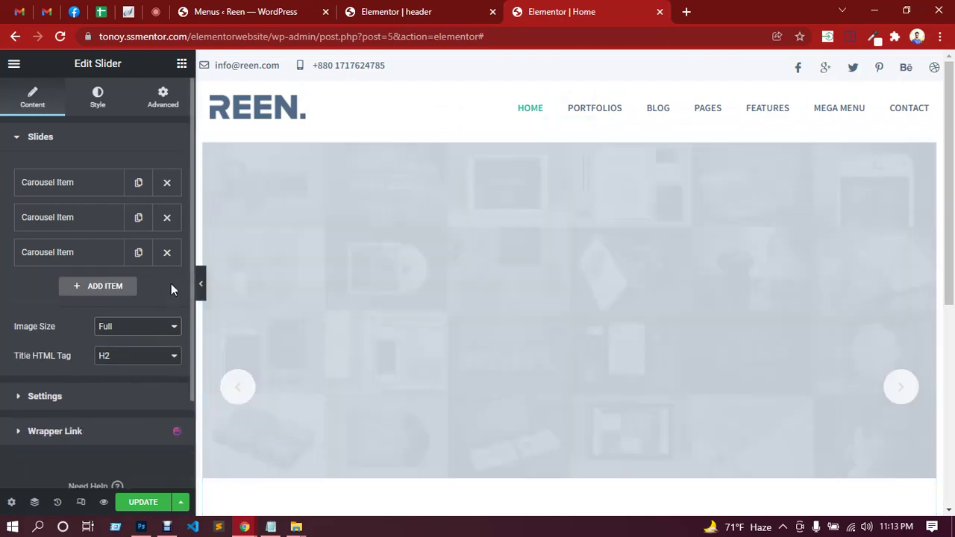
pyautogui.click(168, 253)
pyautogui.click(168, 220)
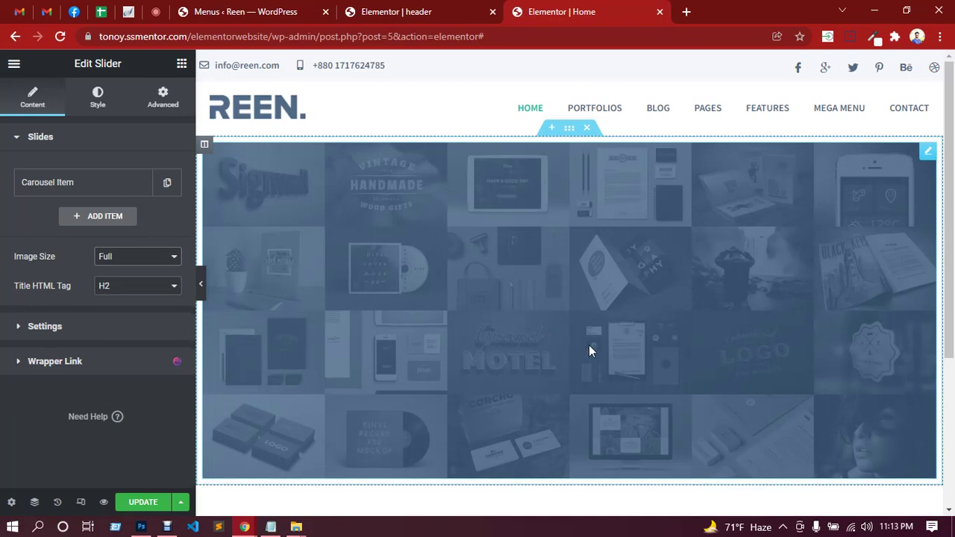
pyautogui.click(94, 185)
pyautogui.click(74, 320)
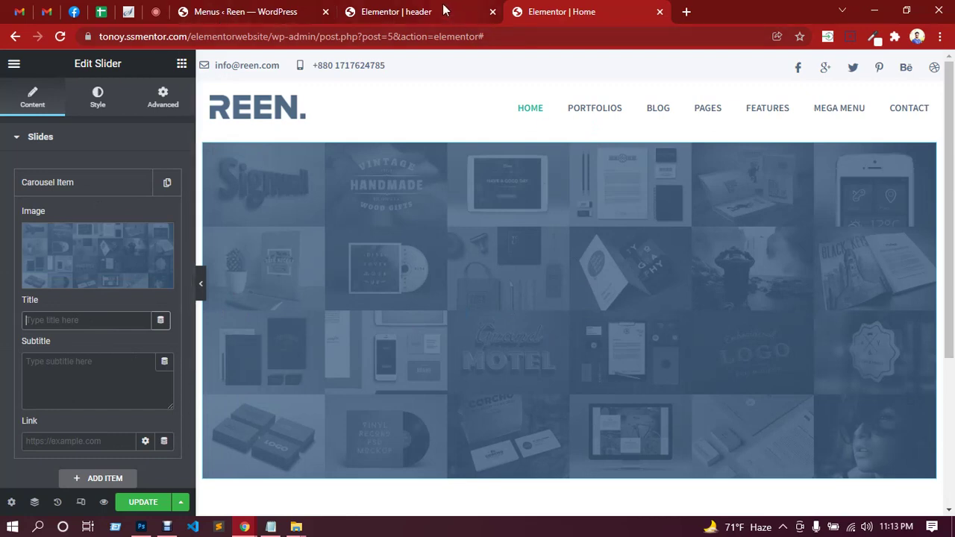
pyautogui.click(141, 527)
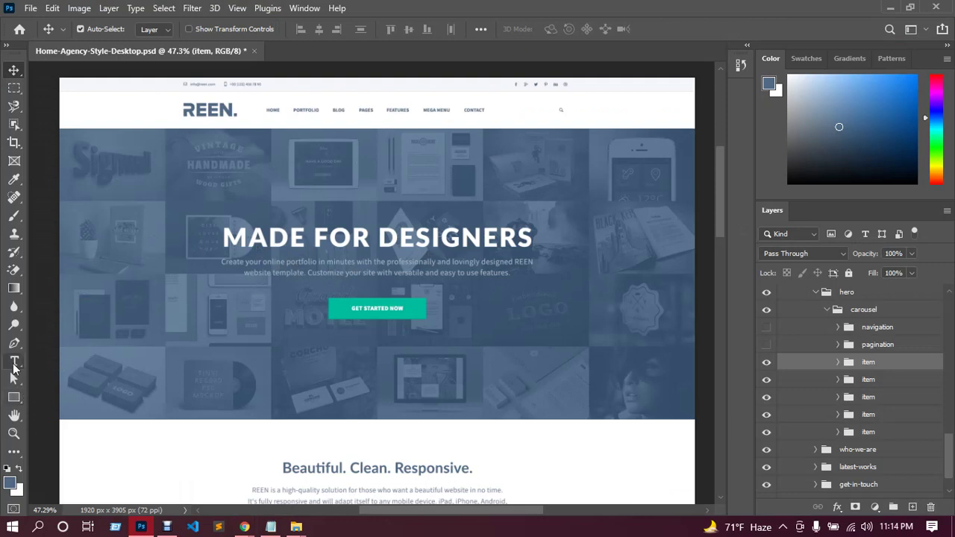
# Highlight the MADE FOR DESIGNERS heading text on its layer with the Type tool.
pyautogui.click(14, 363)
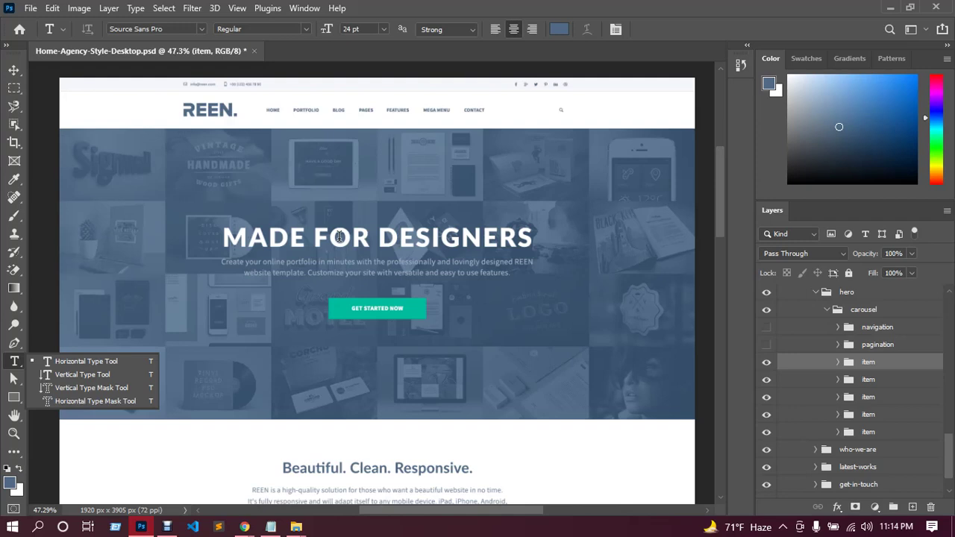
pyautogui.click(339, 237)
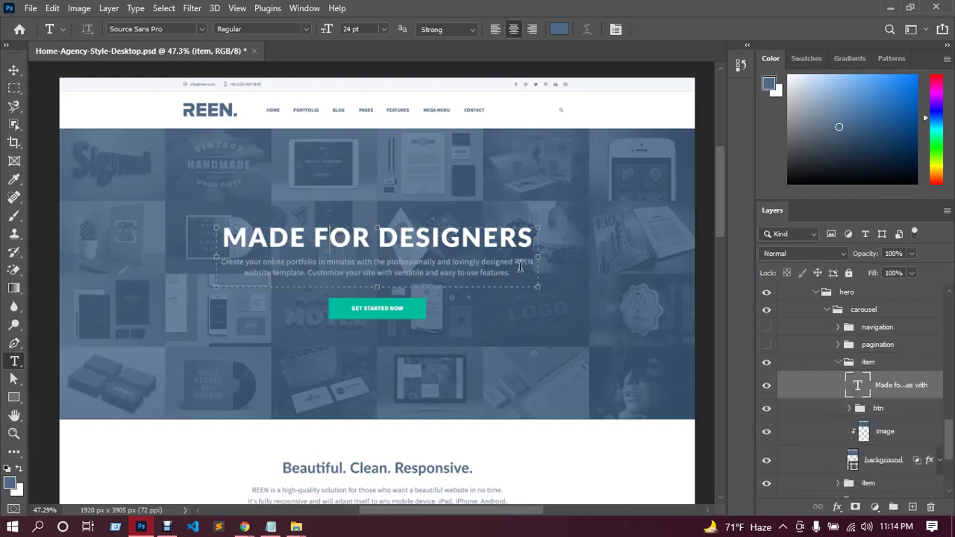
pyautogui.moveTo(532, 239); pyautogui.dragTo(229, 238)
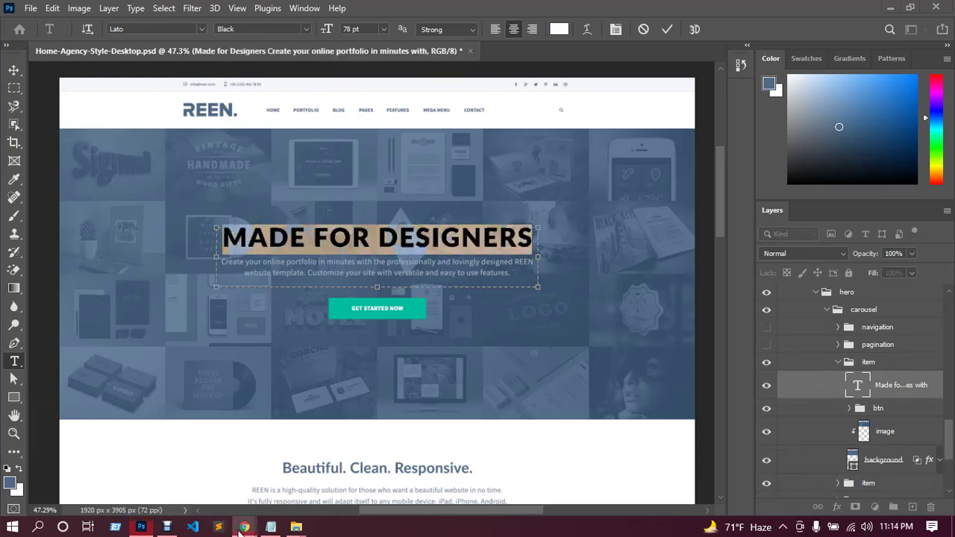
# Paste 'Made for Designers' into the slide's Title field.
pyautogui.moveTo(240, 530)
pyautogui.click(207, 477)
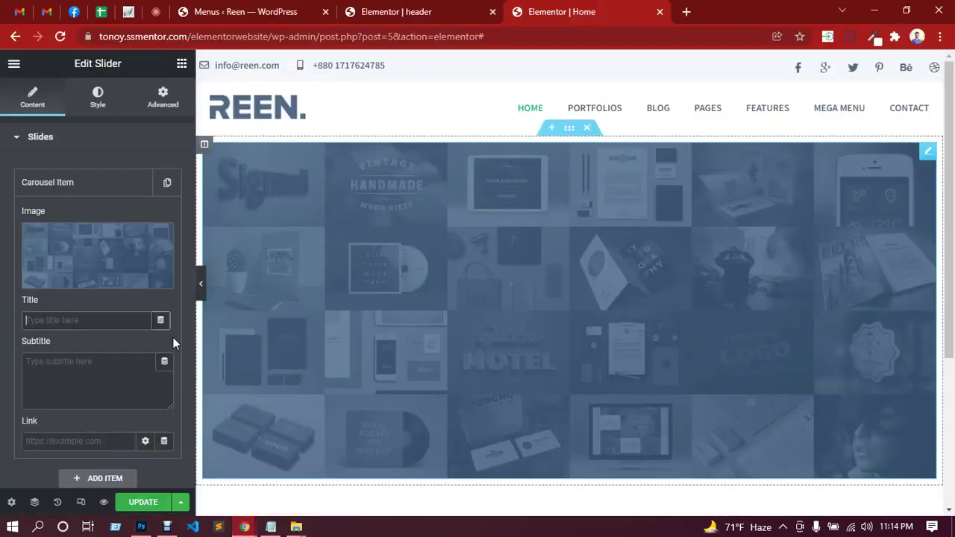
pyautogui.write('Made for Designers')
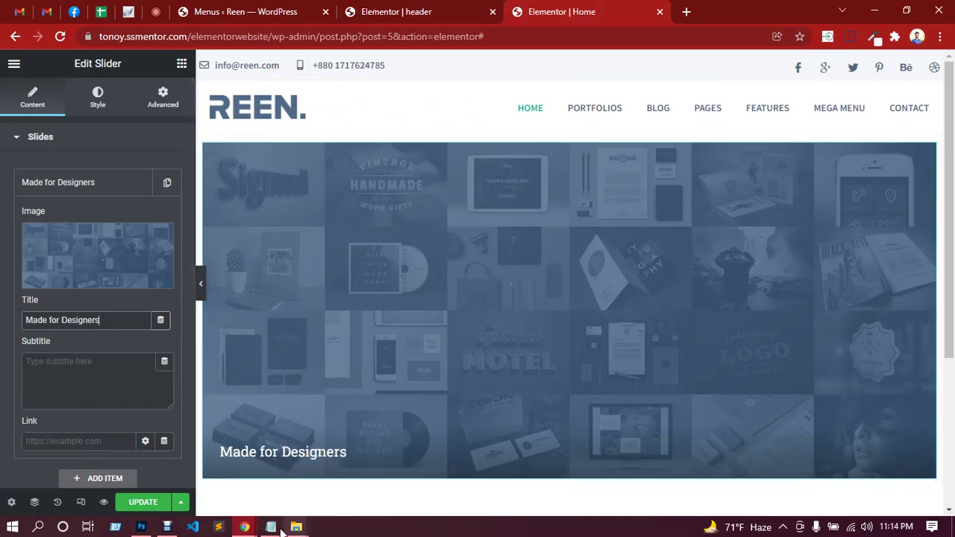
# Highlight the subtitle paragraph in the Photoshop design and return to Elementor.
pyautogui.click(141, 526)
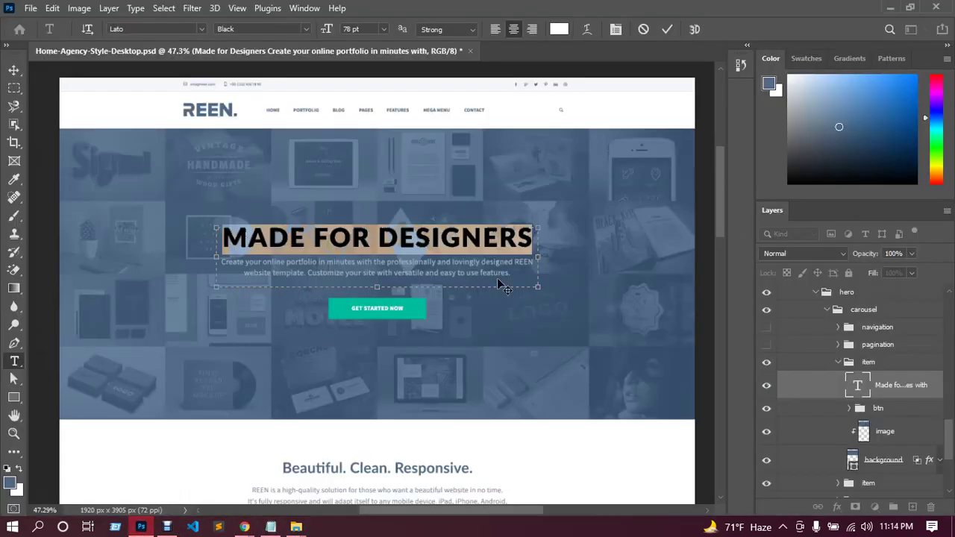
pyautogui.moveTo(513, 276); pyautogui.dragTo(220, 264)
pyautogui.hotkey('ctrl', 'c')
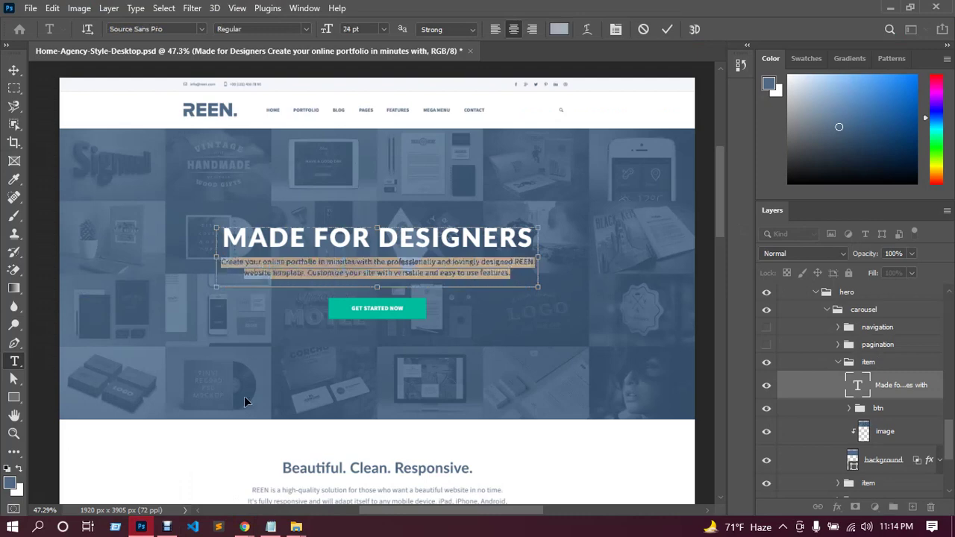
pyautogui.moveTo(245, 527)
pyautogui.click(192, 476)
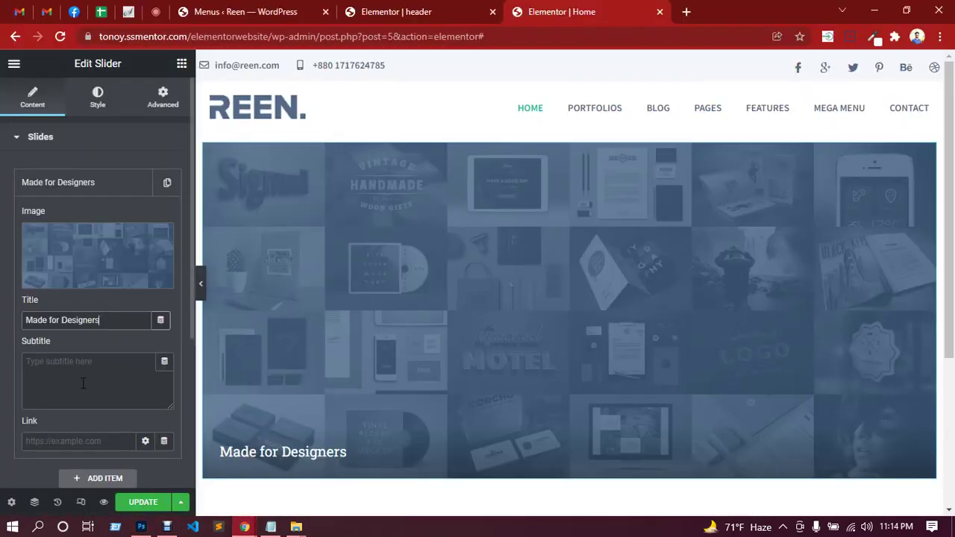
# Paste the portfolio paragraph as the slide subtitle and set its link to #.
pyautogui.click(72, 361)
pyautogui.hotkey('ctrl', 'v')
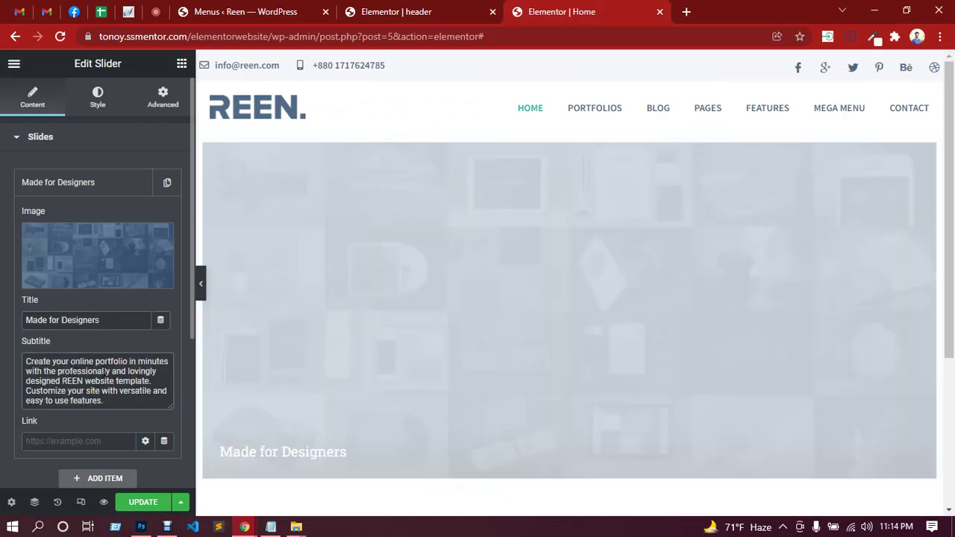
pyautogui.scroll(-1, 112, 388)
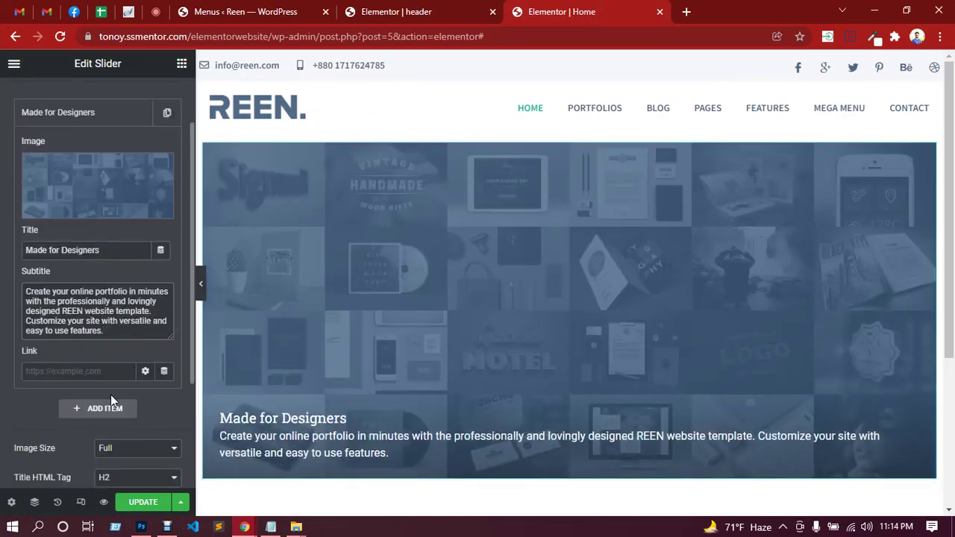
pyautogui.click(94, 375)
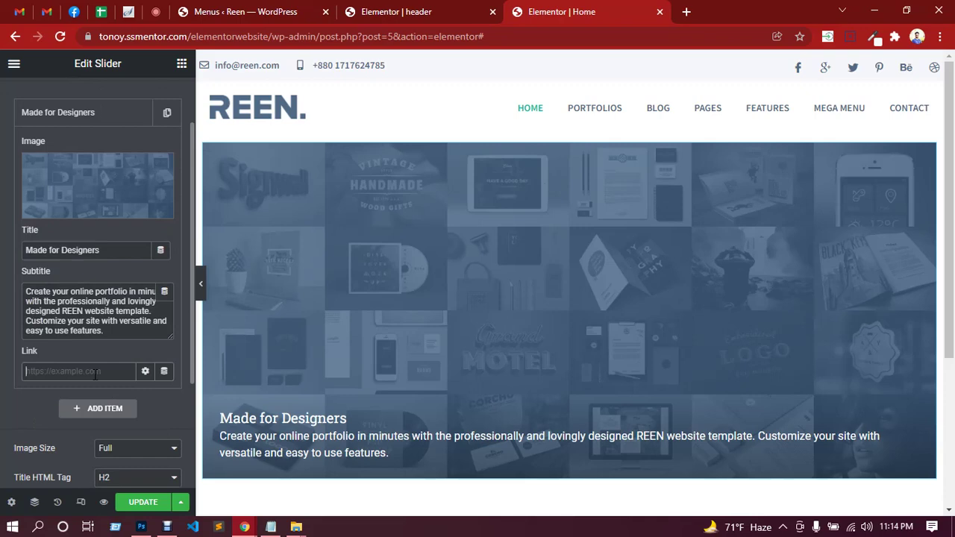
pyautogui.write('#')
# Add a second Carousel Item, then delete it again.
pyautogui.scroll(-2, 101, 399)
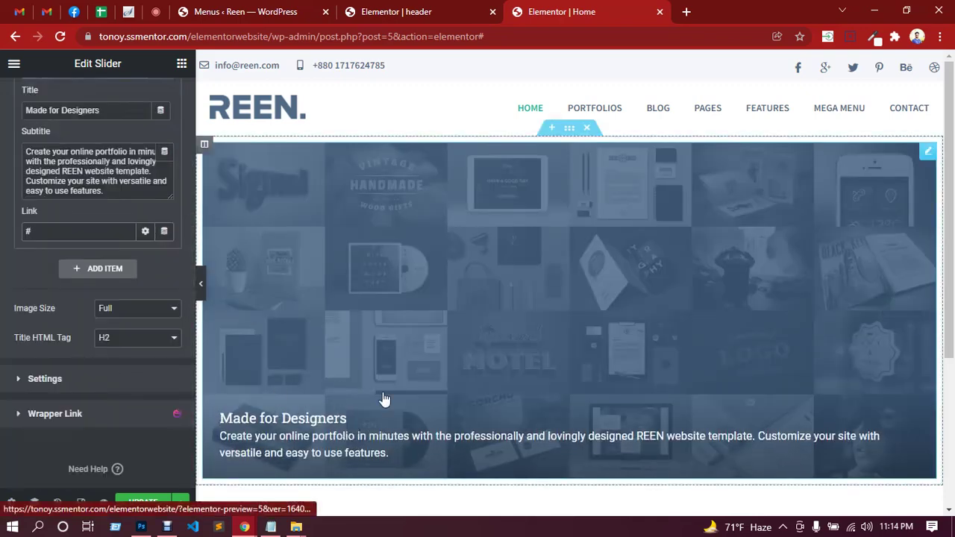
pyautogui.click(97, 268)
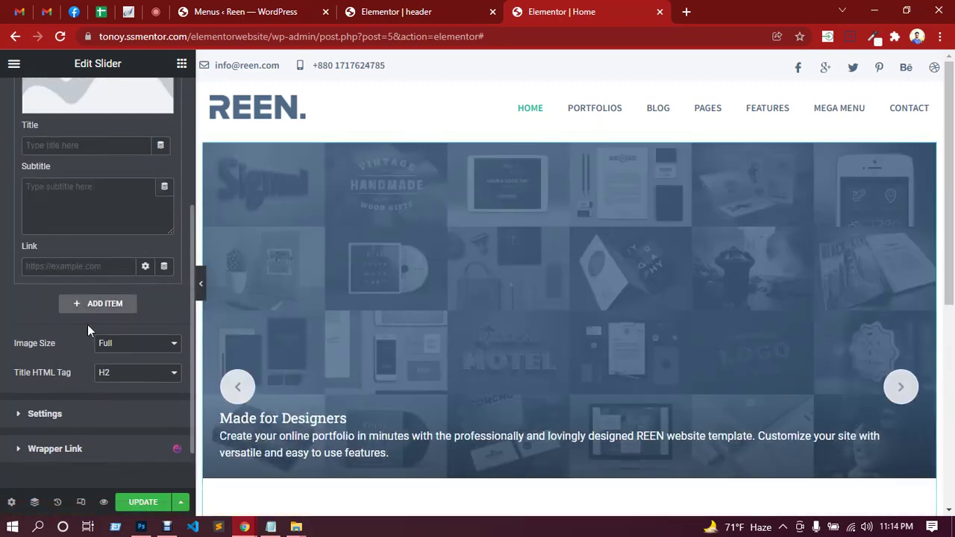
pyautogui.scroll(2, 87, 324)
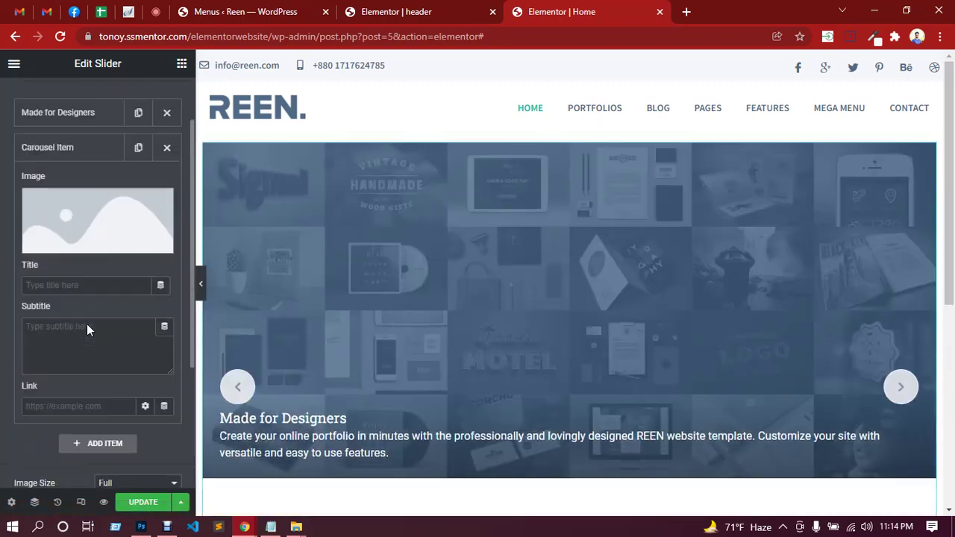
pyautogui.click(167, 149)
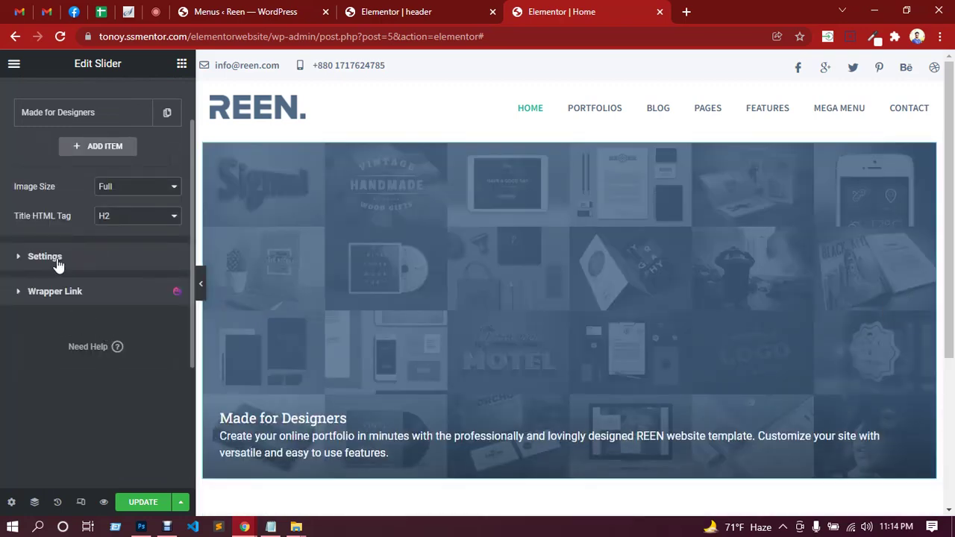
# Look over the slider's playback settings, then return to the slides list.
pyautogui.click(58, 264)
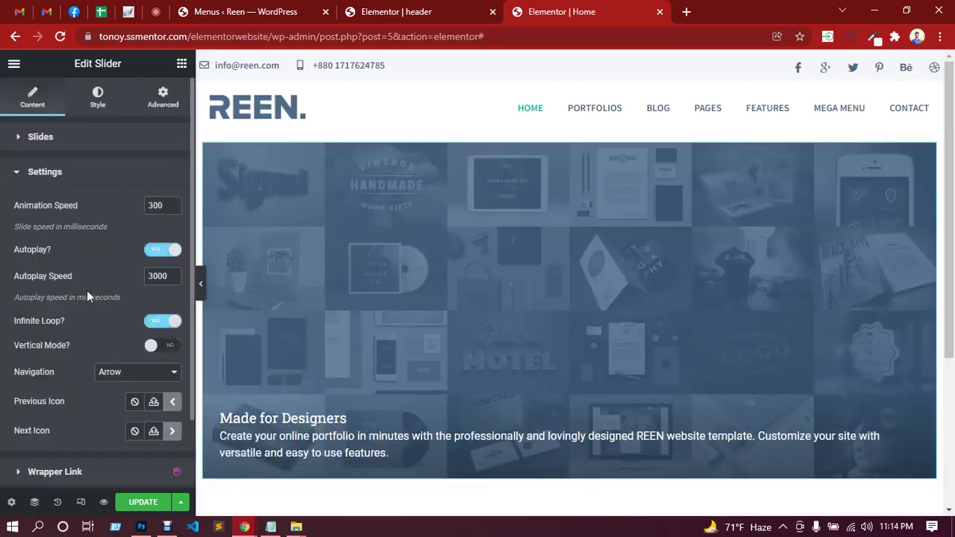
pyautogui.scroll(-2, 87, 296)
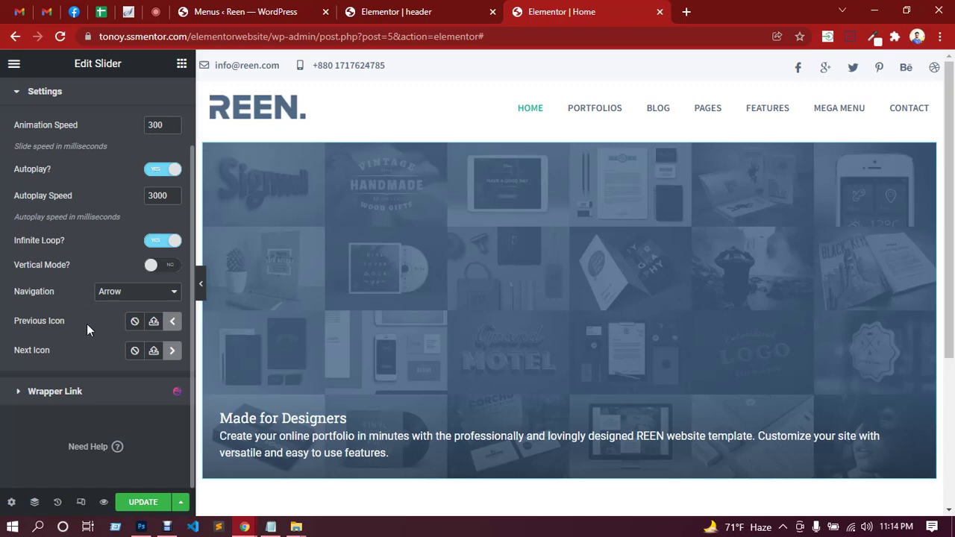
pyautogui.scroll(2, 87, 324)
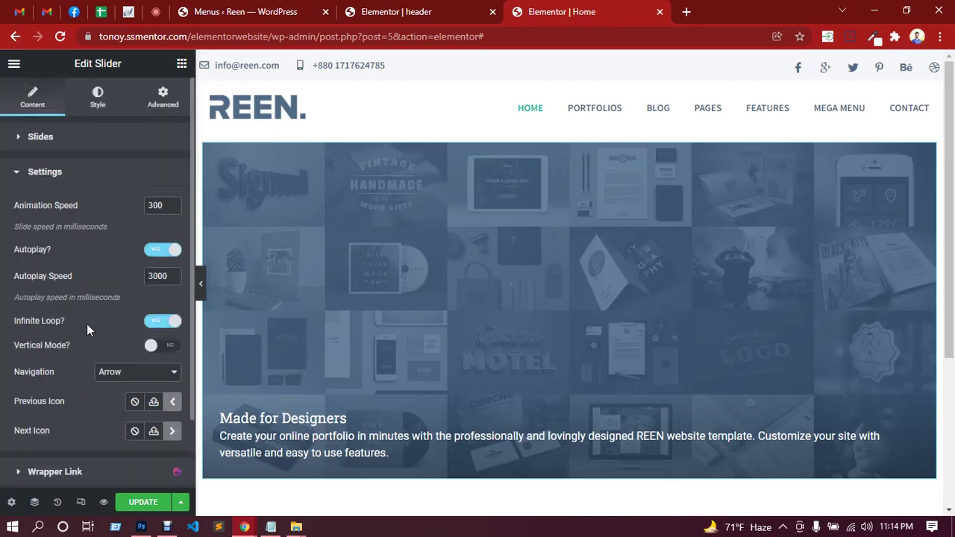
pyautogui.click(43, 142)
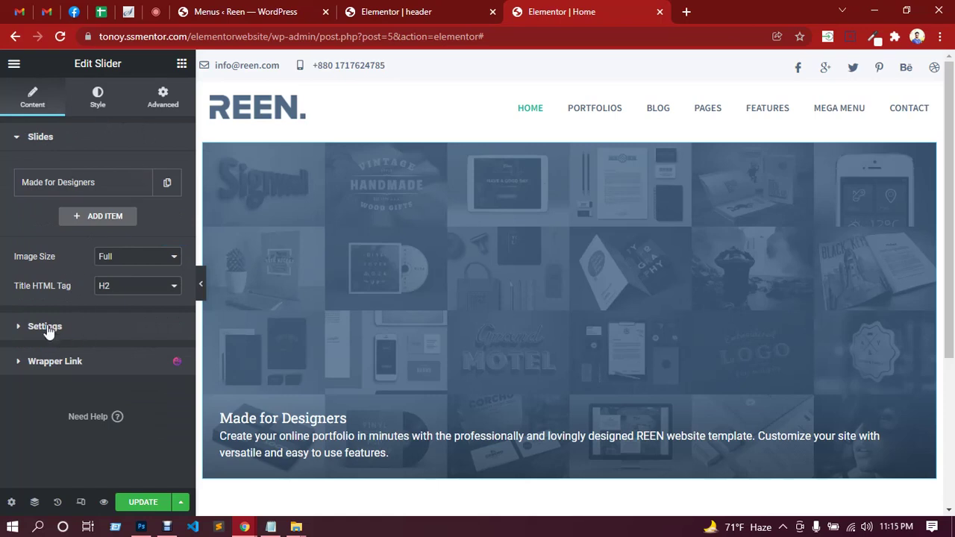
# In the Style tab, expand Slide Content and review the Title and Subtitle controls.
pyautogui.click(97, 107)
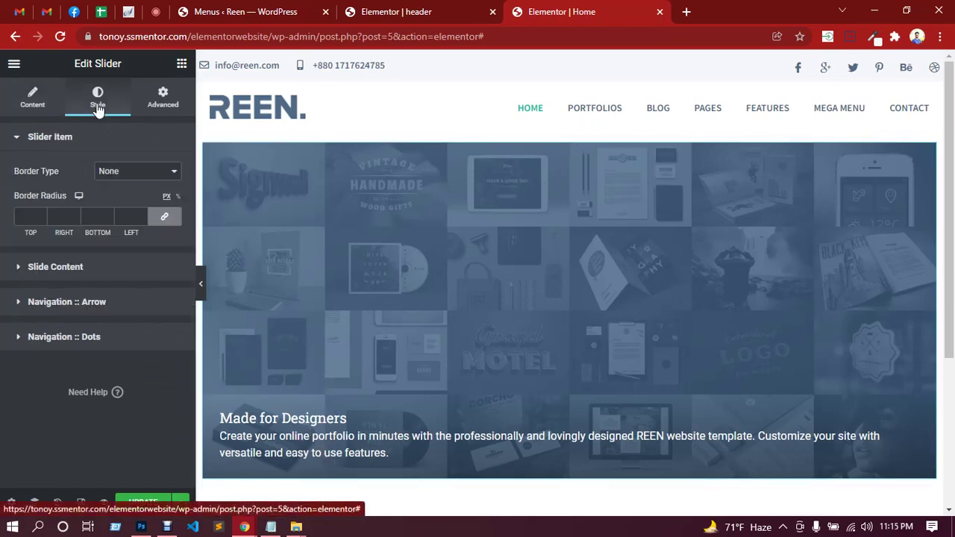
pyautogui.click(64, 270)
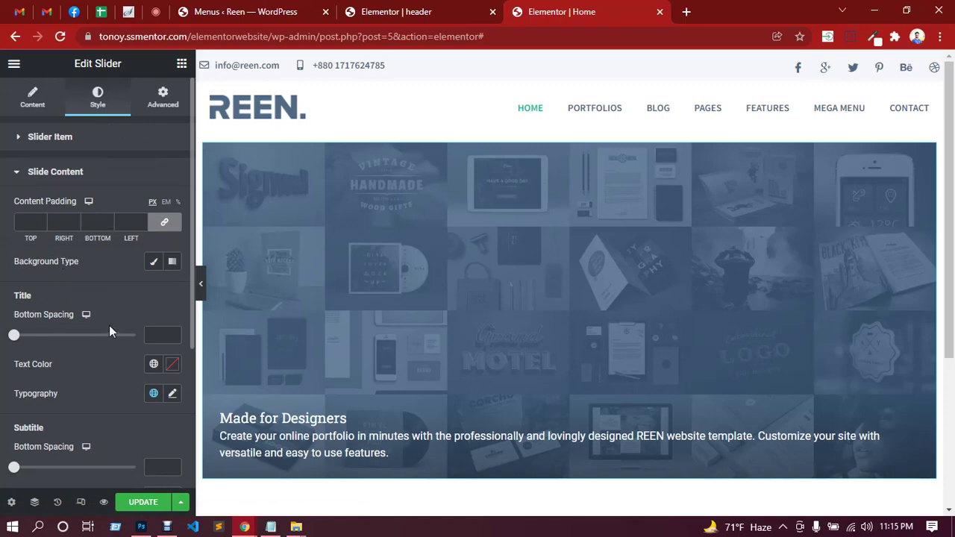
pyautogui.scroll(-1, 109, 331)
pyautogui.scroll(-2, 103, 362)
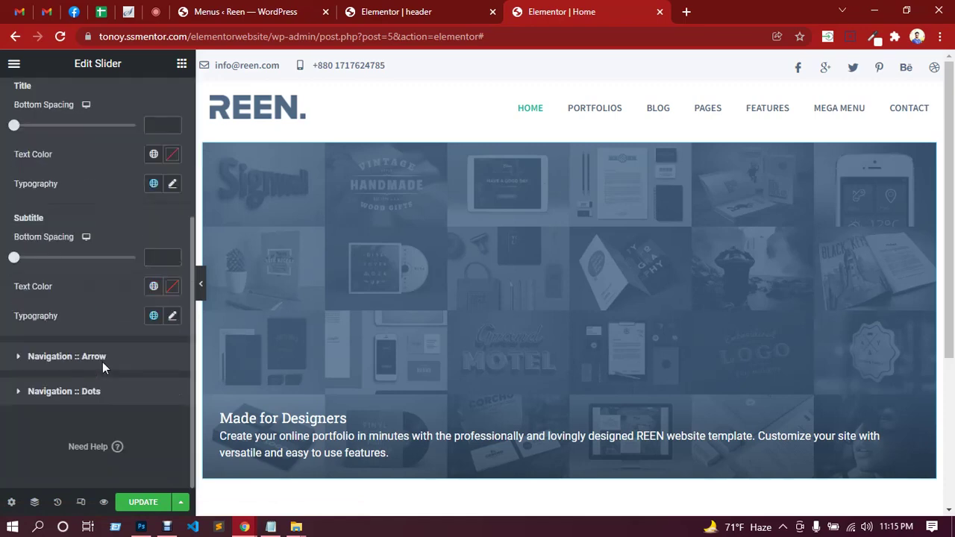
pyautogui.scroll(3, 103, 362)
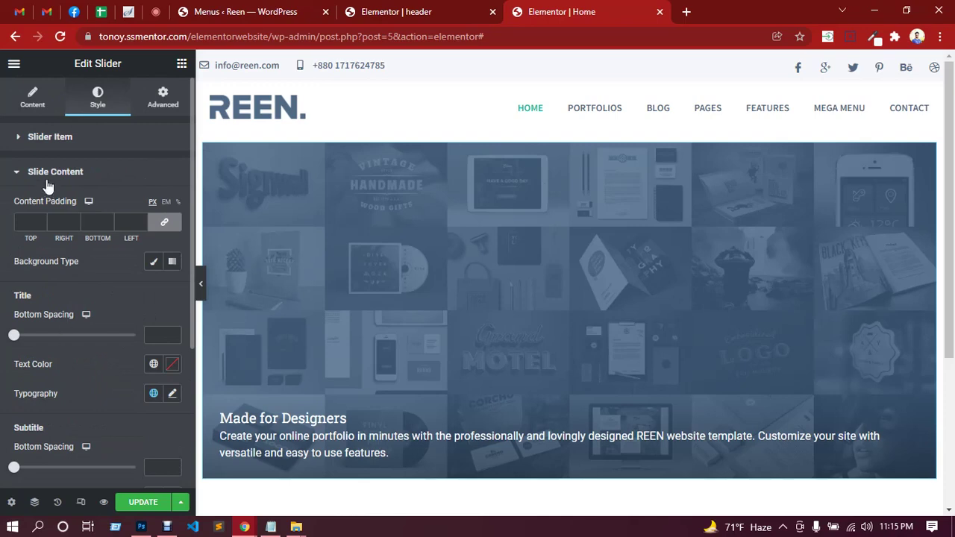
pyautogui.click(32, 142)
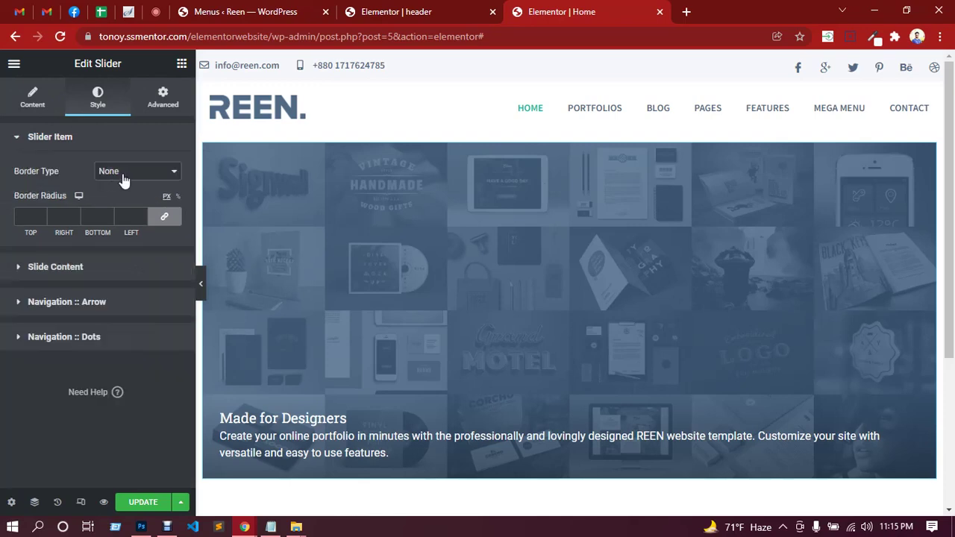
pyautogui.click(71, 267)
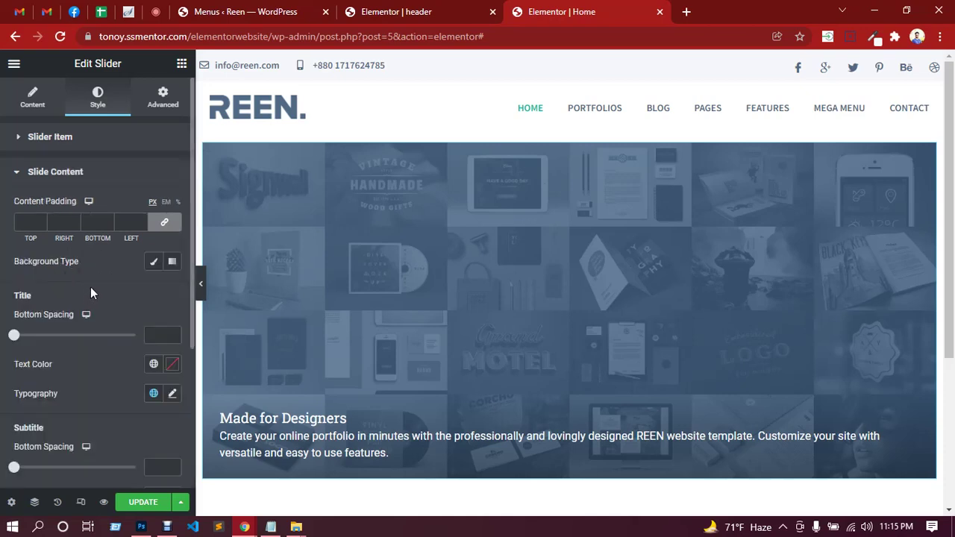
pyautogui.scroll(-1, 90, 294)
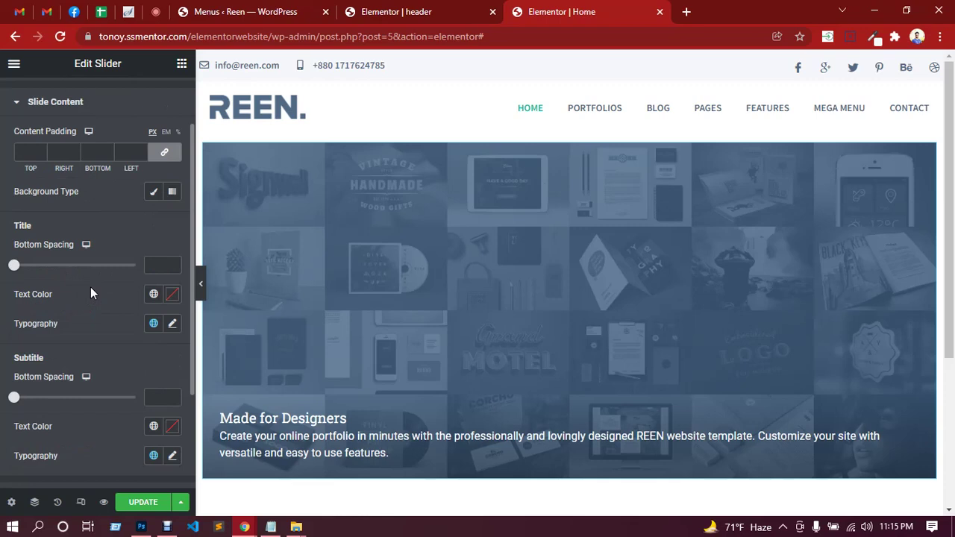
pyautogui.scroll(-1, 90, 294)
pyautogui.scroll(-1, 90, 293)
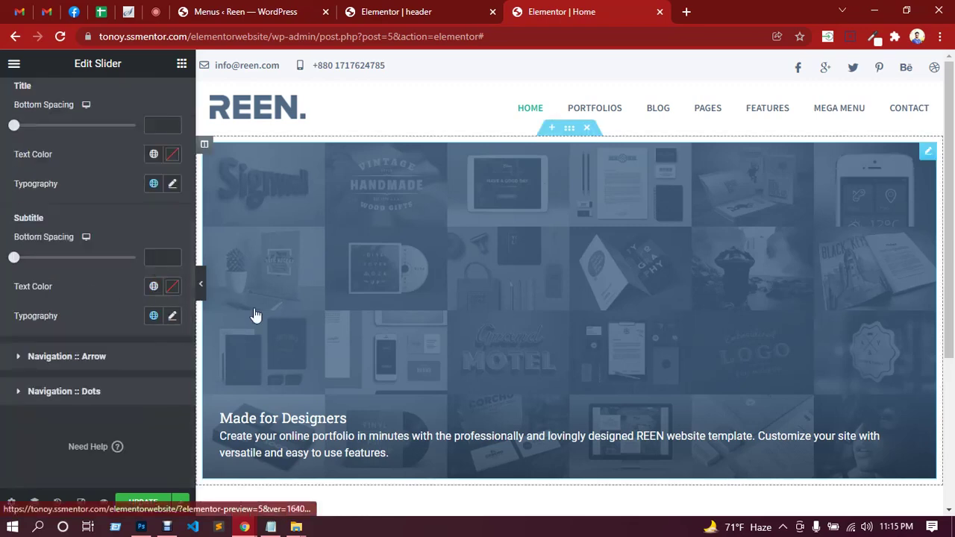
pyautogui.click(155, 11)
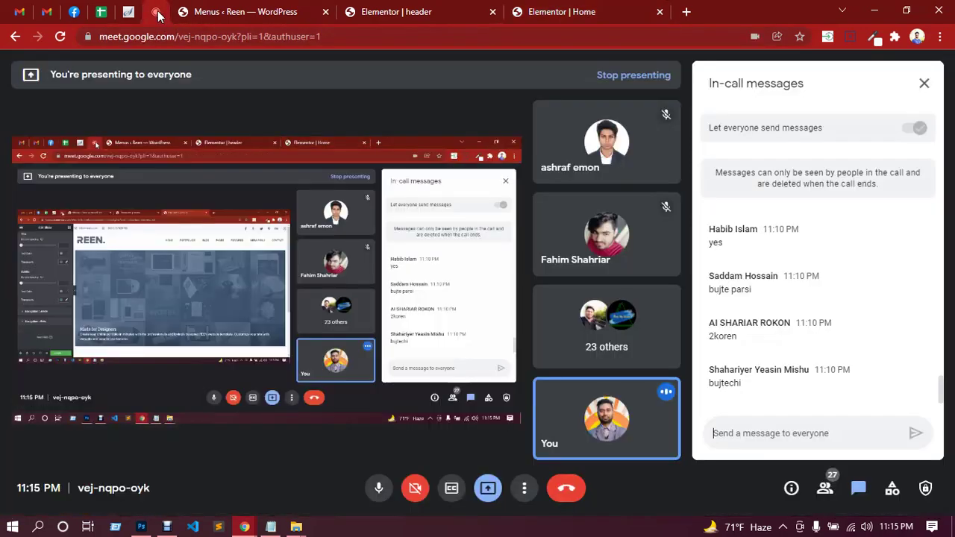
pyautogui.click(420, 17)
pyautogui.click(576, 18)
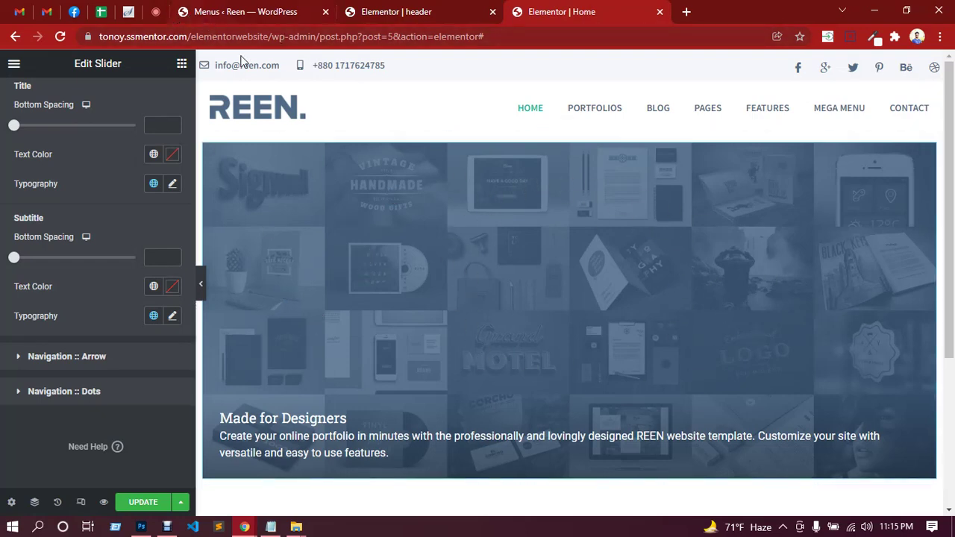
pyautogui.click(155, 13)
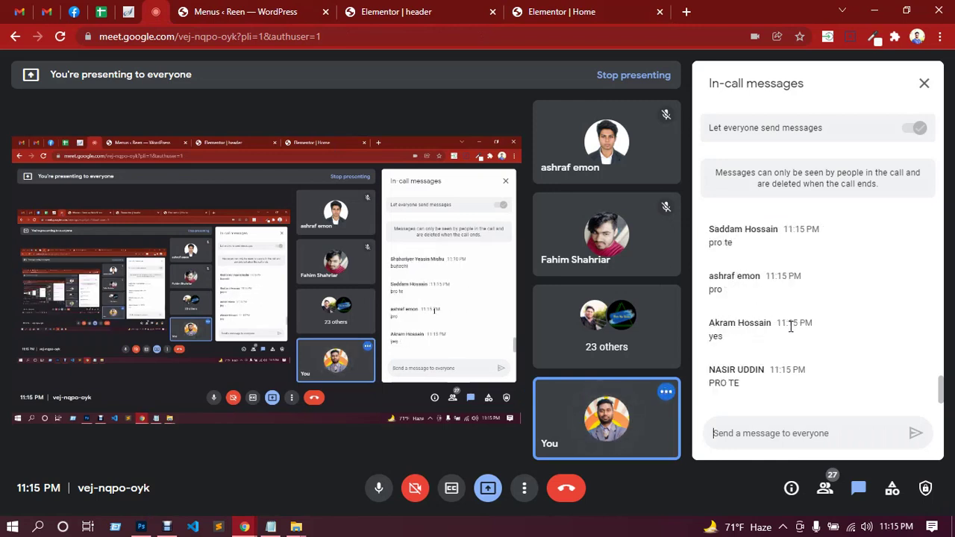
pyautogui.click(403, 13)
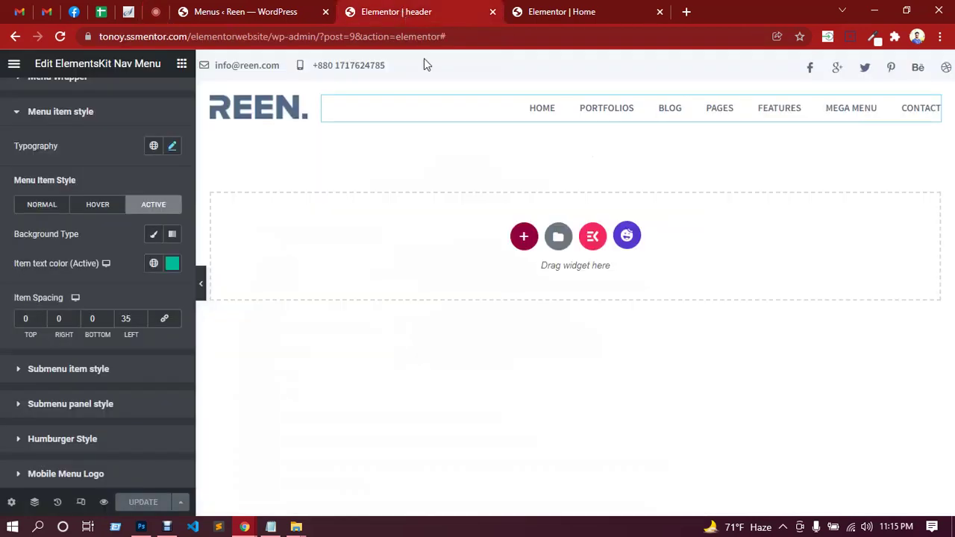
pyautogui.click(567, 11)
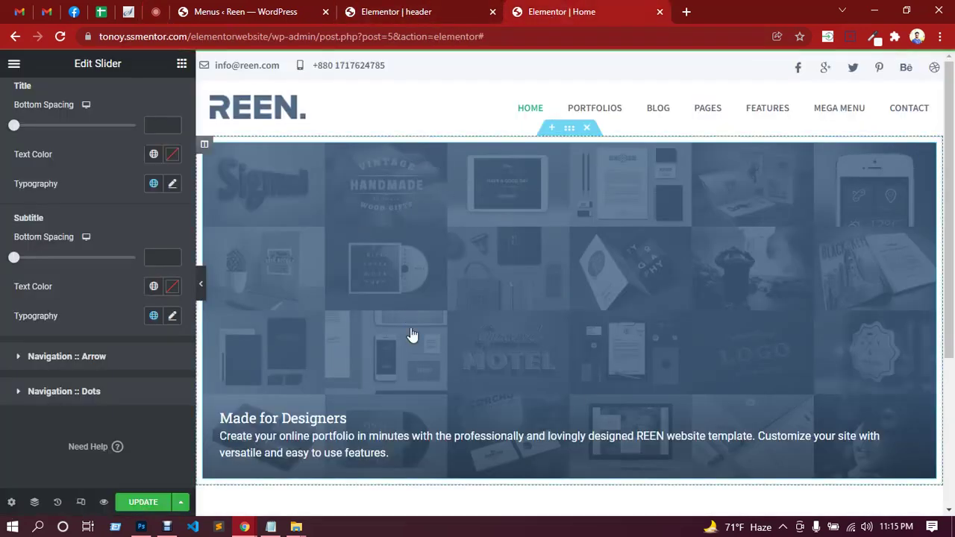
# Delete the Slider widget and select the now-empty hero section.
pyautogui.rightClick(675, 213)
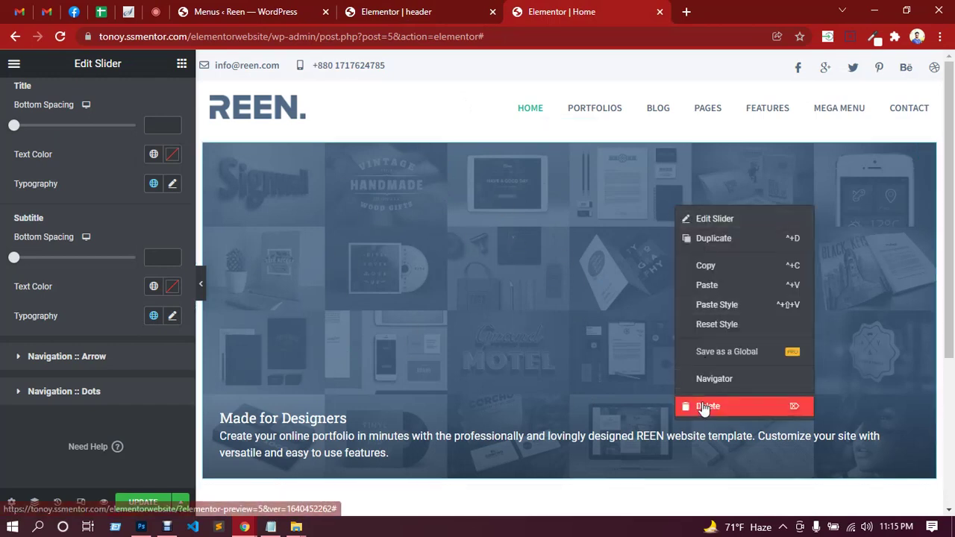
pyautogui.click(704, 407)
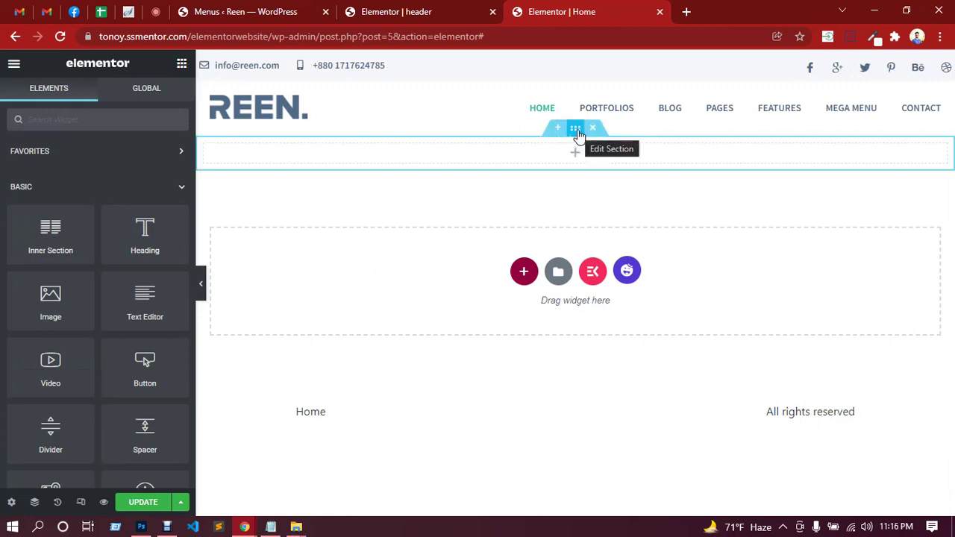
pyautogui.click(576, 130)
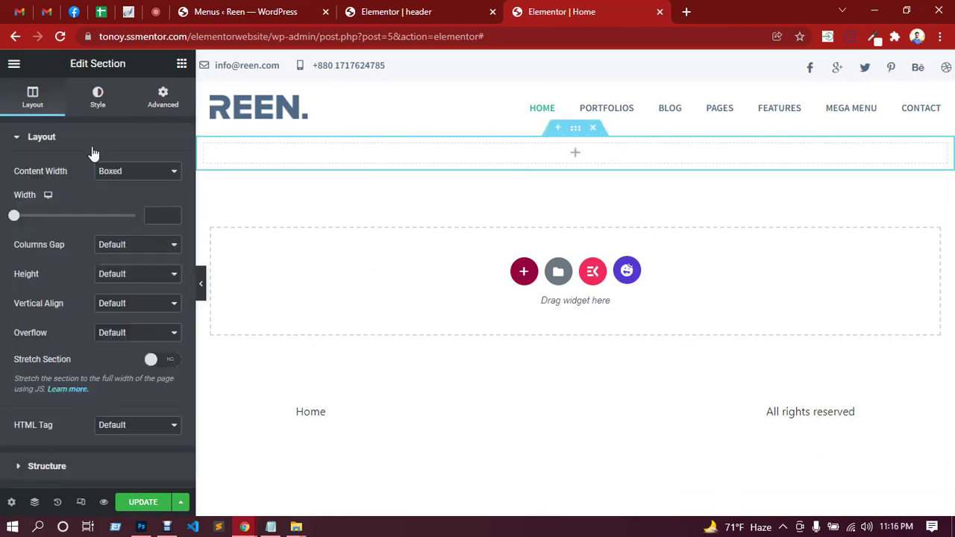
# Check the section's Advanced settings, then bring up its Style background options.
pyautogui.click(164, 99)
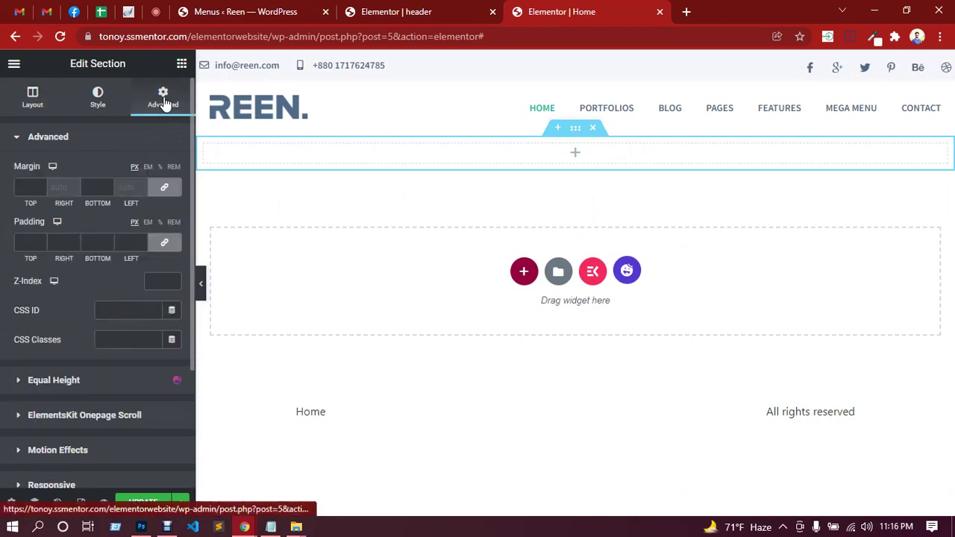
pyautogui.scroll(-1, 68, 341)
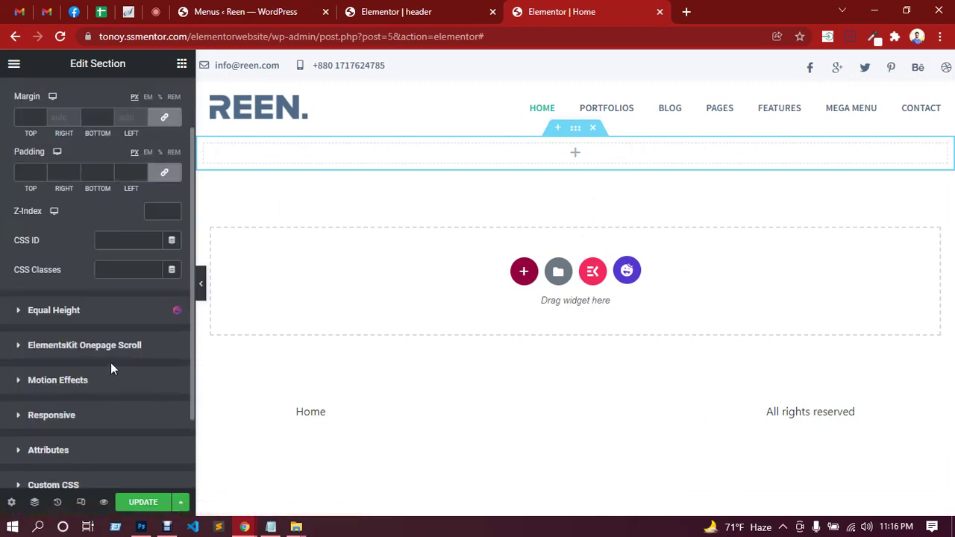
pyautogui.scroll(-1, 111, 362)
pyautogui.scroll(2, 110, 364)
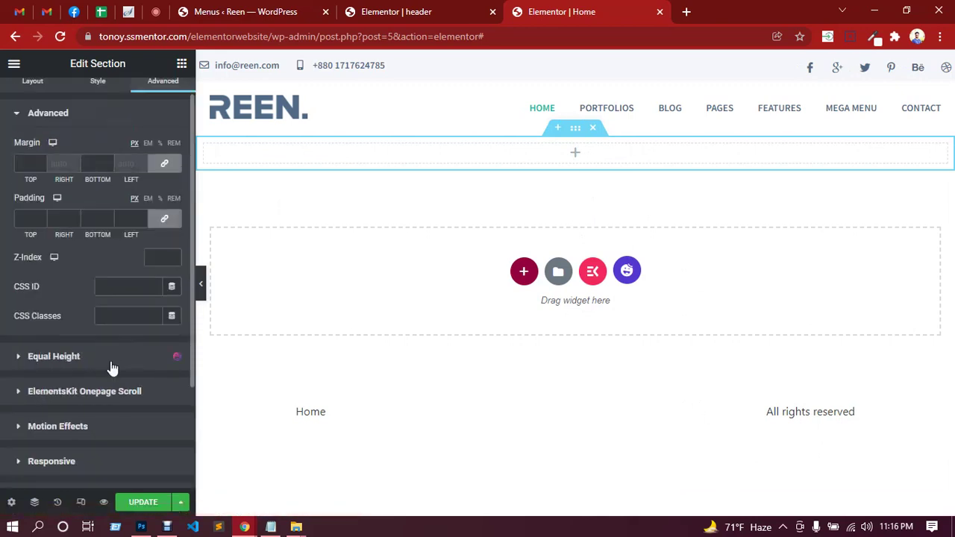
pyautogui.scroll(1, 89, 307)
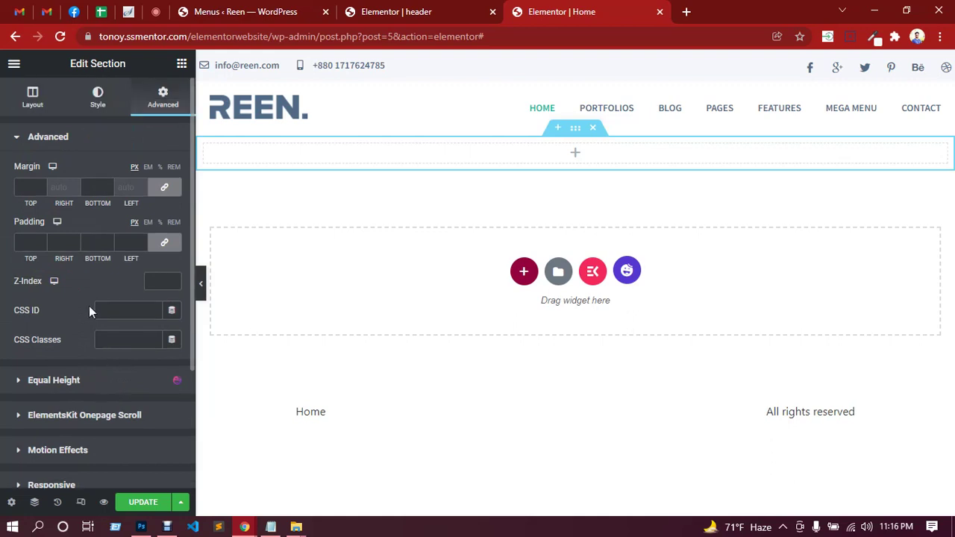
pyautogui.click(97, 109)
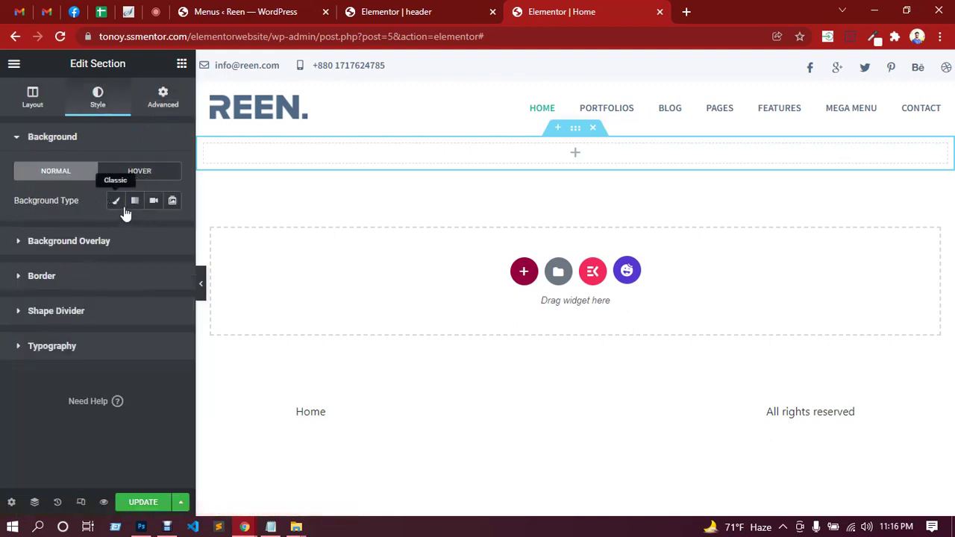
# Make the section background a slideshow using the s1.png image as a gallery.
pyautogui.click(173, 203)
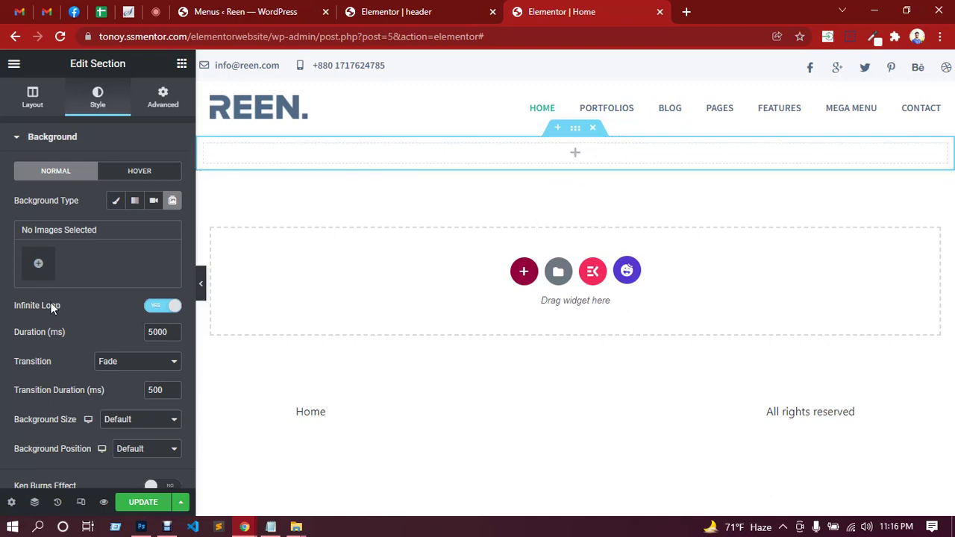
pyautogui.click(39, 265)
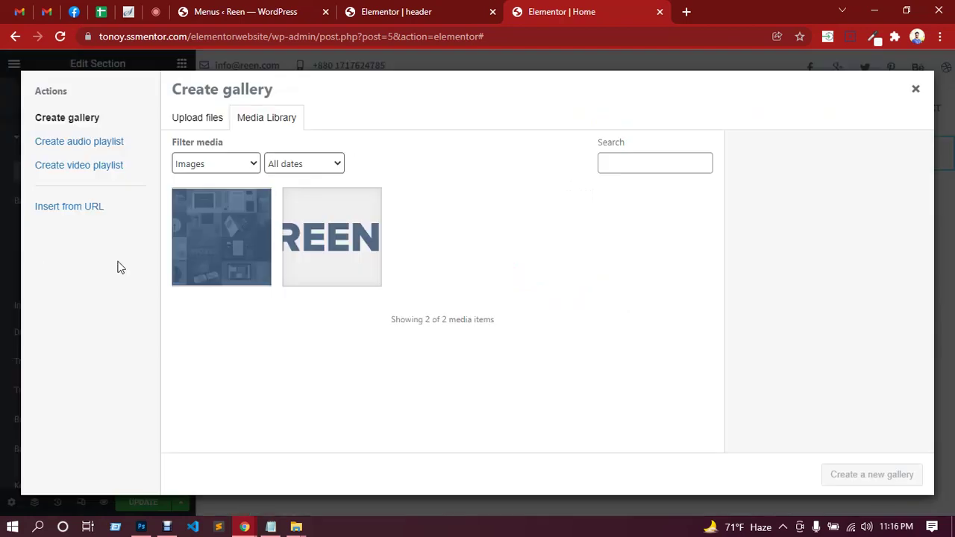
pyautogui.click(247, 252)
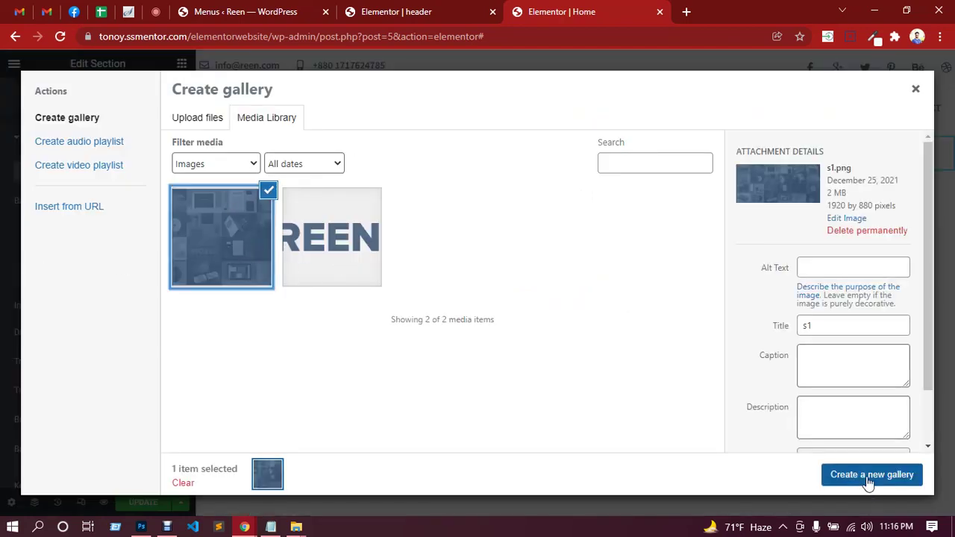
pyautogui.click(864, 477)
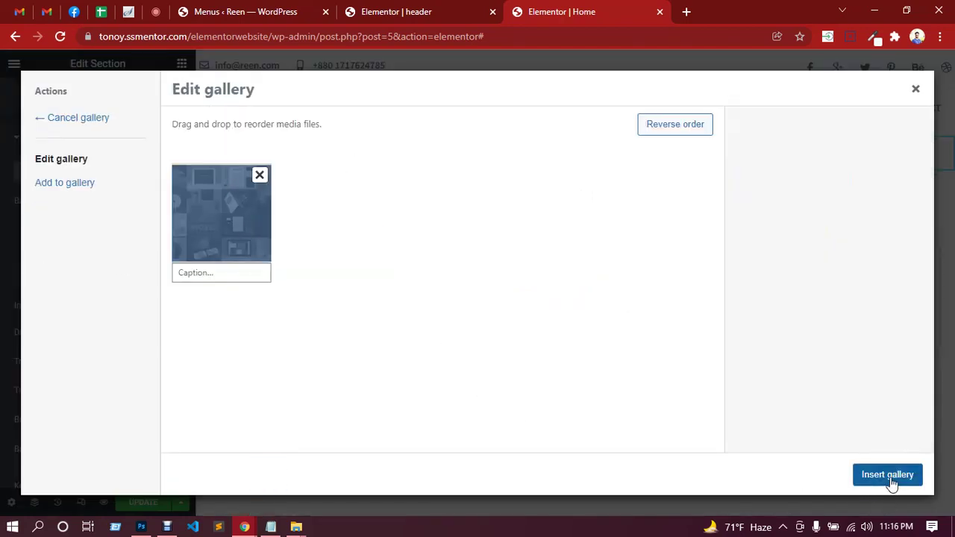
pyautogui.click(887, 476)
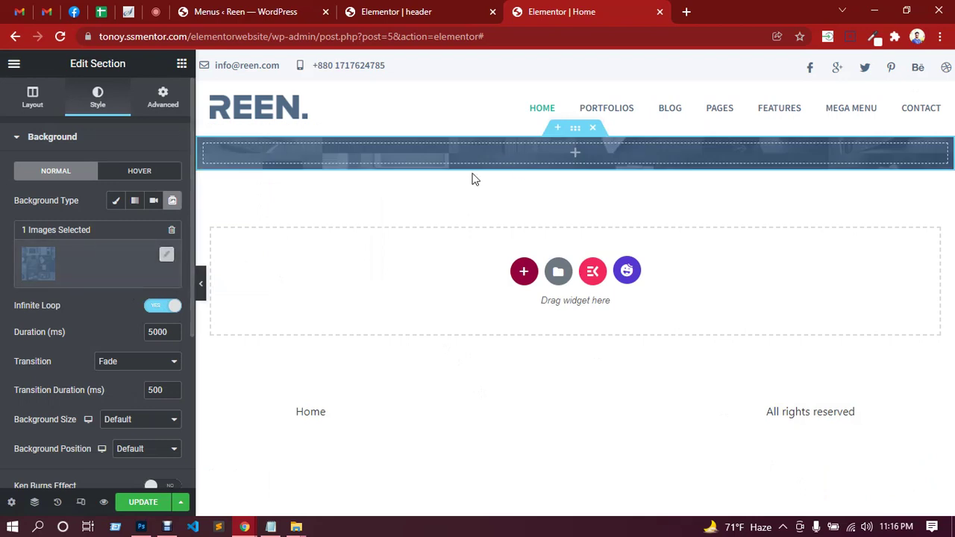
# Set the slideshow transition to Slide Left, size to Cover and position to Top Center.
pyautogui.scroll(-1, 103, 317)
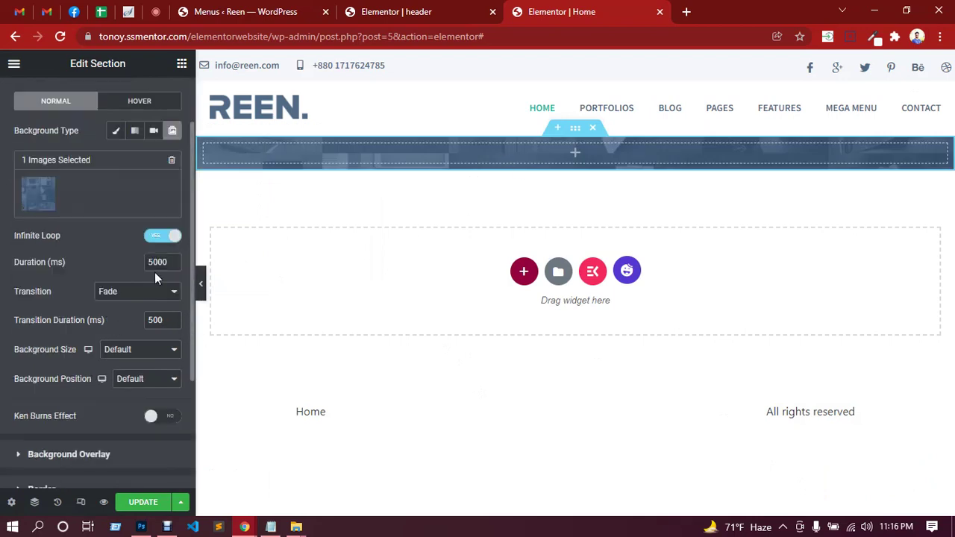
pyautogui.click(137, 295)
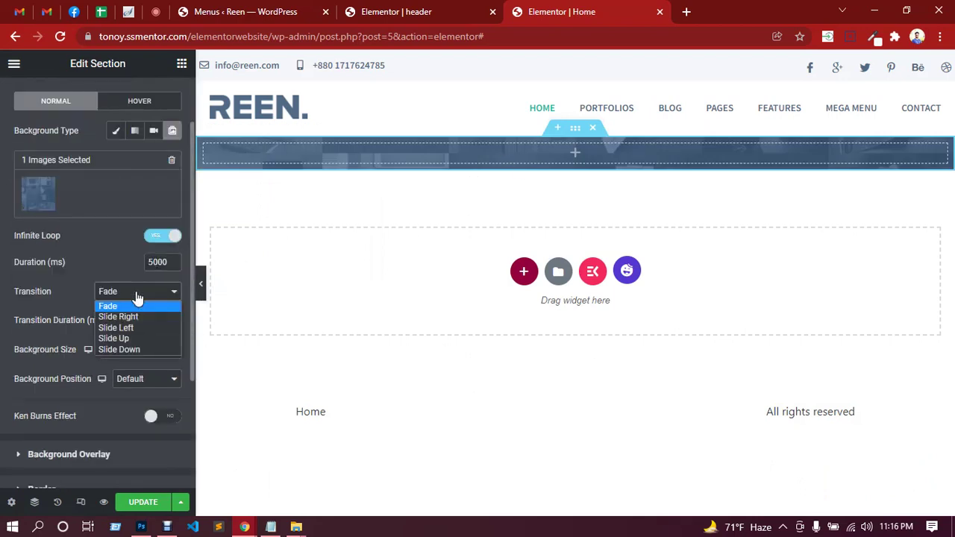
pyautogui.click(132, 329)
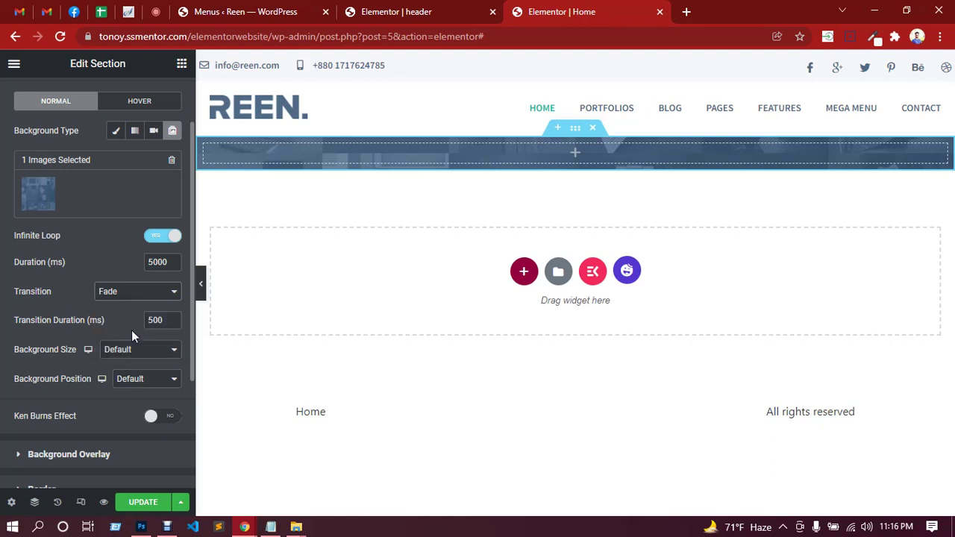
pyautogui.click(138, 349)
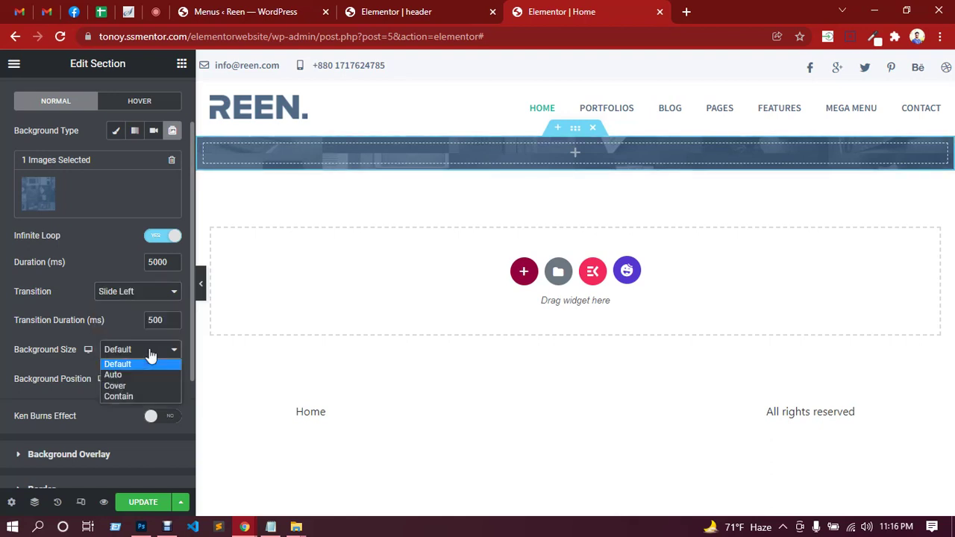
pyautogui.click(138, 381)
pyautogui.click(153, 382)
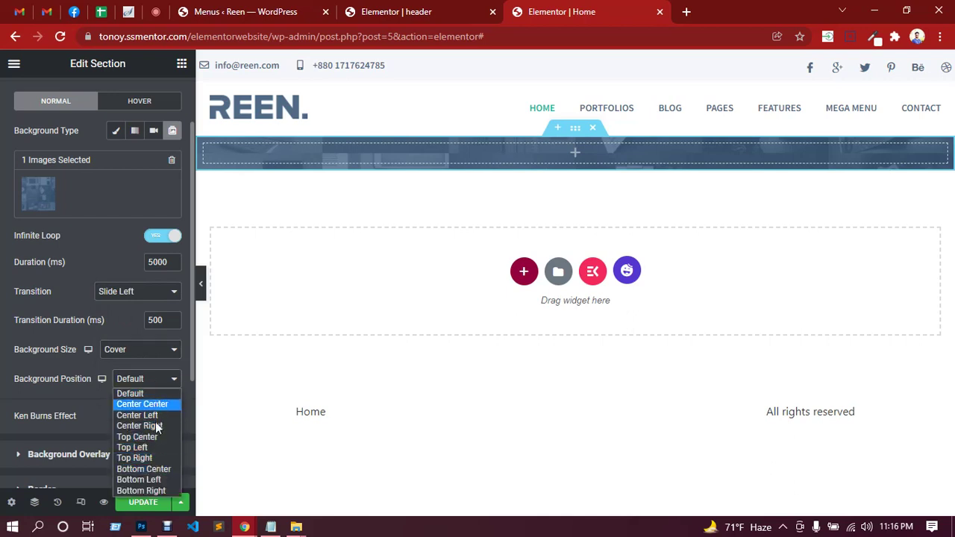
pyautogui.click(149, 437)
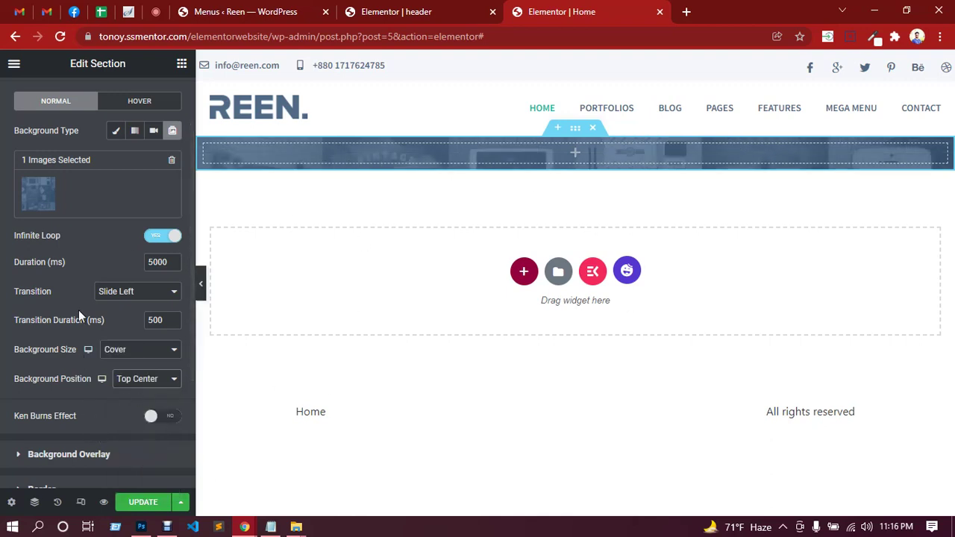
pyautogui.scroll(1, 112, 292)
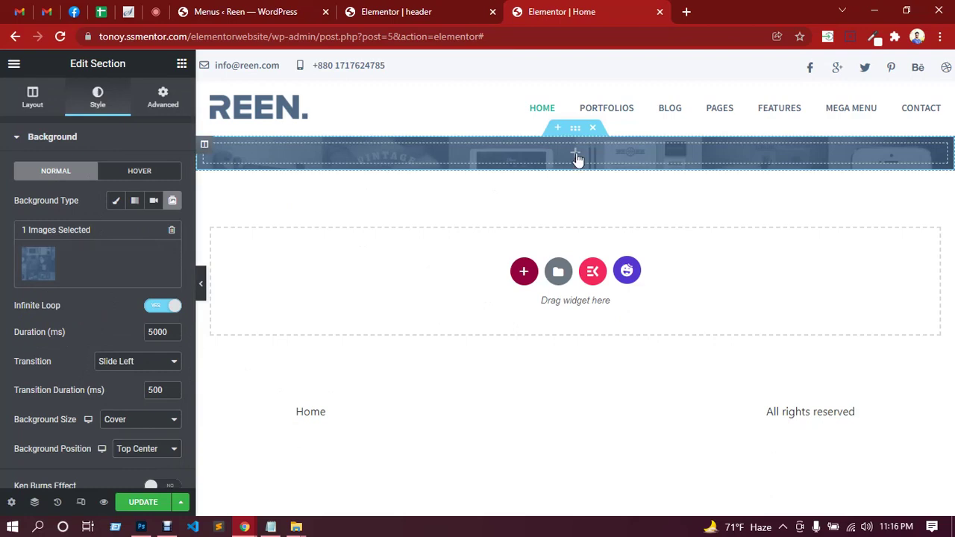
pyautogui.click(576, 154)
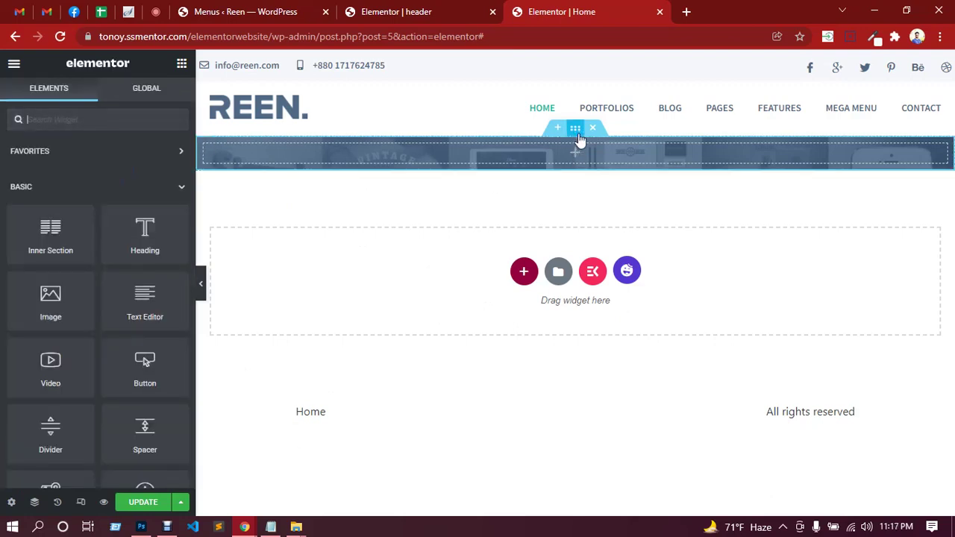
pyautogui.click(579, 137)
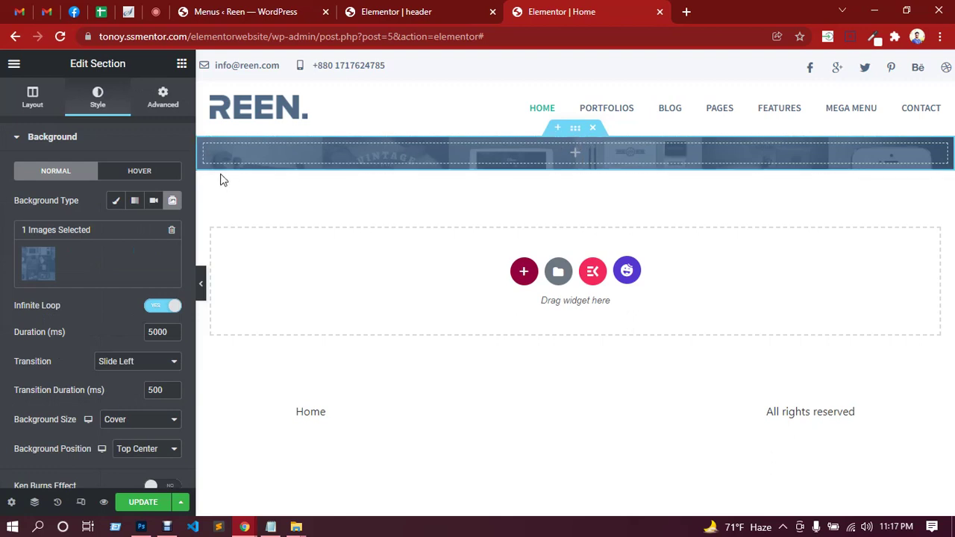
# Unlink the section padding and set 100 for top and 100 for bottom.
pyautogui.click(145, 105)
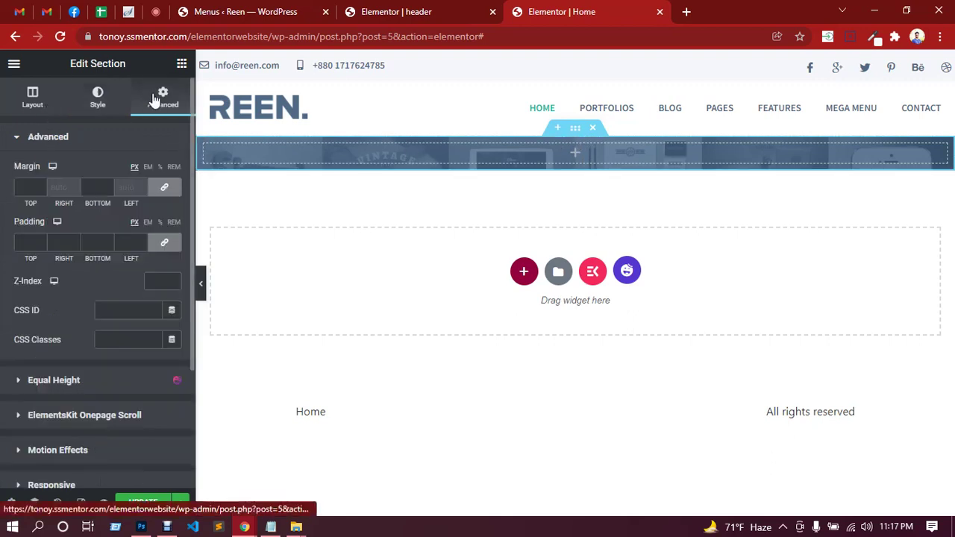
pyautogui.click(164, 242)
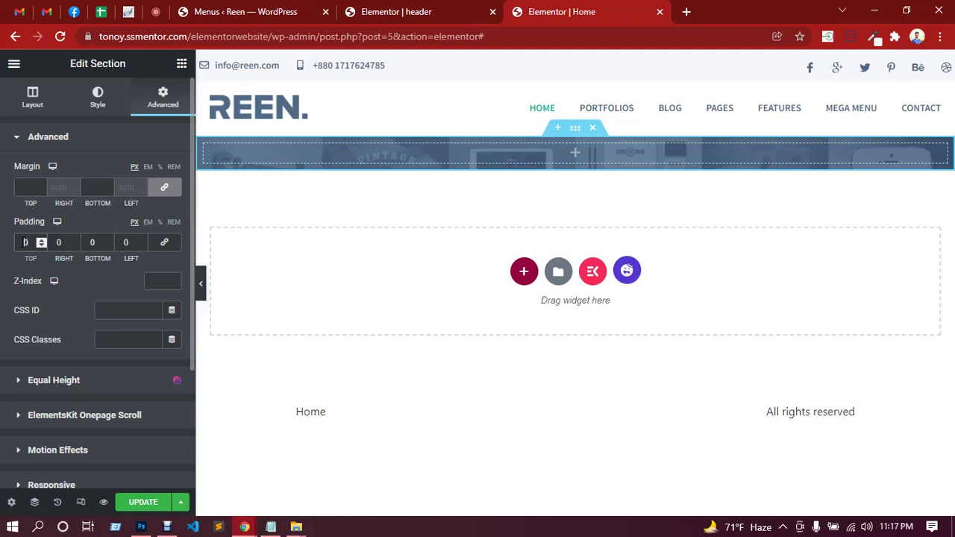
pyautogui.write('100')
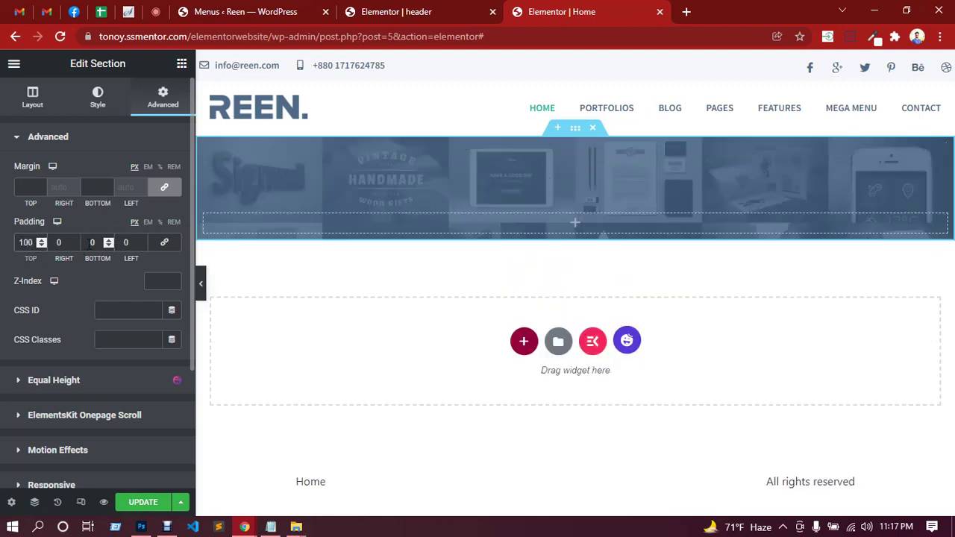
pyautogui.click(92, 243)
pyautogui.write('100')
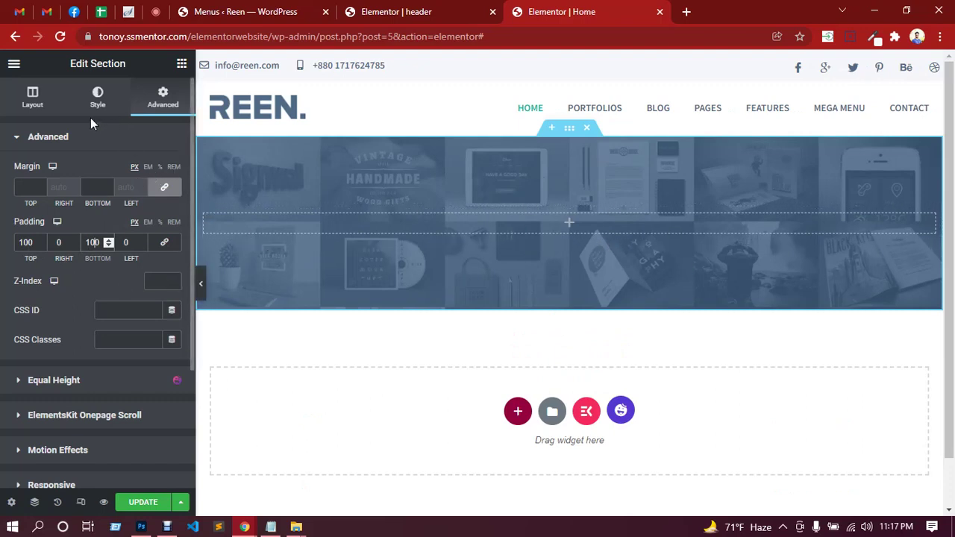
pyautogui.click(110, 111)
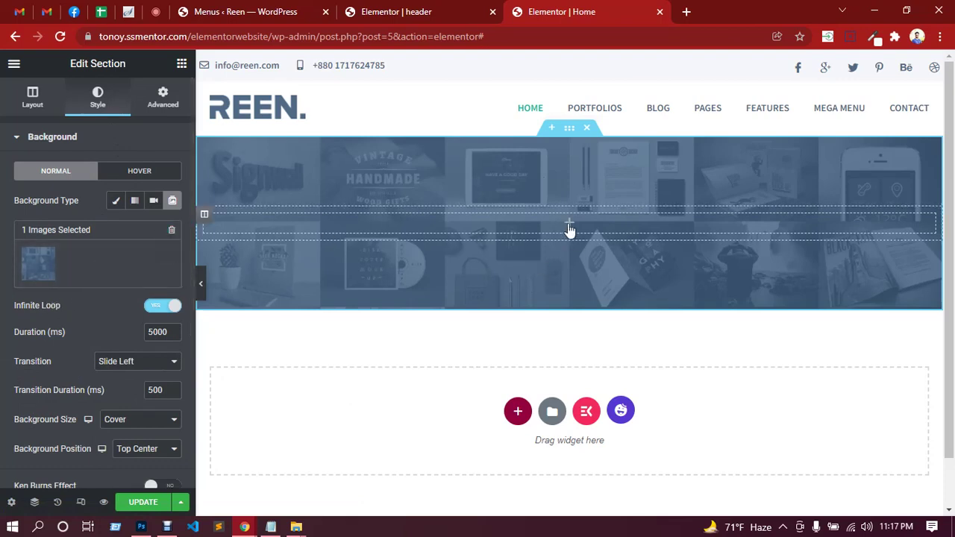
# Add an inner section to the hero and delete its right column, leaving one column.
pyautogui.click(568, 224)
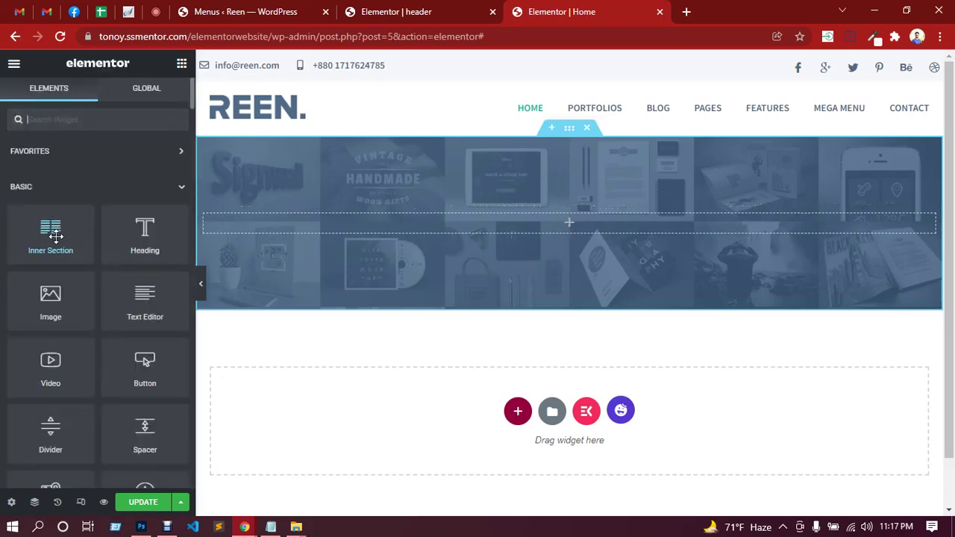
pyautogui.moveTo(50, 231); pyautogui.dragTo(564, 224)
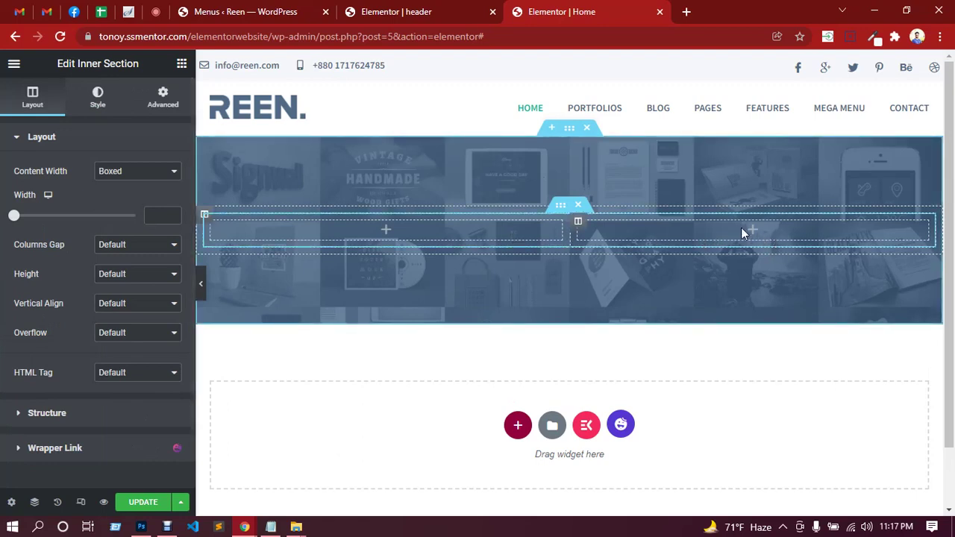
pyautogui.rightClick(770, 231)
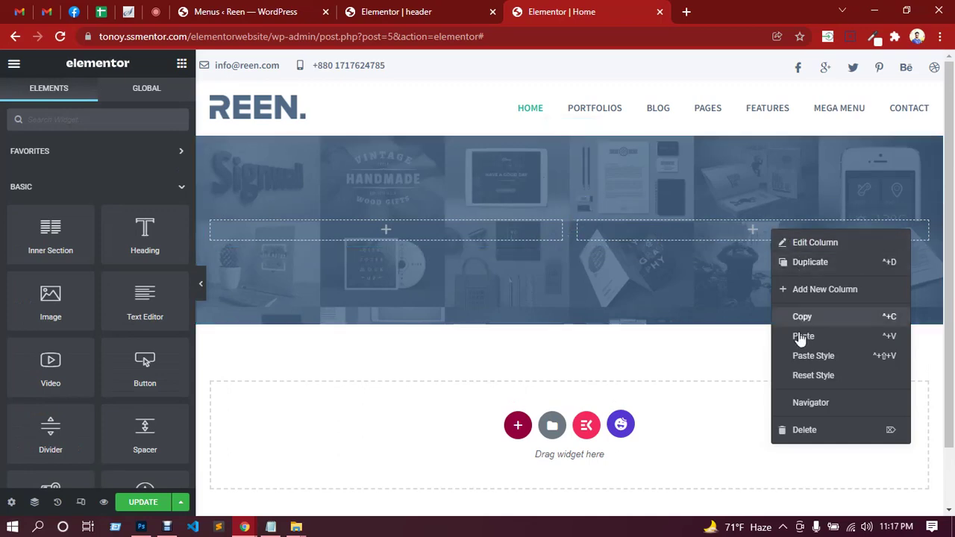
pyautogui.click(803, 437)
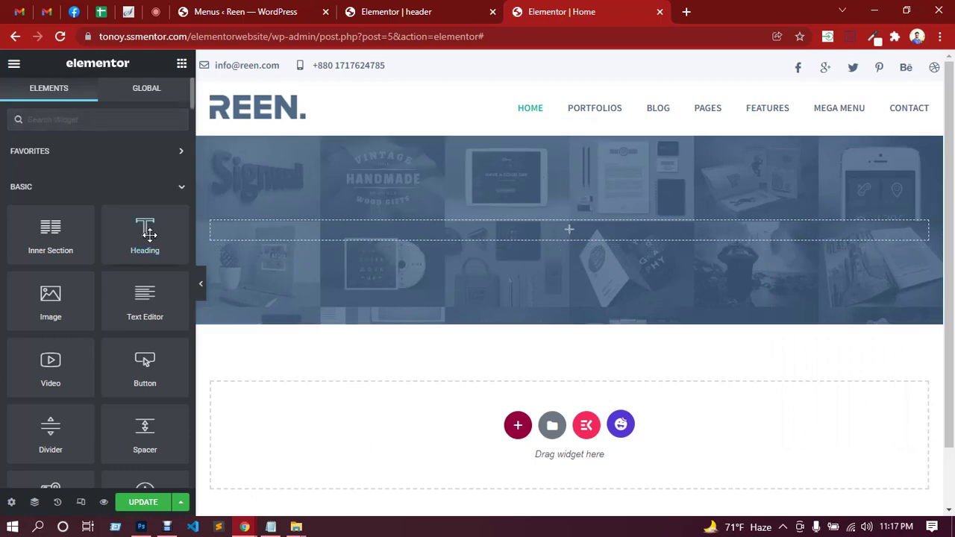
# Place Heading, Text Editor and Button widgets in order inside the inner section.
pyautogui.moveTo(145, 231); pyautogui.dragTo(564, 226)
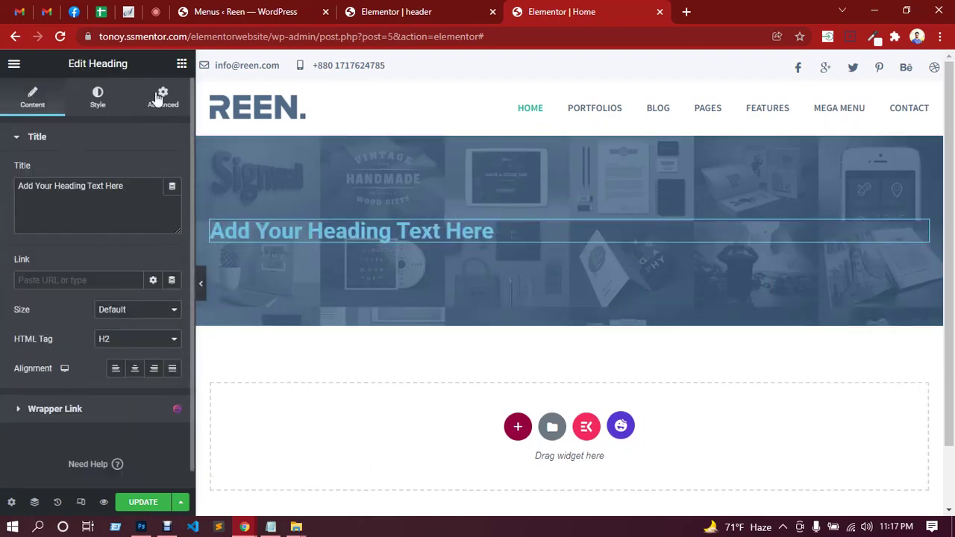
pyautogui.click(183, 66)
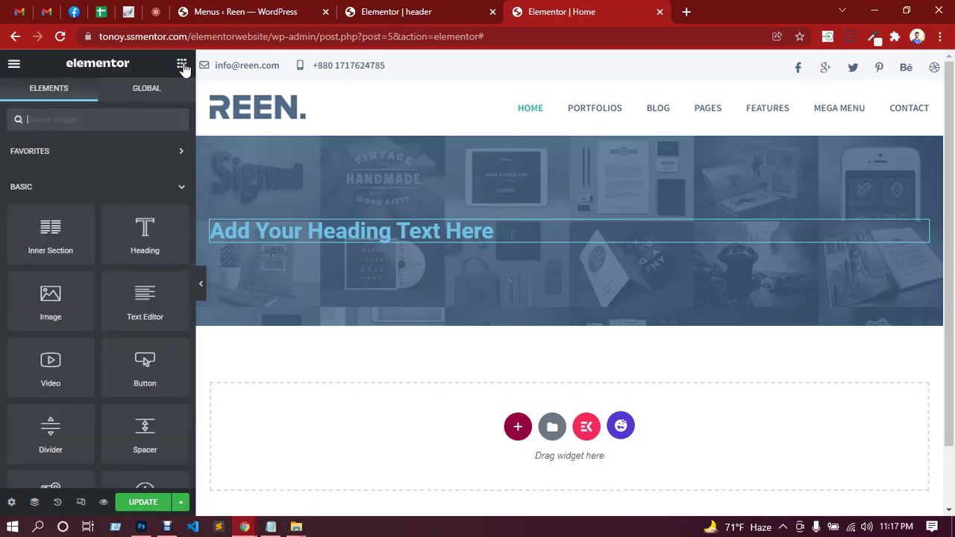
pyautogui.moveTo(140, 300); pyautogui.dragTo(410, 235)
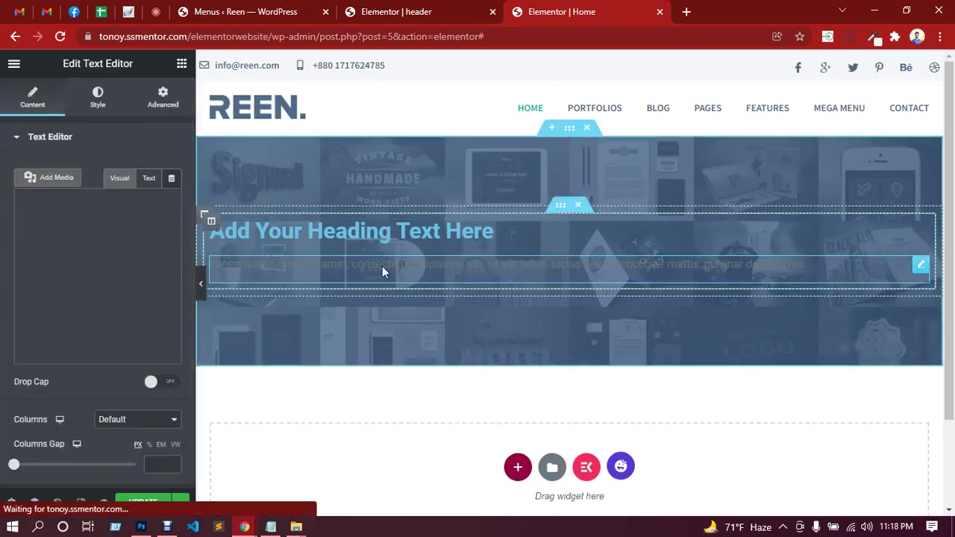
pyautogui.click(181, 64)
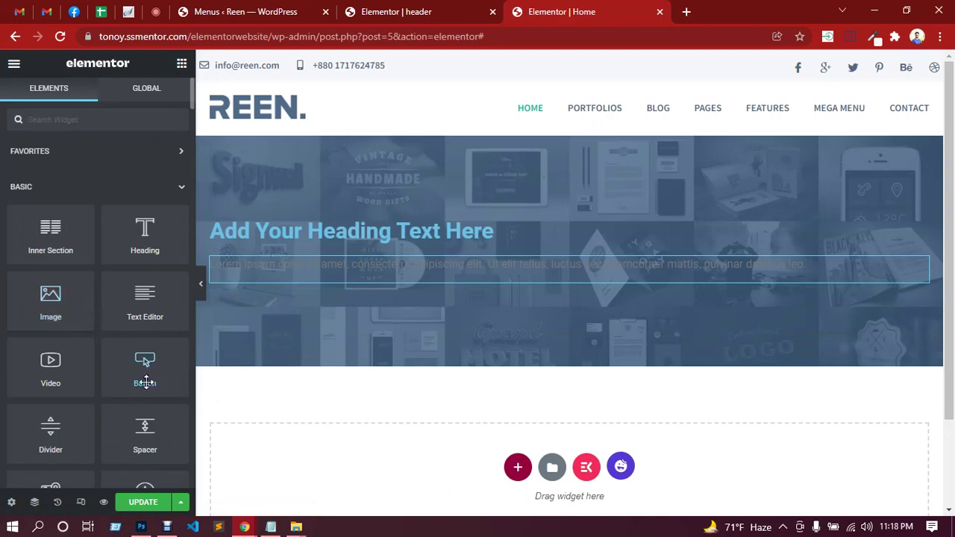
pyautogui.moveTo(145, 365); pyautogui.dragTo(360, 283)
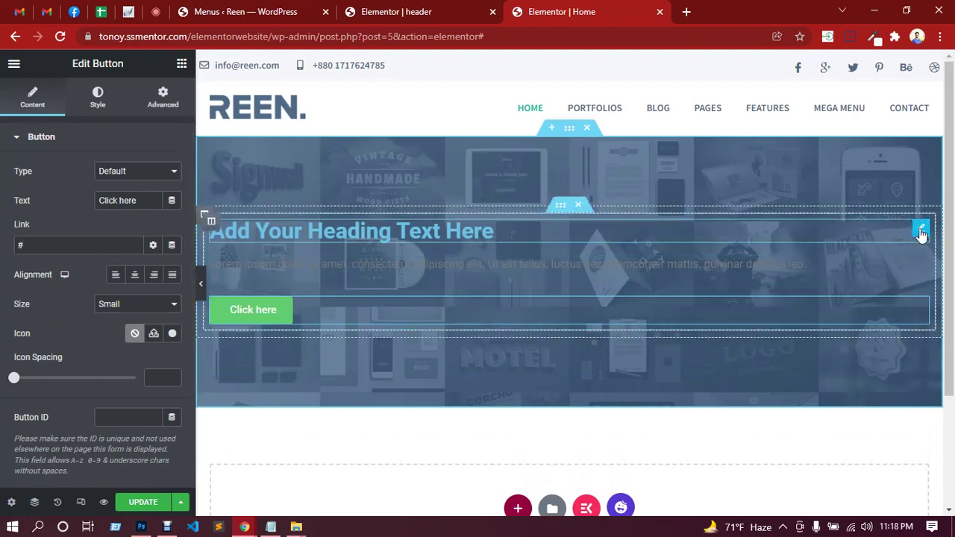
# Copy the MADE FOR DESIGNERS text from the Photoshop mockup and select the placeholder heading title.
pyautogui.click(921, 230)
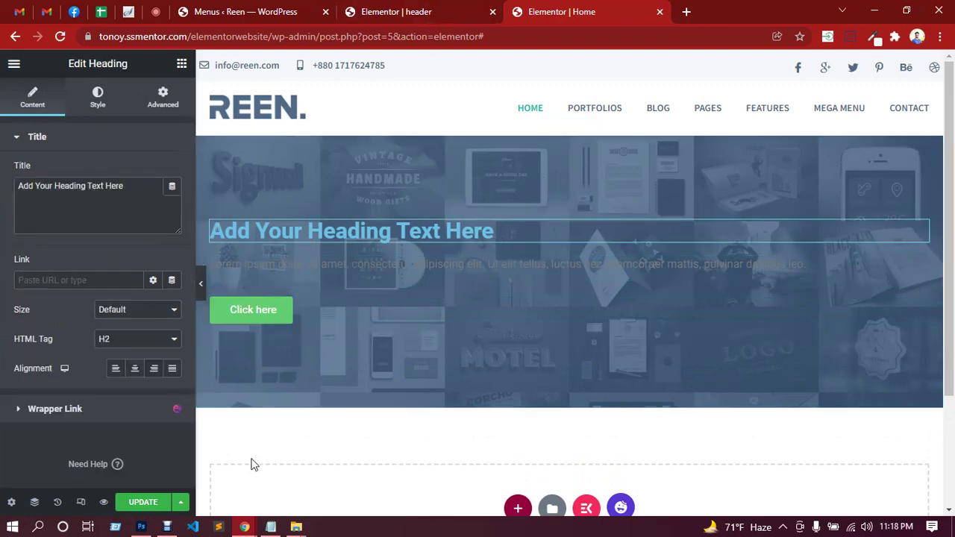
pyautogui.click(141, 527)
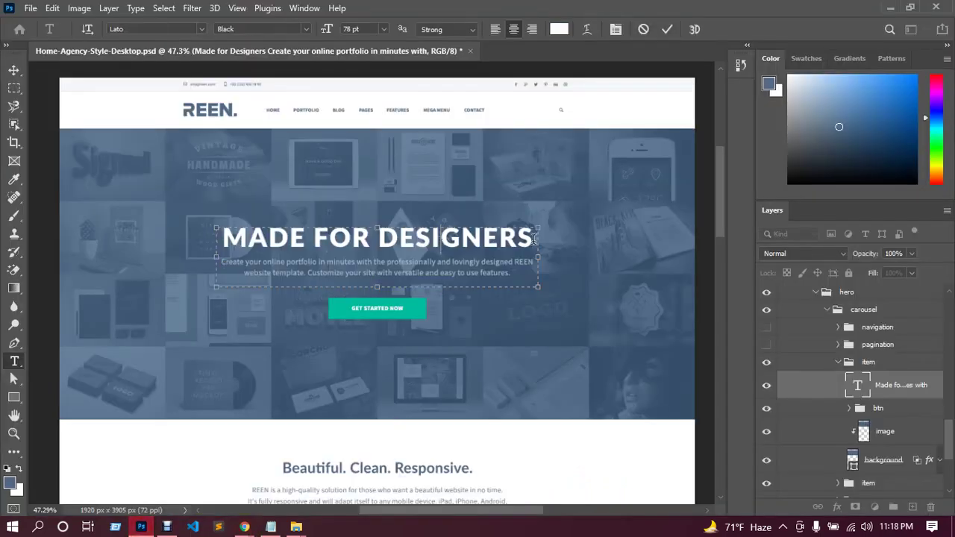
pyautogui.moveTo(534, 237); pyautogui.dragTo(222, 237)
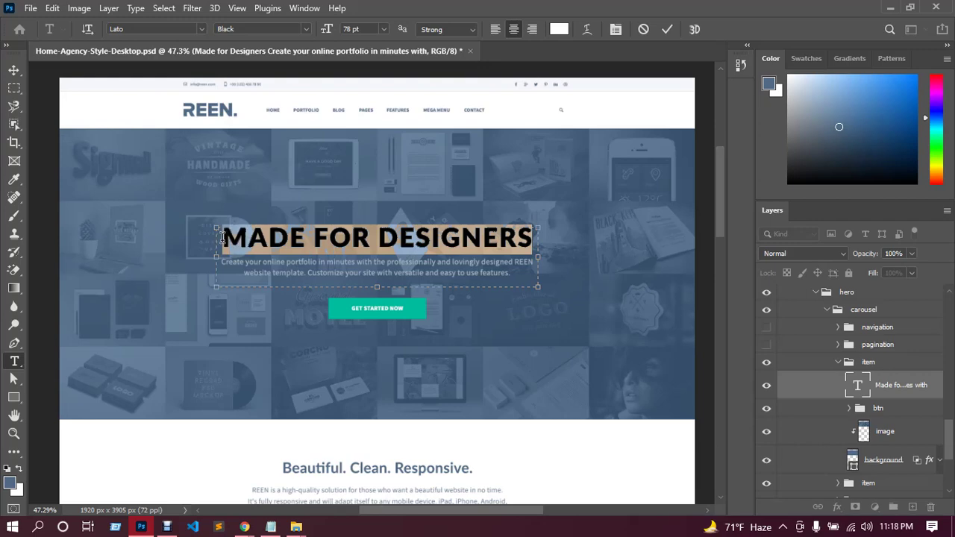
pyautogui.moveTo(242, 526)
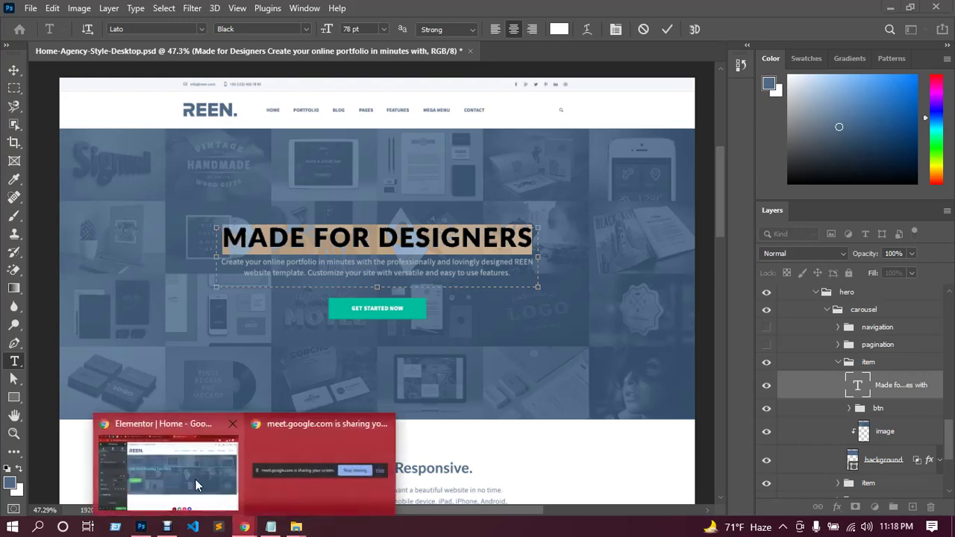
pyautogui.click(195, 479)
pyautogui.moveTo(125, 186); pyautogui.dragTo(1, 187)
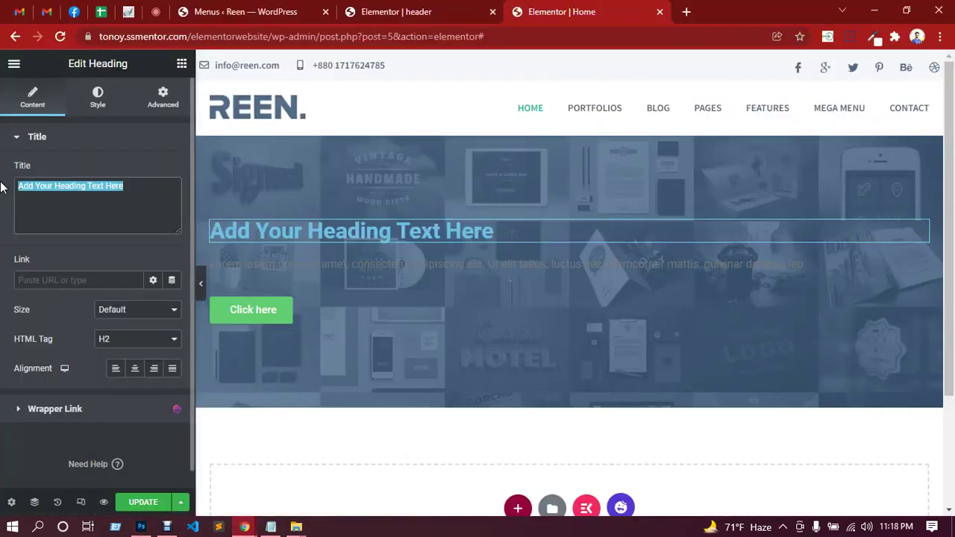
# Paste 'Made for Designers' as the heading title, size it XXL and centre-align it.
pyautogui.write('Made for Designers')
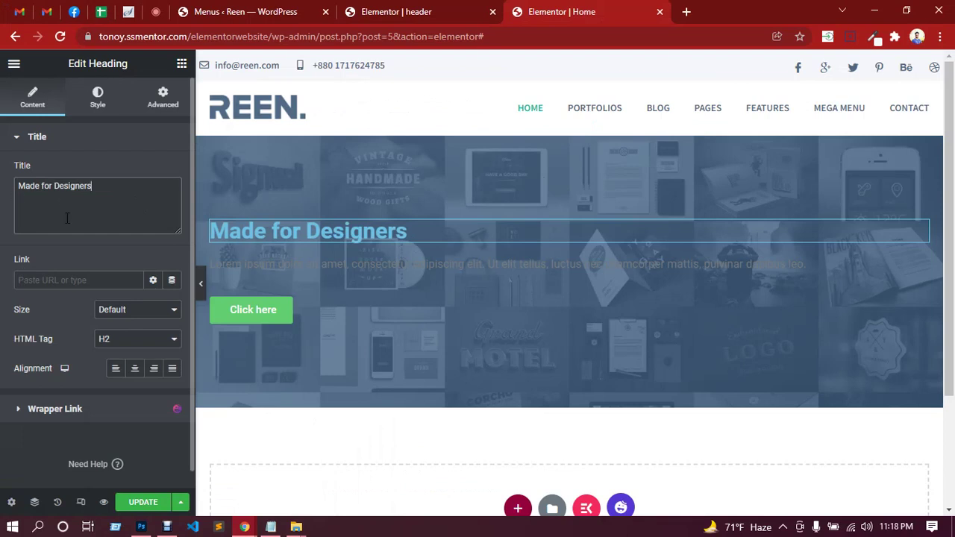
pyautogui.click(141, 316)
pyautogui.click(128, 345)
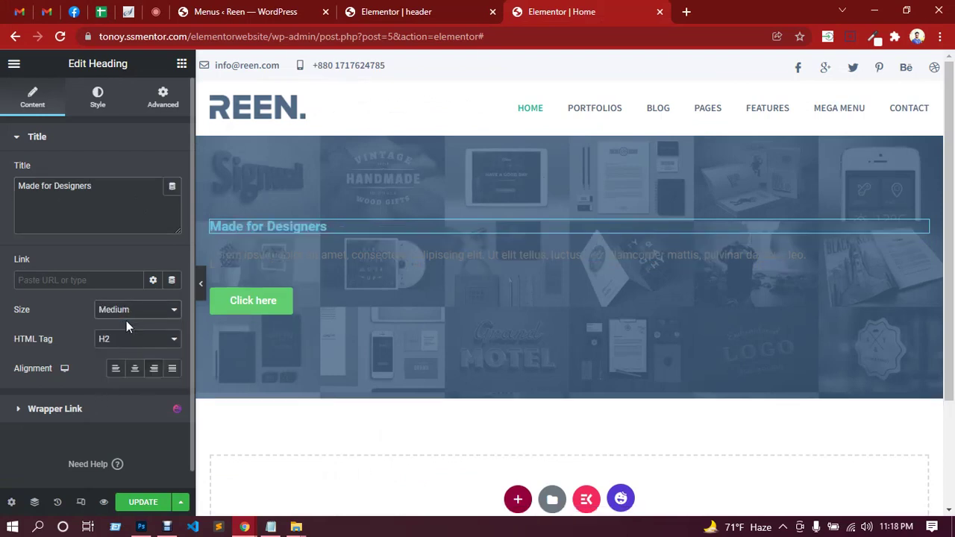
pyautogui.click(133, 314)
pyautogui.click(120, 354)
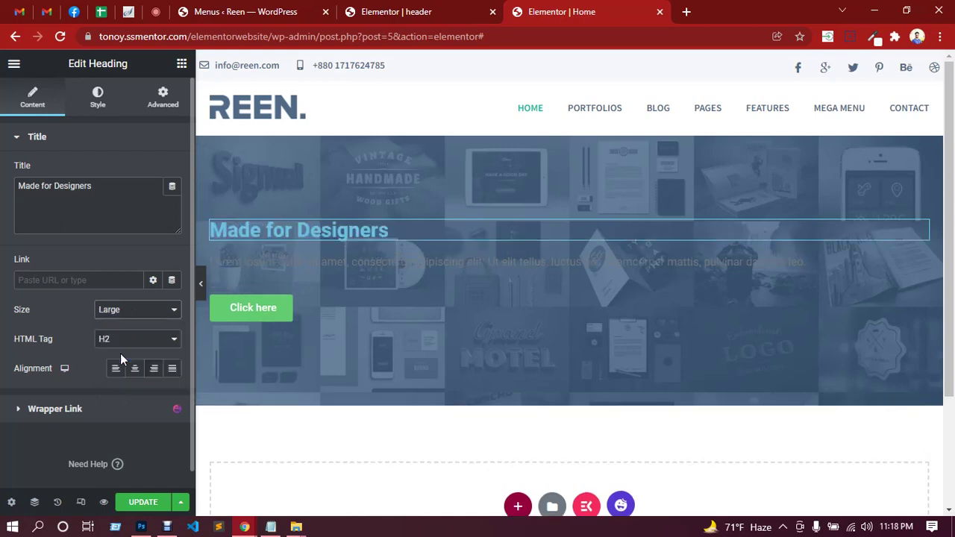
pyautogui.click(139, 319)
pyautogui.click(125, 366)
pyautogui.click(142, 316)
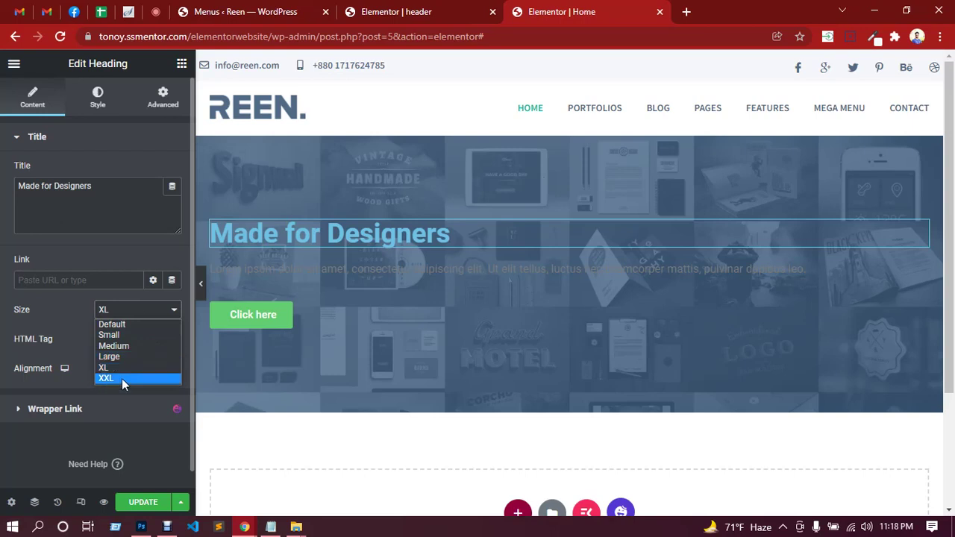
pyautogui.click(123, 384)
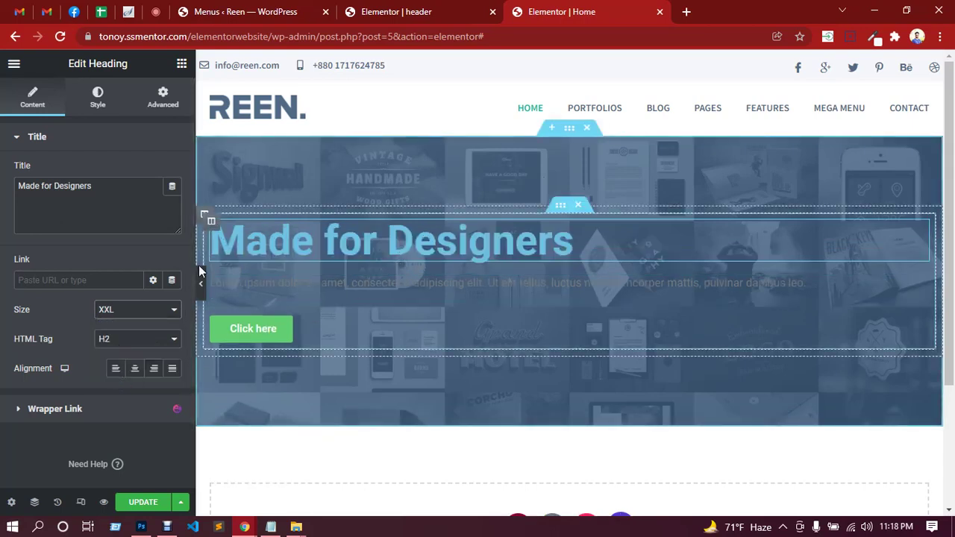
pyautogui.click(135, 368)
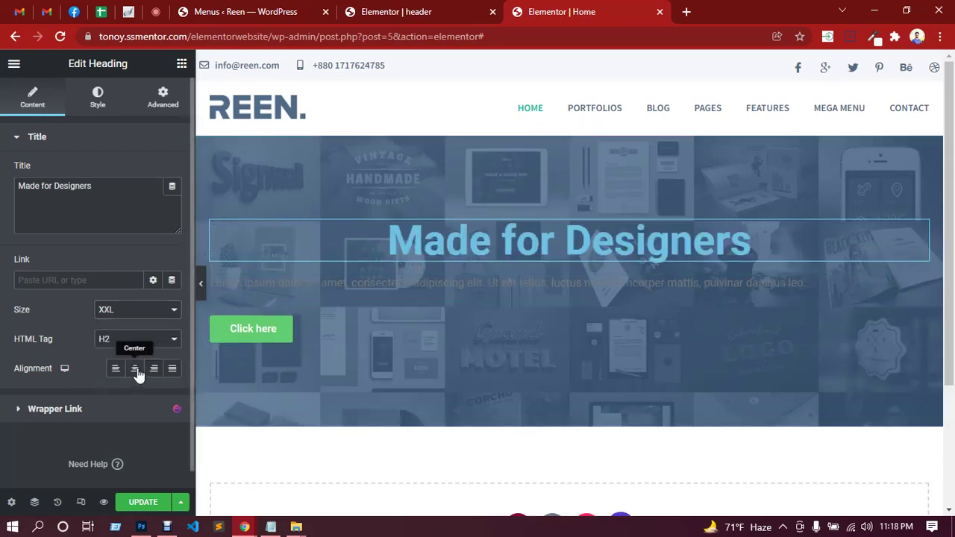
# Set the heading text colour to #fff.
pyautogui.click(98, 99)
pyautogui.click(172, 175)
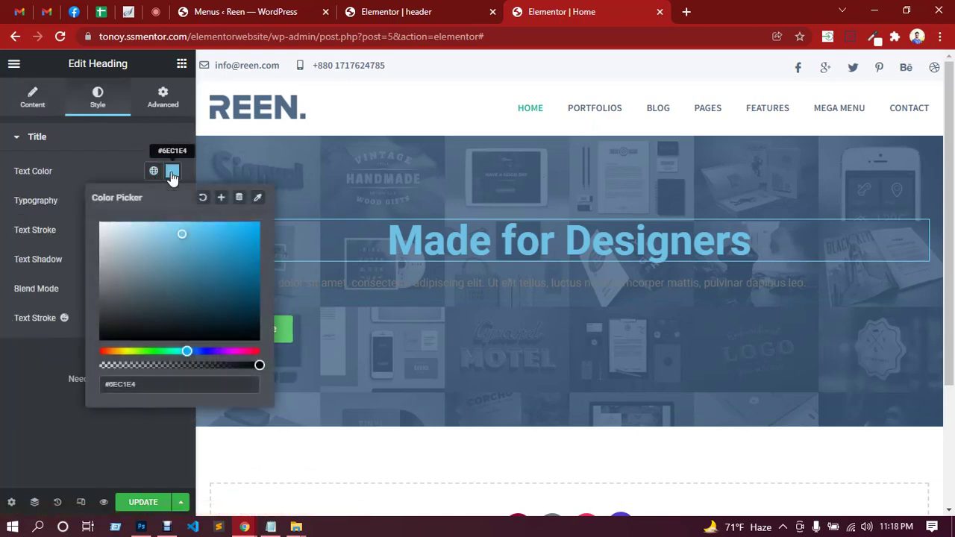
pyautogui.click(127, 385)
pyautogui.write('#')
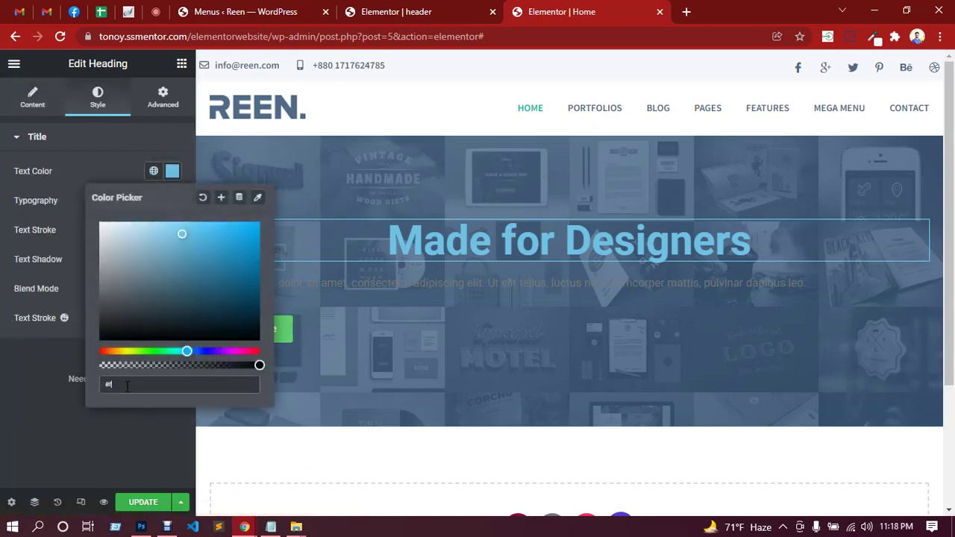
pyautogui.write('fff')
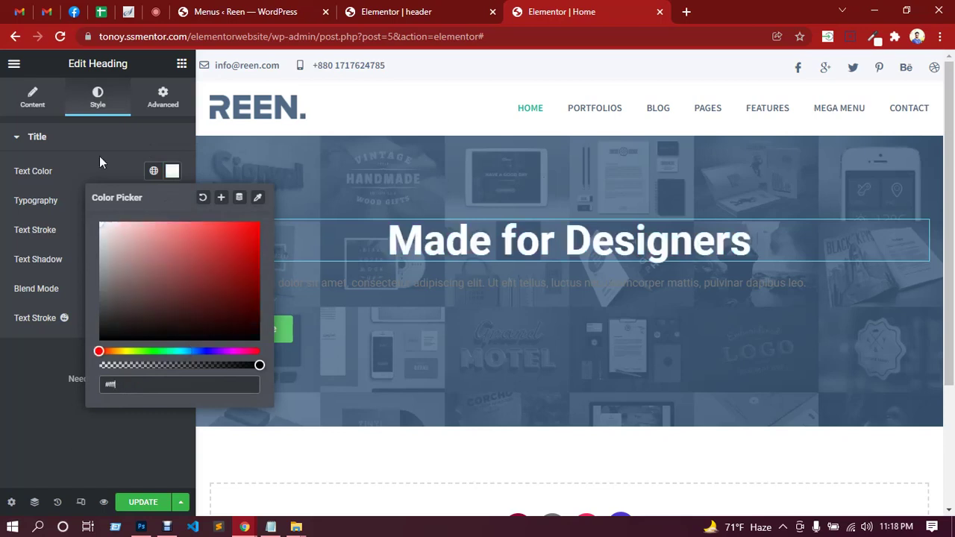
pyautogui.click(99, 150)
pyautogui.click(115, 138)
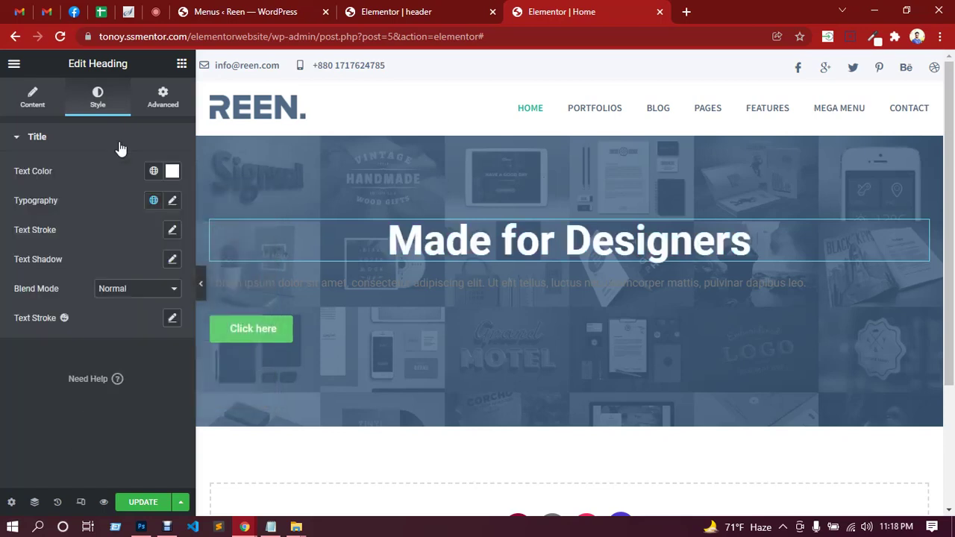
# Set the heading typography to Source Sans Pro, 65 px, uppercase.
pyautogui.click(172, 201)
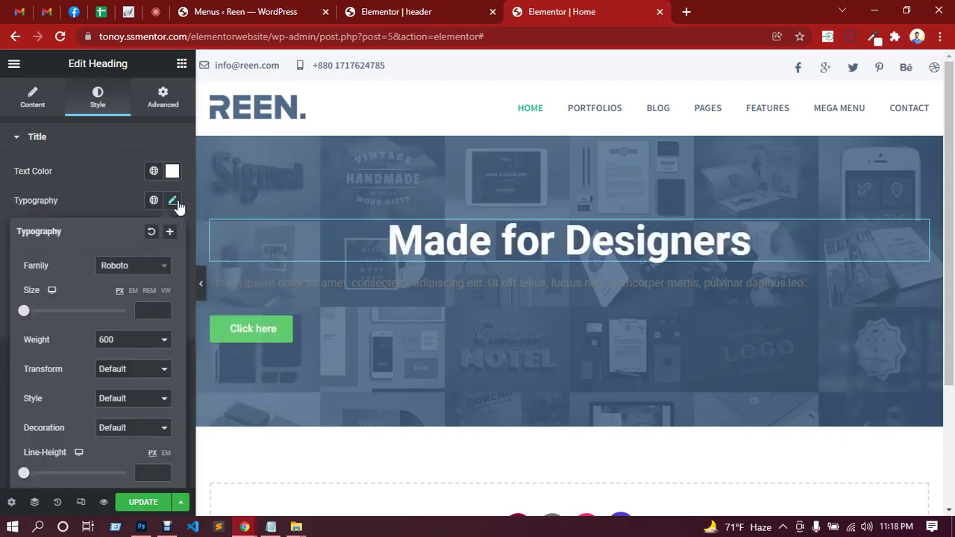
pyautogui.click(131, 266)
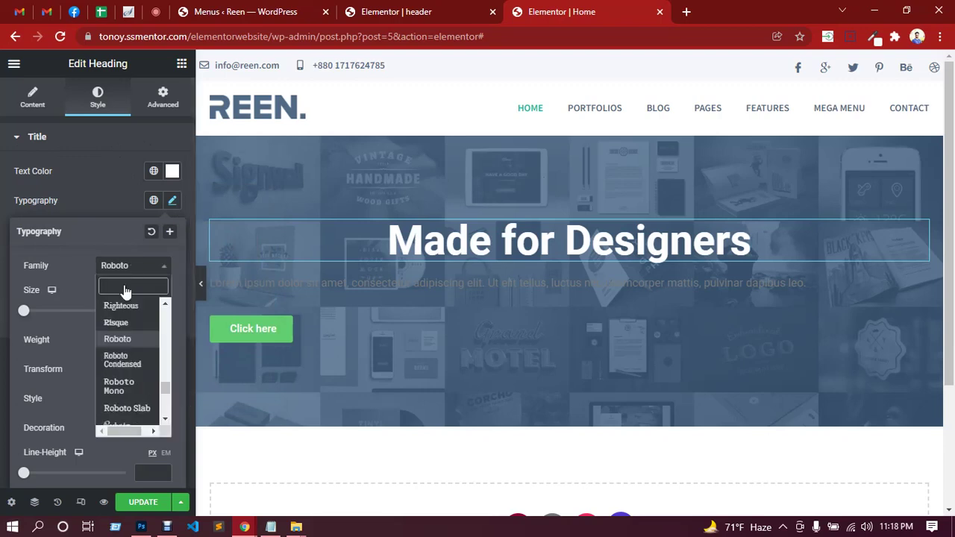
pyautogui.write('sourc')
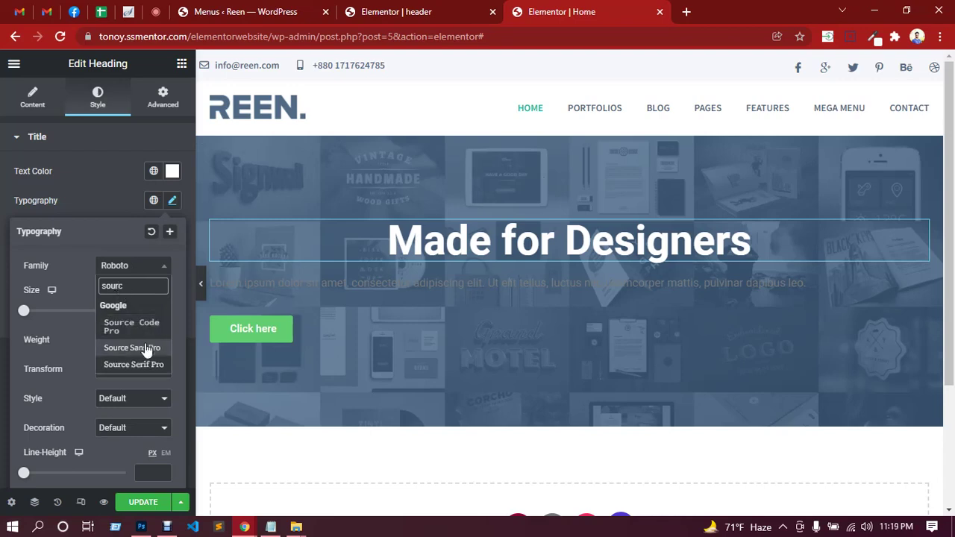
pyautogui.click(145, 344)
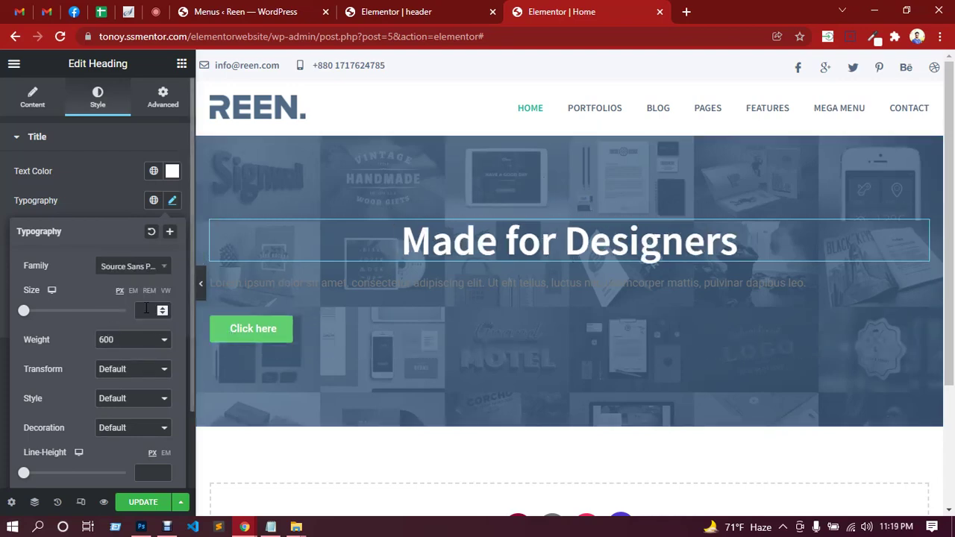
pyautogui.moveTo(23, 311); pyautogui.dragTo(60, 314)
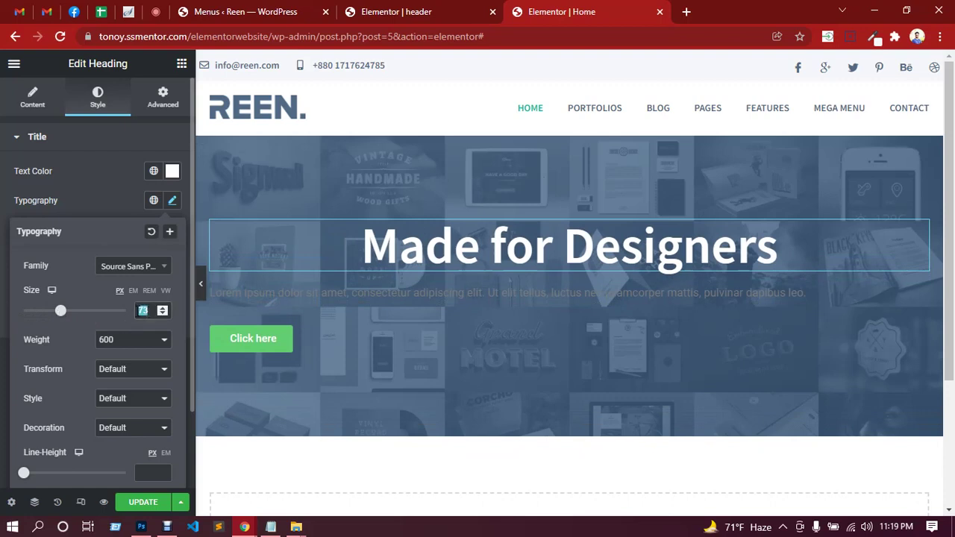
pyautogui.write('65')
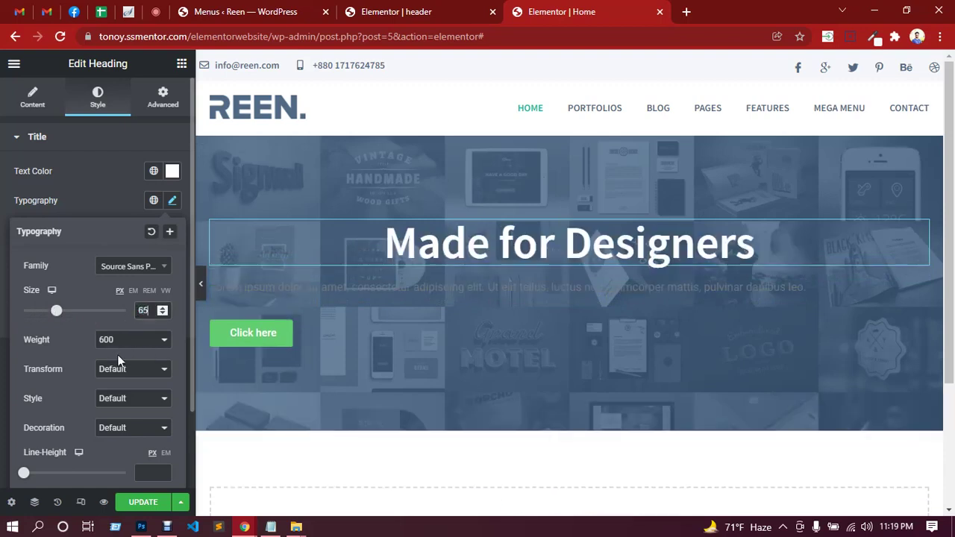
pyautogui.click(139, 370)
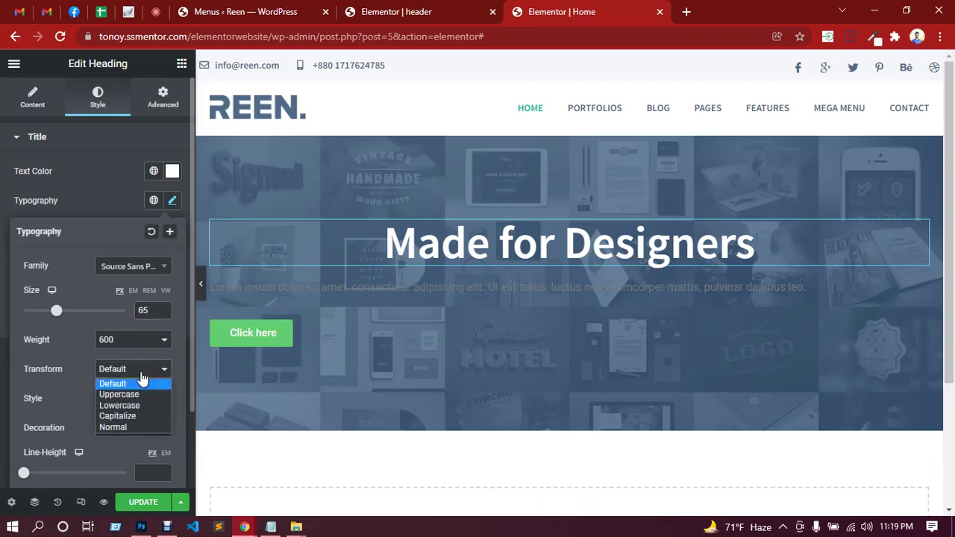
pyautogui.click(128, 398)
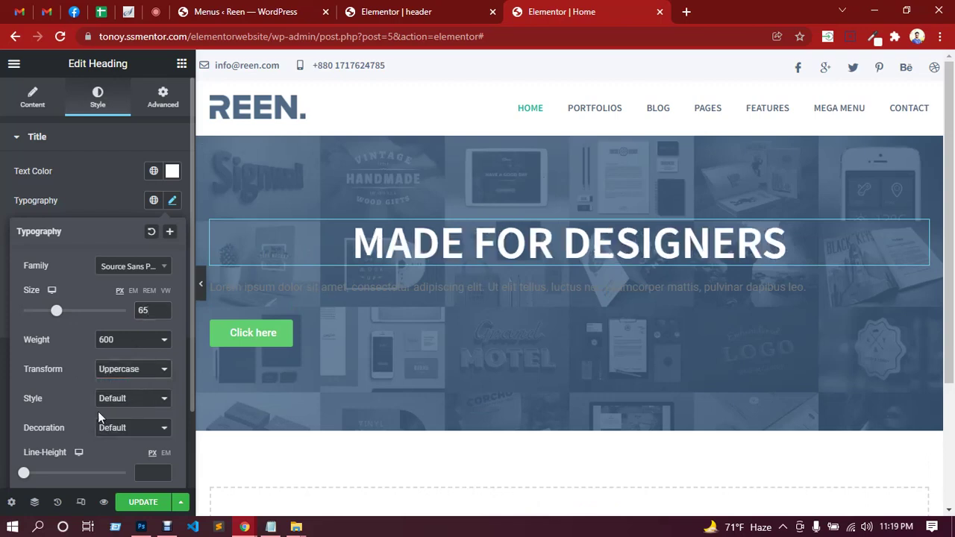
# Increase the heading letter spacing to 1.9 and update the page.
pyautogui.scroll(-2, 97, 410)
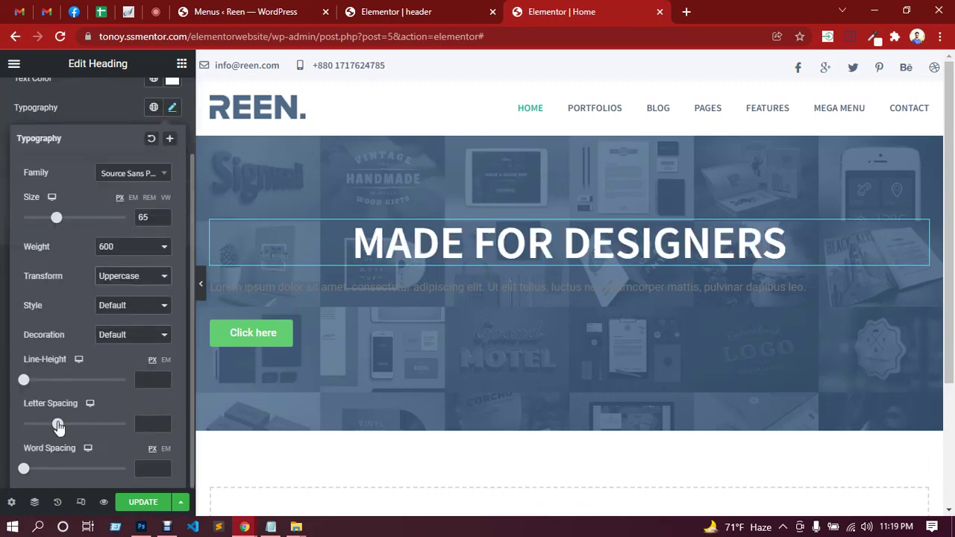
pyautogui.click(163, 422)
pyautogui.click(163, 422)
pyautogui.click(163, 422)
pyautogui.click(163, 422)
pyautogui.click(164, 423)
pyautogui.click(163, 422)
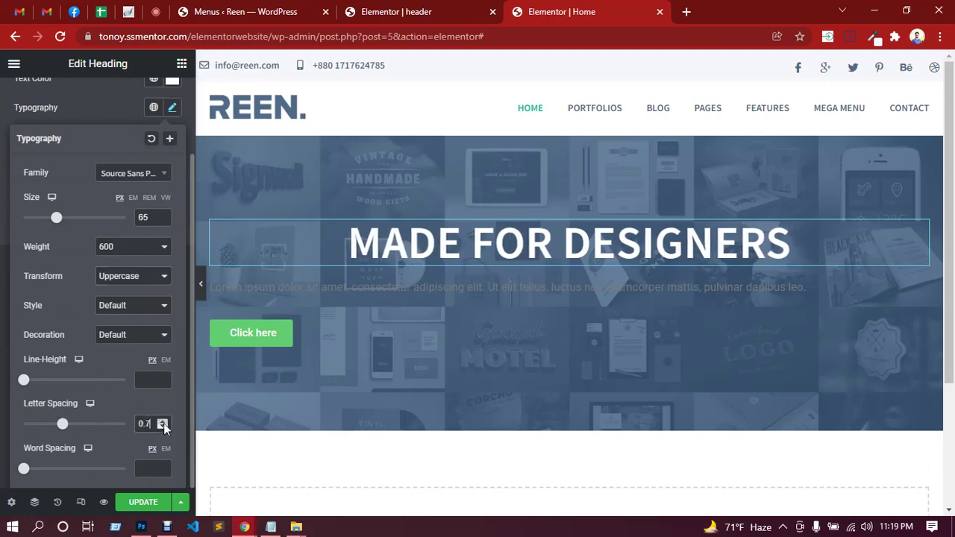
pyautogui.click(163, 422)
pyautogui.click(163, 422)
pyautogui.click(163, 423)
pyautogui.click(163, 422)
pyautogui.click(164, 422)
pyautogui.click(164, 423)
pyautogui.click(163, 422)
pyautogui.click(163, 422)
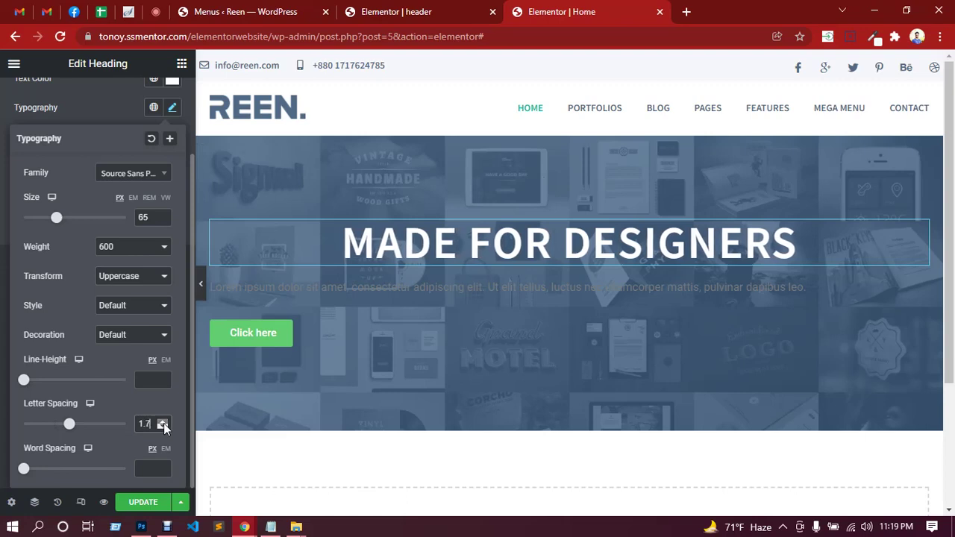
pyautogui.click(163, 422)
pyautogui.click(164, 422)
pyautogui.click(164, 422)
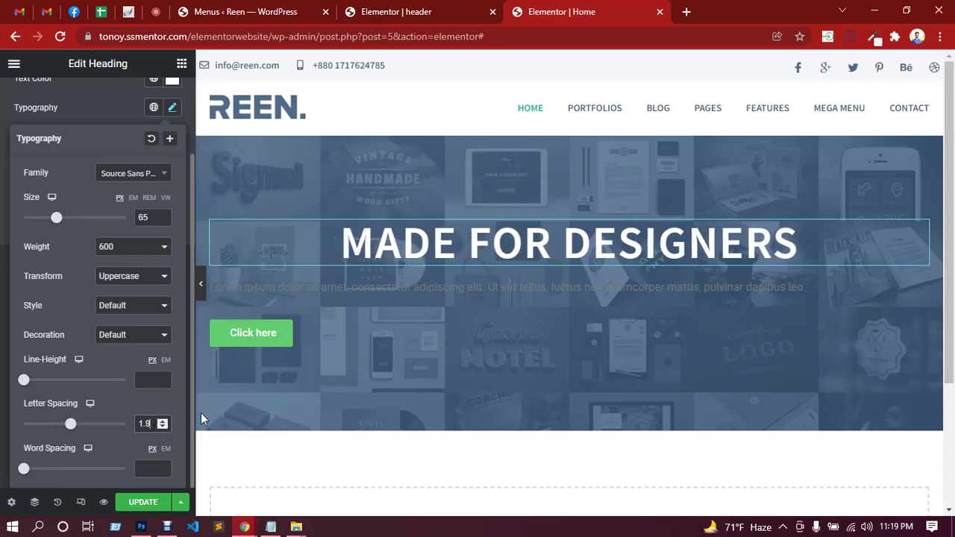
pyautogui.click(146, 507)
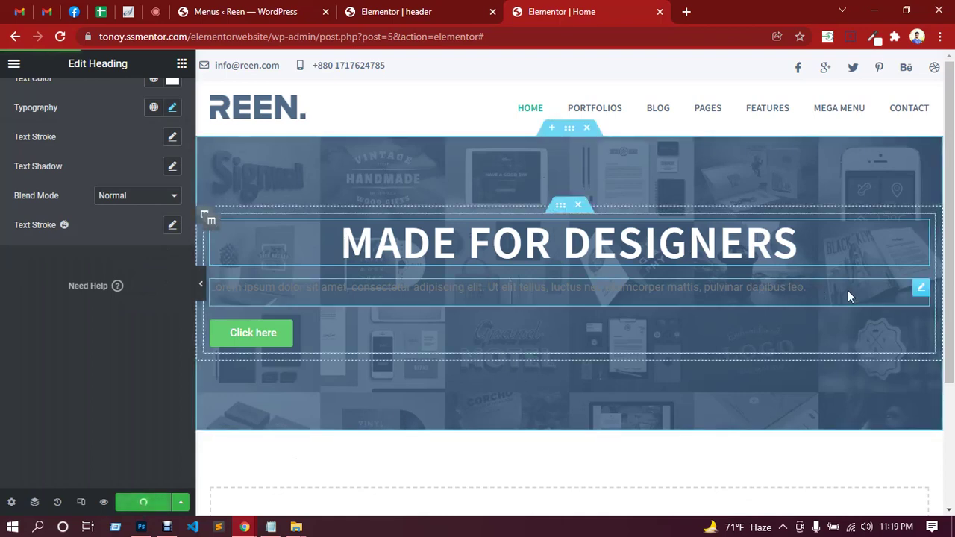
# Switch the paragraph editor to Text mode and delete the Lorem ipsum placeholder.
pyautogui.click(921, 291)
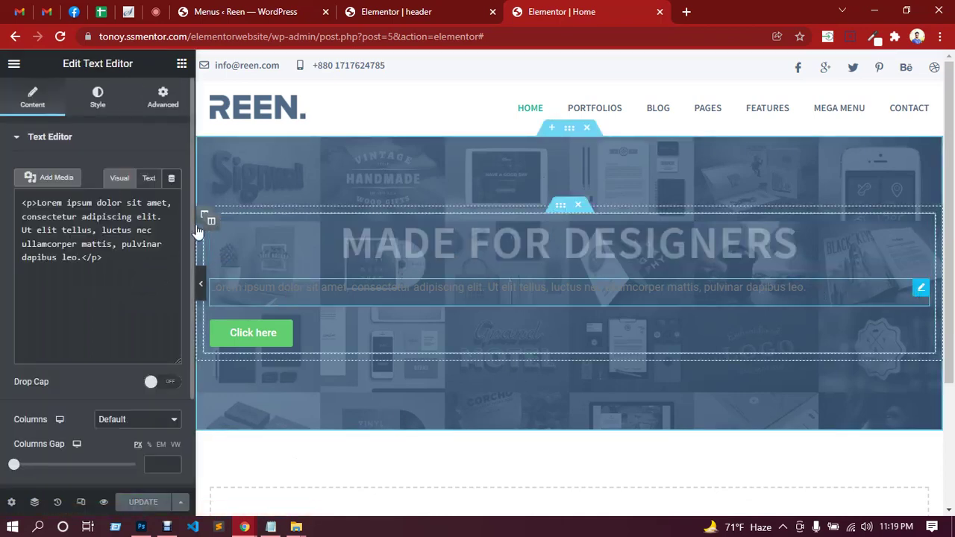
pyautogui.click(120, 179)
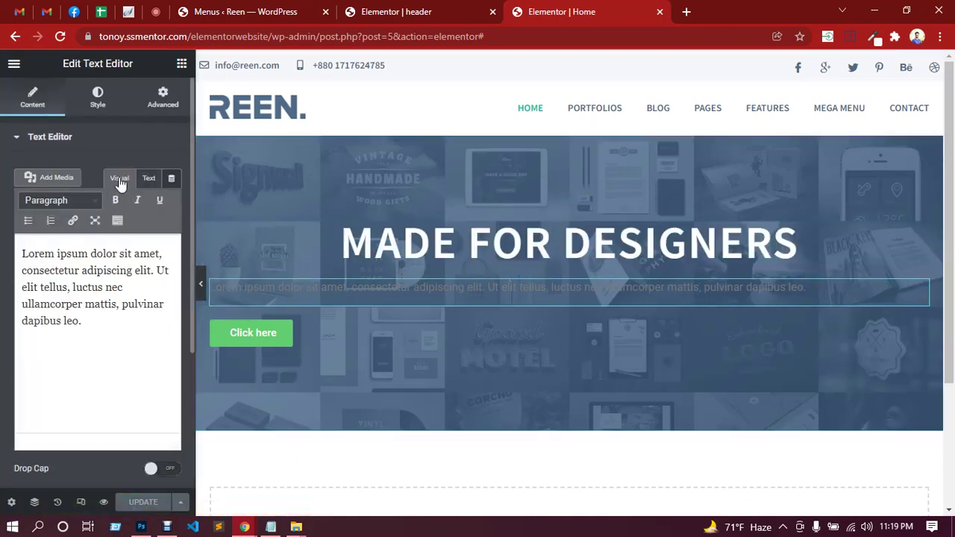
pyautogui.click(150, 179)
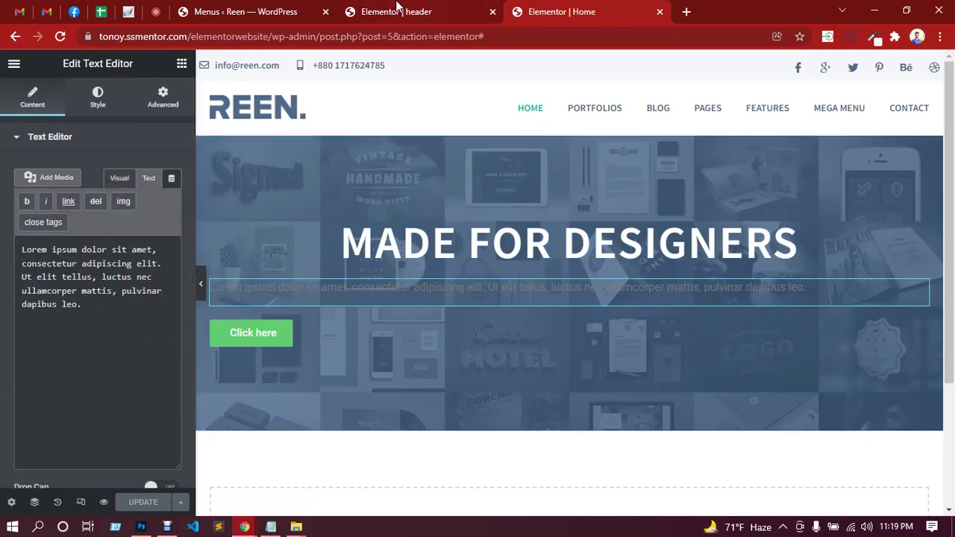
pyautogui.click(141, 527)
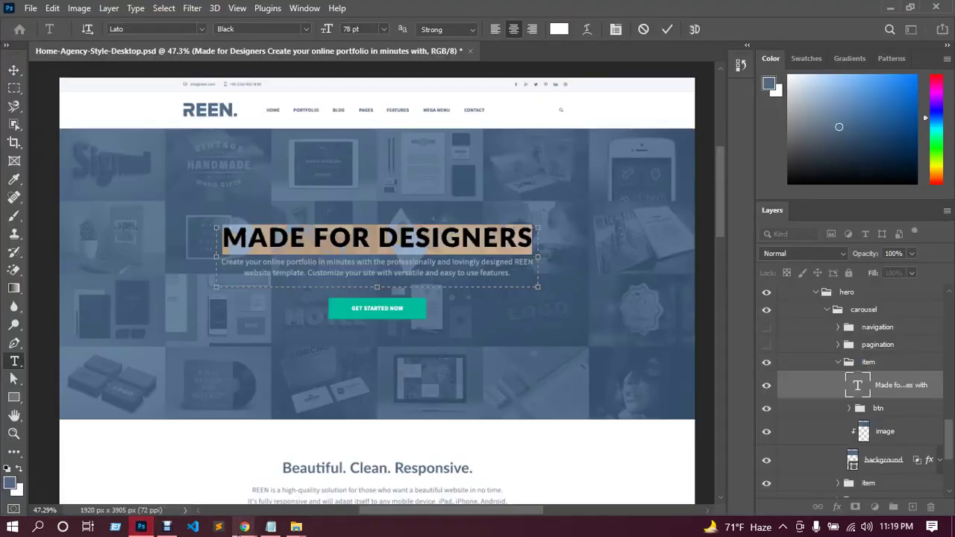
pyautogui.moveTo(240, 531)
pyautogui.click(224, 465)
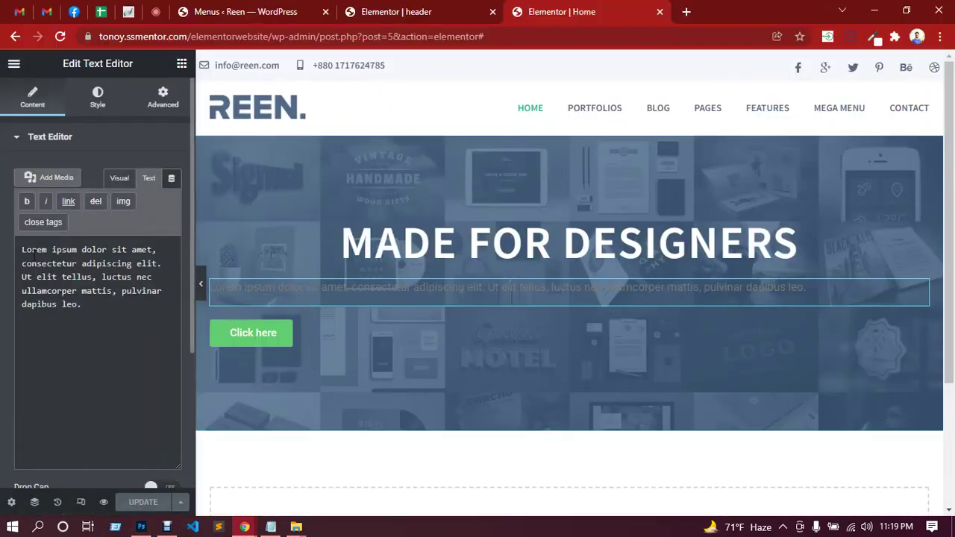
pyautogui.moveTo(35, 254); pyautogui.dragTo(100, 303)
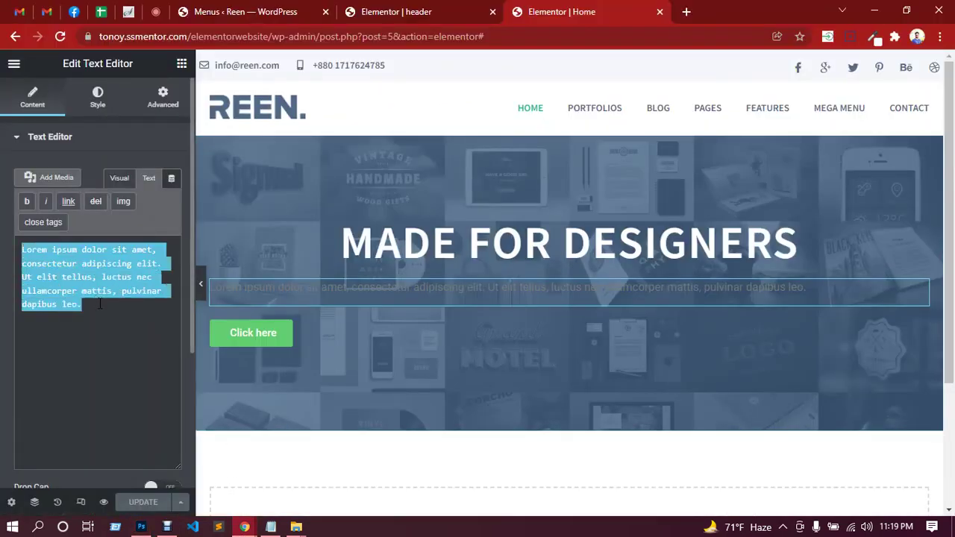
pyautogui.press('BackSpace')
# Copy the subtitle paragraph from the Photoshop mockup and paste it into the paragraph.
pyautogui.moveTo(271, 527)
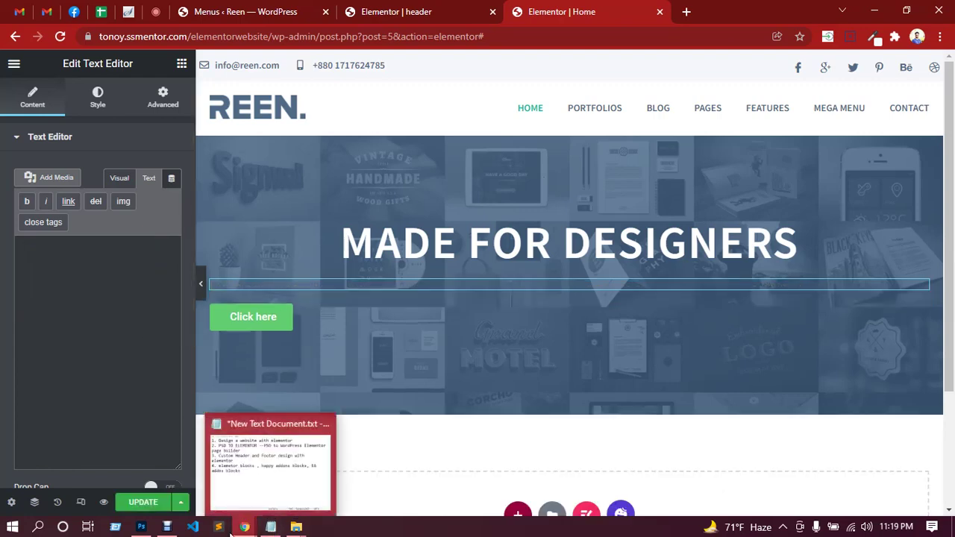
pyautogui.click(141, 527)
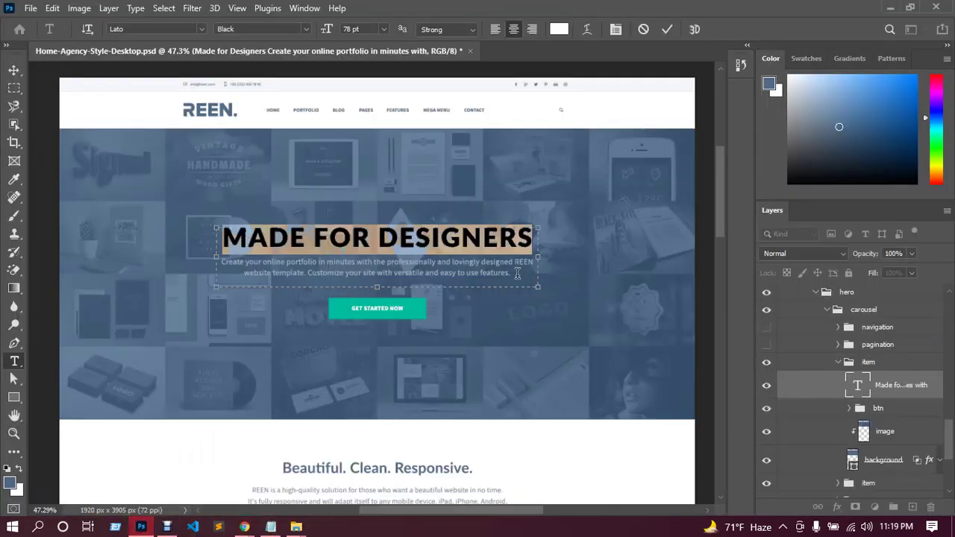
pyautogui.moveTo(517, 273); pyautogui.dragTo(221, 263)
pyautogui.hotkey('ctrl', 'c')
pyautogui.moveTo(244, 527)
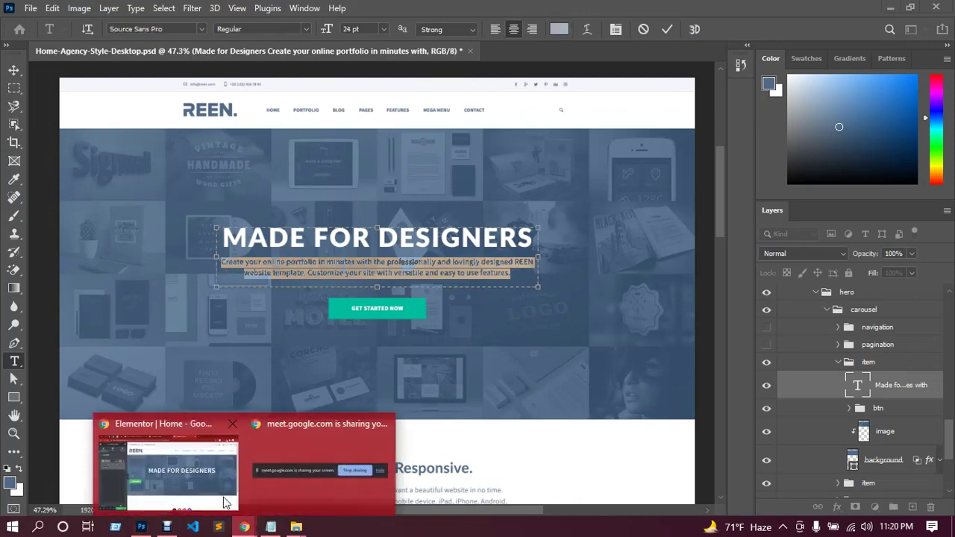
pyautogui.click(224, 502)
pyautogui.click(107, 278)
pyautogui.hotkey('ctrl', 'v')
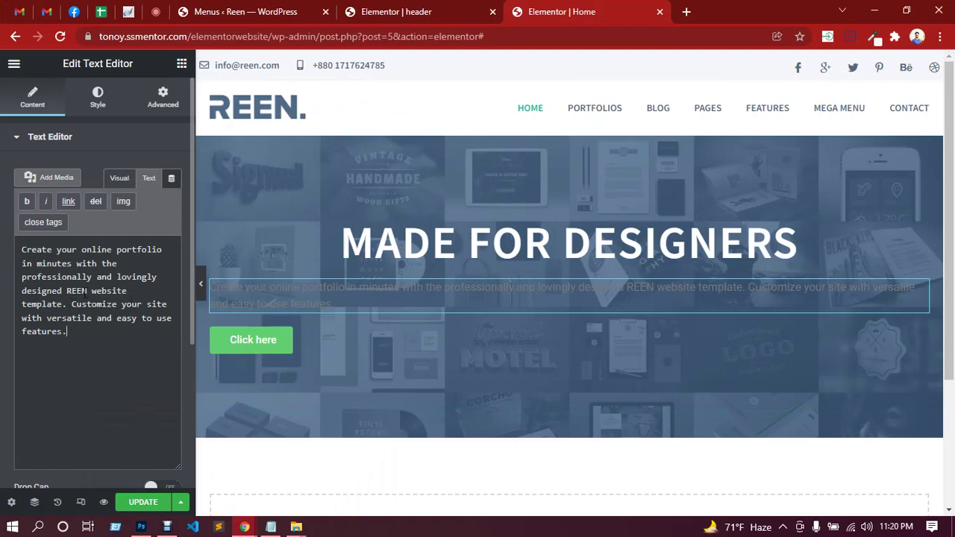
# Insert a <br> line break after 'designed REEN', removing the stray space, and return to Visual.
pyautogui.click(90, 291)
pyautogui.press('Return')
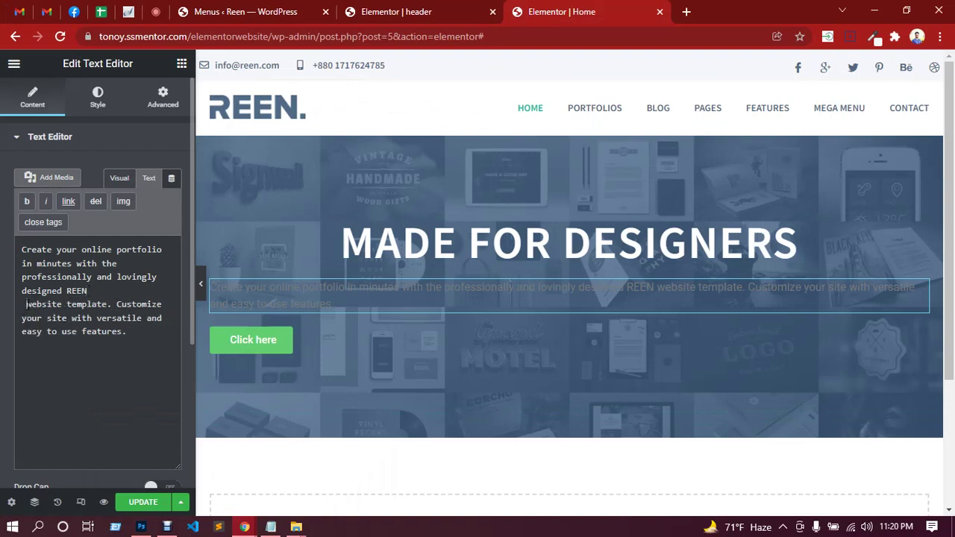
pyautogui.press('BackSpace')
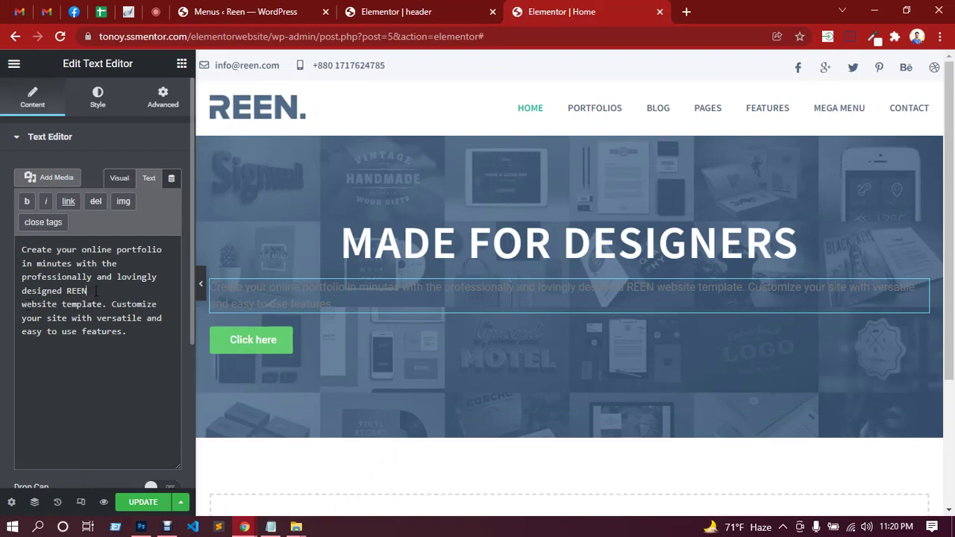
pyautogui.write('<>')
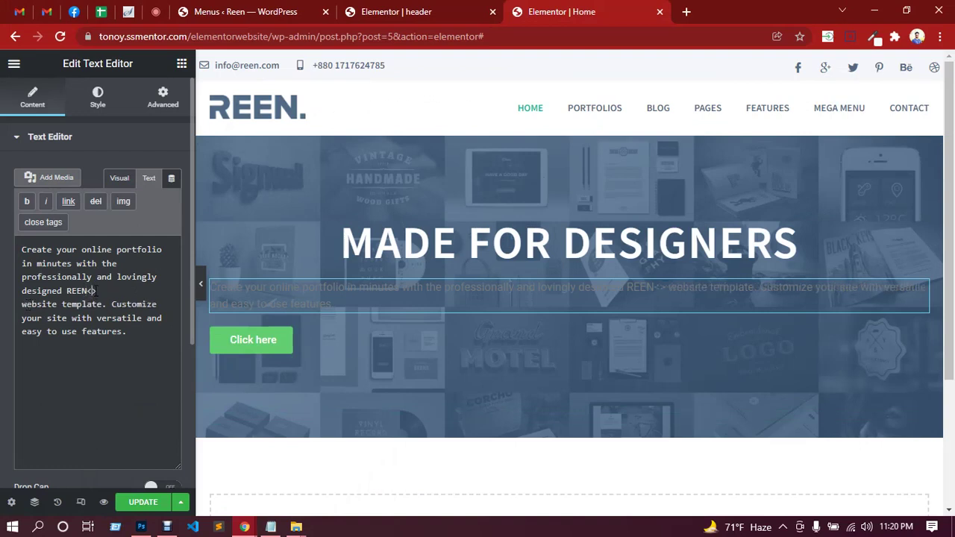
pyautogui.write('br')
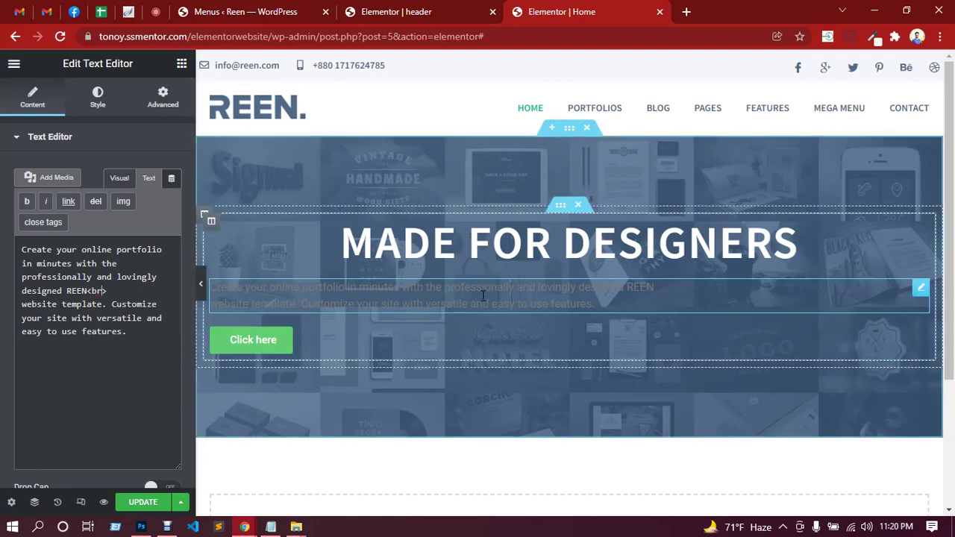
pyautogui.click(120, 180)
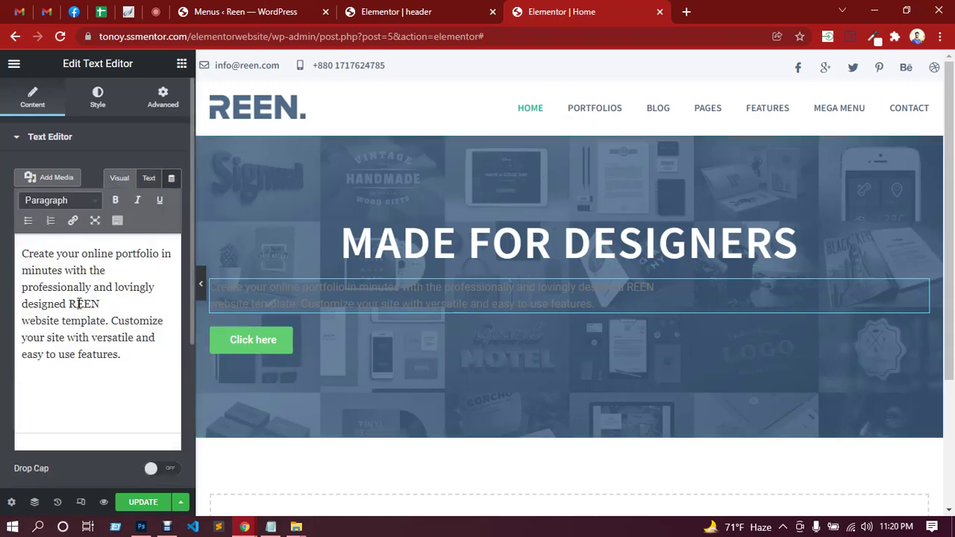
# Centre-align the hero paragraph text, open its text colour picker, and view the mockup.
pyautogui.click(103, 110)
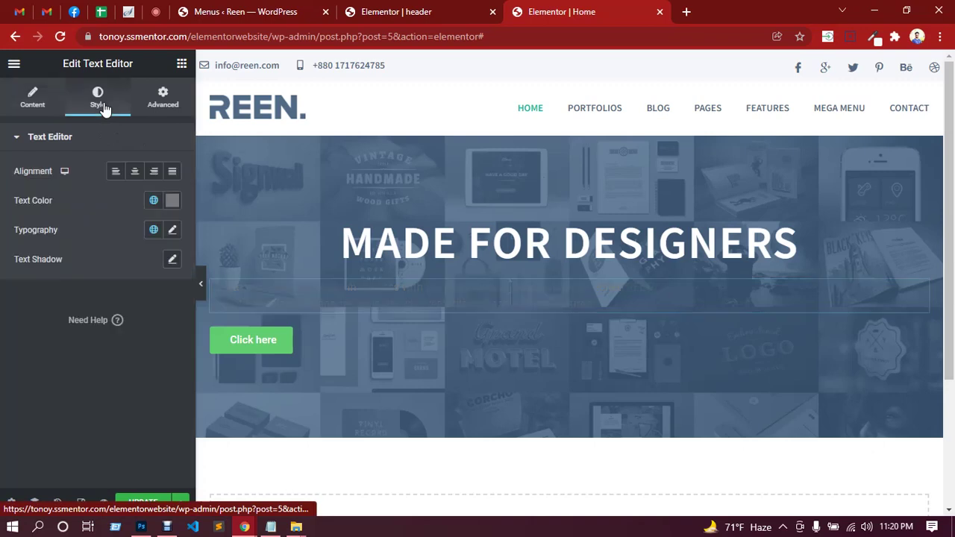
pyautogui.click(133, 174)
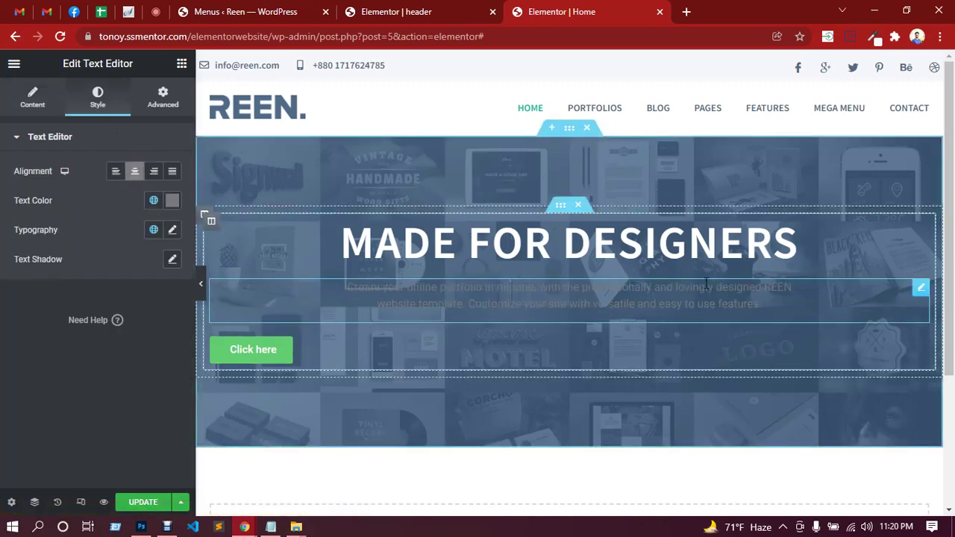
pyautogui.click(171, 203)
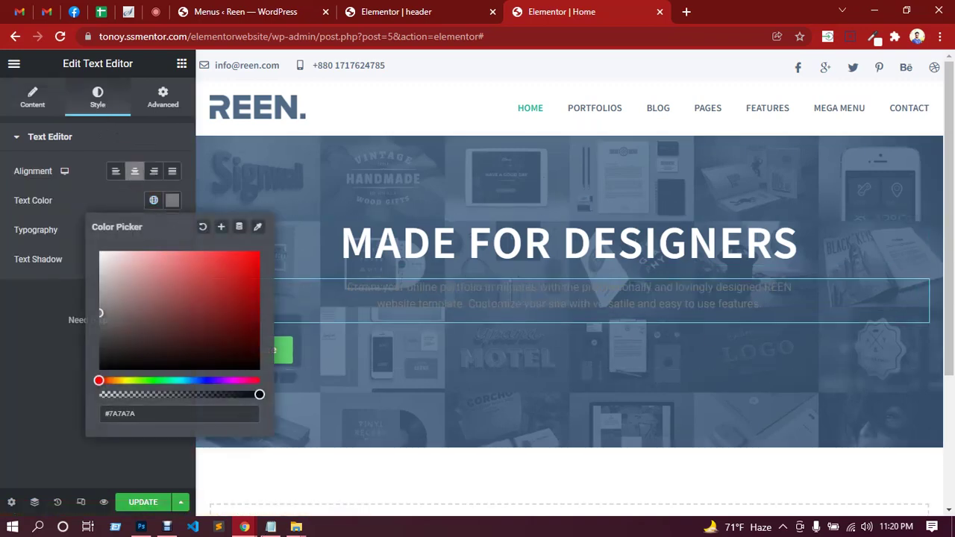
pyautogui.click(141, 526)
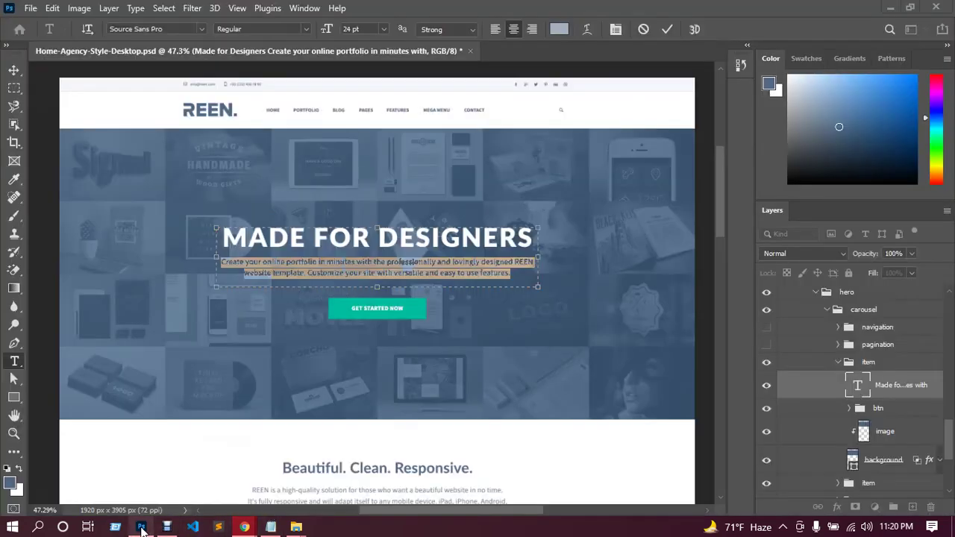
# Eyedrop the mockup paragraph's text colour and read its hex value, a3b1bf.
pyautogui.click(14, 69)
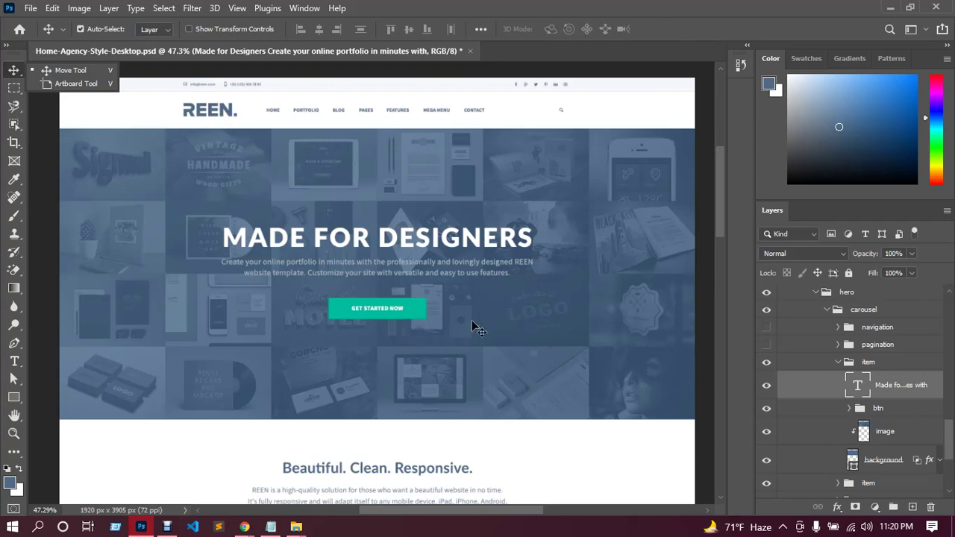
pyautogui.hscroll(-2, 482, 327)
pyautogui.click(551, 334)
pyautogui.scroll(8, 556, 334)
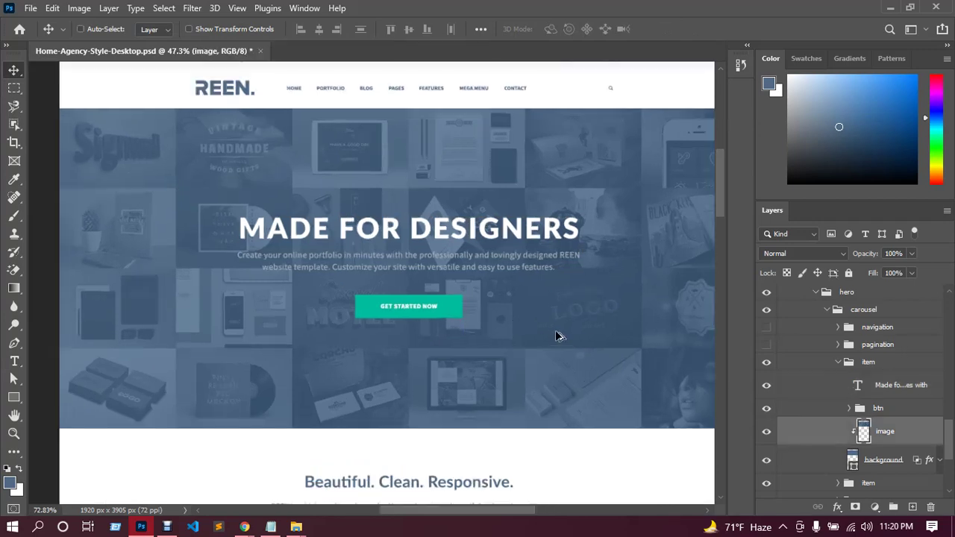
pyautogui.click(15, 180)
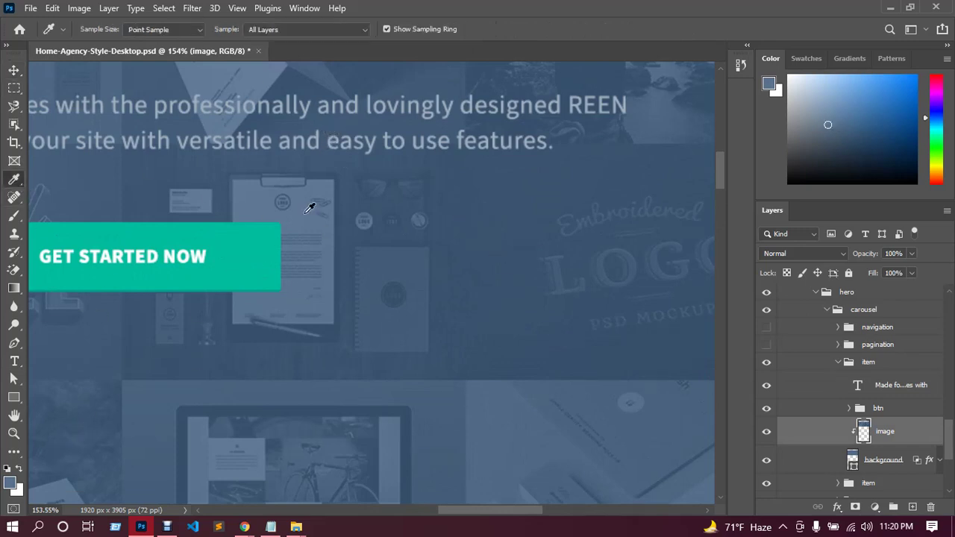
pyautogui.scroll(3, 396, 236)
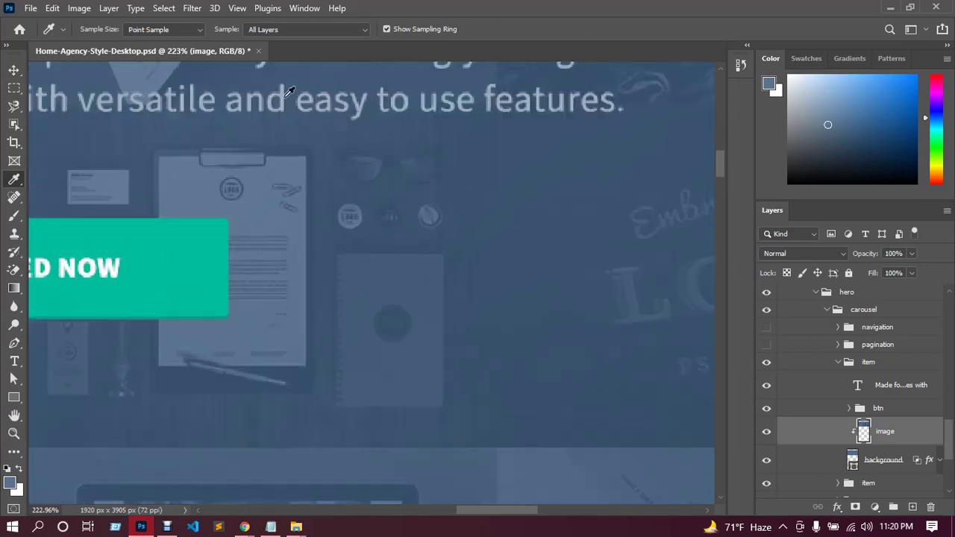
pyautogui.click(282, 94)
pyautogui.click(12, 485)
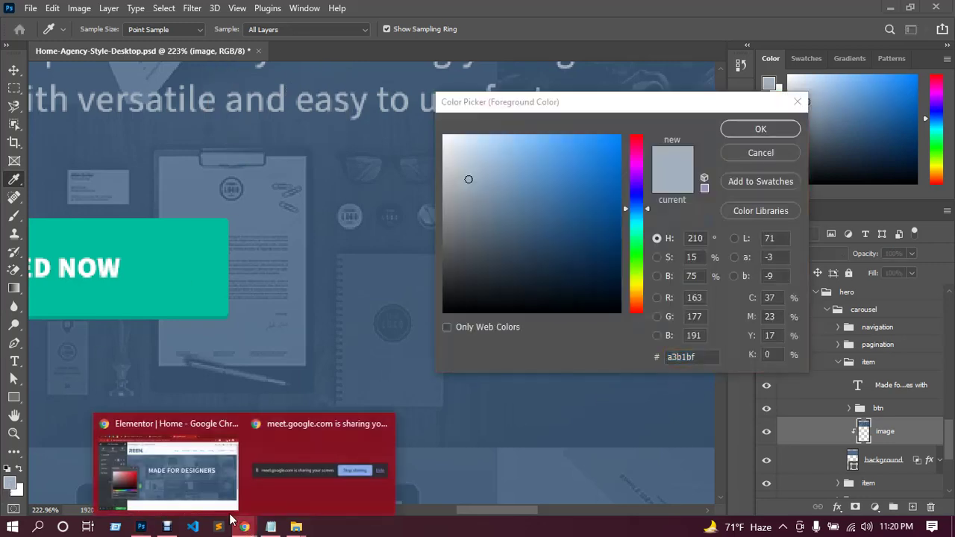
pyautogui.click(198, 477)
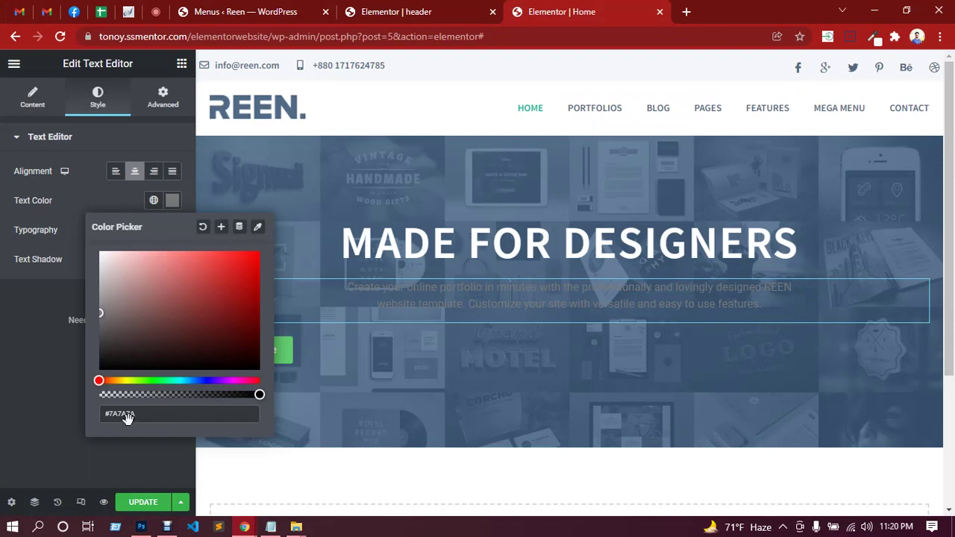
# Give the paragraph colour #a3b1bf and Source Sans Pro font at 16 px.
pyautogui.write('#a3b1bf')
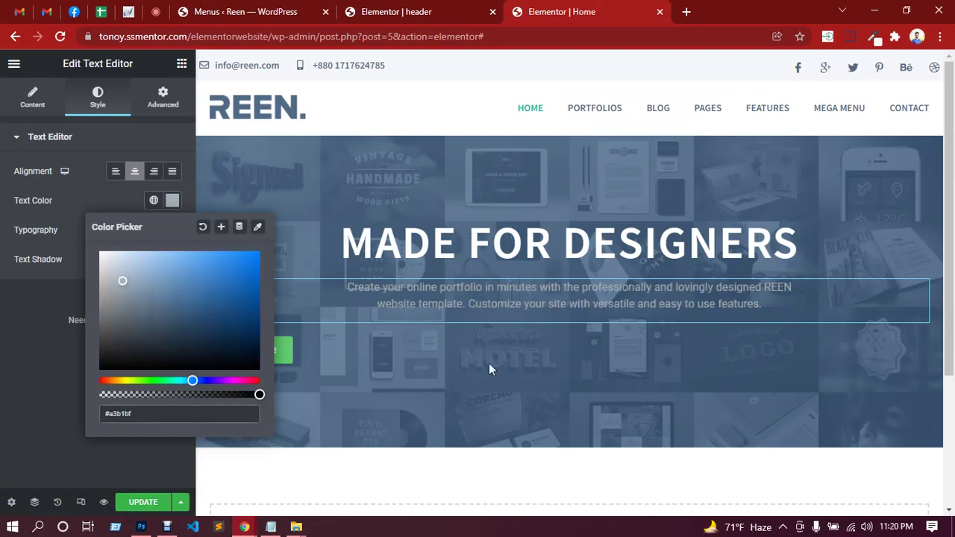
pyautogui.click(42, 333)
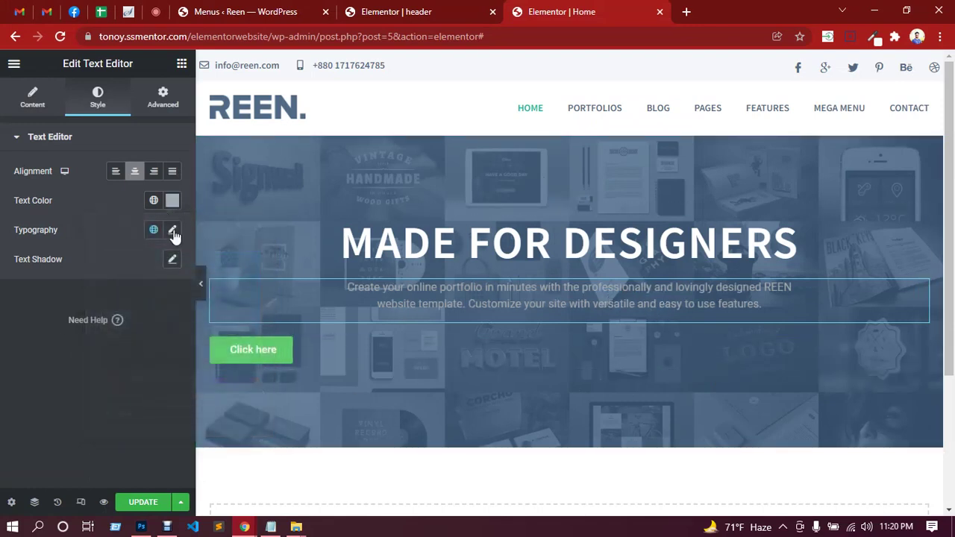
pyautogui.click(172, 232)
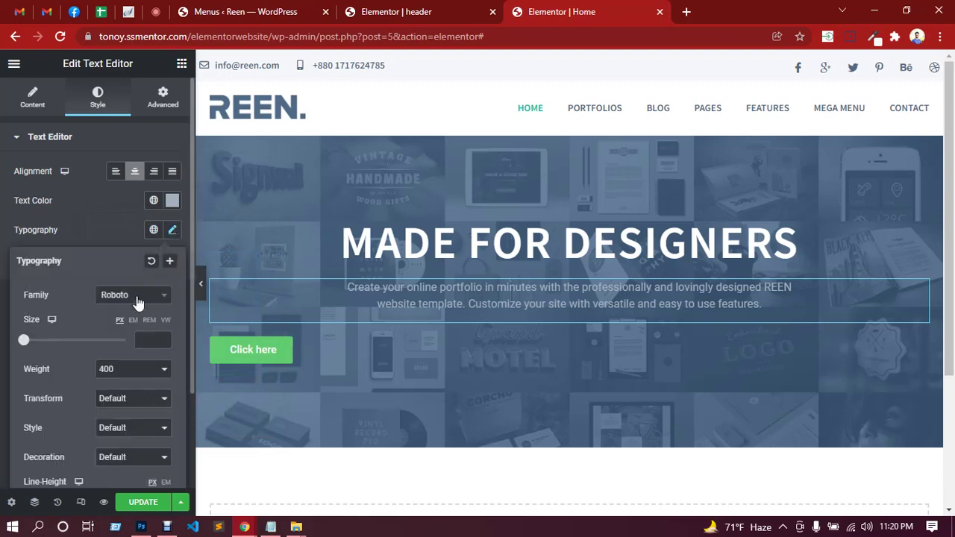
pyautogui.click(137, 298)
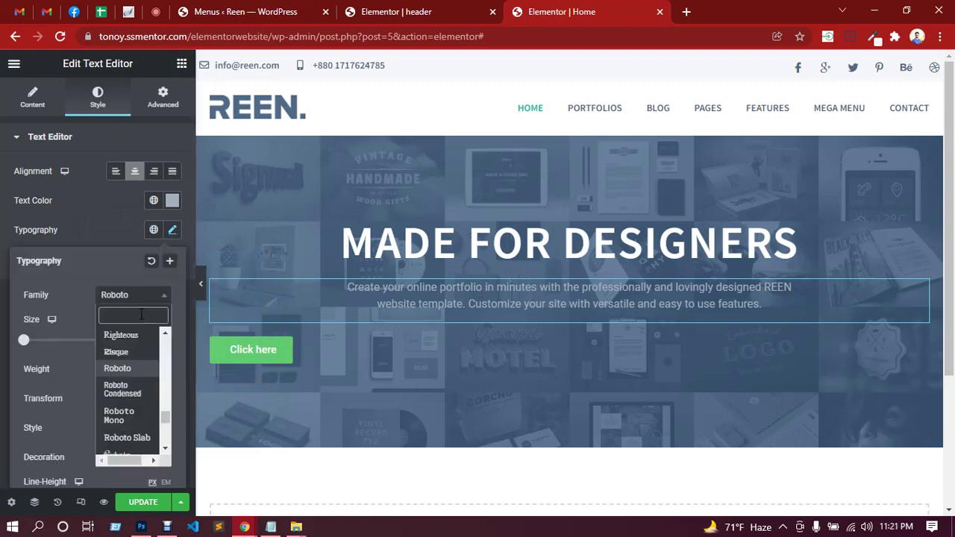
pyautogui.write('sour')
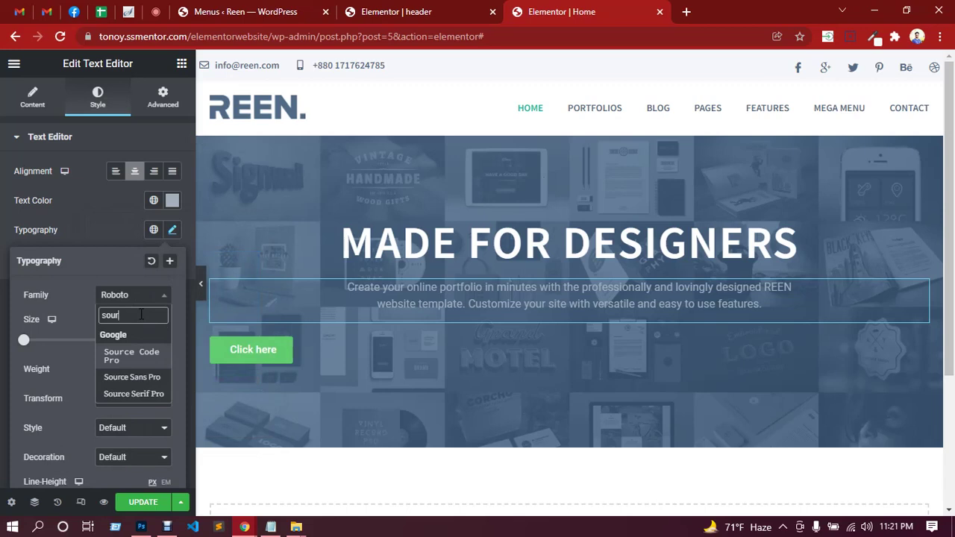
pyautogui.click(137, 379)
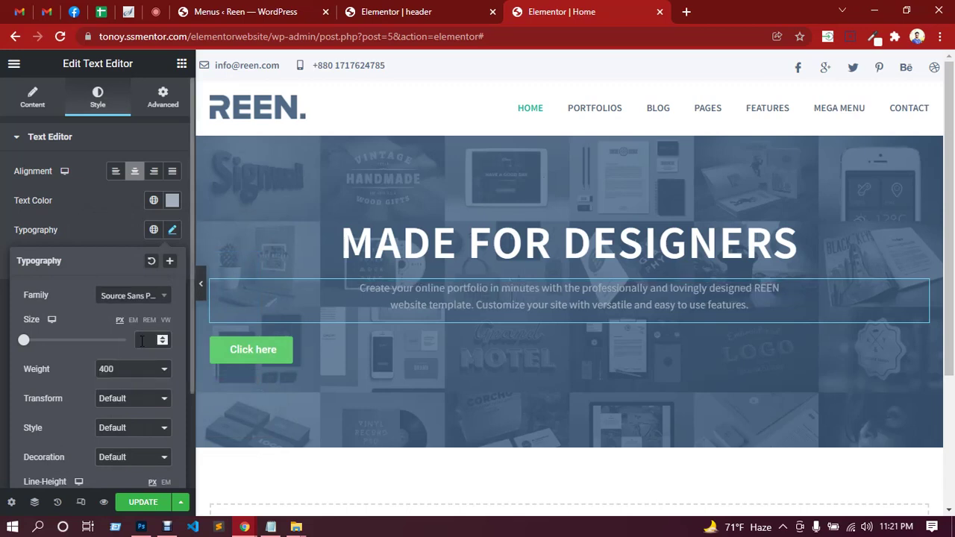
pyautogui.click(142, 340)
pyautogui.write('16')
# Set the paragraph line height to 26 px, save the page, and open the button's settings.
pyautogui.scroll(-1, 68, 356)
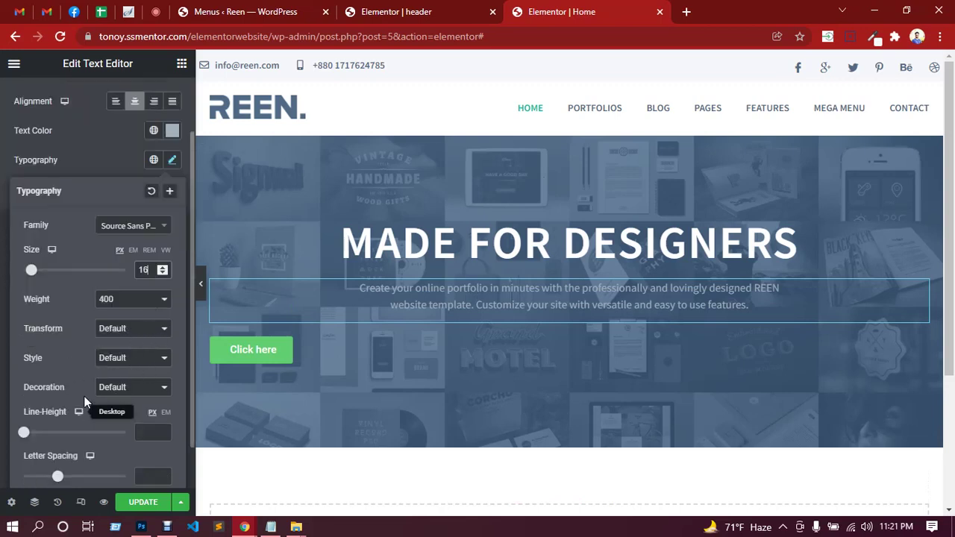
pyautogui.scroll(-1, 83, 396)
pyautogui.click(149, 382)
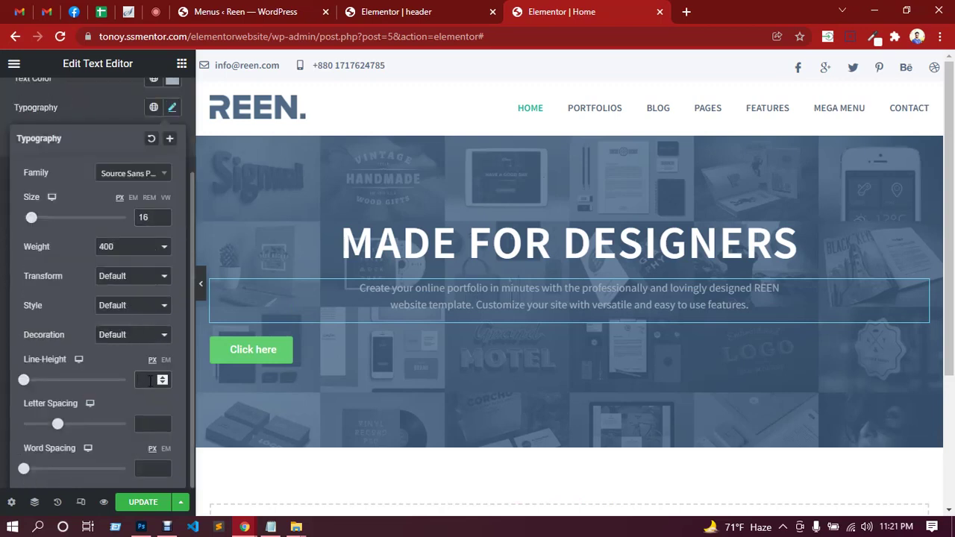
pyautogui.write('26')
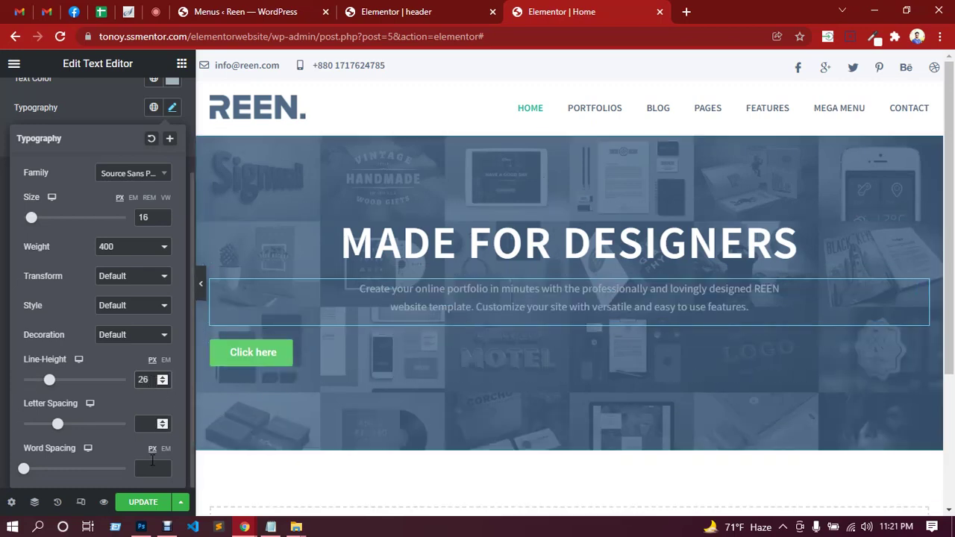
pyautogui.click(137, 505)
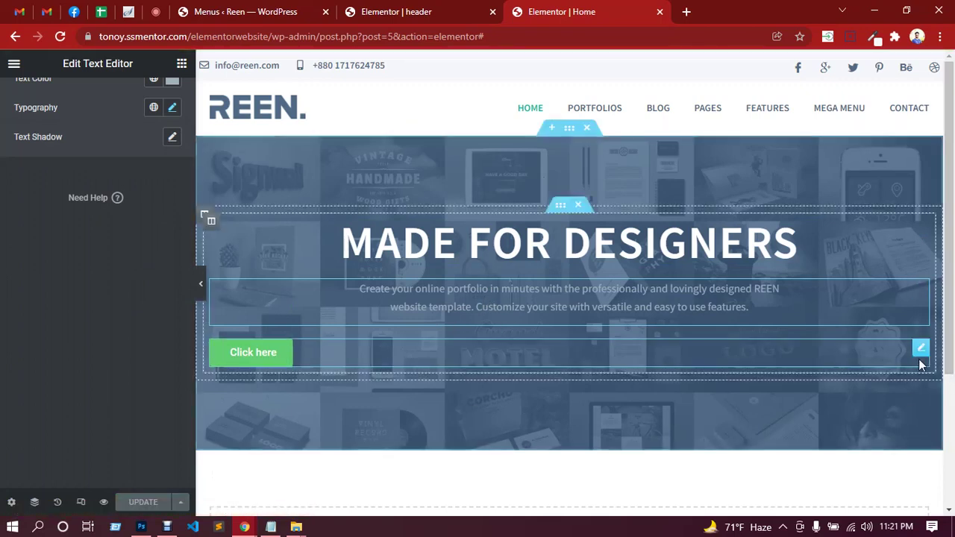
pyautogui.click(921, 350)
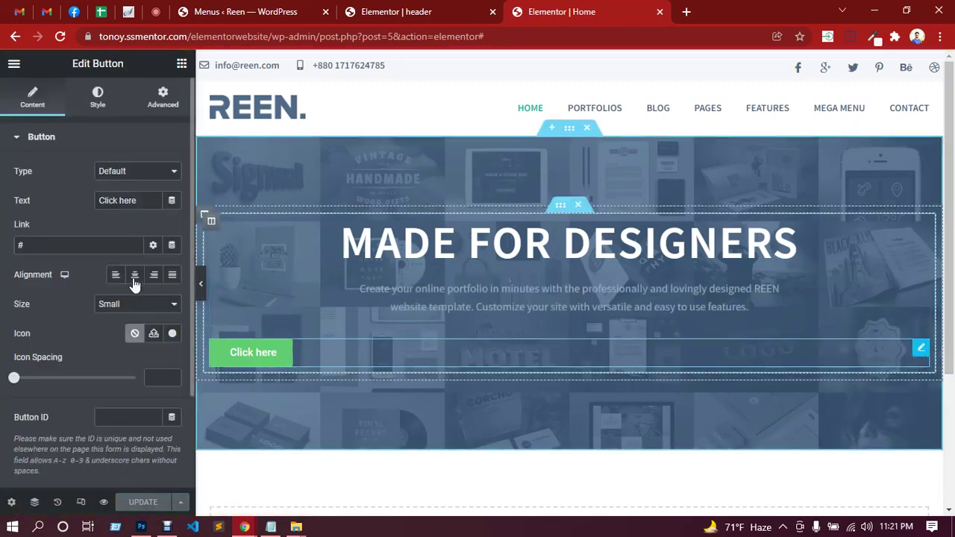
pyautogui.click(141, 526)
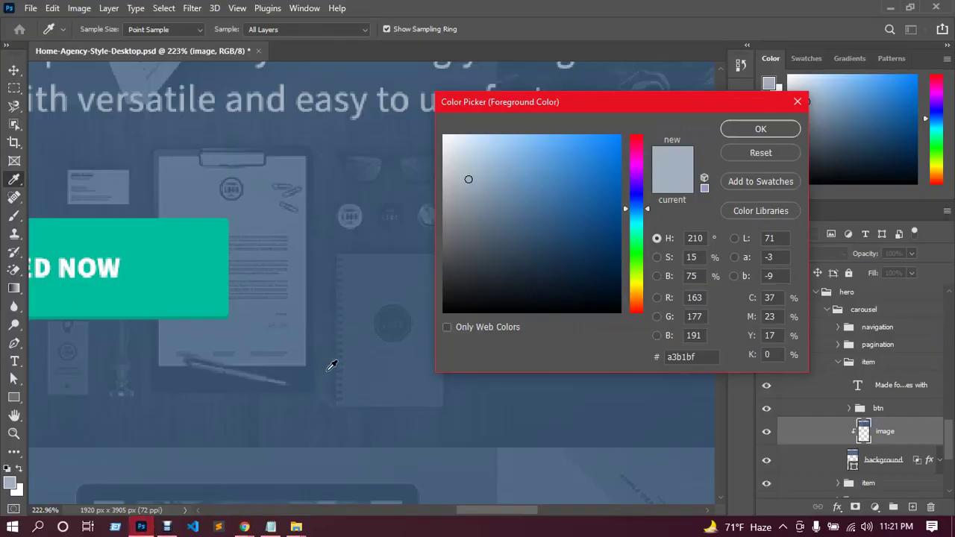
# Check the GET STARTED NOW label's font in Photoshop (Source Sans Pro Bold 18 pt), then return to Elementor.
pyautogui.scroll(-4, 329, 366)
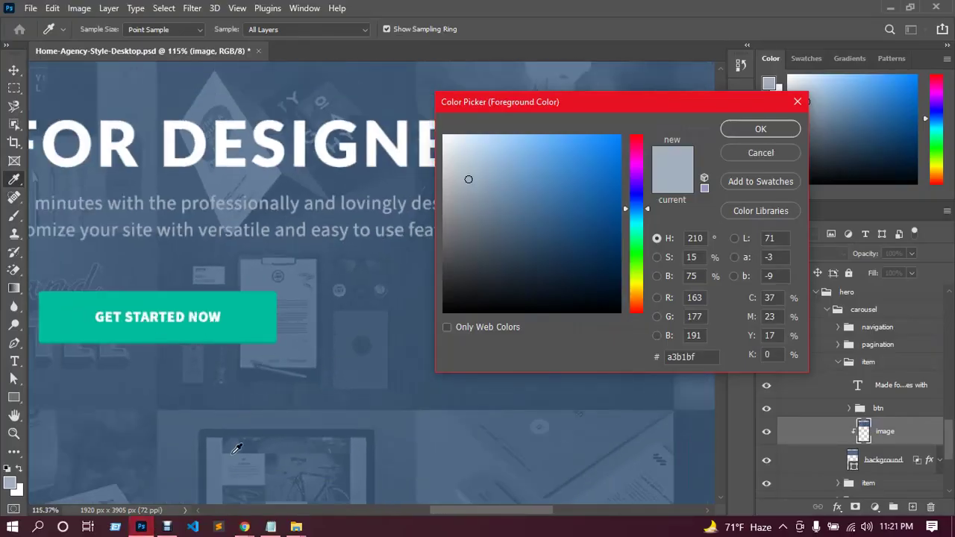
pyautogui.moveTo(234, 515)
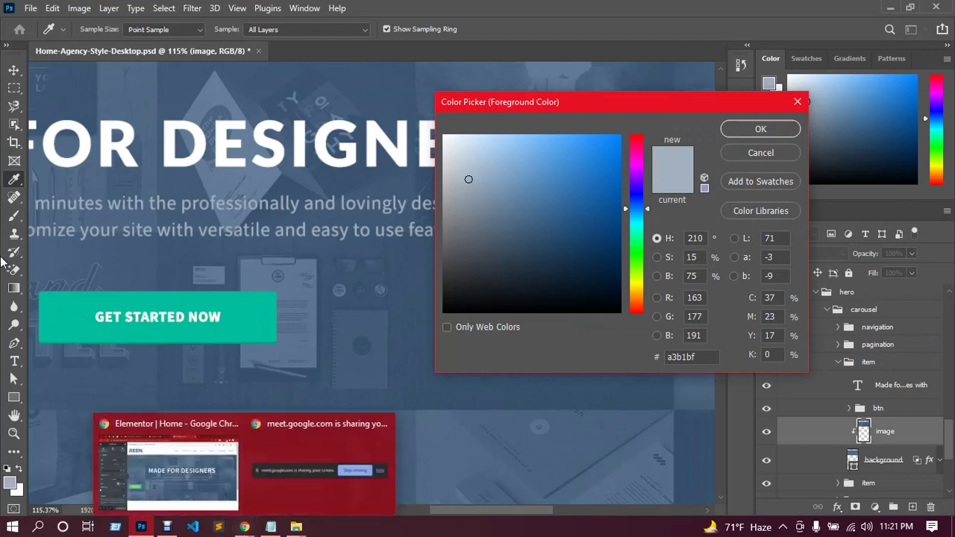
pyautogui.click(798, 103)
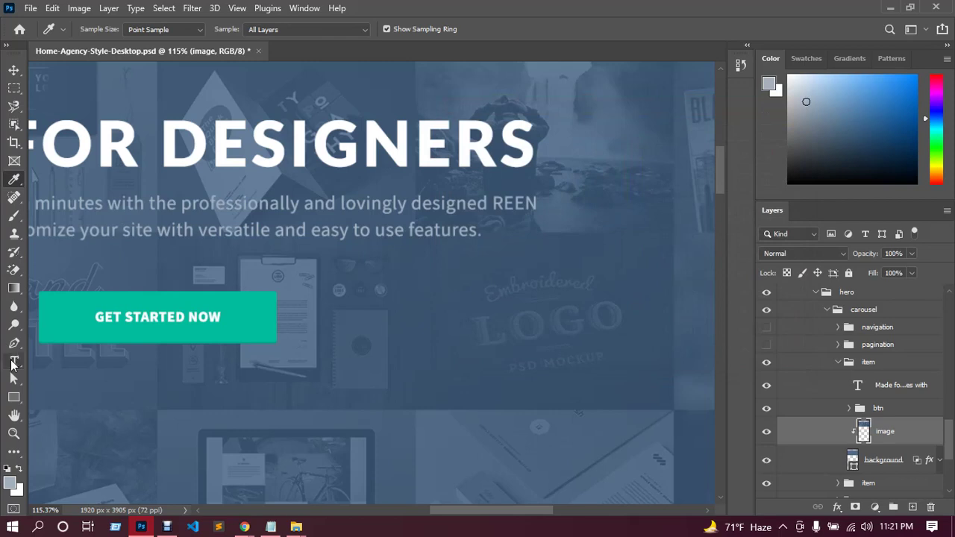
pyautogui.click(15, 72)
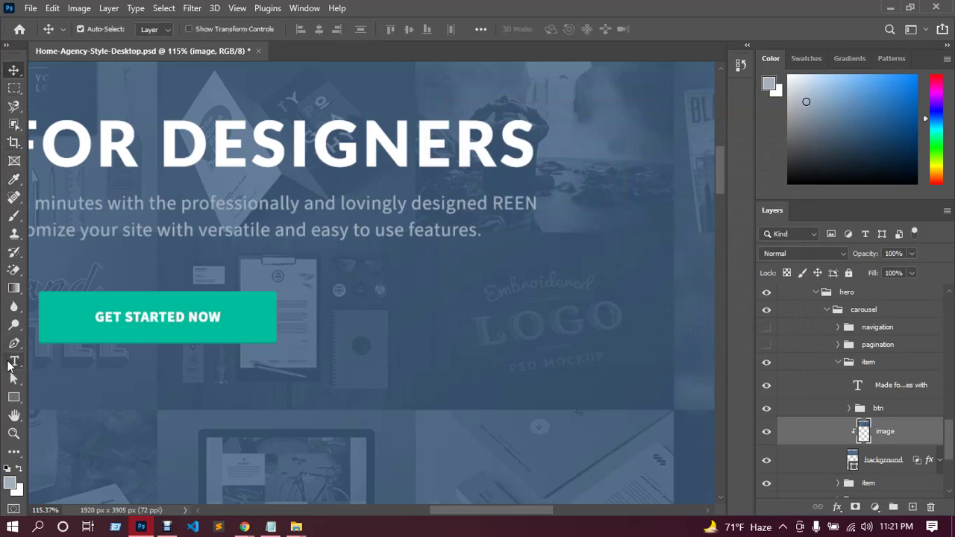
pyautogui.click(14, 361)
pyautogui.click(147, 316)
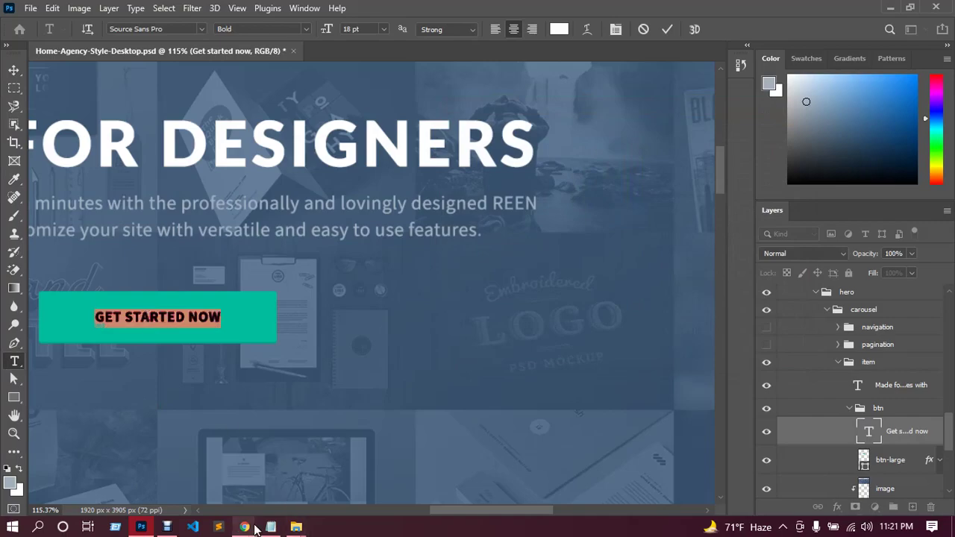
pyautogui.click(224, 447)
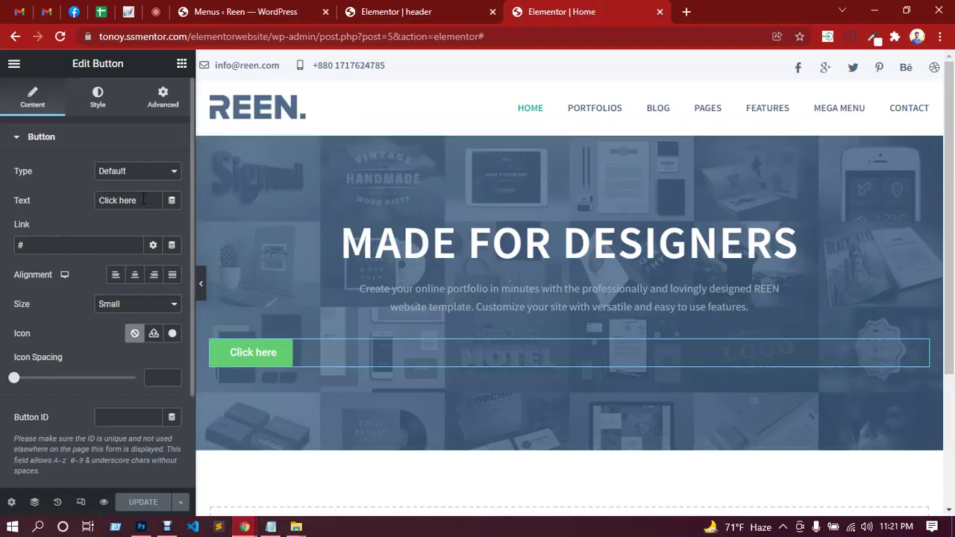
# Relabel the hero button 'Get started now', make it Medium size and centre-align it.
pyautogui.moveTo(142, 200); pyautogui.dragTo(98, 200)
pyautogui.write('Get started now')
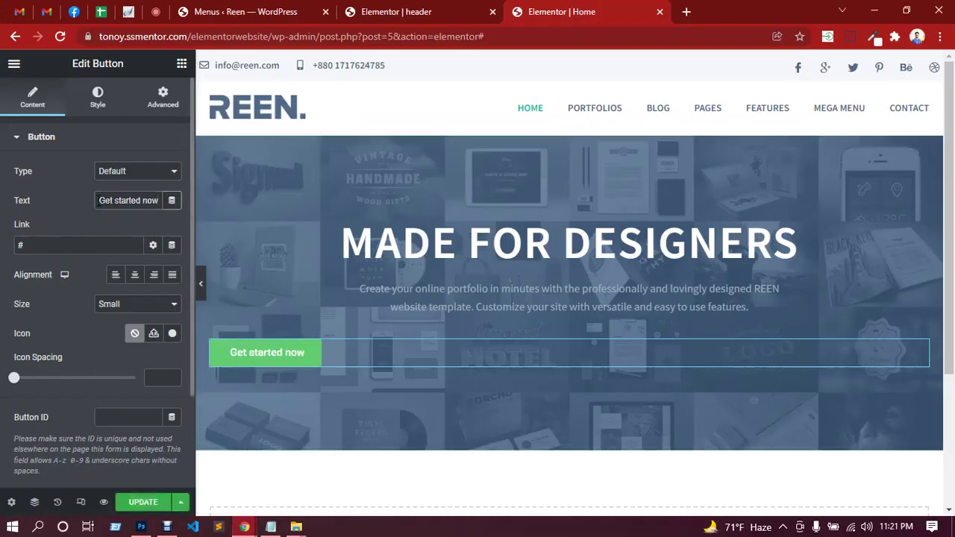
pyautogui.click(133, 303)
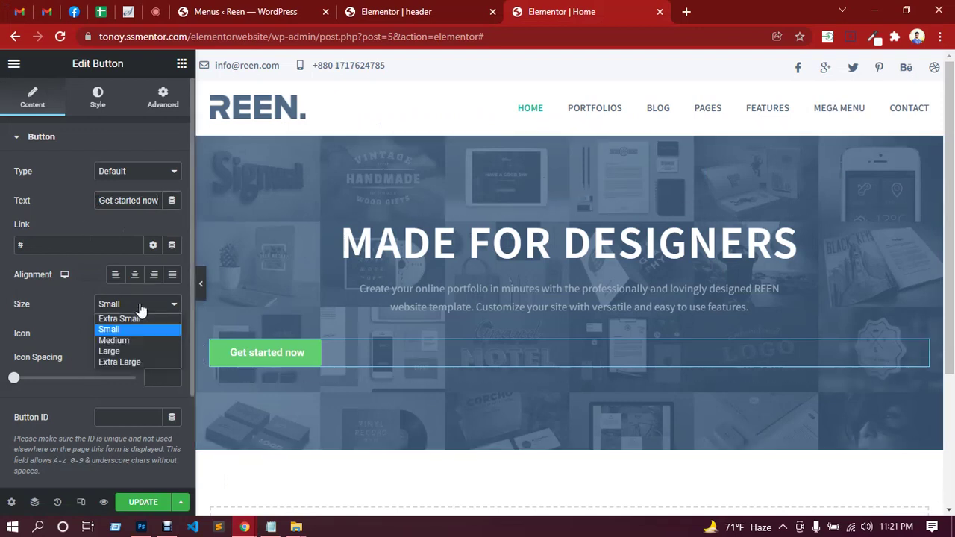
pyautogui.click(118, 341)
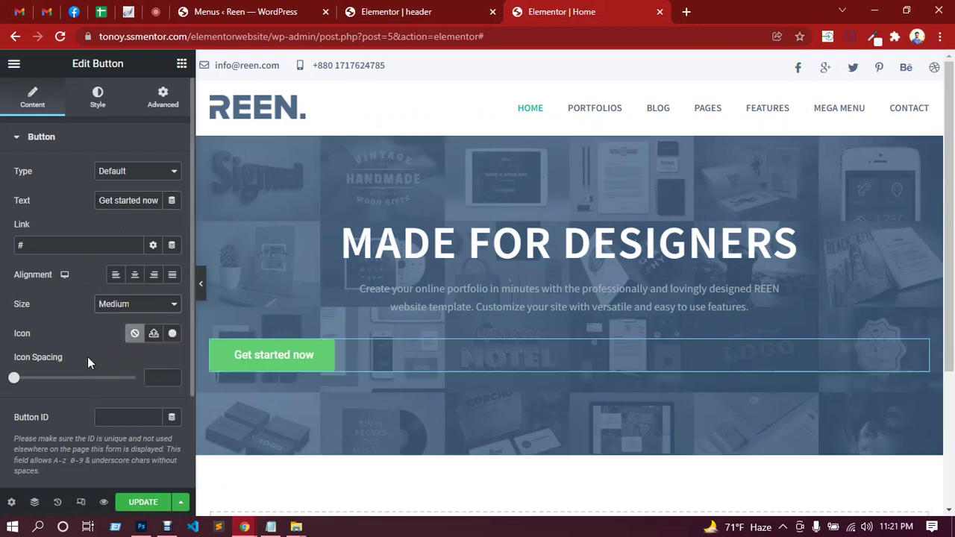
pyautogui.click(135, 276)
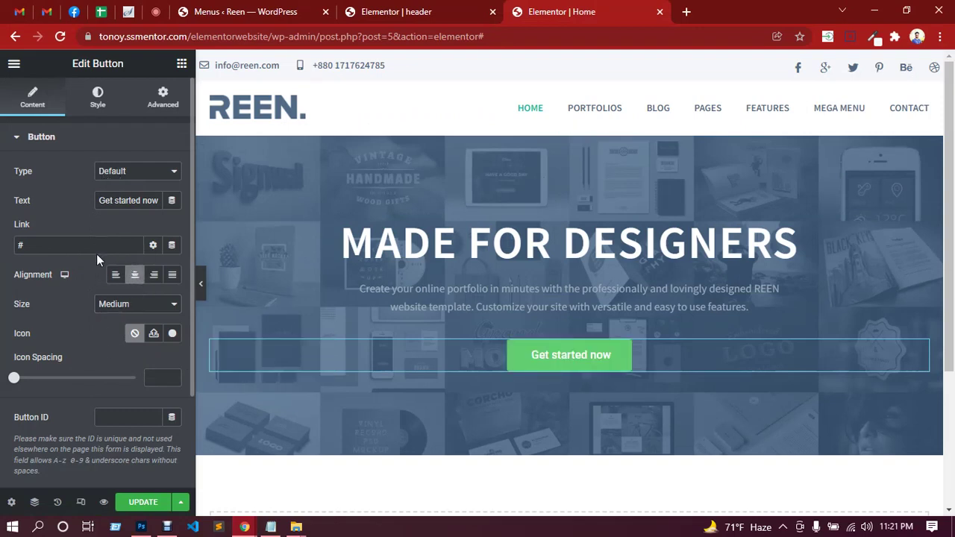
# Set the button label's typography to Source Sans Pro at 16 px.
pyautogui.click(93, 108)
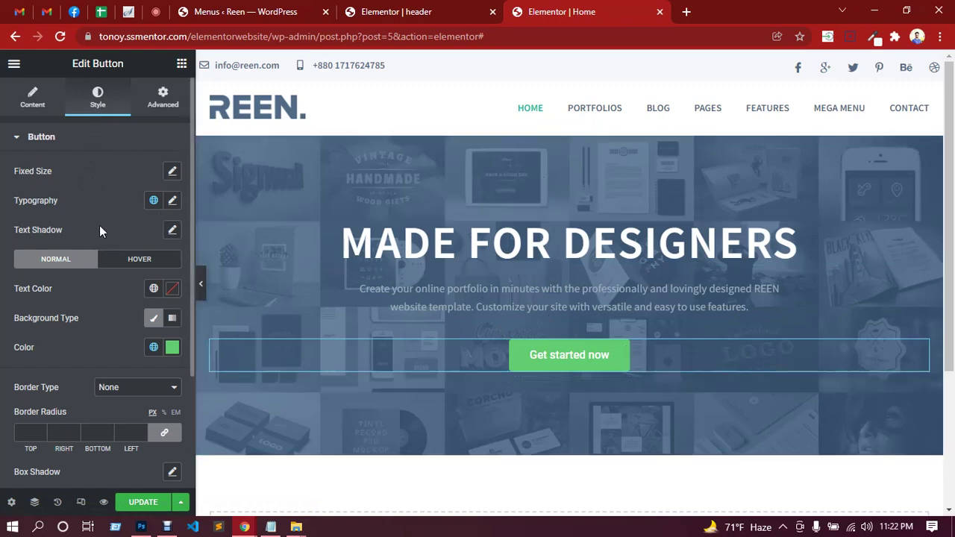
pyautogui.click(174, 203)
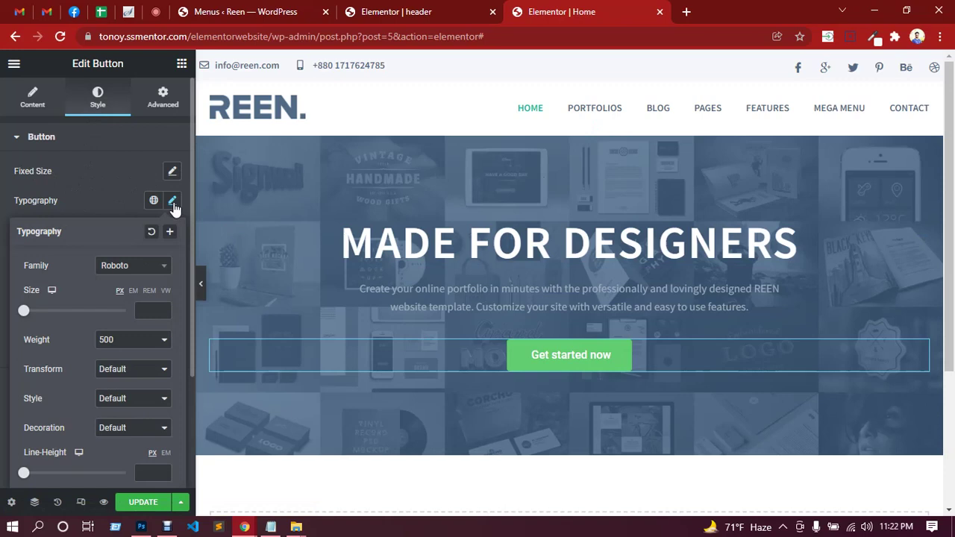
pyautogui.click(138, 267)
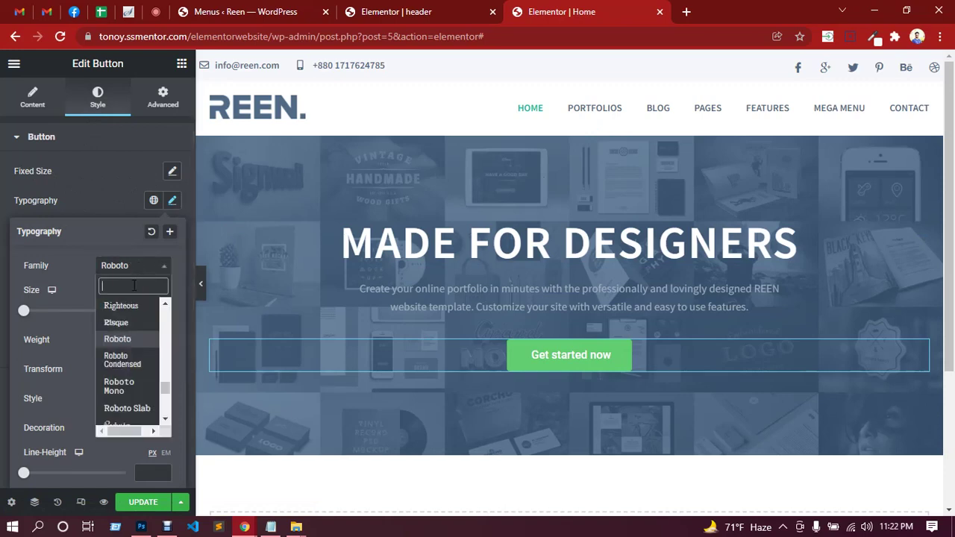
pyautogui.write('sour')
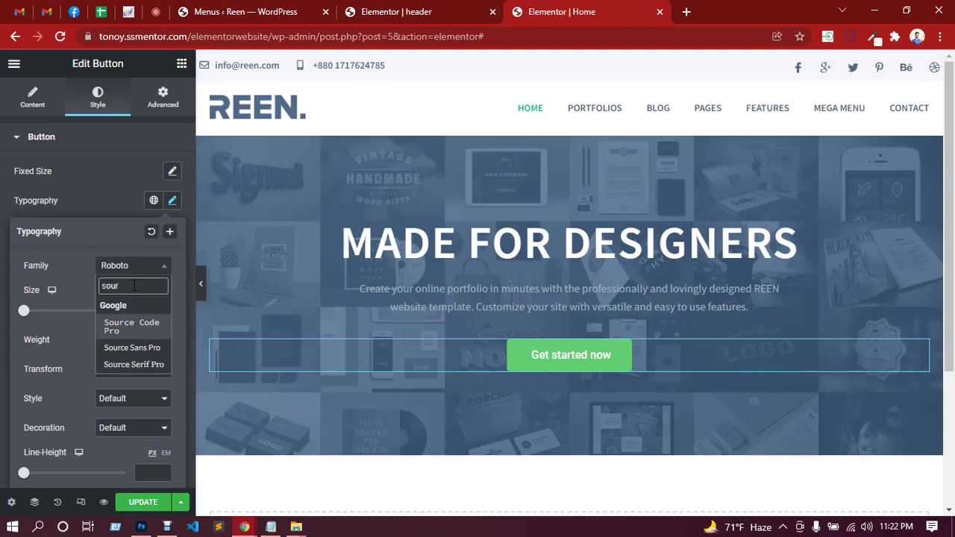
pyautogui.click(142, 348)
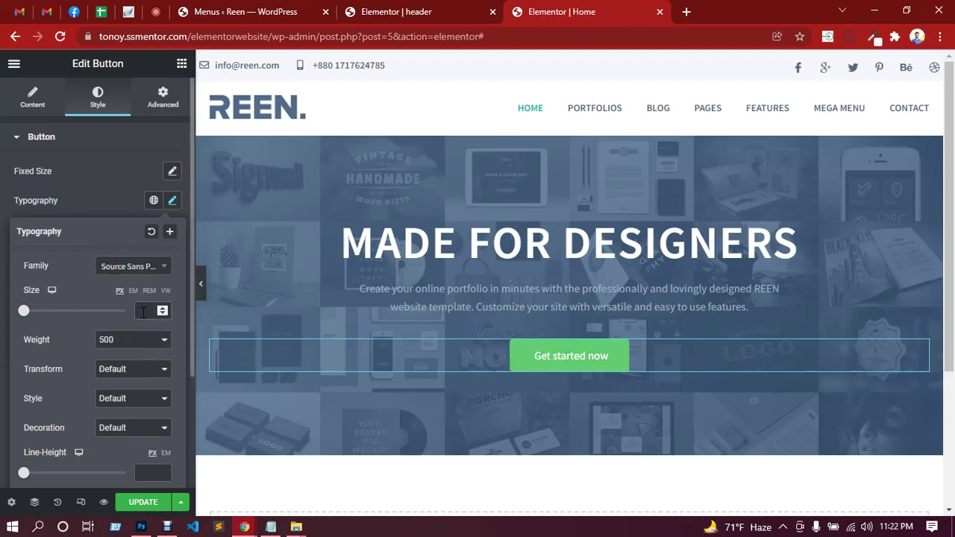
pyautogui.click(141, 310)
pyautogui.write('16')
# Make the button text uppercase, weight 600, with 1.4 letter spacing and default line height.
pyautogui.click(136, 373)
pyautogui.click(129, 391)
pyautogui.click(129, 341)
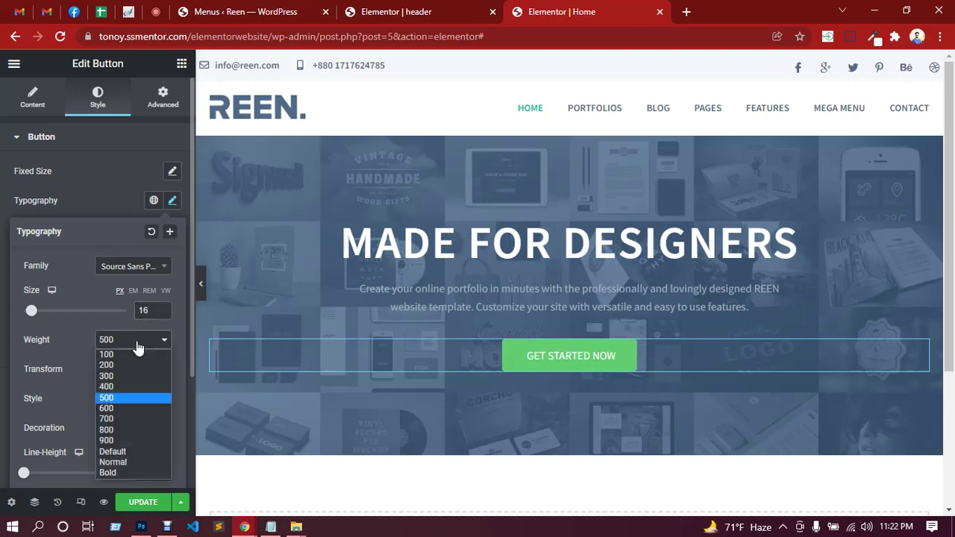
pyautogui.click(116, 408)
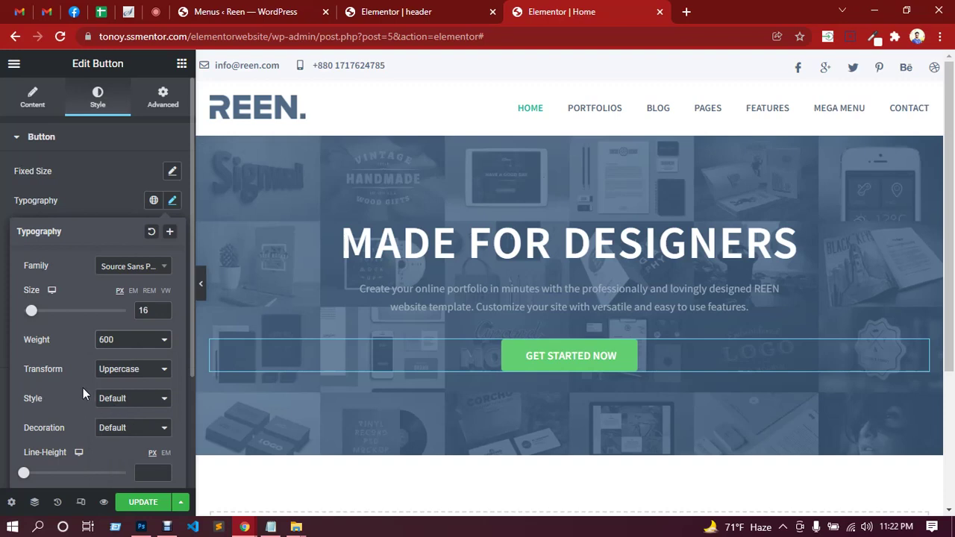
pyautogui.scroll(-2, 88, 390)
pyautogui.moveTo(23, 332); pyautogui.dragTo(30, 334)
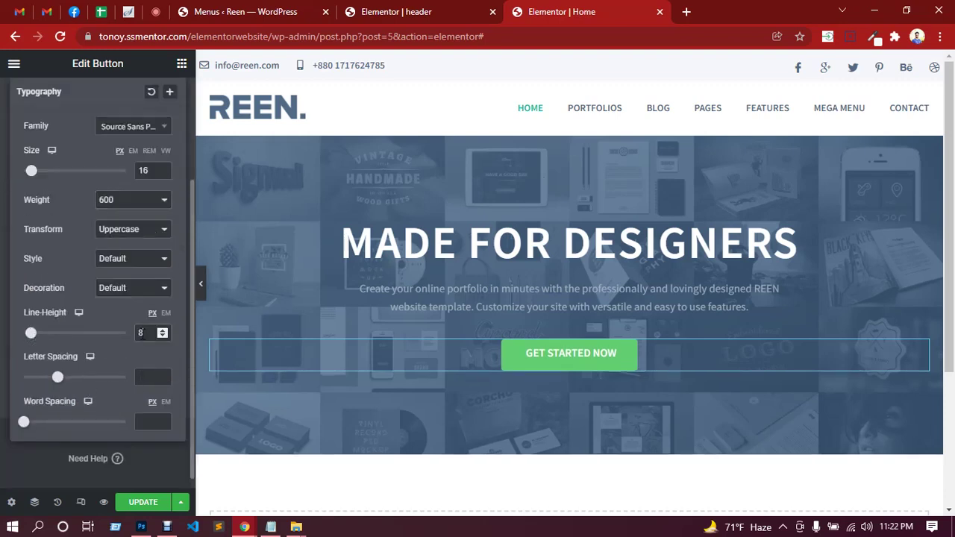
pyautogui.moveTo(31, 332); pyautogui.dragTo(23, 333)
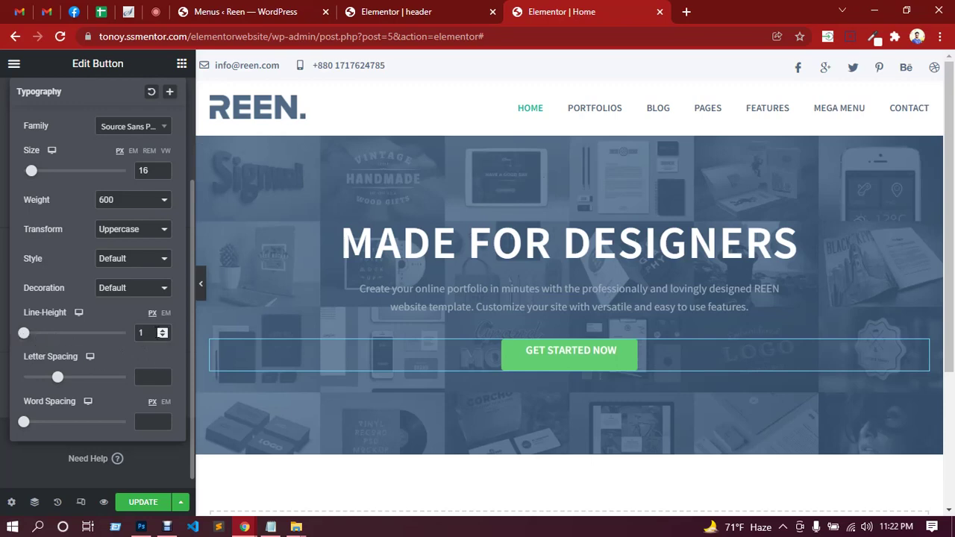
pyautogui.press('BackSpace')
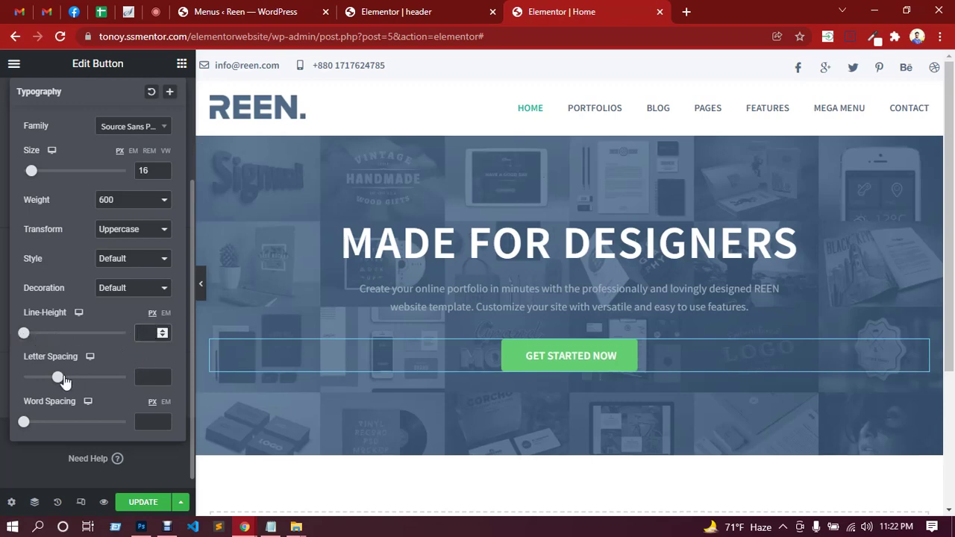
pyautogui.moveTo(60, 376); pyautogui.dragTo(69, 379)
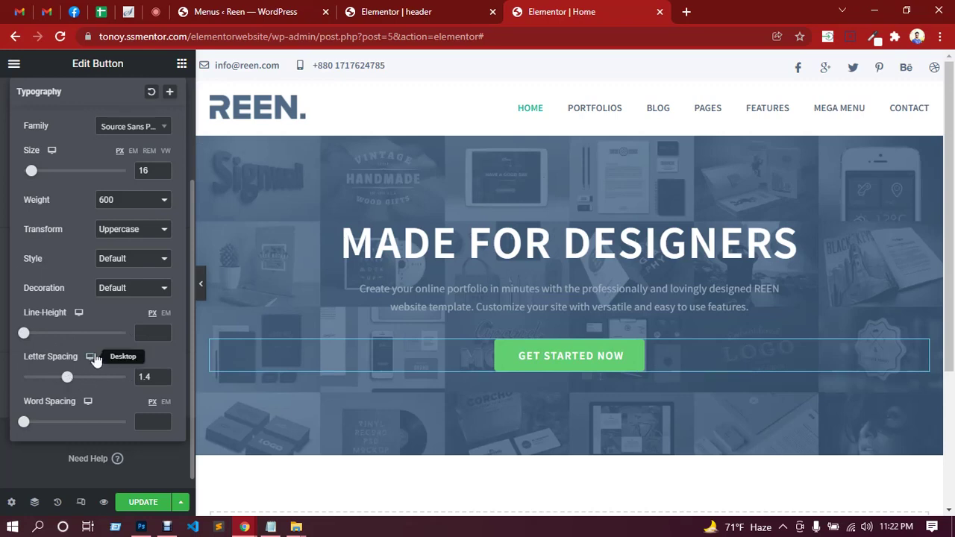
pyautogui.scroll(2, 112, 261)
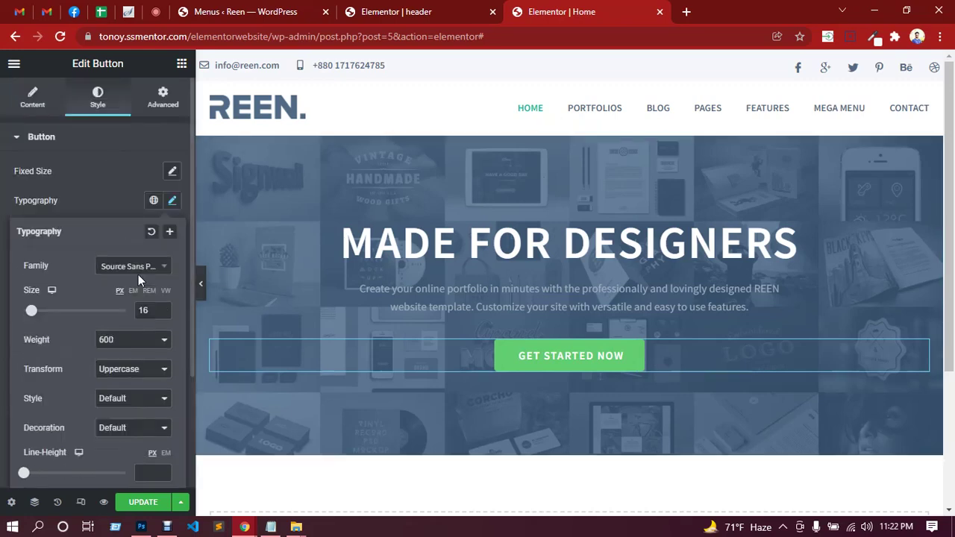
# Close the typography popover, scroll to border and padding, and glance at the Photoshop design.
pyautogui.click(97, 186)
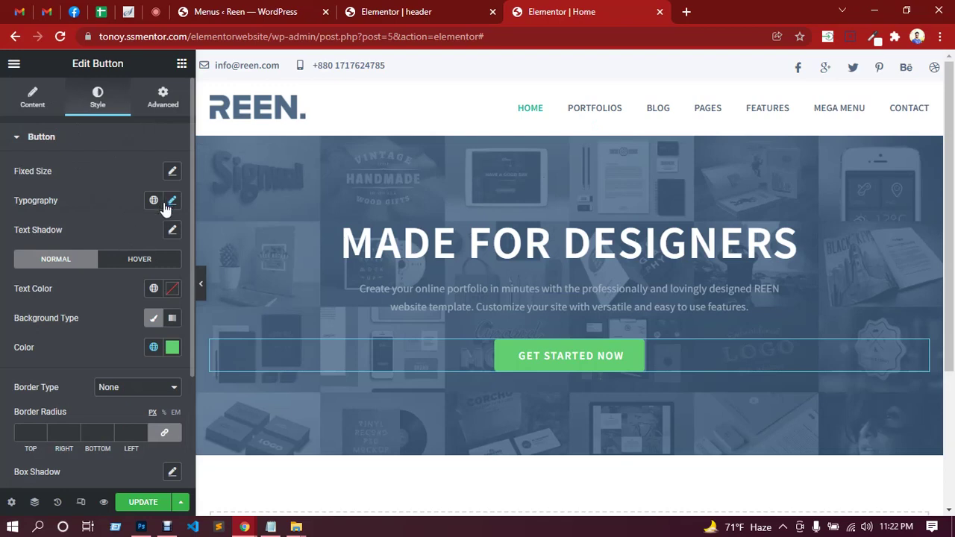
pyautogui.scroll(-1, 104, 303)
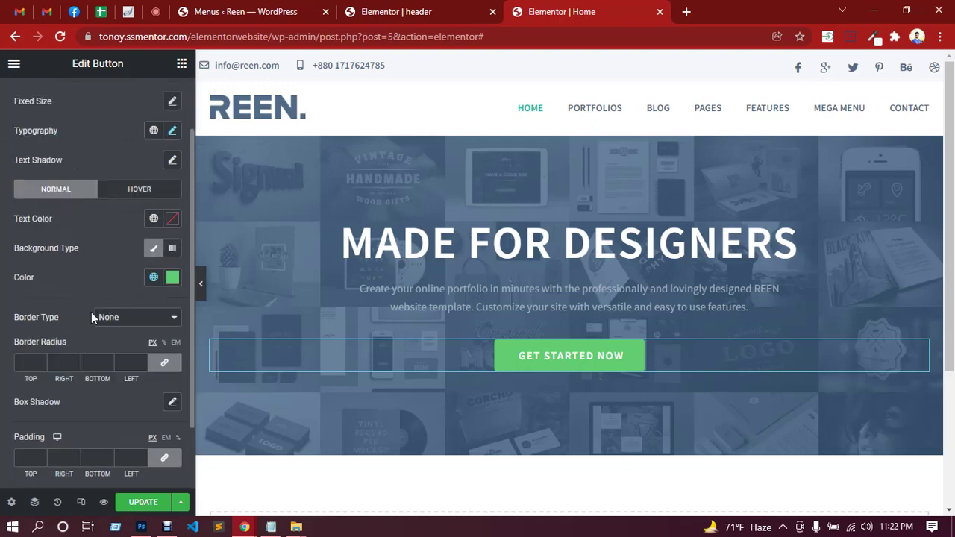
pyautogui.scroll(-1, 92, 317)
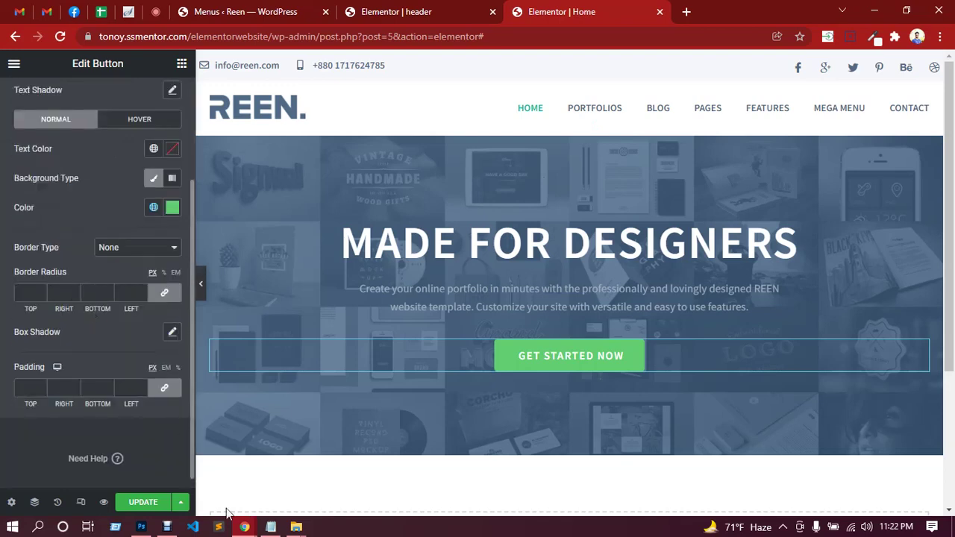
pyautogui.click(141, 526)
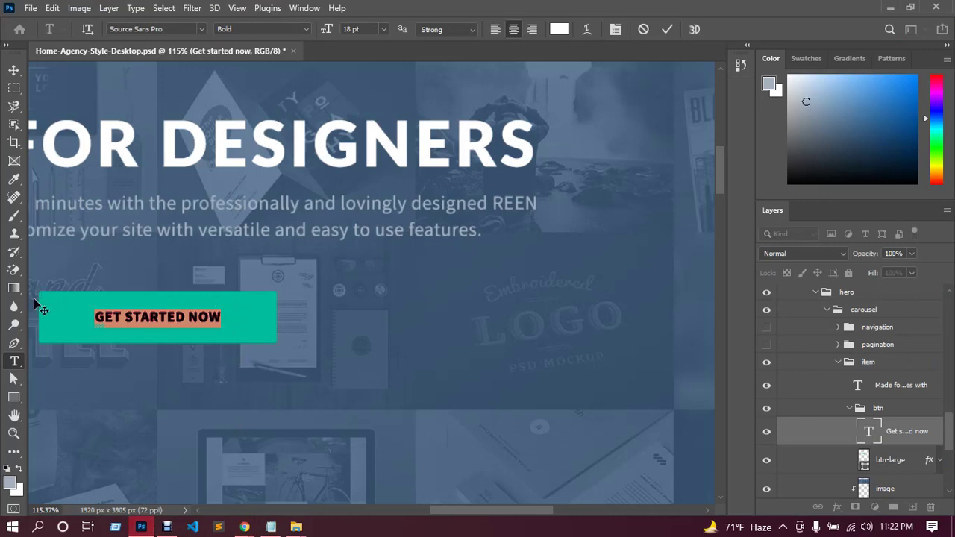
pyautogui.click(890, 7)
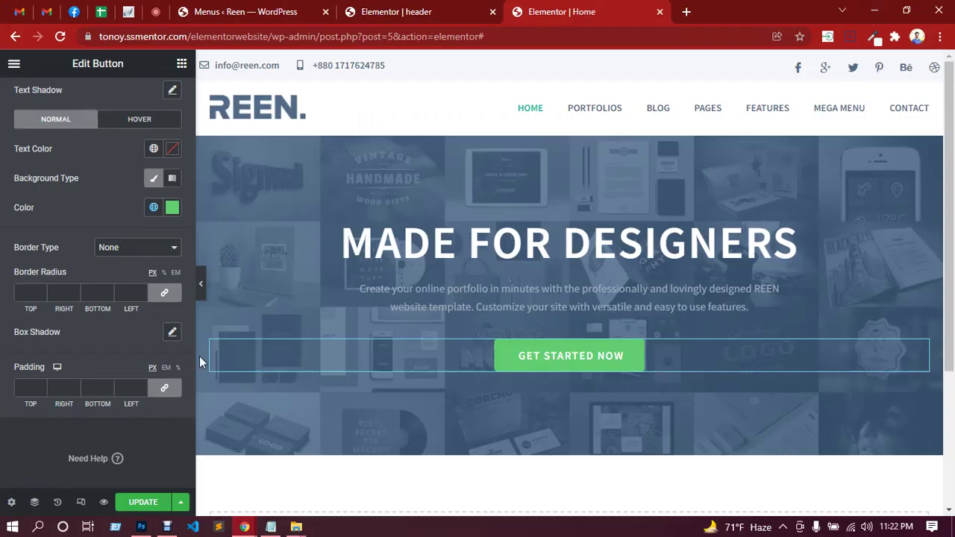
# Unlink the button padding and enter trial values of 15 px top/bottom and 45 px sides.
pyautogui.click(165, 294)
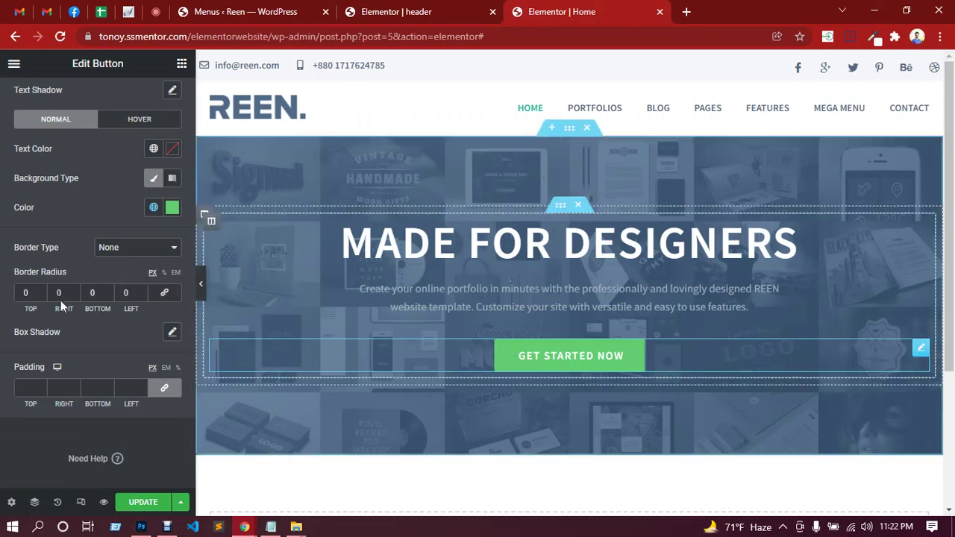
pyautogui.click(165, 295)
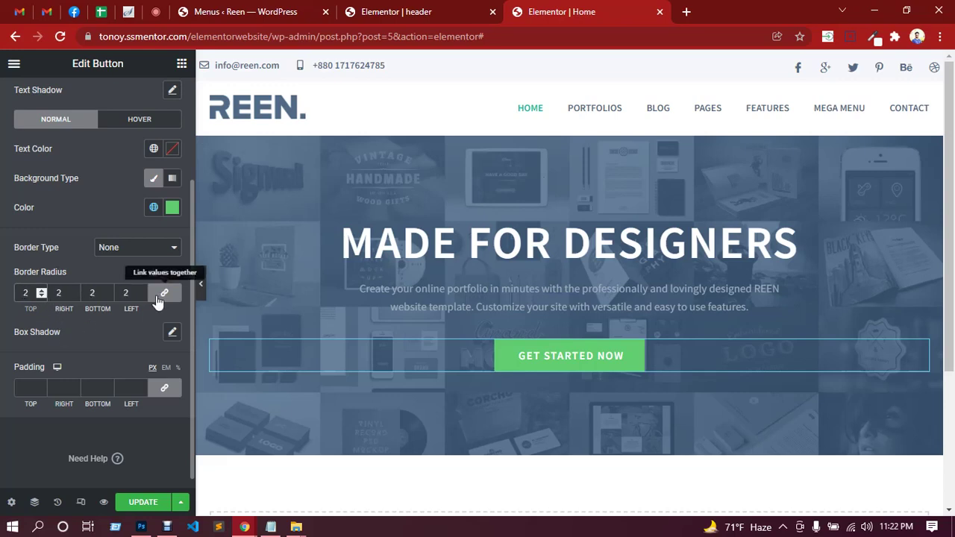
pyautogui.click(165, 388)
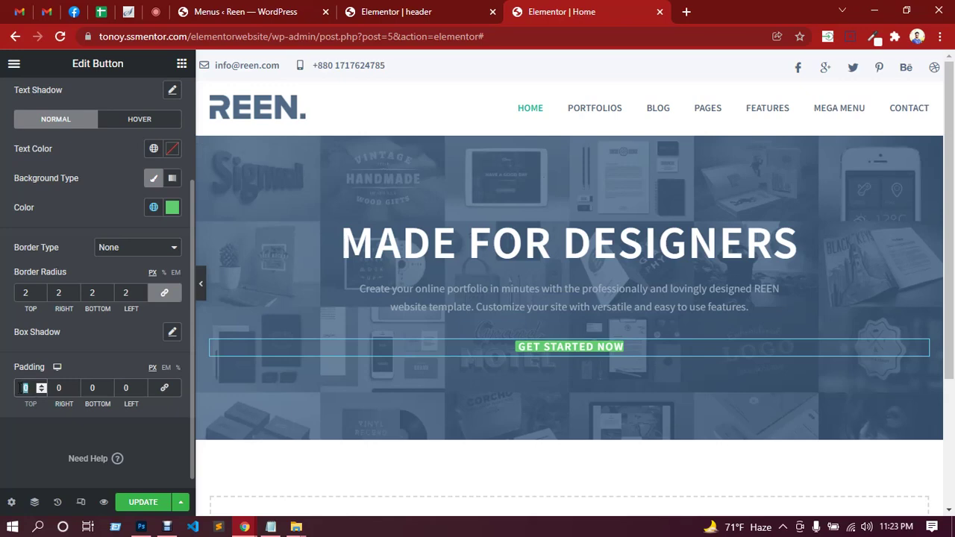
pyautogui.write('15')
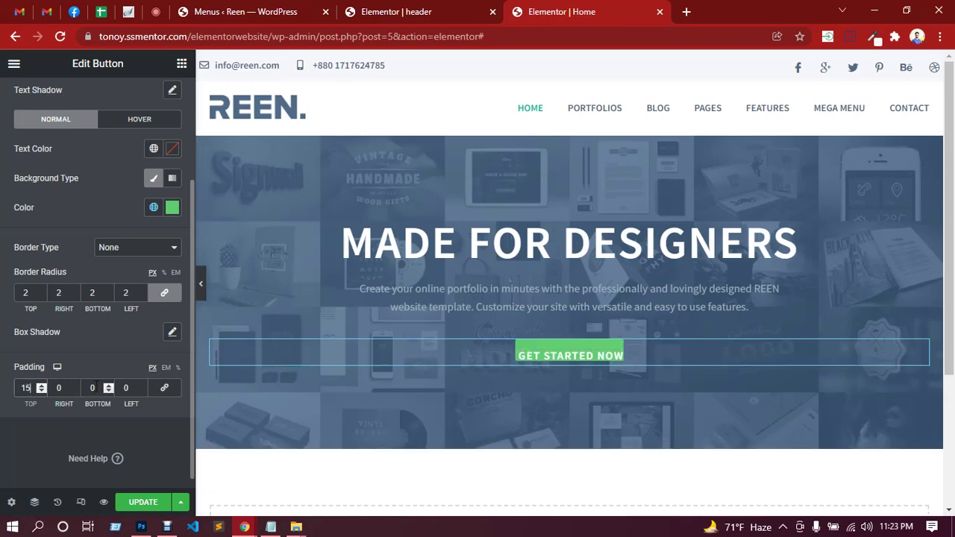
pyautogui.doubleClick(92, 387)
pyautogui.write('15')
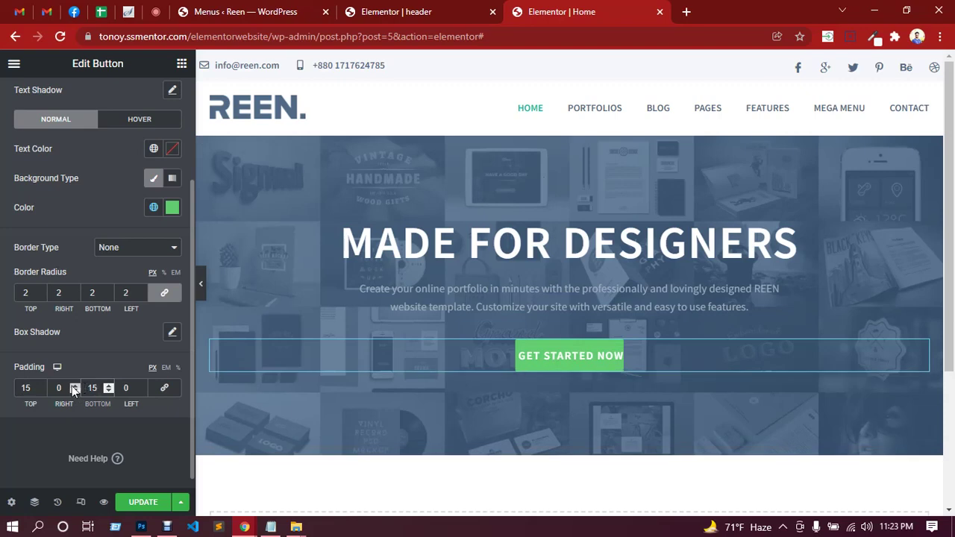
pyautogui.doubleClick(59, 383)
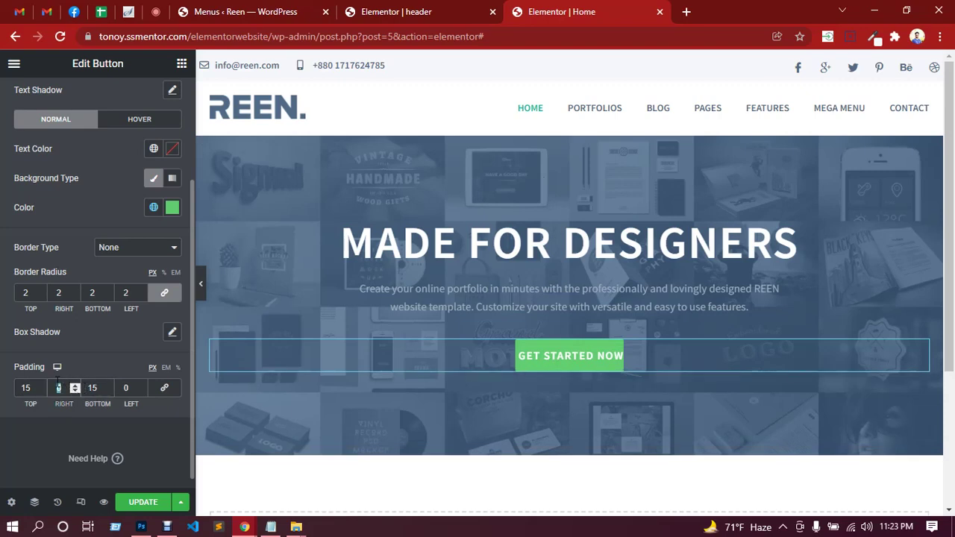
pyautogui.write('45')
pyautogui.doubleClick(126, 388)
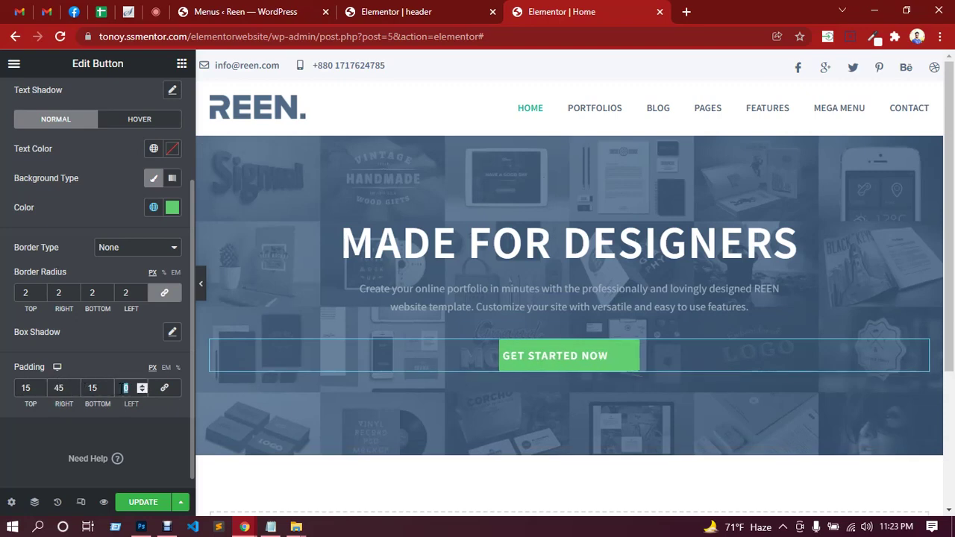
pyautogui.write('45')
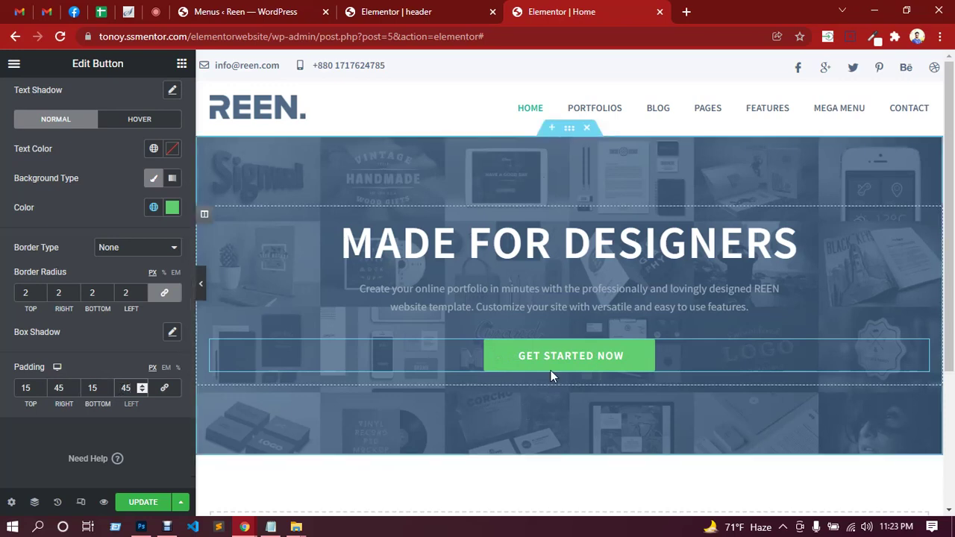
# Adjust the button padding to 40 px left and right and 18 px top and bottom.
pyautogui.click(58, 388)
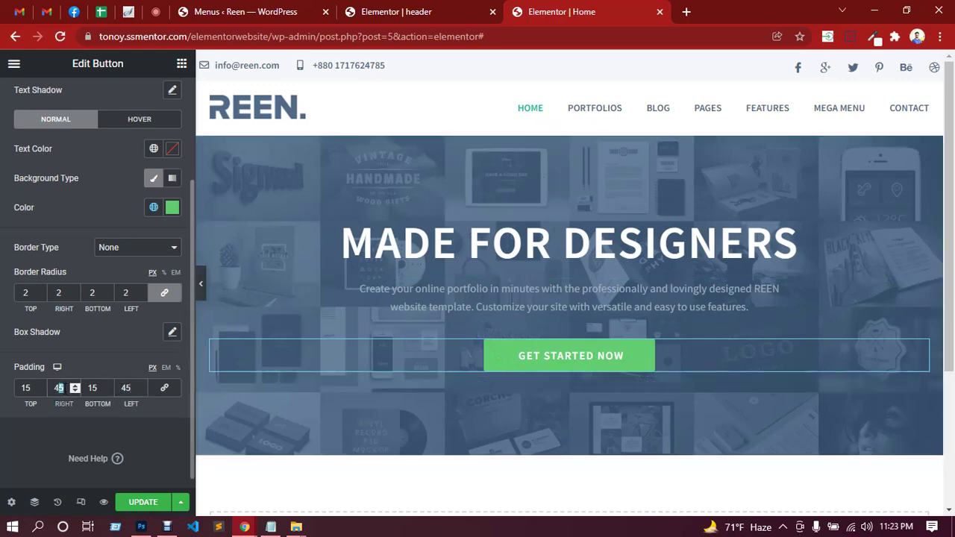
pyautogui.write('40')
pyautogui.doubleClick(127, 388)
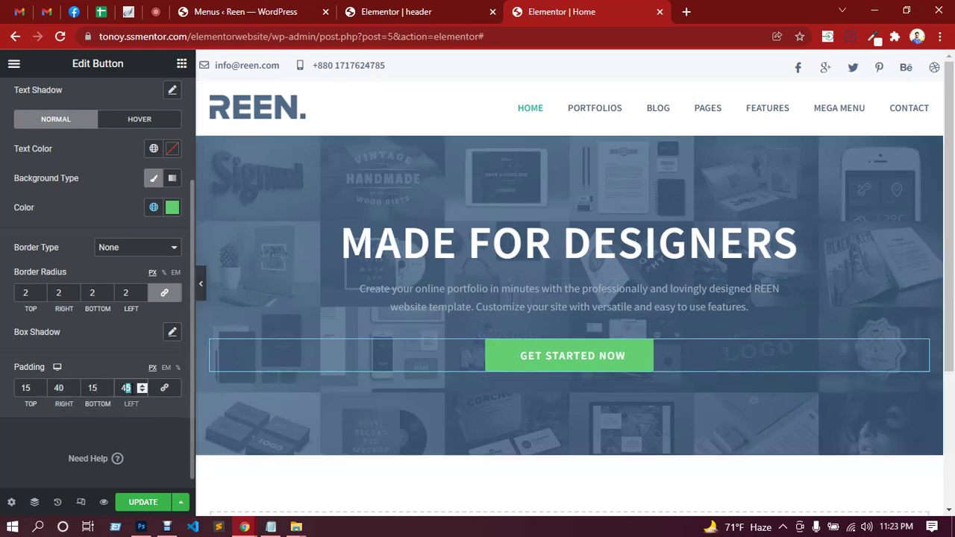
pyautogui.write('40')
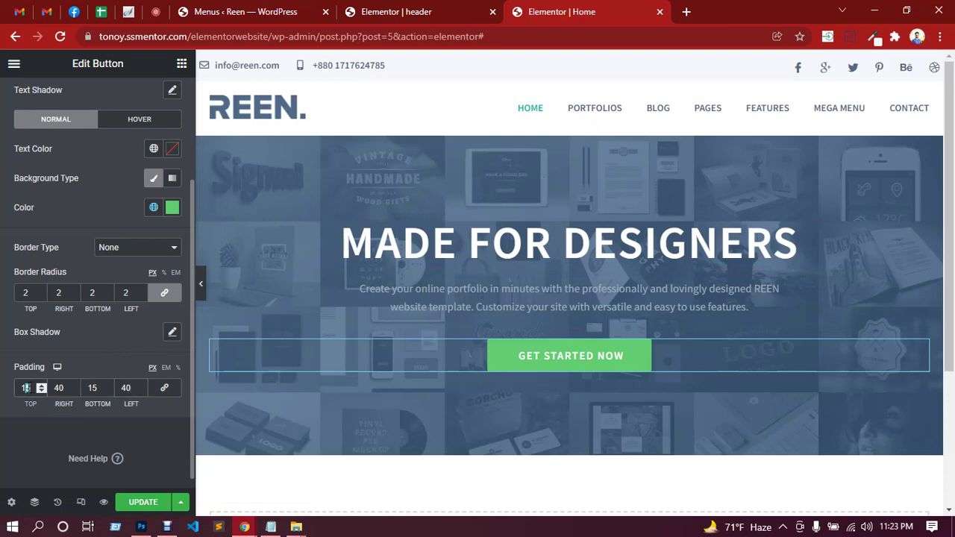
pyautogui.write('8')
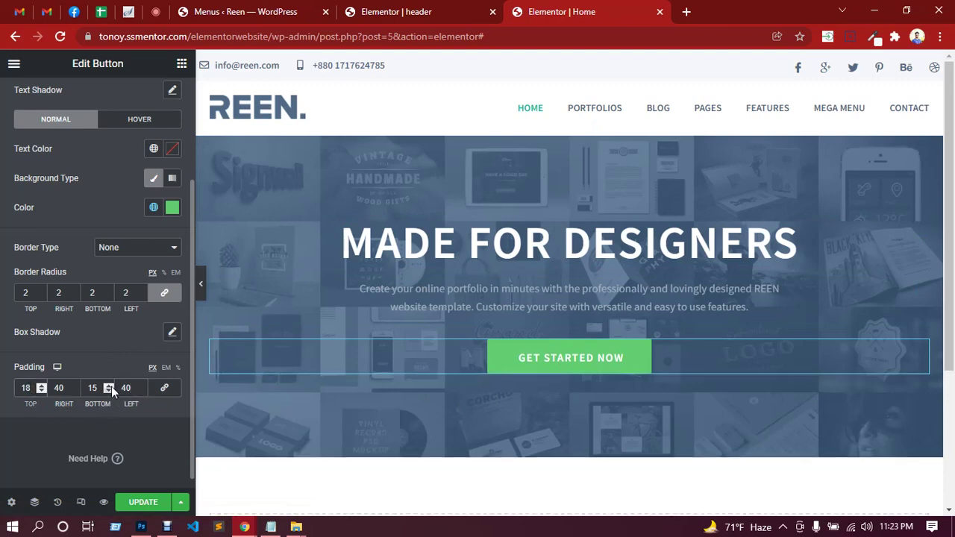
pyautogui.click(92, 387)
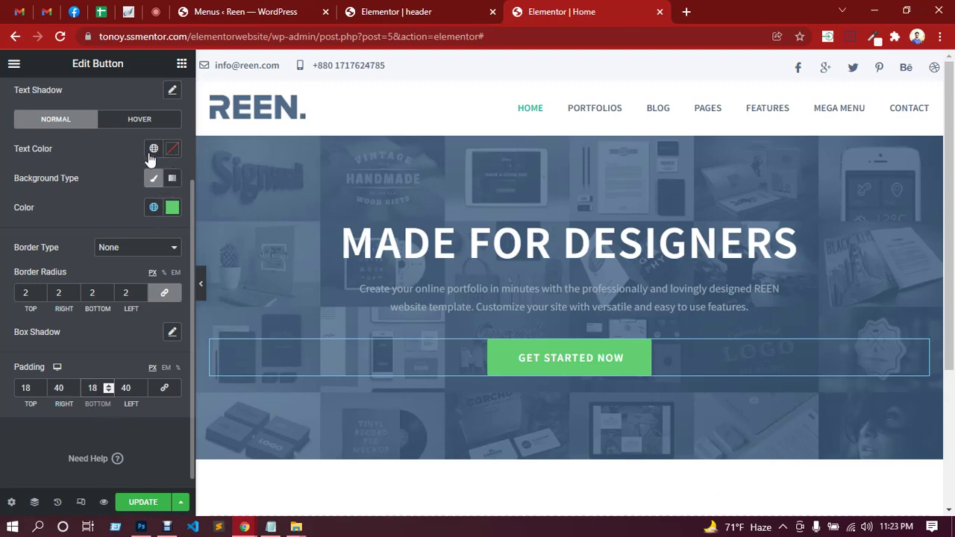
# Inspect the button's background colour settings, leaving the solid green background unchanged.
pyautogui.click(172, 208)
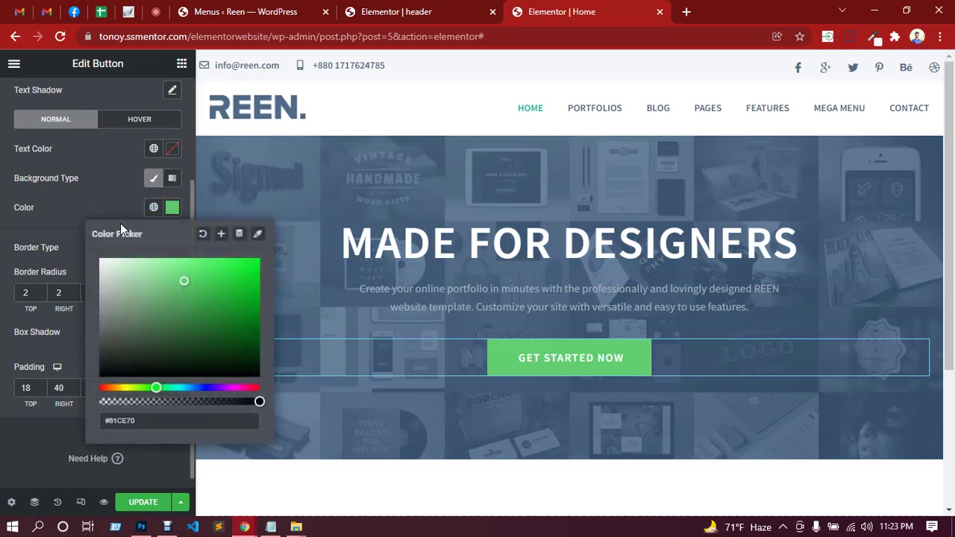
pyautogui.click(84, 192)
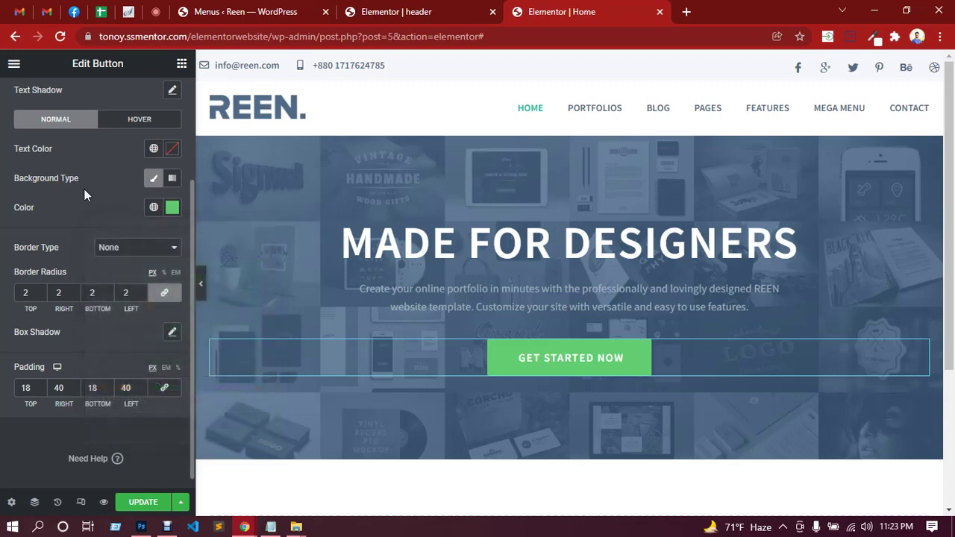
pyautogui.scroll(2, 86, 194)
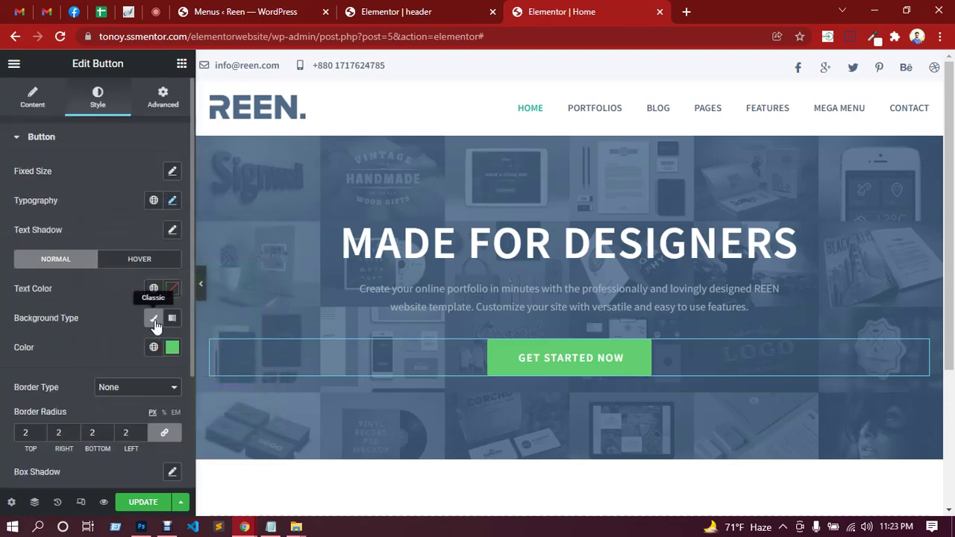
pyautogui.click(153, 318)
pyautogui.click(153, 318)
# Set the button text colour to white, then bring up the Photoshop design.
pyautogui.click(173, 289)
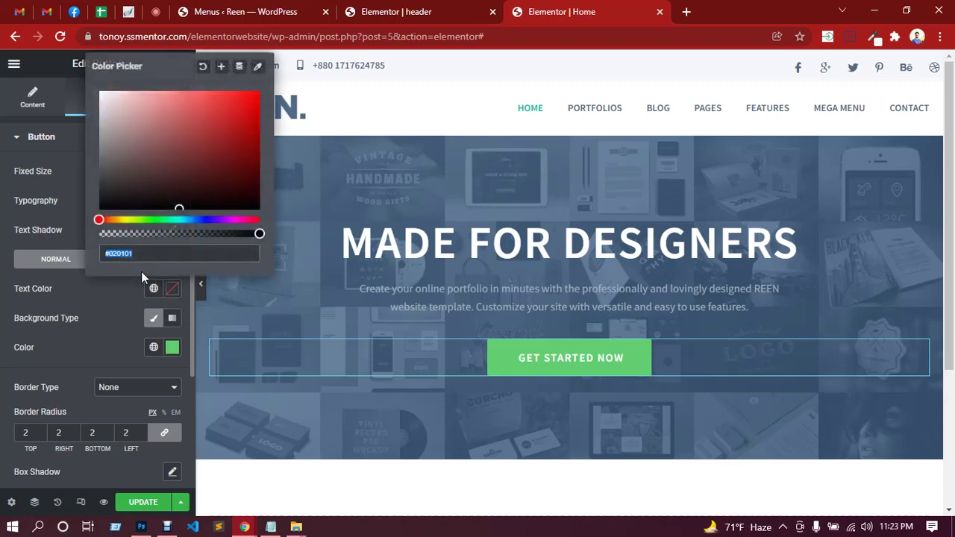
pyautogui.tripleClick(127, 253)
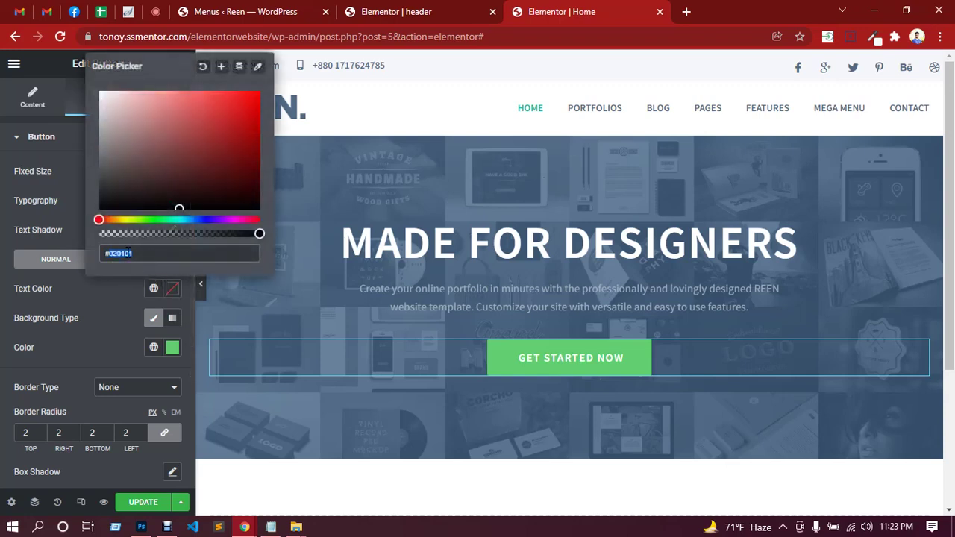
pyautogui.write('#fff')
pyautogui.click(172, 347)
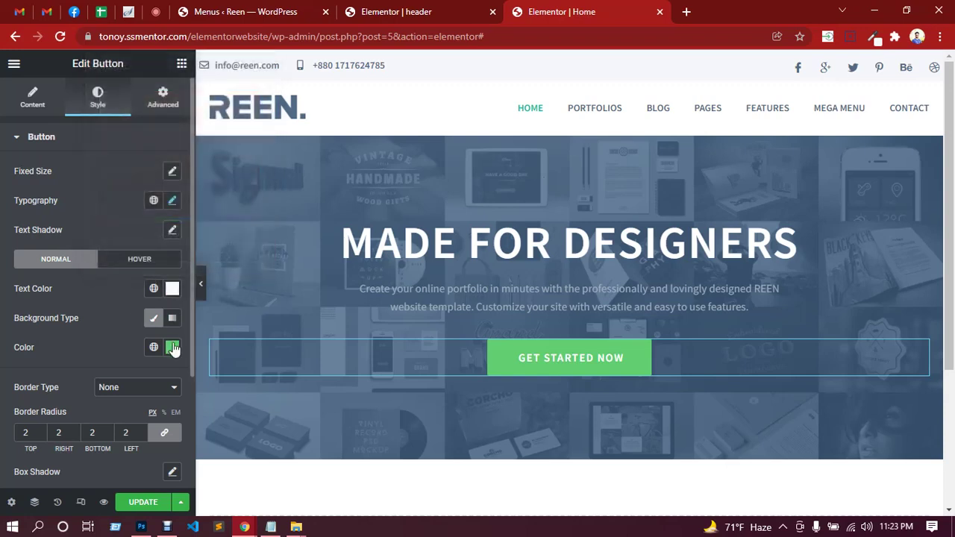
pyautogui.click(172, 348)
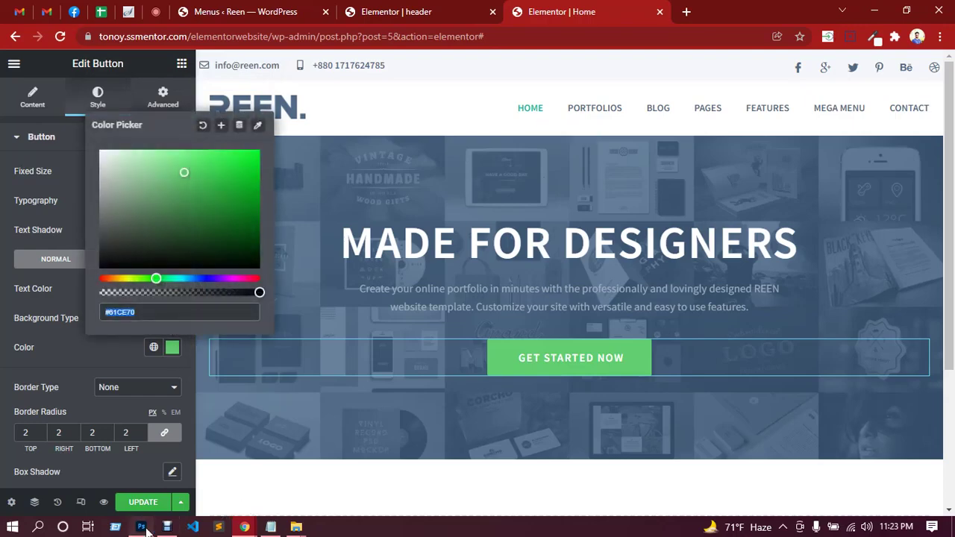
pyautogui.click(141, 527)
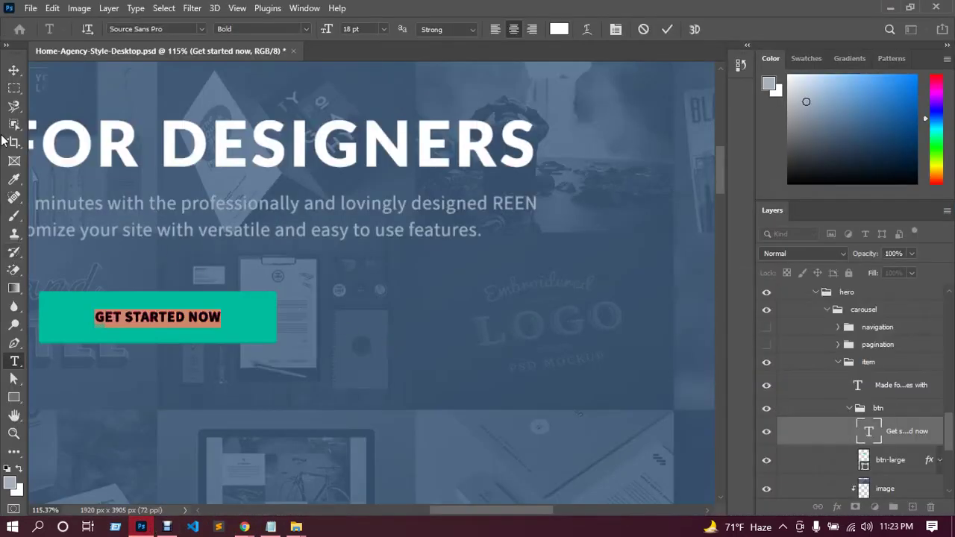
# Sample the mockup button's teal with the Eyedropper, copy hex 00bc9c, and return to the browser.
pyautogui.click(13, 72)
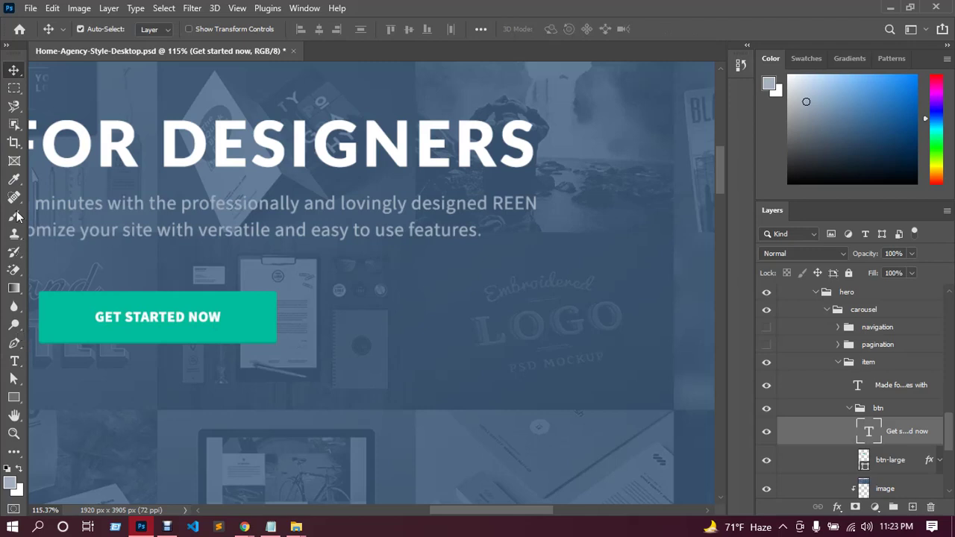
pyautogui.click(15, 180)
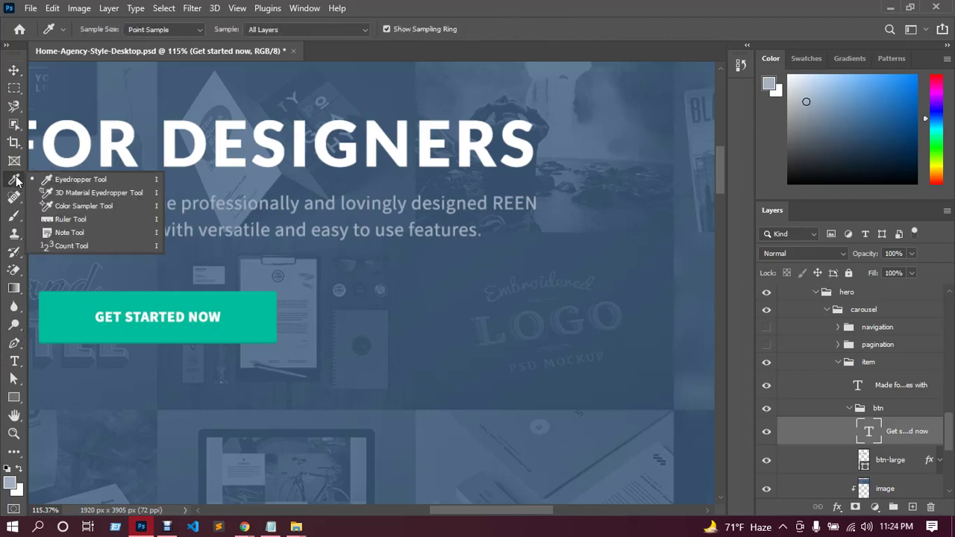
pyautogui.click(239, 313)
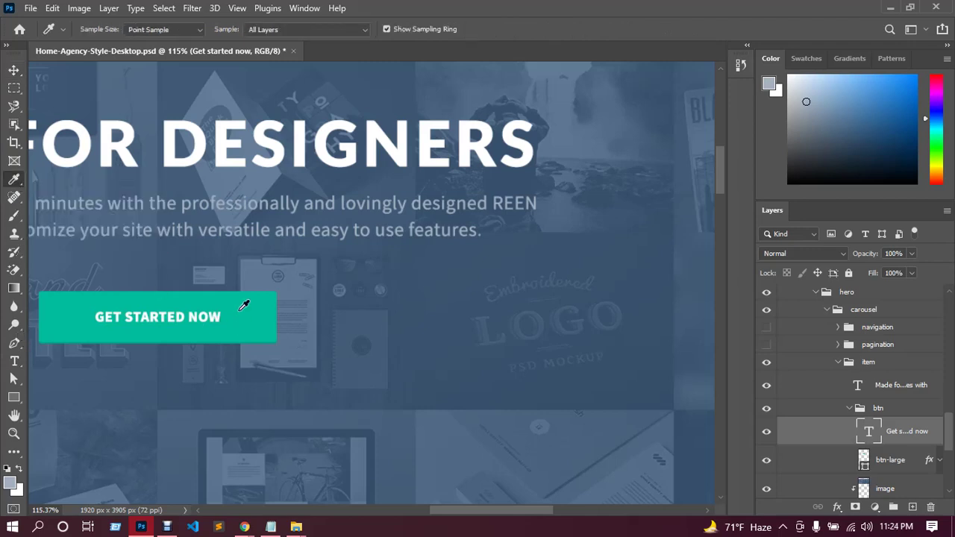
pyautogui.click(14, 486)
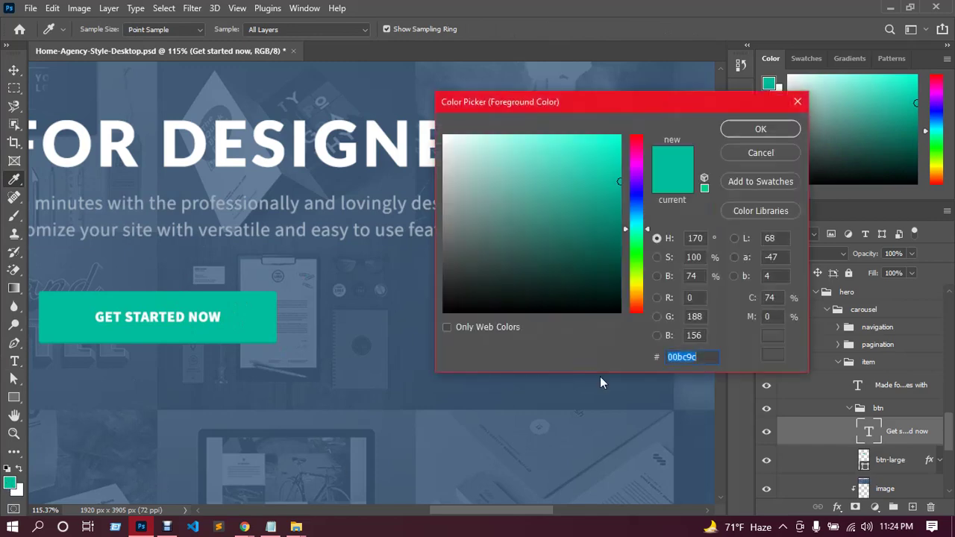
pyautogui.click(245, 528)
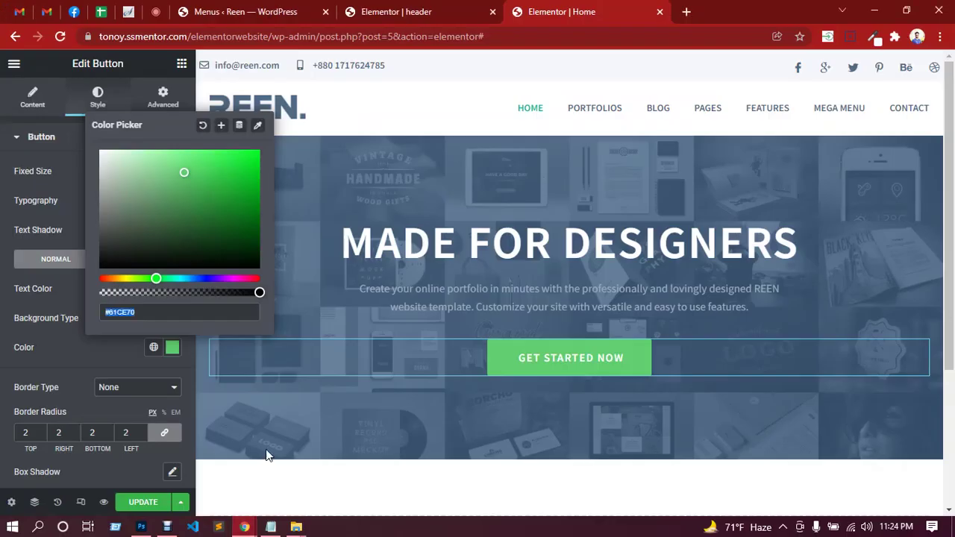
# Paste teal #00bc9c as the button's background and as its hover text colour.
pyautogui.write('00bc9c')
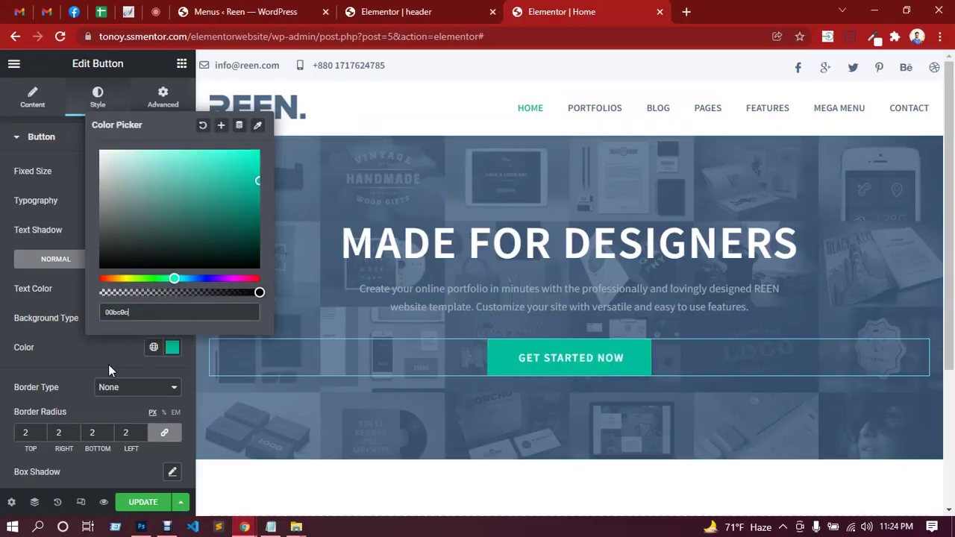
pyautogui.click(99, 358)
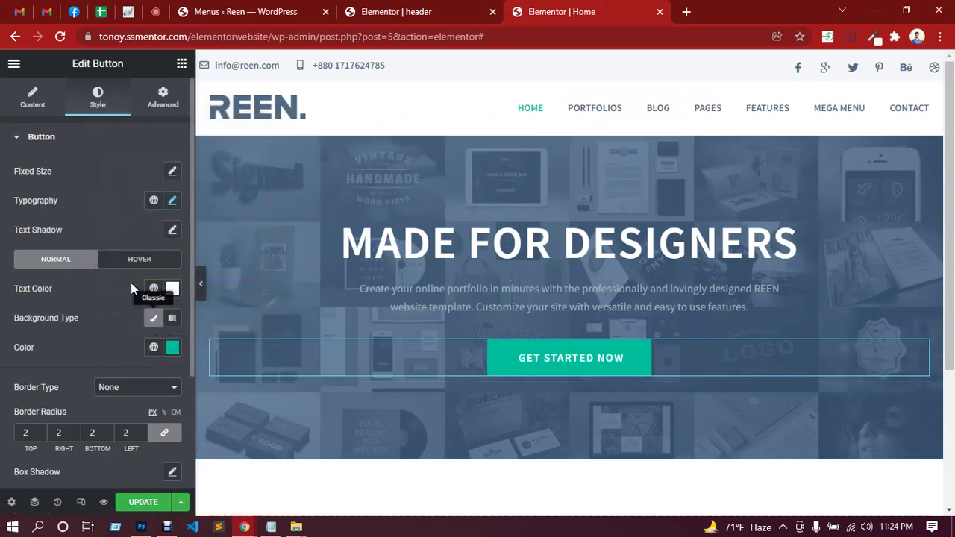
pyautogui.click(135, 262)
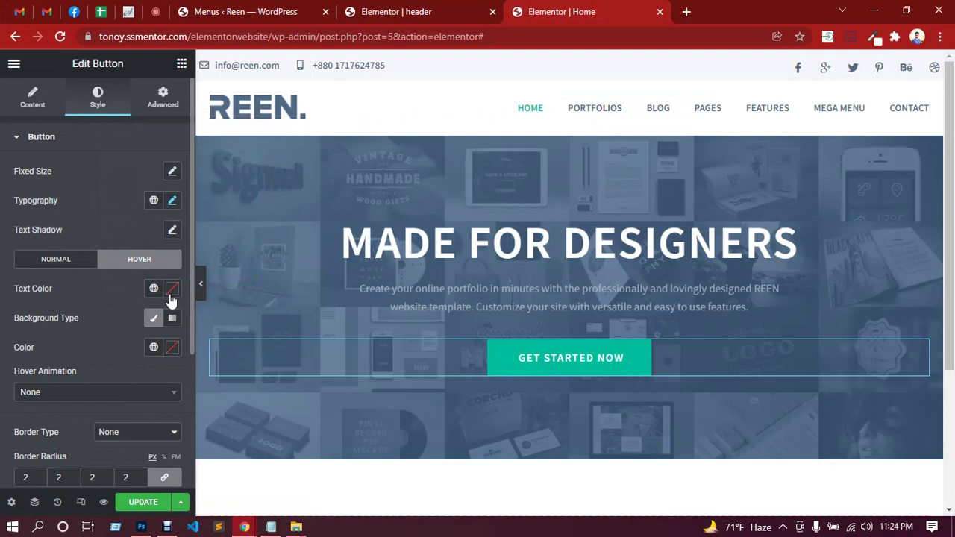
pyautogui.click(171, 296)
pyautogui.write('00bc9c')
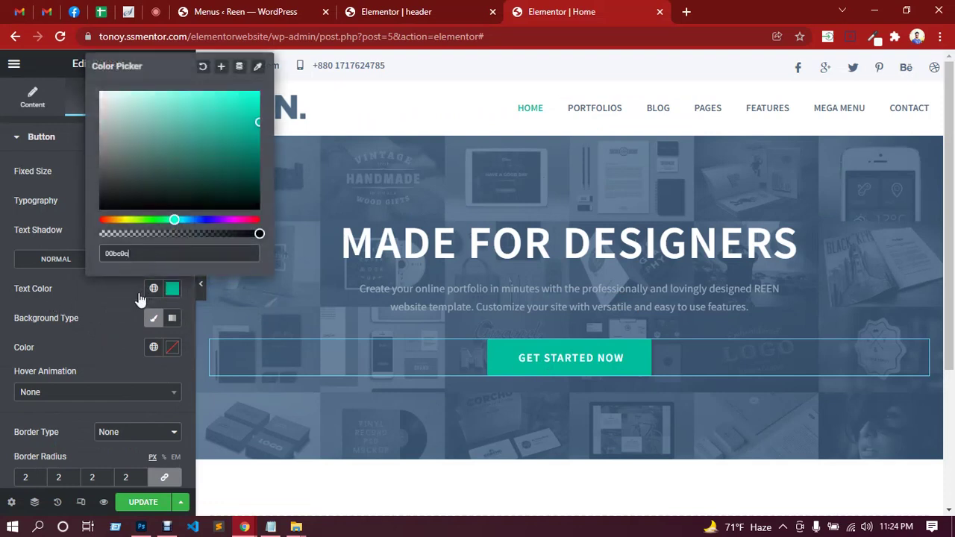
pyautogui.click(119, 301)
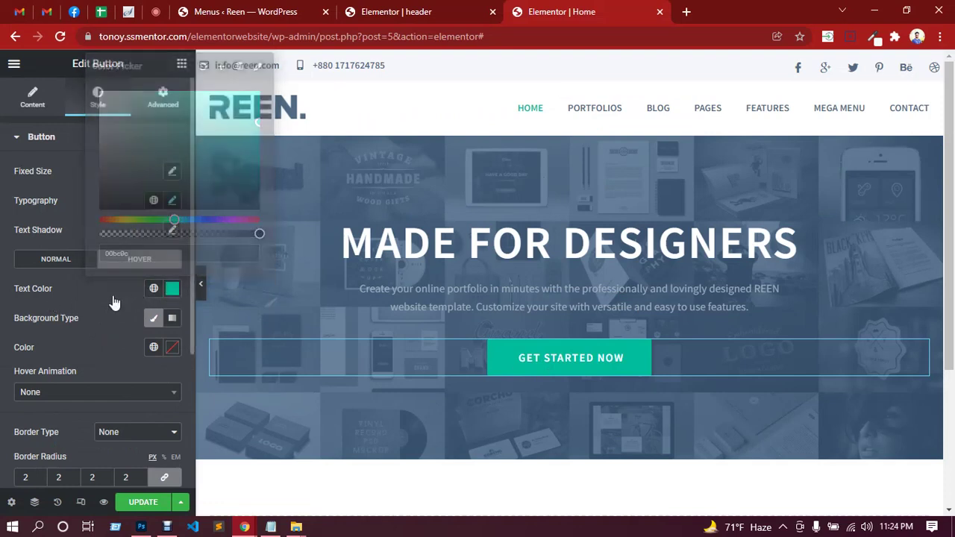
# Make the button's hover background colour transparent.
pyautogui.click(171, 348)
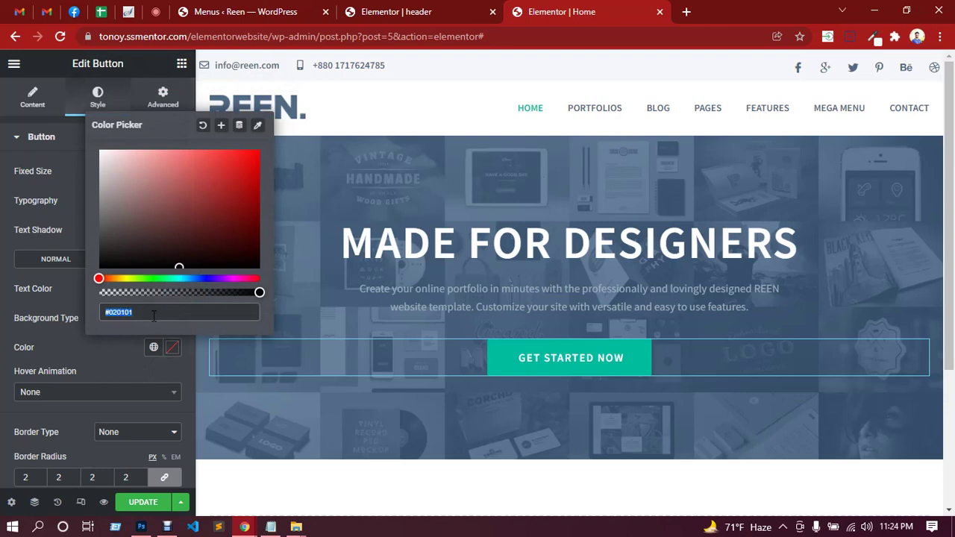
pyautogui.click(153, 316)
pyautogui.hotkey('ctrl', 'a')
pyautogui.write('y')
pyautogui.write('ransparent')
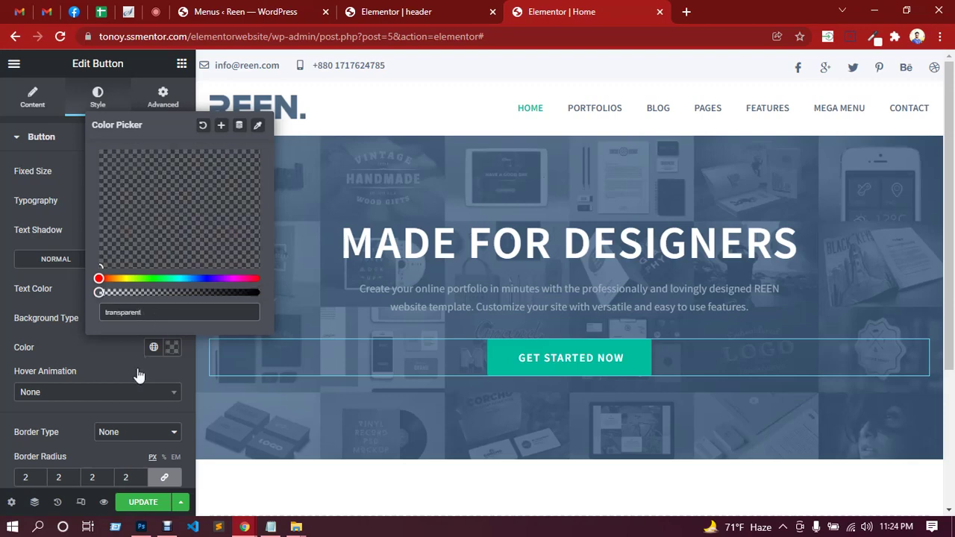
pyautogui.click(121, 349)
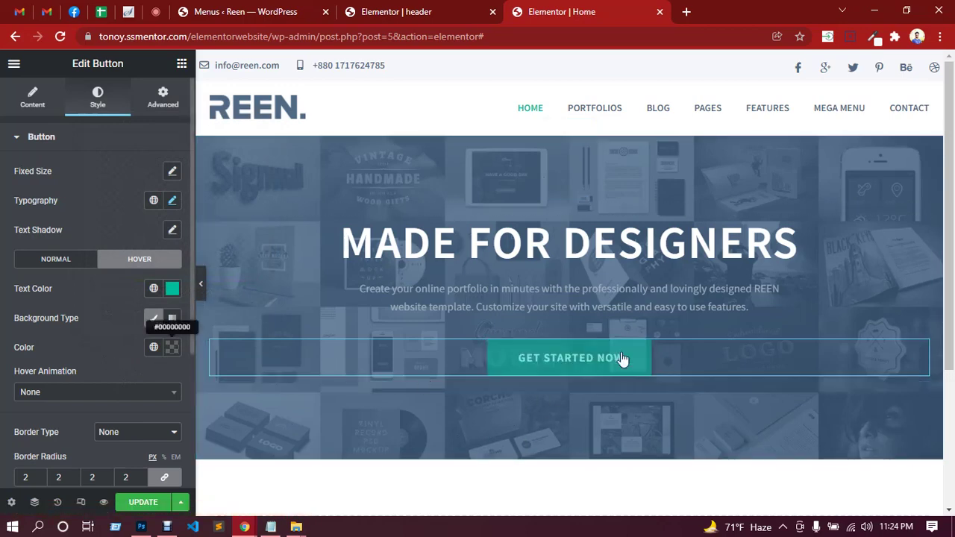
pyautogui.scroll(-1, 90, 343)
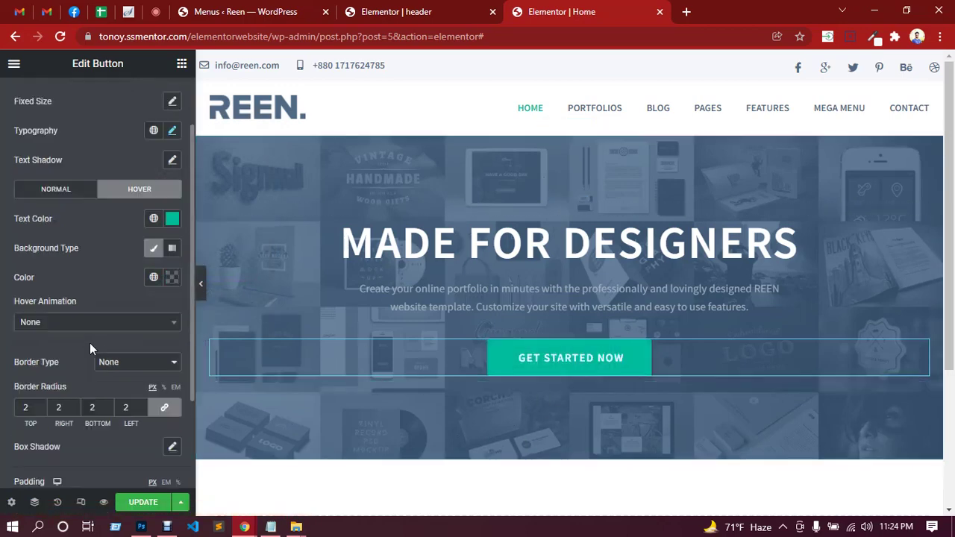
# Give the button a solid border 2 px wide on all four sides.
pyautogui.click(57, 193)
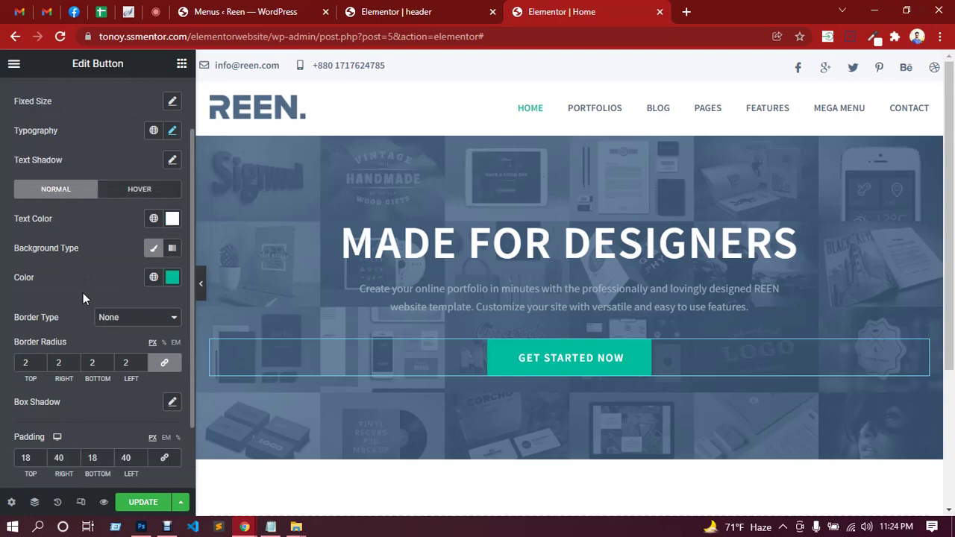
pyautogui.click(111, 319)
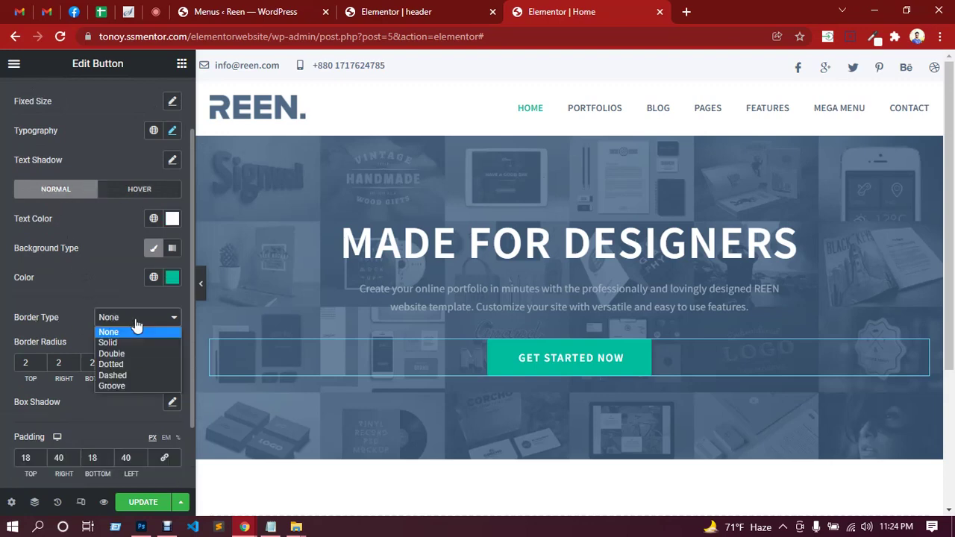
pyautogui.click(122, 343)
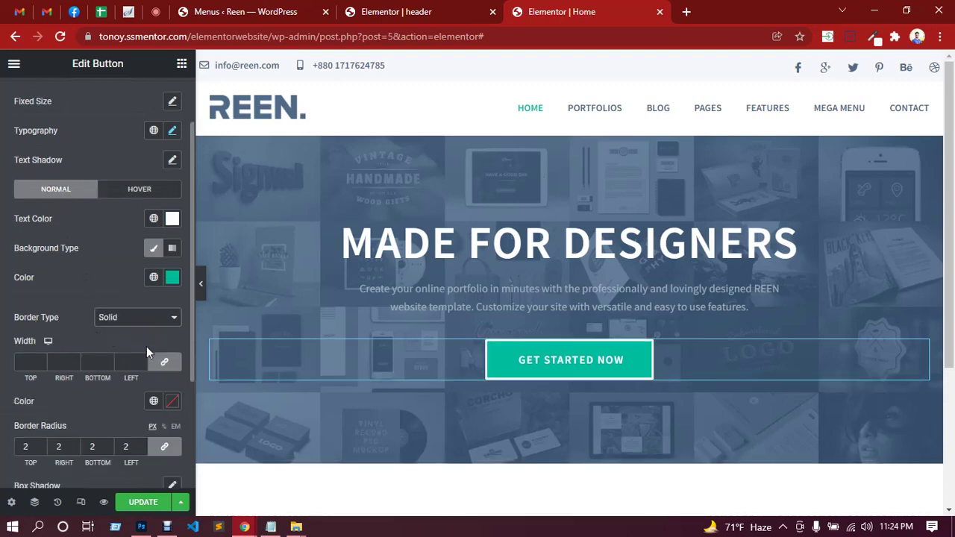
pyautogui.click(164, 362)
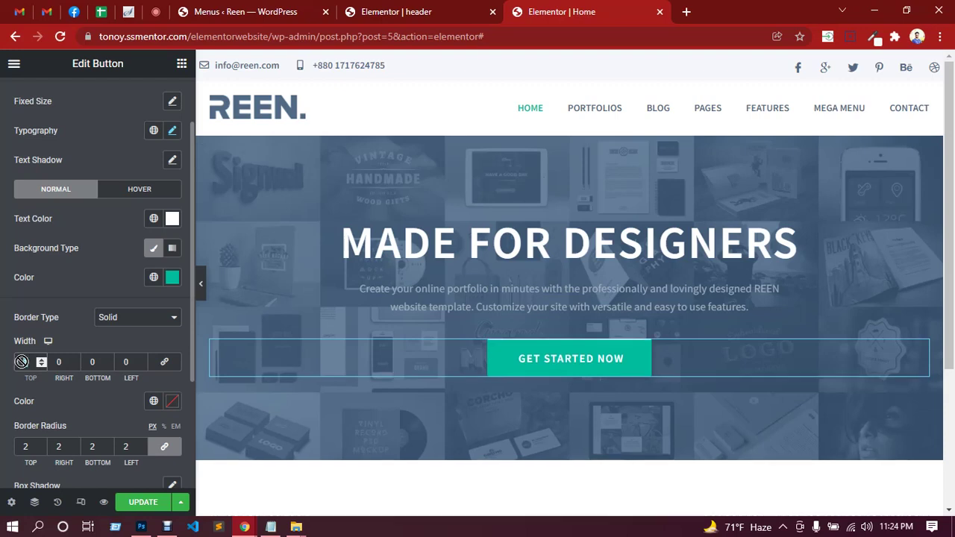
pyautogui.hotkey('ctrl', 'a')
pyautogui.write('2')
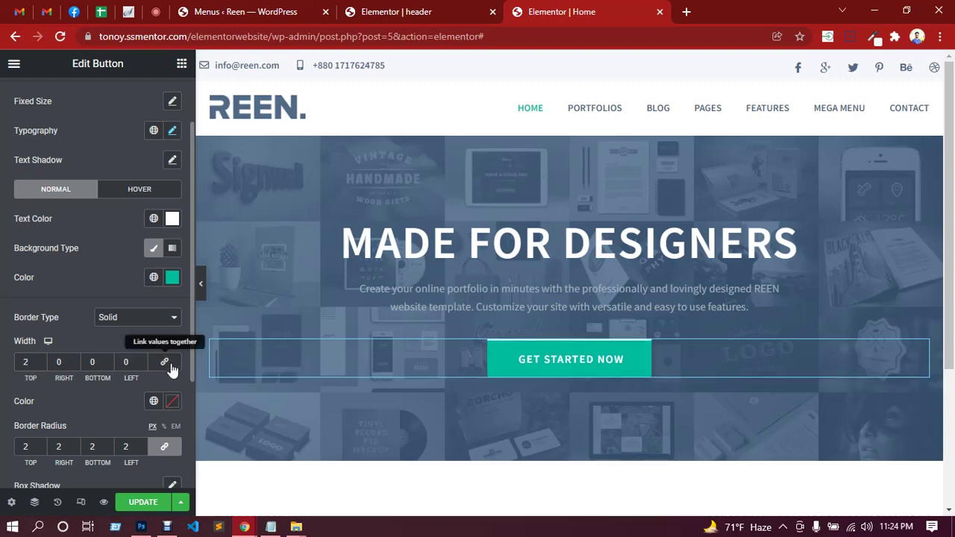
pyautogui.click(165, 363)
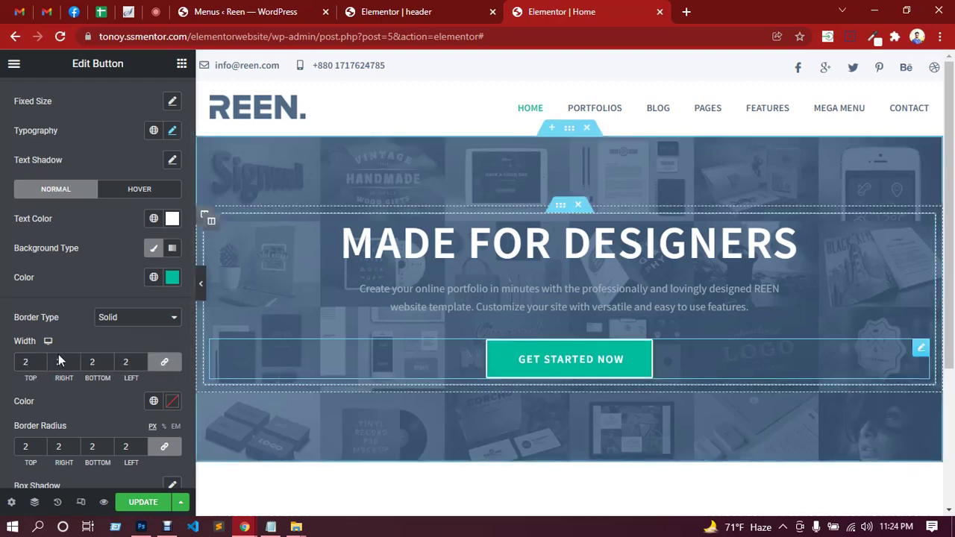
# Colour the border teal #00bc9c, save the page, and preview it full width.
pyautogui.scroll(-2, 70, 377)
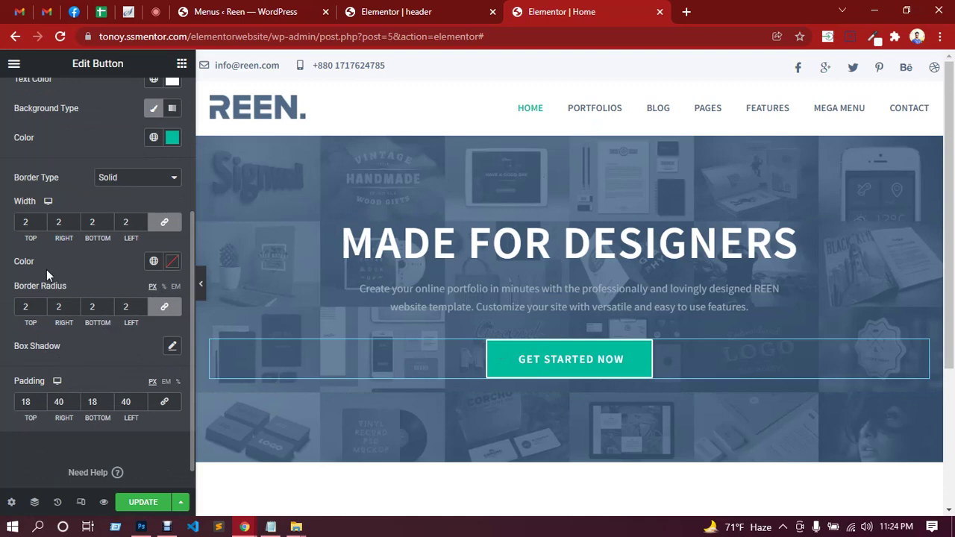
pyautogui.click(172, 261)
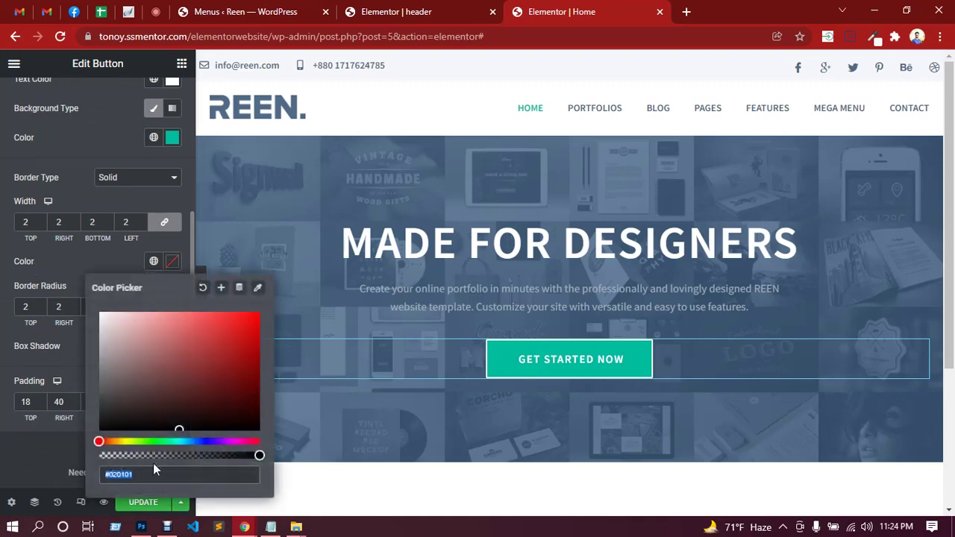
pyautogui.hotkey('ctrl', 'v')
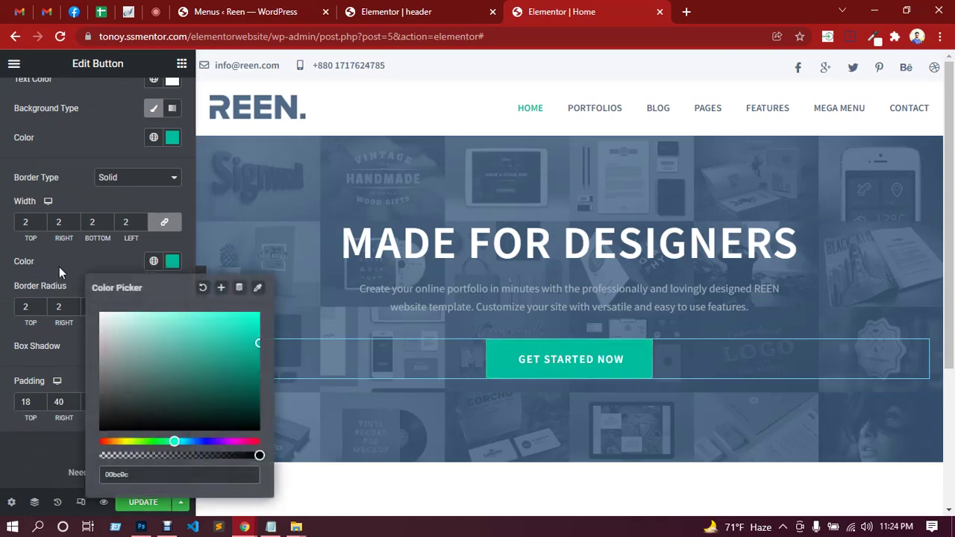
pyautogui.click(59, 266)
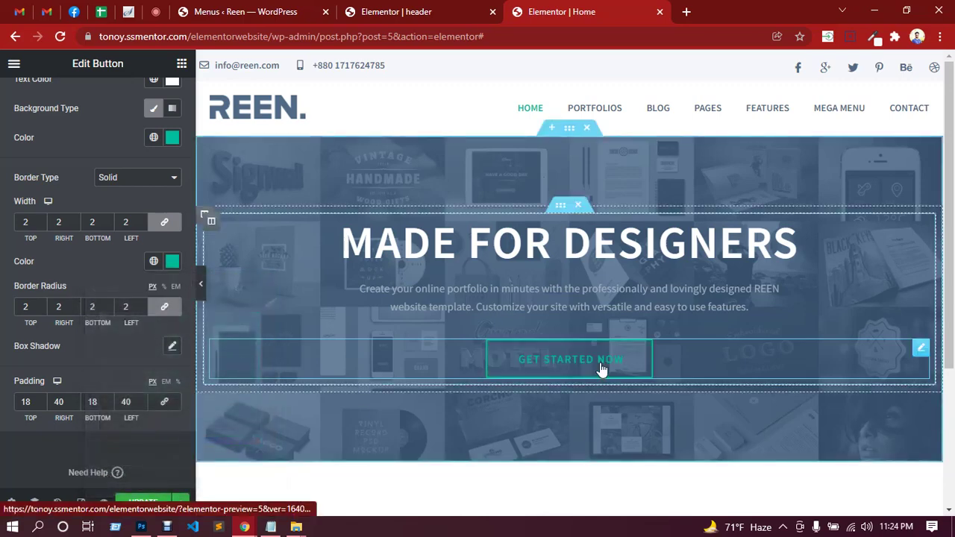
pyautogui.click(145, 505)
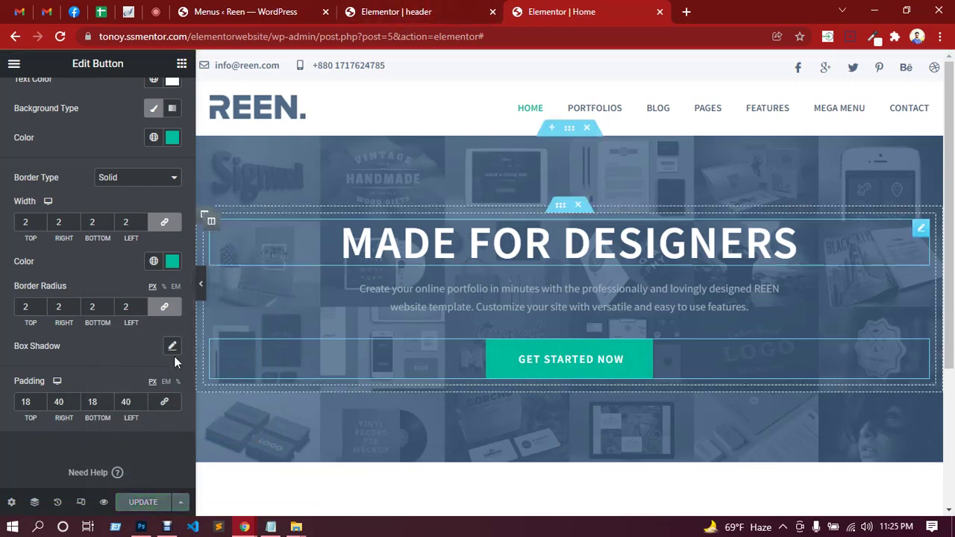
pyautogui.click(200, 290)
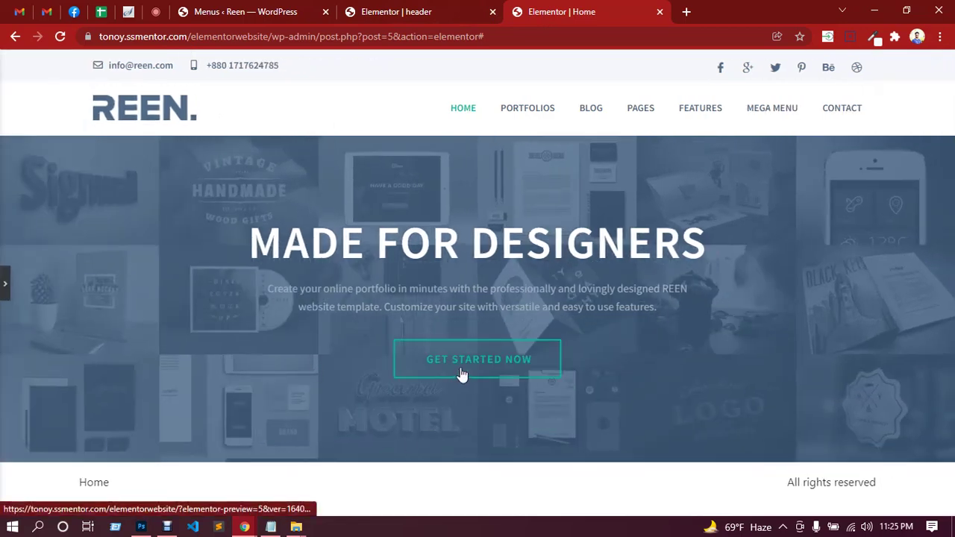
# Close Photoshop's colour picker, compare with the full homepage mockup, and return to the browser preview.
pyautogui.click(145, 527)
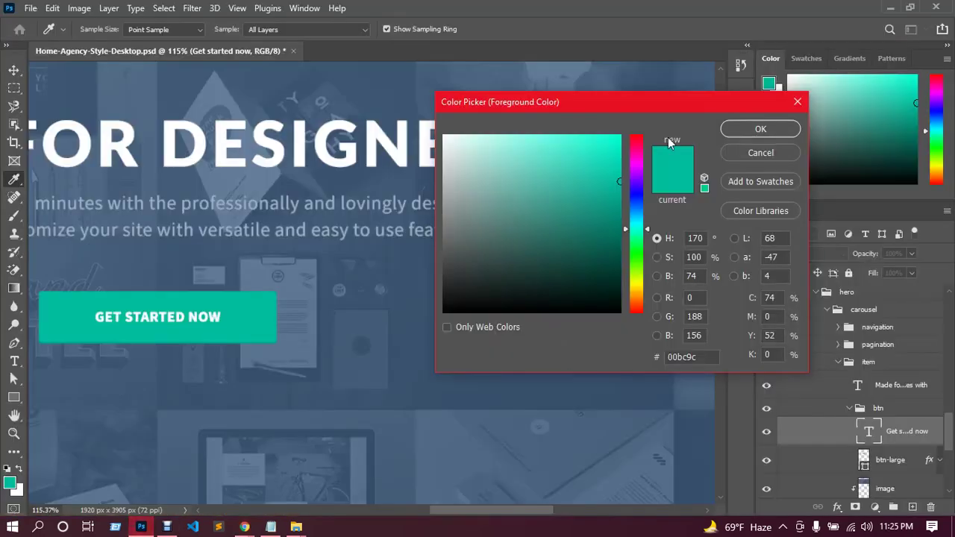
pyautogui.click(798, 104)
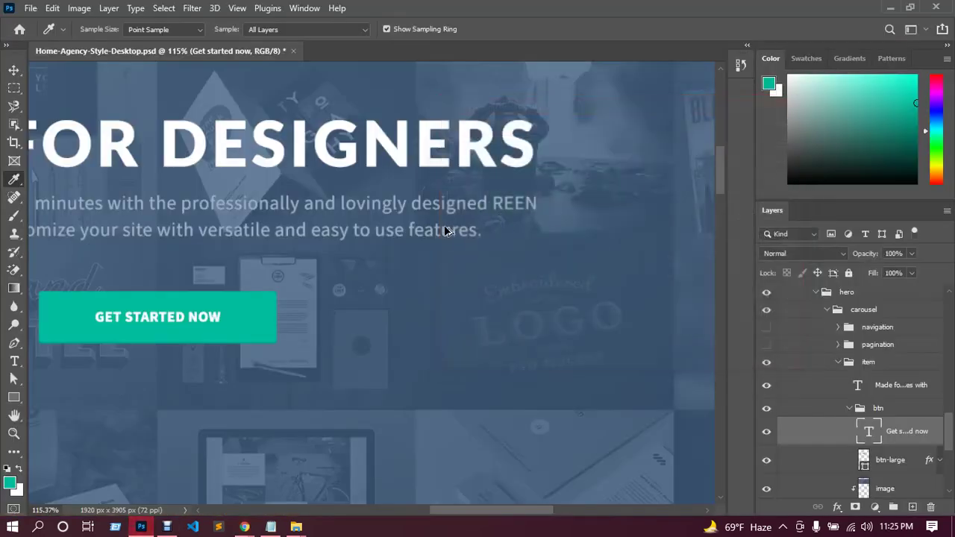
pyautogui.scroll(-2, 433, 217)
pyautogui.scroll(-4, 434, 217)
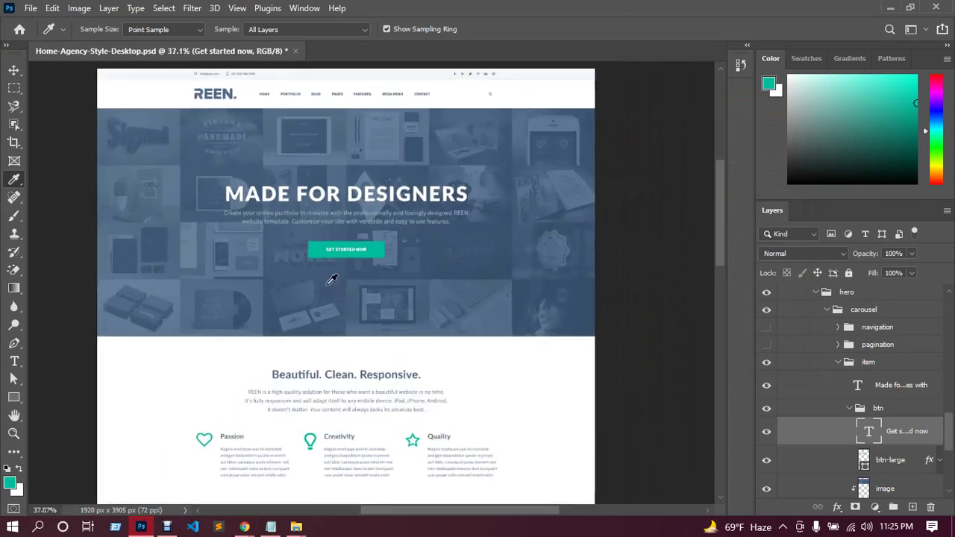
pyautogui.click(162, 466)
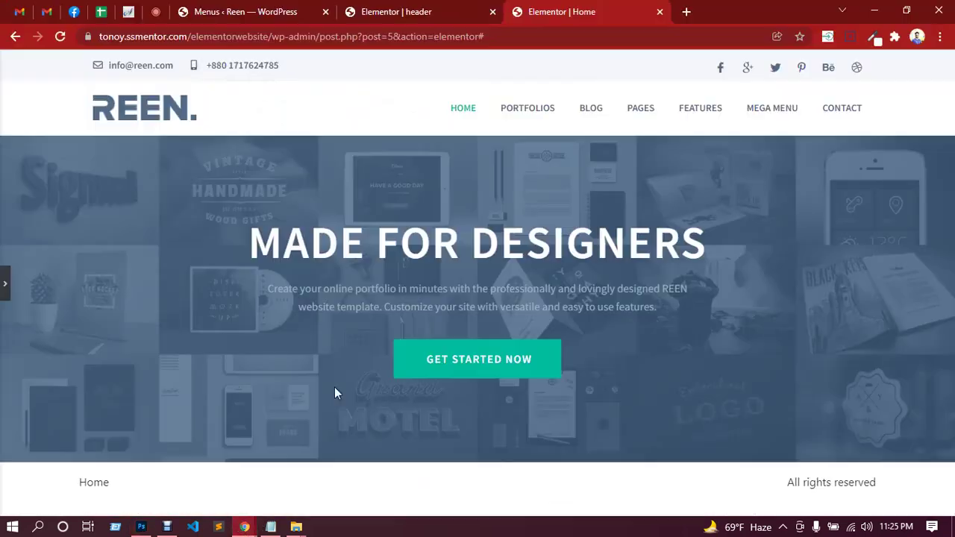
# Select the hero's inner section and give it 80 px top and bottom padding.
pyautogui.click(6, 279)
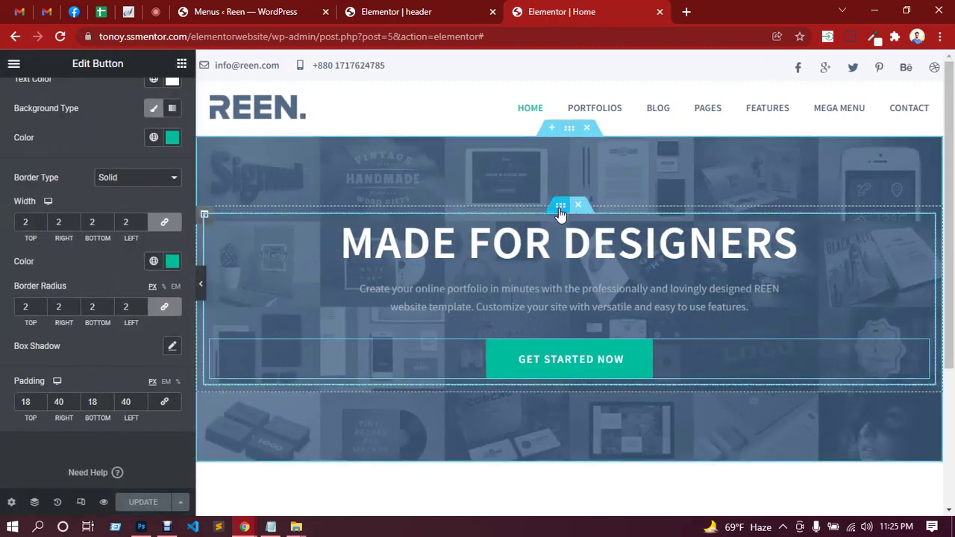
pyautogui.click(561, 205)
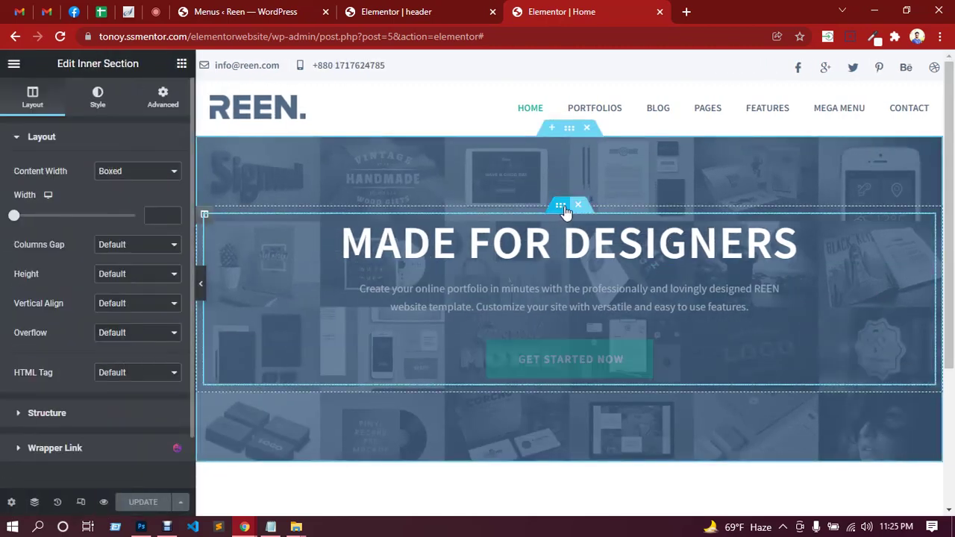
pyautogui.click(163, 97)
pyautogui.click(164, 242)
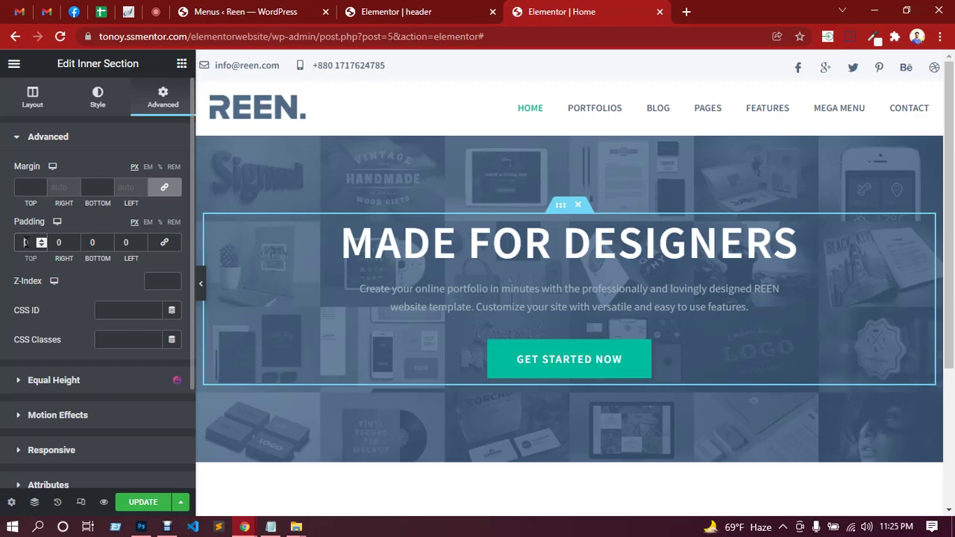
pyautogui.write('80')
pyautogui.click(91, 243)
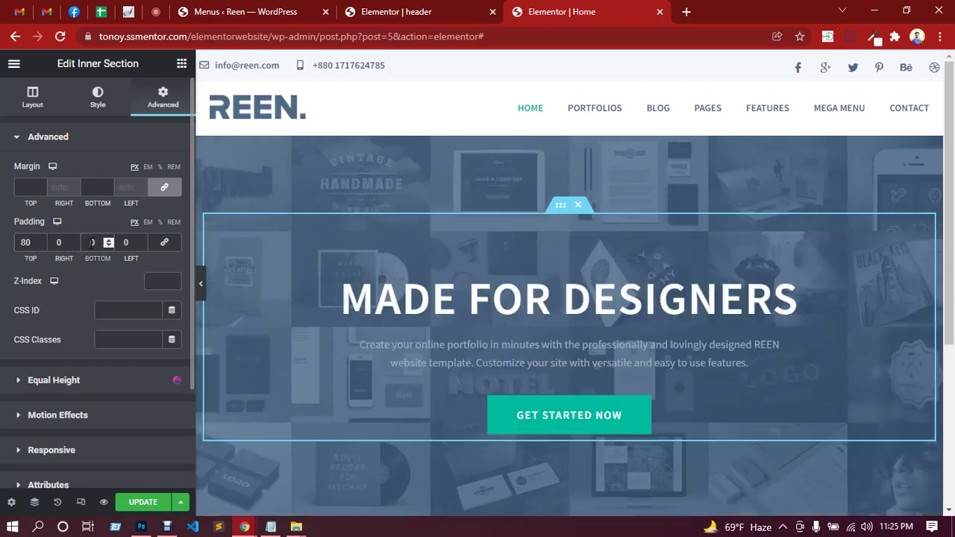
pyautogui.write('80')
# Change the inner section's top and bottom padding to 60 px.
pyautogui.scroll(-3, 668, 234)
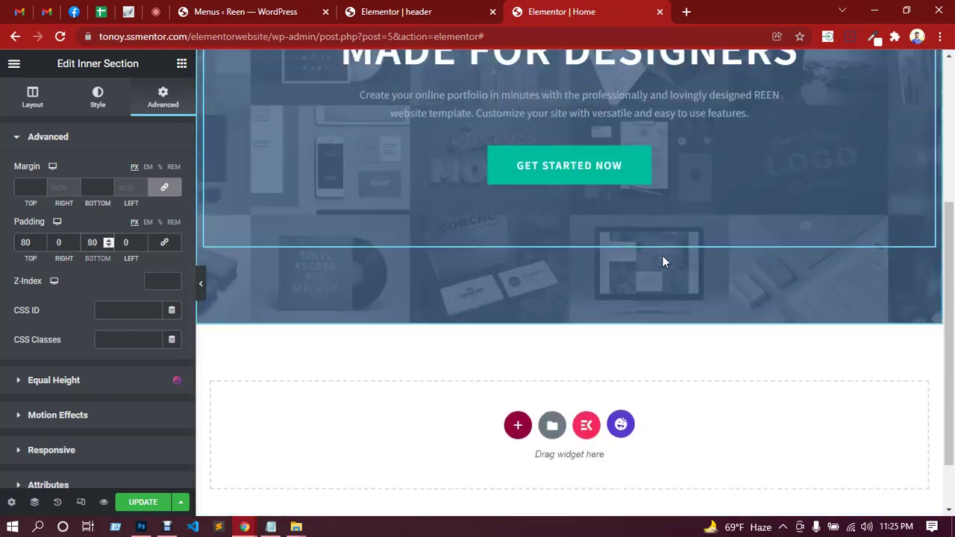
pyautogui.scroll(3, 662, 257)
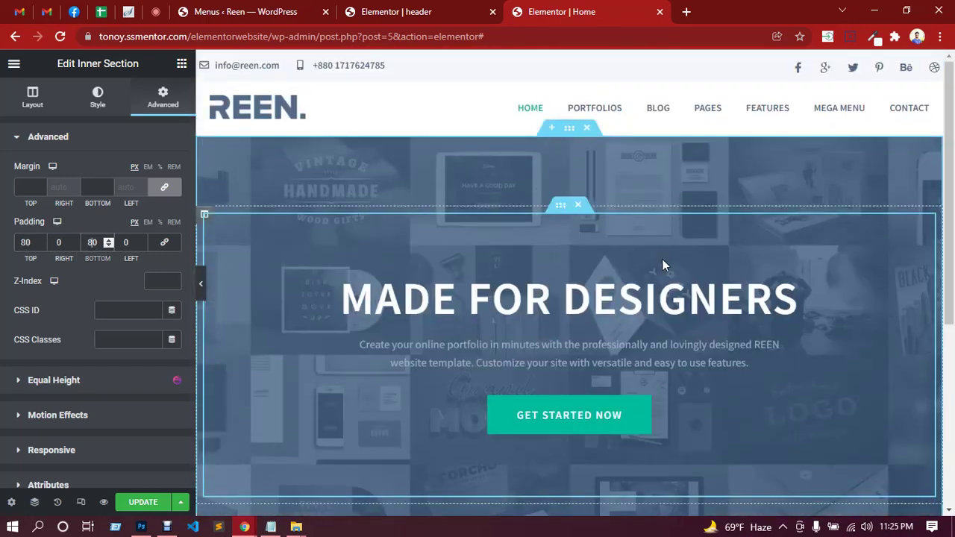
pyautogui.click(21, 242)
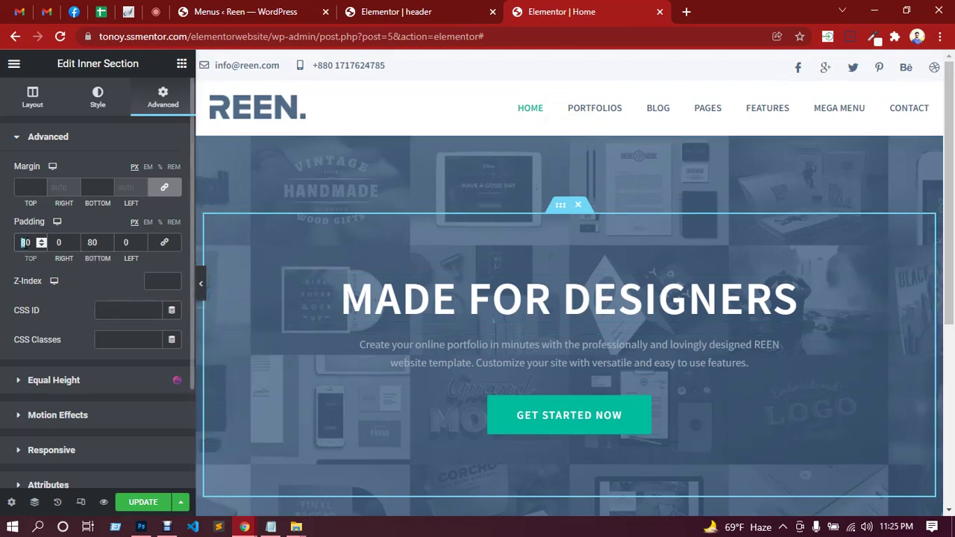
pyautogui.write('60')
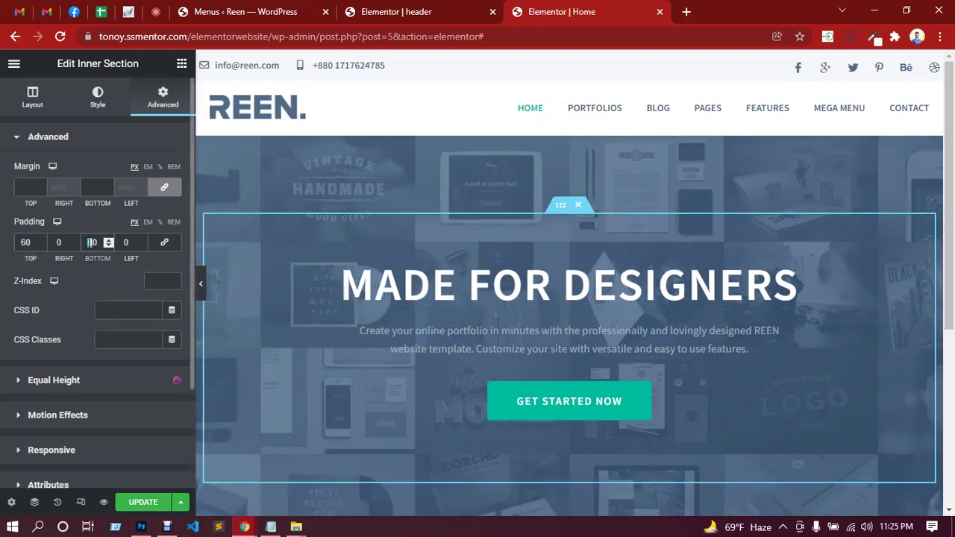
pyautogui.doubleClick(91, 242)
pyautogui.write('60')
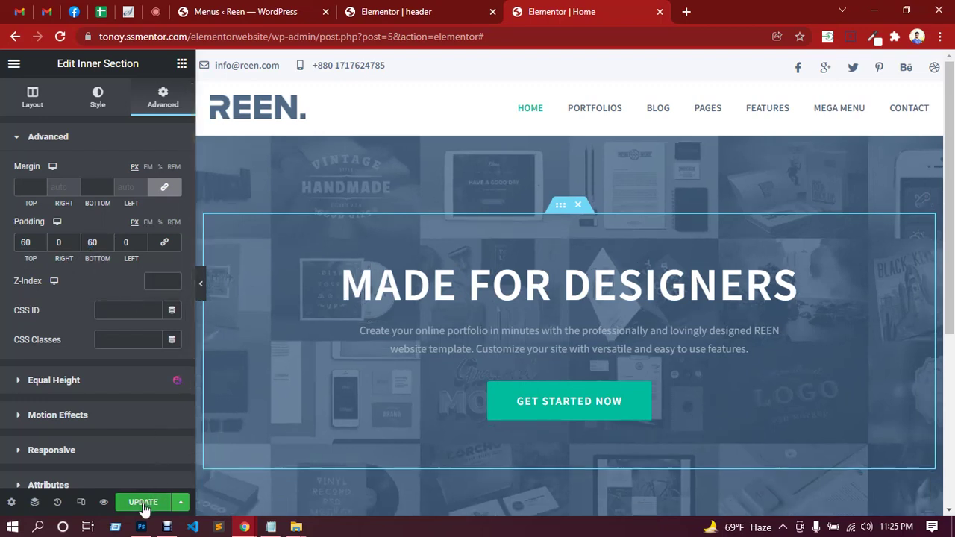
# Save the page, preview it full width, and switch to the Google Meet call.
pyautogui.click(144, 503)
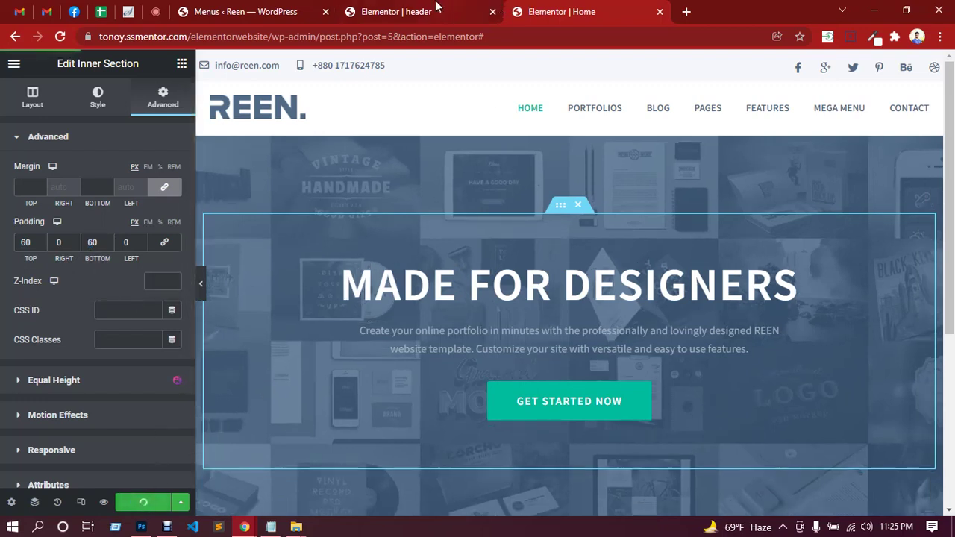
pyautogui.click(201, 284)
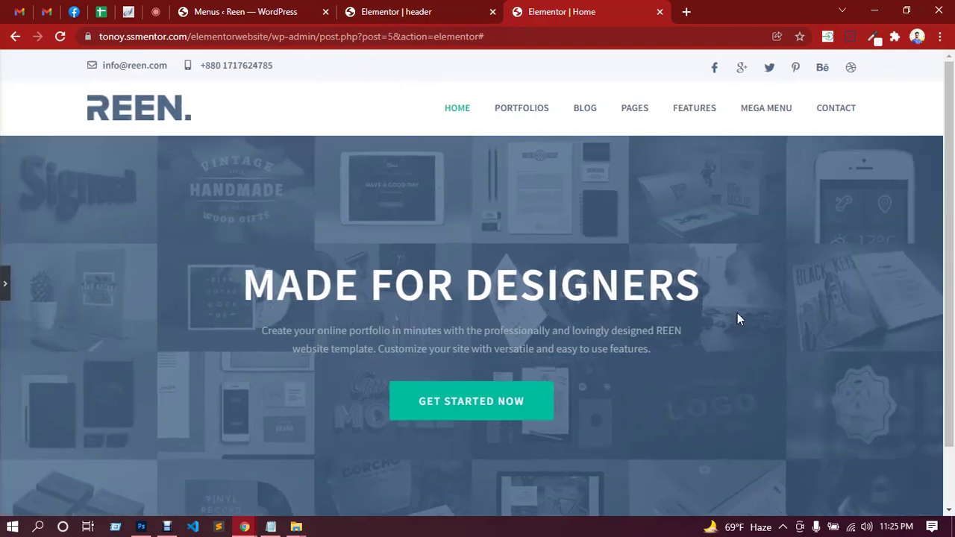
pyautogui.scroll(-1, 742, 303)
pyautogui.scroll(1, 739, 324)
pyautogui.click(155, 11)
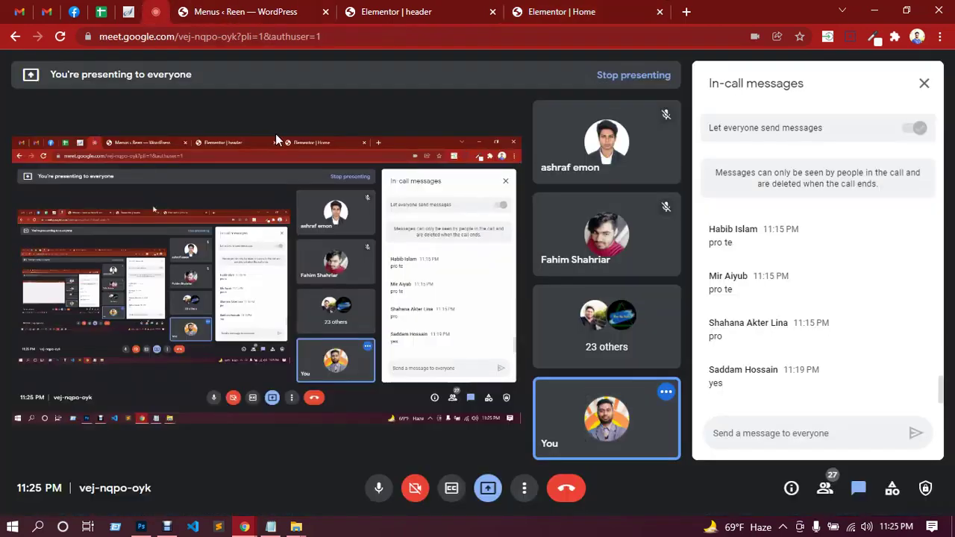
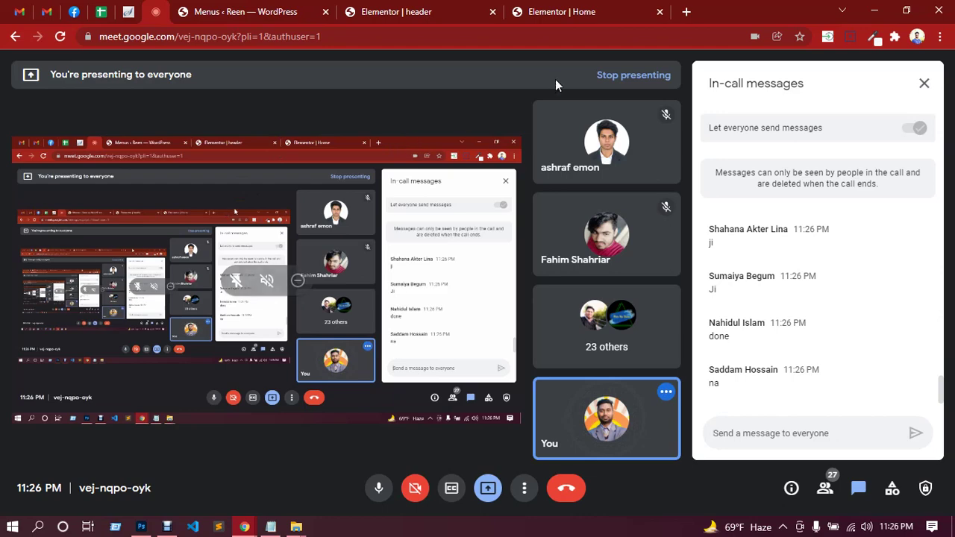
# Review the mockup's 'Beautiful. Clean. Responsive.' three-icon section in Photoshop, then close the Elementor header tab.
pyautogui.click(412, 12)
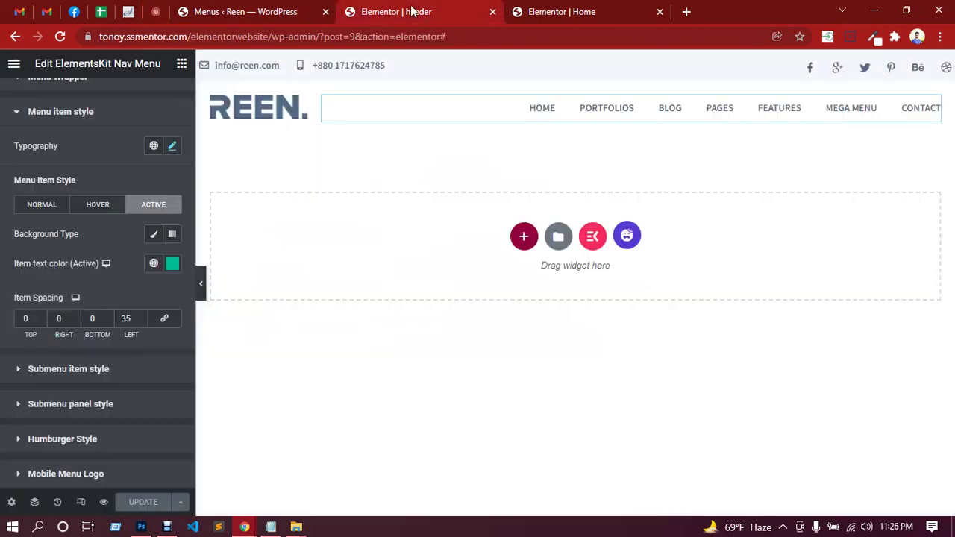
pyautogui.click(141, 527)
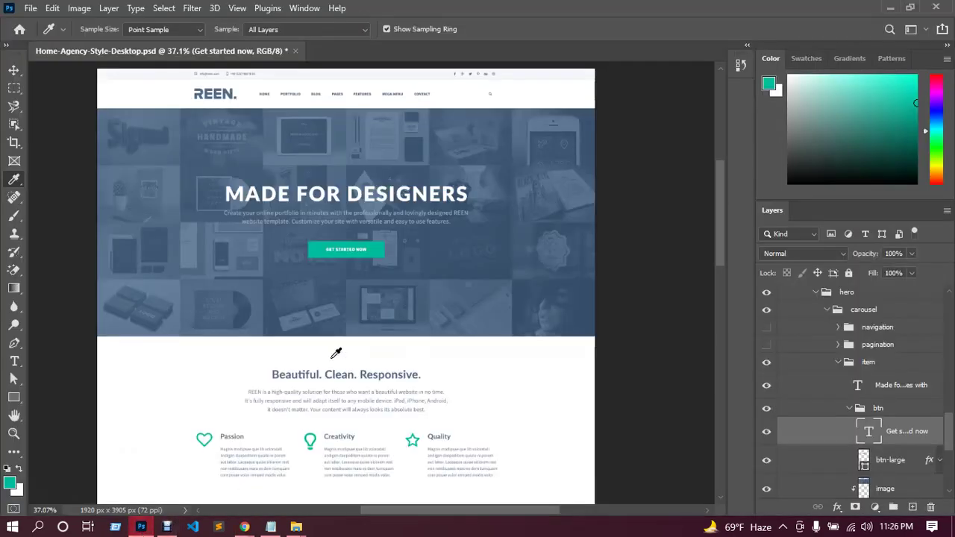
pyautogui.scroll(-5, 459, 321)
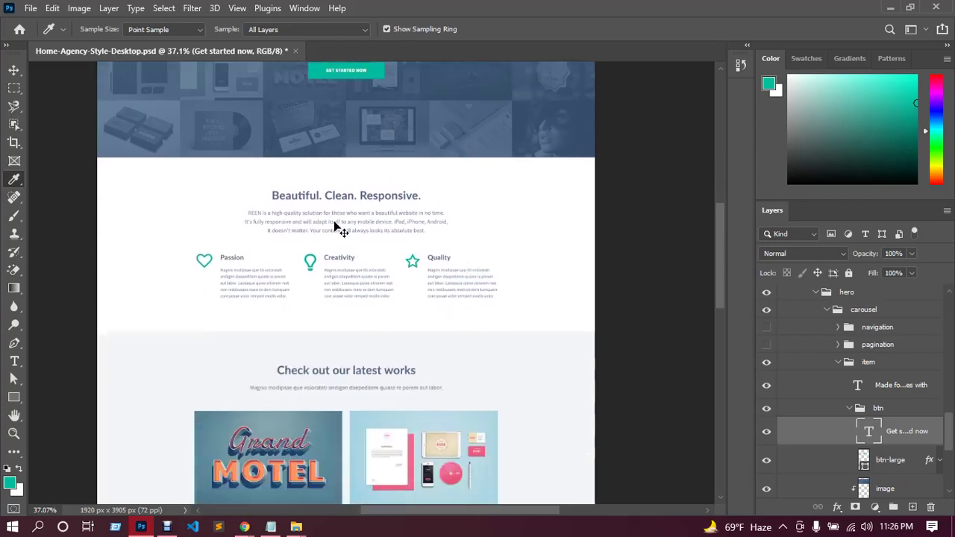
pyautogui.scroll(2, 349, 240)
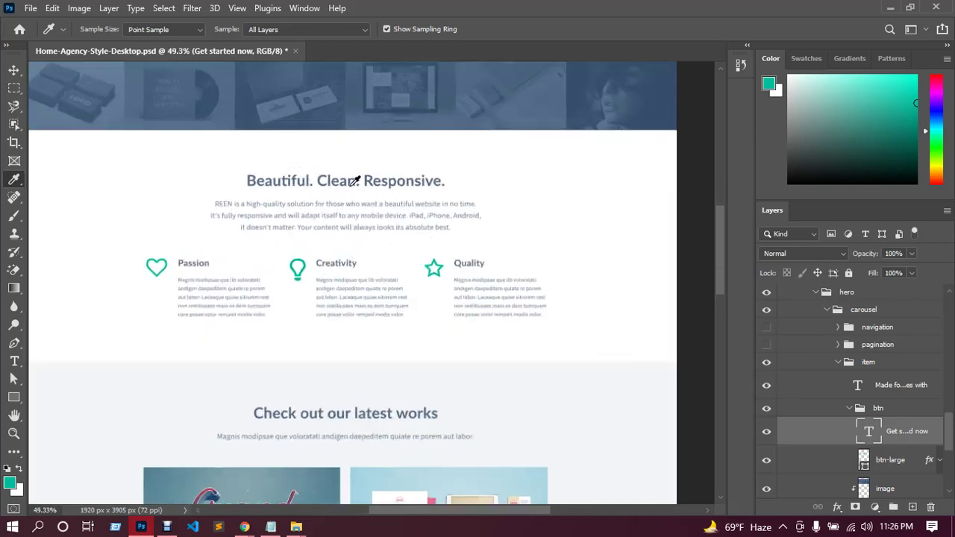
pyautogui.moveTo(245, 527)
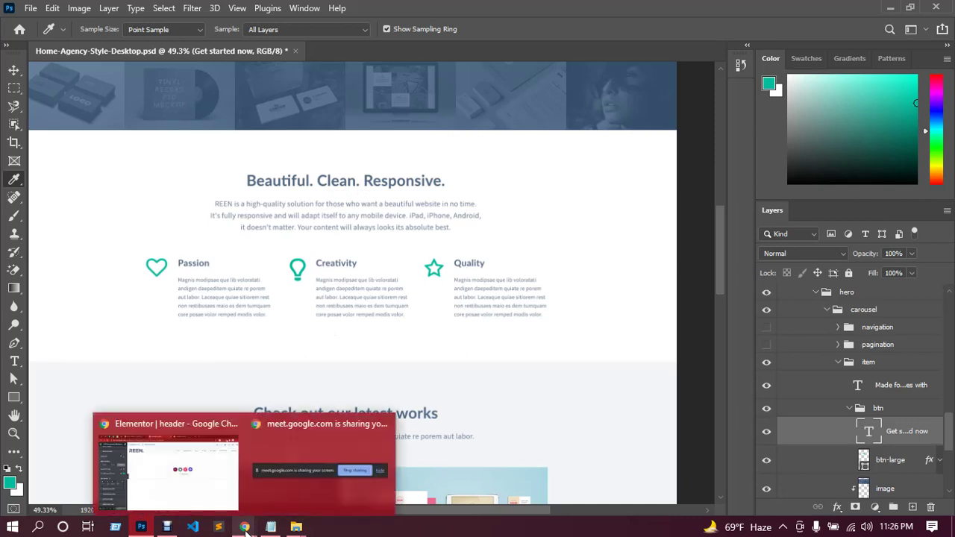
pyautogui.click(212, 491)
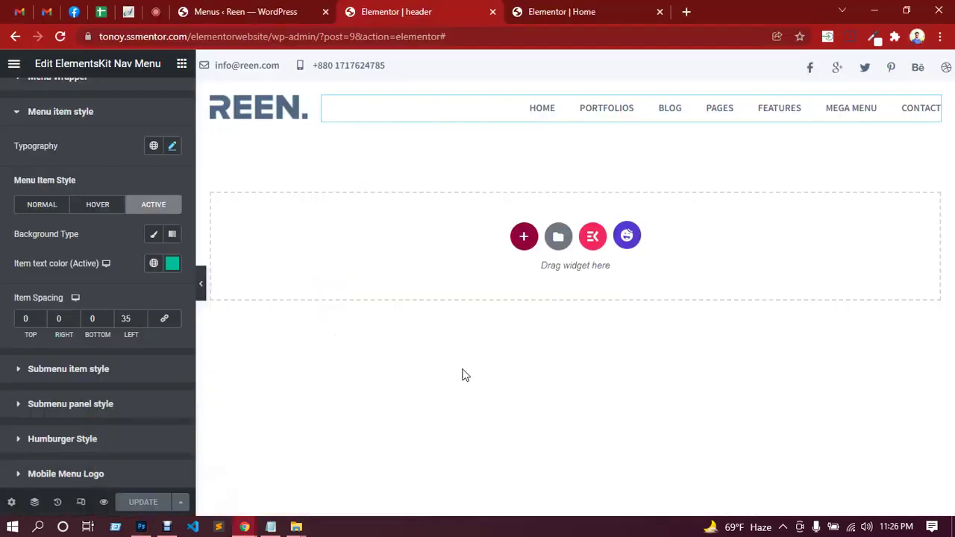
pyautogui.click(492, 12)
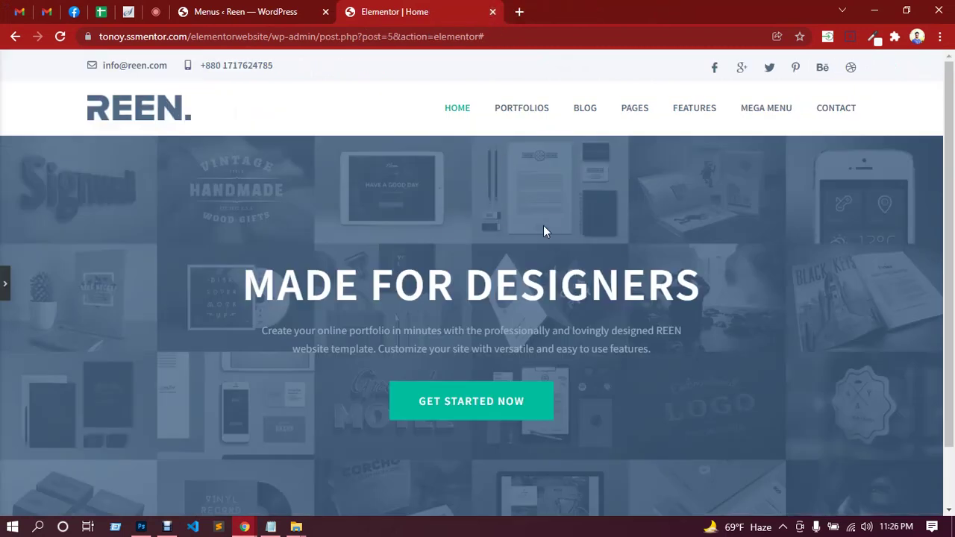
# Reopen the collapsed Elementor panel to show the inner section's 60 px padding settings.
pyautogui.scroll(-2, 550, 165)
pyautogui.scroll(2, 545, 224)
pyautogui.scroll(-2, 535, 314)
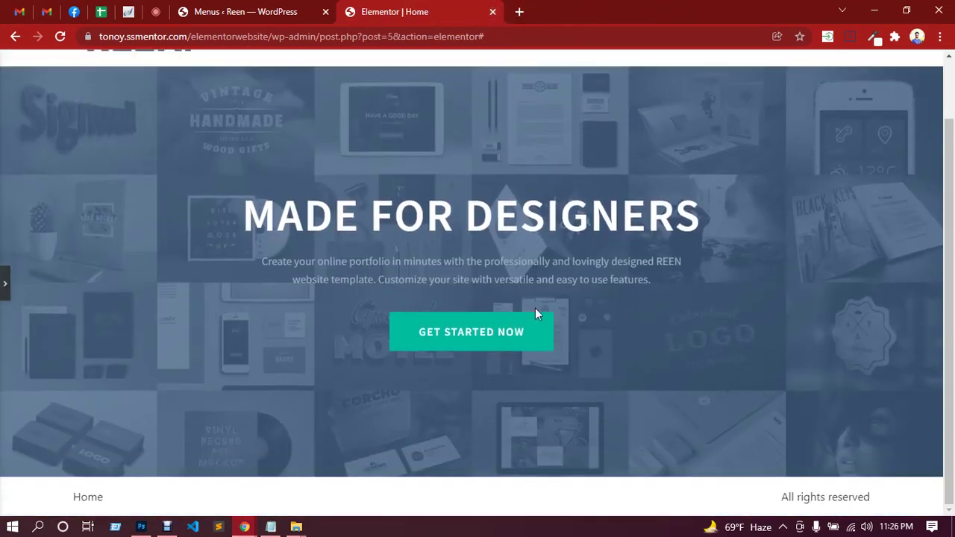
pyautogui.click(6, 287)
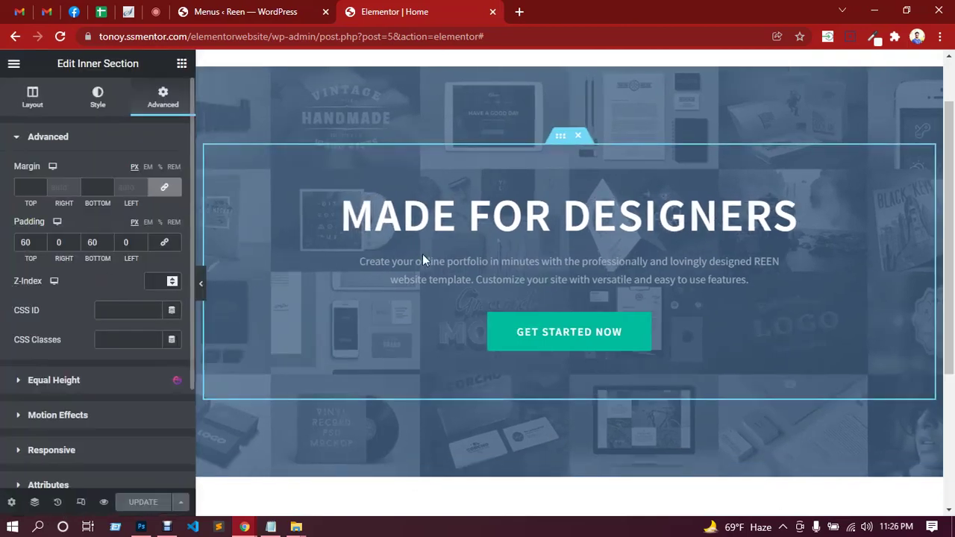
pyautogui.scroll(-3, 493, 242)
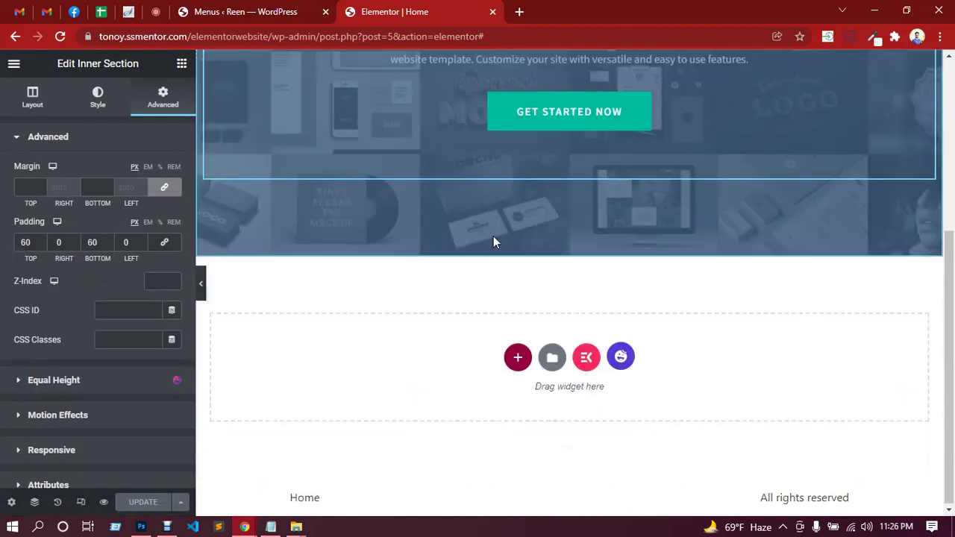
# Add a single-column section below the hero and unlink its padding values.
pyautogui.click(518, 359)
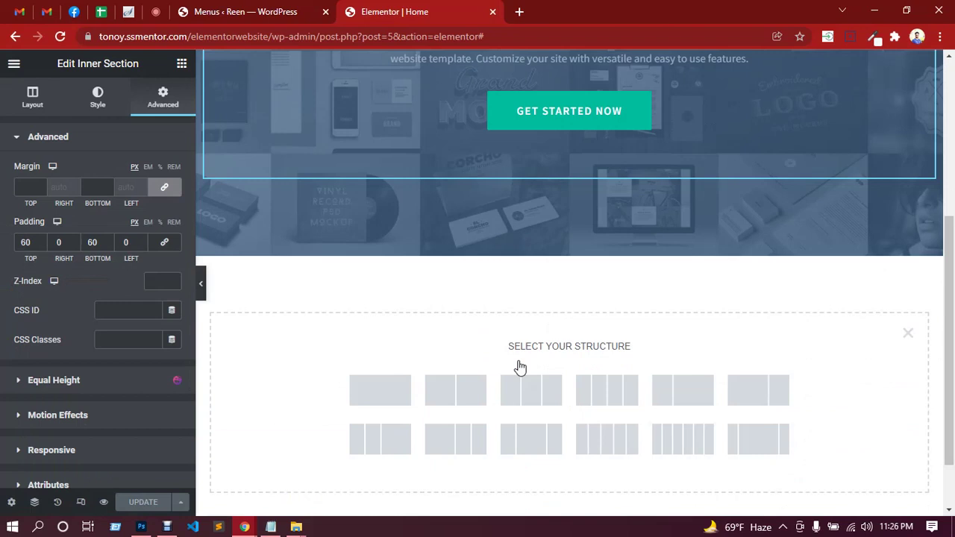
pyautogui.click(386, 401)
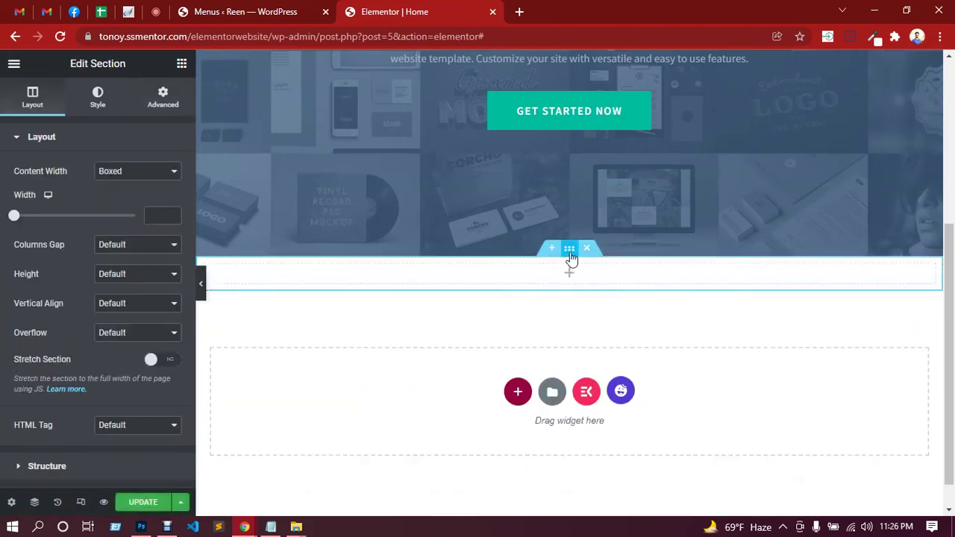
pyautogui.click(160, 111)
pyautogui.click(164, 242)
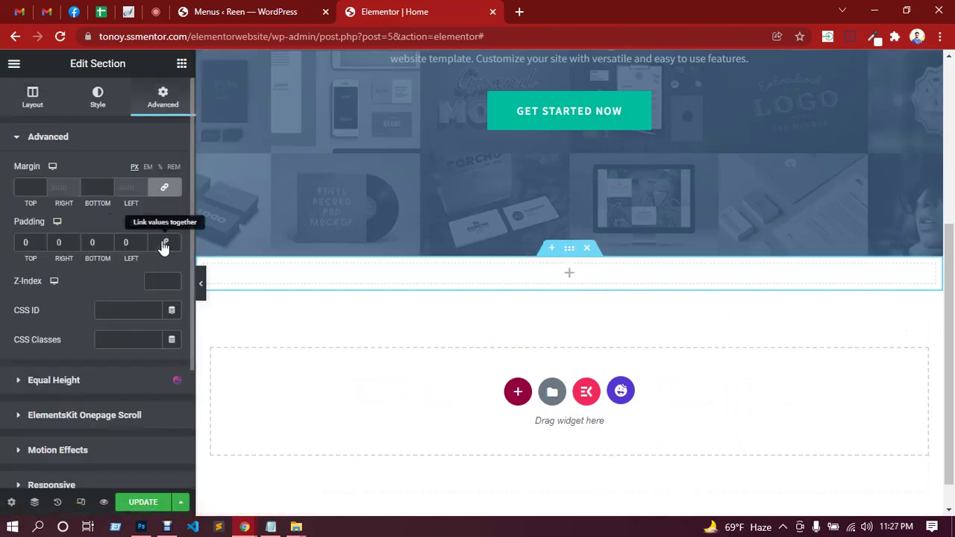
# Set the new section's top and bottom padding to 80 and update the page.
pyautogui.click(25, 242)
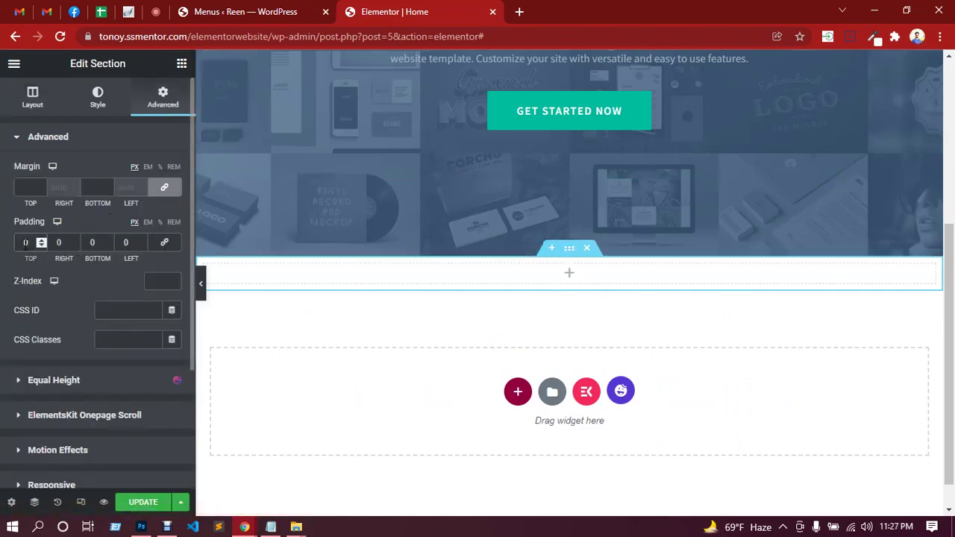
pyautogui.write('8')
pyautogui.click(91, 242)
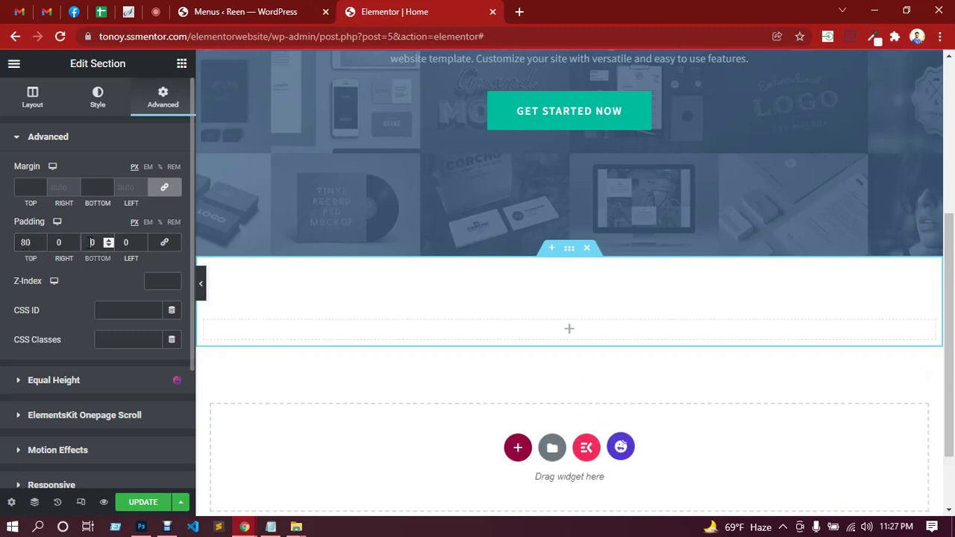
pyautogui.write('8')
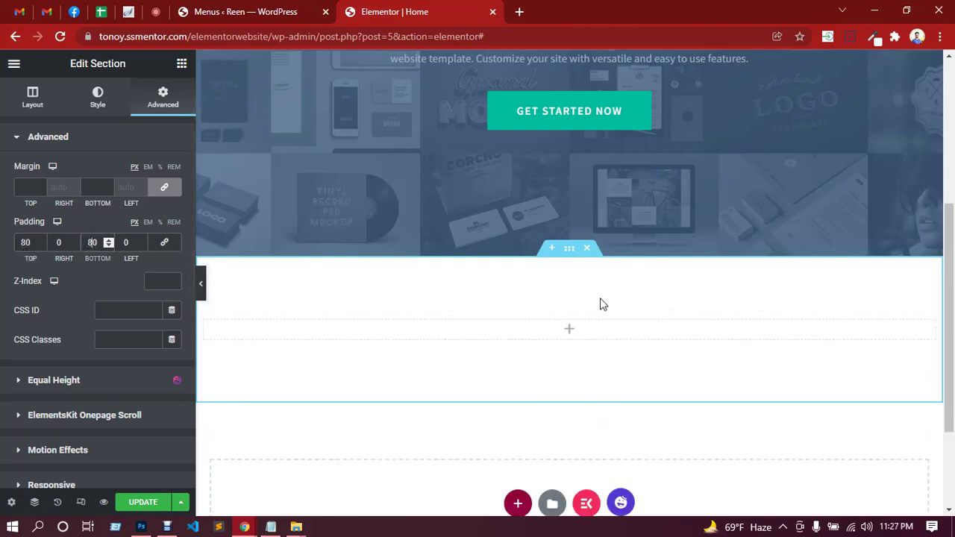
pyautogui.click(143, 502)
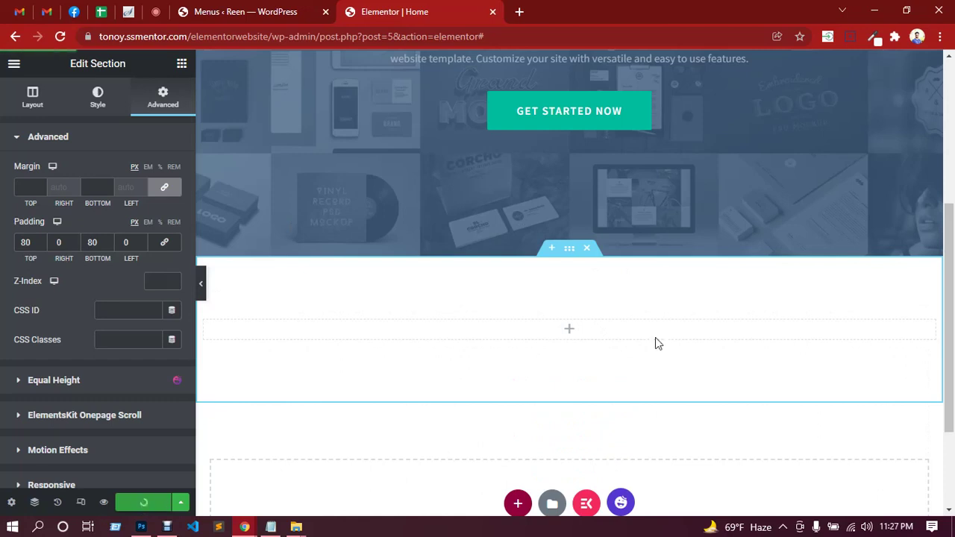
# Drop an Inner Section into the column, duplicate it, and delete the top row's right column.
pyautogui.click(570, 333)
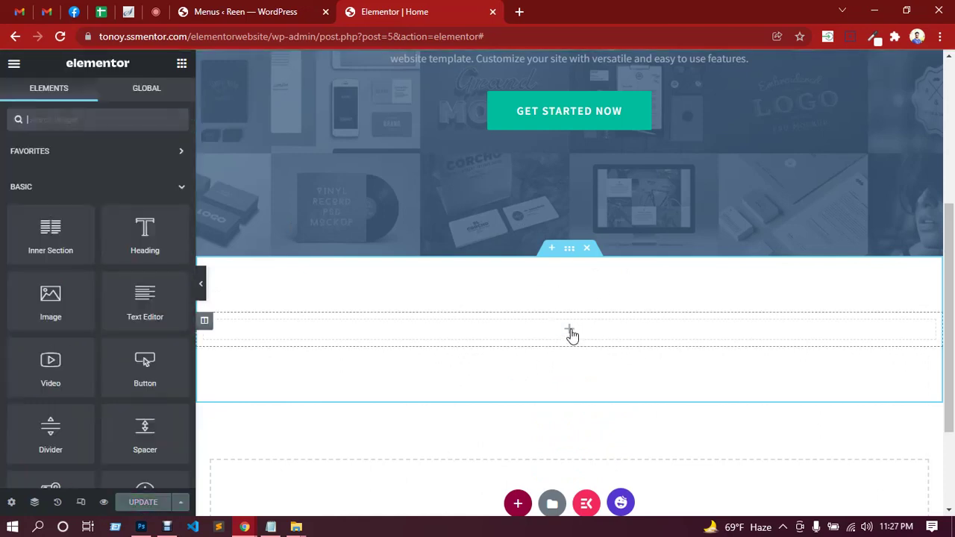
pyautogui.moveTo(59, 235); pyautogui.dragTo(539, 324)
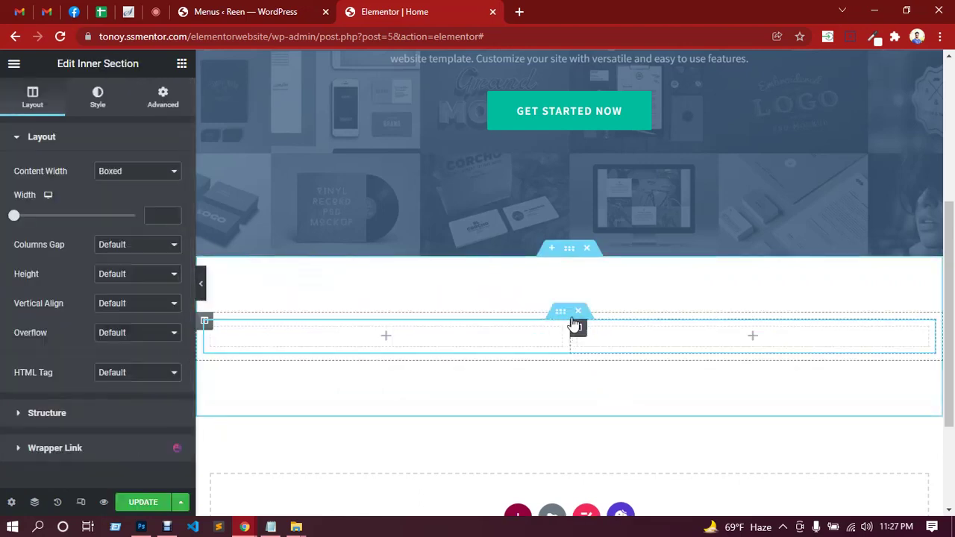
pyautogui.rightClick(567, 316)
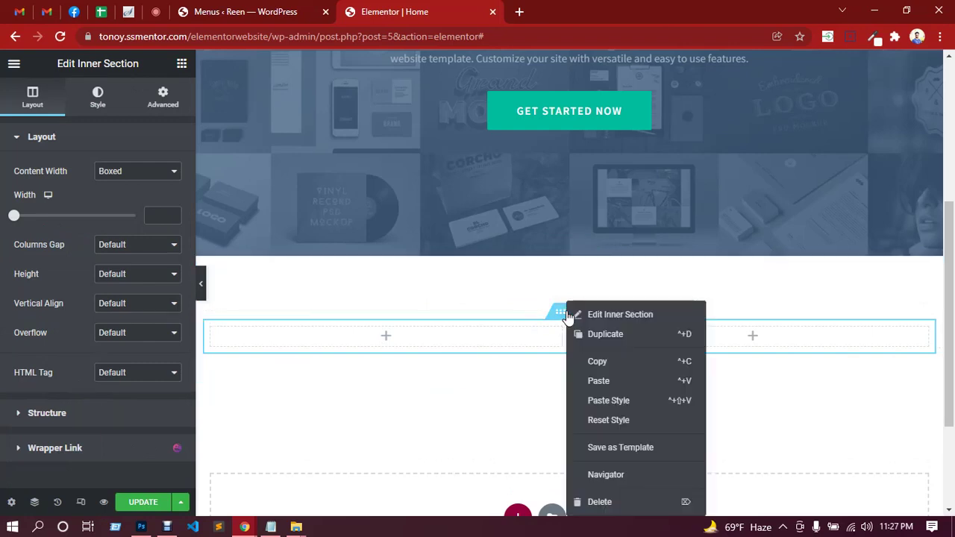
pyautogui.click(600, 334)
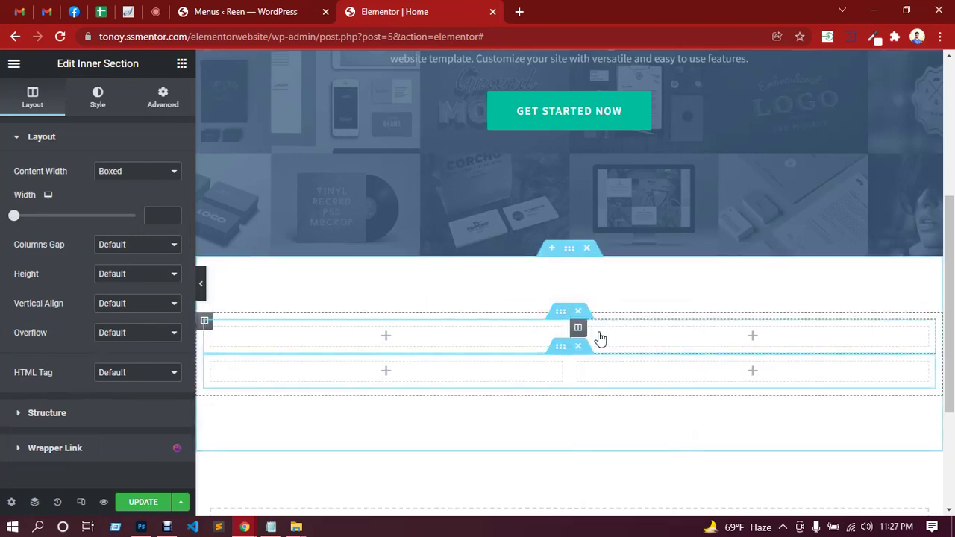
pyautogui.scroll(-3, 607, 347)
pyautogui.scroll(1, 520, 215)
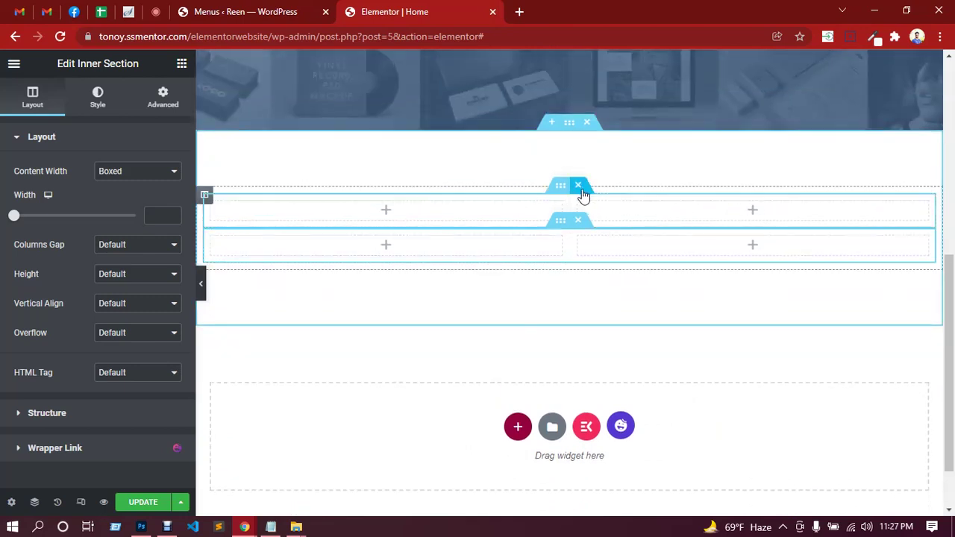
pyautogui.rightClick(759, 214)
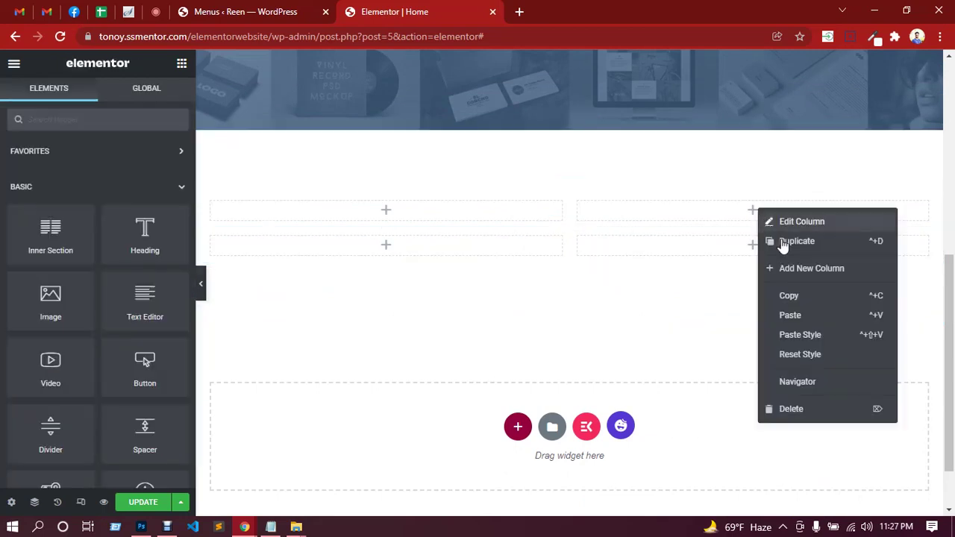
pyautogui.click(791, 409)
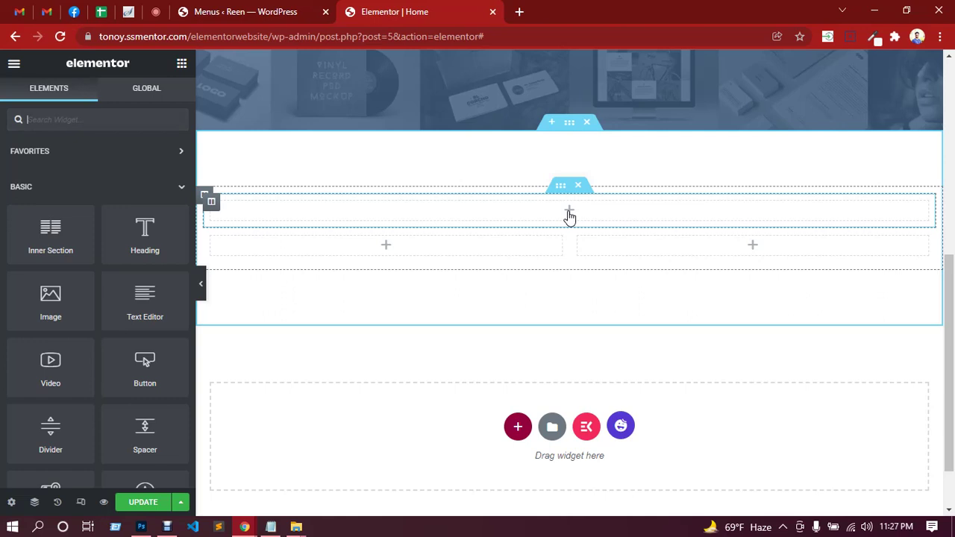
# Drop a Heading widget into the full-width top row.
pyautogui.click(65, 119)
pyautogui.write('heading')
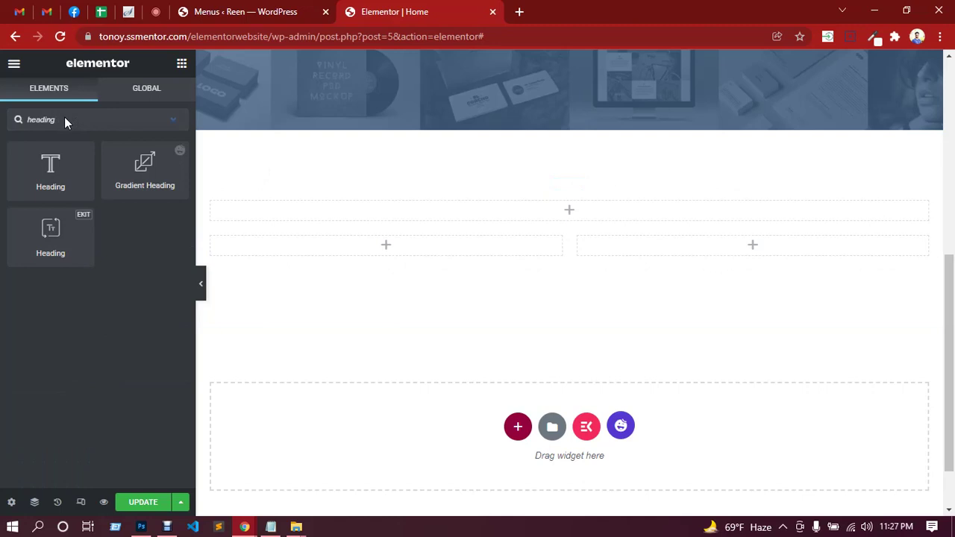
pyautogui.moveTo(60, 235); pyautogui.dragTo(588, 203)
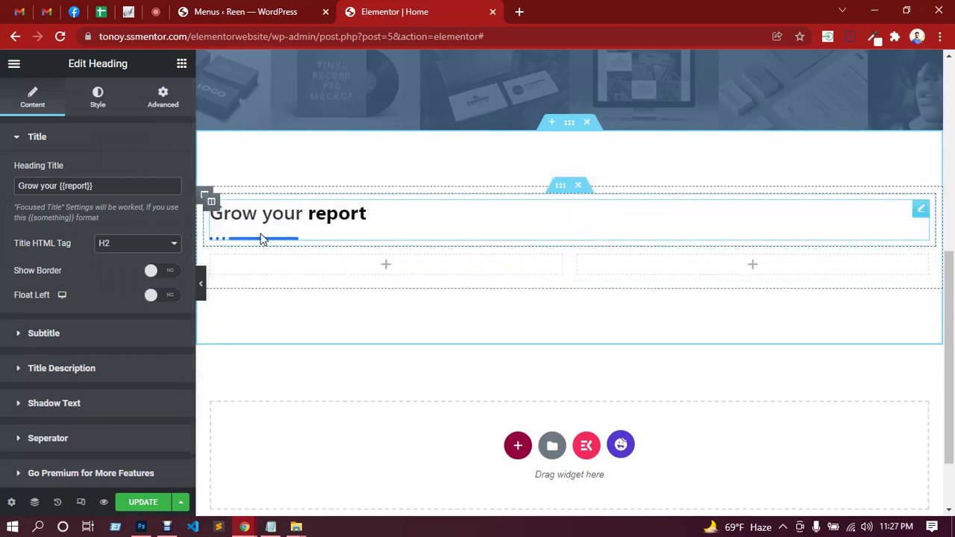
# Turn on the heading's description text while leaving the subtitle off.
pyautogui.click(61, 340)
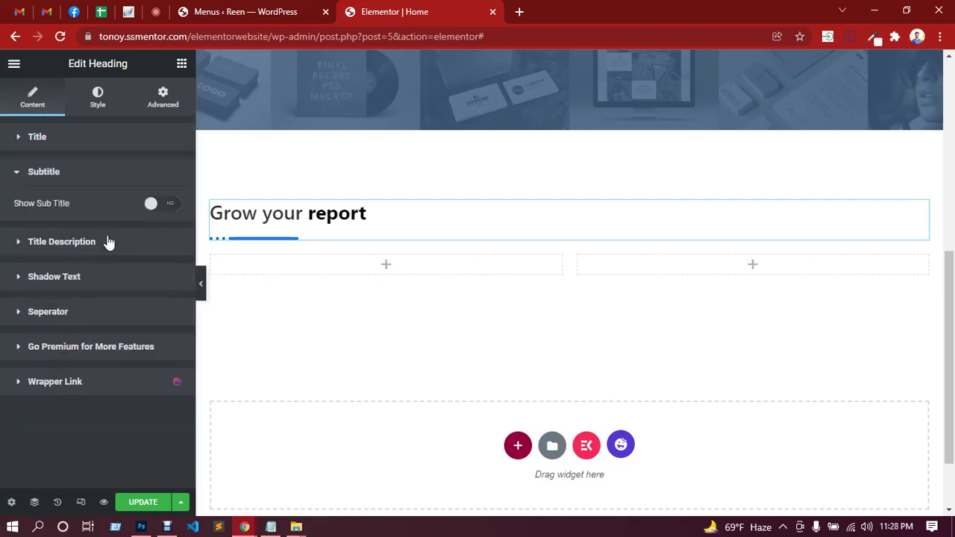
pyautogui.click(172, 206)
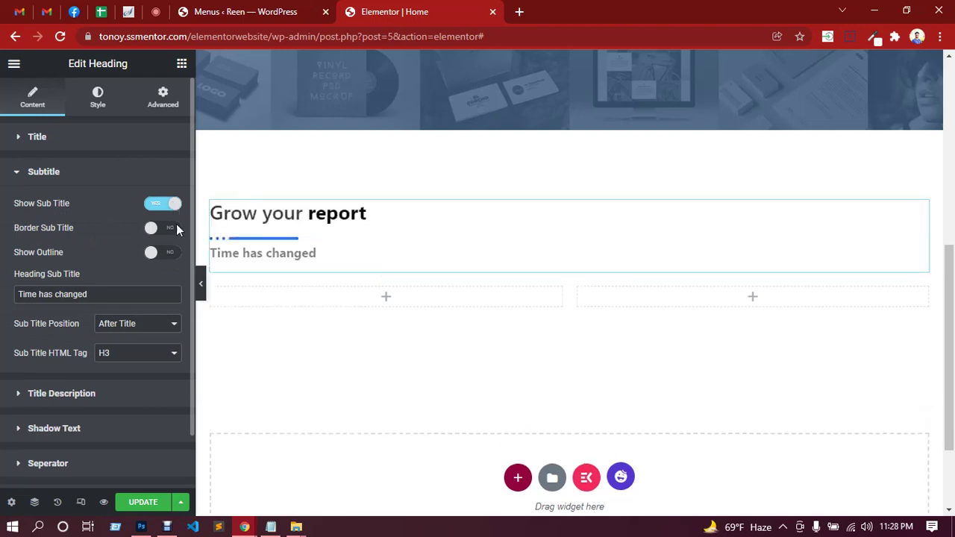
pyautogui.click(150, 208)
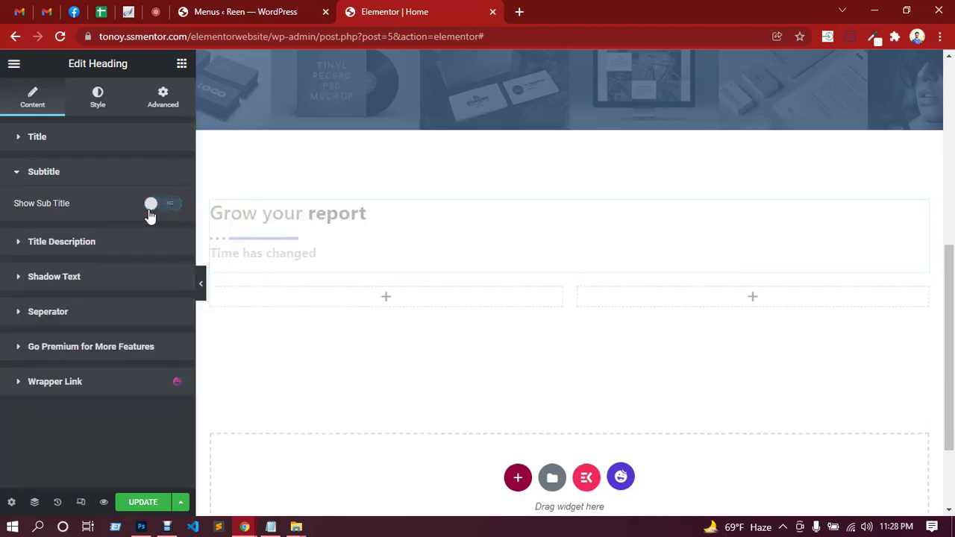
pyautogui.click(70, 246)
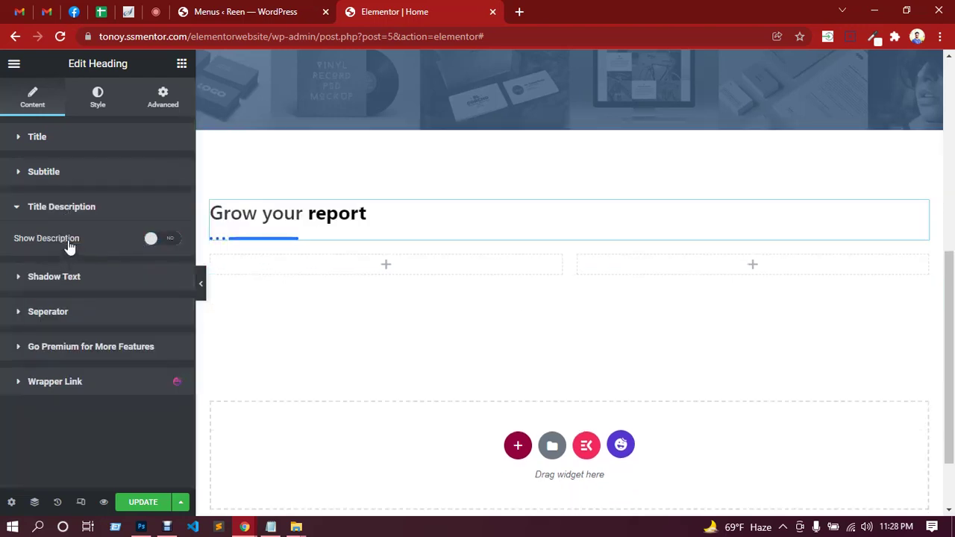
pyautogui.click(166, 242)
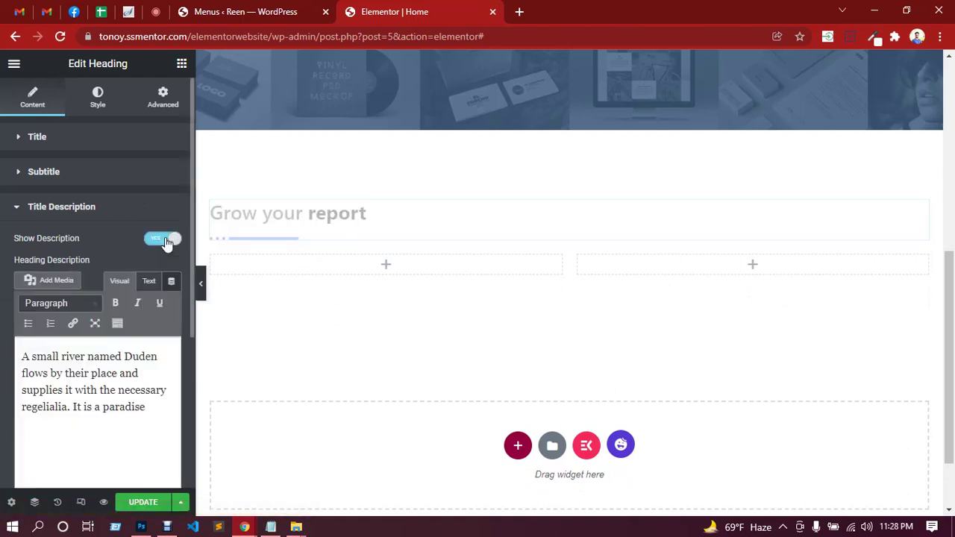
pyautogui.click(66, 209)
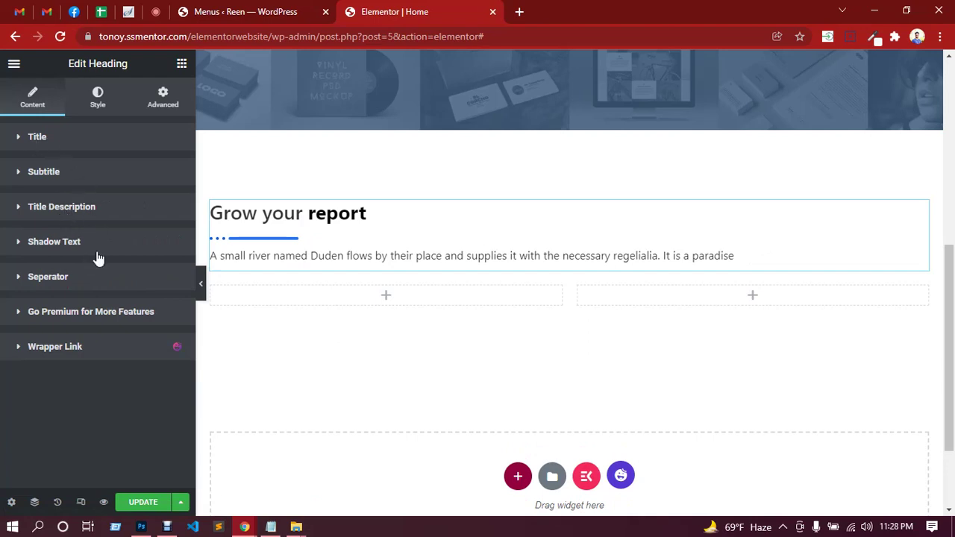
# Hide the separator under the heading and select part of the title text.
pyautogui.click(37, 137)
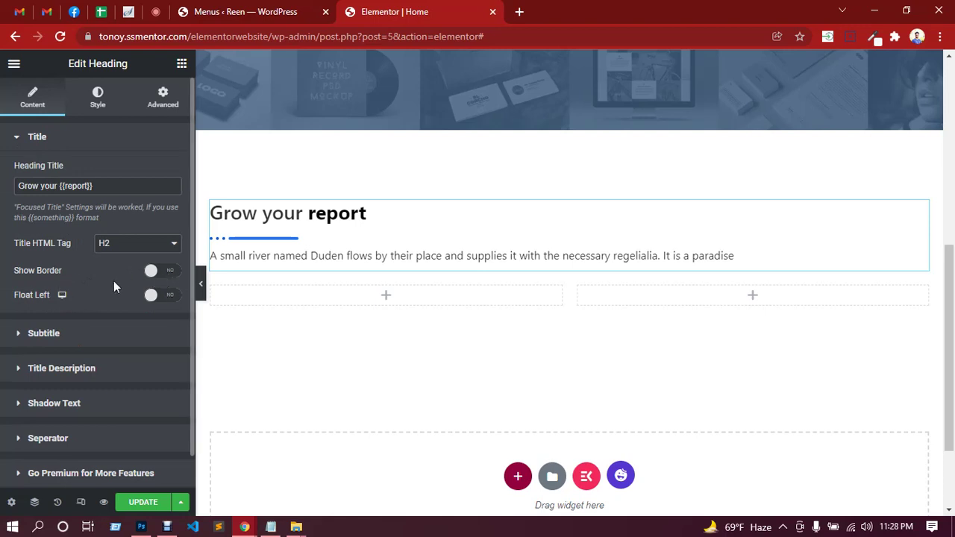
pyautogui.scroll(-1, 117, 282)
pyautogui.click(75, 404)
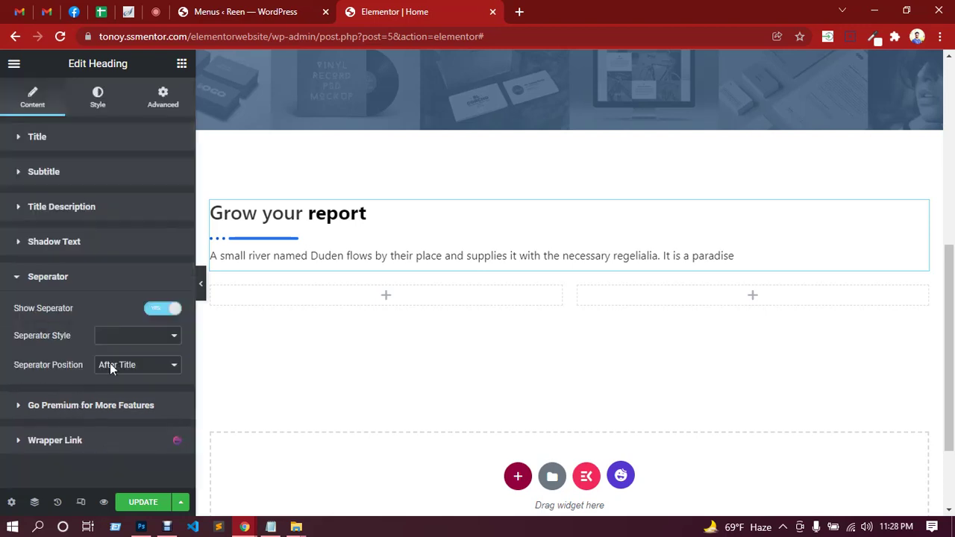
pyautogui.click(151, 310)
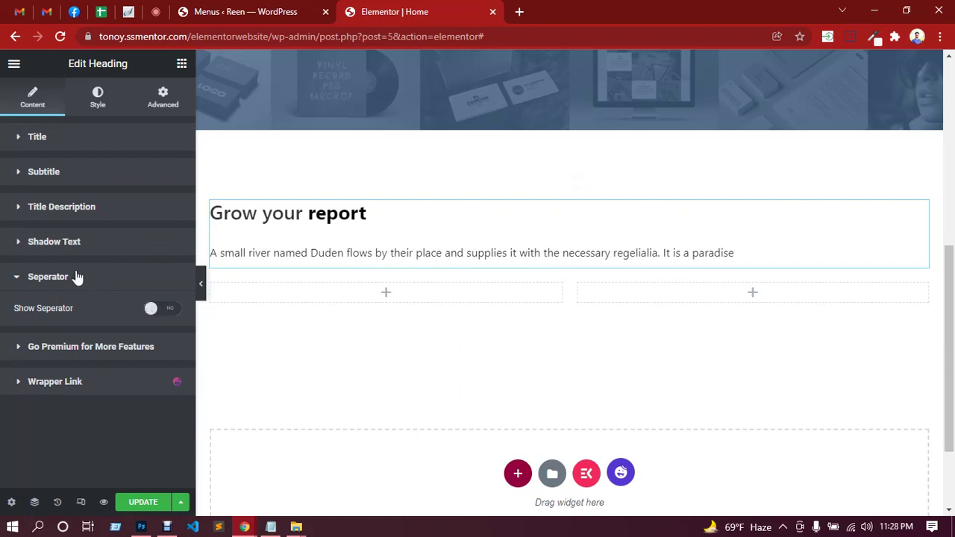
pyautogui.click(65, 144)
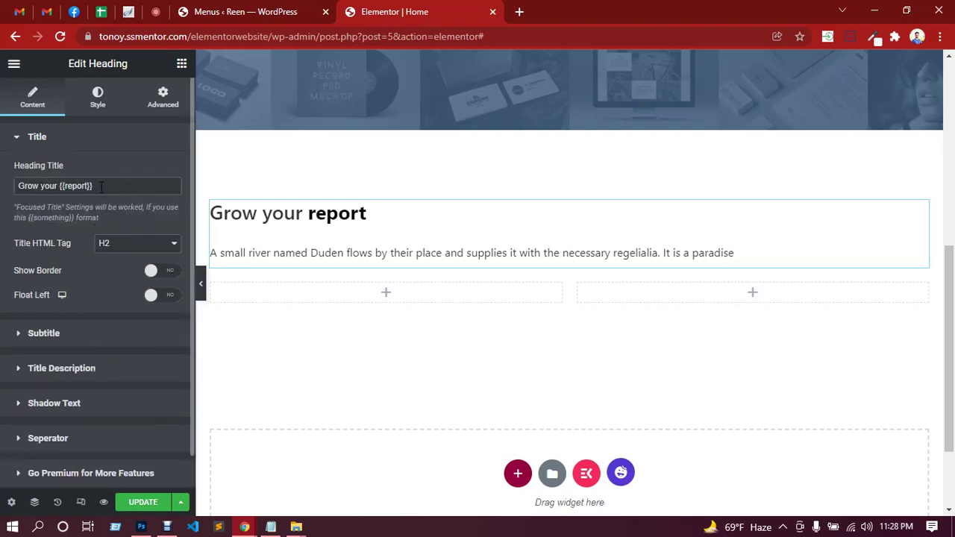
pyautogui.moveTo(101, 187); pyautogui.dragTo(77, 186)
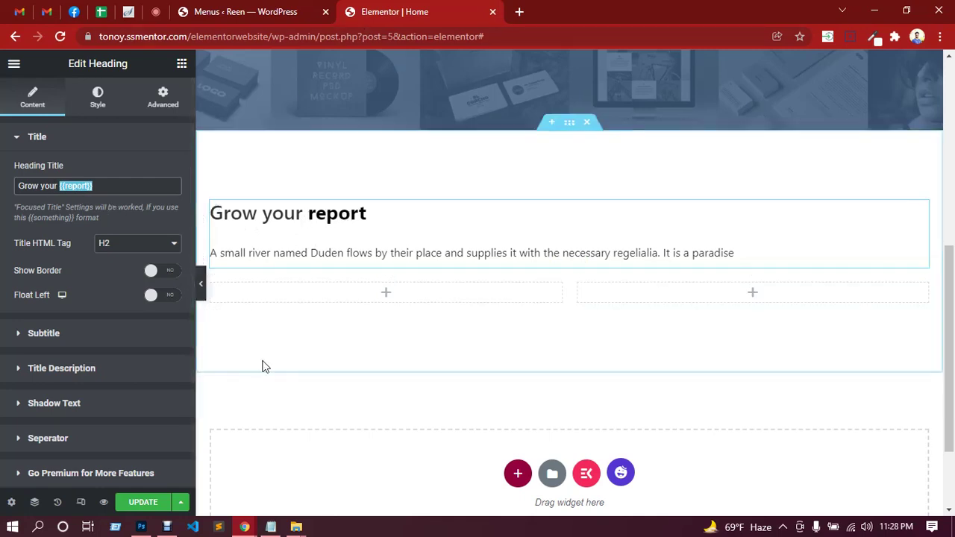
# Select the 'Beautiful. Clean. Responsive.' heading text in the Photoshop mockup with the Type tool.
pyautogui.click(141, 526)
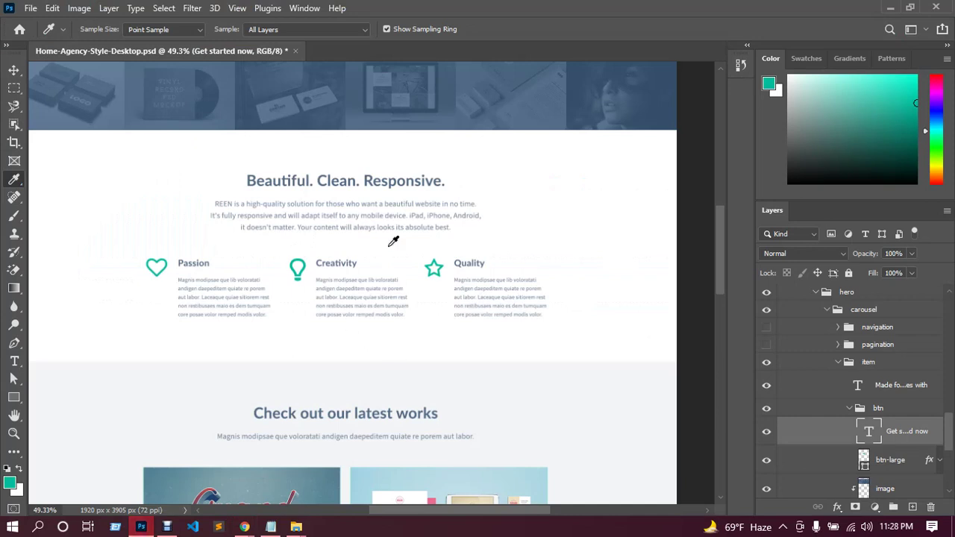
pyautogui.click(14, 70)
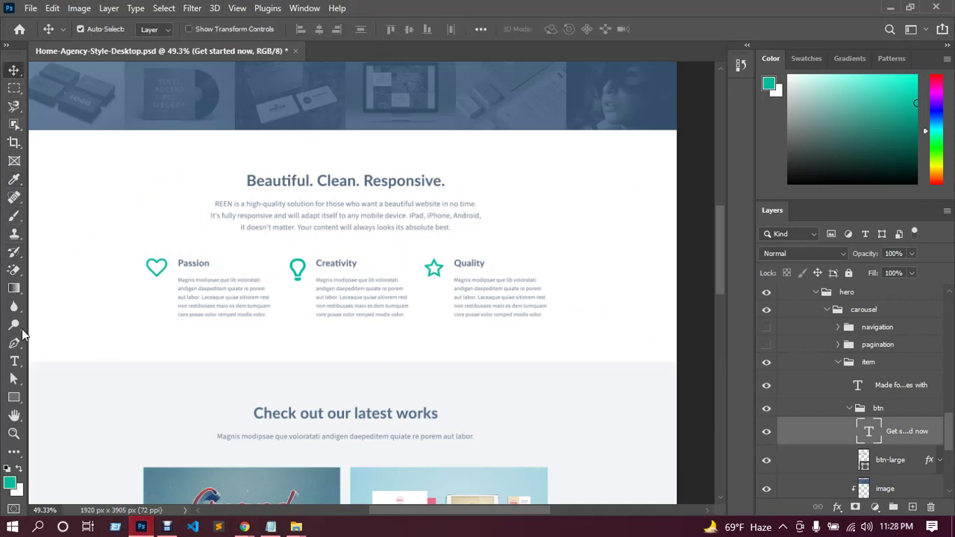
pyautogui.click(14, 361)
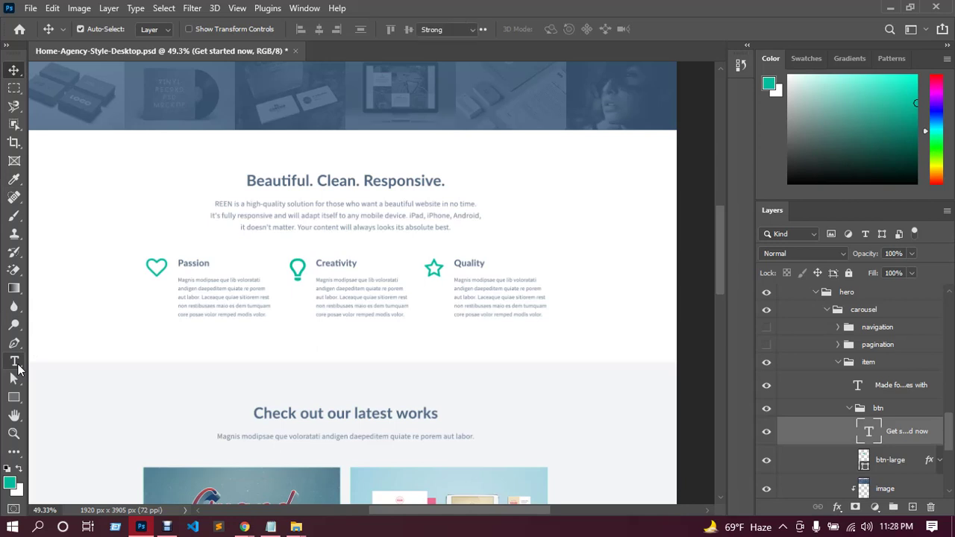
pyautogui.click(337, 181)
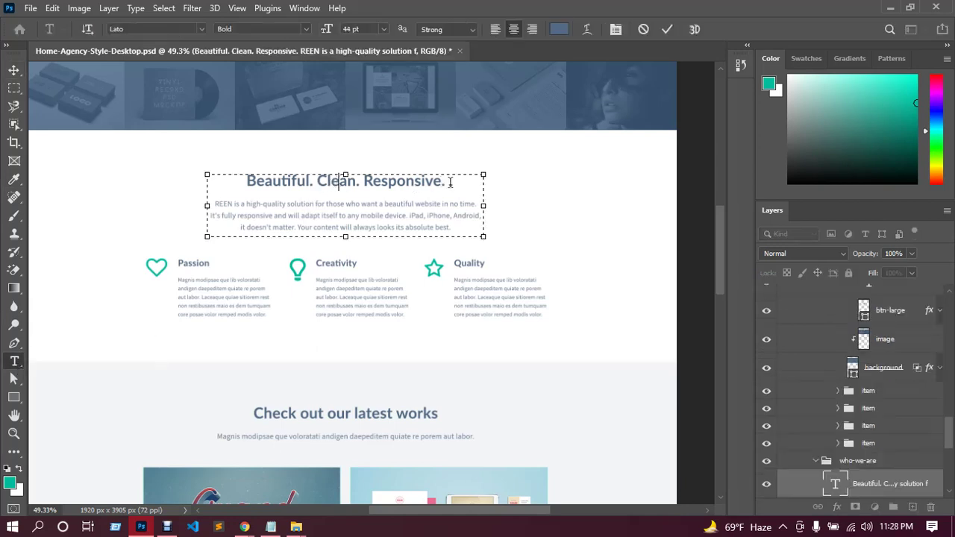
pyautogui.moveTo(445, 181); pyautogui.dragTo(244, 181)
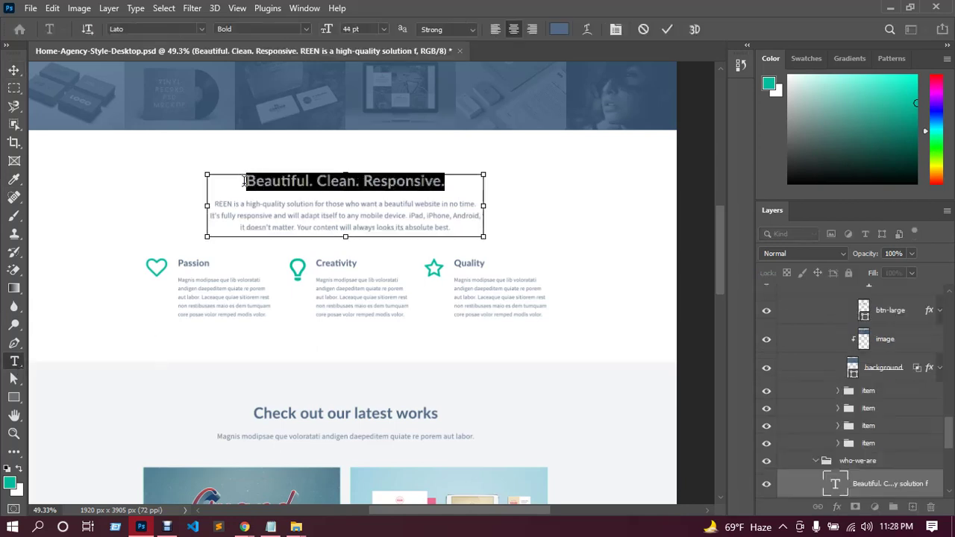
# Paste it over the 'Grow your report' Heading Title in Elementor.
pyautogui.moveTo(244, 526)
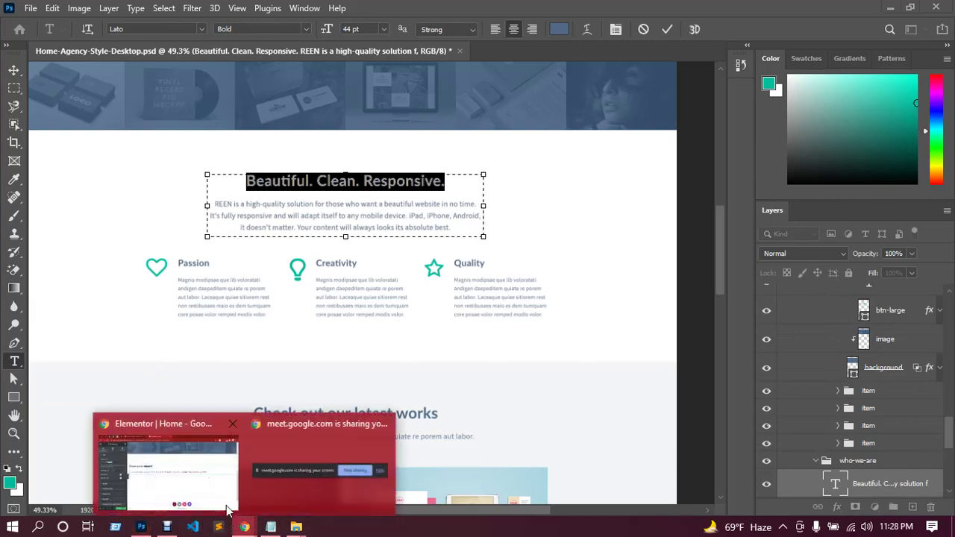
pyautogui.click(209, 477)
pyautogui.moveTo(119, 187); pyautogui.dragTo(31, 185)
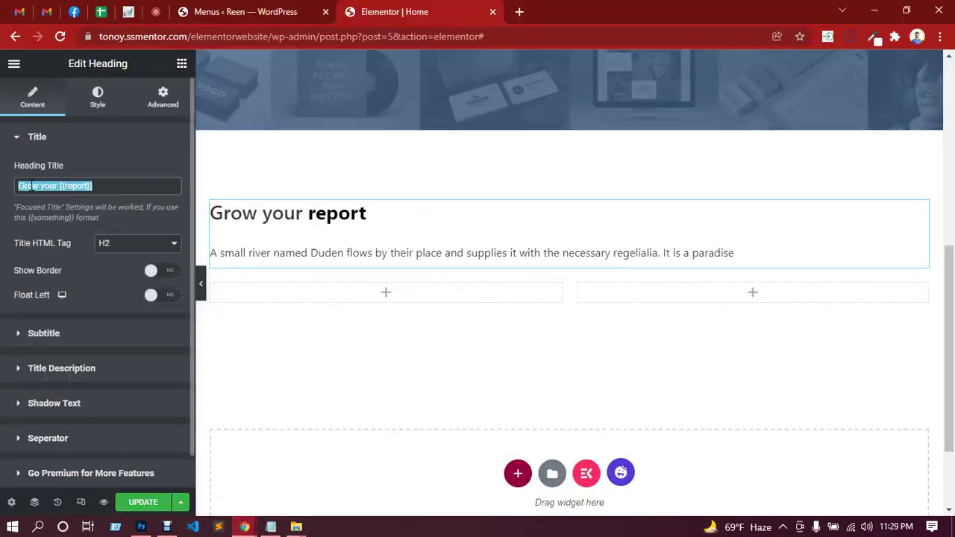
pyautogui.write('Beautiful. Clean. Responsive.')
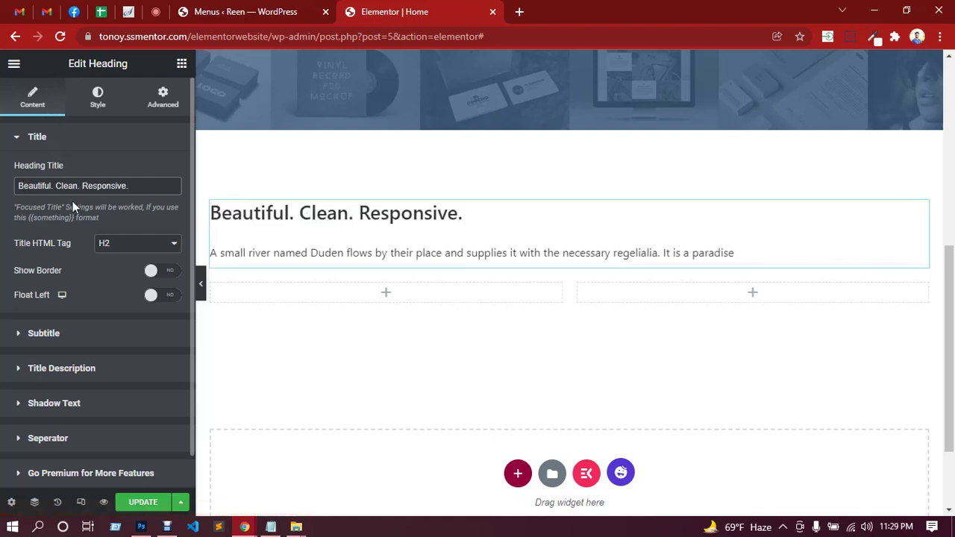
# Replace the heading description with the REEN paragraph copied from the Photoshop design.
pyautogui.click(90, 371)
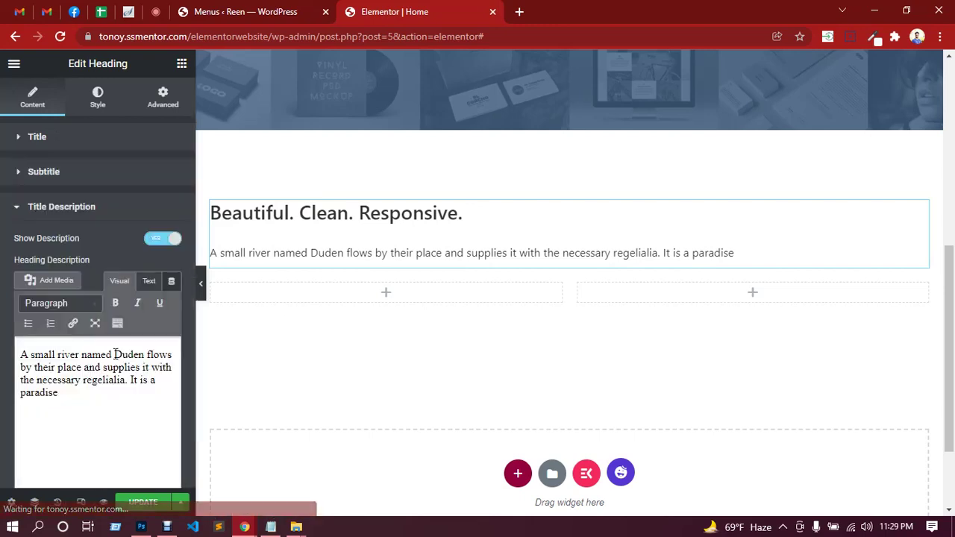
pyautogui.click(150, 528)
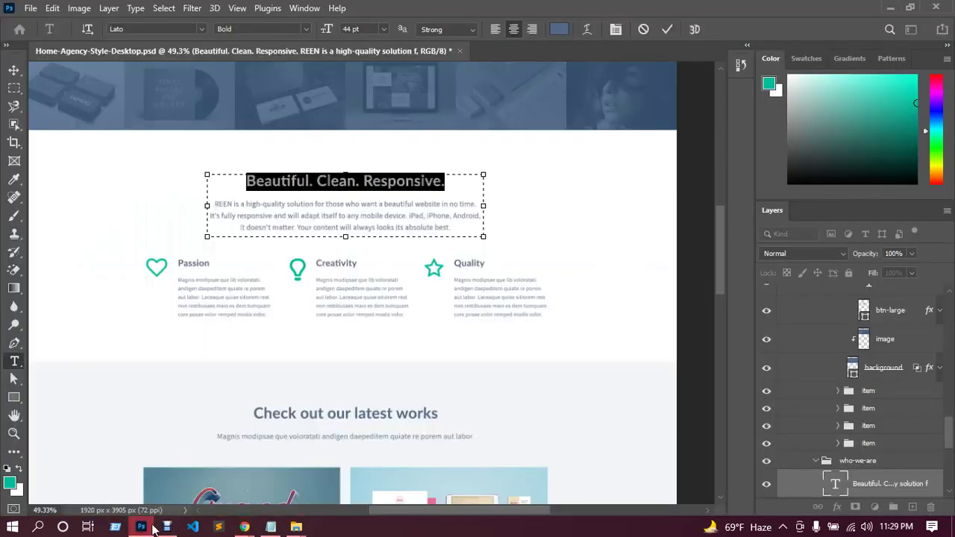
pyautogui.moveTo(461, 229); pyautogui.dragTo(214, 204)
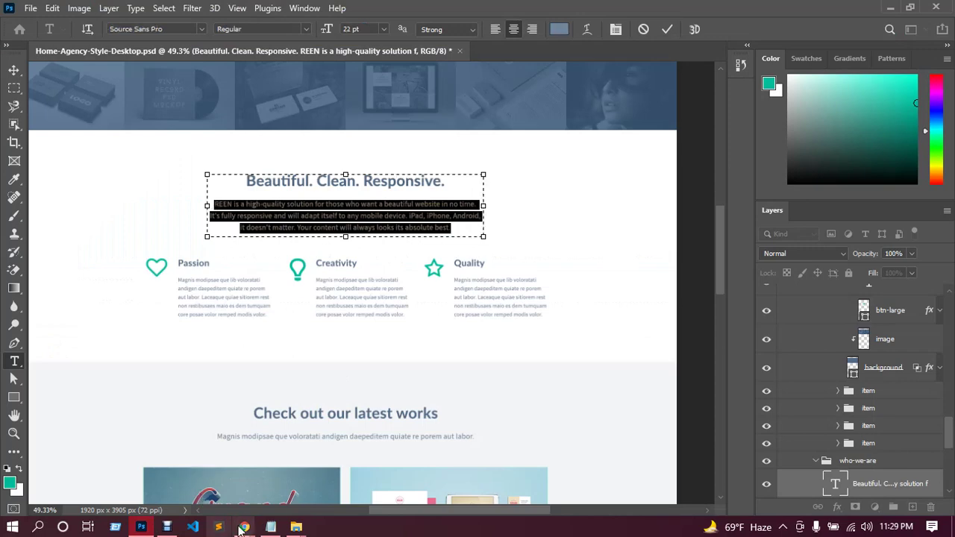
pyautogui.moveTo(244, 526)
pyautogui.click(215, 494)
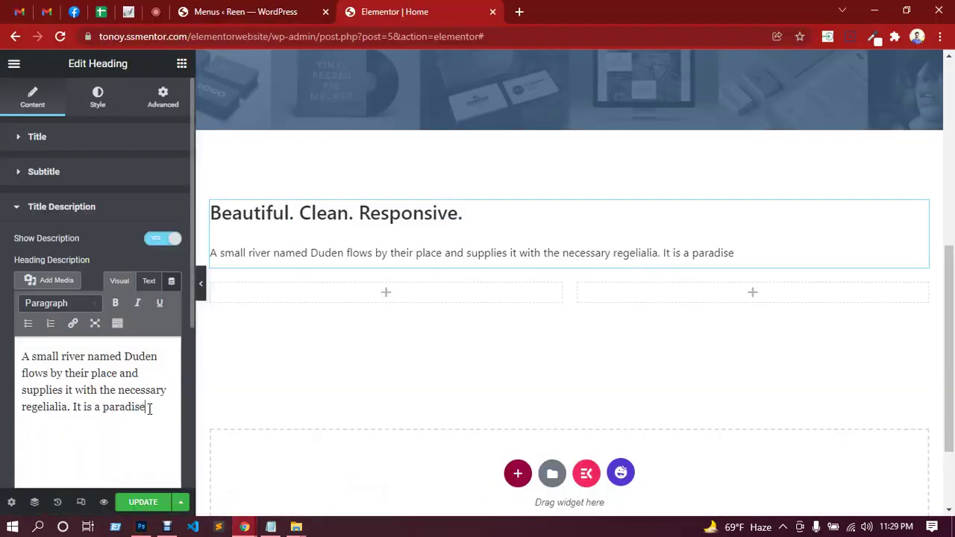
pyautogui.moveTo(149, 408); pyautogui.dragTo(22, 351)
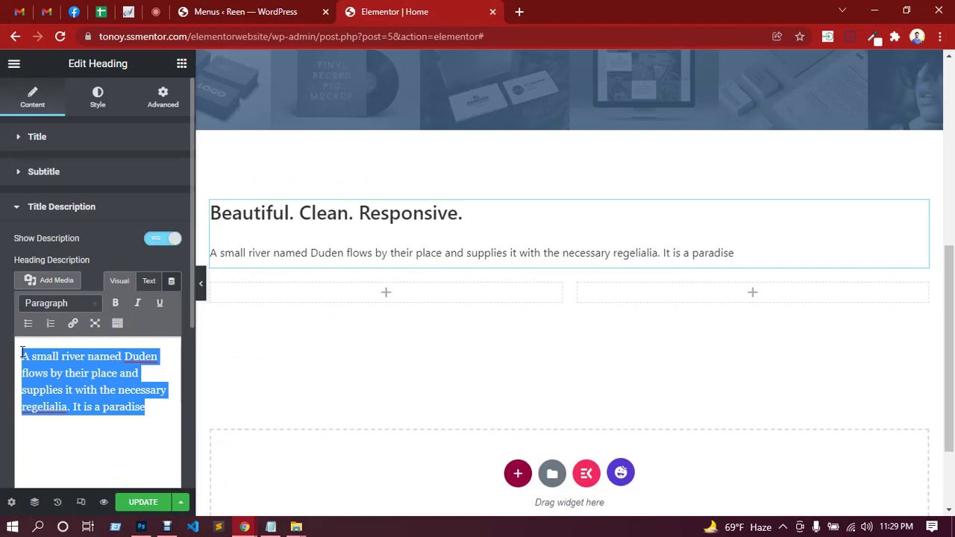
pyautogui.hotkey('ctrl', 'v')
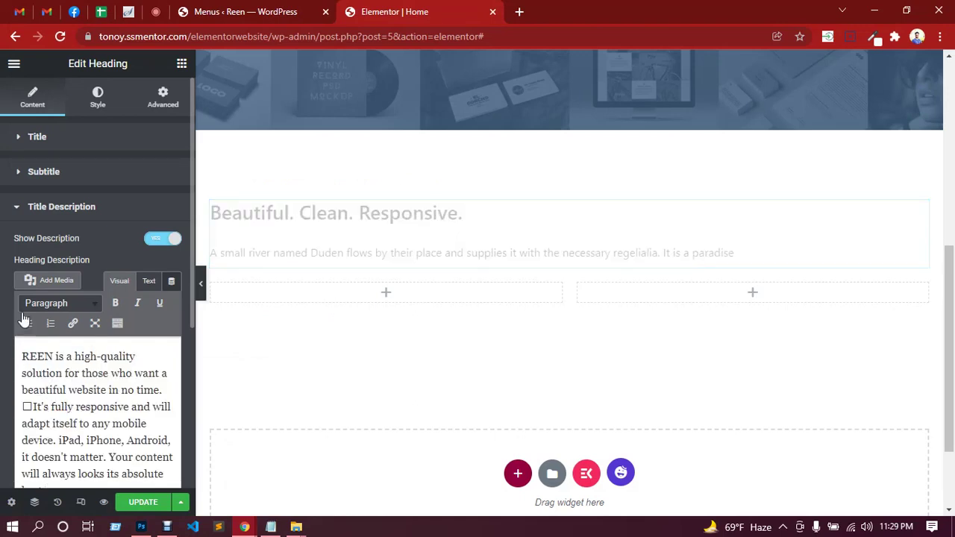
# Delete the stray box character before 'It's' in the description.
pyautogui.scroll(-1, 140, 264)
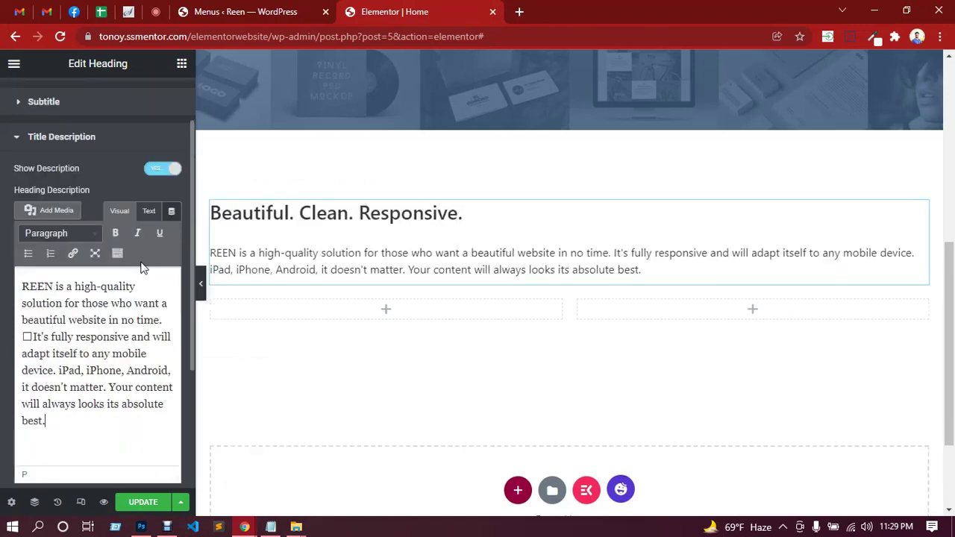
pyautogui.moveTo(33, 337); pyautogui.dragTo(26, 337)
pyautogui.press('BackSpace')
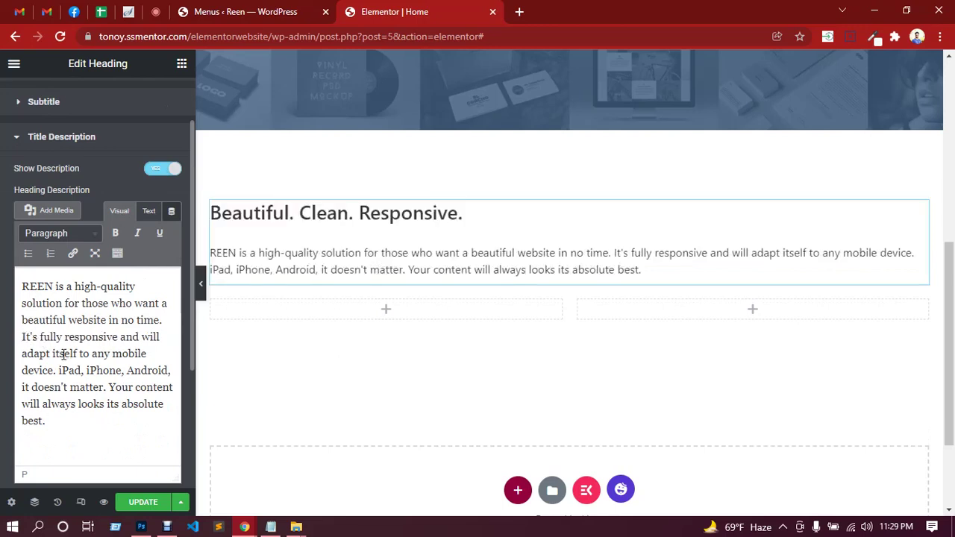
# In the description's HTML view, insert a <br> after 'Android,' matching the design's first line break.
pyautogui.click(149, 213)
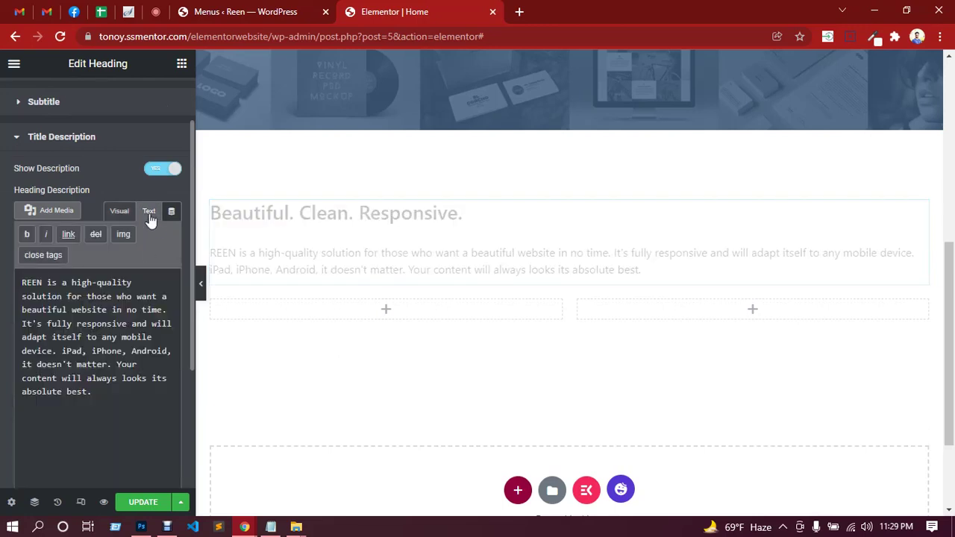
pyautogui.click(142, 526)
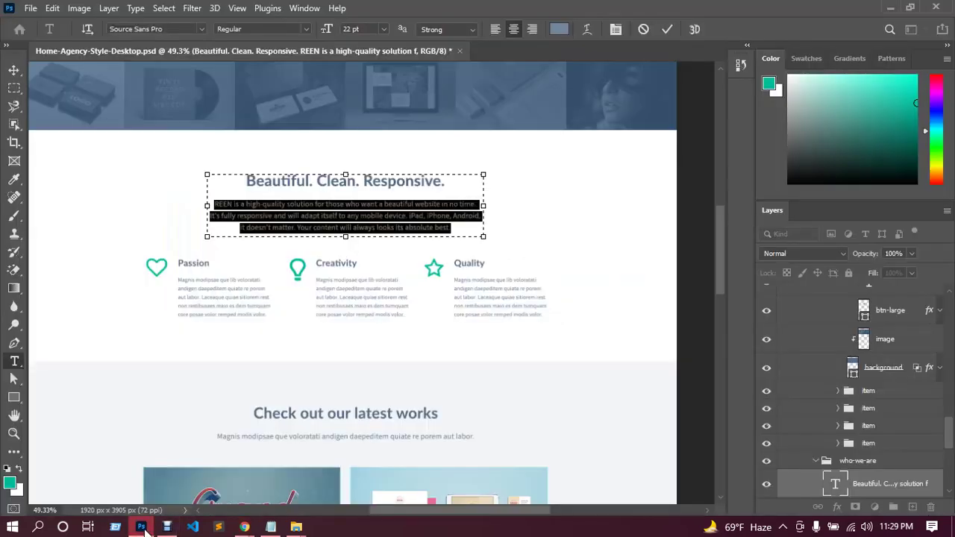
pyautogui.click(475, 206)
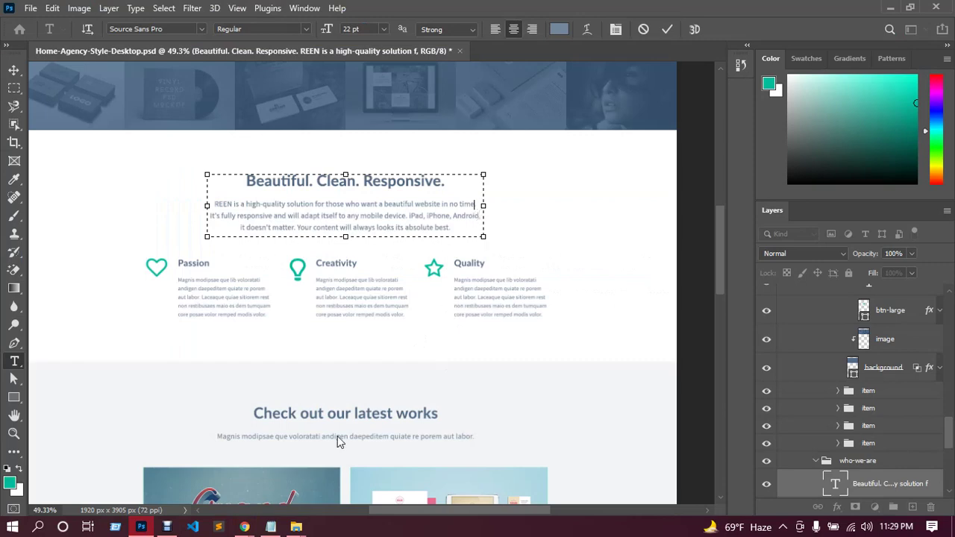
pyautogui.moveTo(244, 527)
pyautogui.click(208, 480)
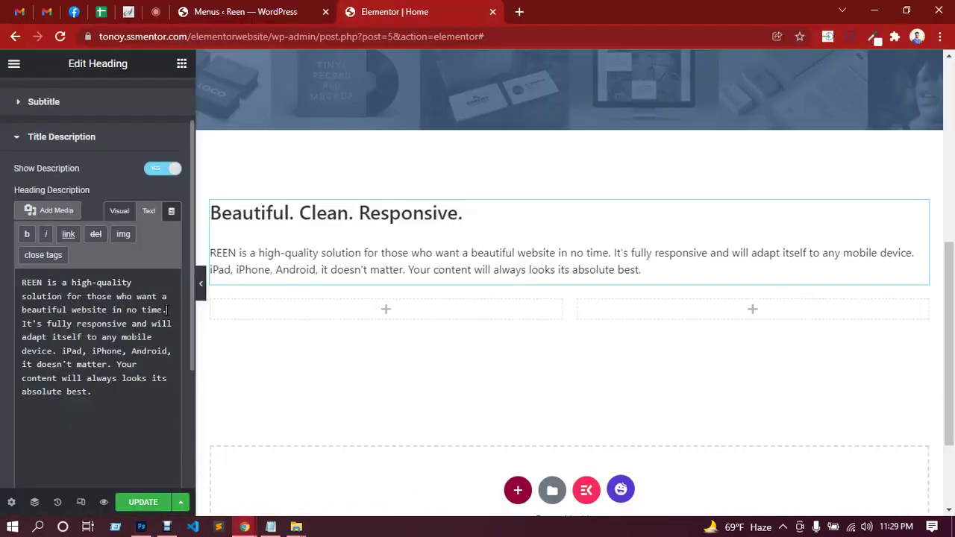
pyautogui.write('<>')
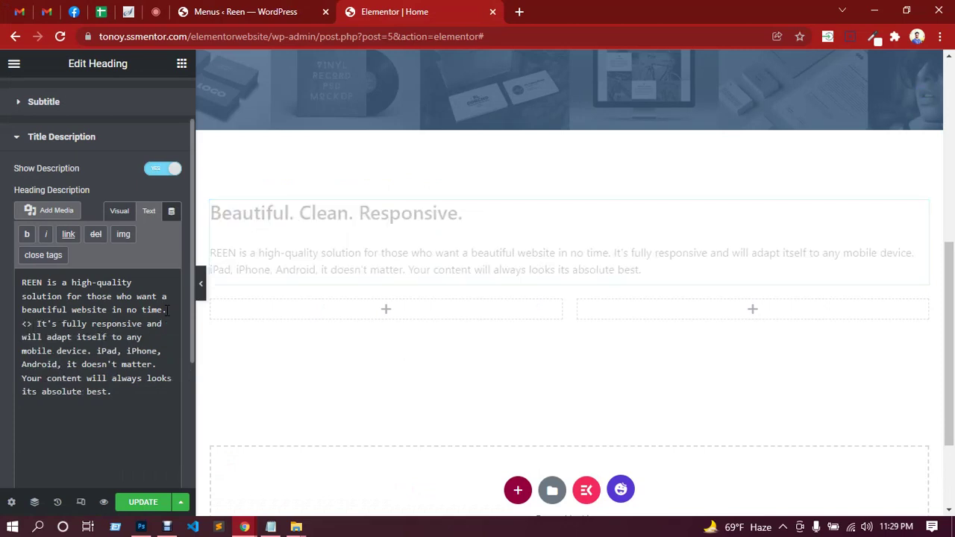
pyautogui.write('br')
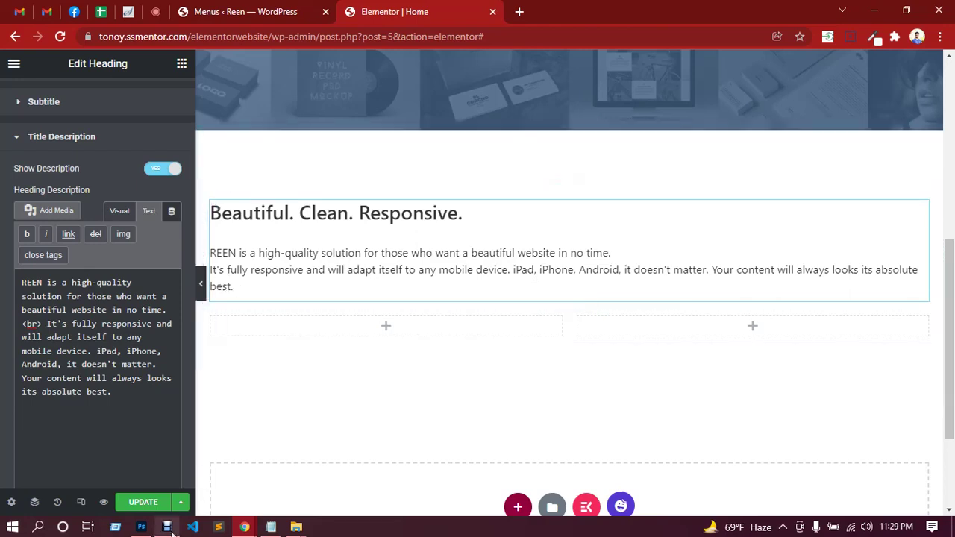
# Add a second <br> so the paragraph wraps onto three lines, then collapse the description.
pyautogui.click(142, 528)
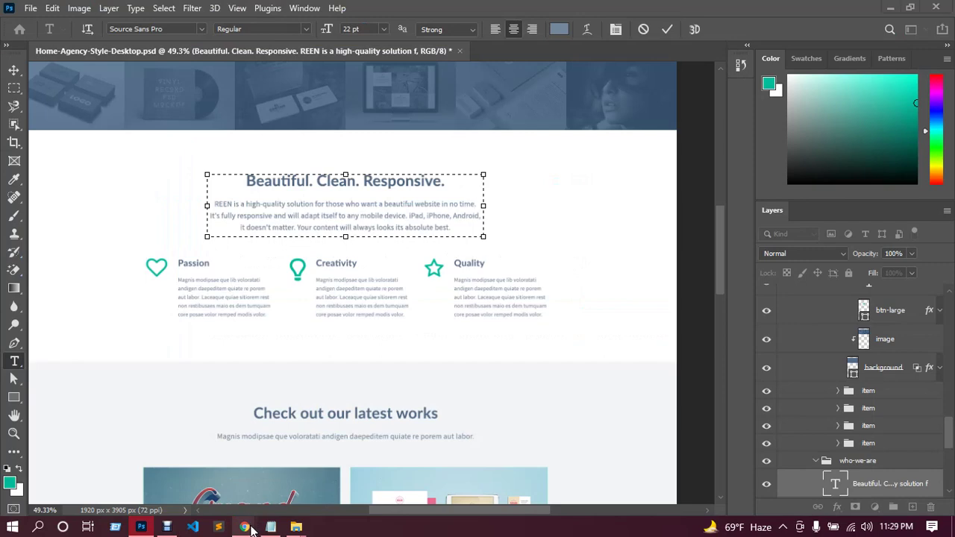
pyautogui.moveTo(245, 527)
pyautogui.click(212, 484)
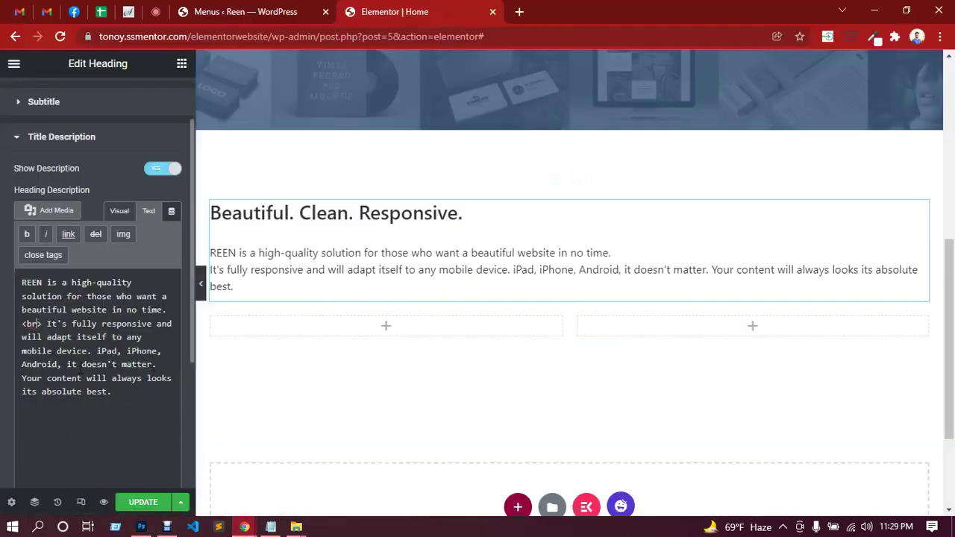
pyautogui.write('<>br>')
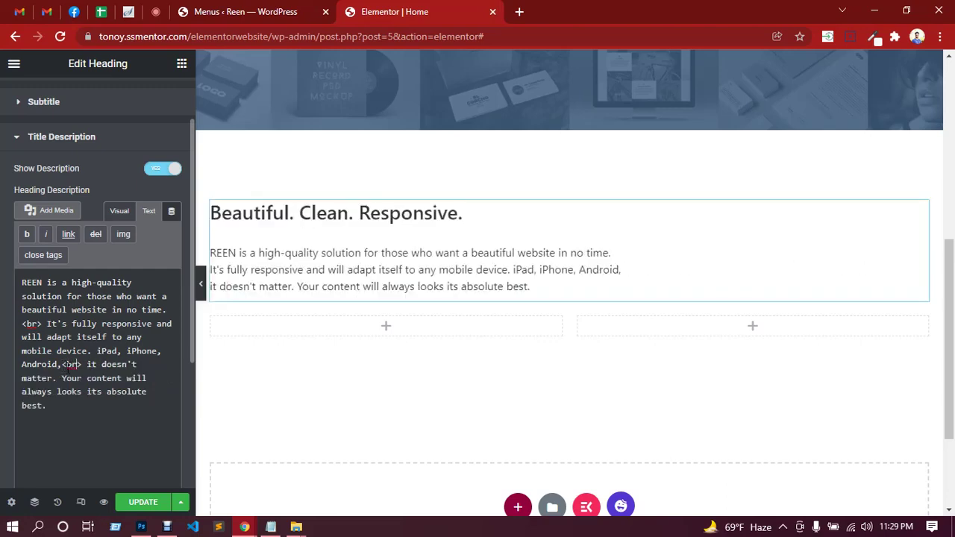
pyautogui.scroll(1, 91, 218)
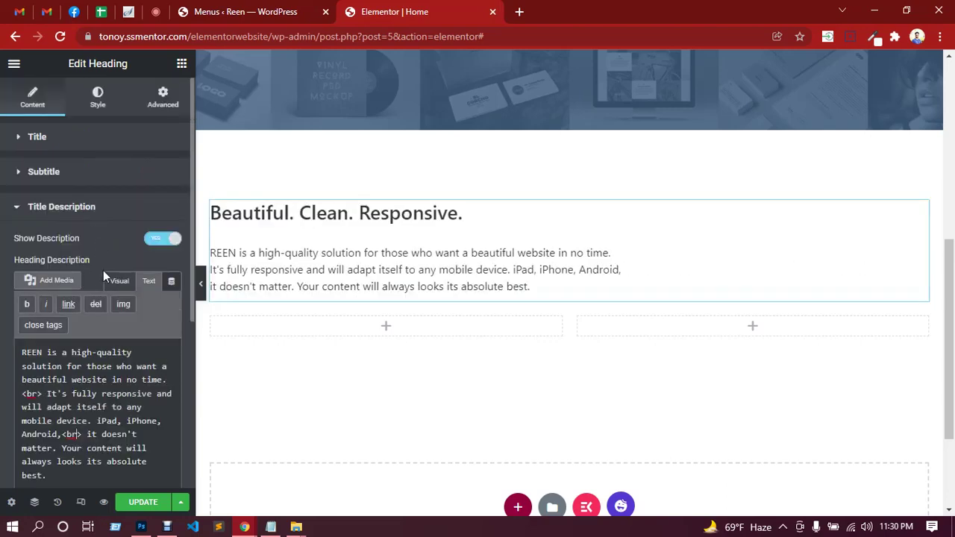
pyautogui.click(66, 214)
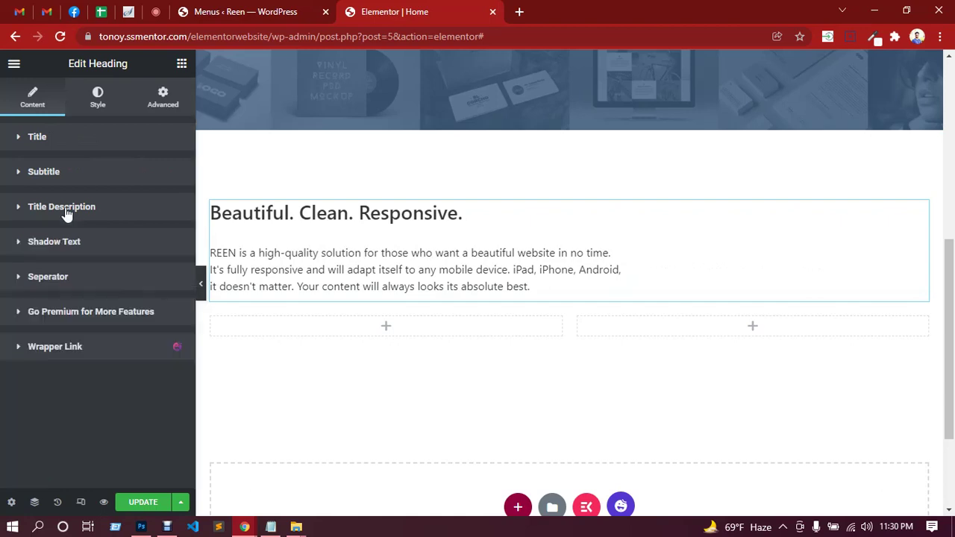
# Center-align the heading and description in Style, and open the Title colour picker.
pyautogui.click(96, 105)
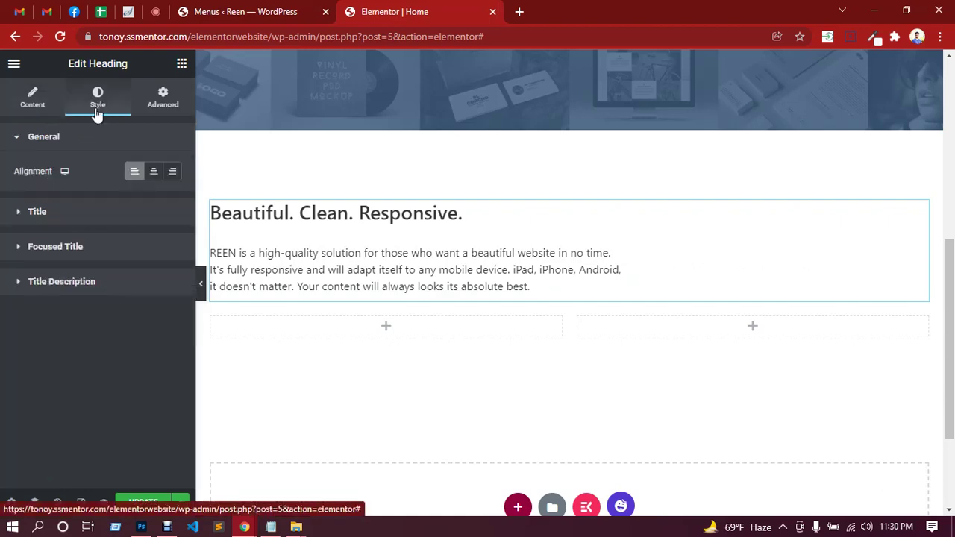
pyautogui.click(153, 179)
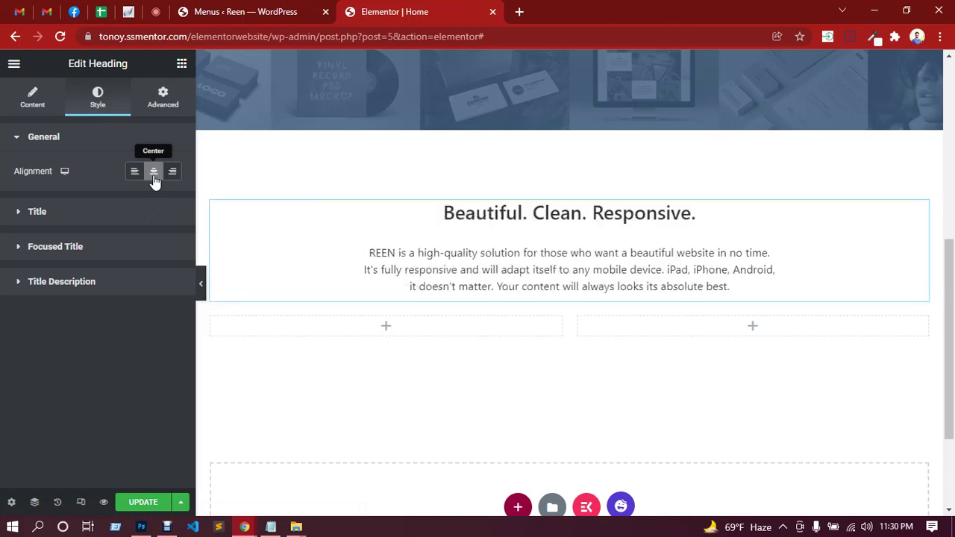
pyautogui.click(108, 220)
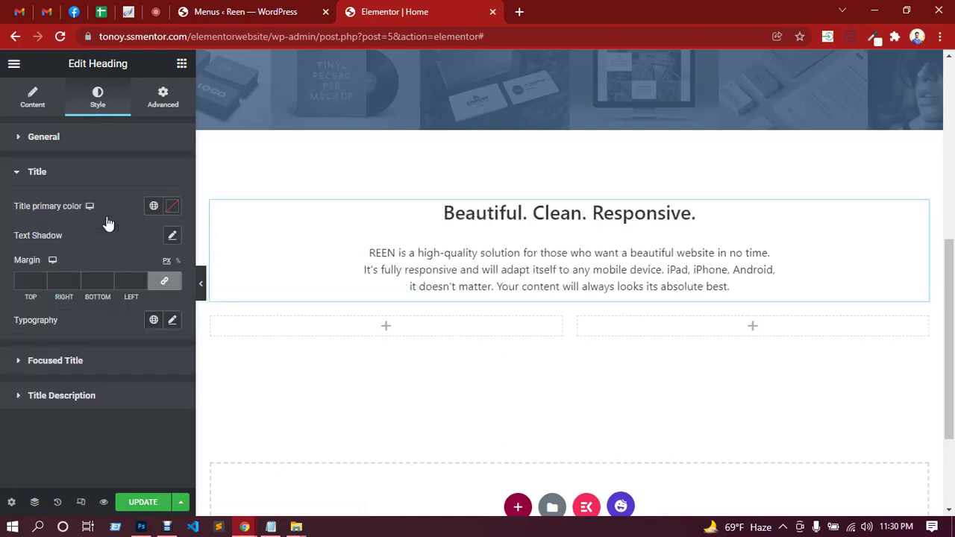
pyautogui.click(172, 210)
pyautogui.click(129, 422)
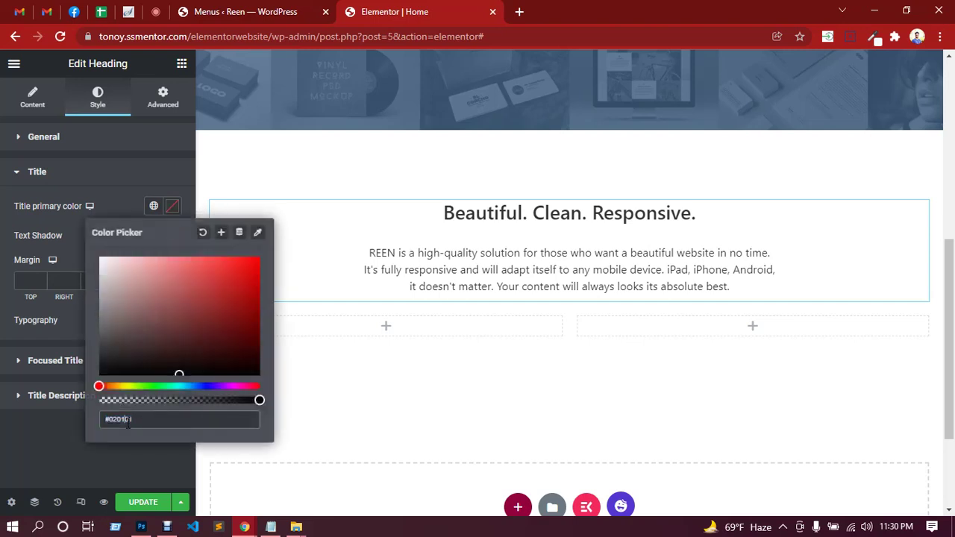
# Sample the Photoshop heading's blue-grey with the Eyedropper and read its hex value.
pyautogui.click(142, 527)
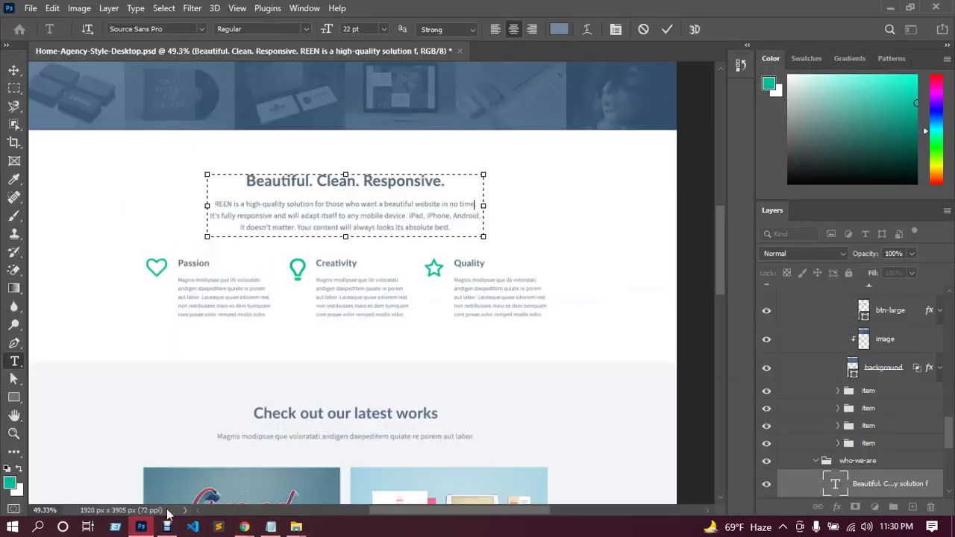
pyautogui.scroll(2, 382, 289)
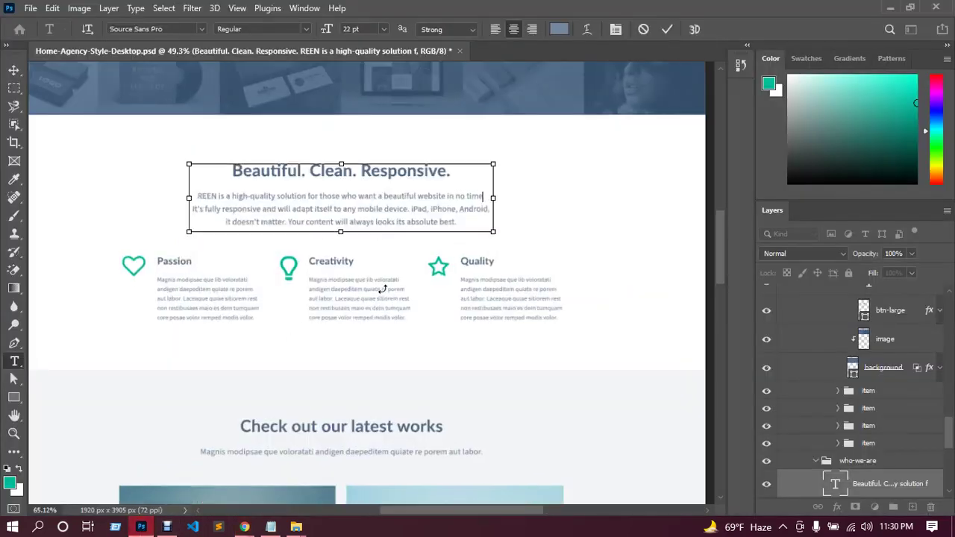
pyautogui.scroll(2, 382, 289)
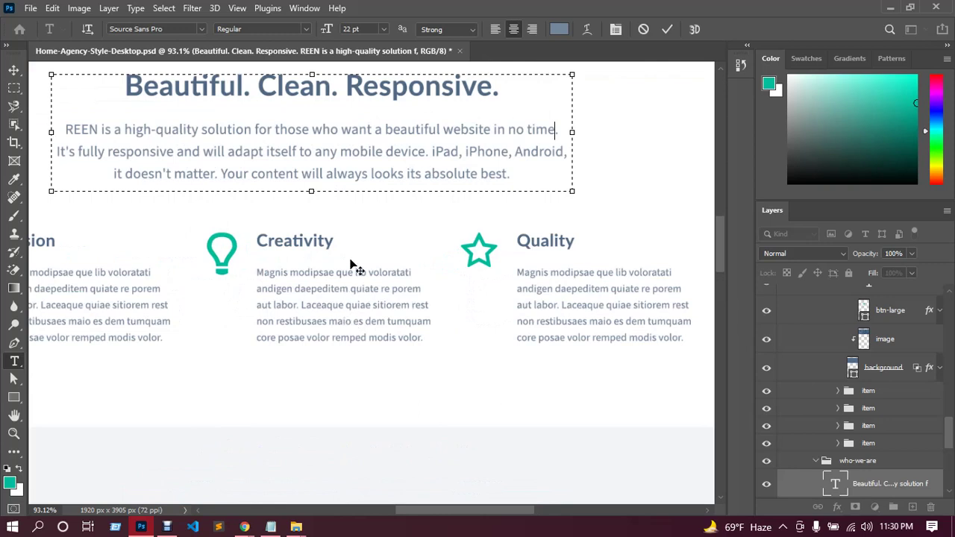
pyautogui.scroll(1, 355, 267)
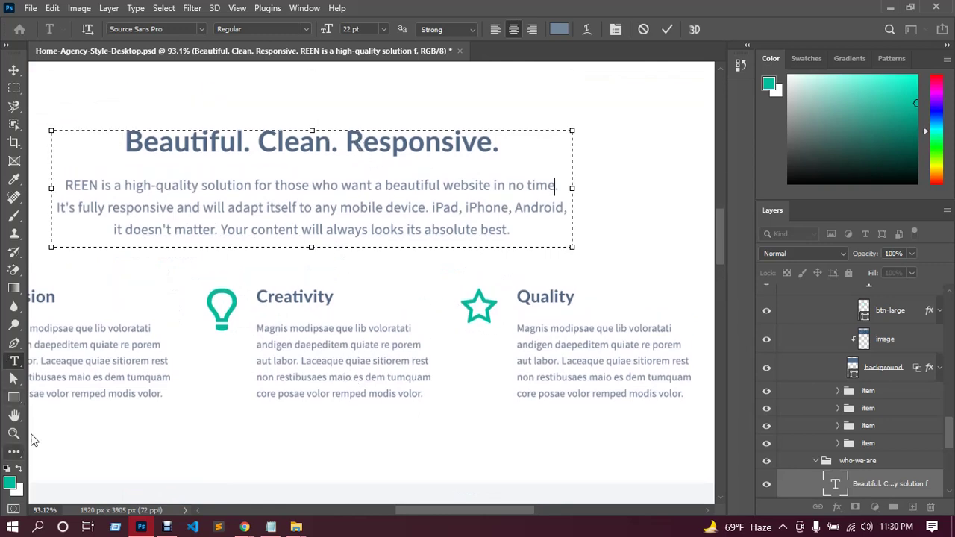
pyautogui.click(14, 179)
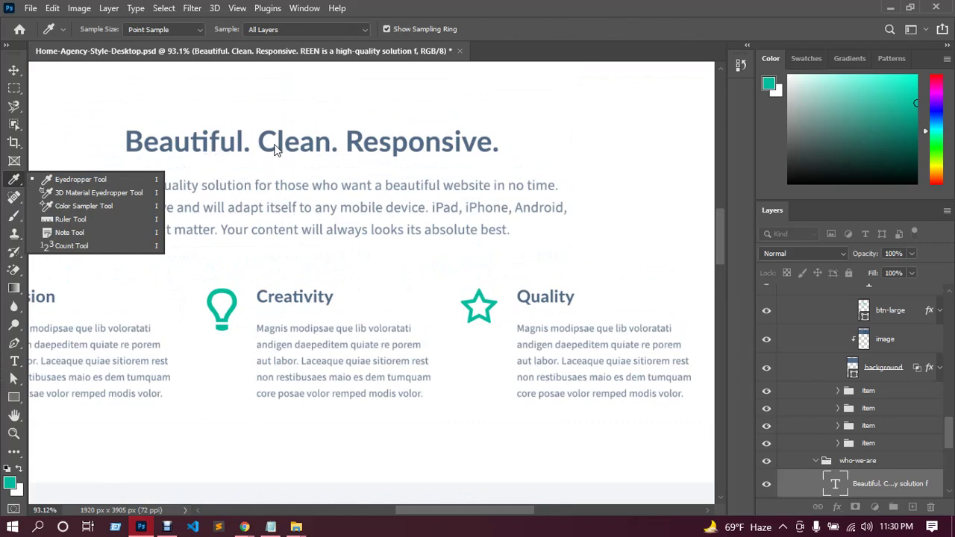
pyautogui.click(113, 194)
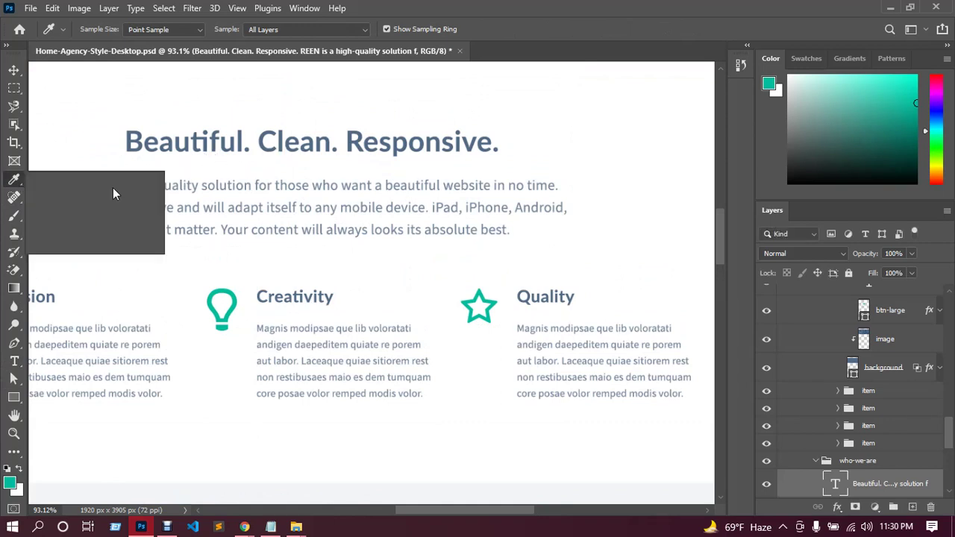
pyautogui.click(140, 140)
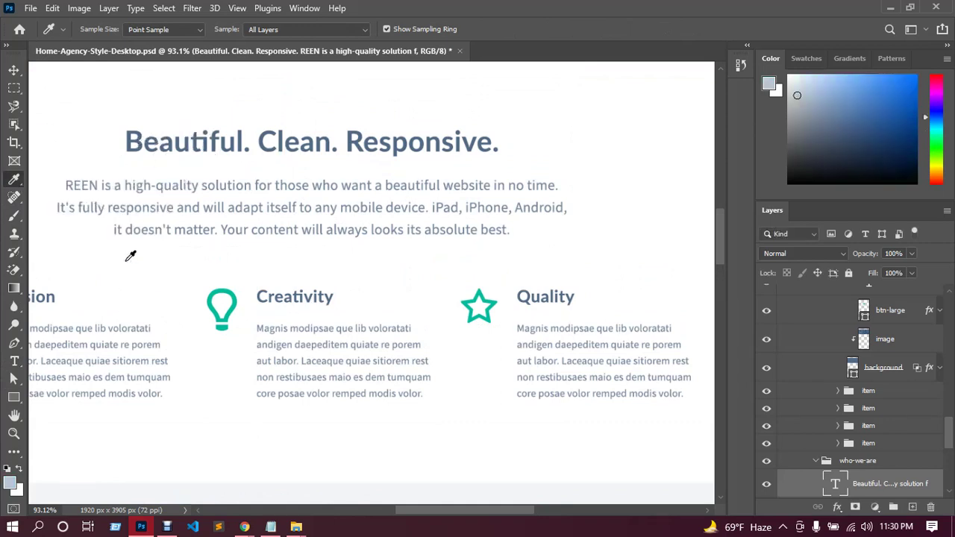
pyautogui.scroll(2, 192, 276)
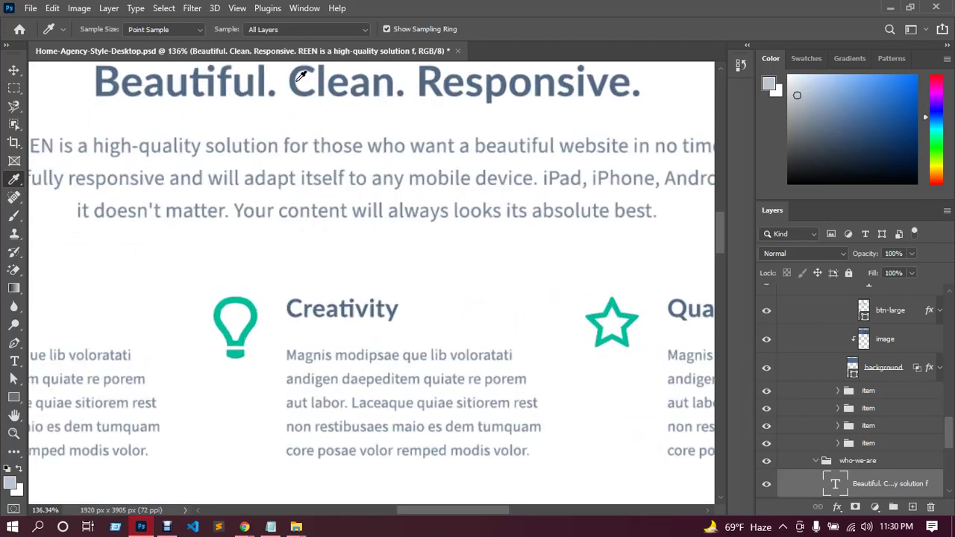
pyautogui.click(295, 79)
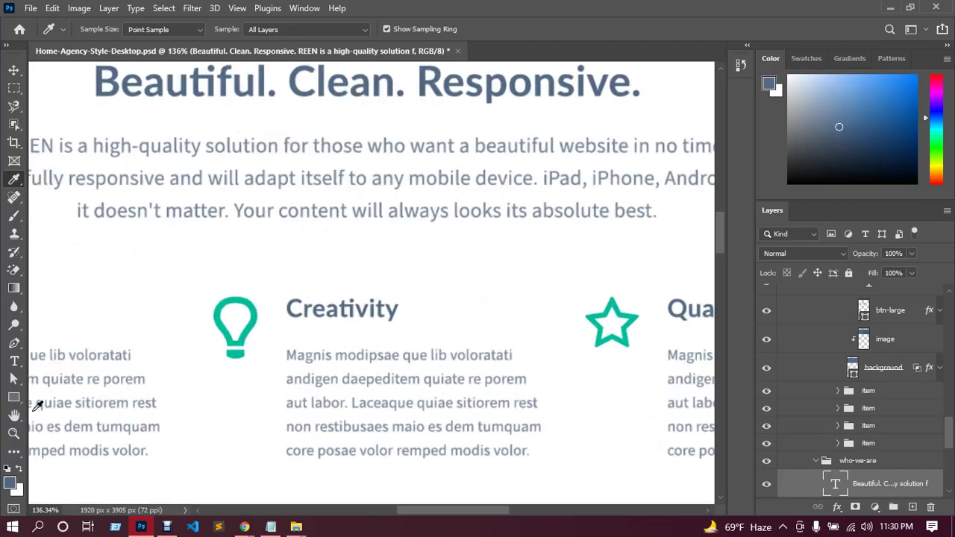
pyautogui.click(11, 484)
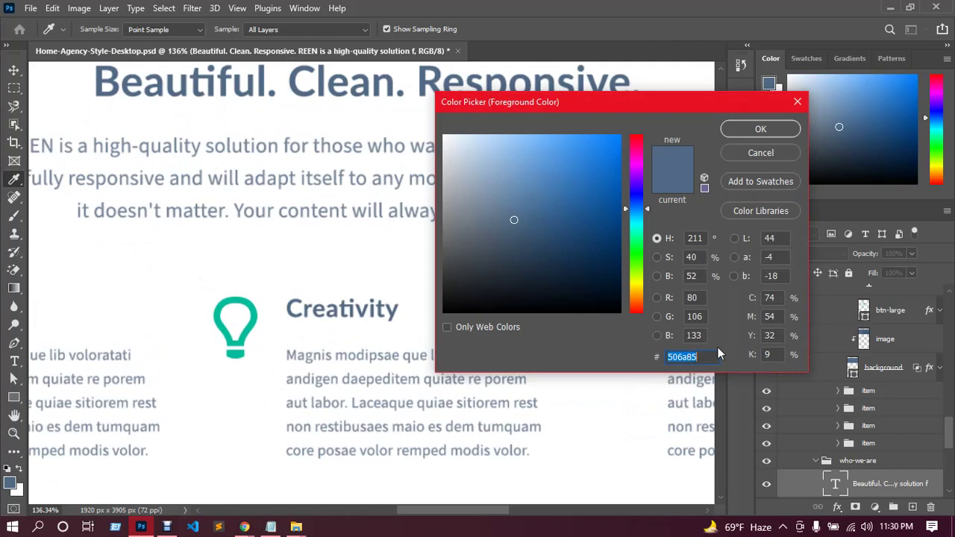
pyautogui.click(797, 102)
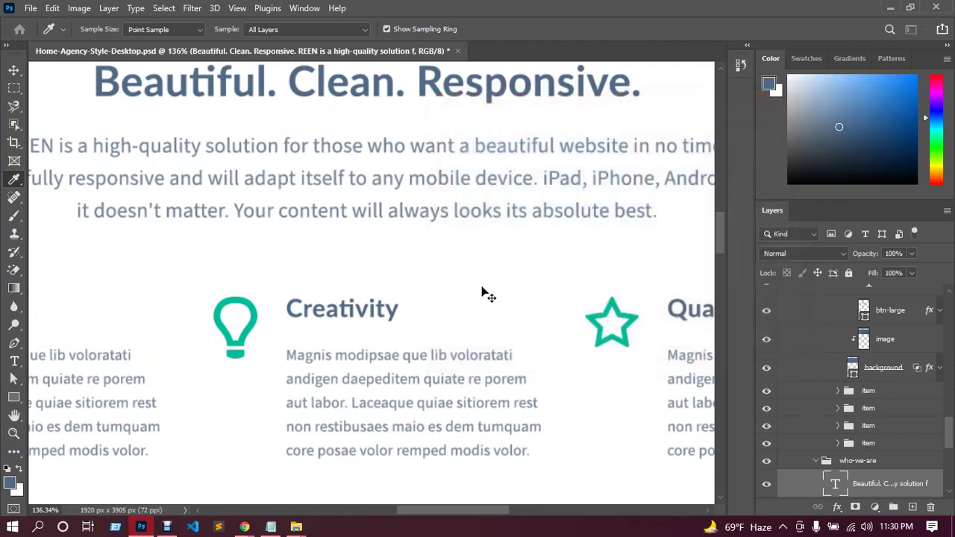
# Sample the REEN logo to confirm it is also #506a85, then return to Elementor.
pyautogui.scroll(-6, 444, 294)
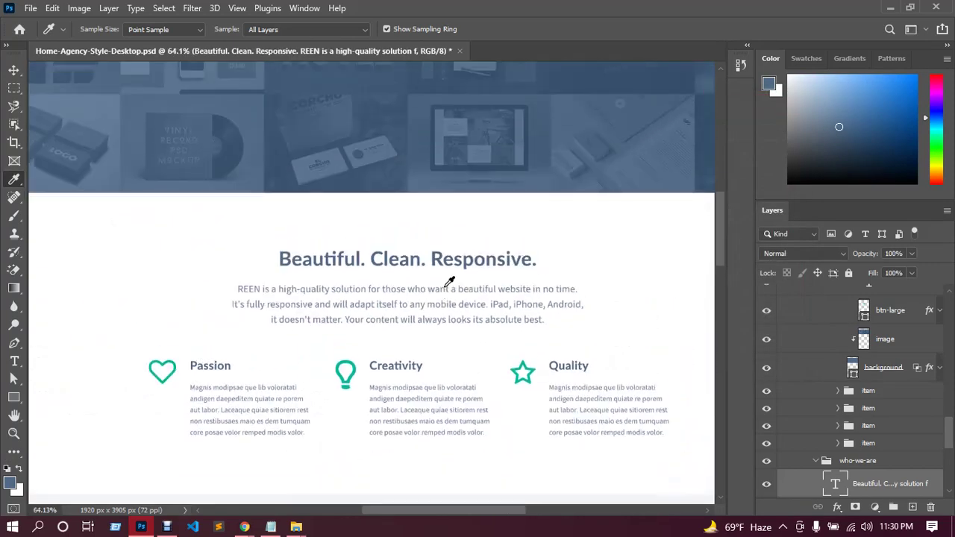
pyautogui.scroll(5, 444, 261)
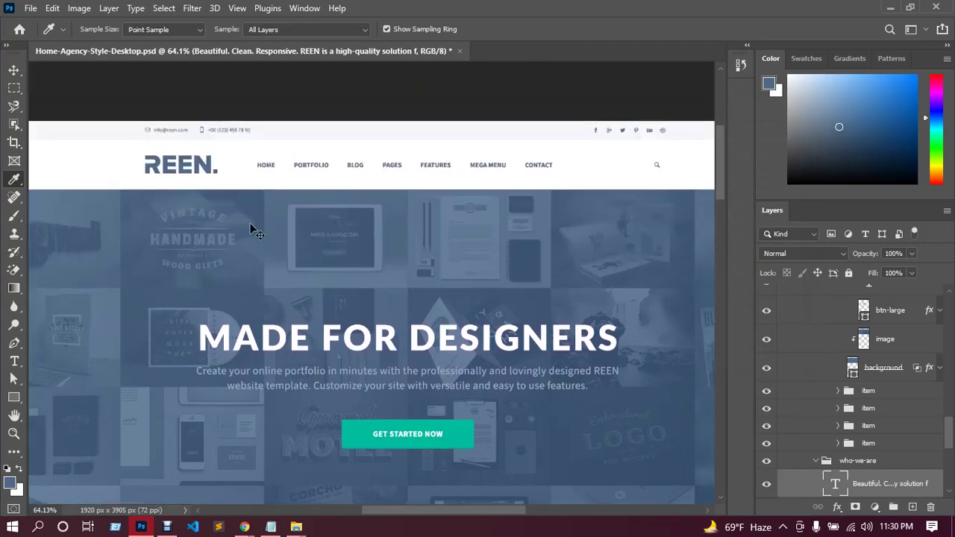
pyautogui.scroll(1, 200, 214)
pyautogui.scroll(4, 199, 214)
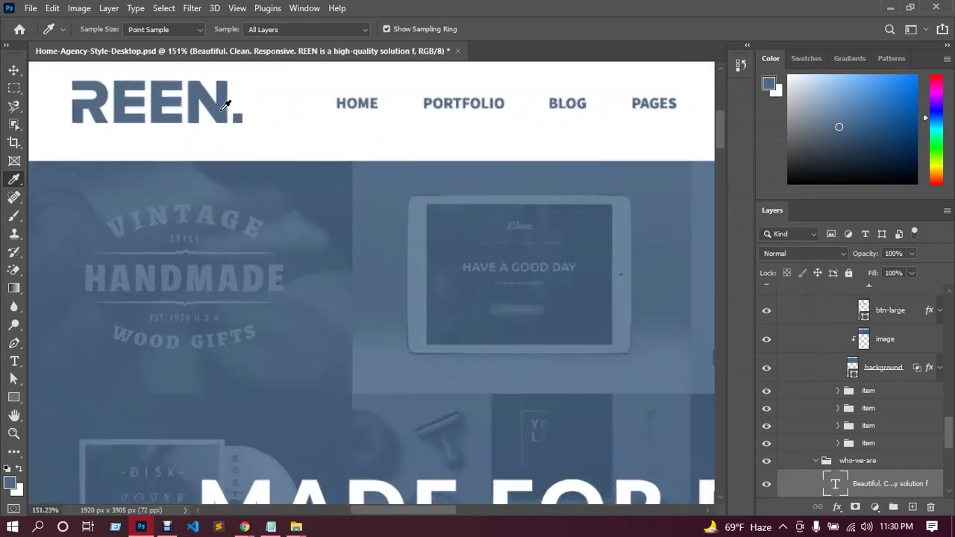
pyautogui.click(158, 318)
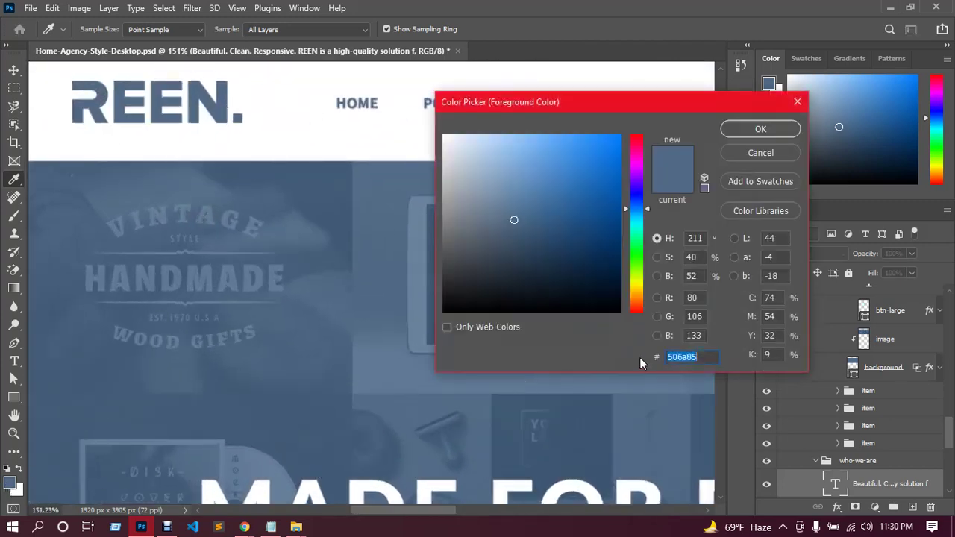
pyautogui.click(795, 103)
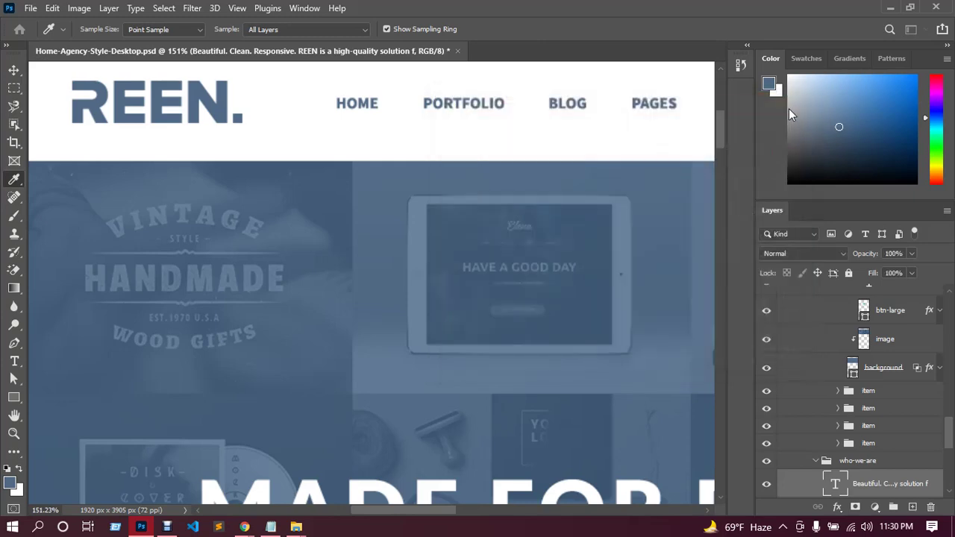
pyautogui.scroll(-4, 536, 258)
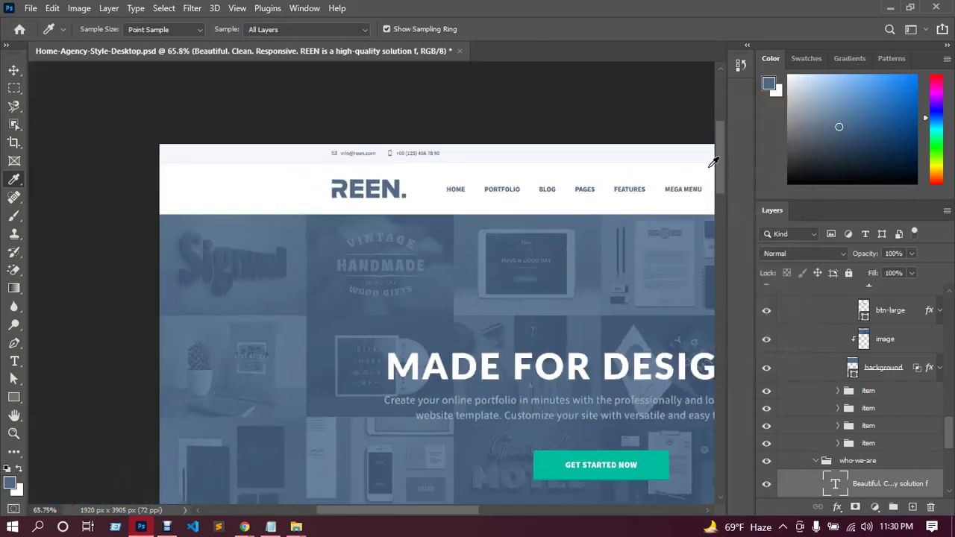
pyautogui.moveTo(720, 171); pyautogui.dragTo(674, 287)
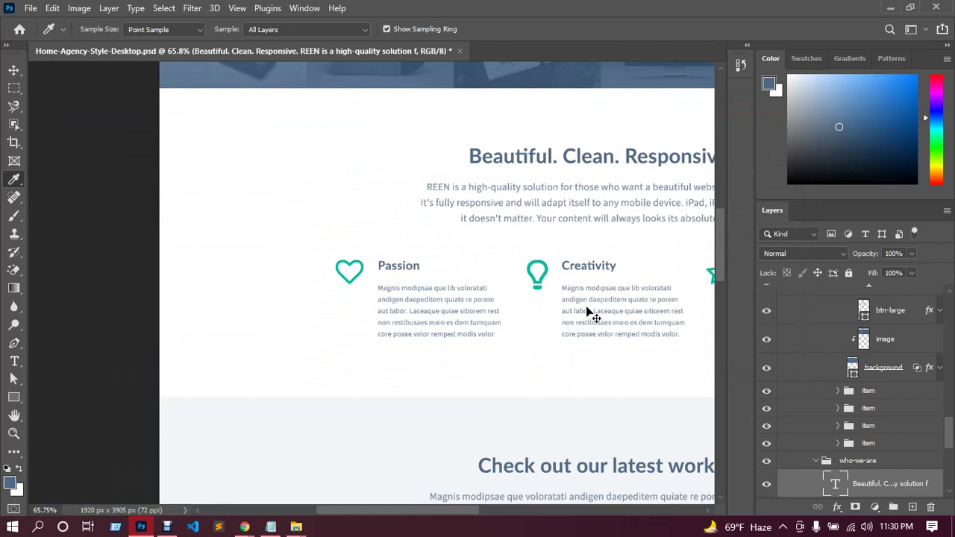
pyautogui.hscroll(-2, 590, 310)
pyautogui.hscroll(5, 589, 309)
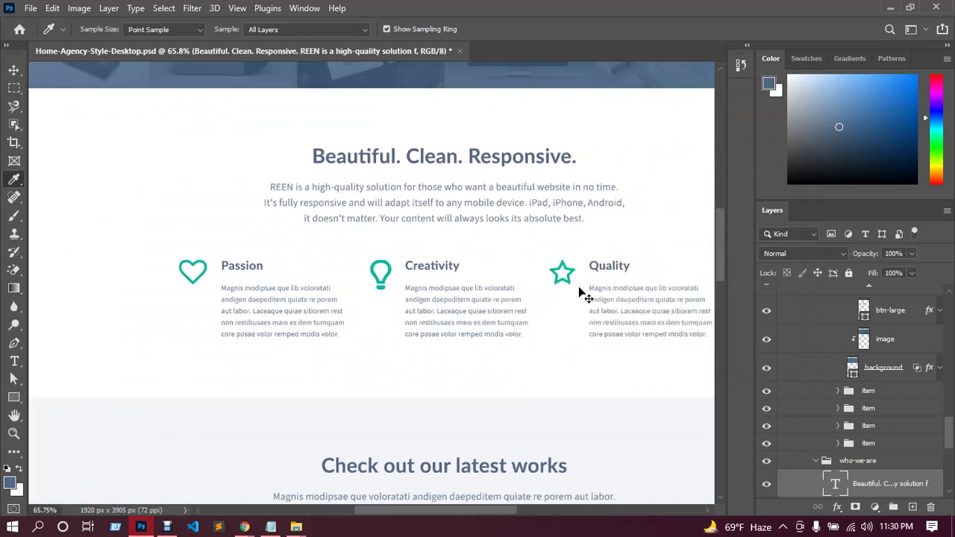
pyautogui.scroll(-1, 582, 280)
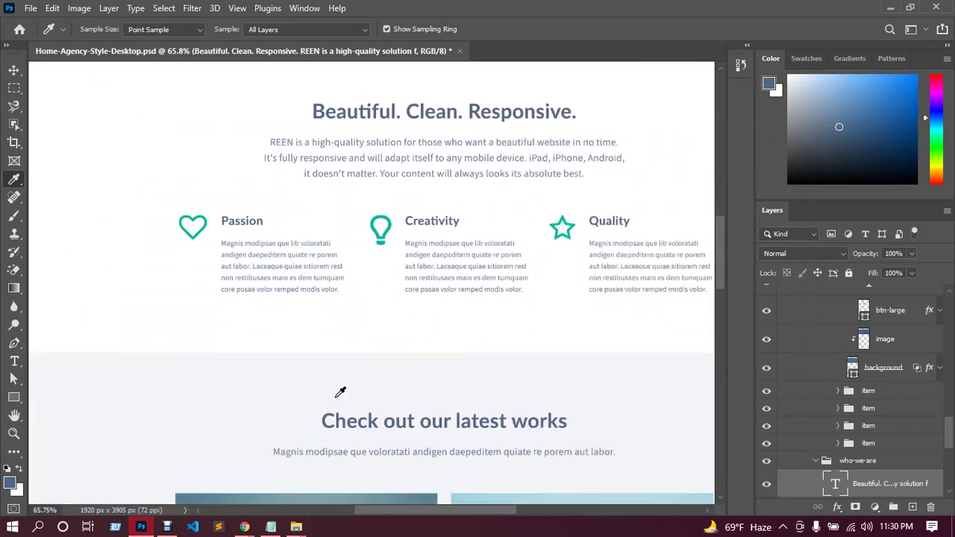
pyautogui.moveTo(244, 527)
pyautogui.click(209, 498)
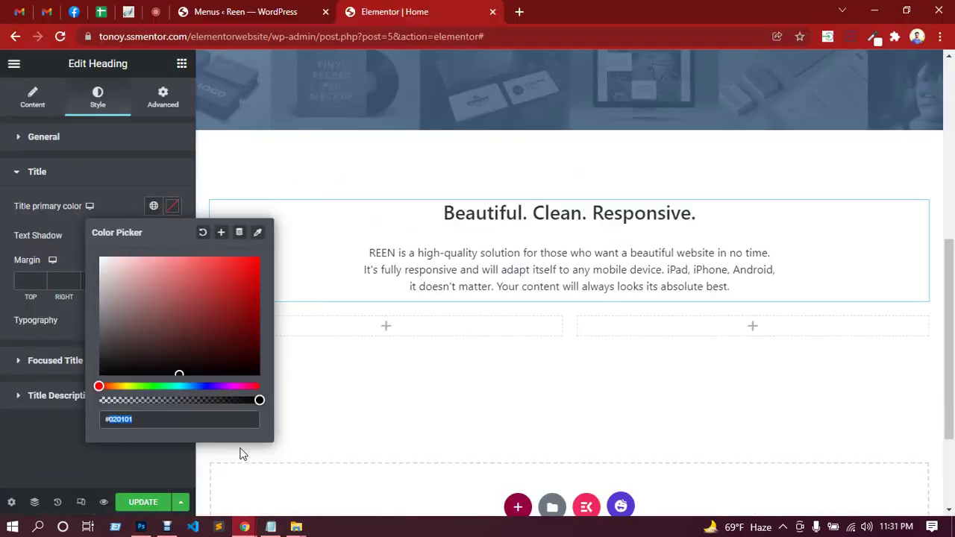
# Color the heading slate blue #506a85.
pyautogui.write('#506a85')
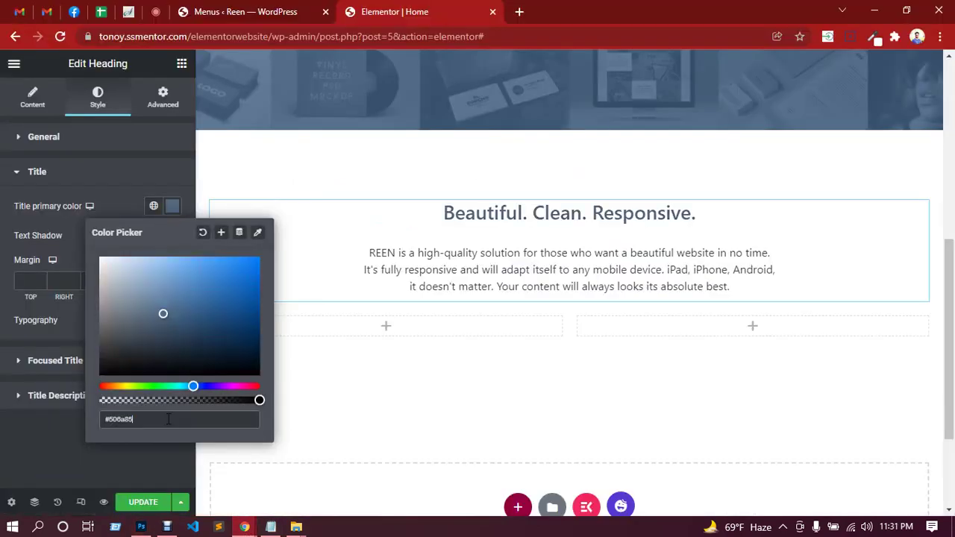
pyautogui.click(61, 443)
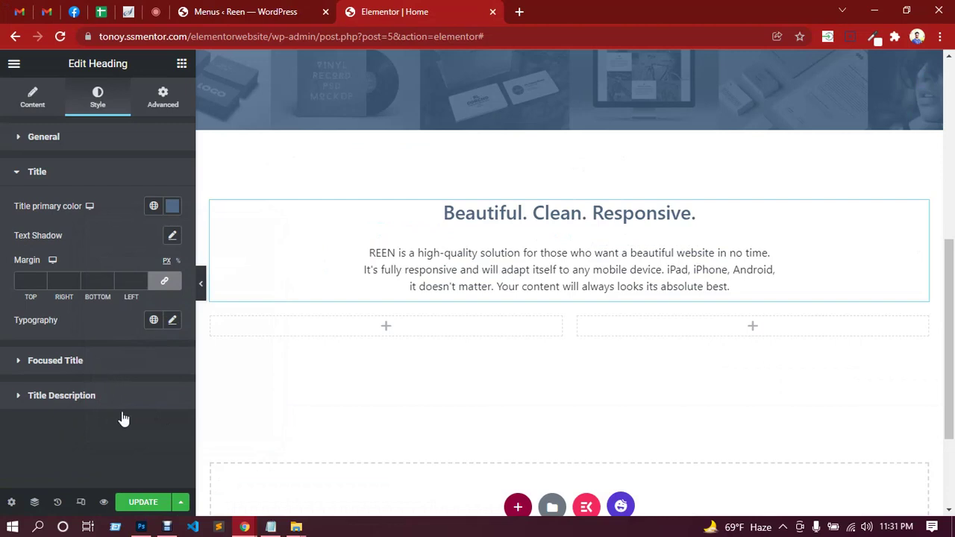
pyautogui.click(173, 235)
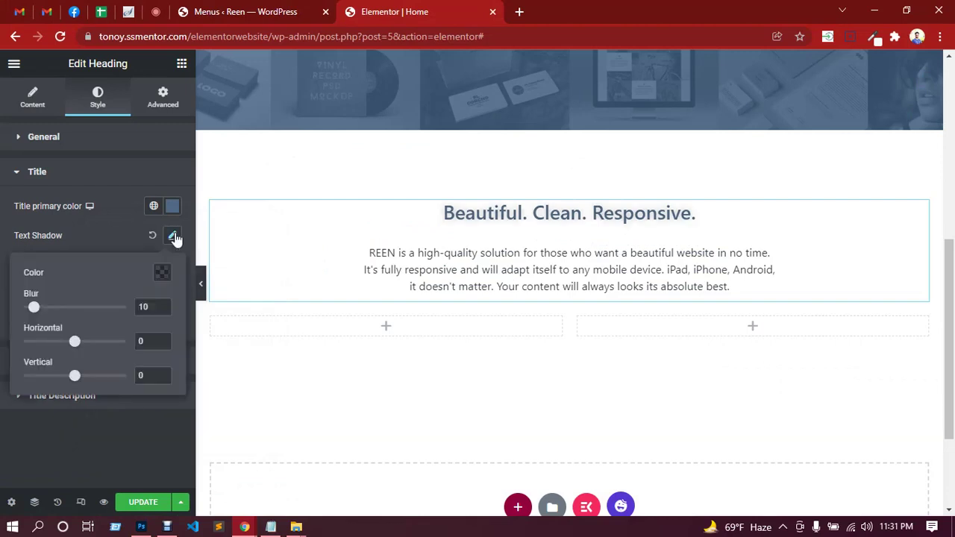
pyautogui.click(174, 236)
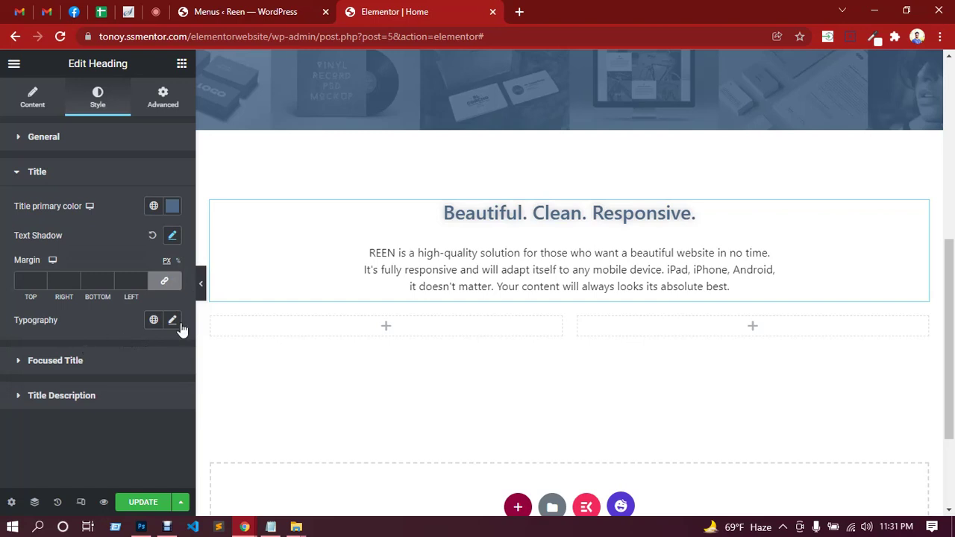
# Set the heading typography to Source Sans Pro, 48 px, weight 600, with adjusted line height.
pyautogui.click(171, 322)
pyautogui.scroll(-2, 142, 323)
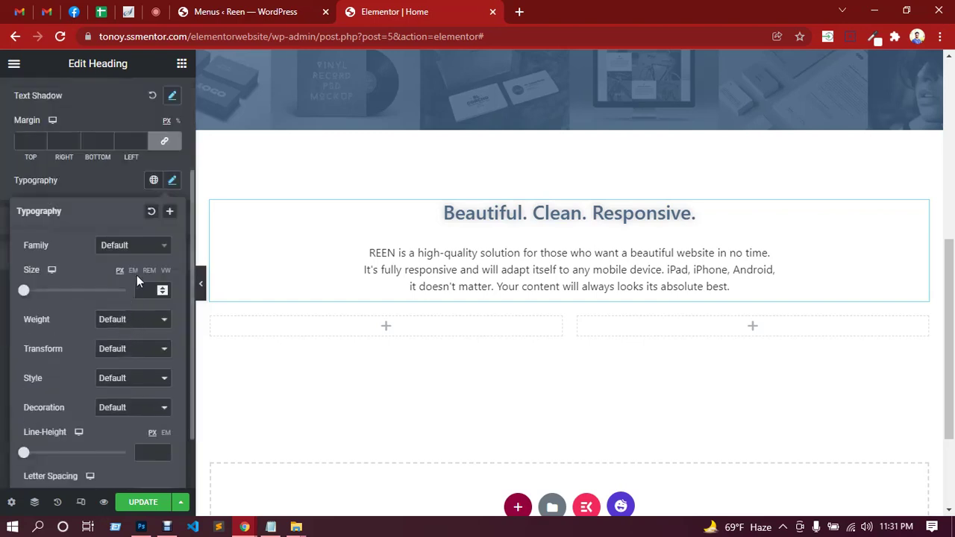
pyautogui.click(136, 251)
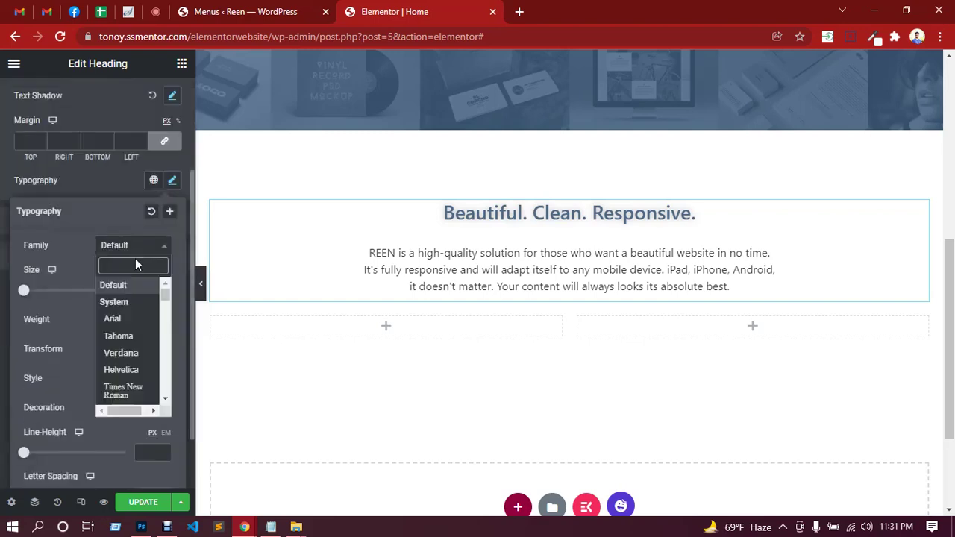
pyautogui.write('source')
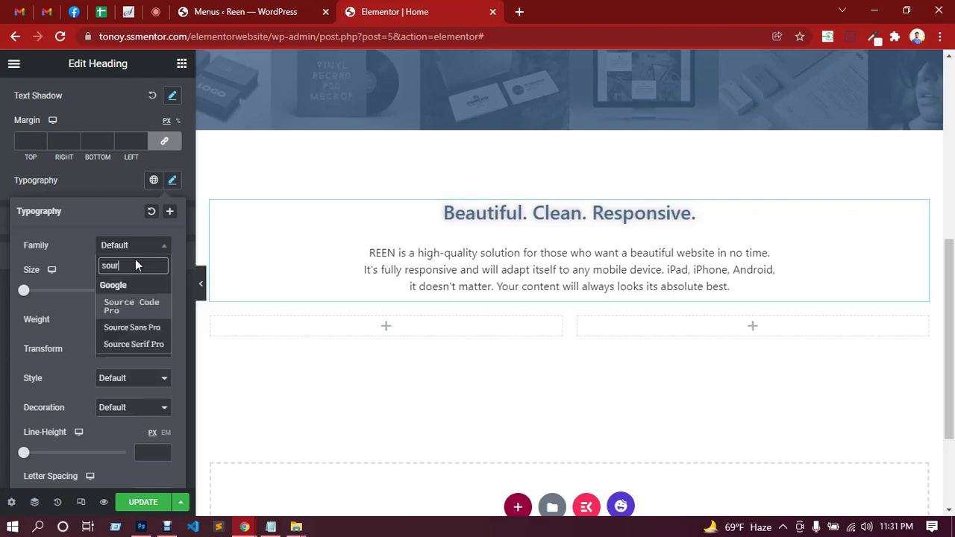
pyautogui.click(135, 333)
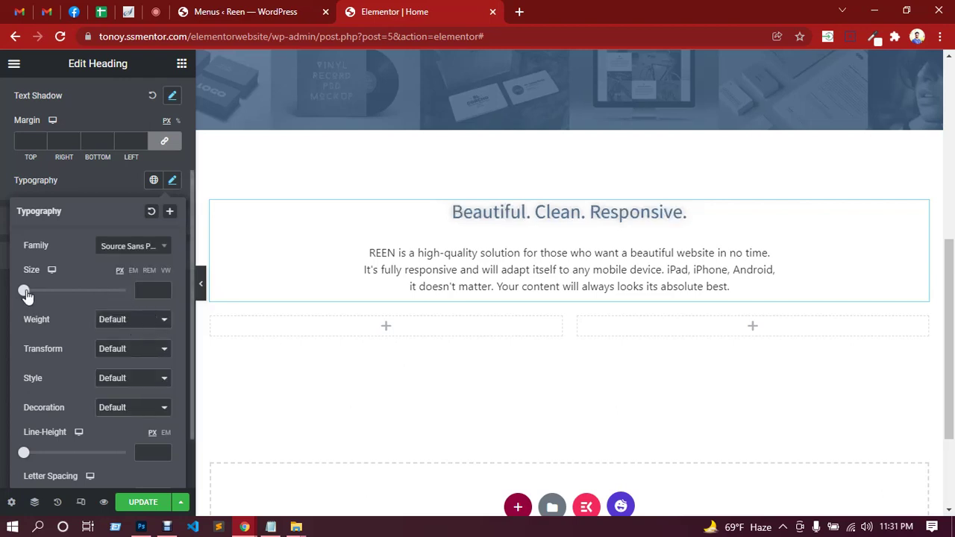
pyautogui.moveTo(23, 290); pyautogui.dragTo(51, 294)
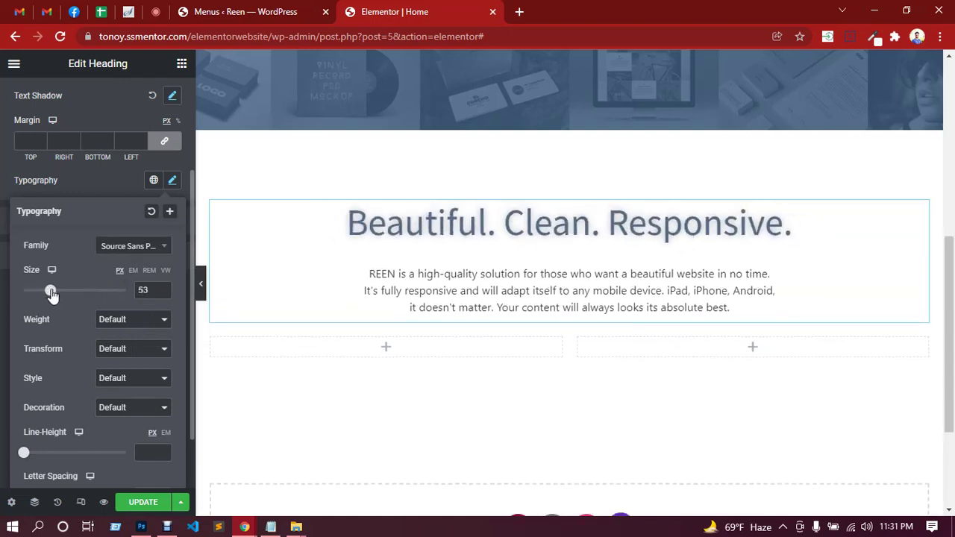
pyautogui.doubleClick(142, 290)
pyautogui.write('48')
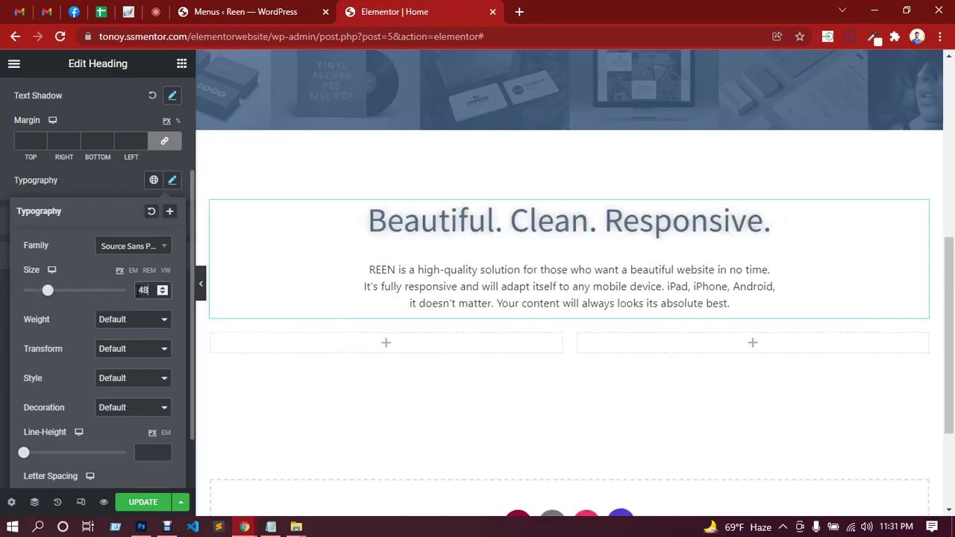
pyautogui.click(142, 321)
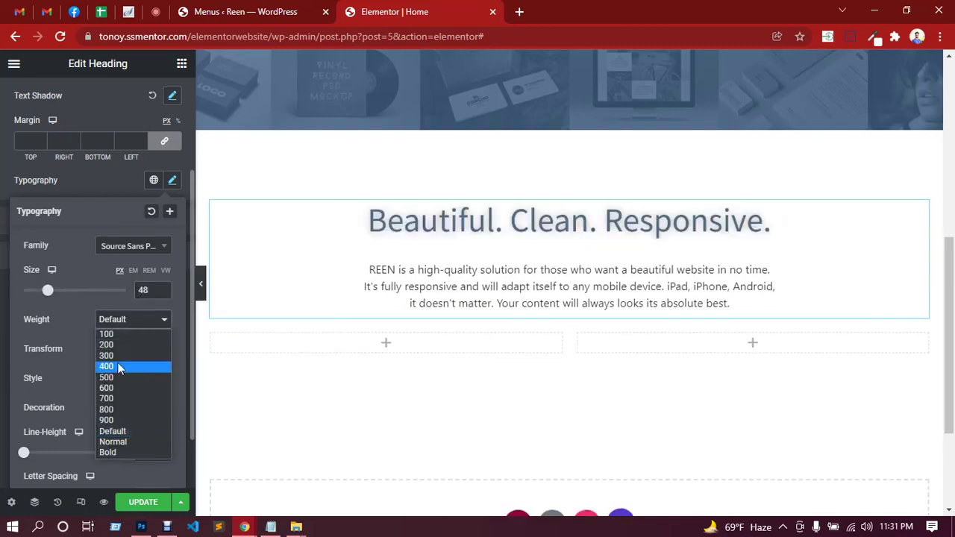
pyautogui.click(112, 389)
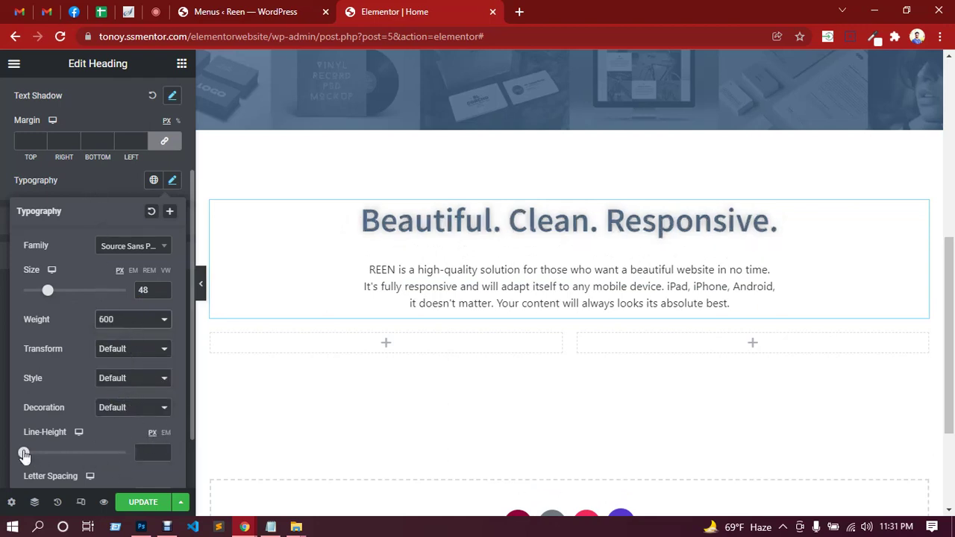
pyautogui.moveTo(25, 456); pyautogui.dragTo(48, 455)
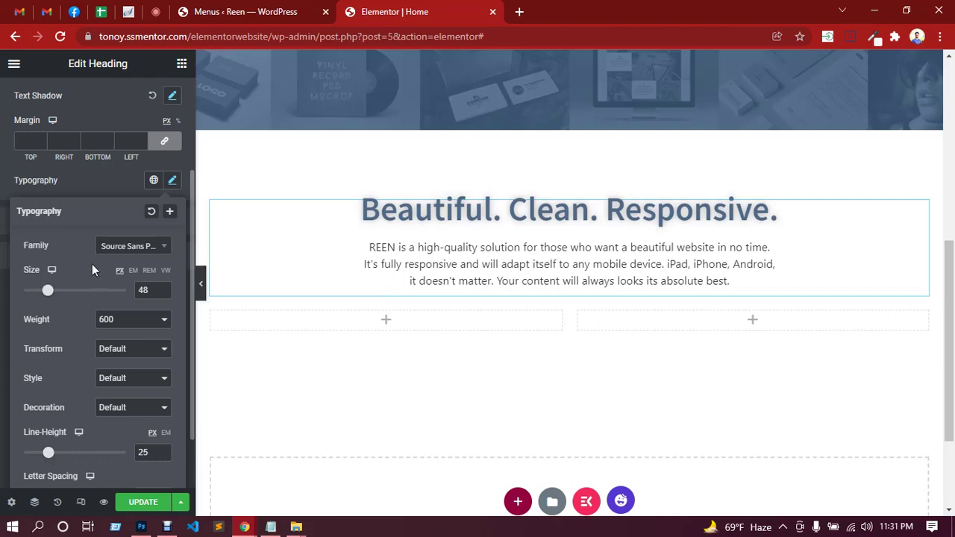
pyautogui.click(95, 185)
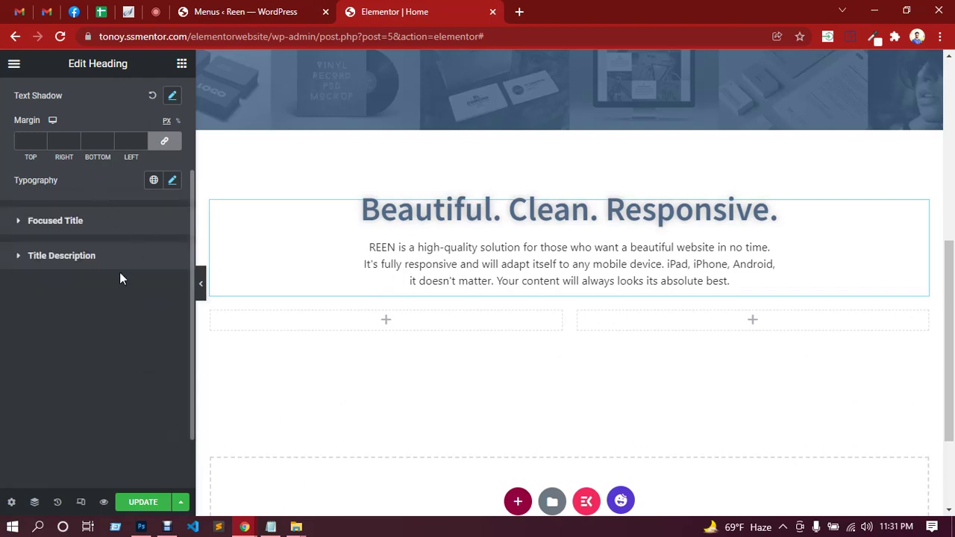
# Remove the heading's text shadow and collapse the title style settings.
pyautogui.scroll(3, 120, 271)
pyautogui.click(179, 242)
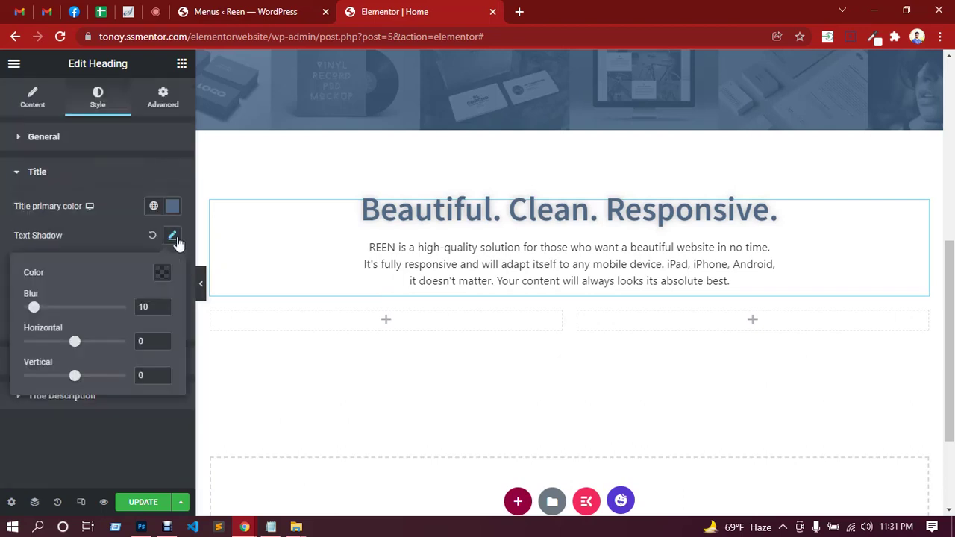
pyautogui.click(153, 236)
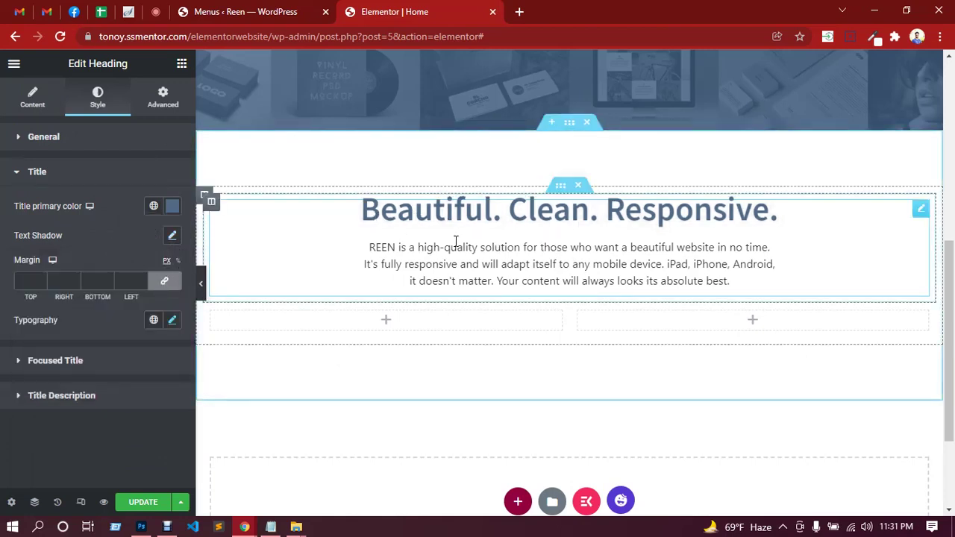
pyautogui.click(58, 182)
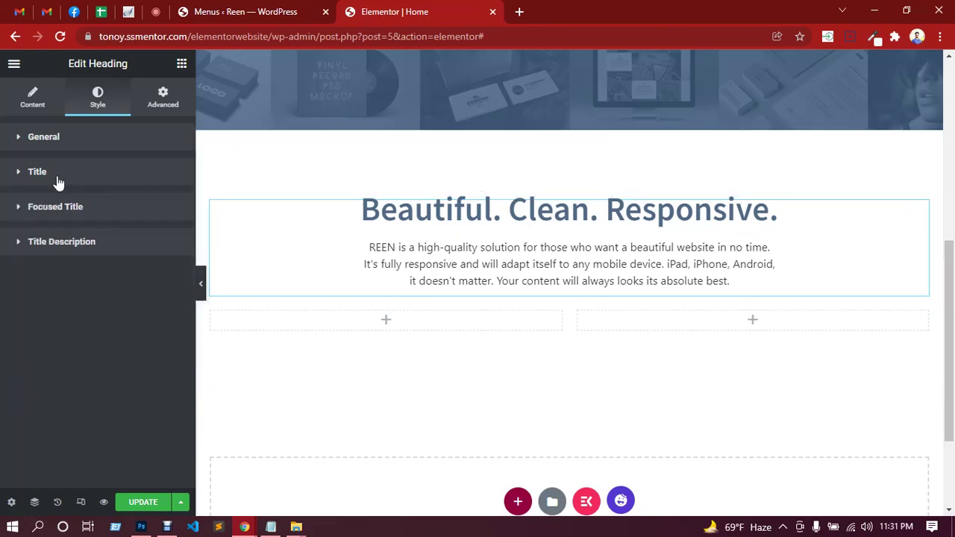
# Set the description typography to Source Sans Pro, size 16, line height 26.
pyautogui.click(87, 249)
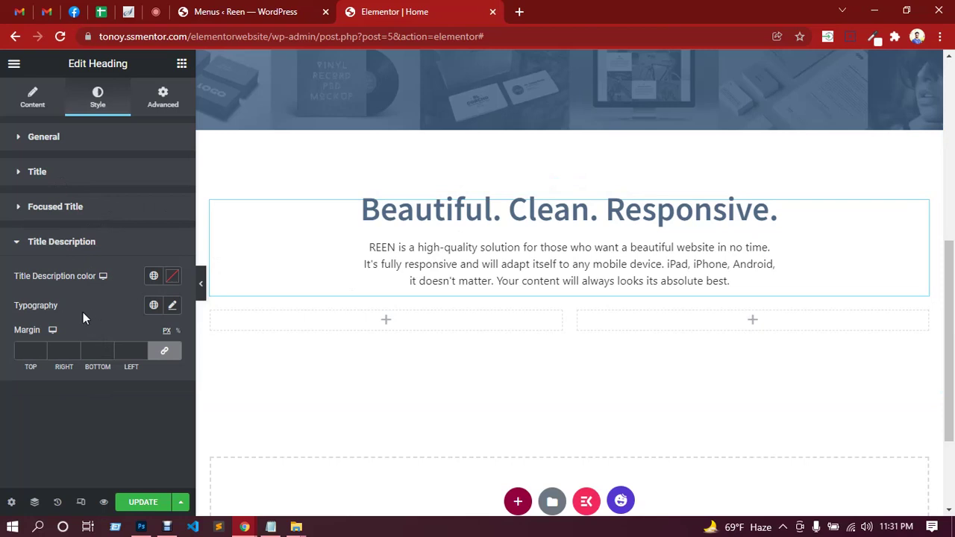
pyautogui.click(172, 308)
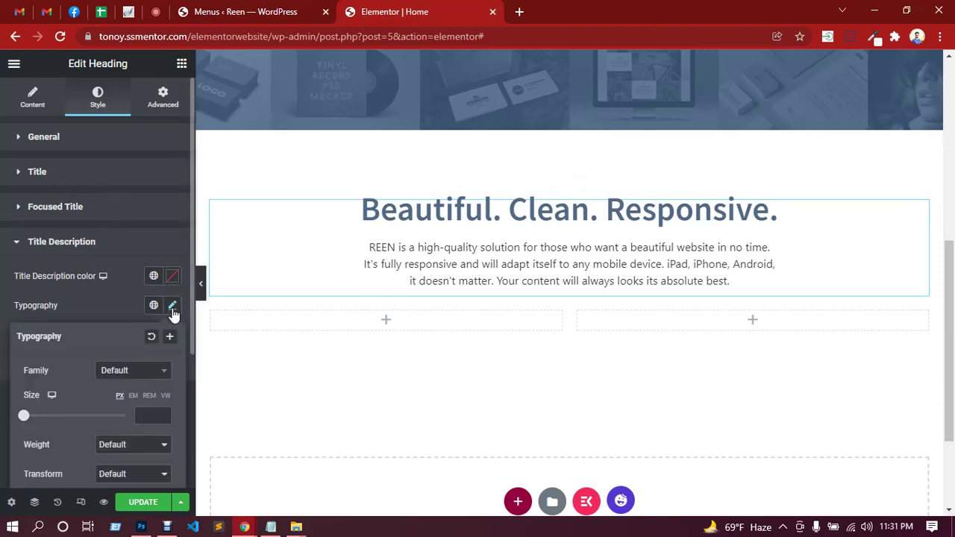
pyautogui.click(138, 379)
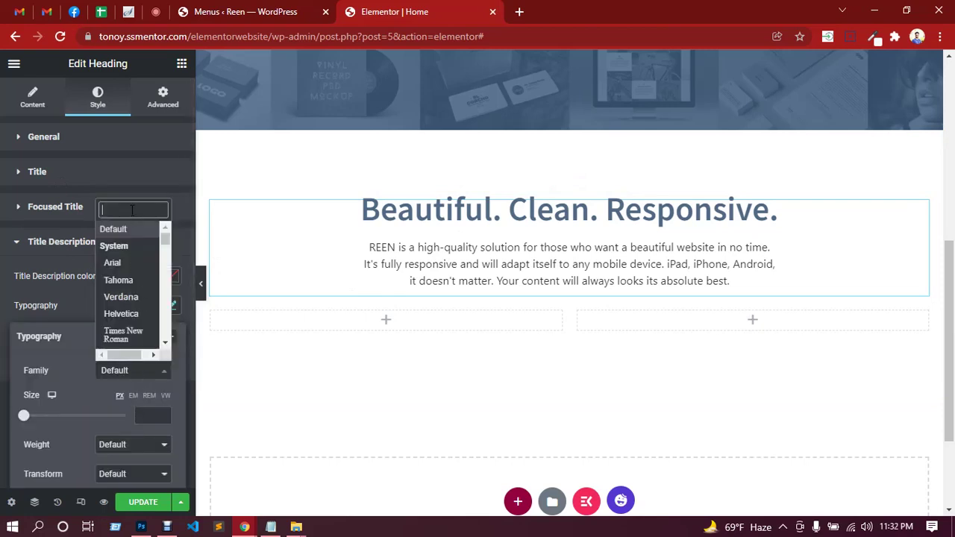
pyautogui.write('sour')
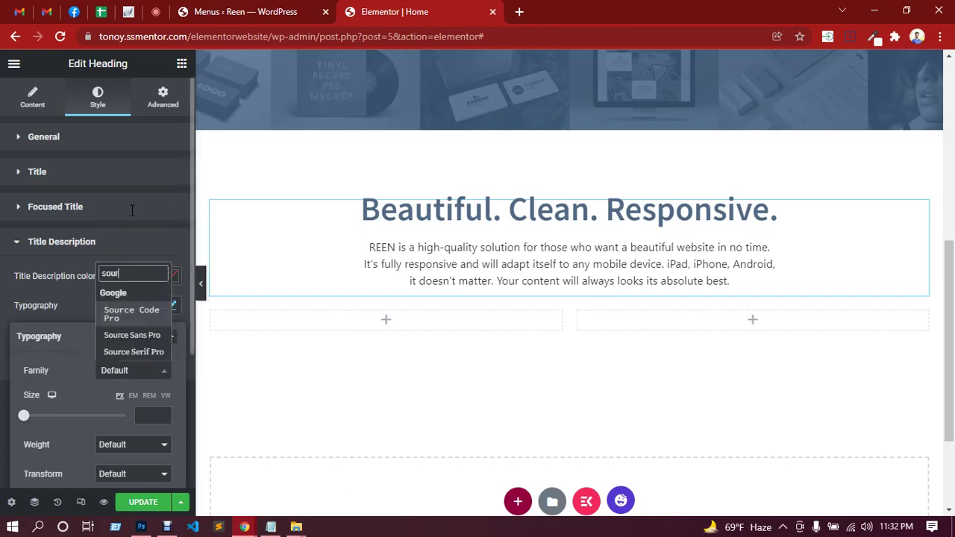
pyautogui.click(124, 336)
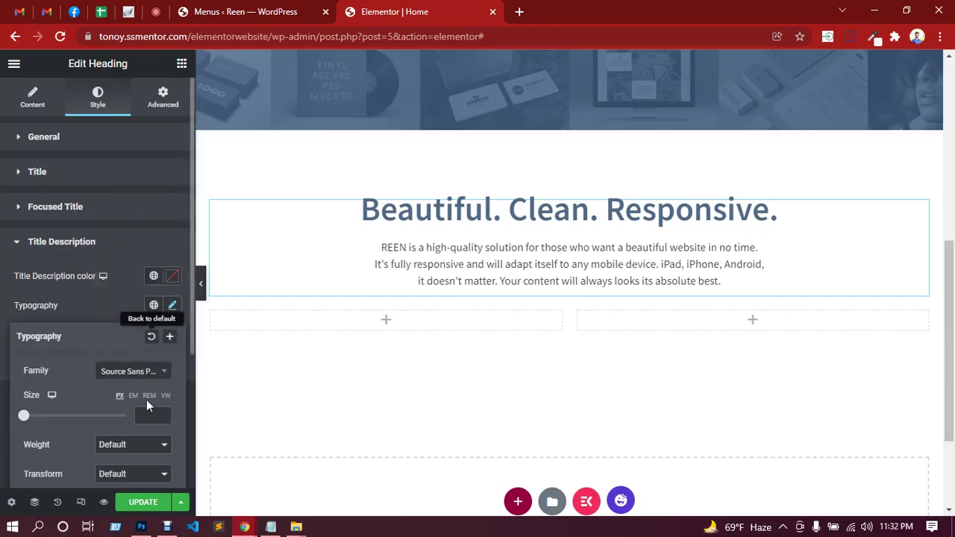
pyautogui.scroll(-1, 112, 313)
pyautogui.scroll(-2, 114, 321)
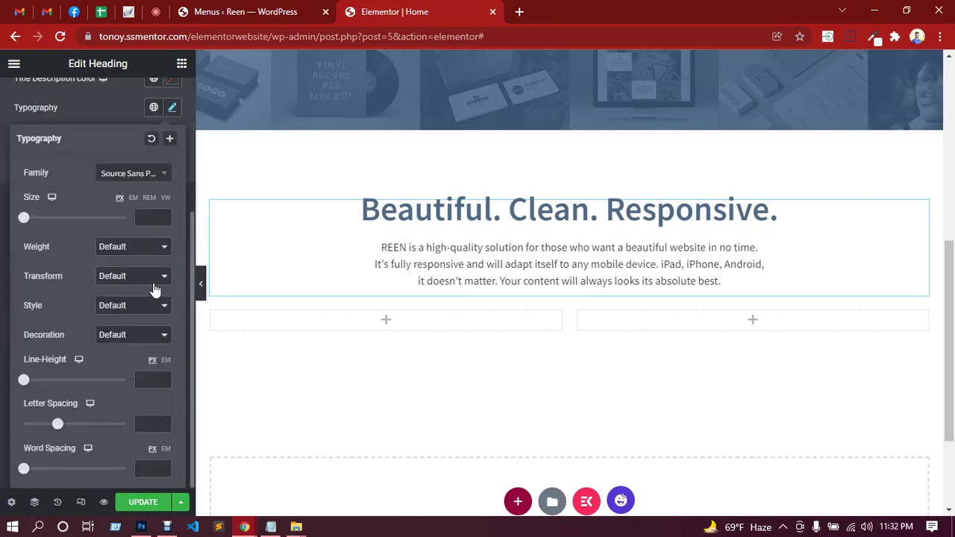
pyautogui.click(148, 218)
pyautogui.write('14')
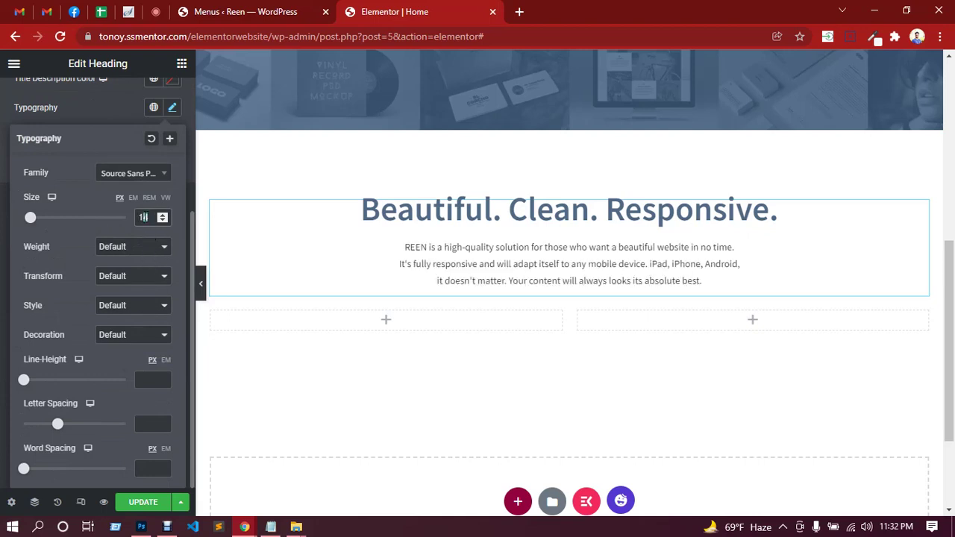
pyautogui.press('BackSpace')
pyautogui.write('6')
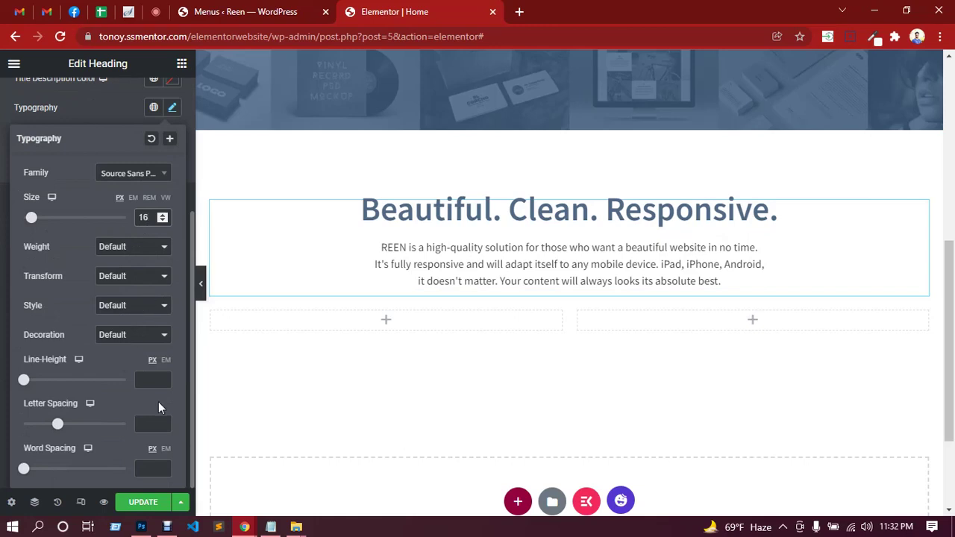
pyautogui.click(141, 380)
pyautogui.write('28')
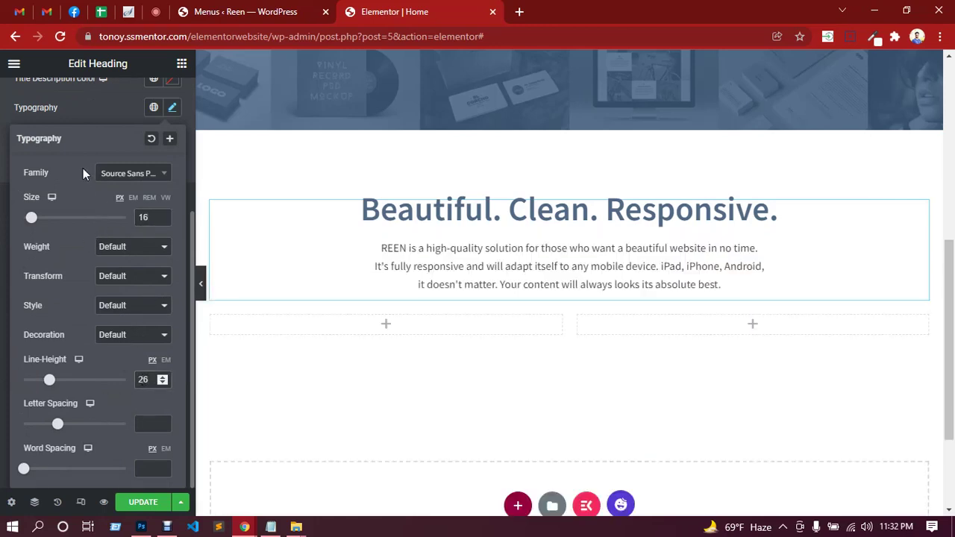
pyautogui.click(85, 113)
pyautogui.scroll(2, 107, 264)
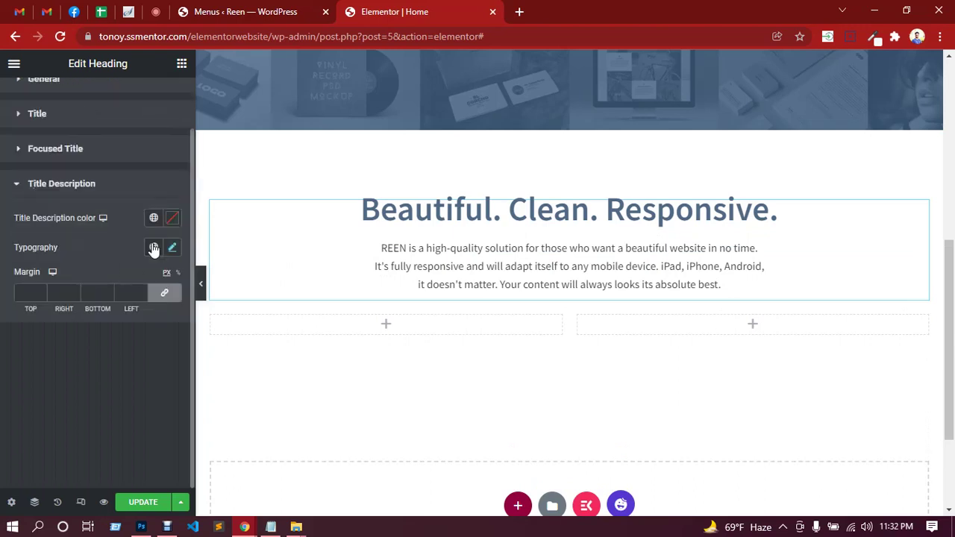
# Color the description slate blue #506a85 and update the page.
pyautogui.click(171, 218)
pyautogui.click(142, 432)
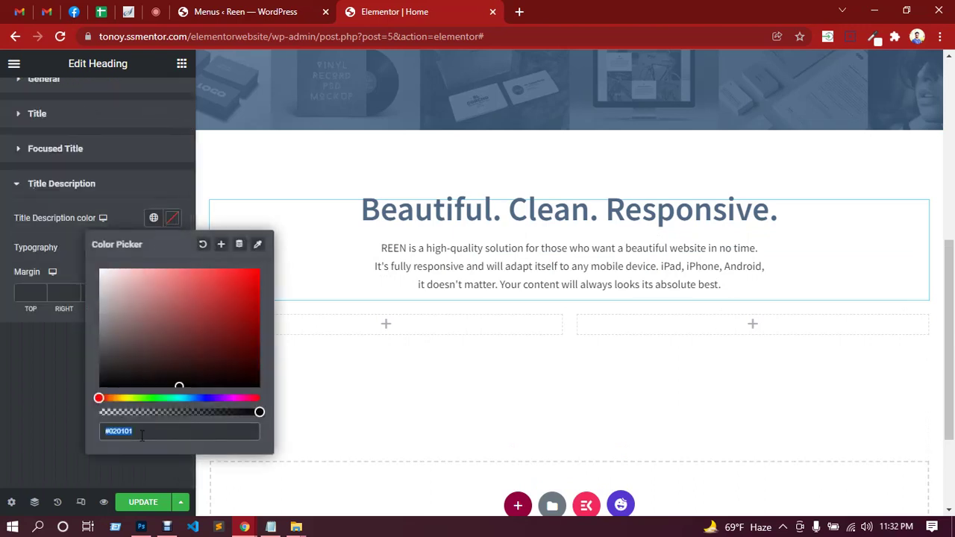
pyautogui.write('506a85')
pyautogui.scroll(1, 119, 429)
pyautogui.click(41, 431)
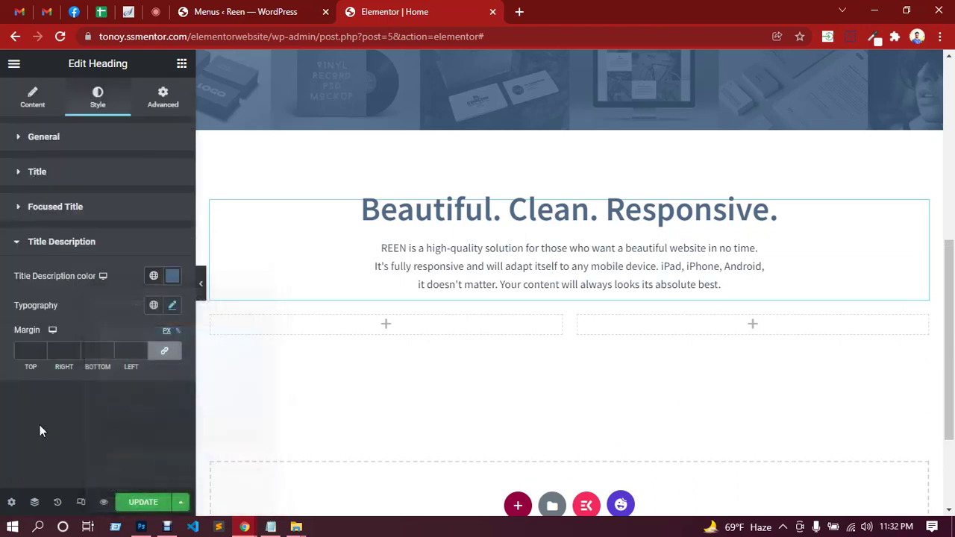
pyautogui.click(142, 502)
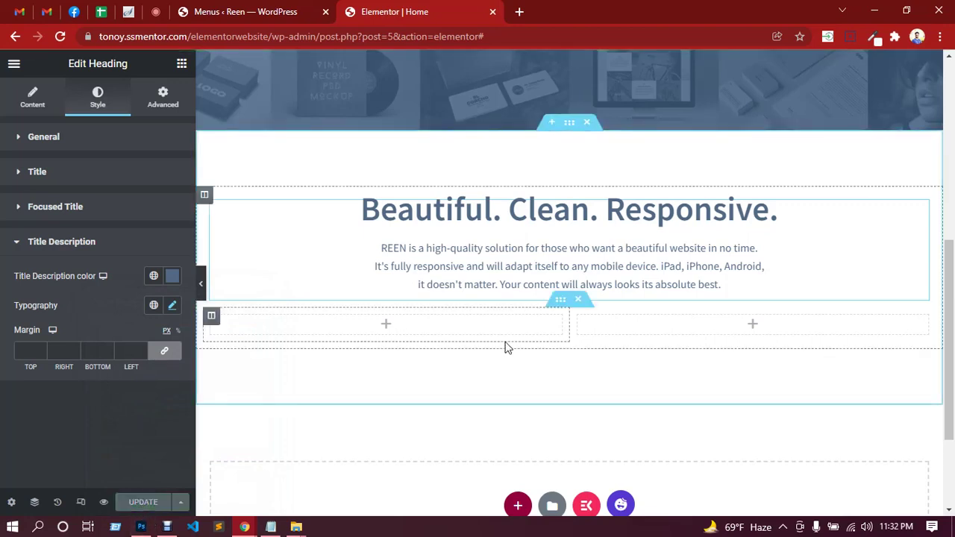
# Check the Google Meet call, then go back to the Elementor Home page editor.
pyautogui.click(160, 11)
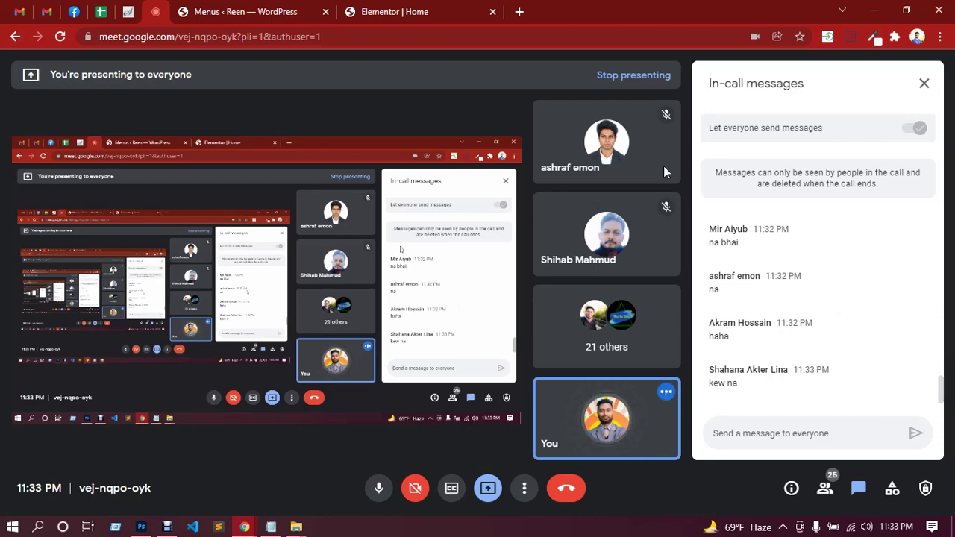
pyautogui.click(425, 16)
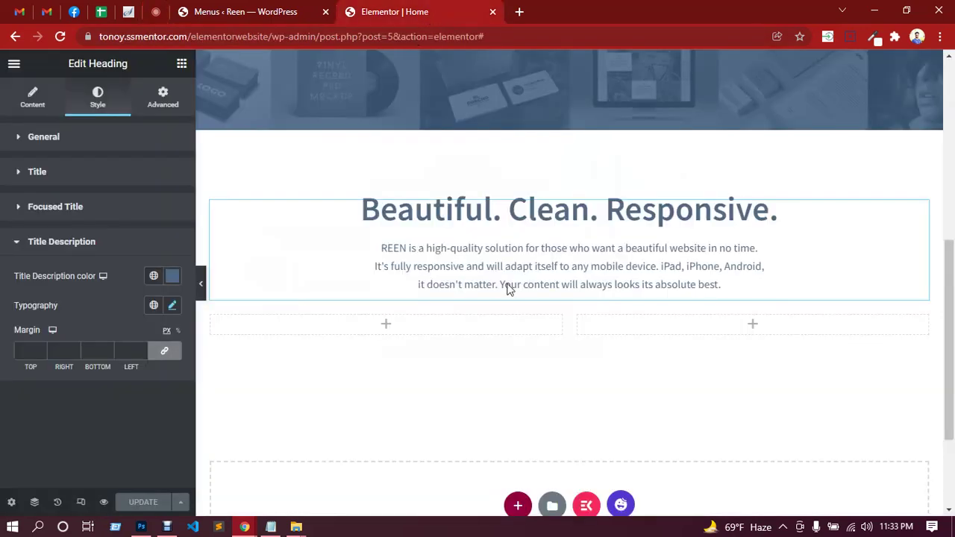
pyautogui.click(149, 528)
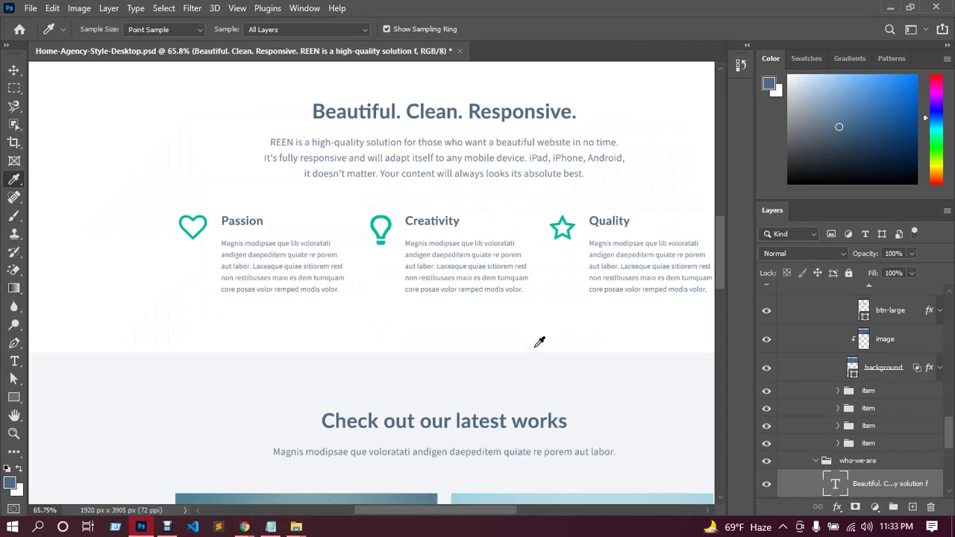
pyautogui.hscroll(3, 538, 341)
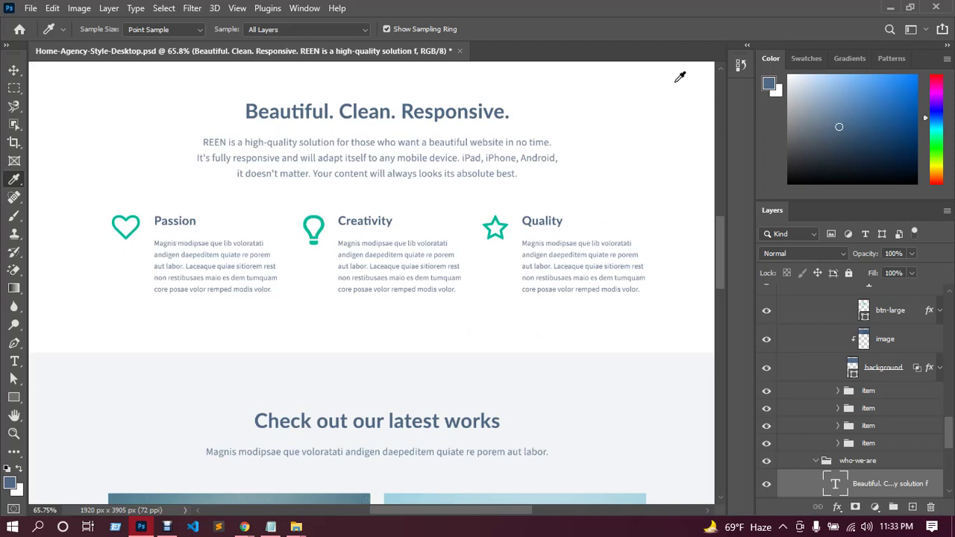
pyautogui.click(890, 8)
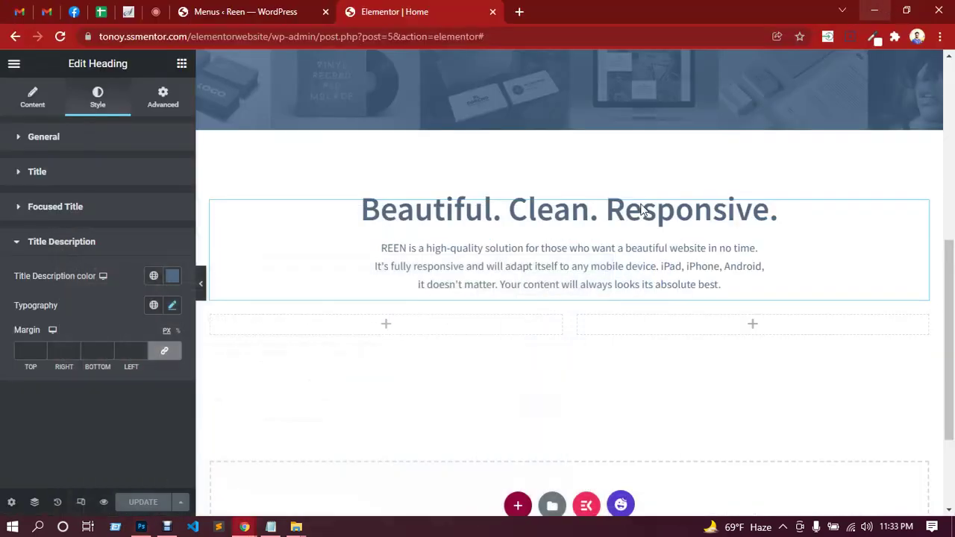
pyautogui.scroll(-2, 579, 269)
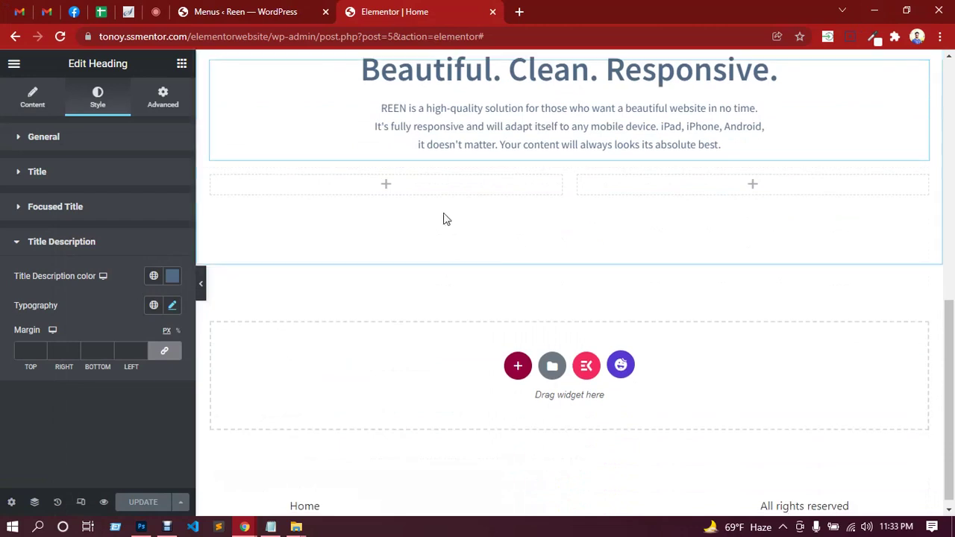
# Duplicate the left column so the row has three columns.
pyautogui.rightClick(691, 192)
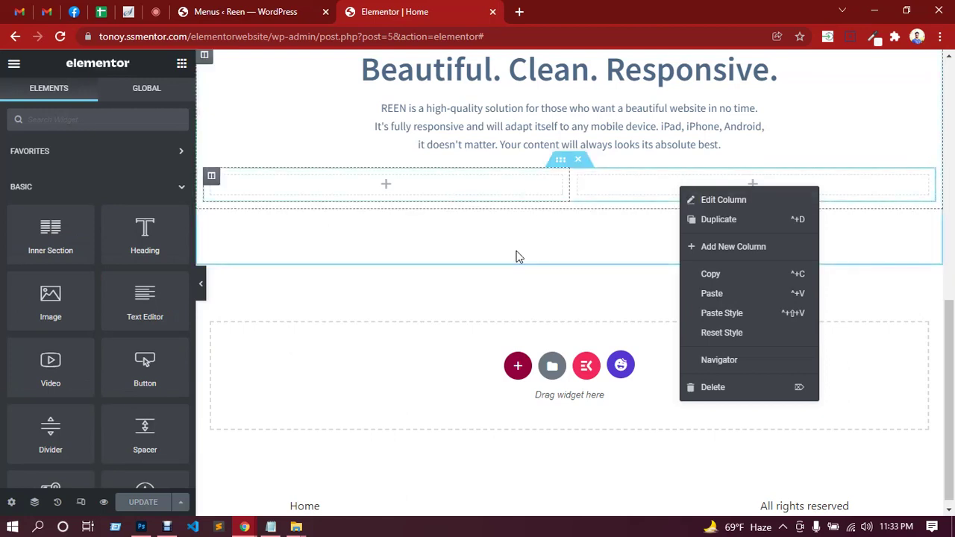
pyautogui.click(536, 249)
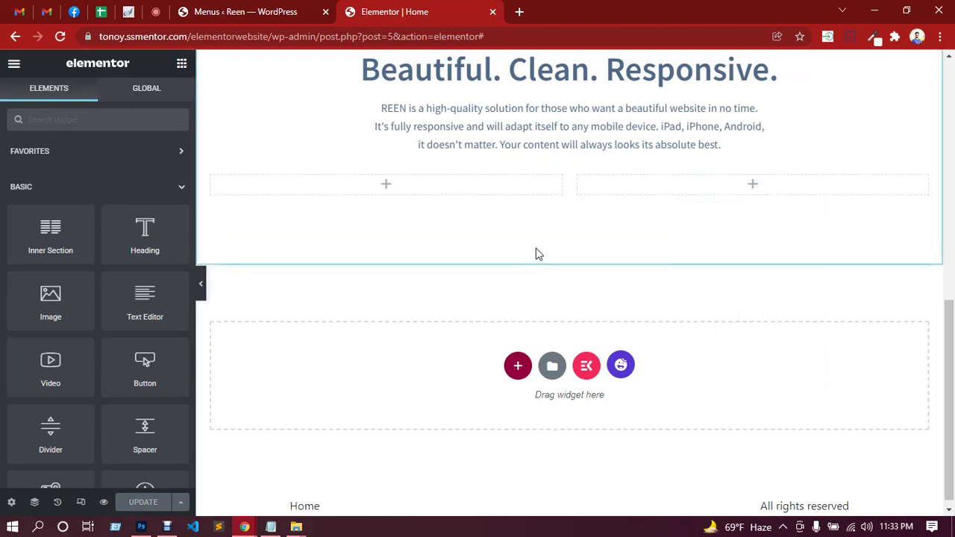
pyautogui.rightClick(469, 188)
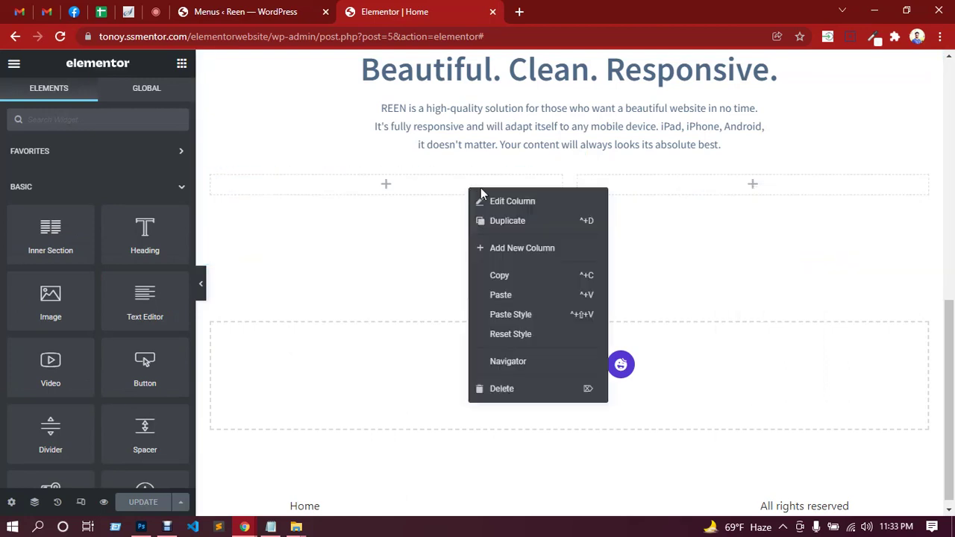
pyautogui.click(498, 224)
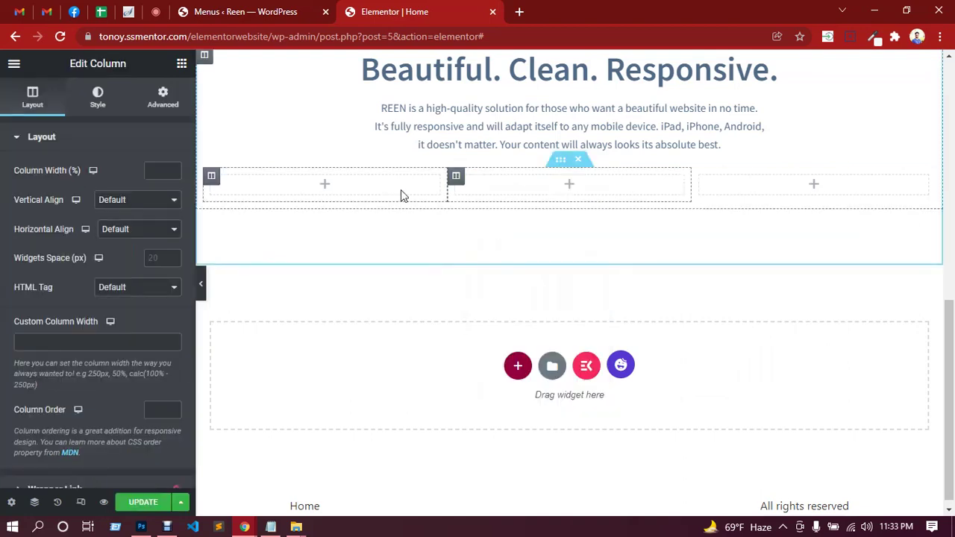
# Add an Icon Box to the first column with its icon positioned Left.
pyautogui.click(325, 190)
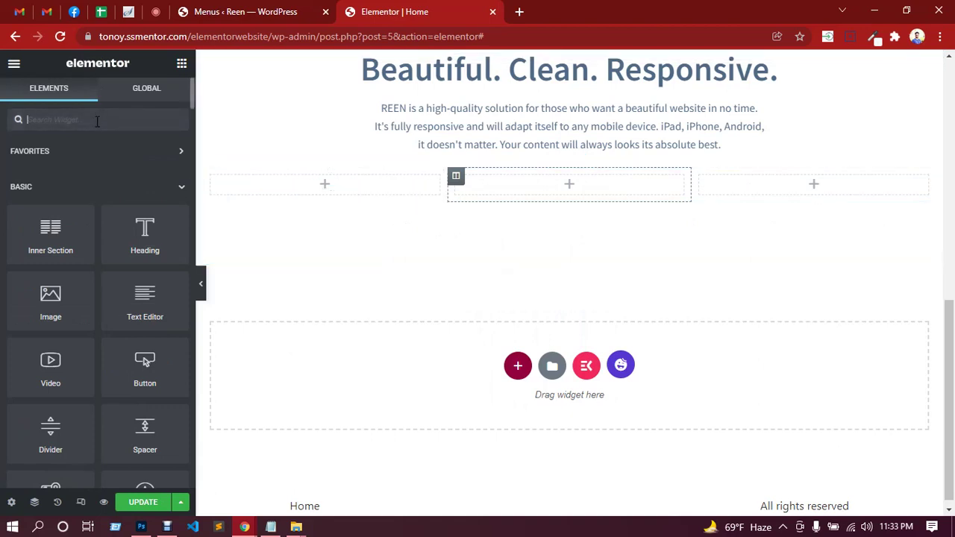
pyautogui.write('icon')
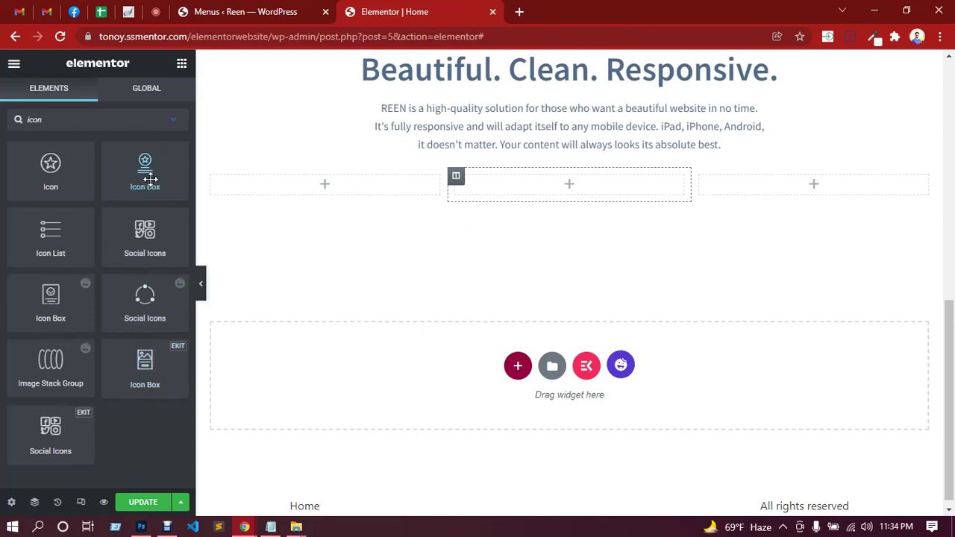
pyautogui.moveTo(149, 179); pyautogui.dragTo(331, 193)
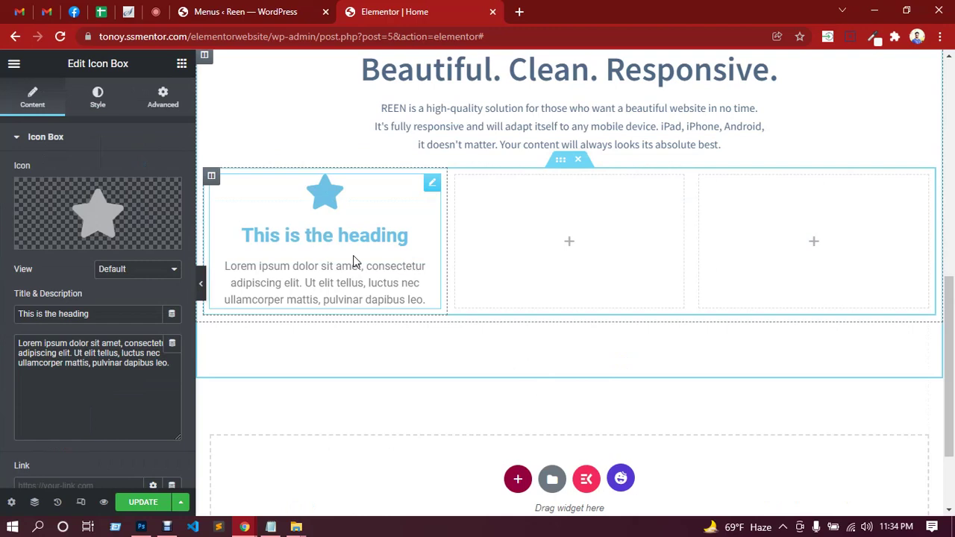
pyautogui.click(164, 277)
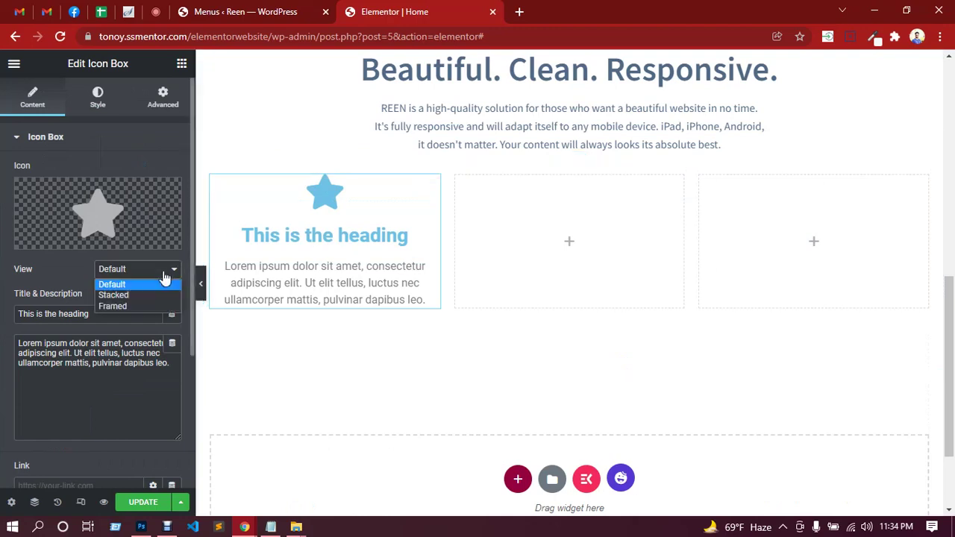
pyautogui.click(164, 275)
pyautogui.scroll(-2, 91, 388)
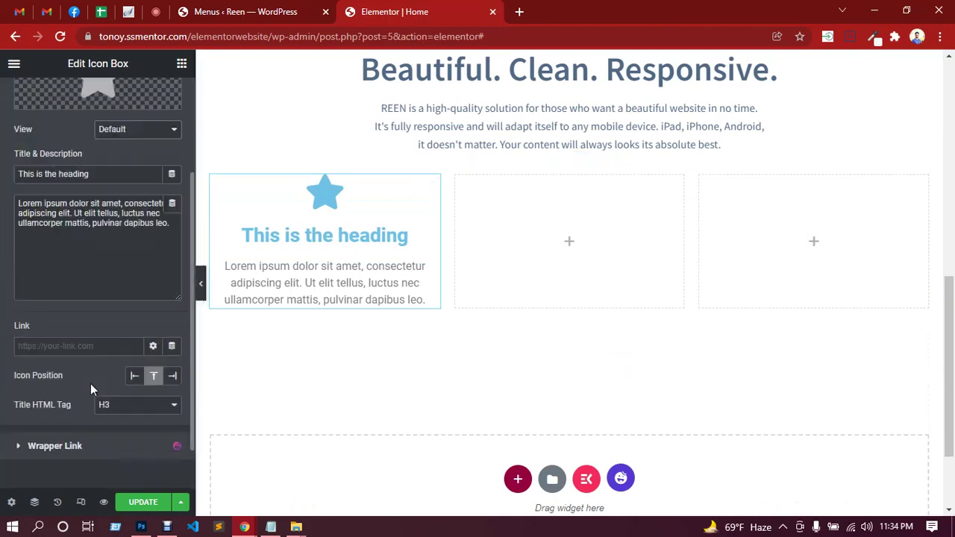
pyautogui.click(134, 376)
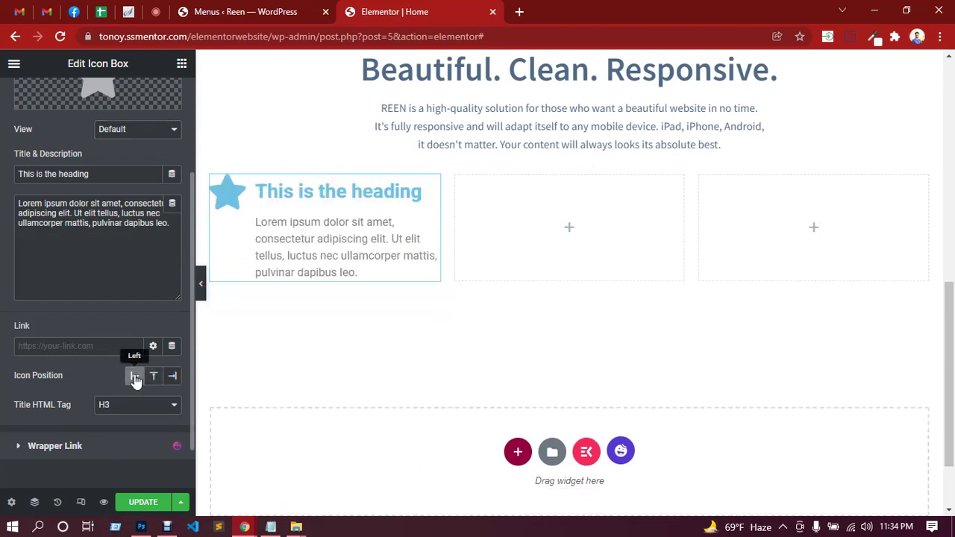
# Compare the editor against the Photoshop design.
pyautogui.click(141, 527)
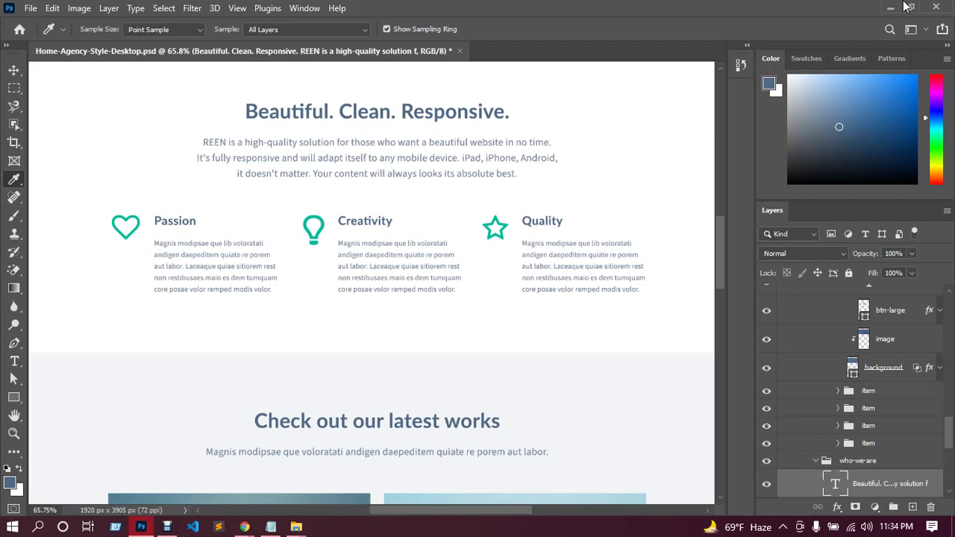
pyautogui.click(890, 7)
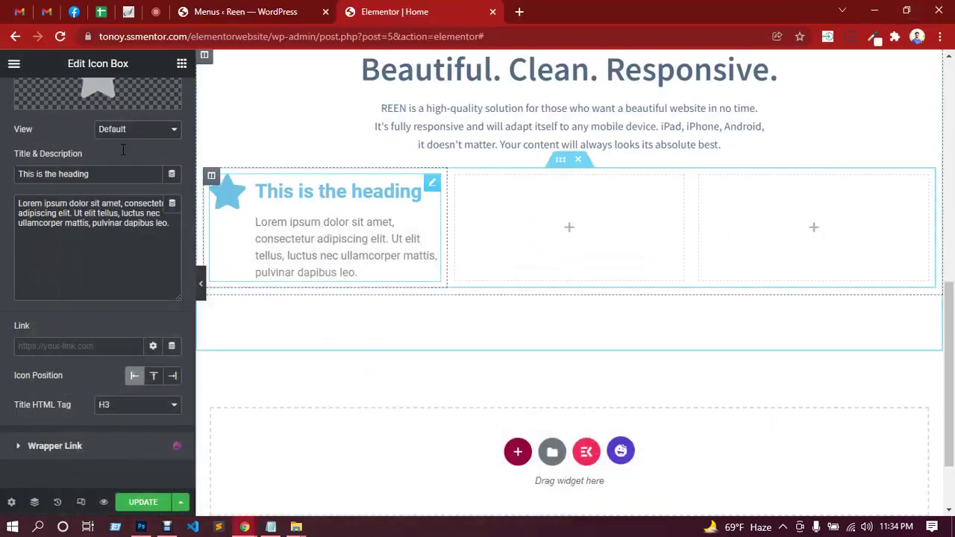
pyautogui.scroll(2, 85, 224)
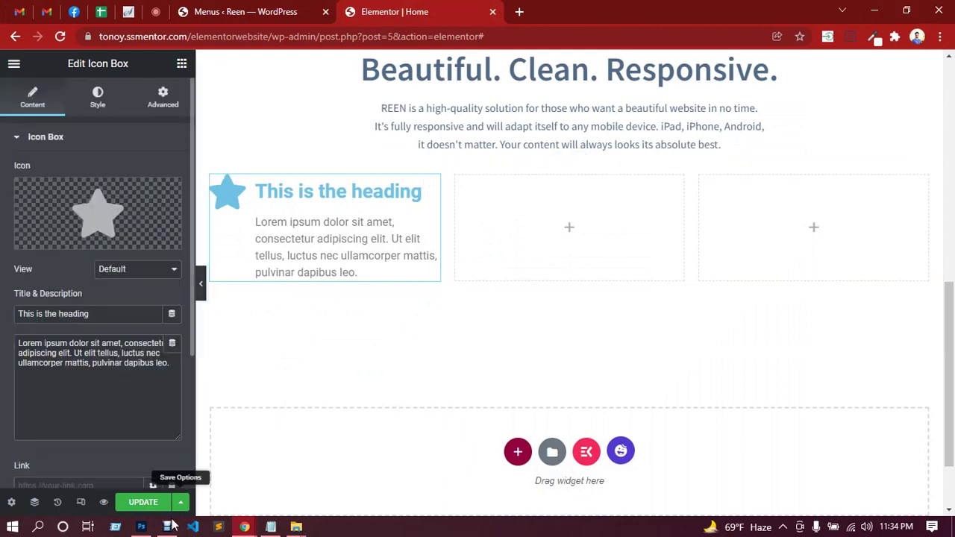
pyautogui.click(142, 526)
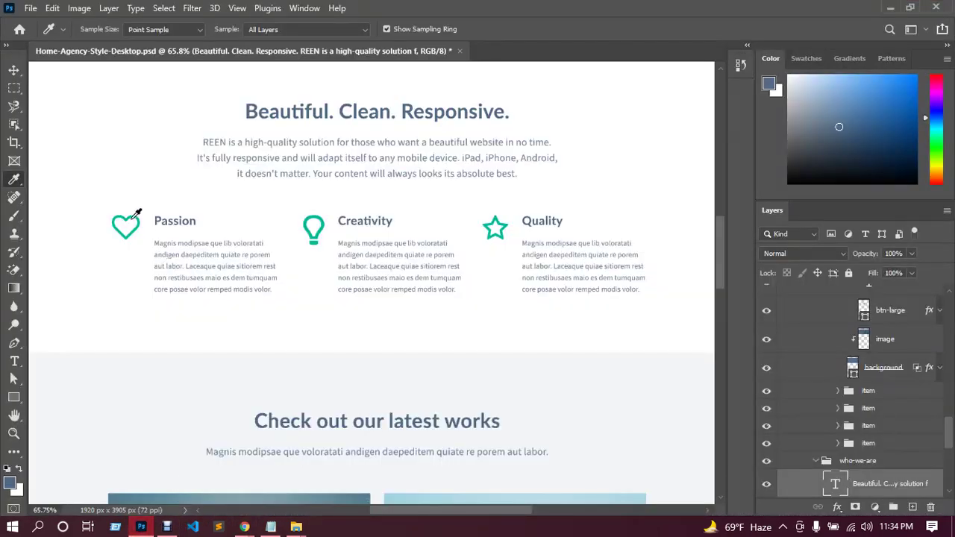
pyautogui.click(890, 7)
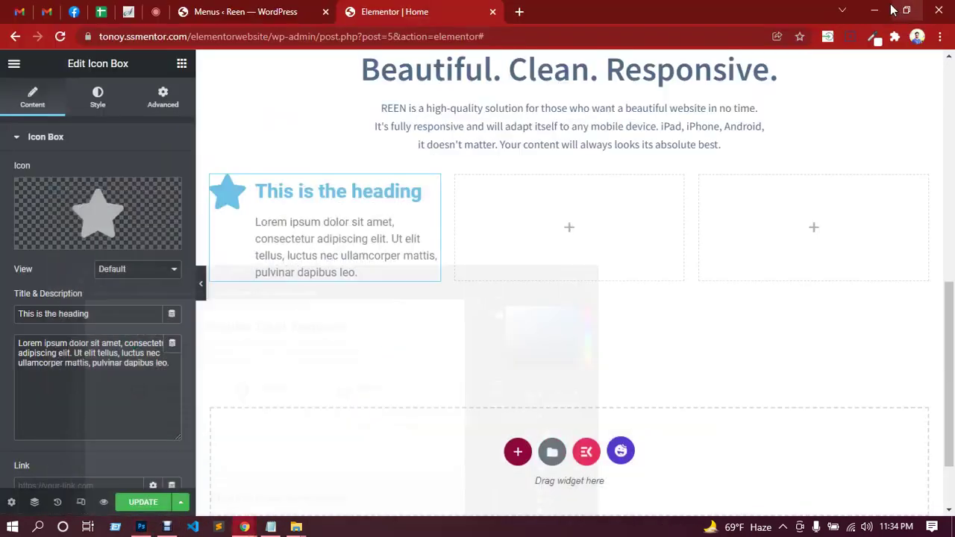
# Replace the star with the outline heart icon from the Icon Library.
pyautogui.click(89, 221)
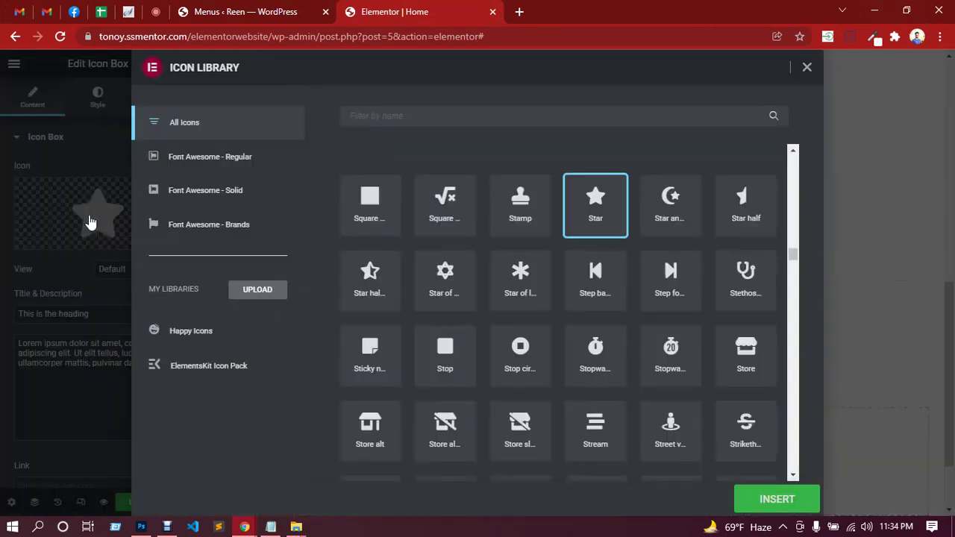
pyautogui.click(376, 117)
pyautogui.write('heart')
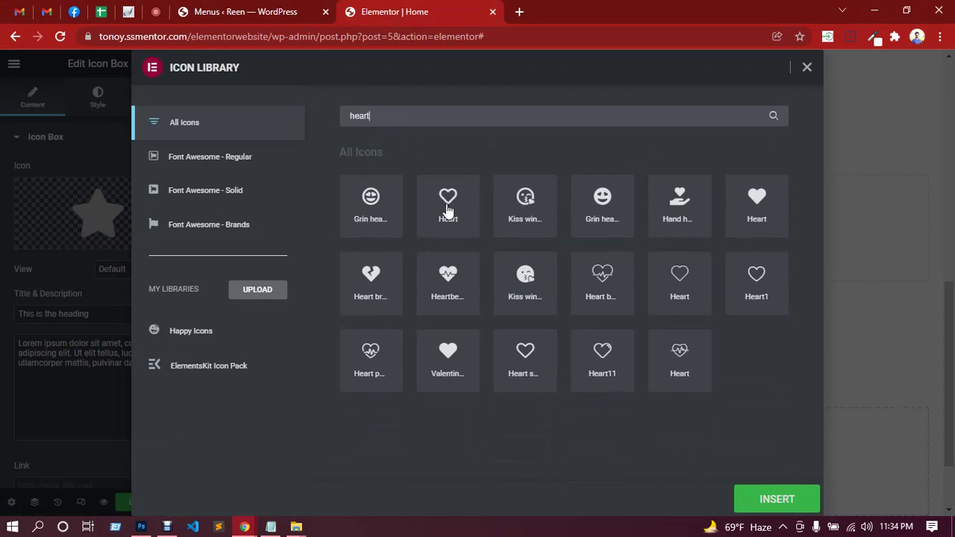
pyautogui.click(447, 211)
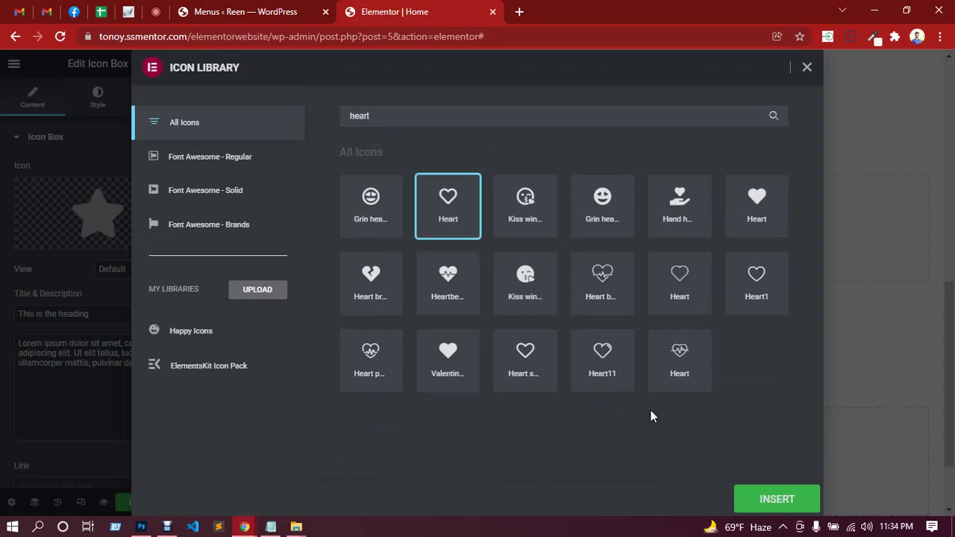
pyautogui.click(776, 499)
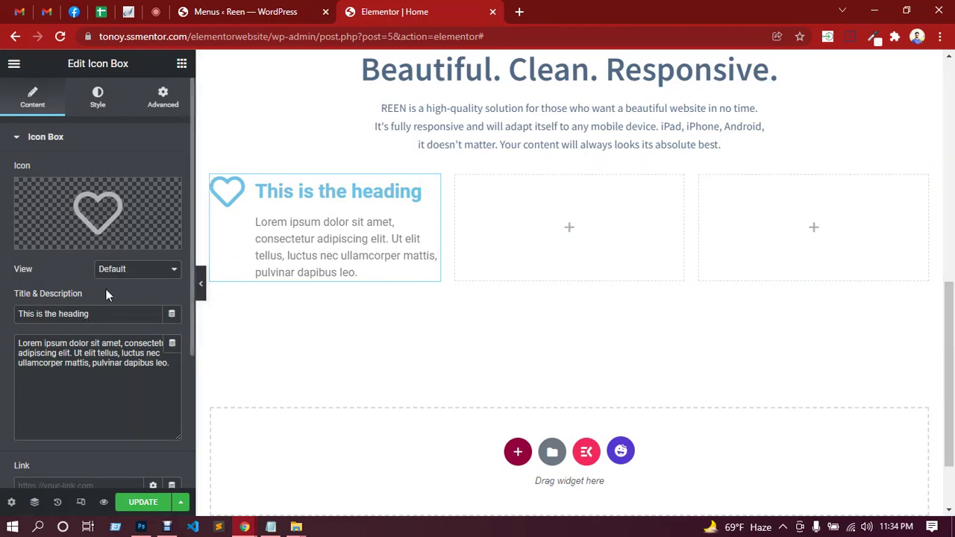
# Title the first icon box 'Passion', as in the Photoshop design.
pyautogui.click(141, 526)
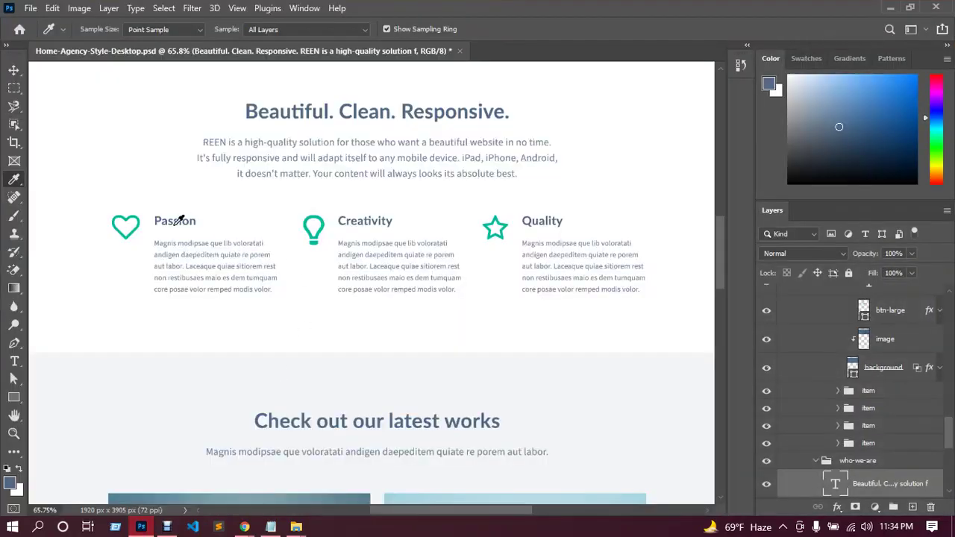
pyautogui.click(14, 361)
pyautogui.click(173, 221)
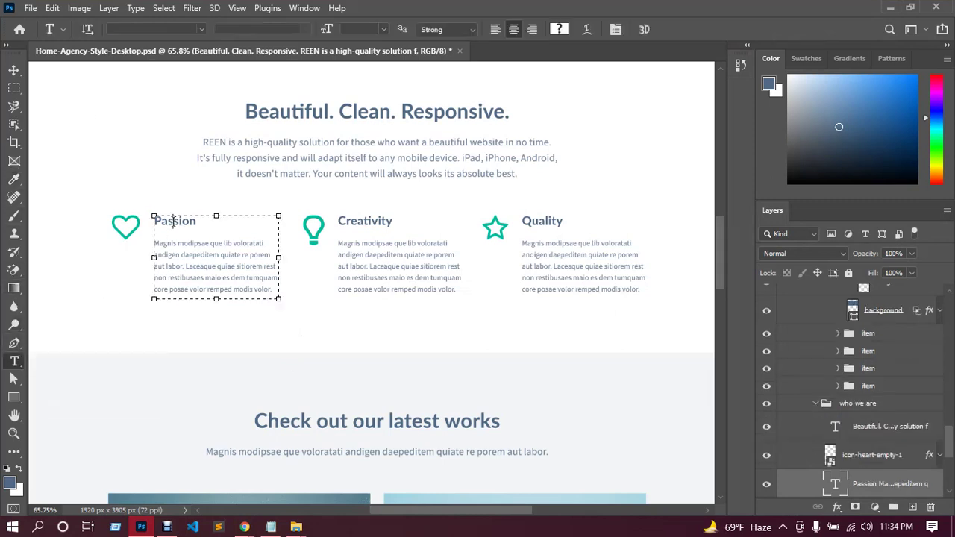
pyautogui.moveTo(198, 221); pyautogui.dragTo(156, 221)
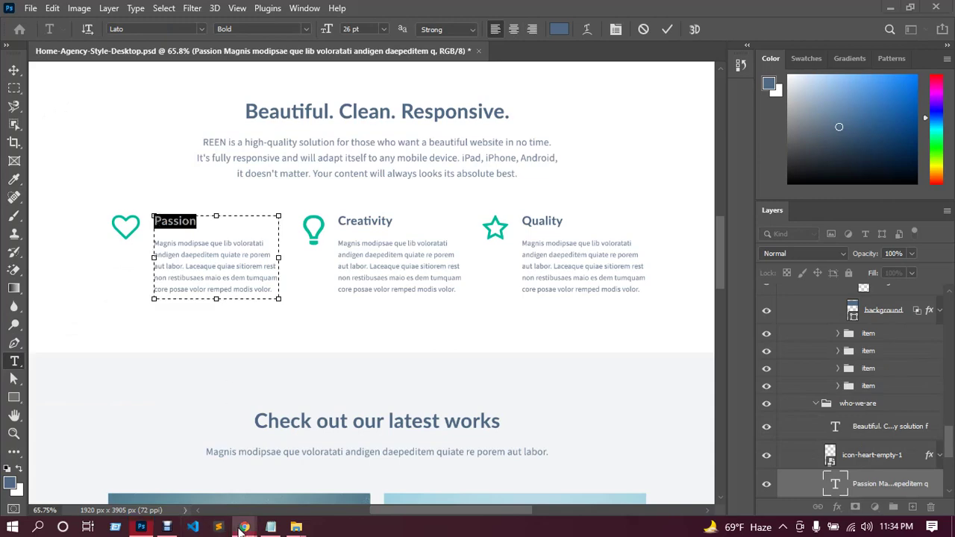
pyautogui.moveTo(244, 527)
pyautogui.click(210, 490)
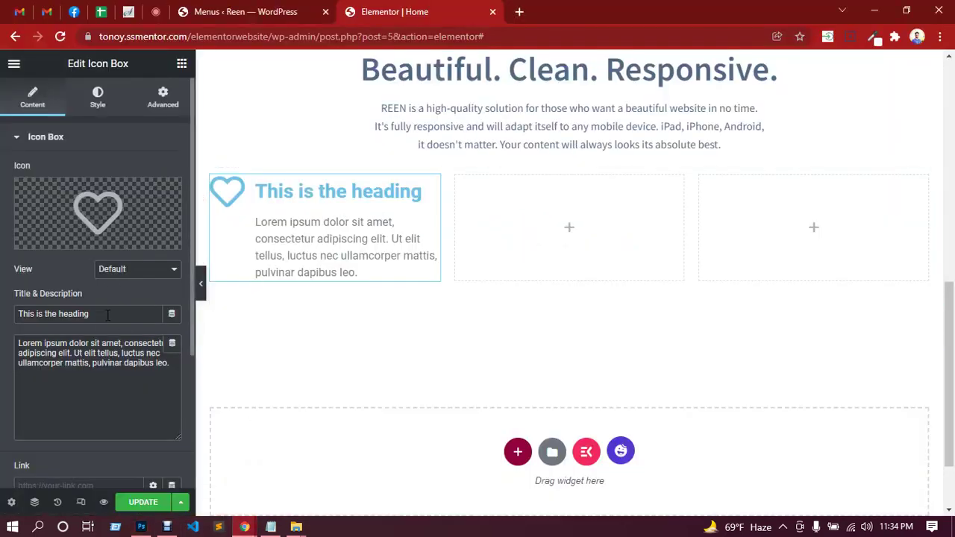
pyautogui.moveTo(108, 315); pyautogui.dragTo(2, 318)
pyautogui.write('Passion')
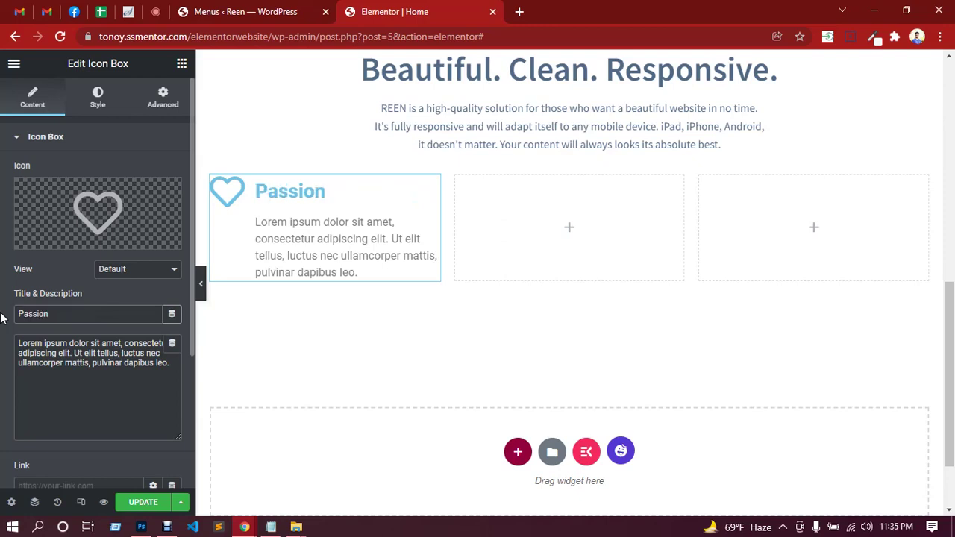
# Paste the design's Magnis modipsae paragraph as the icon box description.
pyautogui.click(143, 526)
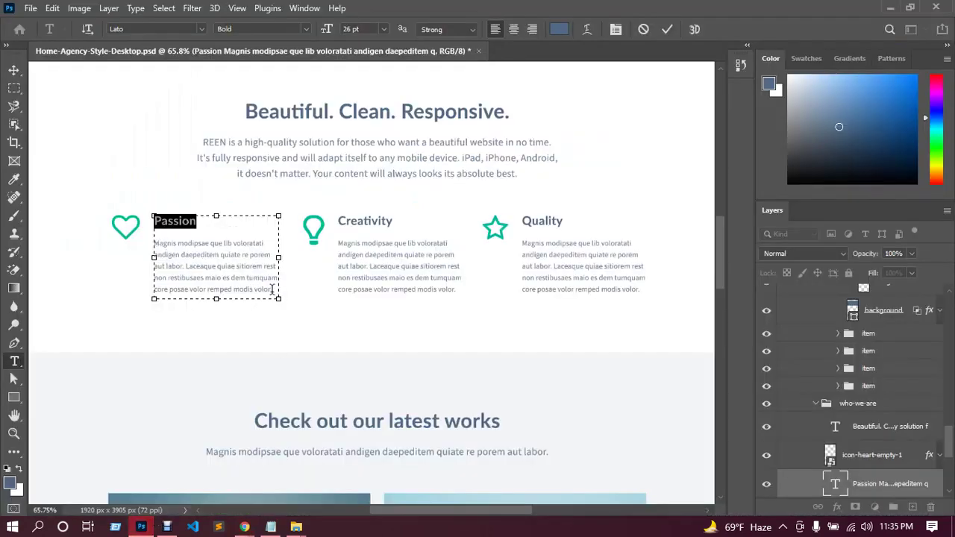
pyautogui.moveTo(273, 290); pyautogui.dragTo(155, 243)
pyautogui.hotkey('ctrl', 'c')
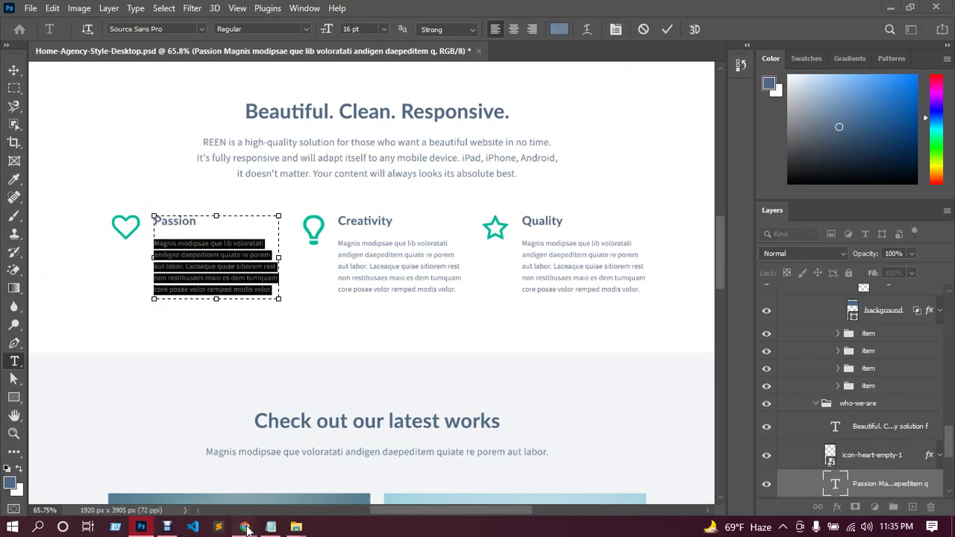
pyautogui.moveTo(243, 527)
pyautogui.click(213, 485)
pyautogui.moveTo(170, 366); pyautogui.dragTo(11, 351)
pyautogui.hotkey('ctrl', 'v')
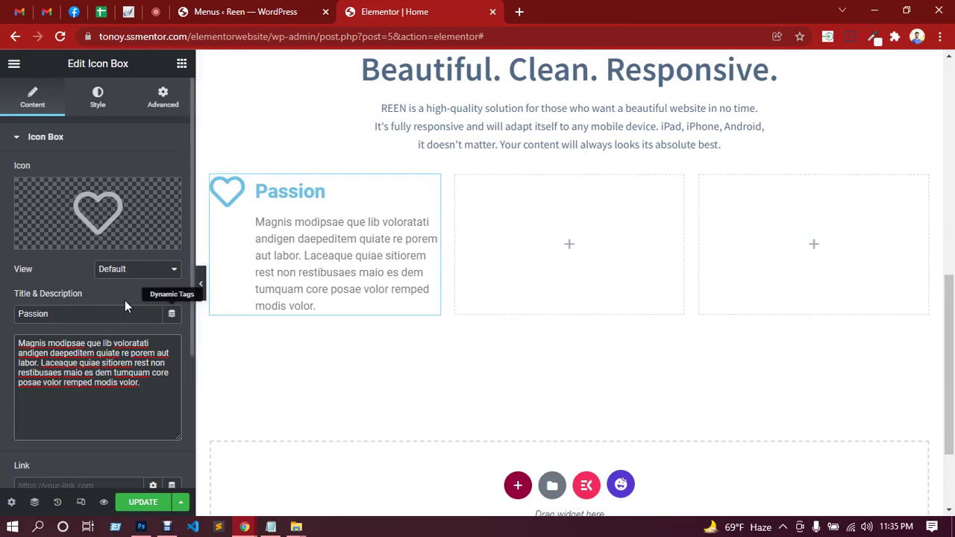
# Sample the heart icon's teal colour from the Photoshop design.
pyautogui.click(106, 104)
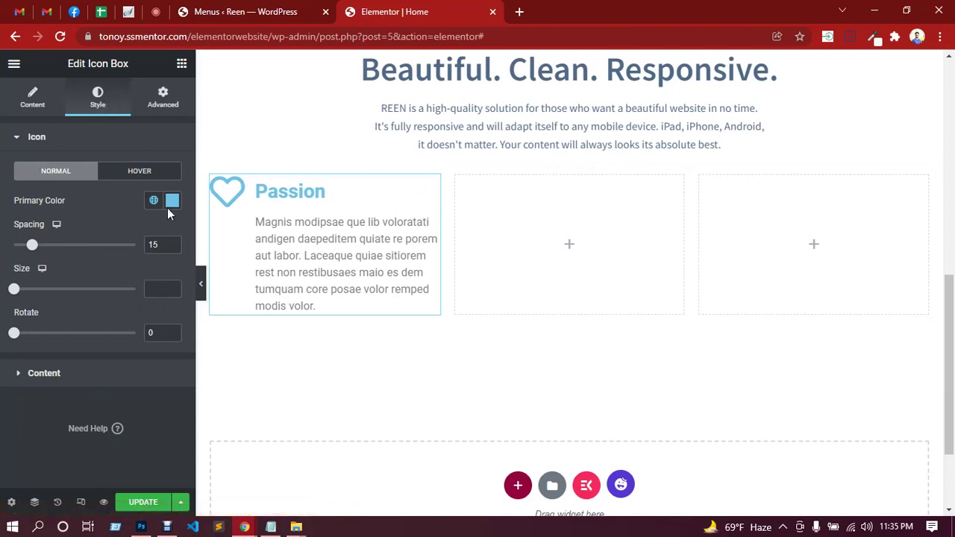
pyautogui.click(143, 527)
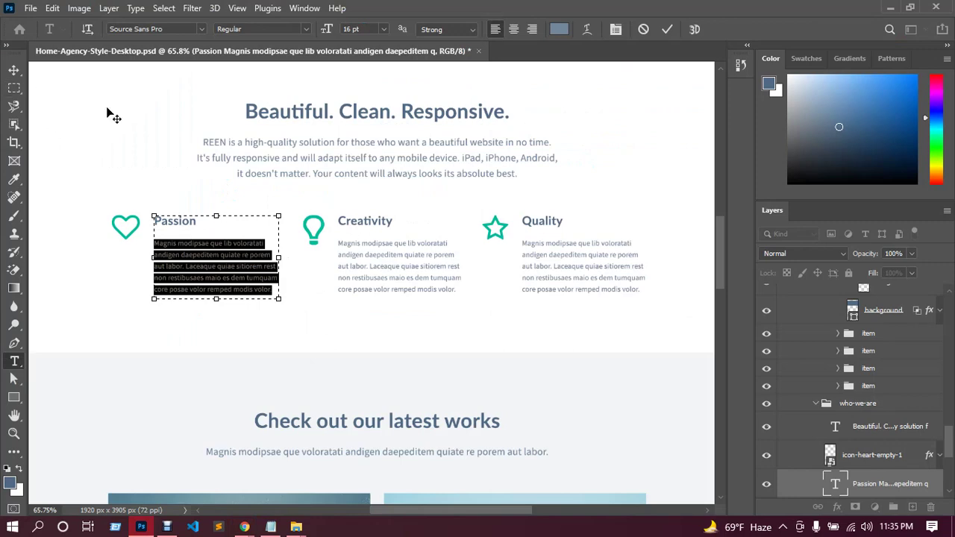
pyautogui.click(14, 69)
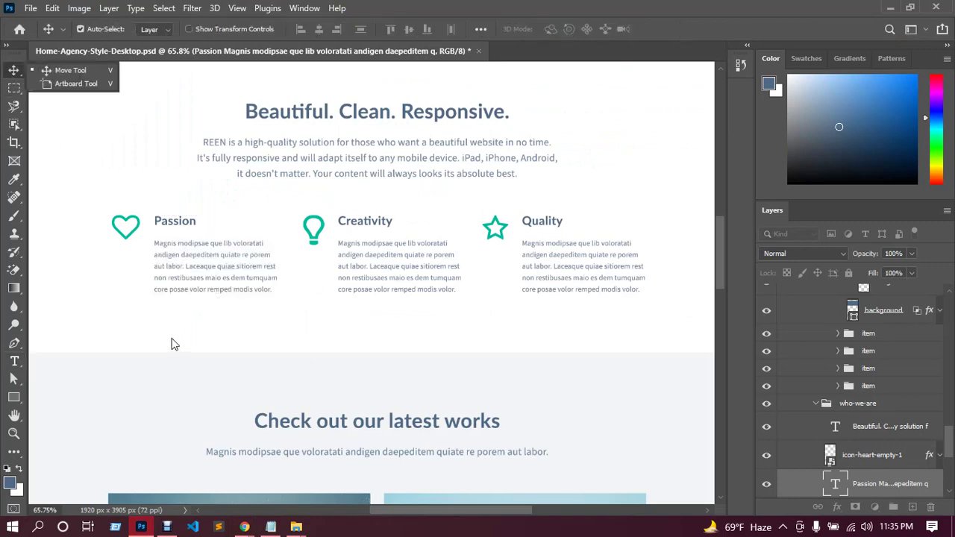
pyautogui.scroll(-2, 169, 333)
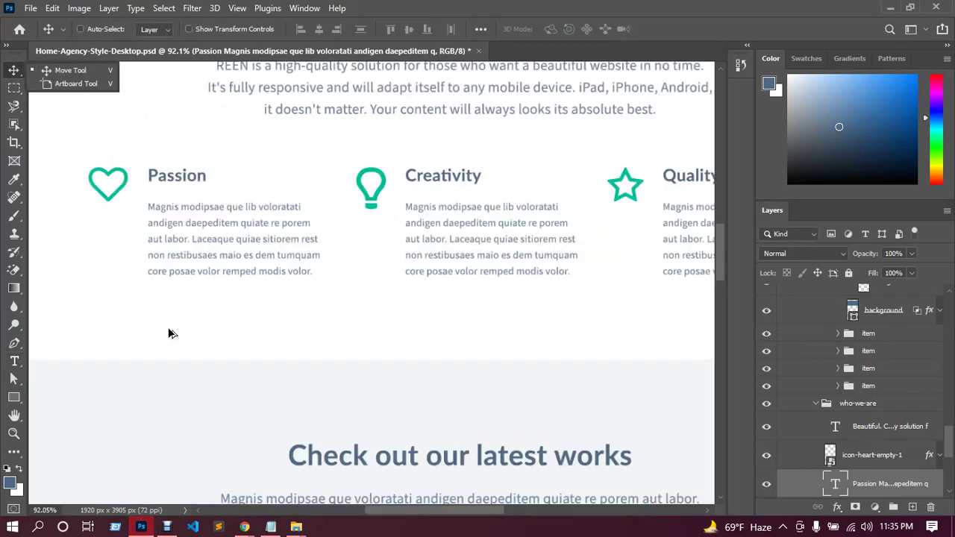
pyautogui.scroll(3, 160, 328)
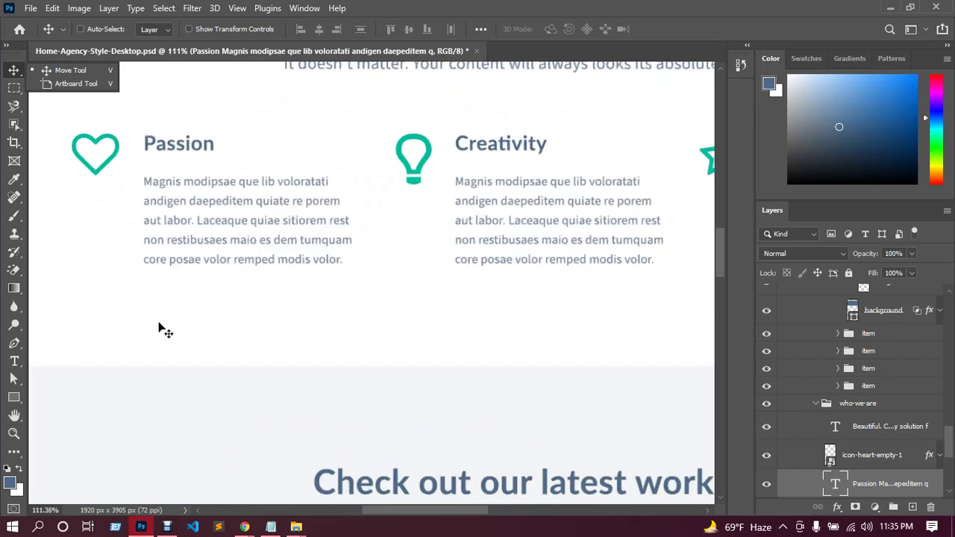
pyautogui.click(14, 179)
pyautogui.click(117, 147)
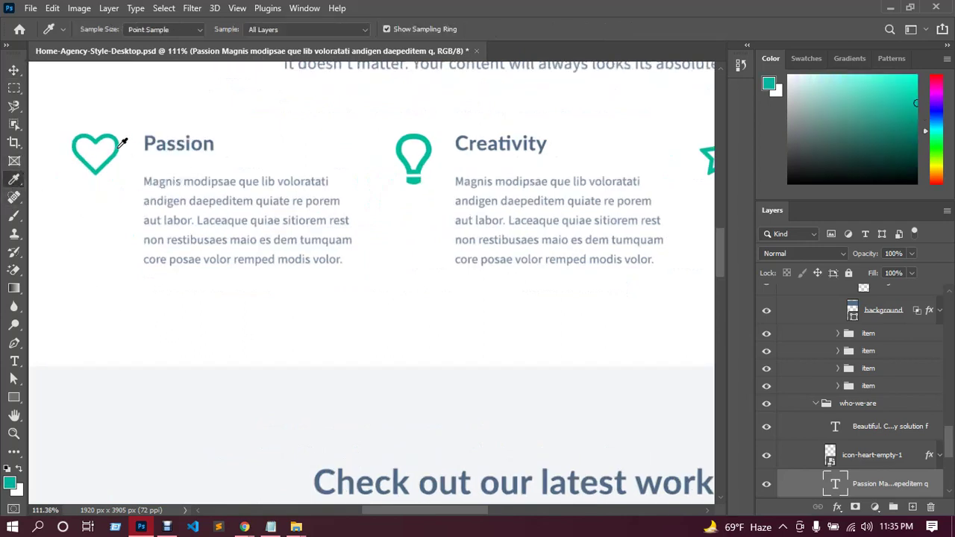
pyautogui.click(10, 485)
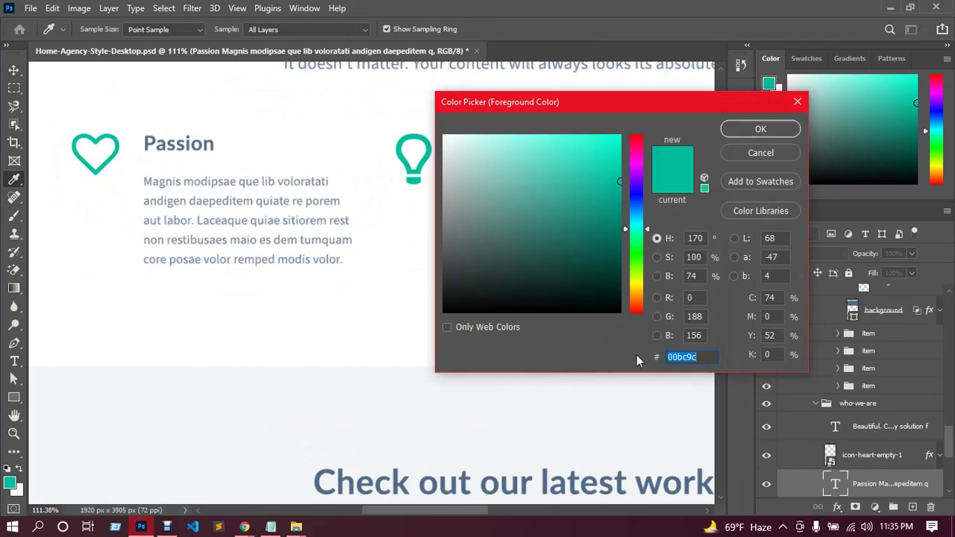
pyautogui.click(244, 527)
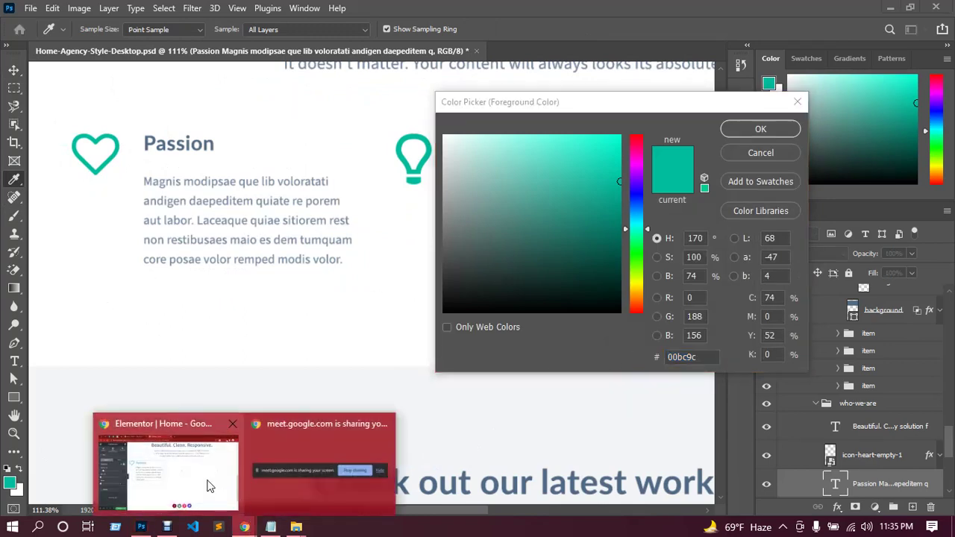
pyautogui.click(205, 485)
# Make the heart icon teal #00bc9c with spacing 20 and size 60.
pyautogui.click(172, 202)
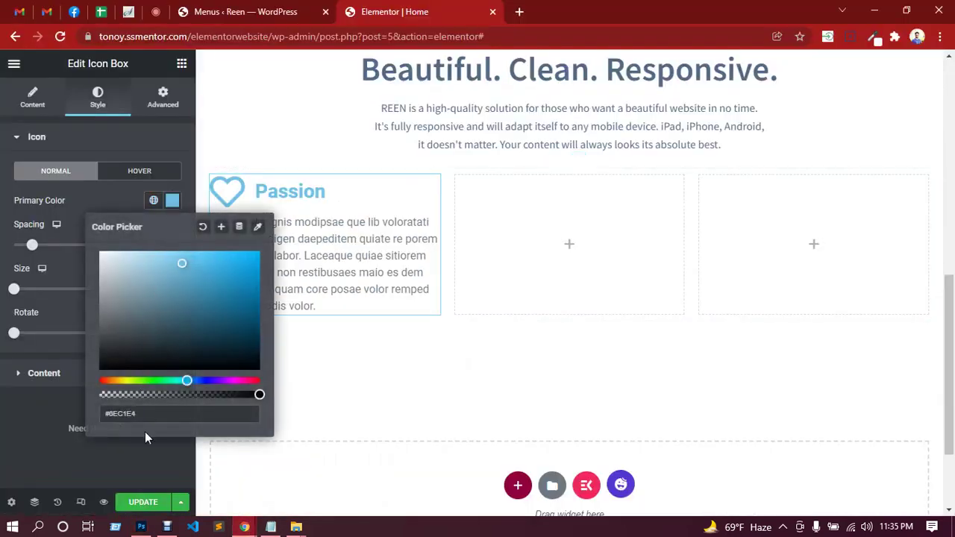
pyautogui.moveTo(143, 414); pyautogui.dragTo(106, 413)
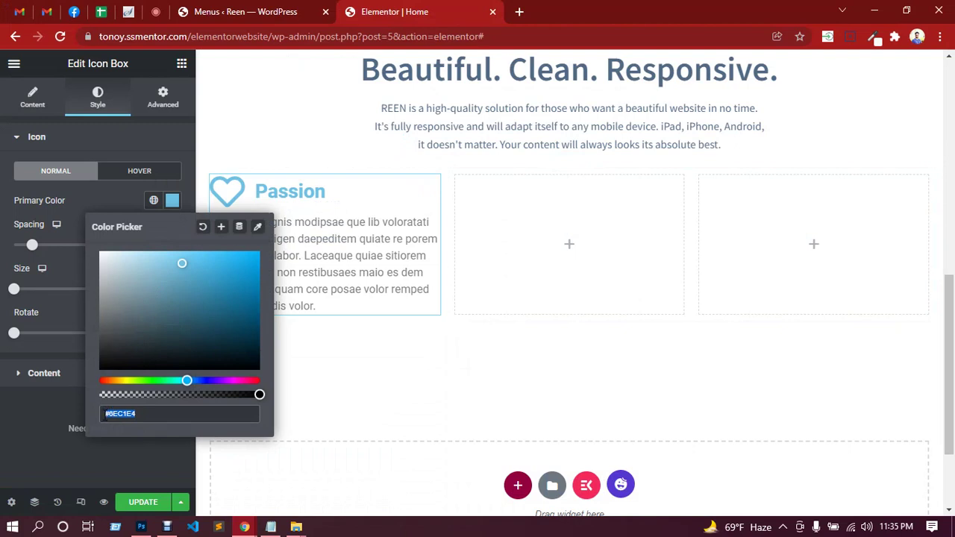
pyautogui.hotkey('ctrl', 'v')
pyautogui.click(73, 409)
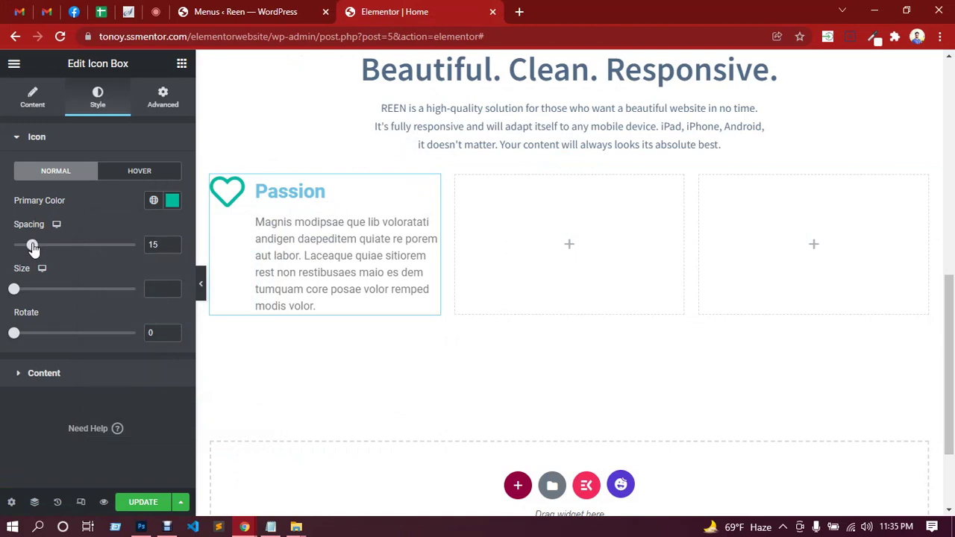
pyautogui.moveTo(32, 248); pyautogui.dragTo(41, 250)
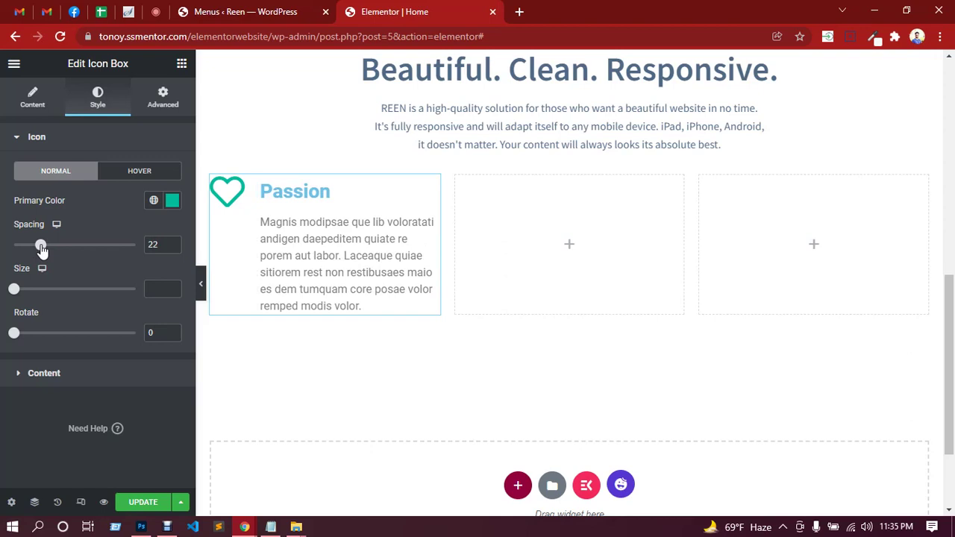
pyautogui.write('0')
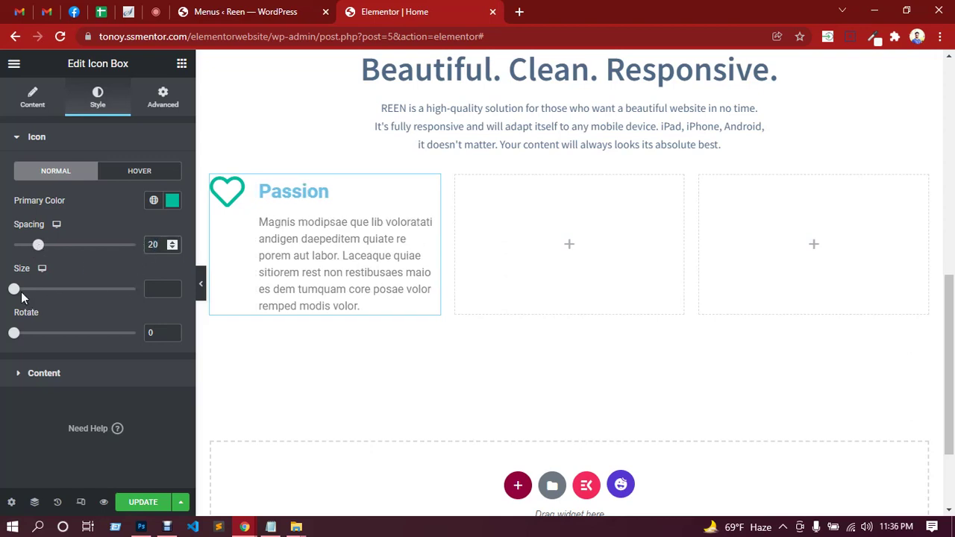
pyautogui.moveTo(14, 289); pyautogui.dragTo(35, 292)
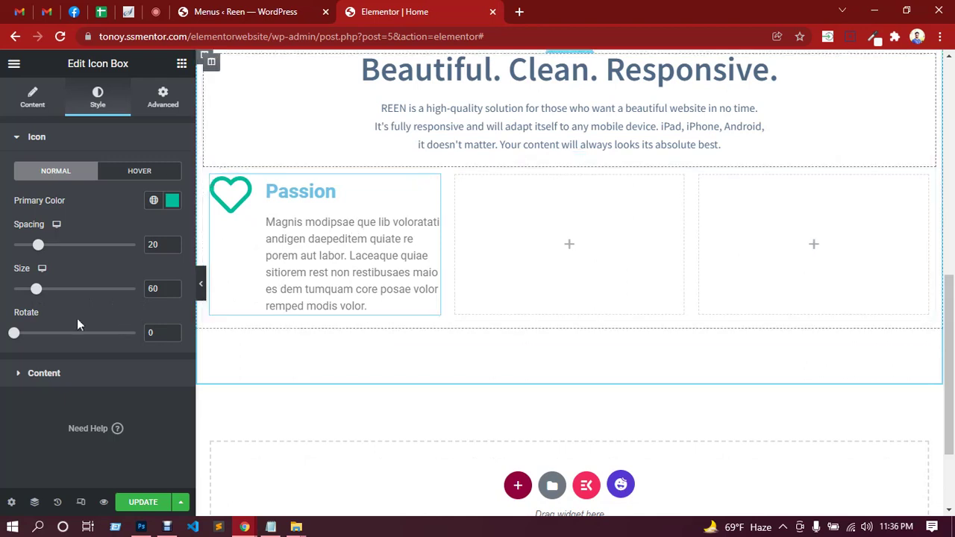
pyautogui.click(43, 142)
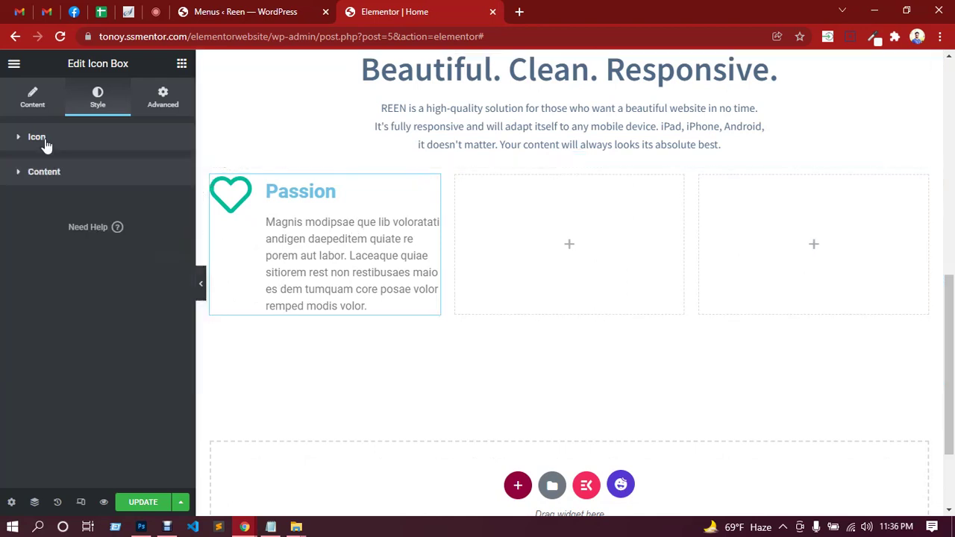
# Set the spacing between the Passion title and description to 8.
pyautogui.click(64, 179)
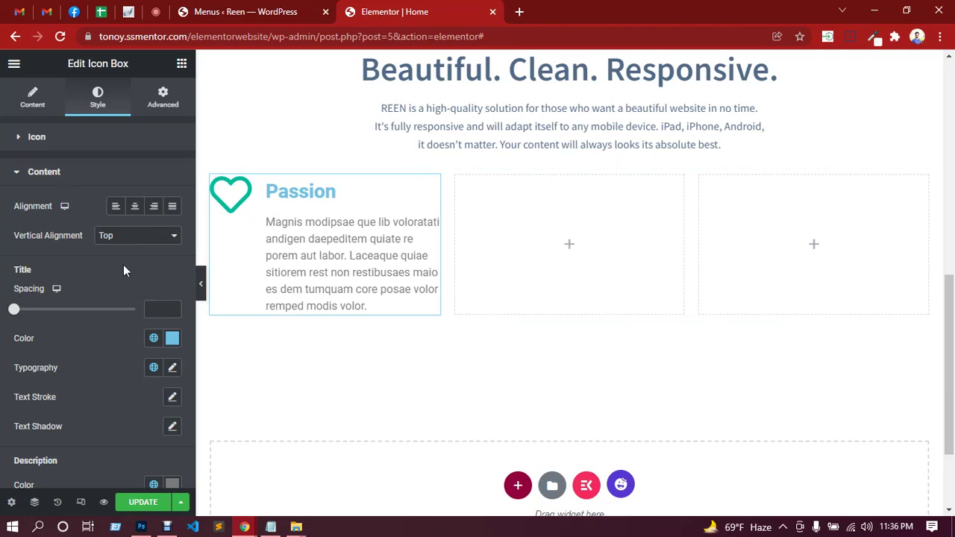
pyautogui.scroll(-1, 123, 266)
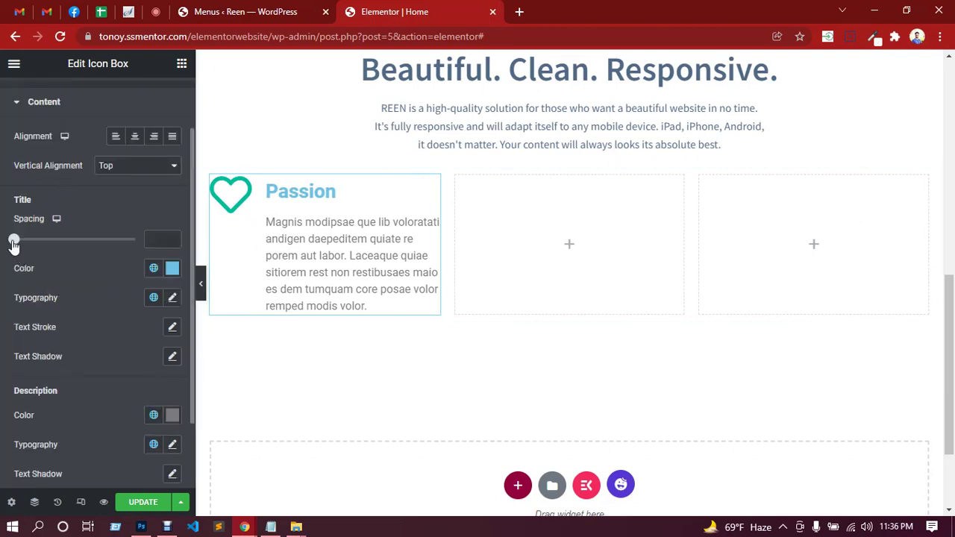
pyautogui.moveTo(14, 245); pyautogui.dragTo(24, 246)
# Sample the slate blue heading colour from the Photoshop design.
pyautogui.click(173, 268)
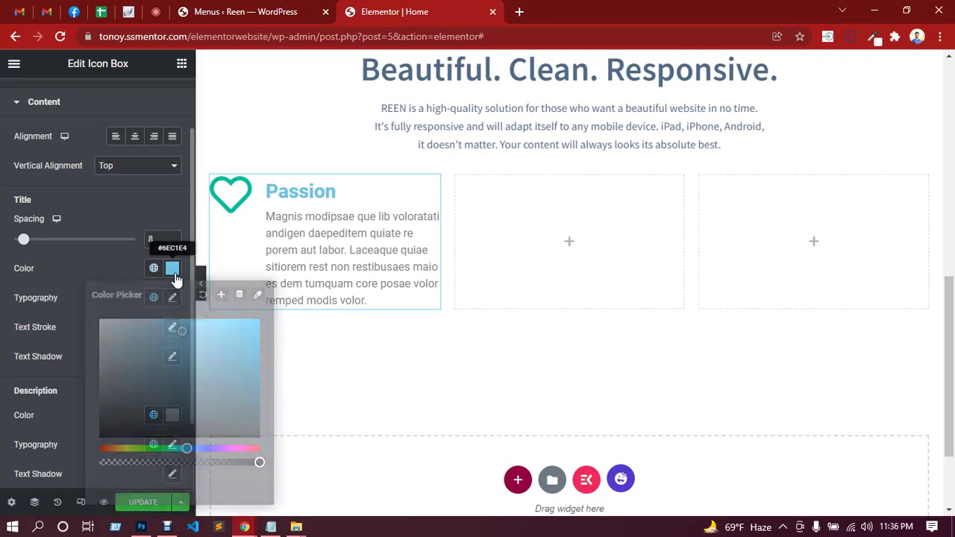
pyautogui.click(146, 526)
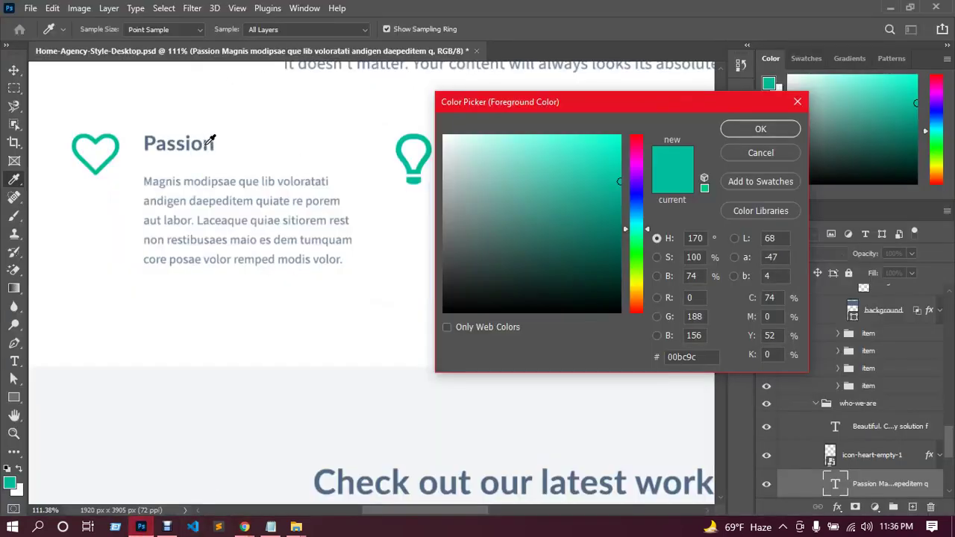
pyautogui.scroll(8, 194, 162)
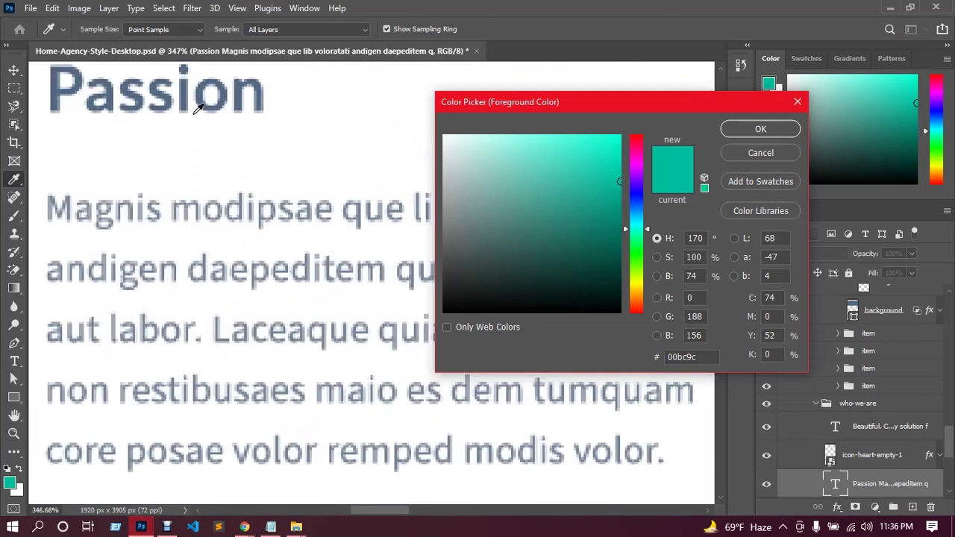
pyautogui.click(188, 91)
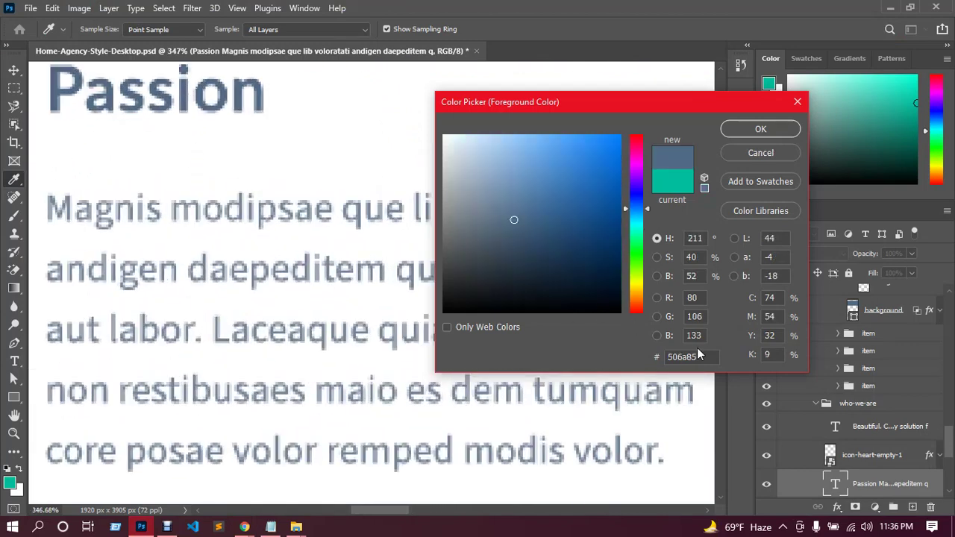
pyautogui.click(796, 101)
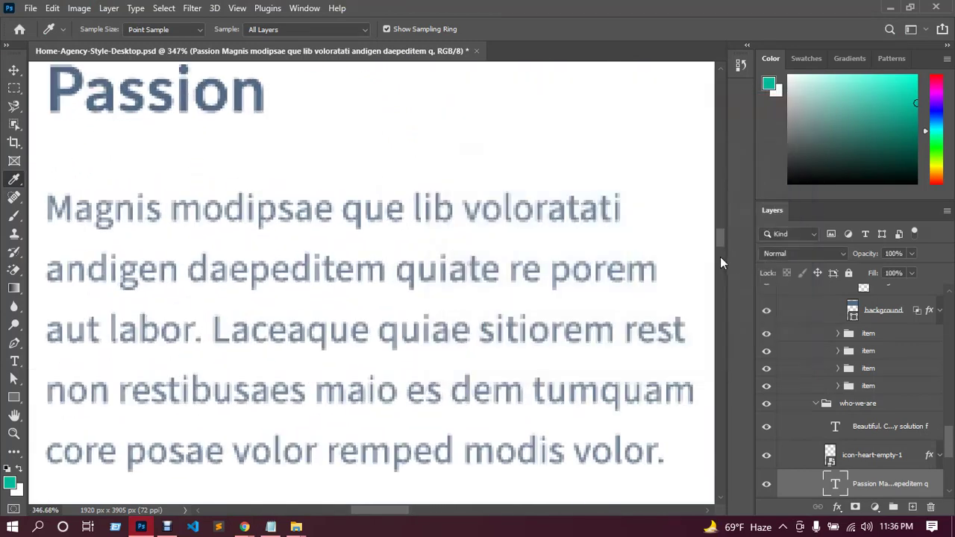
pyautogui.moveTo(722, 240); pyautogui.dragTo(719, 105)
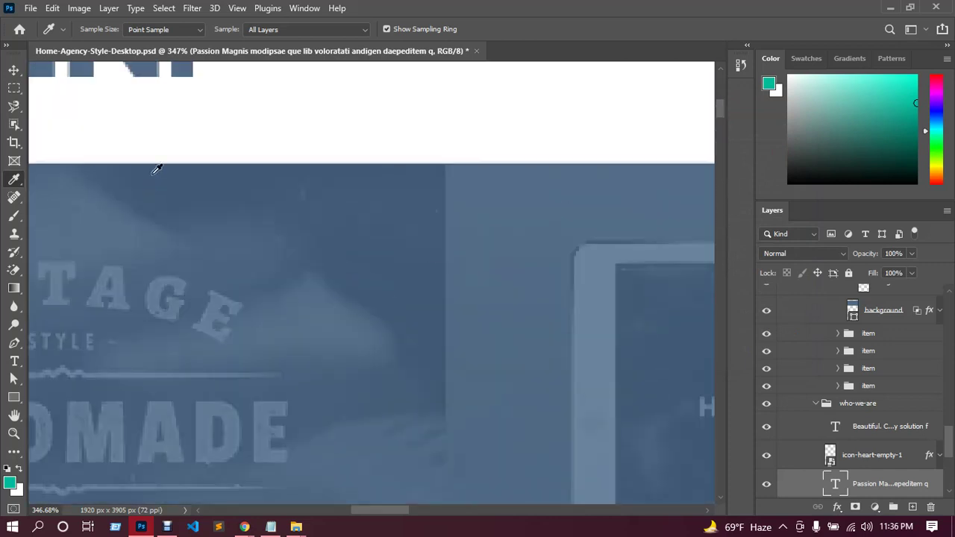
pyautogui.scroll(1, 186, 136)
pyautogui.click(149, 106)
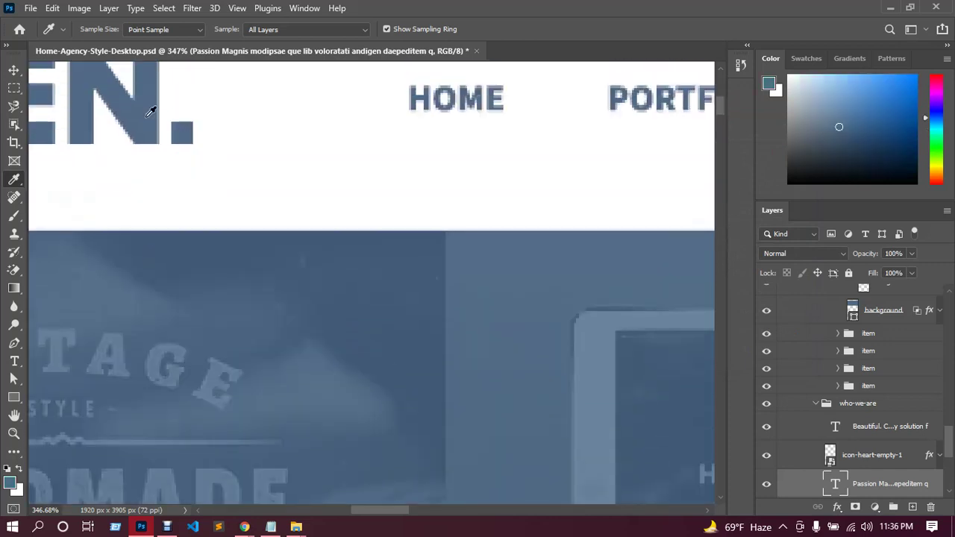
pyautogui.click(13, 483)
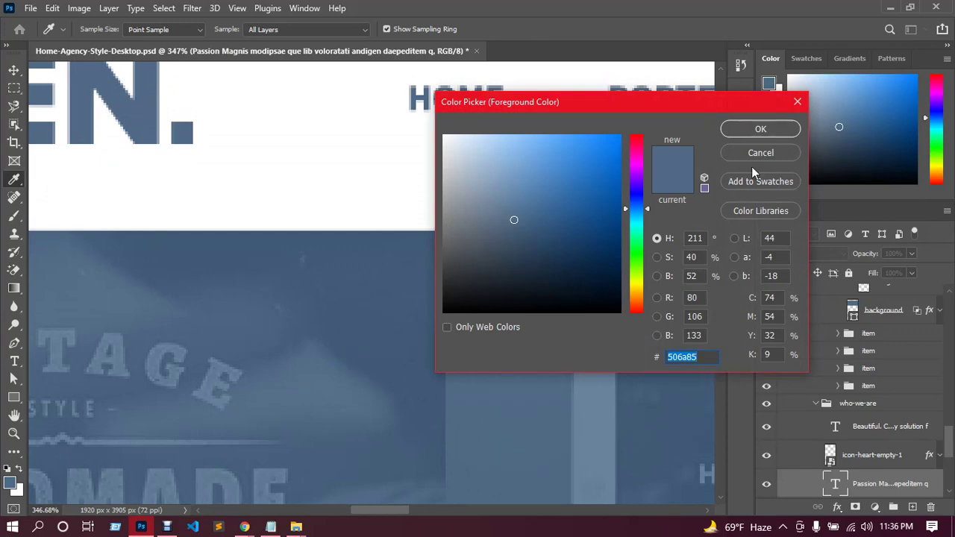
pyautogui.click(797, 102)
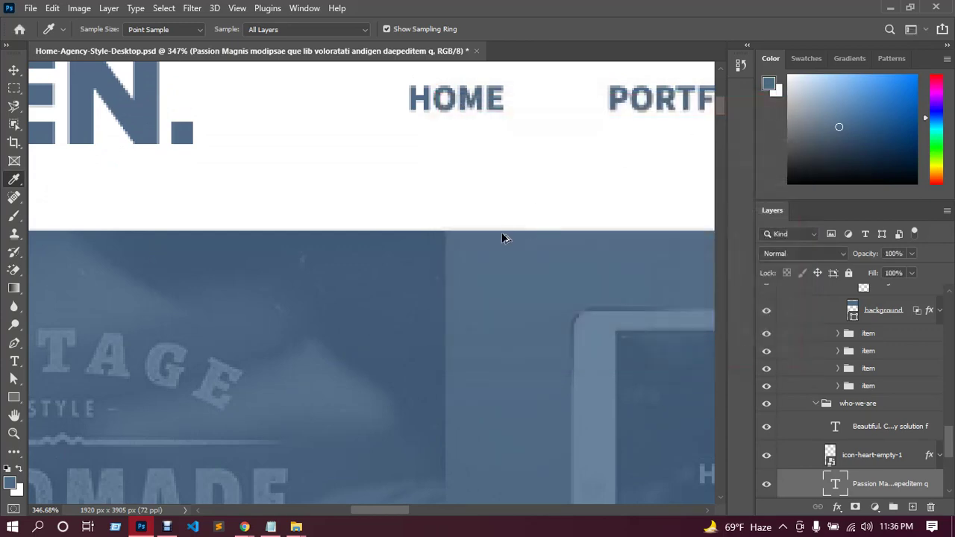
pyautogui.scroll(-5, 502, 232)
pyautogui.scroll(-3, 508, 224)
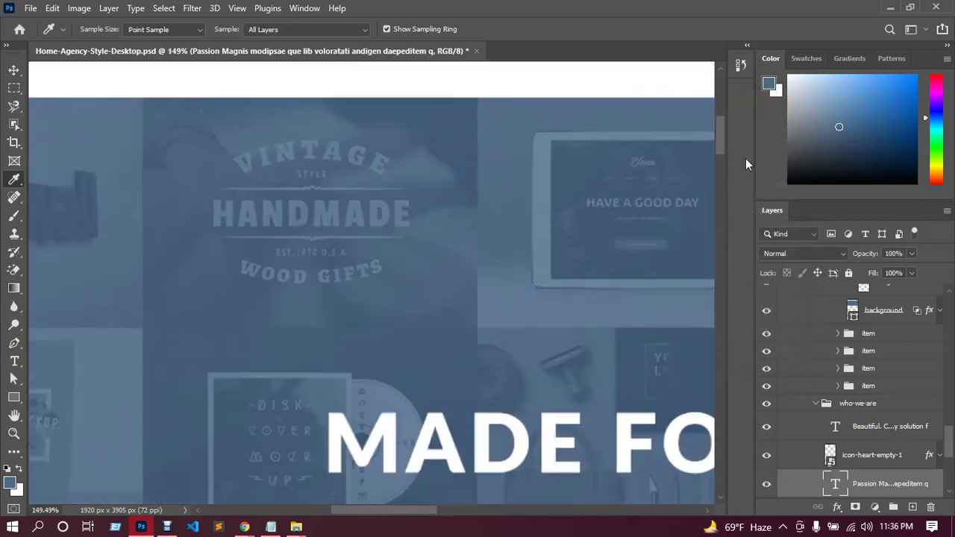
pyautogui.moveTo(722, 138); pyautogui.dragTo(714, 258)
pyautogui.scroll(-3, 467, 260)
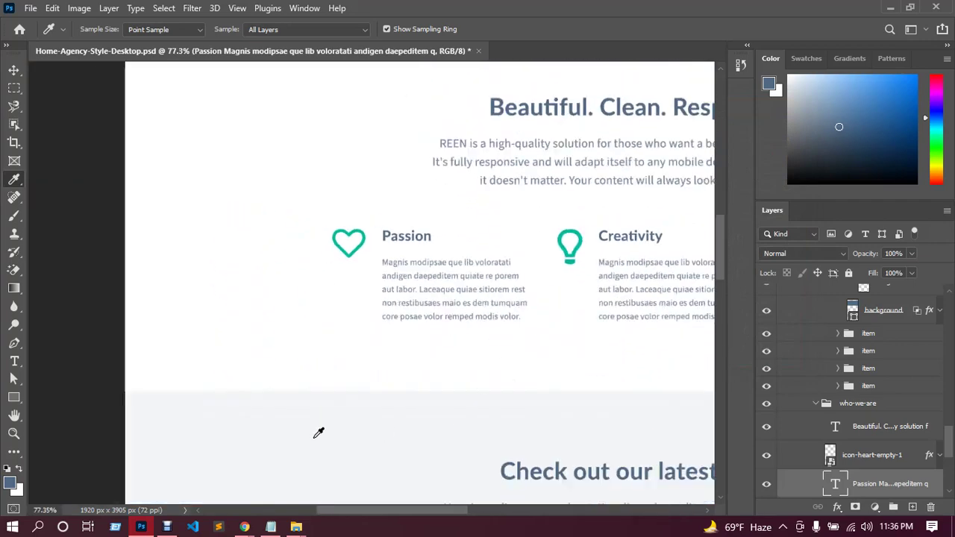
pyautogui.moveTo(244, 525)
# Apply #506a85 to the Passion title and compare it with the design.
pyautogui.click(214, 478)
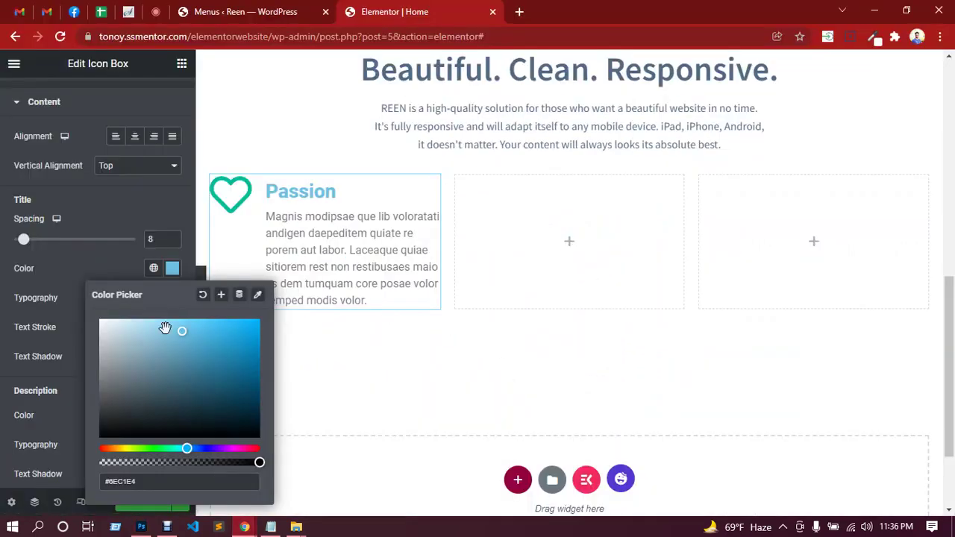
pyautogui.moveTo(140, 482); pyautogui.dragTo(107, 482)
pyautogui.write('506a85')
pyautogui.click(75, 260)
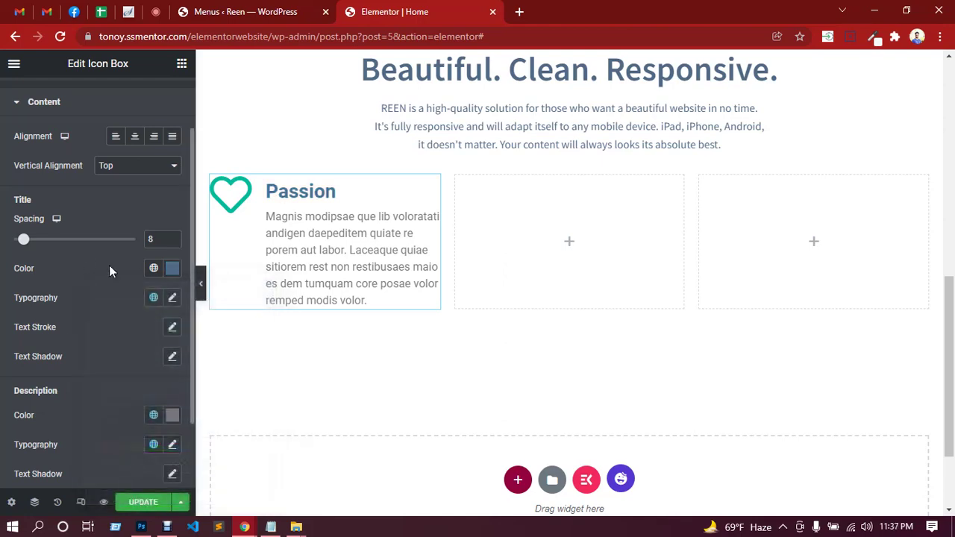
pyautogui.click(151, 529)
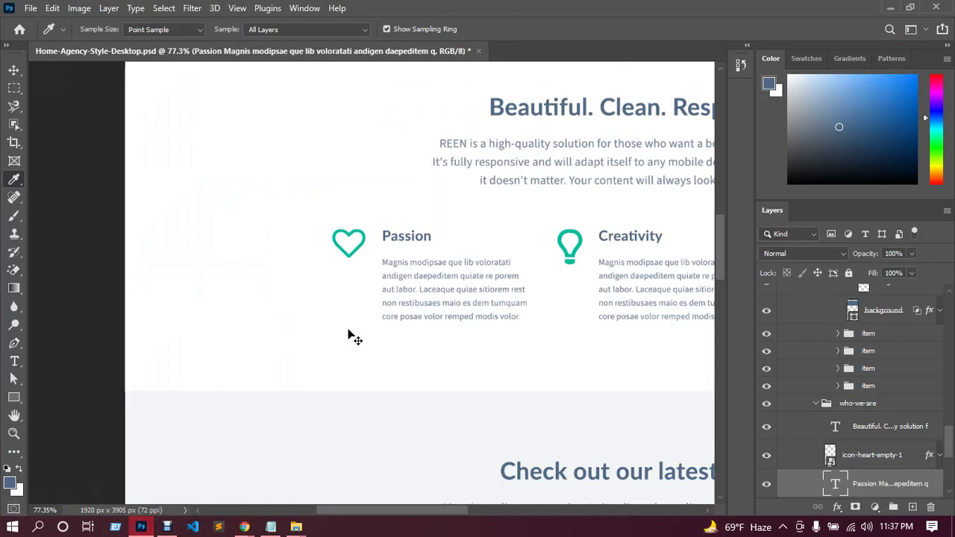
pyautogui.scroll(-2, 351, 335)
pyautogui.moveTo(446, 514); pyautogui.dragTo(492, 513)
pyautogui.scroll(2, 541, 387)
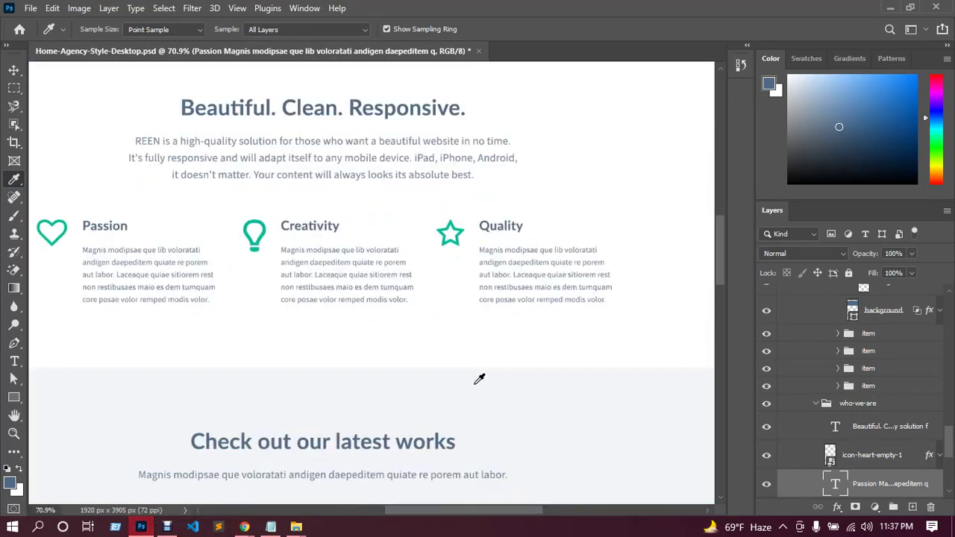
pyautogui.moveTo(423, 518); pyautogui.dragTo(411, 516)
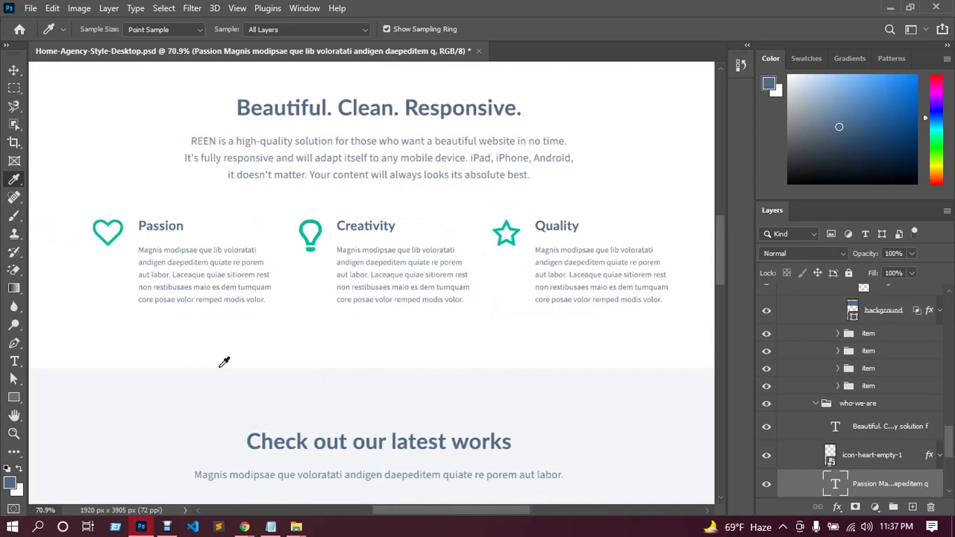
pyautogui.click(244, 528)
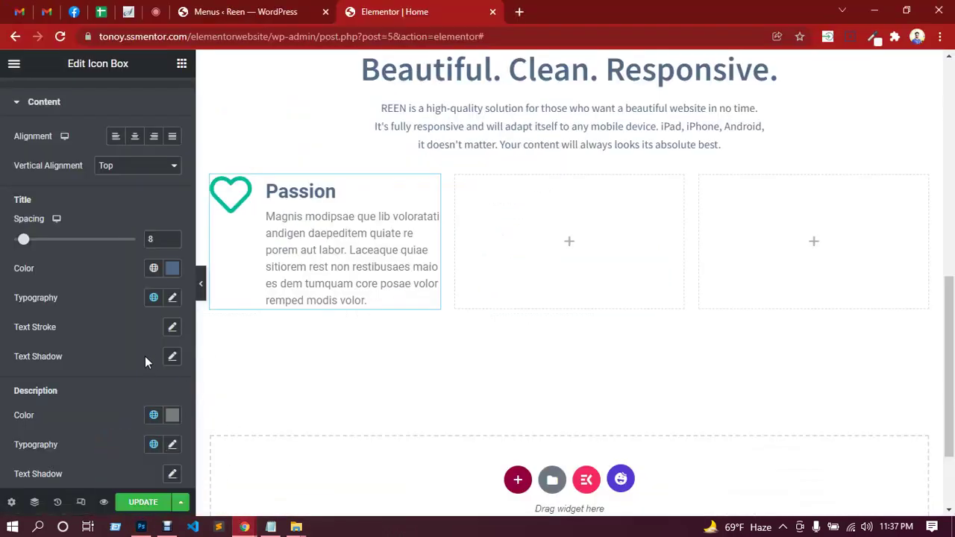
# Set the Passion title font to Source Sans Pro at 24 px.
pyautogui.click(173, 299)
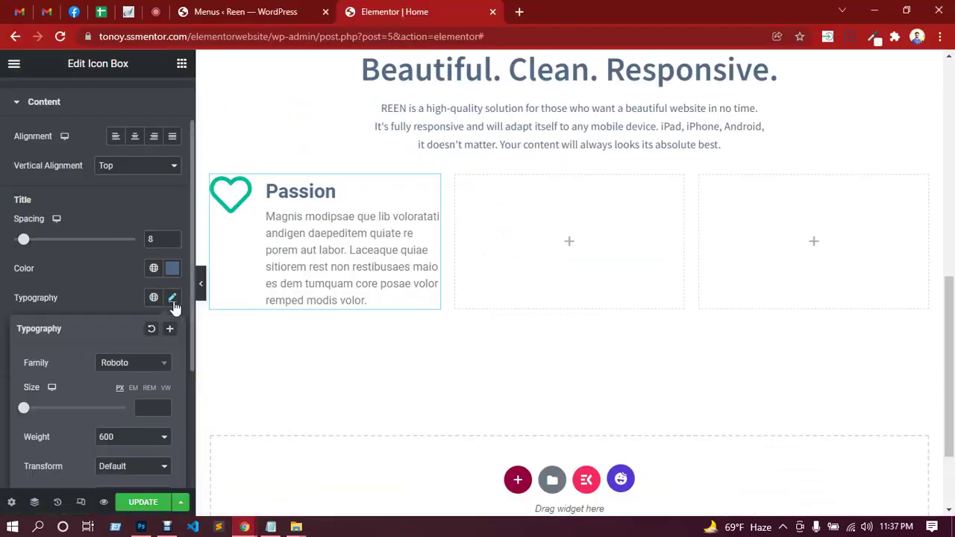
pyautogui.click(137, 371)
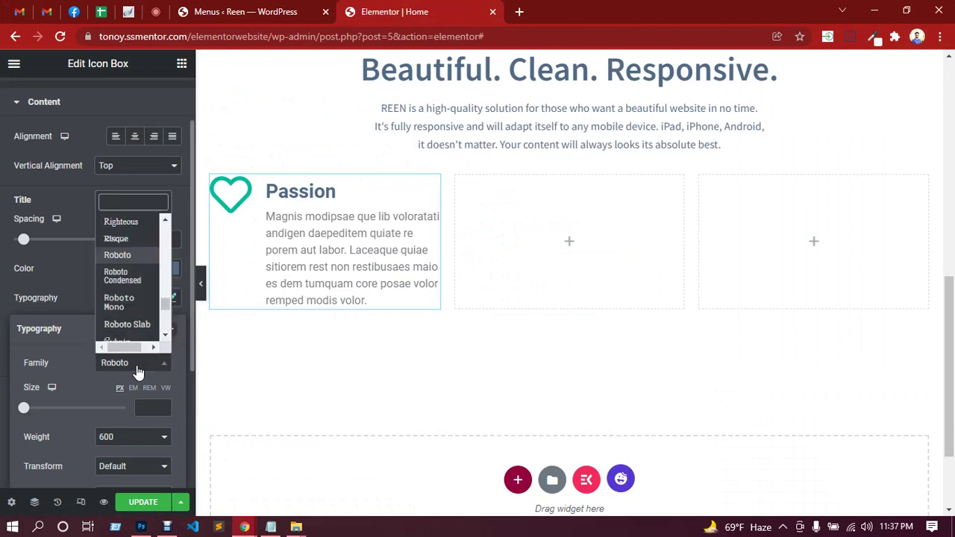
pyautogui.write('source')
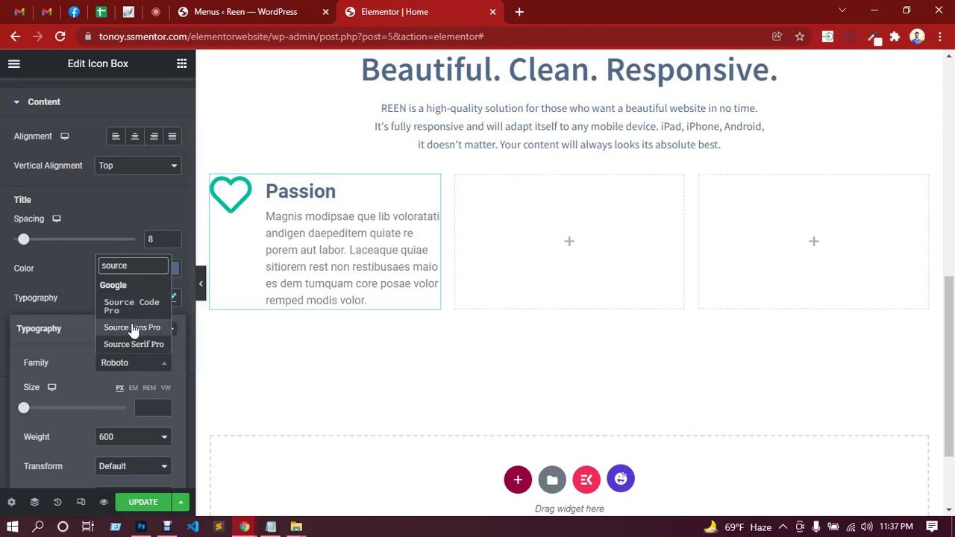
pyautogui.click(132, 327)
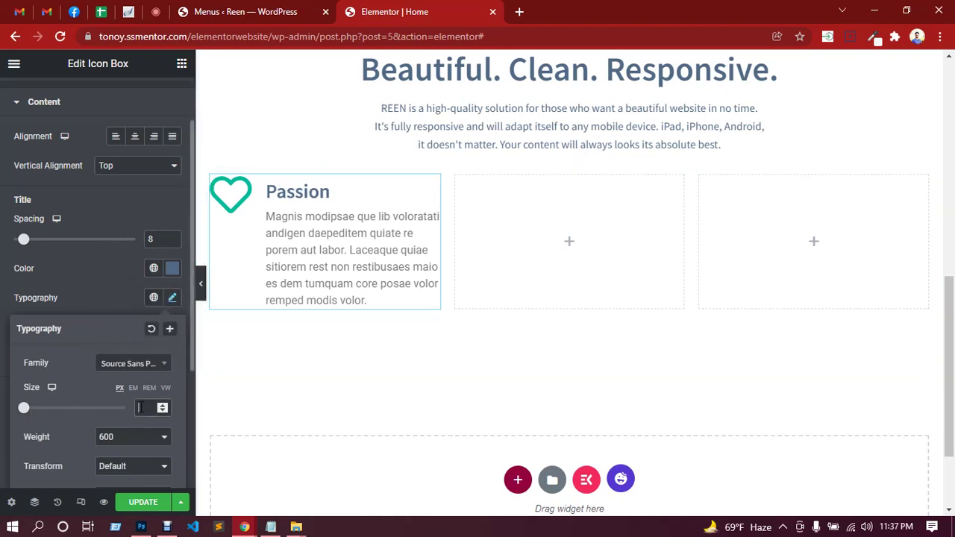
pyautogui.click(141, 407)
pyautogui.write('22')
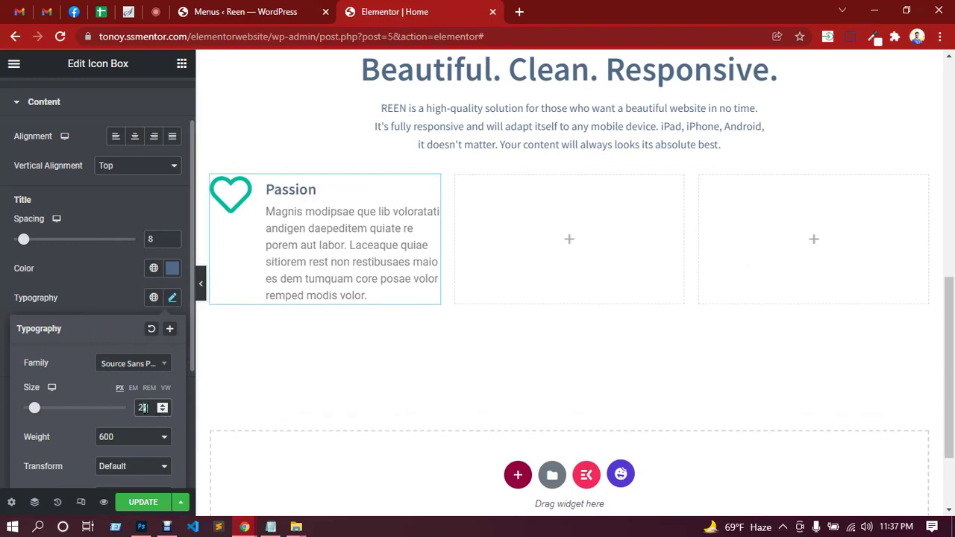
pyautogui.write('4')
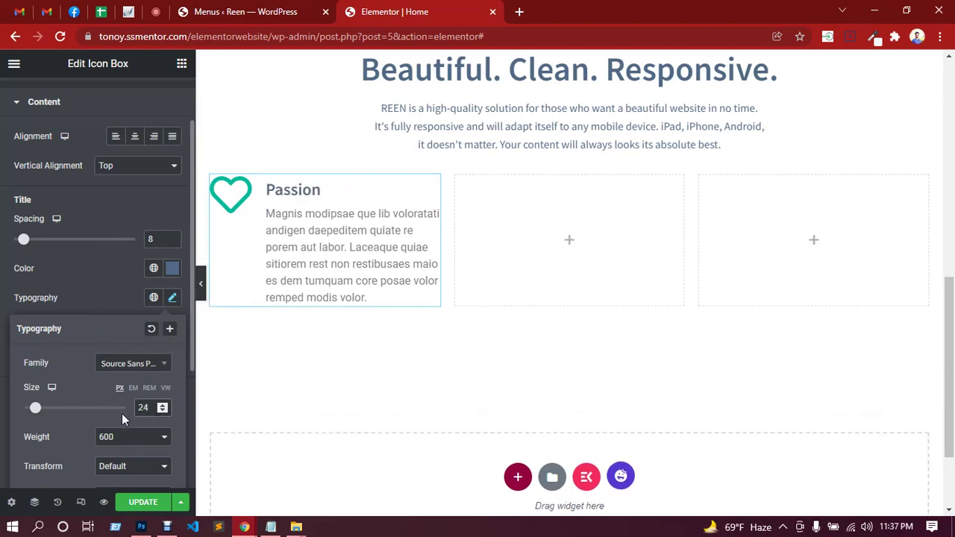
pyautogui.scroll(-2, 125, 410)
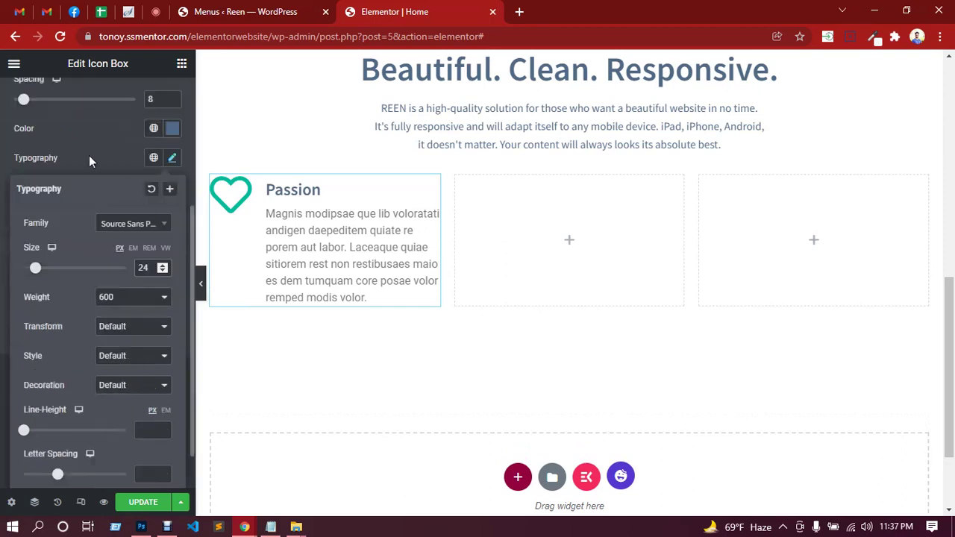
pyautogui.click(89, 158)
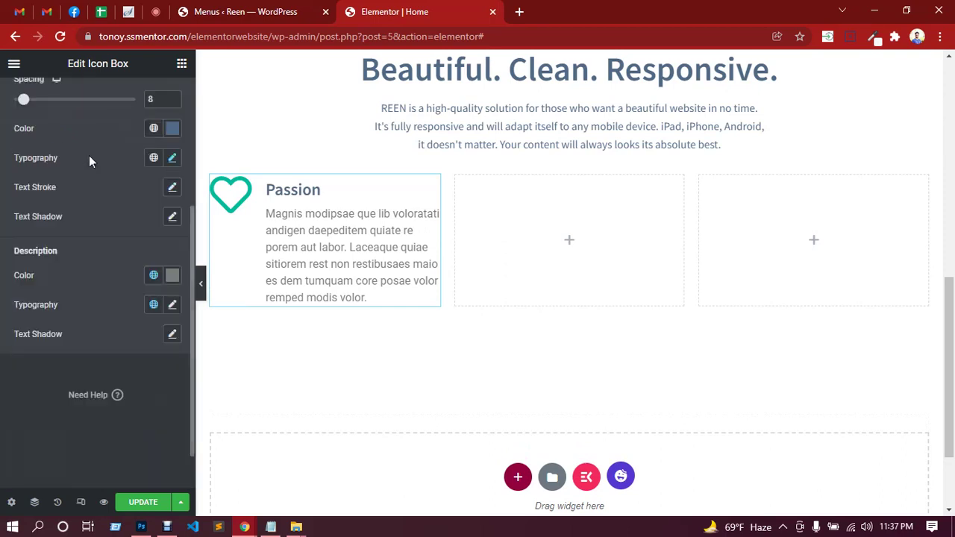
# Set the Passion description typography to Source Sans Pro, 14 px size, 24 px line height.
pyautogui.click(172, 306)
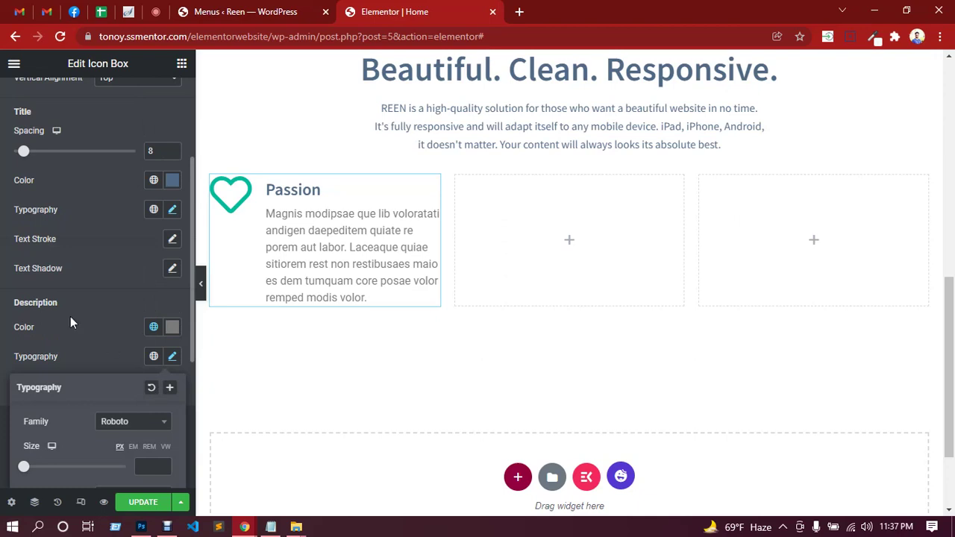
pyautogui.scroll(-3, 136, 293)
pyautogui.click(131, 214)
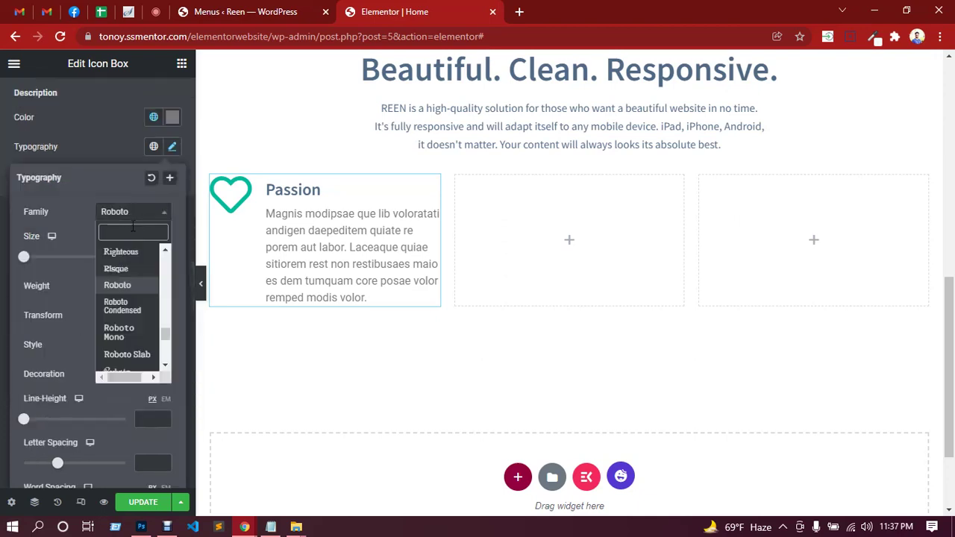
pyautogui.write('sour')
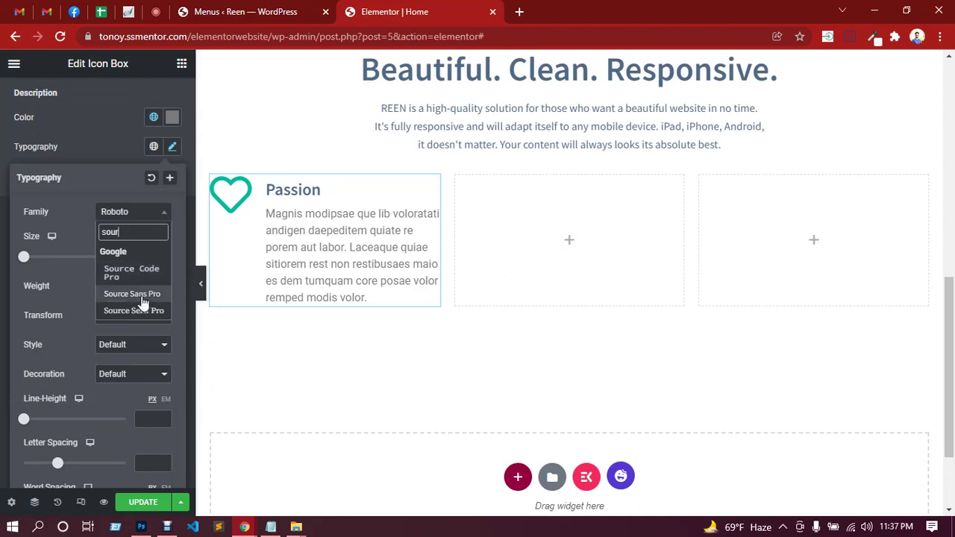
pyautogui.click(133, 294)
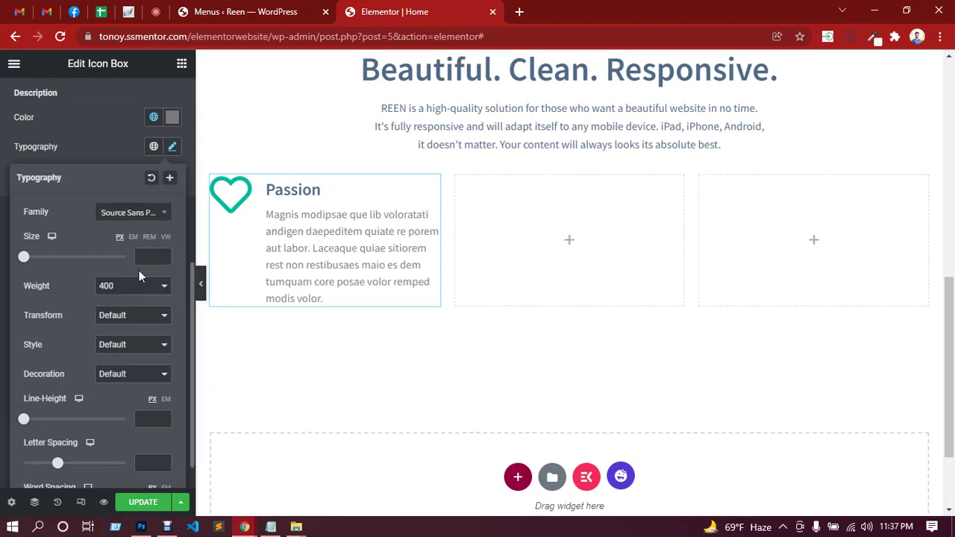
pyautogui.write('14')
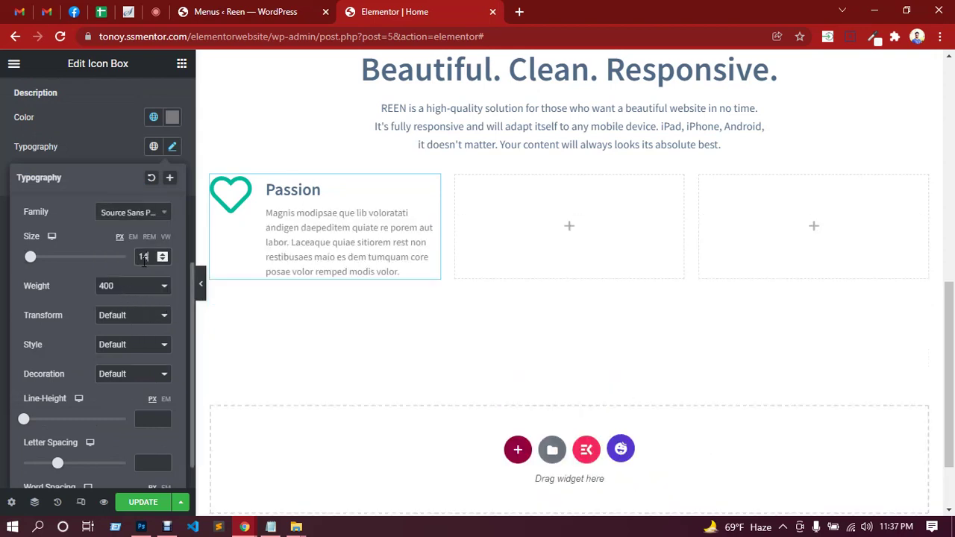
pyautogui.click(164, 259)
pyautogui.click(164, 255)
pyautogui.click(142, 419)
pyautogui.write('24')
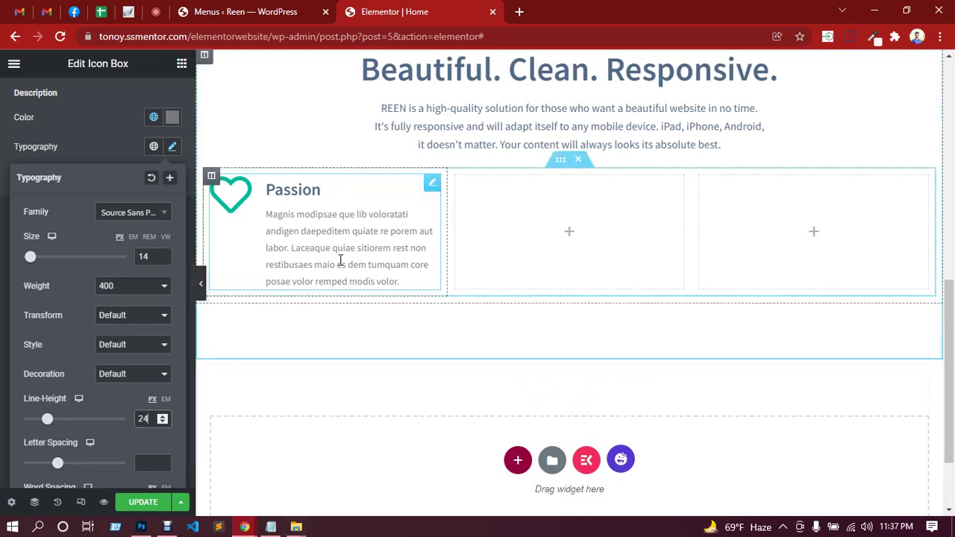
# Compare the result with the Photoshop design, then save the page with UPDATE.
pyautogui.click(141, 526)
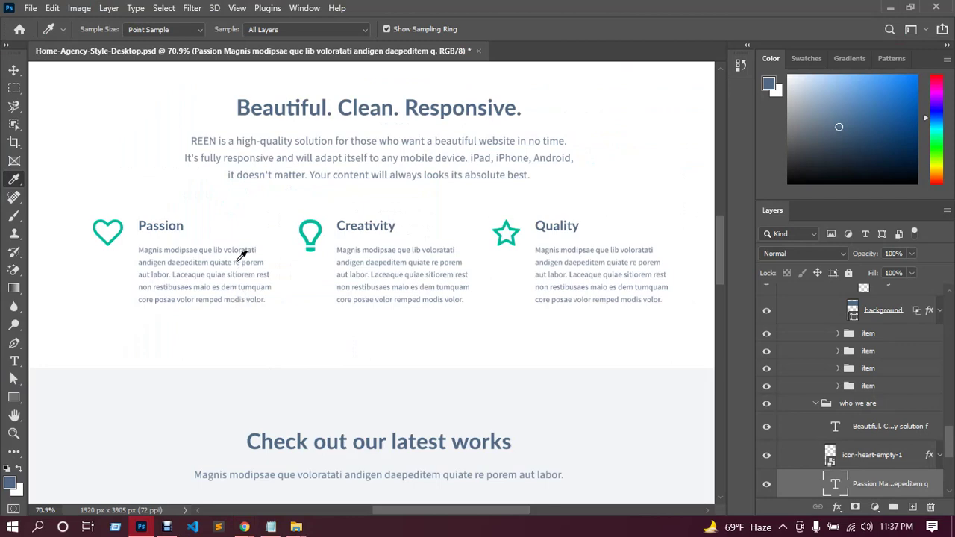
pyautogui.click(239, 527)
pyautogui.click(210, 474)
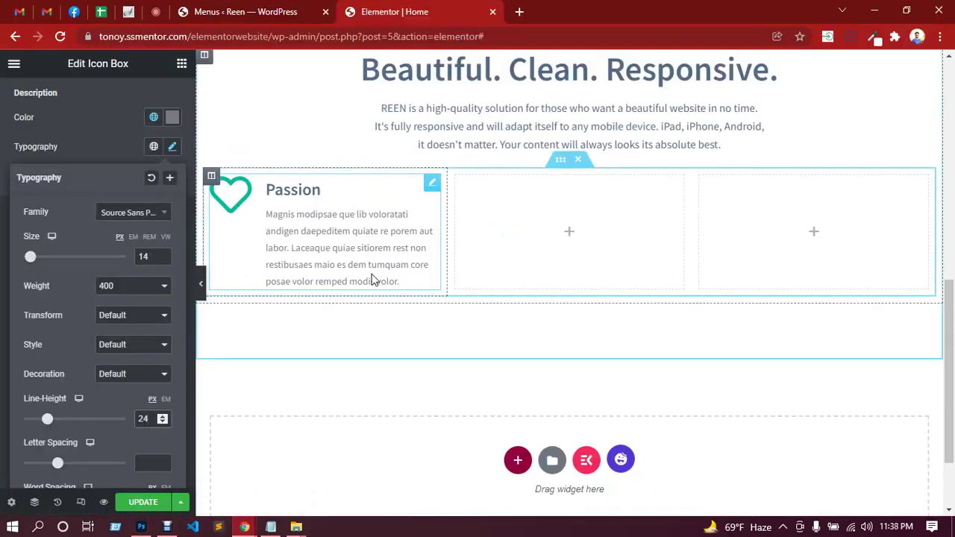
pyautogui.click(139, 503)
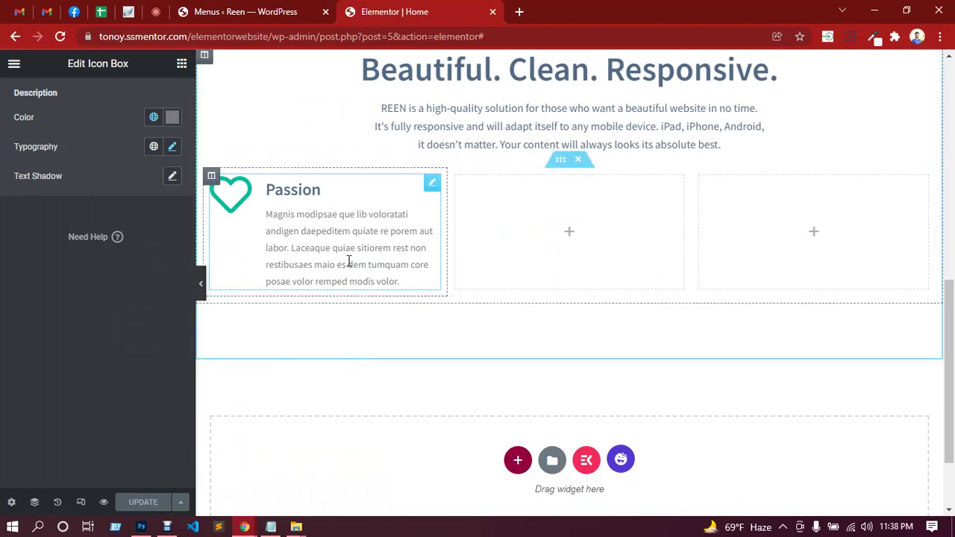
# Duplicate the Passion icon box, then delete the misplaced full-width copy.
pyautogui.rightClick(351, 225)
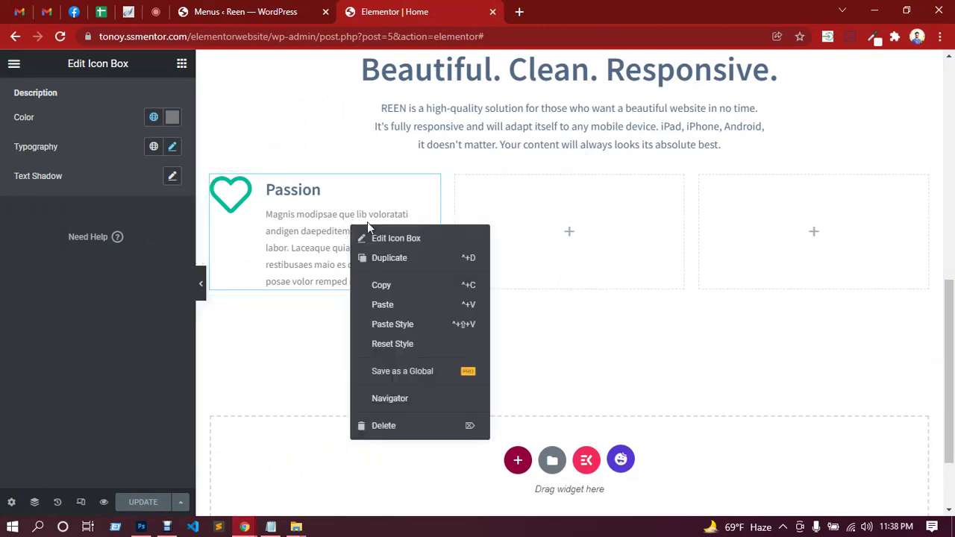
pyautogui.click(389, 258)
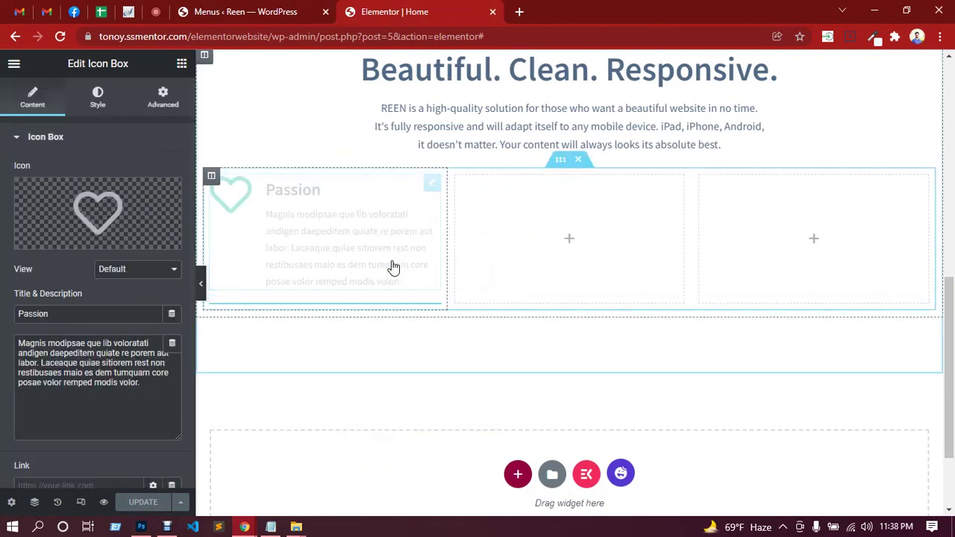
pyautogui.moveTo(430, 317); pyautogui.dragTo(348, 303)
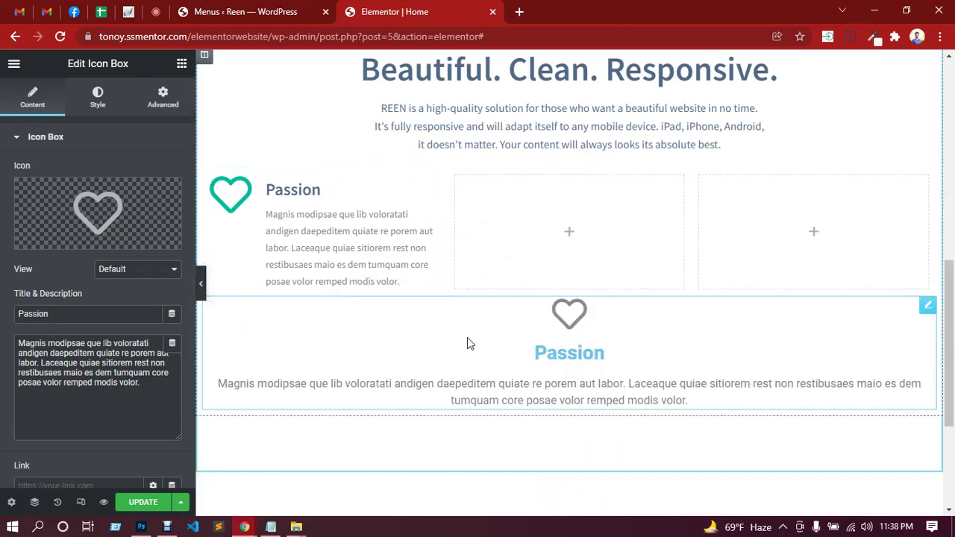
pyautogui.rightClick(809, 320)
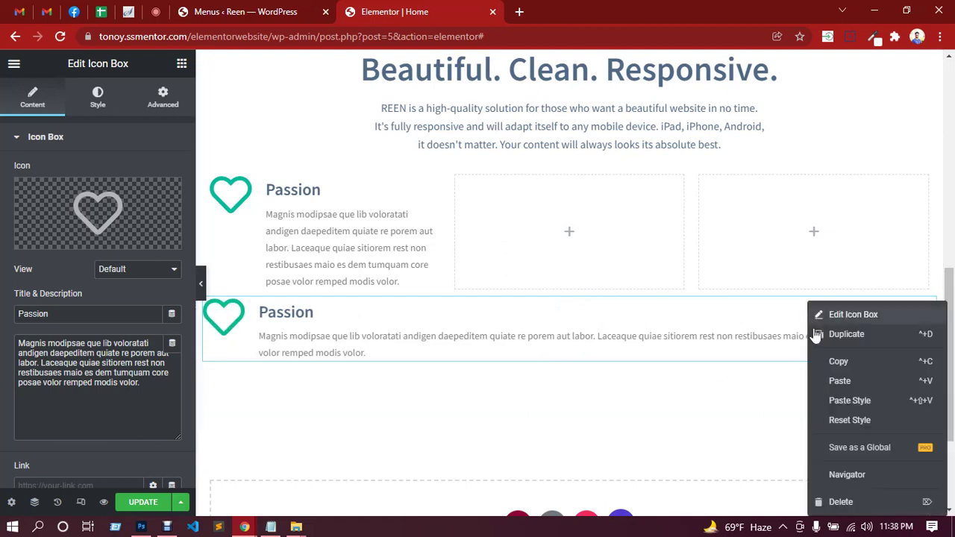
pyautogui.click(832, 502)
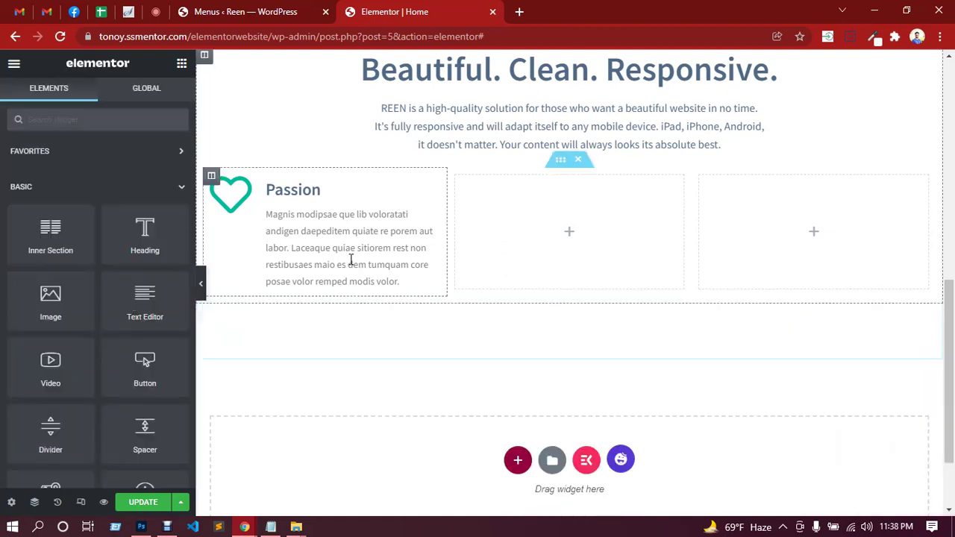
# Copy the Passion icon box and paste it into the empty middle and right columns.
pyautogui.rightClick(432, 186)
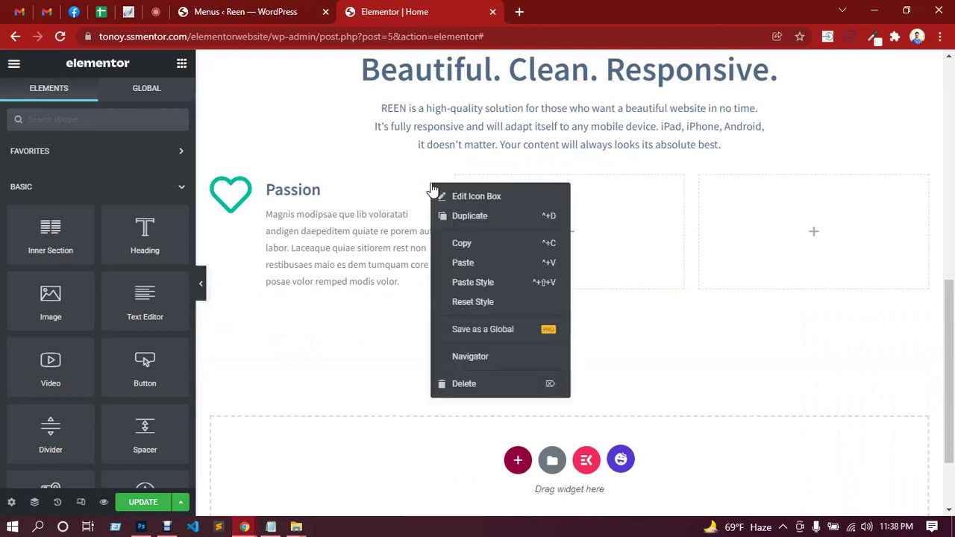
pyautogui.click(451, 246)
pyautogui.rightClick(569, 208)
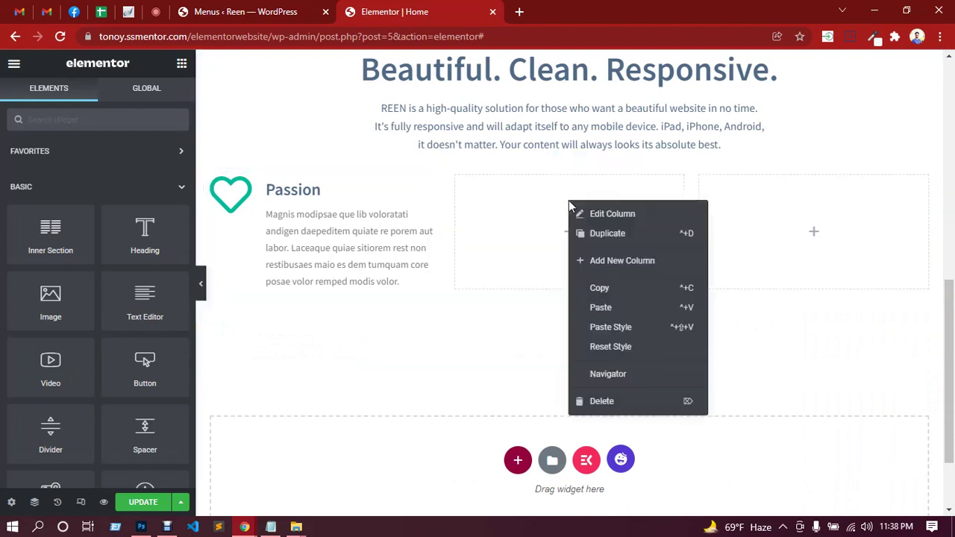
pyautogui.click(601, 309)
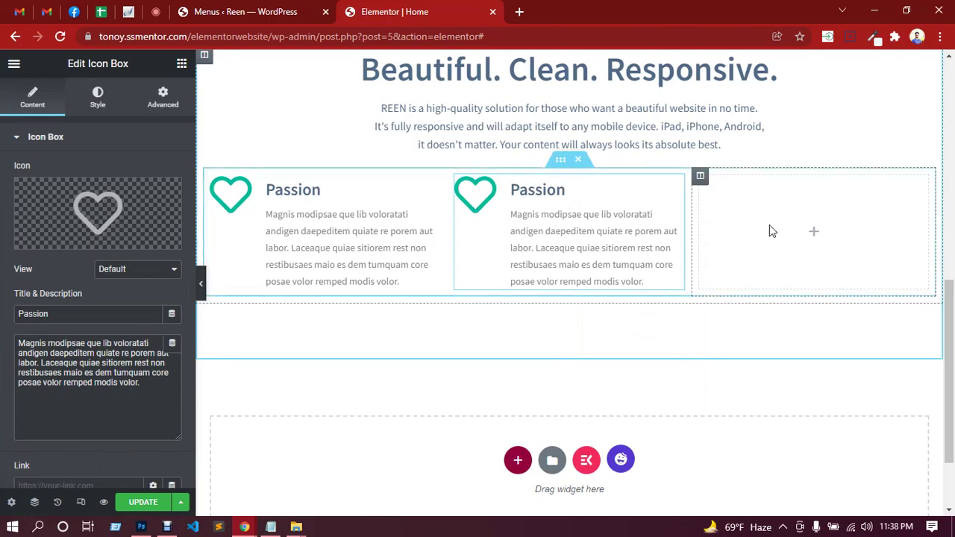
pyautogui.rightClick(743, 195)
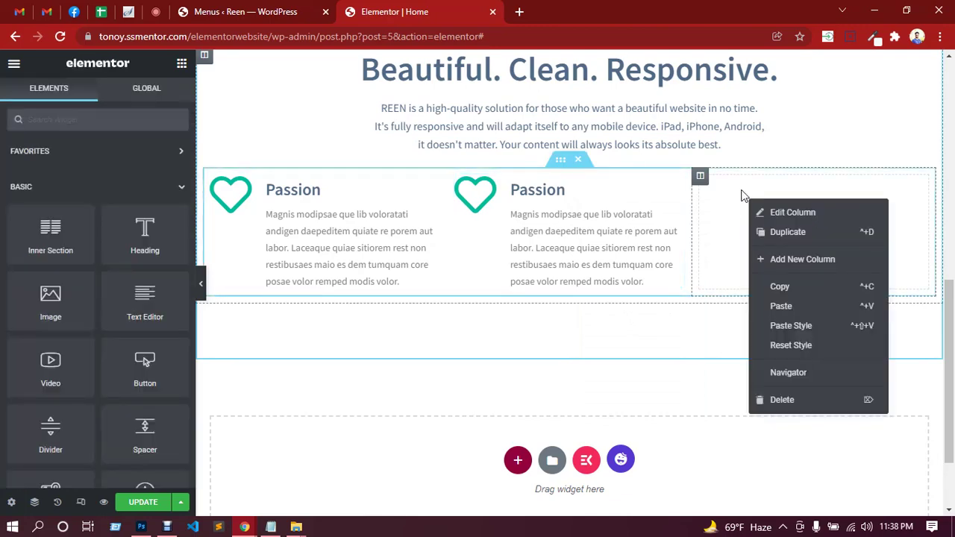
pyautogui.click(780, 306)
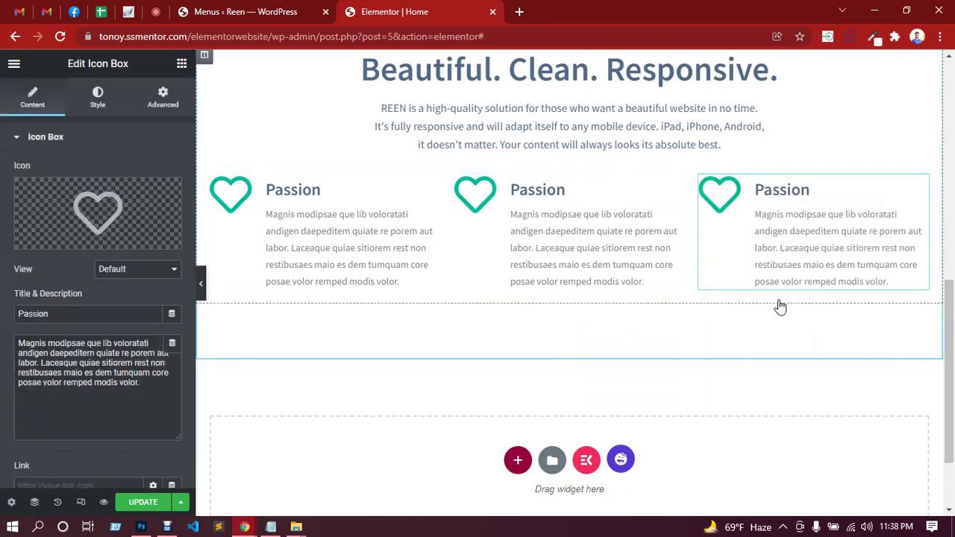
pyautogui.scroll(2, 514, 313)
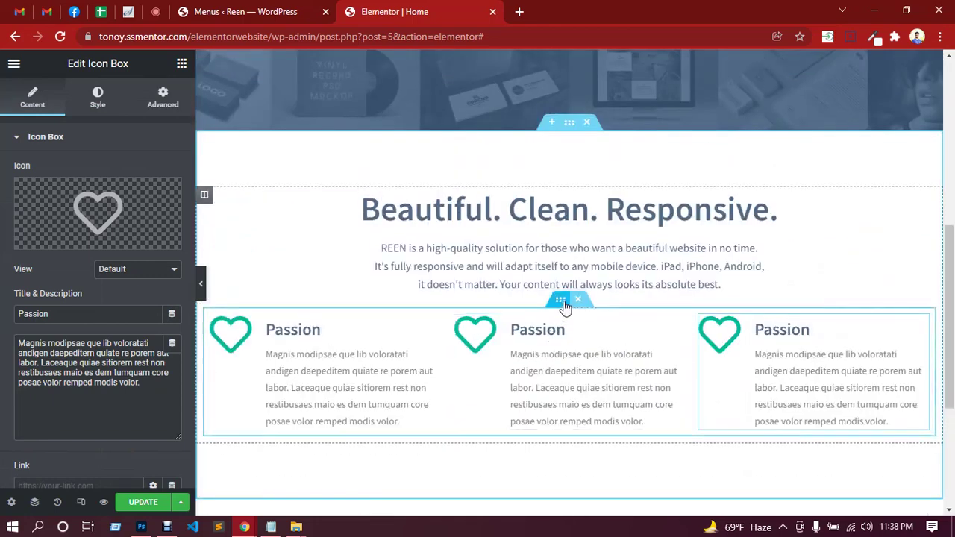
pyautogui.click(560, 300)
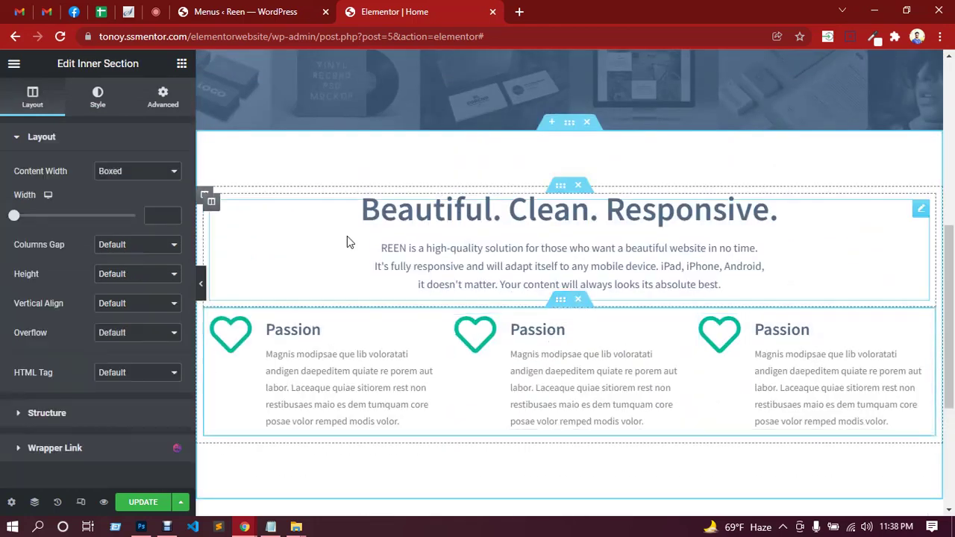
# After checking the Photoshop mockup, unlink padding and set the inner section's top padding to 40.
pyautogui.click(144, 529)
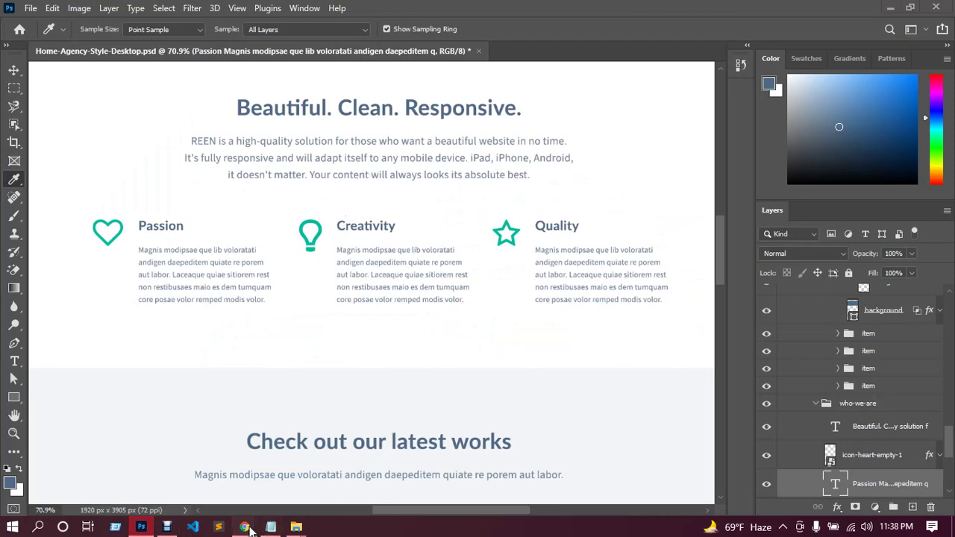
pyautogui.moveTo(244, 526)
pyautogui.click(217, 481)
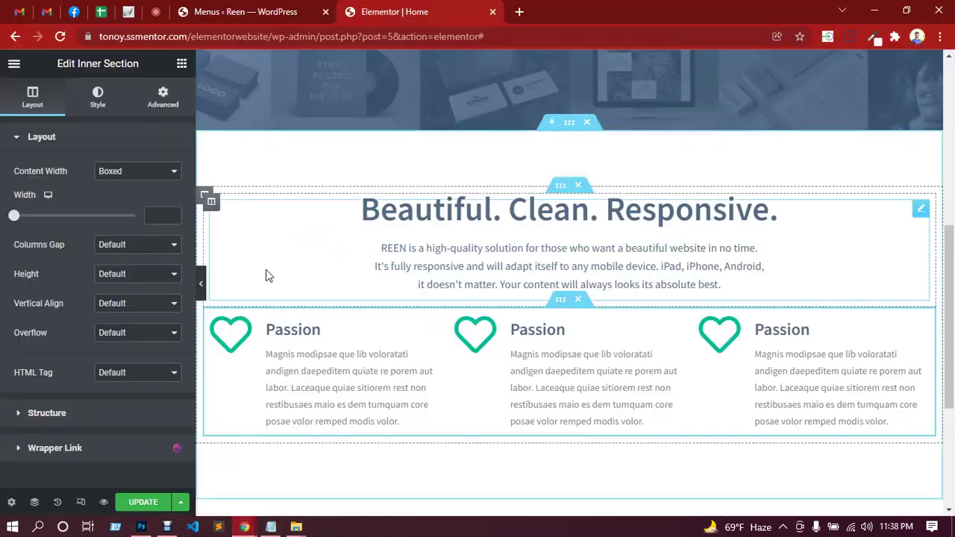
pyautogui.click(162, 97)
pyautogui.click(164, 243)
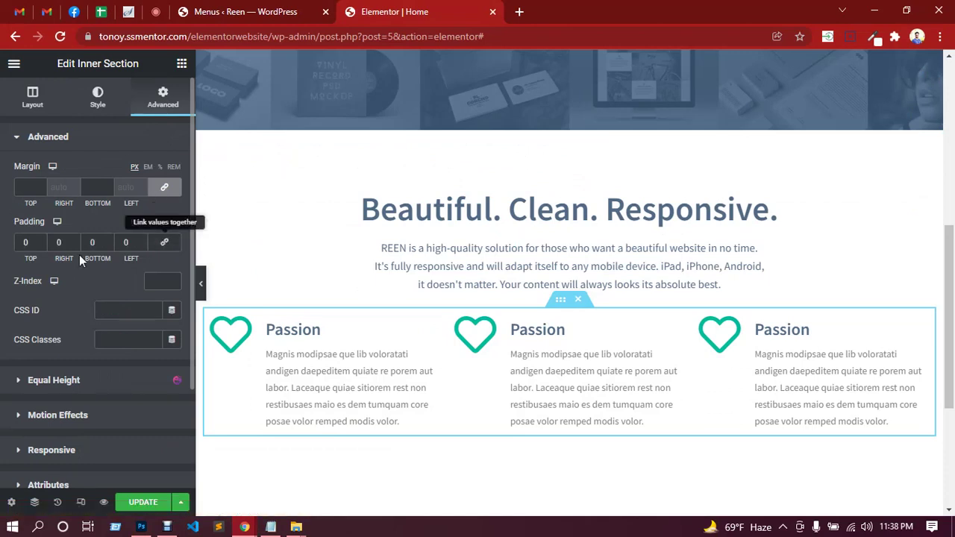
pyautogui.click(20, 243)
pyautogui.write('40')
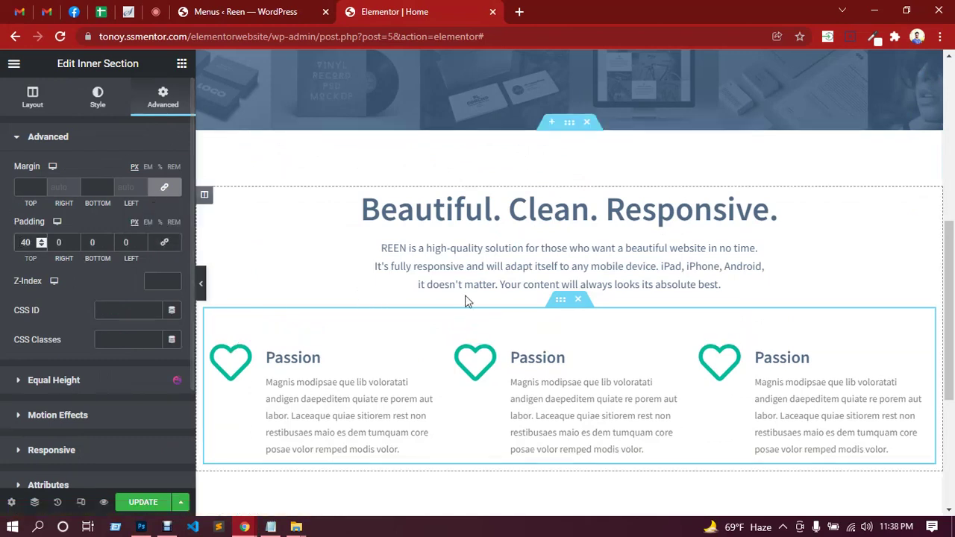
pyautogui.scroll(-1, 522, 269)
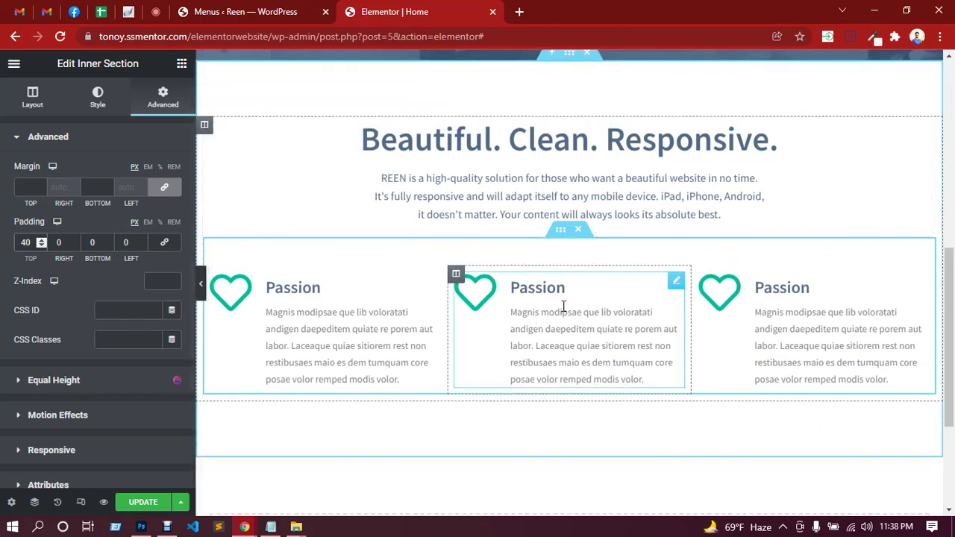
# Glance at the Google Meet call, then open the first Passion icon box's content settings.
pyautogui.click(675, 283)
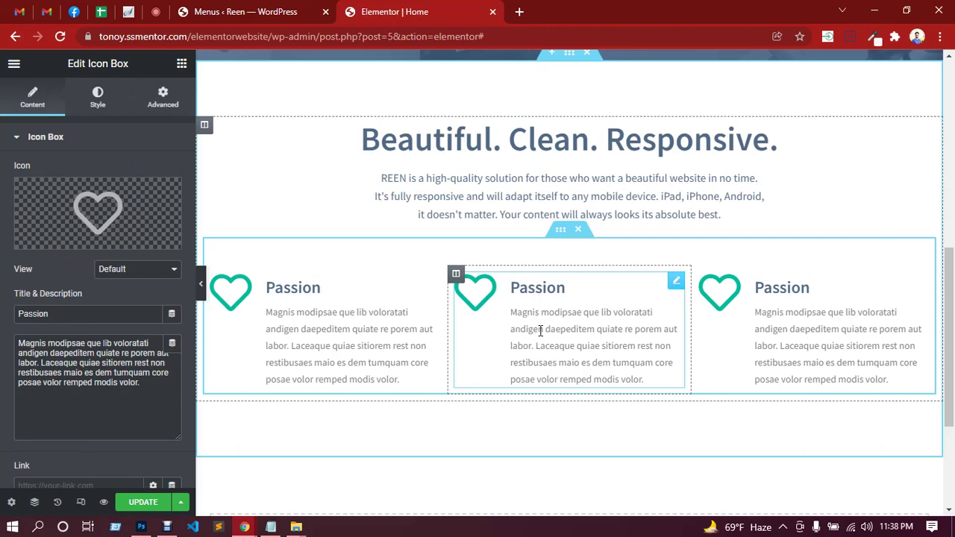
pyautogui.click(155, 11)
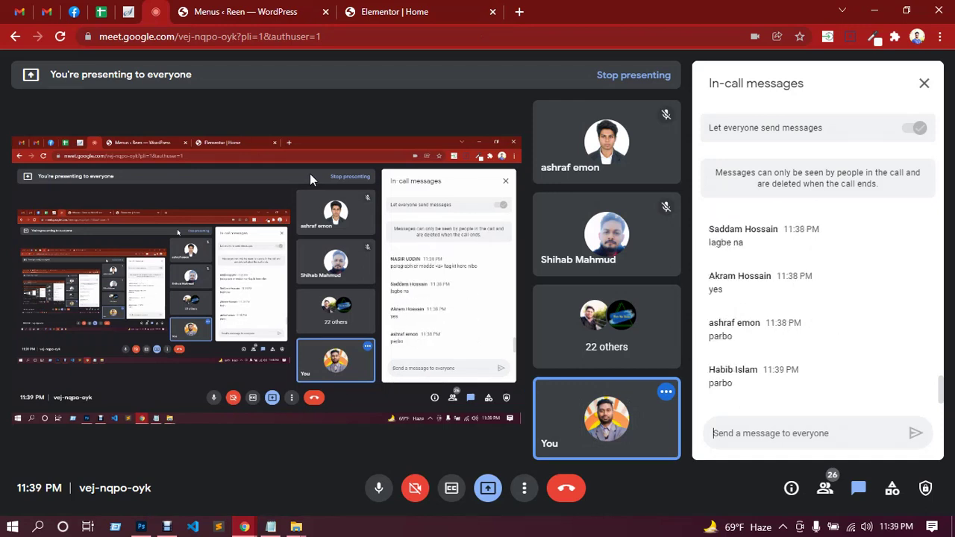
pyautogui.click(392, 12)
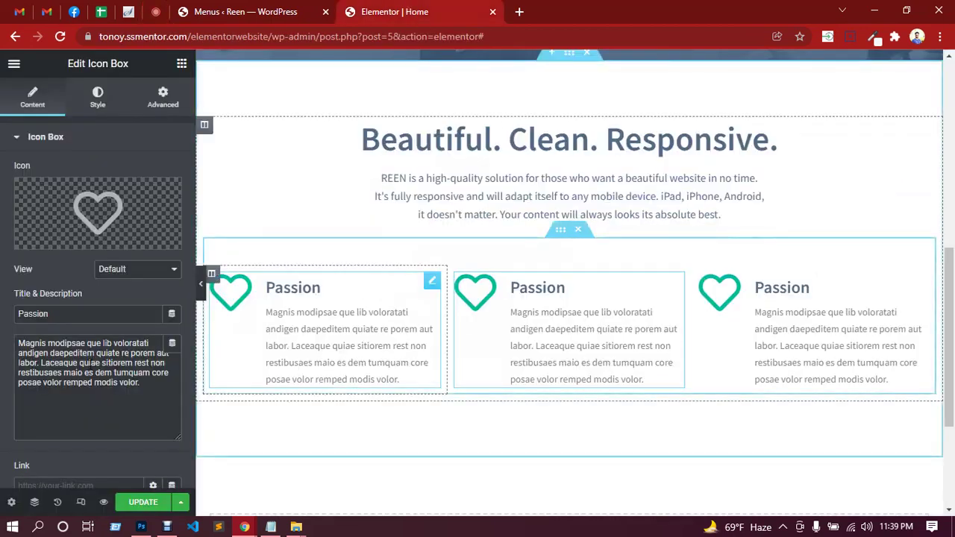
pyautogui.click(97, 353)
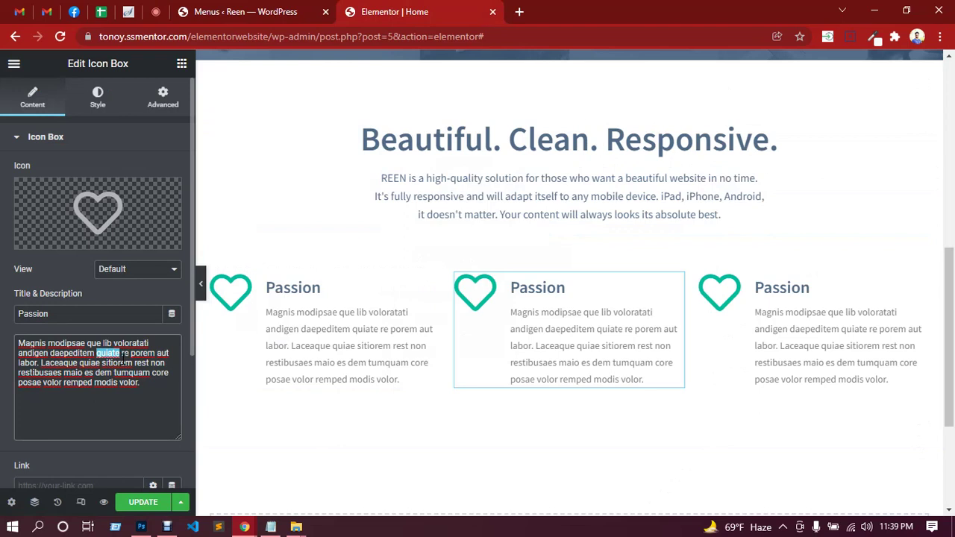
pyautogui.click(373, 323)
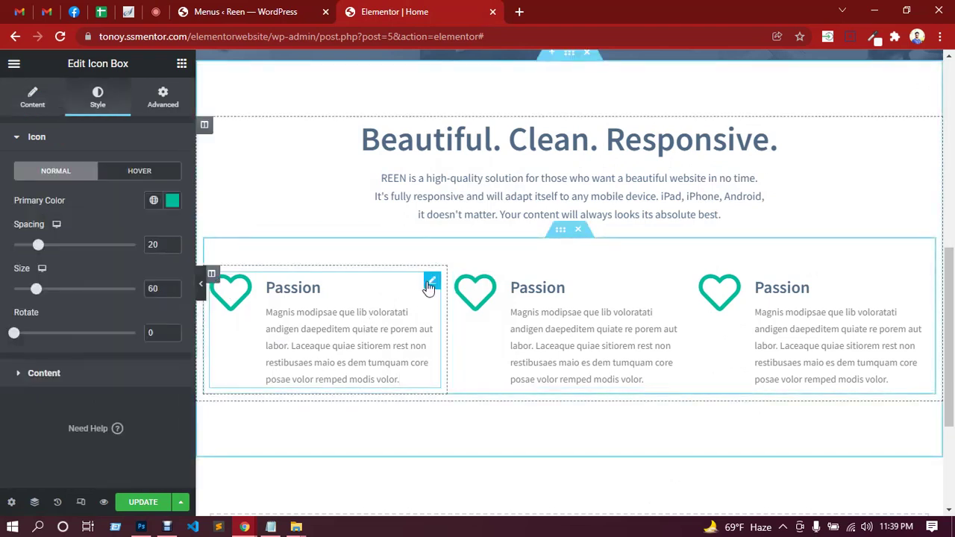
# Wrap the word Laceaque in the description in an <a href="#"> link tag.
pyautogui.click(42, 108)
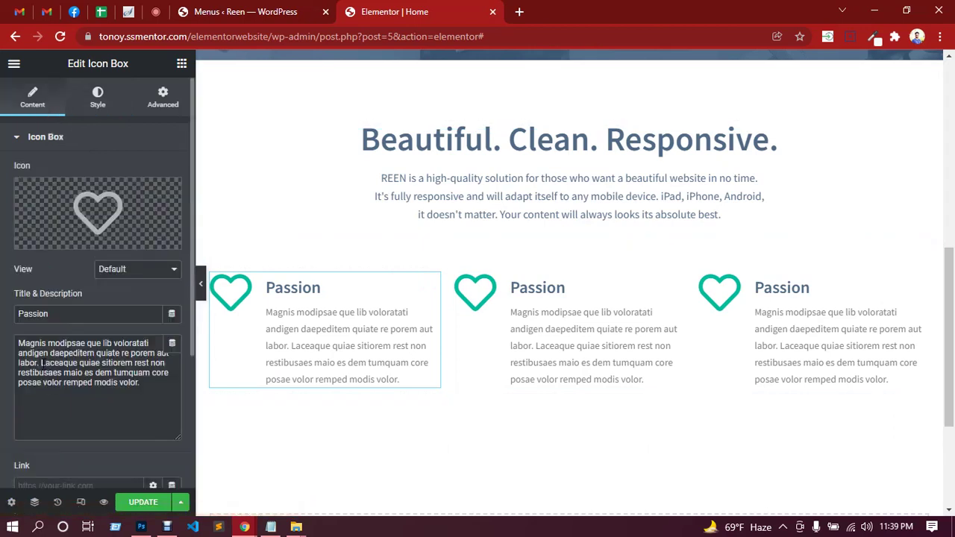
pyautogui.moveTo(41, 362); pyautogui.dragTo(77, 363)
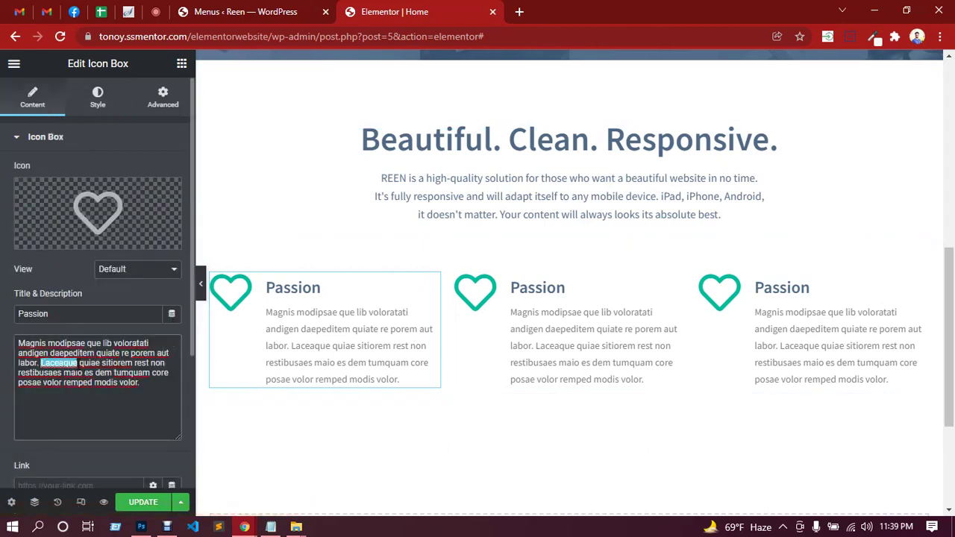
pyautogui.press('BackSpace')
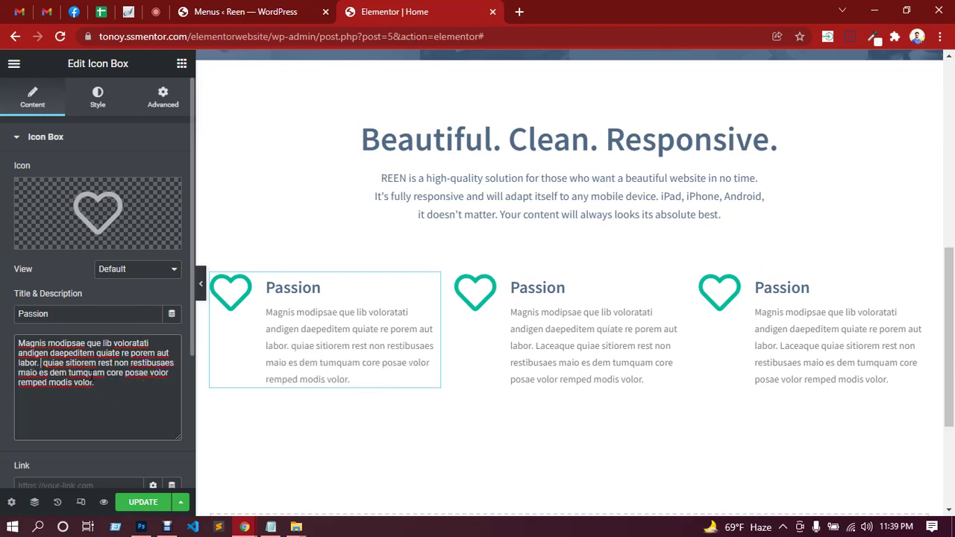
pyautogui.write('<><>')
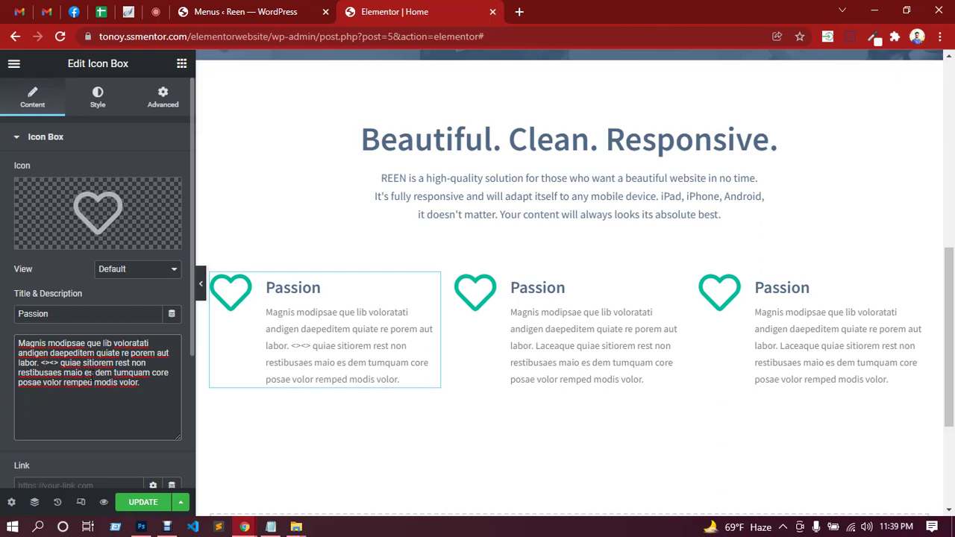
pyautogui.click(45, 363)
pyautogui.write('a><')
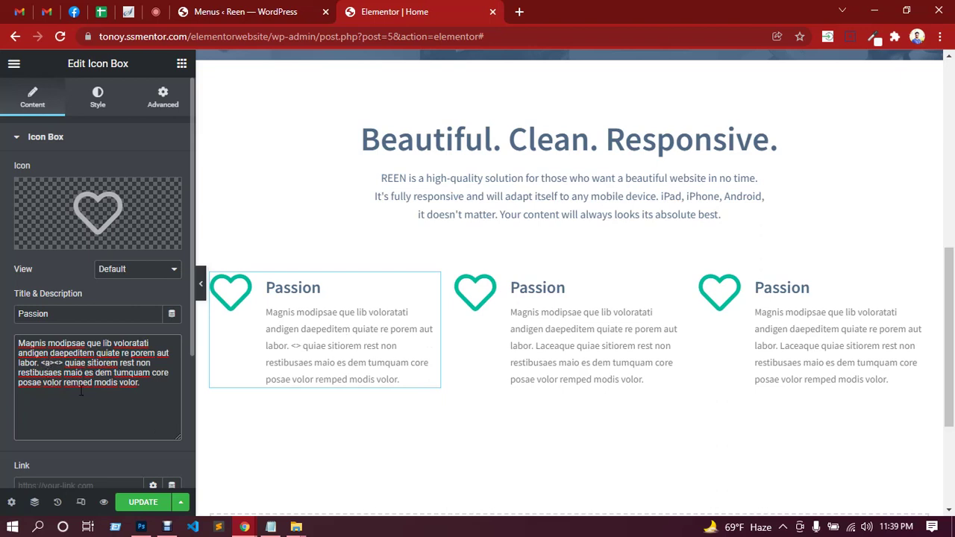
pyautogui.write('/a')
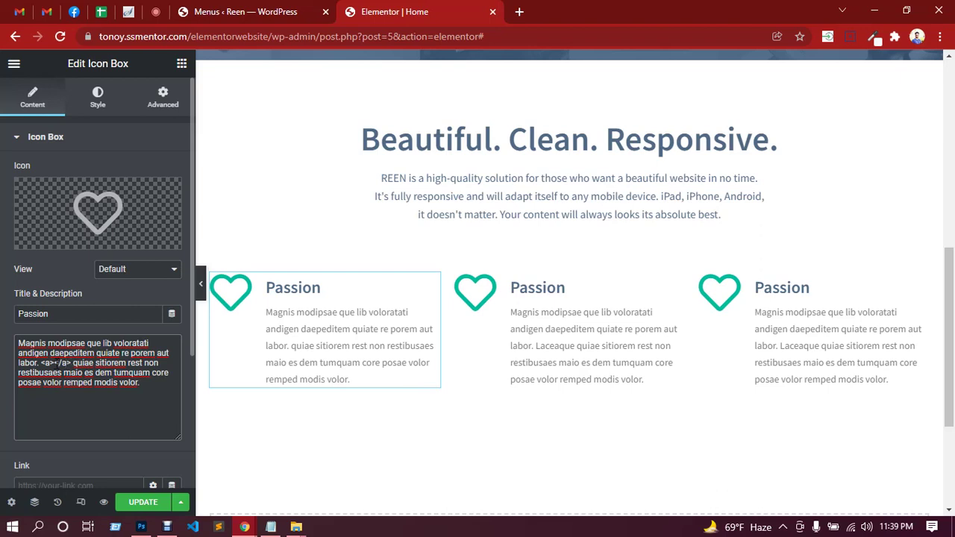
pyautogui.write('Laceque')
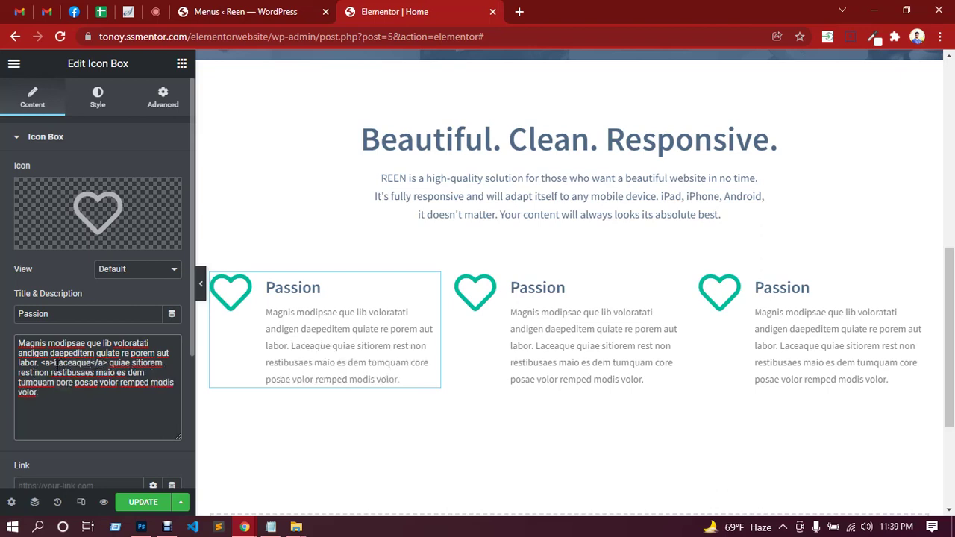
pyautogui.write('href=""')
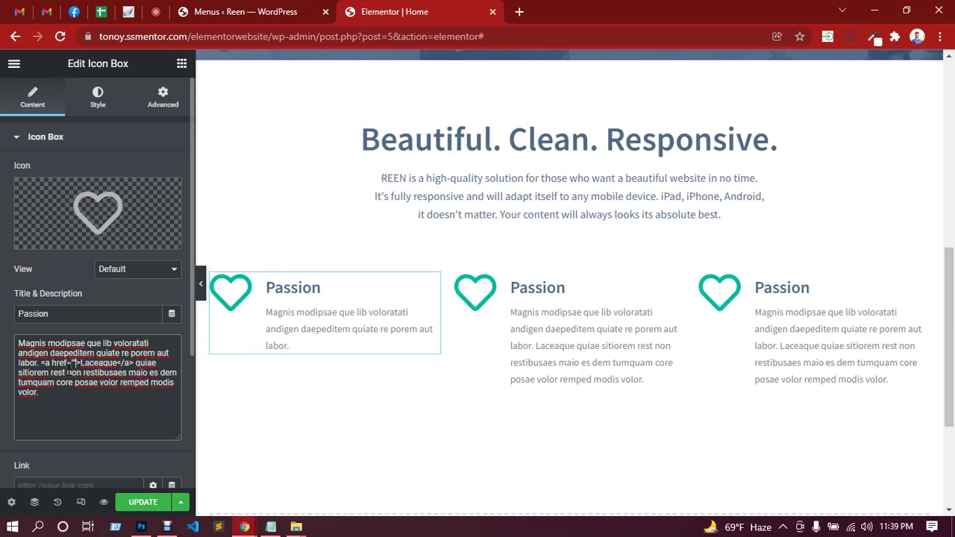
pyautogui.write('#')
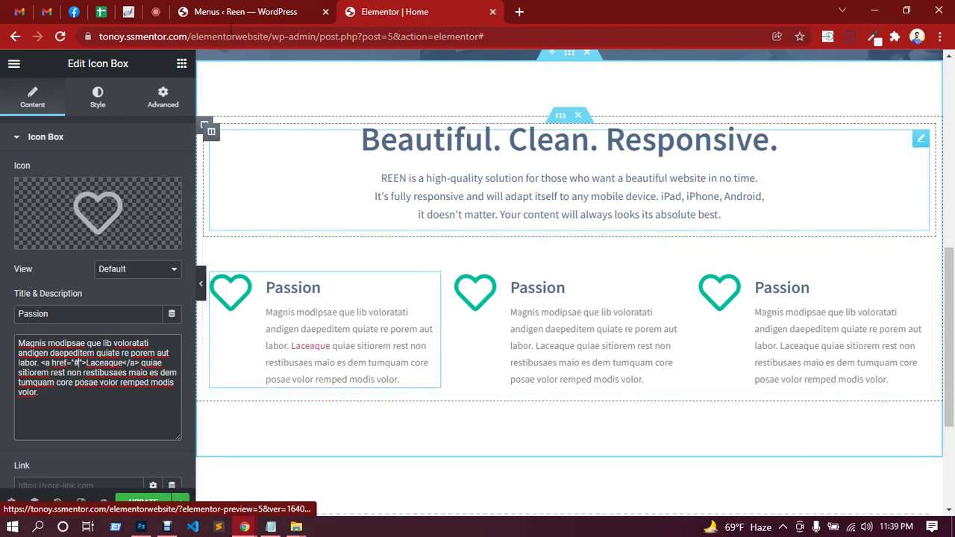
pyautogui.click(155, 11)
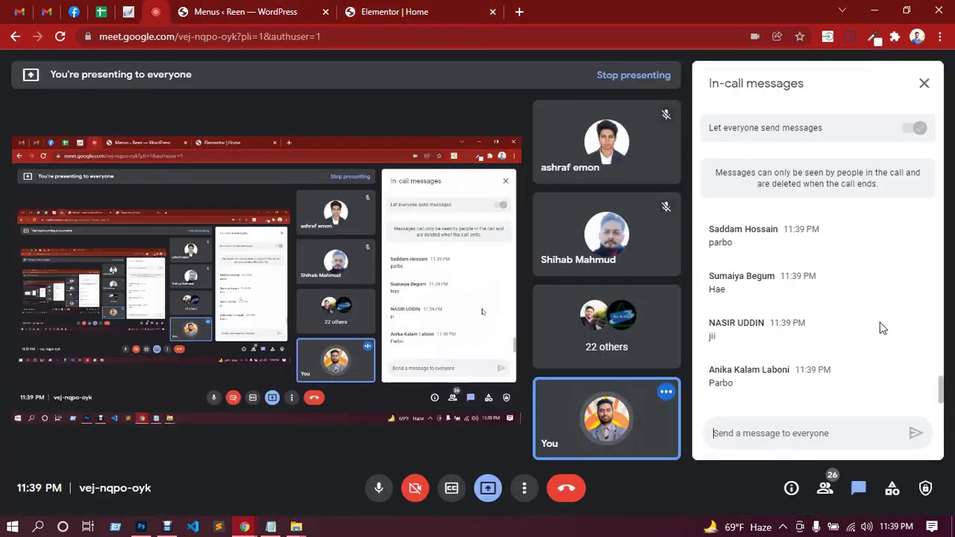
pyautogui.scroll(5, 858, 307)
pyautogui.scroll(3, 858, 308)
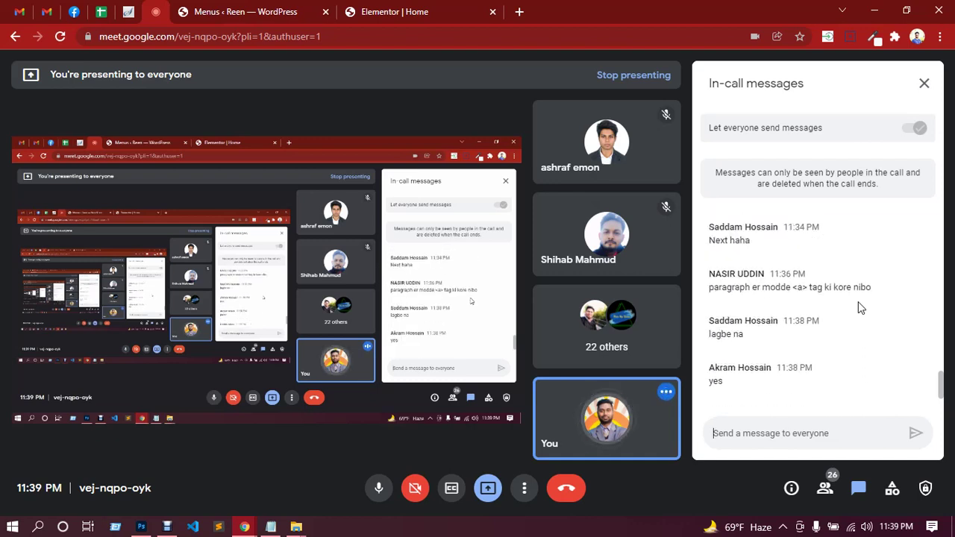
pyautogui.scroll(-8, 852, 314)
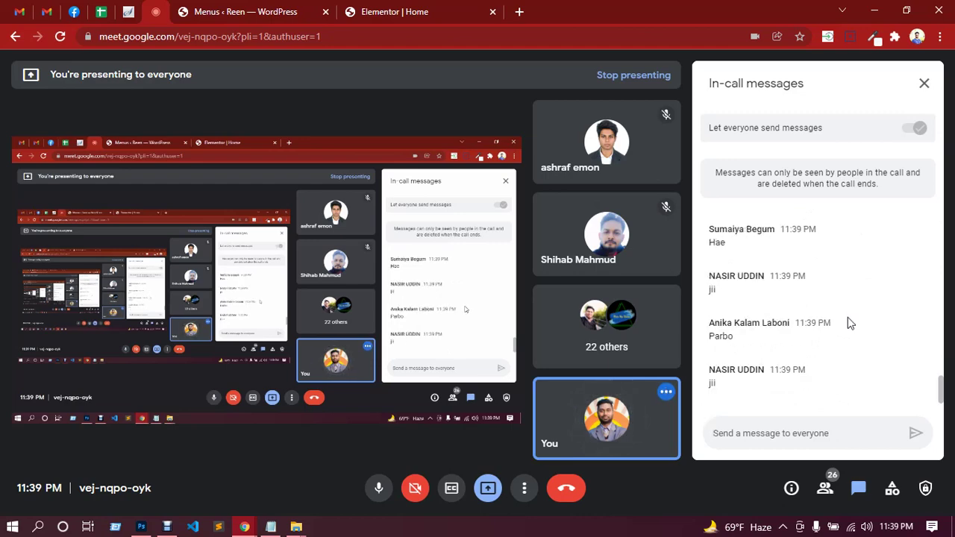
# Delete the <a href="#"> and </a> tags around Laceaque and save the page.
pyautogui.click(403, 11)
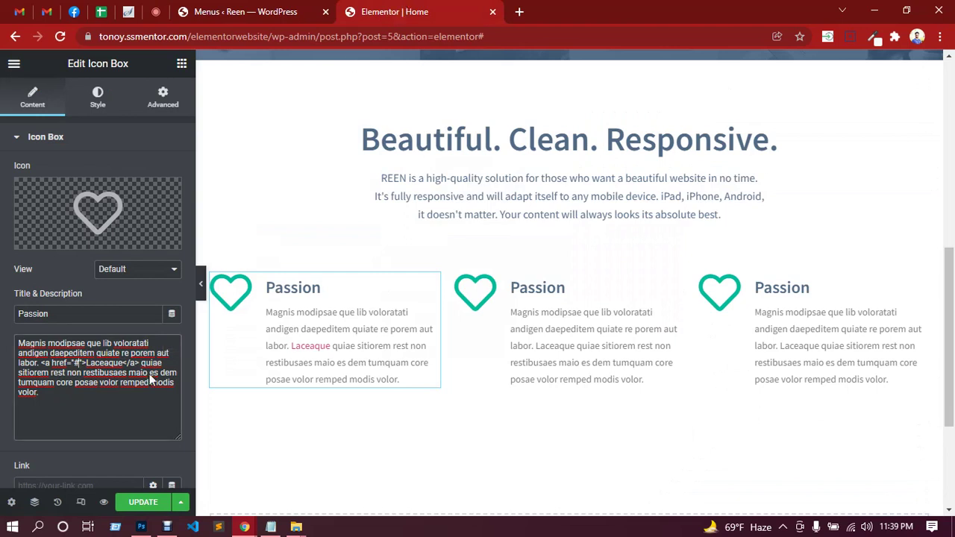
pyautogui.moveTo(87, 362); pyautogui.dragTo(66, 363)
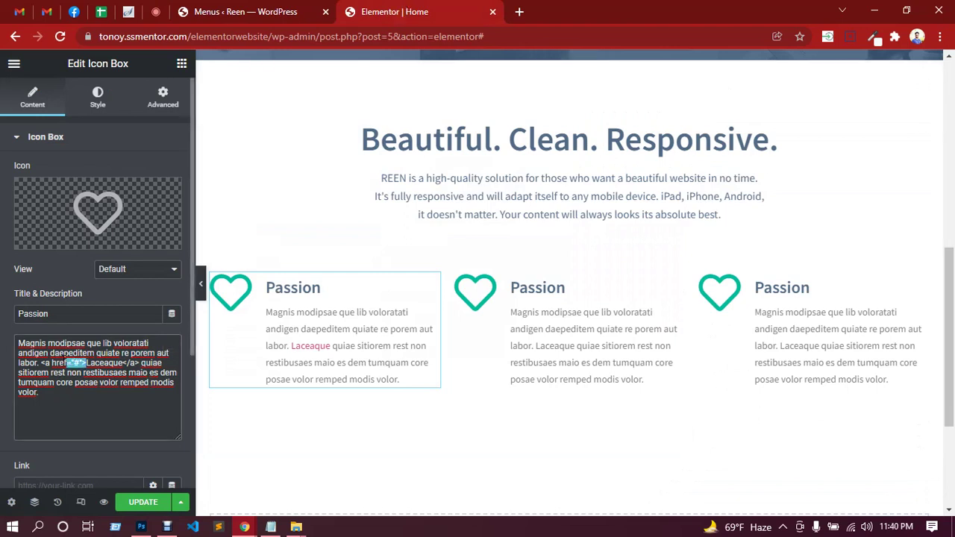
pyautogui.press('BackSpace')
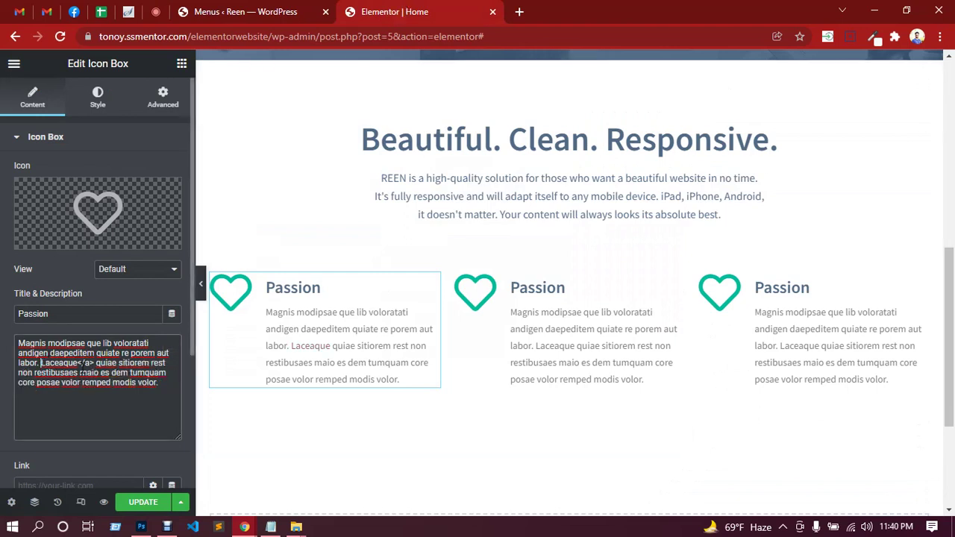
pyautogui.press('BackSpace')
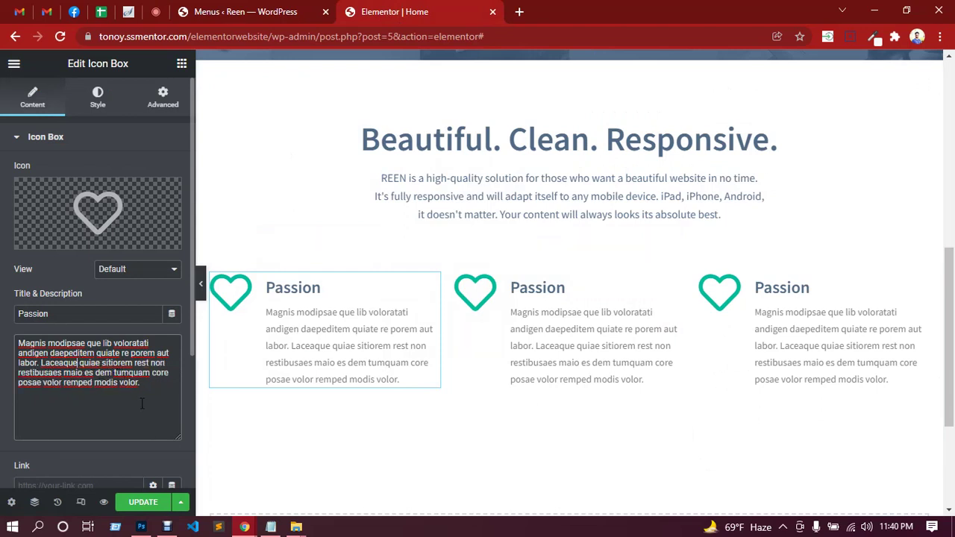
pyautogui.click(144, 507)
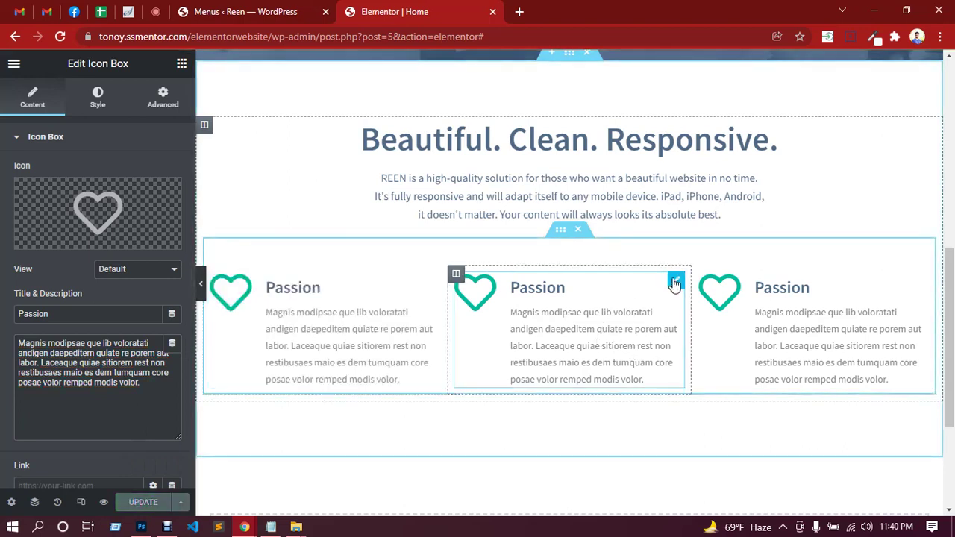
pyautogui.click(141, 526)
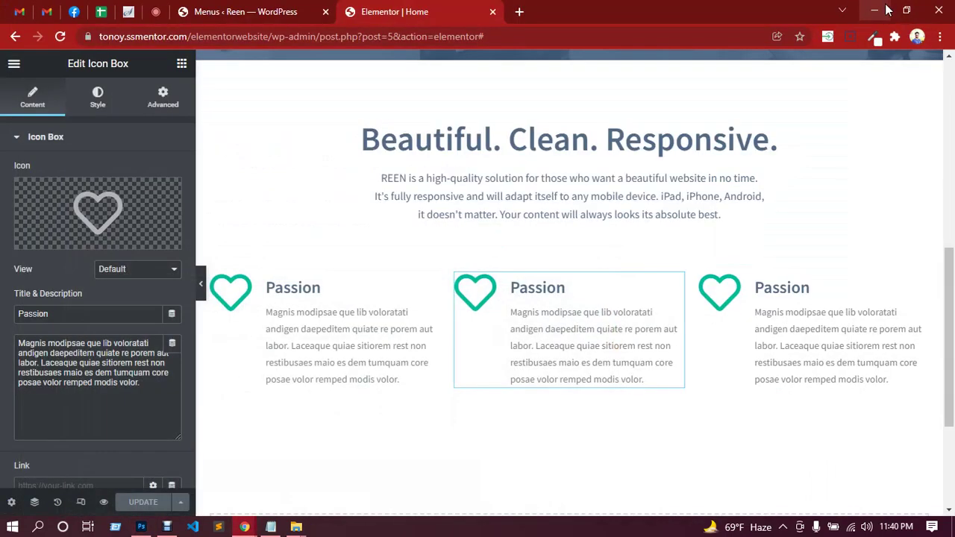
# Give the second icon box the Lightbulb icon, checking it against the Photoshop design.
pyautogui.click(890, 7)
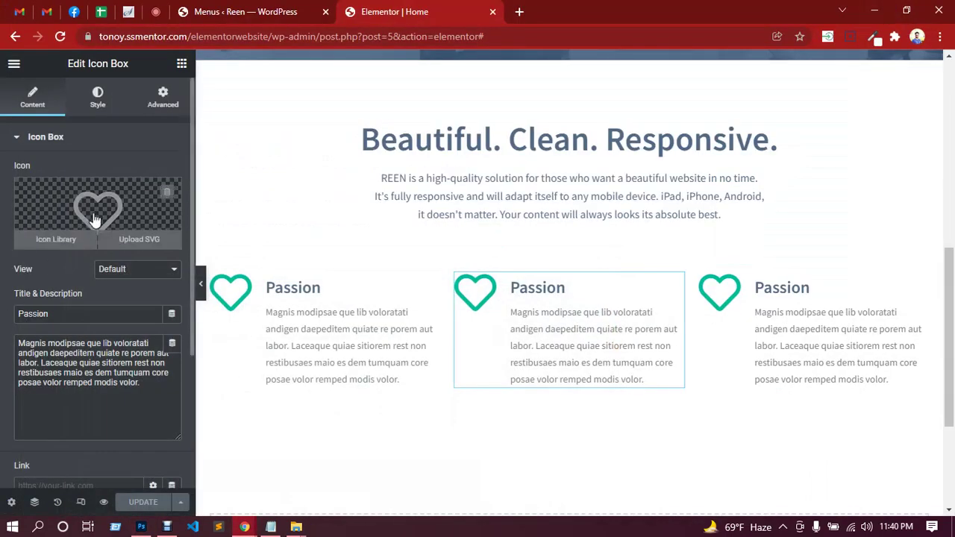
pyautogui.click(94, 220)
pyautogui.click(393, 116)
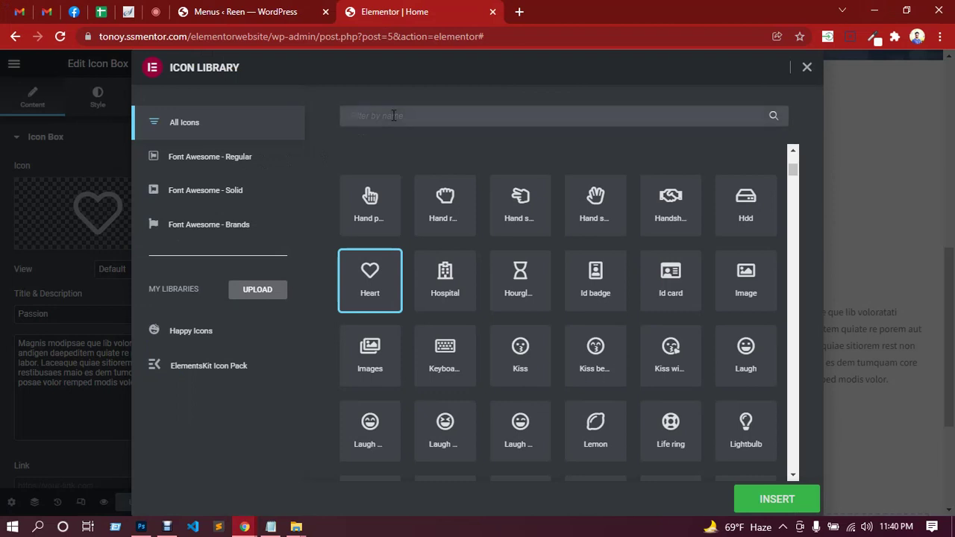
pyautogui.write('light')
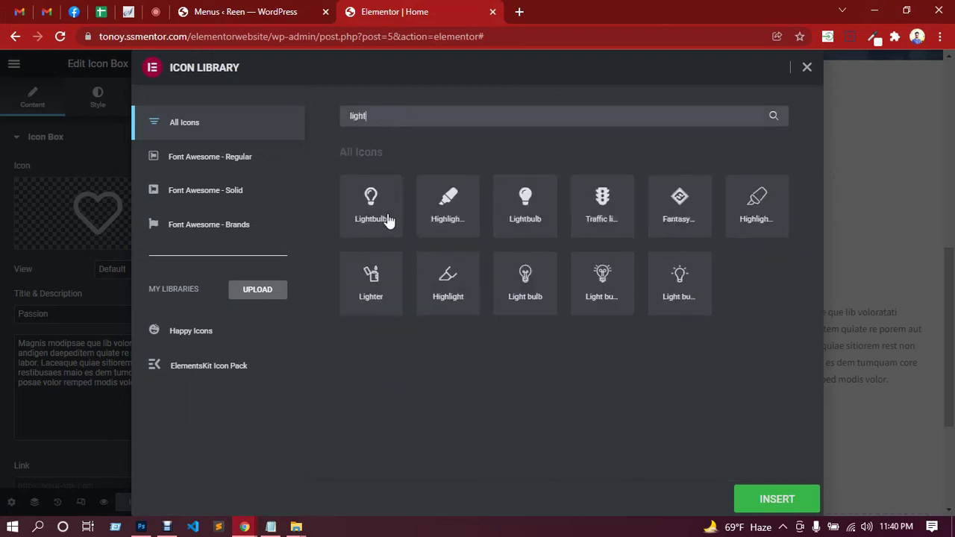
pyautogui.click(387, 218)
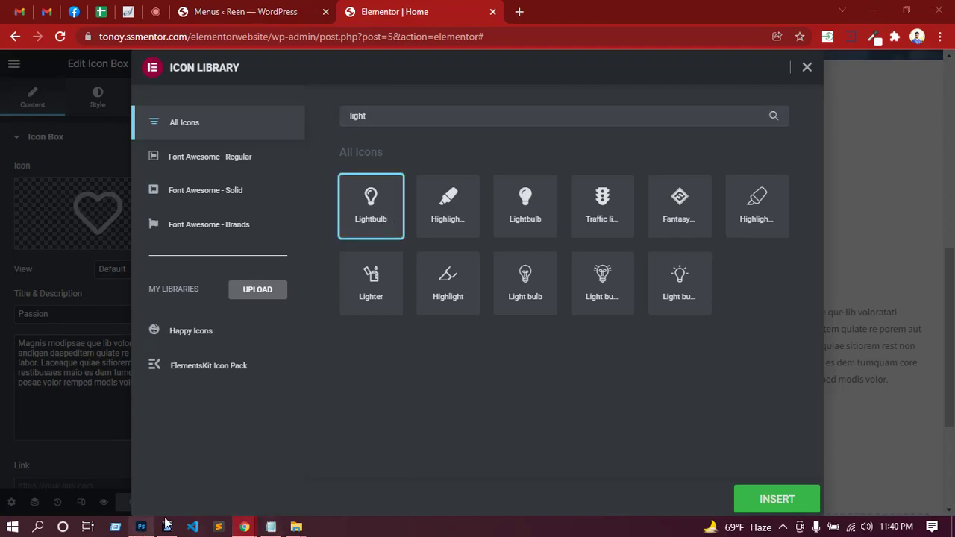
pyautogui.click(141, 527)
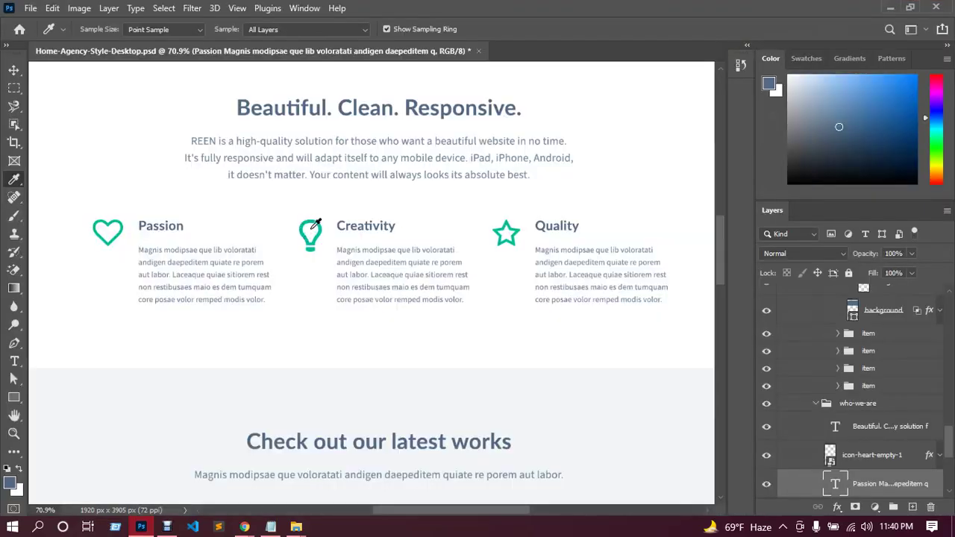
pyautogui.click(890, 8)
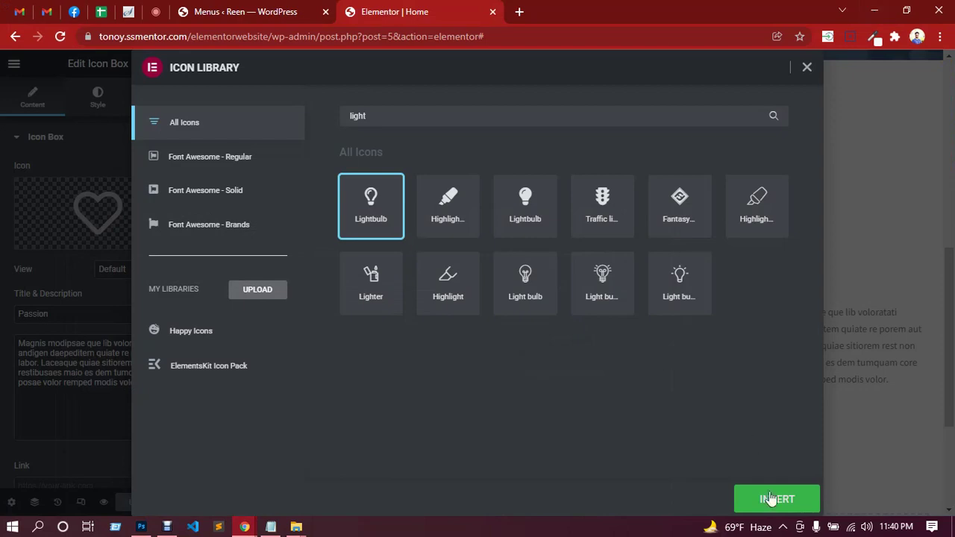
pyautogui.click(772, 501)
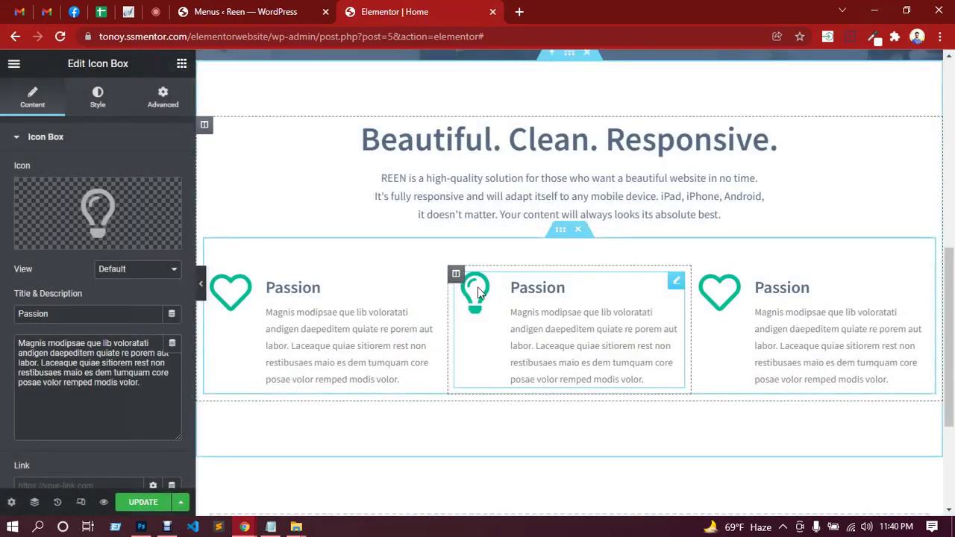
pyautogui.click(141, 527)
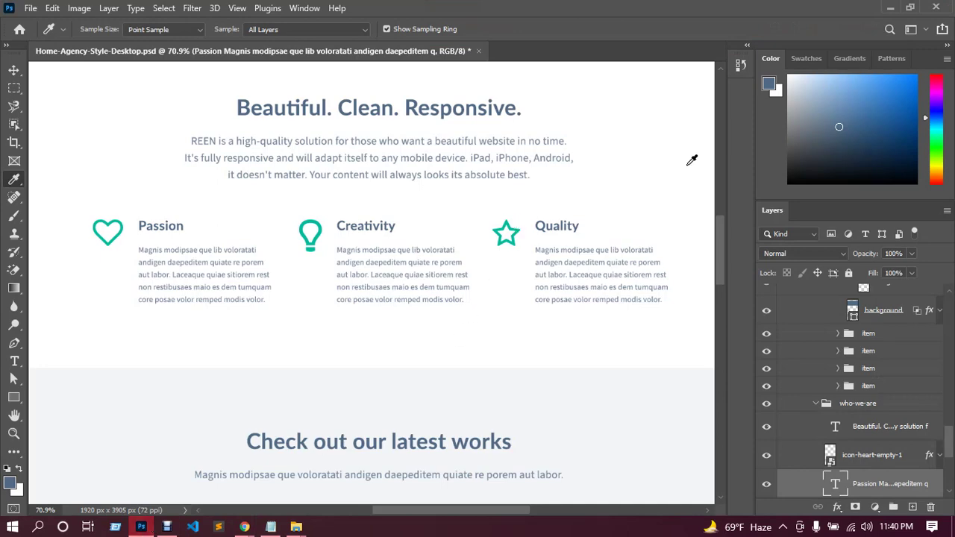
pyautogui.click(890, 8)
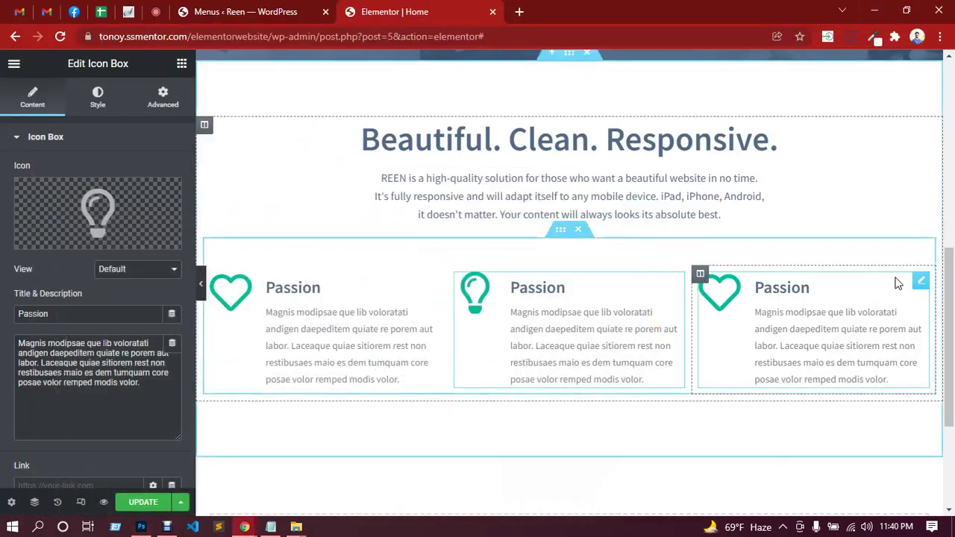
# Give the third icon box the Star icon and save the page.
pyautogui.click(924, 281)
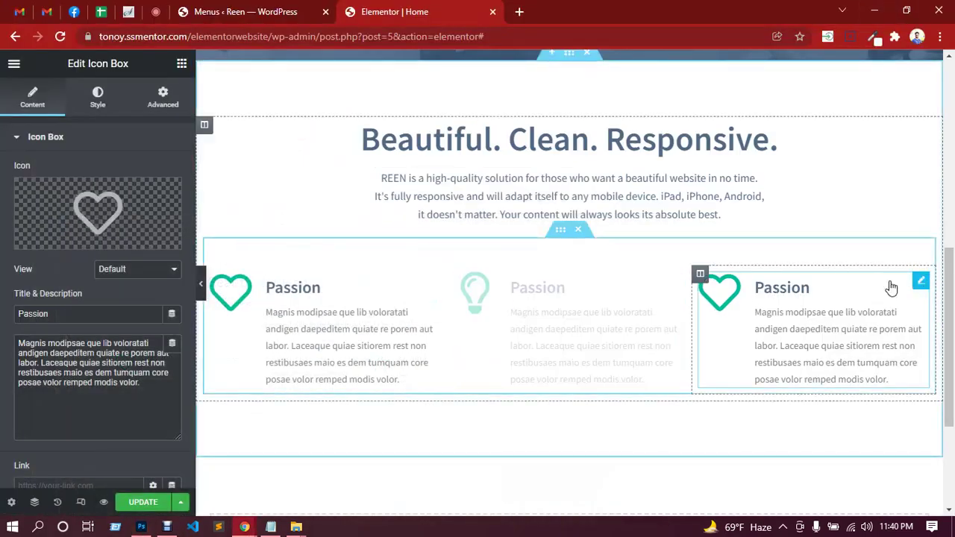
pyautogui.click(114, 215)
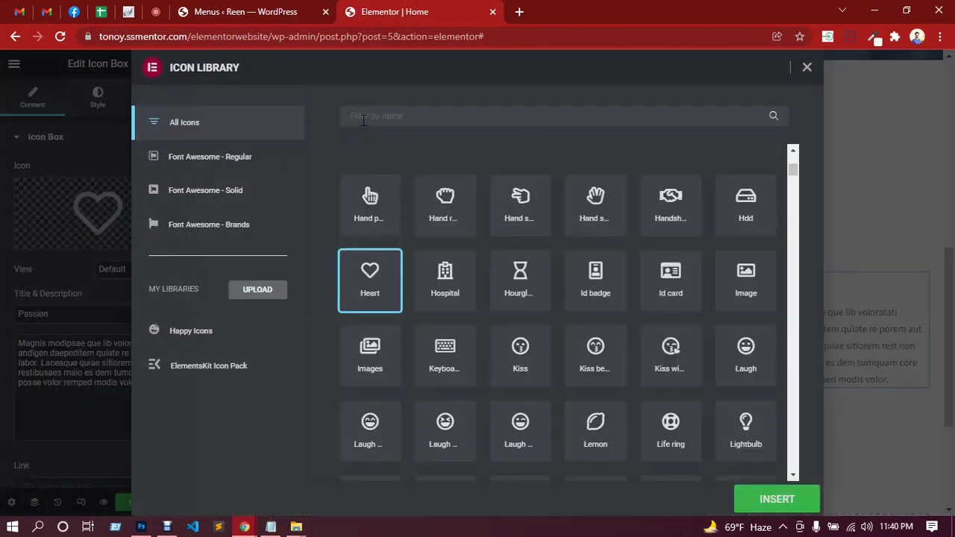
pyautogui.click(363, 120)
pyautogui.write('star')
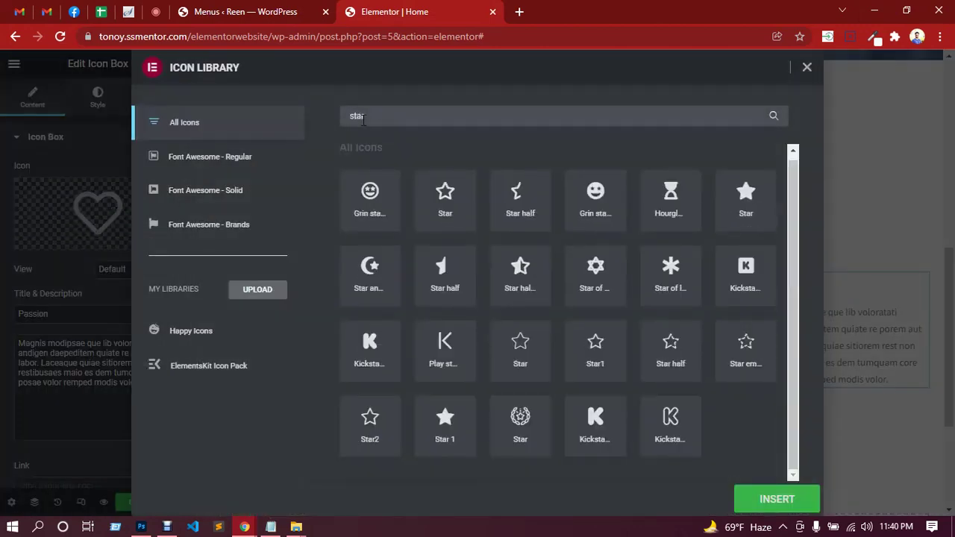
pyautogui.click(452, 215)
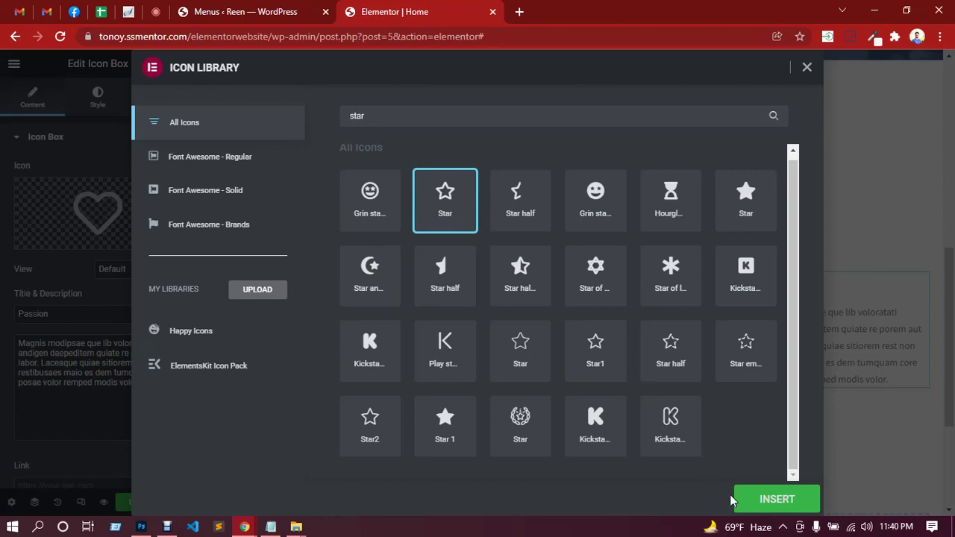
pyautogui.click(776, 508)
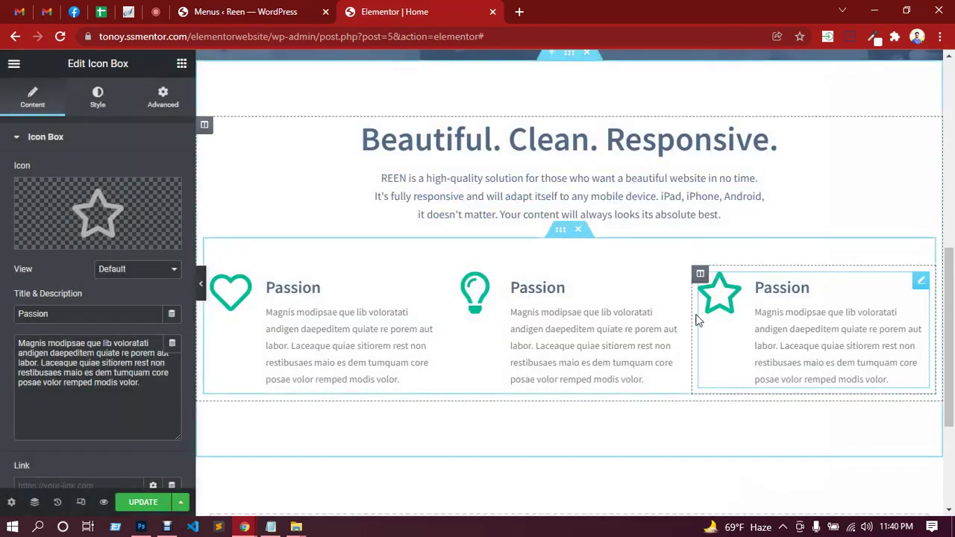
pyautogui.click(142, 504)
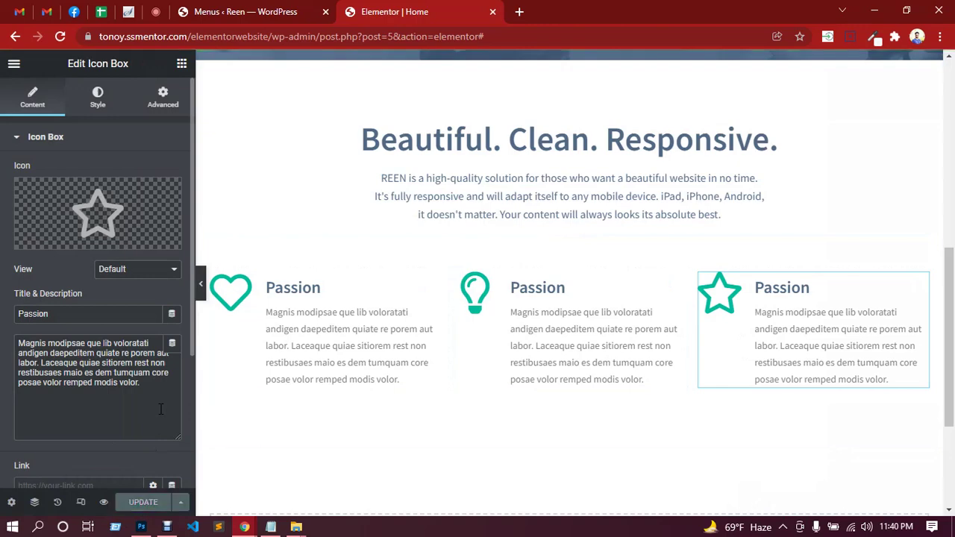
pyautogui.click(141, 527)
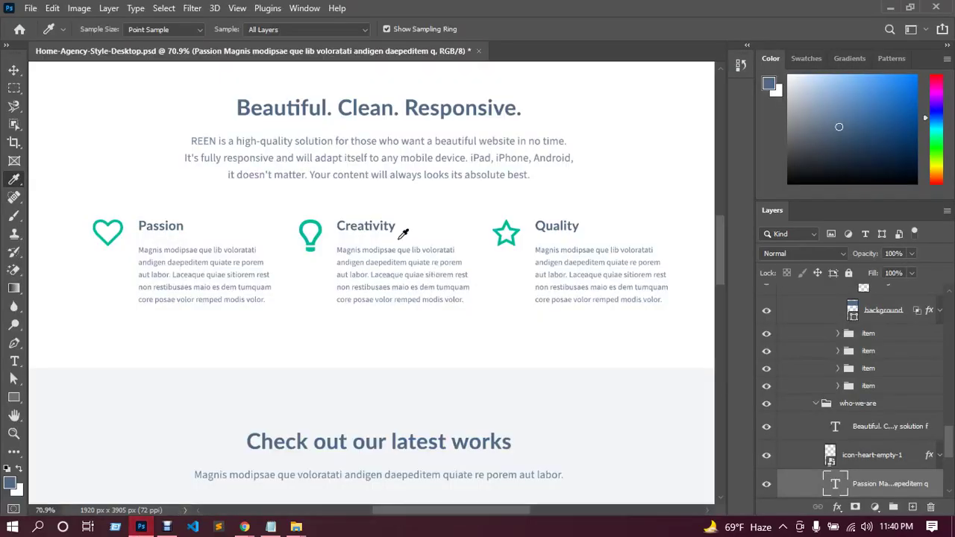
# Scroll down the Photoshop mockup, then check the Google Meet call messages.
pyautogui.scroll(-5, 403, 234)
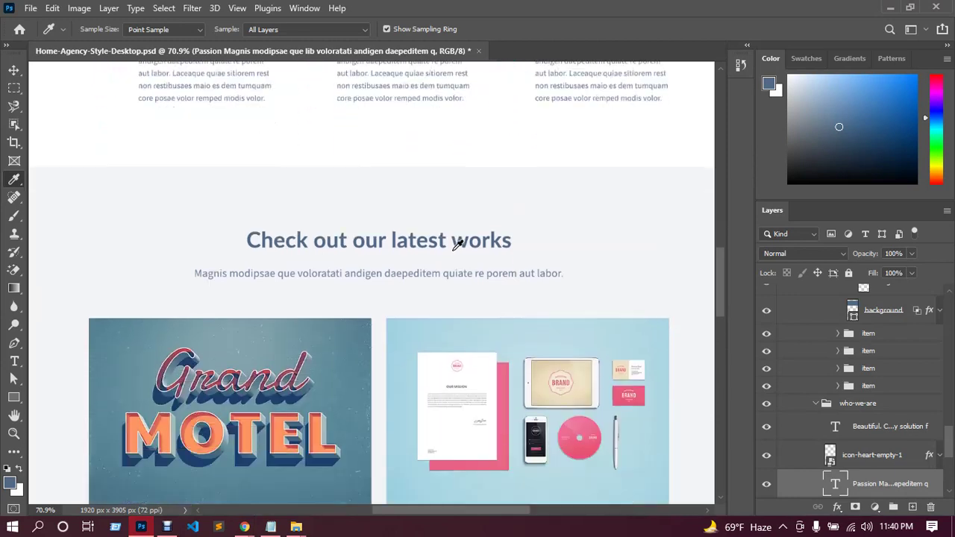
pyautogui.scroll(-3, 456, 244)
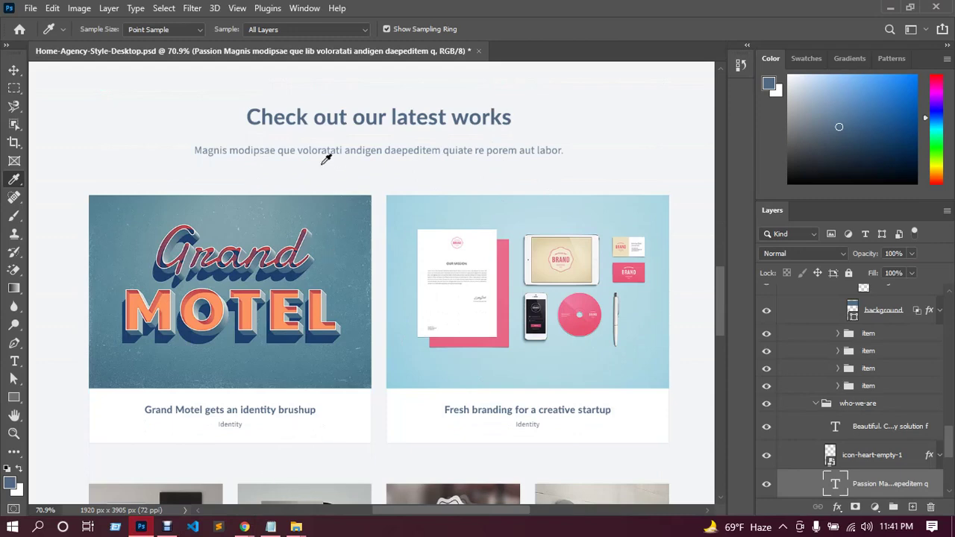
pyautogui.moveTo(244, 527)
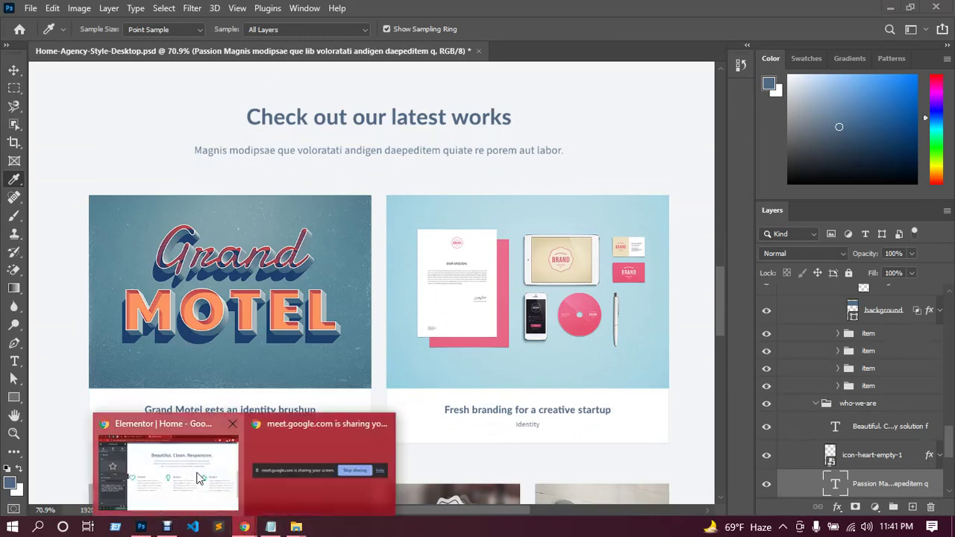
pyautogui.click(186, 470)
pyautogui.click(155, 11)
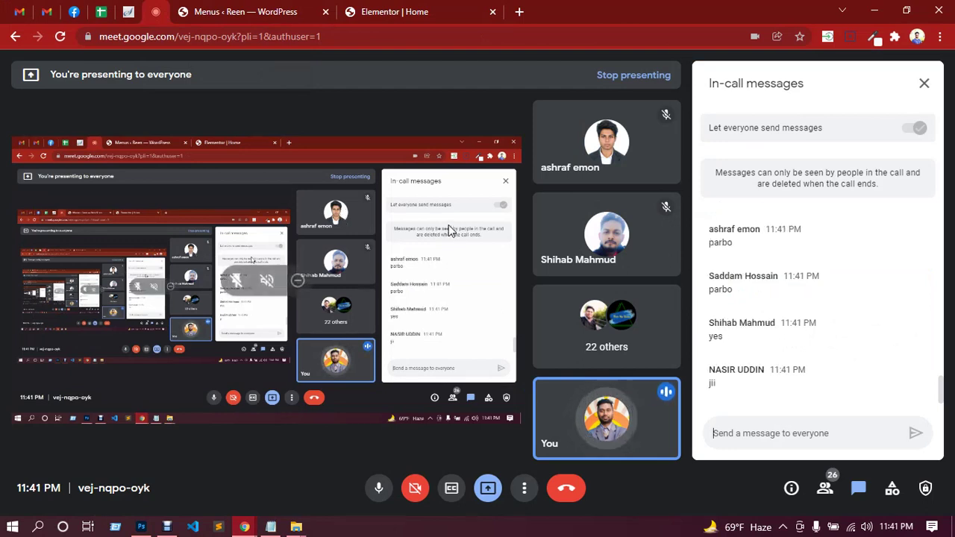
# Review the mockup's latest works section again, then hide Photoshop to reveal the Meet call.
pyautogui.click(141, 527)
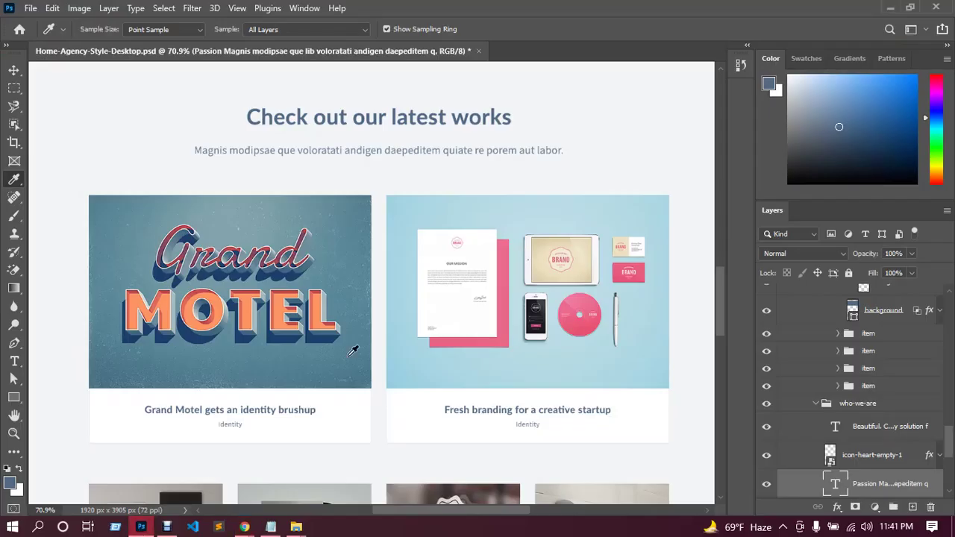
pyautogui.scroll(-10, 400, 298)
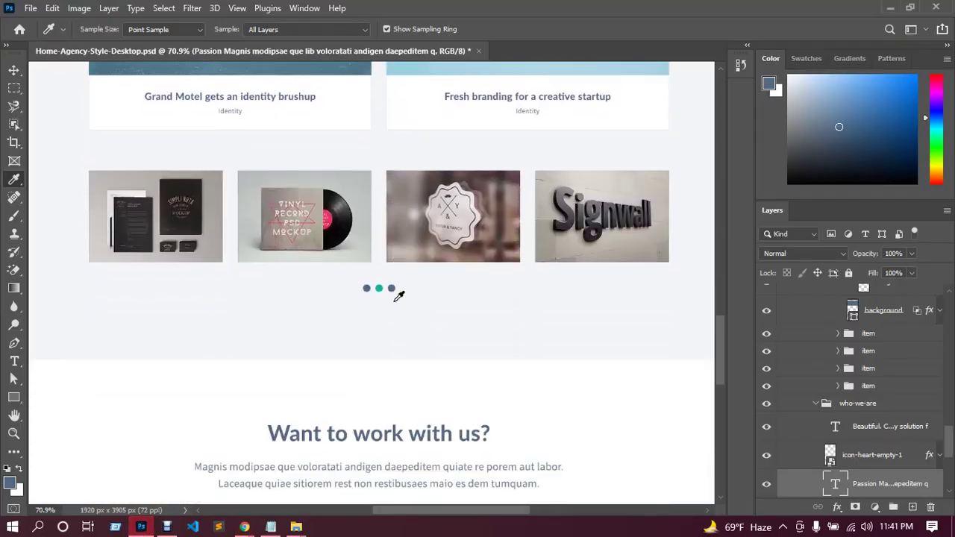
pyautogui.scroll(-2, 400, 295)
pyautogui.scroll(10, 398, 291)
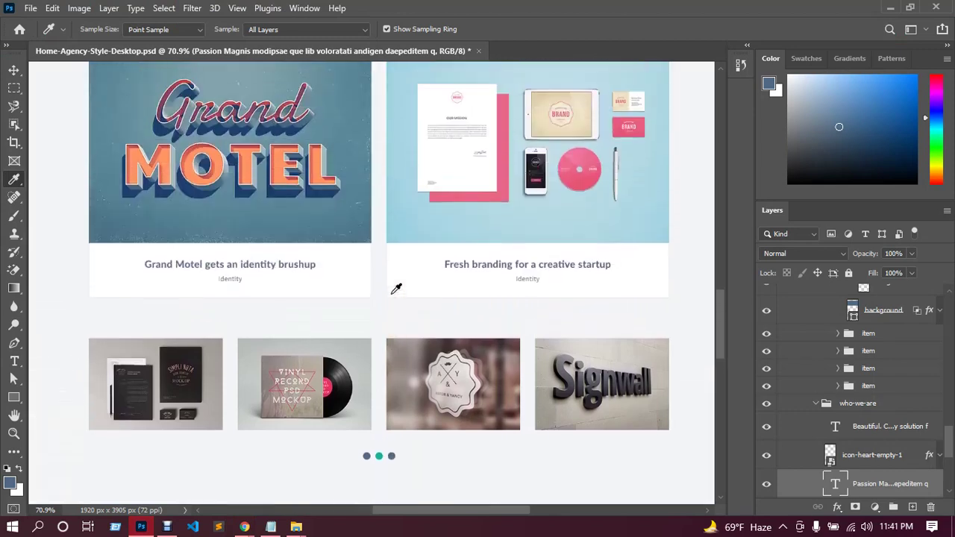
pyautogui.scroll(1, 396, 289)
pyautogui.click(889, 8)
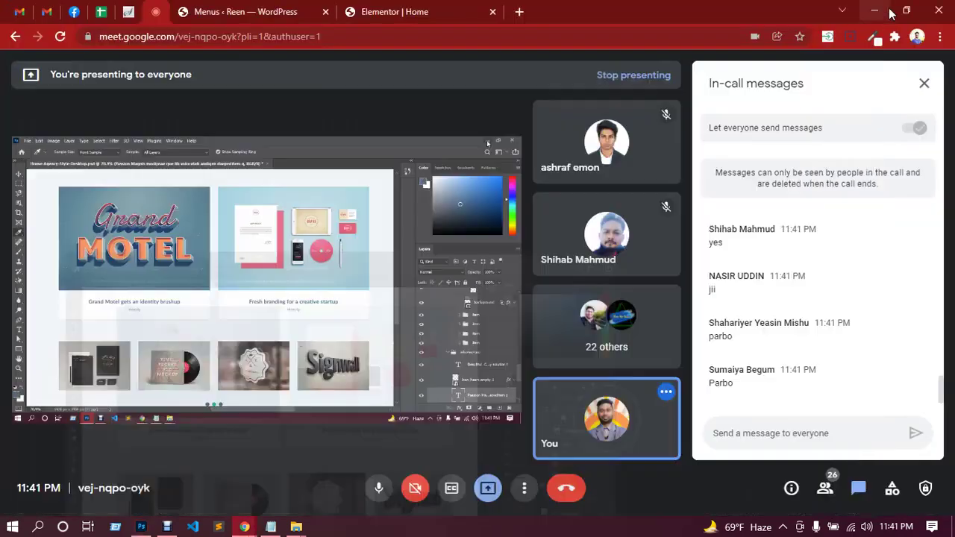
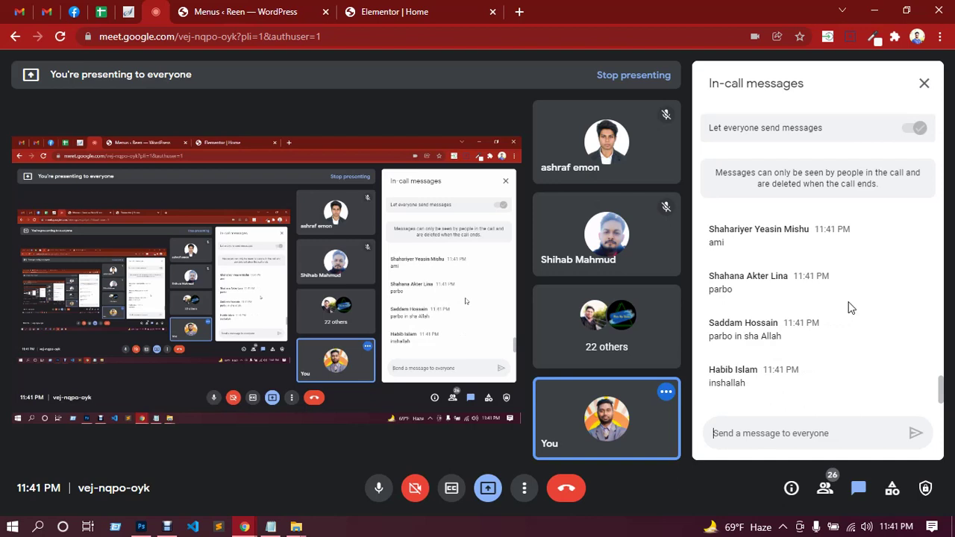
# Check the Meet participant list and chat, then return to the Elementor Home page editor.
pyautogui.click(824, 489)
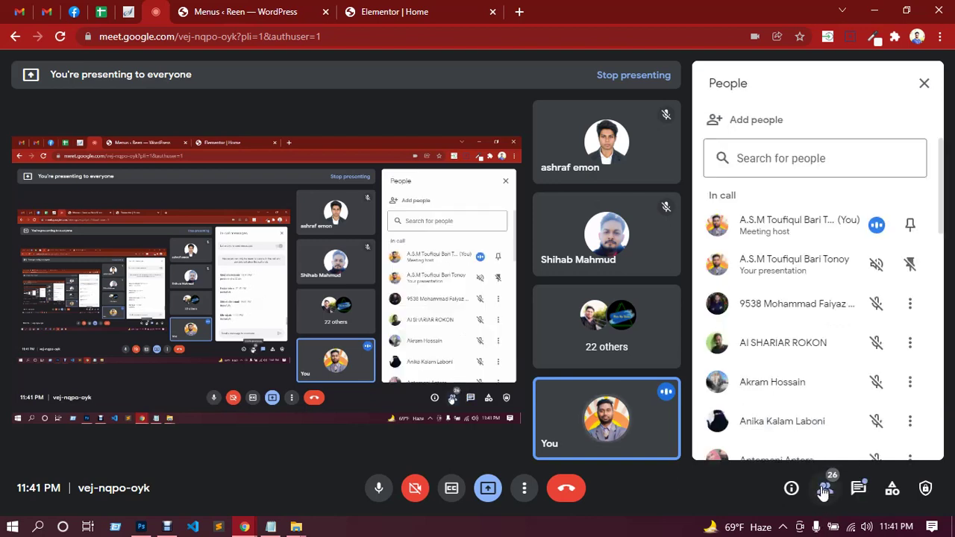
pyautogui.click(860, 490)
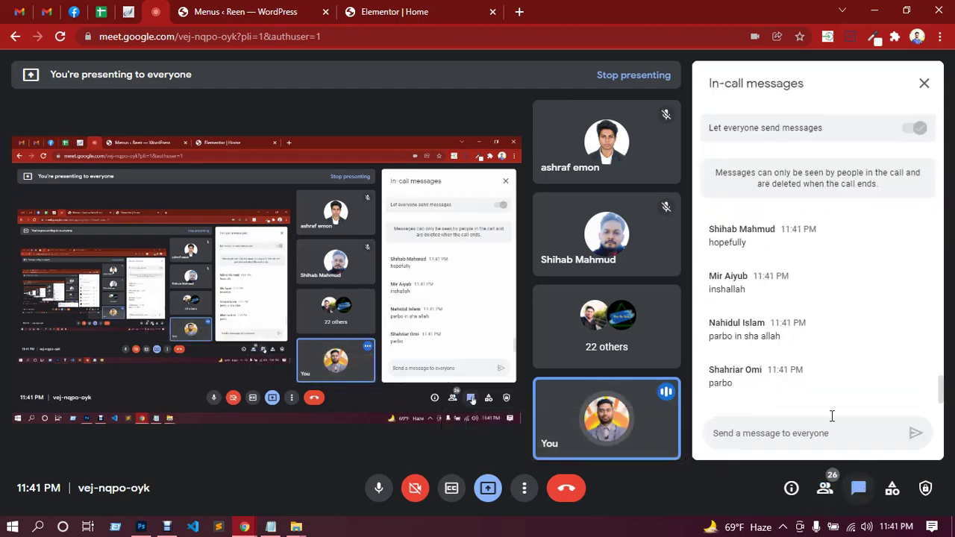
pyautogui.click(395, 11)
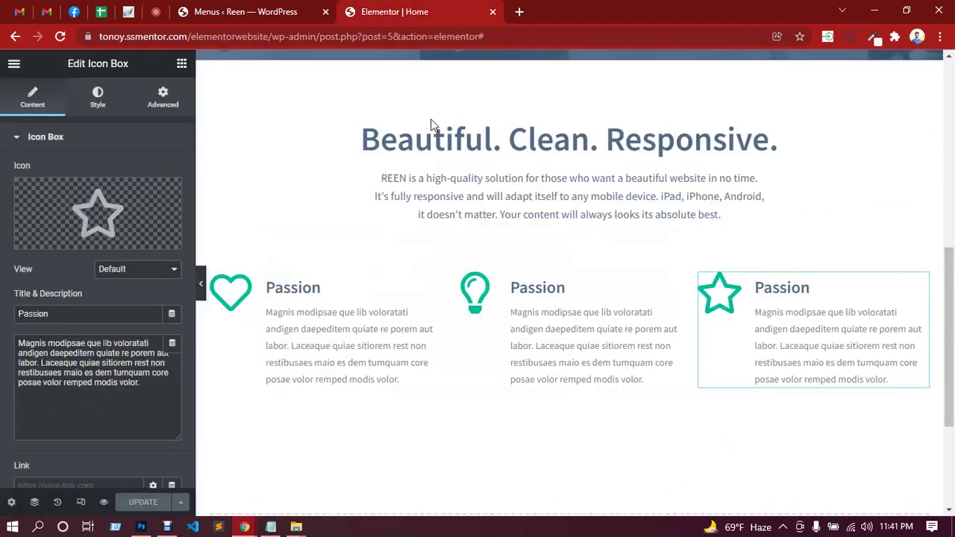
# Add a new single-column section below the Passion icon boxes.
pyautogui.scroll(-1, 544, 350)
pyautogui.scroll(-3, 545, 351)
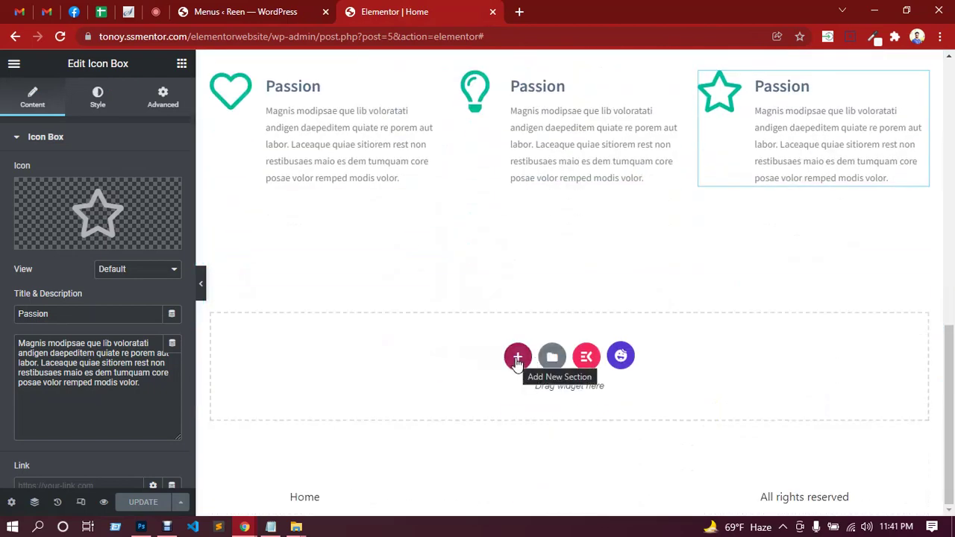
pyautogui.click(517, 360)
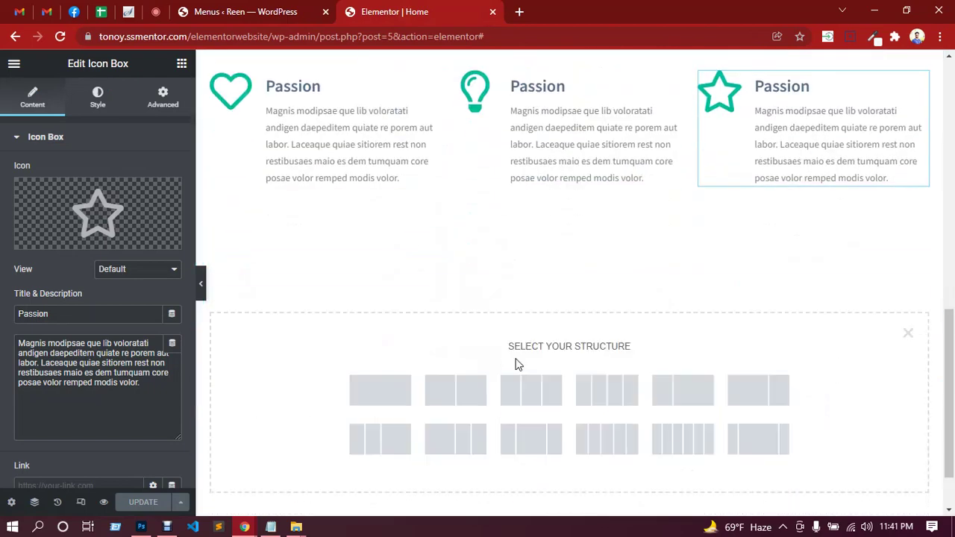
pyautogui.click(395, 396)
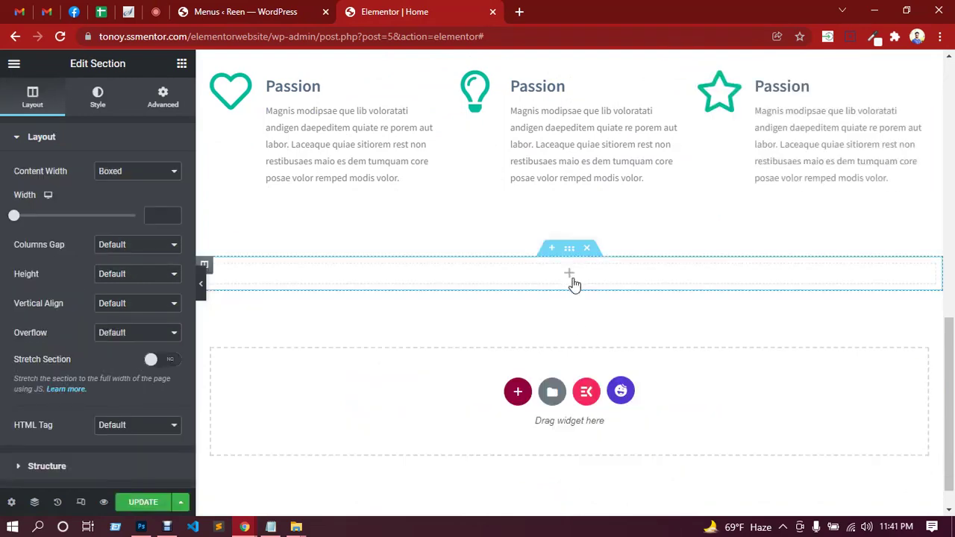
pyautogui.scroll(5, 656, 335)
pyautogui.scroll(-2, 674, 358)
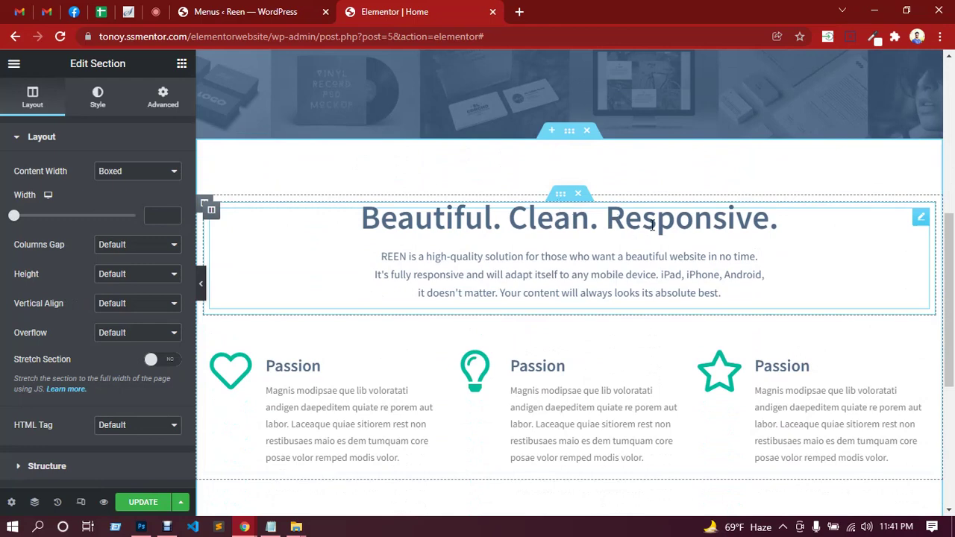
pyautogui.scroll(-4, 617, 337)
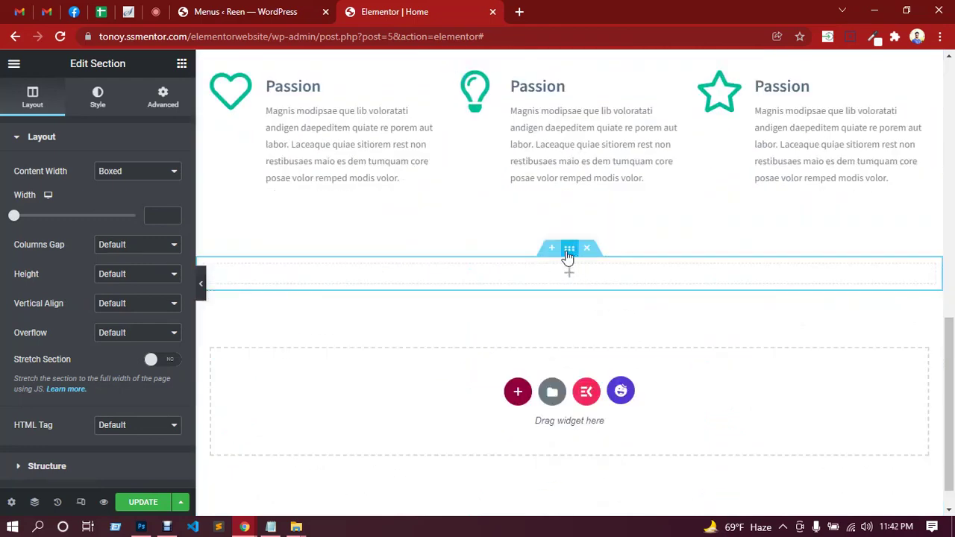
# Give the new section 80 px top and bottom padding, then bring up the Photoshop mockup.
pyautogui.click(164, 105)
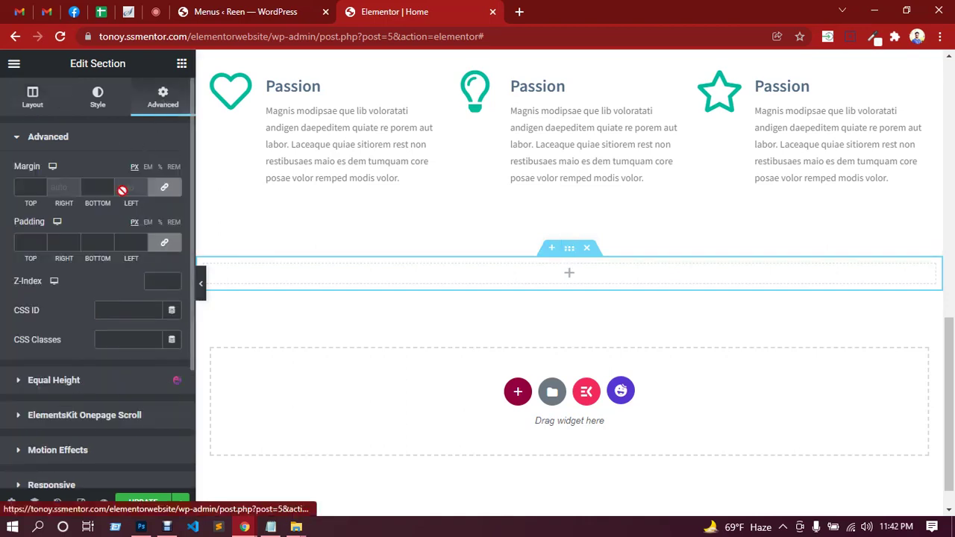
pyautogui.click(163, 242)
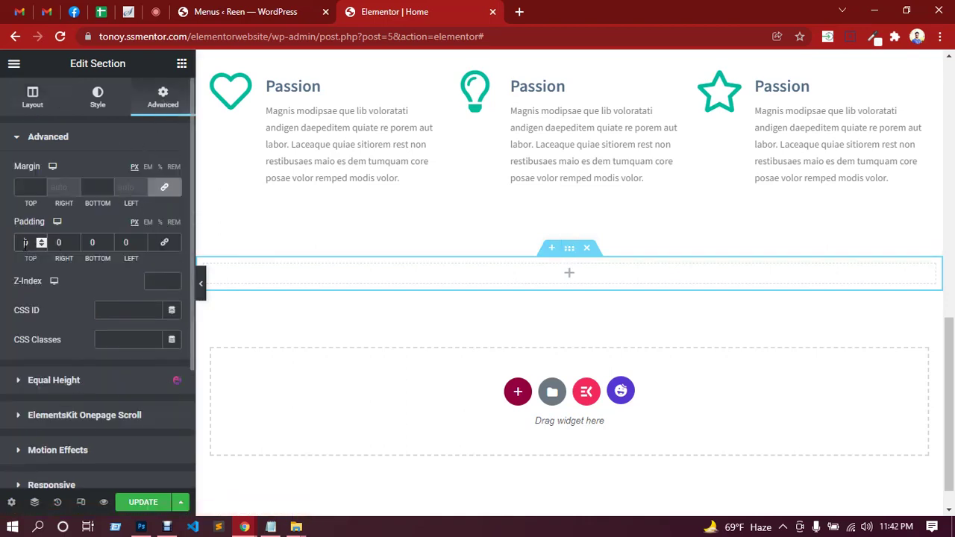
pyautogui.write('80')
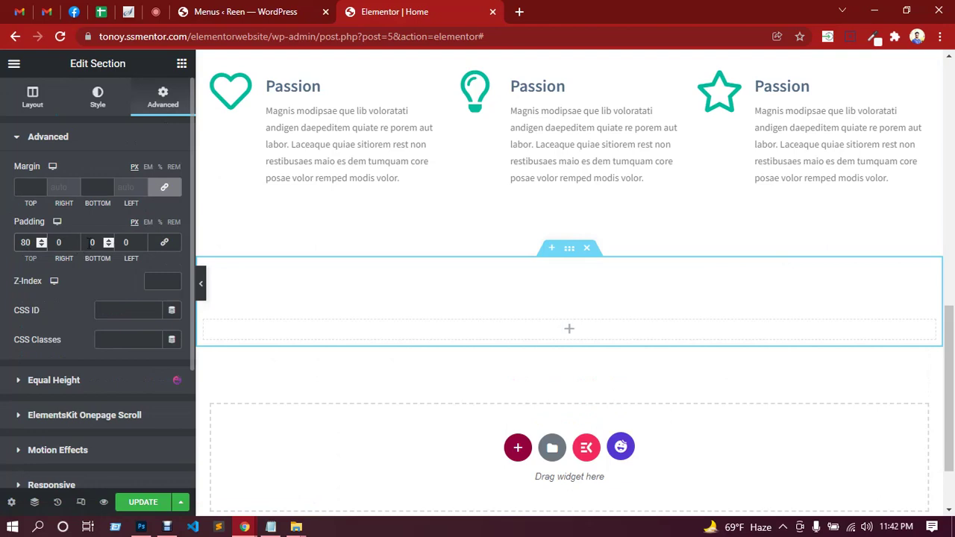
pyautogui.click(91, 242)
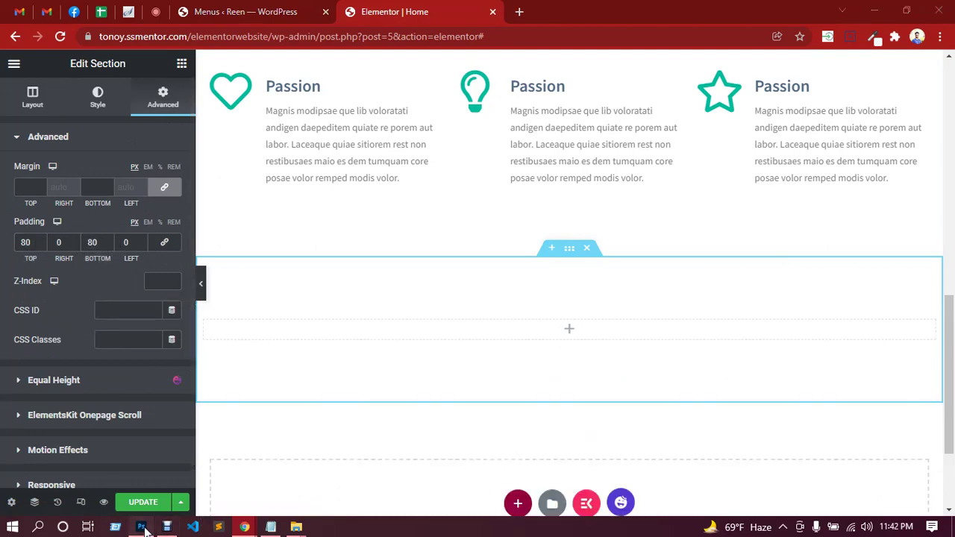
pyautogui.click(141, 526)
pyautogui.scroll(5, 437, 314)
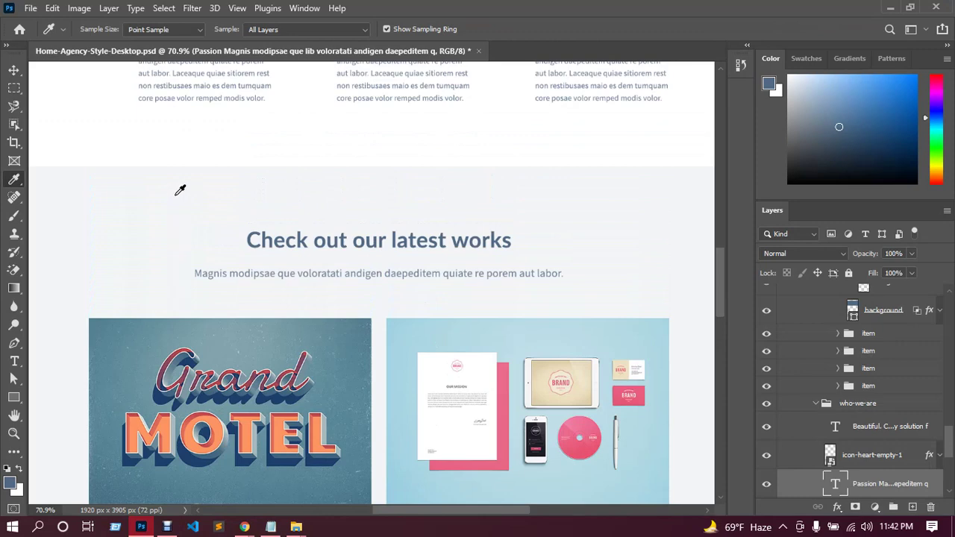
# Sample the mockup's light grey background, read its hex f2f5f7, and return to Elementor.
pyautogui.click(176, 195)
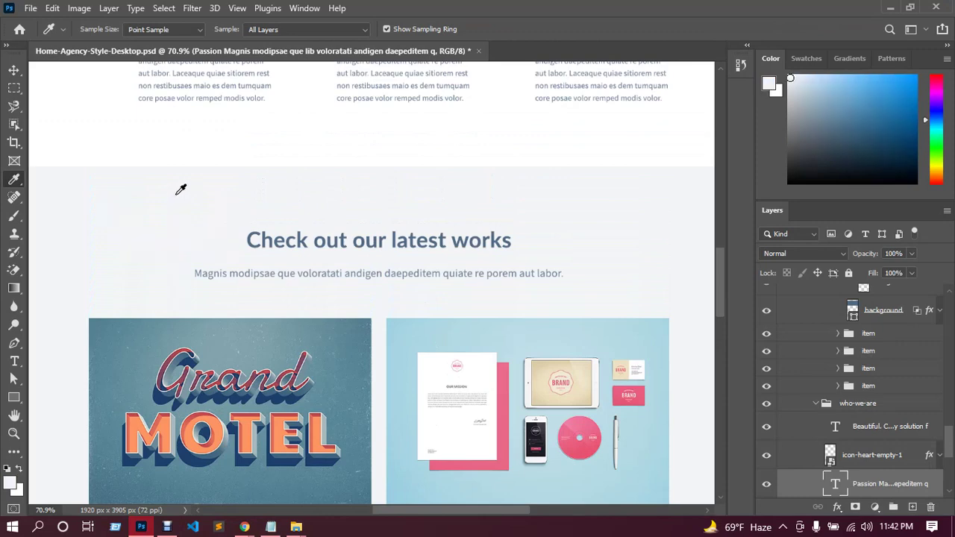
pyautogui.click(13, 487)
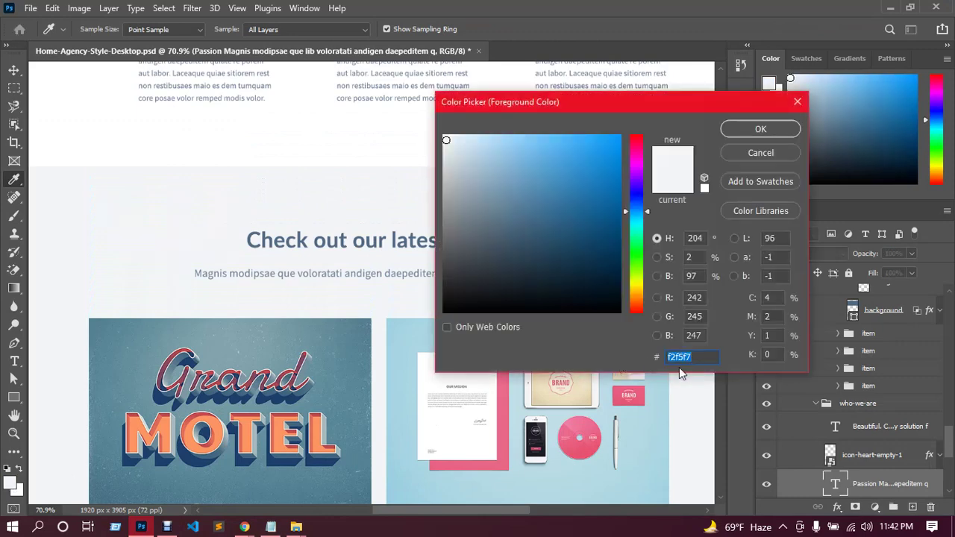
pyautogui.click(245, 526)
pyautogui.click(104, 429)
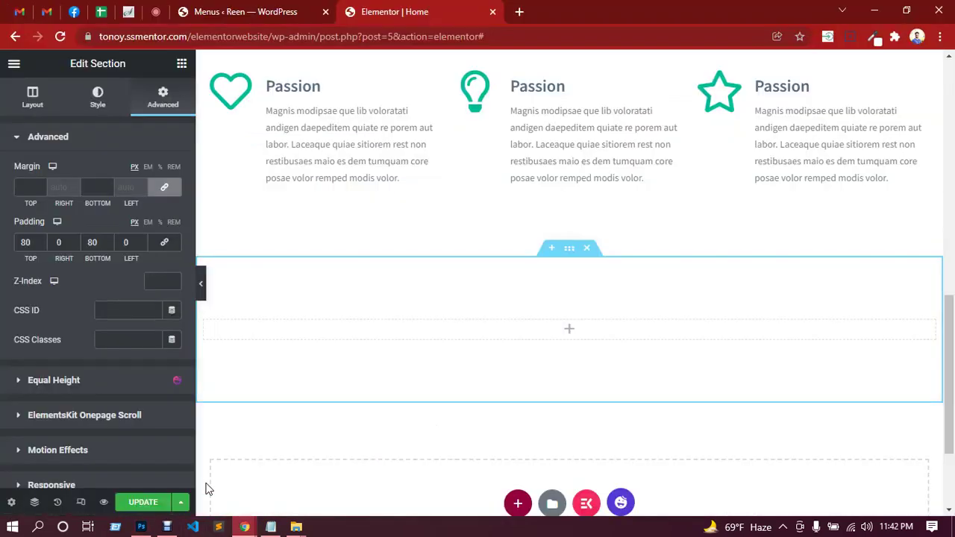
# Set the section's background to the classic colour f2f5f7.
pyautogui.click(100, 101)
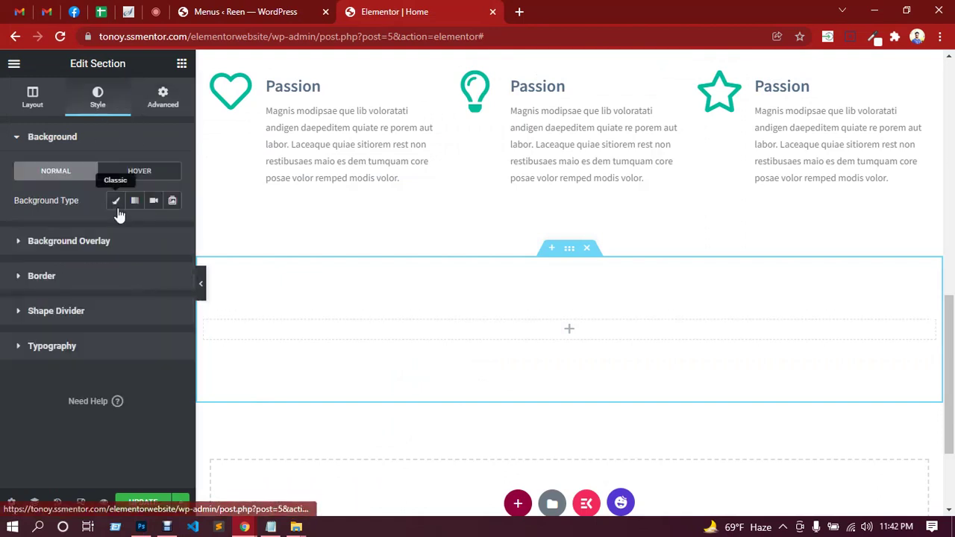
pyautogui.click(116, 202)
pyautogui.click(172, 231)
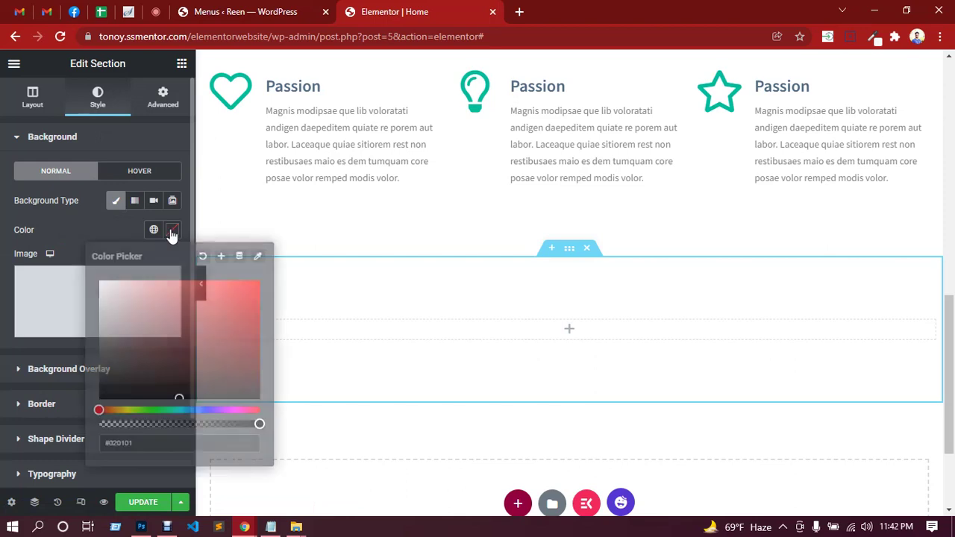
pyautogui.write('f2f5f7')
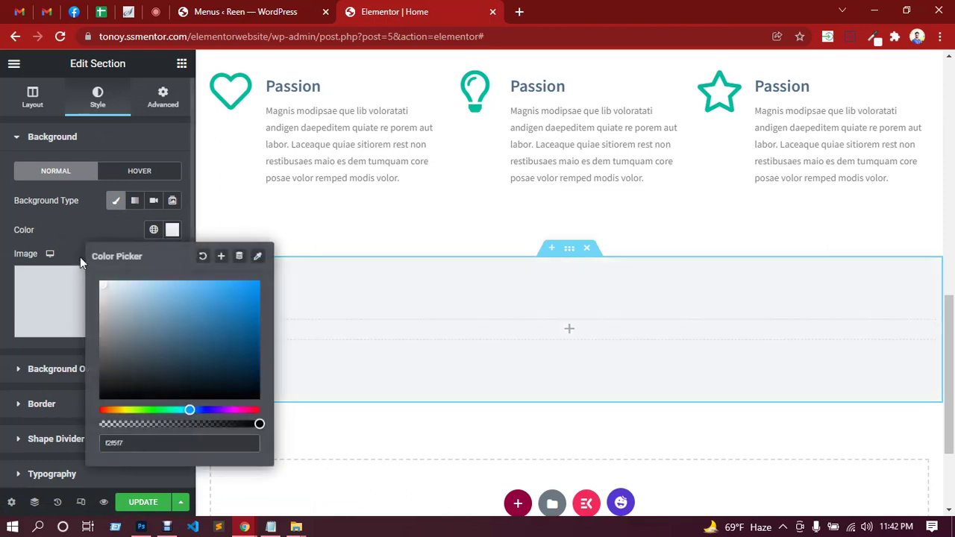
pyautogui.click(84, 229)
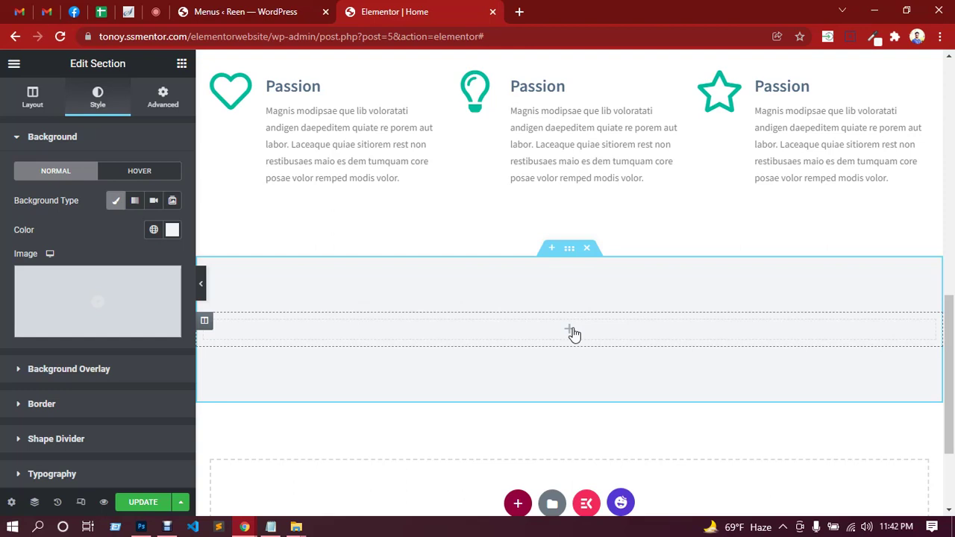
# Add a two-column inner section, duplicate it, and make the upper row a single column.
pyautogui.click(569, 330)
pyautogui.moveTo(49, 232); pyautogui.dragTo(553, 337)
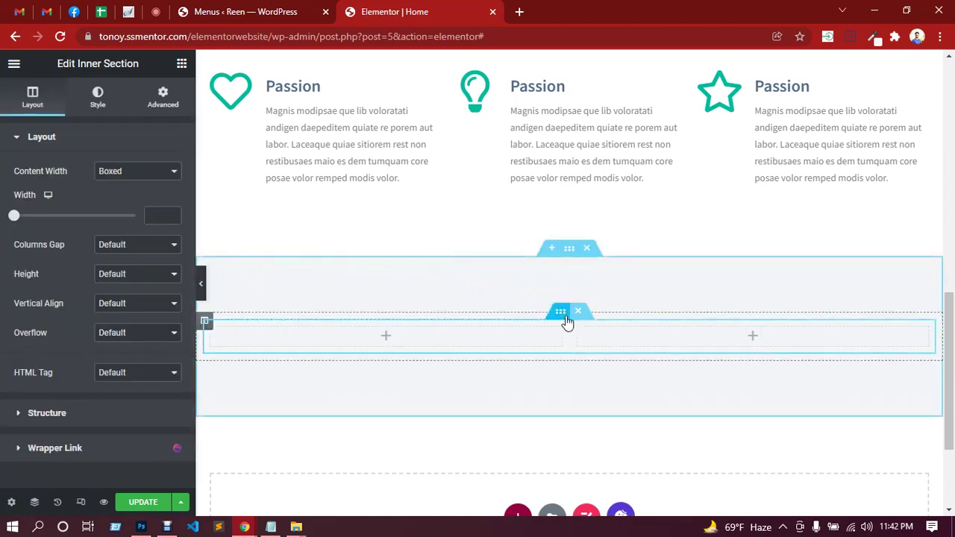
pyautogui.rightClick(566, 318)
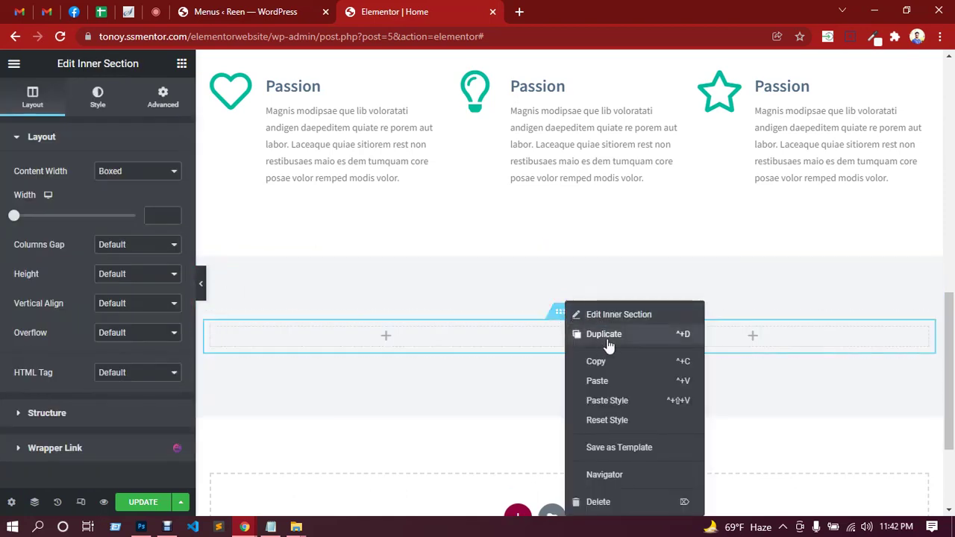
pyautogui.click(606, 336)
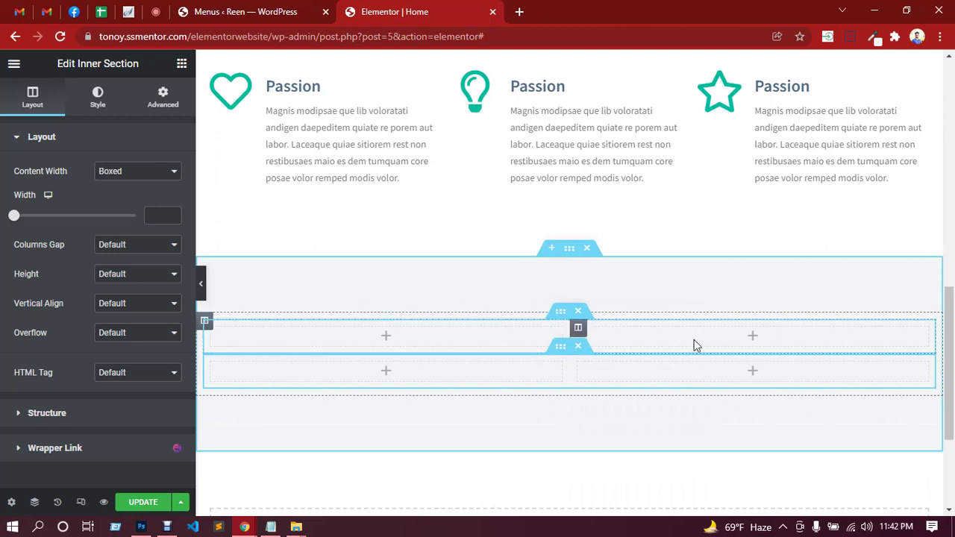
pyautogui.rightClick(520, 339)
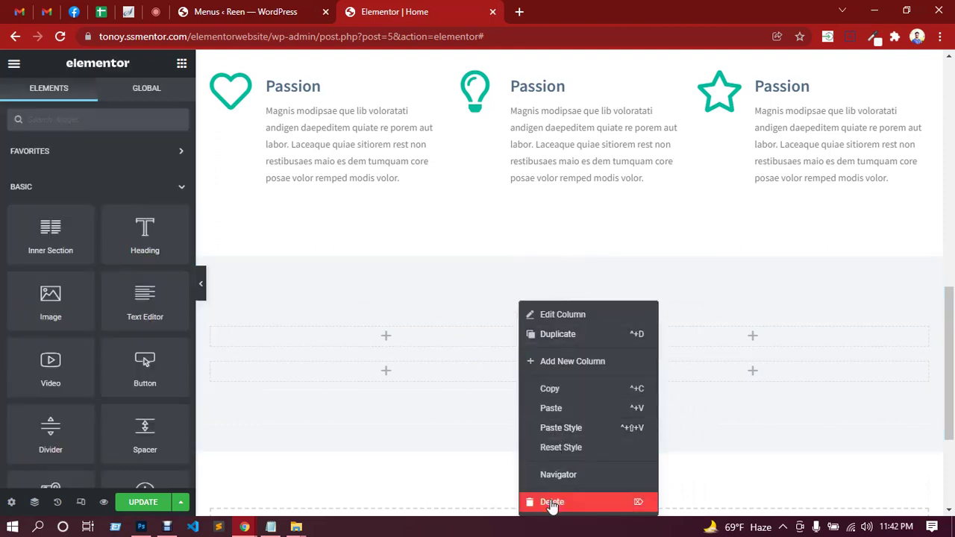
pyautogui.click(552, 502)
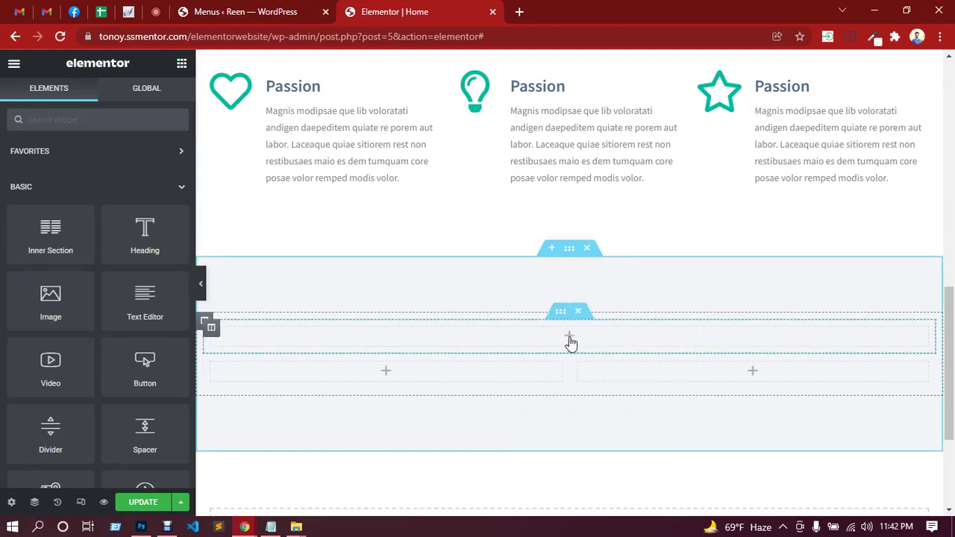
# Copy the 'Beautiful. Clean. Responsive.' heading and paste it into the full-width top column.
pyautogui.scroll(5, 570, 341)
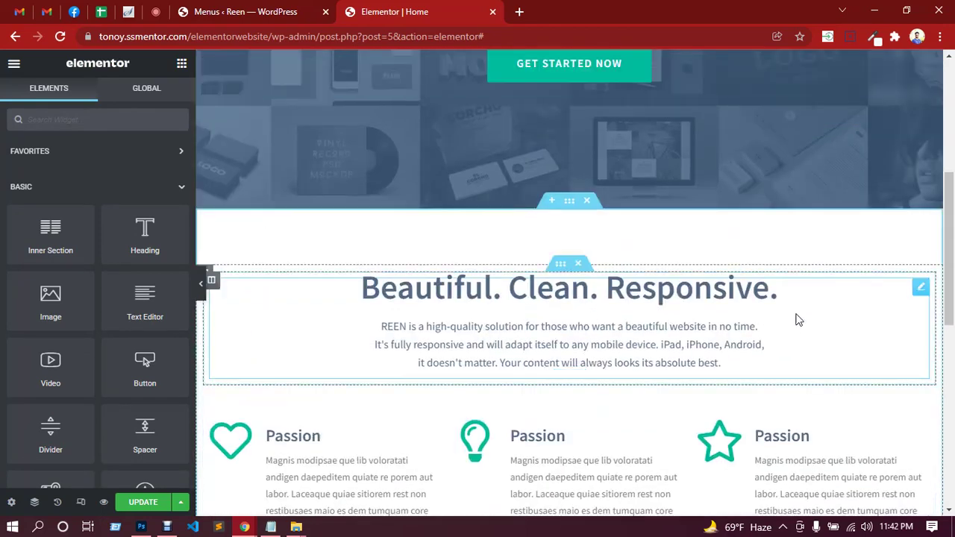
pyautogui.rightClick(813, 307)
pyautogui.click(839, 362)
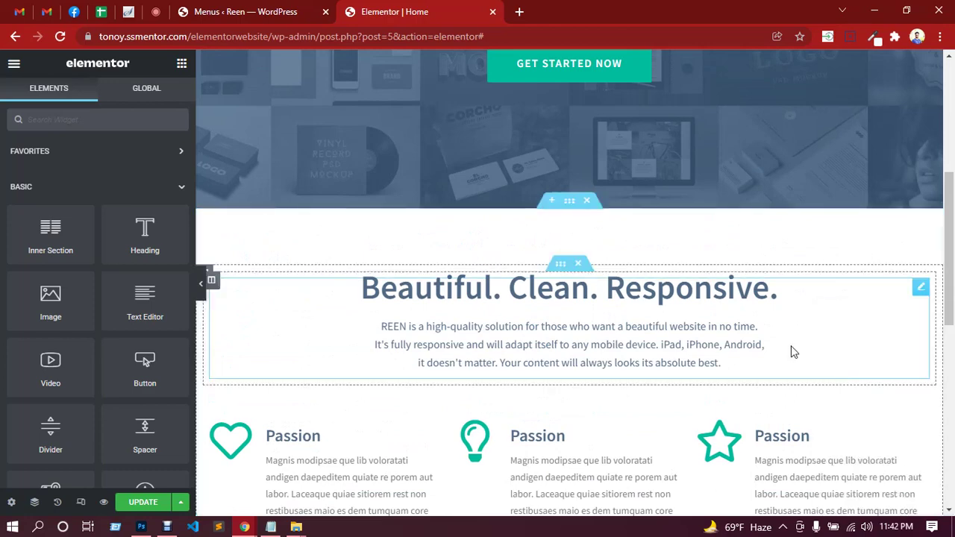
pyautogui.scroll(-6, 746, 358)
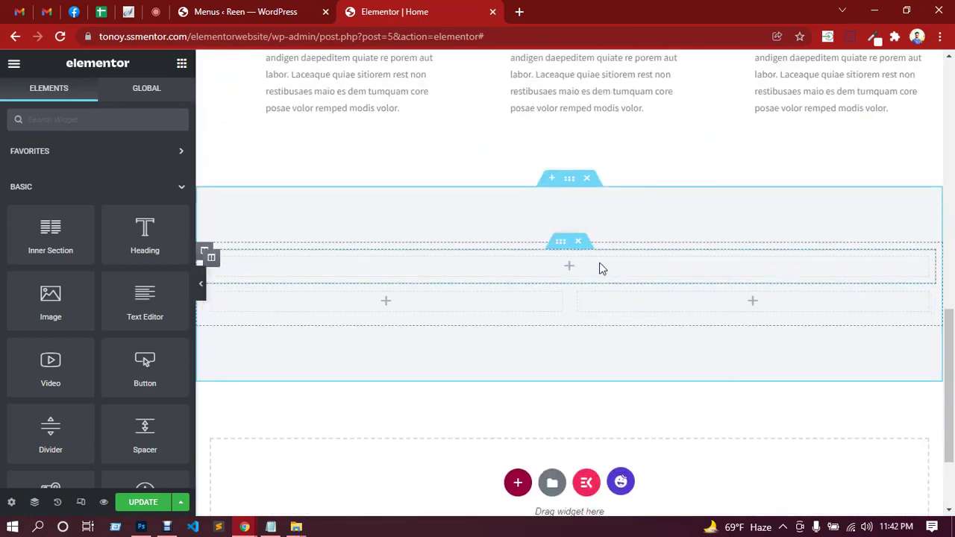
pyautogui.rightClick(600, 264)
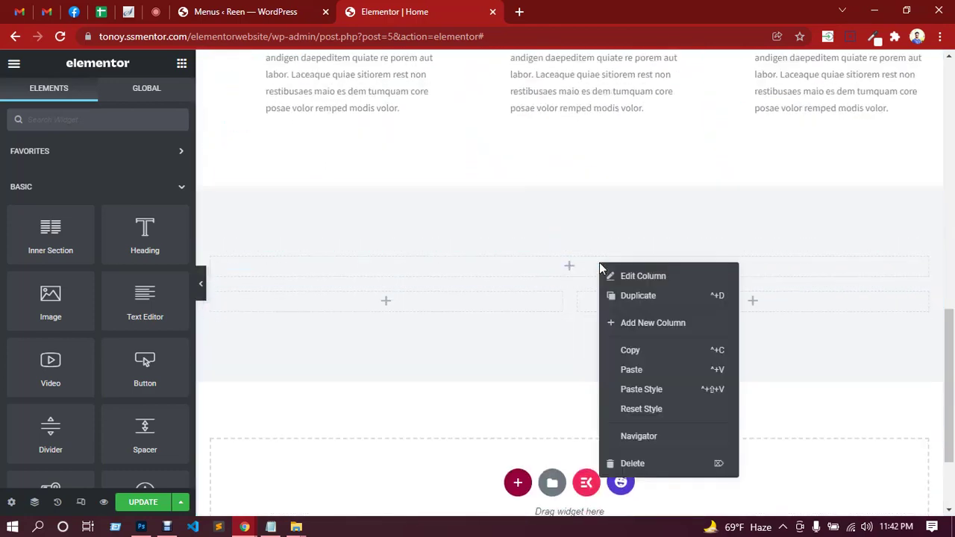
pyautogui.click(631, 370)
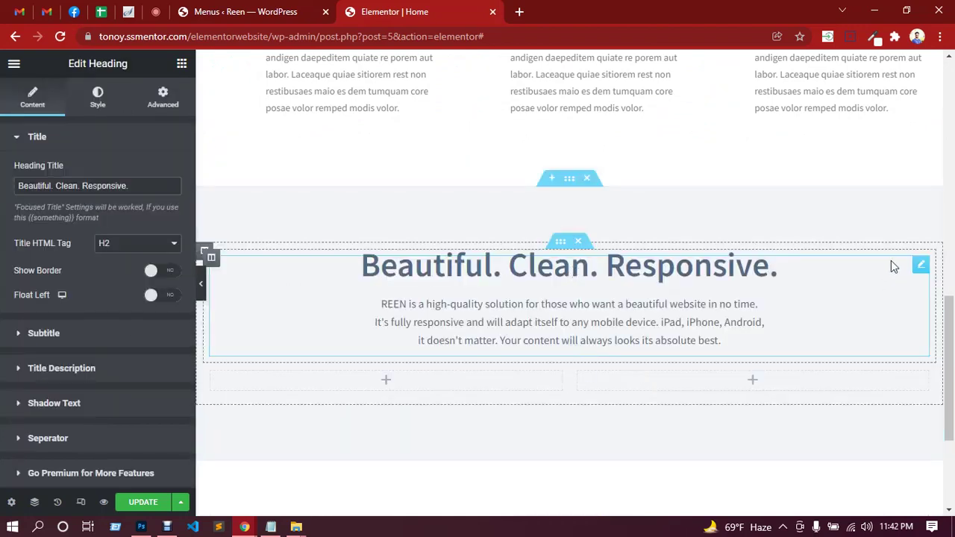
# Copy 'Check out our latest works' from the mockup into the heading title.
pyautogui.click(141, 527)
pyautogui.click(796, 106)
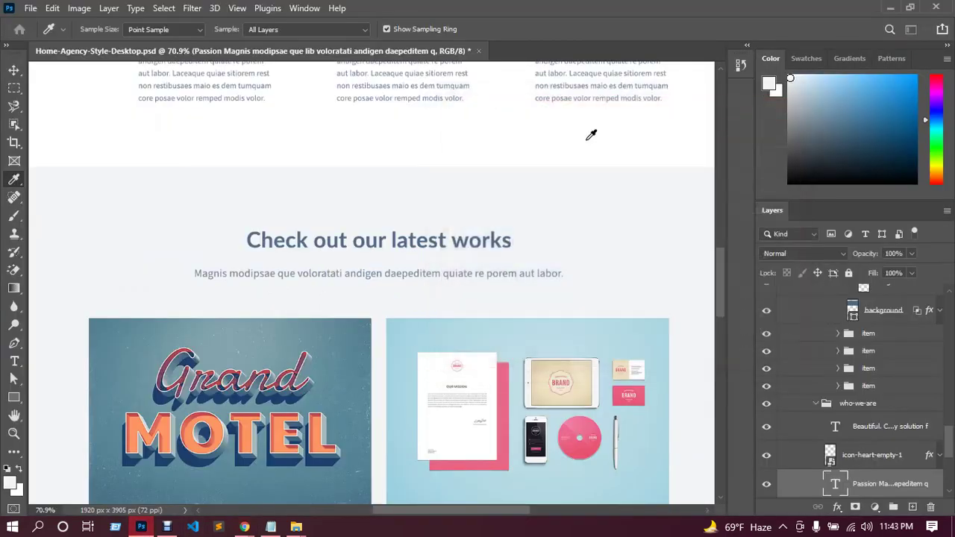
pyautogui.click(13, 70)
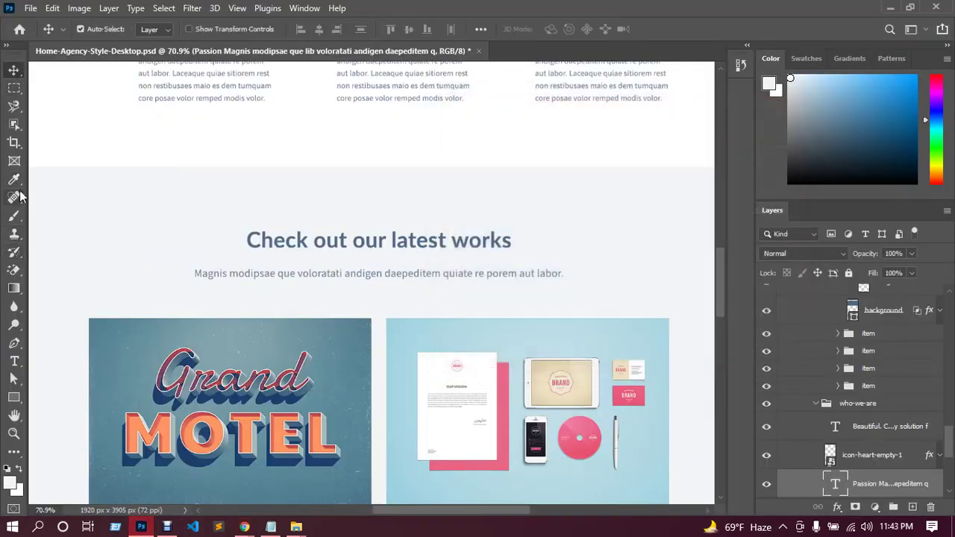
pyautogui.click(14, 361)
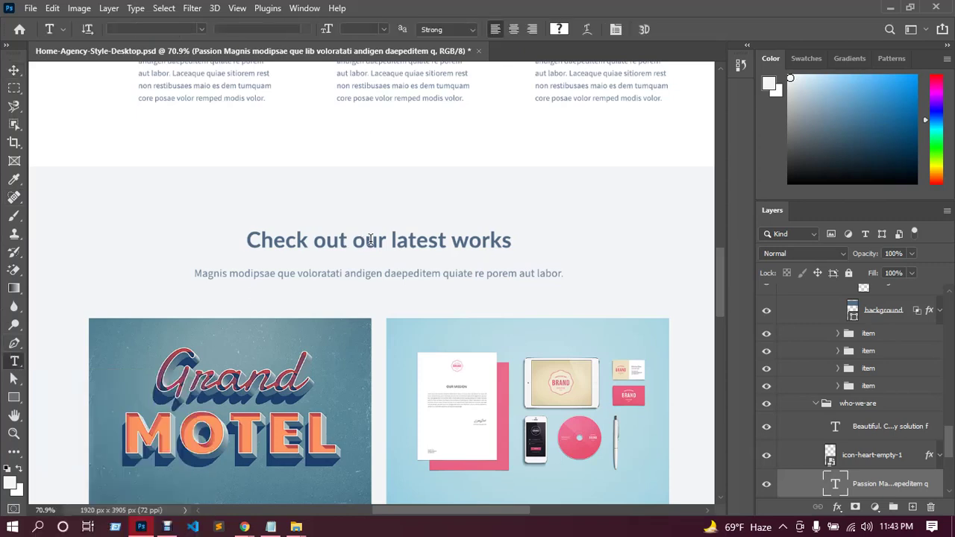
pyautogui.click(372, 241)
pyautogui.moveTo(522, 240); pyautogui.dragTo(244, 237)
pyautogui.moveTo(244, 526)
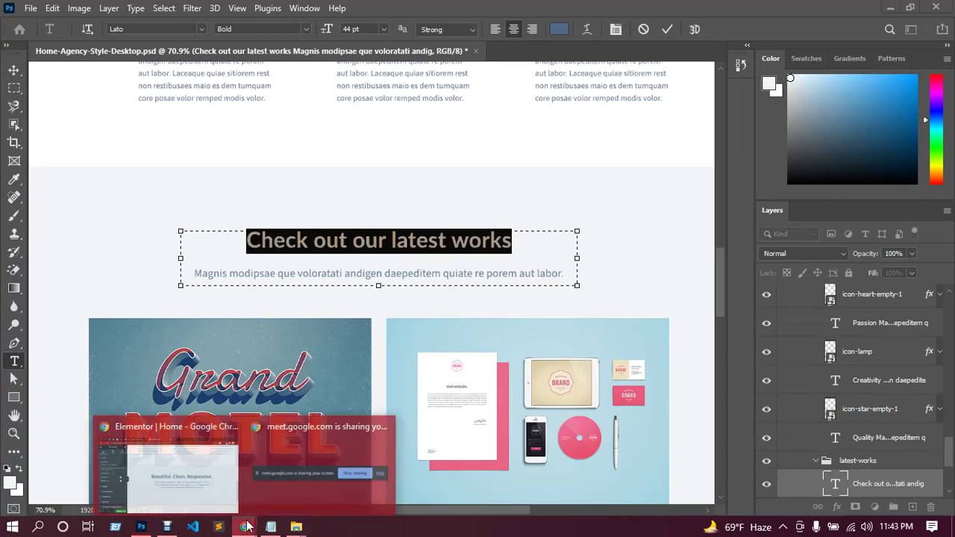
pyautogui.click(214, 475)
pyautogui.moveTo(128, 185); pyautogui.dragTo(2, 197)
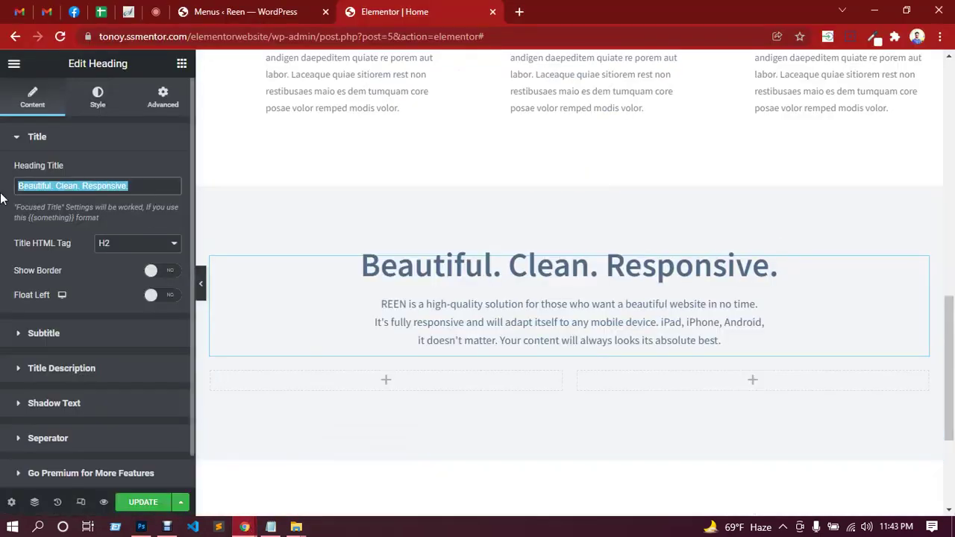
pyautogui.hotkey('ctrl', 'v')
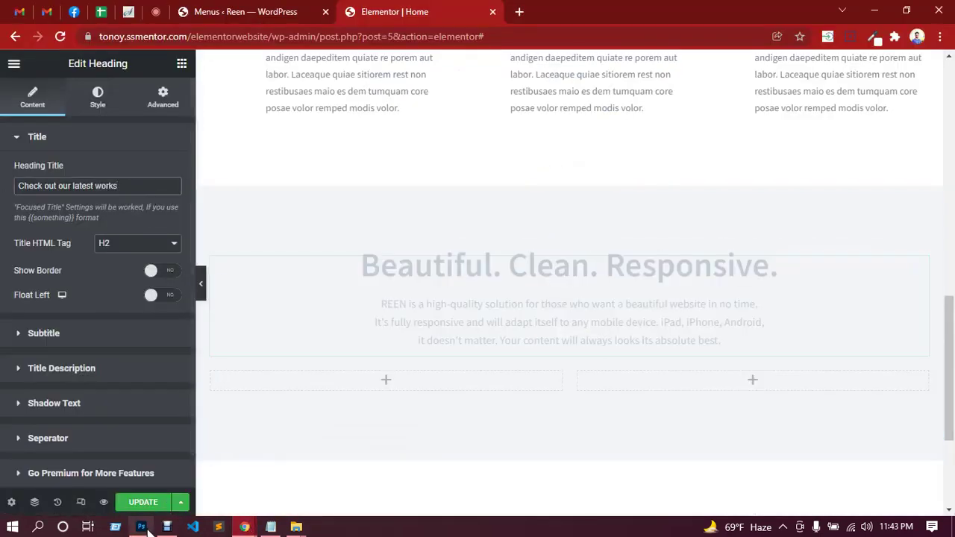
# Paste the 'Magnis modipsae' subtitle into the heading description and save the page.
pyautogui.click(141, 527)
pyautogui.moveTo(570, 274); pyautogui.dragTo(192, 273)
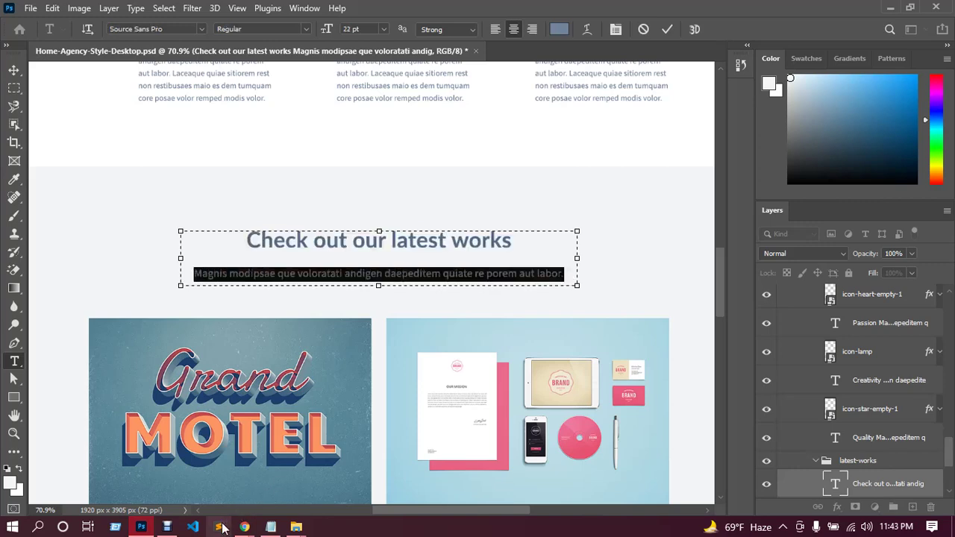
pyautogui.click(244, 527)
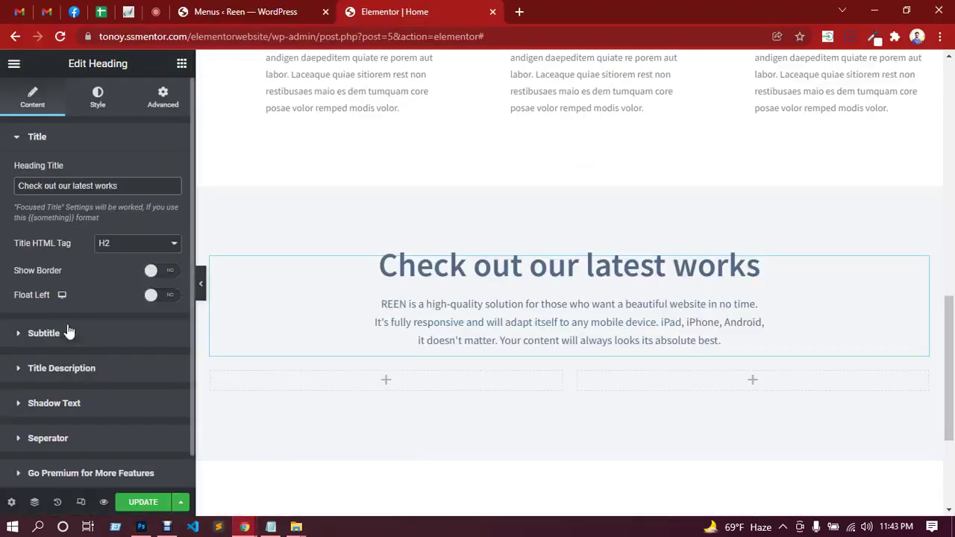
pyautogui.click(88, 373)
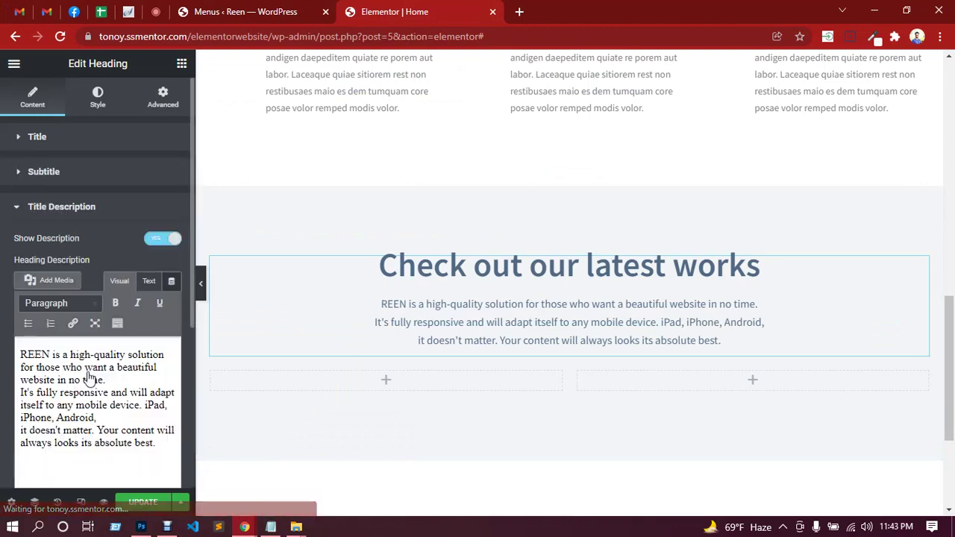
pyautogui.hotkey('ctrl', 'a')
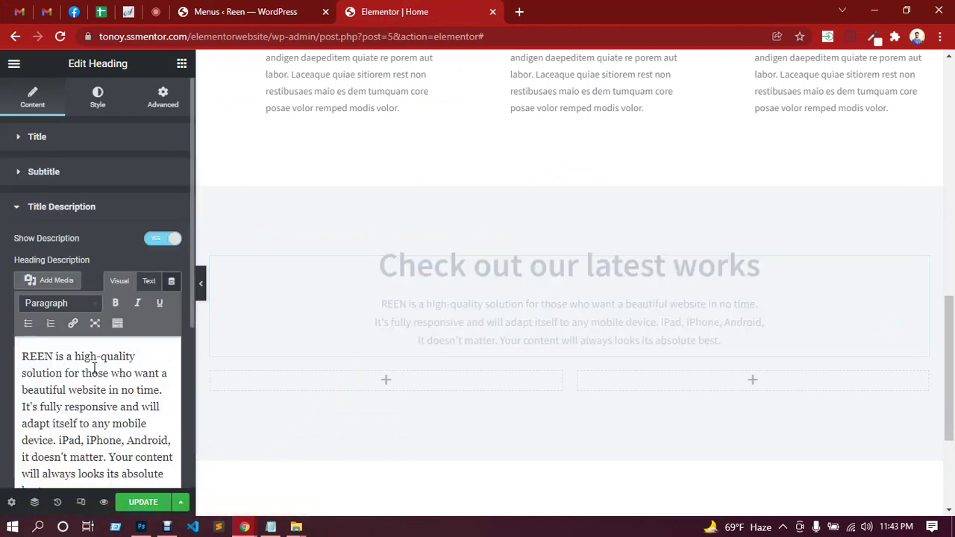
pyautogui.hotkey('ctrl', 'v')
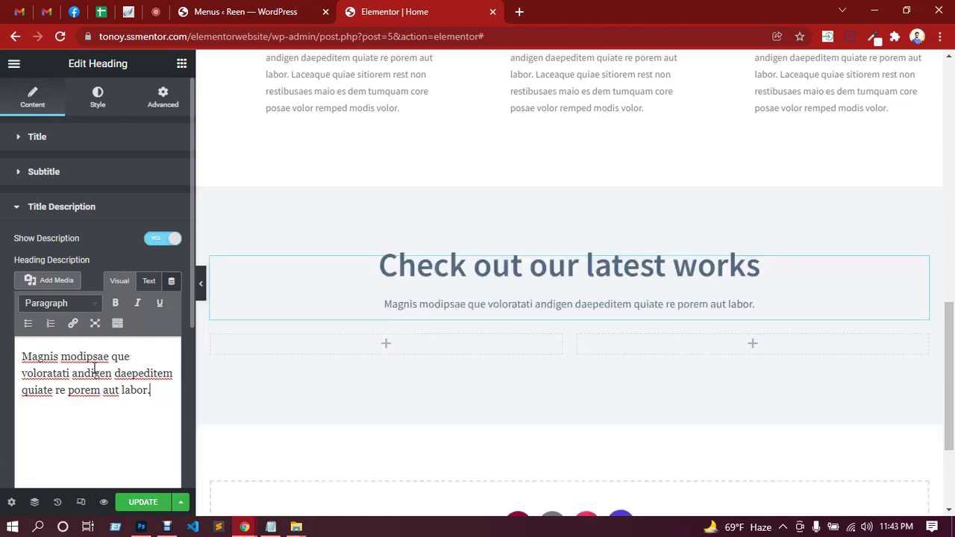
pyautogui.click(141, 504)
pyautogui.scroll(-1, 525, 302)
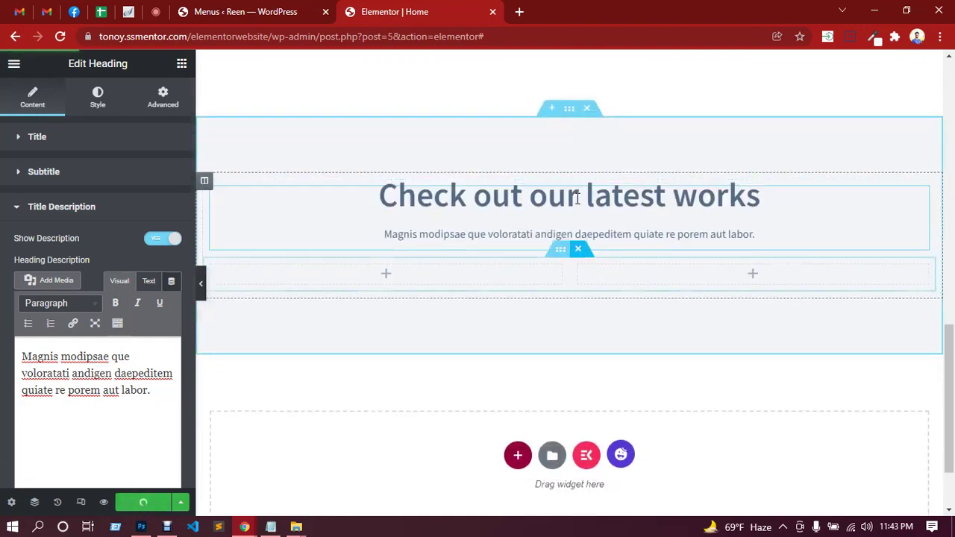
pyautogui.click(561, 176)
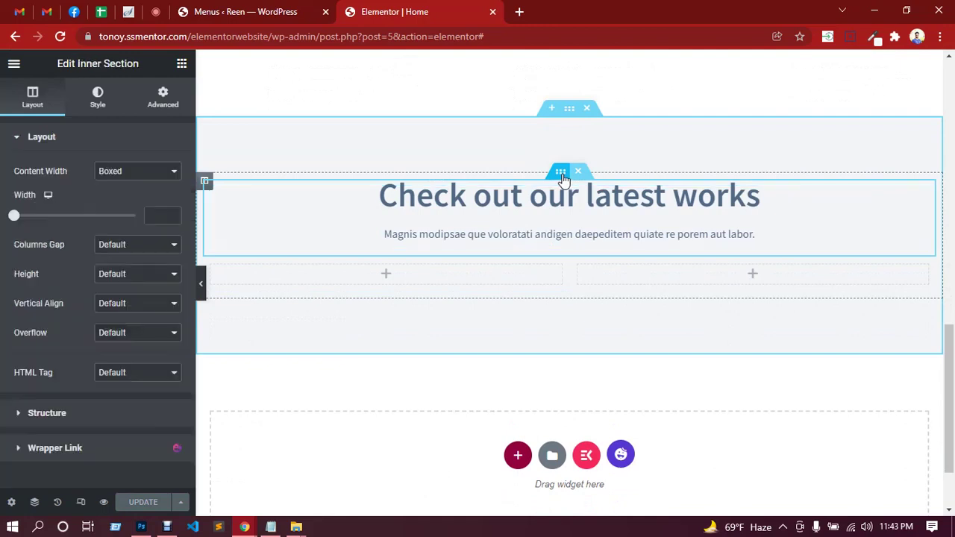
# Unlink the inner section's padding, set bottom to 60 px, and save the page.
pyautogui.click(162, 105)
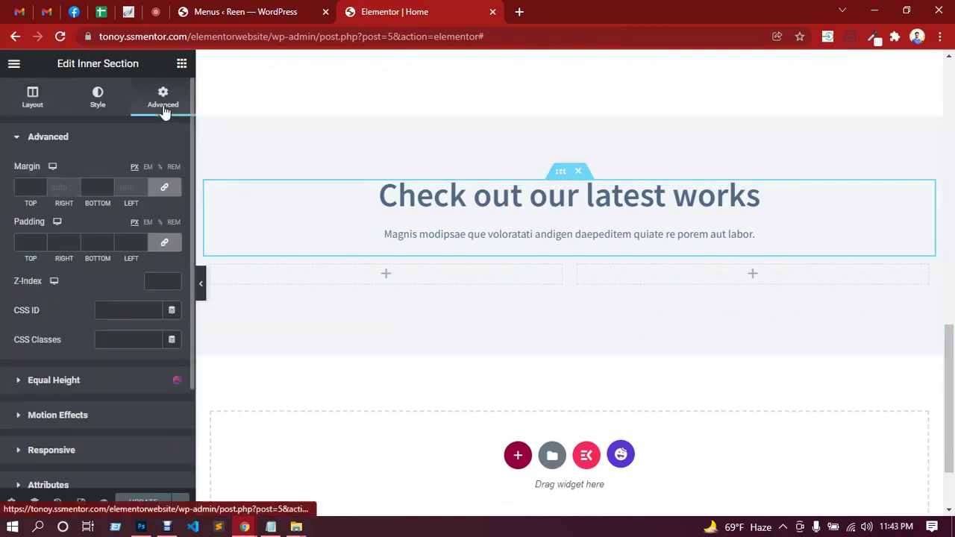
pyautogui.click(164, 243)
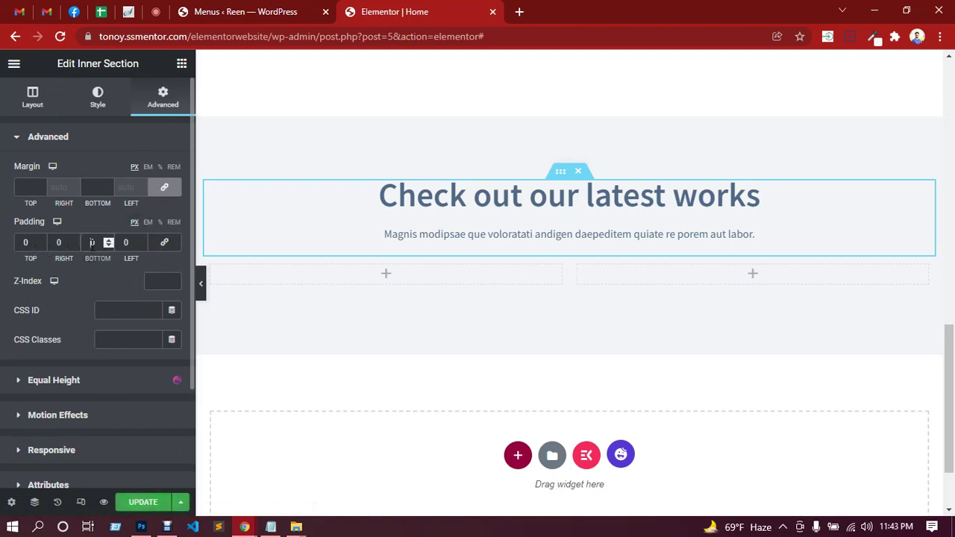
pyautogui.doubleClick(92, 242)
pyautogui.write('60')
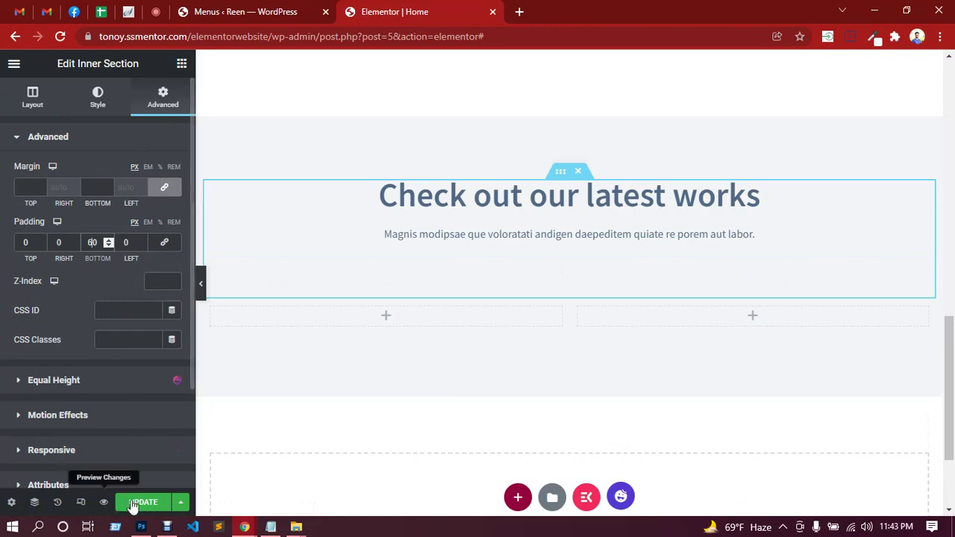
pyautogui.click(143, 503)
pyautogui.scroll(-2, 447, 254)
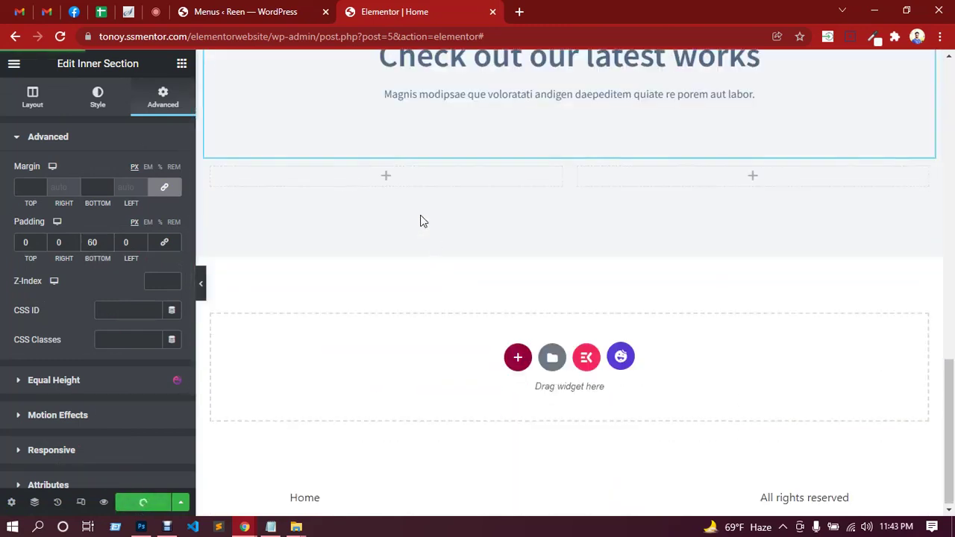
pyautogui.click(141, 526)
# Select the Grand Motel image group in the Photoshop Layers panel.
pyautogui.scroll(-1, 299, 360)
pyautogui.scroll(-2, 296, 356)
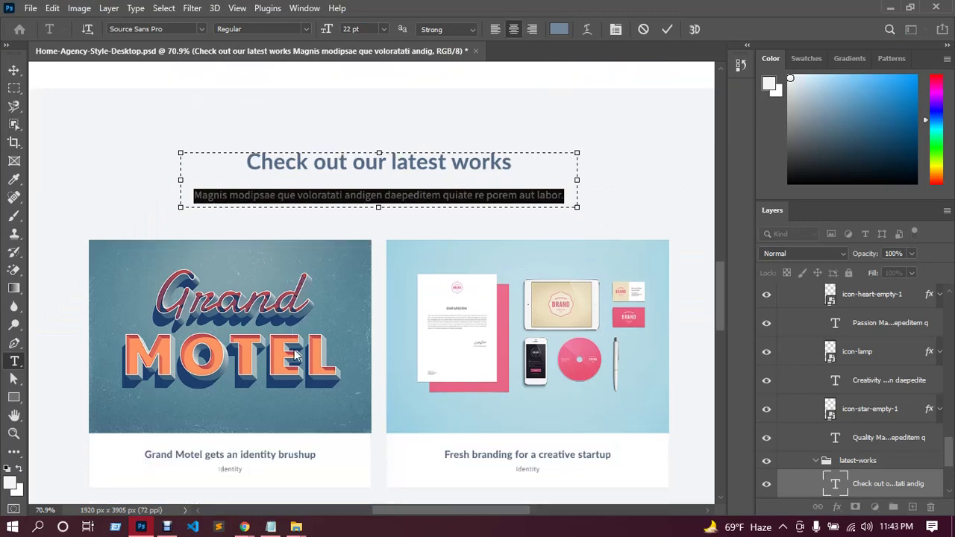
pyautogui.scroll(-1, 265, 331)
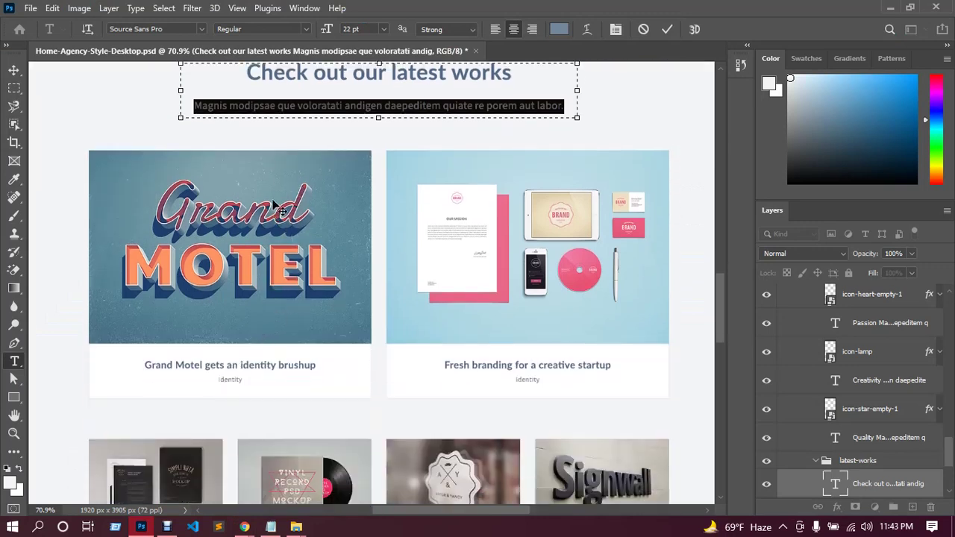
pyautogui.click(15, 70)
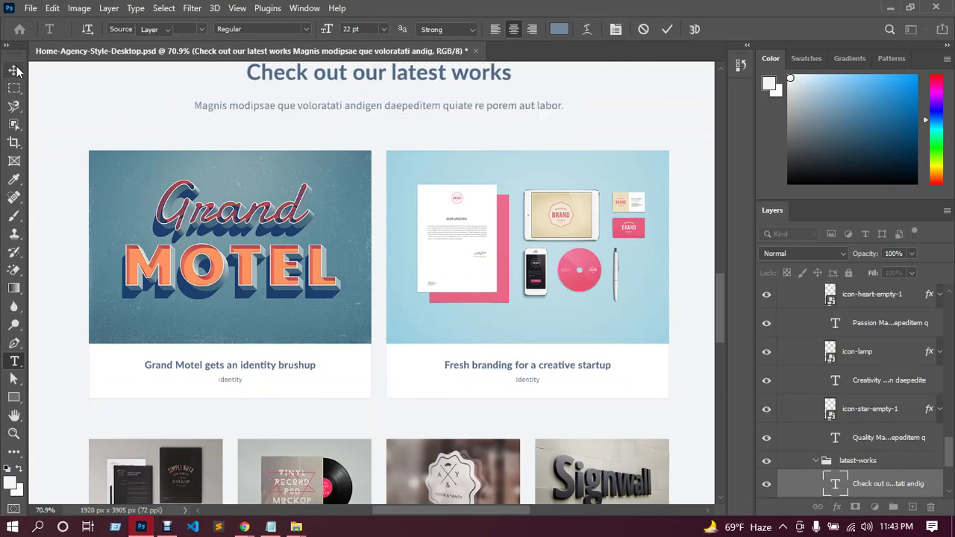
pyautogui.click(131, 163)
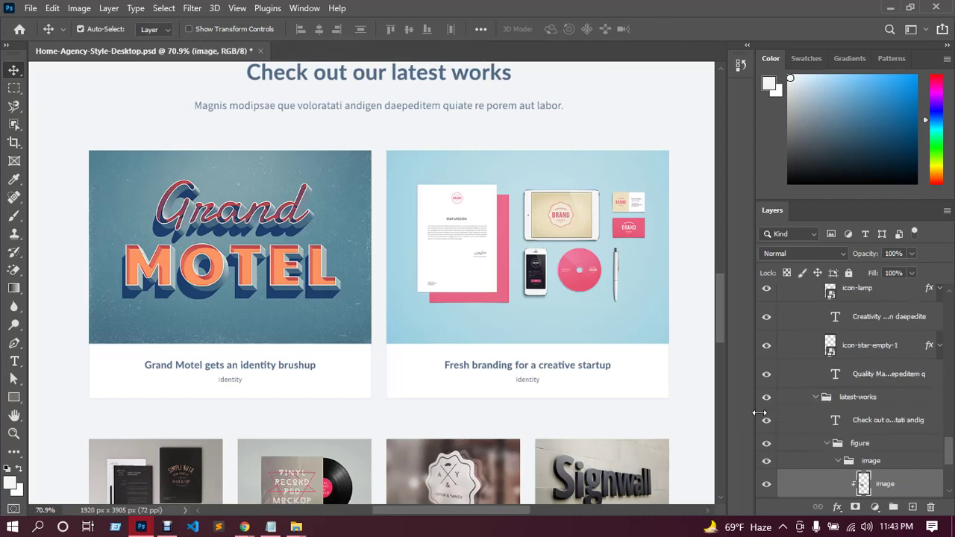
pyautogui.scroll(-1, 903, 463)
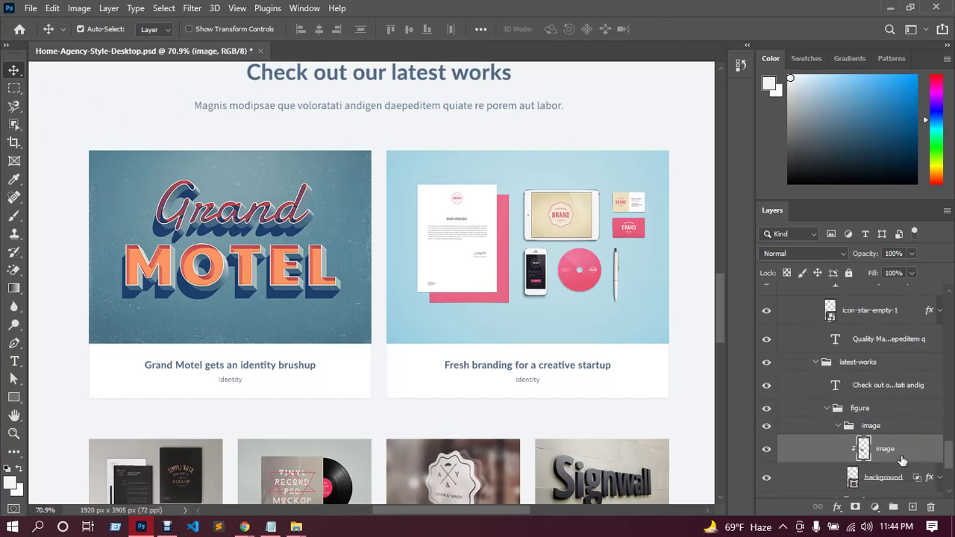
pyautogui.click(872, 431)
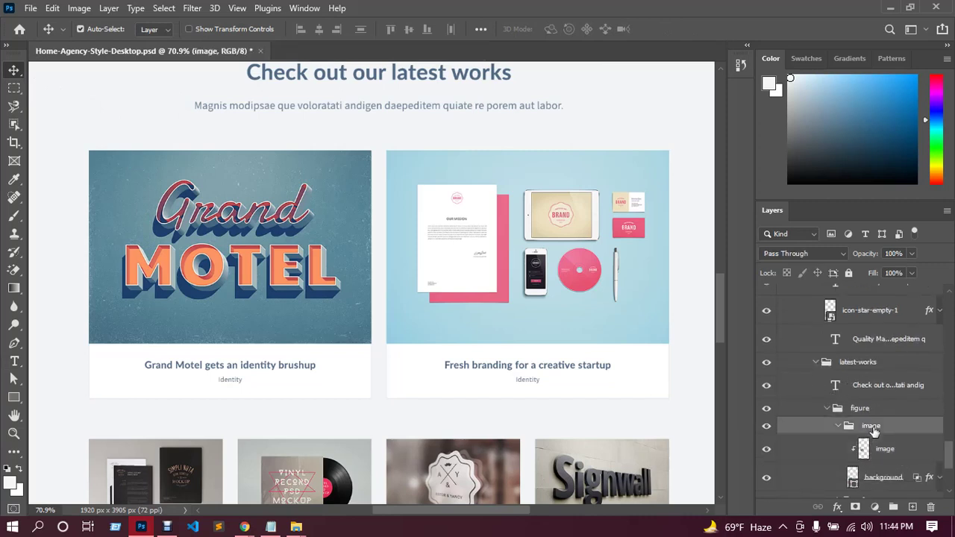
# Quick Export the image group as a PNG named 1 and return to Elementor.
pyautogui.rightClick(873, 431)
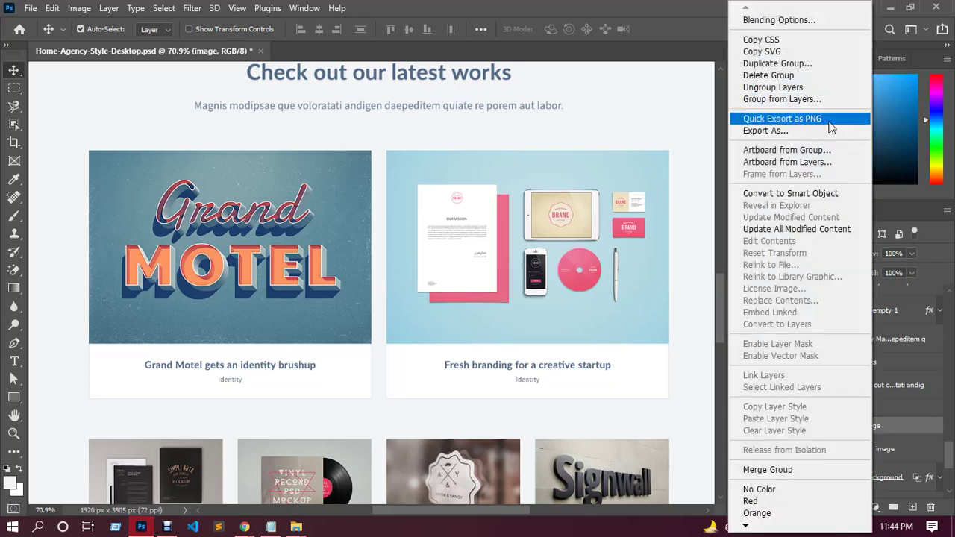
pyautogui.click(828, 120)
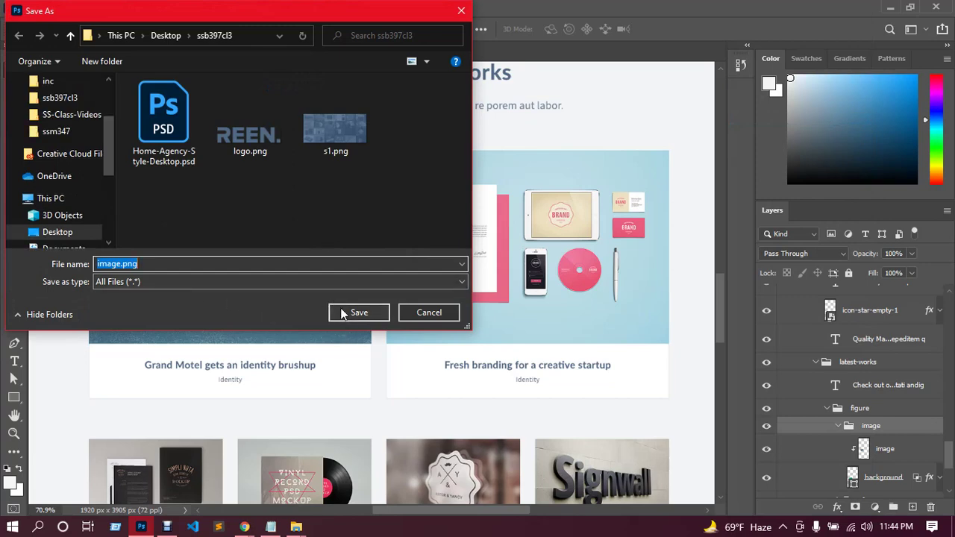
pyautogui.write('1')
pyautogui.click(366, 319)
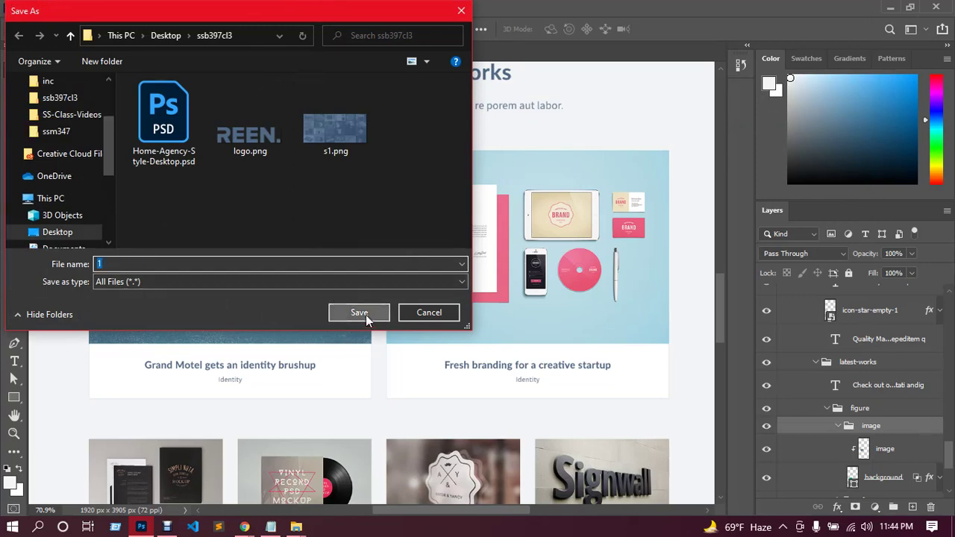
pyautogui.moveTo(243, 525)
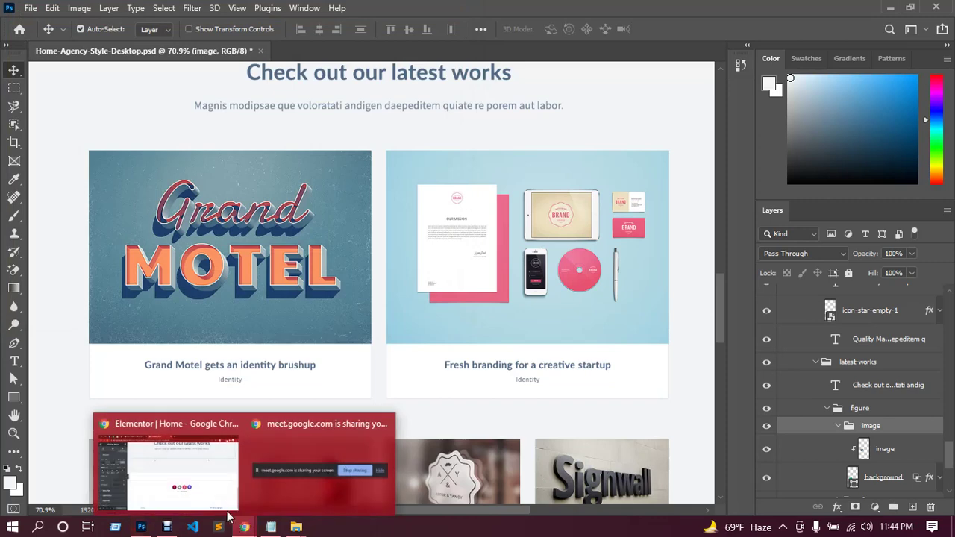
pyautogui.click(208, 485)
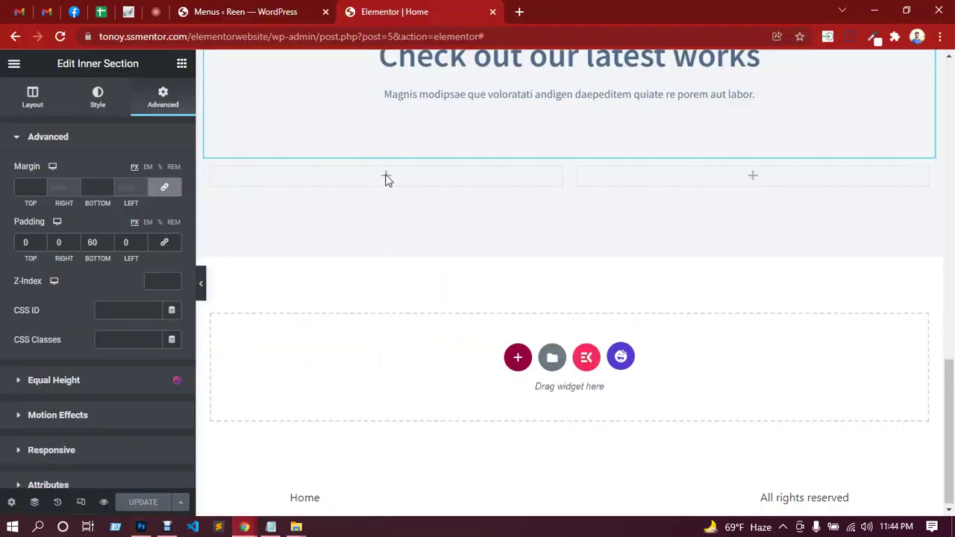
# Drag an Image Box widget into the left column and set its image width to 100%.
pyautogui.click(386, 177)
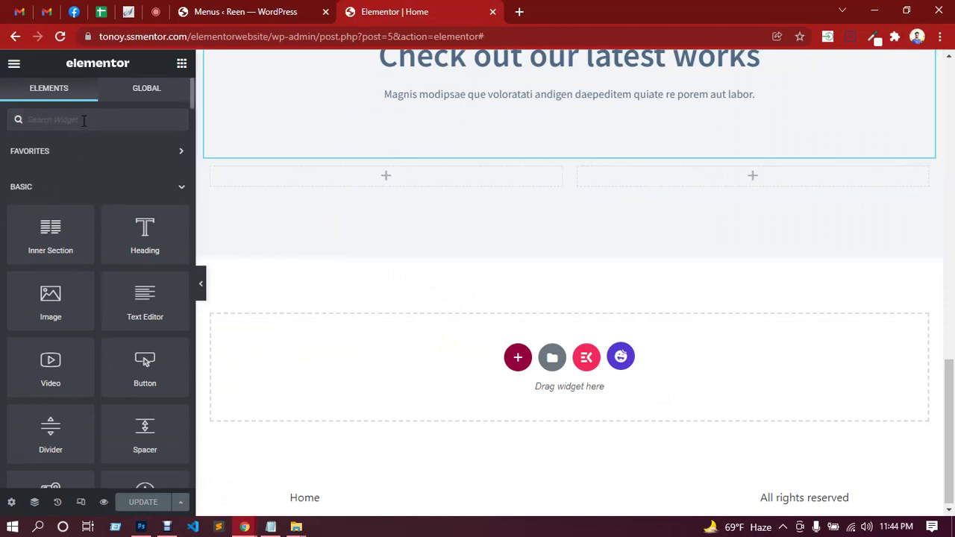
pyautogui.write('image')
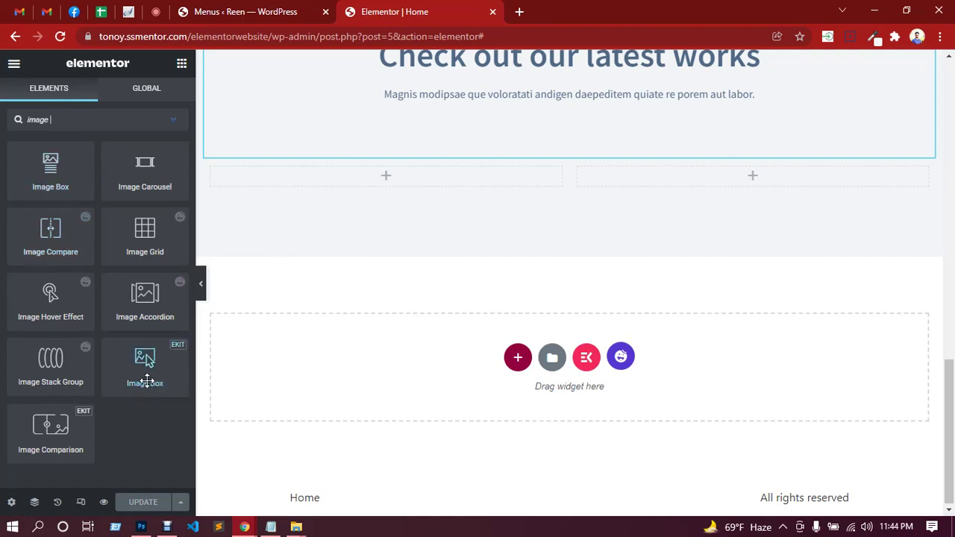
pyautogui.moveTo(64, 181); pyautogui.dragTo(399, 175)
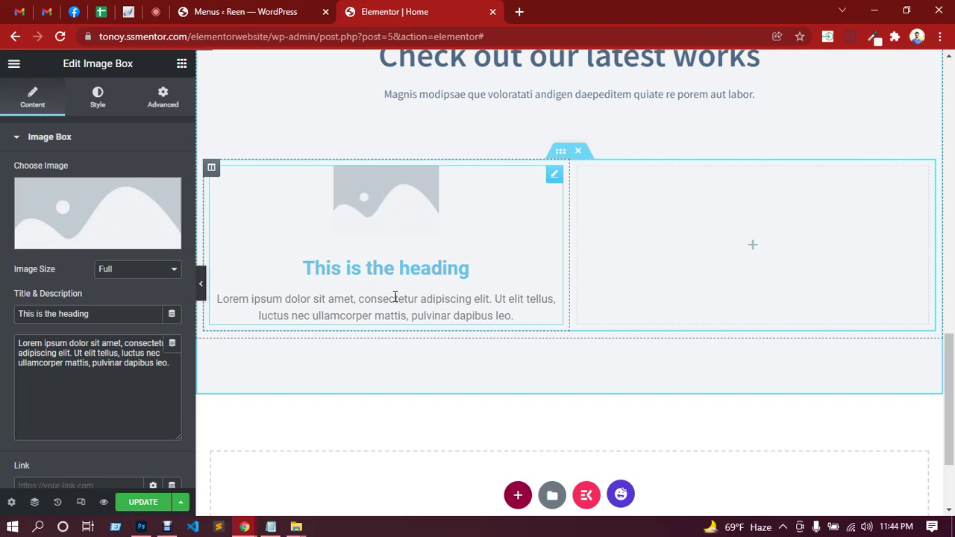
pyautogui.click(95, 105)
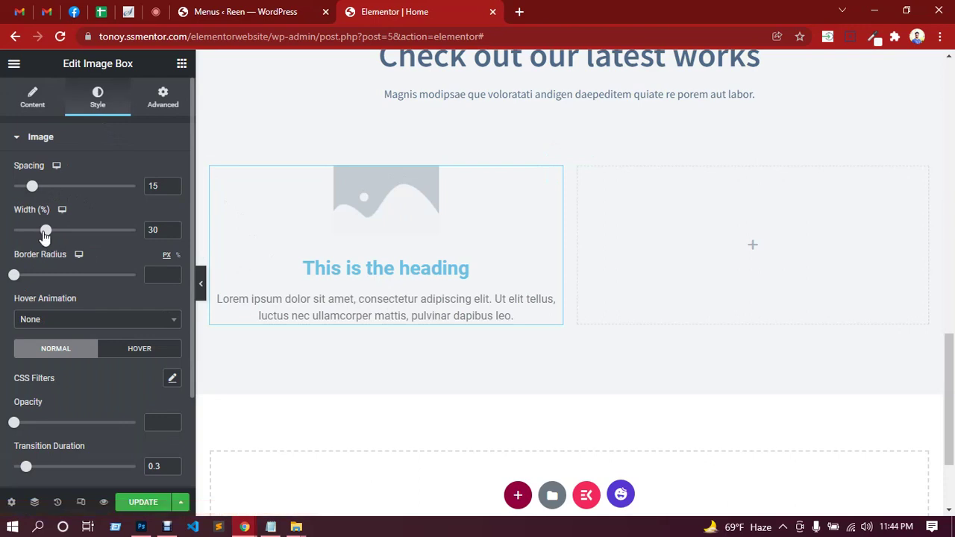
pyautogui.moveTo(45, 230); pyautogui.dragTo(147, 238)
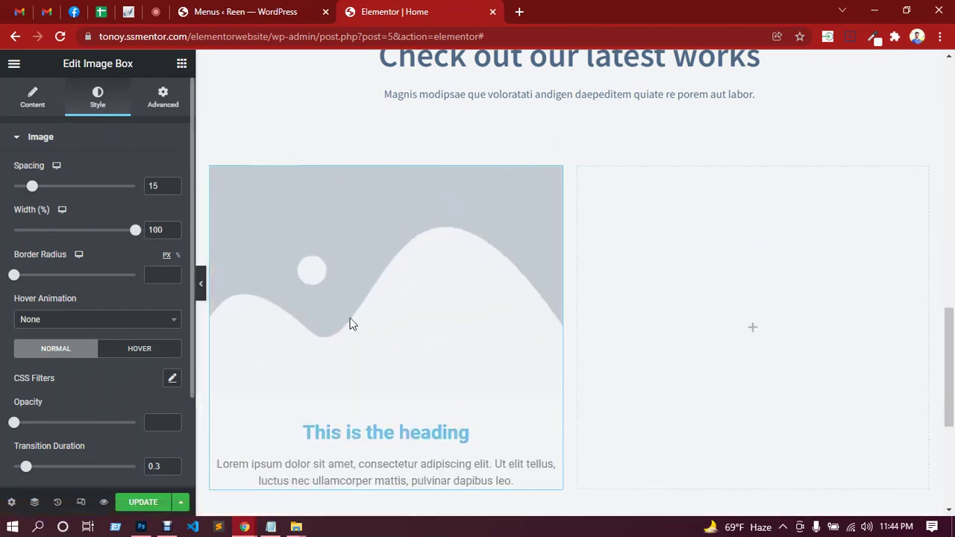
pyautogui.scroll(-2, 366, 294)
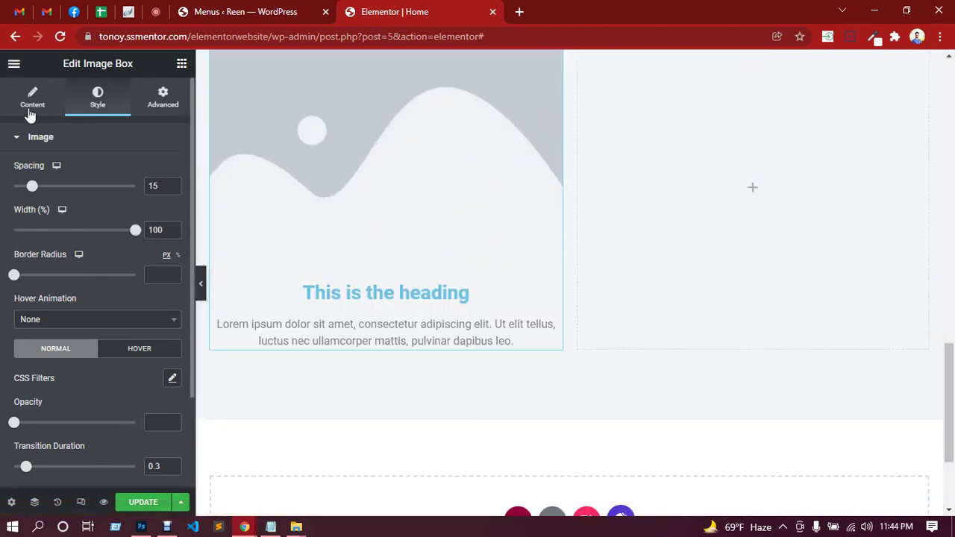
pyautogui.click(30, 99)
# Upload 1.png from the computer and insert it as the Image Box picture.
pyautogui.click(97, 213)
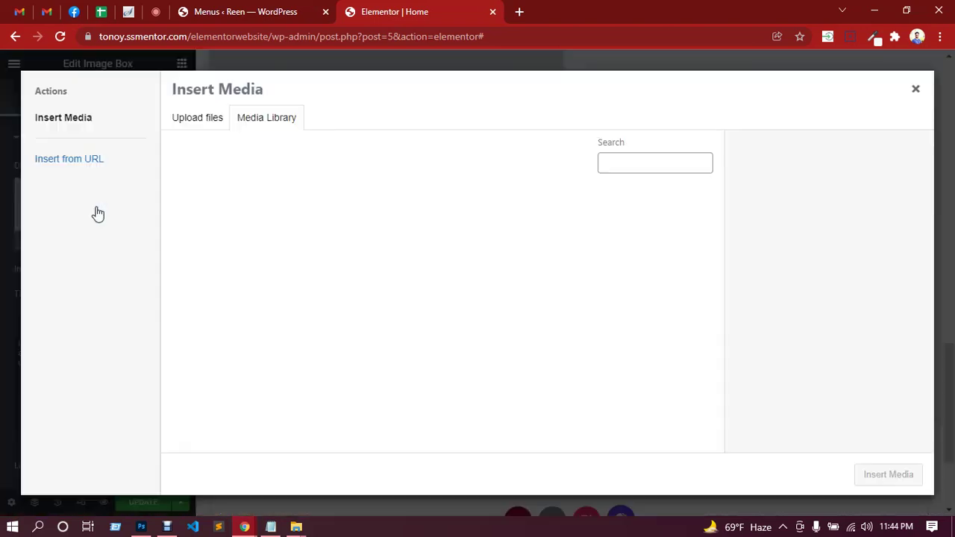
pyautogui.click(210, 133)
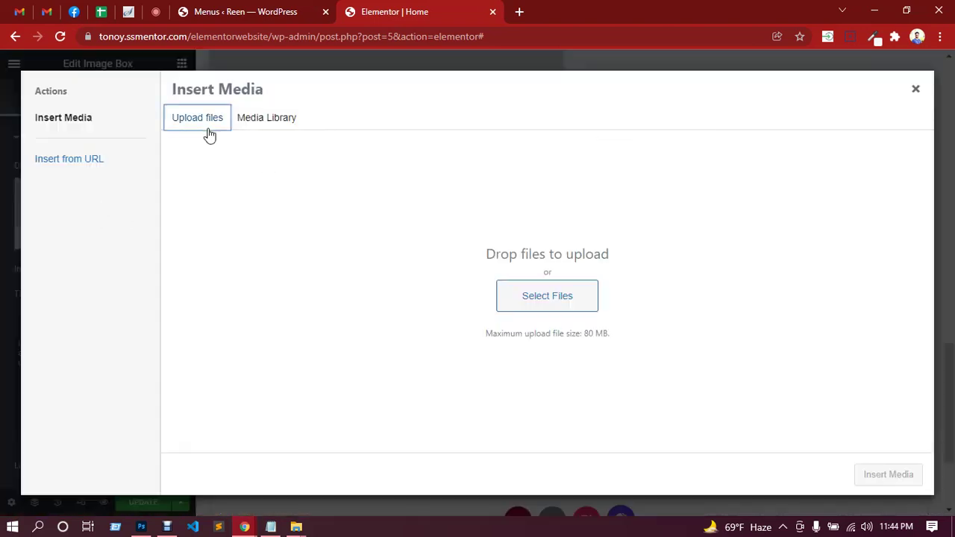
pyautogui.click(564, 316)
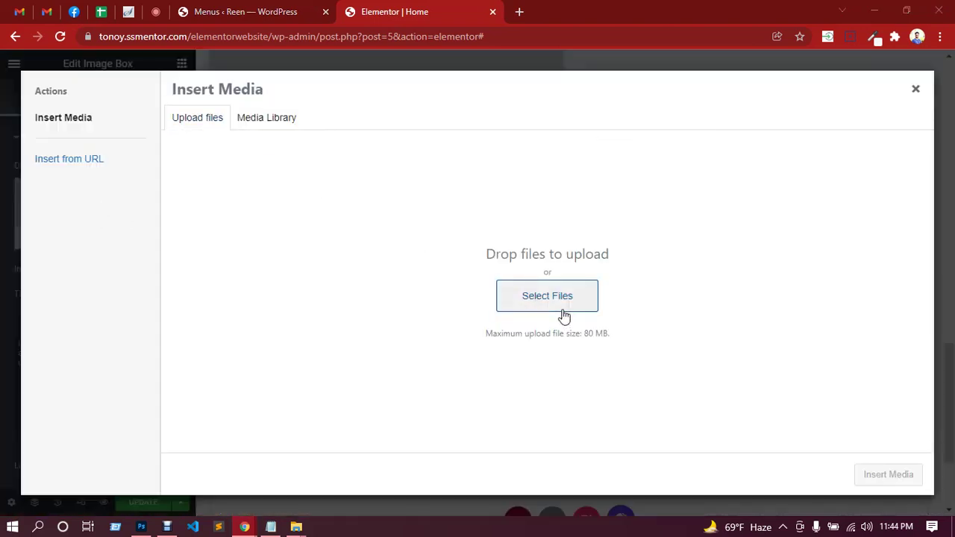
pyautogui.click(520, 158)
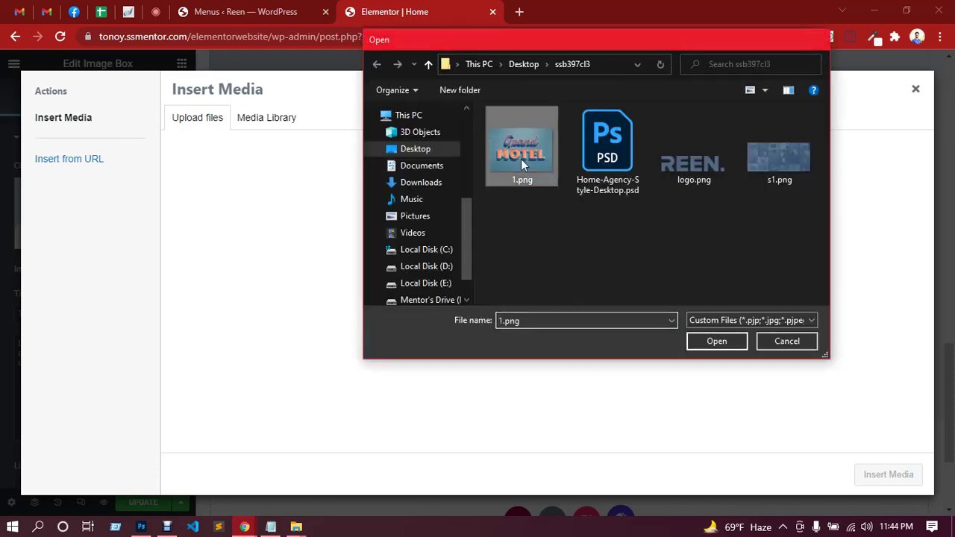
pyautogui.doubleClick(520, 159)
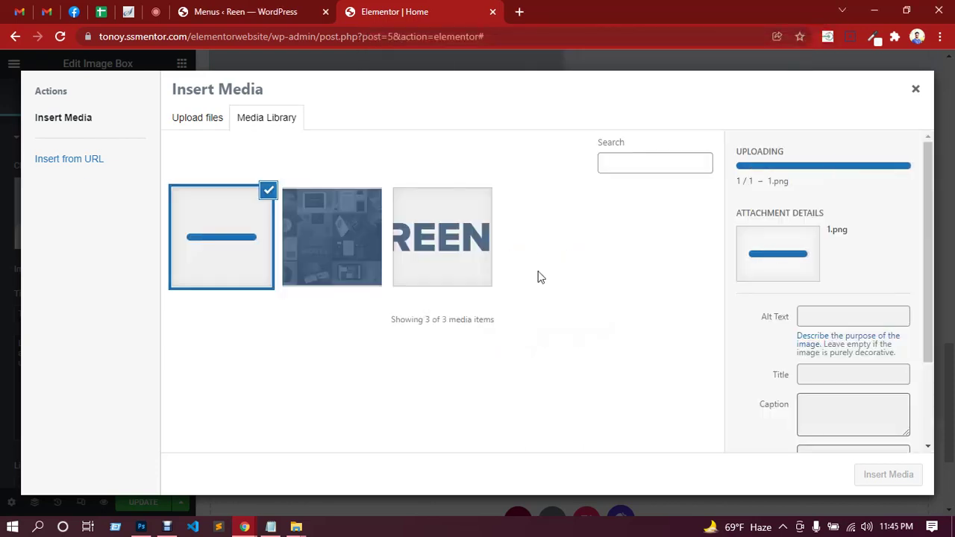
pyautogui.click(887, 475)
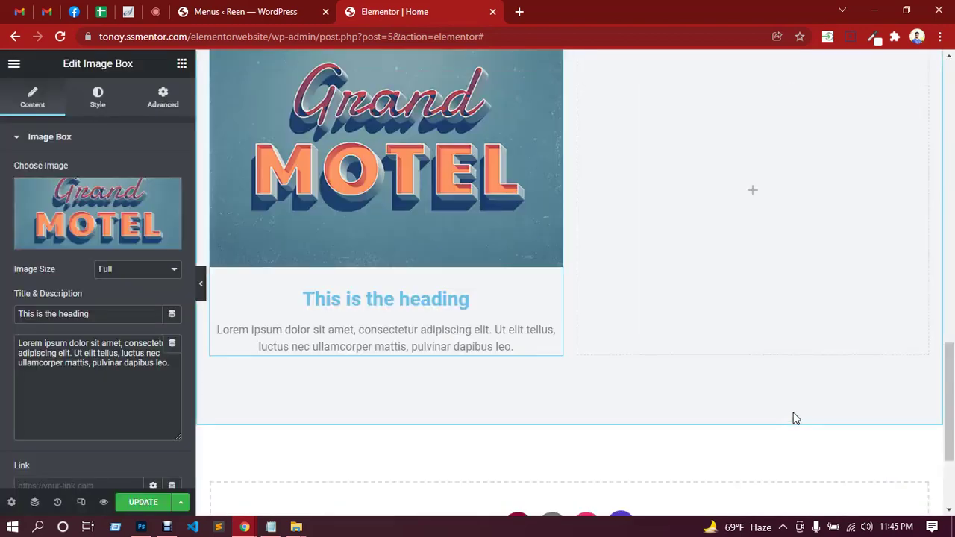
pyautogui.scroll(2, 448, 270)
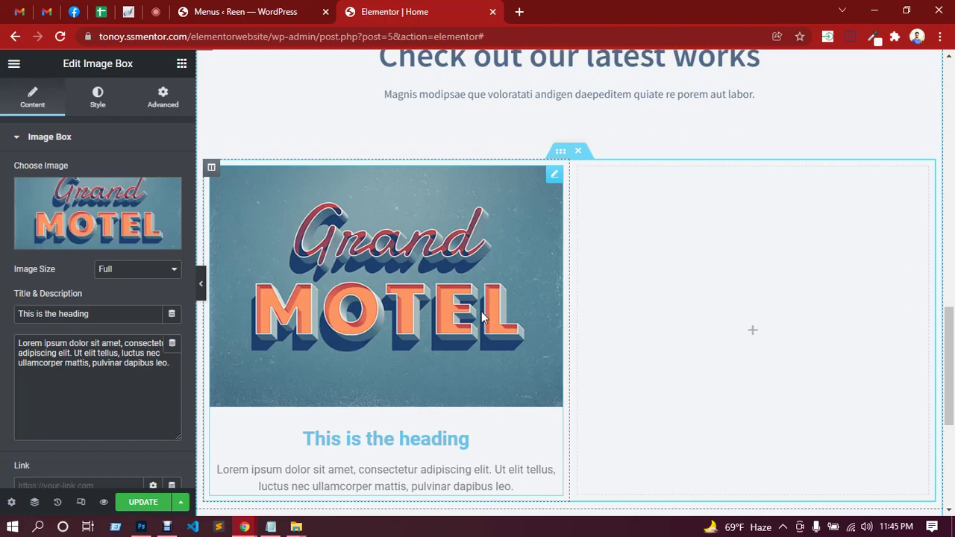
pyautogui.scroll(-2, 478, 317)
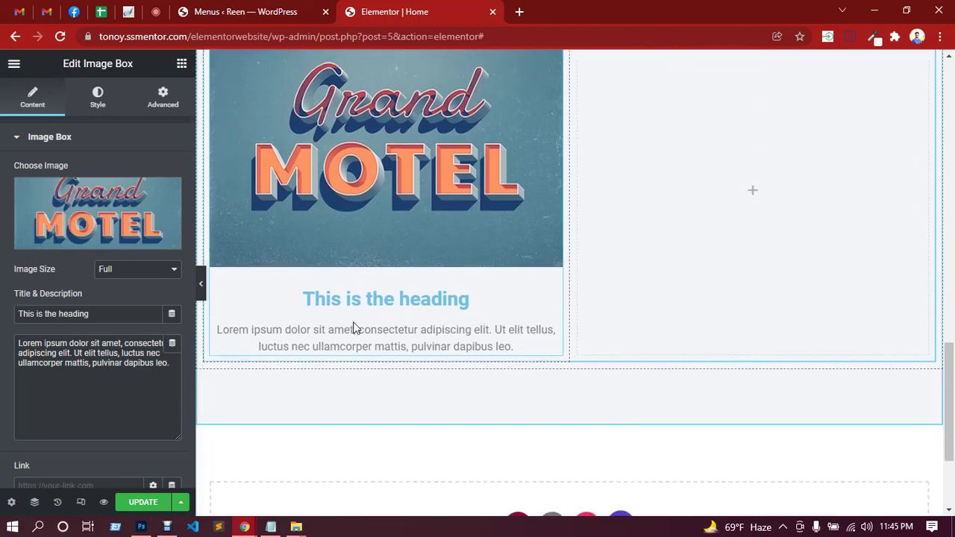
pyautogui.scroll(1, 393, 331)
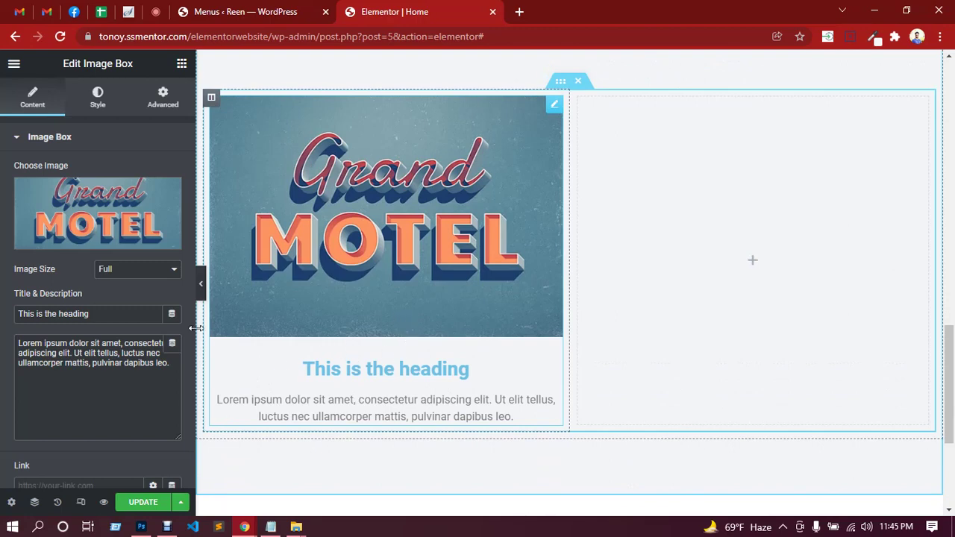
pyautogui.moveTo(114, 315); pyautogui.dragTo(2, 326)
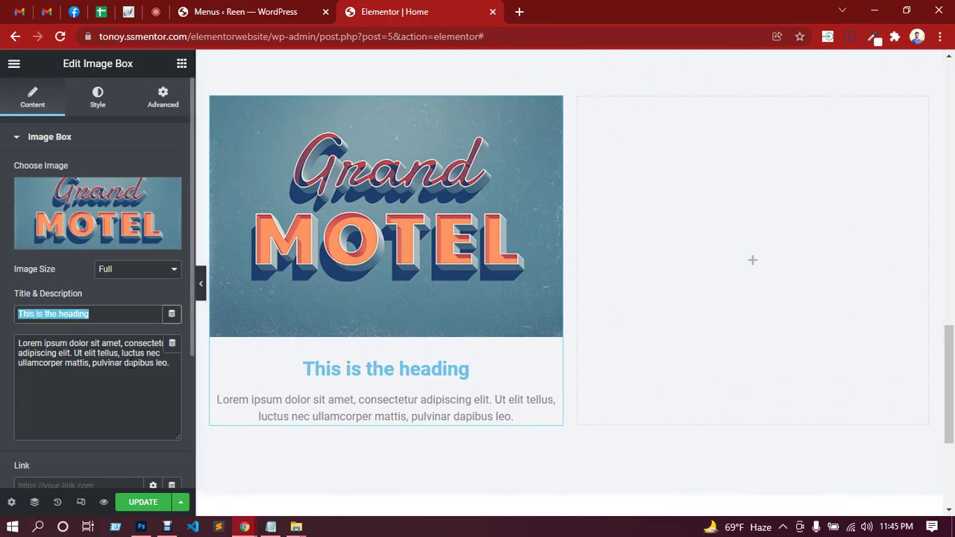
# Copy the 'Grand Motel gets an identity brushup' caption into the Image Box title.
pyautogui.click(141, 526)
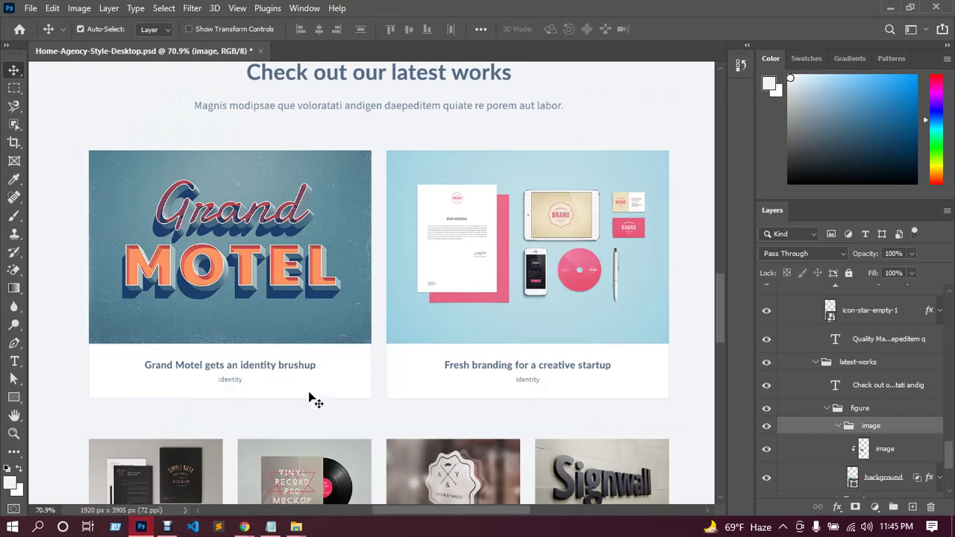
pyautogui.click(15, 361)
pyautogui.click(74, 365)
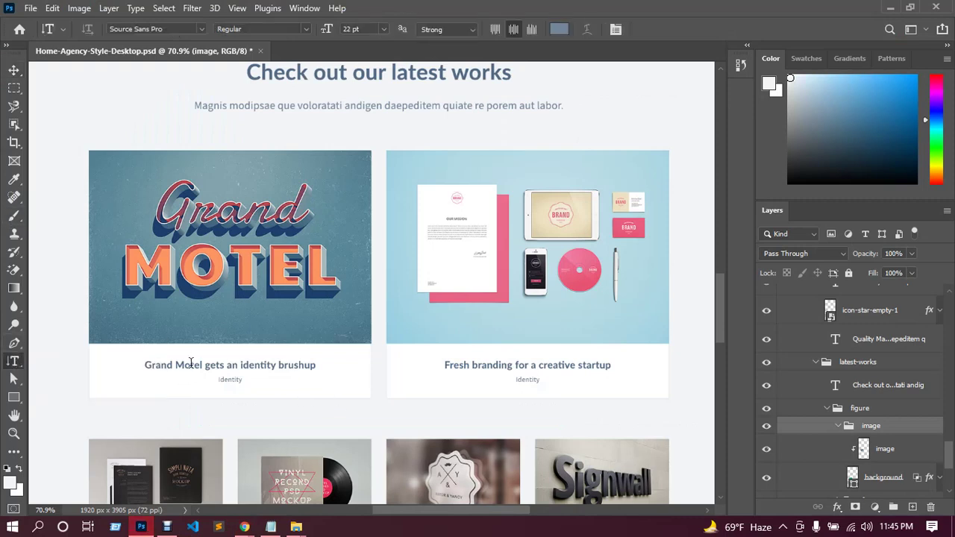
pyautogui.click(191, 362)
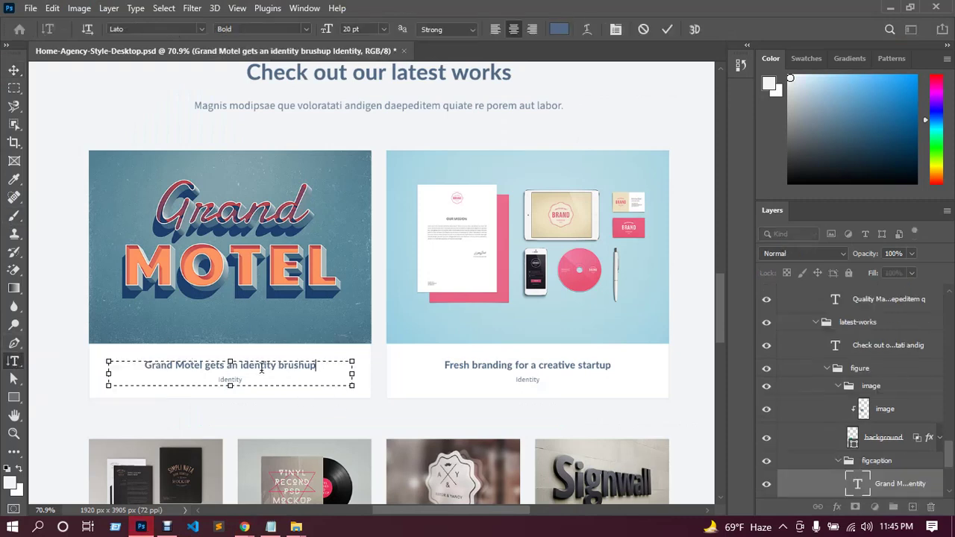
pyautogui.moveTo(316, 366); pyautogui.dragTo(147, 366)
pyautogui.hotkey('ctrl', 'c')
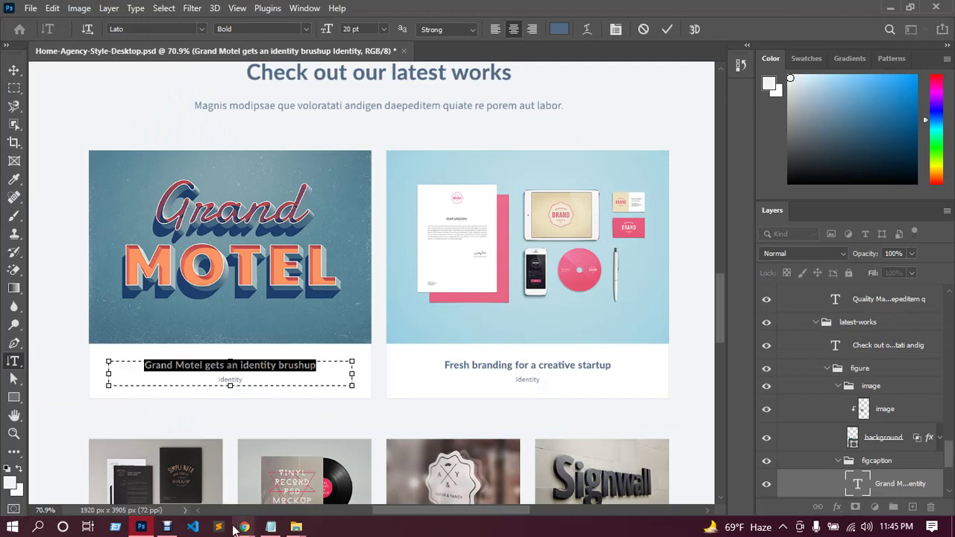
pyautogui.moveTo(244, 526)
pyautogui.click(215, 473)
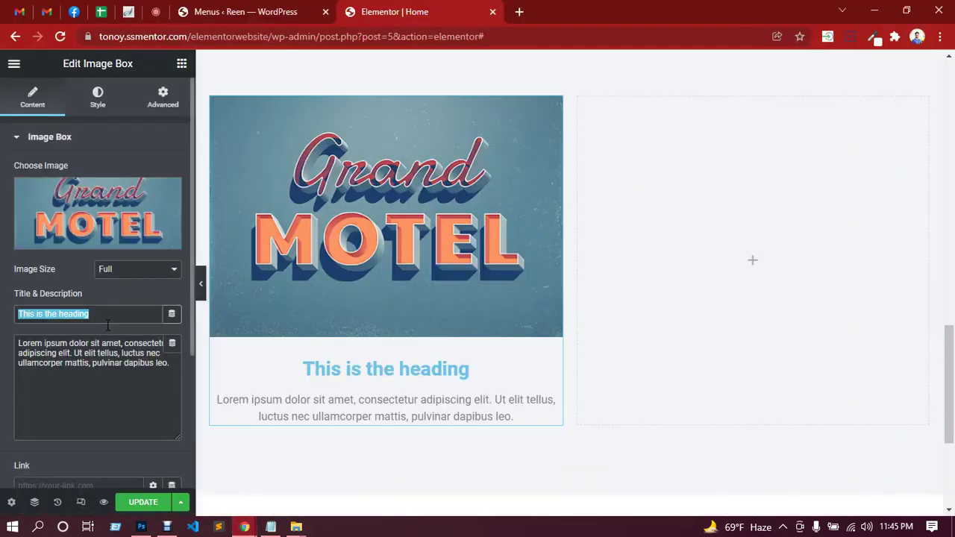
pyautogui.hotkey('ctrl', 'v')
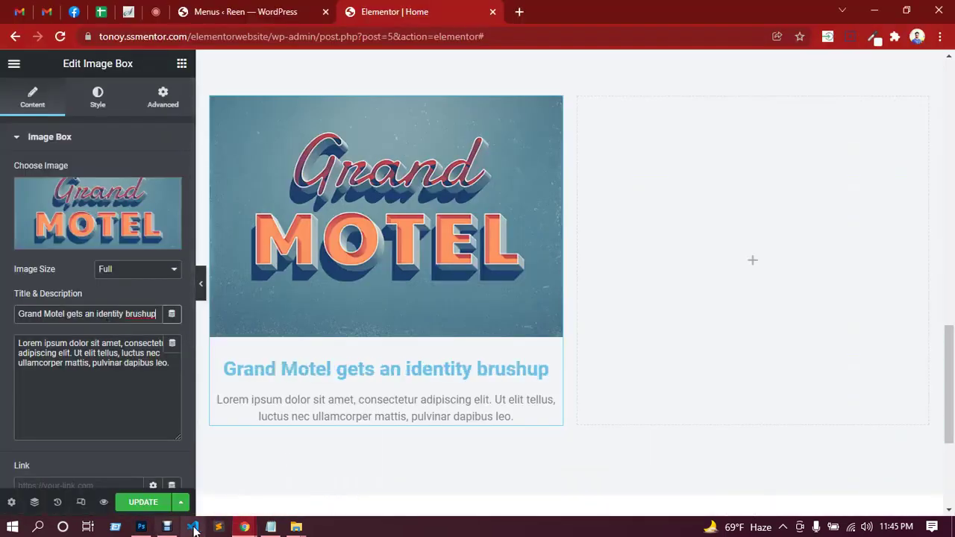
# Copy the Identity subtitle from the mockup and paste it over the placeholder description.
pyautogui.click(146, 528)
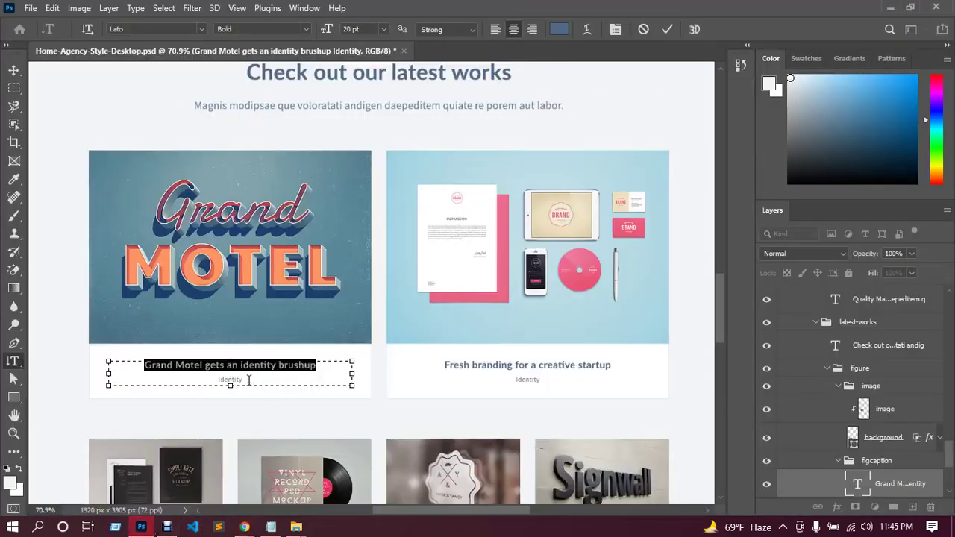
pyautogui.moveTo(249, 379); pyautogui.dragTo(217, 380)
pyautogui.hotkey('ctrl', 'c')
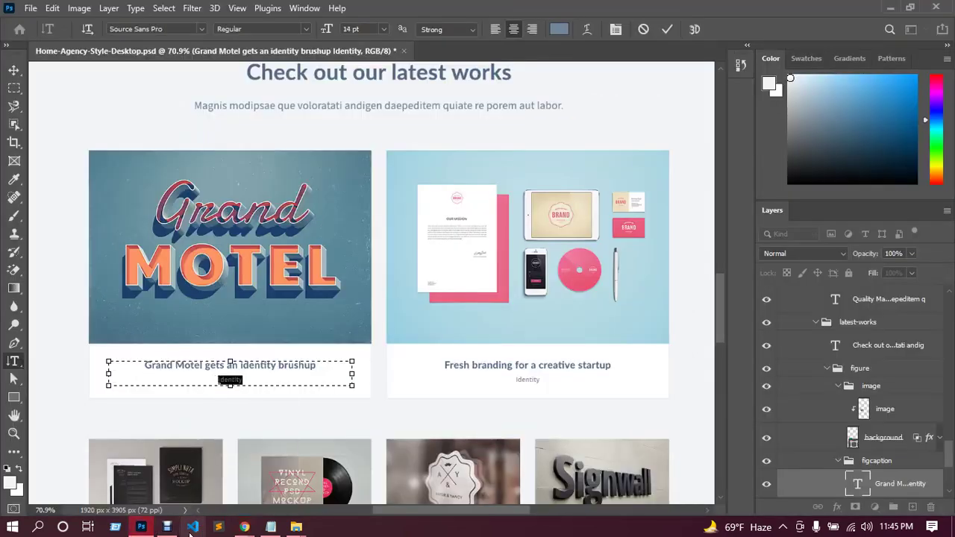
pyautogui.moveTo(244, 527)
pyautogui.click(214, 489)
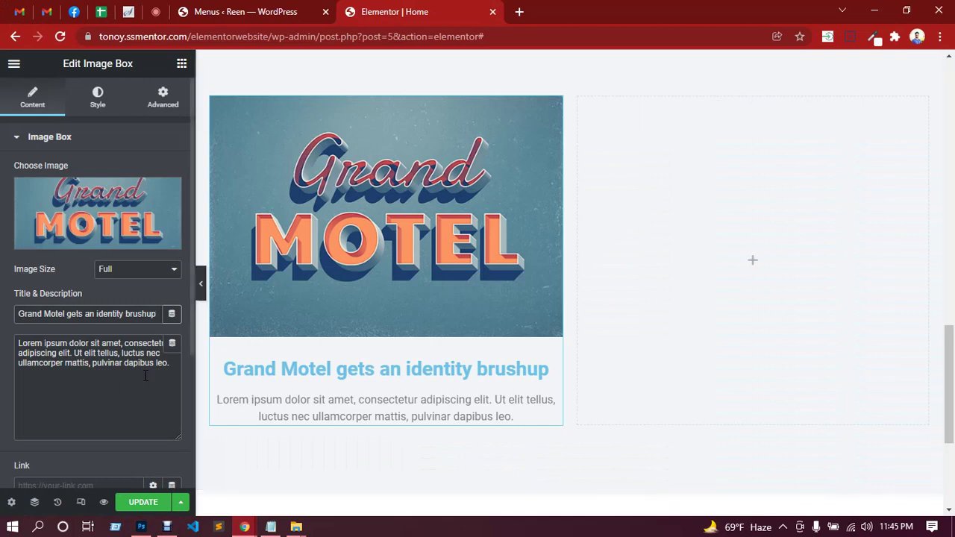
pyautogui.moveTo(170, 363)
pyautogui.mouseDown()
pyautogui.moveTo(33, 337)
pyautogui.moveTo(15, 344)
pyautogui.mouseUp()
pyautogui.write('Grand Motel gets an identity brushup')
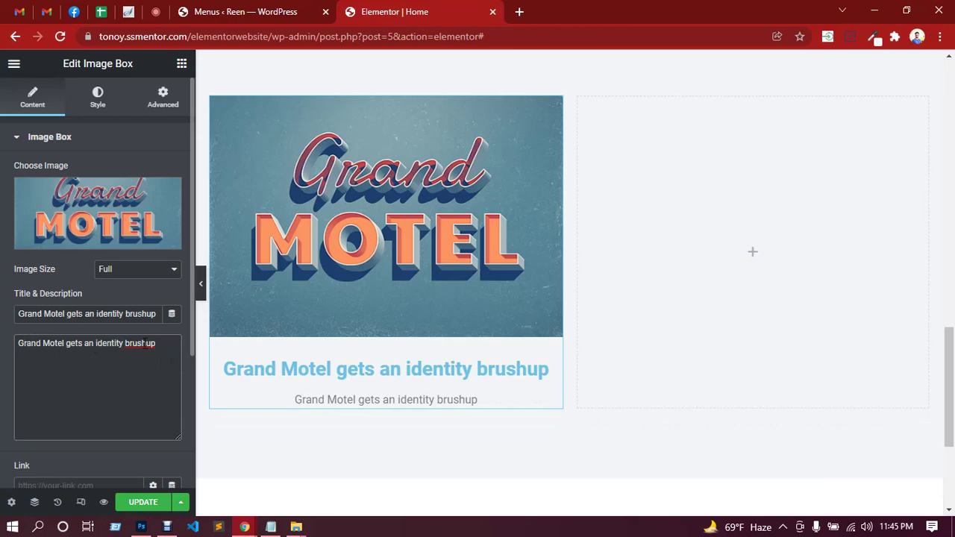
pyautogui.moveTo(155, 343); pyautogui.dragTo(3, 342)
# Copy the Identity subtitle again and paste it into the description.
pyautogui.click(141, 527)
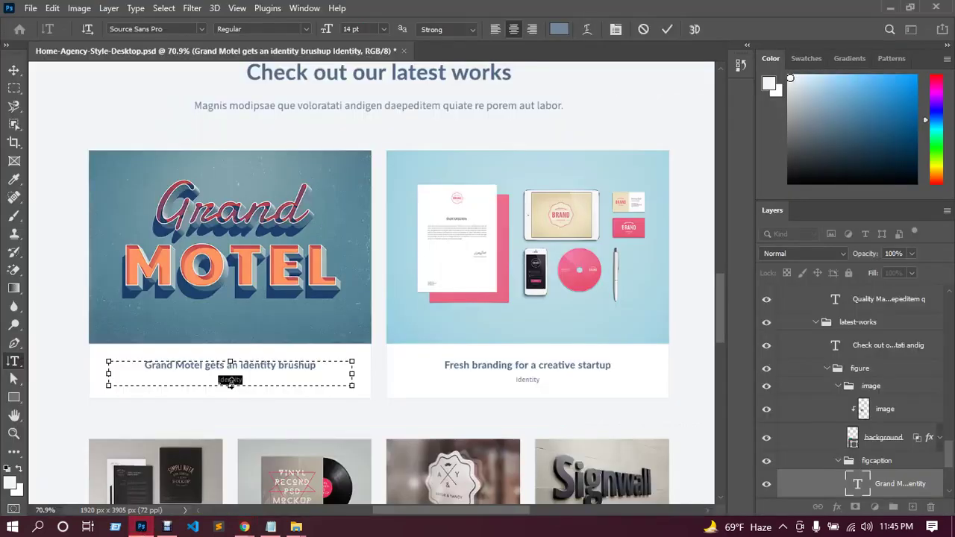
pyautogui.click(219, 379)
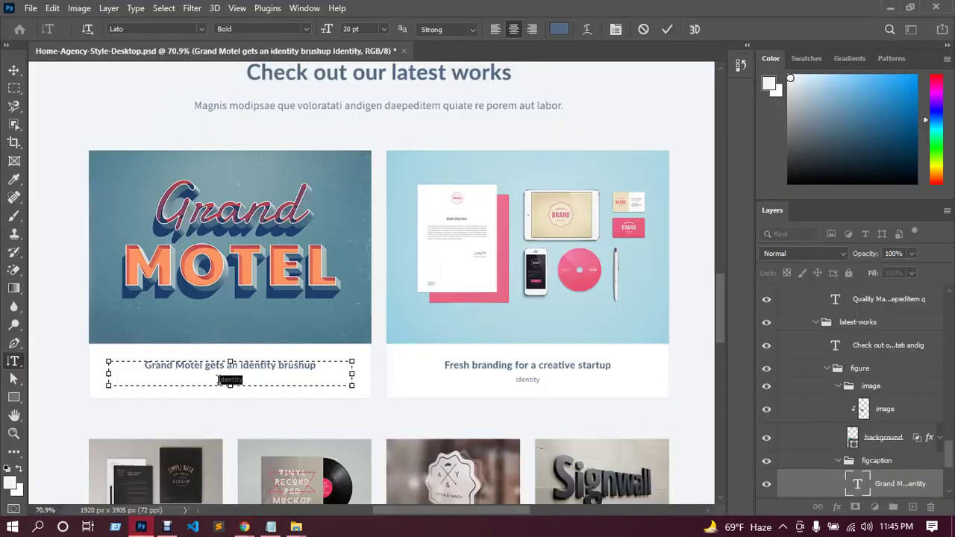
pyautogui.click(219, 381)
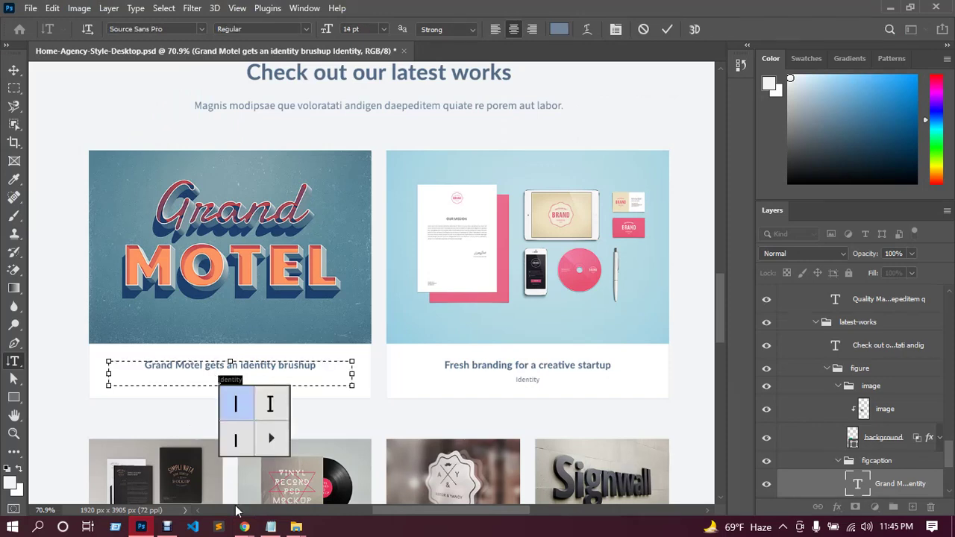
pyautogui.moveTo(244, 527)
pyautogui.click(200, 456)
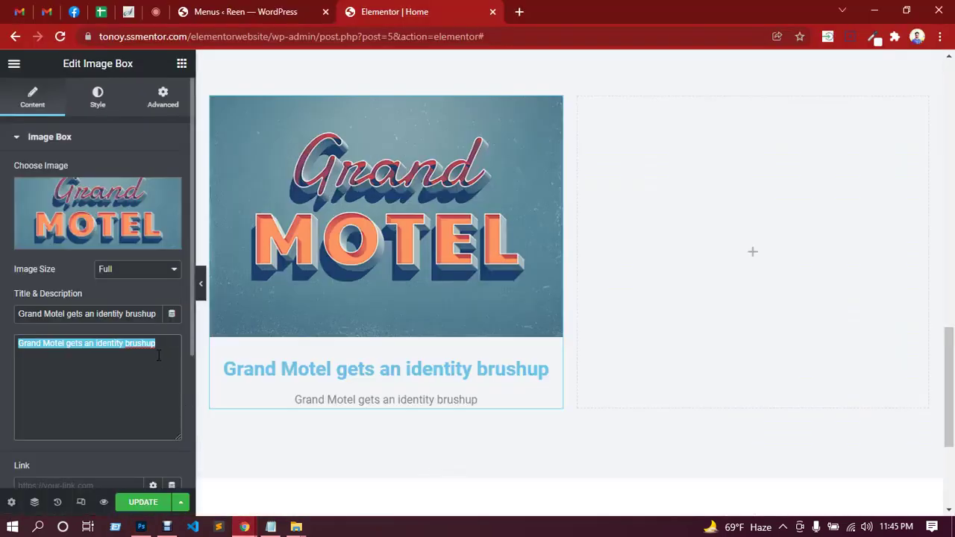
pyautogui.hotkey('ctrl', 'v')
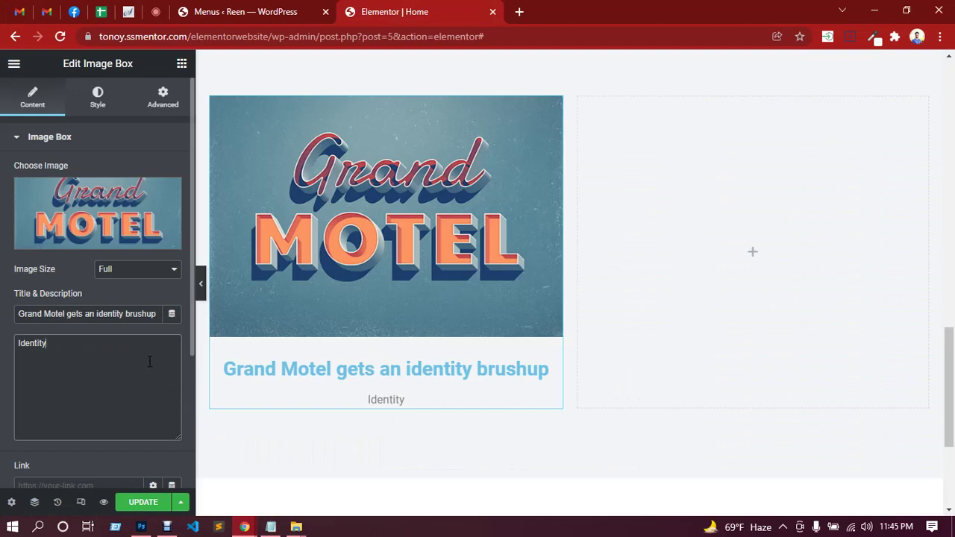
# Adjust the spacing between the Grand Motel image box's image and its title.
pyautogui.click(100, 112)
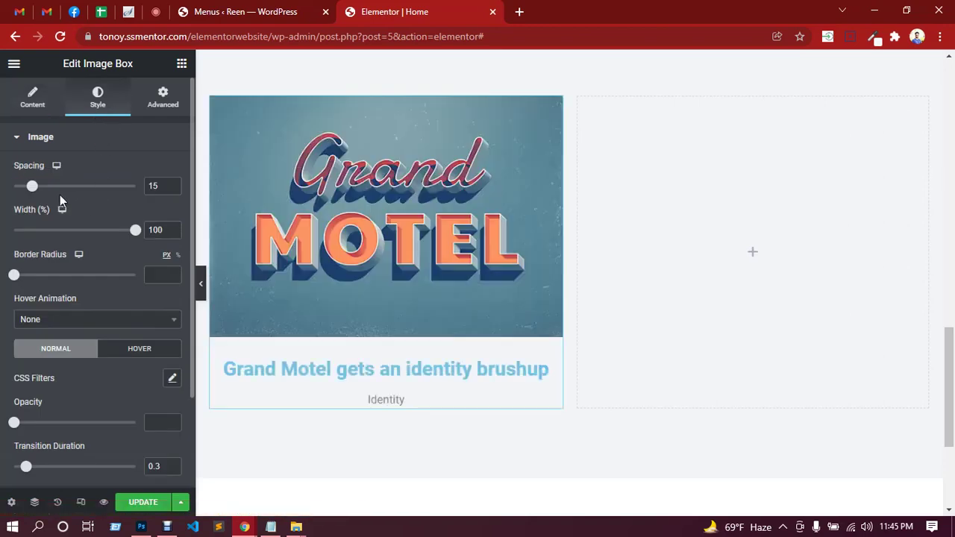
pyautogui.moveTo(32, 191)
pyautogui.mouseDown()
pyautogui.moveTo(64, 188)
pyautogui.moveTo(33, 190)
pyautogui.mouseUp()
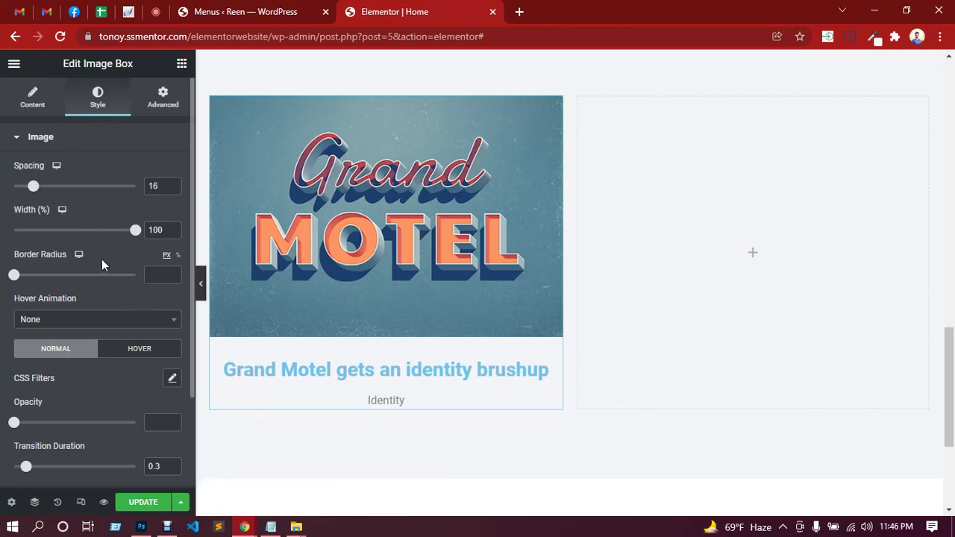
pyautogui.scroll(-1, 100, 257)
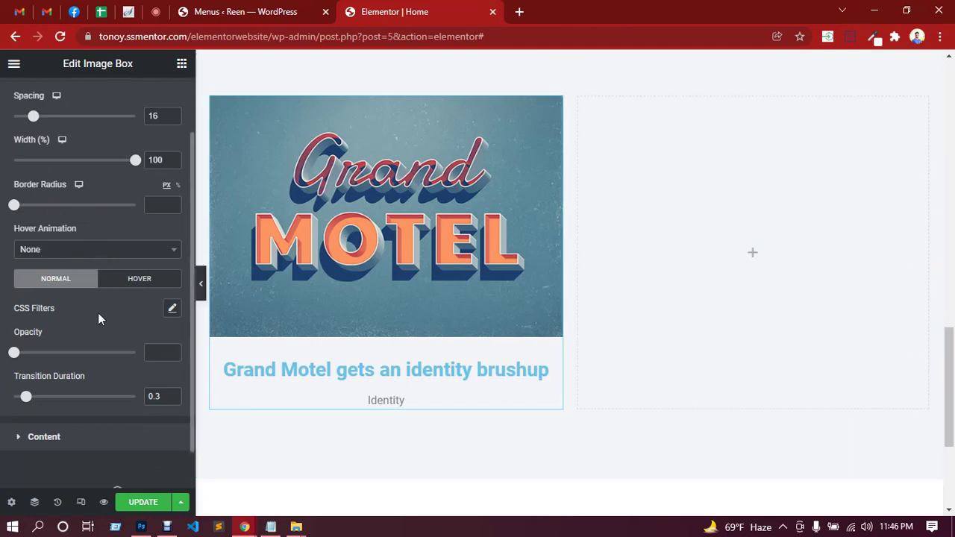
pyautogui.scroll(-1, 98, 310)
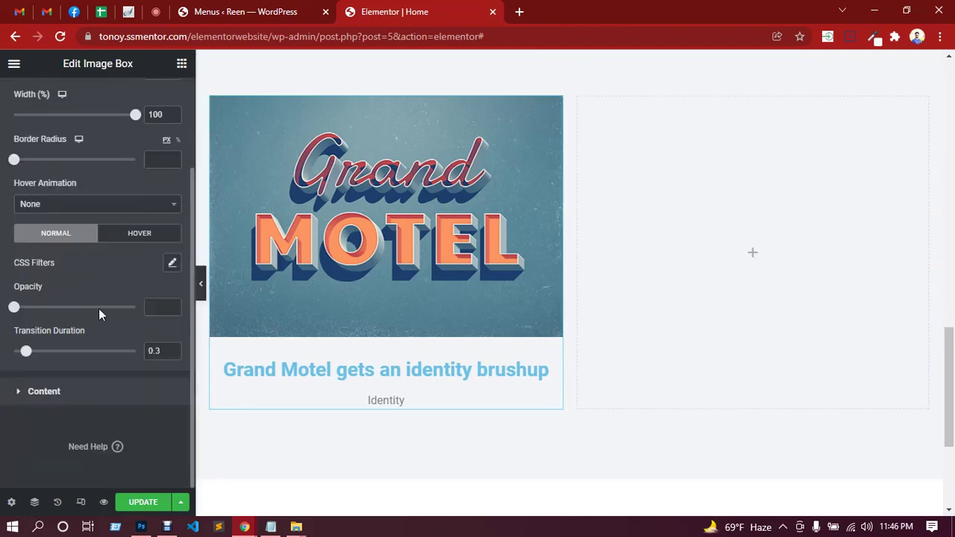
# Set the title-to-description spacing to 3 and open the title colour picker, then go to Photoshop.
pyautogui.click(74, 396)
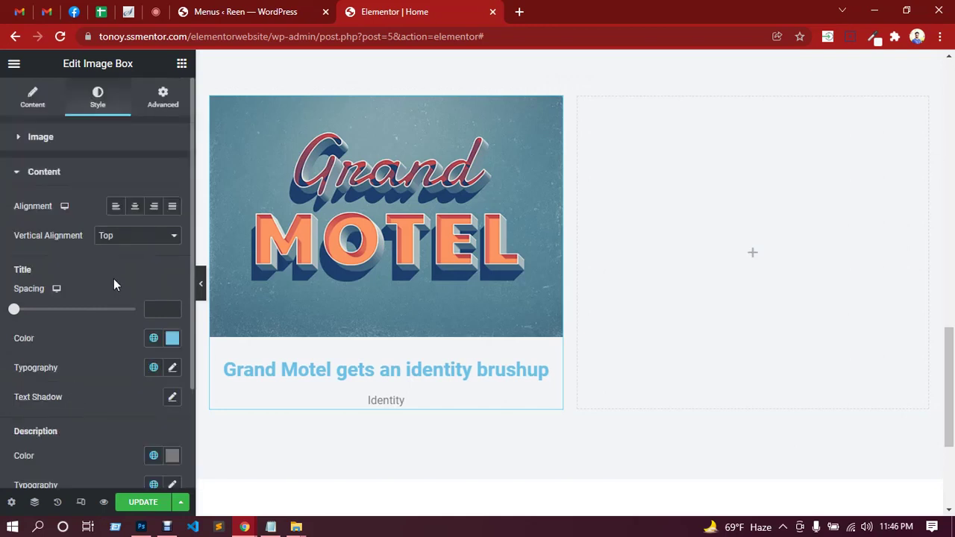
pyautogui.scroll(-3, 115, 276)
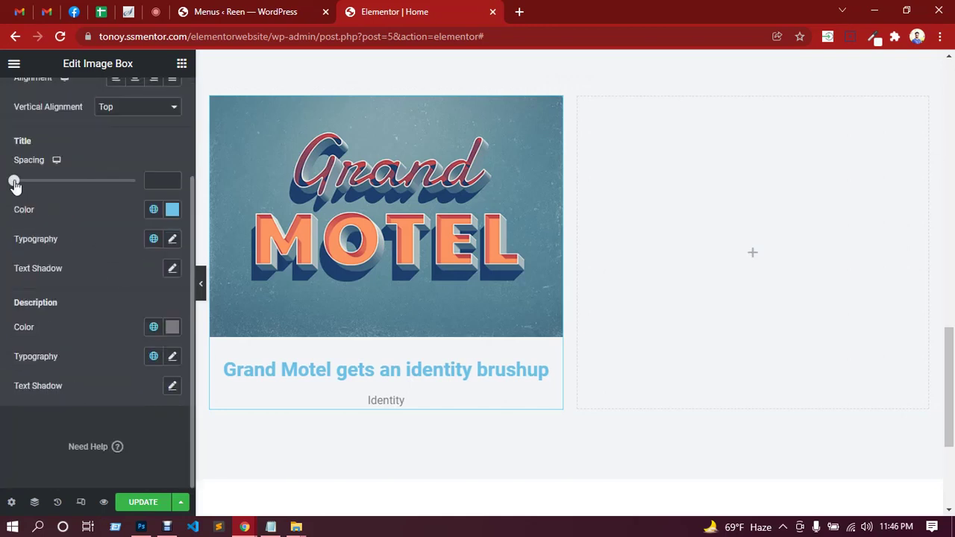
pyautogui.moveTo(14, 185); pyautogui.dragTo(18, 185)
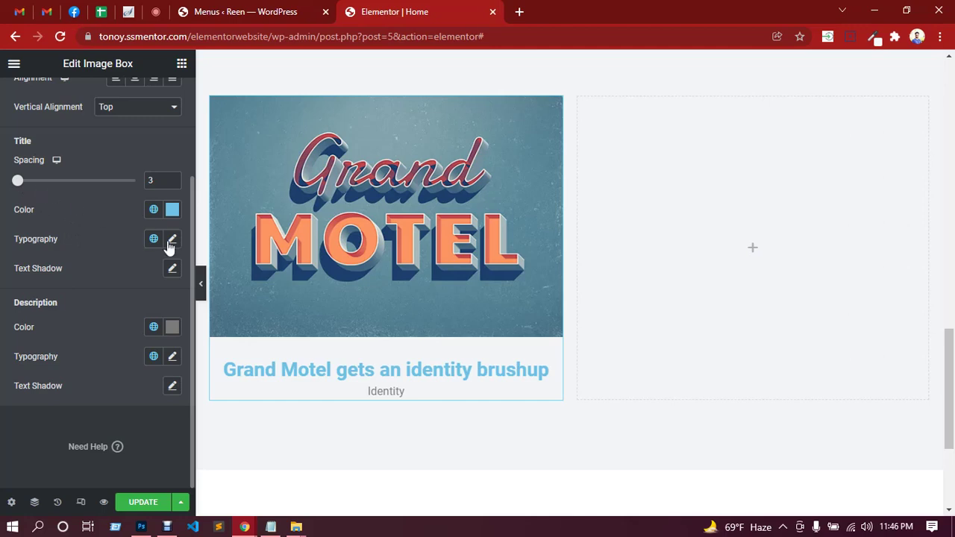
pyautogui.click(172, 211)
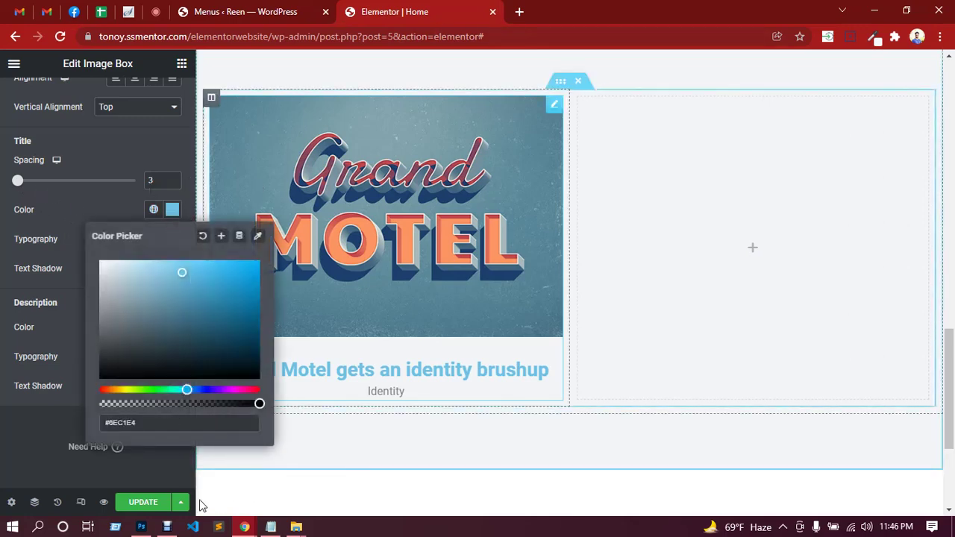
pyautogui.click(141, 526)
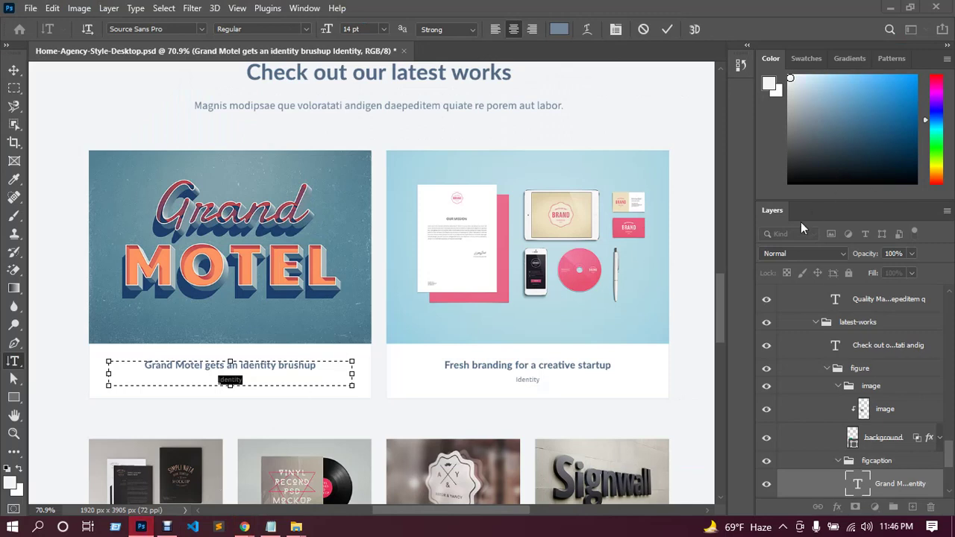
# Sample the REEN logo blue with the Eyedropper and open it in the Color Picker.
pyautogui.moveTo(720, 297); pyautogui.dragTo(722, 94)
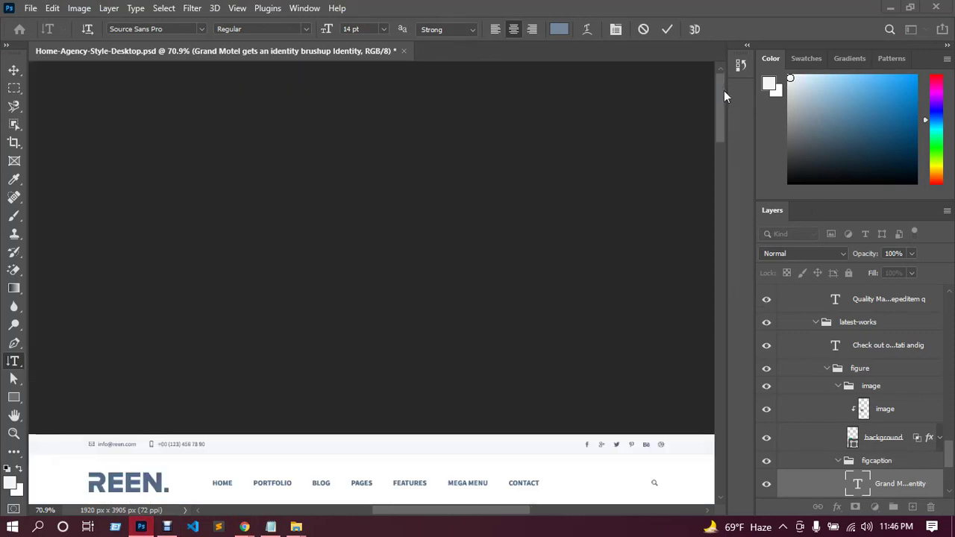
pyautogui.scroll(-5, 342, 285)
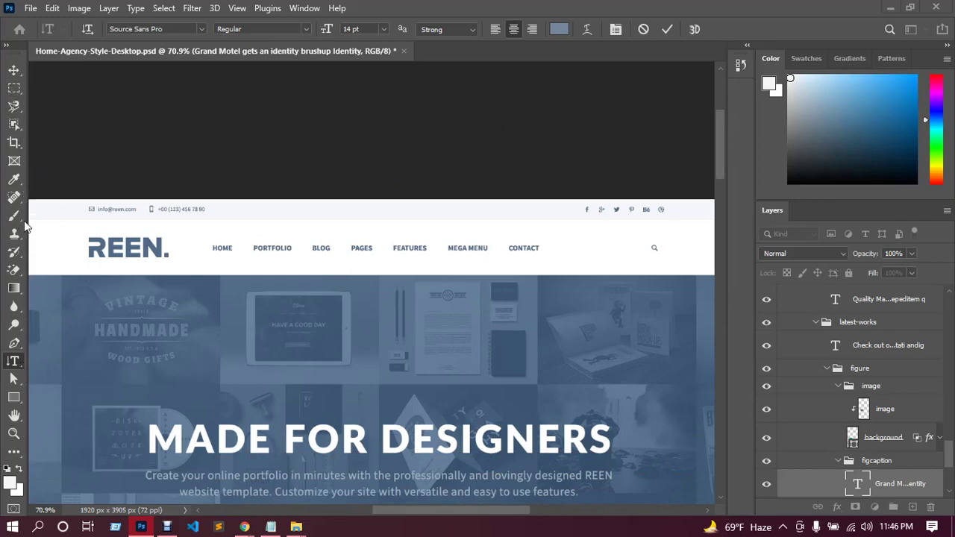
pyautogui.click(14, 184)
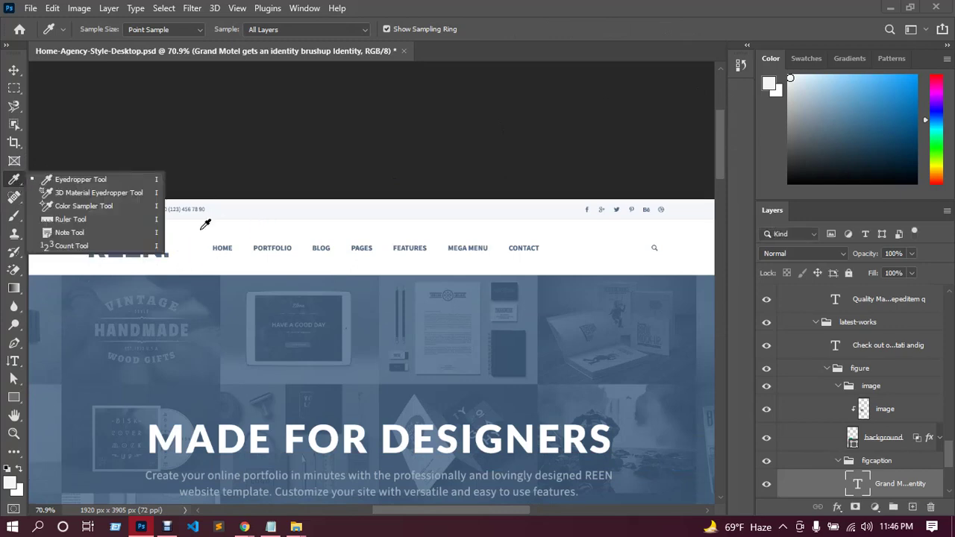
pyautogui.scroll(-3, 311, 187)
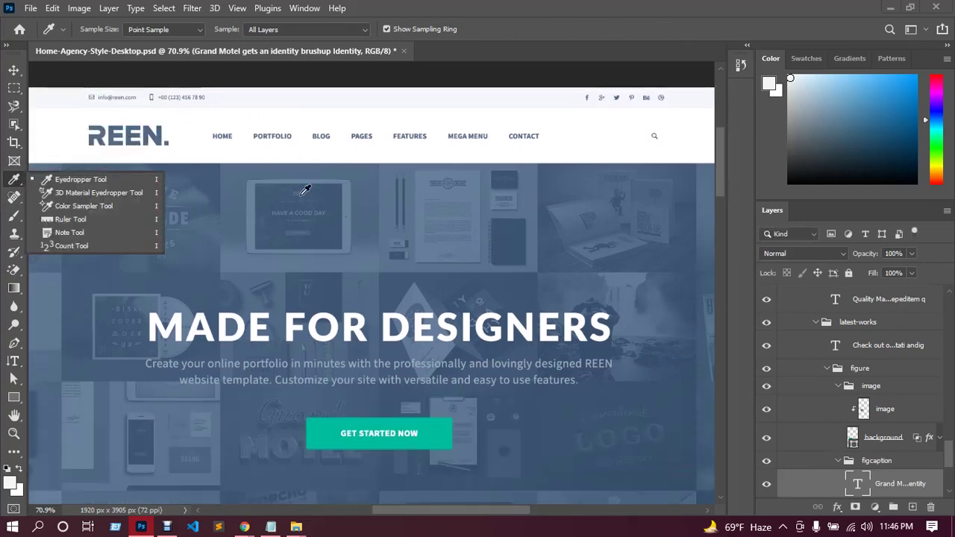
pyautogui.click(163, 134)
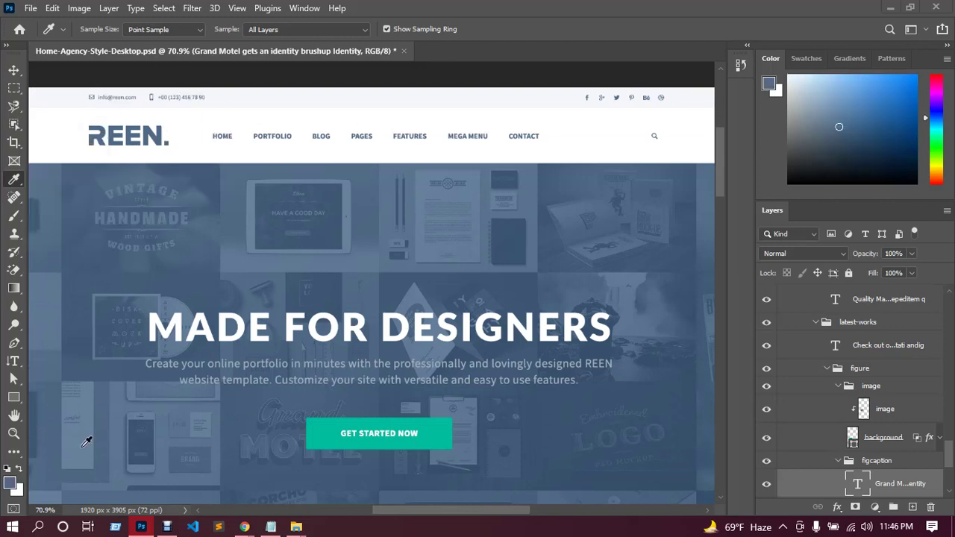
pyautogui.click(10, 482)
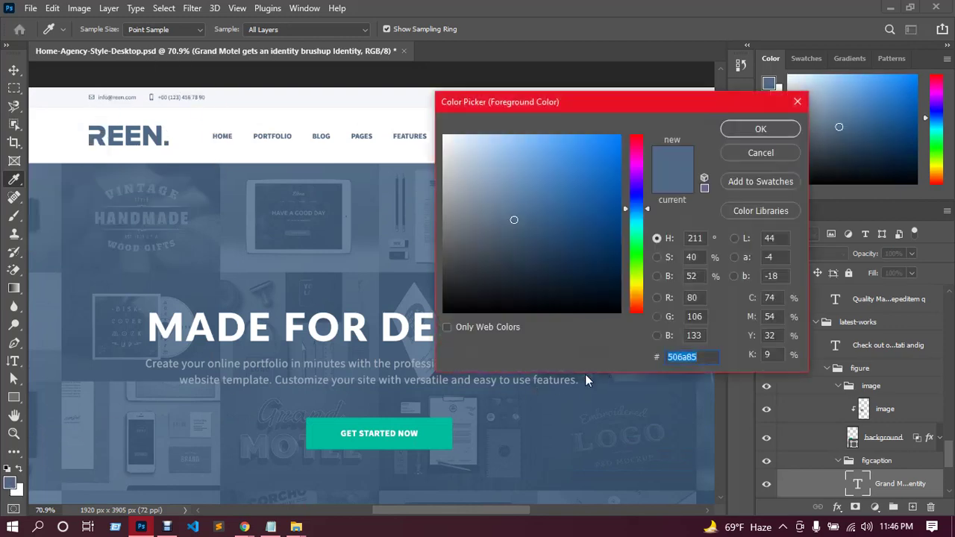
# Paste the blue hex code 506a85 into the notes file and save it.
pyautogui.click(272, 528)
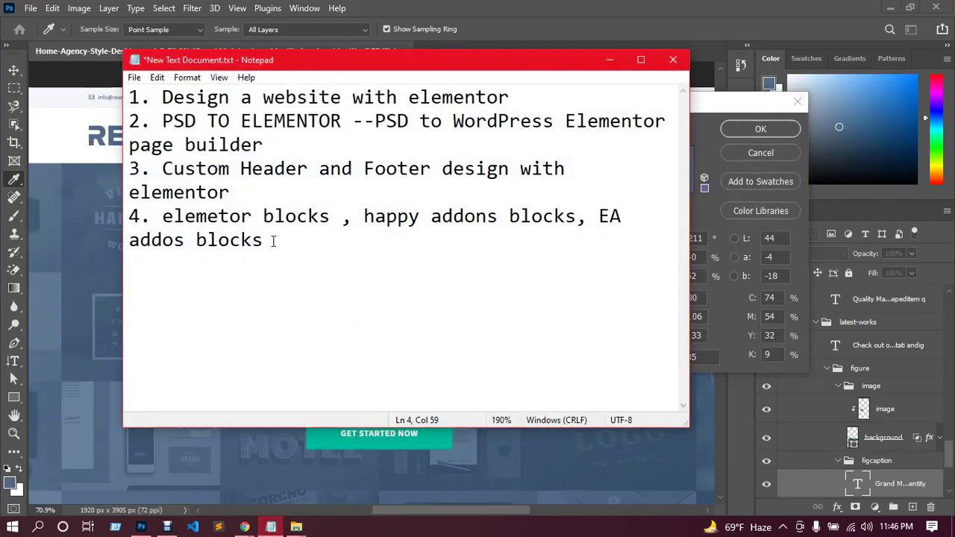
pyautogui.press('Return')
pyautogui.write('506a85')
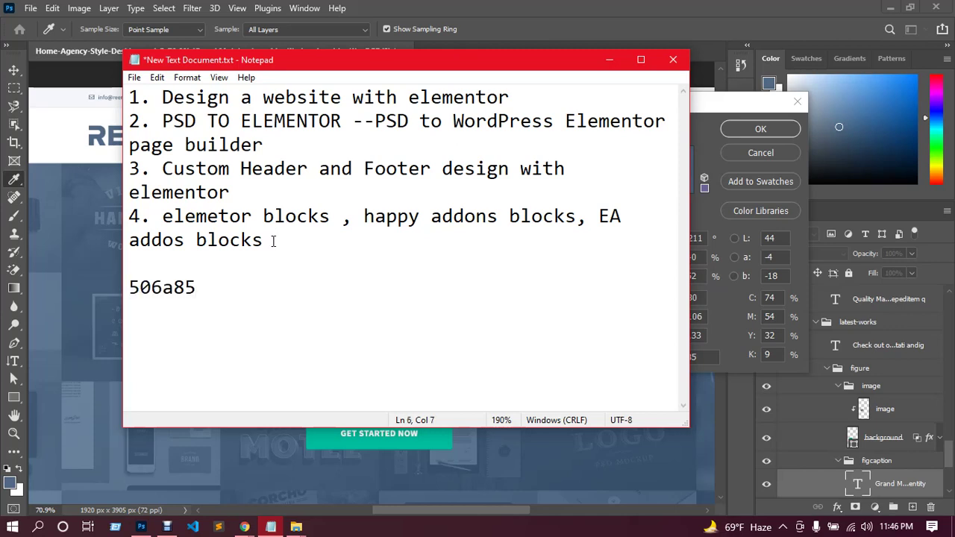
pyautogui.hotkey('ctrl', 's')
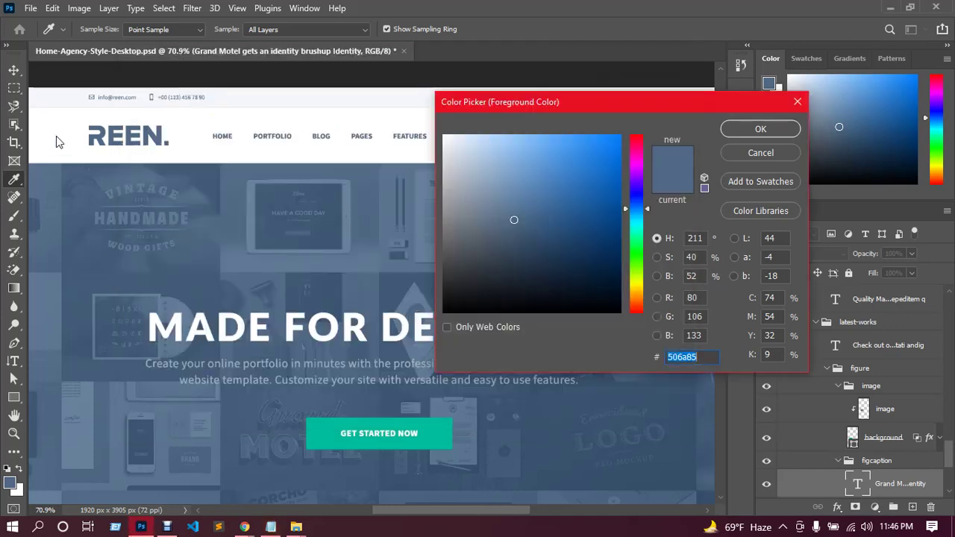
# Sample the GET STARTED NOW teal and save its code 00bc9c in the notes.
pyautogui.hotkey('alt', 'Tab')
pyautogui.click(326, 438)
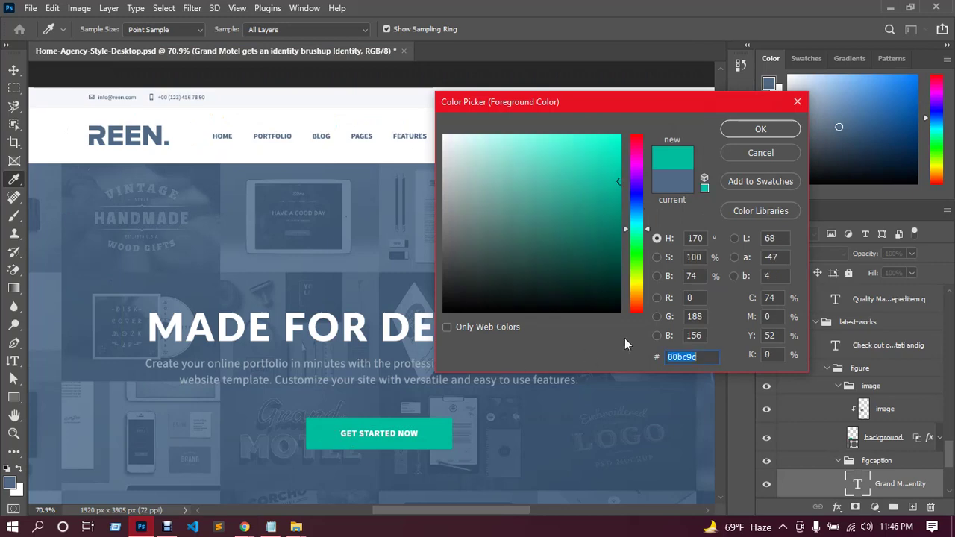
pyautogui.click(270, 527)
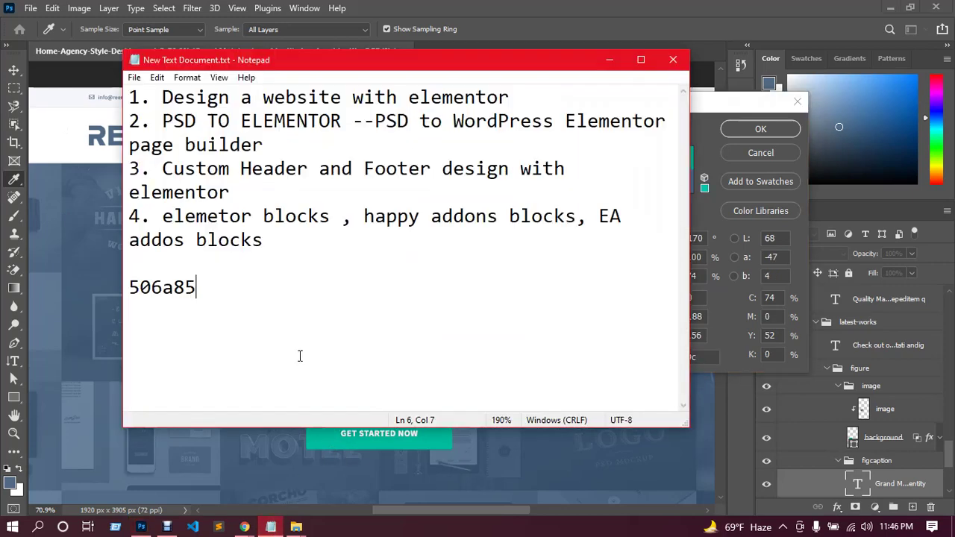
pyautogui.press('Return')
pyautogui.press('Return')
pyautogui.write('00bc9c')
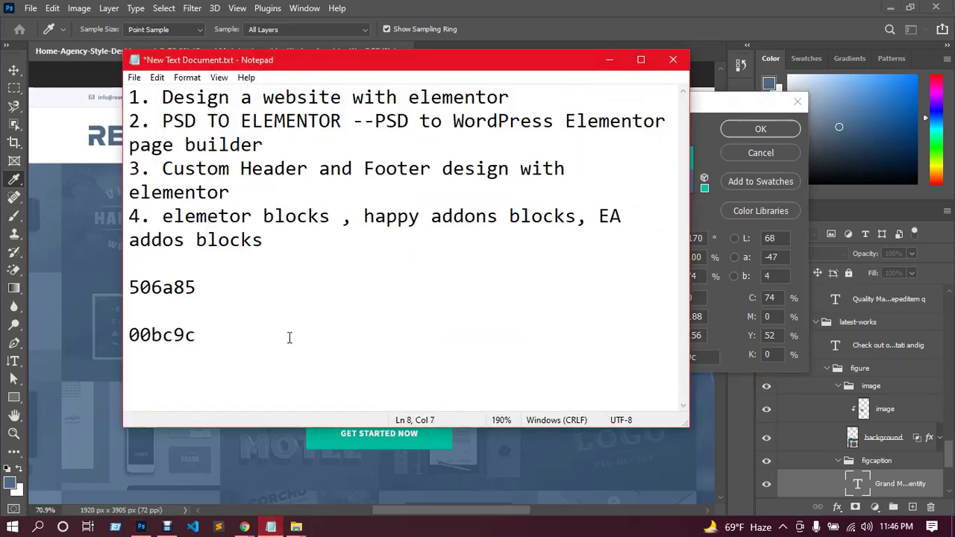
pyautogui.hotkey('ctrl', 's')
# Copy the blue code 506a85, close Photoshop's Color Picker and return to the latest-works cards.
pyautogui.doubleClick(173, 288)
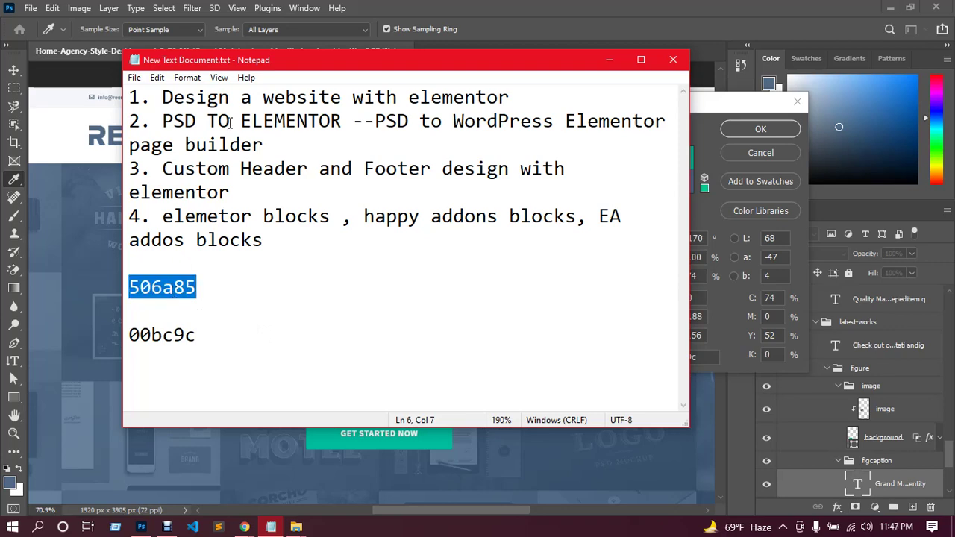
pyautogui.hotkey('alt', 'Tab')
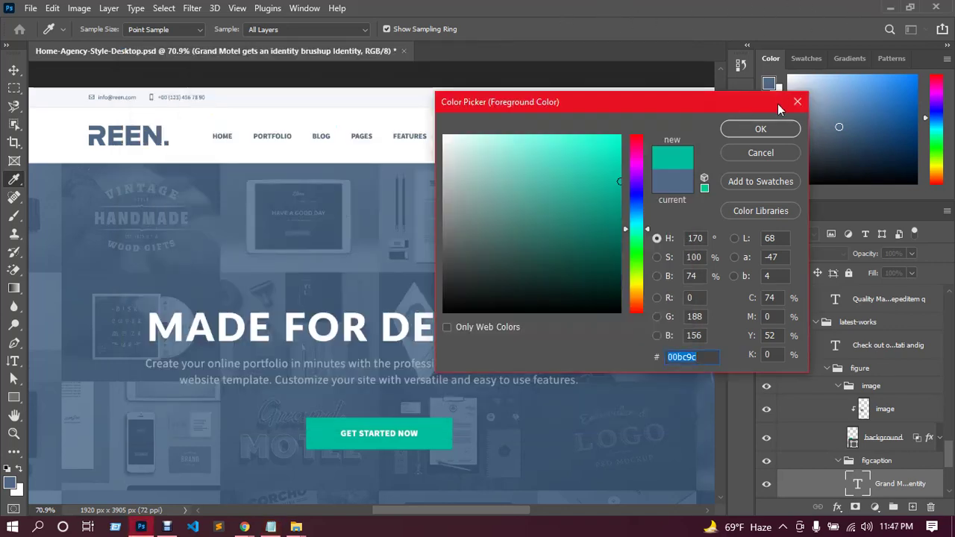
pyautogui.click(797, 102)
pyautogui.scroll(-2, 698, 166)
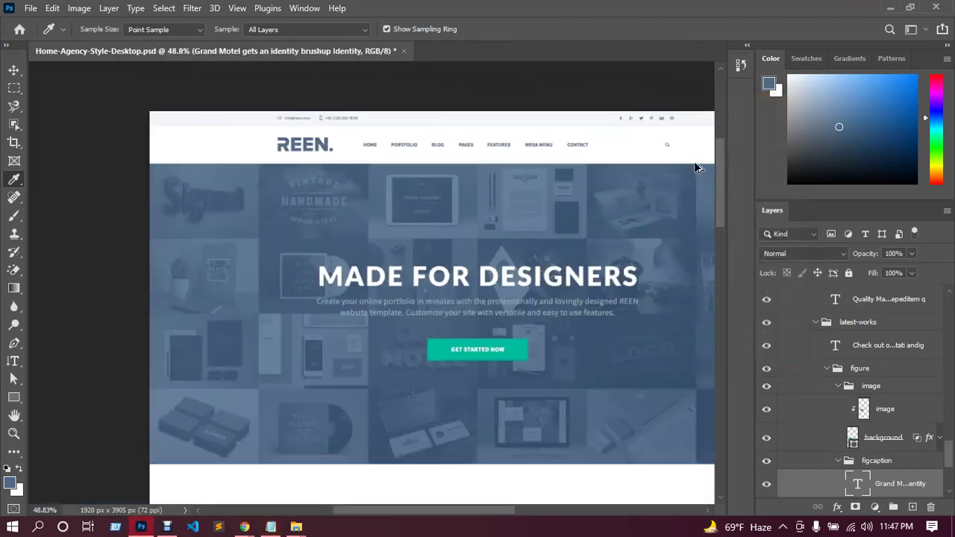
pyautogui.moveTo(724, 183); pyautogui.dragTo(715, 349)
pyautogui.hscroll(3, 514, 281)
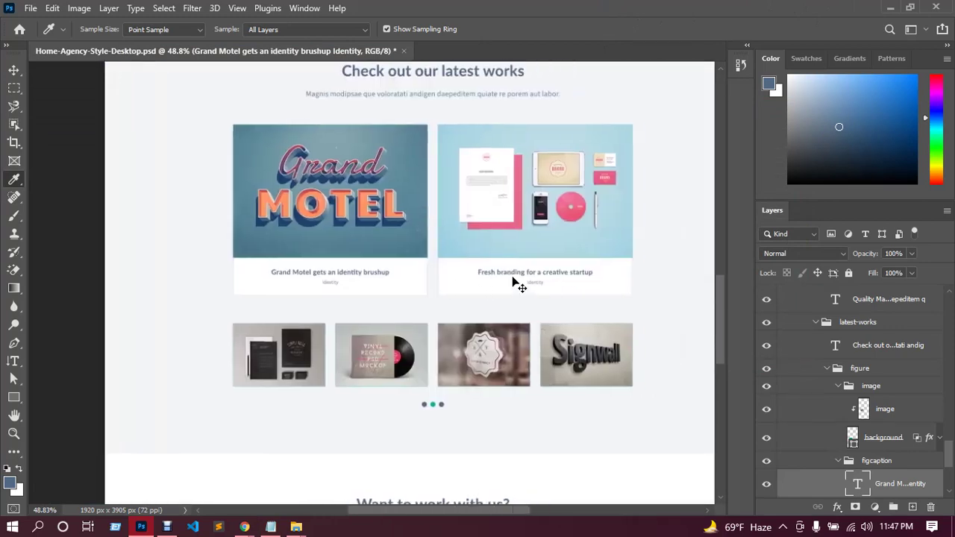
pyautogui.scroll(2, 519, 285)
pyautogui.hscroll(-2, 512, 276)
pyautogui.scroll(2, 512, 277)
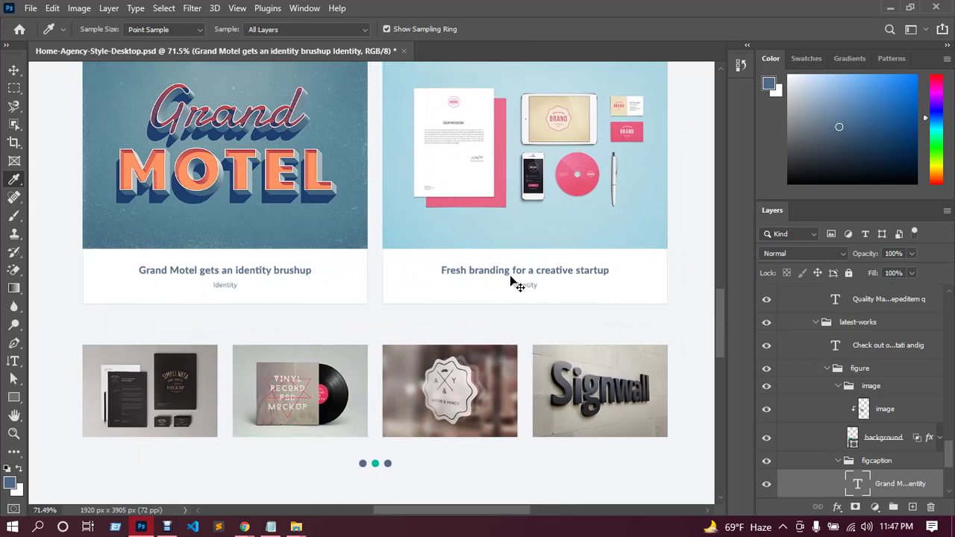
pyautogui.scroll(3, 512, 271)
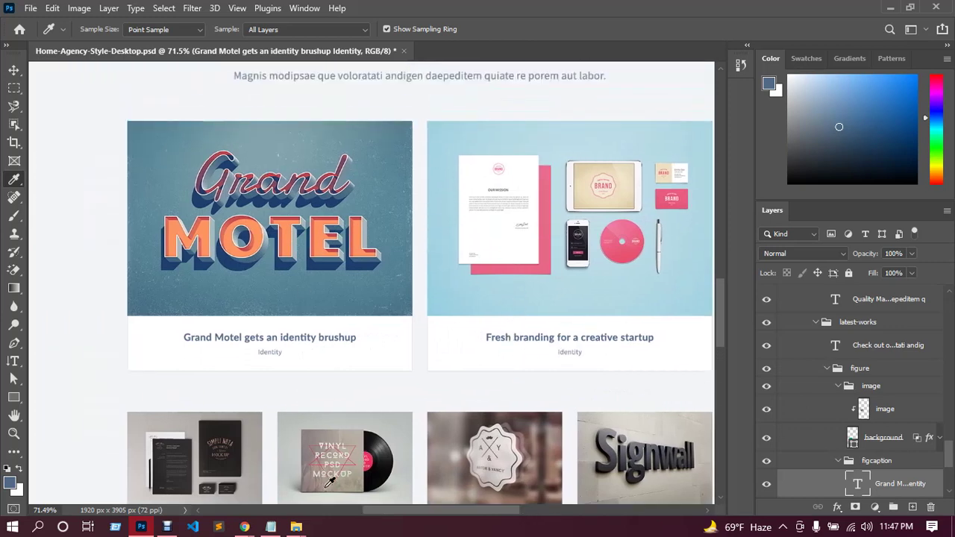
# Change the Grand Motel title colour from #6EC1E4 to the blue 506a85.
pyautogui.moveTo(244, 526)
pyautogui.click(207, 473)
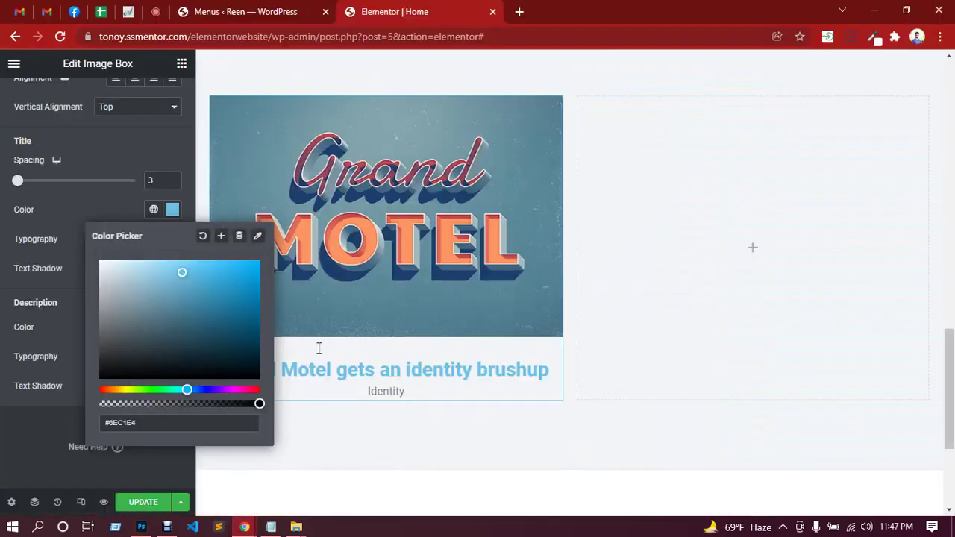
pyautogui.doubleClick(127, 424)
pyautogui.write('#506a85')
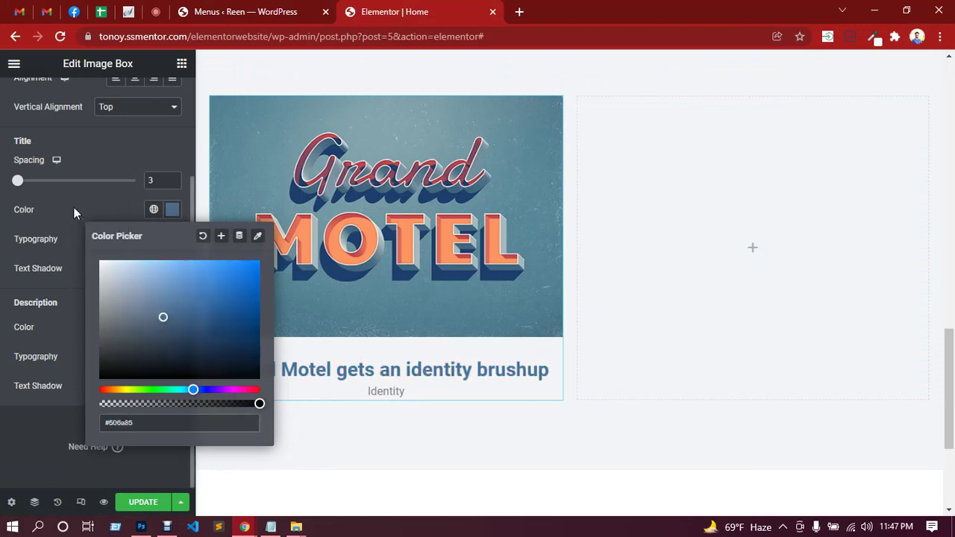
pyautogui.click(73, 206)
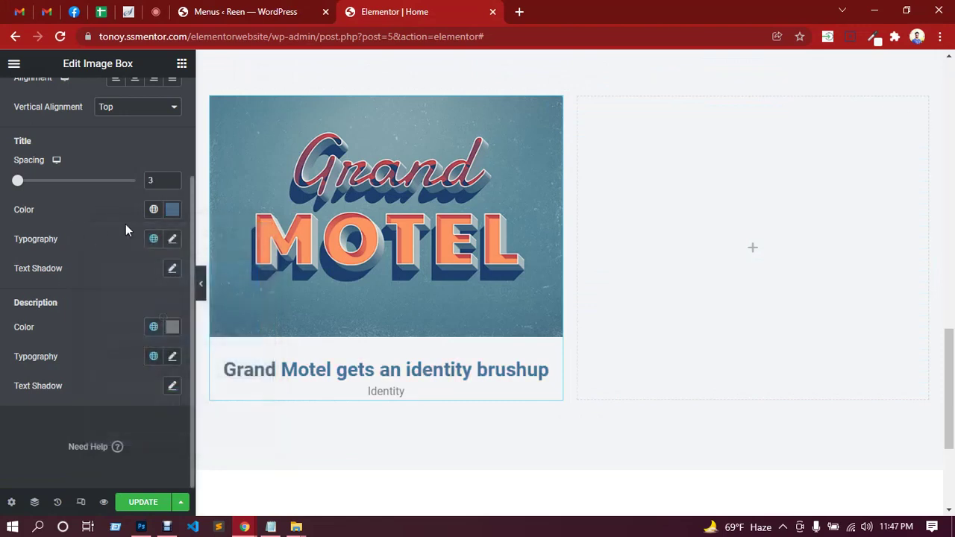
# Set the title typography to Source Sans Pro, size 20, weight 600.
pyautogui.click(176, 240)
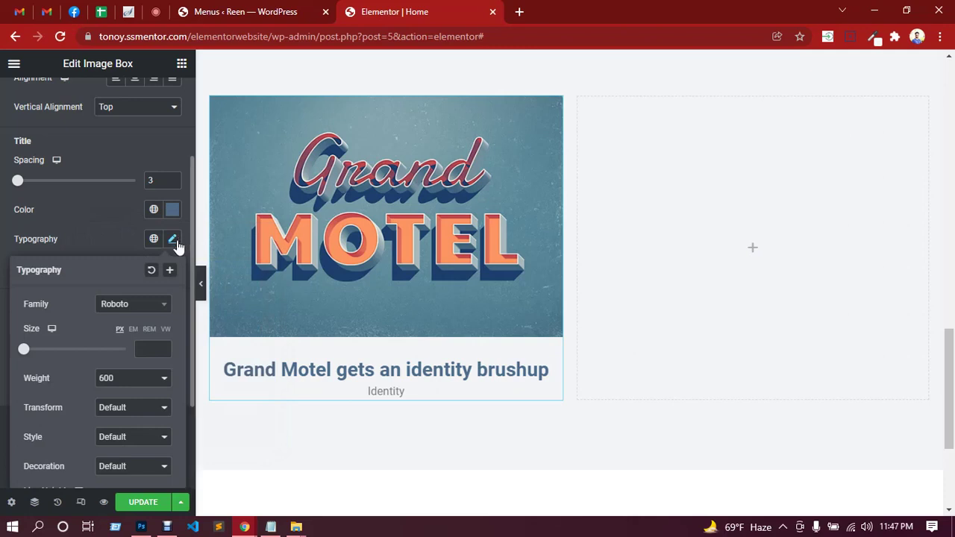
pyautogui.click(135, 308)
pyautogui.write('source')
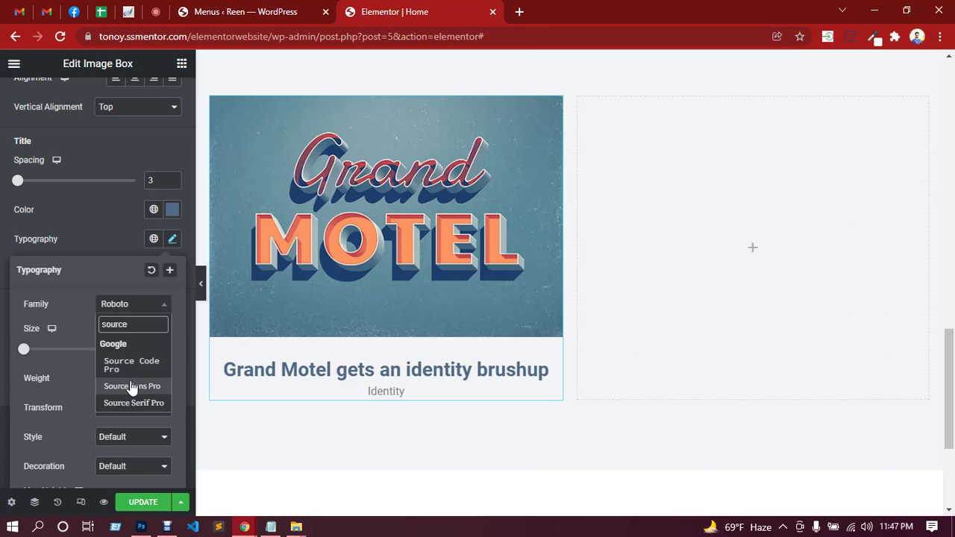
pyautogui.click(131, 386)
pyautogui.click(150, 347)
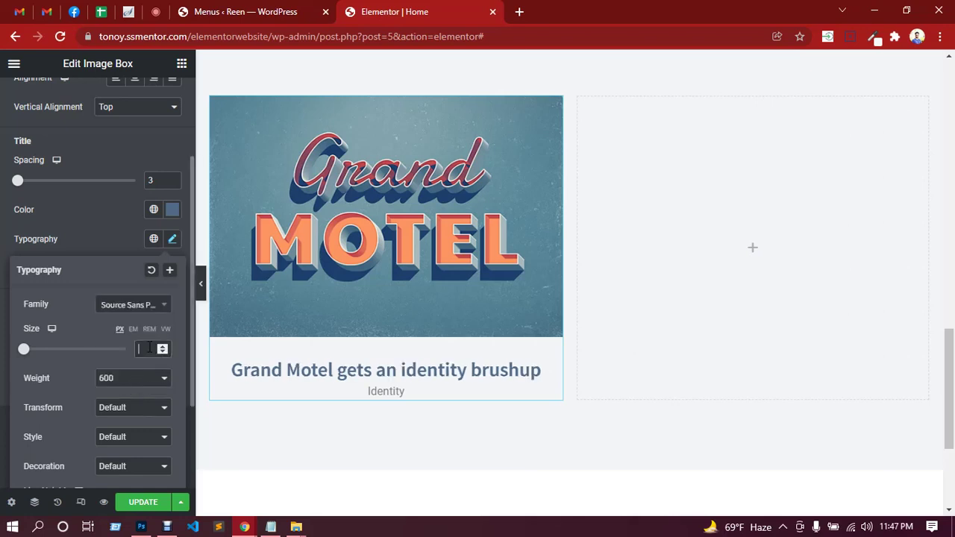
pyautogui.write('20')
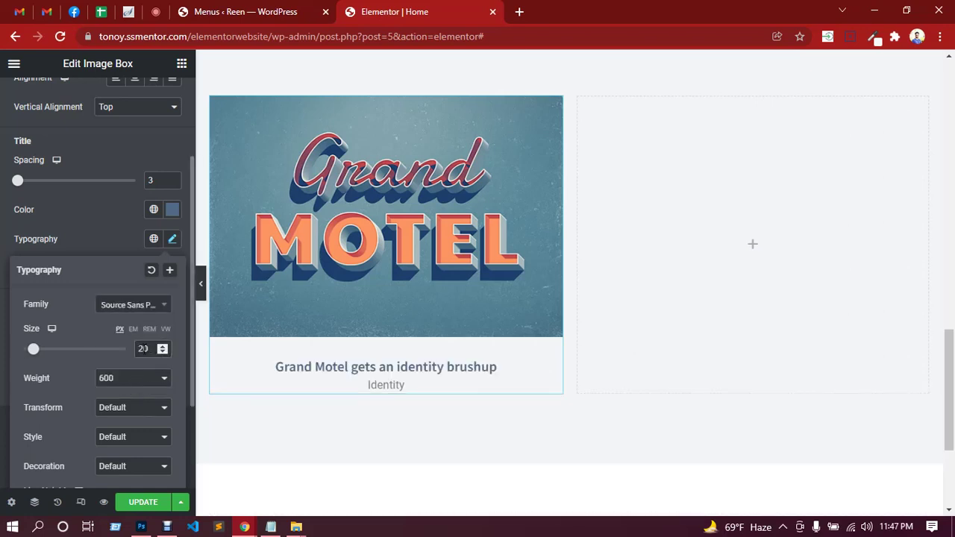
pyautogui.scroll(-1, 119, 355)
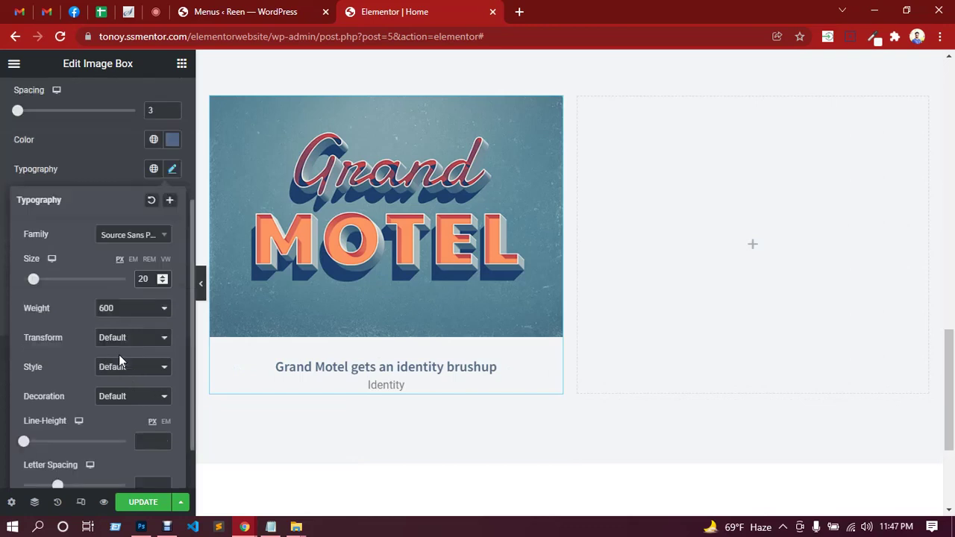
pyautogui.click(126, 311)
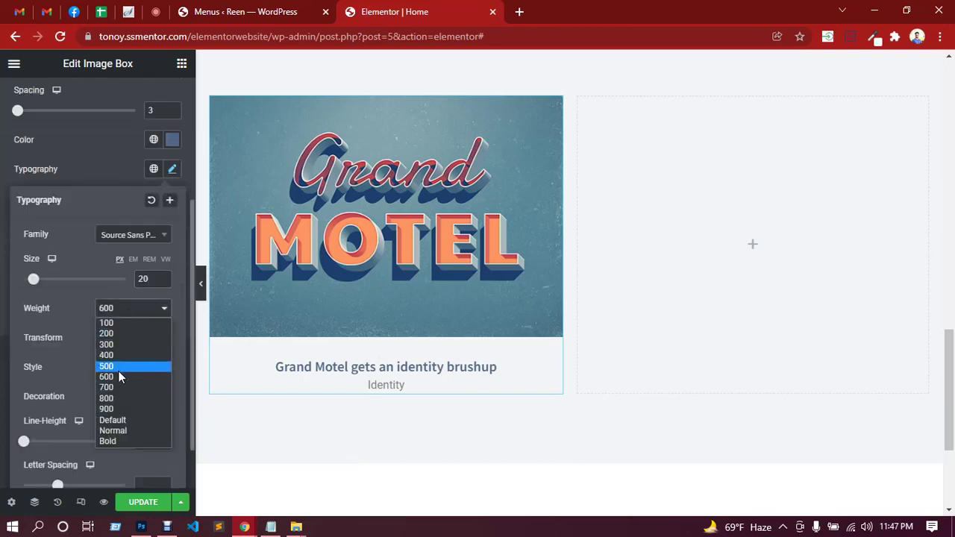
pyautogui.click(118, 374)
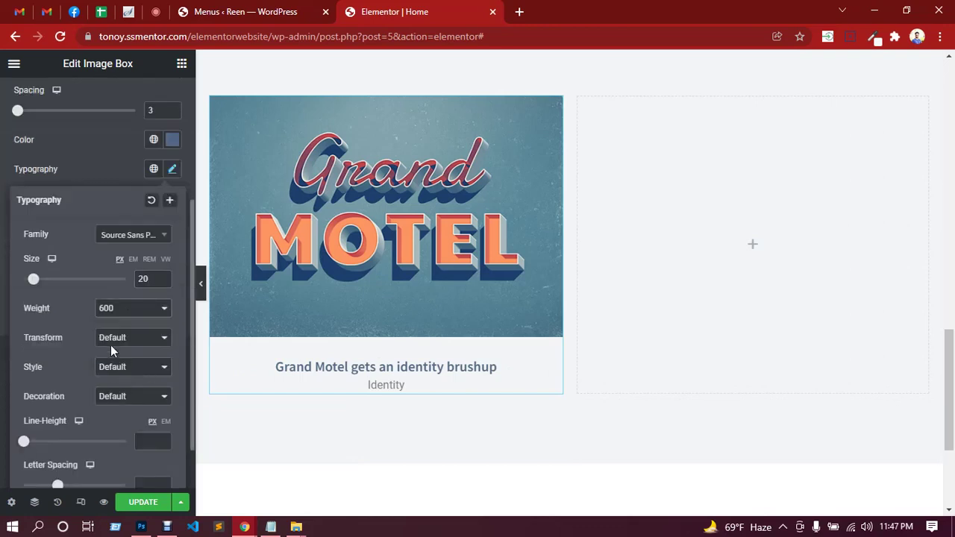
pyautogui.click(102, 175)
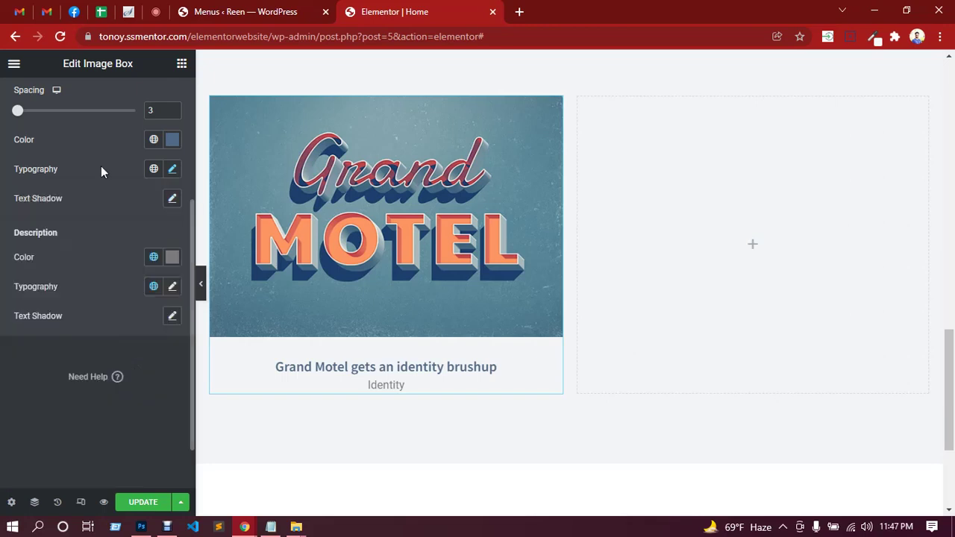
# Set the Identity caption typography to Source Sans Pro at size 14.
pyautogui.click(173, 288)
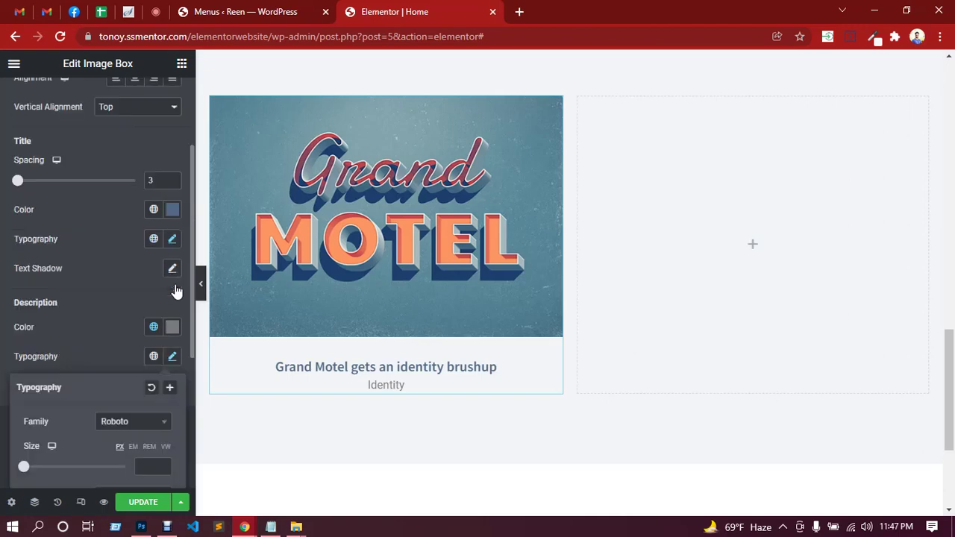
pyautogui.scroll(-3, 95, 340)
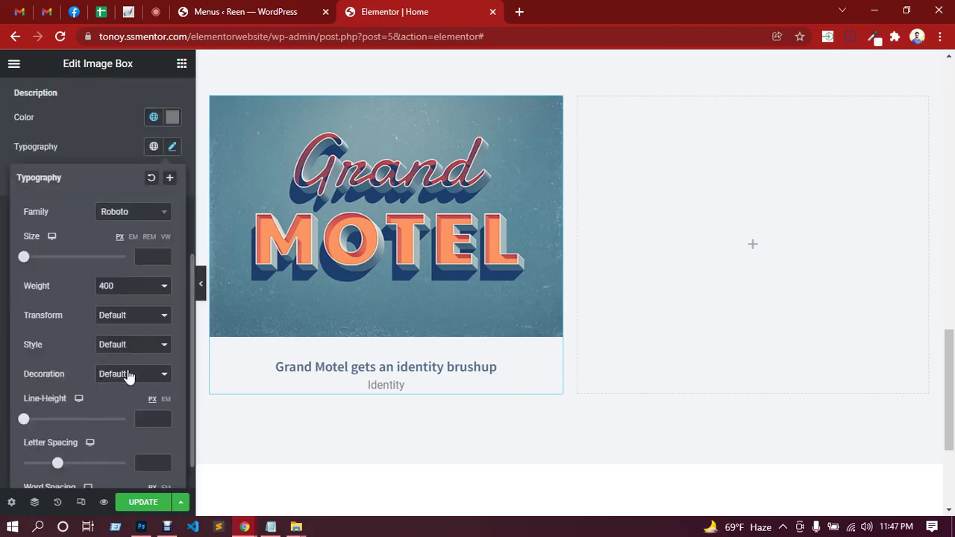
pyautogui.click(140, 216)
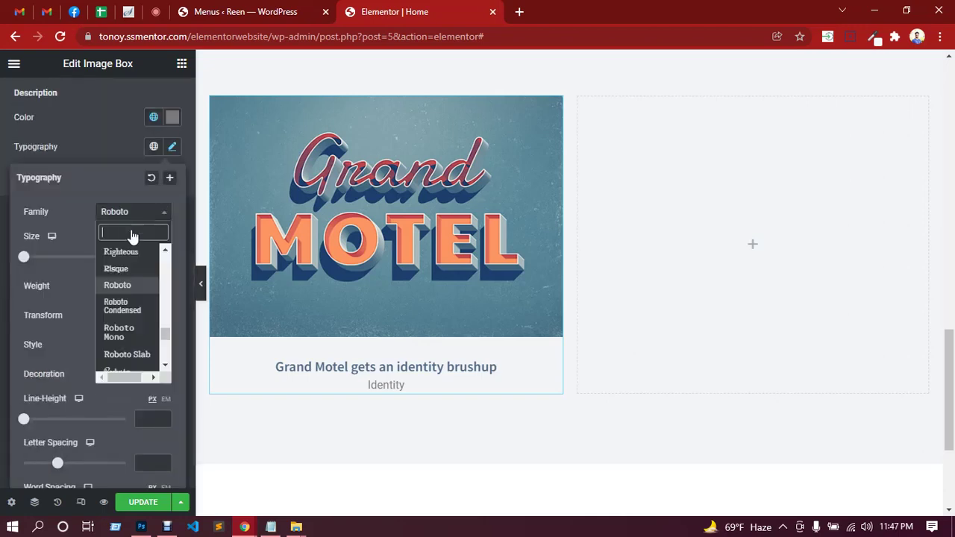
pyautogui.write('sour')
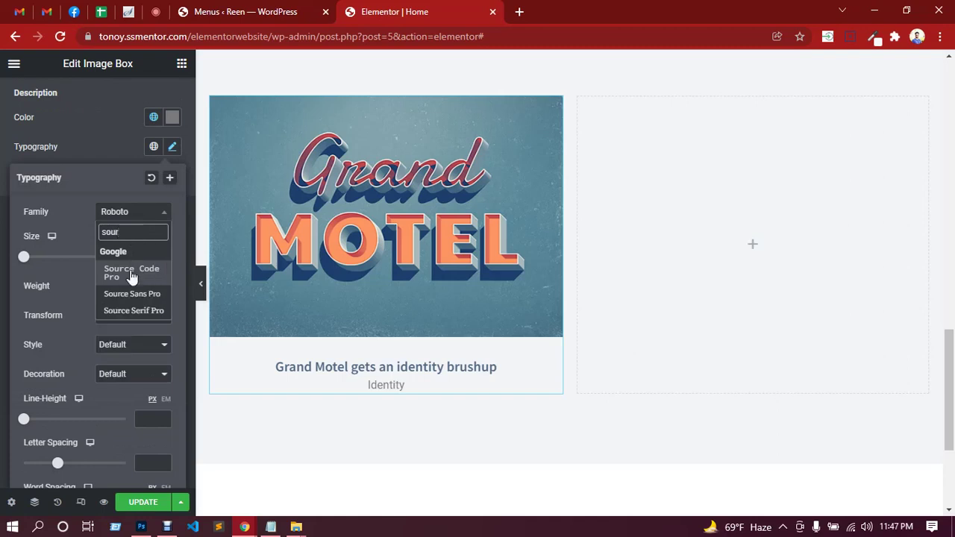
pyautogui.click(131, 294)
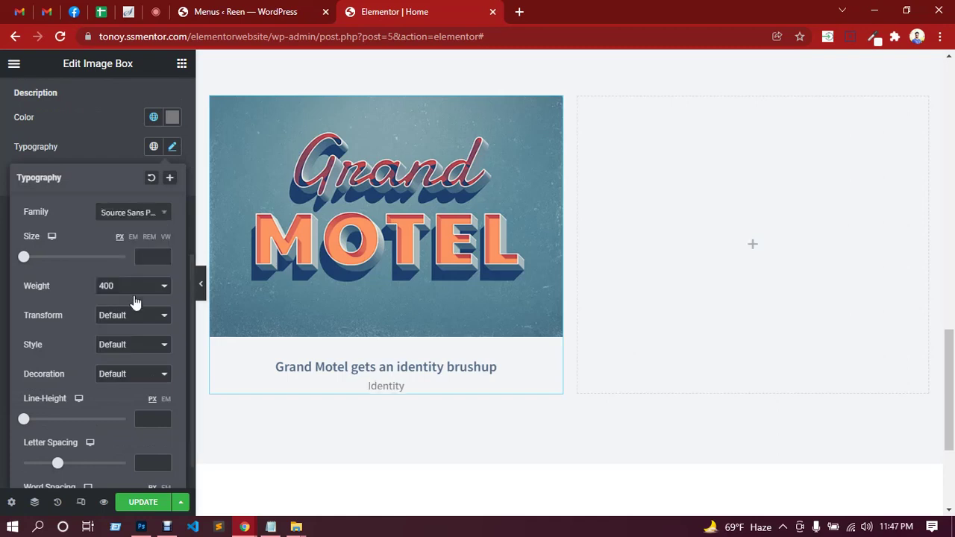
pyautogui.click(149, 257)
pyautogui.write('14')
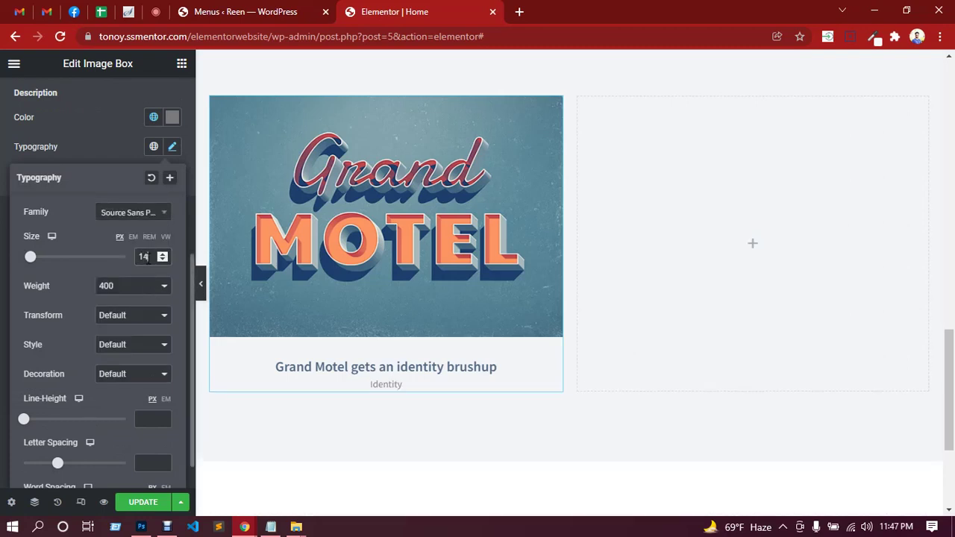
pyautogui.click(101, 146)
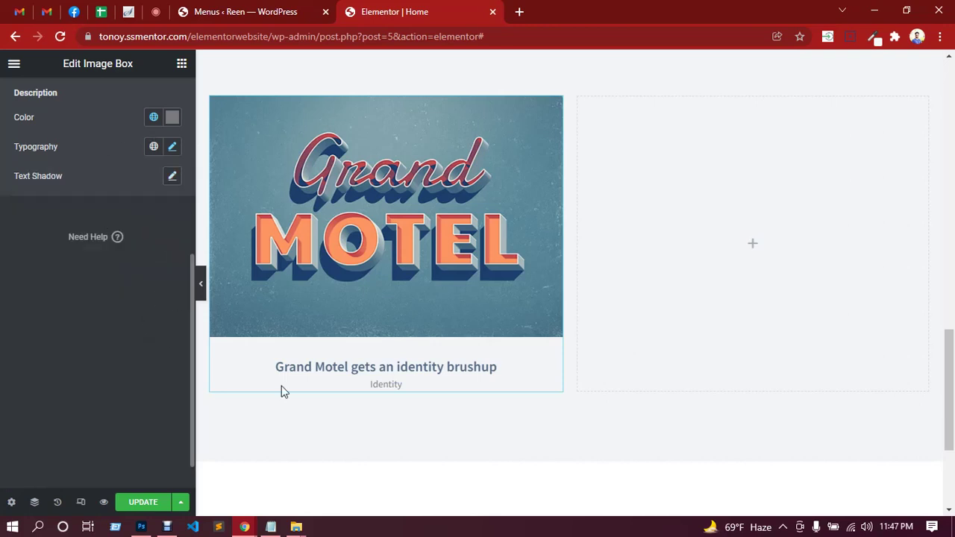
pyautogui.scroll(3, 102, 295)
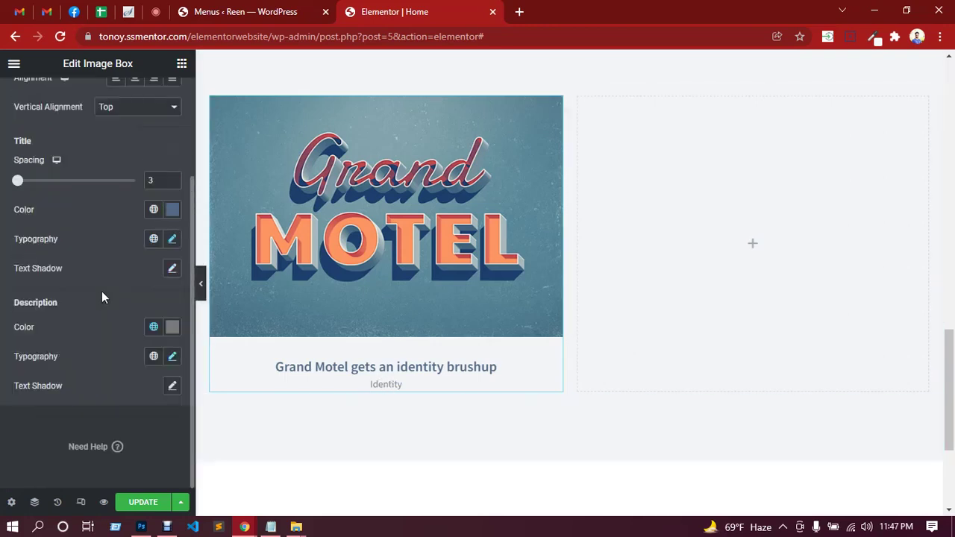
pyautogui.scroll(2, 102, 297)
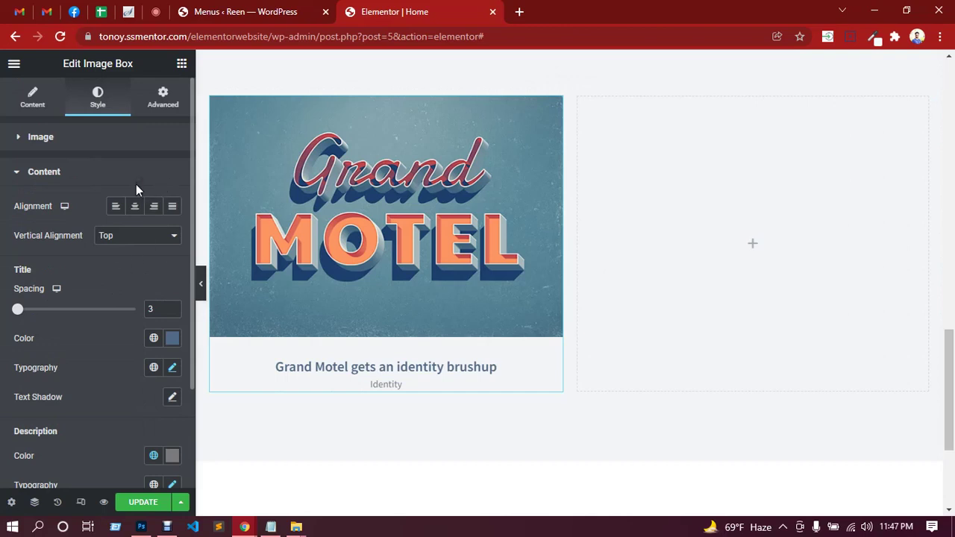
# Give the Grand Motel image box 25 px of bottom padding.
pyautogui.click(167, 103)
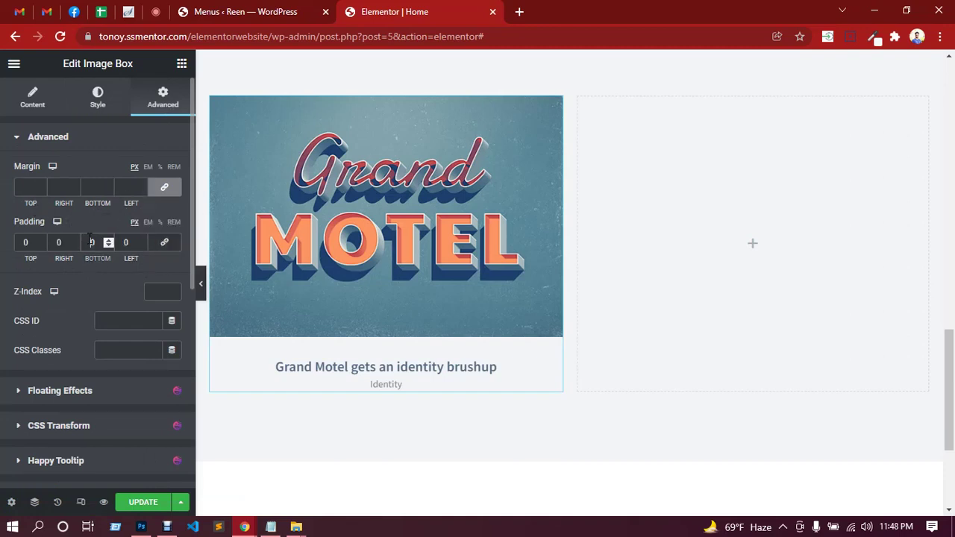
pyautogui.write('20')
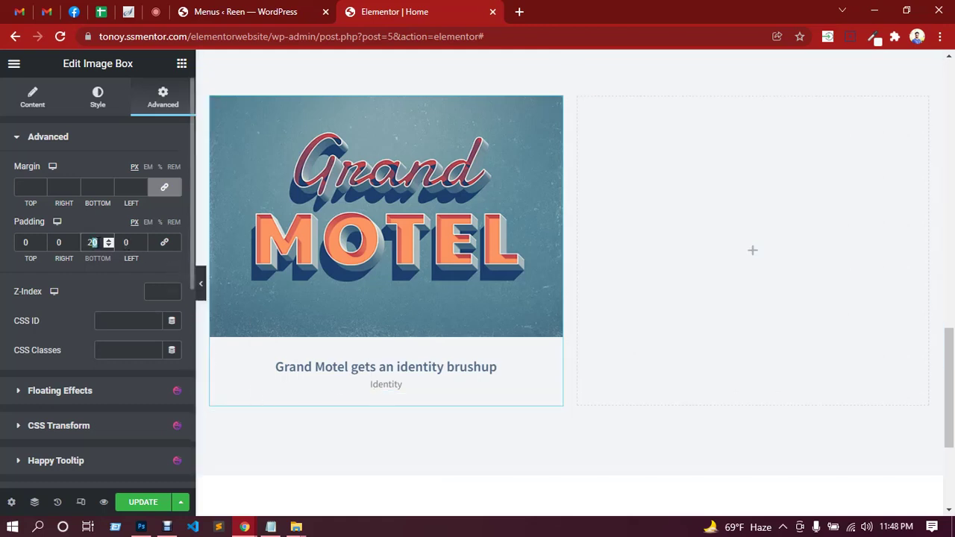
pyautogui.write('25')
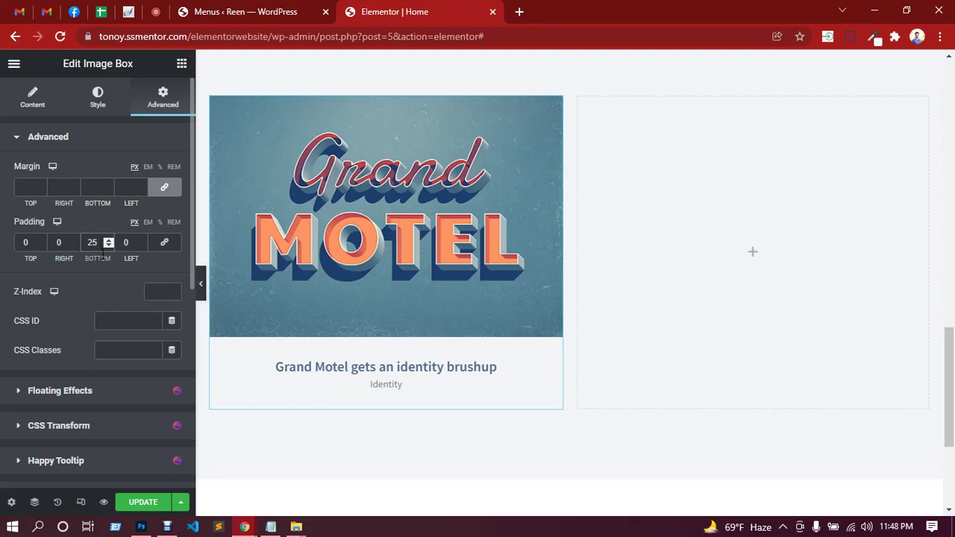
pyautogui.scroll(-2, 98, 284)
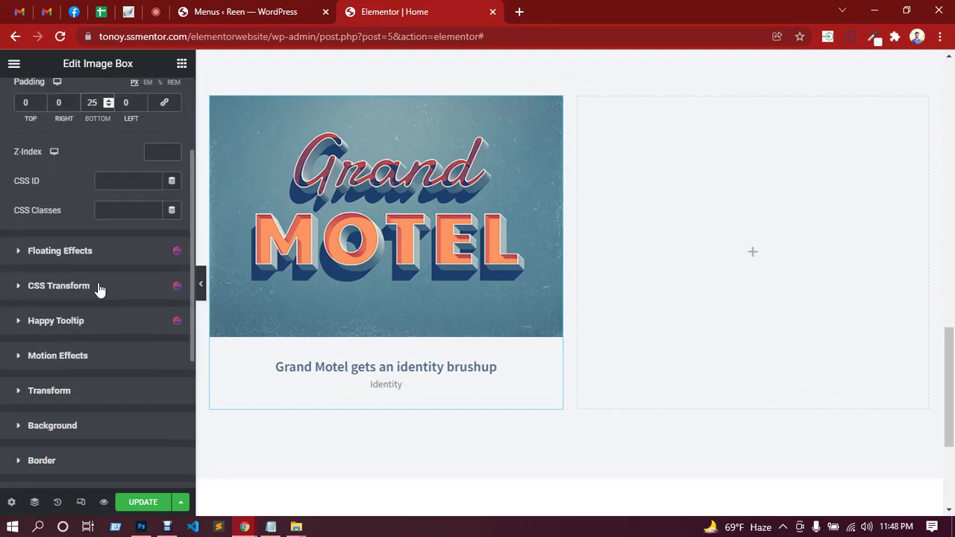
# Give the box a classic white #fff background and update the page.
pyautogui.click(83, 431)
pyautogui.scroll(-2, 106, 345)
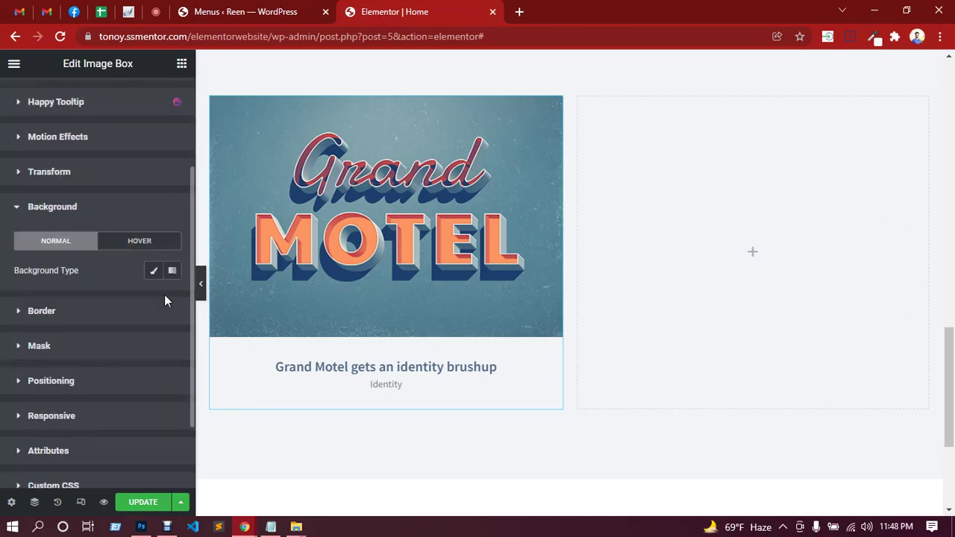
pyautogui.click(153, 270)
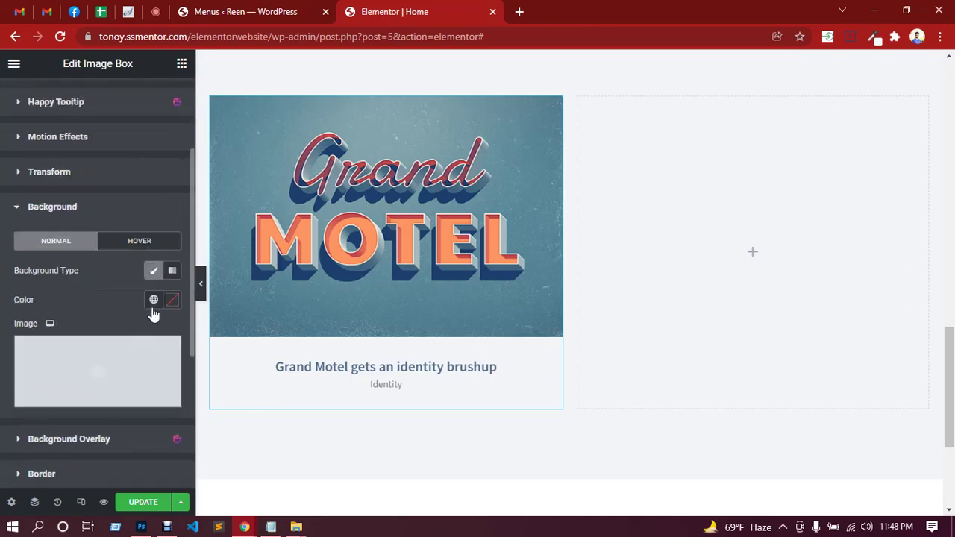
pyautogui.click(176, 302)
pyautogui.click(125, 264)
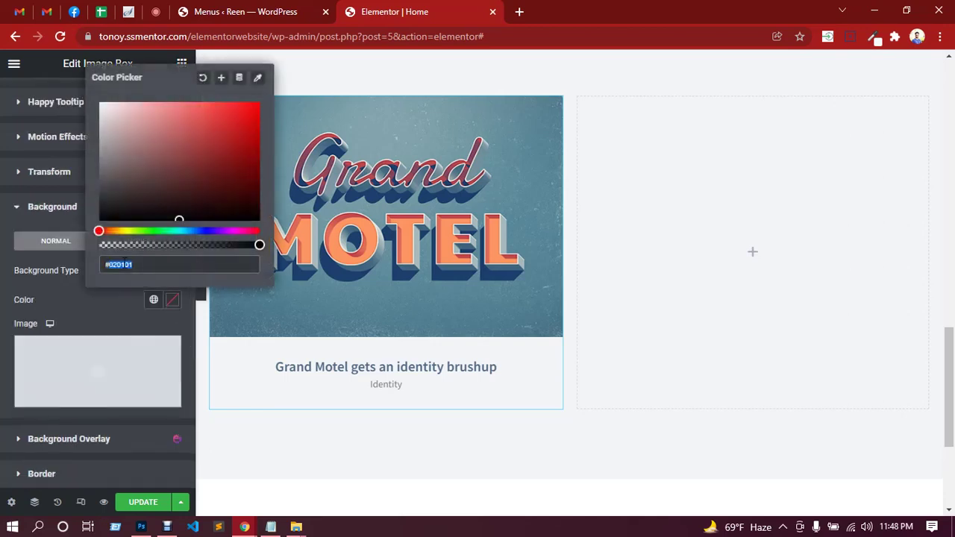
pyautogui.write('#fff')
pyautogui.click(100, 307)
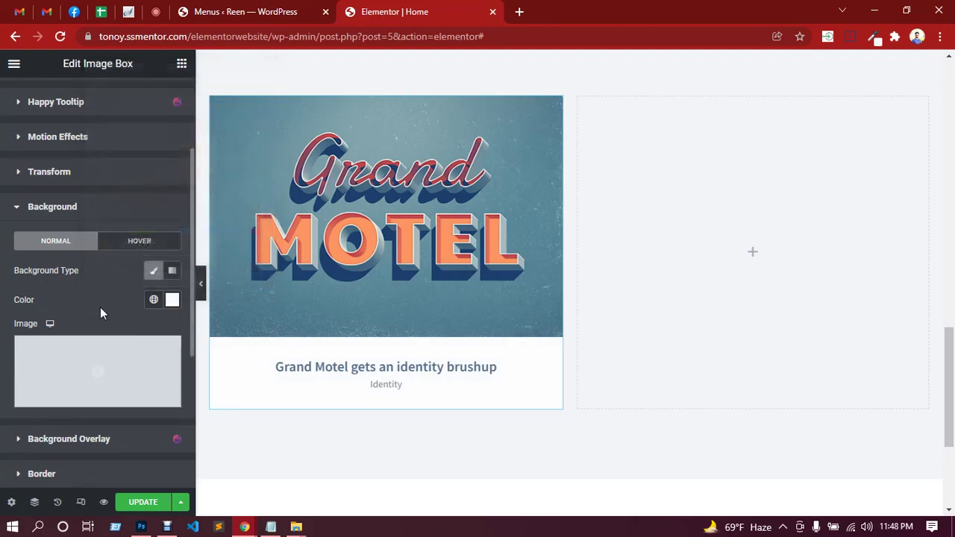
pyautogui.click(139, 505)
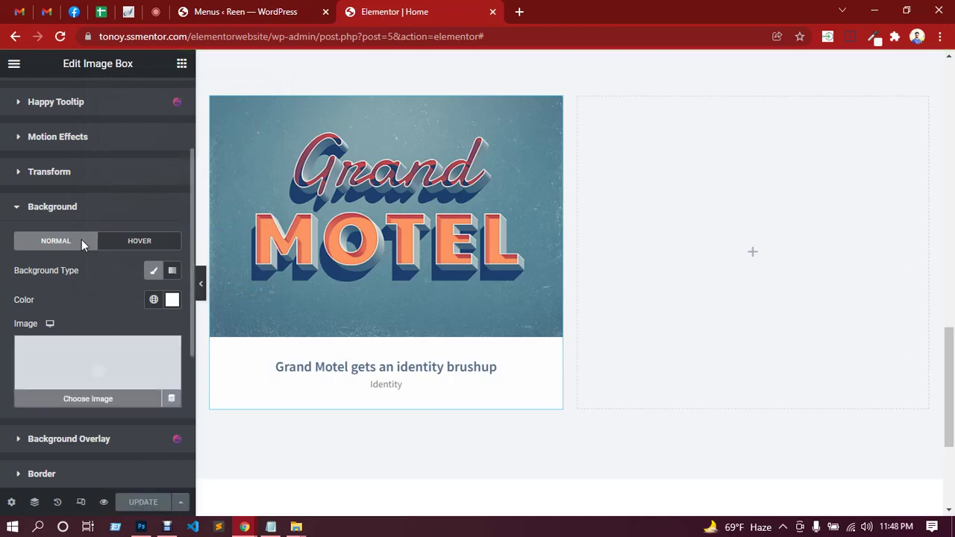
# Give the image box a solid border 1 px wide, linked on all sides.
pyautogui.click(68, 213)
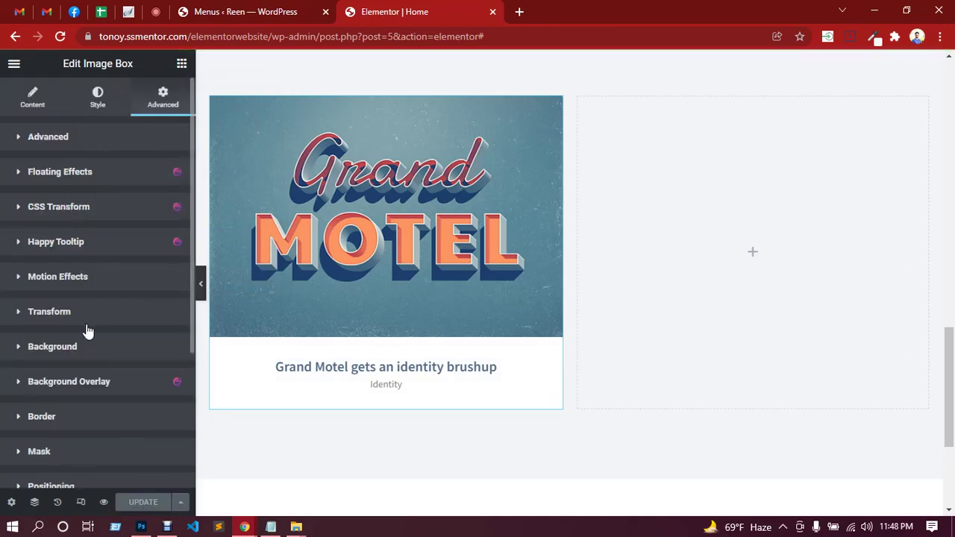
pyautogui.scroll(-2, 86, 329)
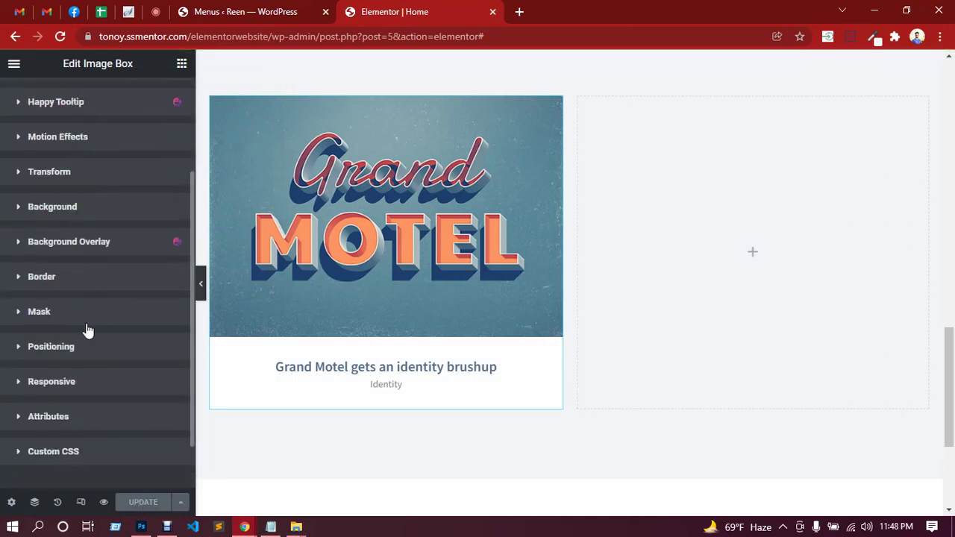
pyautogui.click(52, 286)
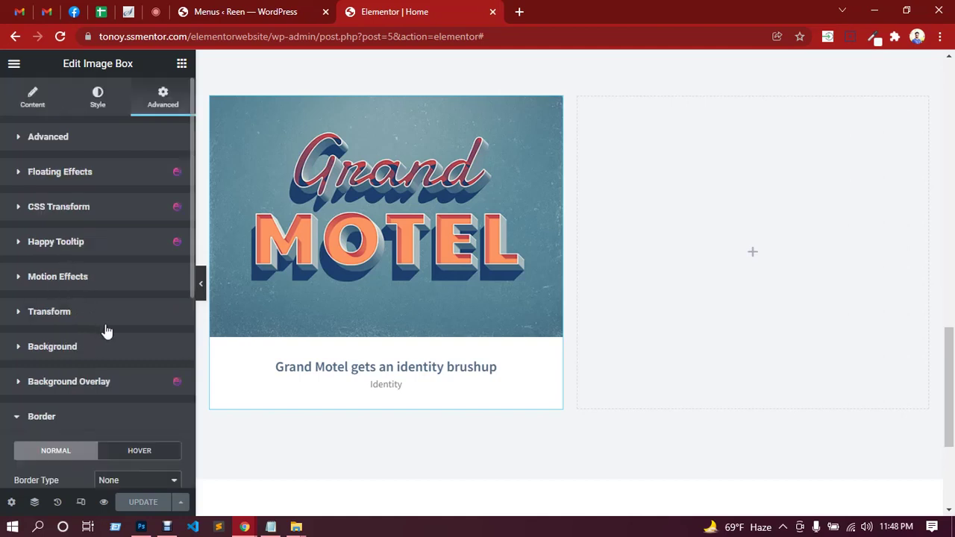
pyautogui.scroll(-3, 110, 324)
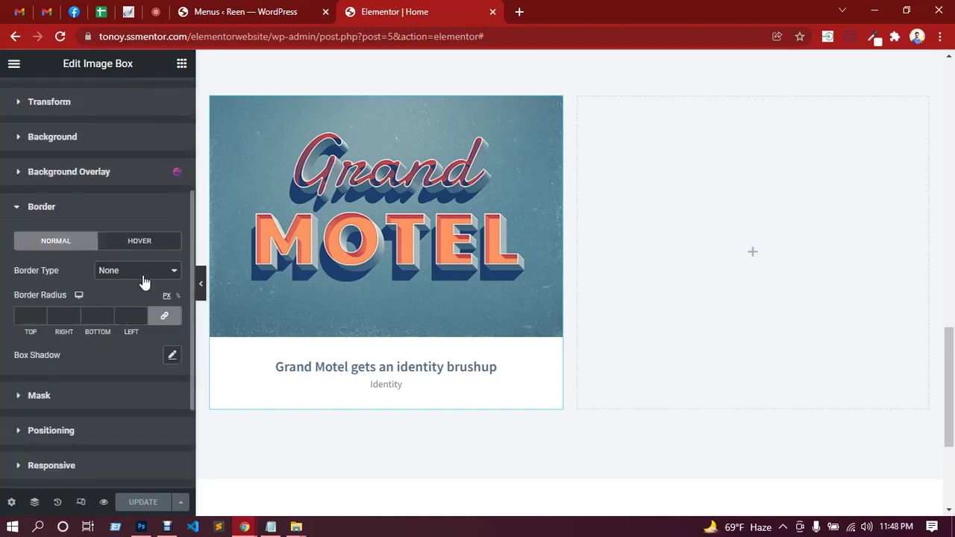
pyautogui.click(144, 282)
pyautogui.click(129, 298)
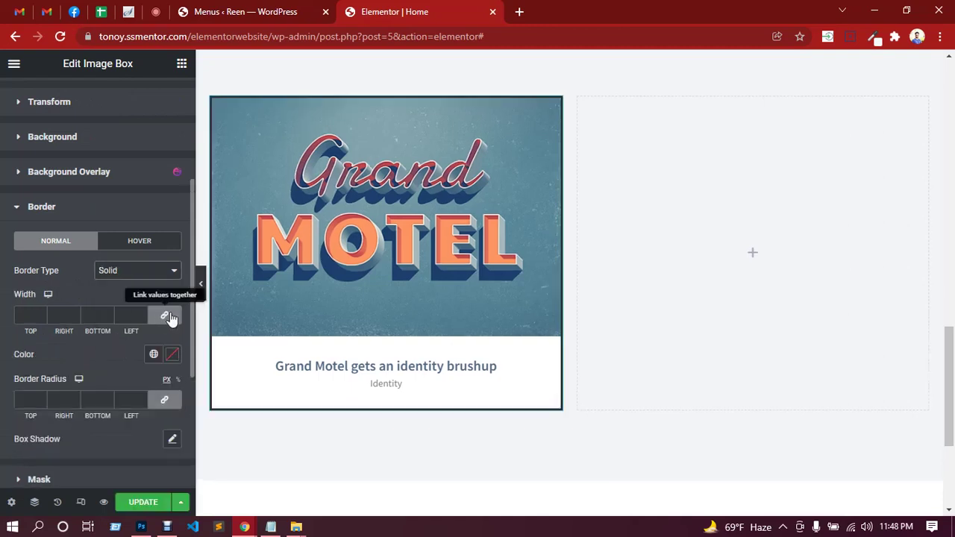
pyautogui.click(27, 315)
pyautogui.write('0')
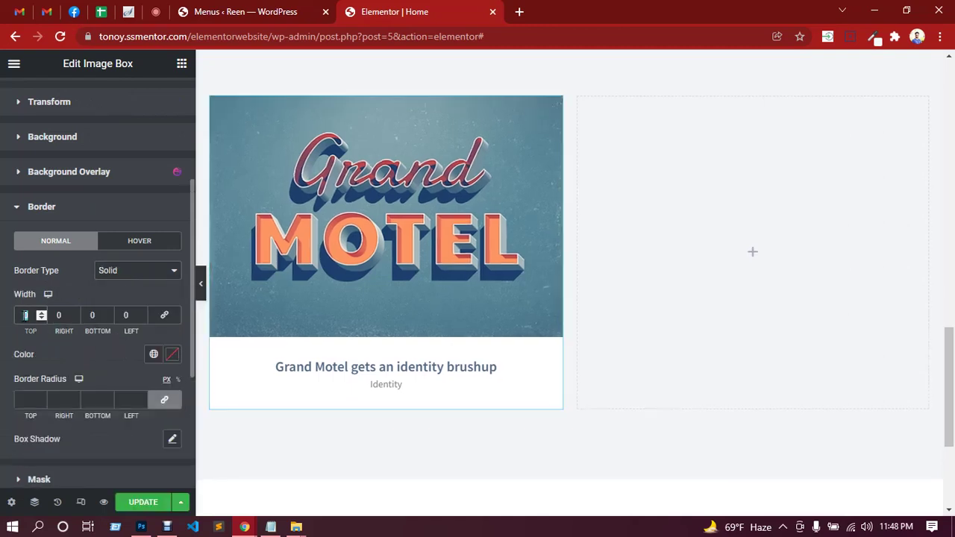
pyautogui.write('1')
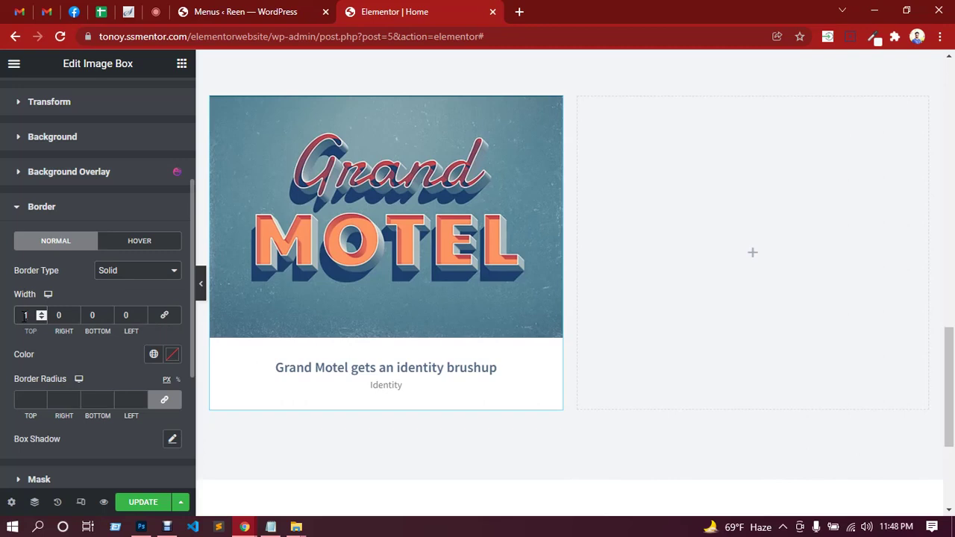
pyautogui.click(163, 315)
# Colour the border light grey #eeeeee and update the page.
pyautogui.scroll(-1, 97, 348)
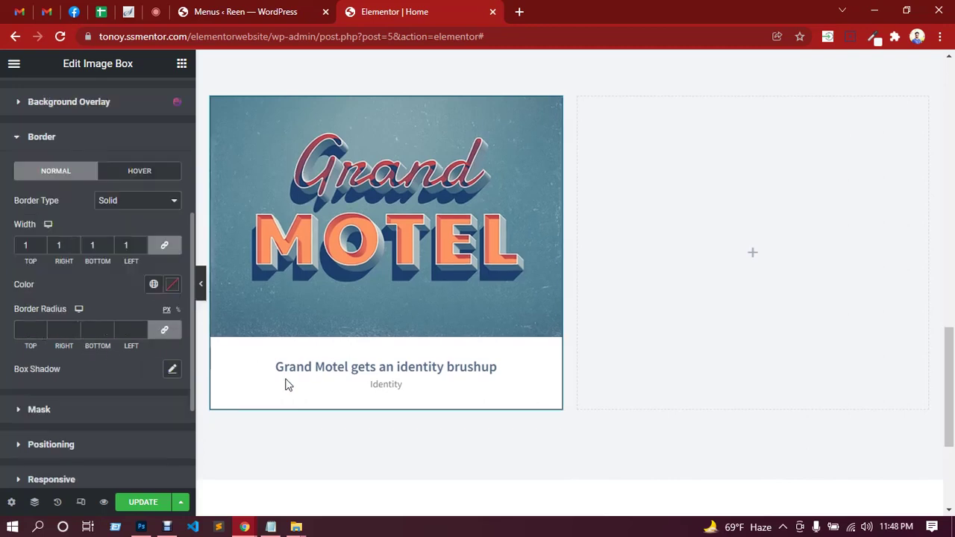
pyautogui.click(172, 286)
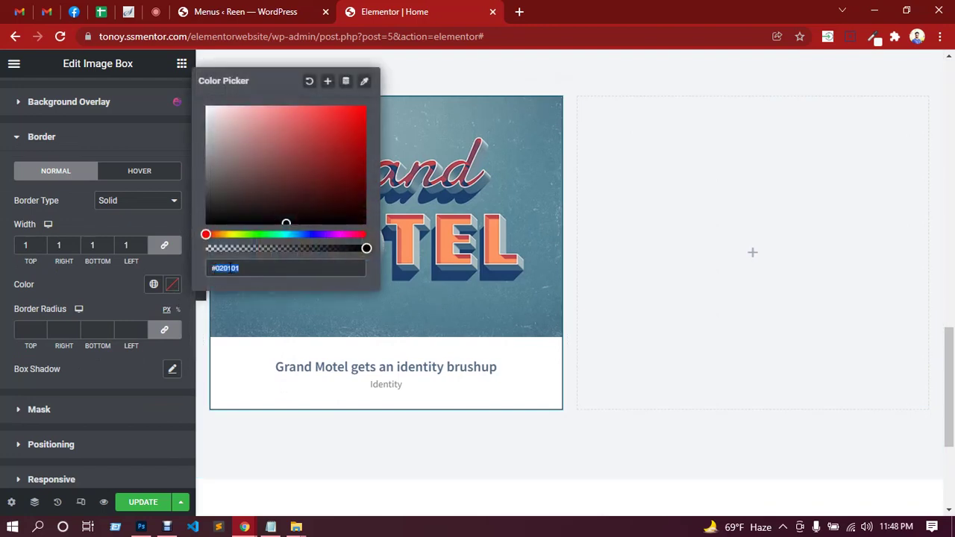
pyautogui.write('#eeeeee')
pyautogui.click(106, 285)
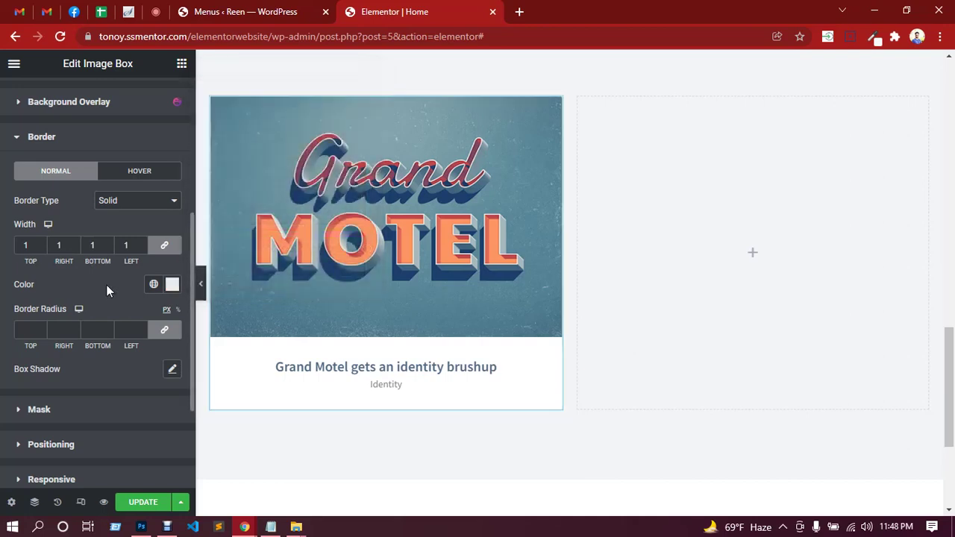
pyautogui.click(142, 502)
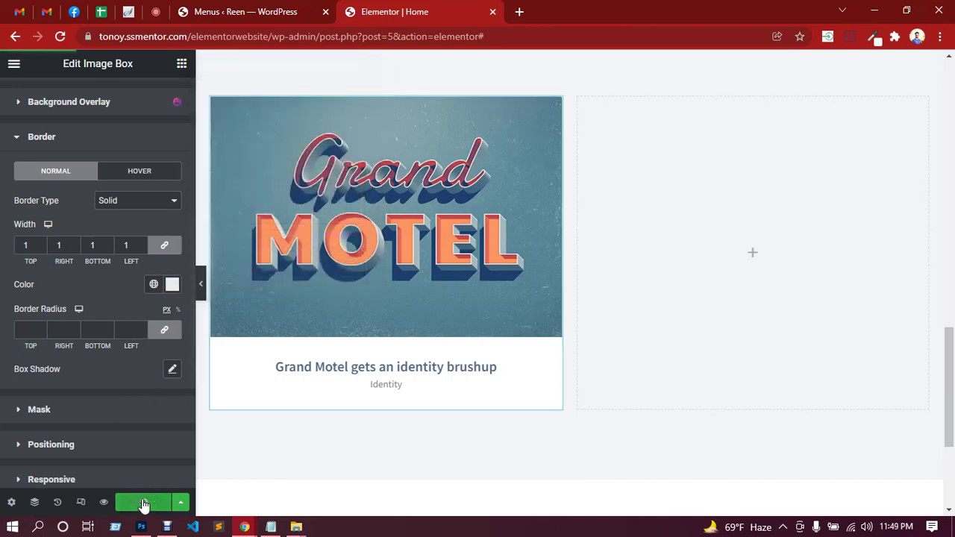
# Compare against the Photoshop mockup, then return to the Elementor editor.
pyautogui.click(141, 526)
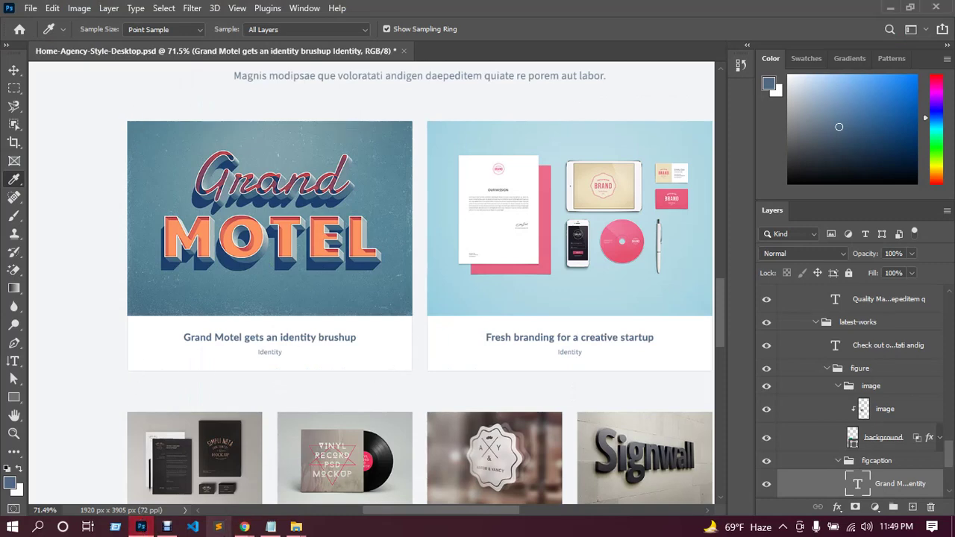
pyautogui.moveTo(241, 527)
pyautogui.click(213, 481)
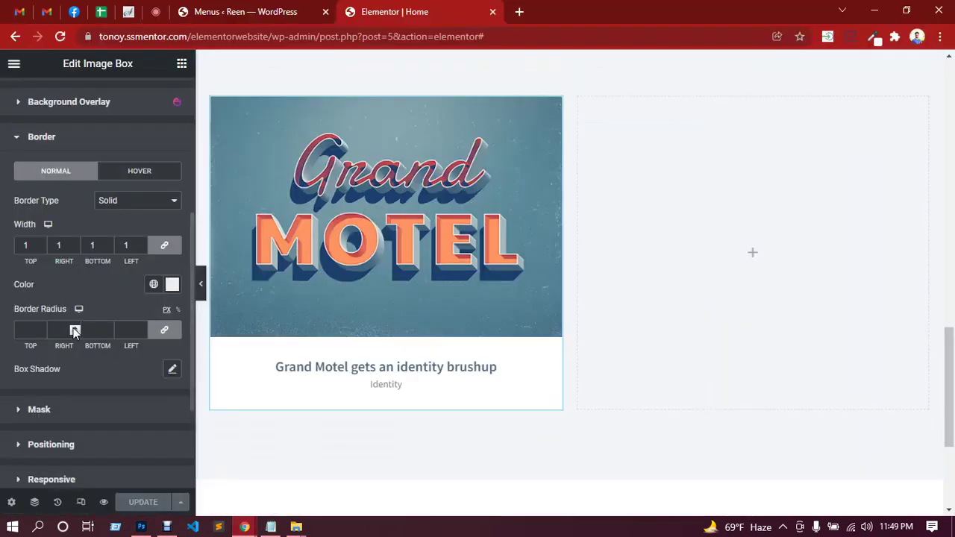
# Enter border radius values 0, 5, 0, 5 px, update the page and hide the editor panel.
pyautogui.click(166, 331)
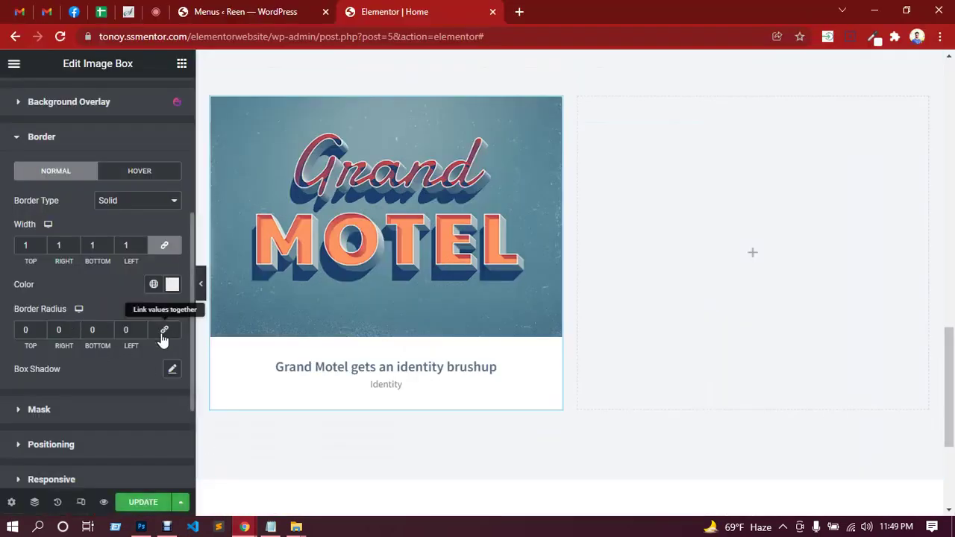
pyautogui.click(58, 329)
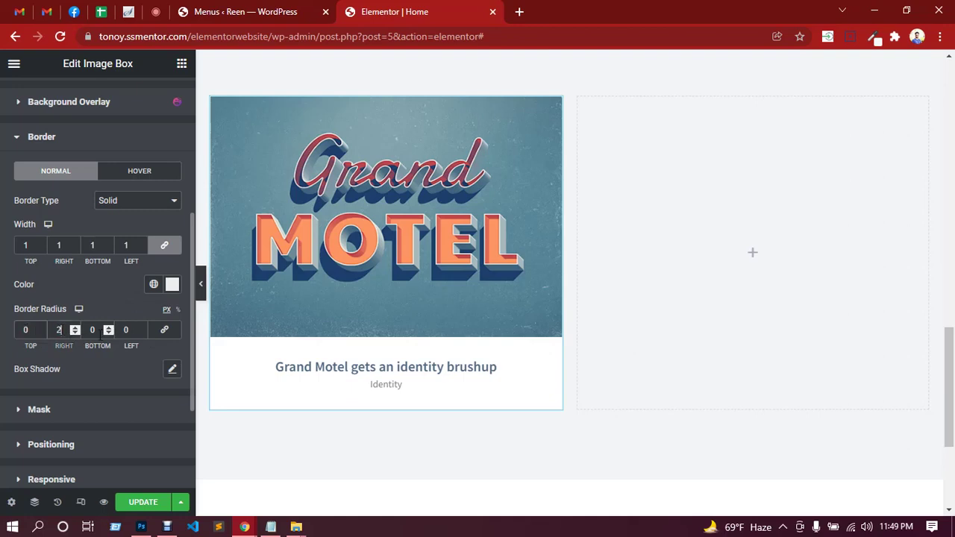
pyautogui.click(124, 329)
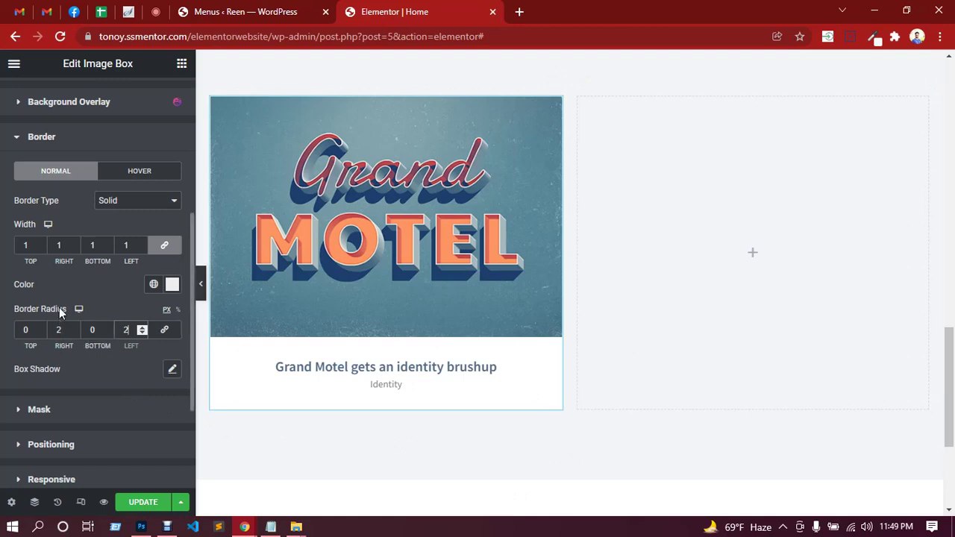
pyautogui.click(59, 330)
pyautogui.doubleClick(126, 329)
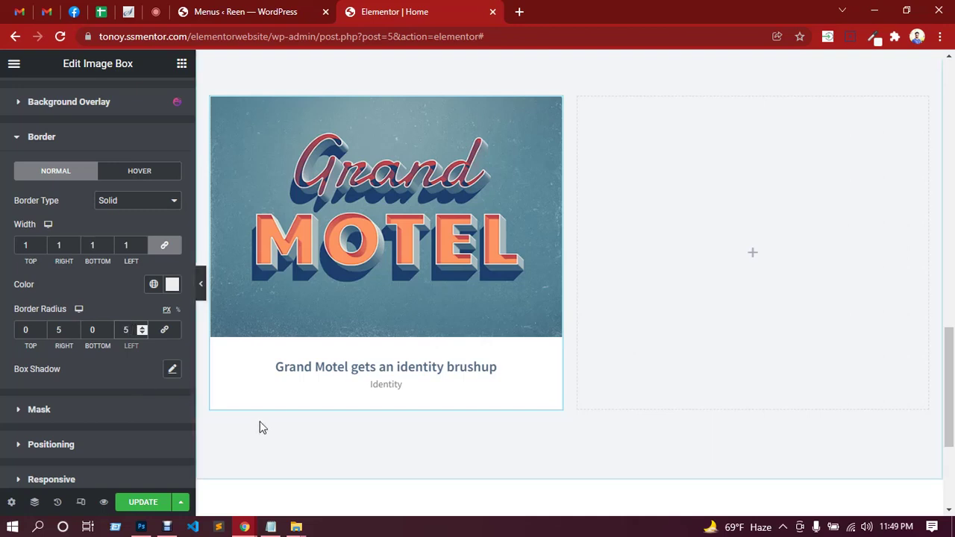
pyautogui.click(144, 504)
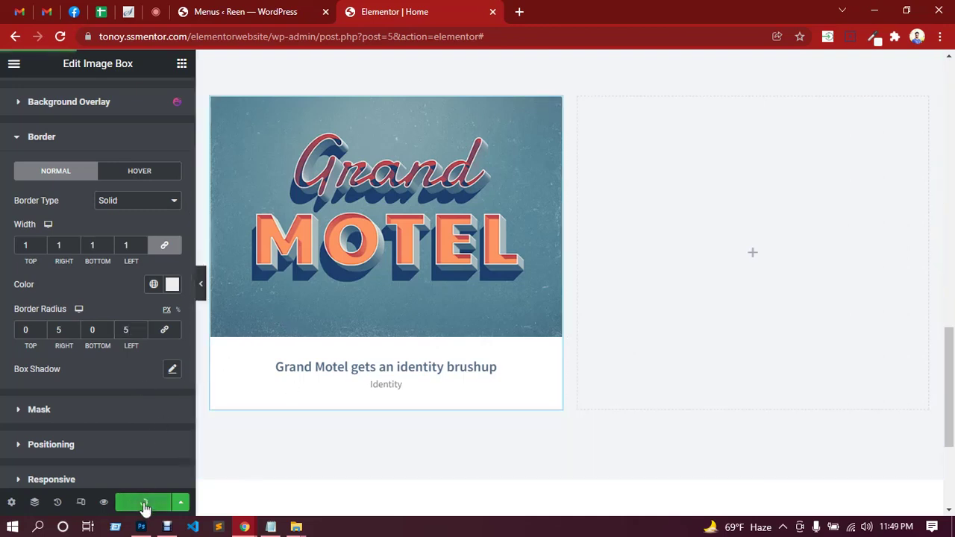
pyautogui.click(203, 296)
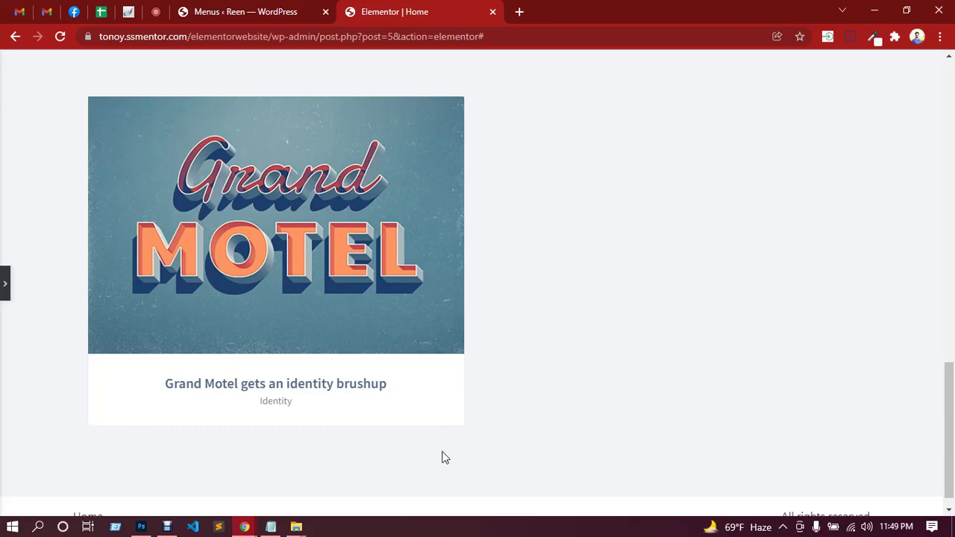
pyautogui.click(3, 294)
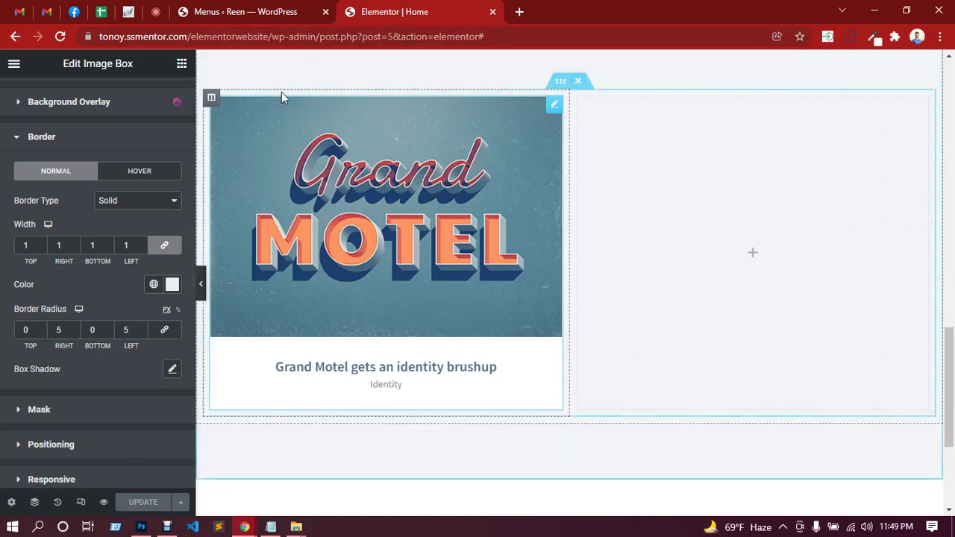
# Copy the empty right column and paste it to create a third column in the row.
pyautogui.rightClick(486, 138)
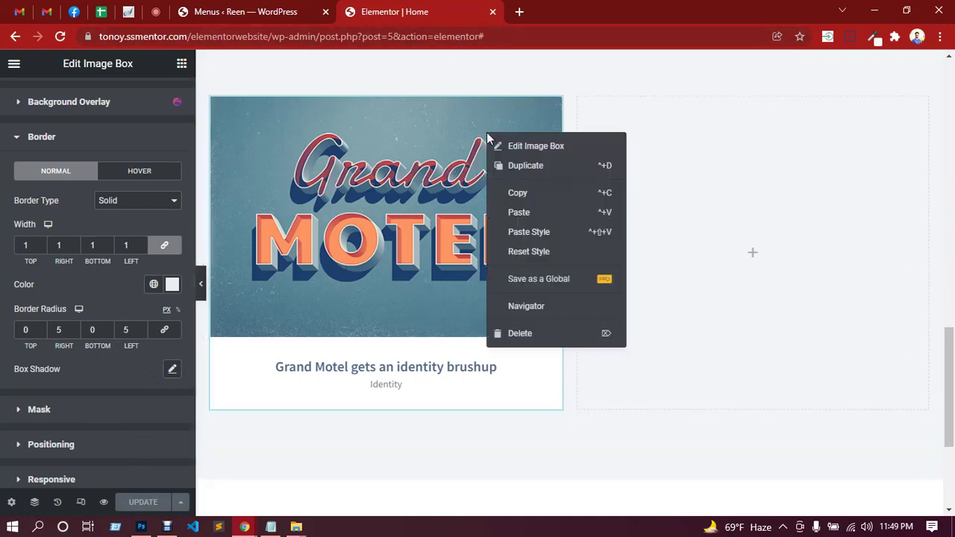
pyautogui.click(567, 200)
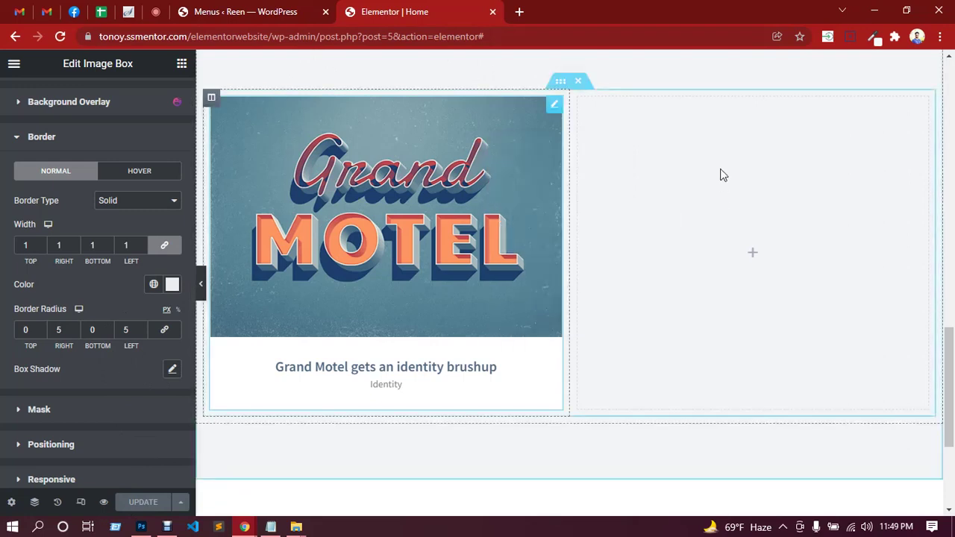
pyautogui.rightClick(723, 176)
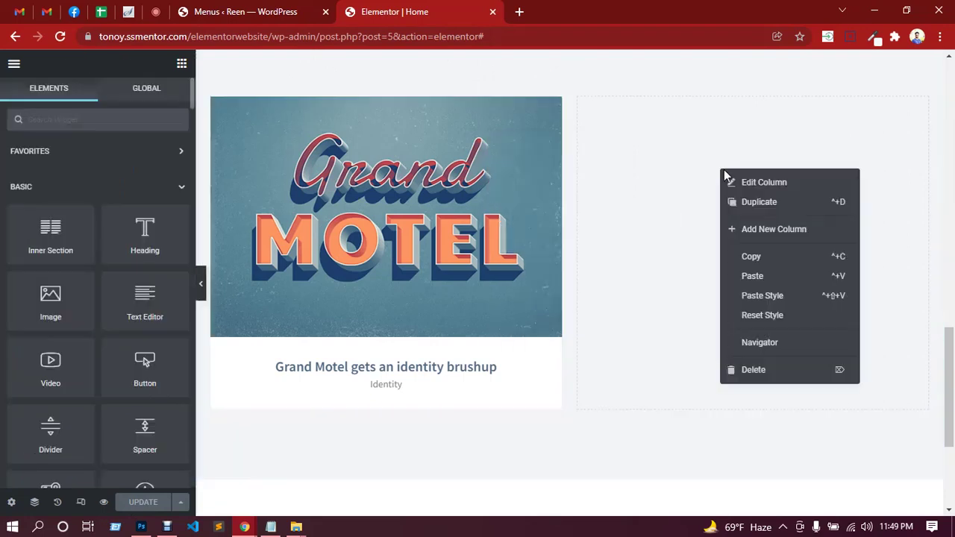
pyautogui.click(752, 261)
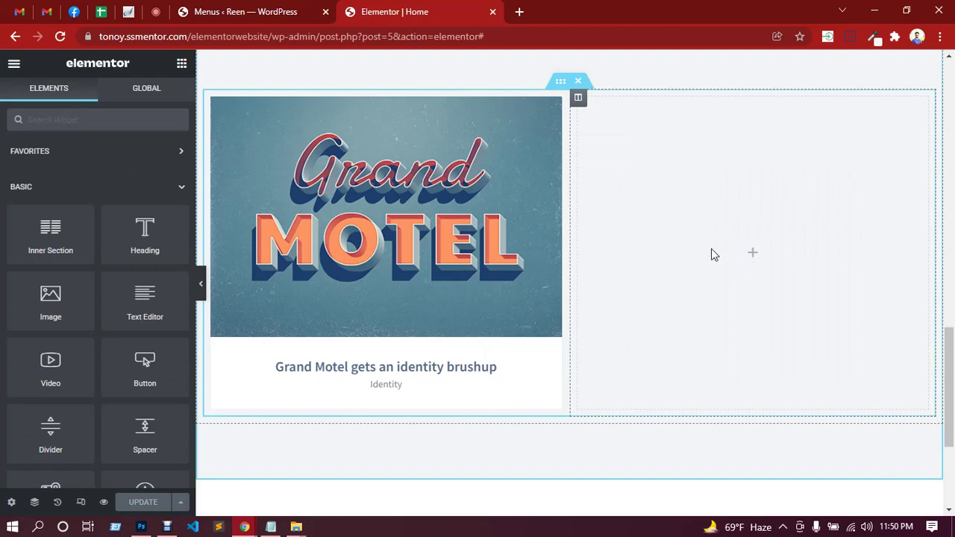
pyautogui.scroll(-1, 731, 307)
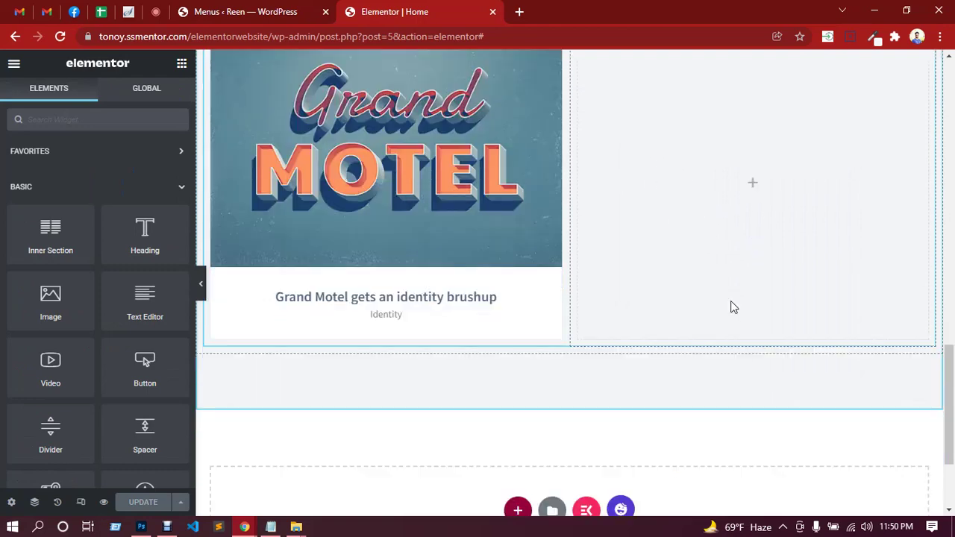
pyautogui.scroll(2, 731, 306)
pyautogui.rightClick(701, 233)
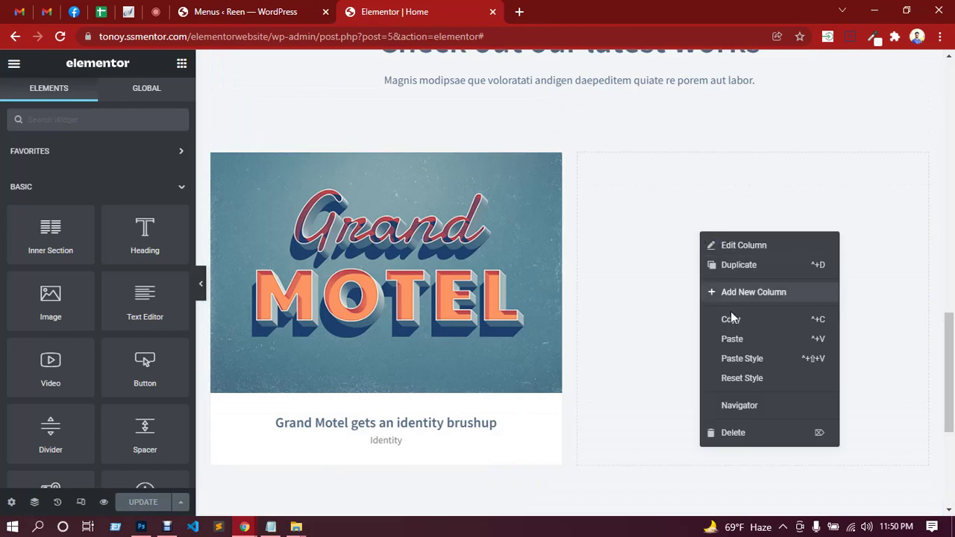
pyautogui.click(731, 340)
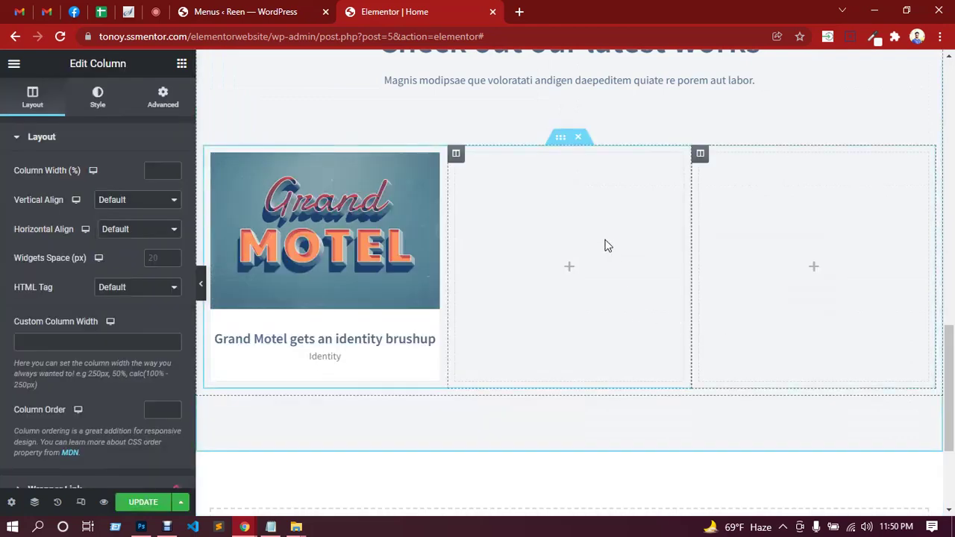
# Delete the extra third column and paste a copy of the Grand Motel box into the right column.
pyautogui.rightClick(750, 206)
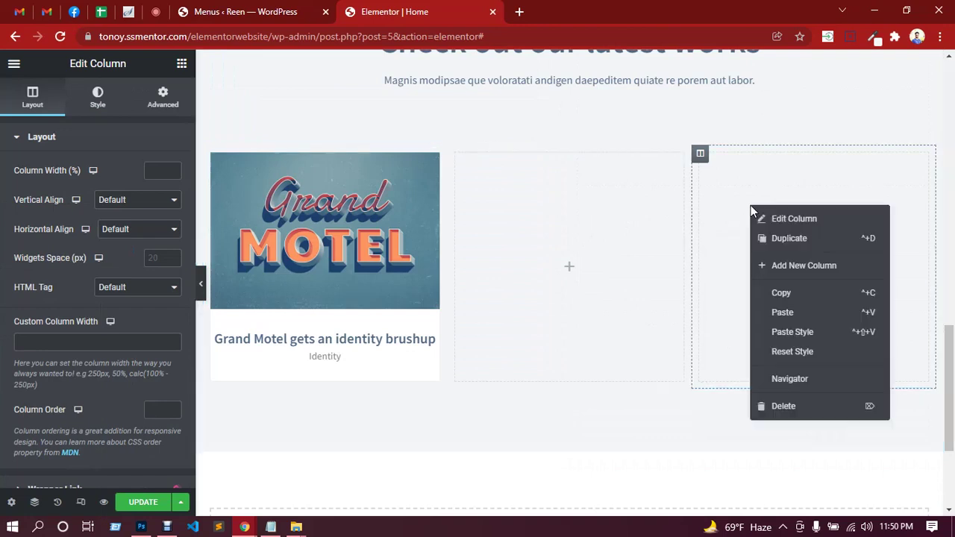
pyautogui.click(778, 407)
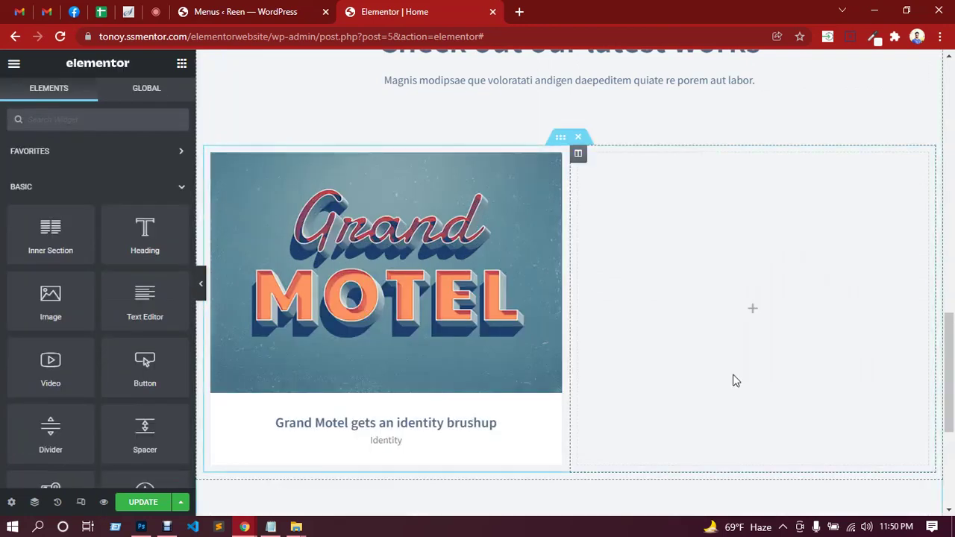
pyautogui.rightClick(552, 162)
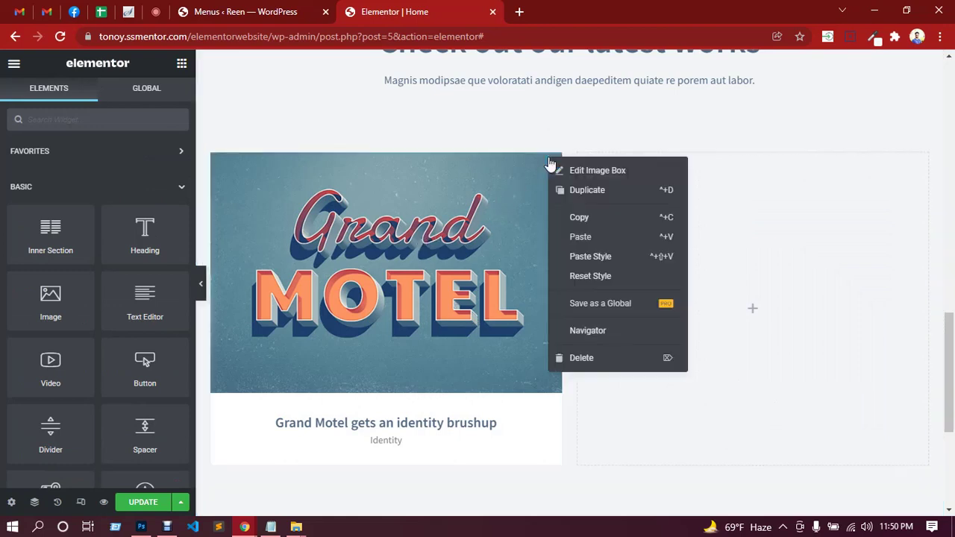
pyautogui.click(576, 224)
pyautogui.rightClick(764, 210)
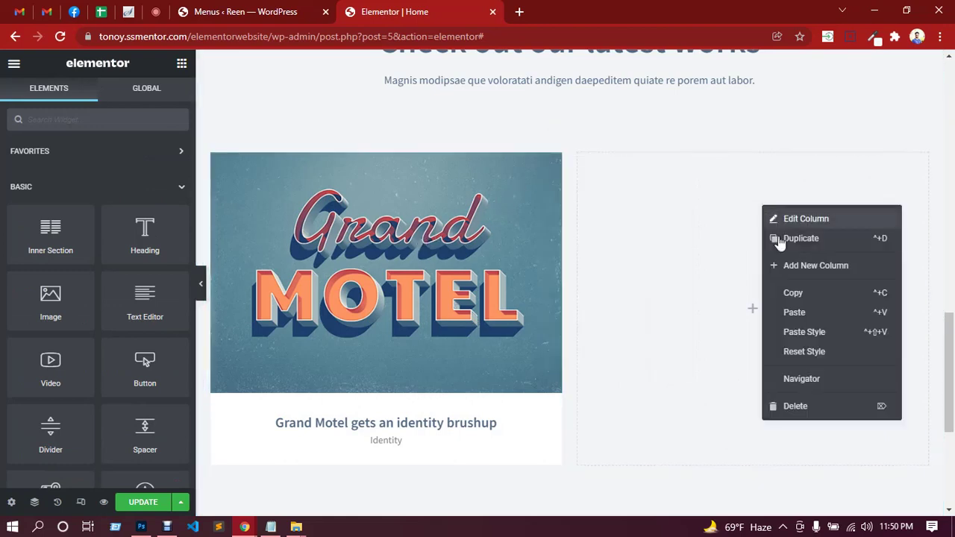
pyautogui.click(794, 313)
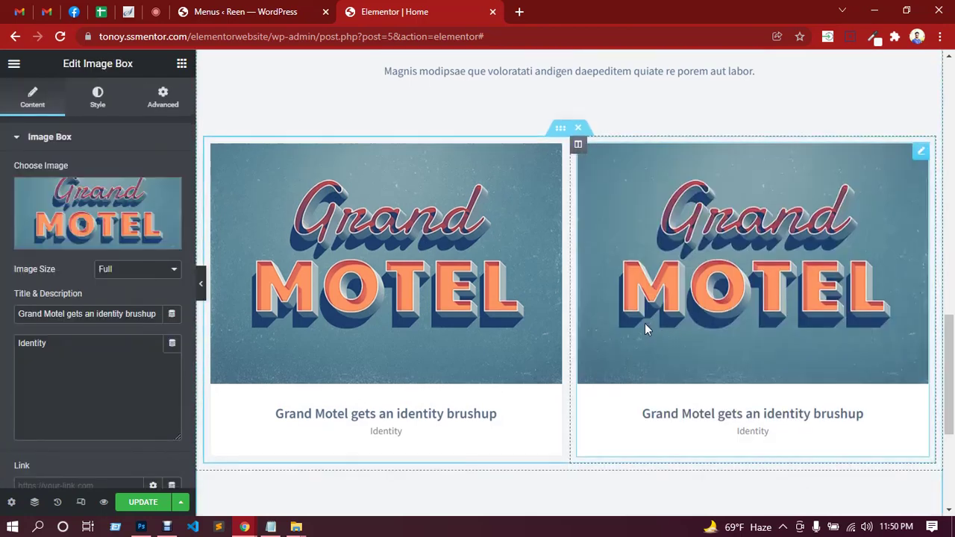
# Update the page with both image boxes and switch to the Google Meet call.
pyautogui.scroll(-2, 645, 323)
pyautogui.click(147, 502)
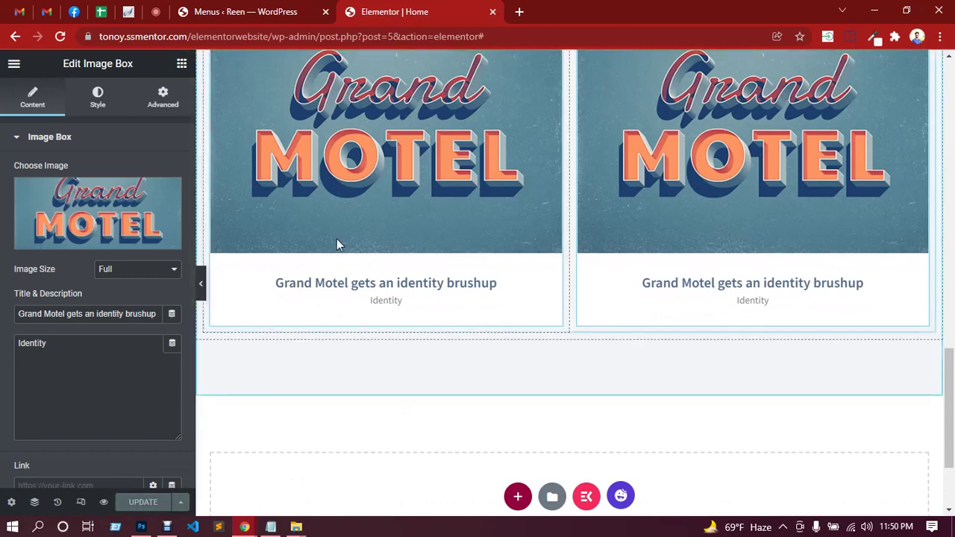
pyautogui.scroll(1, 418, 319)
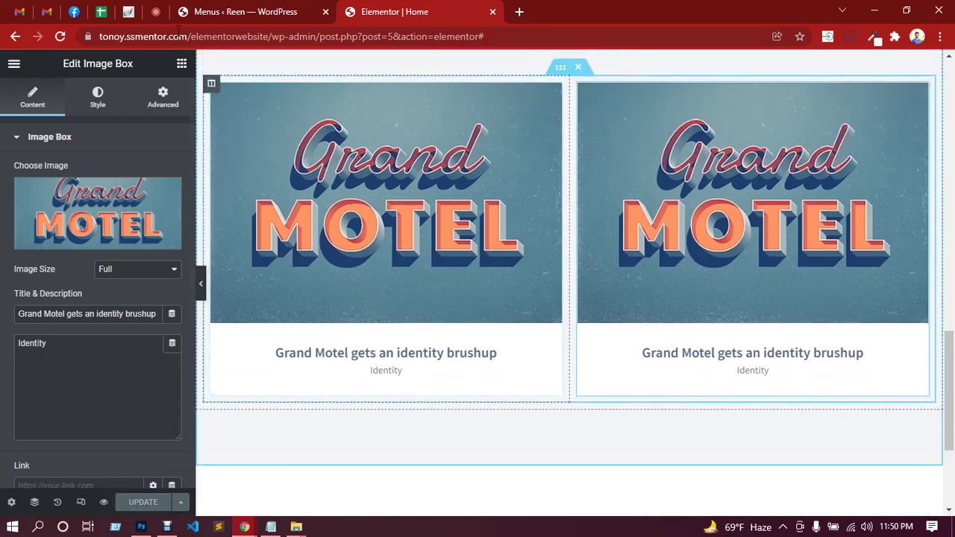
pyautogui.click(155, 11)
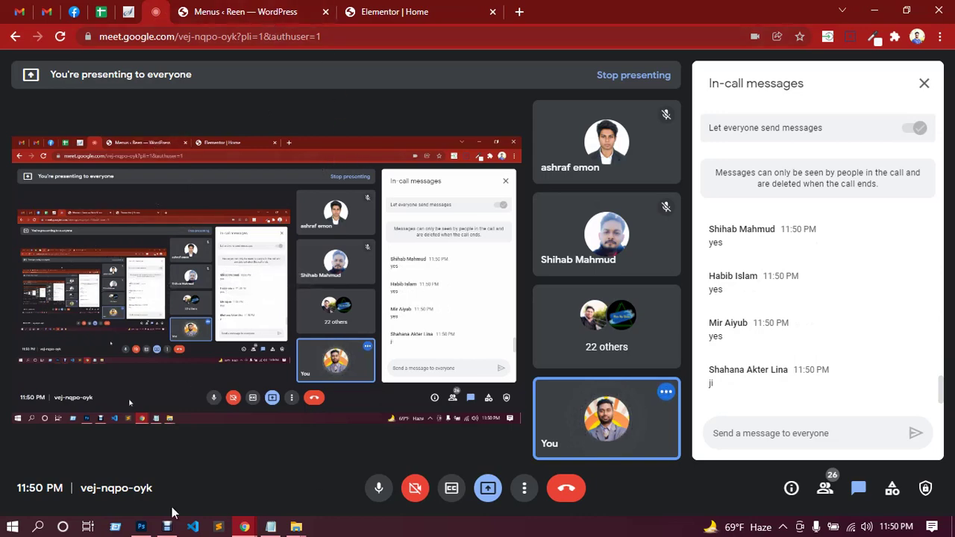
# In Photoshop, select the first carousel item group with the Move tool and open its layer actions.
pyautogui.click(141, 527)
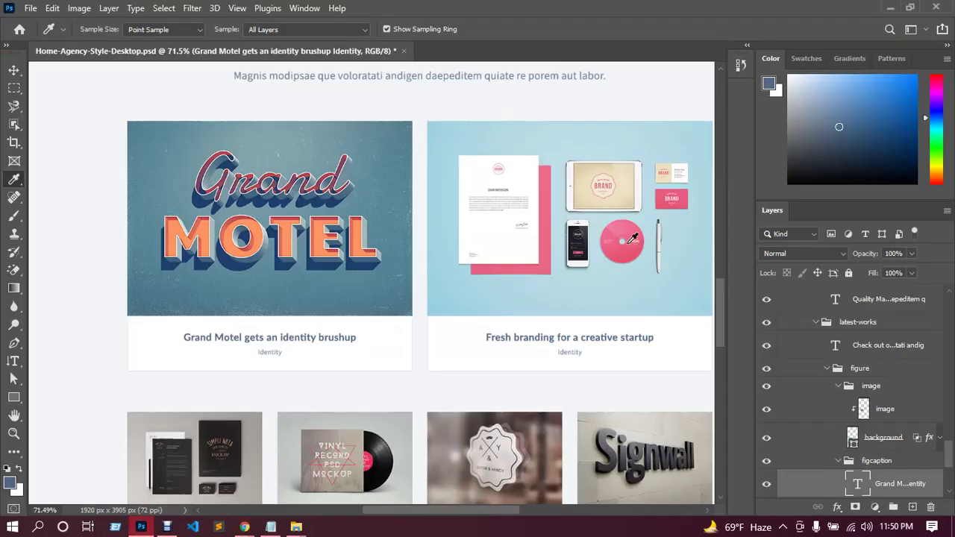
pyautogui.scroll(-1, 630, 239)
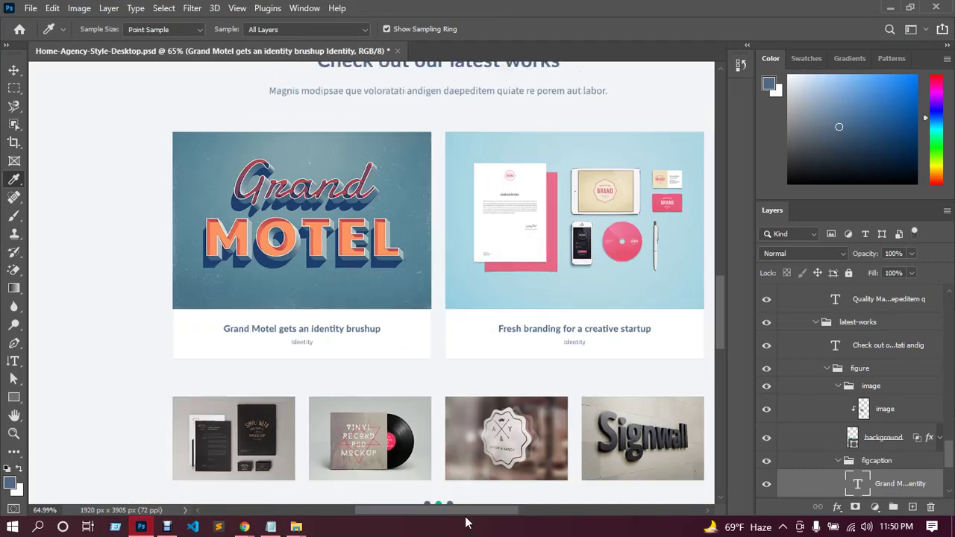
pyautogui.hscroll(3, 467, 510)
pyautogui.scroll(-4, 471, 331)
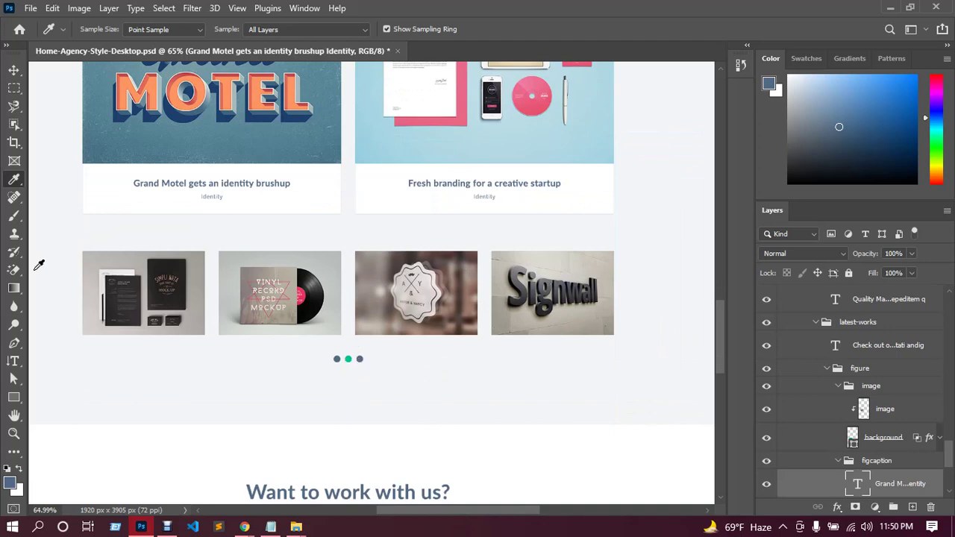
pyautogui.click(14, 70)
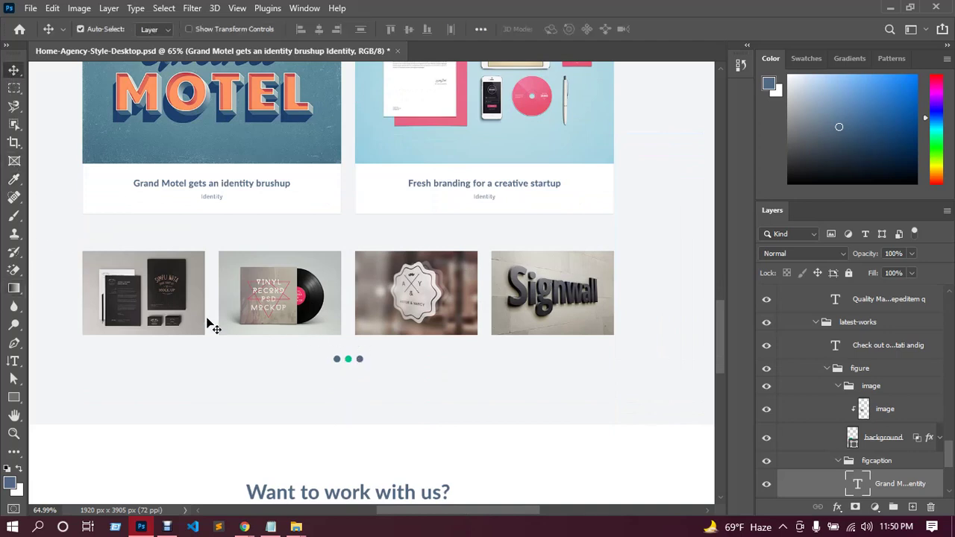
pyautogui.click(188, 302)
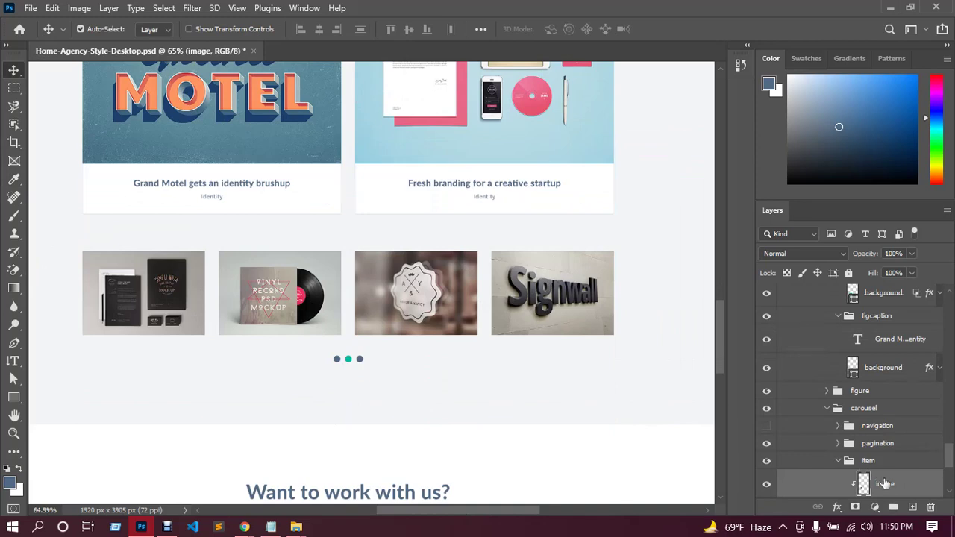
pyautogui.scroll(-3, 895, 442)
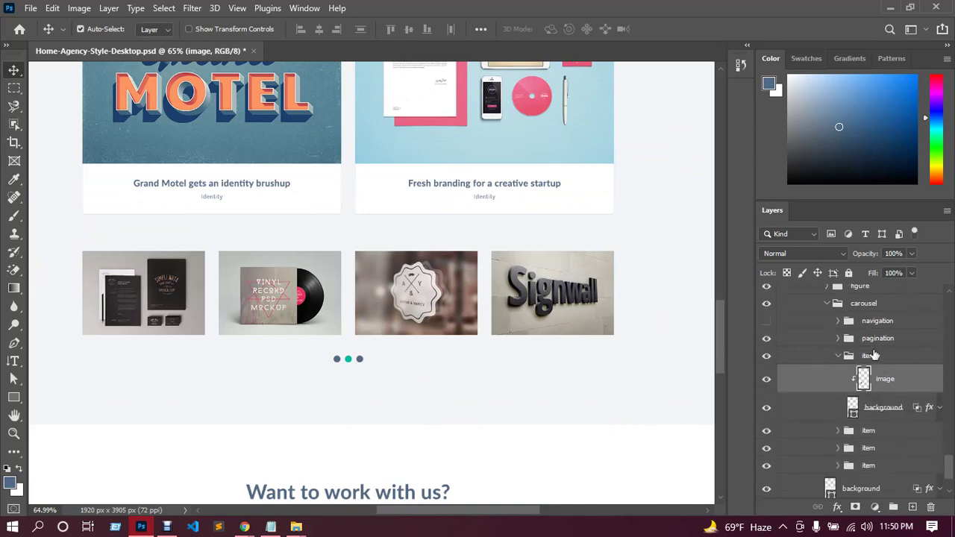
pyautogui.click(874, 355)
pyautogui.rightClick(869, 356)
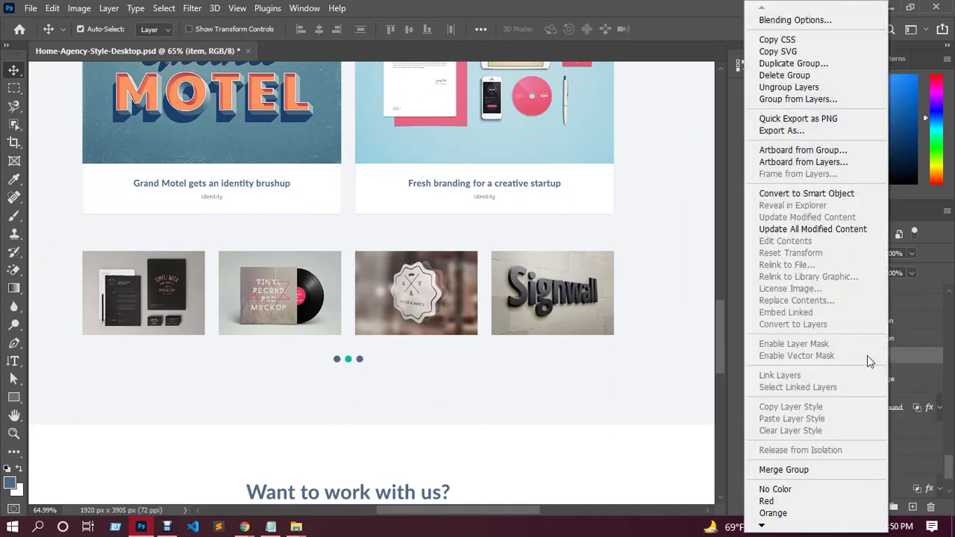
# Save the current carousel item export, then Quick Export the second item group as PNG c2.
pyautogui.click(782, 118)
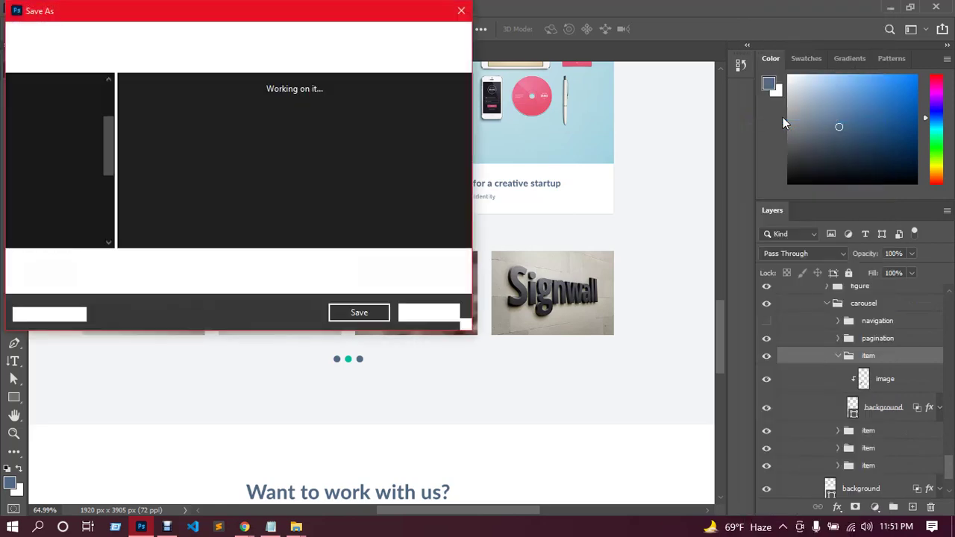
pyautogui.write('c1')
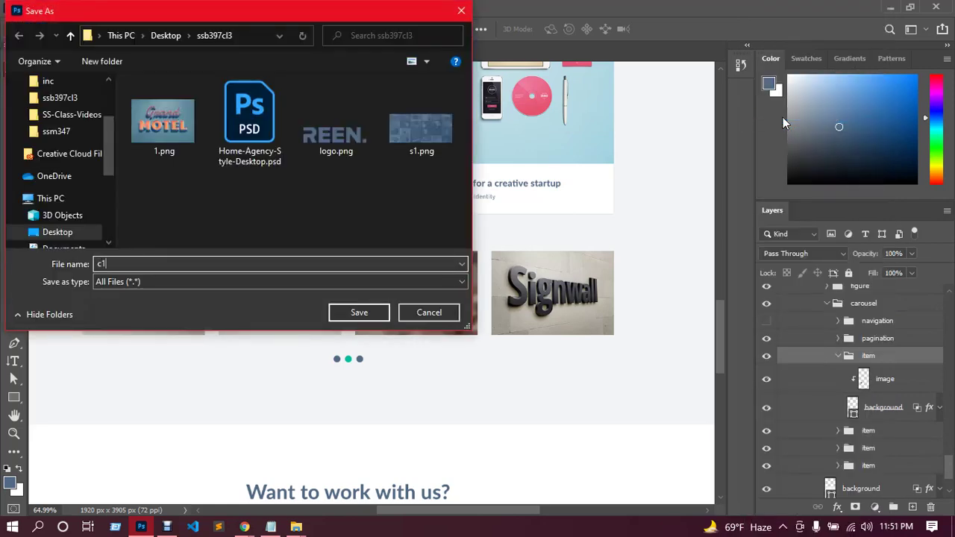
pyautogui.press('Return')
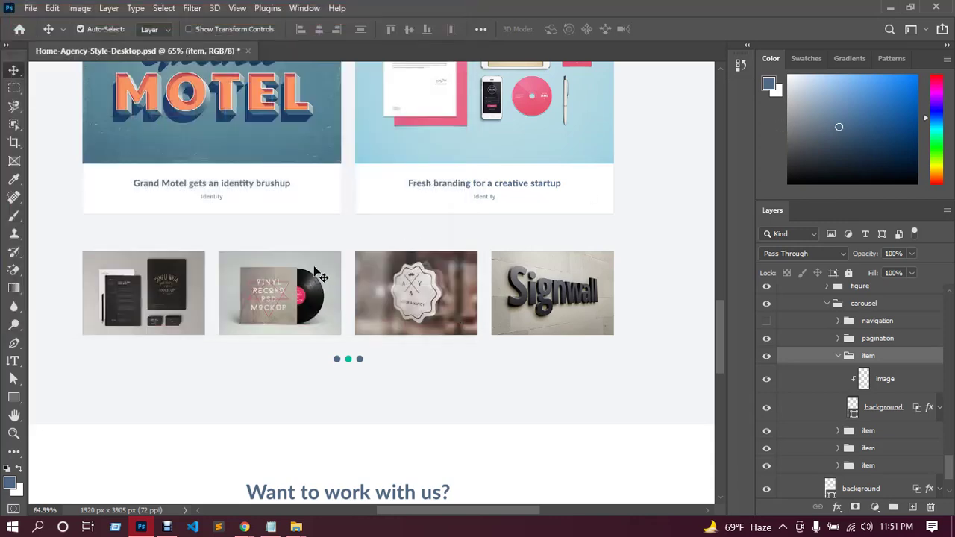
pyautogui.click(315, 273)
pyautogui.click(895, 431)
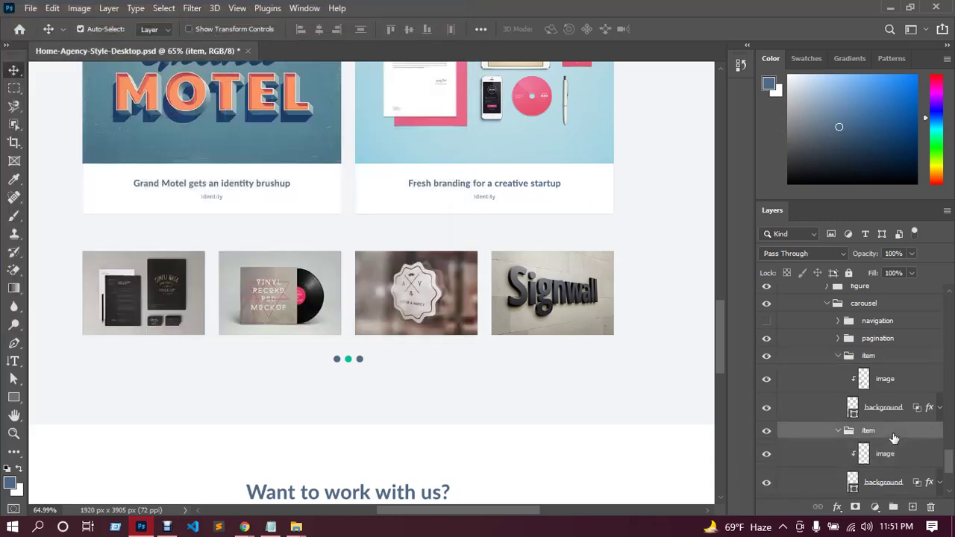
pyautogui.rightClick(895, 432)
pyautogui.click(833, 121)
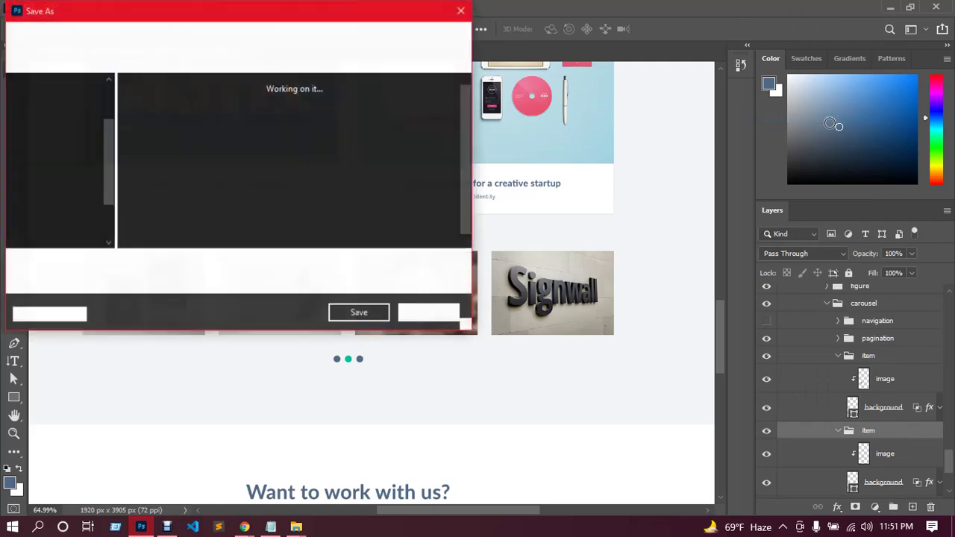
pyautogui.write('s2')
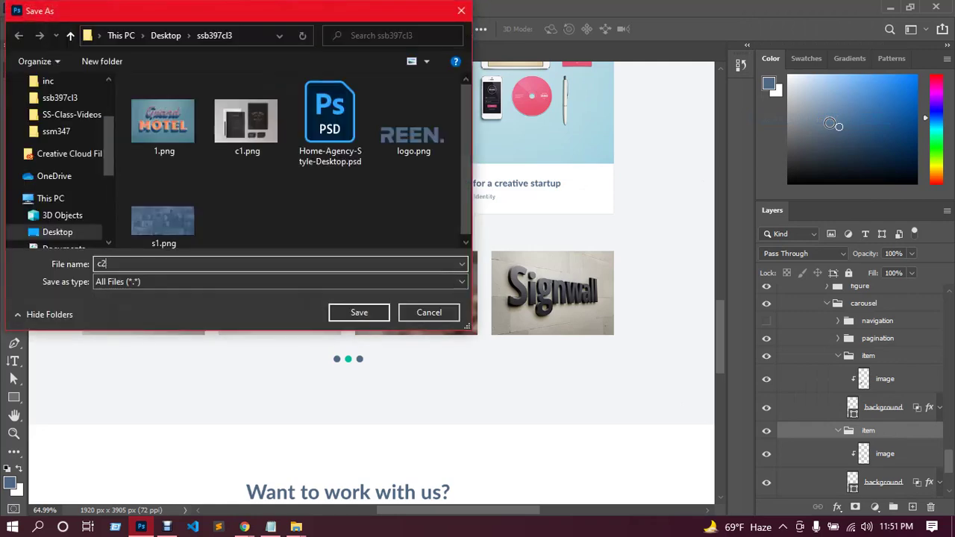
pyautogui.press('Return')
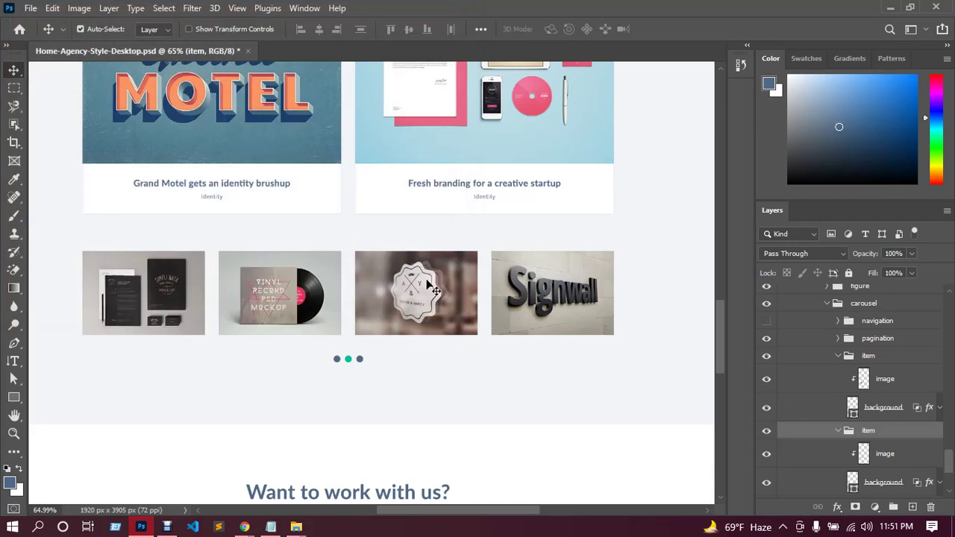
# Export the third carousel item group as PNG c3.
pyautogui.scroll(-1, 865, 448)
pyautogui.click(874, 480)
pyautogui.click(869, 461)
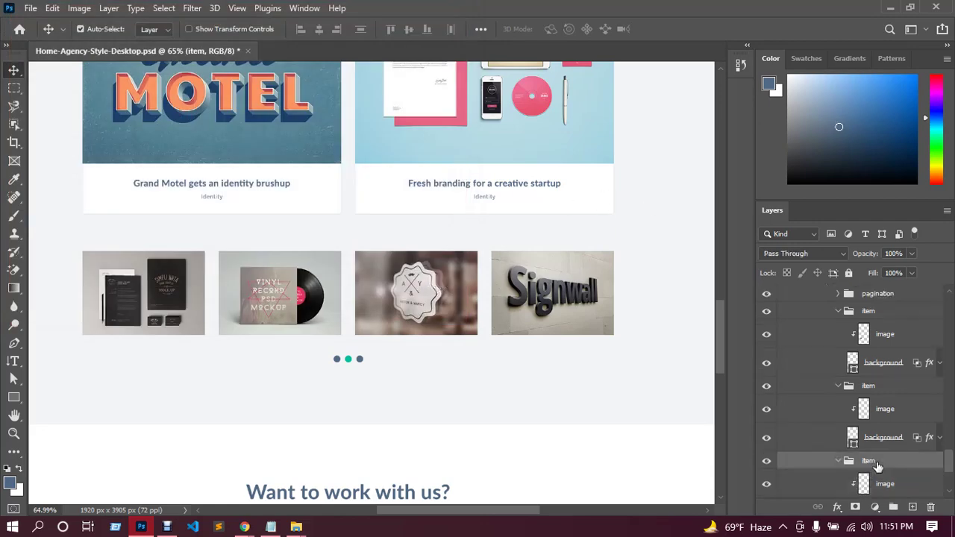
pyautogui.rightClick(869, 463)
pyautogui.click(805, 121)
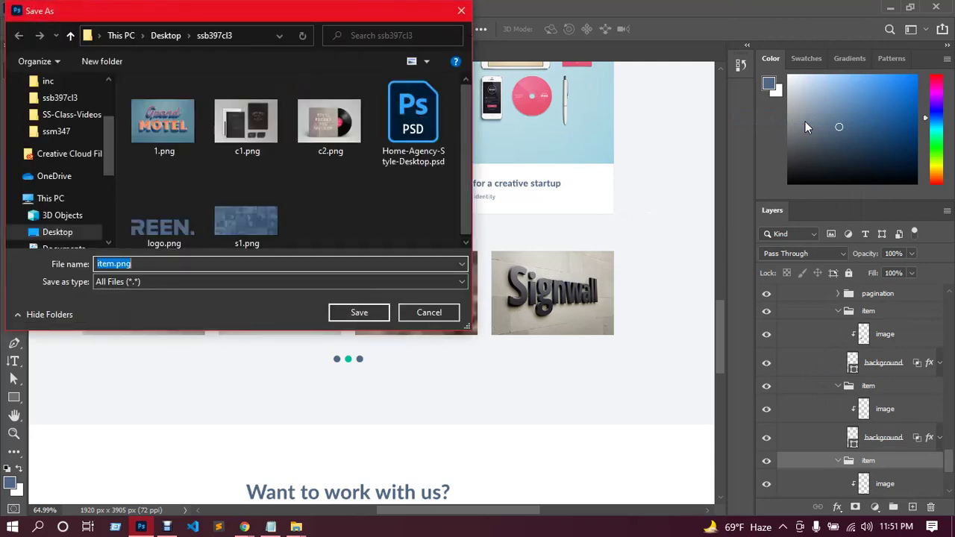
pyautogui.write('c3')
pyautogui.press('Return')
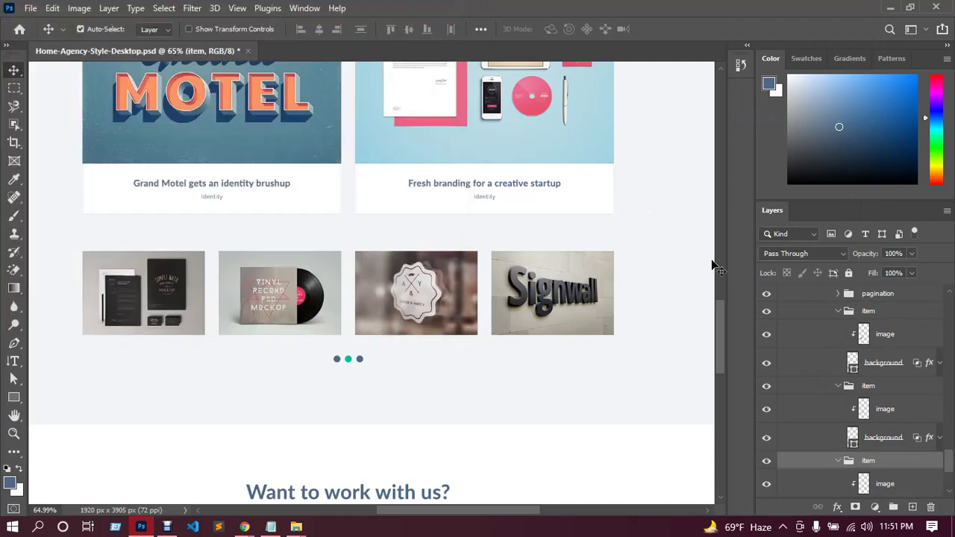
# Export the last carousel item group as PNG c4.
pyautogui.click(834, 476)
pyautogui.click(872, 463)
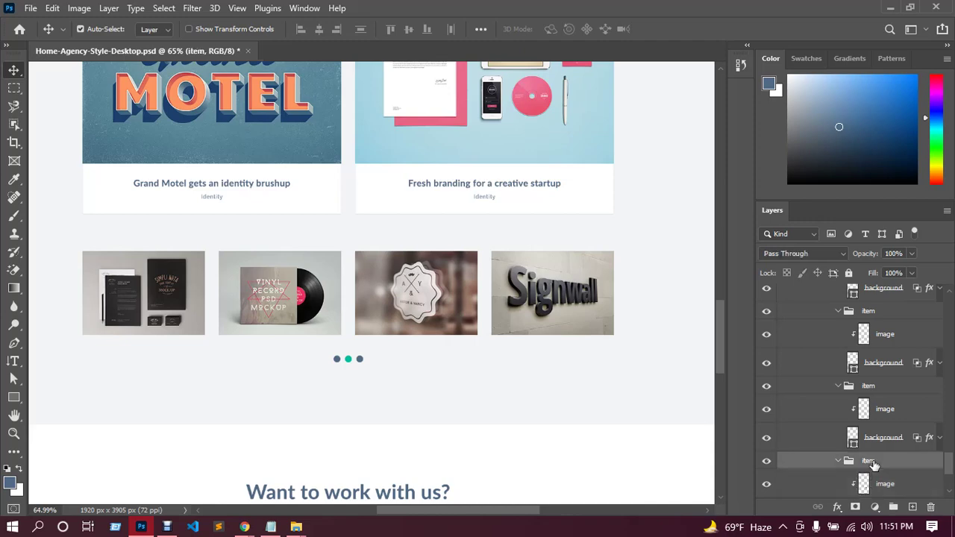
pyautogui.rightClick(872, 463)
pyautogui.click(798, 119)
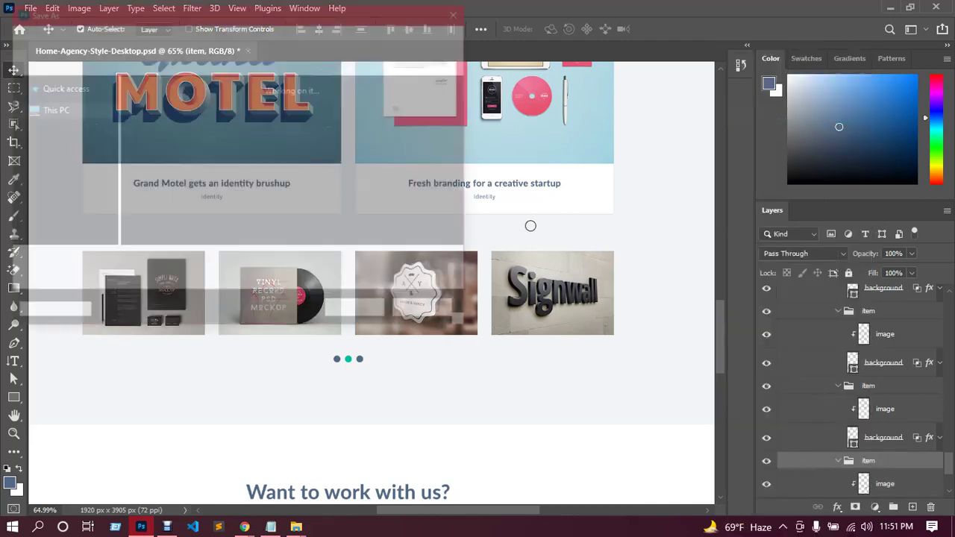
pyautogui.write('c4')
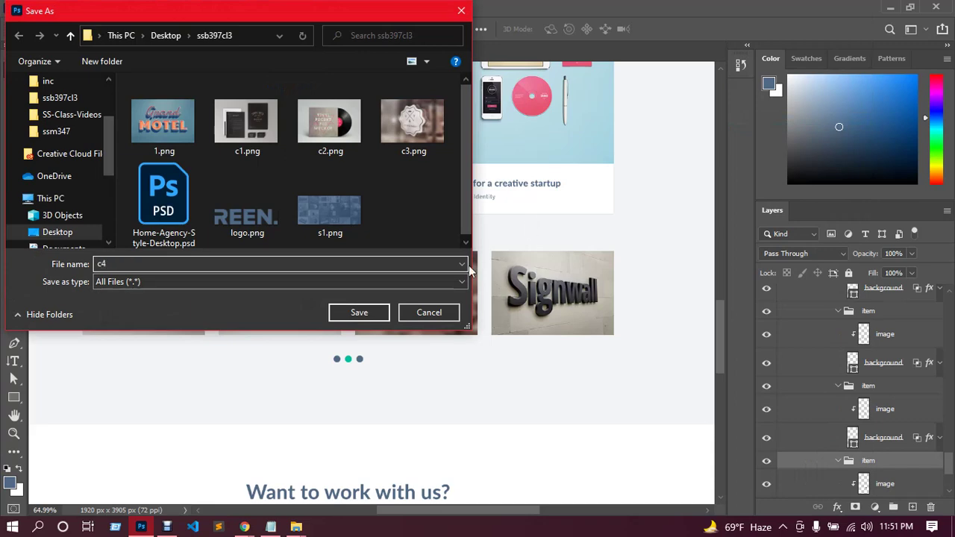
pyautogui.click(374, 315)
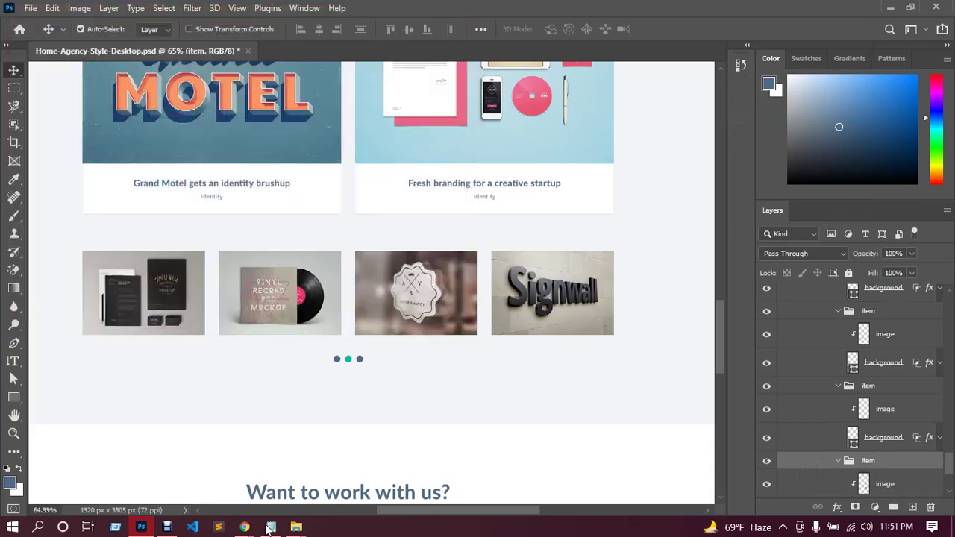
# Return from Google Meet to the homepage's Elementor editor.
pyautogui.moveTo(244, 527)
pyautogui.click(226, 451)
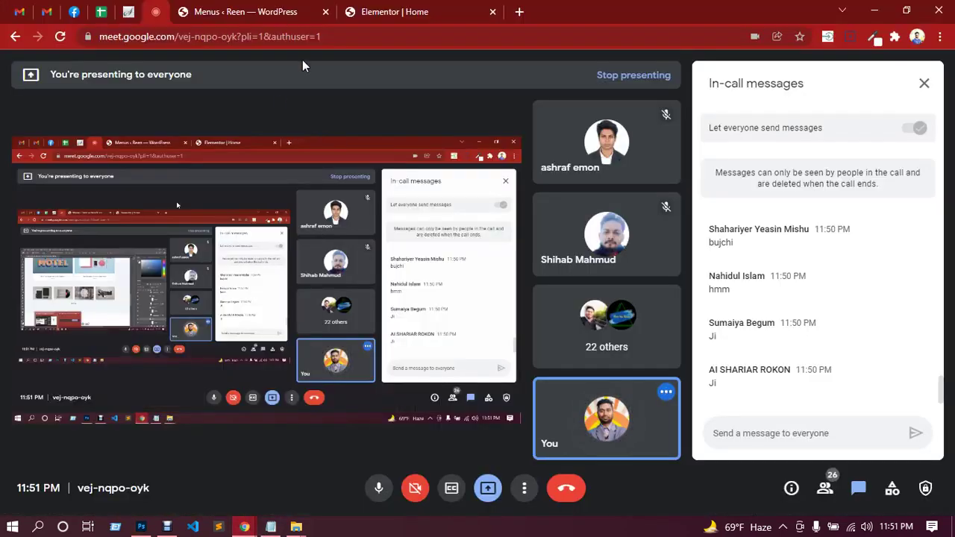
pyautogui.click(412, 10)
pyautogui.scroll(-2, 522, 365)
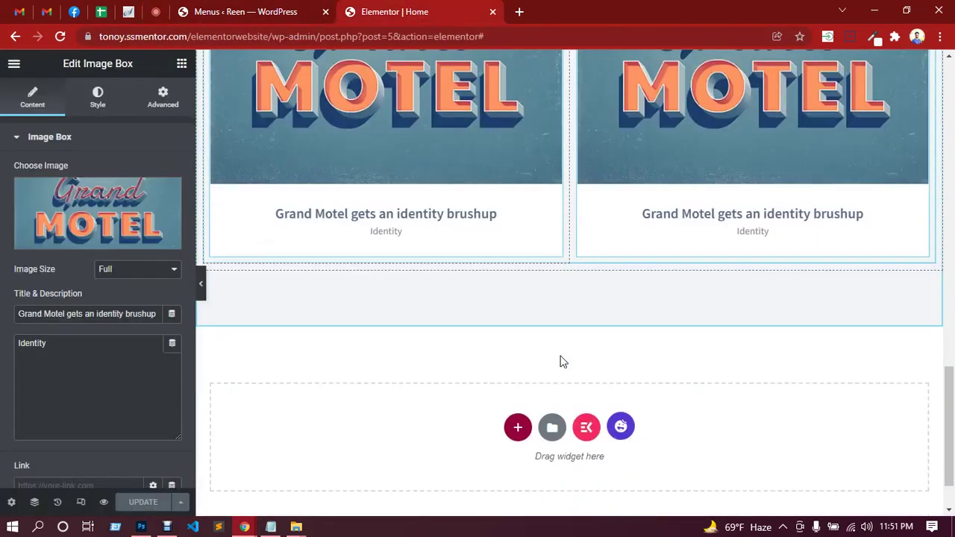
pyautogui.scroll(1, 554, 268)
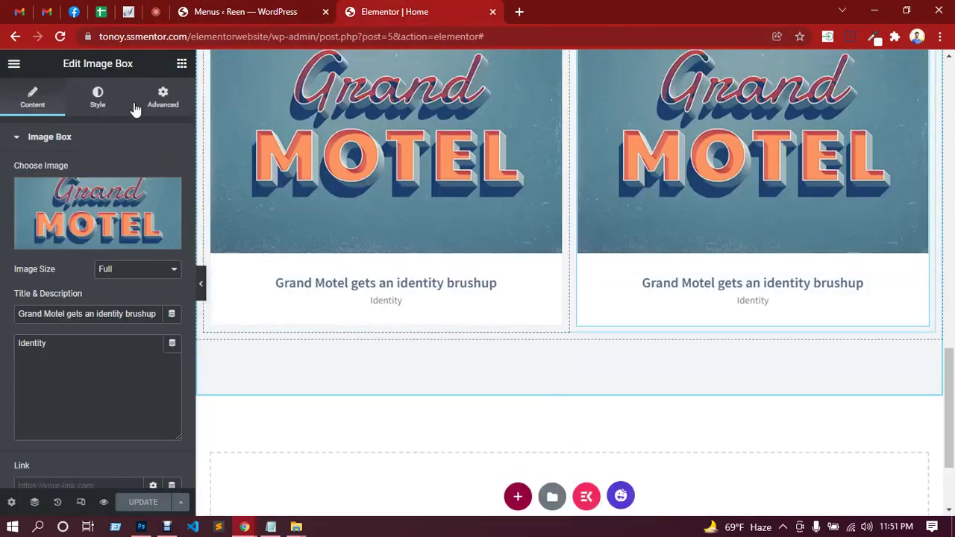
# Drop an Inner Section below the Grand Motel image boxes and delete its right column.
pyautogui.click(182, 65)
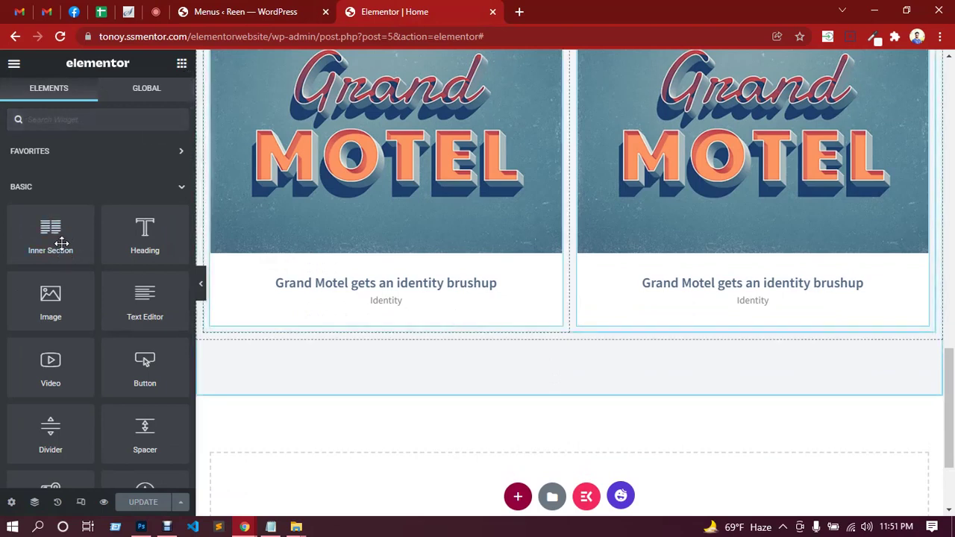
pyautogui.moveTo(62, 243); pyautogui.dragTo(571, 333)
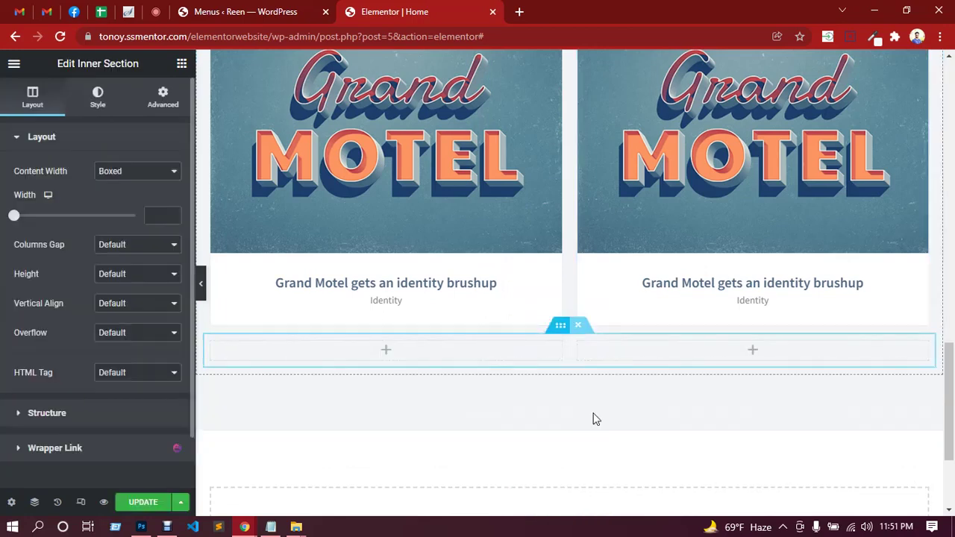
pyautogui.rightClick(664, 354)
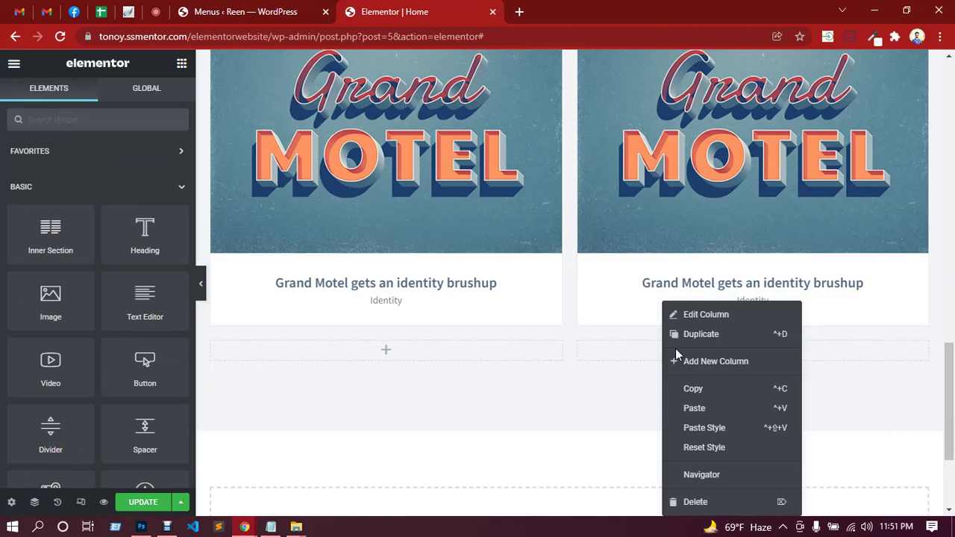
pyautogui.click(695, 503)
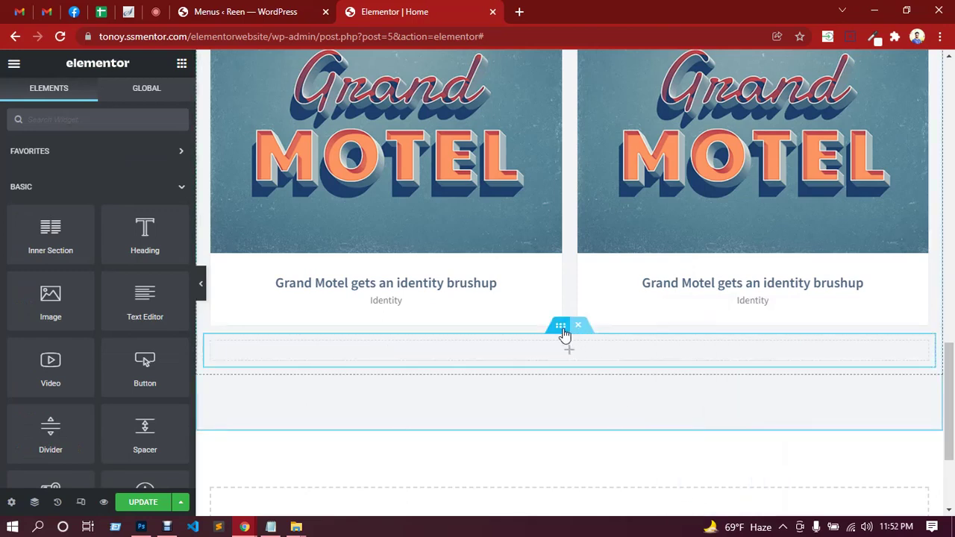
# Unlink the inner section's padding and set its top padding to 60 px.
pyautogui.click(563, 331)
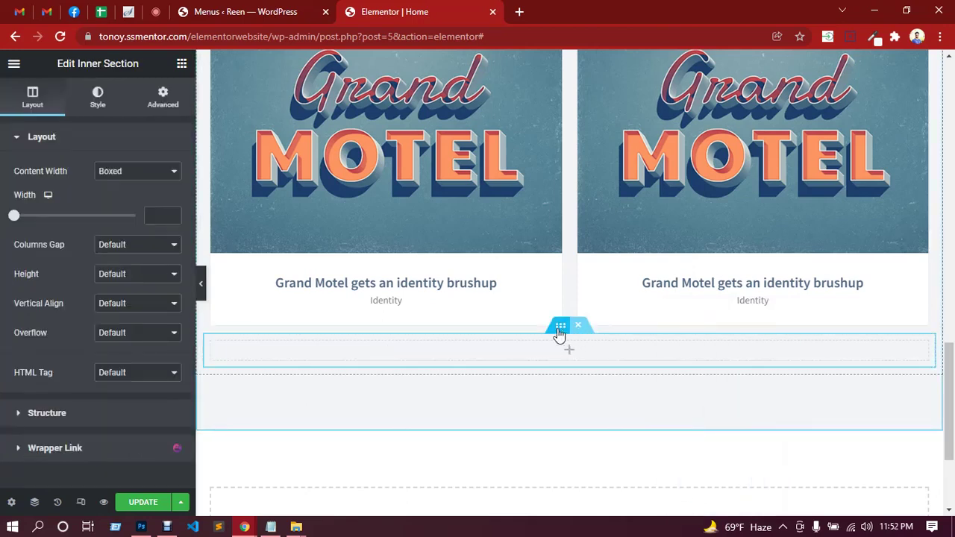
pyautogui.click(162, 105)
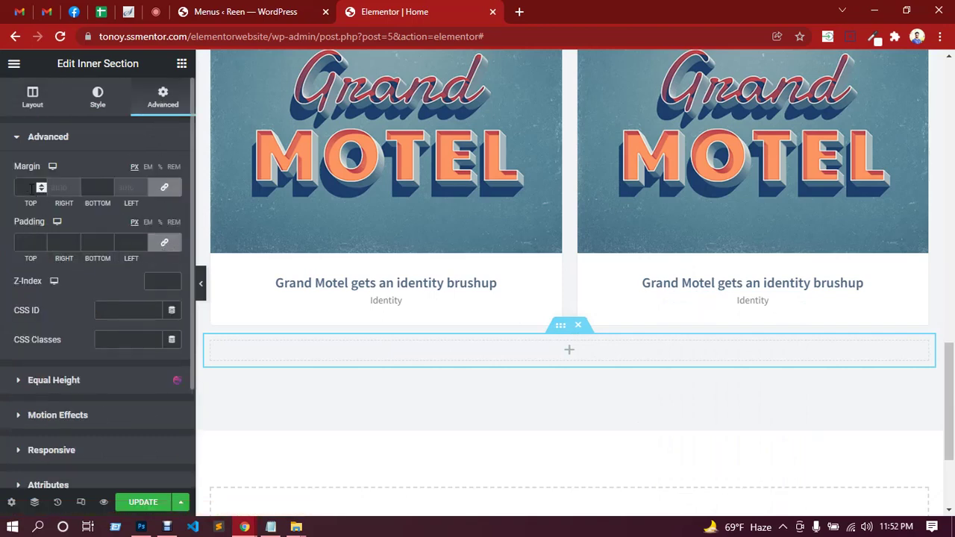
pyautogui.click(164, 242)
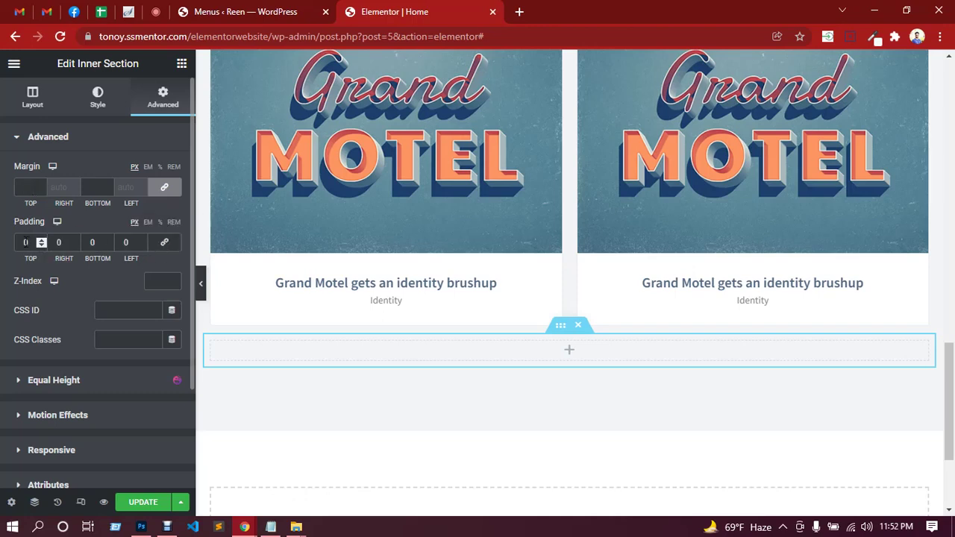
pyautogui.click(25, 242)
pyautogui.write('60')
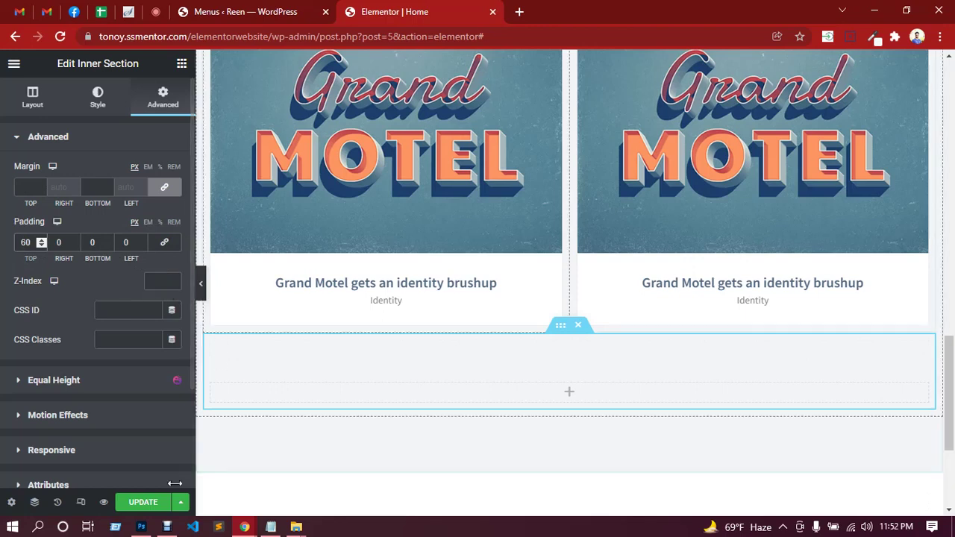
# Update the page, then search the column's widgets for 'image c'.
pyautogui.click(148, 506)
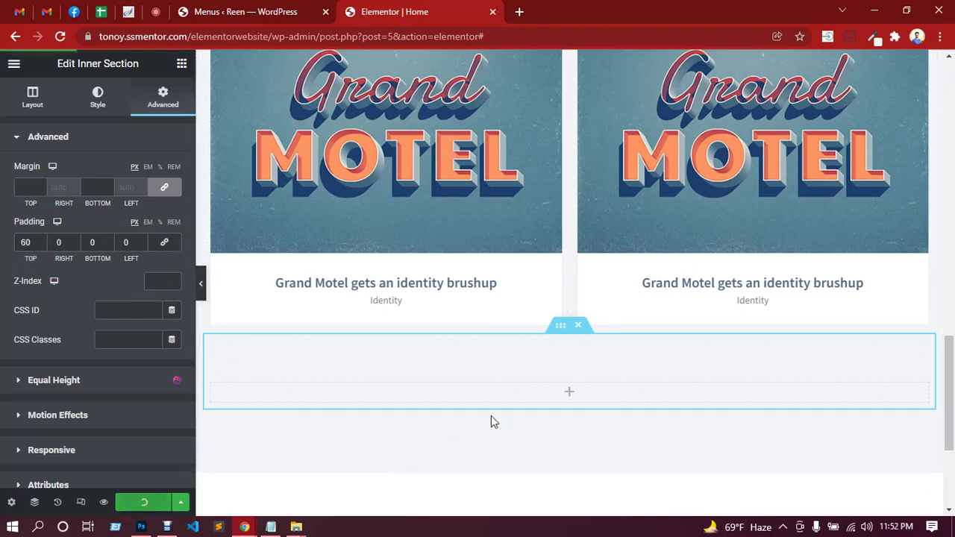
pyautogui.click(569, 395)
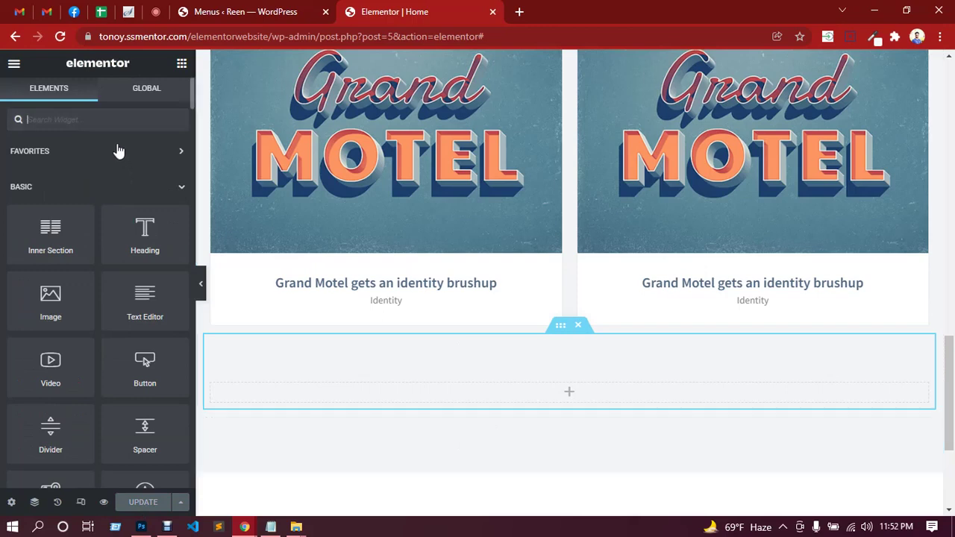
pyautogui.write('image c')
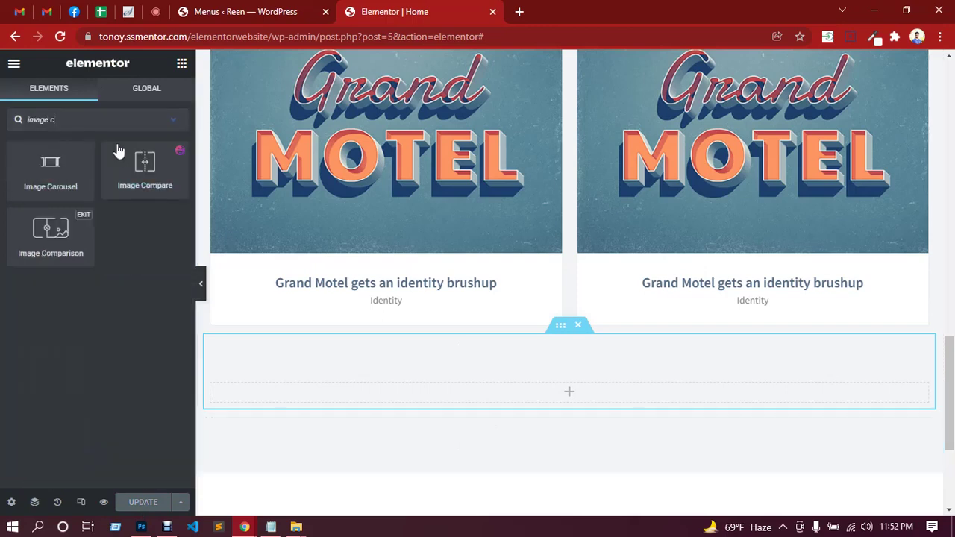
# Drag an Image Carousel into the inner section and start uploading image files.
pyautogui.moveTo(48, 169); pyautogui.dragTo(556, 386)
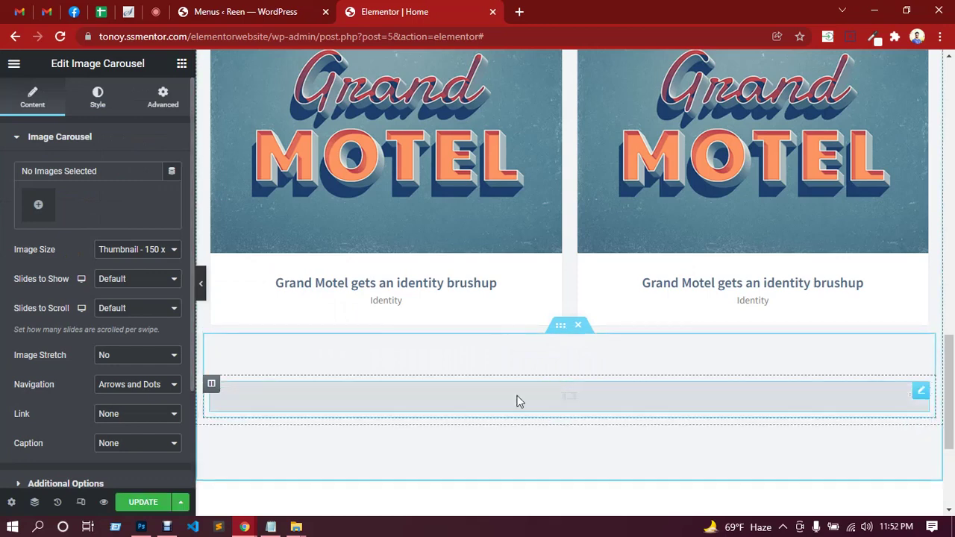
pyautogui.click(38, 204)
pyautogui.click(190, 125)
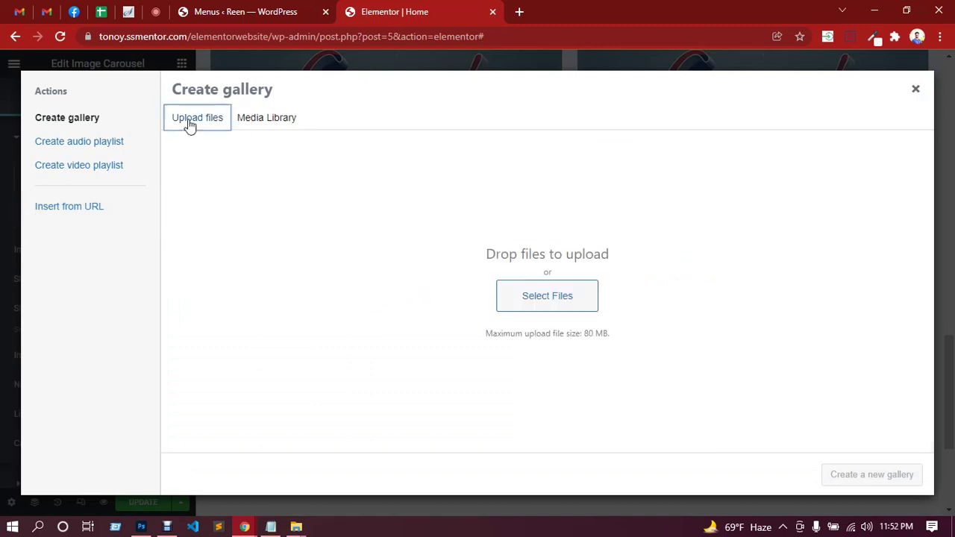
pyautogui.click(547, 304)
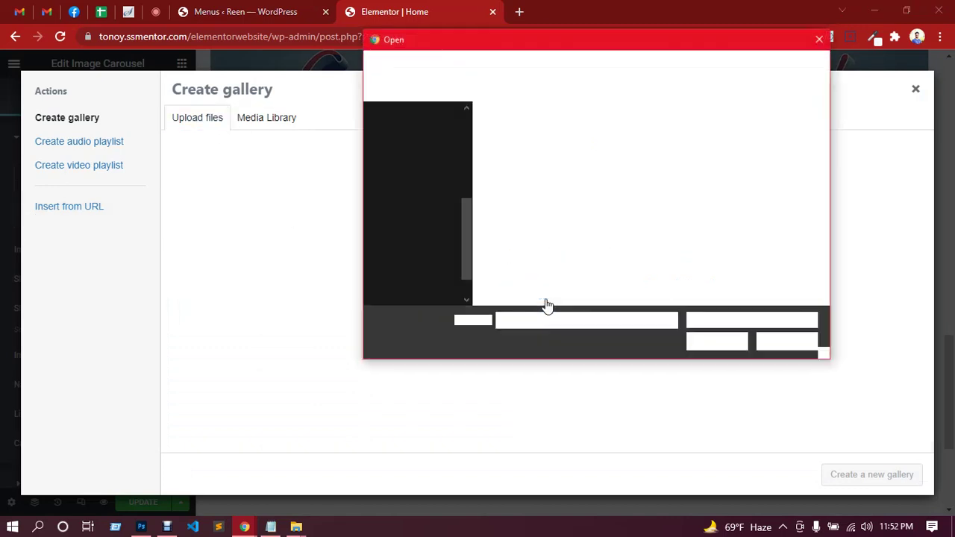
# Upload 1.png, c1.png, c2.png and c3.png and insert them as the carousel gallery.
pyautogui.click(520, 153)
pyautogui.keyDown('ctrl'); pyautogui.click(607, 152); pyautogui.keyUp('ctrl')
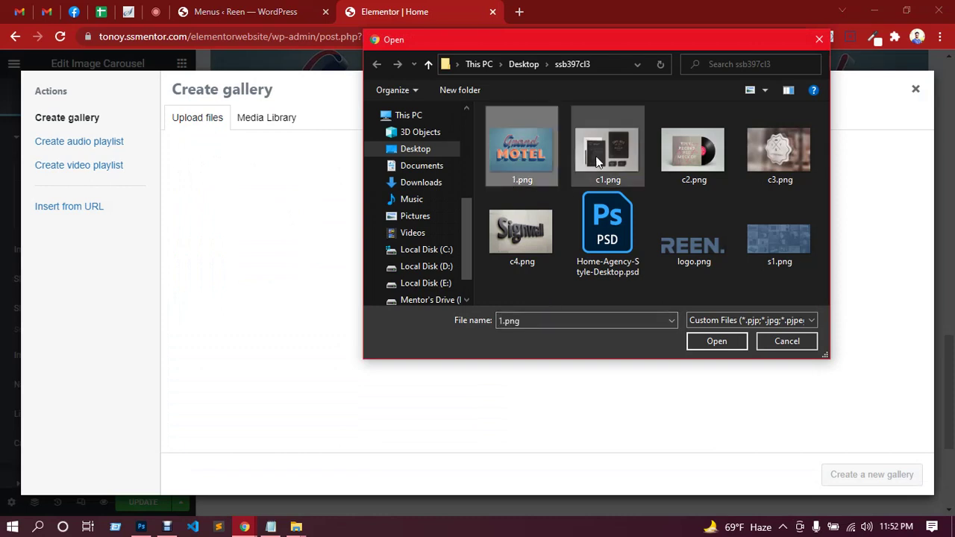
pyautogui.keyDown('ctrl'); pyautogui.click(692, 153); pyautogui.keyUp('ctrl')
pyautogui.keyDown('ctrl'); pyautogui.click(762, 156); pyautogui.keyUp('ctrl')
pyautogui.click(717, 345)
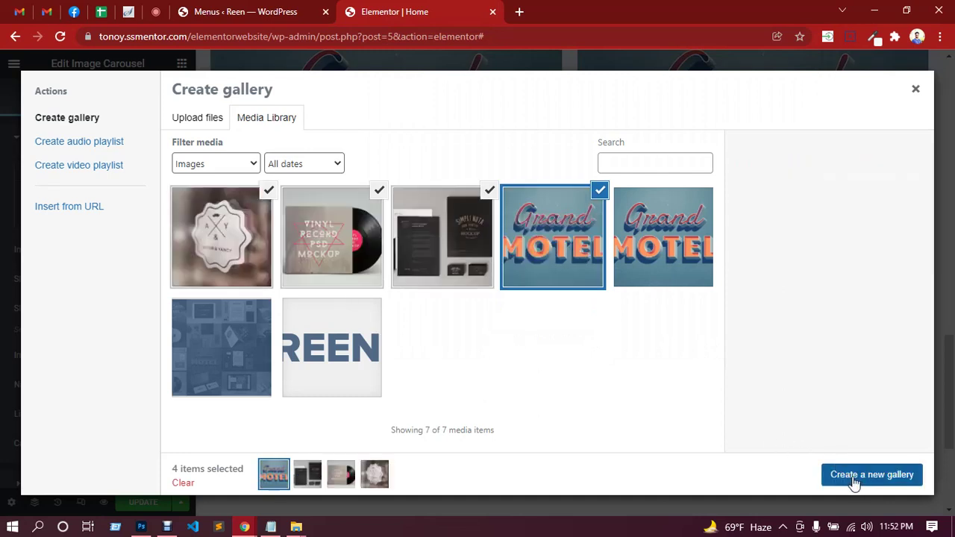
pyautogui.click(860, 483)
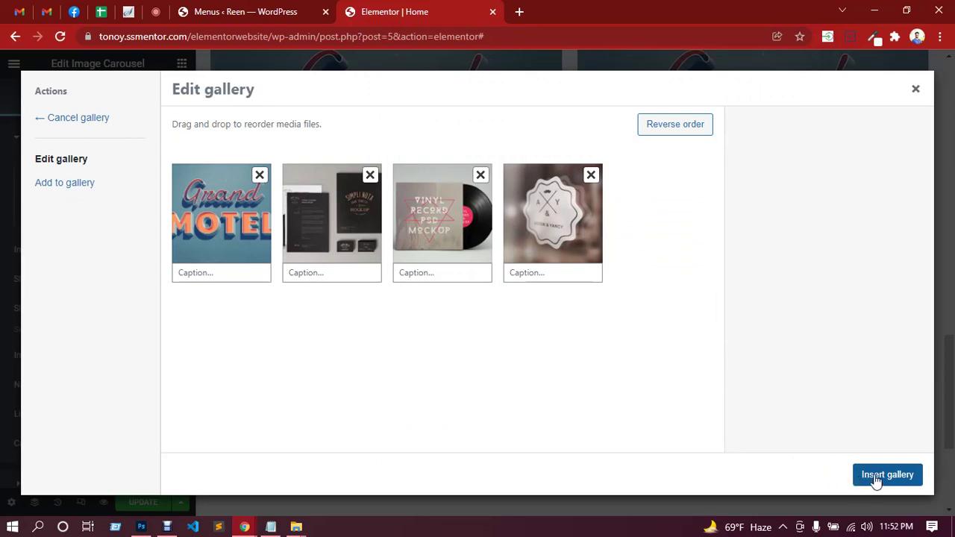
pyautogui.click(877, 477)
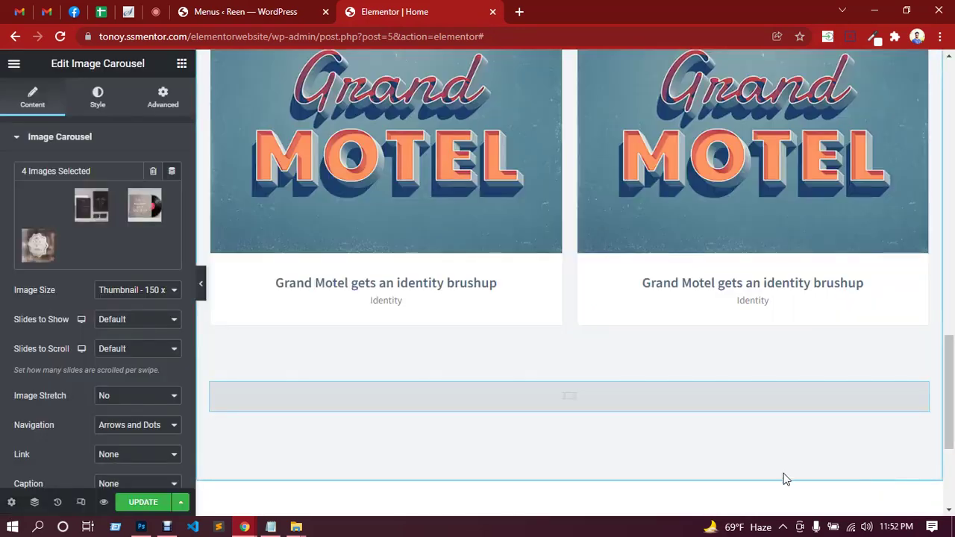
# Set the carousel to full image size, 4 slides to show, and dots-only navigation.
pyautogui.scroll(-2, 714, 382)
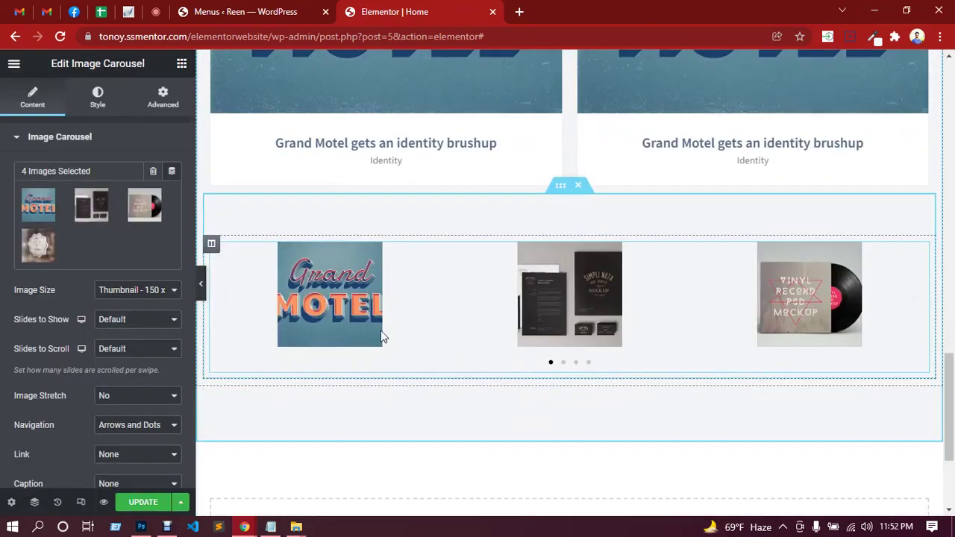
pyautogui.click(147, 292)
pyautogui.click(128, 371)
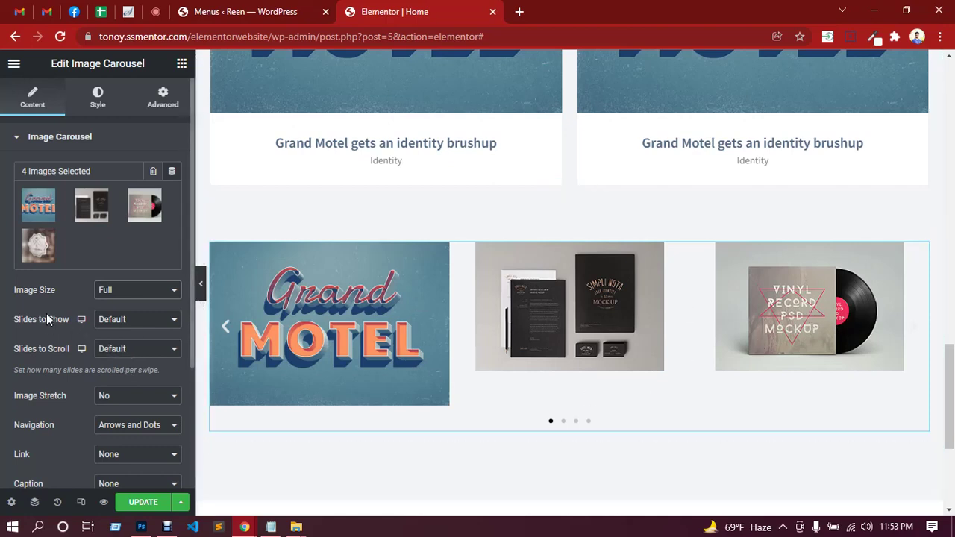
pyautogui.scroll(-1, 49, 312)
pyautogui.click(114, 253)
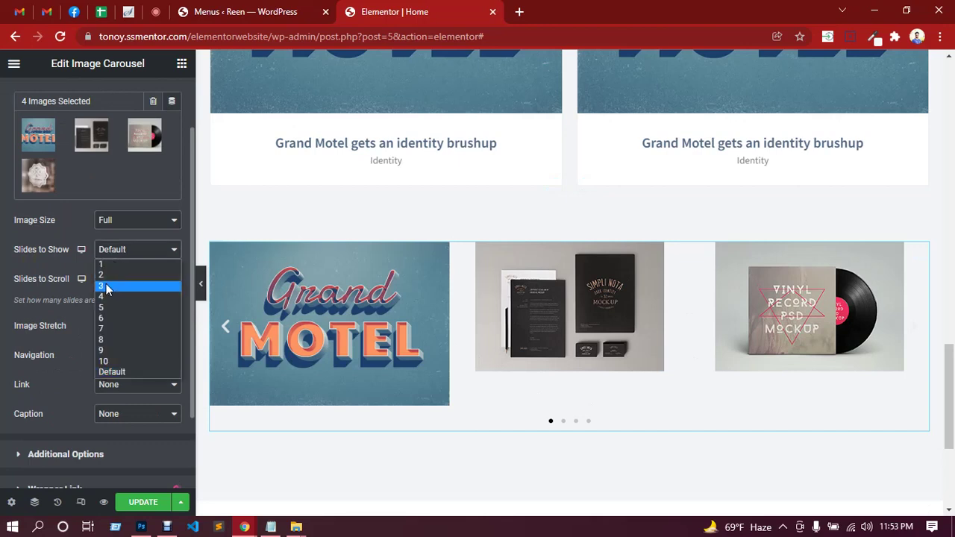
pyautogui.click(105, 298)
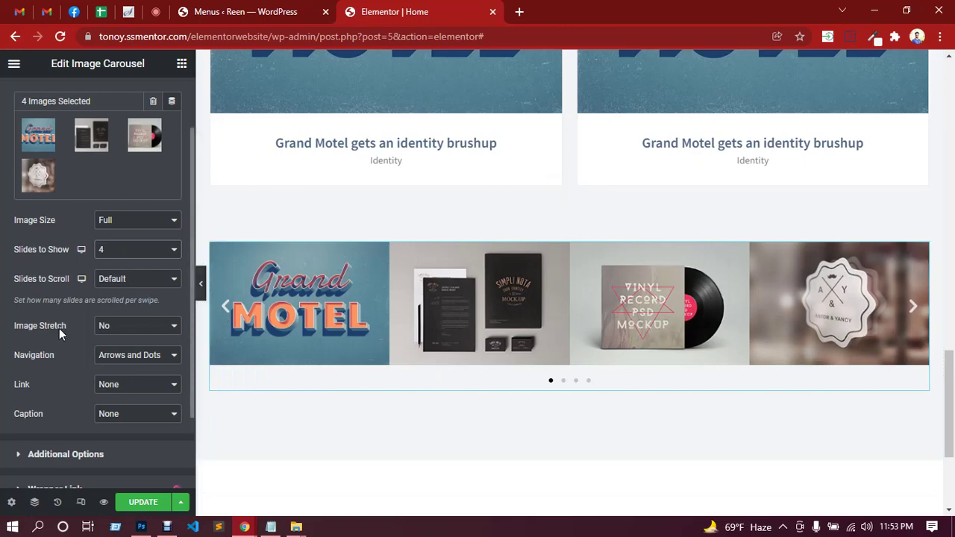
pyautogui.click(146, 356)
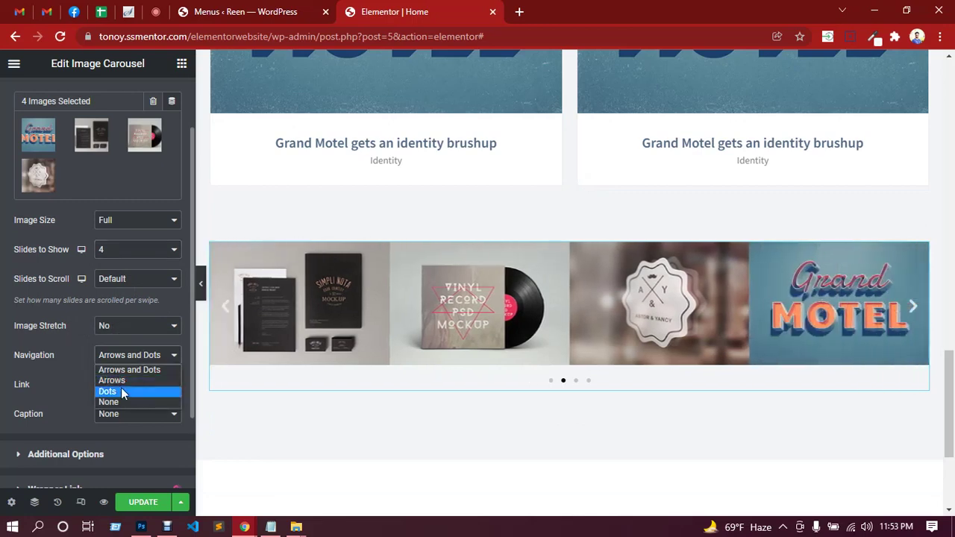
pyautogui.click(108, 391)
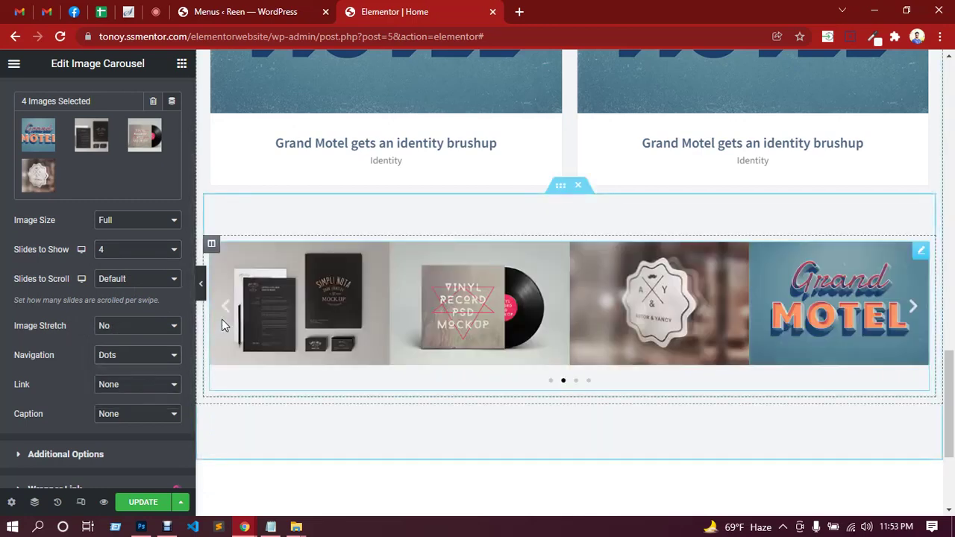
# Leave slides to scroll at default and set Pause on Hover to No.
pyautogui.click(159, 280)
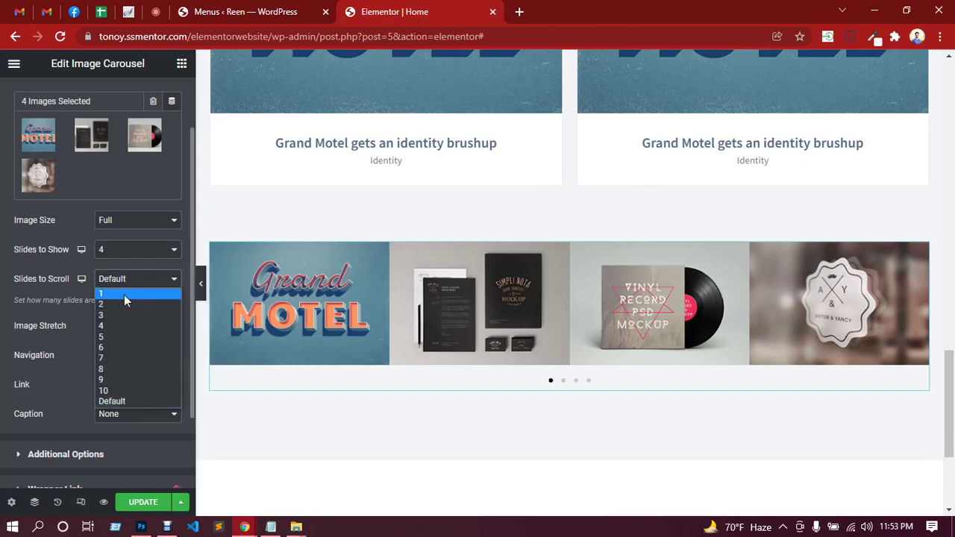
pyautogui.click(70, 259)
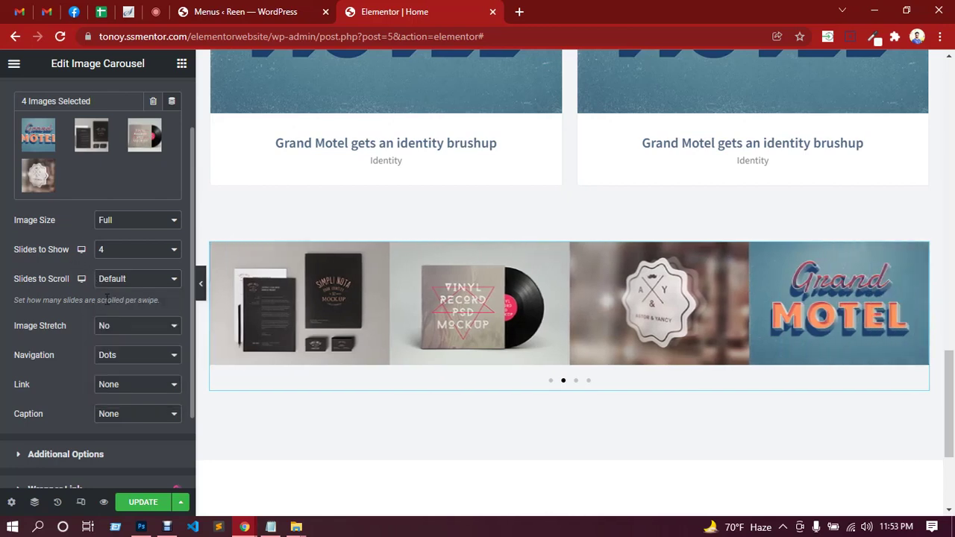
pyautogui.scroll(-3, 101, 295)
pyautogui.scroll(4, 109, 309)
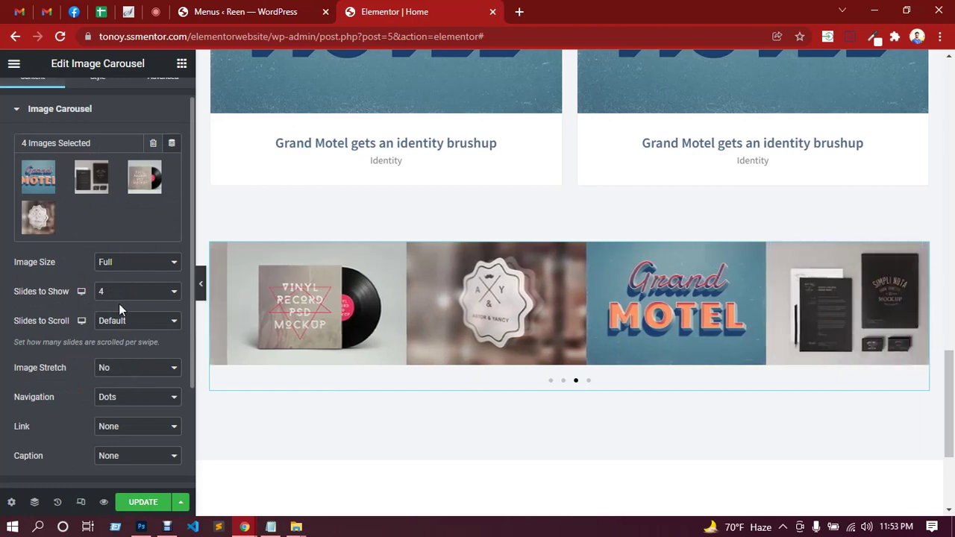
pyautogui.scroll(1, 112, 201)
pyautogui.scroll(-5, 93, 364)
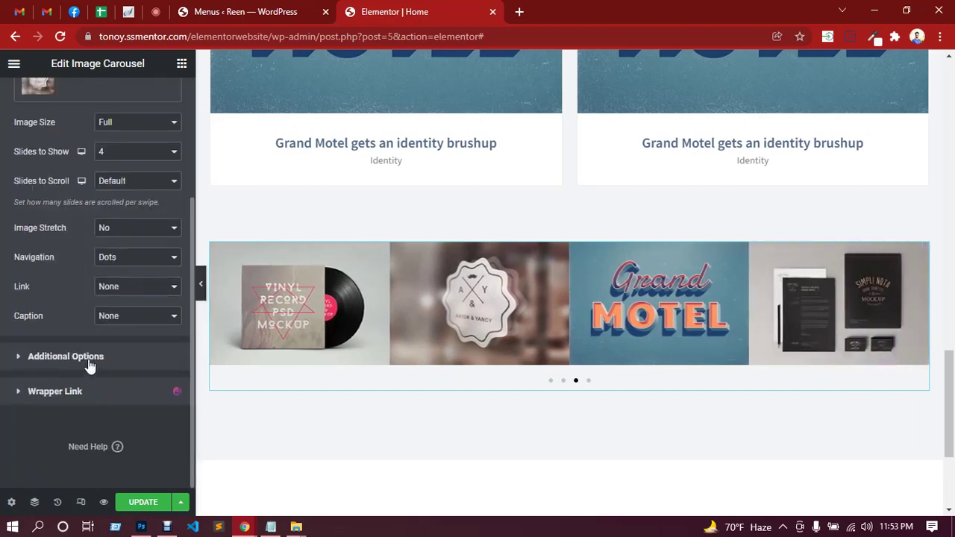
pyautogui.click(87, 357)
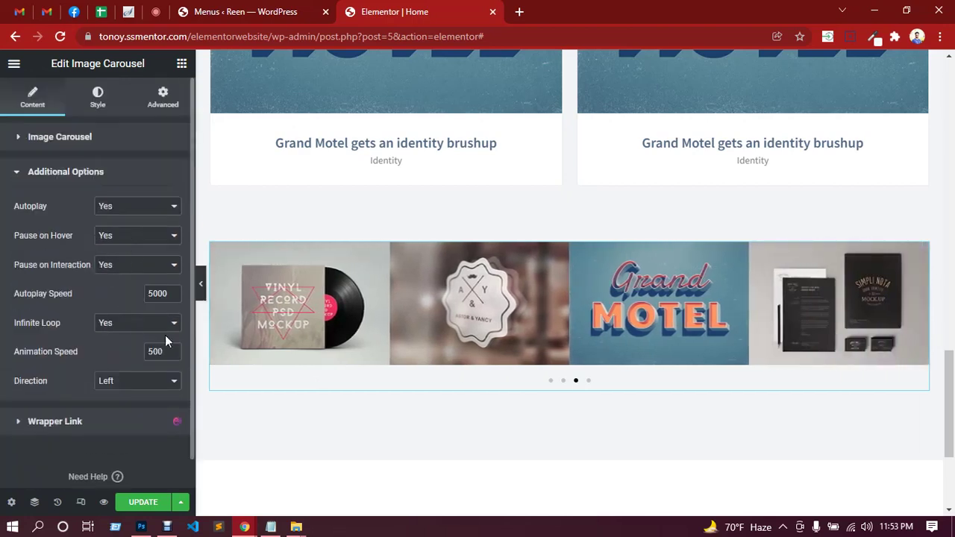
pyautogui.click(115, 236)
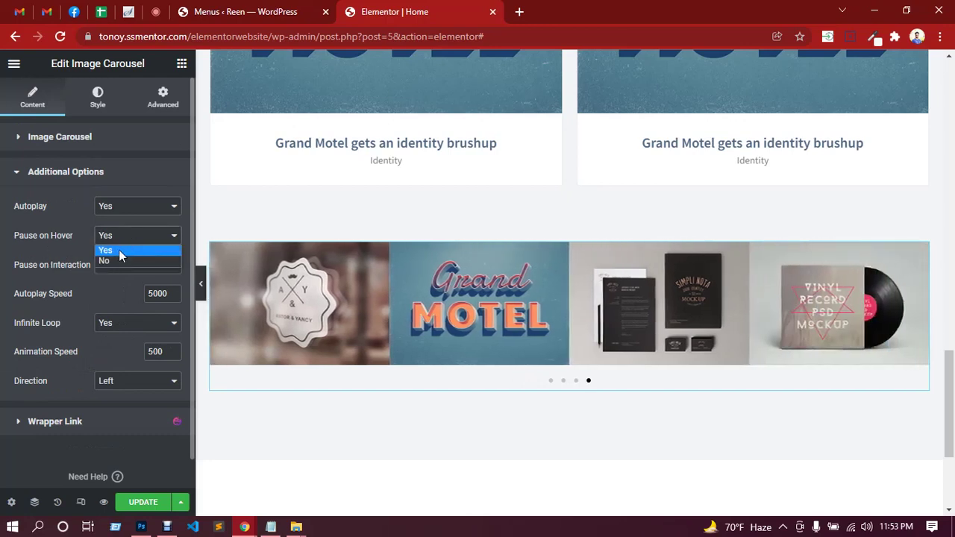
pyautogui.click(115, 257)
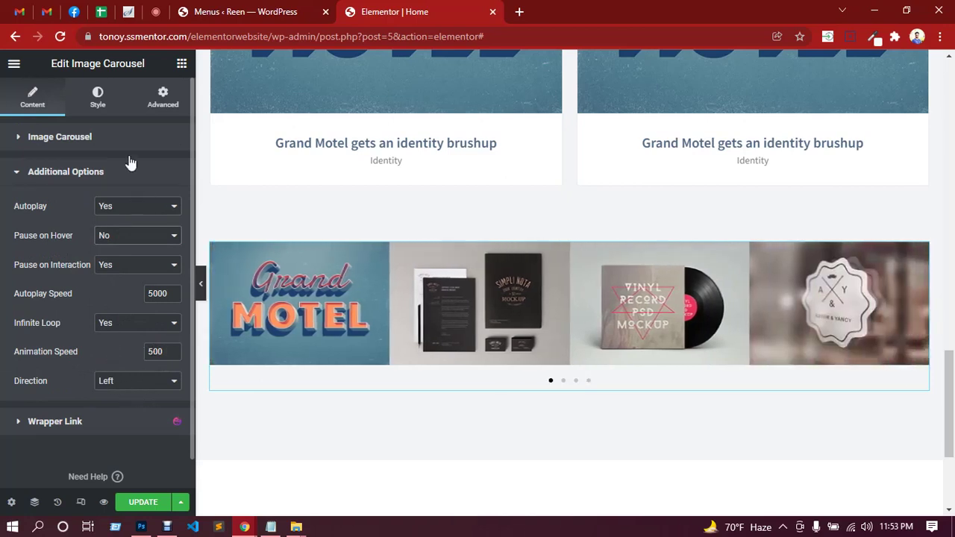
pyautogui.click(97, 103)
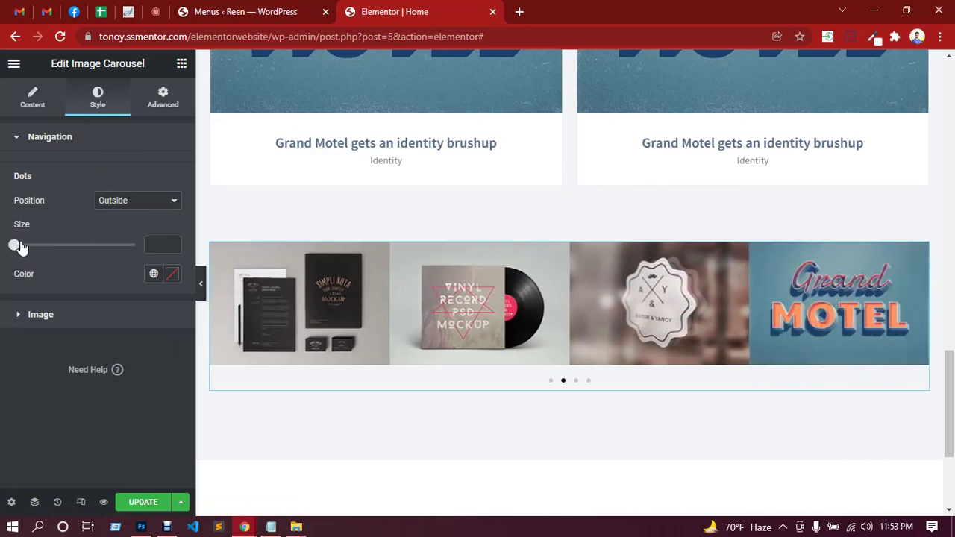
# Set the carousel image spacing to custom 20 and update the page.
pyautogui.click(41, 315)
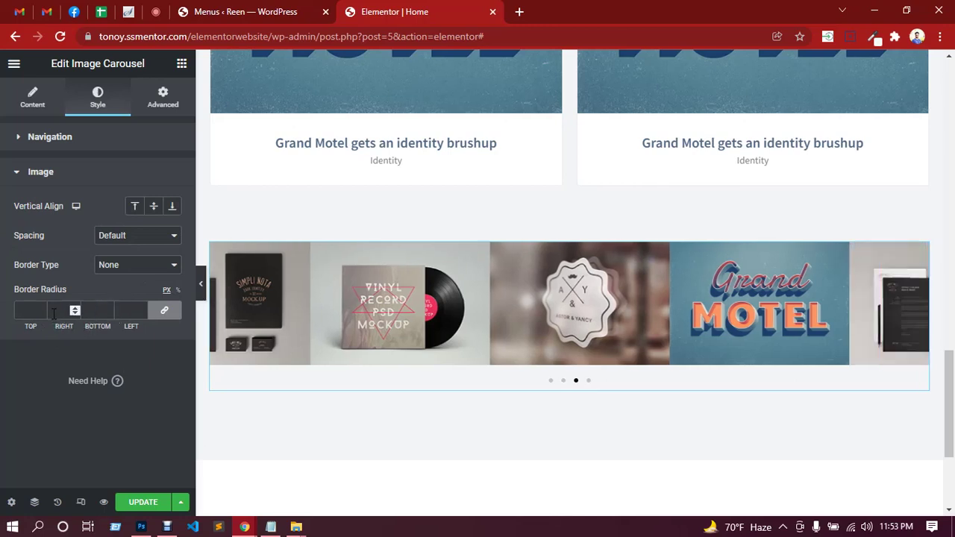
pyautogui.click(133, 242)
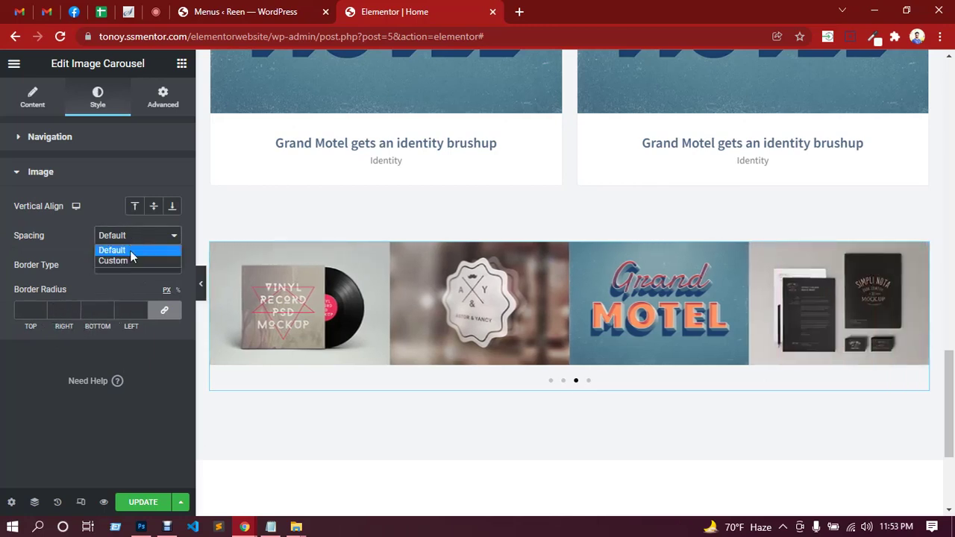
pyautogui.click(129, 262)
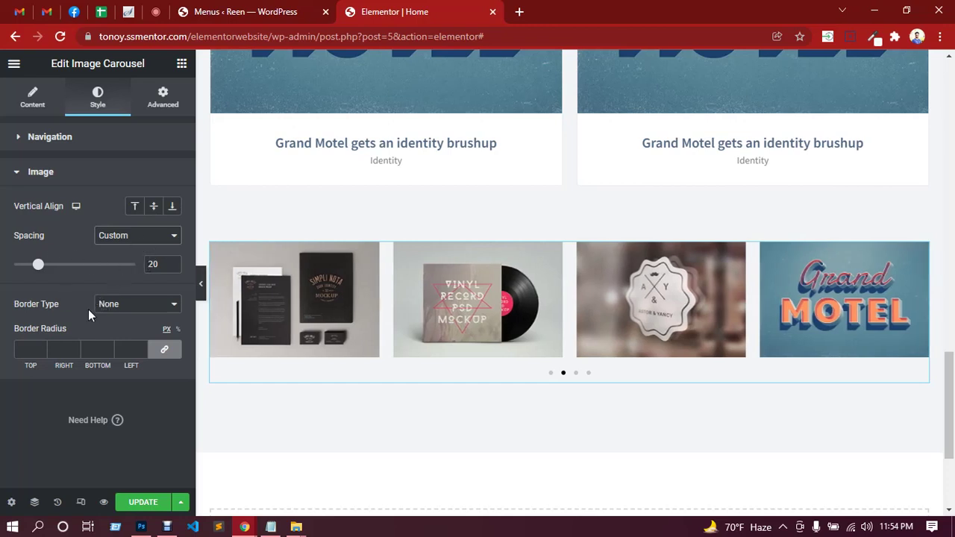
pyautogui.click(145, 504)
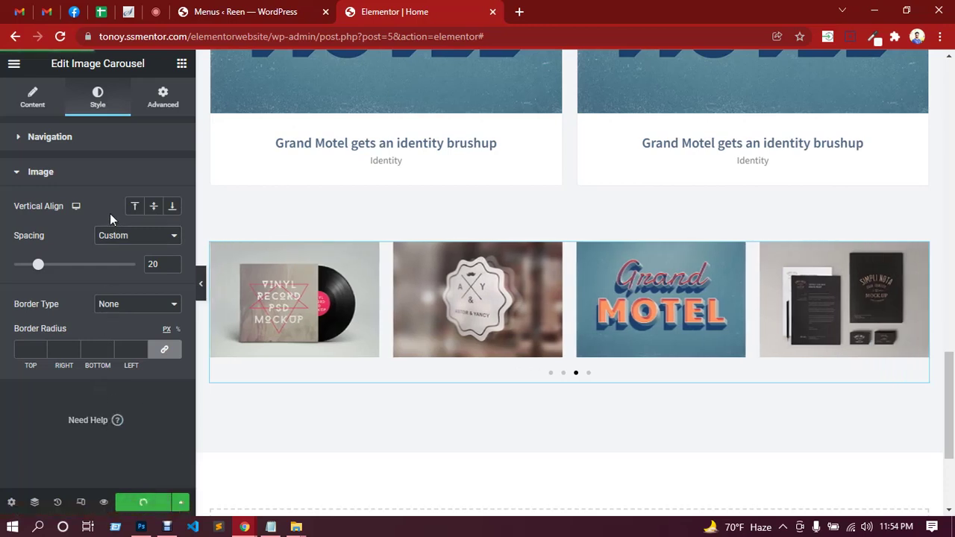
# Make the navigation dots size 6 and teal 00bc9c, then save the page.
pyautogui.click(95, 147)
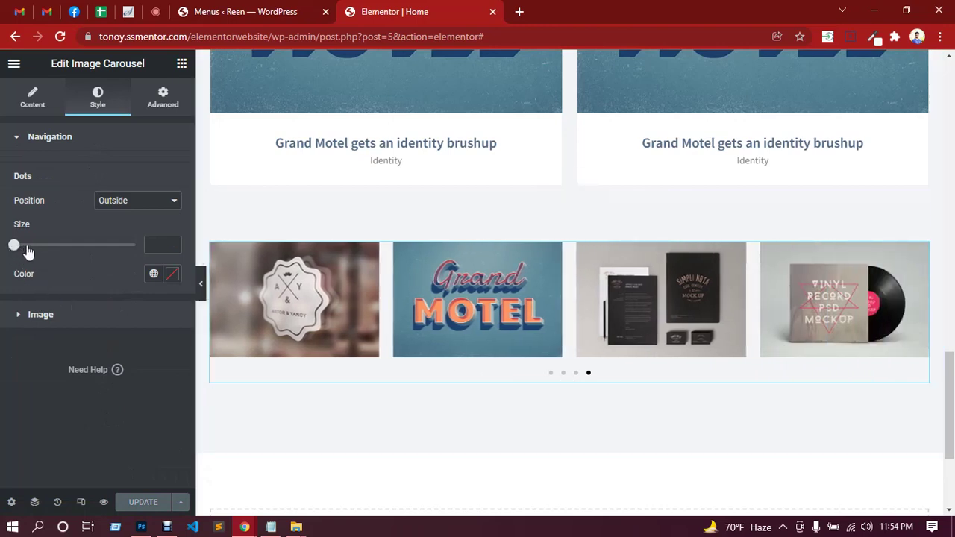
pyautogui.moveTo(27, 252); pyautogui.dragTo(37, 252)
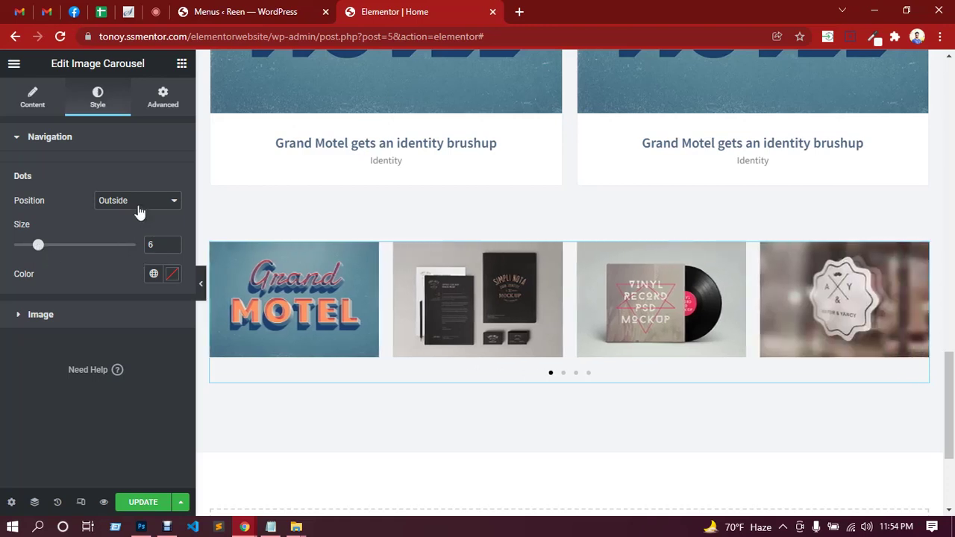
pyautogui.click(172, 275)
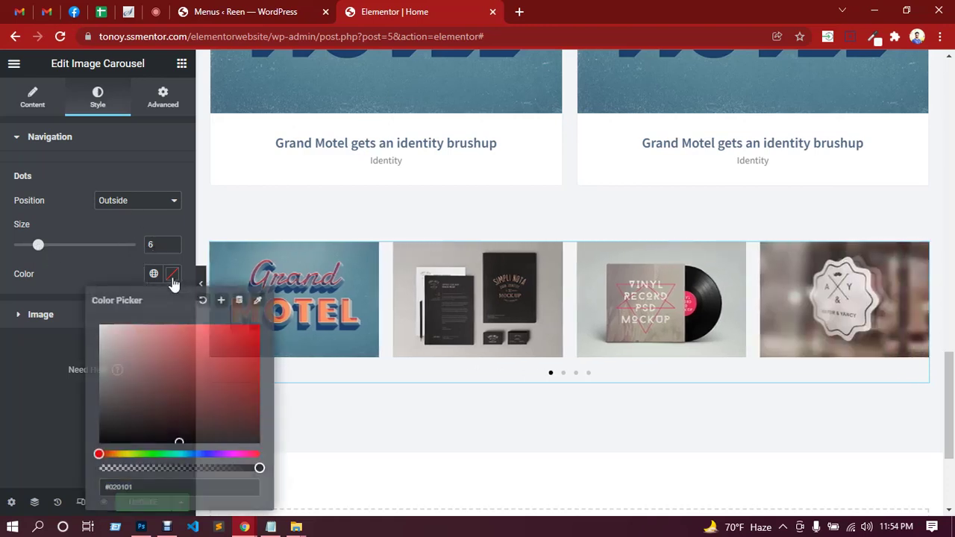
pyautogui.click(244, 344)
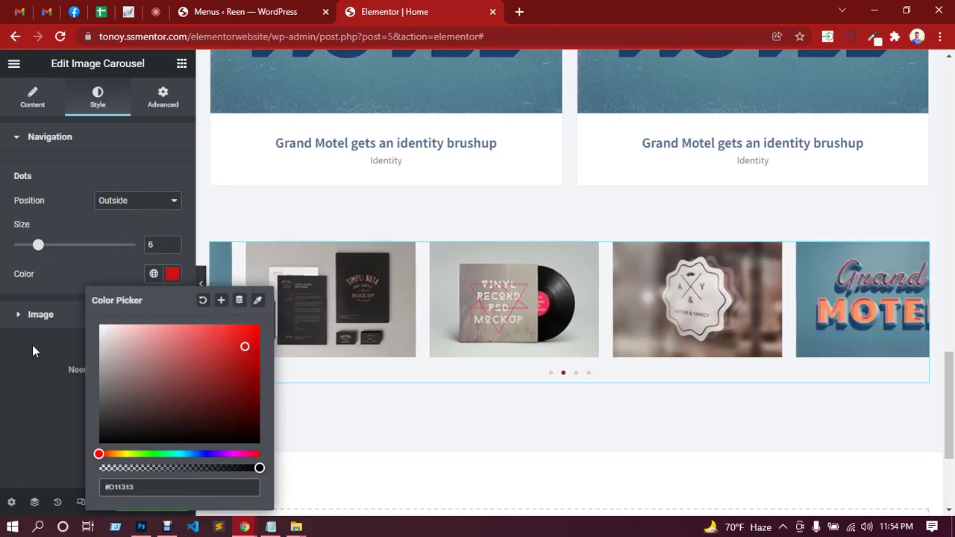
pyautogui.click(10, 358)
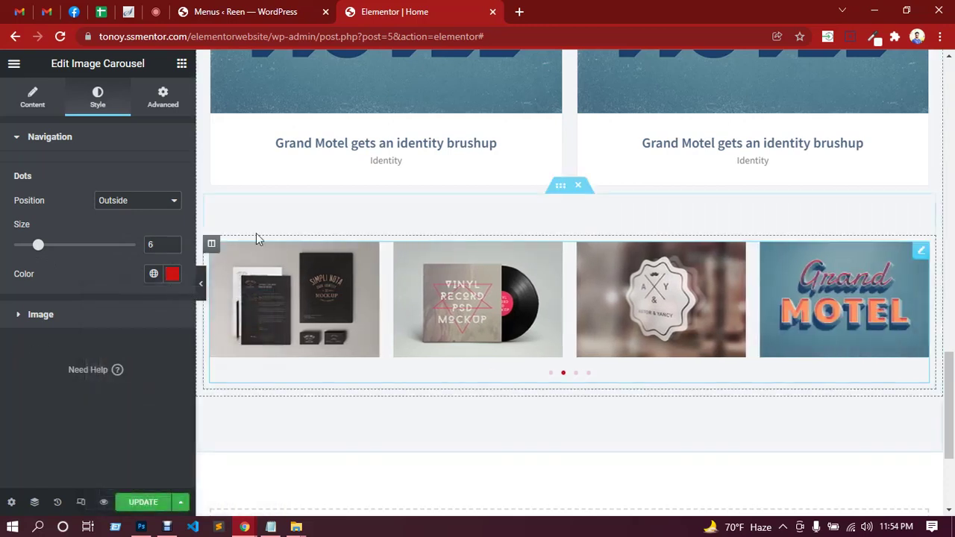
pyautogui.click(271, 527)
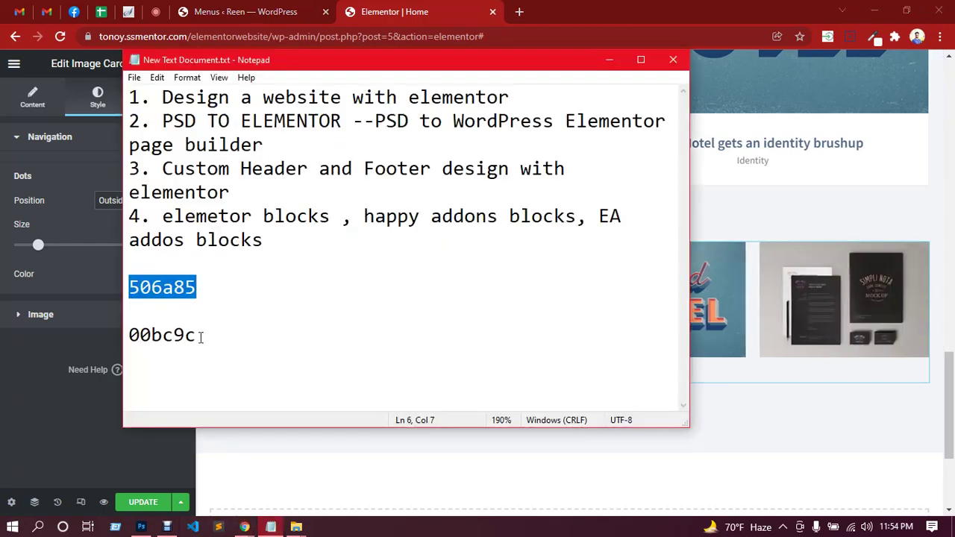
pyautogui.doubleClick(176, 336)
pyautogui.hotkey('ctrl', 'c')
pyautogui.click(17, 362)
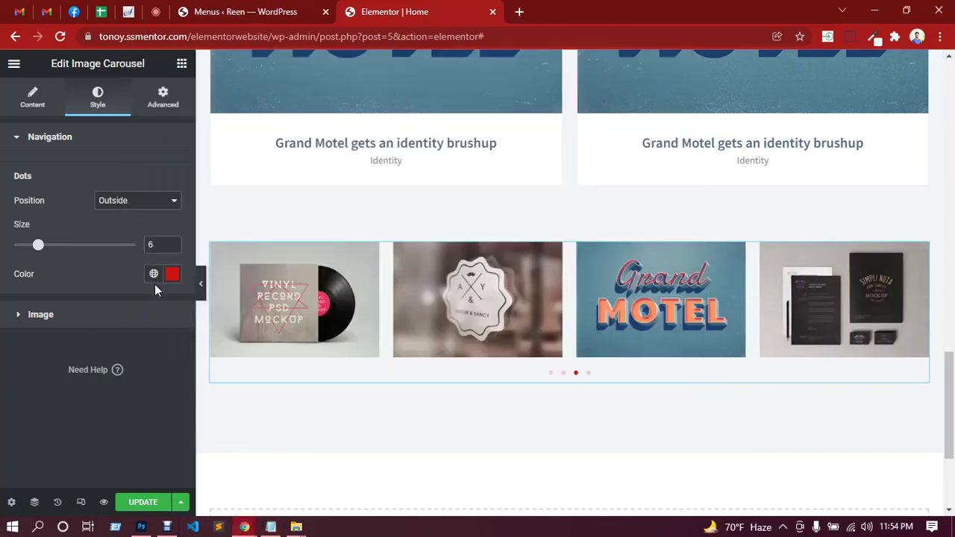
pyautogui.click(172, 274)
pyautogui.hotkey('ctrl', 'v')
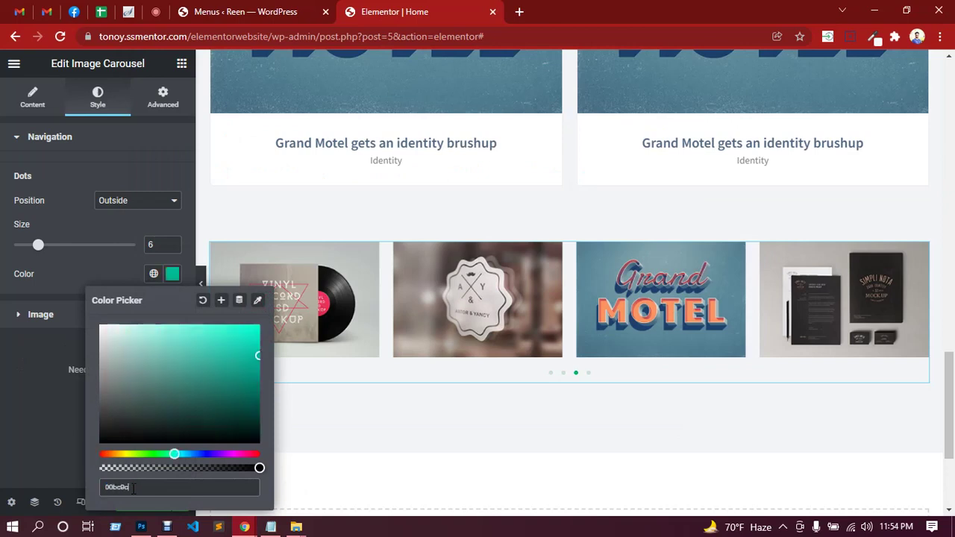
pyautogui.click(41, 443)
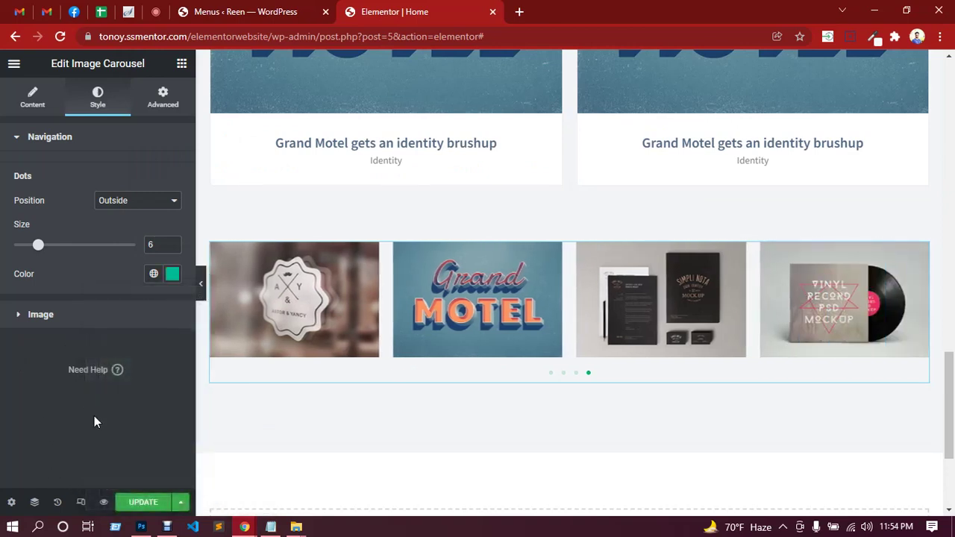
pyautogui.click(141, 505)
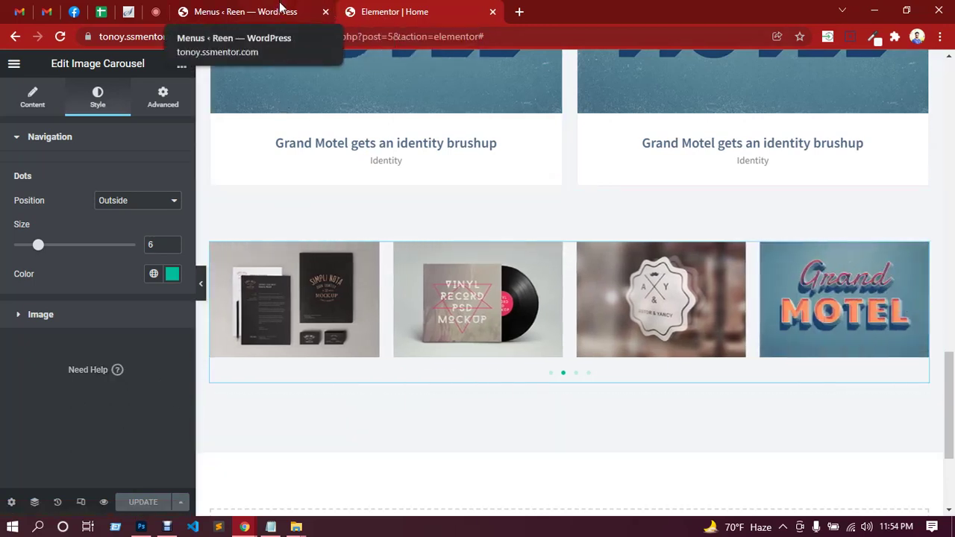
# Collapse the editing panel to preview the carousel, then return to Google Meet.
pyautogui.click(200, 282)
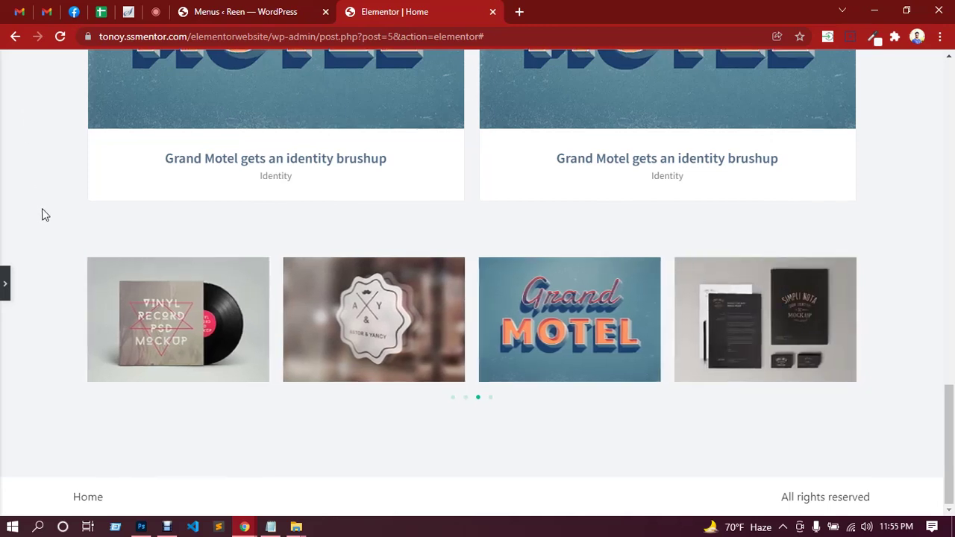
pyautogui.click(154, 13)
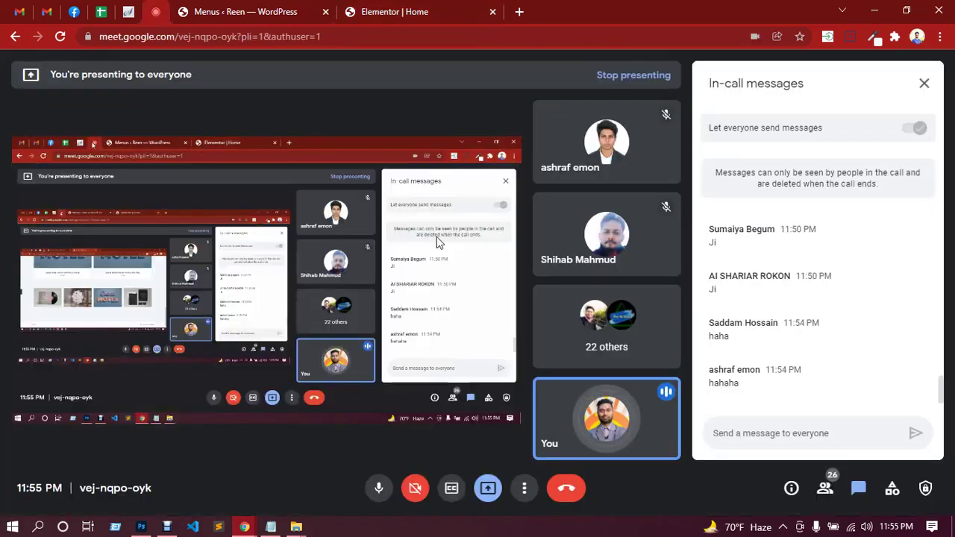
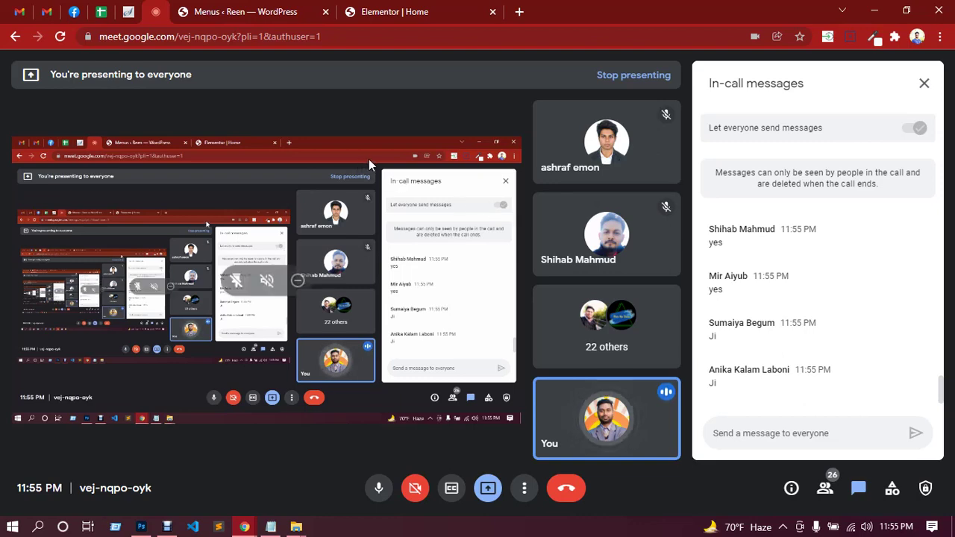
# Go from the video call back to the Elementor | Home tab and reopen the collapsed editing panel beside the carousel.
pyautogui.click(389, 10)
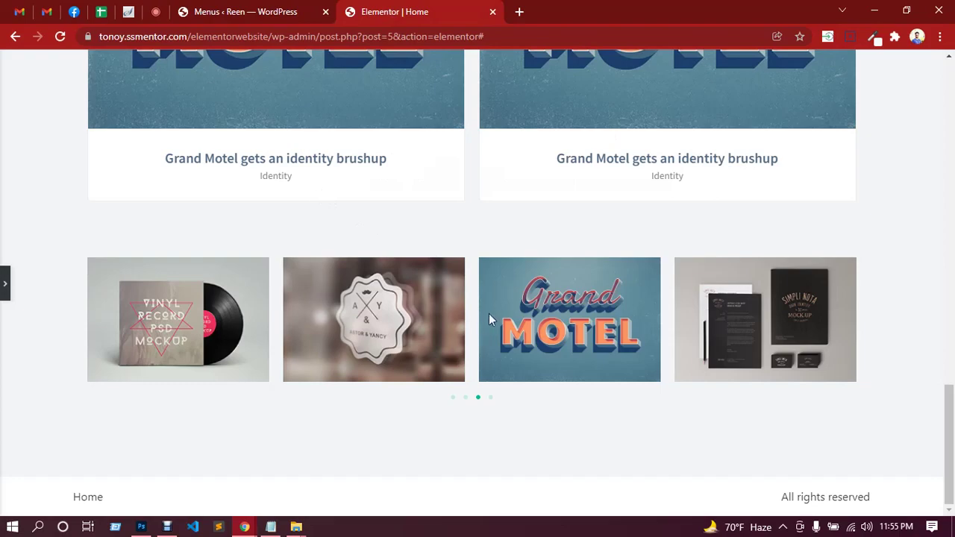
pyautogui.scroll(10, 485, 320)
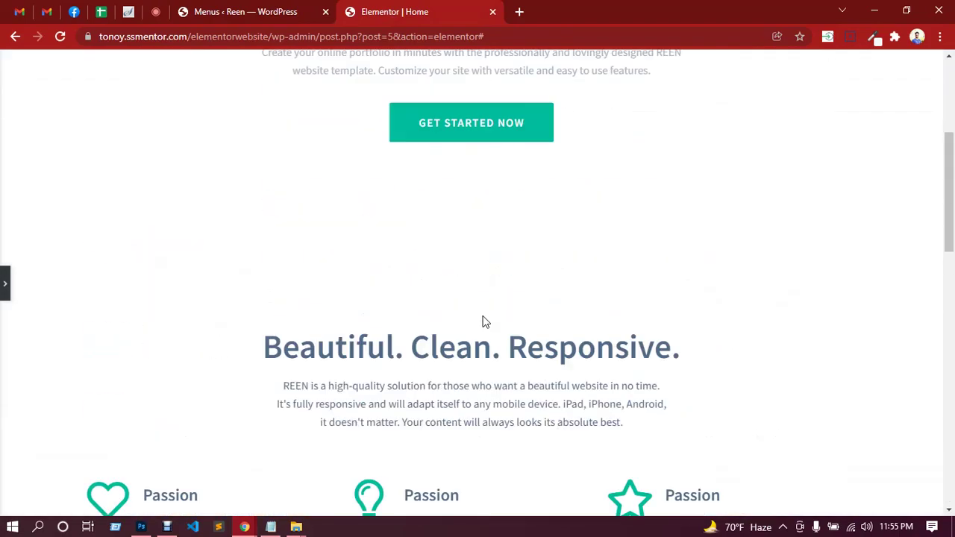
pyautogui.scroll(4, 482, 321)
pyautogui.scroll(-10, 481, 320)
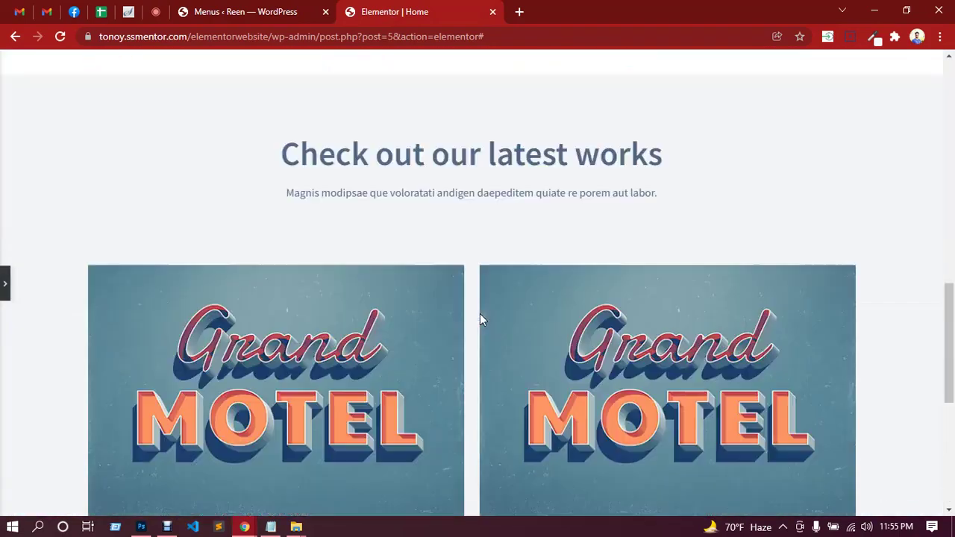
pyautogui.scroll(-5, 480, 319)
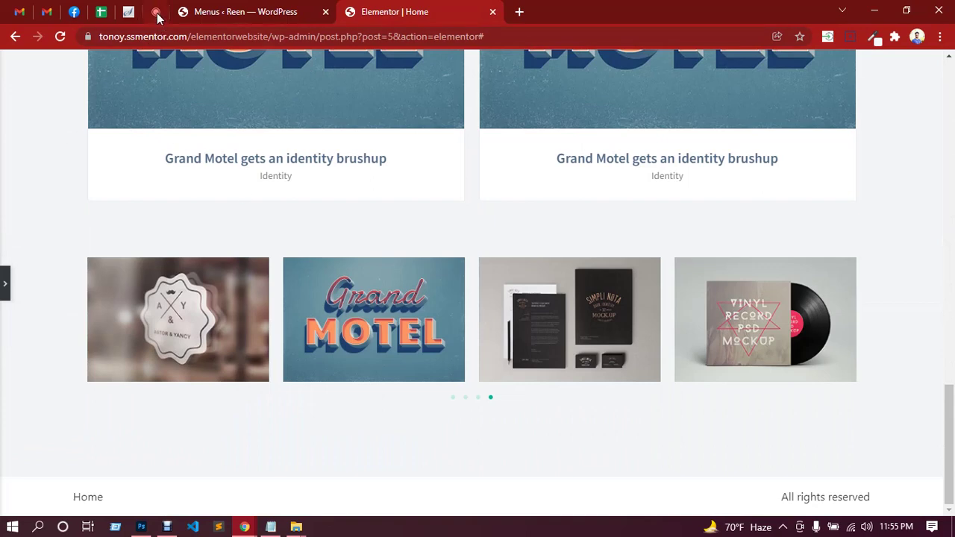
pyautogui.click(157, 13)
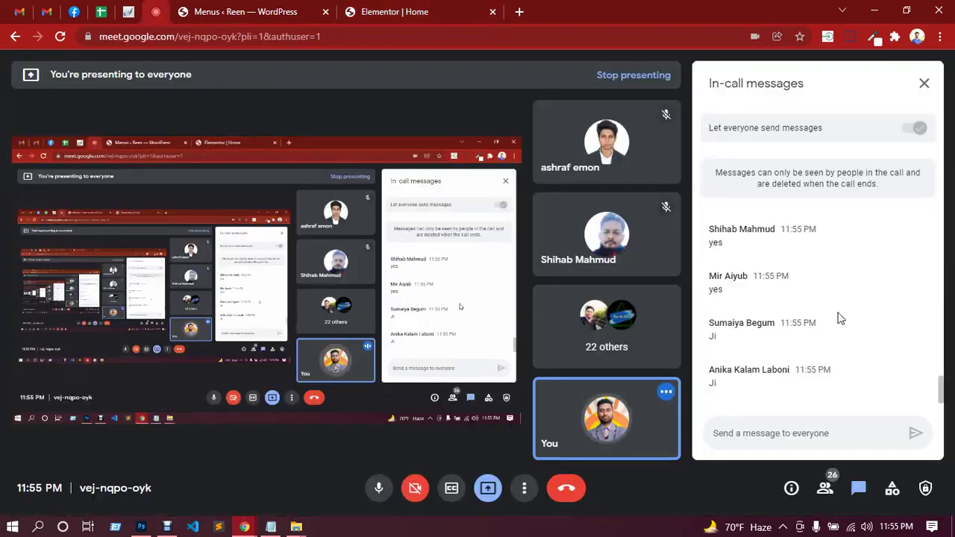
pyautogui.click(432, 7)
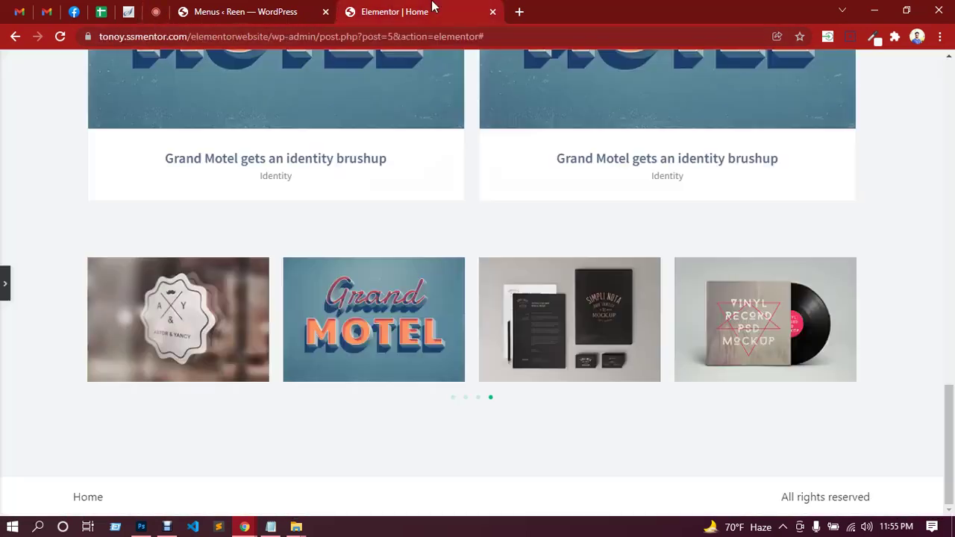
pyautogui.click(3, 286)
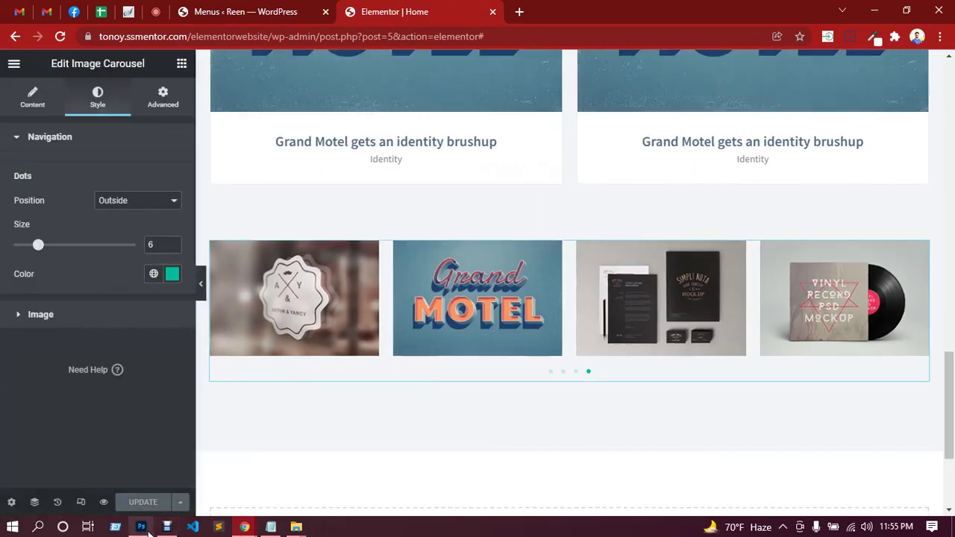
# Review the mockup's 'Want to work with us?' section in Photoshop, then return to the Chrome editor.
pyautogui.click(141, 527)
pyautogui.scroll(-3, 328, 364)
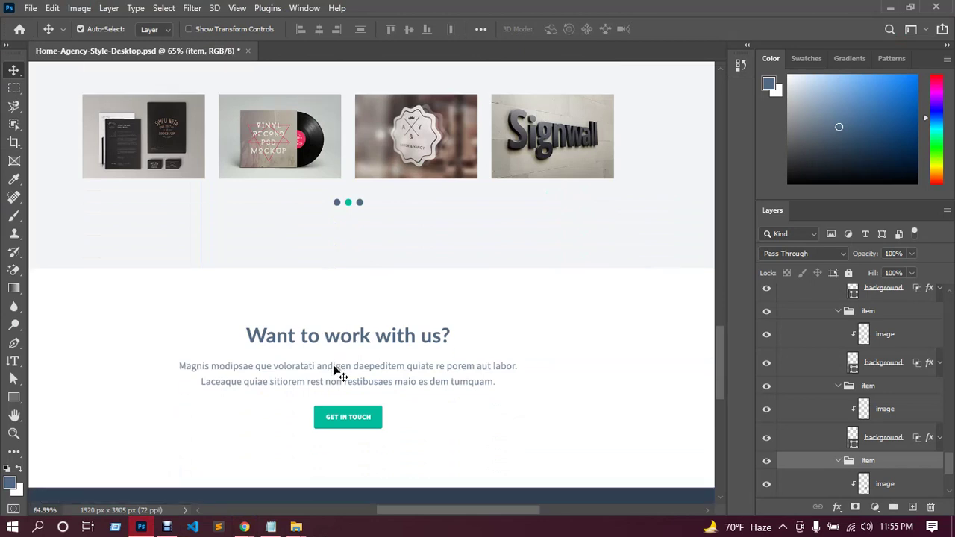
pyautogui.scroll(-1, 363, 353)
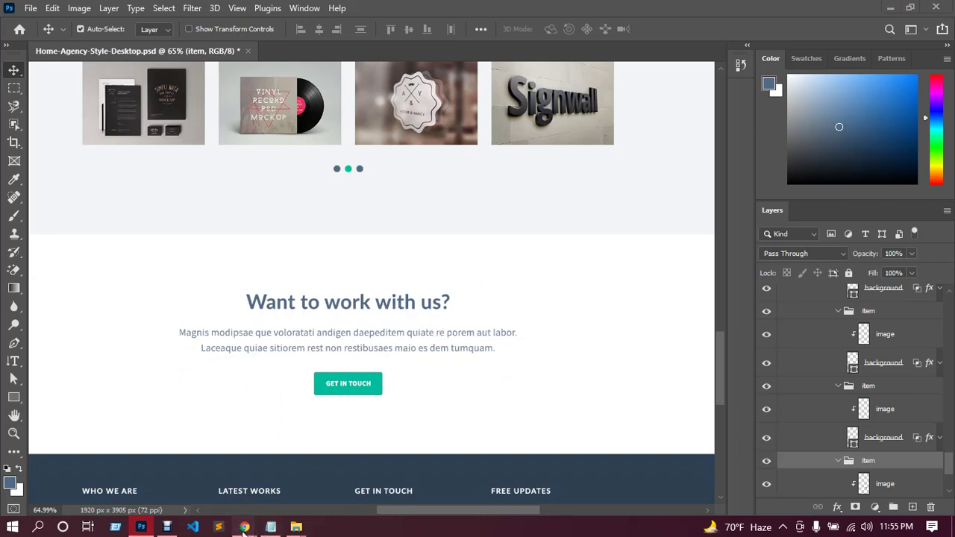
pyautogui.moveTo(244, 527)
pyautogui.click(172, 466)
pyautogui.scroll(-3, 625, 351)
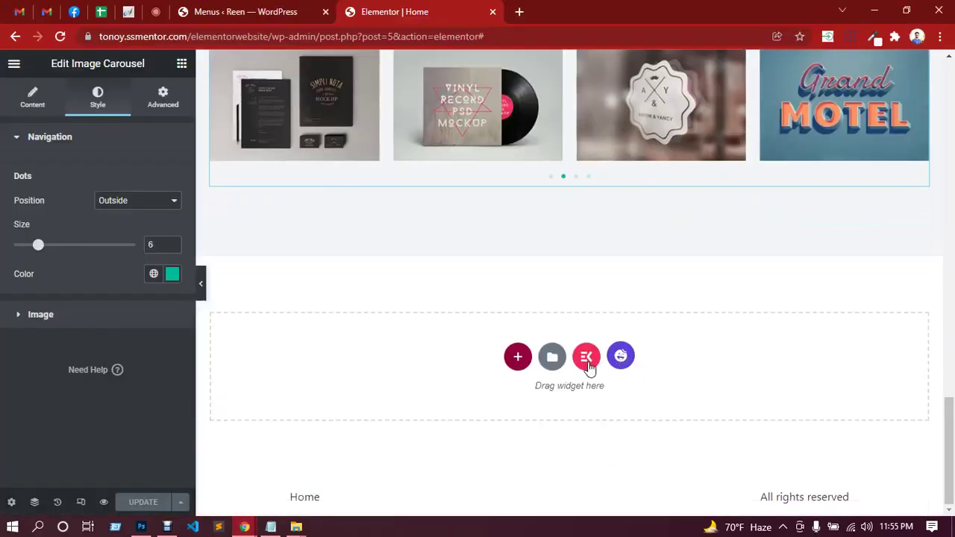
# Add a one-column section with unlinked padding, Top 80 and Bottom 80, and drop an Inner Section into it.
pyautogui.click(516, 357)
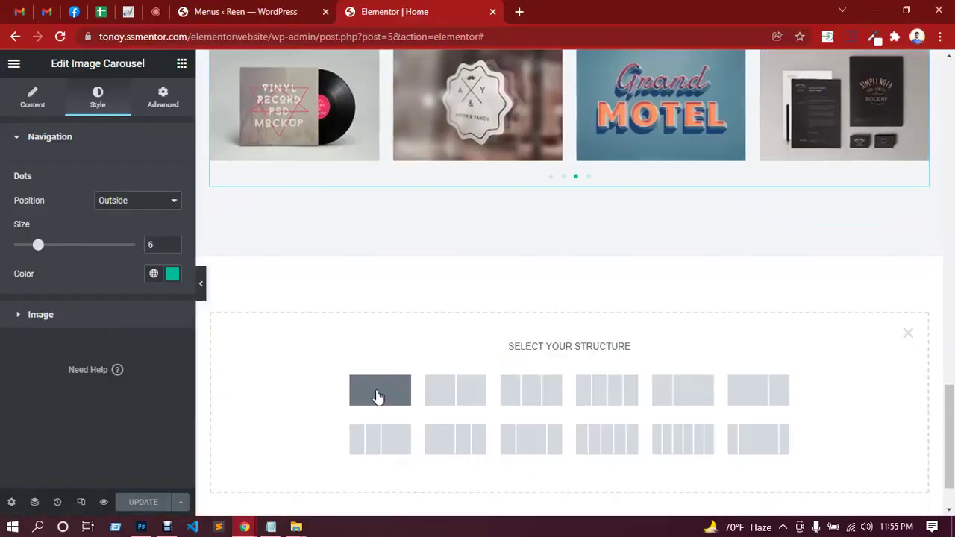
pyautogui.click(379, 396)
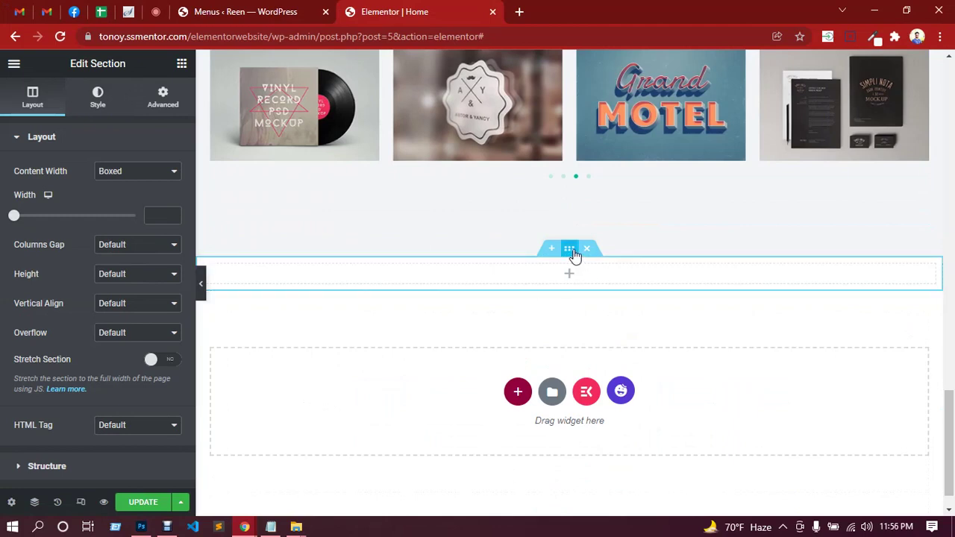
pyautogui.click(163, 97)
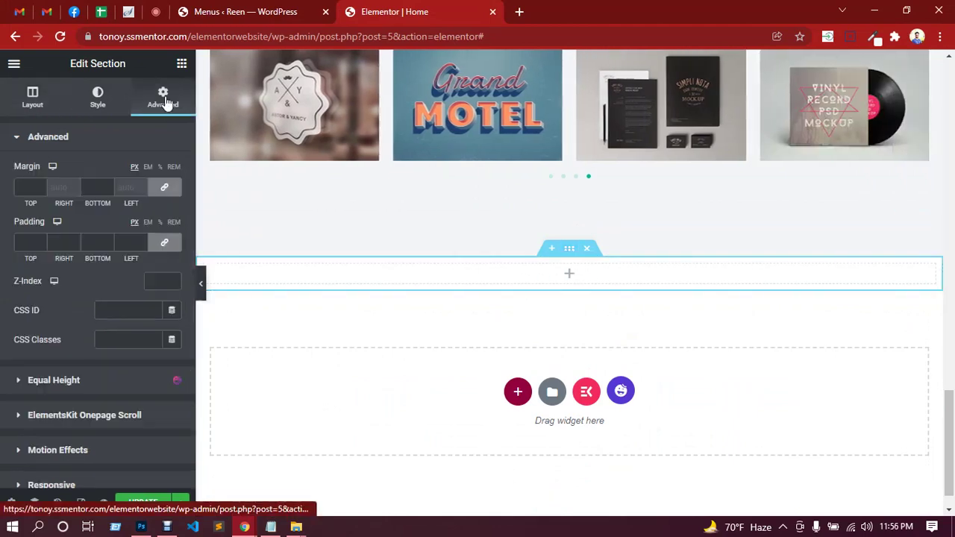
pyautogui.click(164, 242)
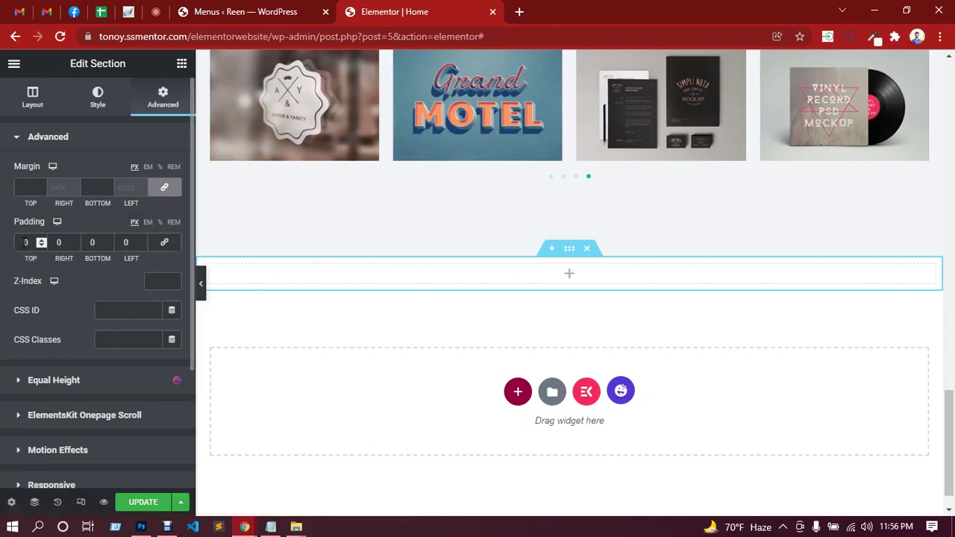
pyautogui.click(25, 243)
pyautogui.write('80')
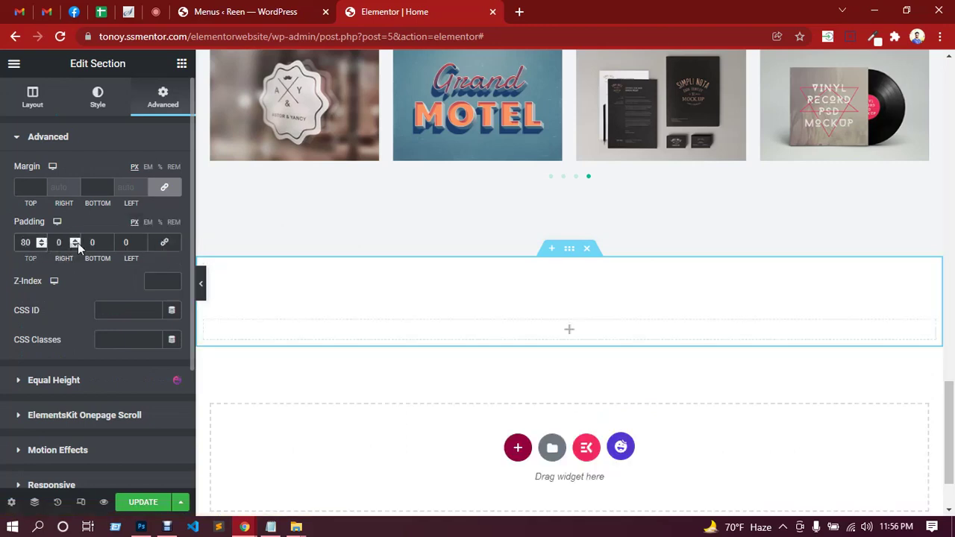
pyautogui.click(91, 242)
pyautogui.write('80')
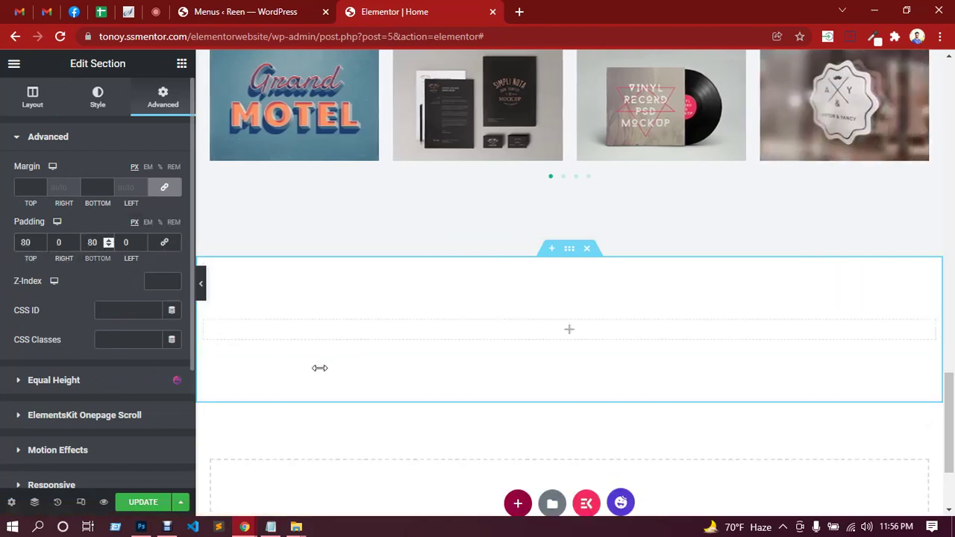
pyautogui.click(568, 335)
pyautogui.moveTo(45, 229); pyautogui.dragTo(565, 326)
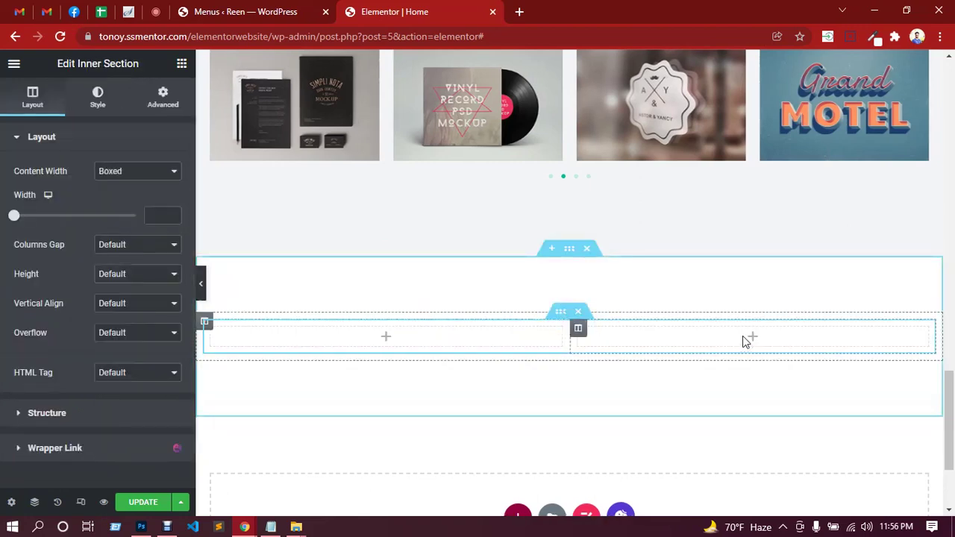
# Delete the inner section's extra second column.
pyautogui.rightClick(742, 335)
pyautogui.click(769, 499)
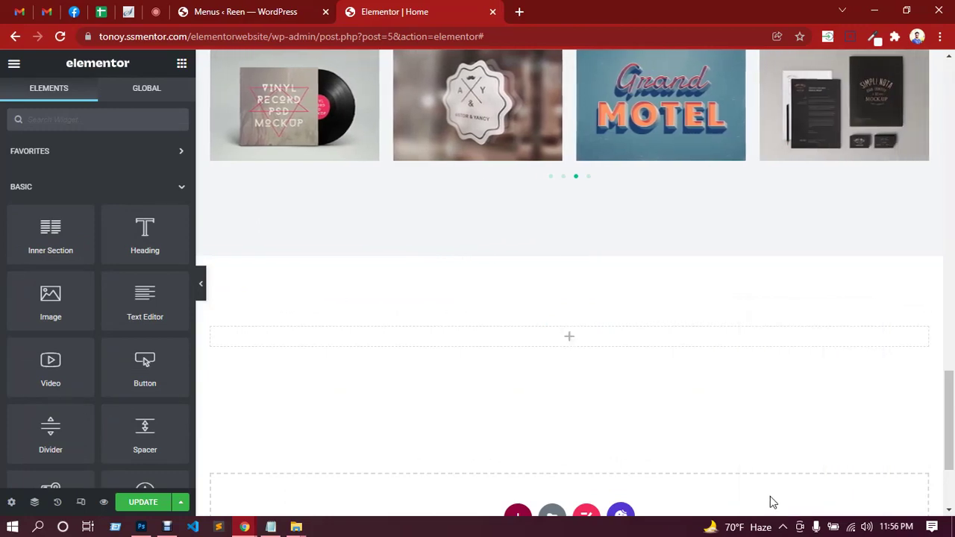
pyautogui.scroll(8, 589, 351)
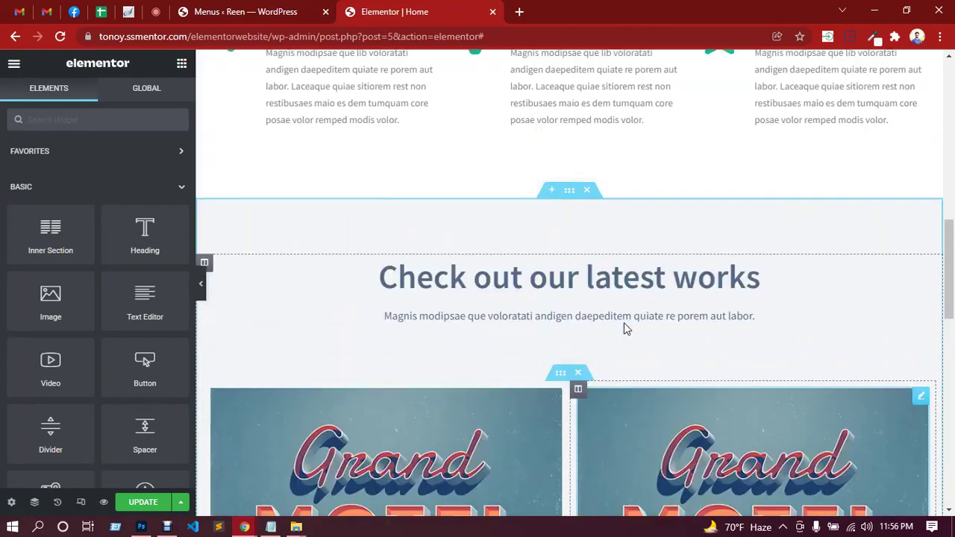
pyautogui.scroll(6, 622, 322)
pyautogui.scroll(-5, 621, 321)
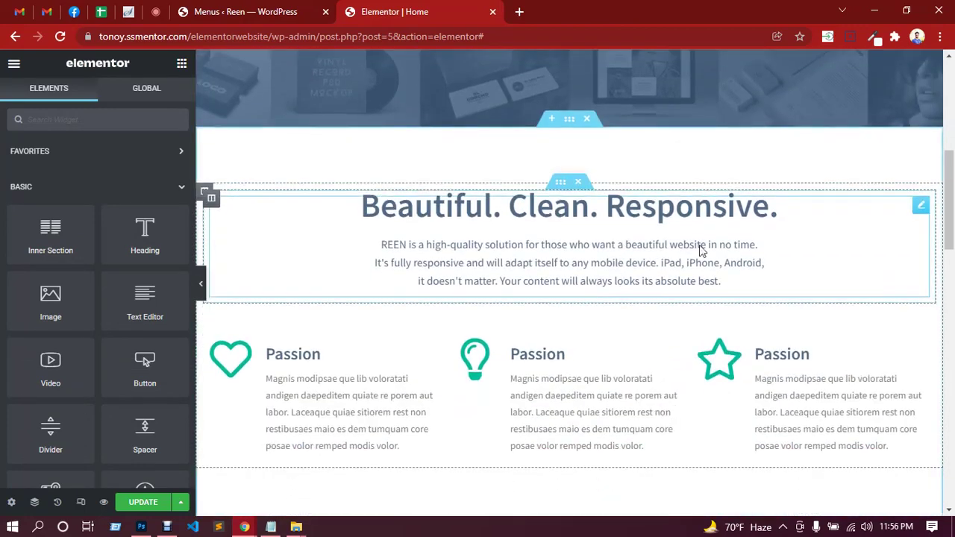
# Copy the 'Beautiful. Clean. Responsive.' heading block and paste it into the new section's column.
pyautogui.rightClick(921, 206)
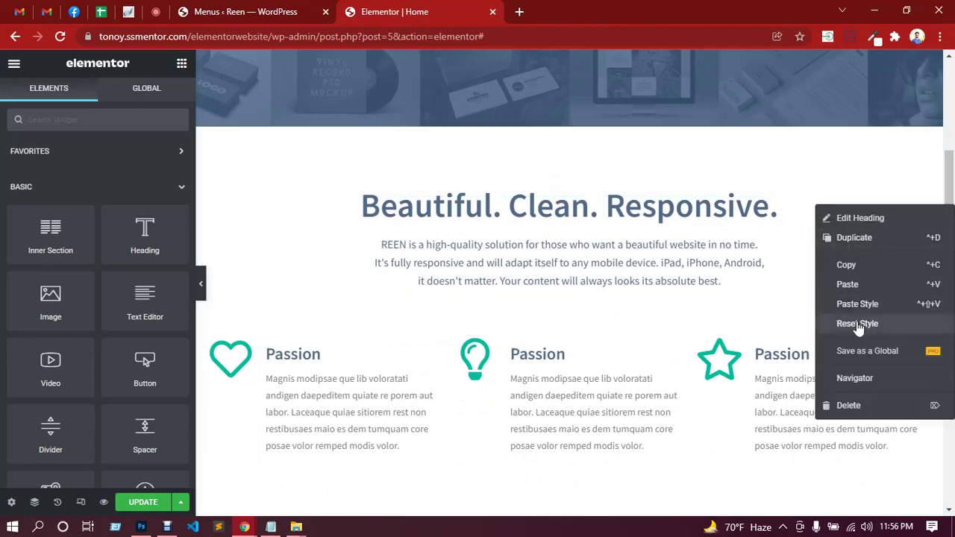
pyautogui.click(849, 267)
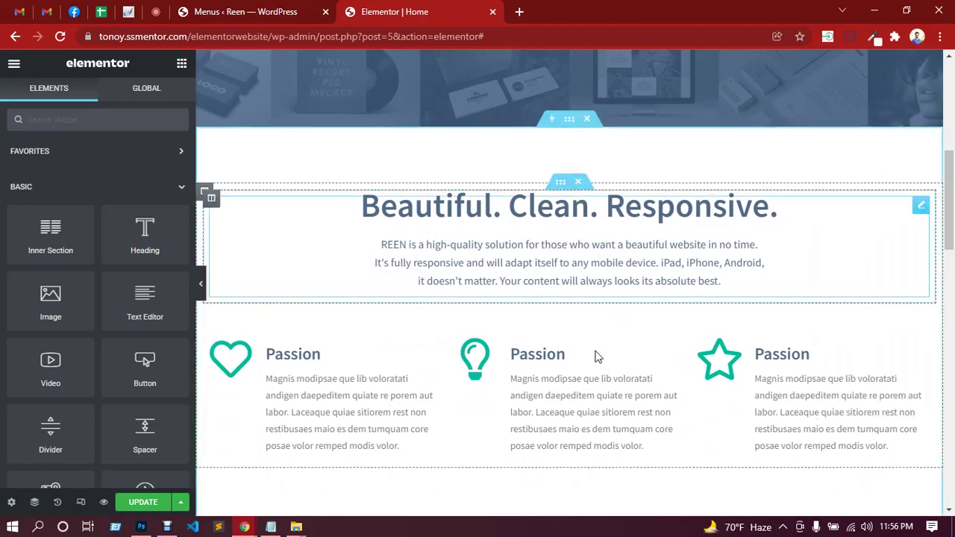
pyautogui.scroll(-15, 595, 356)
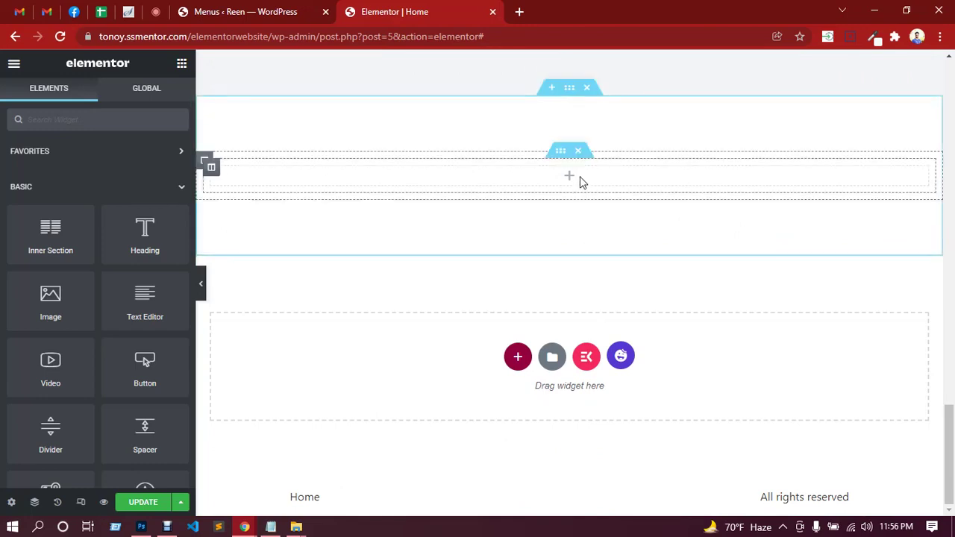
pyautogui.rightClick(581, 182)
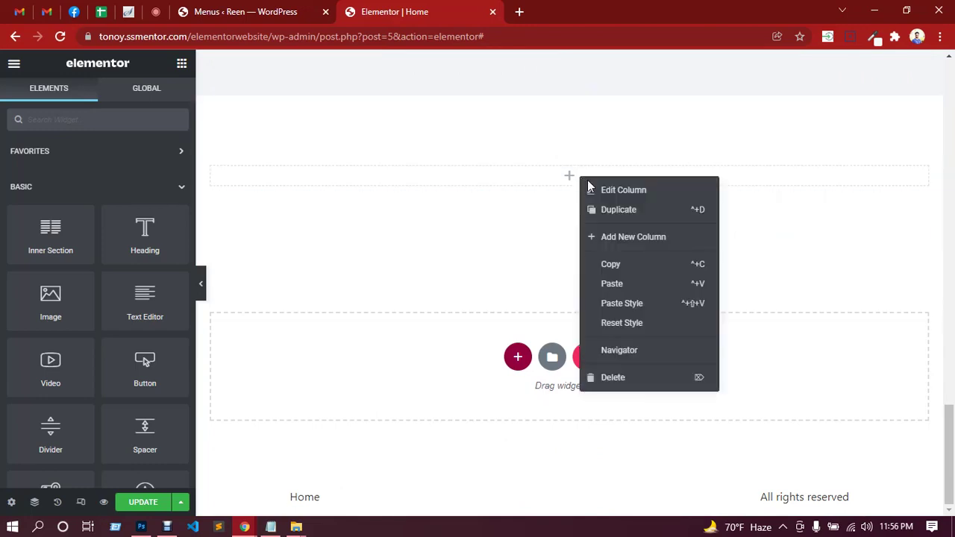
pyautogui.click(611, 285)
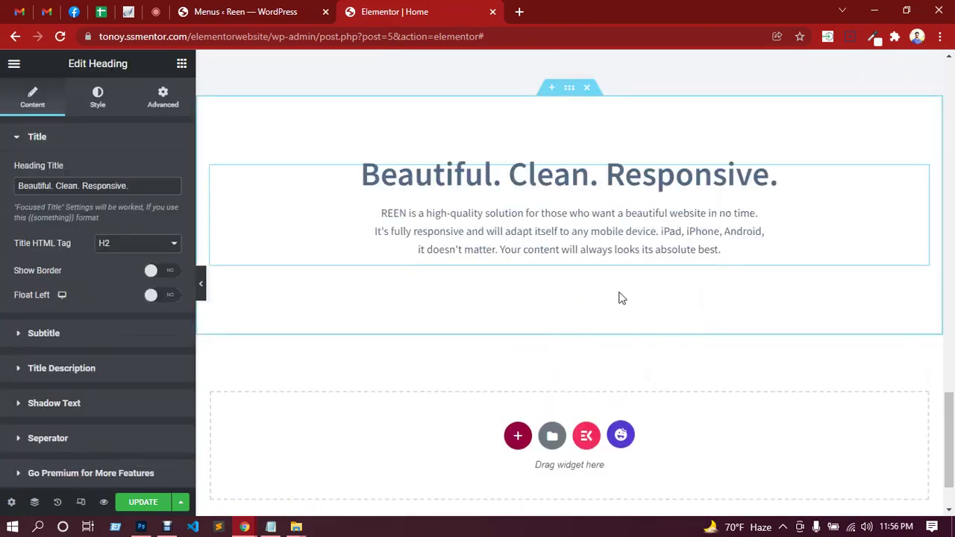
pyautogui.scroll(15, 624, 305)
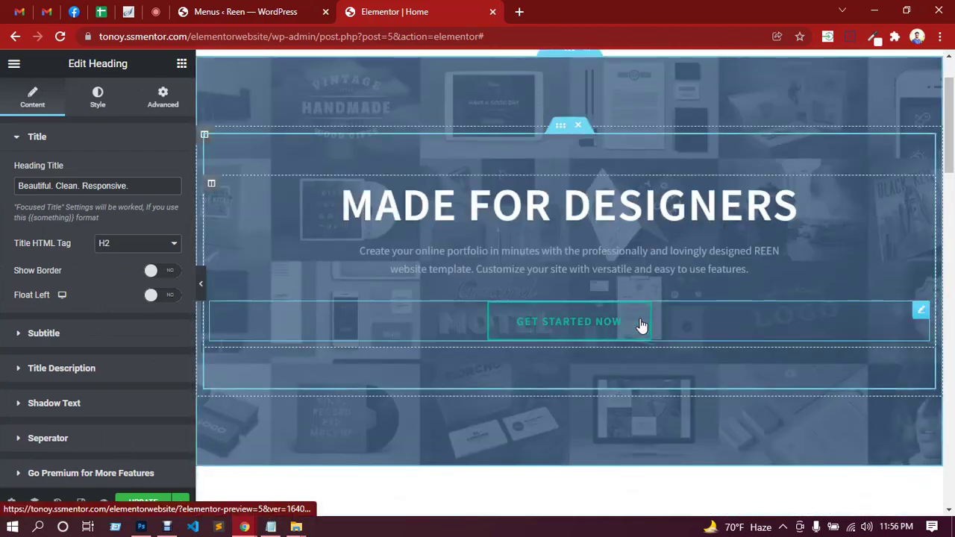
# Copy the hero button, but paste a duplicate heading by mistake, then delete that stray heading.
pyautogui.rightClick(641, 326)
pyautogui.click(691, 361)
pyautogui.scroll(-3, 690, 362)
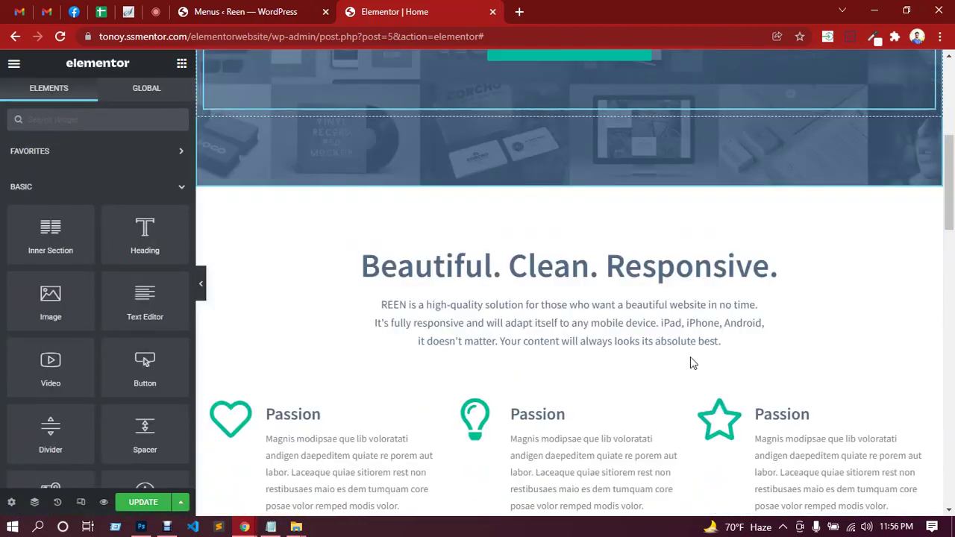
pyautogui.scroll(-15, 690, 361)
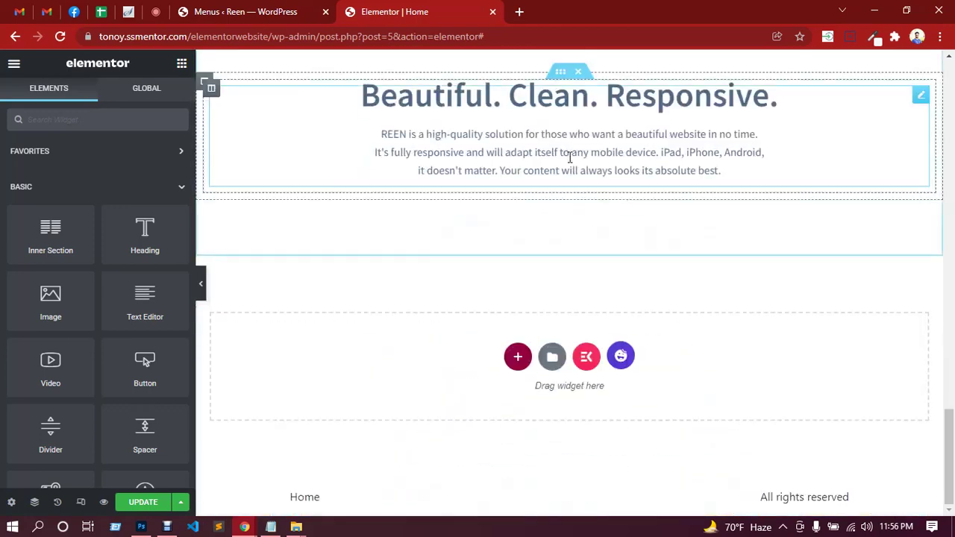
pyautogui.rightClick(722, 179)
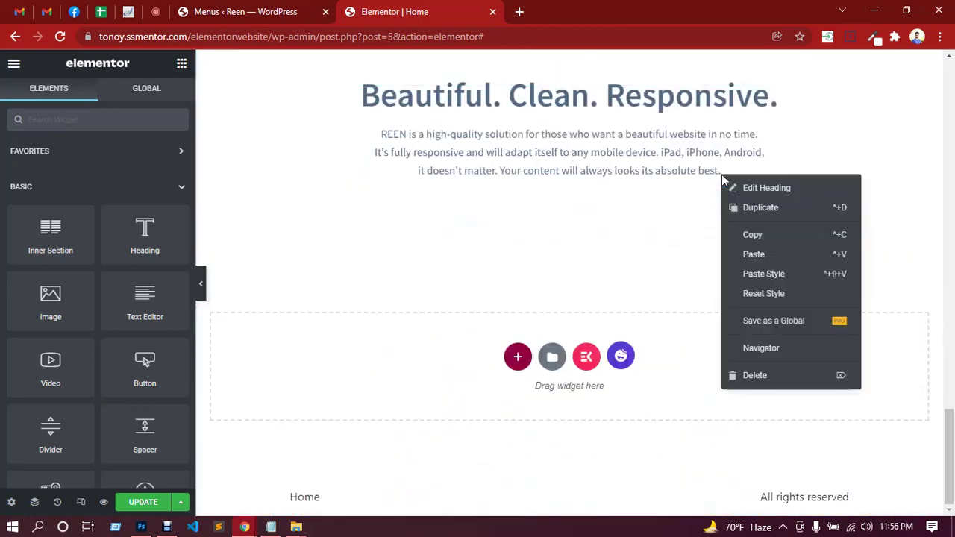
pyautogui.click(756, 240)
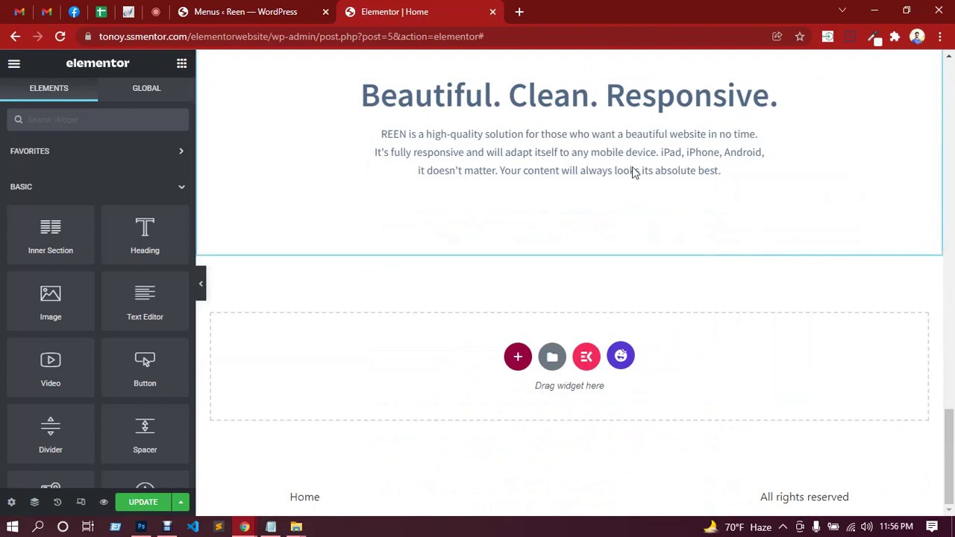
pyautogui.scroll(2, 624, 215)
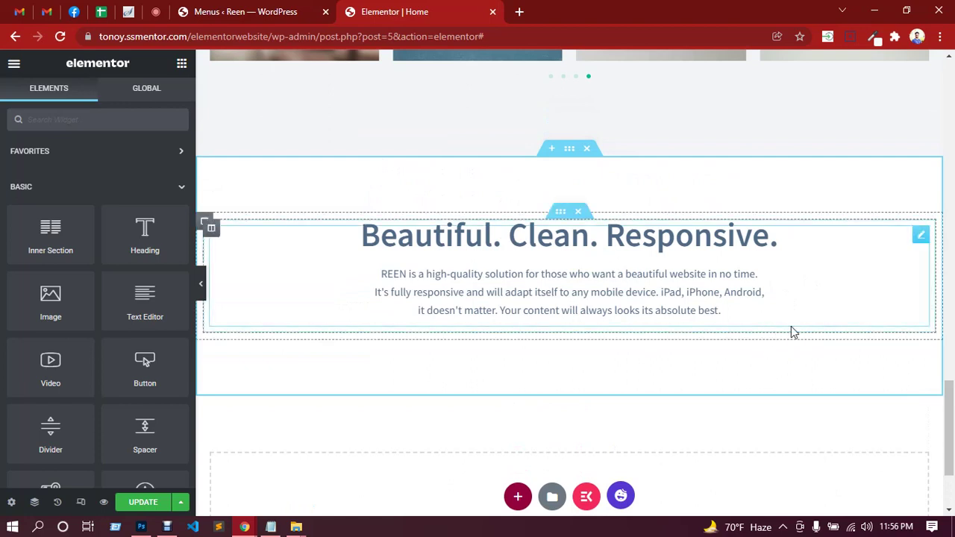
pyautogui.rightClick(737, 334)
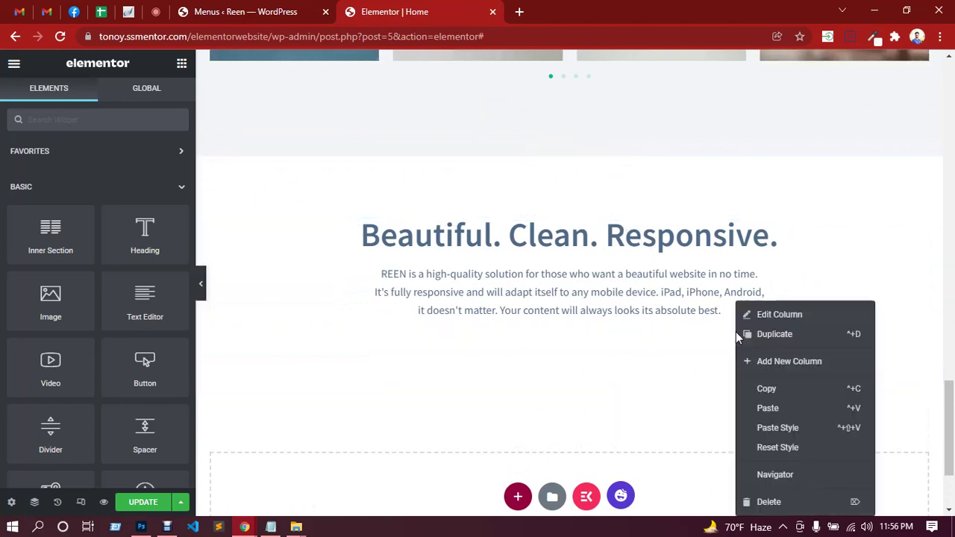
pyautogui.click(768, 409)
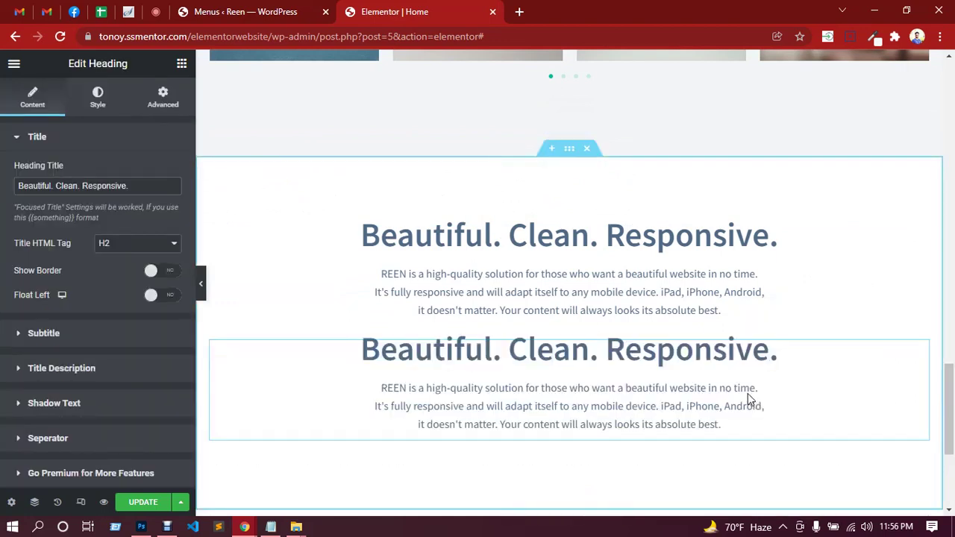
pyautogui.rightClick(804, 365)
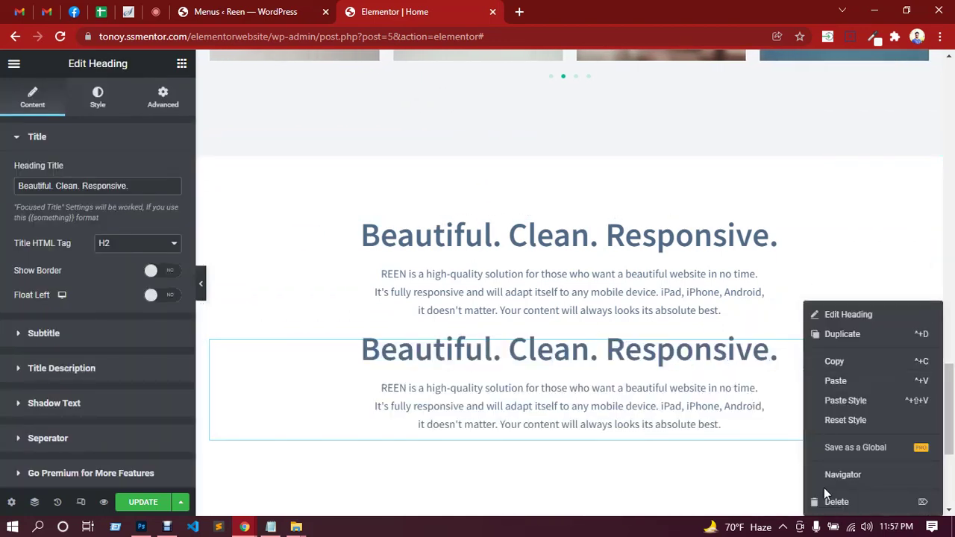
pyautogui.press('Delete')
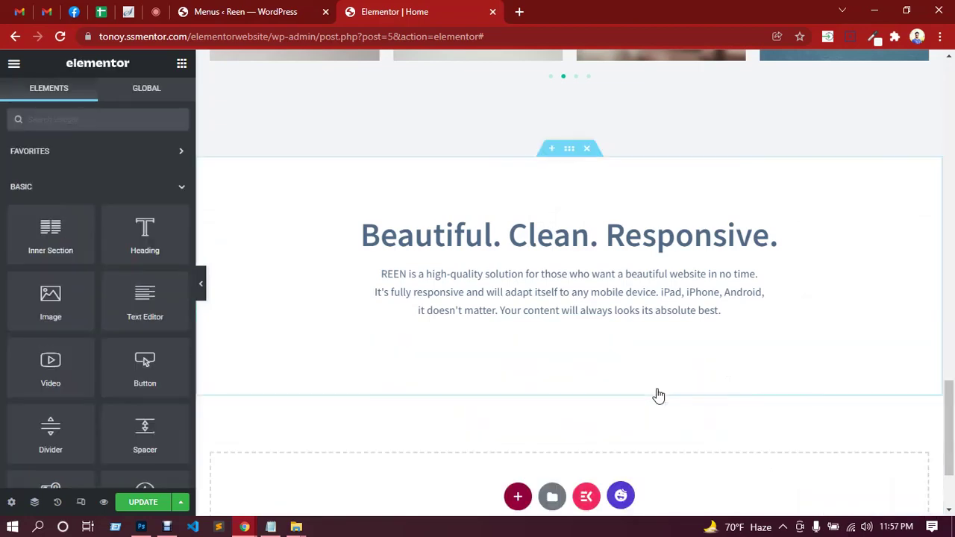
# Copy the hero's GET STARTED NOW button and paste it under the new section's heading.
pyautogui.scroll(15, 658, 395)
pyautogui.scroll(4, 666, 373)
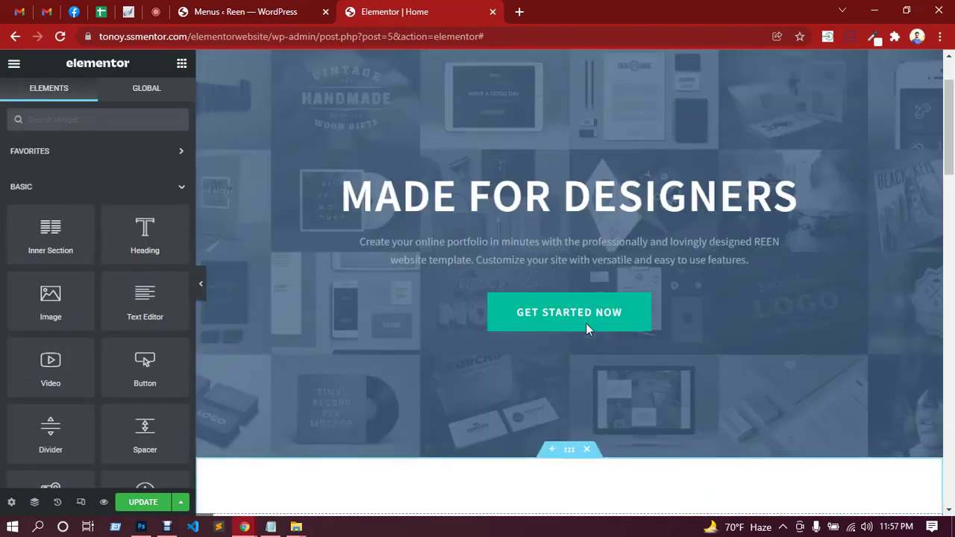
pyautogui.rightClick(921, 312)
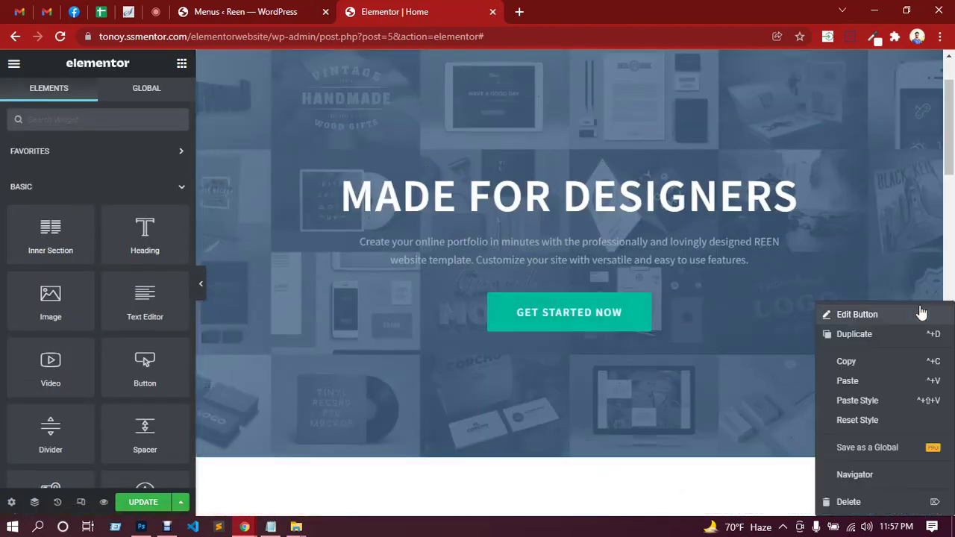
pyautogui.click(861, 363)
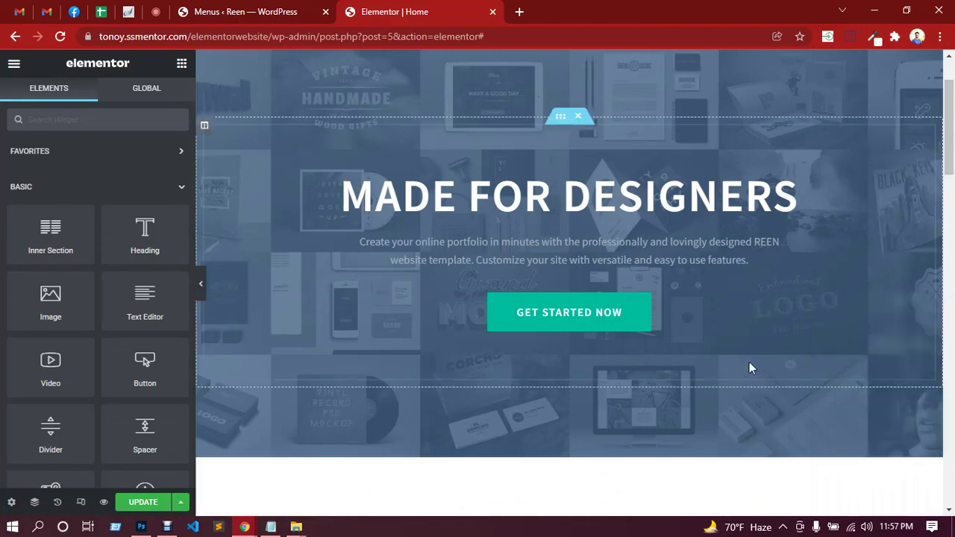
pyautogui.scroll(-15, 746, 358)
pyautogui.scroll(-3, 741, 354)
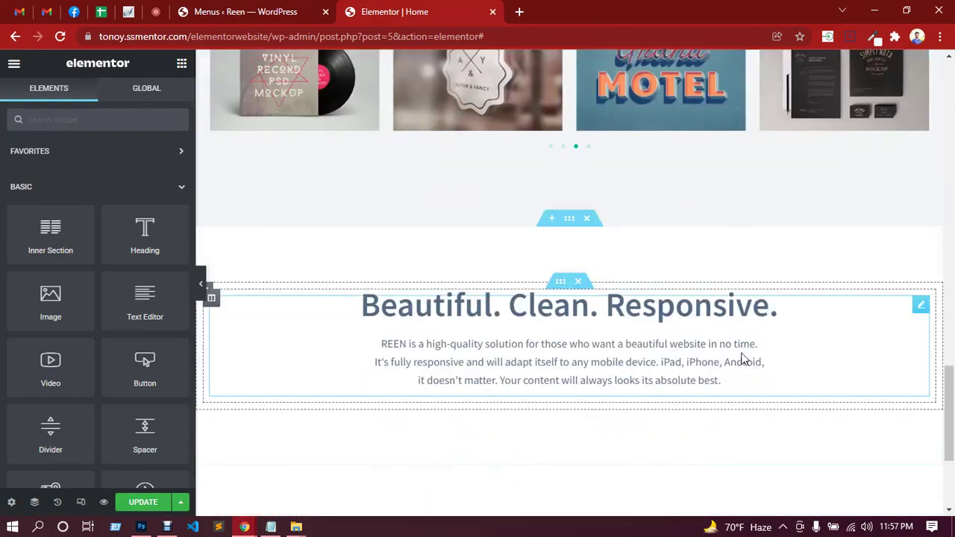
pyautogui.rightClick(772, 406)
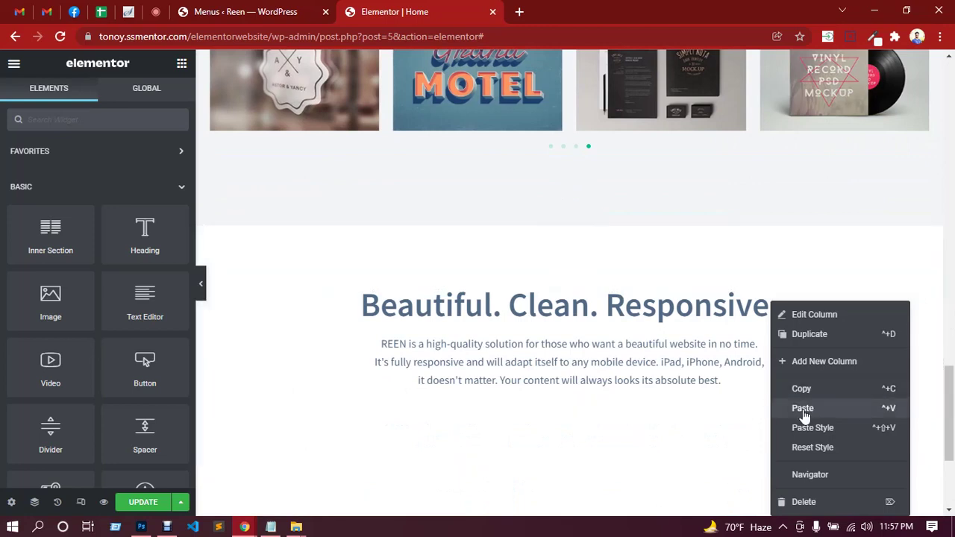
pyautogui.click(803, 410)
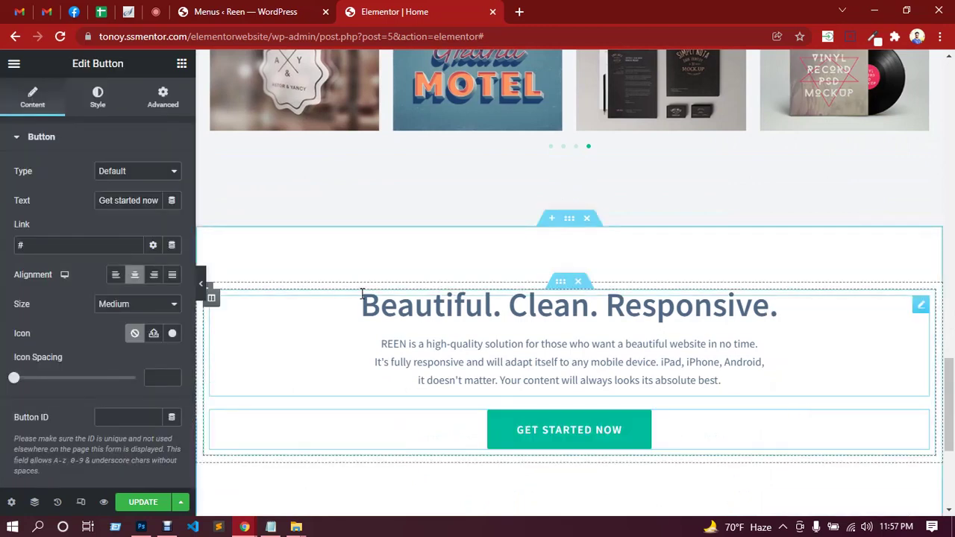
pyautogui.scroll(-1, 780, 383)
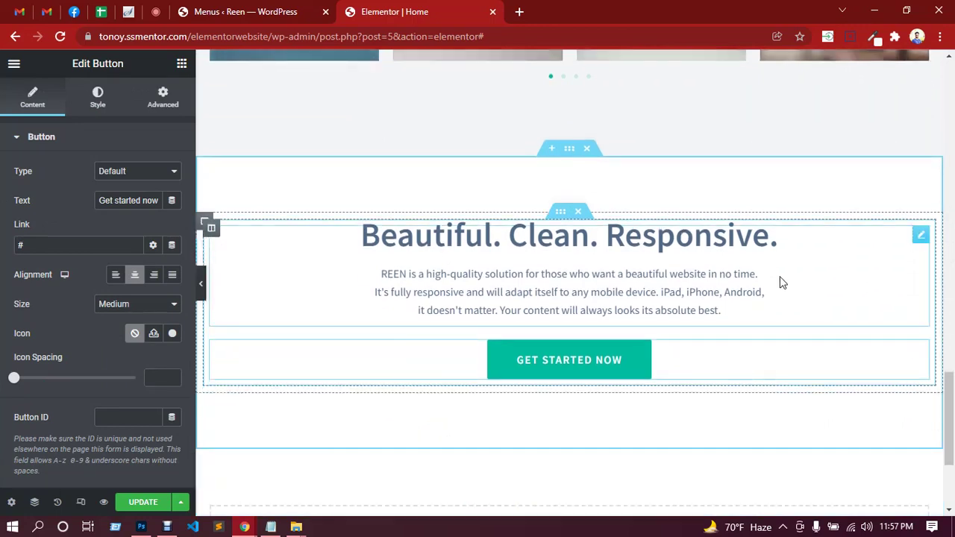
# Copy 'Want to work with us?' from the mockup and paste it over the heading title.
pyautogui.click(921, 236)
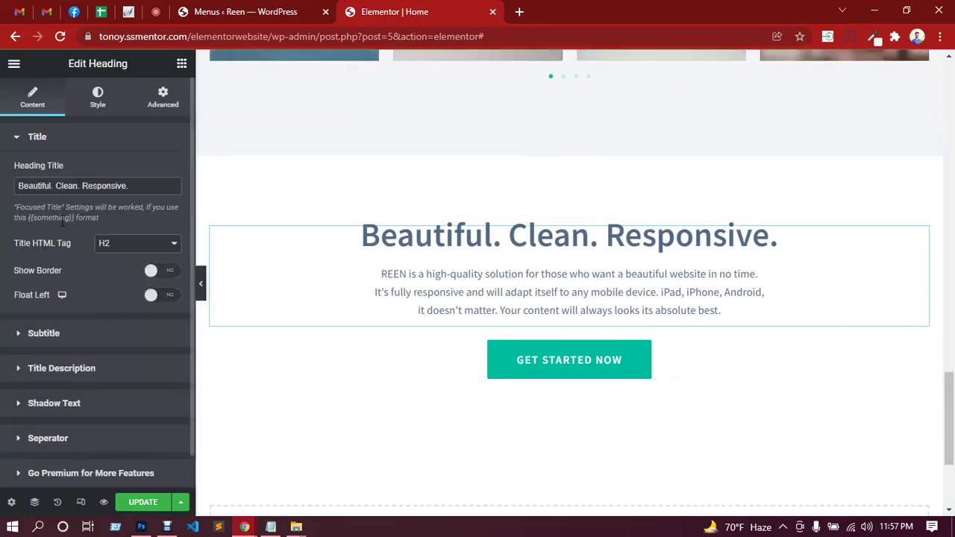
pyautogui.click(141, 526)
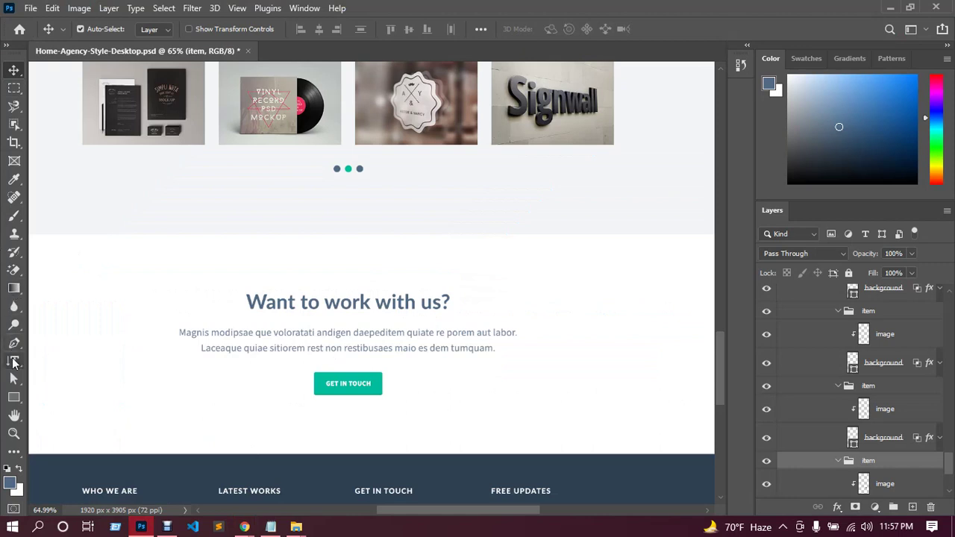
pyautogui.click(13, 362)
pyautogui.click(300, 302)
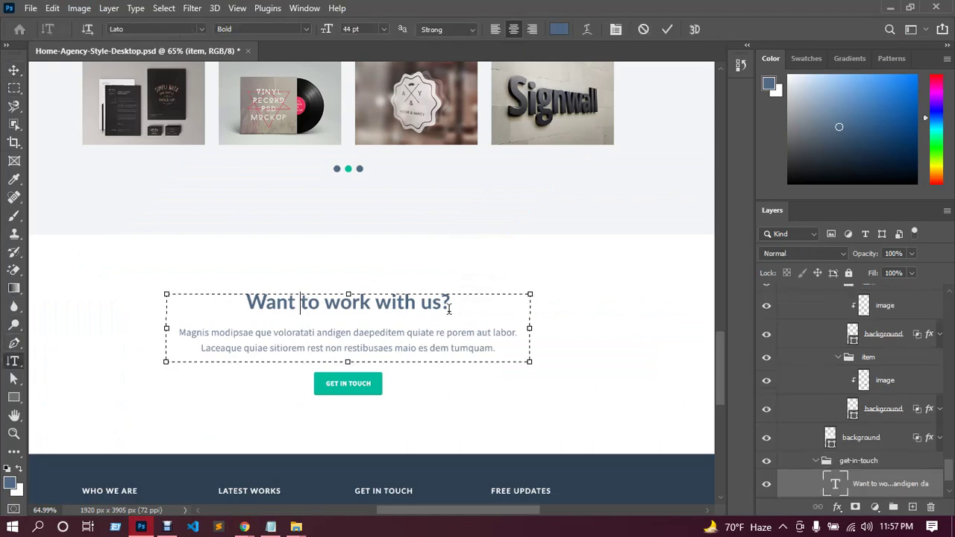
pyautogui.moveTo(449, 308); pyautogui.dragTo(238, 299)
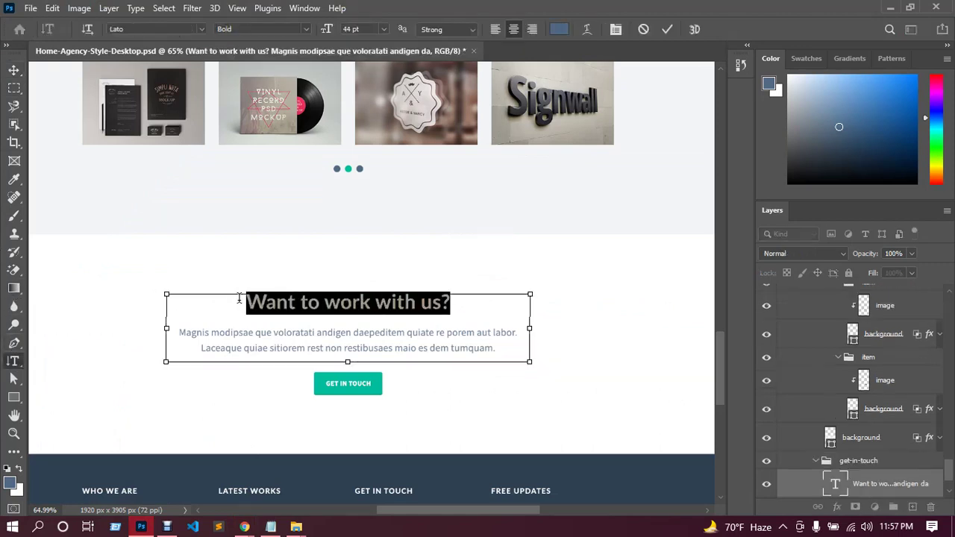
pyautogui.moveTo(244, 526)
pyautogui.click(186, 458)
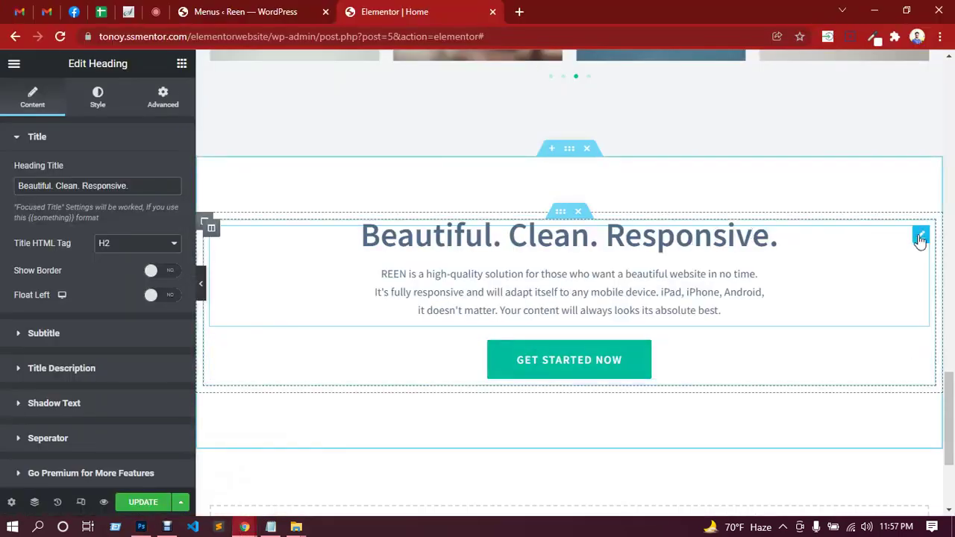
pyautogui.moveTo(131, 185); pyautogui.dragTo(14, 189)
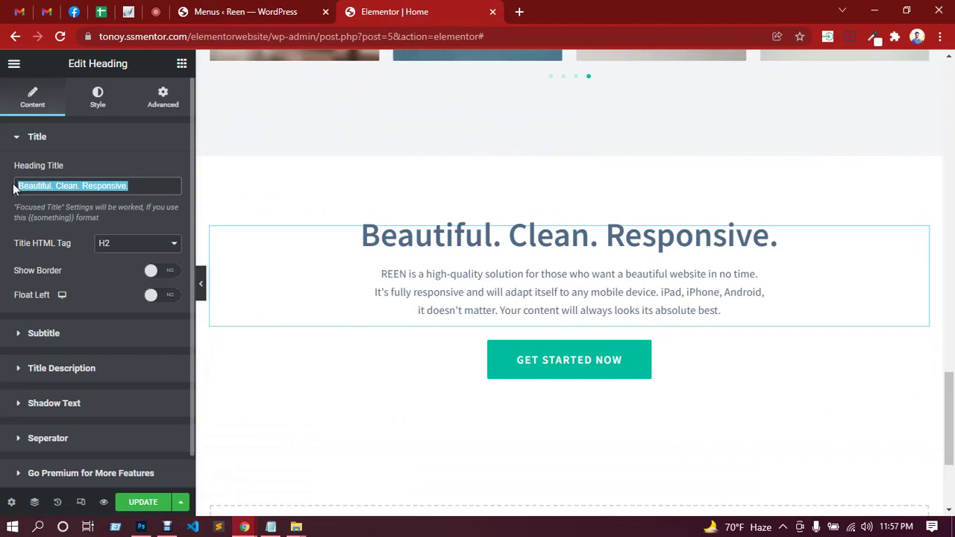
pyautogui.hotkey('ctrl', 'v')
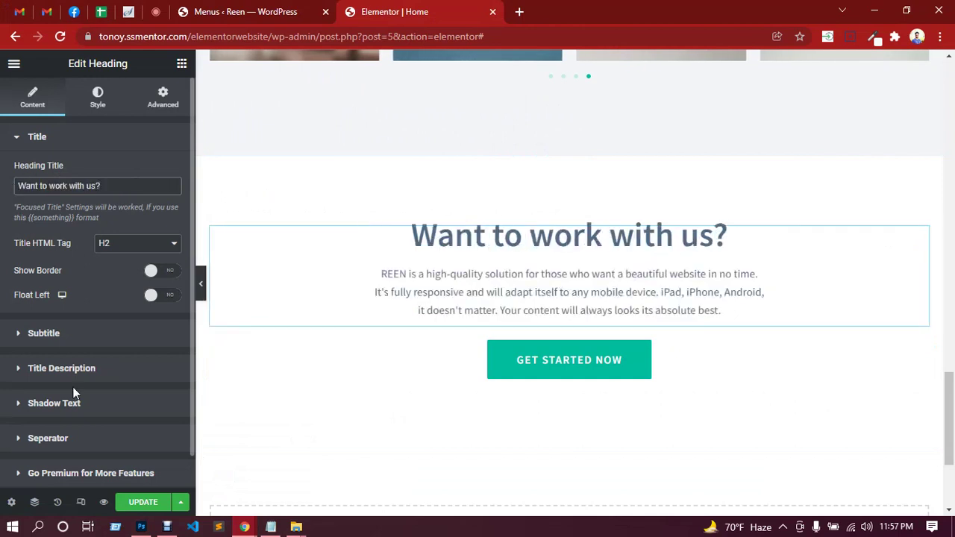
pyautogui.click(78, 369)
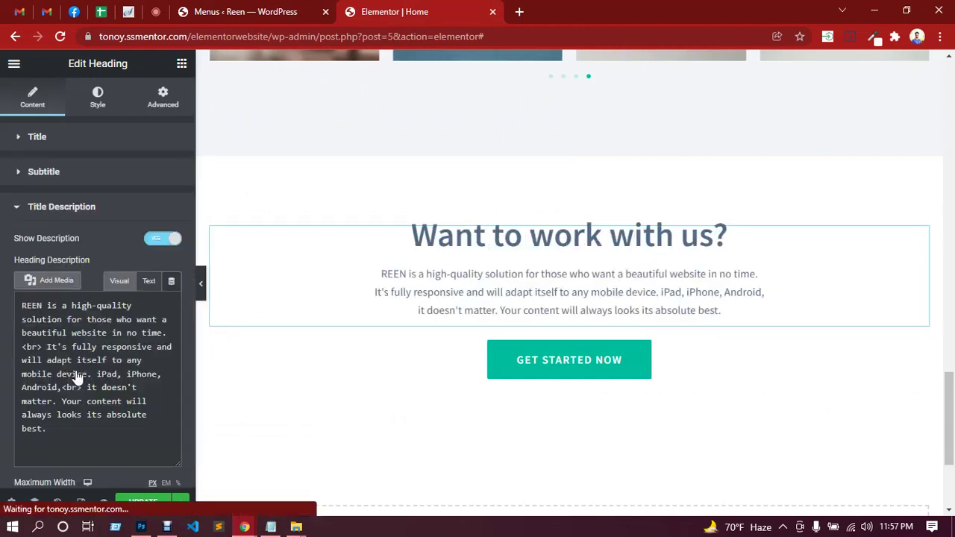
# Replace the heading's description with the paragraph copied from the Photoshop mockup.
pyautogui.click(141, 527)
pyautogui.click(502, 349)
pyautogui.moveTo(501, 349); pyautogui.dragTo(182, 332)
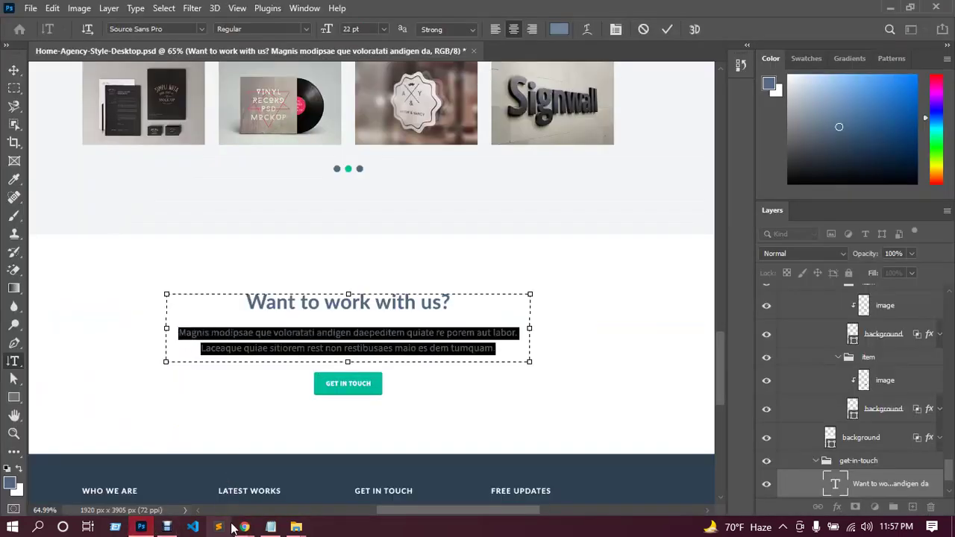
pyautogui.moveTo(244, 527)
pyautogui.click(195, 483)
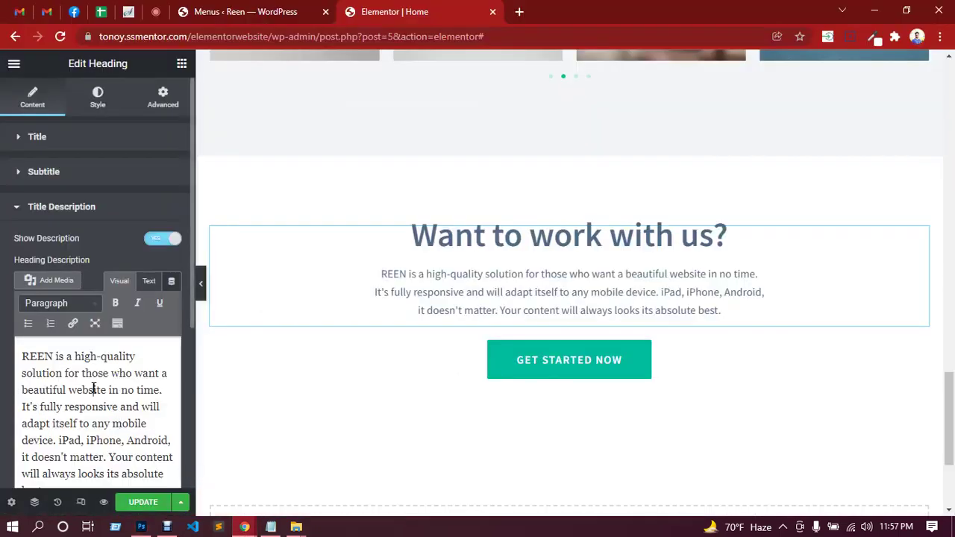
pyautogui.click(94, 388)
pyautogui.hotkey('ctrl', 'a')
pyautogui.hotkey('ctrl', 'v')
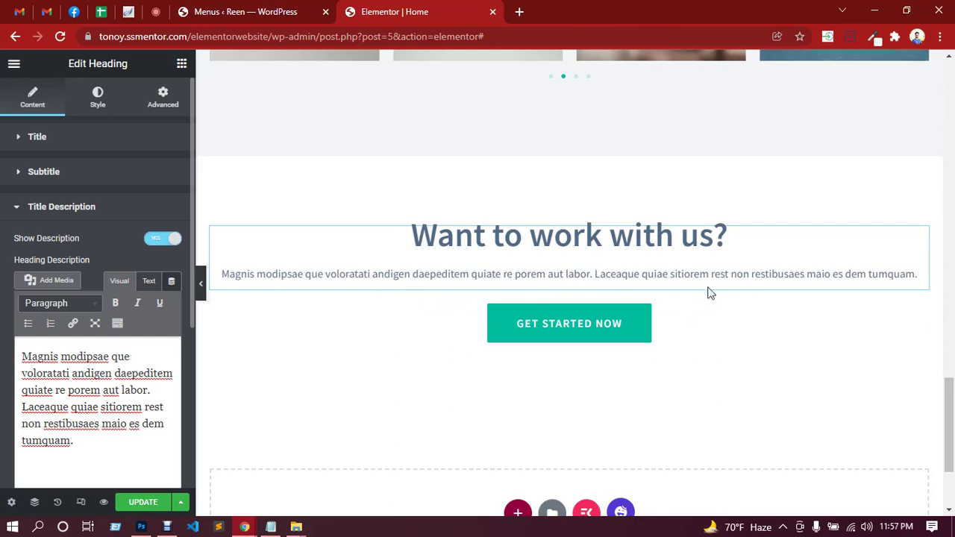
# Insert a <br> after 'labor.' in the description's HTML view and update the page.
pyautogui.click(143, 527)
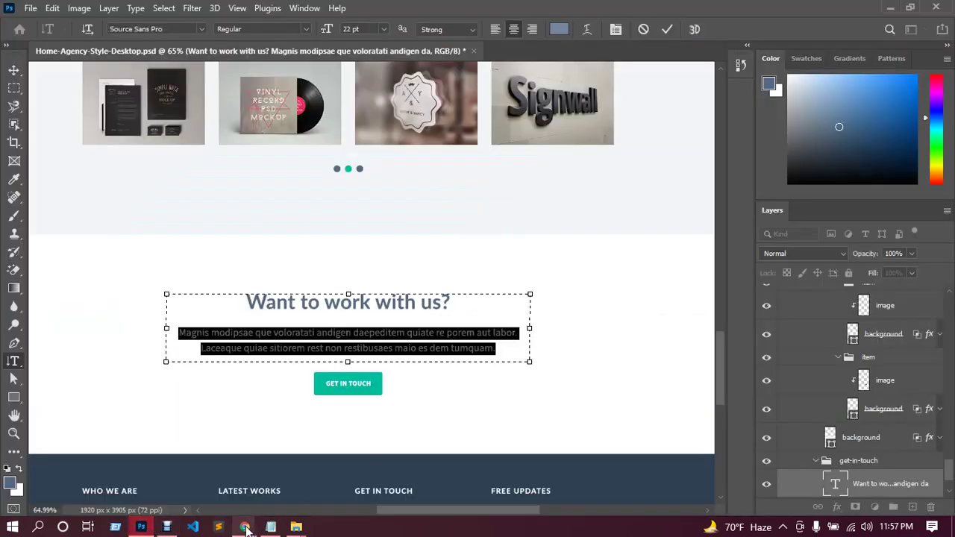
pyautogui.moveTo(243, 527)
pyautogui.click(202, 472)
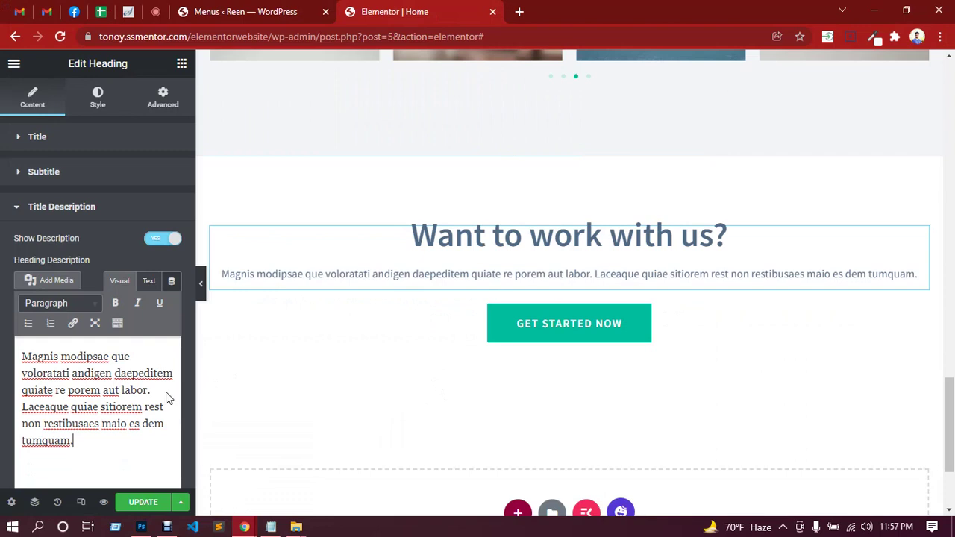
pyautogui.click(149, 282)
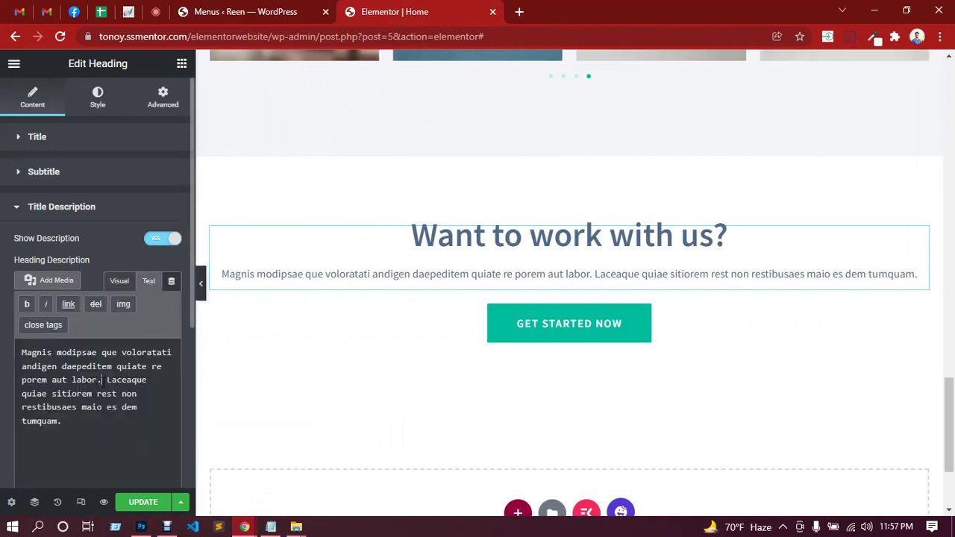
pyautogui.write('<b')
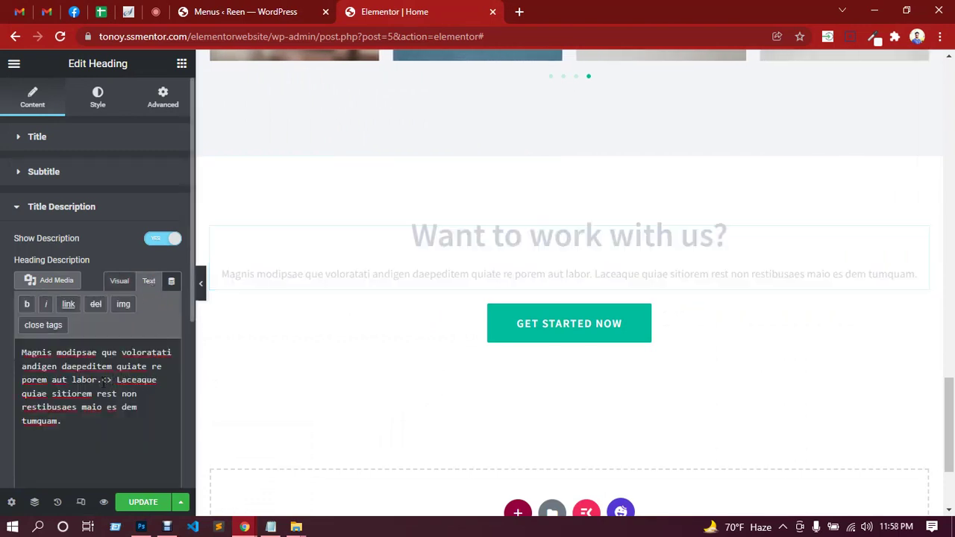
pyautogui.write('r>')
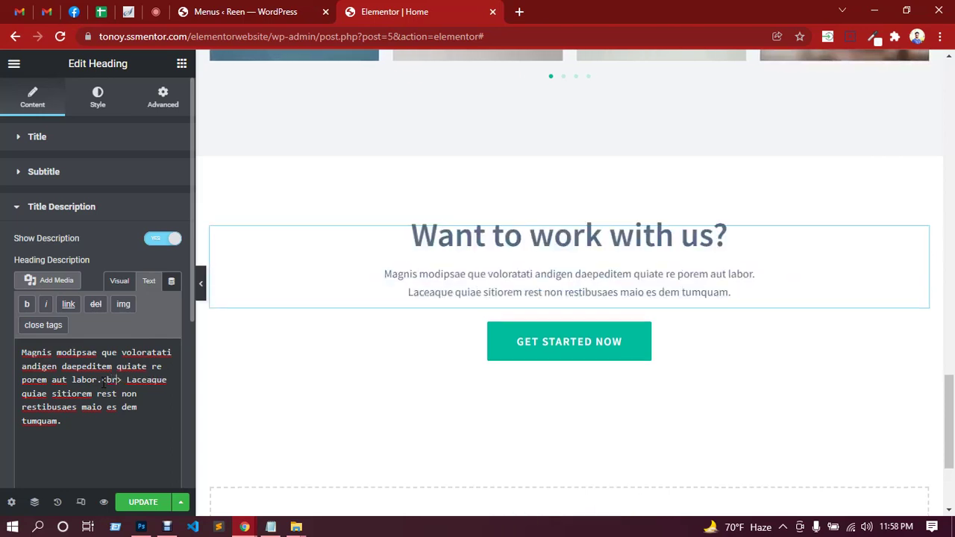
pyautogui.click(137, 505)
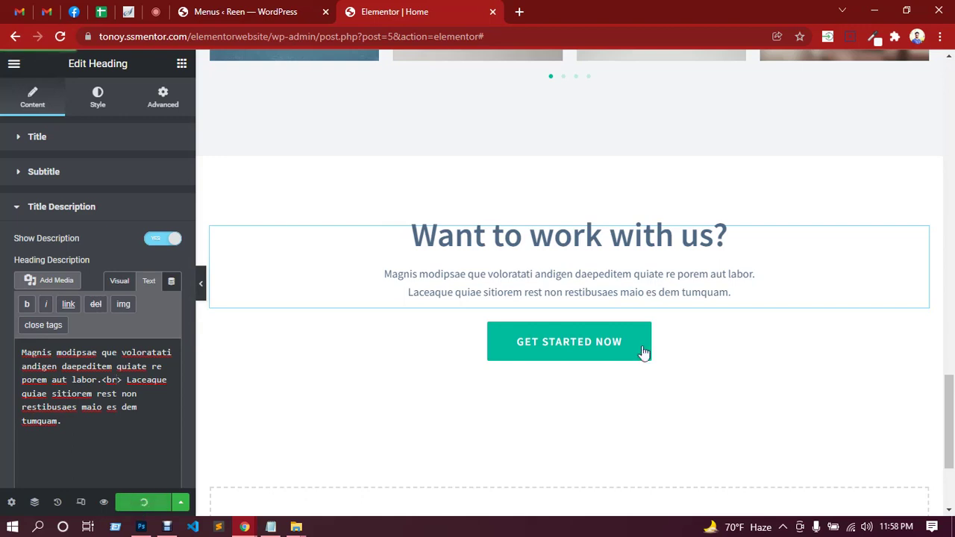
pyautogui.click(919, 335)
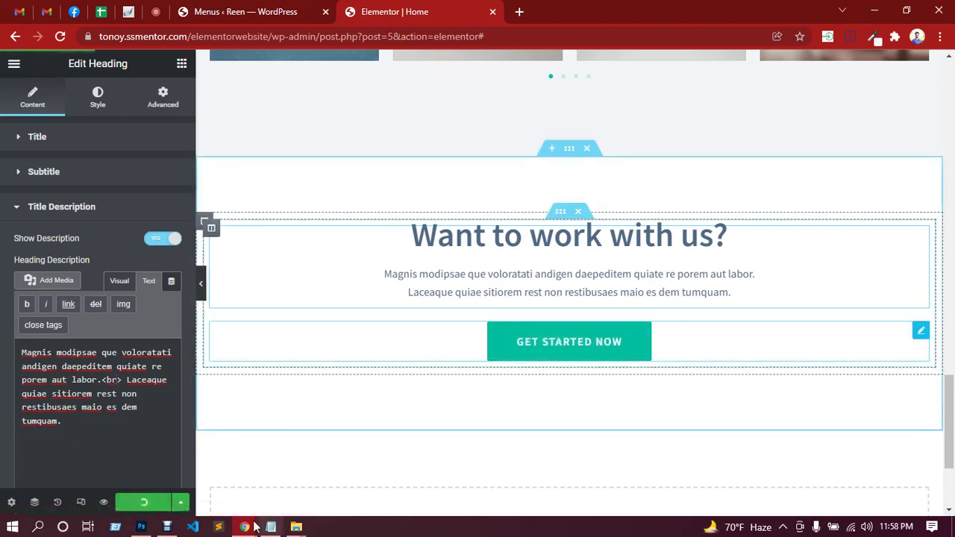
# Copy the mockup's 'Get in touch' label over the button's 'Get started now' text and update.
pyautogui.click(141, 527)
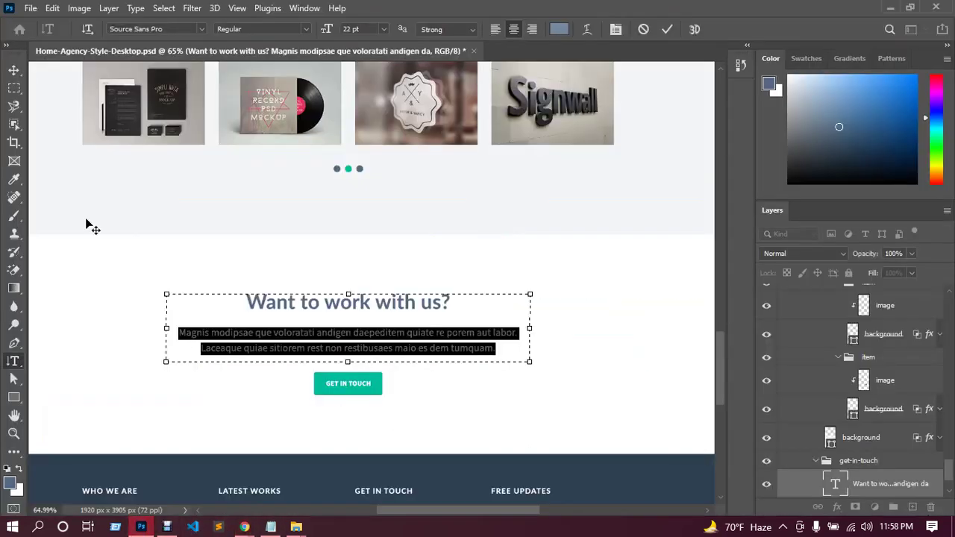
pyautogui.click(13, 69)
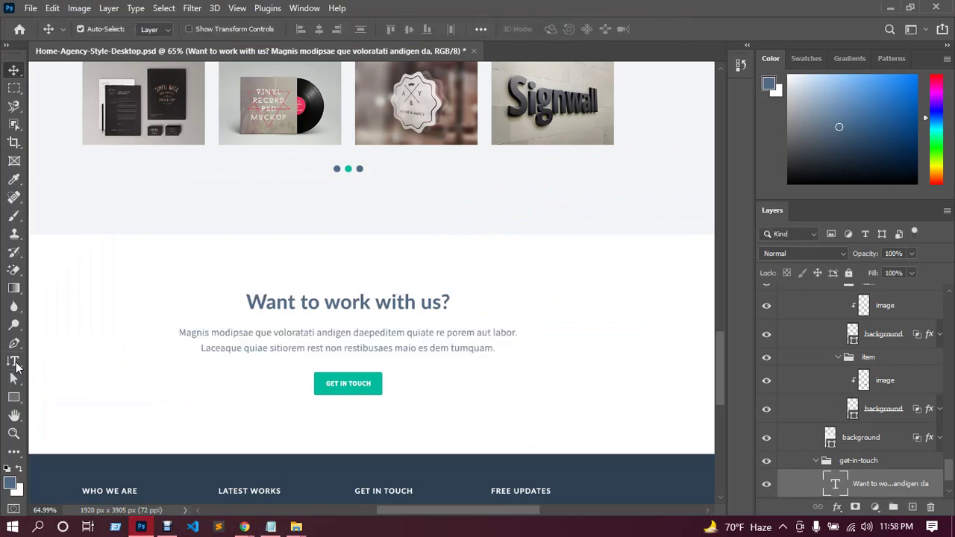
pyautogui.click(14, 363)
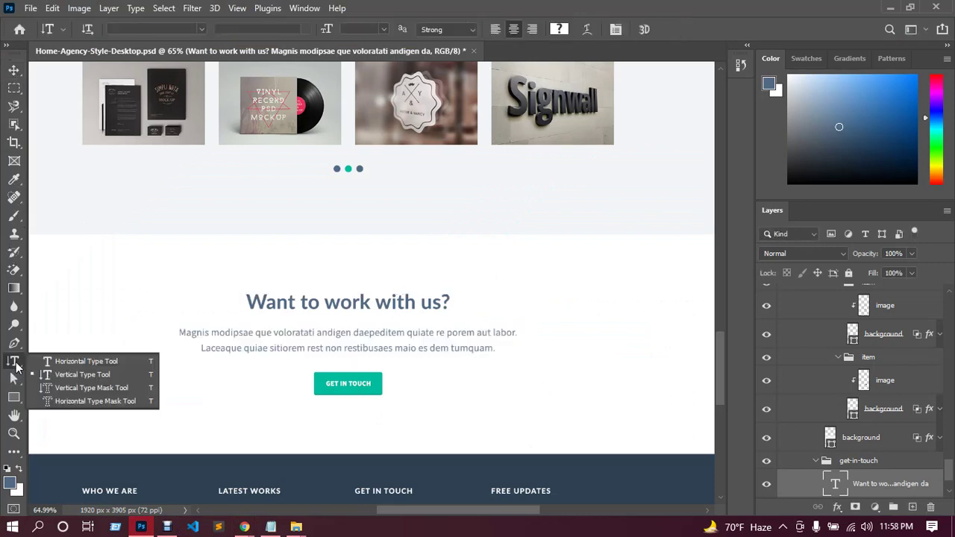
pyautogui.click(345, 382)
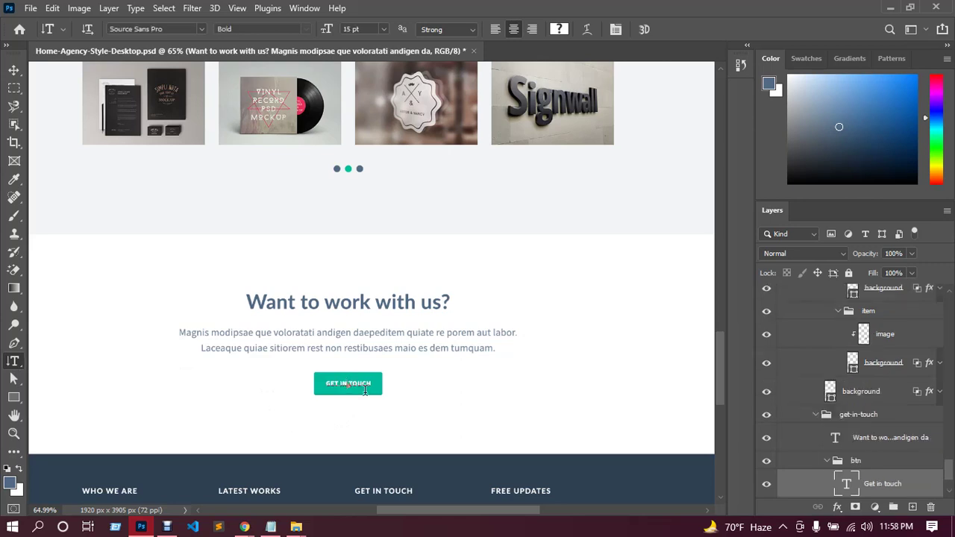
pyautogui.hotkey('ctrl', 'a')
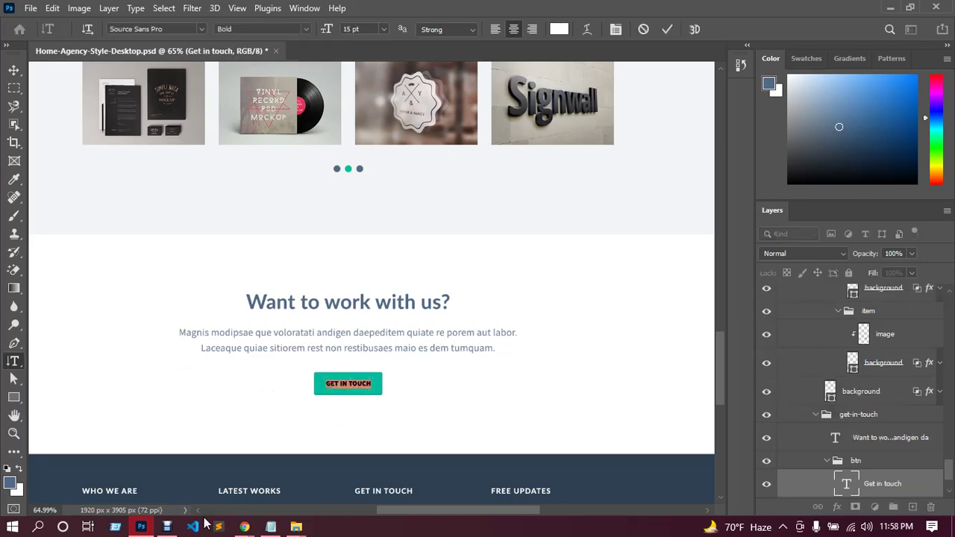
pyautogui.moveTo(244, 527)
pyautogui.click(203, 473)
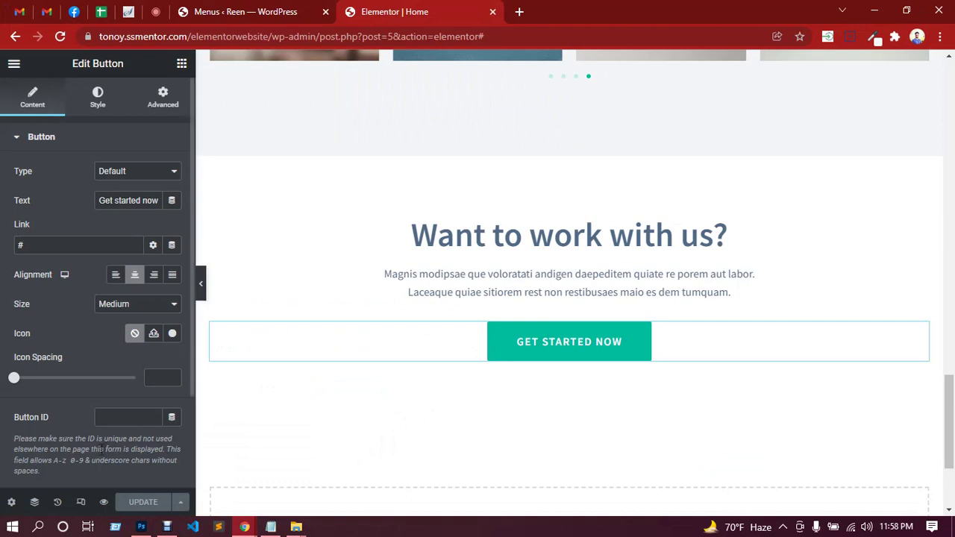
pyautogui.tripleClick(156, 205)
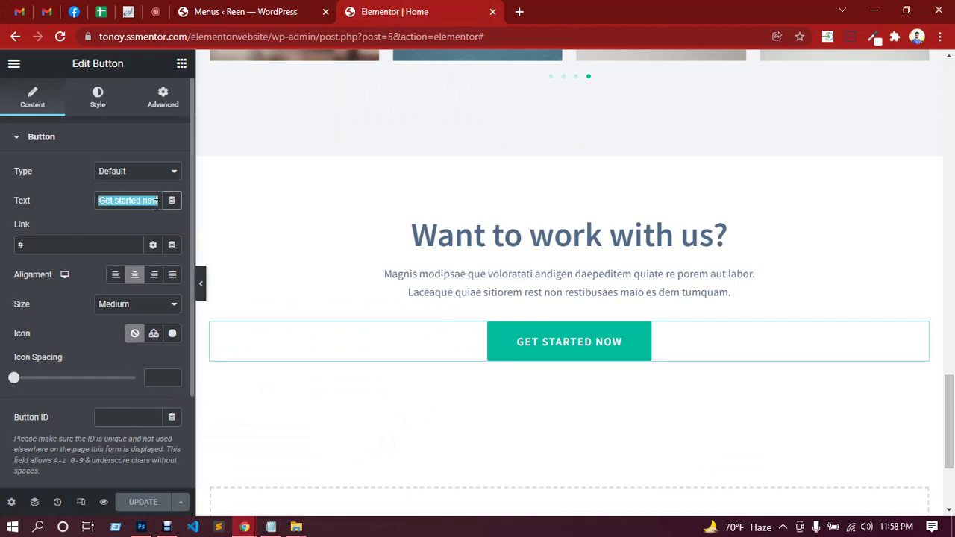
pyautogui.write('Get in touch')
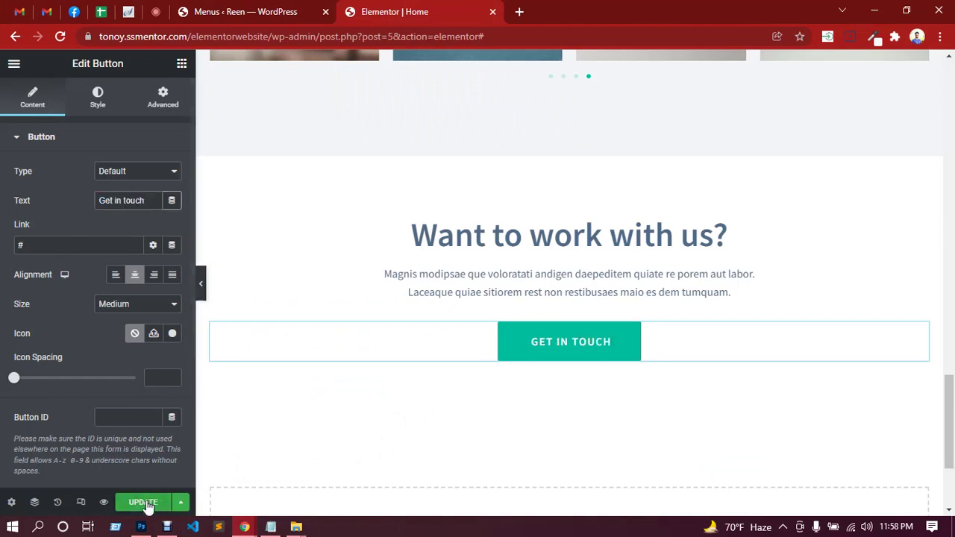
pyautogui.click(146, 503)
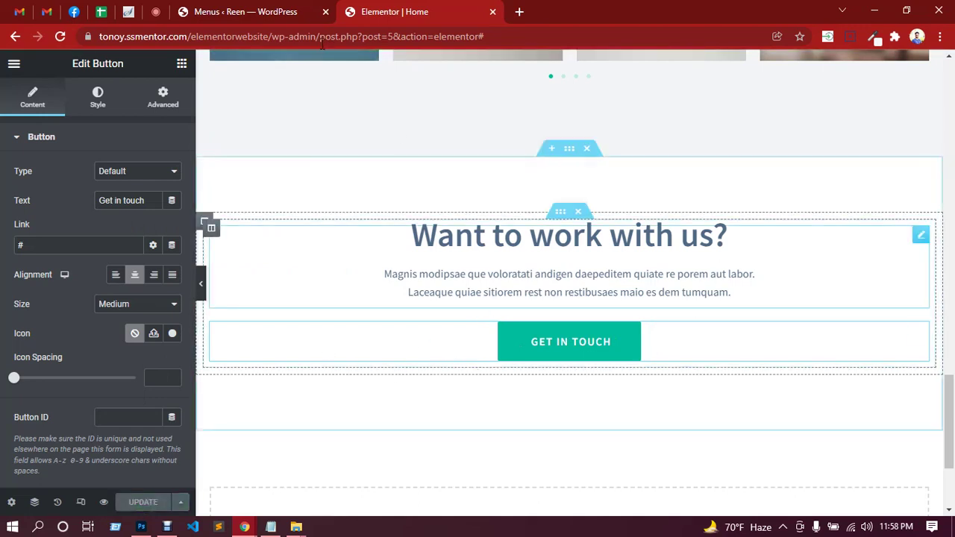
# Load the site's base URL in a new tab and scroll down to the 'Want to work with us?' section.
pyautogui.moveTo(272, 37); pyautogui.dragTo(97, 38)
pyautogui.hotkey('ctrl', 'c')
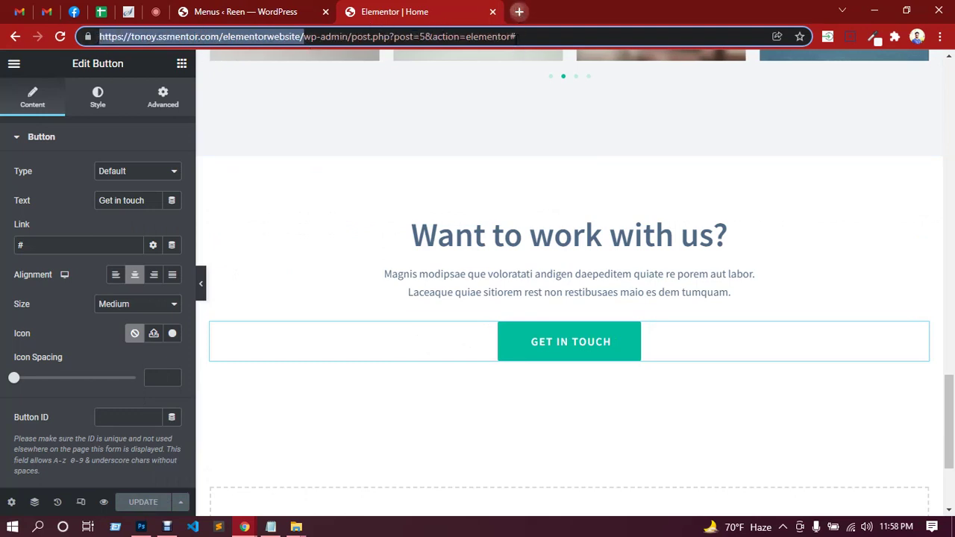
pyautogui.click(519, 11)
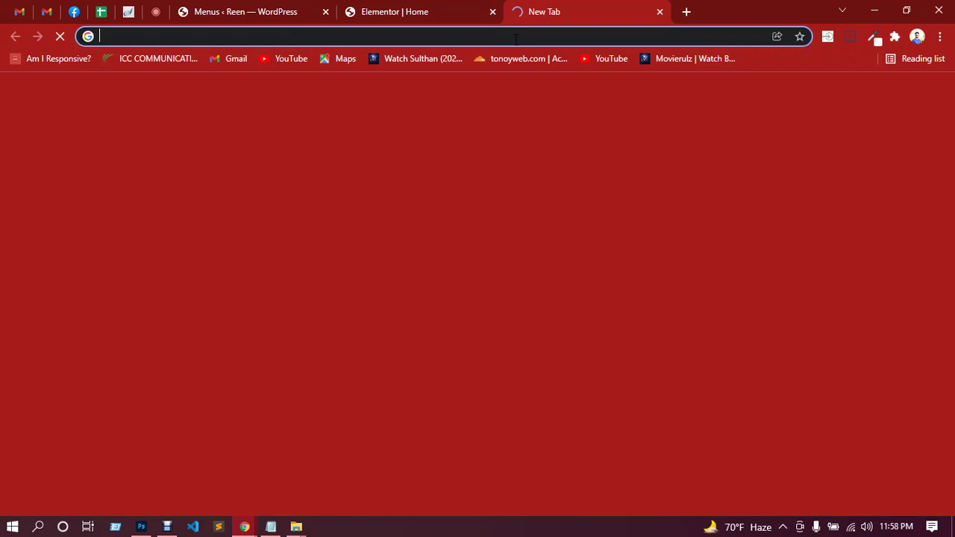
pyautogui.hotkey('ctrl', 'v')
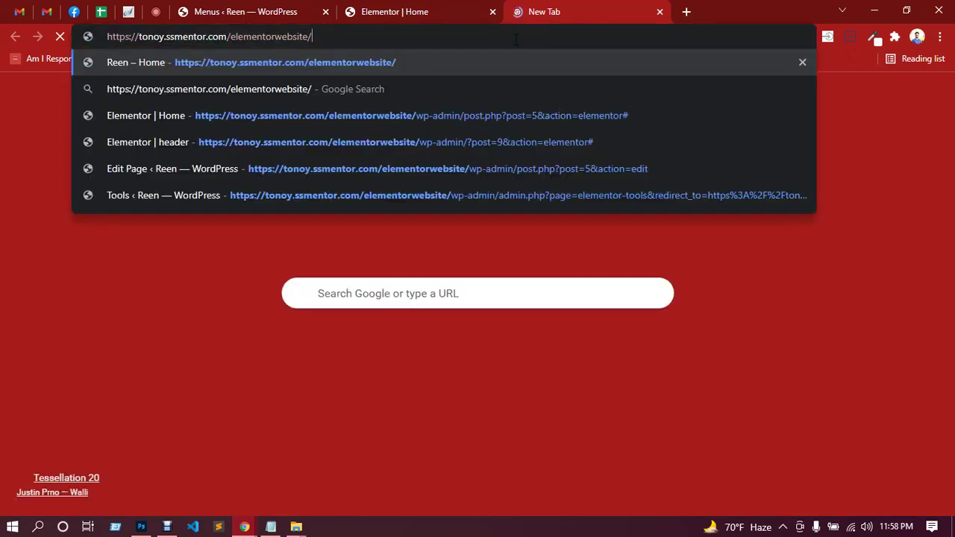
pyautogui.press('Return')
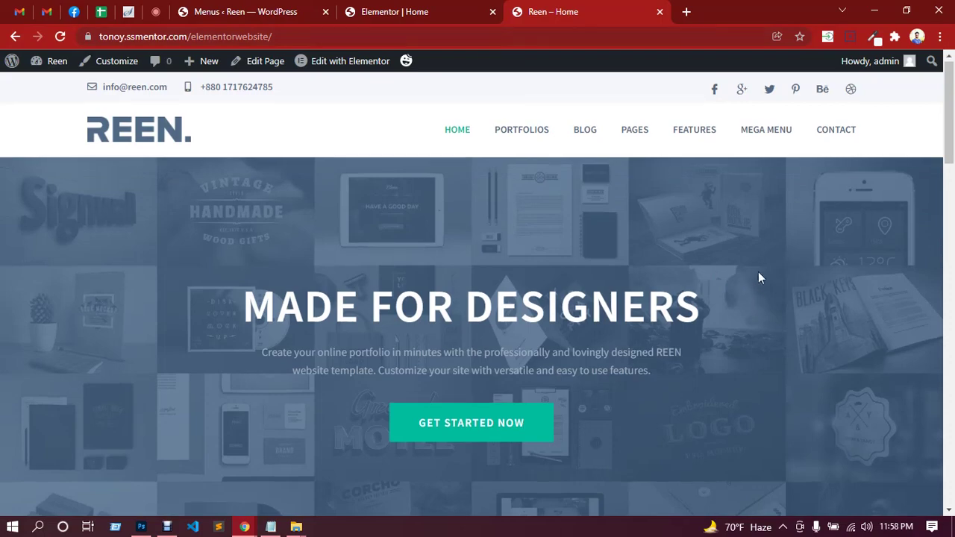
pyautogui.scroll(-6, 758, 273)
pyautogui.scroll(-6, 755, 270)
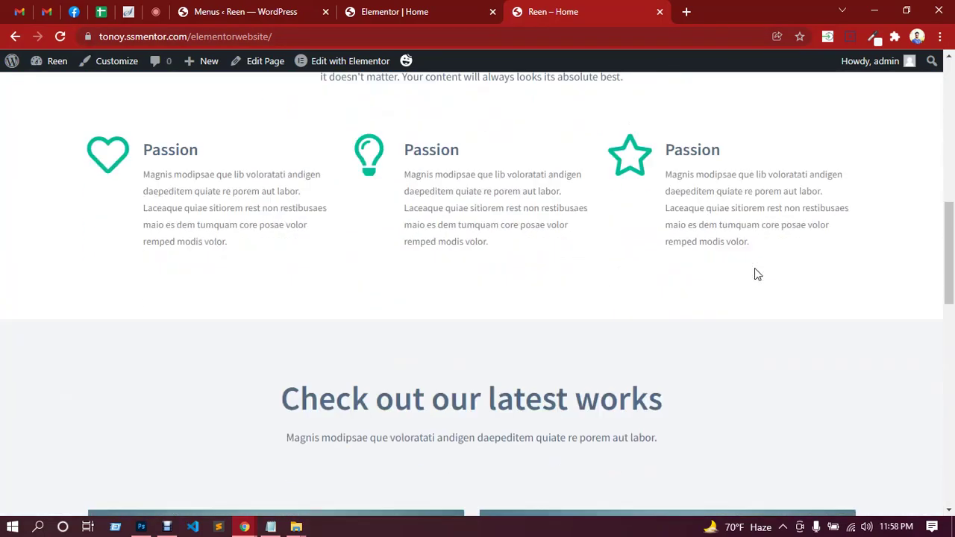
pyautogui.scroll(-8, 757, 276)
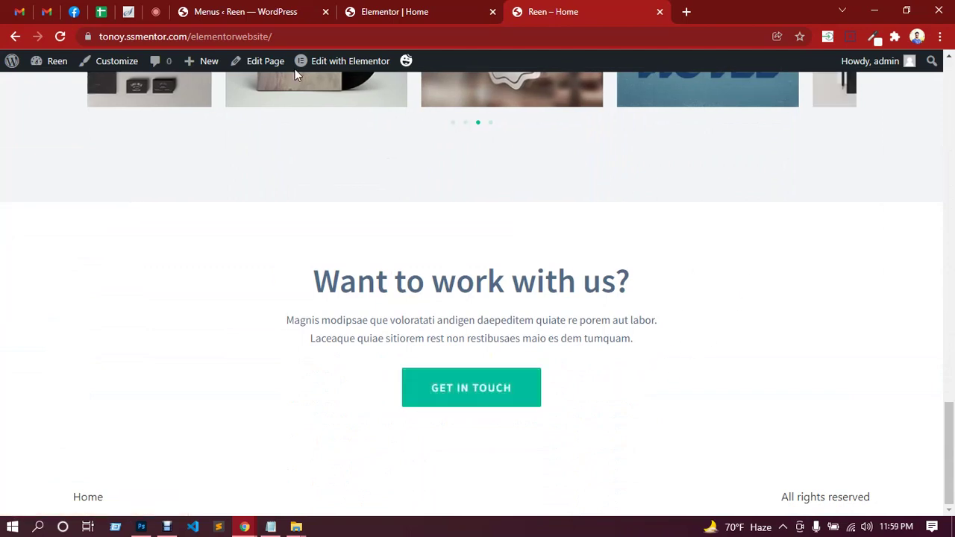
pyautogui.click(155, 11)
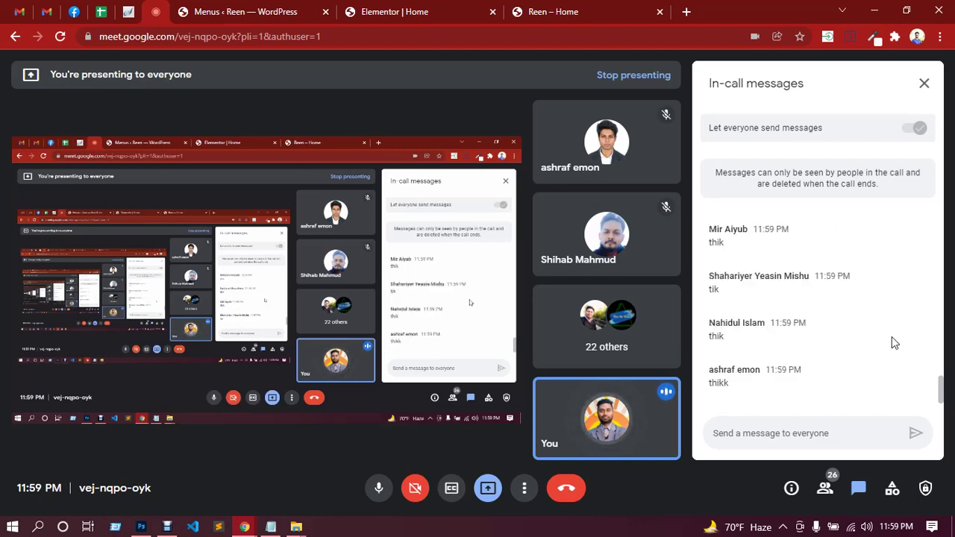
# After reading the Meet chat, return to the Elementor | Home tab and scroll up.
pyautogui.click(450, 10)
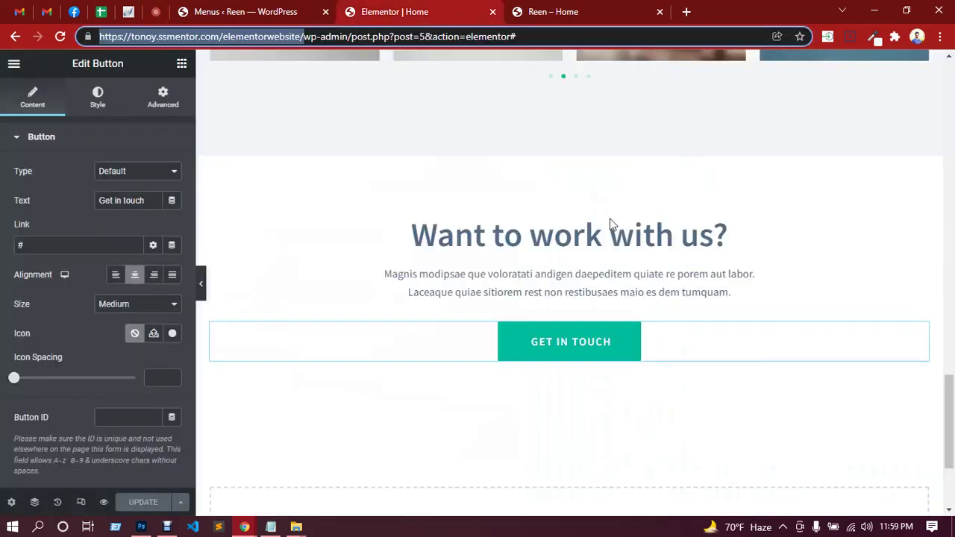
pyautogui.scroll(10, 644, 257)
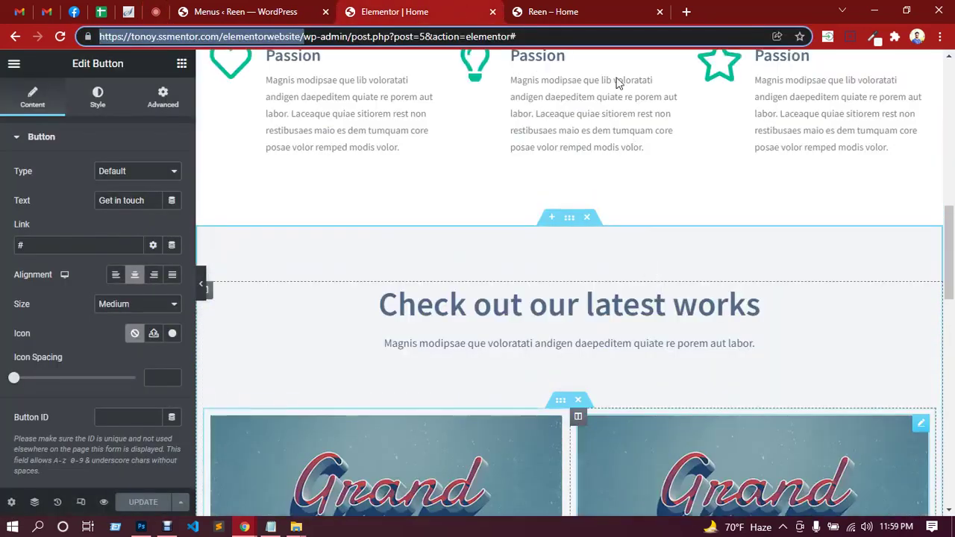
# Scroll the live Reen – Home page up and down, checking the new section with its GET IN TOUCH button.
pyautogui.click(597, 11)
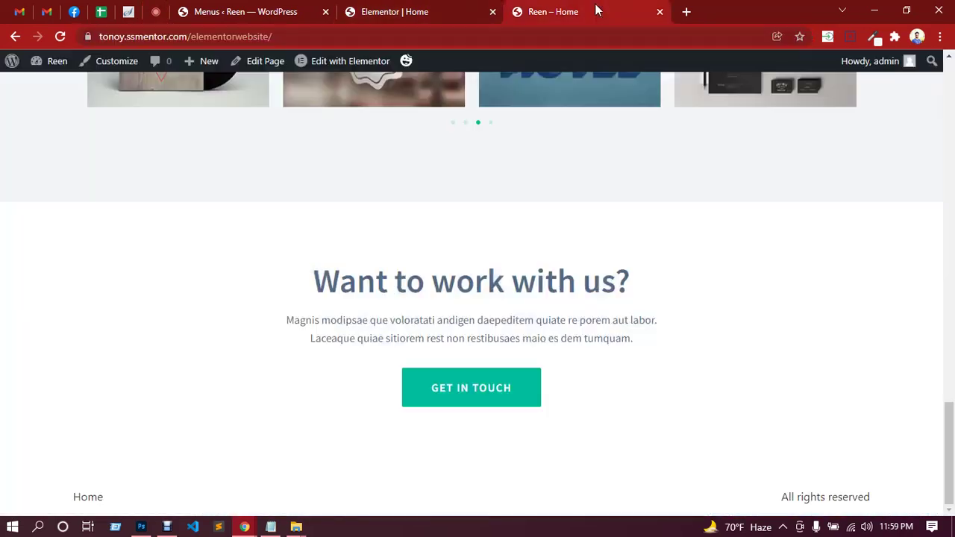
pyautogui.scroll(20, 655, 294)
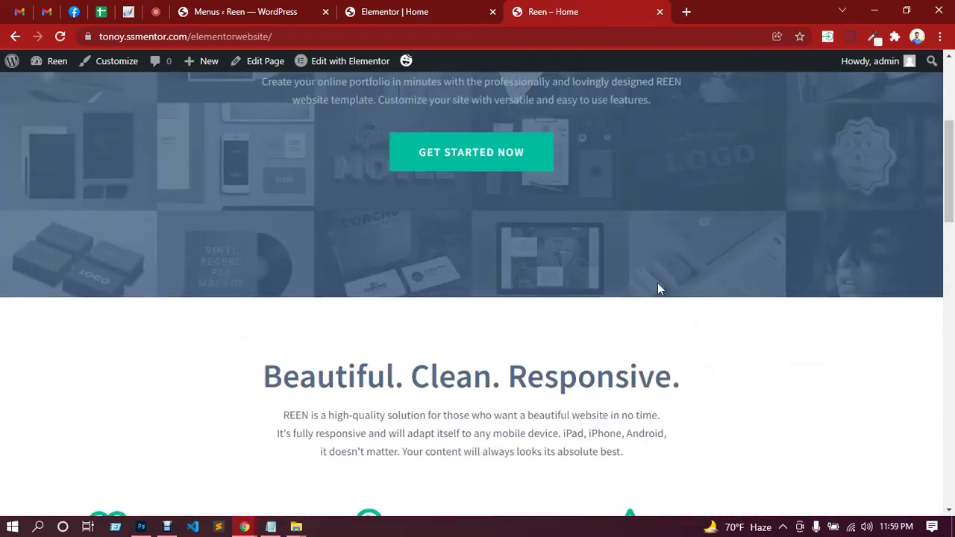
pyautogui.scroll(-20, 658, 283)
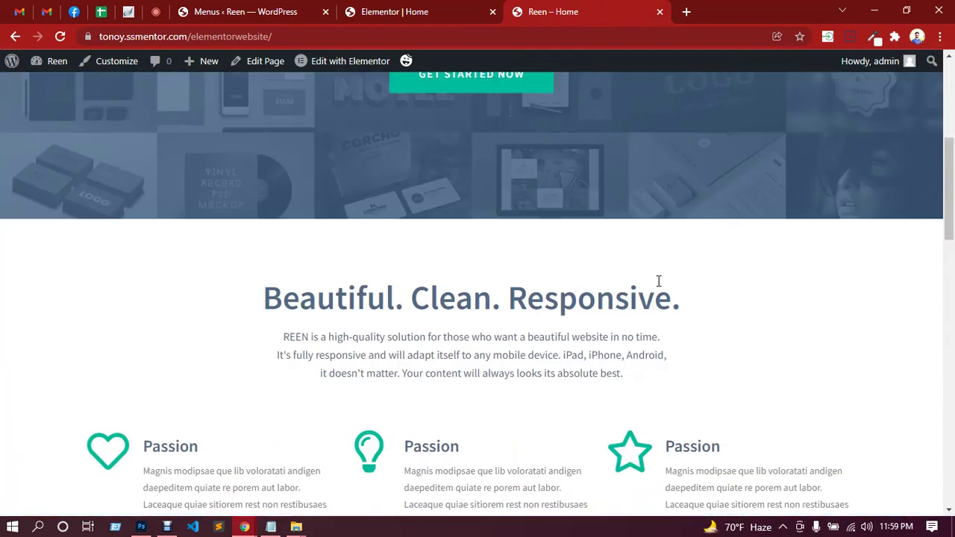
pyautogui.scroll(-2, 660, 286)
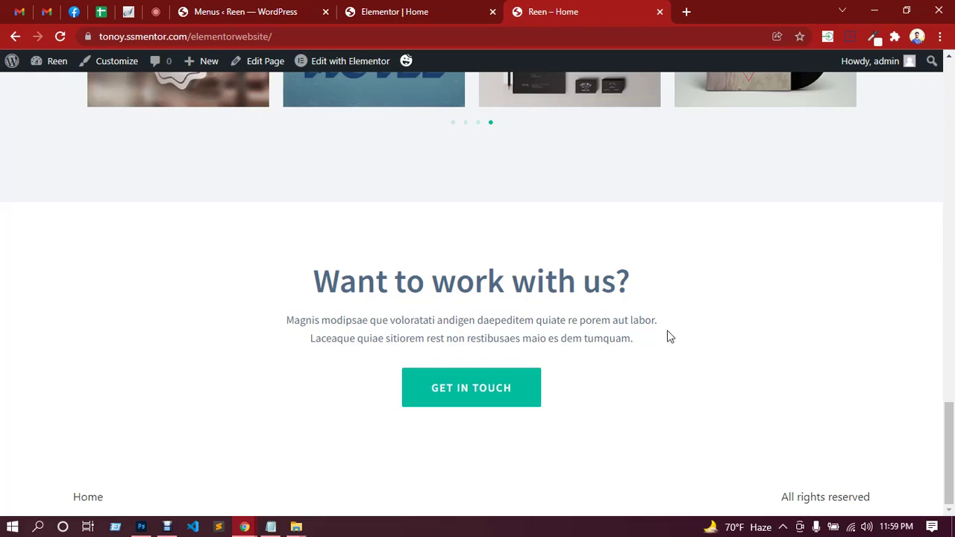
pyautogui.scroll(20, 668, 337)
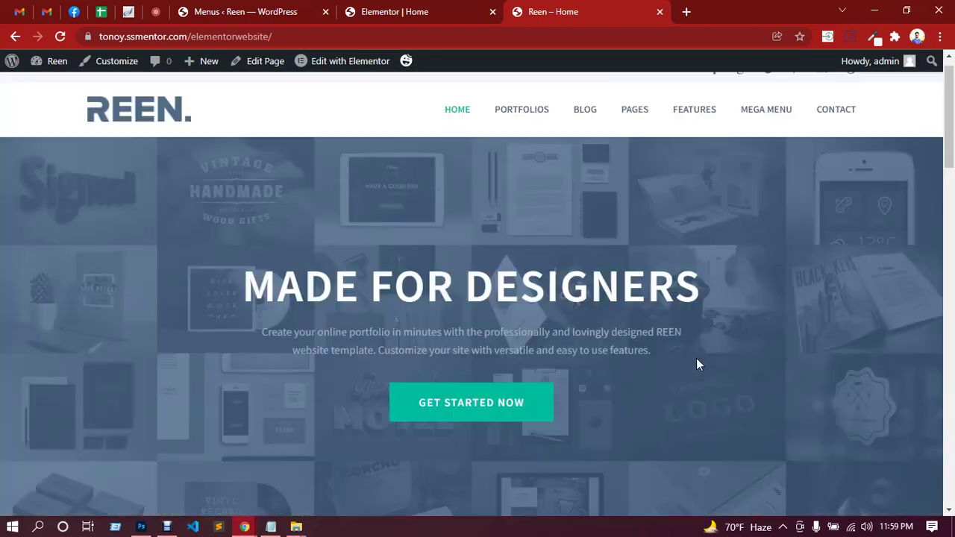
pyautogui.scroll(1, 698, 364)
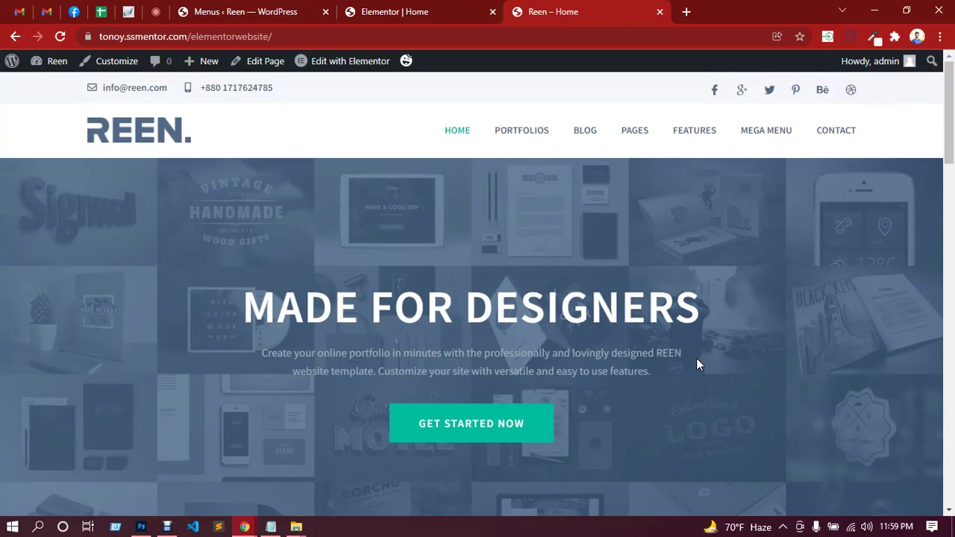
pyautogui.scroll(-20, 696, 357)
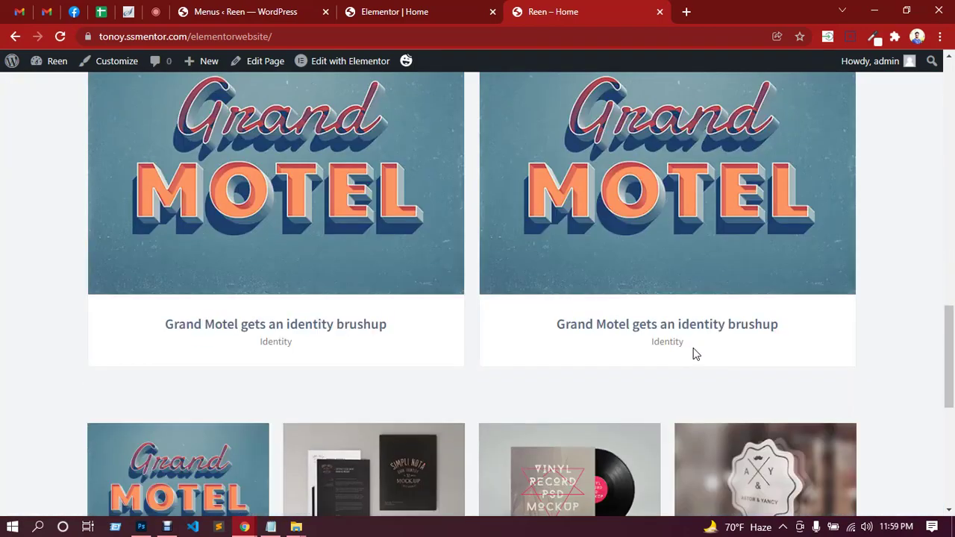
pyautogui.scroll(-2, 696, 353)
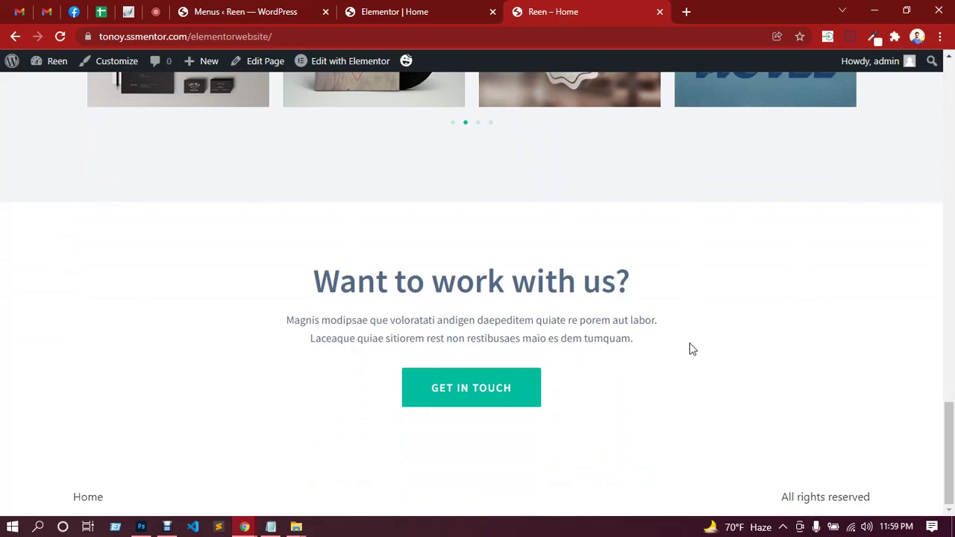
pyautogui.scroll(20, 690, 346)
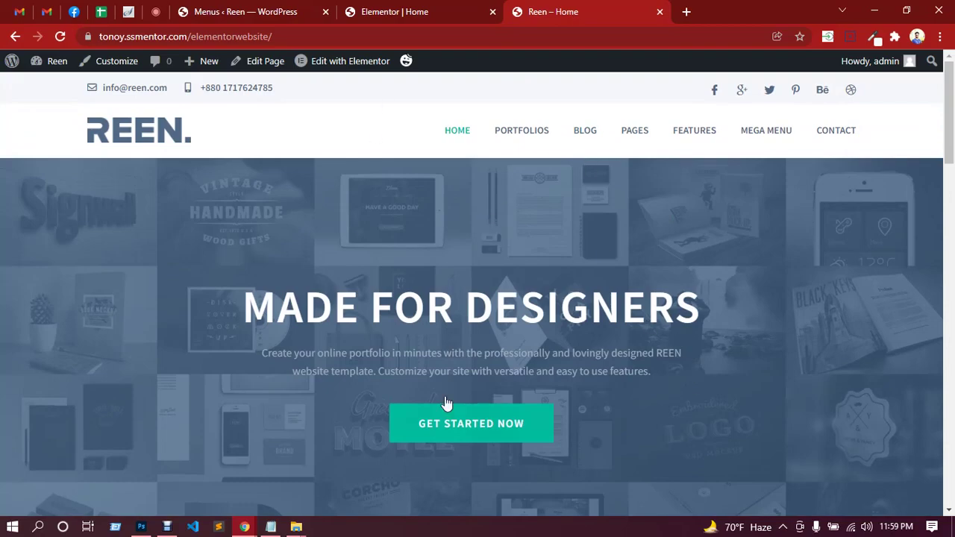
pyautogui.click(141, 527)
# Scroll down to the 'Want to work with us?' section, then check the Google Meet call in Chrome.
pyautogui.scroll(-4, 457, 358)
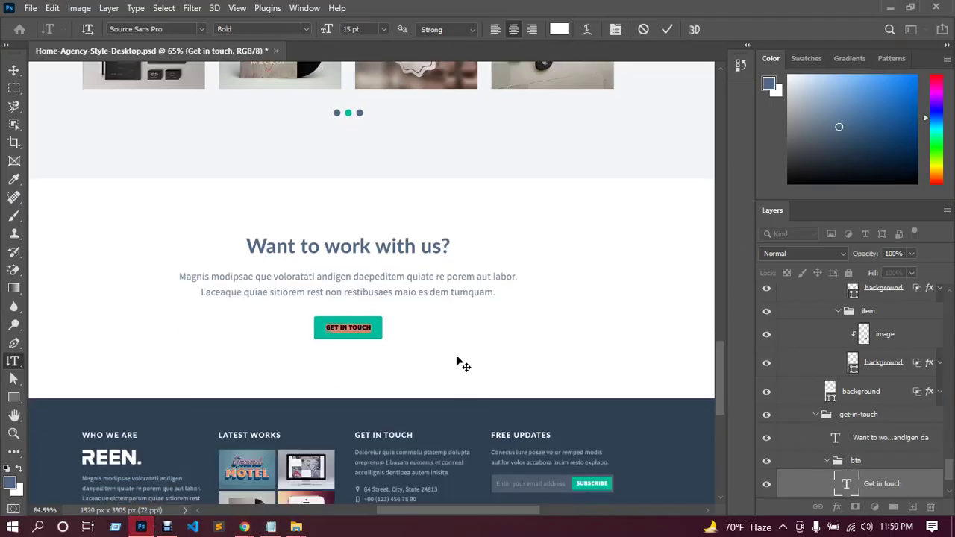
pyautogui.scroll(-1, 457, 359)
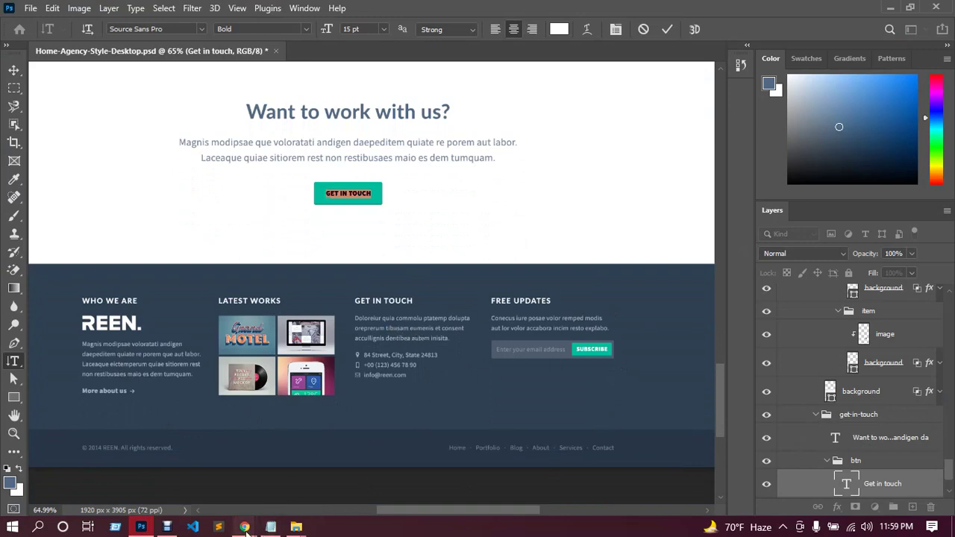
pyautogui.moveTo(244, 526)
pyautogui.click(209, 464)
pyautogui.click(152, 12)
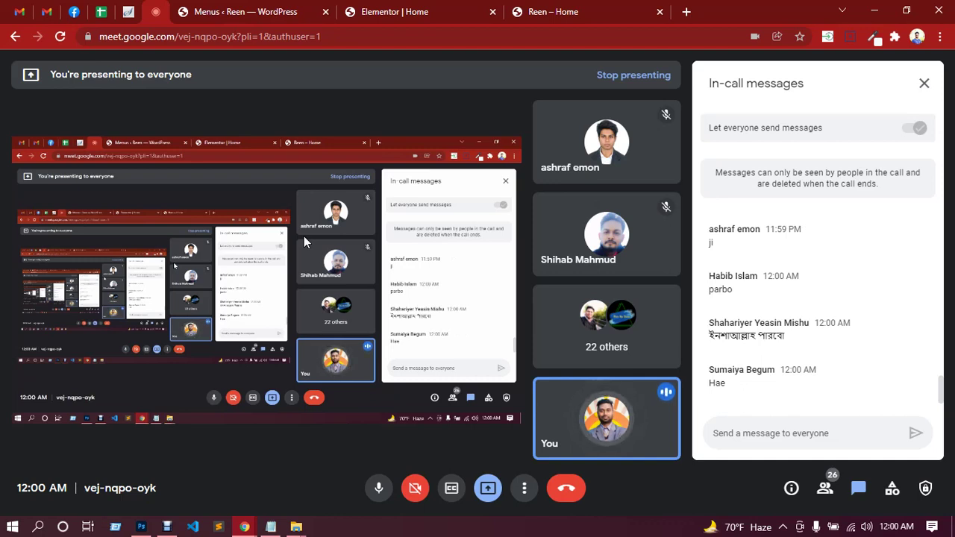
# Return to the Photoshop mockup and scroll back up to the call-to-action section.
pyautogui.click(141, 527)
pyautogui.scroll(3, 457, 284)
pyautogui.scroll(5, 461, 290)
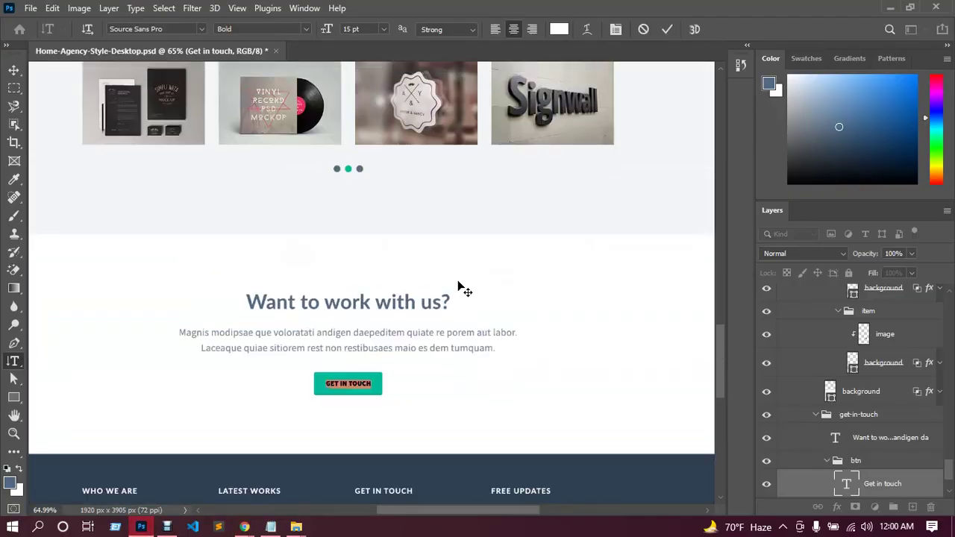
# Scroll through the whole mockup at 45.5% zoom to review the layout.
pyautogui.scroll(5, 459, 287)
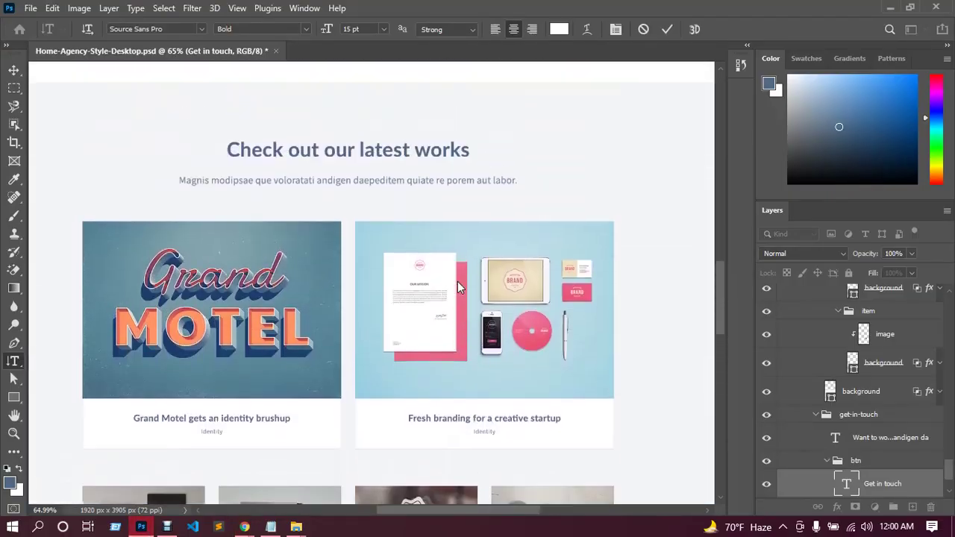
pyautogui.scroll(1, 457, 287)
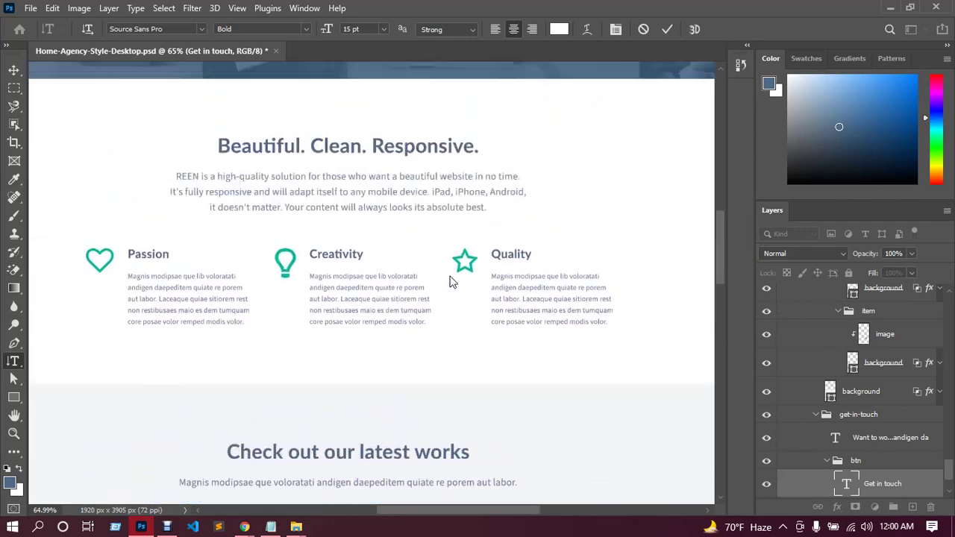
pyautogui.scroll(-2, 450, 282)
pyautogui.scroll(5, 449, 277)
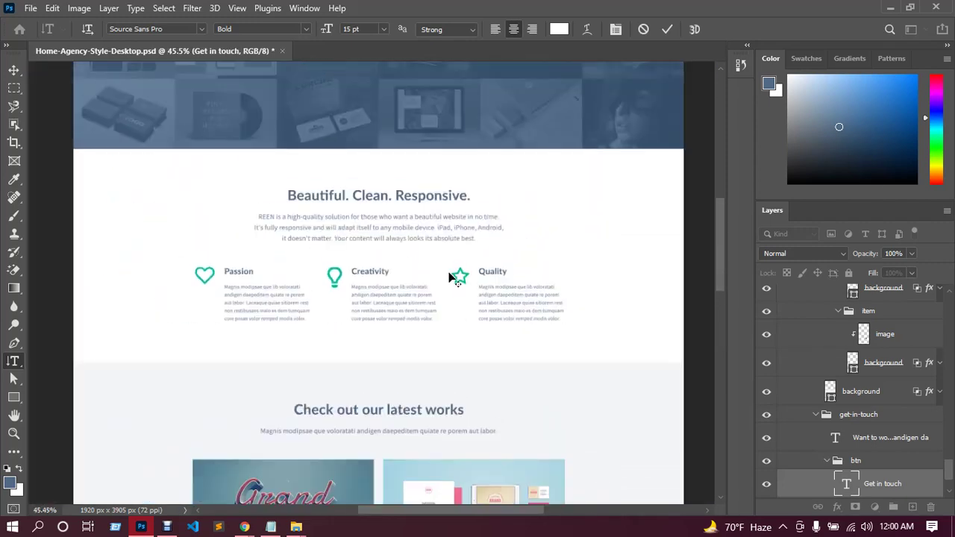
pyautogui.scroll(2, 448, 278)
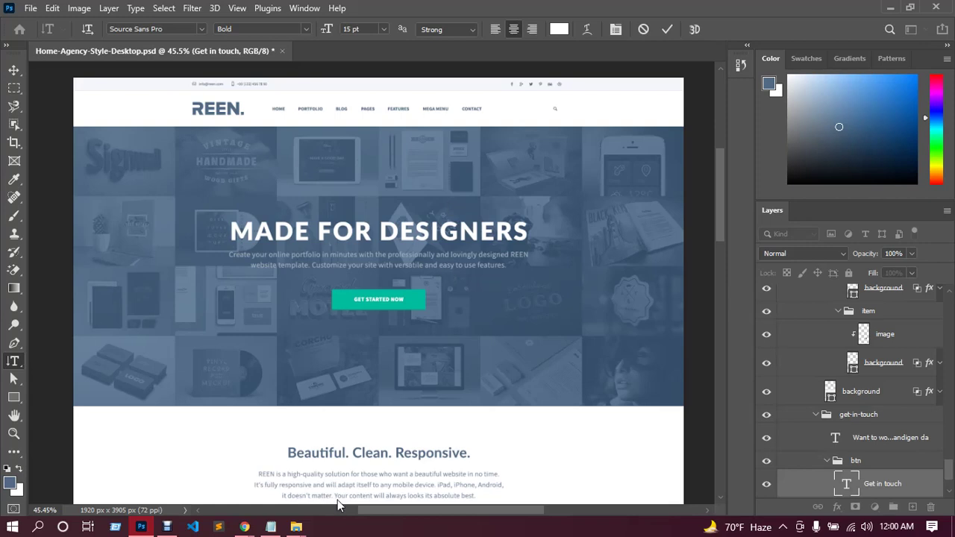
pyautogui.scroll(-6, 671, 364)
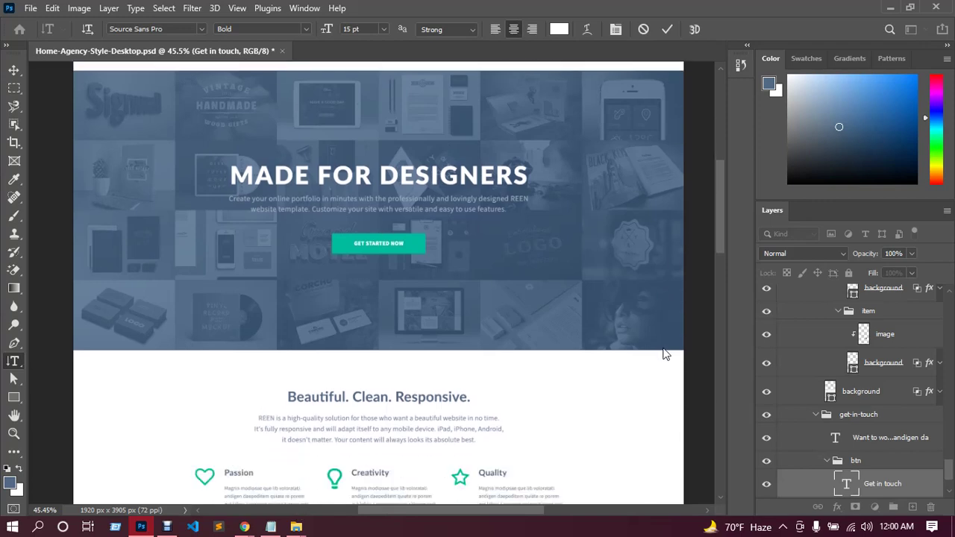
pyautogui.scroll(-1, 665, 352)
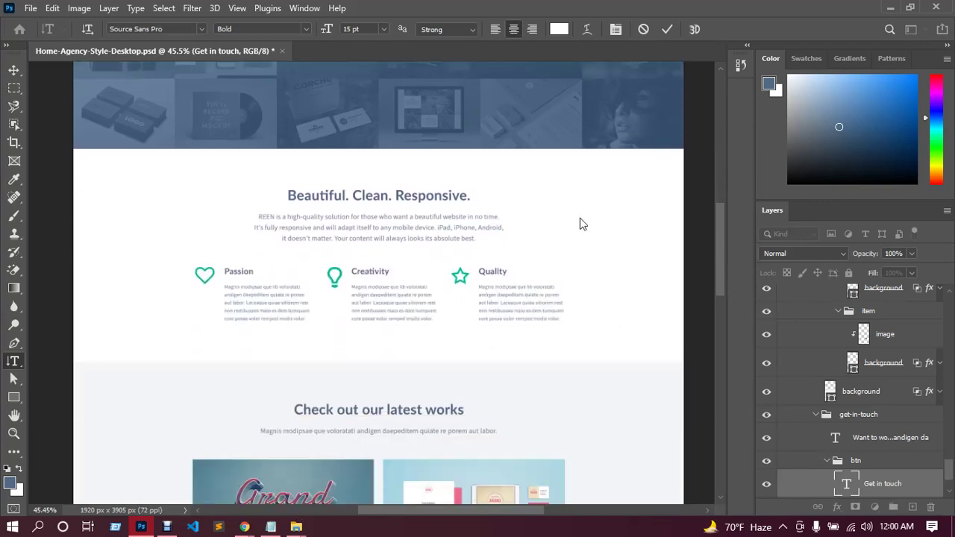
pyautogui.scroll(-5, 404, 282)
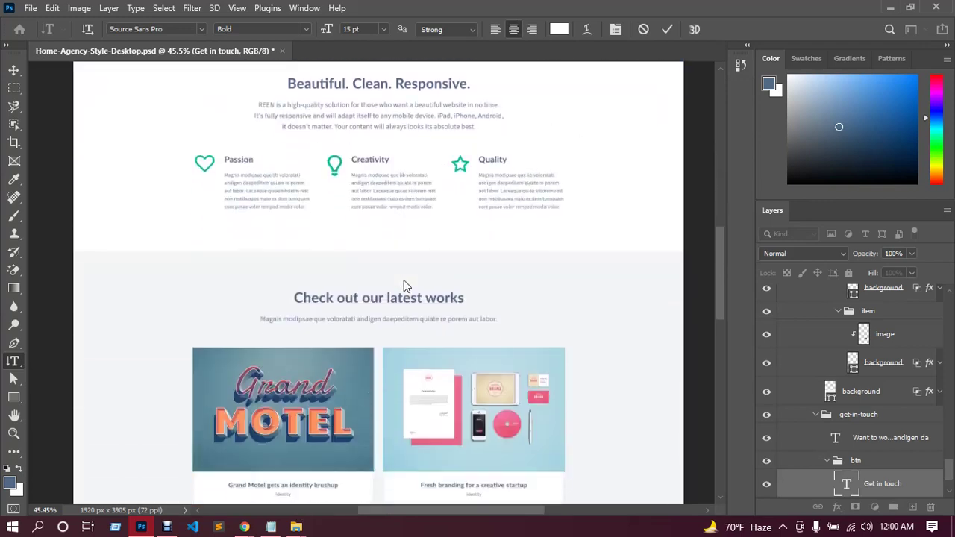
pyautogui.scroll(-6, 402, 279)
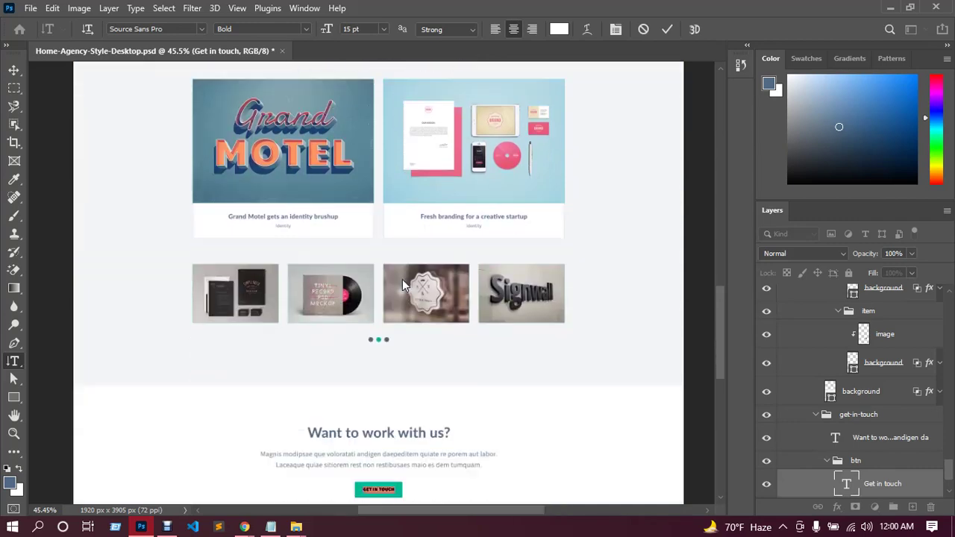
pyautogui.scroll(-1, 402, 283)
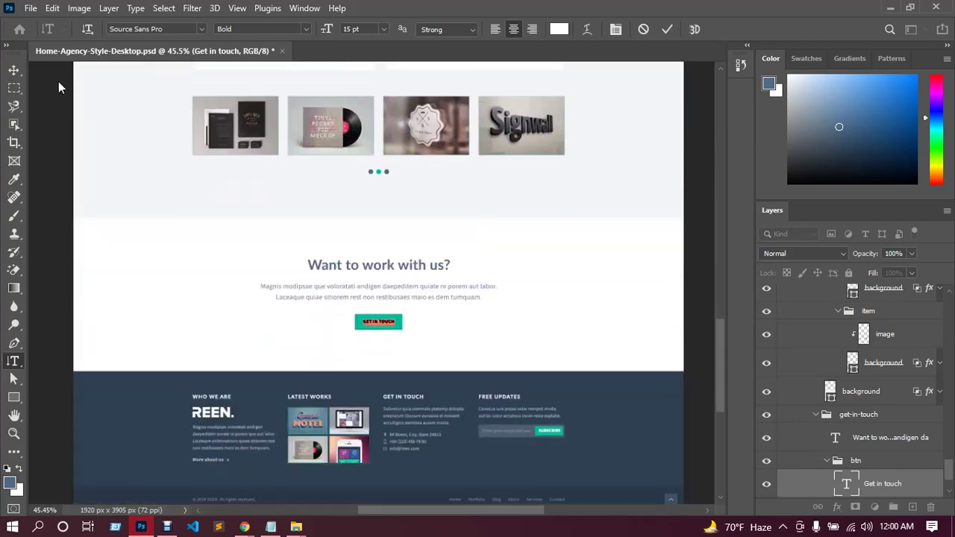
# Commit the GET IN TOUCH text edit with the Move tool and switch to the Meet window.
pyautogui.click(14, 71)
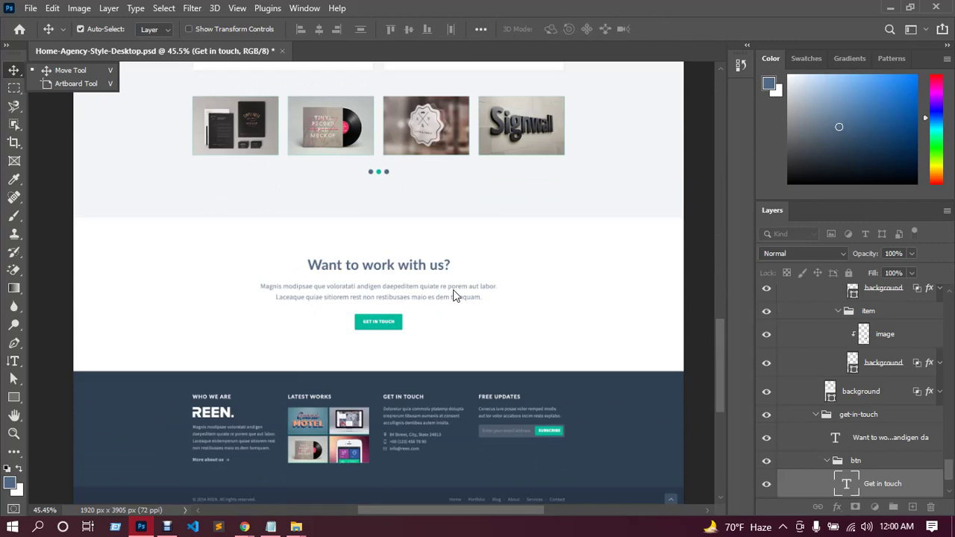
pyautogui.moveTo(245, 527)
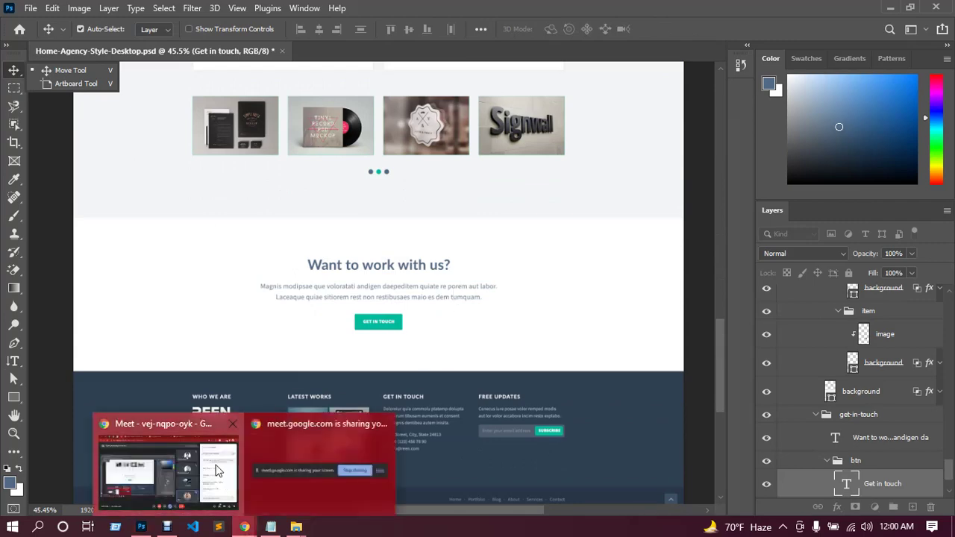
pyautogui.click(276, 508)
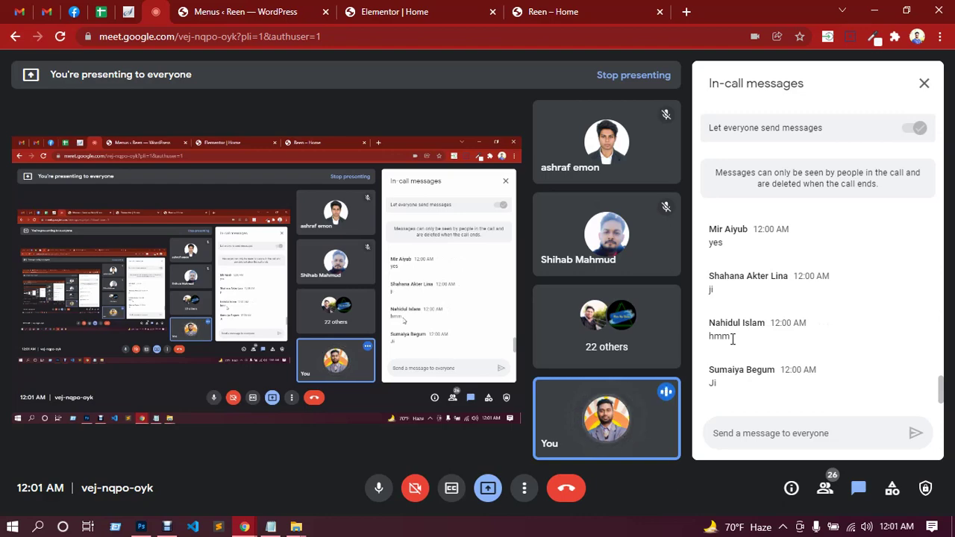
# Switch back to the Photoshop homepage mockup from the taskbar.
pyautogui.click(141, 527)
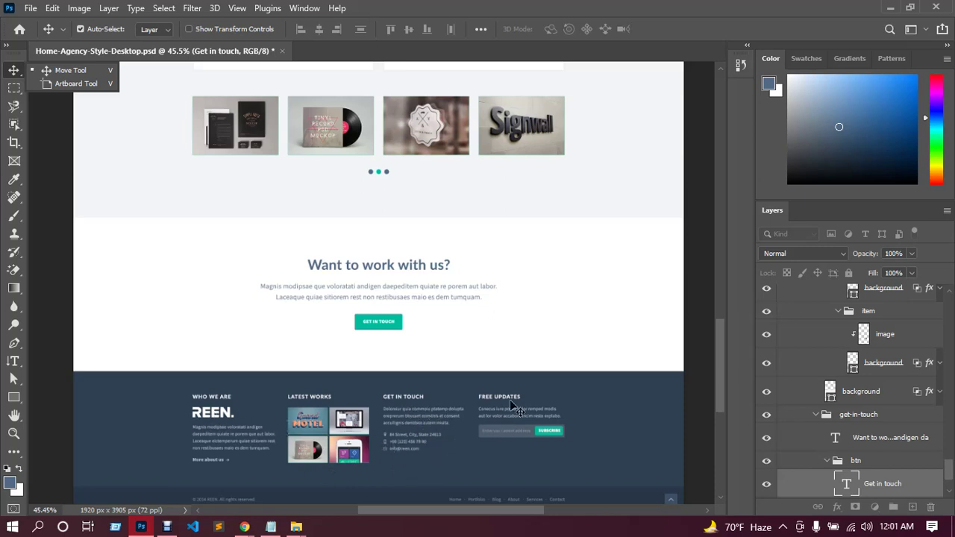
# Scroll down to the footer's copyright line and links, then switch to the Google Meet window.
pyautogui.scroll(-2, 512, 407)
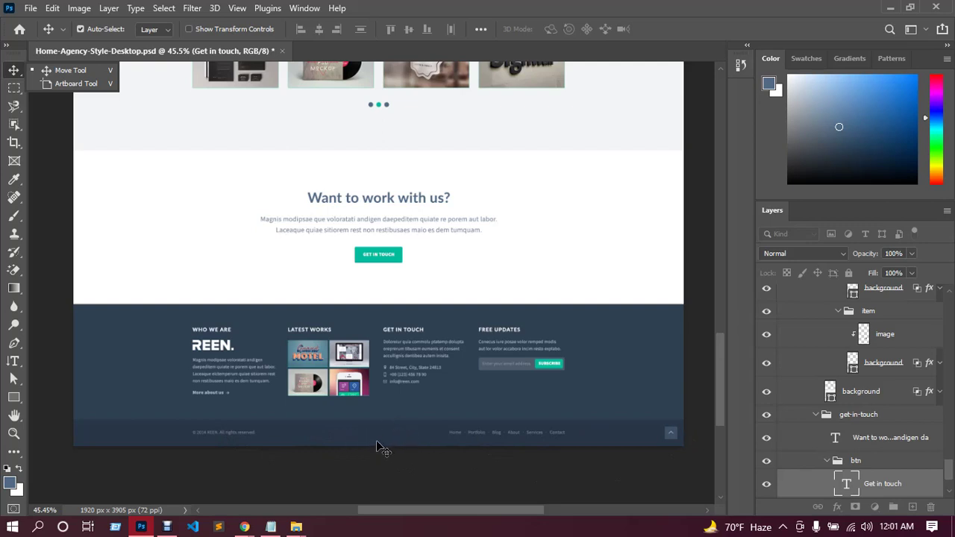
pyautogui.moveTo(244, 525)
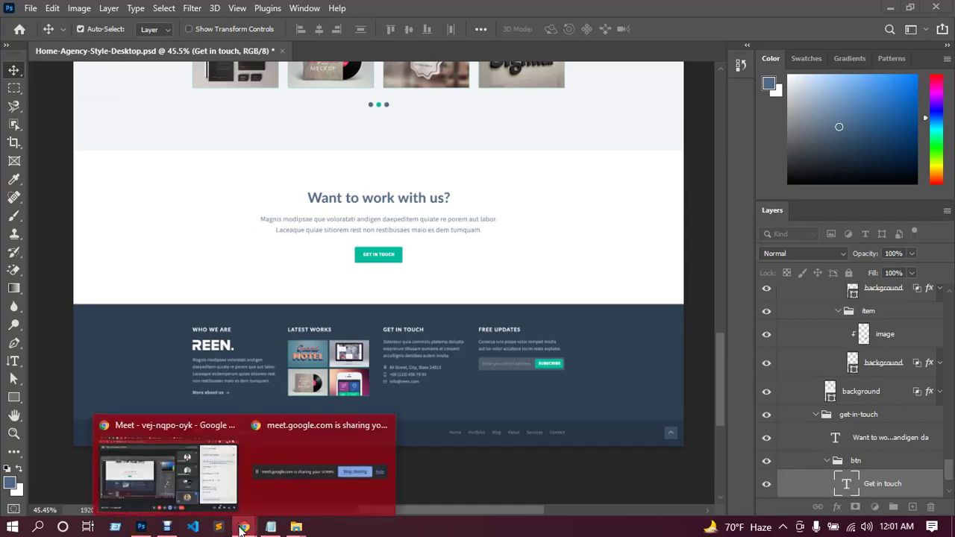
pyautogui.click(223, 466)
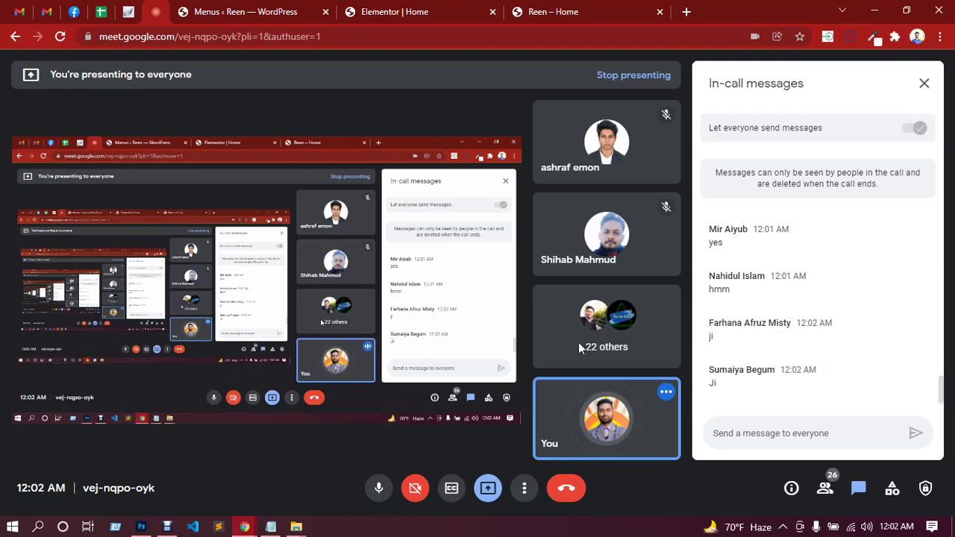
pyautogui.click(422, 17)
pyautogui.scroll(4, 596, 198)
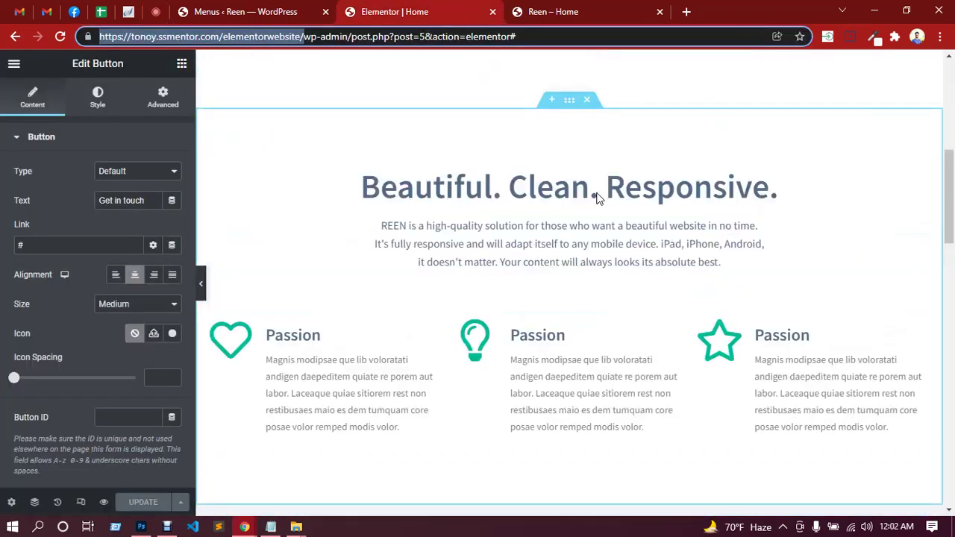
pyautogui.scroll(5, 596, 198)
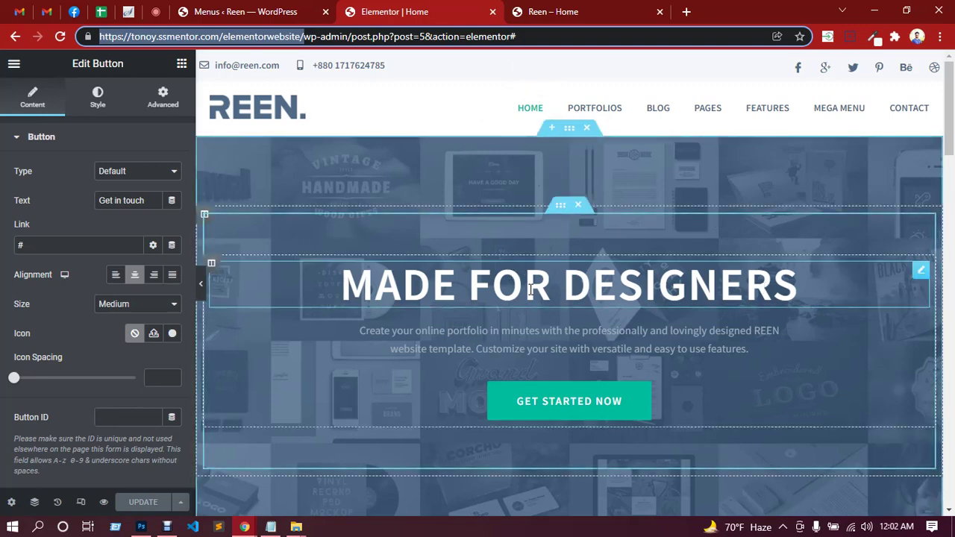
pyautogui.click(156, 13)
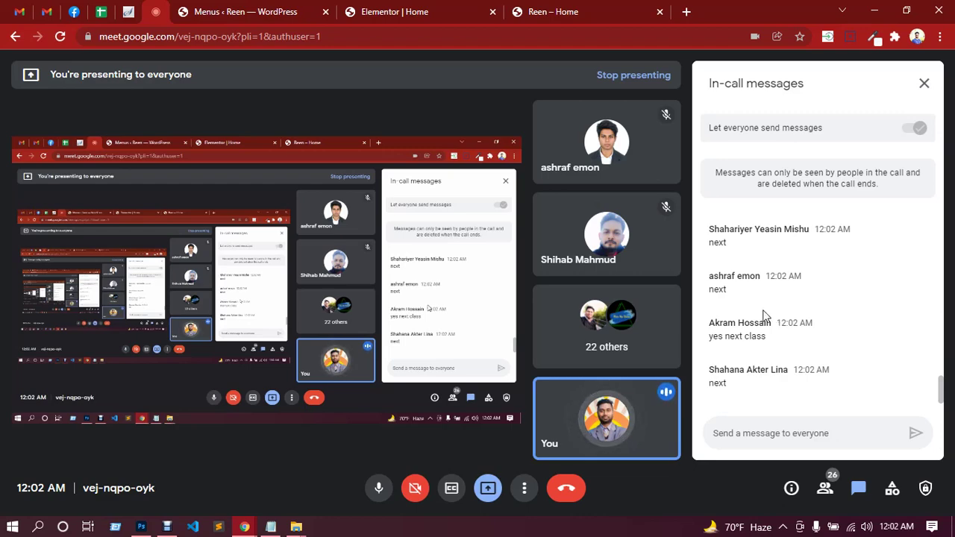
# Check the live 'Reen – Home' page, return to Meet, and restore the Debut Professional recorder.
pyautogui.click(590, 9)
pyautogui.scroll(-20, 605, 219)
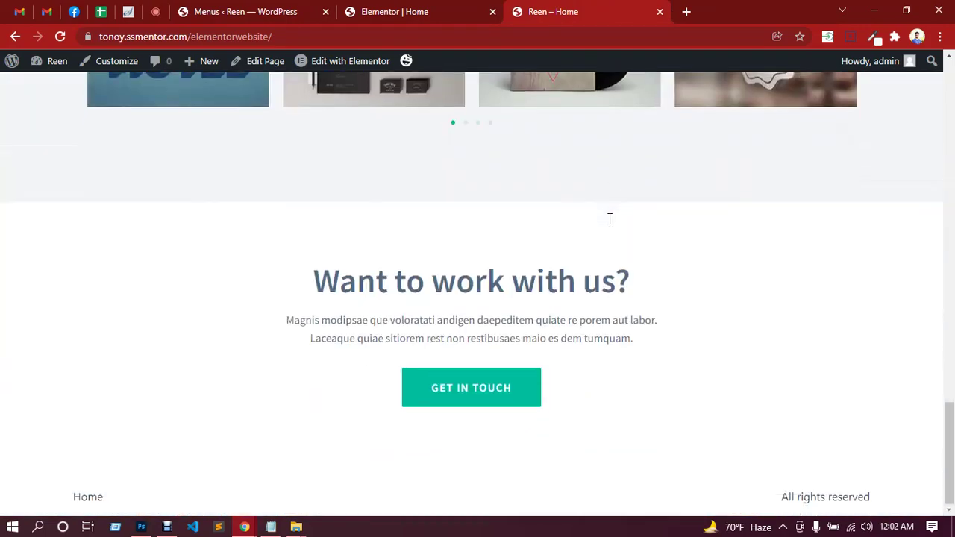
pyautogui.scroll(15, 610, 219)
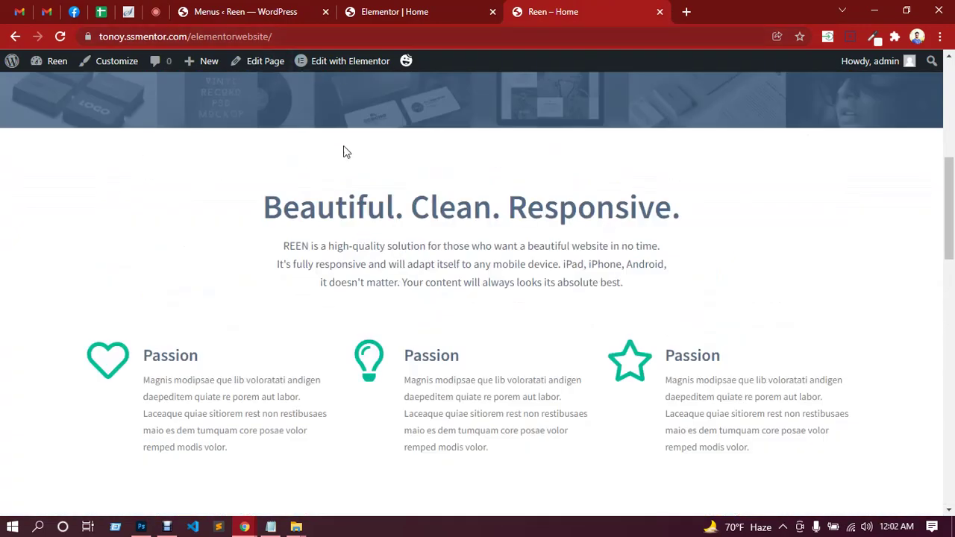
pyautogui.scroll(5, 393, 162)
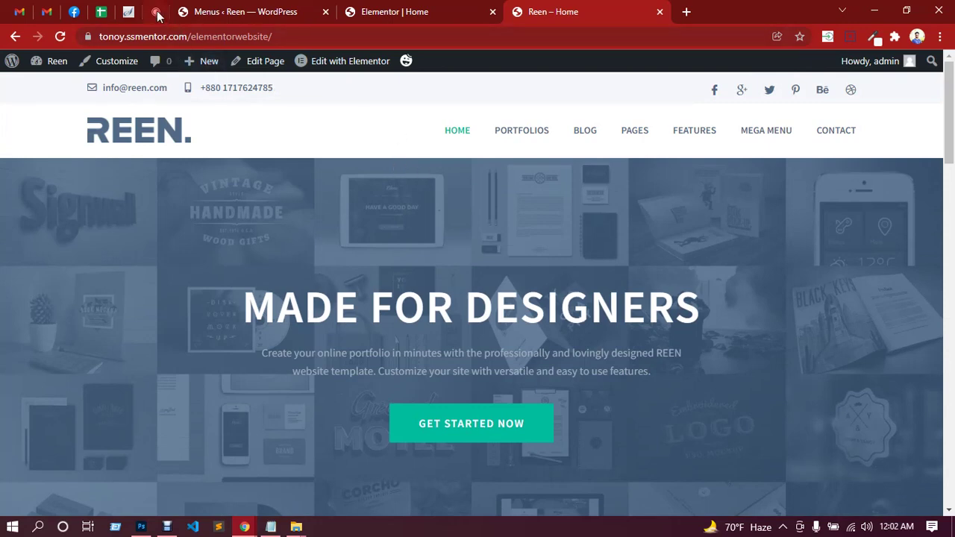
pyautogui.click(157, 12)
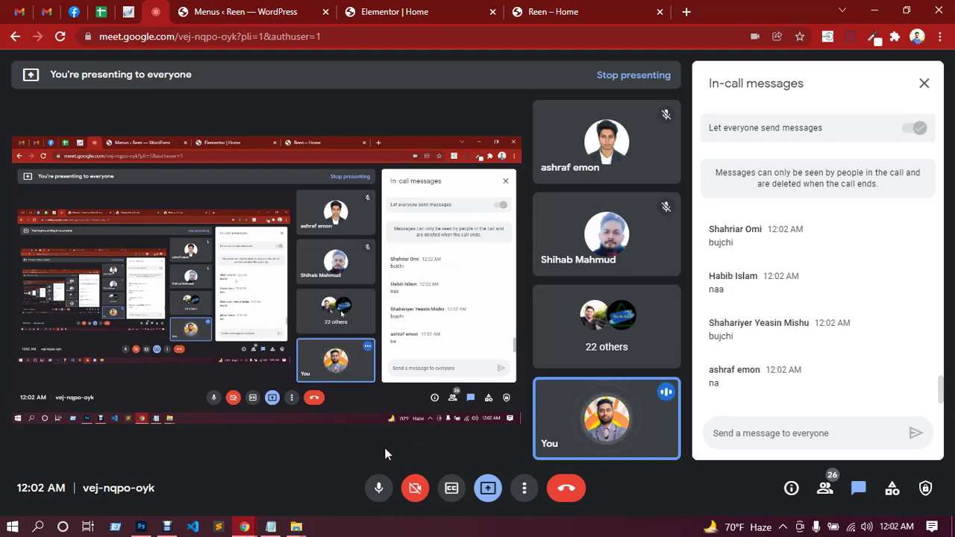
pyautogui.click(167, 526)
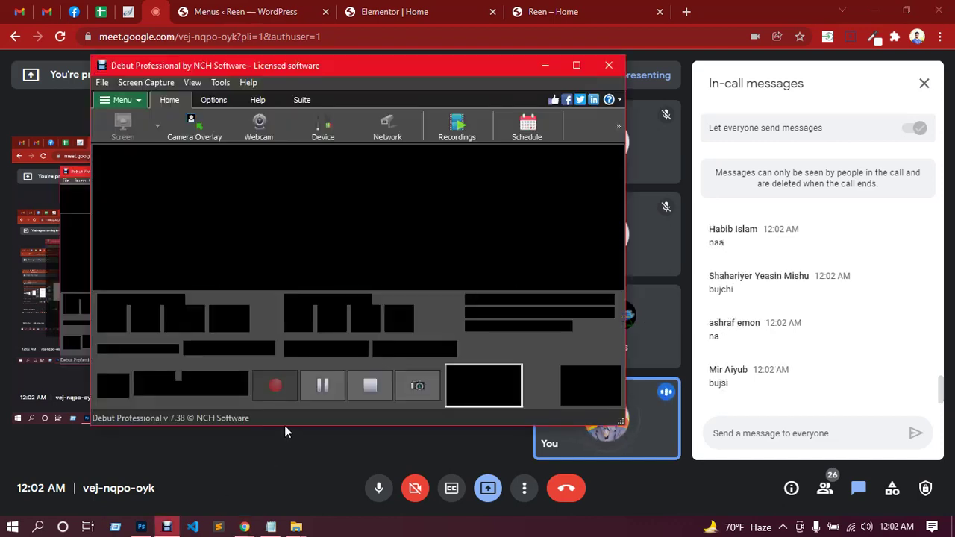